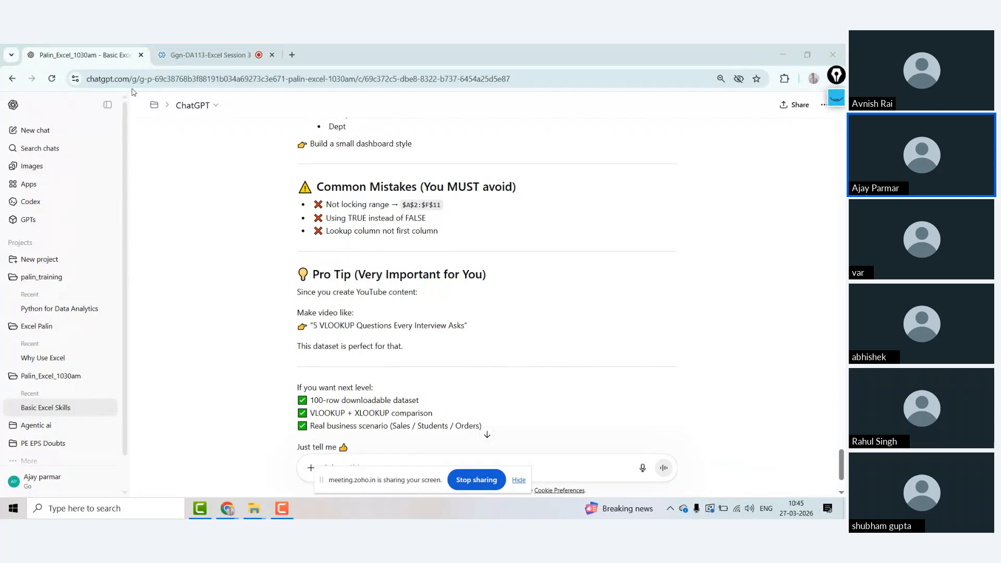
# Switch to File Explorer and rename the "Day1 - Copy" workbook in the Batch_1030am folder as Day2.
pyautogui.click(108, 105)
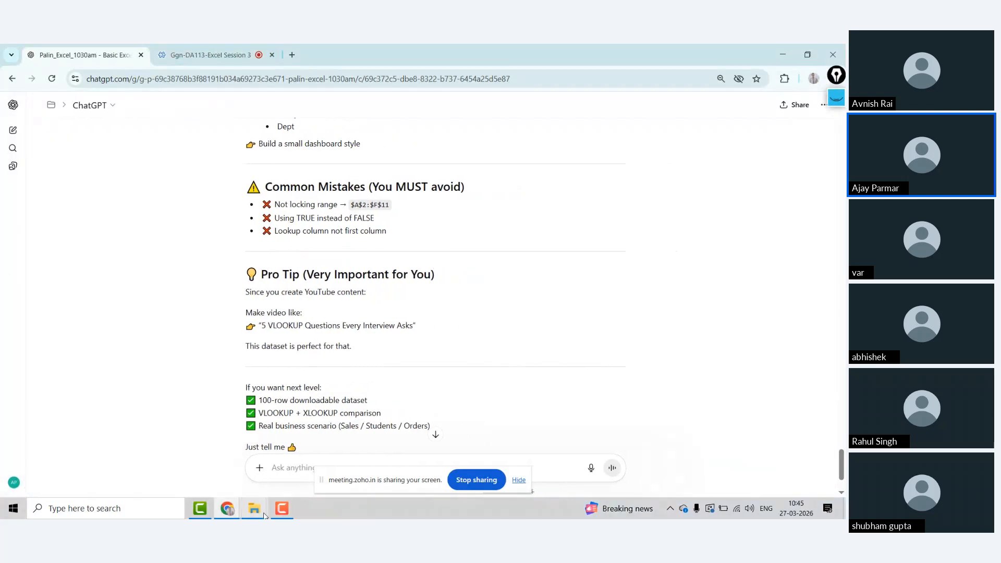
pyautogui.moveTo(257, 515)
pyautogui.click(307, 470)
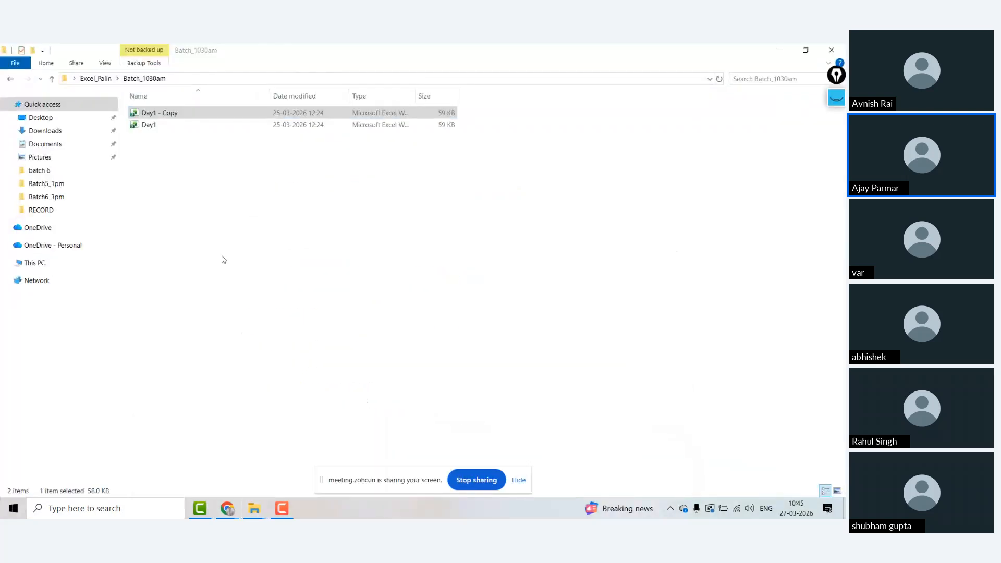
pyautogui.rightClick(163, 117)
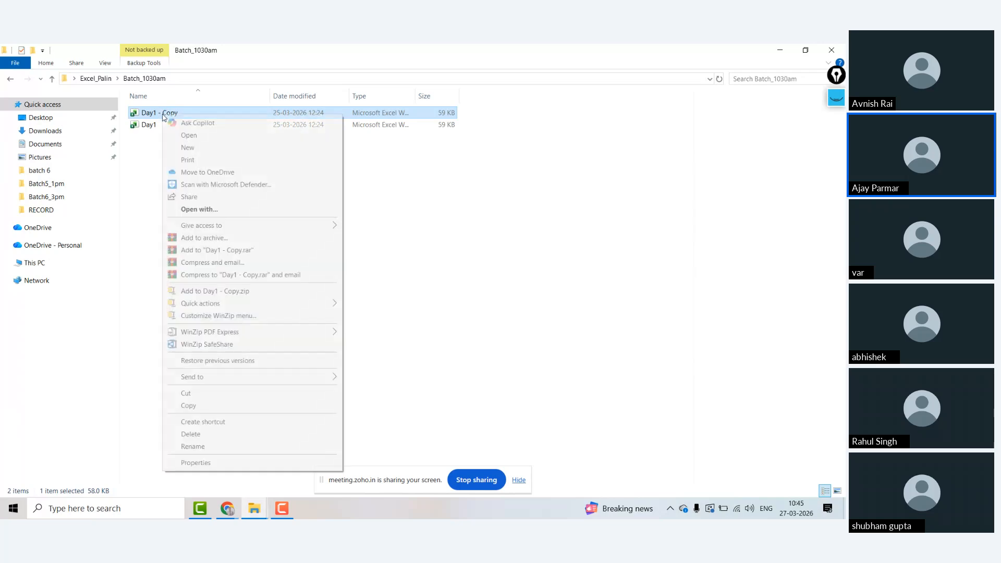
pyautogui.click(214, 447)
pyautogui.write('Day2')
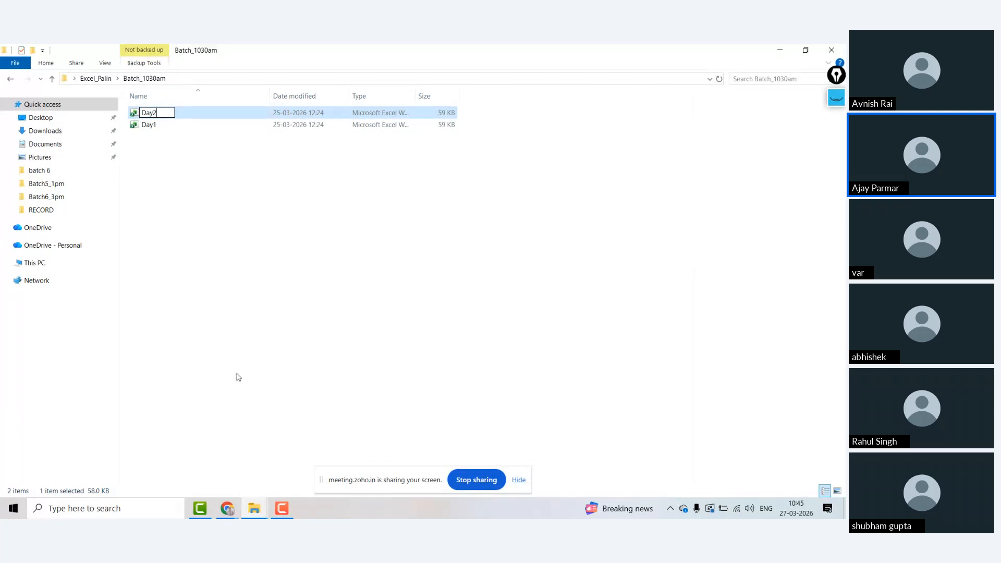
pyautogui.press('Return')
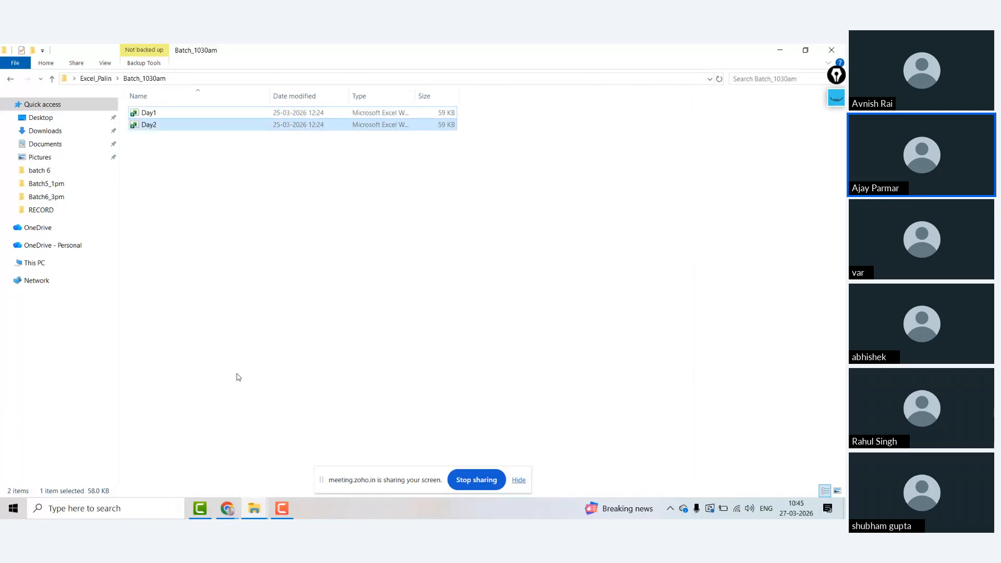
# Open the Day2 workbook in Excel and hide the screen-sharing notice covering the sheet names.
pyautogui.moveTo(236, 373); pyautogui.dragTo(147, 128)
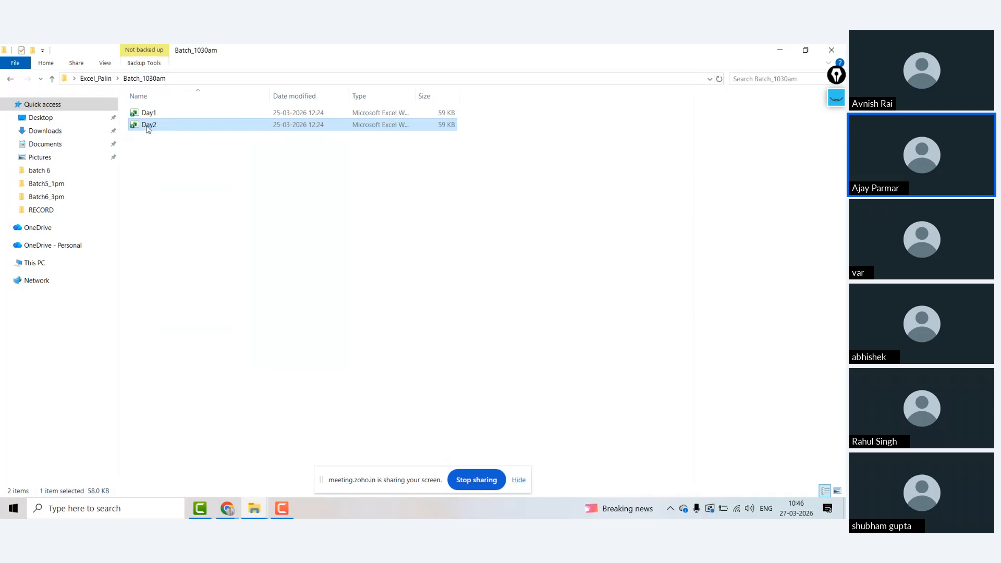
pyautogui.rightClick(147, 128)
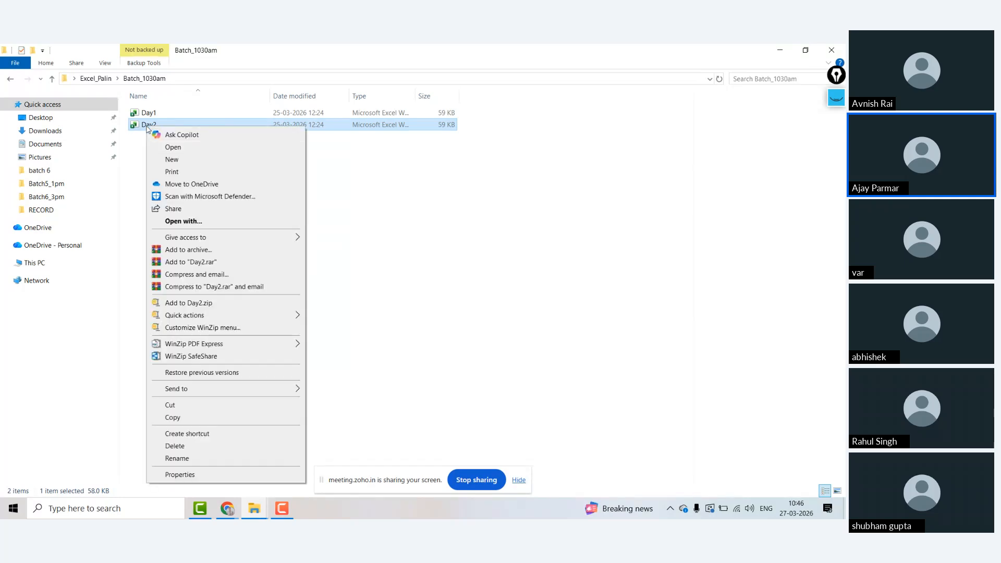
pyautogui.click(209, 148)
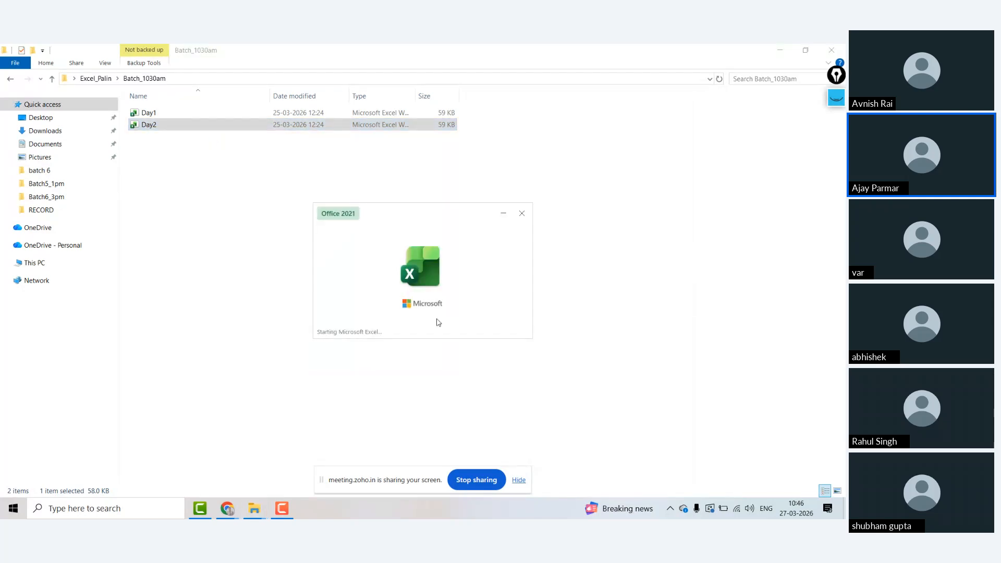
pyautogui.click(379, 256)
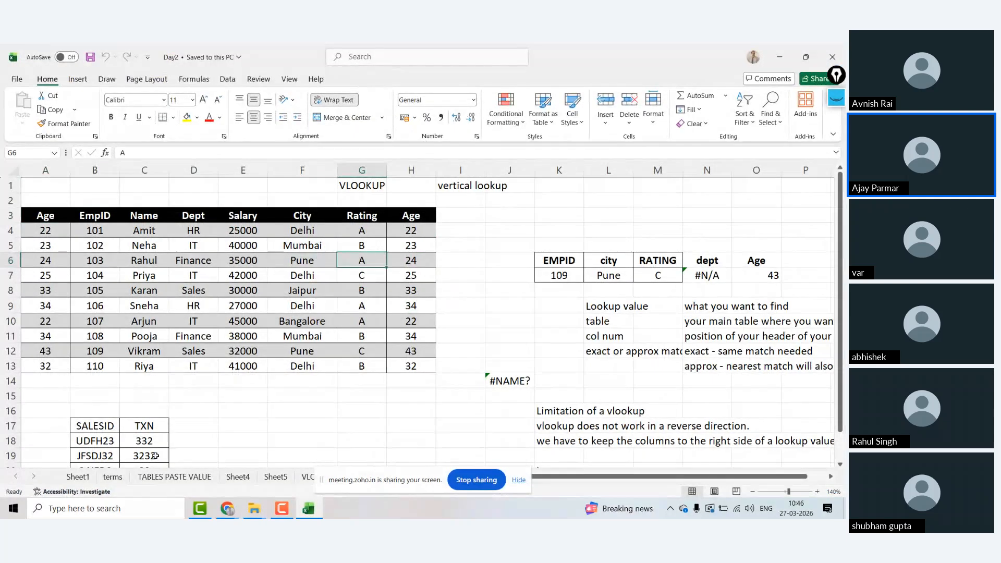
pyautogui.click(518, 480)
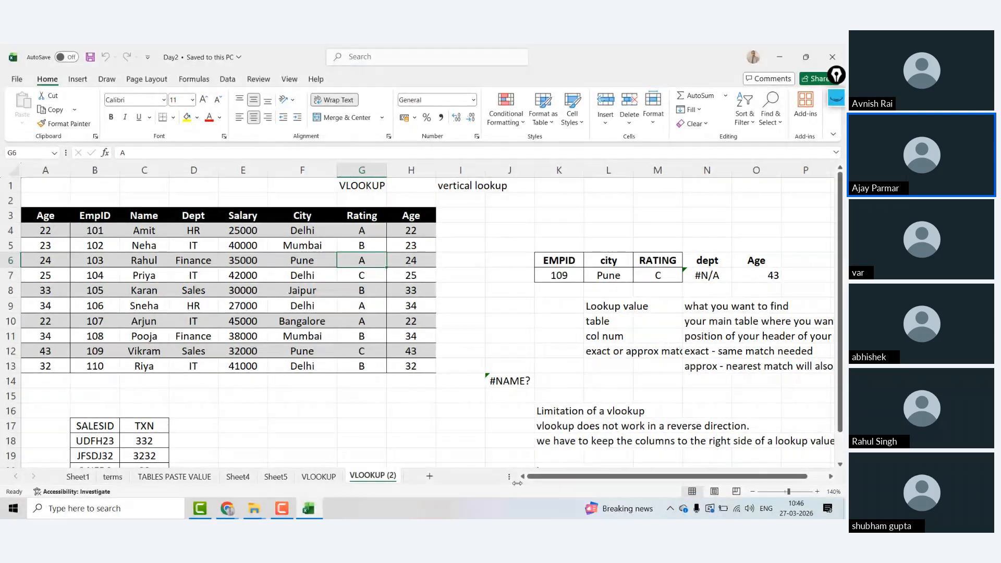
# Delete the sheets Sheet1, terms and TABLES PASTE VALUE together from the workbook.
pyautogui.click(78, 477)
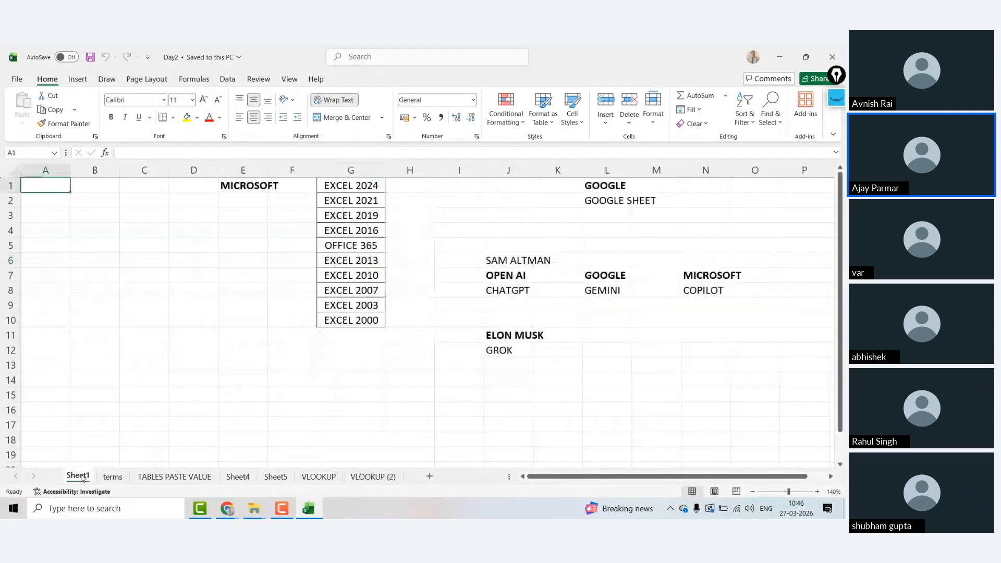
pyautogui.keyDown('shift'); pyautogui.click(185, 481); pyautogui.keyUp('shift')
pyautogui.hotkey('alt', 'e')
pyautogui.press('l')
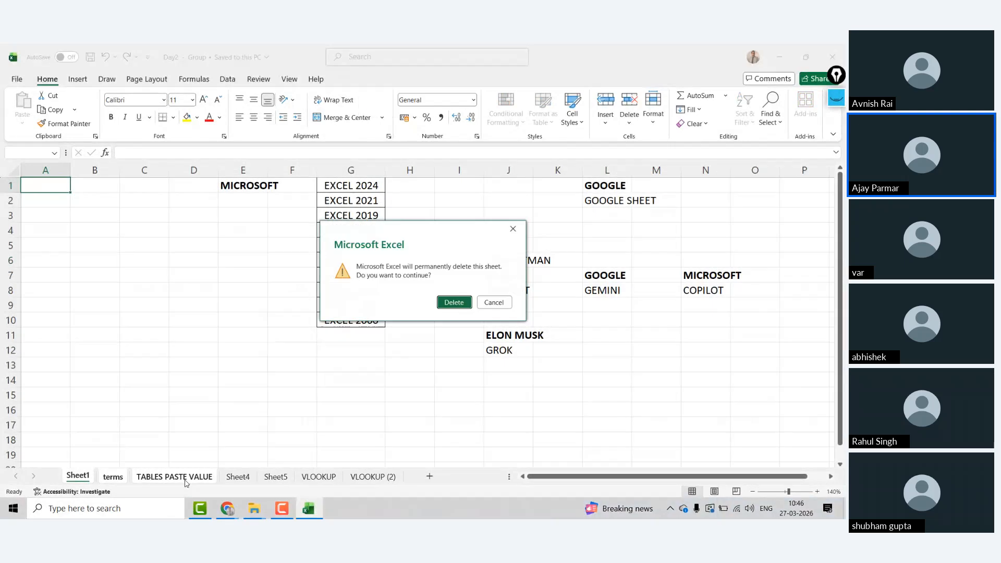
pyautogui.press('Return')
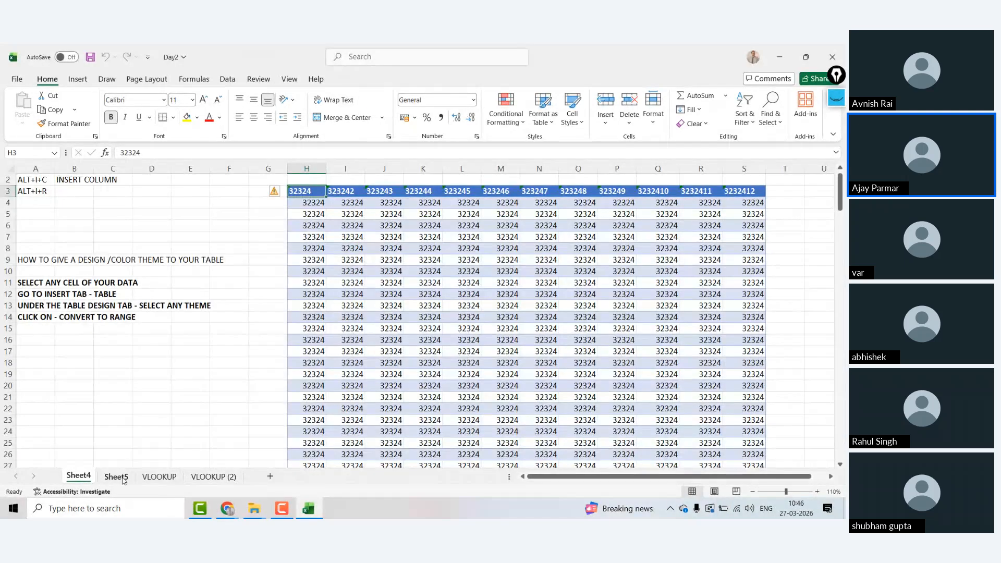
# Delete Sheet4 and check the contents of the VLOOKUP and VLOOKUP (2) sheets.
pyautogui.hotkey('alt', 'e')
pyautogui.press('l')
pyautogui.press('Return')
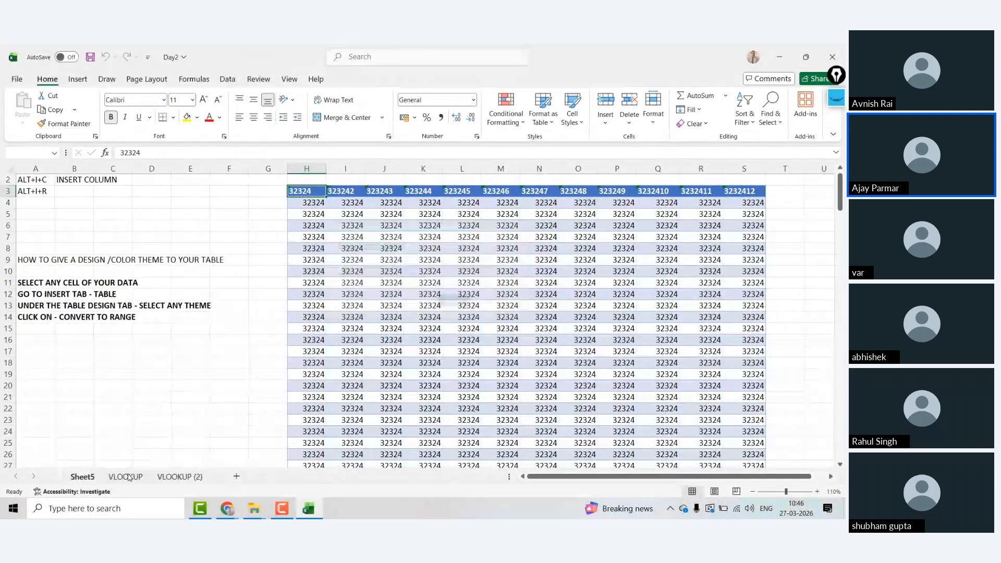
pyautogui.click(128, 477)
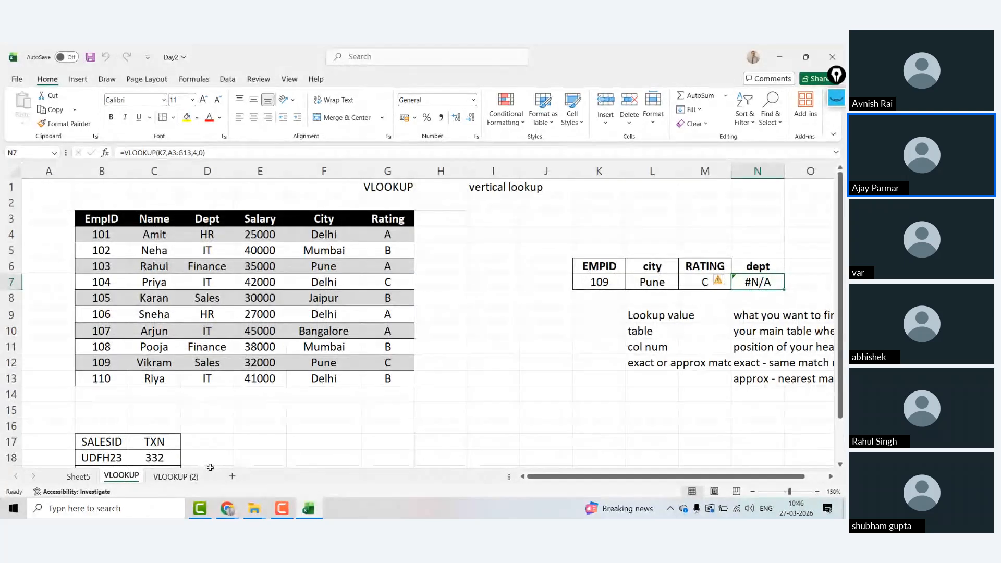
pyautogui.click(176, 477)
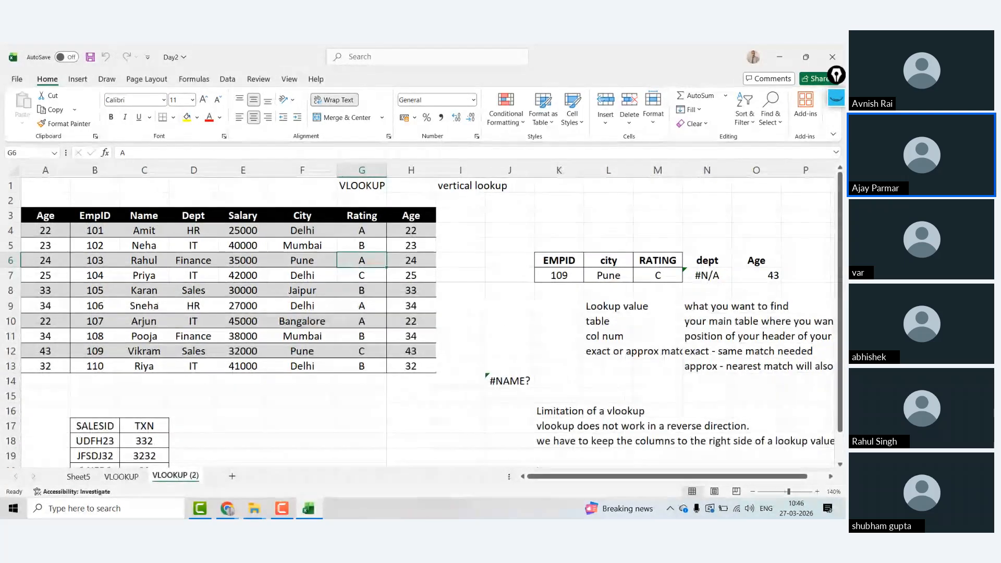
# Delete Sheet5 from the workbook.
pyautogui.click(81, 482)
pyautogui.hotkey('alt', 'h')
pyautogui.press('d')
pyautogui.press('s')
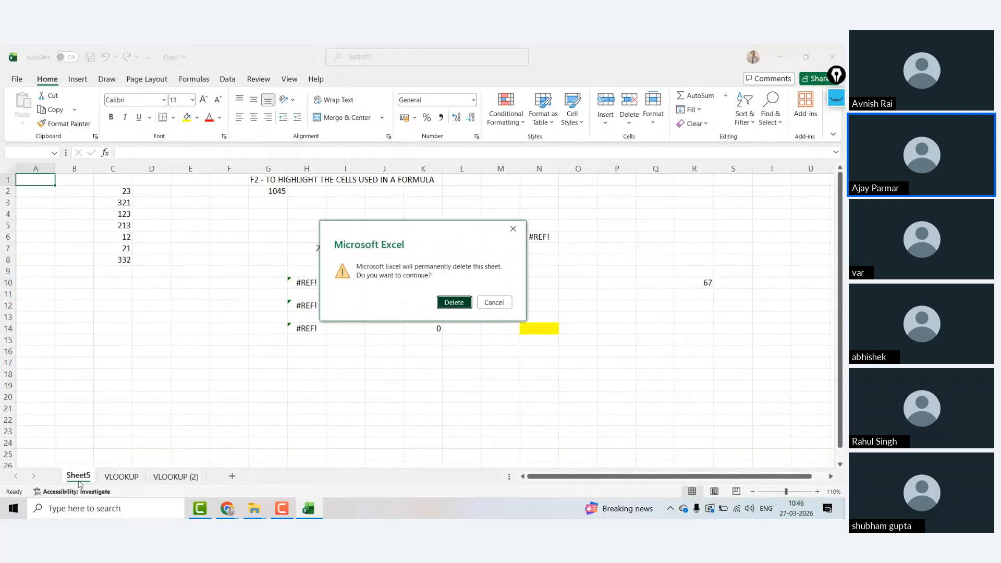
pyautogui.press('Return')
# Examine the VLOOKUP formulas for city and rating in L7 and M7 of the VLOOKUP (2) sheet.
pyautogui.click(139, 476)
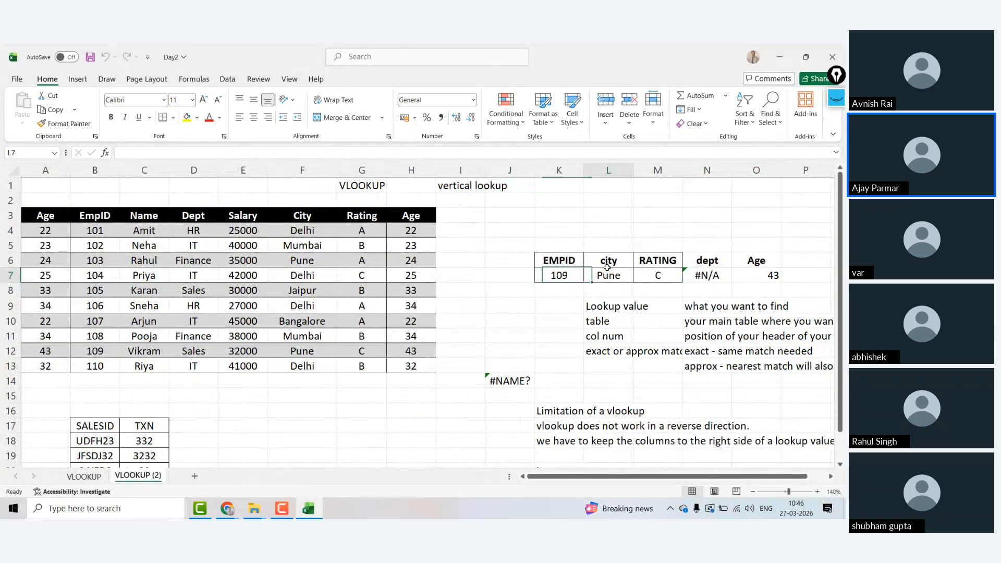
pyautogui.click(607, 269)
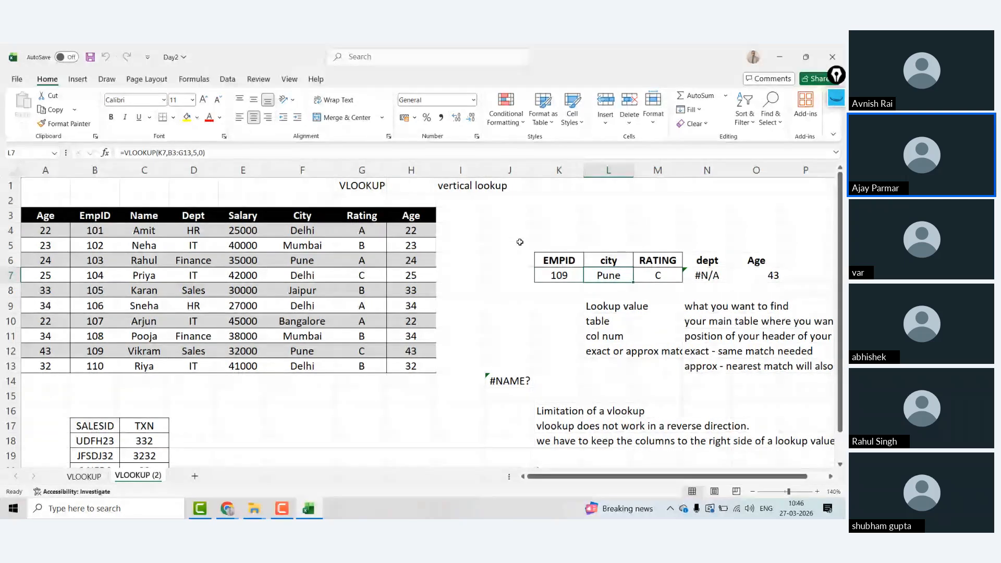
pyautogui.press('Right')
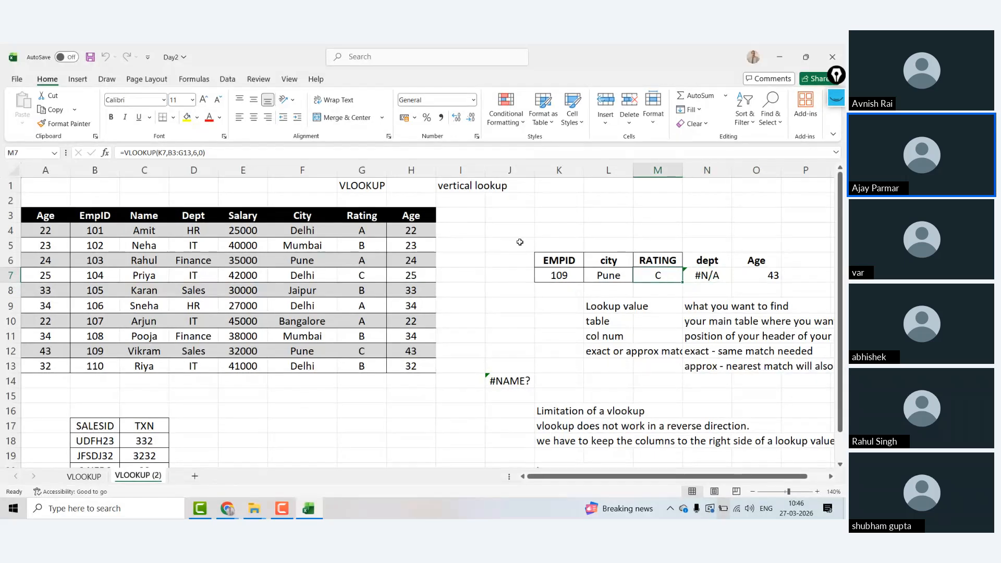
# Copy the whole employee table A3:H13 from the VLOOKUP (2) sheet.
pyautogui.click(92, 216)
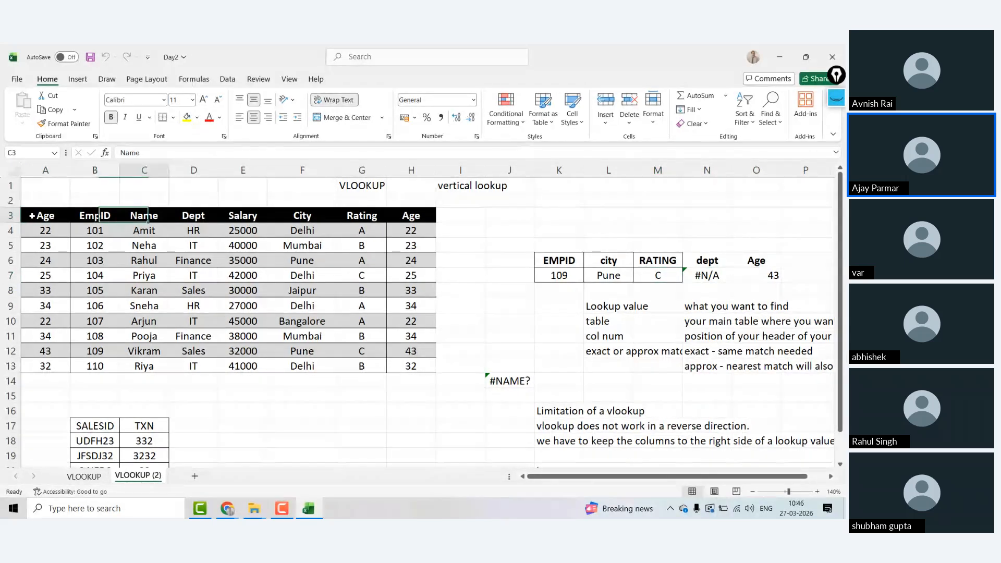
pyautogui.moveTo(95, 215); pyautogui.dragTo(411, 381)
pyautogui.click(31, 216)
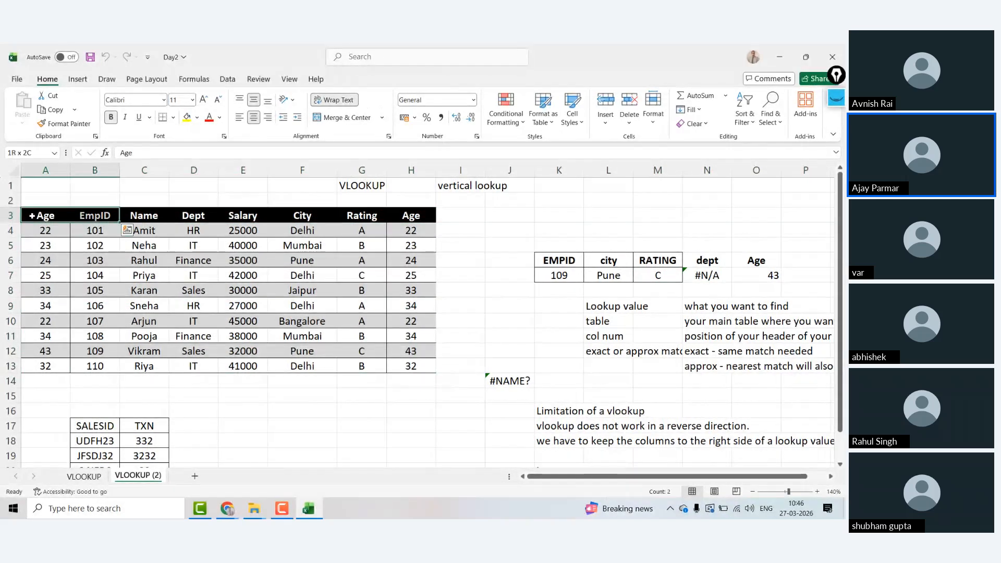
pyautogui.click(87, 274)
pyautogui.click(46, 215)
pyautogui.hotkey('ctrl', 'shift', 'Right')
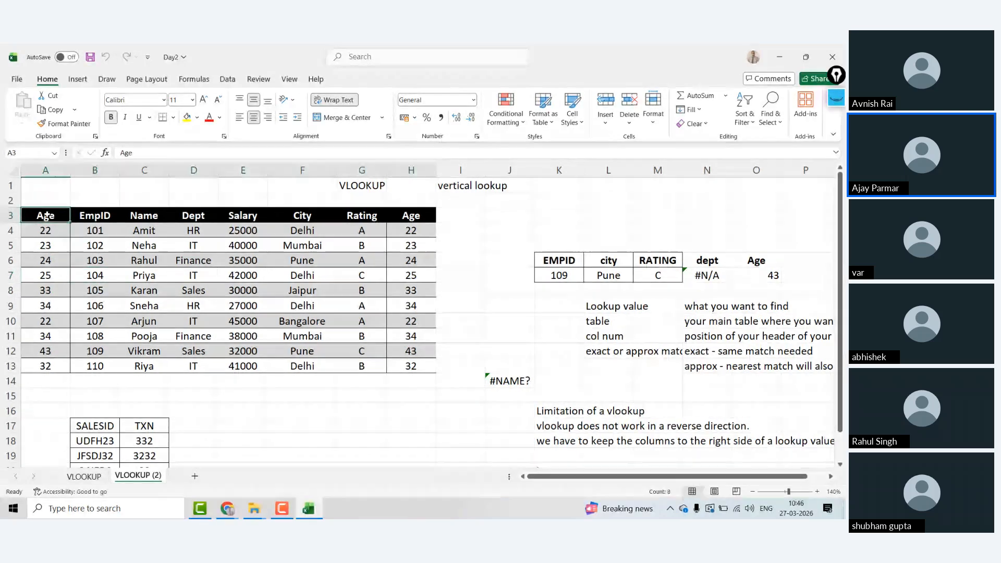
pyautogui.hotkey('ctrl', 'shift', 'Down')
pyautogui.hotkey('ctrl', 'c')
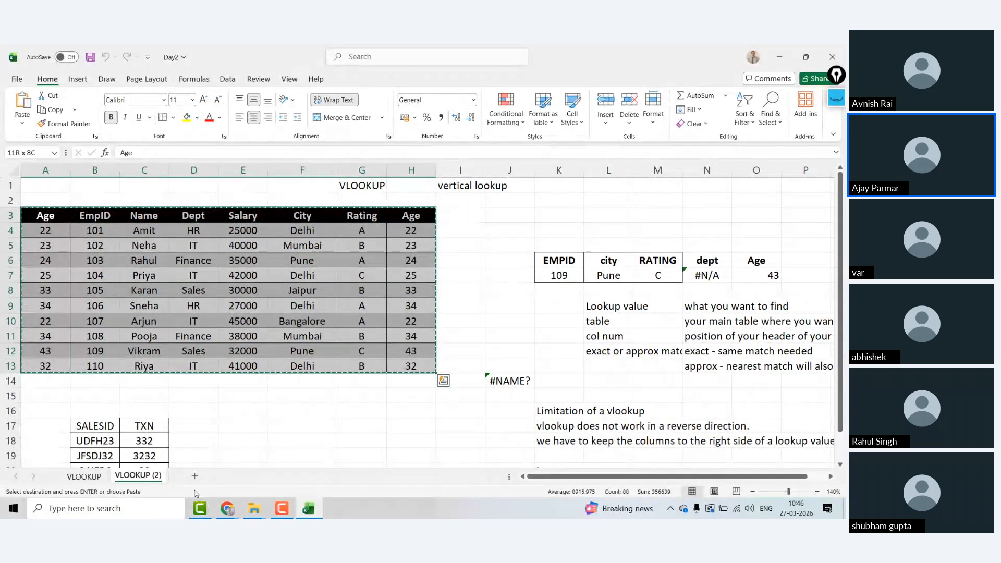
# Add a new worksheet and paste the copied employee table starting at cell C1.
pyautogui.click(195, 476)
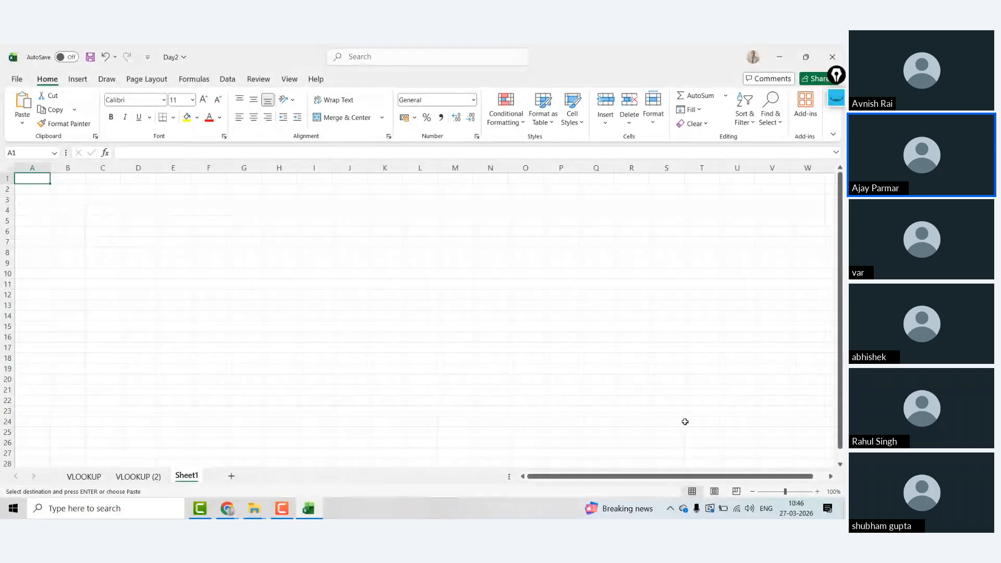
pyautogui.click(817, 492)
pyautogui.click(817, 492)
pyautogui.click(817, 492)
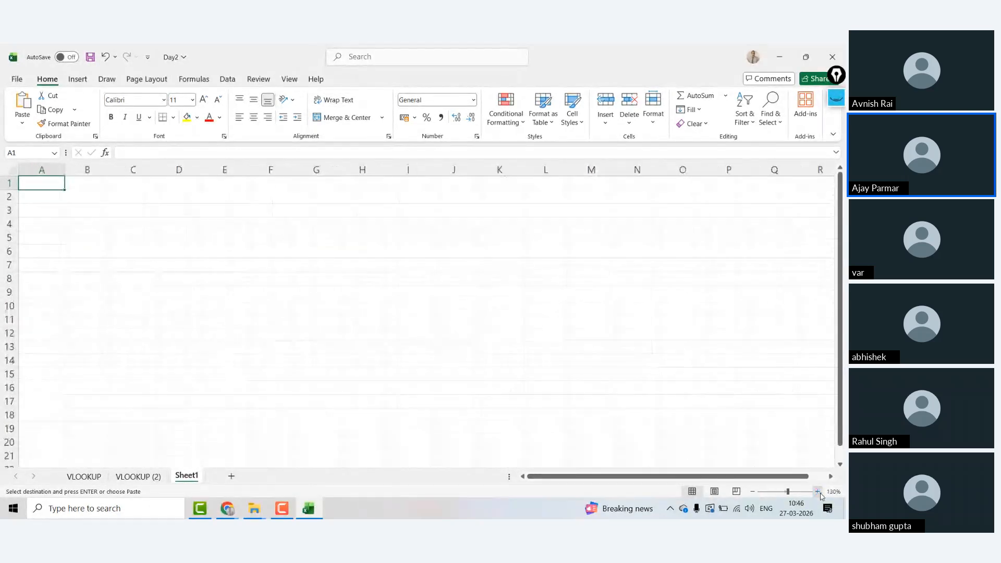
pyautogui.click(130, 186)
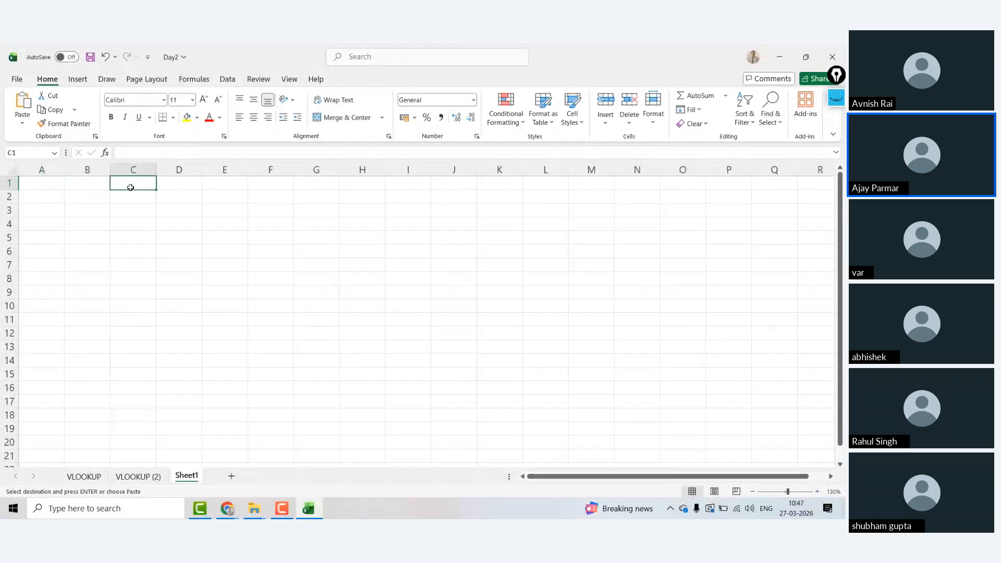
pyautogui.hotkey('ctrl', 'v')
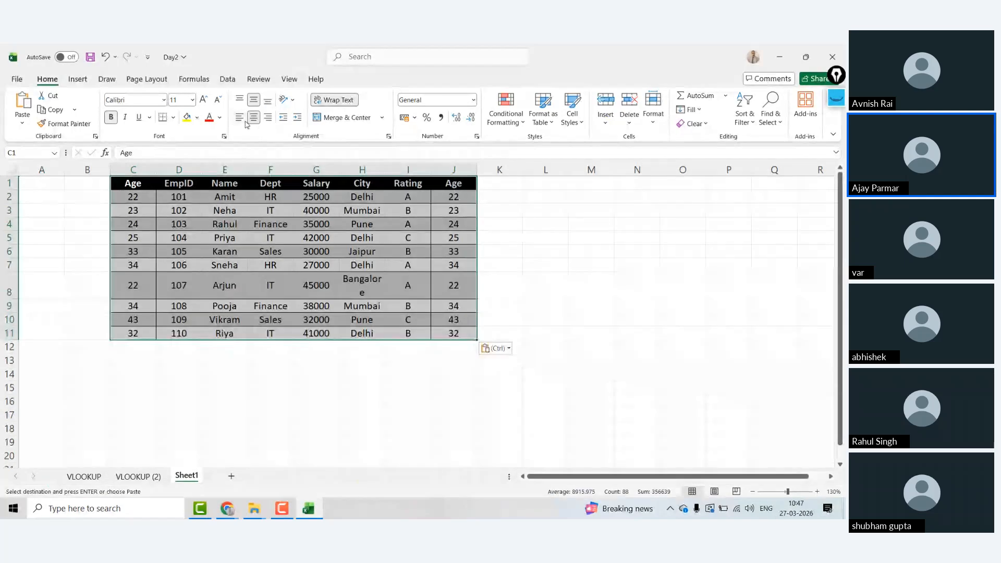
# Delete column C, the duplicate Age column in front of EmpID, from the pasted table.
pyautogui.click(281, 253)
pyautogui.click(143, 168)
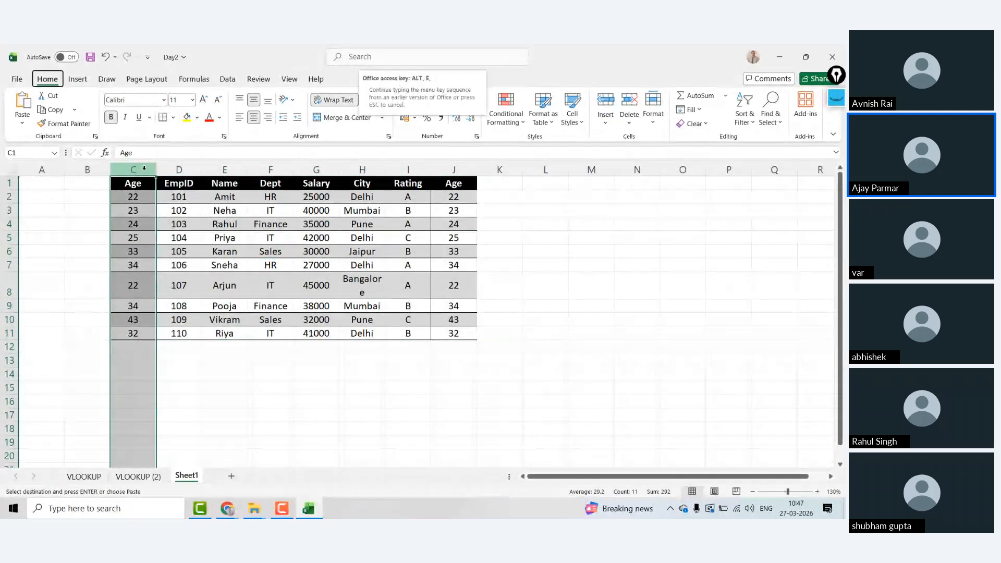
pyautogui.hotkey('ctrl', '-')
# Widen the City column so Bangalore fits on one line, reduce the height of row 8, and narrow column B.
pyautogui.click(334, 295)
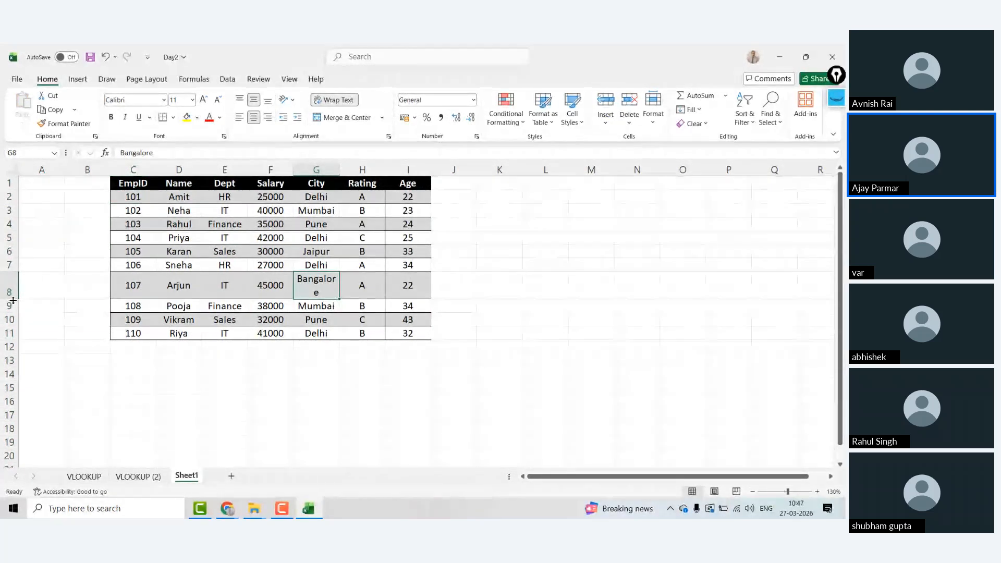
pyautogui.moveTo(11, 298); pyautogui.dragTo(10, 292)
pyautogui.doubleClick(340, 167)
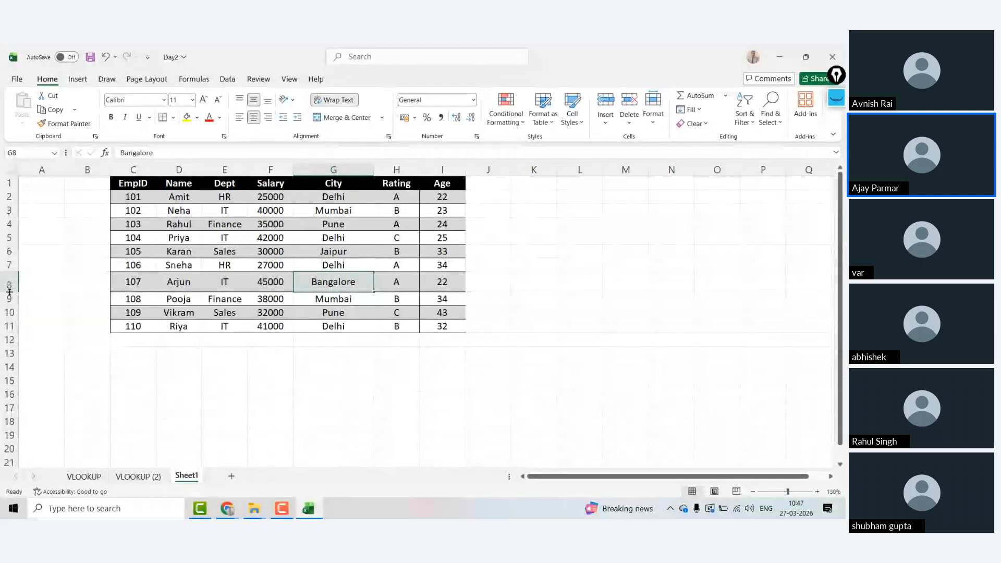
pyautogui.moveTo(110, 170); pyautogui.dragTo(96, 171)
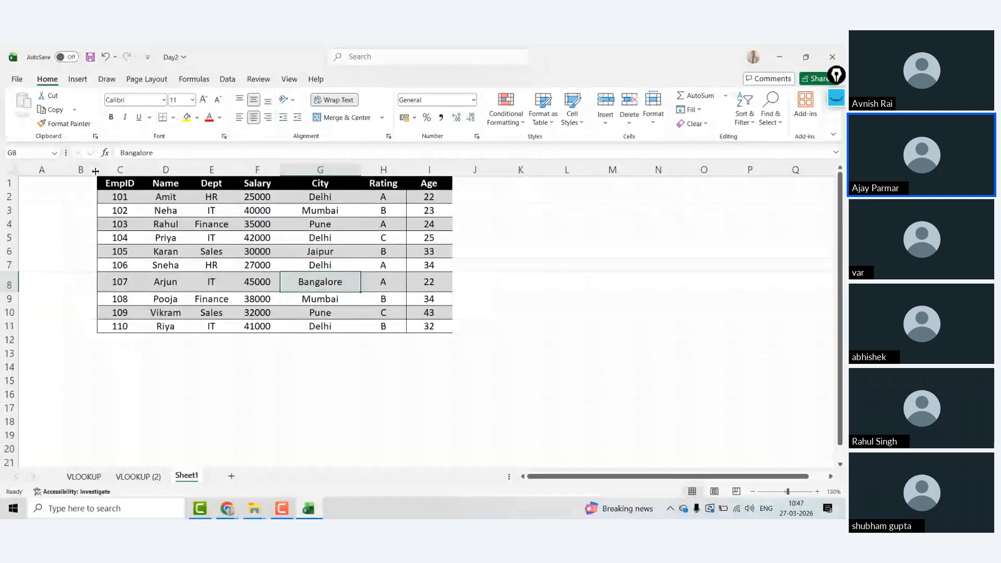
# Enter the lookup headings EMPID in L6 and NAME in M6 beside the employee table.
pyautogui.click(593, 233)
pyautogui.press('Down')
pyautogui.write('e')
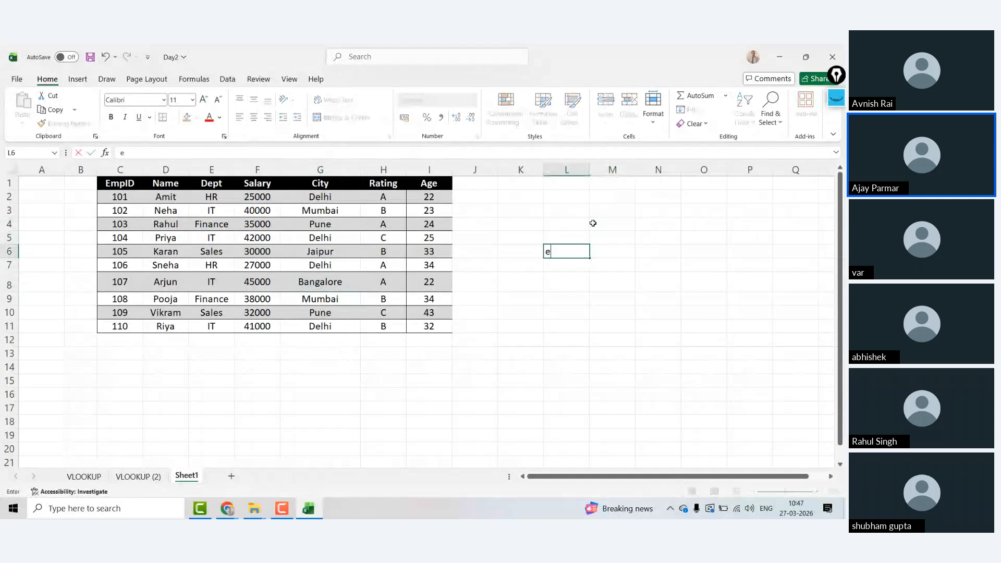
pyautogui.press('BackSpace')
pyautogui.write('EMPID')
pyautogui.press('Return')
pyautogui.press('Up')
pyautogui.press('Right')
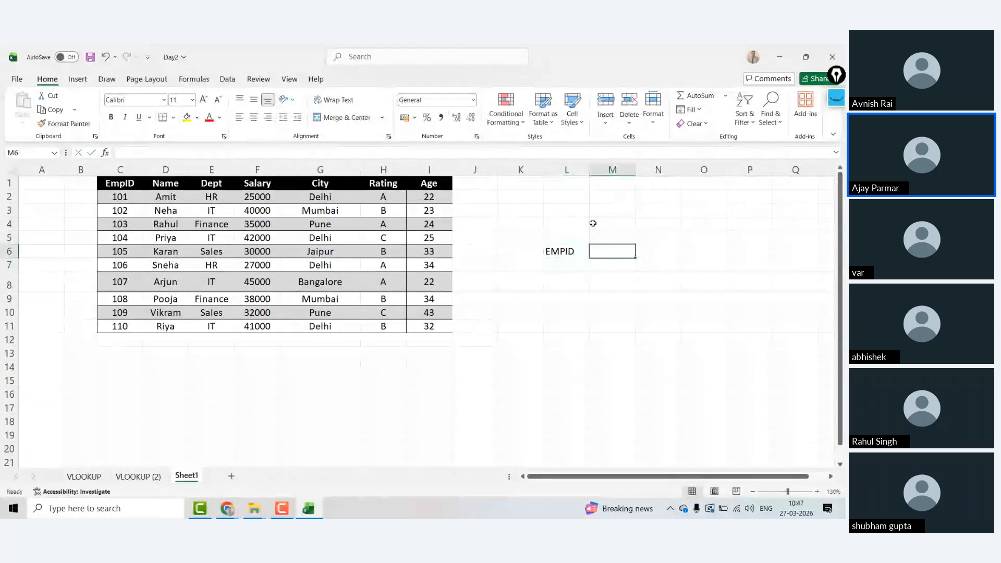
pyautogui.write('NAME')
pyautogui.press('Right')
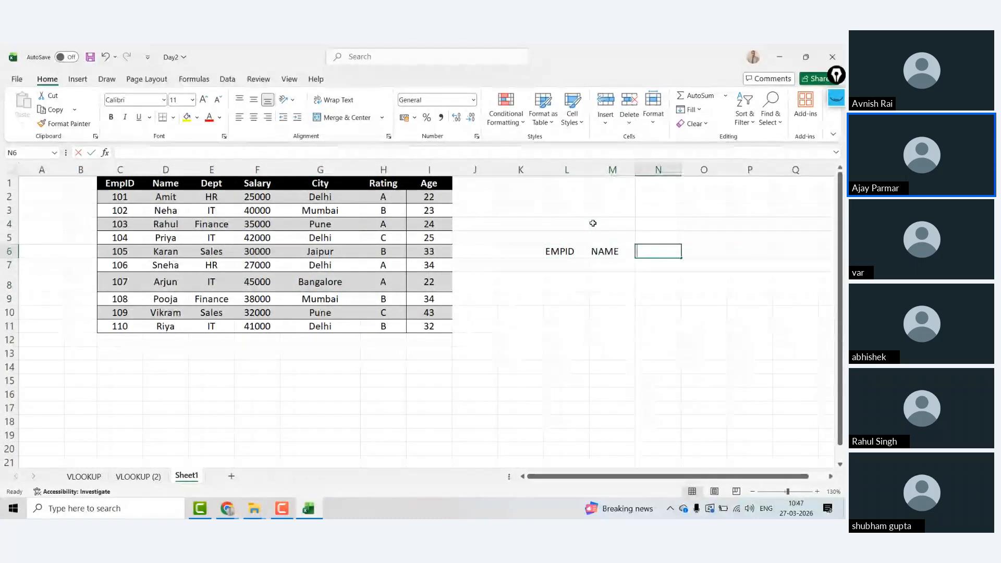
# Add the lookup headings DEPT in N6 and AGE in O6 beside NAME.
pyautogui.write('DEPT')
pyautogui.press('Return')
pyautogui.press('Up')
pyautogui.press('Right')
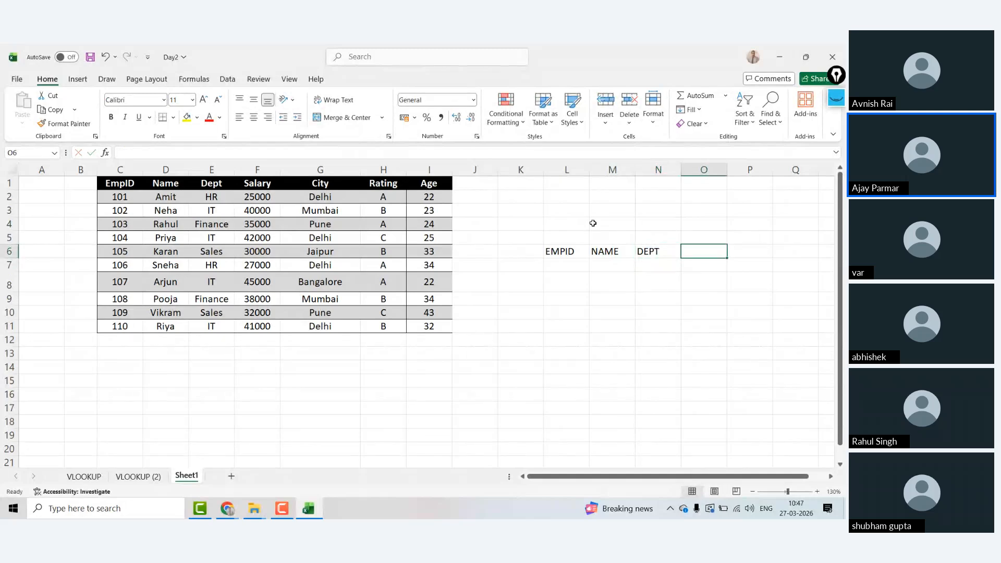
pyautogui.write('AGE')
pyautogui.press('Return')
# Enter the lookup IDs 104, 555, 108 and 101 in L7 to L10 under EMPID.
pyautogui.press('Left')
pyautogui.press('Left')
pyautogui.press('Left')
pyautogui.press('Left')
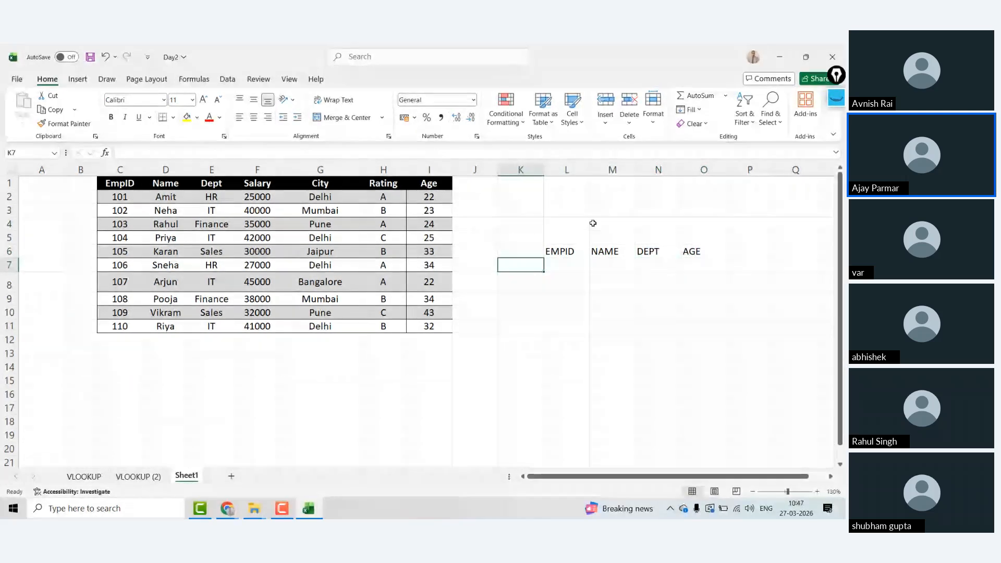
pyautogui.press('Right')
pyautogui.write('104')
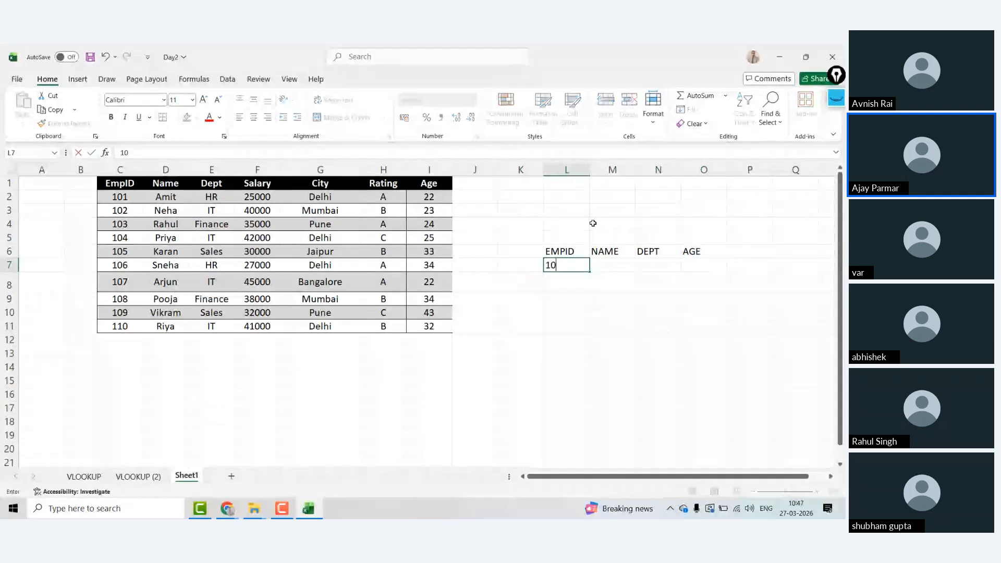
pyautogui.press('Return')
pyautogui.write('555')
pyautogui.press('Return')
pyautogui.write('108')
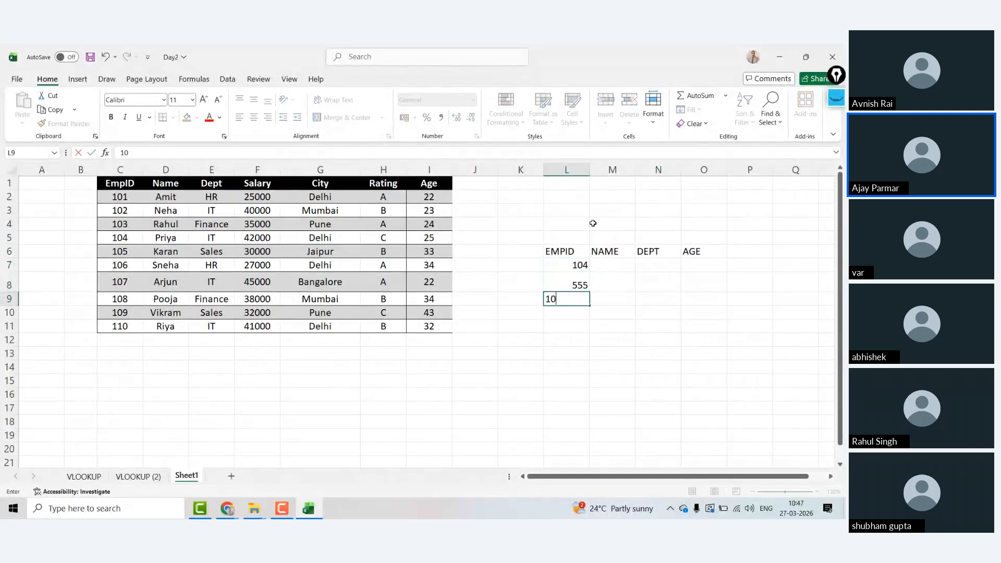
pyautogui.press('Return')
pyautogui.write('101')
pyautogui.press('Return')
# Start a VLOOKUP formula in M7 with L7 as the lookup value.
pyautogui.press('Up')
pyautogui.press('Up')
pyautogui.press('Up')
pyautogui.press('Up')
pyautogui.press('Up')
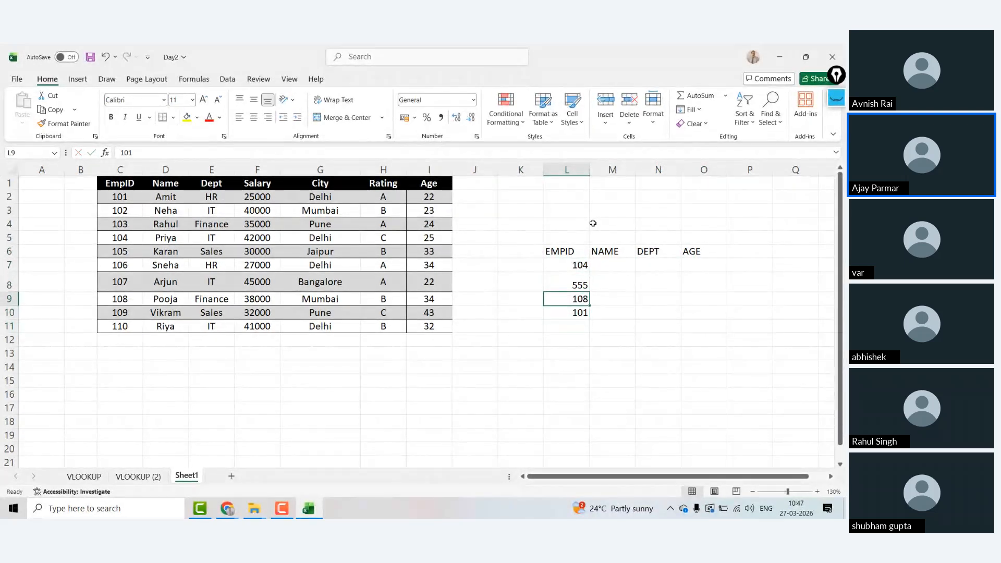
pyautogui.press('Right')
pyautogui.press('Down')
pyautogui.write('=V')
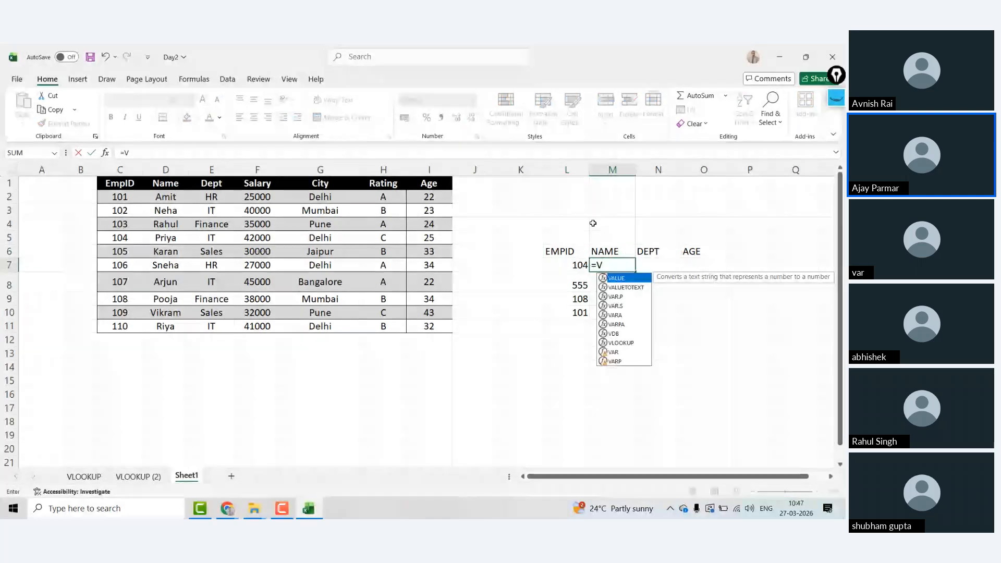
pyautogui.write('L')
pyautogui.press('Tab')
pyautogui.press('Left')
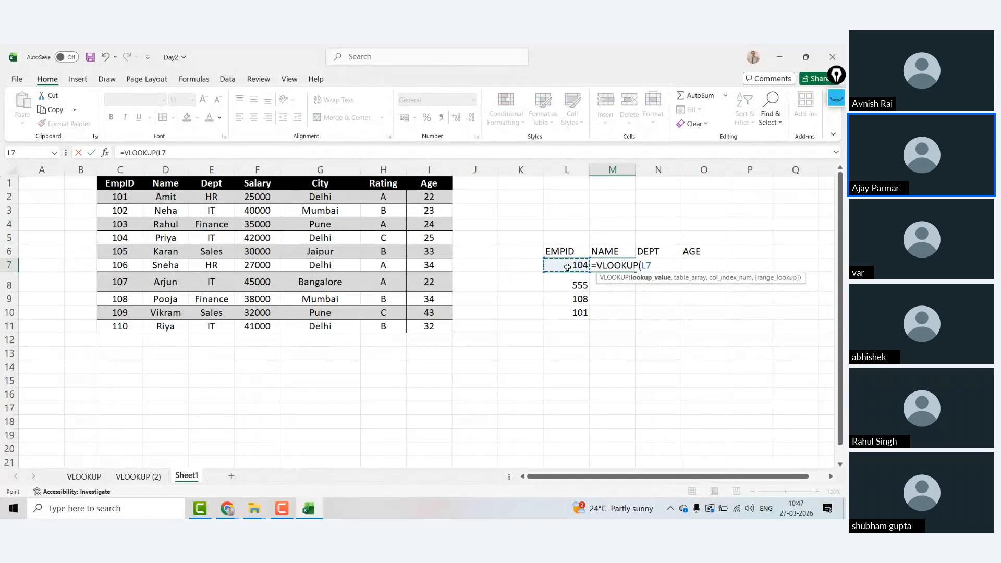
pyautogui.write(',')
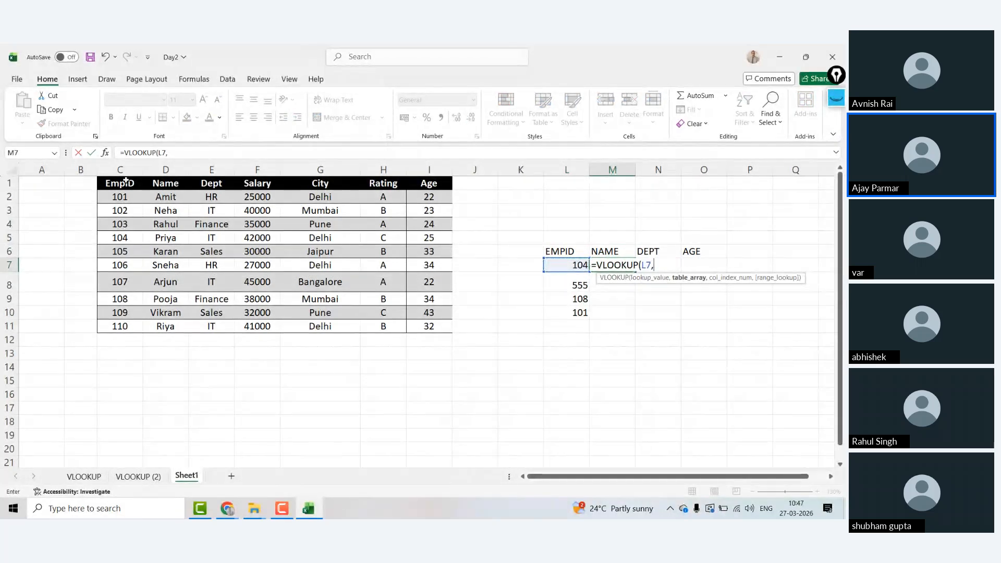
# Try B1:I11, including the blank column before EmpID, as the table array of the VLOOKUP.
pyautogui.click(126, 181)
pyautogui.hotkey('ctrl', 'shift', 'Down')
pyautogui.hotkey('ctrl', 'shift', 'Right')
pyautogui.press('Left')
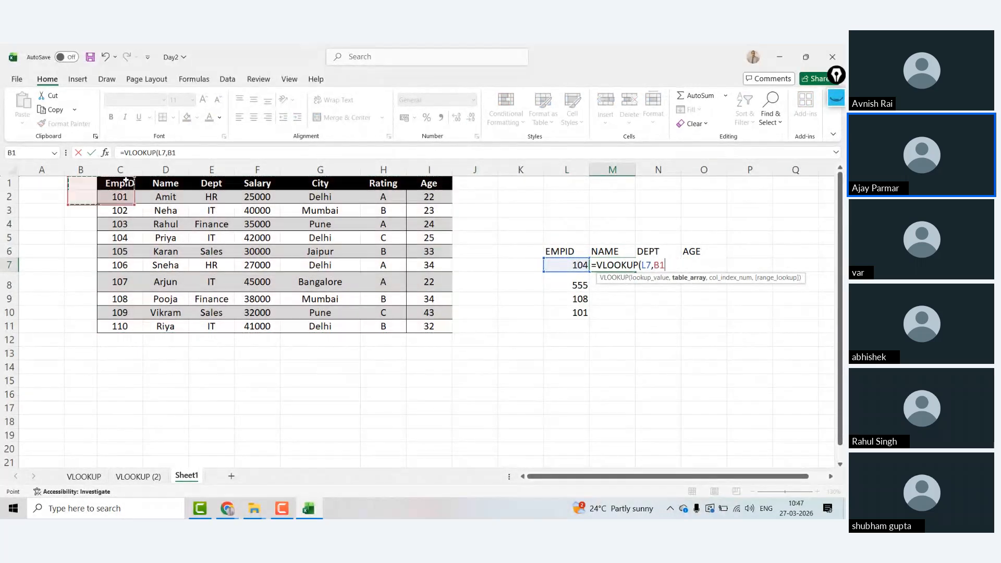
pyautogui.hotkey('shift', 'Right')
pyautogui.hotkey('shift', 'Right')
pyautogui.hotkey('shift', 'Right')
pyautogui.hotkey('shift', 'Right')
pyautogui.hotkey('shift', 'Right')
pyautogui.hotkey('shift', 'Right')
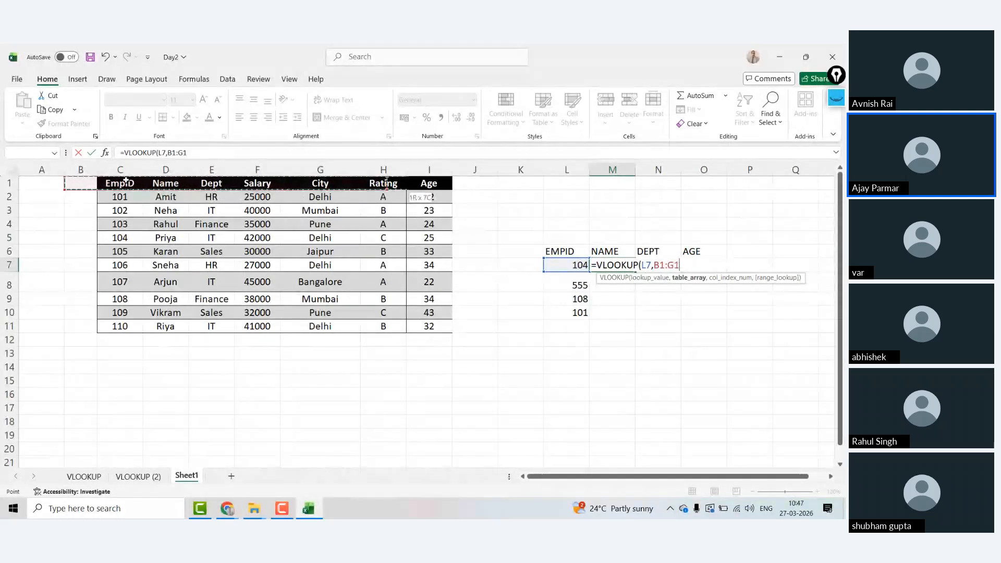
pyautogui.hotkey('shift', 'Right')
pyautogui.hotkey('shift', 'Right')
pyautogui.hotkey('shift', 'Down')
pyautogui.hotkey('shift', 'Down')
pyautogui.hotkey('shift', 'Down')
pyautogui.hotkey('shift', 'Down')
pyautogui.hotkey('shift', 'Down')
pyautogui.hotkey('shift', 'Down')
pyautogui.hotkey('shift', 'Down')
pyautogui.hotkey('shift', 'Down')
pyautogui.hotkey('shift', 'Down')
pyautogui.hotkey('shift', 'Up')
pyautogui.hotkey('shift', 'Up')
pyautogui.hotkey('shift', 'Up')
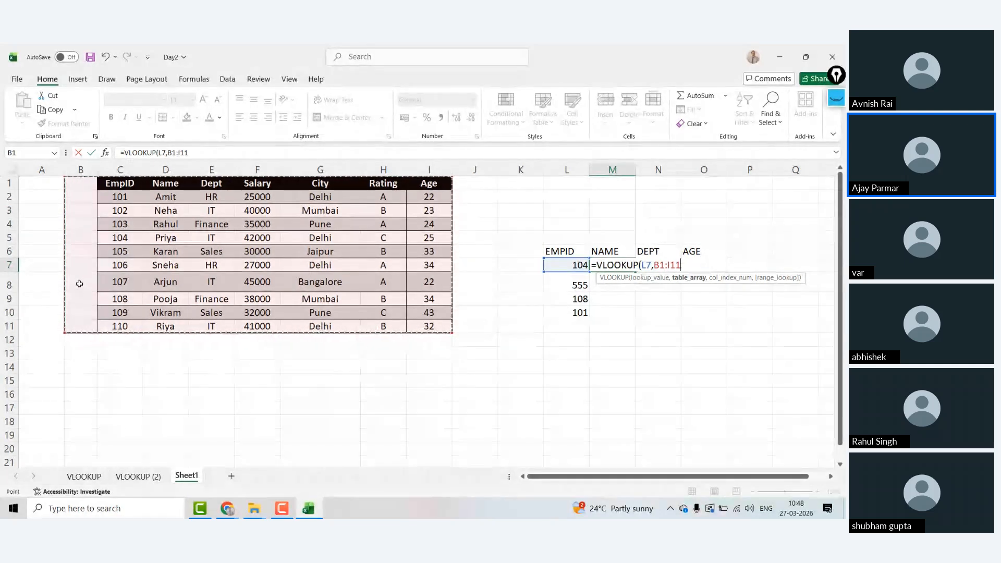
# Try the table array starting at the Name column, and replace it with the EmpID column C1:C11 alone.
pyautogui.moveTo(45, 185); pyautogui.dragTo(46, 191)
pyautogui.press('Right')
pyautogui.press('Right')
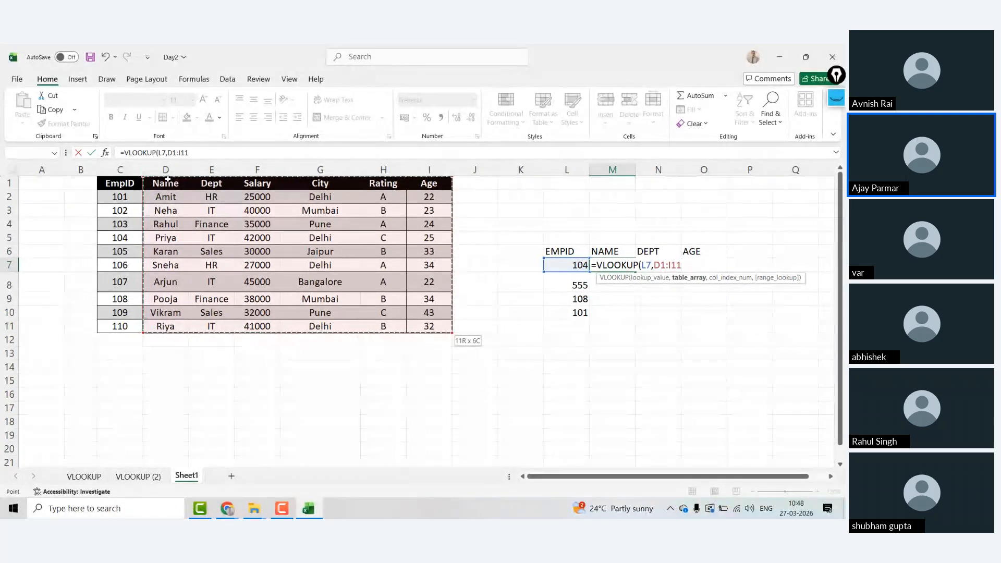
pyautogui.click(128, 185)
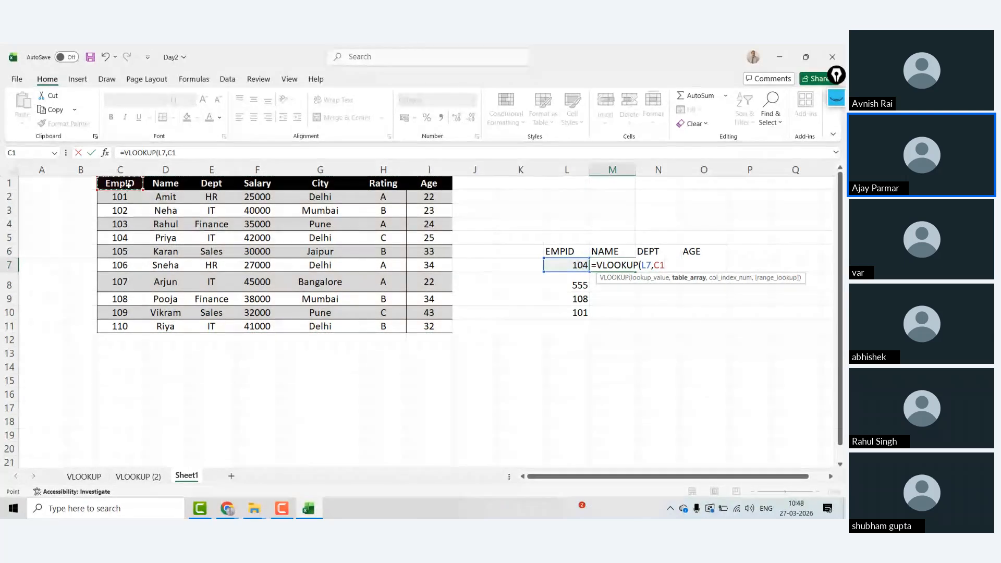
pyautogui.hotkey('ctrl', 'shift', 'Down')
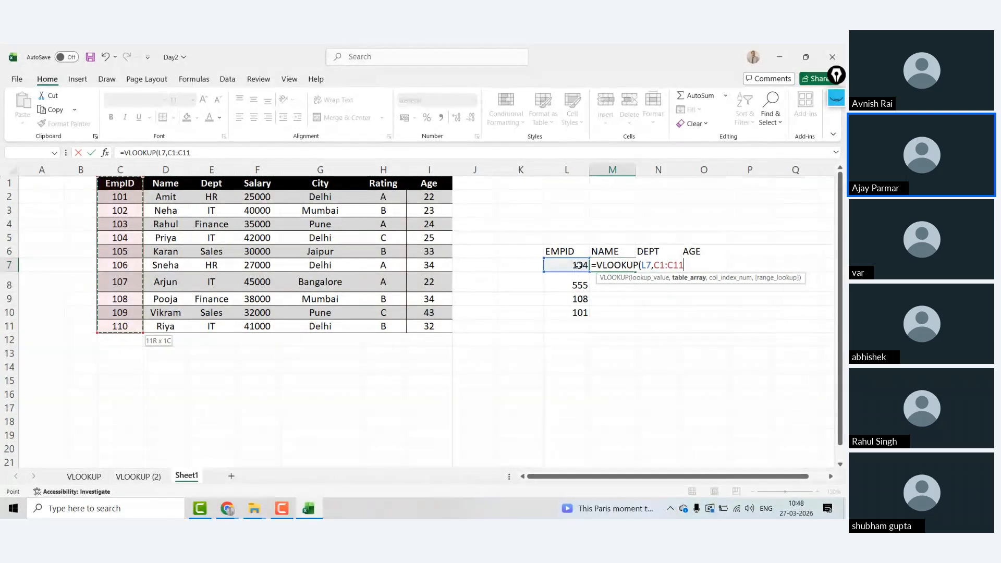
# Try D1:I11, which leaves out the EmpID column, as the table array.
pyautogui.click(173, 180)
pyautogui.hotkey('ctrl', 'shift', 'Down')
pyautogui.hotkey('shift', 'Right')
pyautogui.hotkey('shift', 'Right')
pyautogui.hotkey('shift', 'Right')
pyautogui.hotkey('shift', 'Right')
pyautogui.hotkey('shift', 'Right')
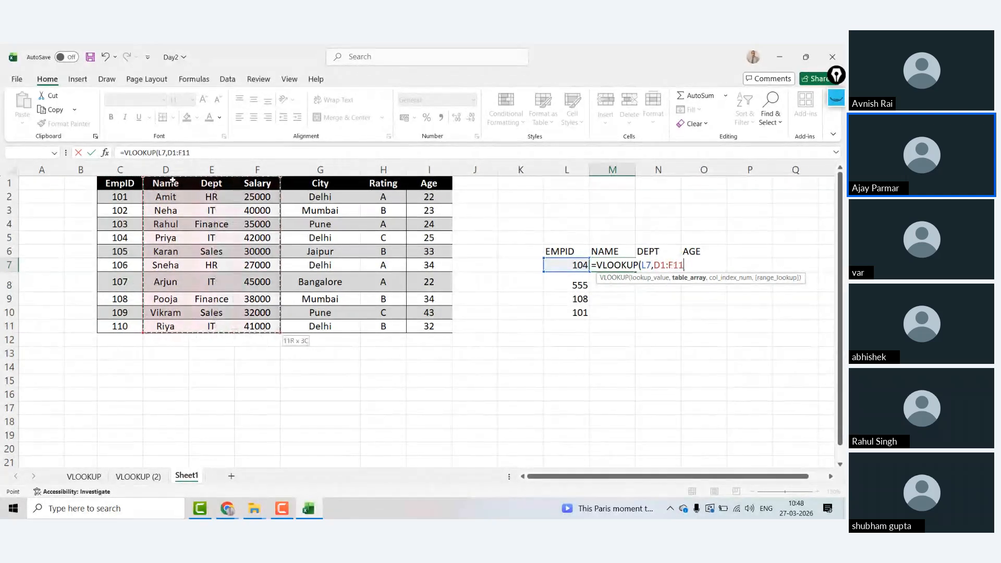
pyautogui.hotkey('shift', 'Right')
pyautogui.hotkey('shift', 'Right')
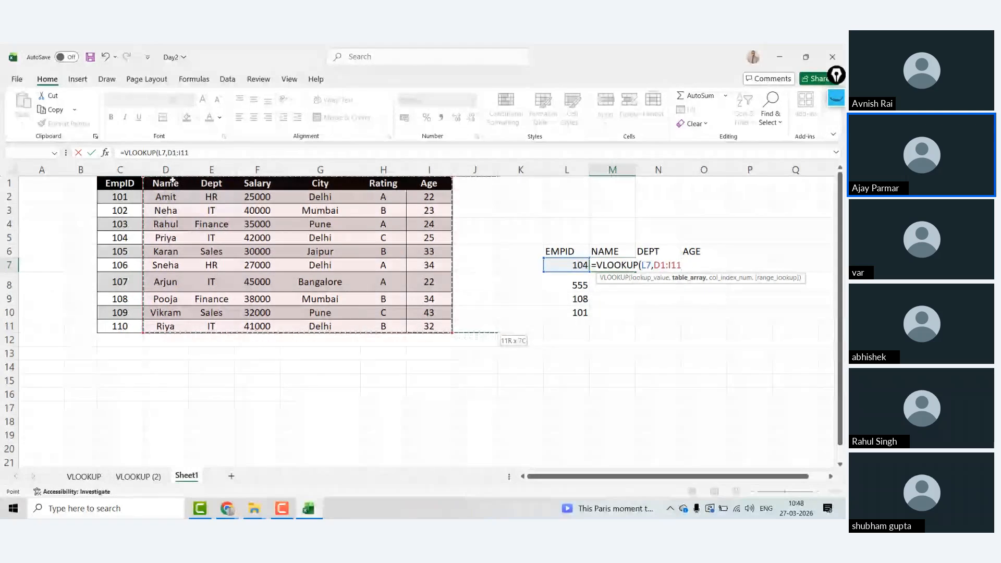
# Set the table array to C1:I11 and complete the M7 formula as =VLOOKUP(L7,C1:I11,2,0).
pyautogui.press('Left')
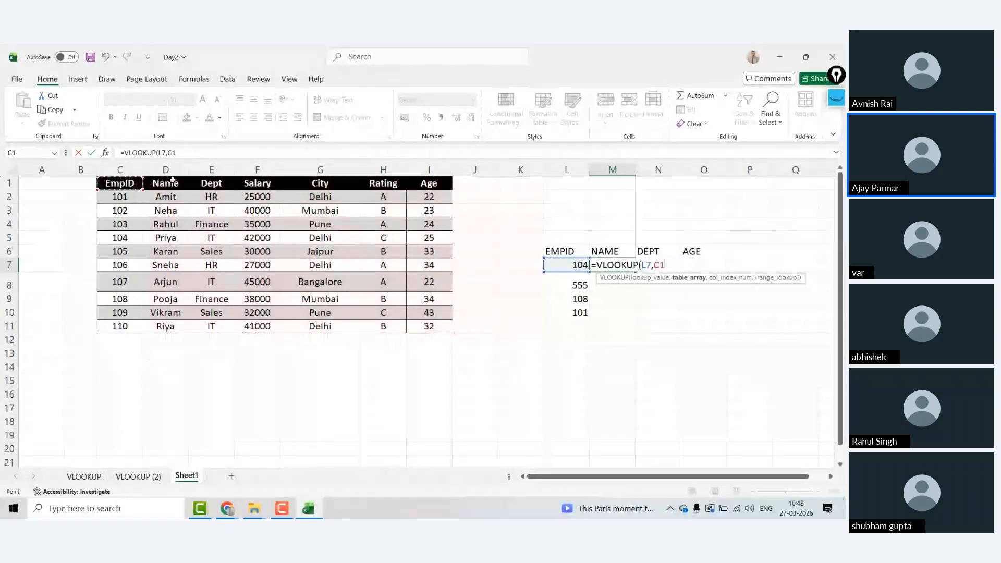
pyautogui.hotkey('ctrl', 'shift', 'Down')
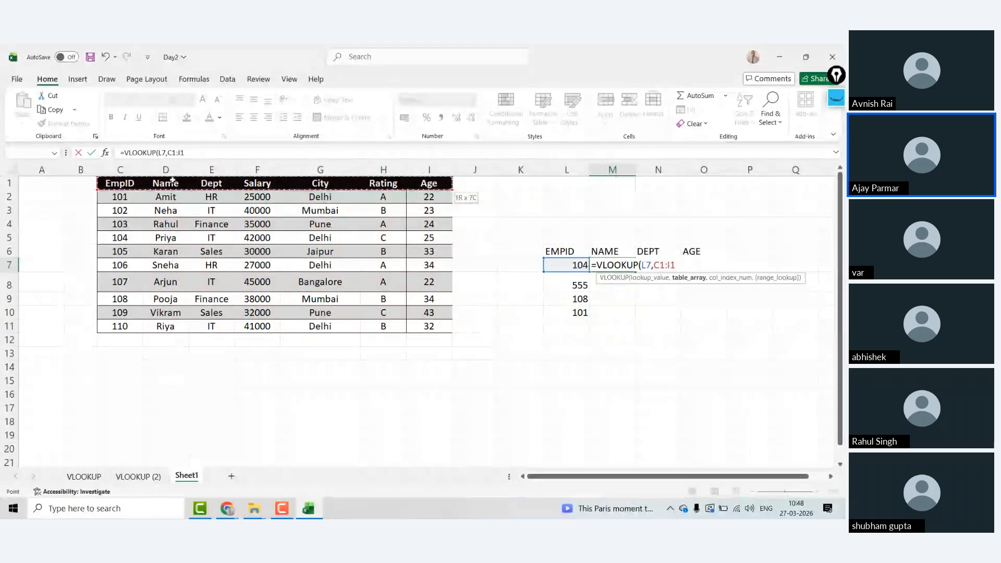
pyautogui.hotkey('ctrl', 'shift', 'Right')
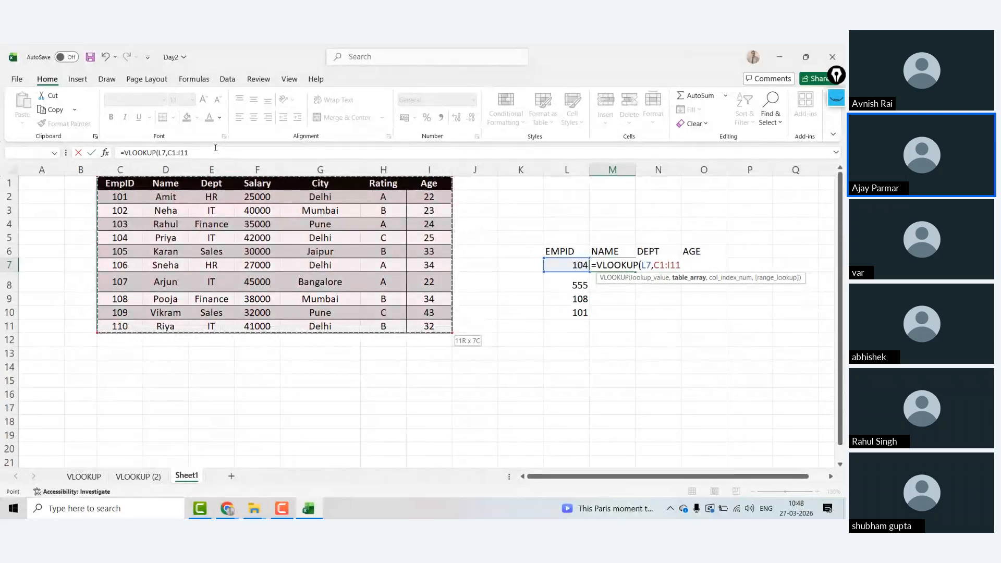
pyautogui.click(215, 150)
pyautogui.write(',')
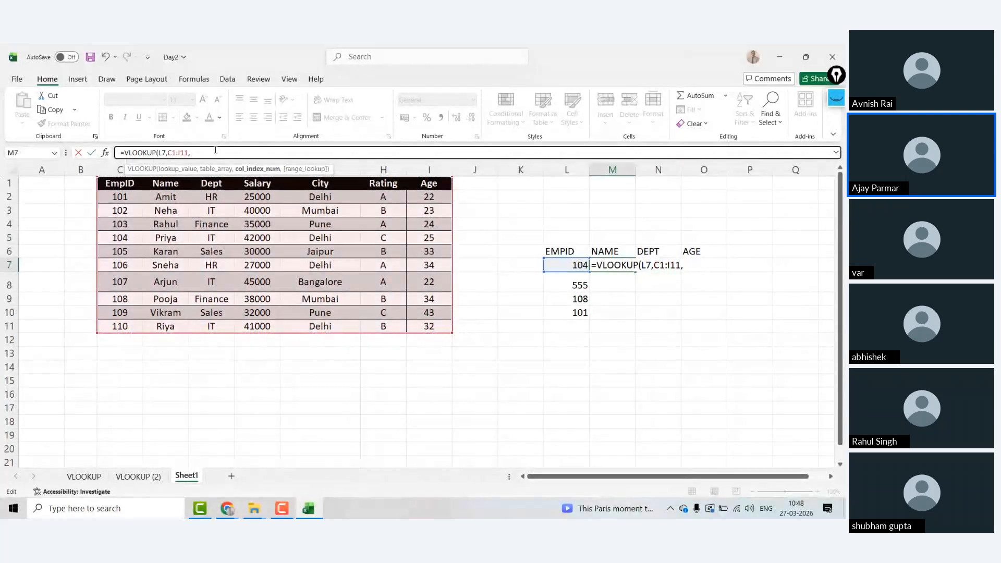
pyautogui.write('2,')
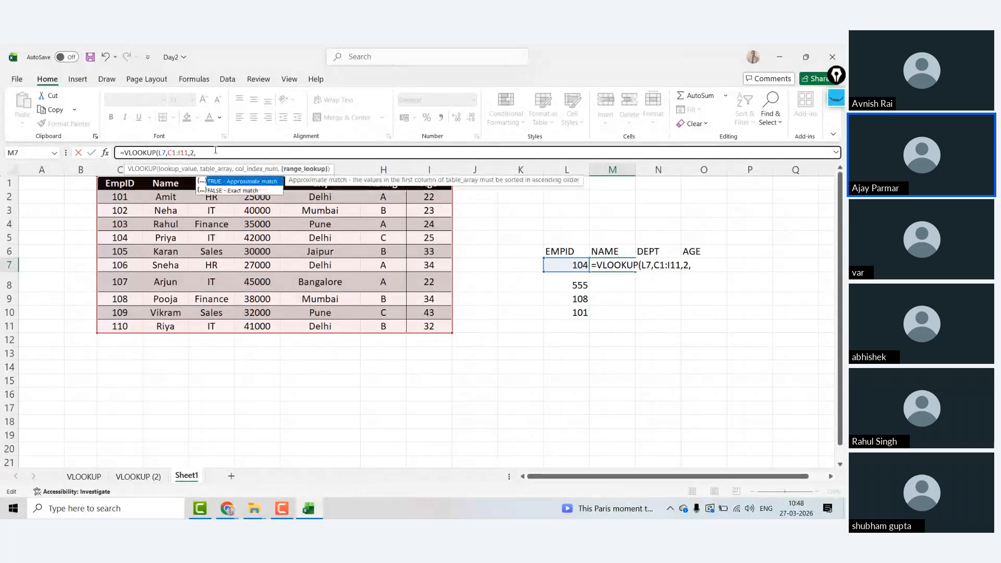
pyautogui.write('0')
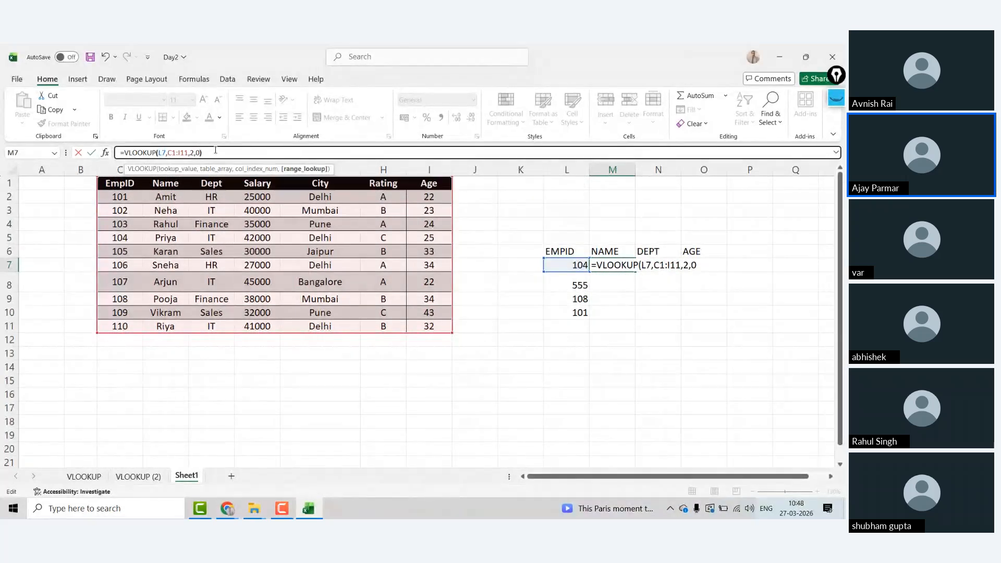
pyautogui.hotkey('ctrl', 'Return')
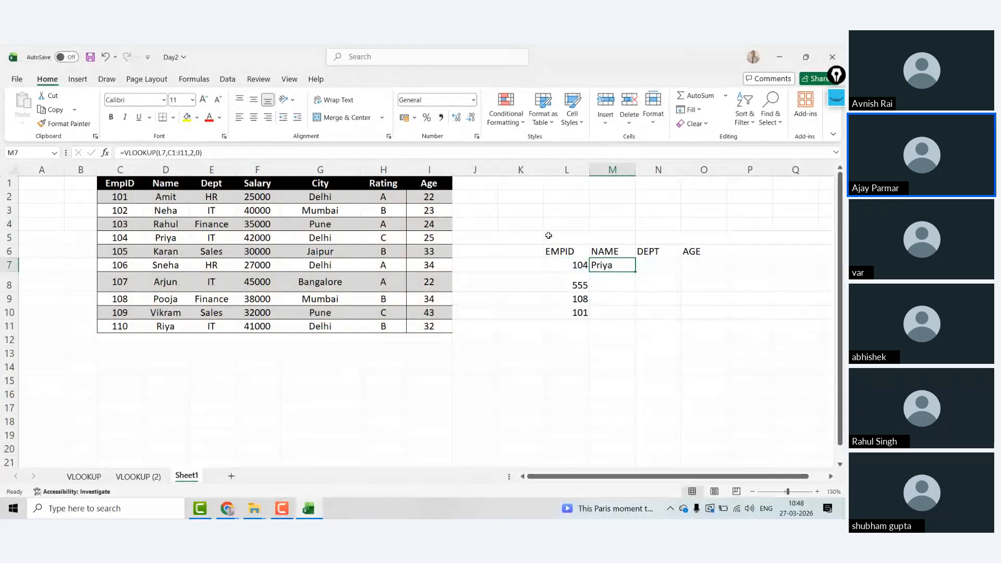
pyautogui.press('Right')
pyautogui.press('Left')
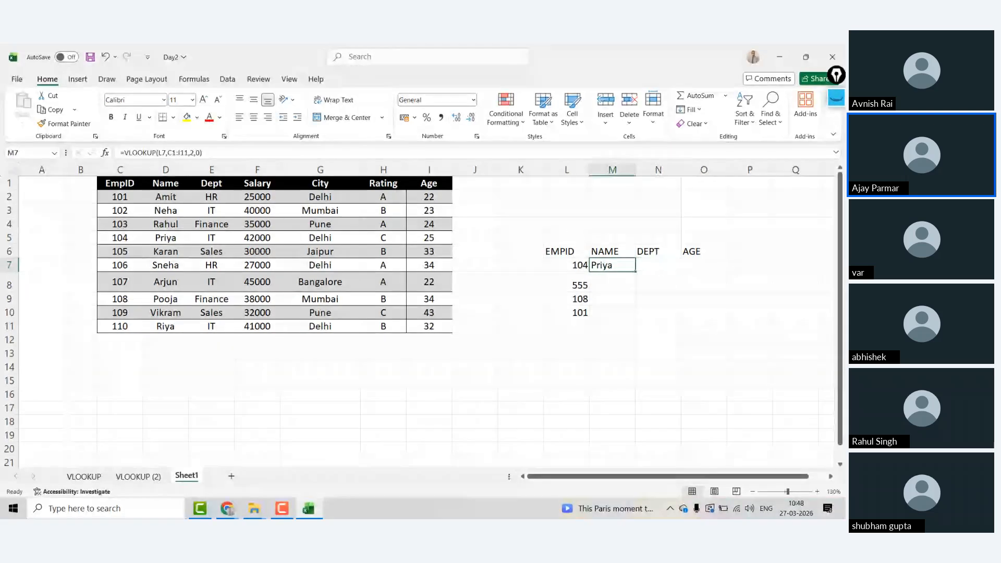
# Add a note below the employee table with $ in D18 and LOCKING in E18.
pyautogui.click(163, 416)
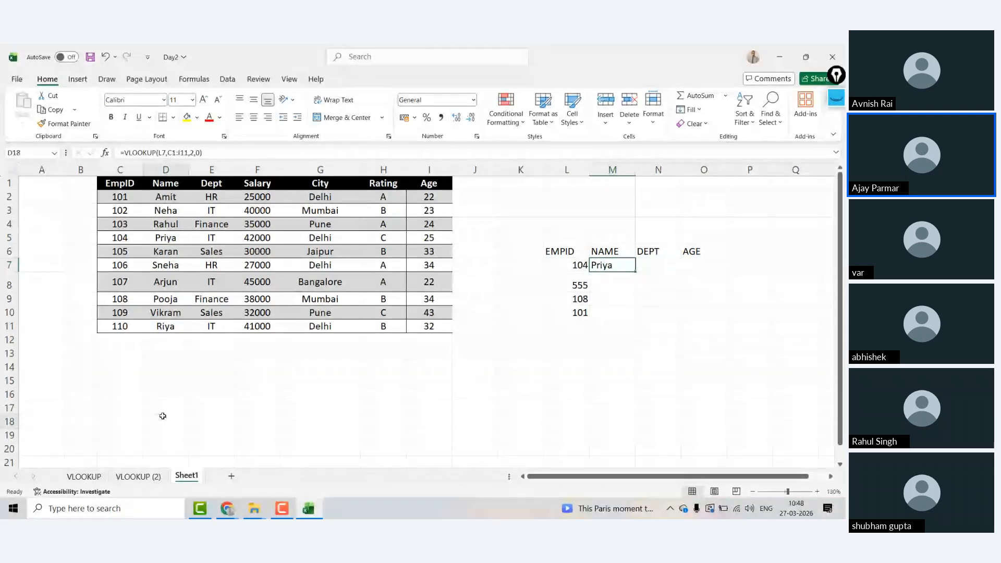
pyautogui.write('$')
pyautogui.press('Tab')
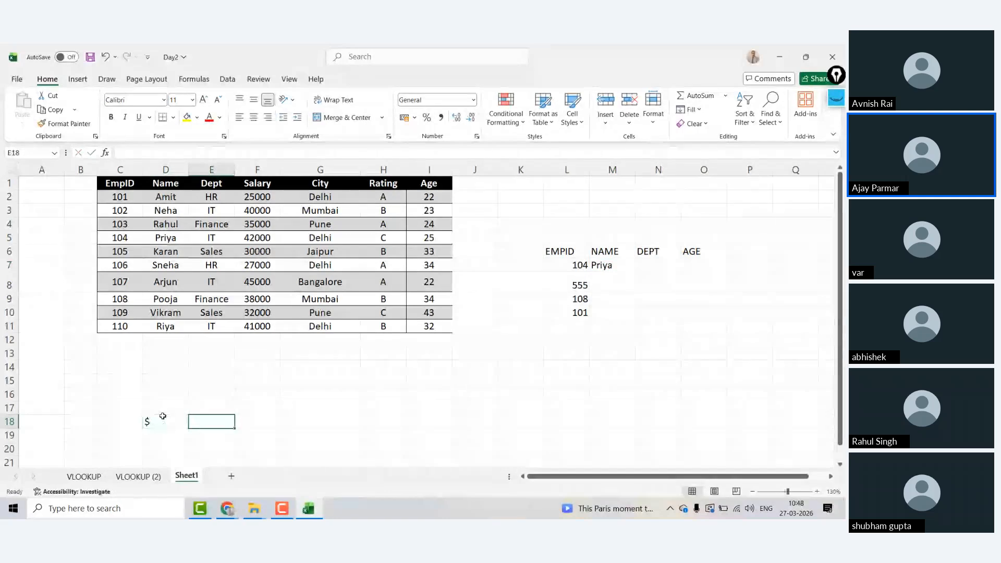
pyautogui.write('LOCKING')
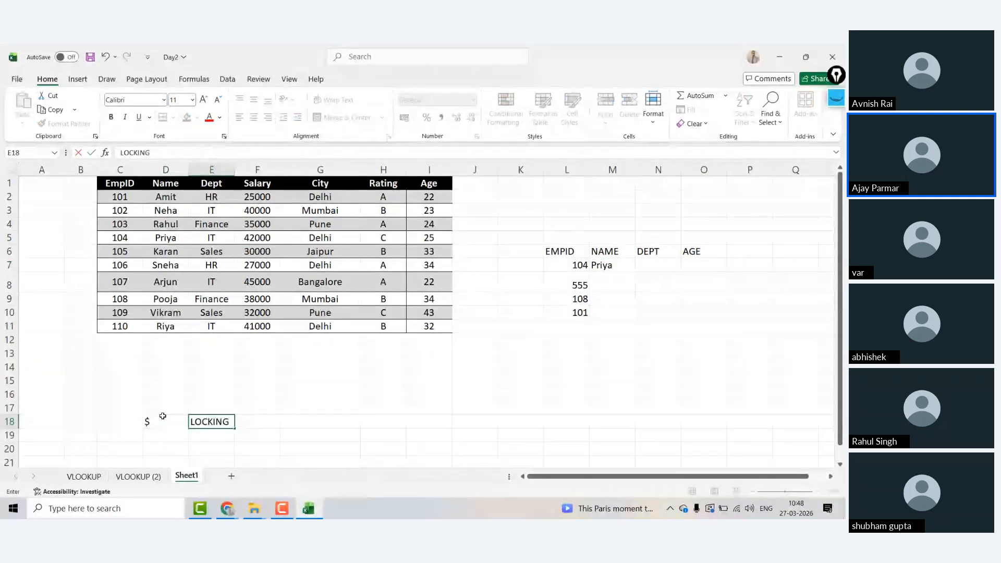
pyautogui.hotkey('ctrl', 'Return')
pyautogui.click(163, 416)
pyautogui.hotkey('shift', 'Right')
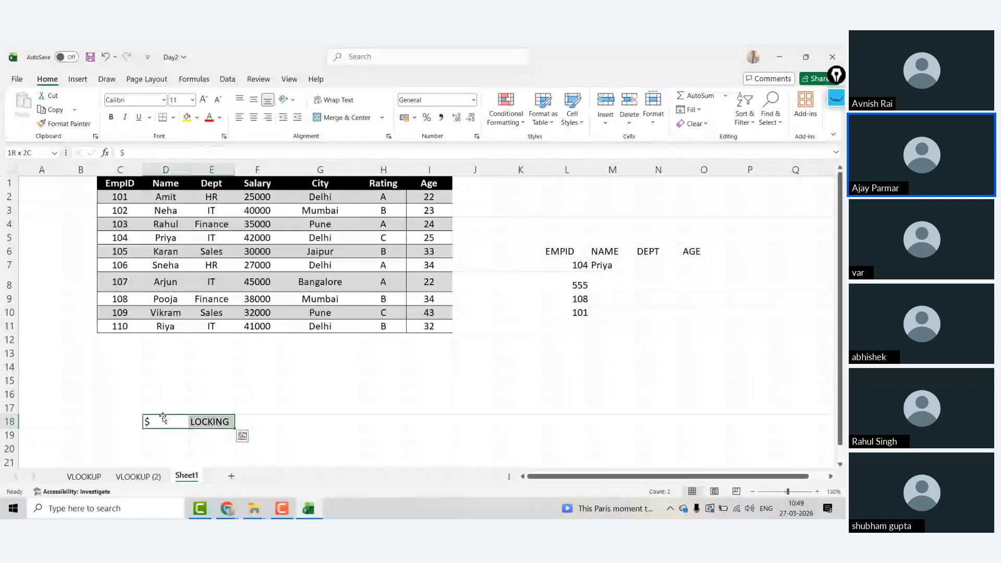
pyautogui.moveTo(168, 417); pyautogui.dragTo(263, 421)
# Center the contents of the lookup table L6:O10 horizontally.
pyautogui.click(558, 275)
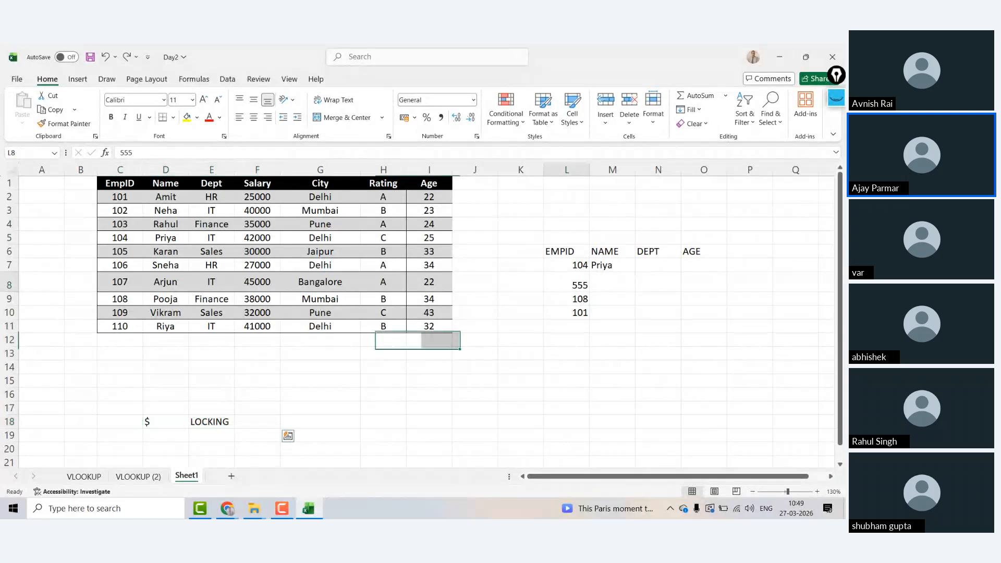
pyautogui.press('Up')
pyautogui.press('Up')
pyautogui.press('Right')
pyautogui.press('Down')
pyautogui.press('Left')
pyautogui.press('Up')
pyautogui.hotkey('shift', 'Right')
pyautogui.hotkey('shift', 'Right')
pyautogui.hotkey('shift', 'Down')
pyautogui.hotkey('shift', 'Down')
pyautogui.hotkey('shift', 'Right')
pyautogui.hotkey('shift', 'Down')
pyautogui.hotkey('shift', 'Down')
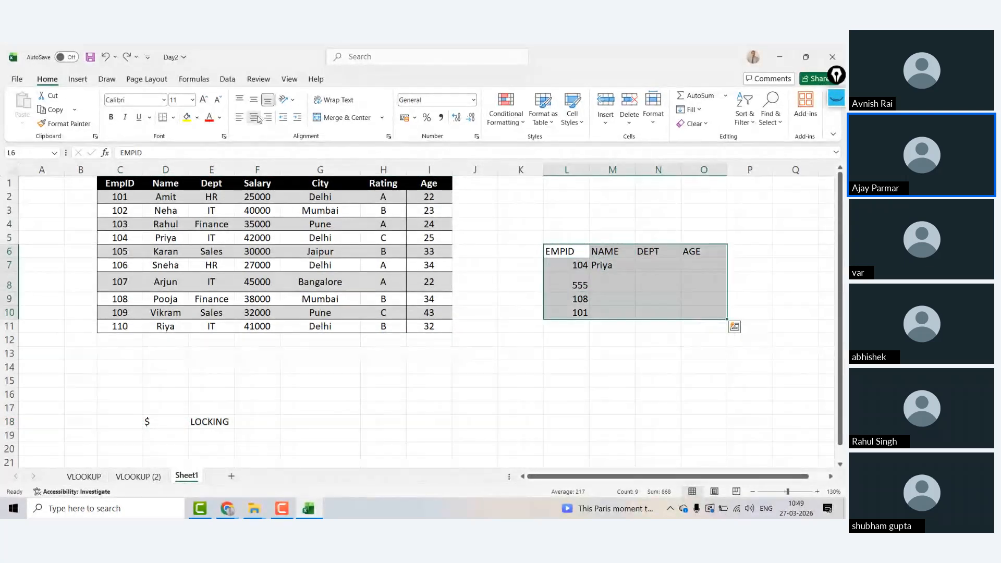
pyautogui.click(254, 118)
# Enter =VLOOKUP(L7,C1:I11,3,0) in N7 to return the department for the EMPID in L7.
pyautogui.click(617, 265)
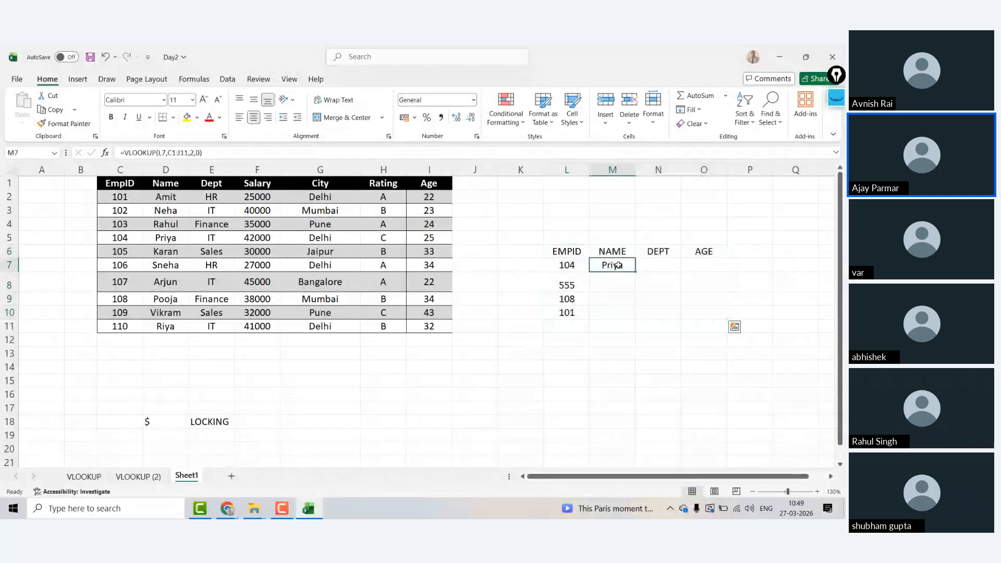
pyautogui.click(667, 265)
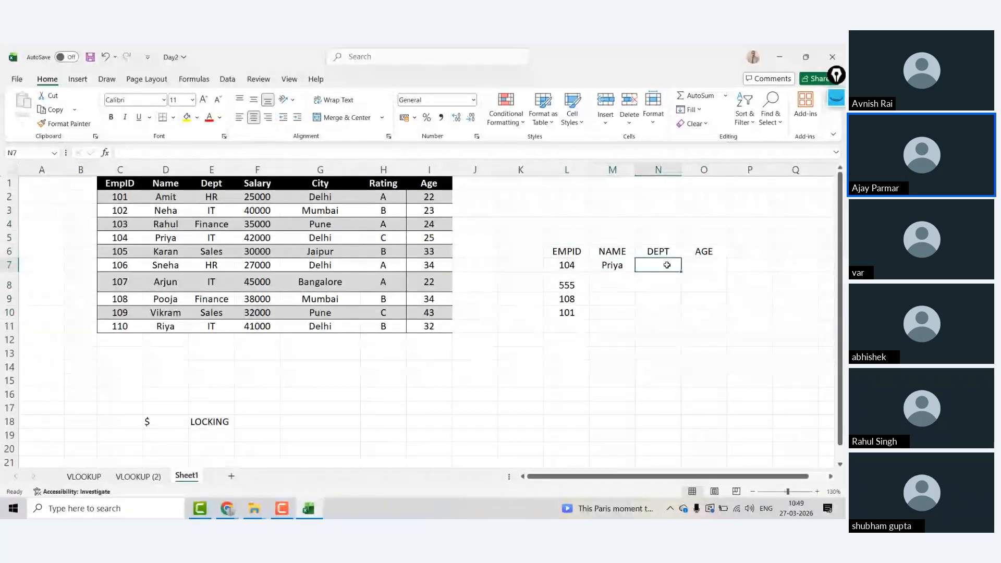
pyautogui.write('=VLOOKUP(')
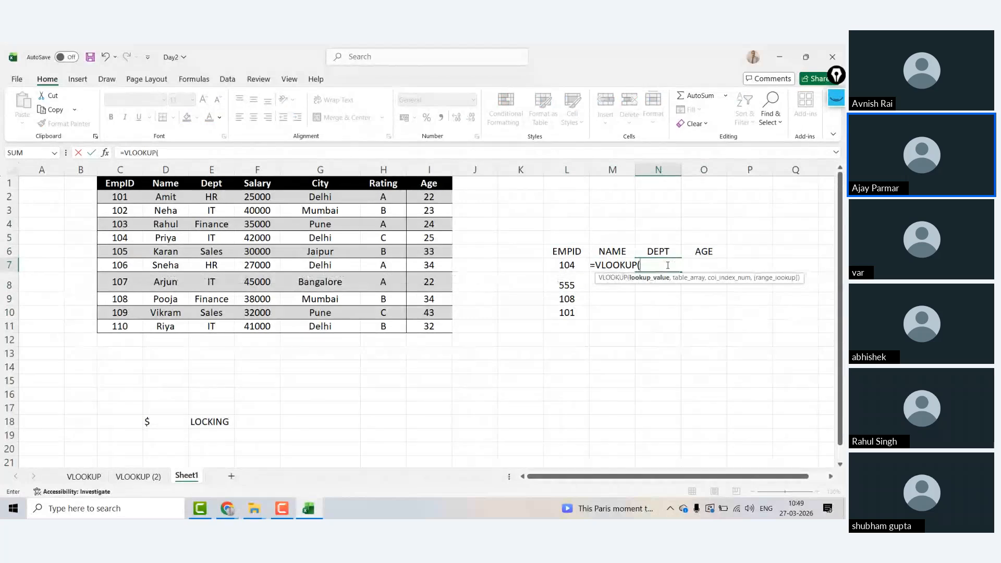
pyautogui.press('Left')
pyautogui.press('Left')
pyautogui.write(',')
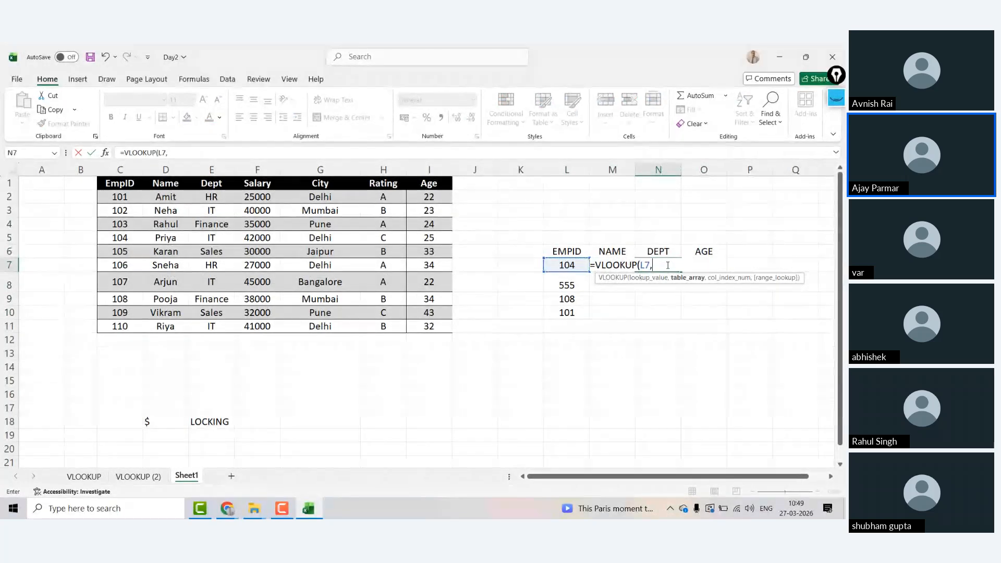
pyautogui.click(136, 182)
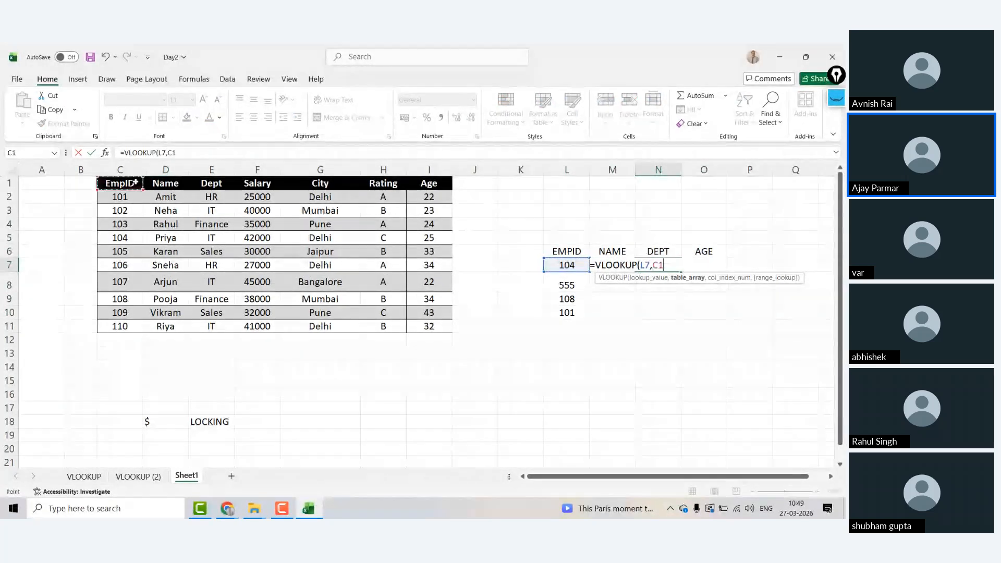
pyautogui.hotkey('ctrl', 'shift', 'Right')
pyautogui.hotkey('ctrl', 'shift', 'Down')
pyautogui.write(',3,')
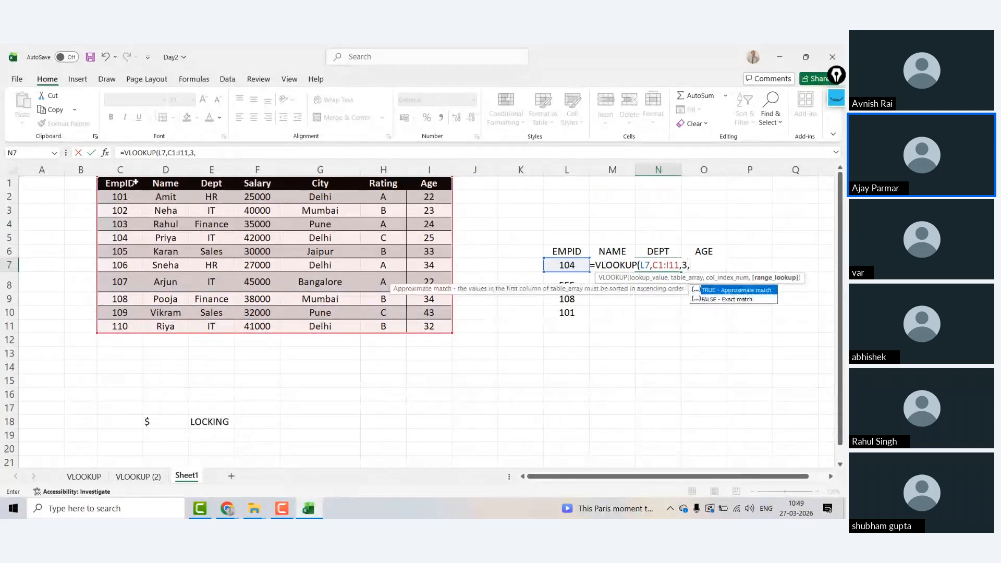
pyautogui.write('0')
pyautogui.press('Tab')
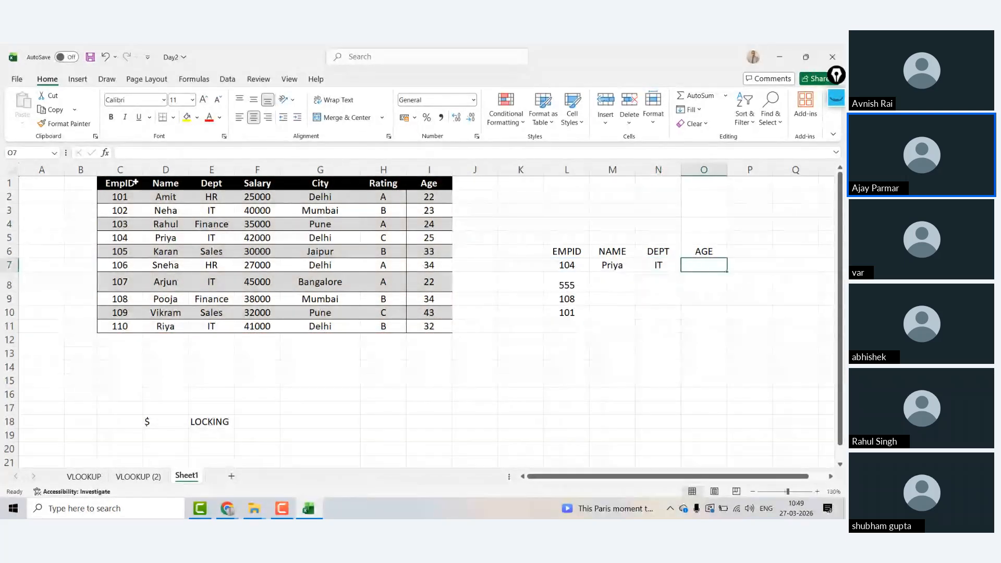
# Enter =VLOOKUP(L7,C1:I11,7,0) in O7 to return the age for the EMPID in L7.
pyautogui.write('=VLOOKUP(')
pyautogui.press('Left')
pyautogui.press('Left')
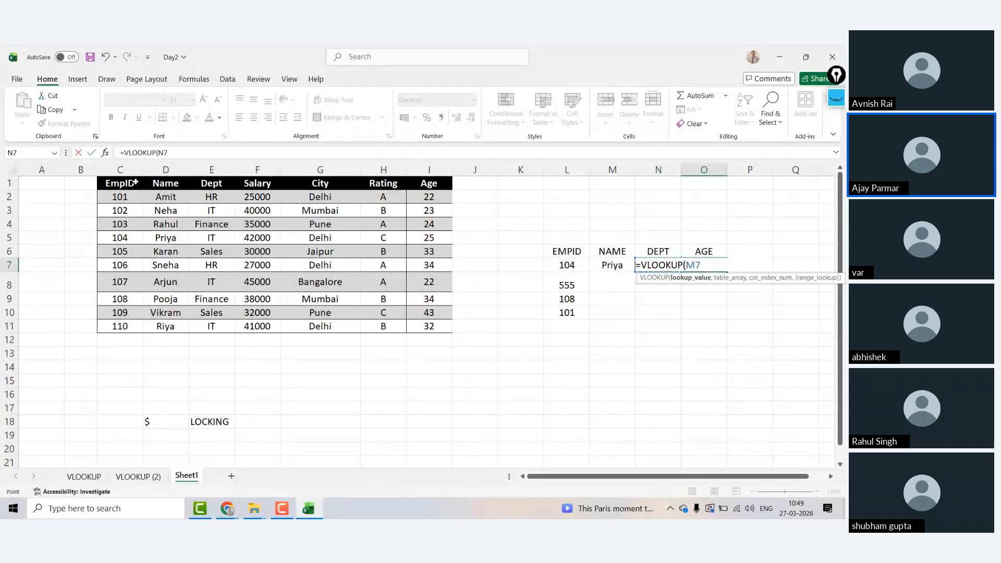
pyautogui.press('Left')
pyautogui.write(',')
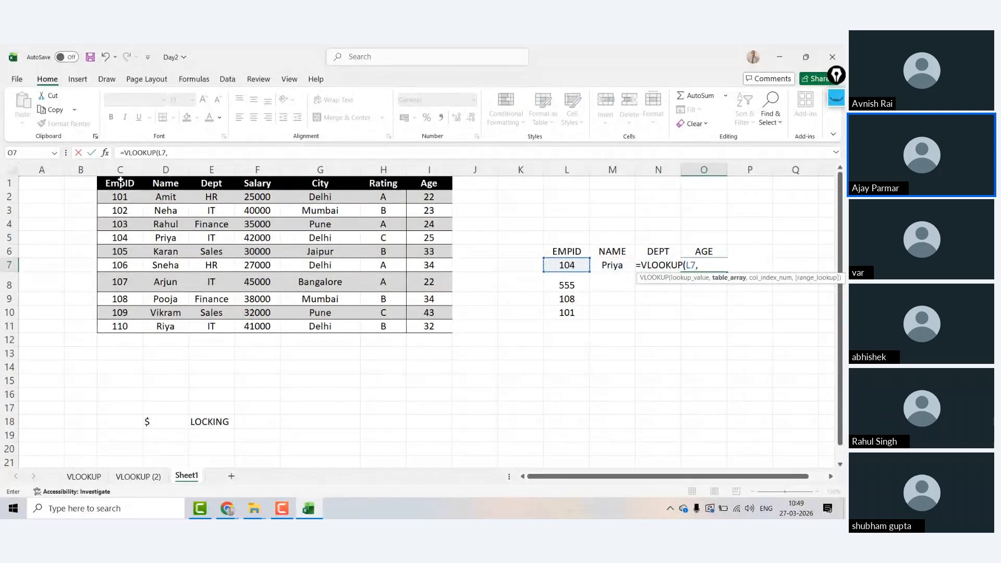
pyautogui.moveTo(121, 182)
pyautogui.mouseDown()
pyautogui.moveTo(452, 184)
pyautogui.moveTo(452, 329)
pyautogui.moveTo(120, 182)
pyautogui.mouseUp()
pyautogui.write(',')
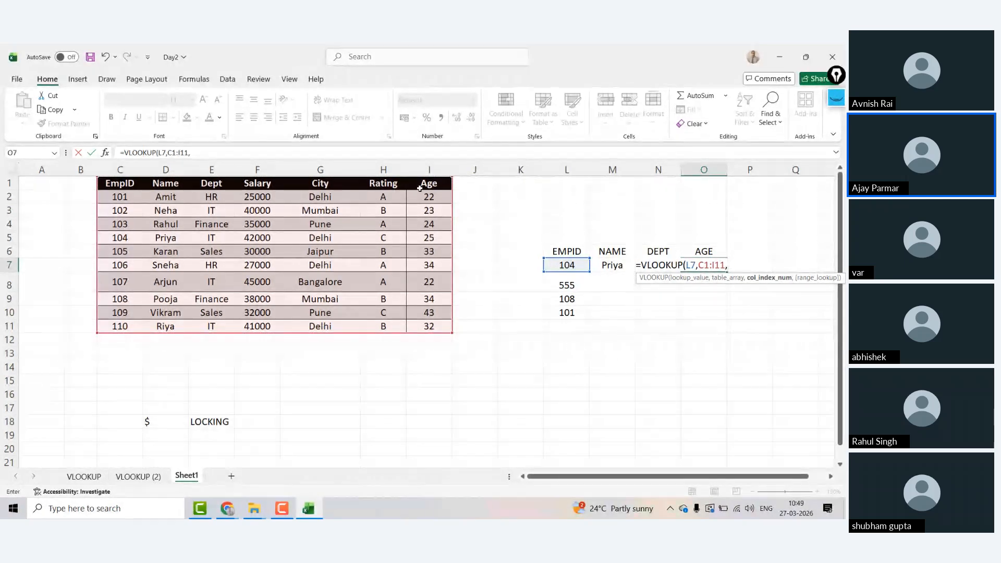
pyautogui.write('7,0)')
pyautogui.press('Tab')
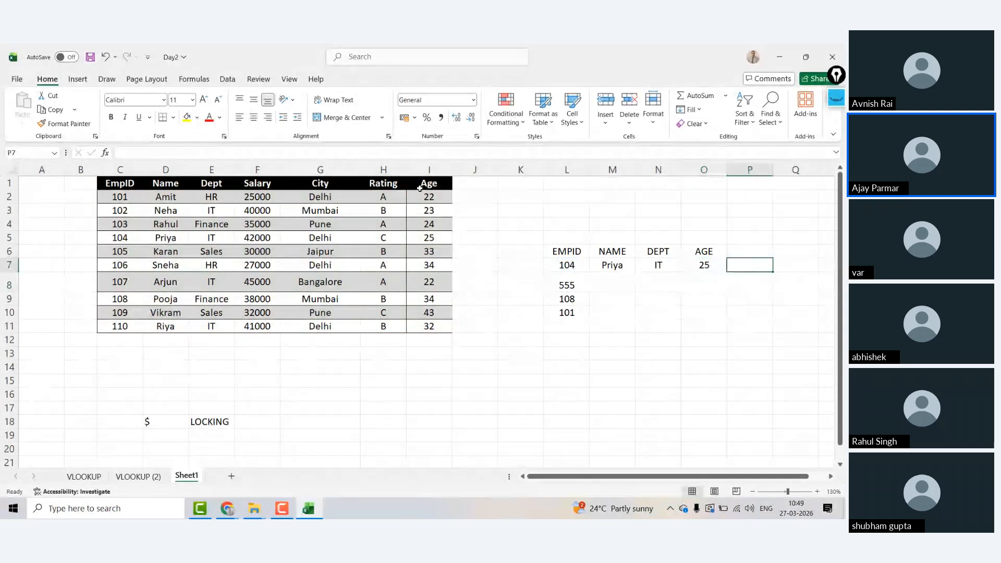
pyautogui.press('Left')
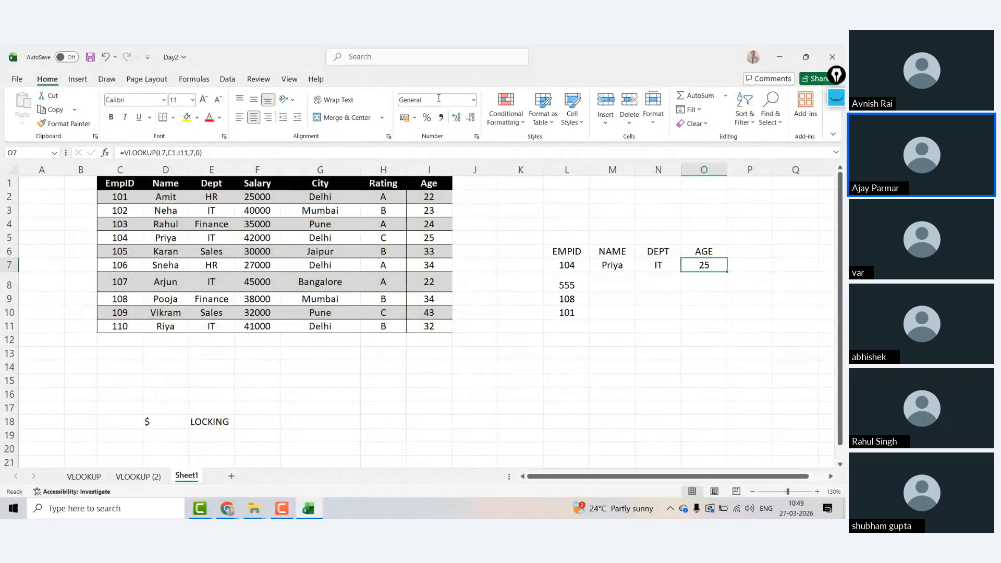
# Narrow column K slightly and clear the DEPT and AGE formulas in N7:O7.
pyautogui.moveTo(544, 172); pyautogui.dragTo(526, 173)
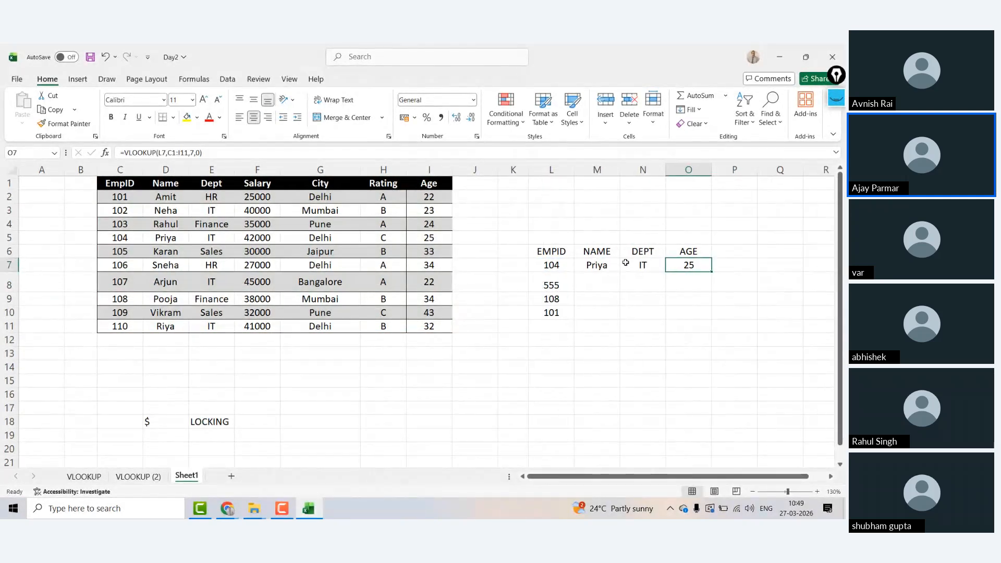
pyautogui.click(607, 267)
pyautogui.press('Right')
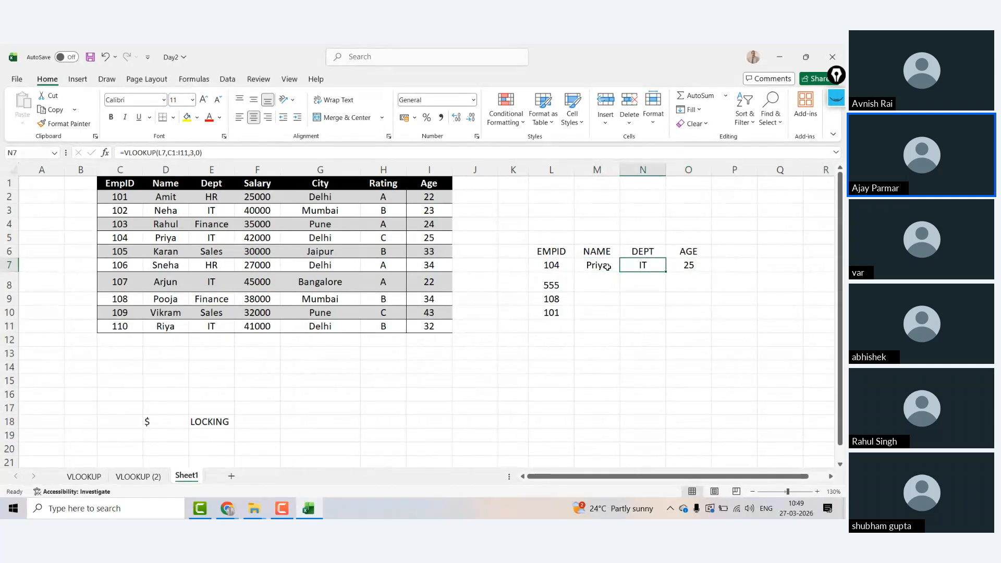
pyautogui.click(607, 267)
pyautogui.moveTo(607, 267); pyautogui.dragTo(640, 266)
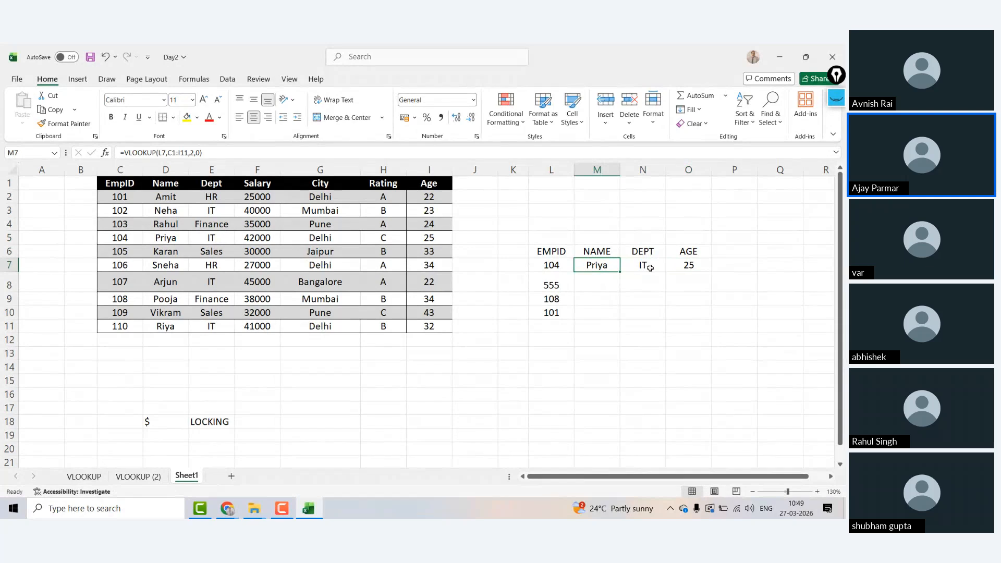
pyautogui.press('Right')
pyautogui.hotkey('shift', 'Right')
pyautogui.press('Delete')
pyautogui.press('Left')
pyautogui.press('Right')
pyautogui.press('Up')
pyautogui.press('Right')
pyautogui.press('Right')
pyautogui.hotkey('shift', 'Right')
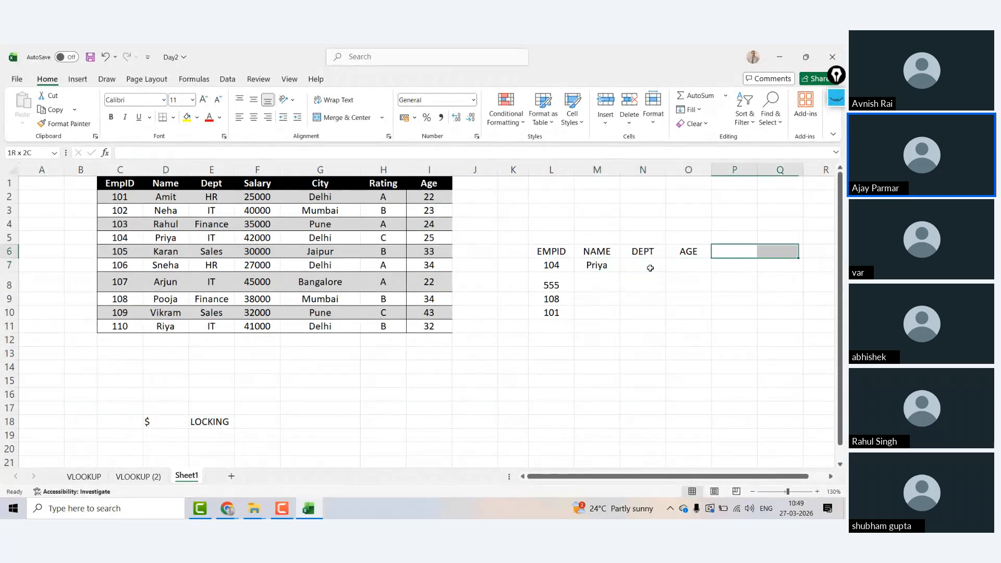
pyautogui.hotkey('shift', 'Right')
pyautogui.hotkey('shift', 'Right')
pyautogui.hotkey('shift', 'Right')
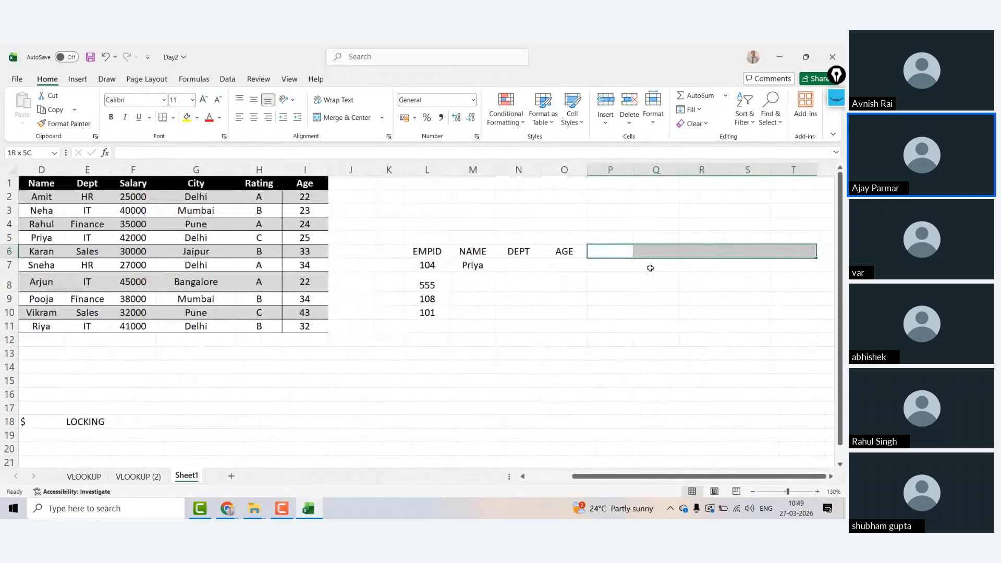
pyautogui.hotkey('shift', 'Left')
pyautogui.hotkey('shift', 'Left')
pyautogui.hotkey('shift', 'Left')
pyautogui.hotkey('shift', 'Left')
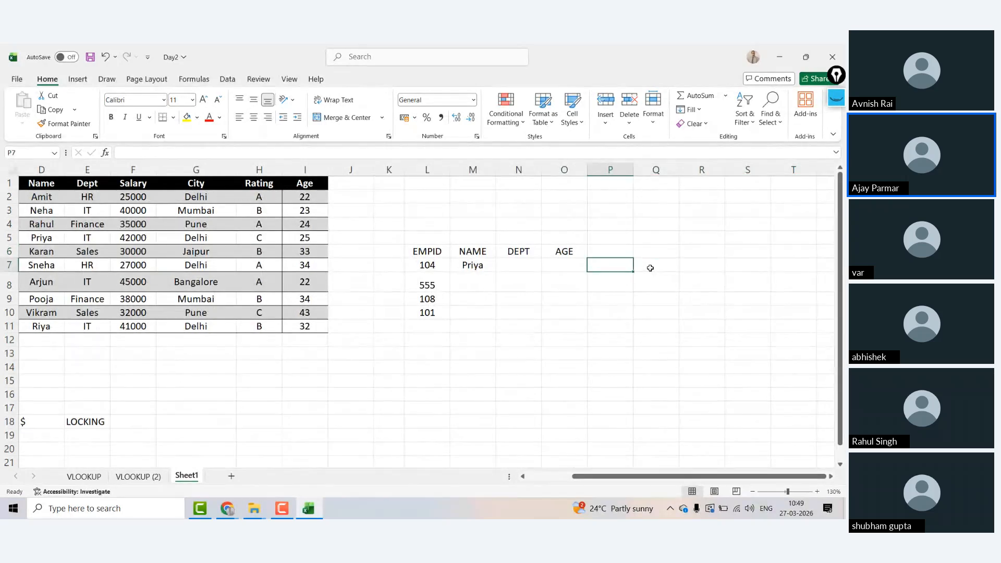
pyautogui.press('Left')
pyautogui.press('Left')
pyautogui.press('Down')
pyautogui.press('Left')
pyautogui.press('Left')
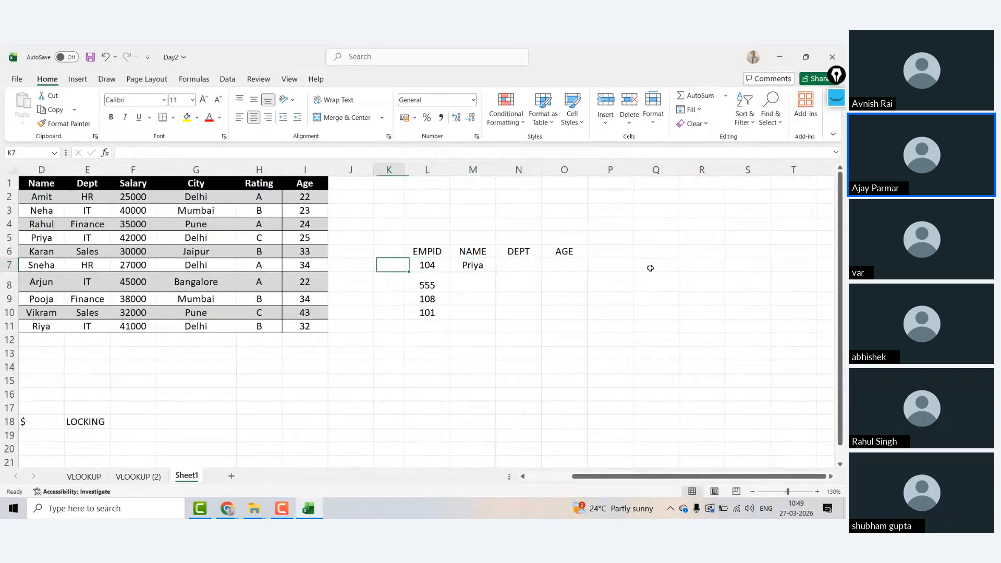
pyautogui.press('Home')
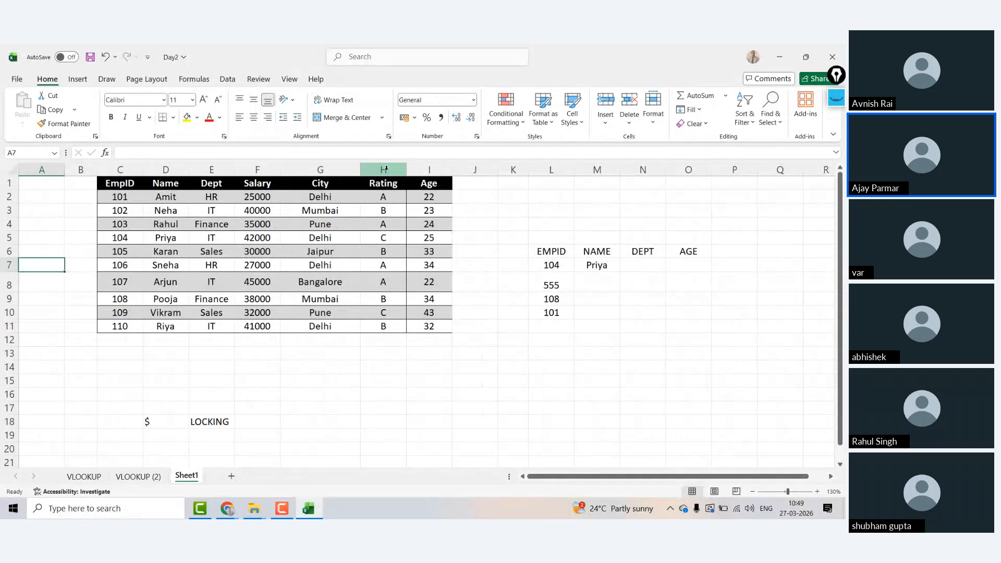
# Narrow the Rating column (column H) slightly and select the NAME formula cell M7.
pyautogui.moveTo(361, 169); pyautogui.dragTo(351, 169)
pyautogui.click(588, 265)
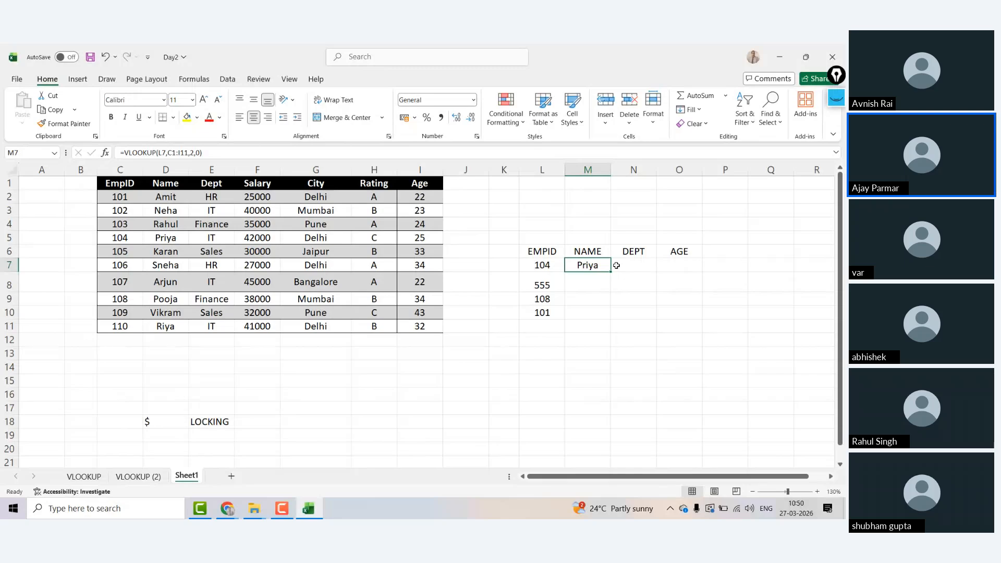
pyautogui.click(617, 266)
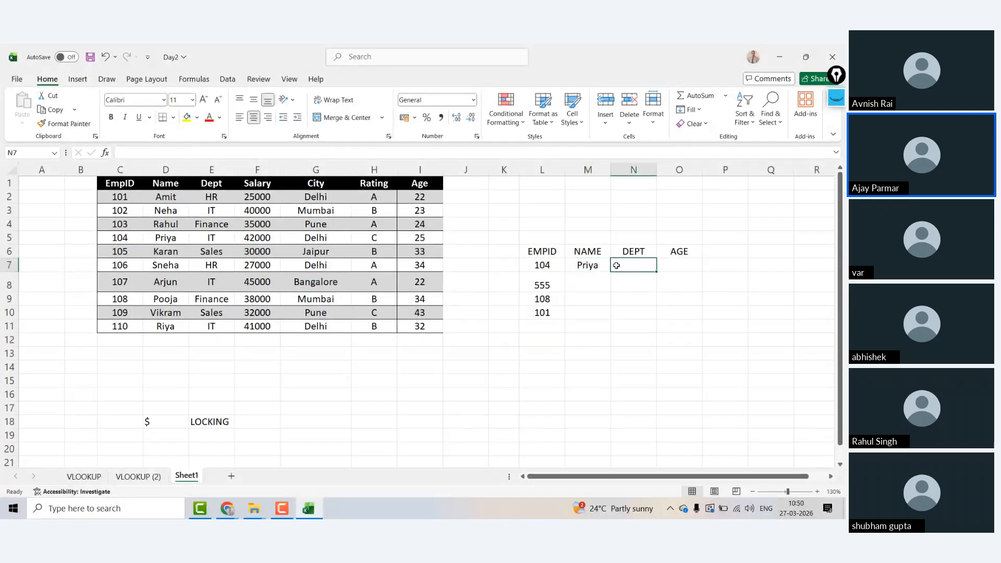
pyautogui.write('=V')
pyautogui.press('Escape')
pyautogui.press('Escape')
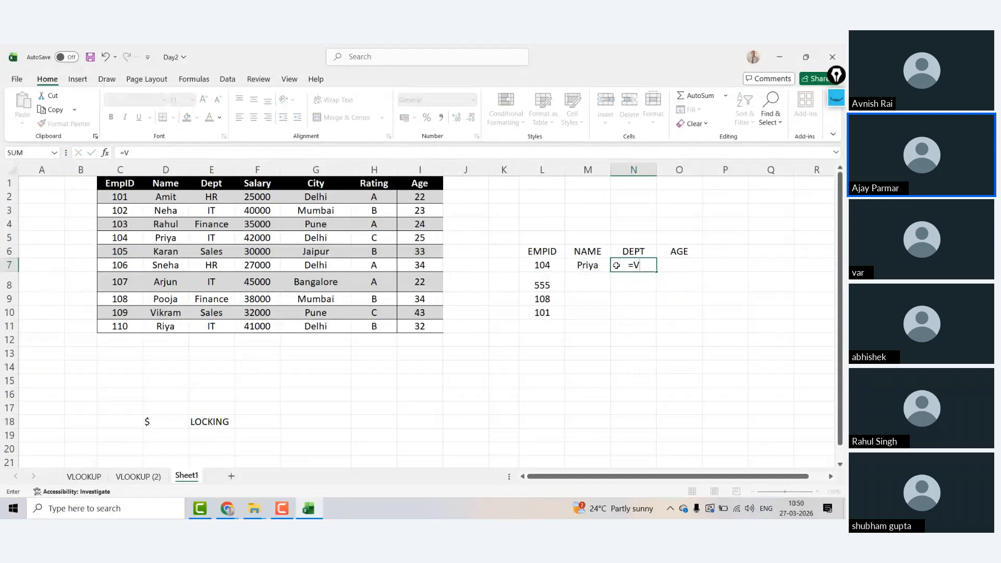
# Copy the VLOOKUP formula text from M7 and enter it unchanged in N7 as =VLOOKUP(L7,C1:I11,2,0).
pyautogui.press('Left')
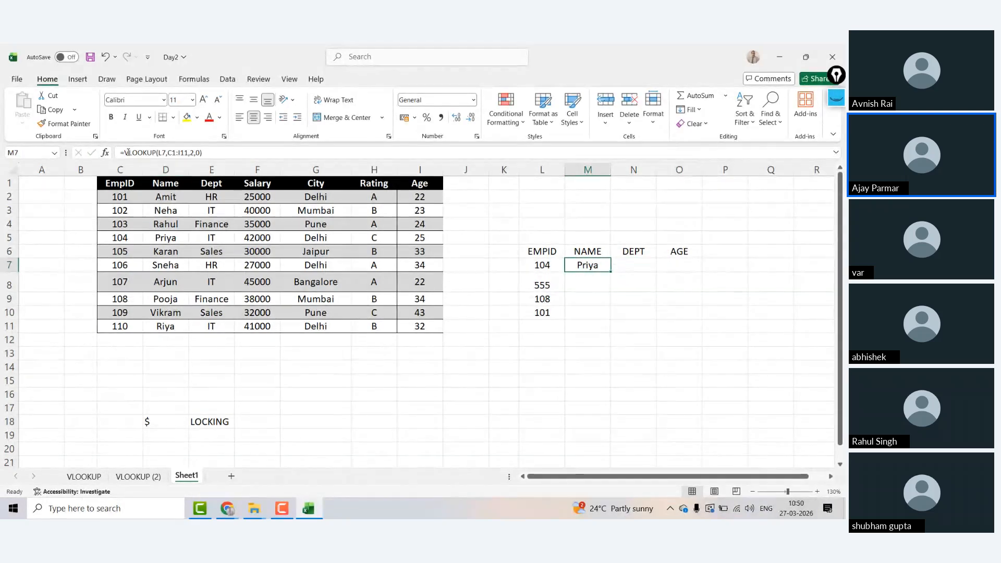
pyautogui.press('F2')
pyautogui.doubleClick(222, 152)
pyautogui.hotkey('ctrl', 'c')
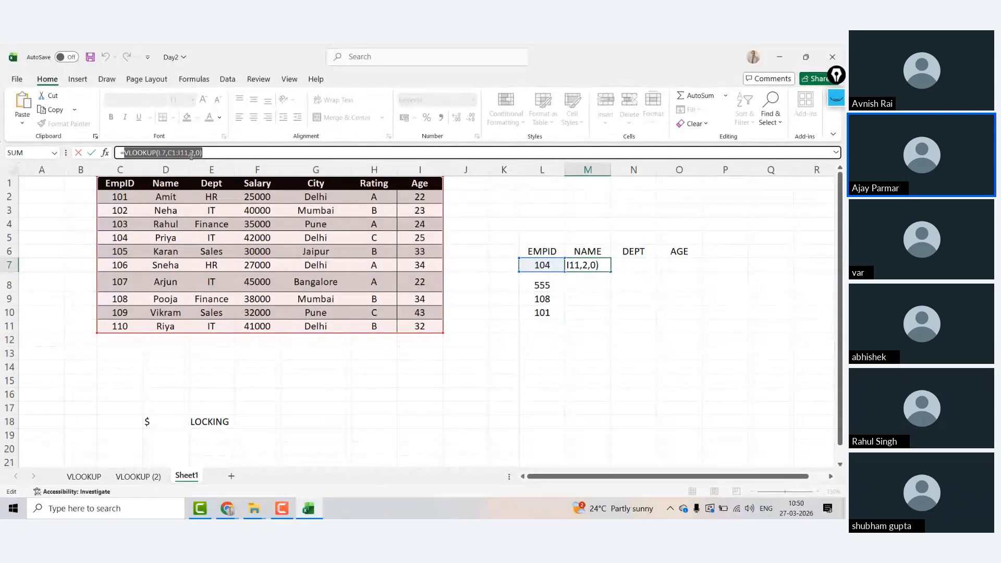
pyautogui.press('Escape')
pyautogui.press('Right')
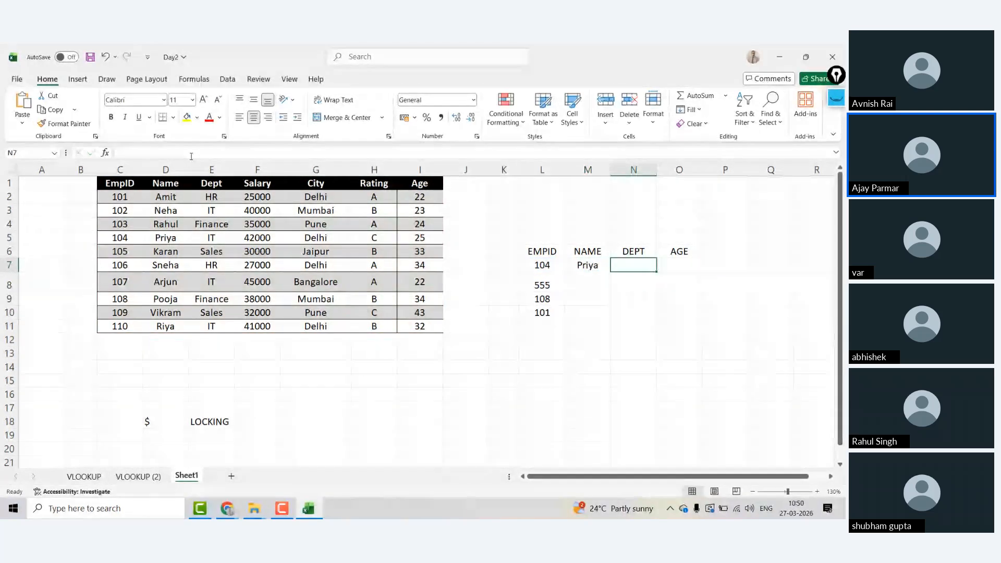
pyautogui.write('=')
pyautogui.hotkey('ctrl', 'v')
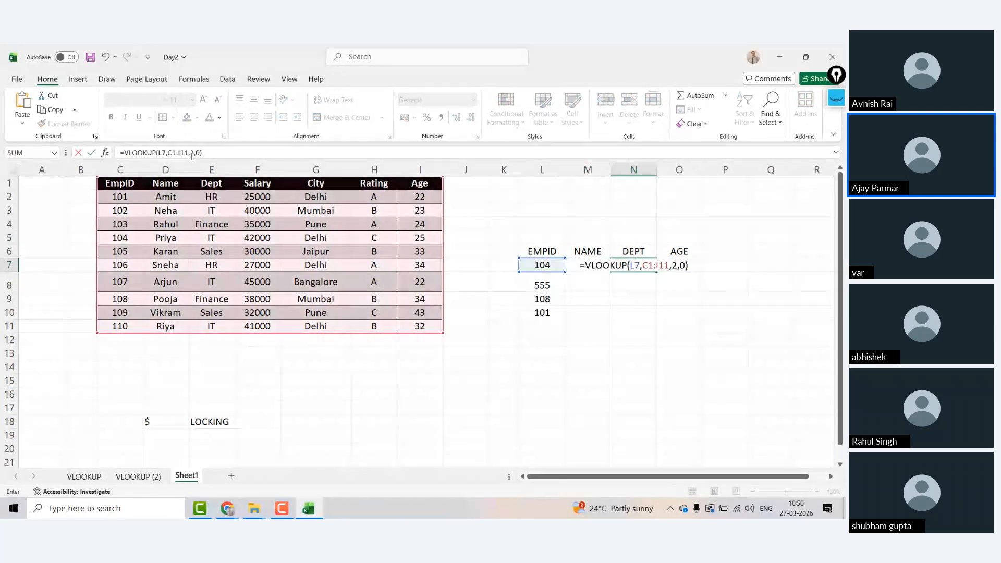
pyautogui.press('Return')
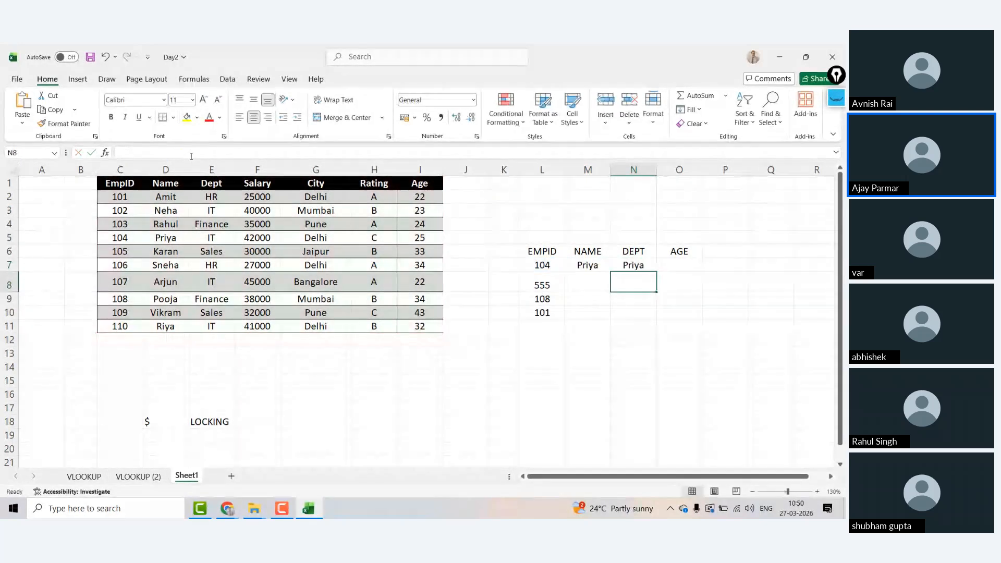
# Enter the copied formula text in the AGE cell O7 as =VLOOKUP(L7,C1:I11,2,0).
pyautogui.press('Up')
pyautogui.press('Right')
pyautogui.write('=')
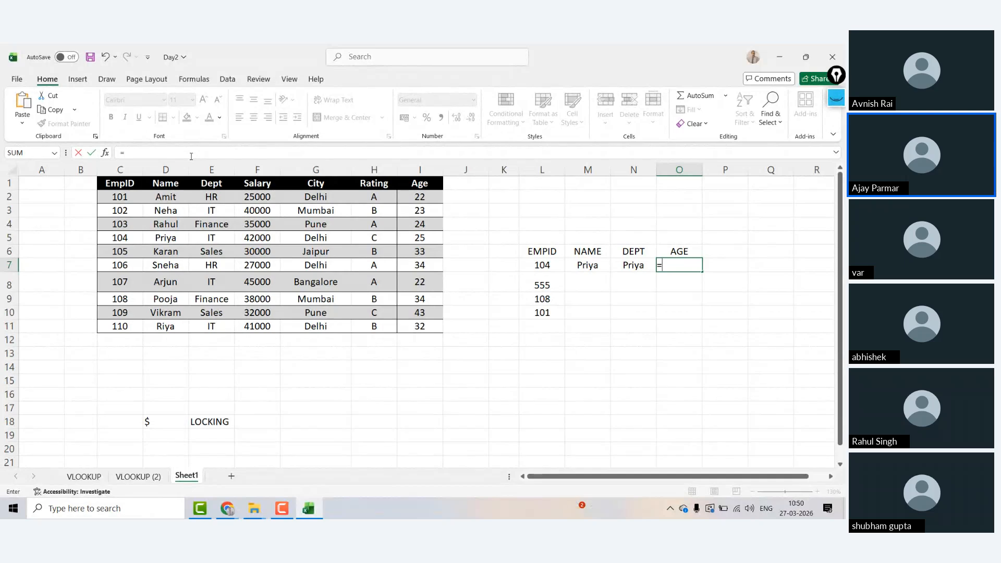
pyautogui.hotkey('ctrl', 'v')
pyautogui.press('Return')
# Change the column index of the DEPT formula in N7 to 3.
pyautogui.press('Up')
pyautogui.press('Left')
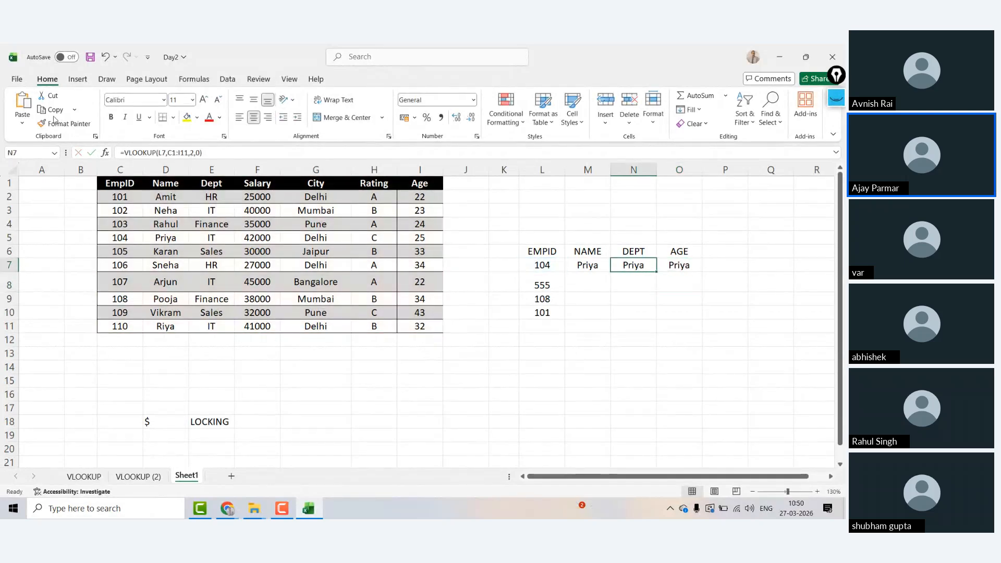
pyautogui.click(196, 152)
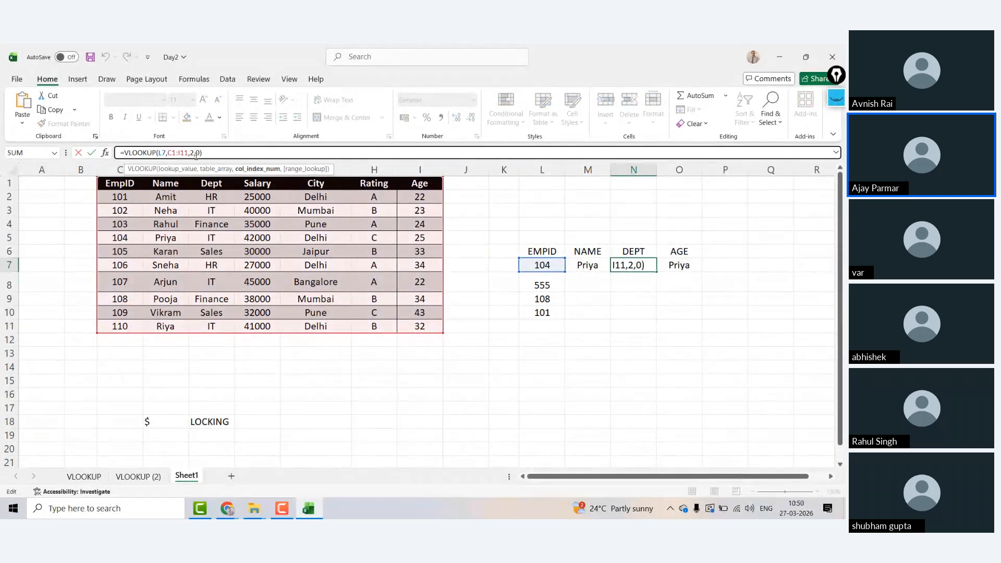
pyautogui.press('Return')
# Change the column index of the AGE formula in O7 to 7, and select N7:O7.
pyautogui.press('Up')
pyautogui.press('Right')
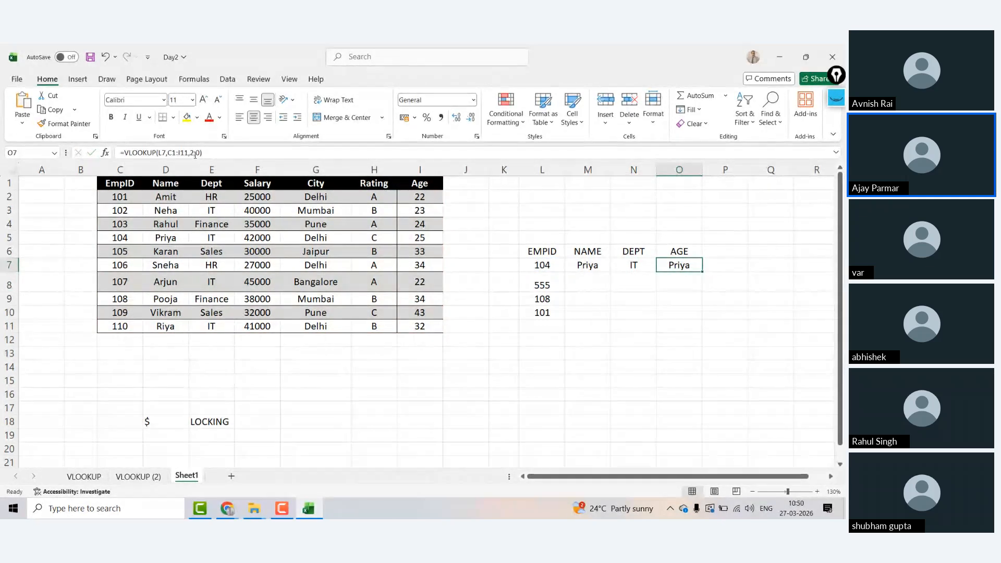
pyautogui.click(195, 153)
pyautogui.press('BackSpace')
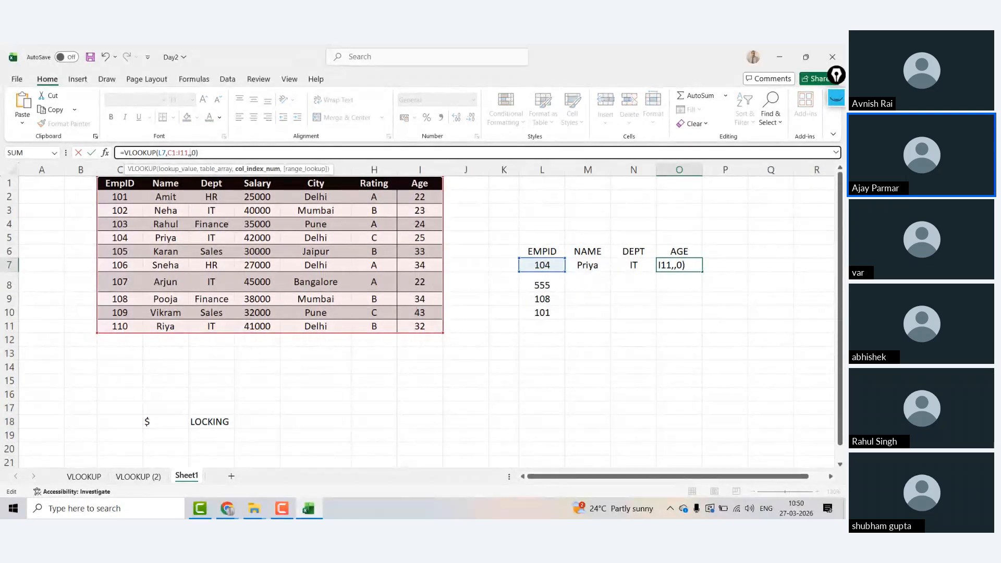
pyautogui.write('7')
pyautogui.press('Return')
pyautogui.press('Up')
pyautogui.press('Left')
pyautogui.press('Left')
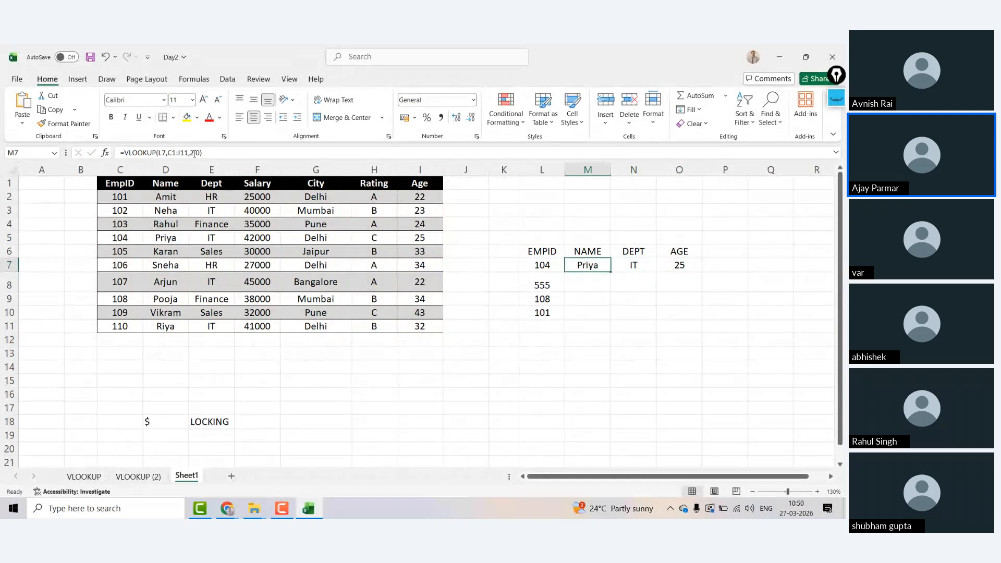
pyautogui.press('Right')
pyautogui.hotkey('shift', 'Right')
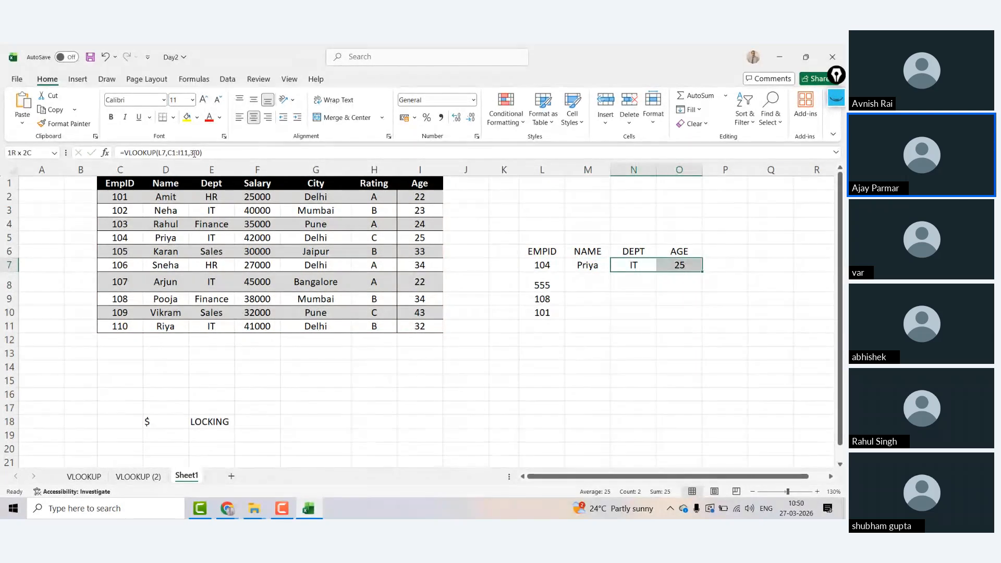
pyautogui.press('Right')
pyautogui.press('Right')
pyautogui.press('Left')
pyautogui.press('Left')
pyautogui.press('Left')
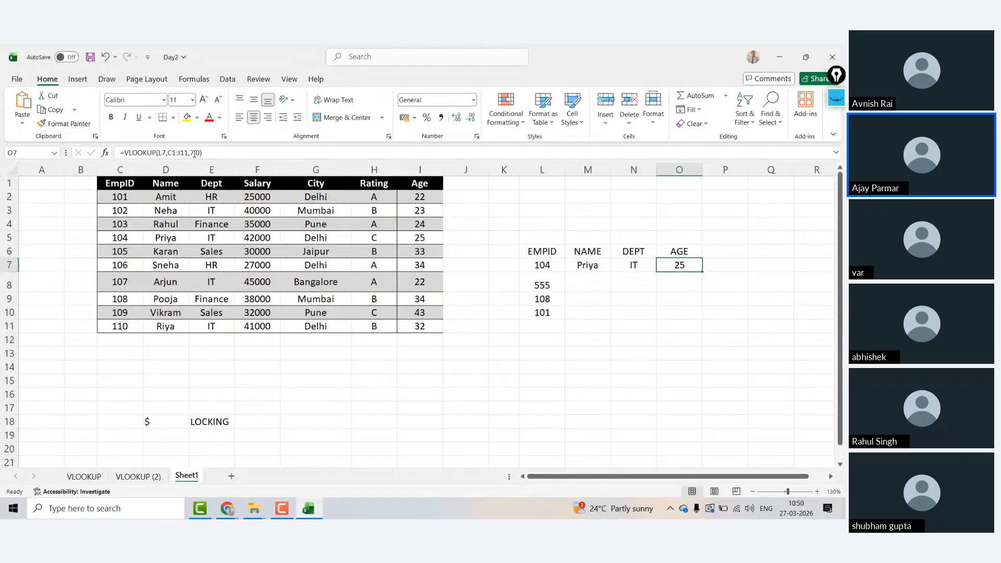
pyautogui.press('Right')
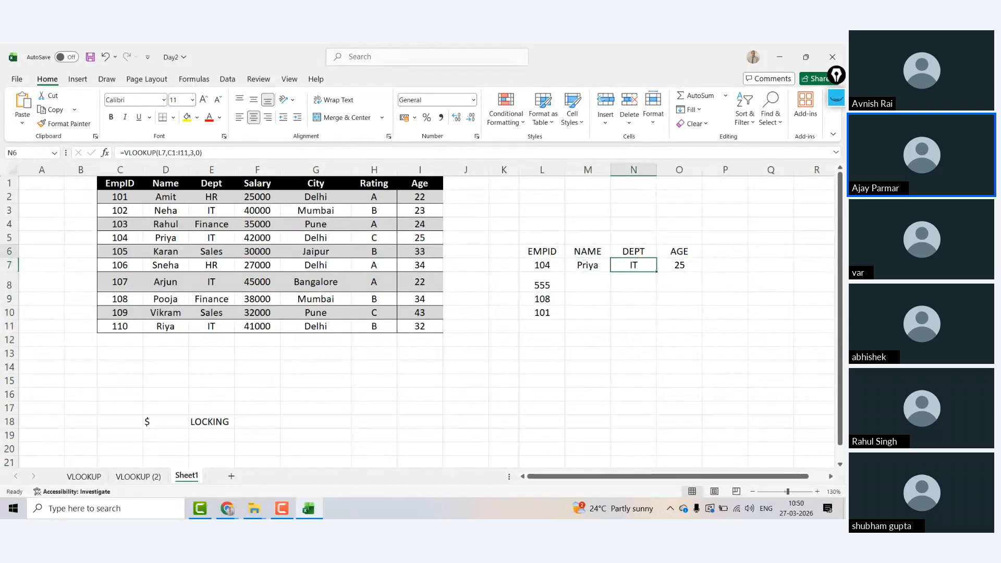
# Enter the placeholder headers WER, WR, W, RW, ER, WR, WER, EWR and EWR across P6:X6, beside AGE.
pyautogui.press('Right')
pyautogui.press('Up')
pyautogui.press('Right')
pyautogui.write('WER\tWR\tW\tRW\tER\tWR\tWER\tEWR\tEWR')
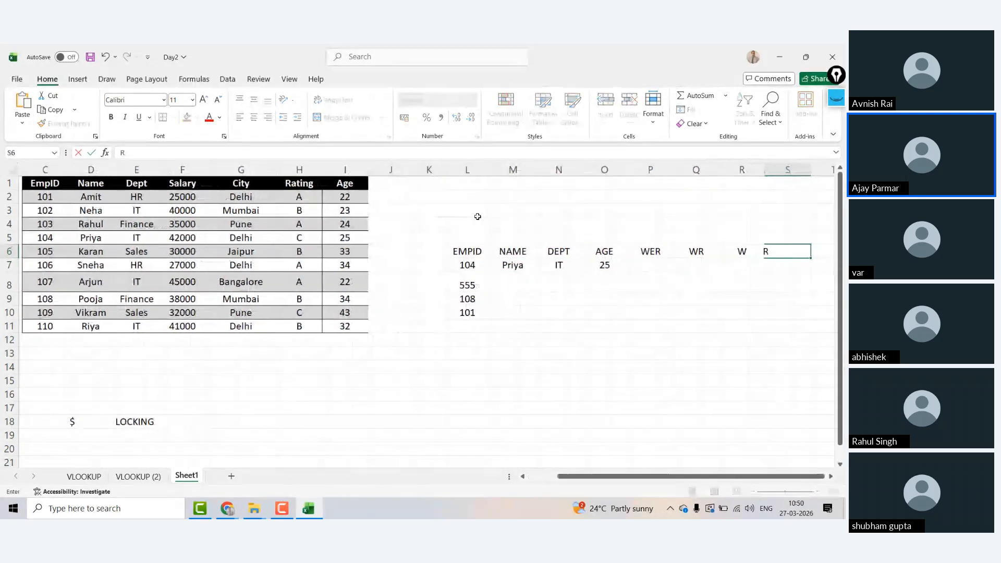
pyautogui.press('Left')
pyautogui.press('Left')
pyautogui.press('Left')
pyautogui.press('Left')
pyautogui.press('Left')
pyautogui.press('Left')
pyautogui.press('Left')
pyautogui.press('Left')
pyautogui.press('Left')
pyautogui.press('Left')
pyautogui.press('Left')
pyautogui.press('Left')
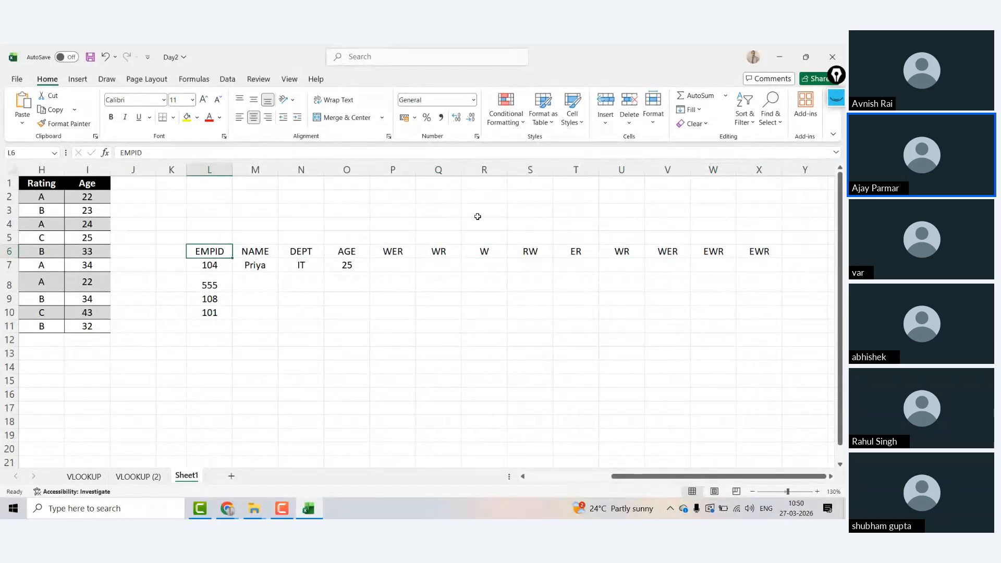
# Examine the VLOOKUP formula text in the NAME cell M7 and the empty cells under the placeholder headers.
pyautogui.press('Down')
pyautogui.press('Right')
pyautogui.press('Right')
pyautogui.hotkey('shift', 'Right')
pyautogui.press('Left')
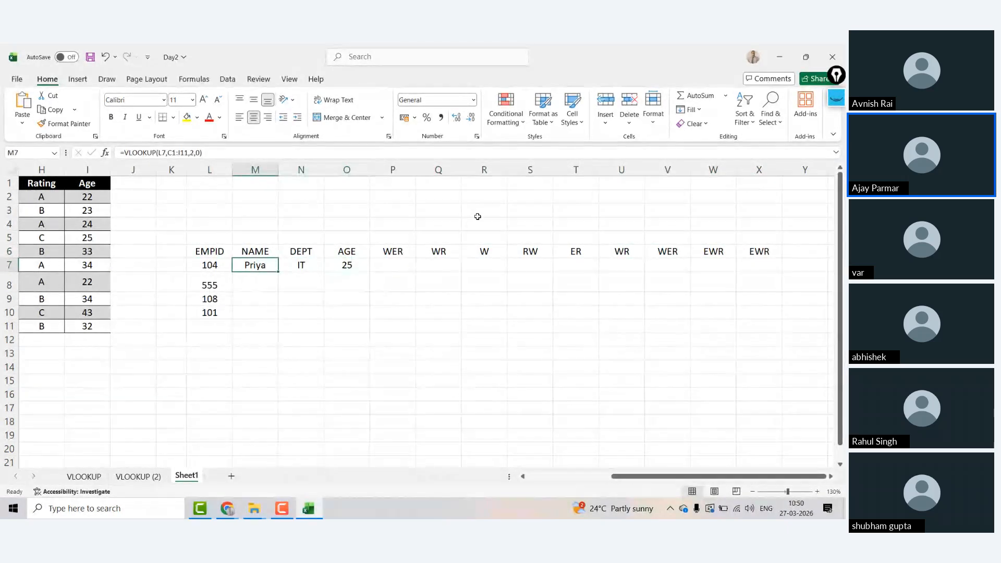
pyautogui.click(124, 152)
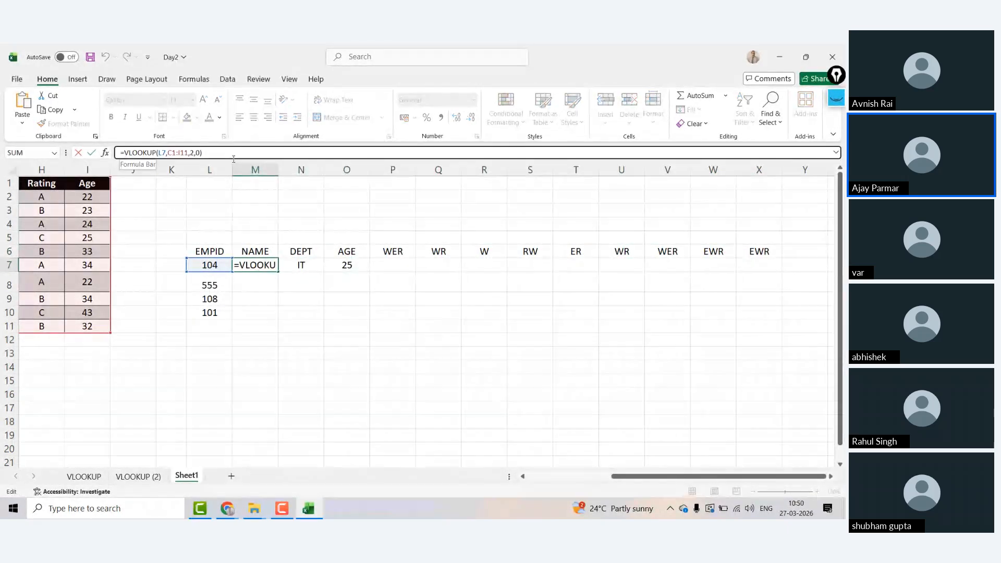
pyautogui.moveTo(125, 152); pyautogui.dragTo(227, 154)
pyautogui.press('Escape')
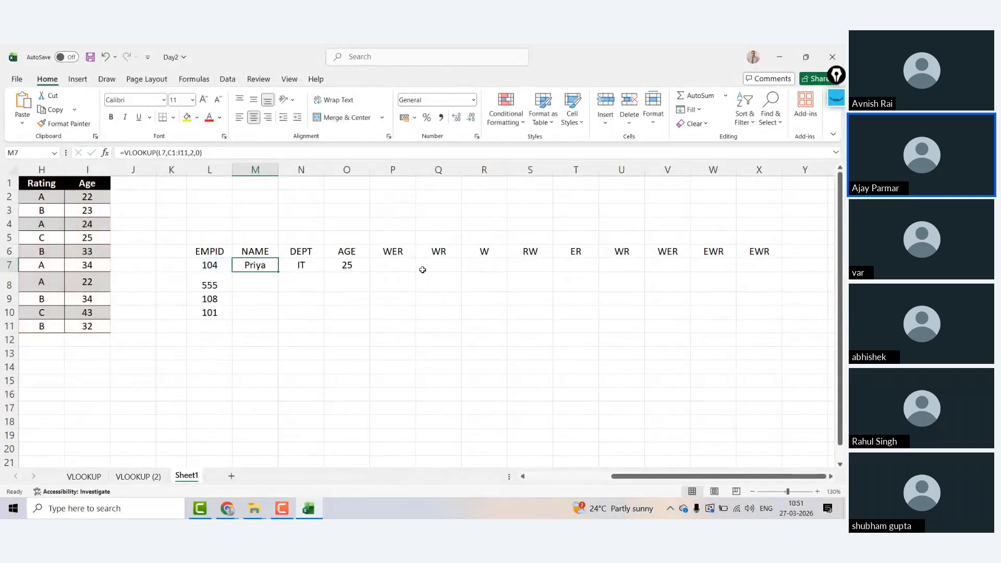
pyautogui.press('Right')
pyautogui.press('Right')
pyautogui.press('Right')
pyautogui.press('Right')
pyautogui.press('Right')
pyautogui.press('Left')
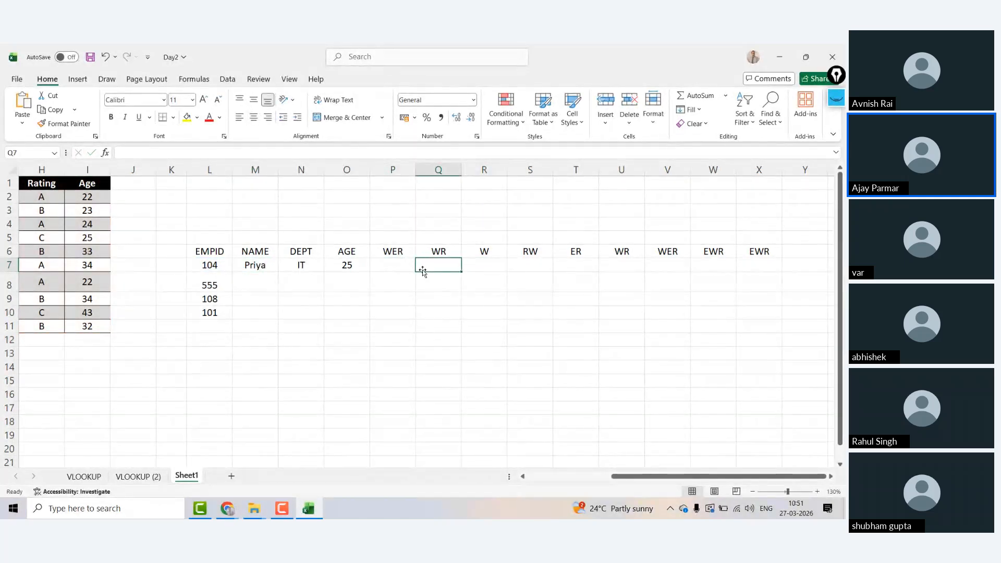
# Delete all the placeholder headers in P6:X6.
pyautogui.click(386, 252)
pyautogui.hotkey('ctrl', 'shift', 'Right')
pyautogui.press('Delete')
# Replace the DEPT formula in N7 with the partial formula =VL.
pyautogui.press('Left')
pyautogui.press('Left')
pyautogui.press('Down')
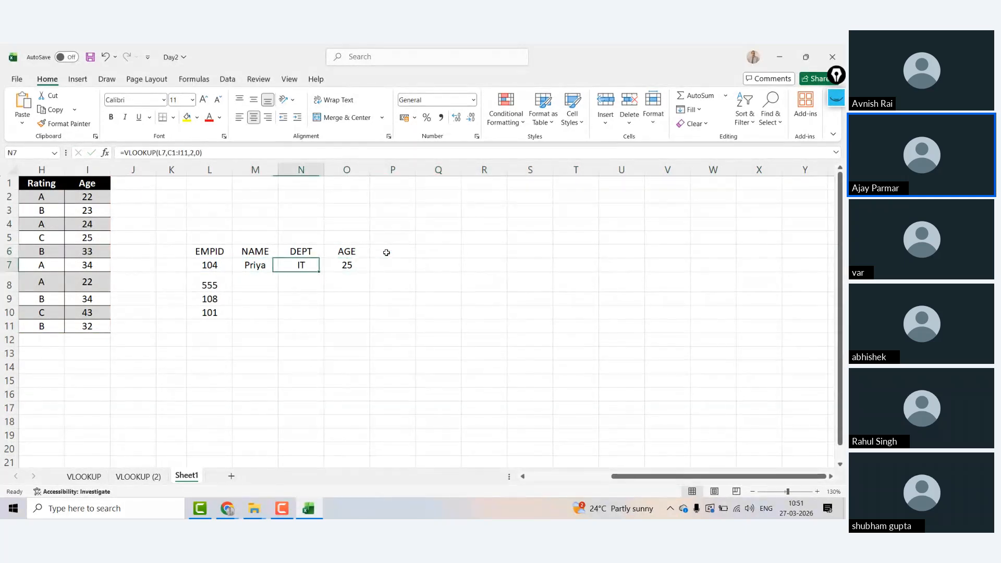
pyautogui.write('=VL')
pyautogui.press('Left')
pyautogui.press('Left')
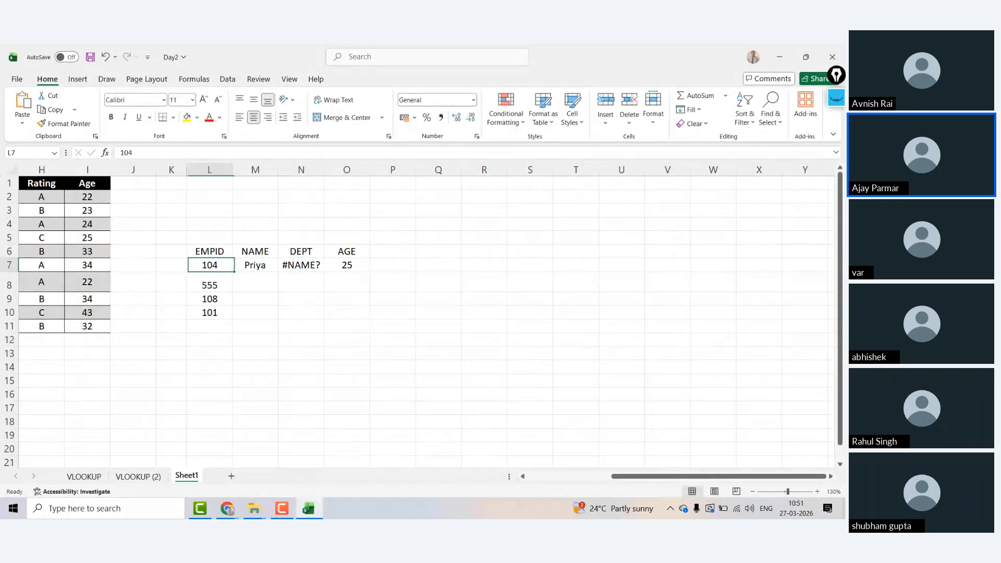
# Clear the DEPT and AGE cells N7 and O7, leaving only the NAME formula in row 7.
pyautogui.press('Right')
pyautogui.press('Right')
pyautogui.hotkey('shift', 'Right')
pyautogui.press('BackSpace')
pyautogui.press('Left')
pyautogui.press('Right')
pyautogui.press('Right')
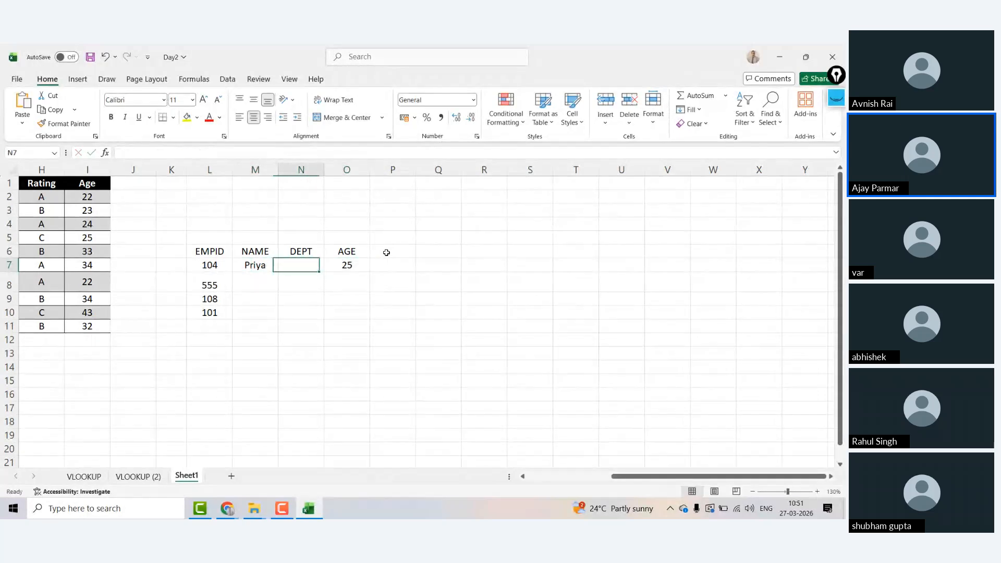
pyautogui.press('Delete')
pyautogui.press('Left')
pyautogui.press('Left')
pyautogui.press('Left')
pyautogui.press('Left')
pyautogui.press('Left')
pyautogui.press('Home')
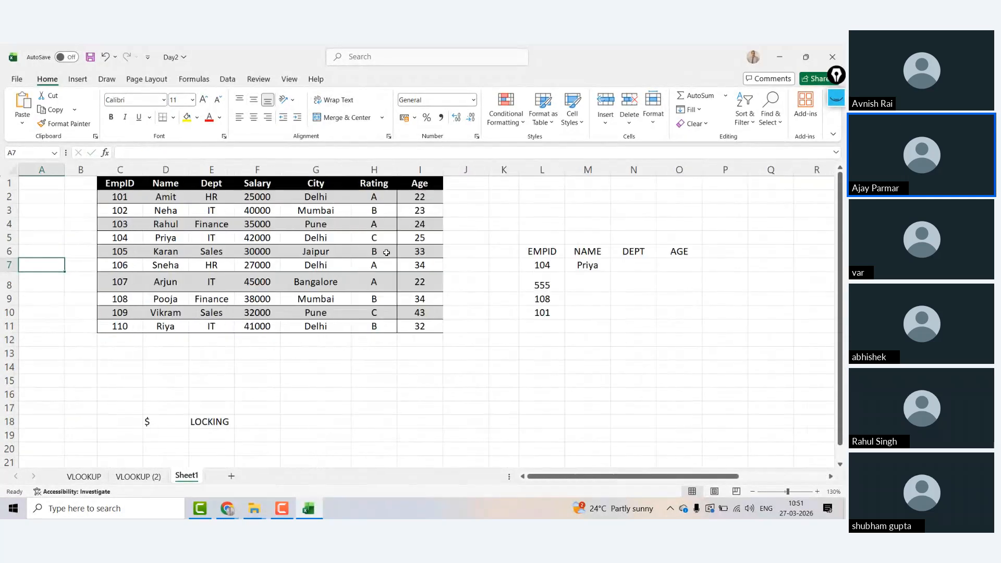
pyautogui.click(586, 267)
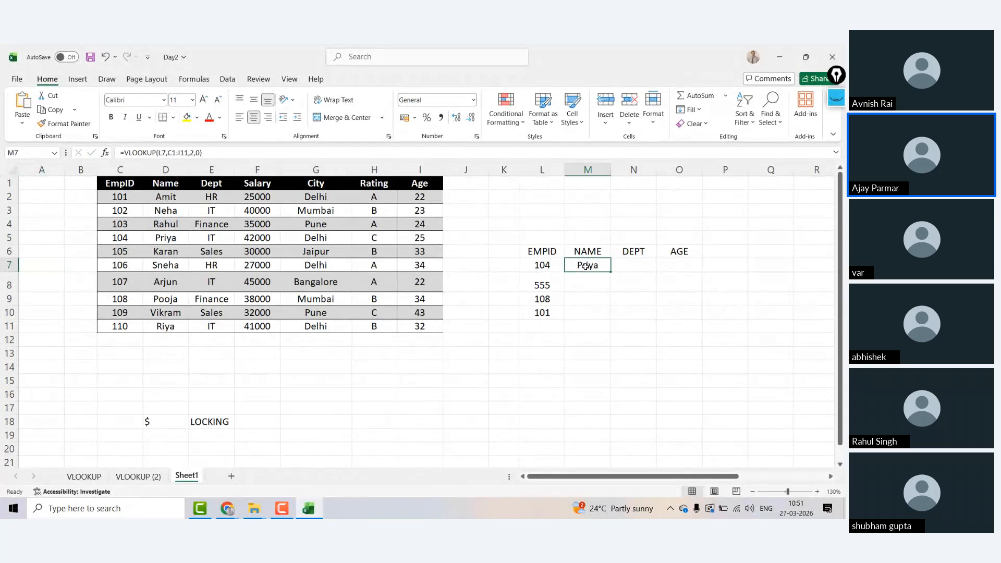
pyautogui.press('Right')
pyautogui.press('Left')
pyautogui.press('Right')
pyautogui.press('Left')
pyautogui.hotkey('shift', 'Right')
pyautogui.hotkey('shift', 'Right')
pyautogui.press('Left')
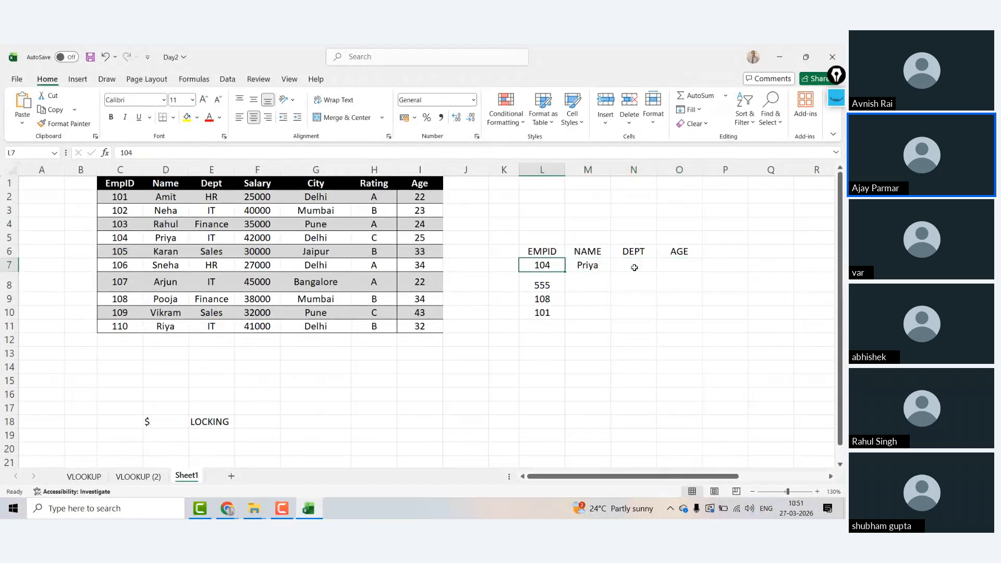
pyautogui.press('Right')
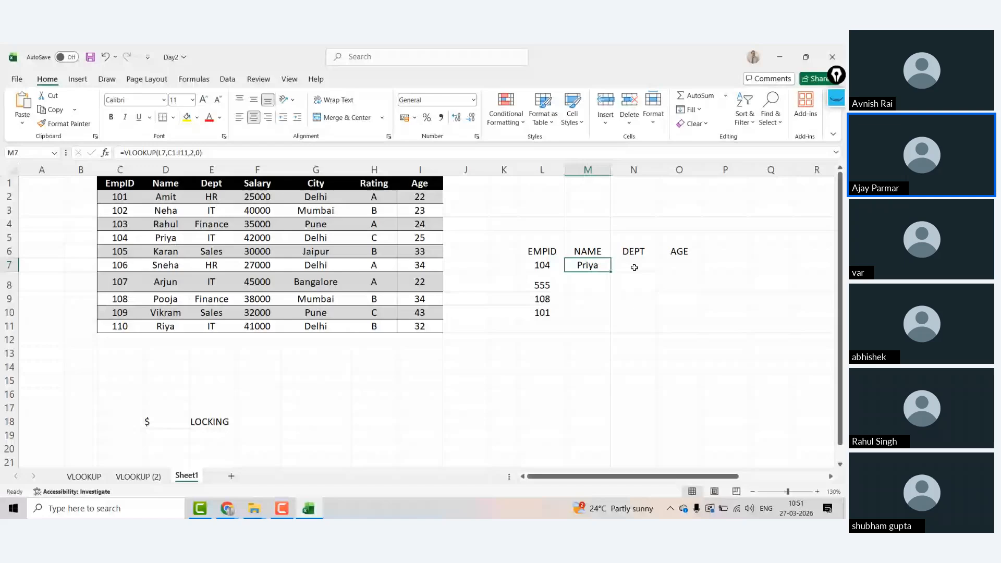
# Rename the Sheet1 worksheet as VLOOKUP3.
pyautogui.doubleClick(187, 476)
pyautogui.write('VLOOK')
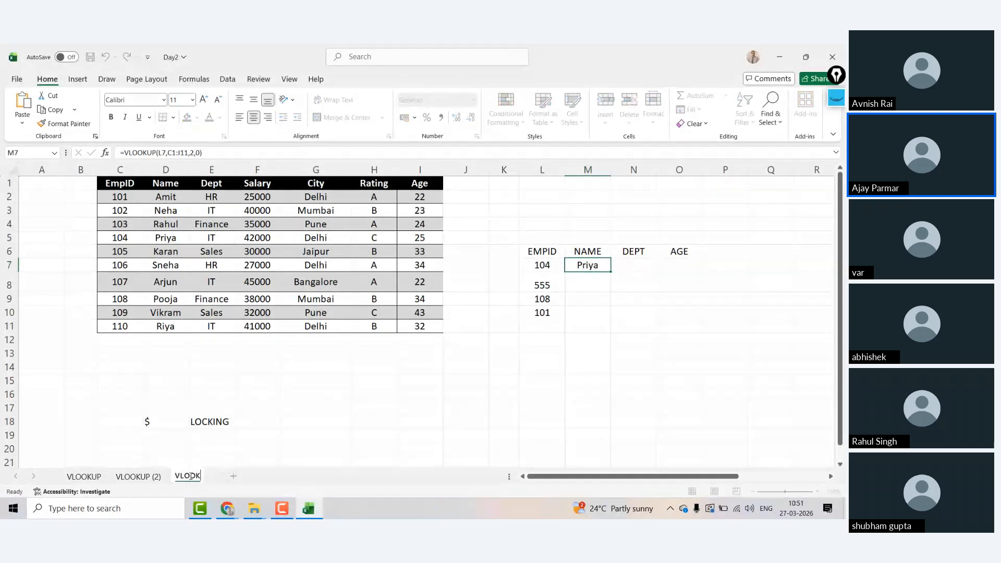
pyautogui.write('UP3')
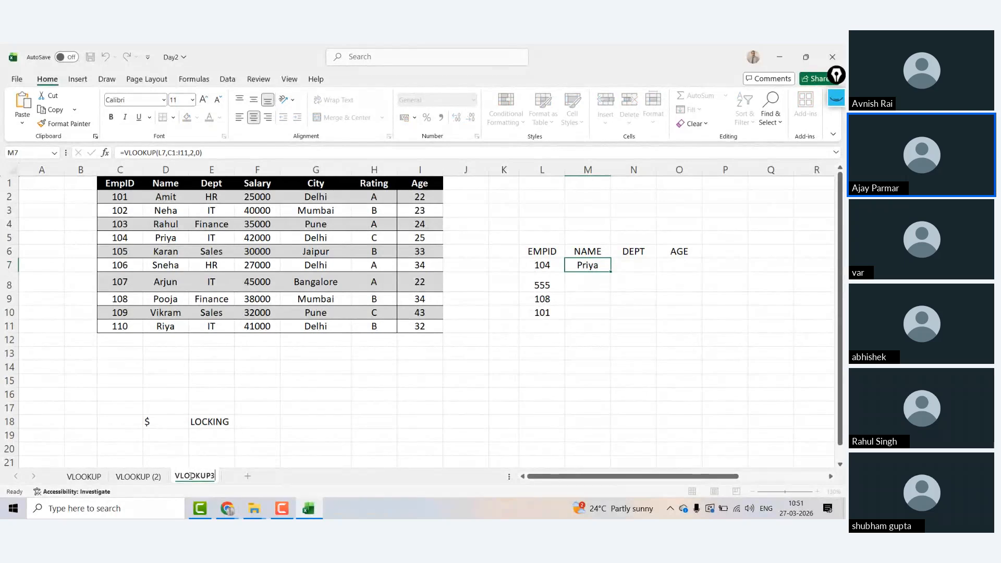
pyautogui.click(292, 446)
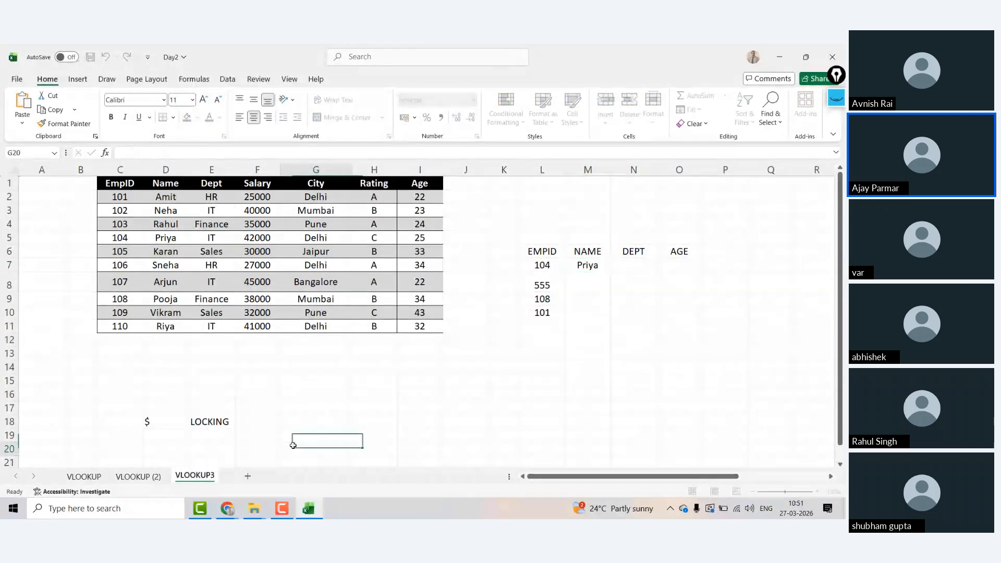
# Add a new blank worksheet after VLOOKUP3.
pyautogui.click(247, 476)
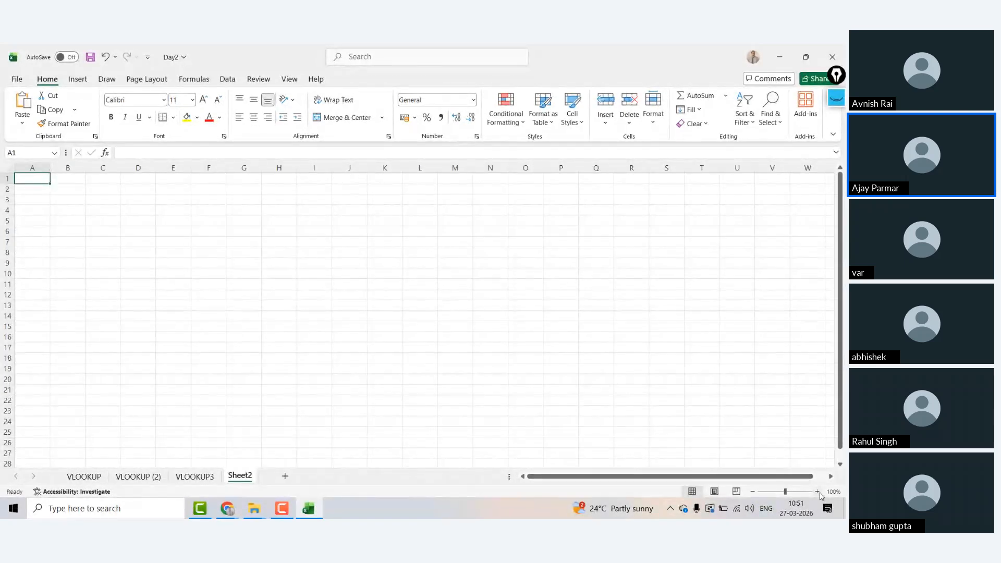
pyautogui.click(819, 492)
pyautogui.click(818, 492)
pyautogui.click(818, 492)
# Enter $ in F1 and the label DOLLAR SIGN in G1 of the new sheet.
pyautogui.click(233, 184)
pyautogui.press('Right')
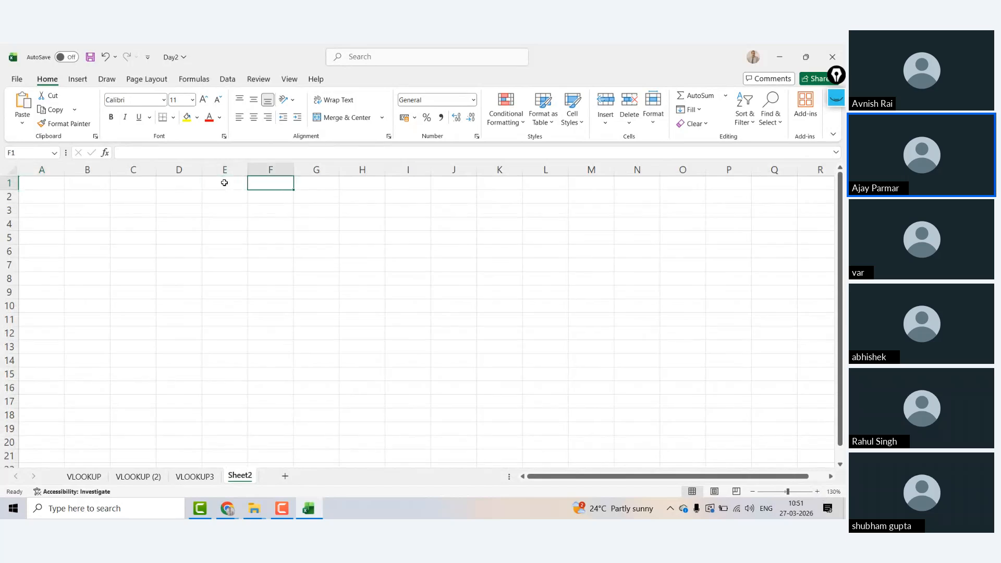
pyautogui.write('$')
pyautogui.press('Right')
pyautogui.write('DOLLAR')
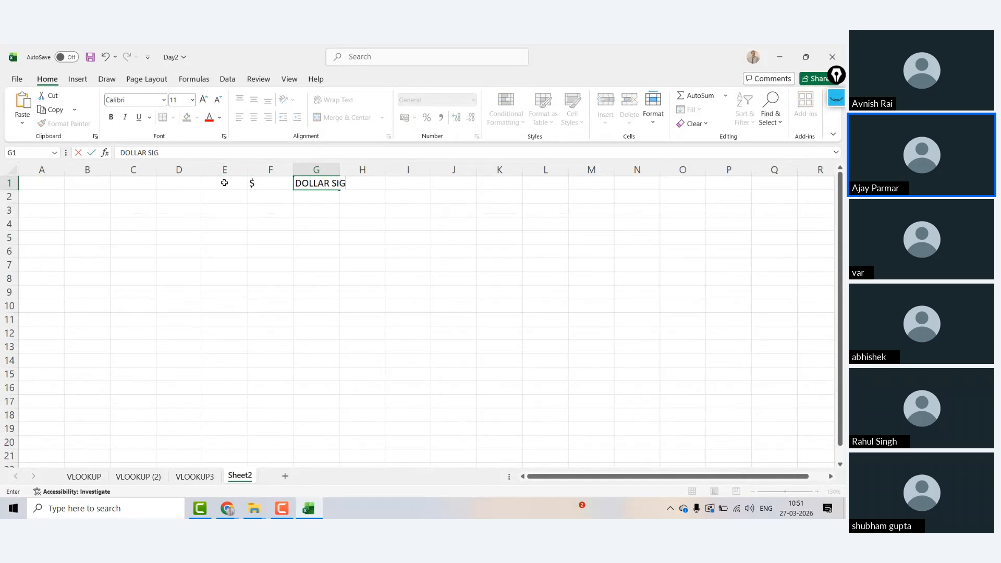
pyautogui.write(' SIGN')
pyautogui.press('Return')
# List the reference styles A1, A$1 and $A1 as text in cells A1, A2 and A3.
pyautogui.press('Up')
pyautogui.press('Left')
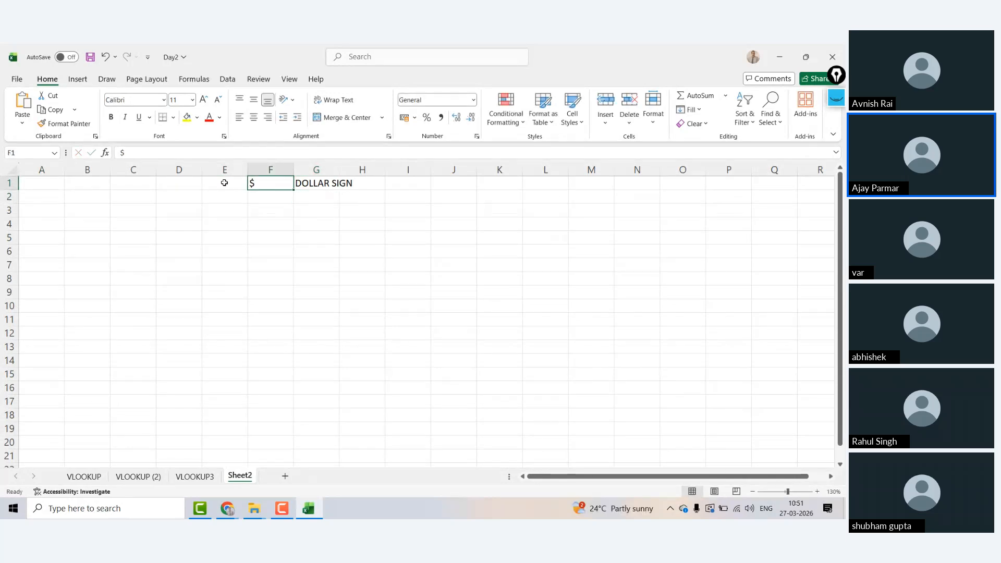
pyautogui.press('Left')
pyautogui.press('Left')
pyautogui.press('Left')
pyautogui.press('Left')
pyautogui.press('Left')
pyautogui.write('A1')
pyautogui.press('Return')
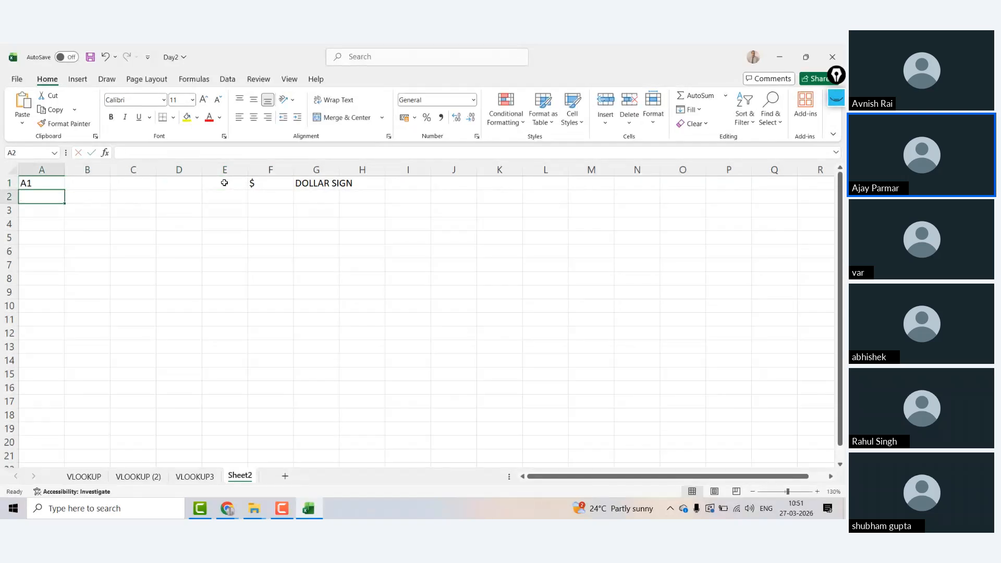
pyautogui.write('A11')
pyautogui.press('Return')
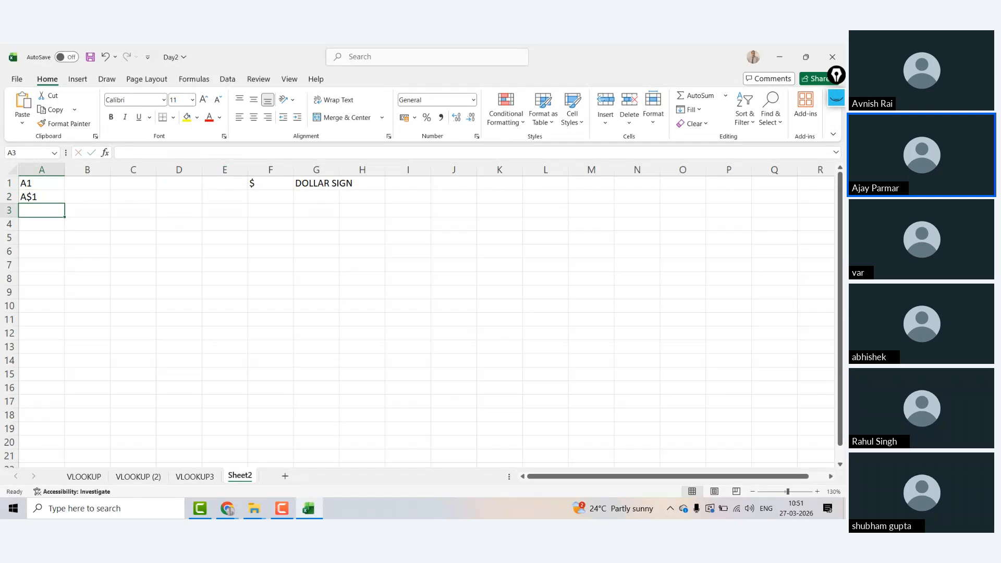
pyautogui.write('$A1')
pyautogui.press('Return')
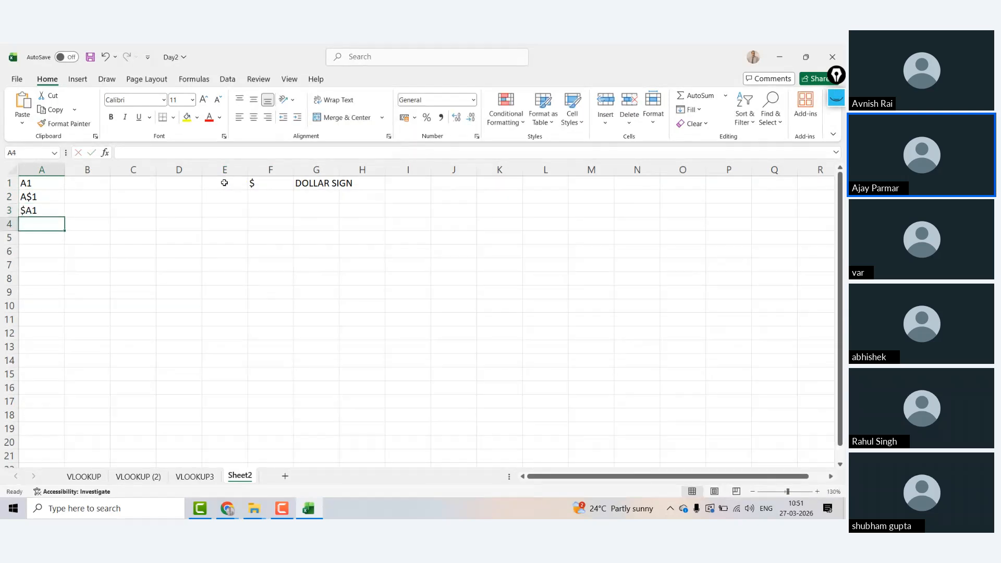
# Enter the fully locked reference $A$1 as text in A4.
pyautogui.write('$A$!')
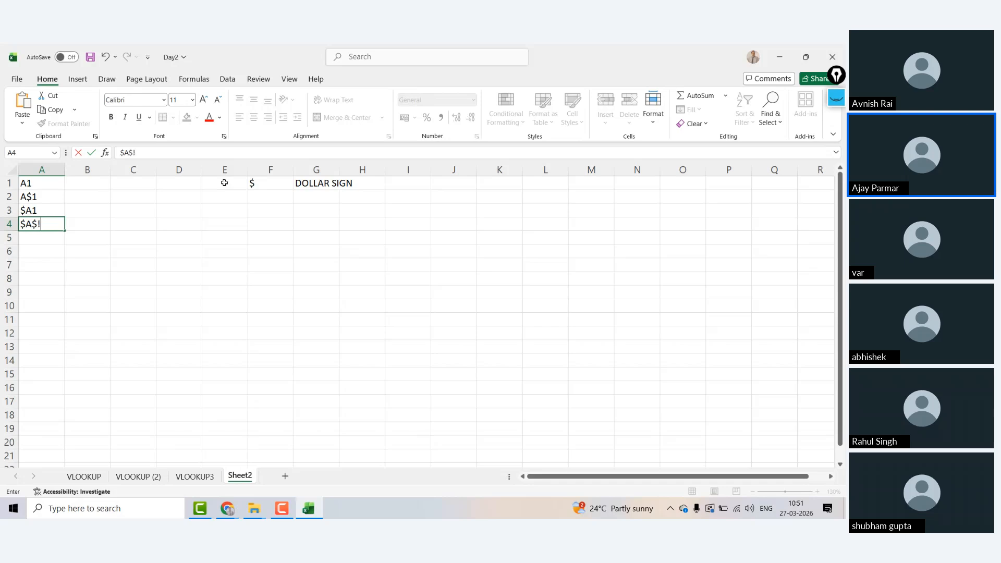
pyautogui.hotkey('ctrl', 'Return')
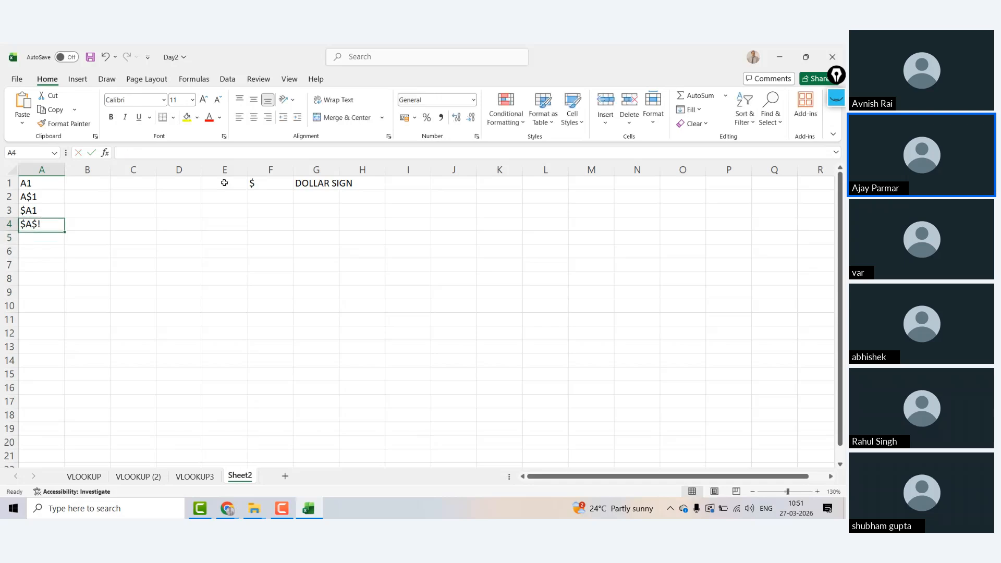
pyautogui.click(151, 149)
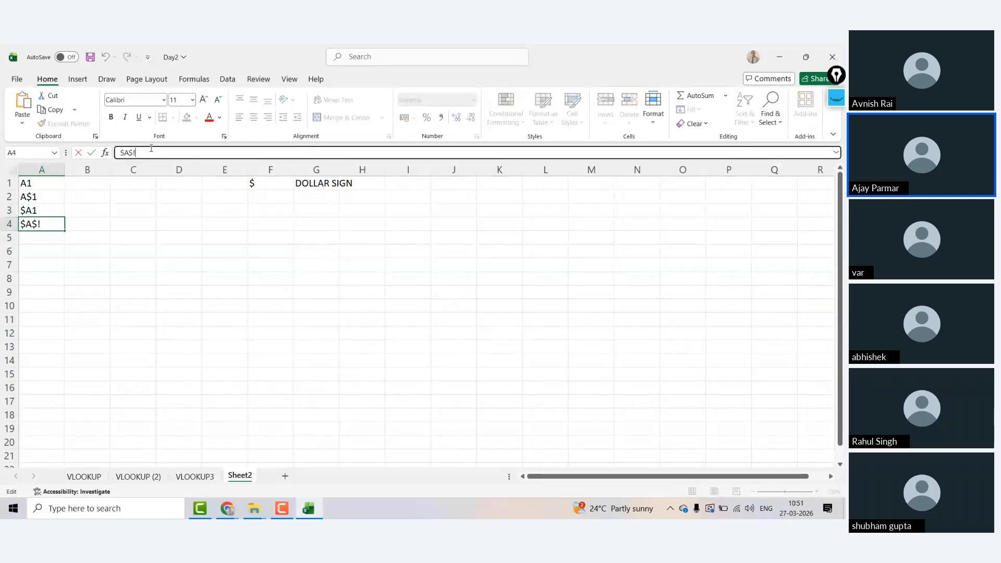
pyautogui.write('1')
pyautogui.hotkey('ctrl', 'Return')
# Enter the heading TYPES OF CELL REFERENCING in B1, next to the list of references.
pyautogui.hotkey('ctrl', 'Up')
pyautogui.press('Right')
pyautogui.press('Left')
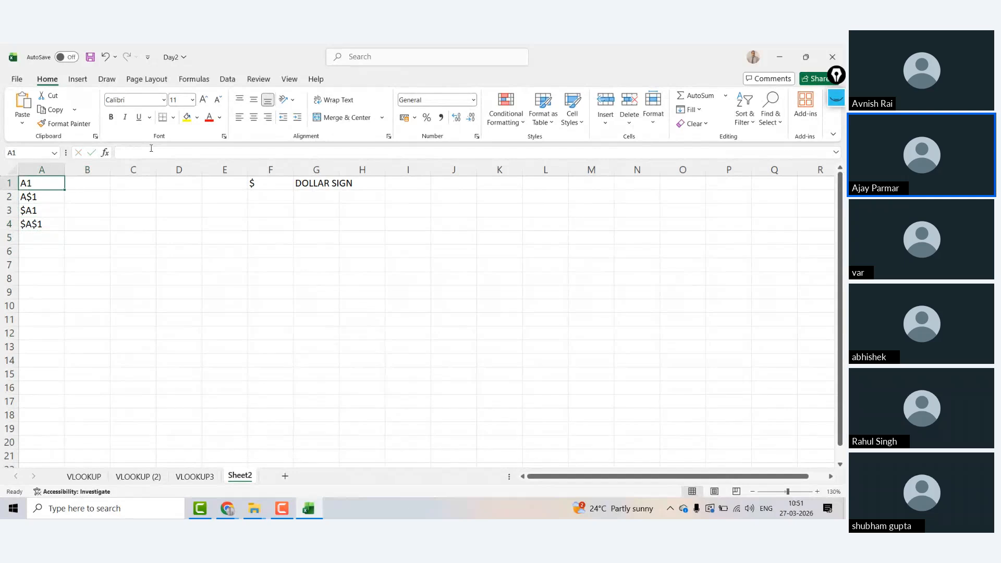
pyautogui.press('Right')
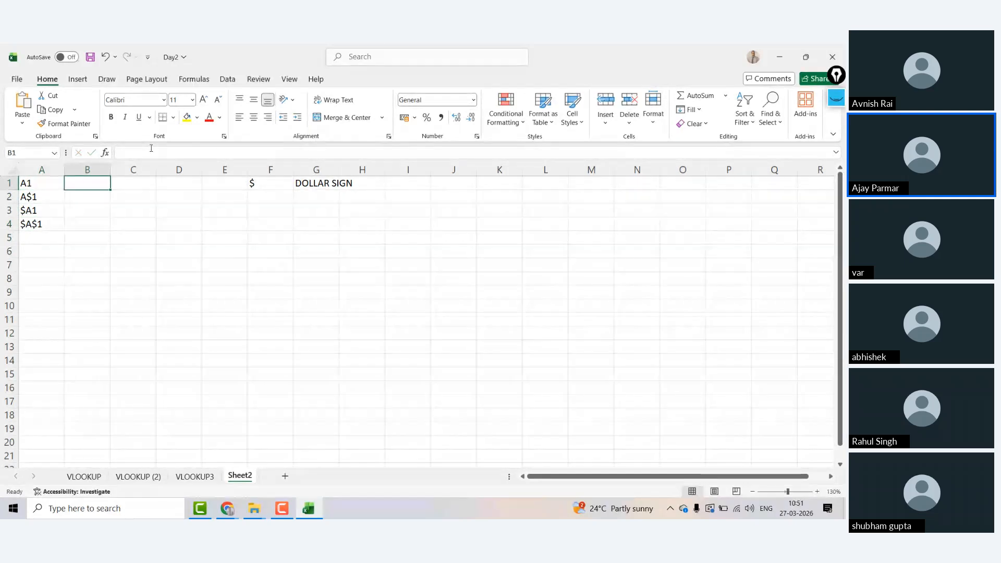
pyautogui.write('T')
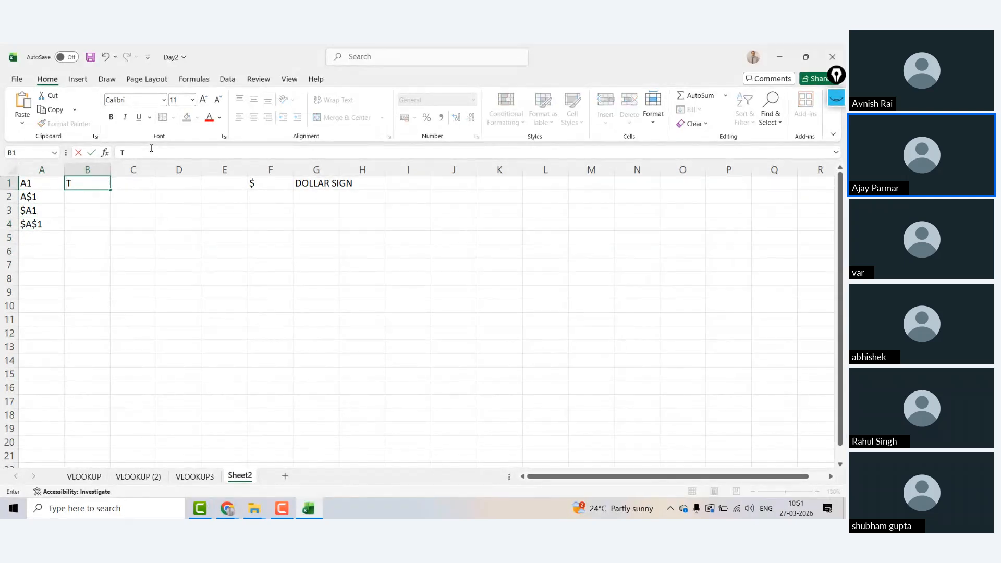
pyautogui.write('YPES OF CELL')
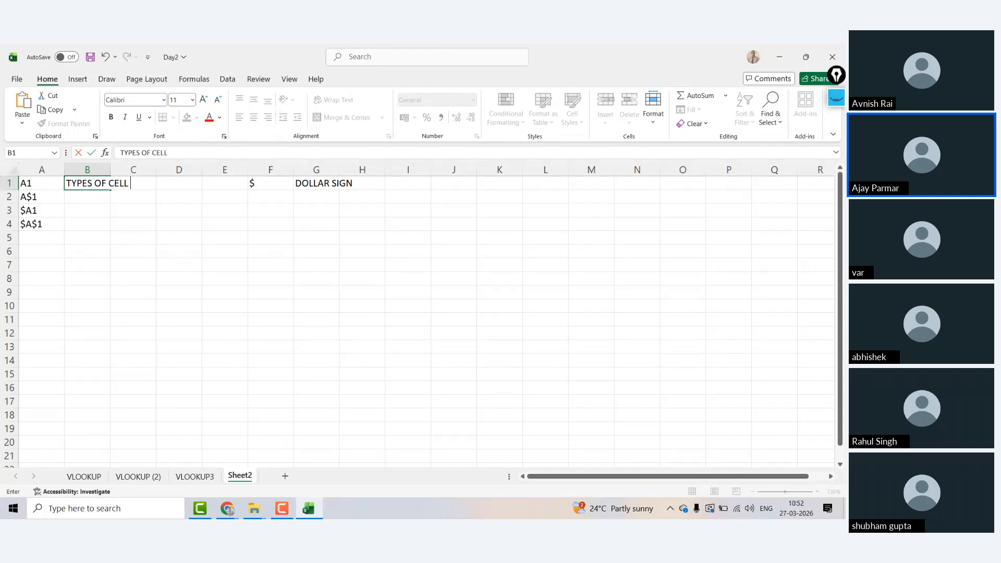
pyautogui.write(' REFER')
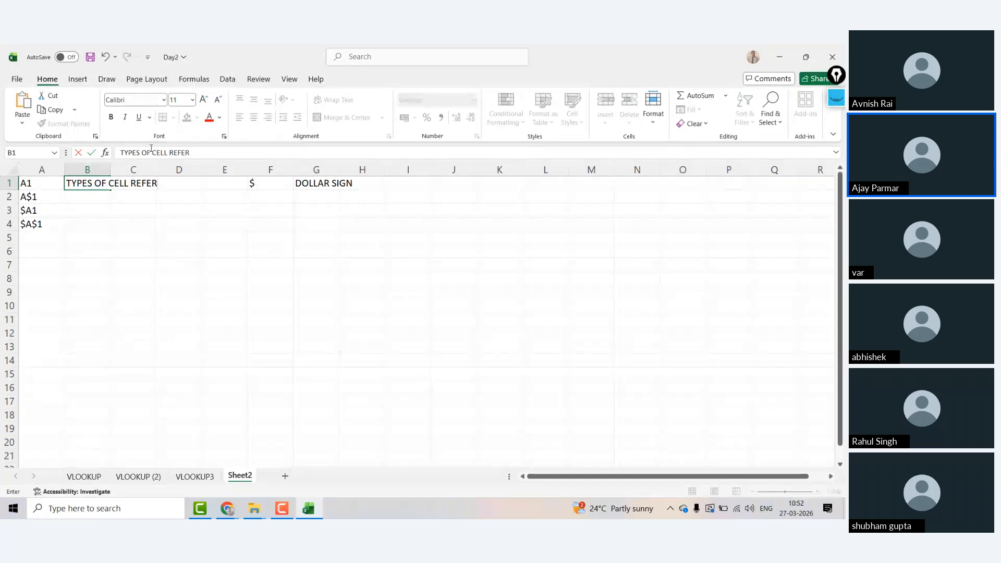
pyautogui.write('ENCING')
# Make the text in cell A1 bold.
pyautogui.press('Left')
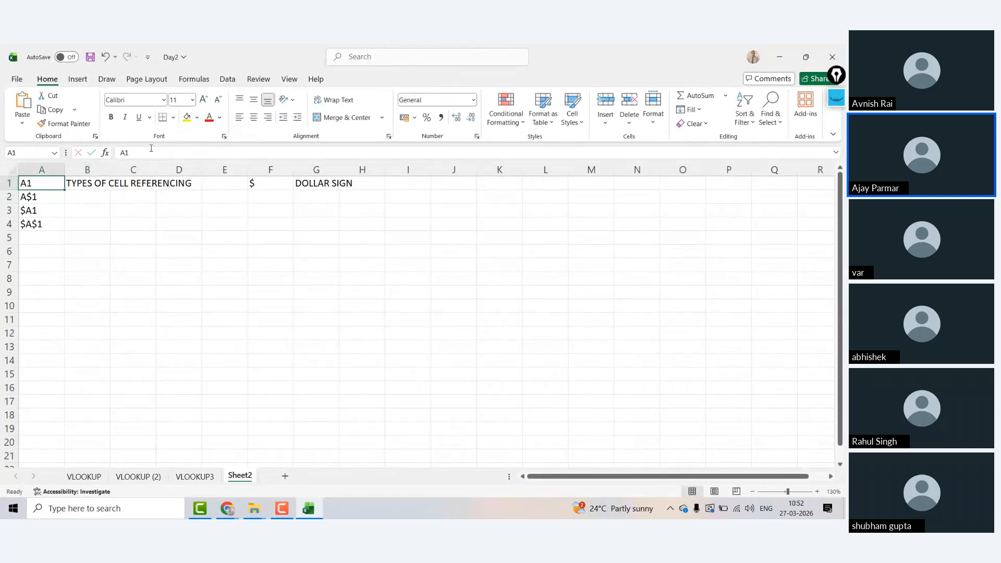
pyautogui.hotkey('ctrl', 'b')
pyautogui.press('Right')
pyautogui.press('Left')
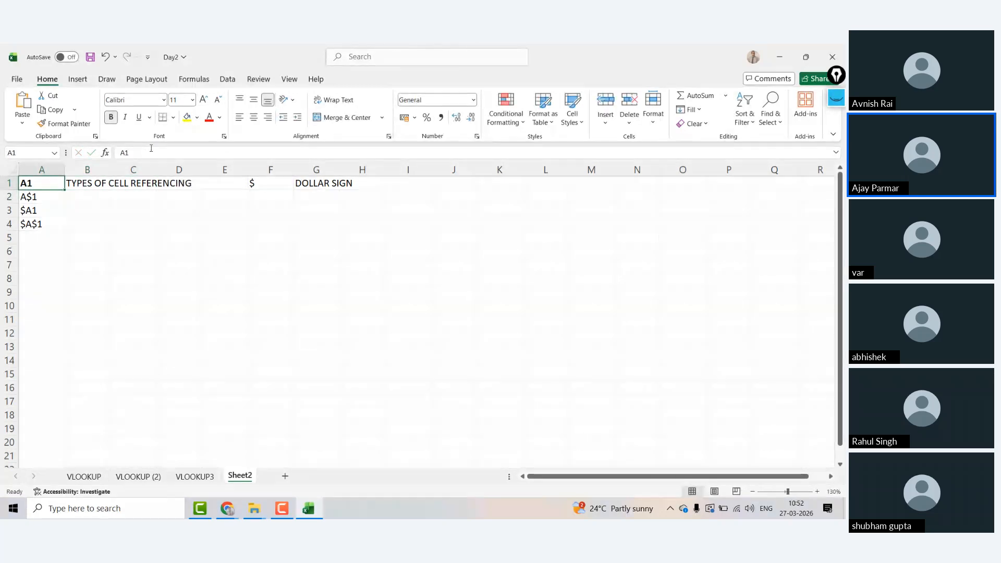
# Enter the numbers 44, 55, 77 and 344 down column D in cells D4 to D7.
pyautogui.click(186, 228)
pyautogui.write('44')
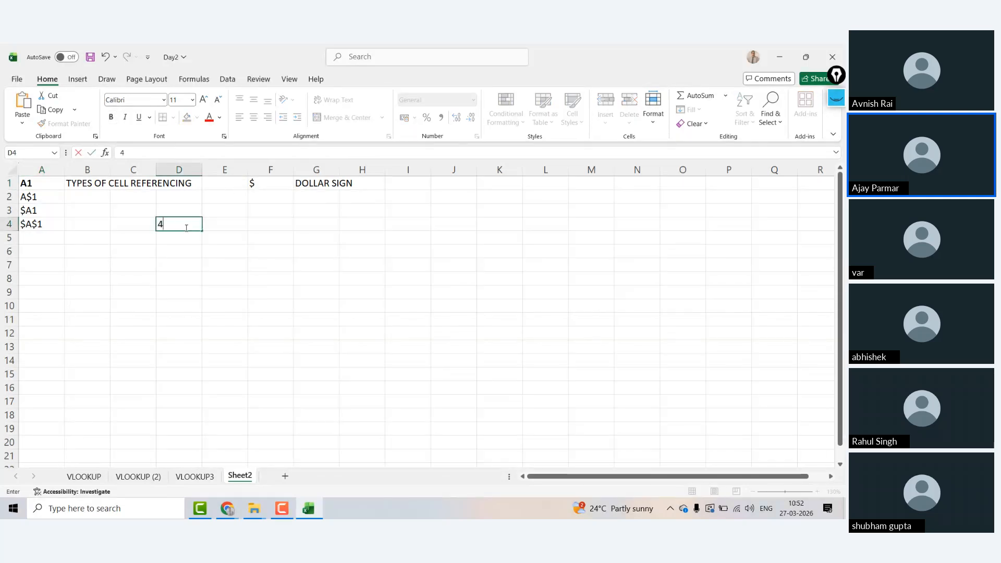
pyautogui.press('Return')
pyautogui.write('55')
pyautogui.press('Return')
pyautogui.write('77')
pyautogui.press('Return')
pyautogui.write('344')
pyautogui.press('Up')
pyautogui.press('Up')
pyautogui.press('Up')
pyautogui.press('Right')
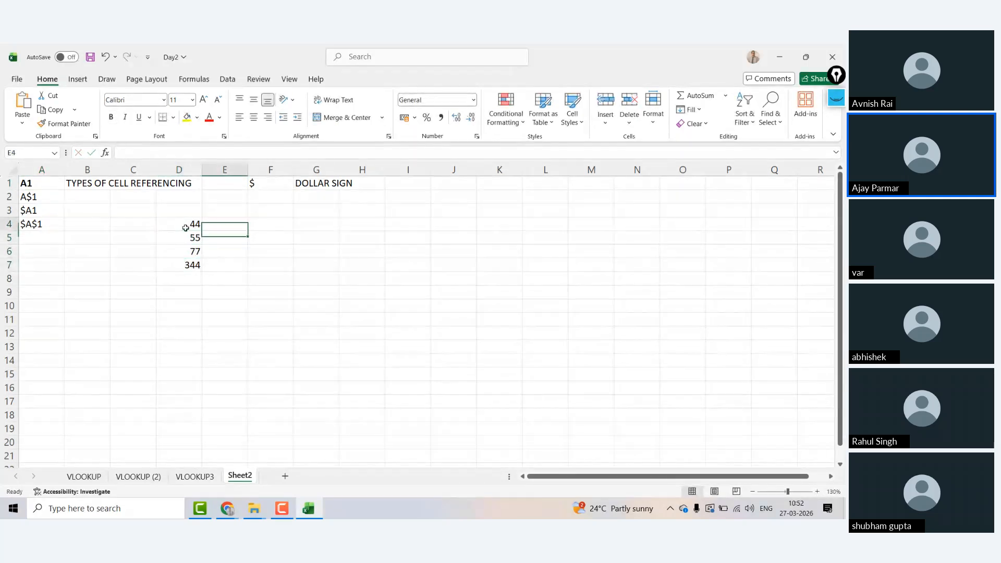
# Enter the sample texts R, YU, I and W across row 4 in cells E4 to H4.
pyautogui.write('R')
pyautogui.press('Tab')
pyautogui.write('YU')
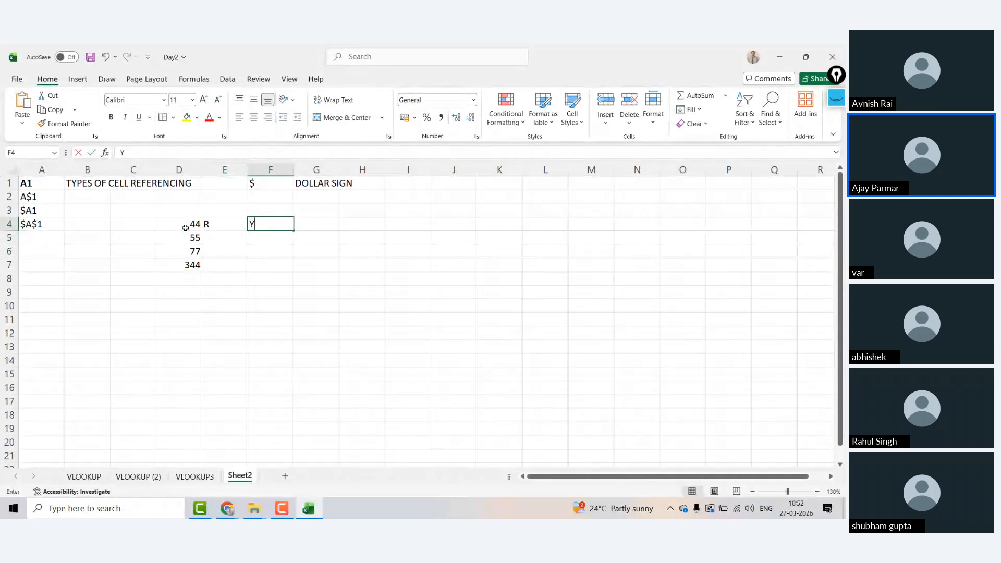
pyautogui.press('Tab')
pyautogui.write('I')
pyautogui.press('Tab')
pyautogui.write('W')
pyautogui.hotkey('ctrl', 'Return')
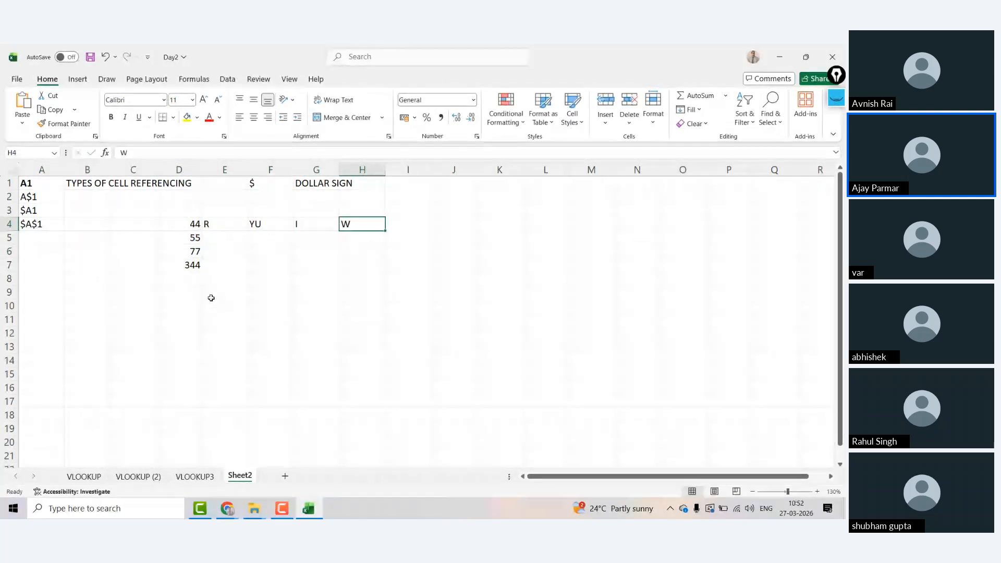
# Add the number 12 in D8, at the end of the column D list.
pyautogui.click(188, 279)
pyautogui.write('12')
pyautogui.press('Tab')
# Enter the relative reference =D4 in K7 and give the cell a yellow fill.
pyautogui.click(518, 263)
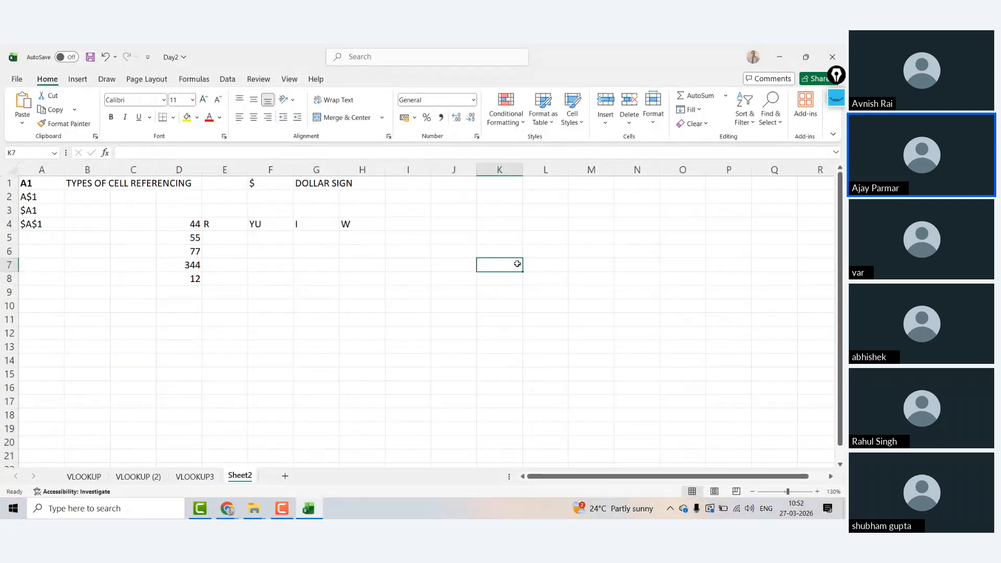
pyautogui.write('=')
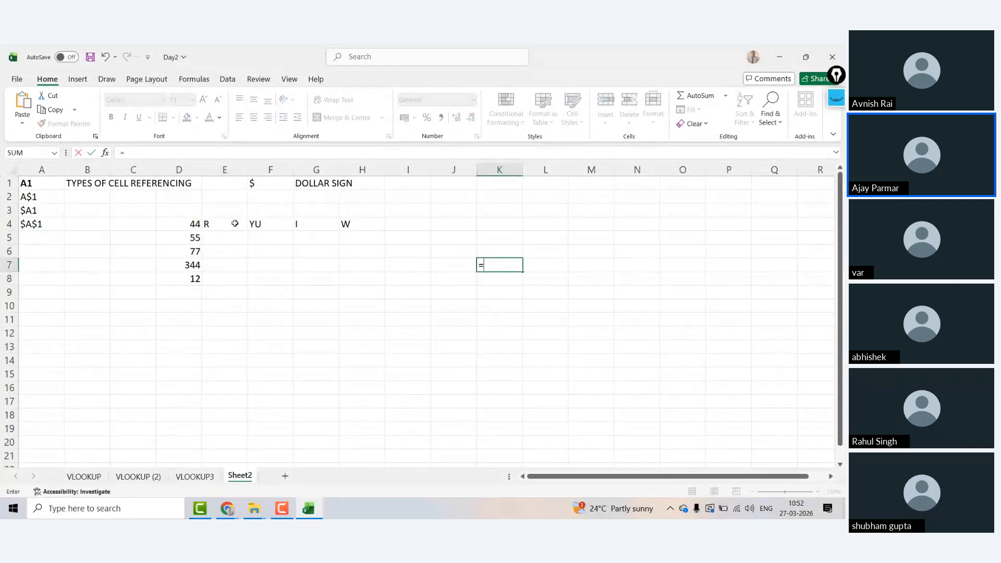
pyautogui.click(186, 230)
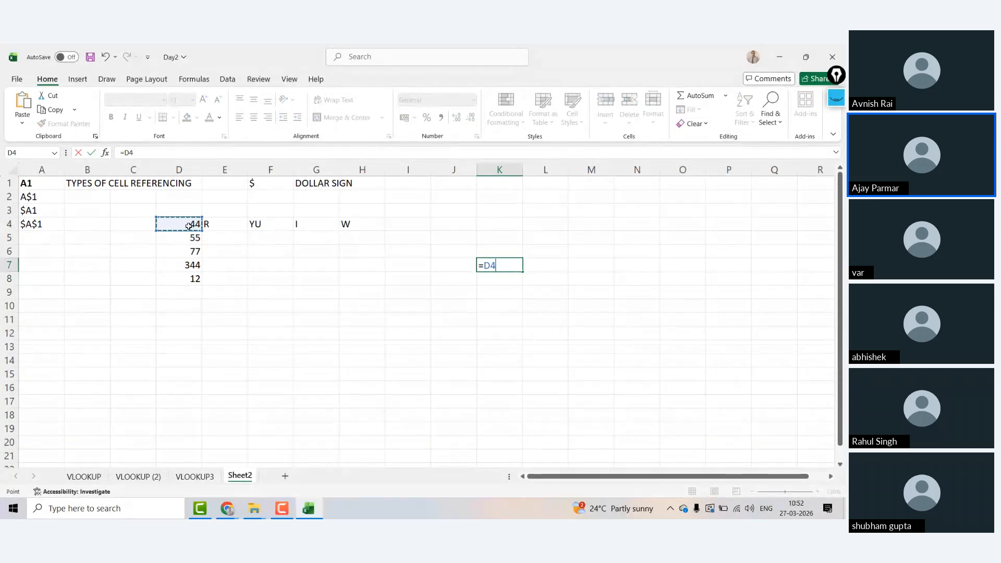
pyautogui.press('Return')
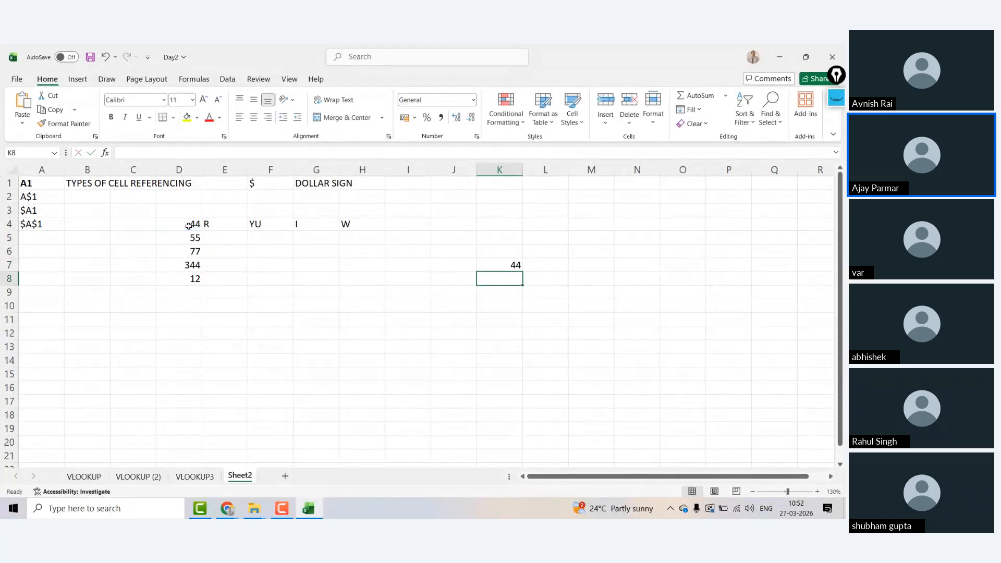
pyautogui.press('Up')
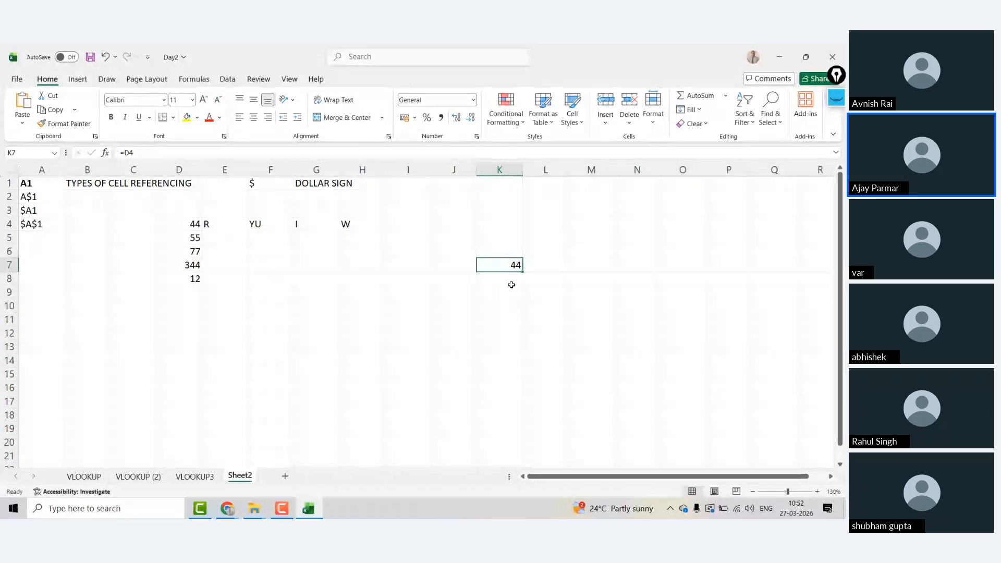
pyautogui.click(186, 116)
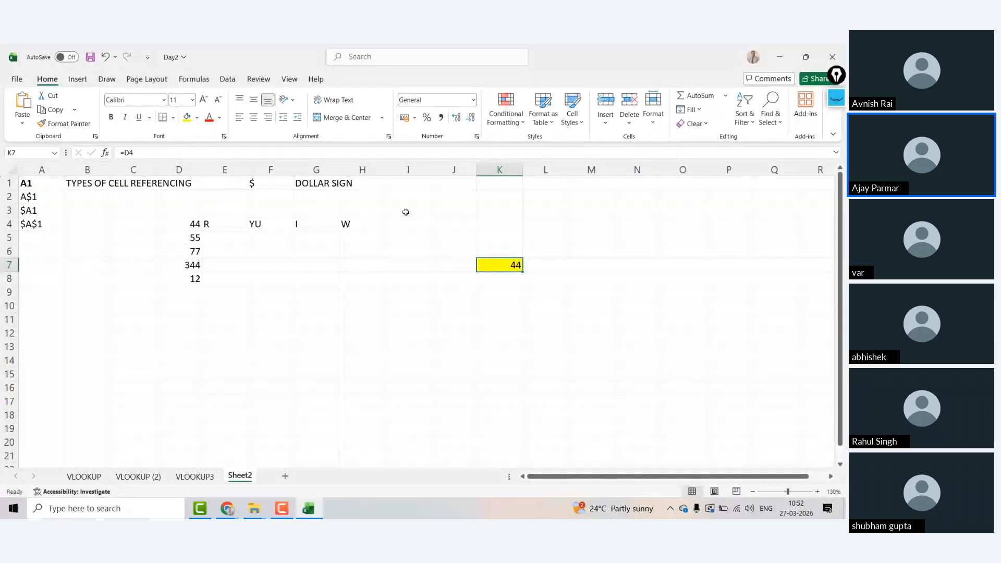
# Copy the formula in K7 down to K11 and check the reference in K8.
pyautogui.moveTo(522, 271); pyautogui.dragTo(521, 332)
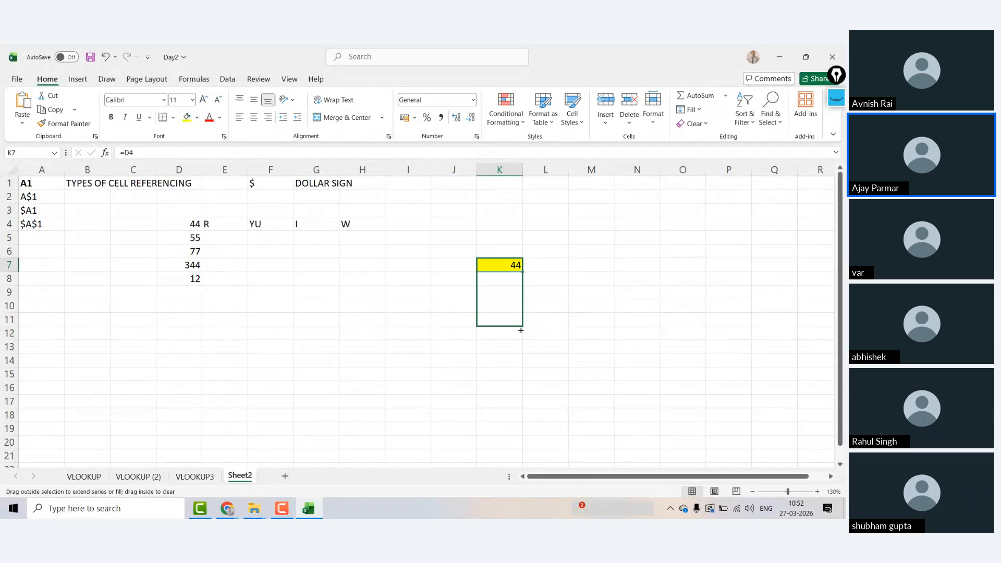
pyautogui.moveTo(521, 330); pyautogui.dragTo(521, 328)
pyautogui.moveTo(521, 328); pyautogui.dragTo(521, 329)
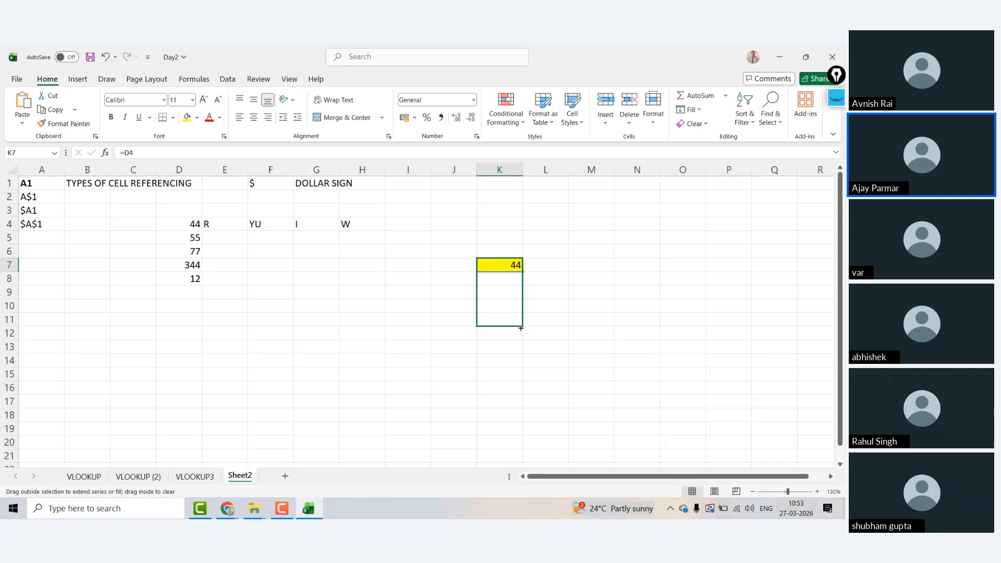
pyautogui.moveTo(520, 328); pyautogui.dragTo(520, 328)
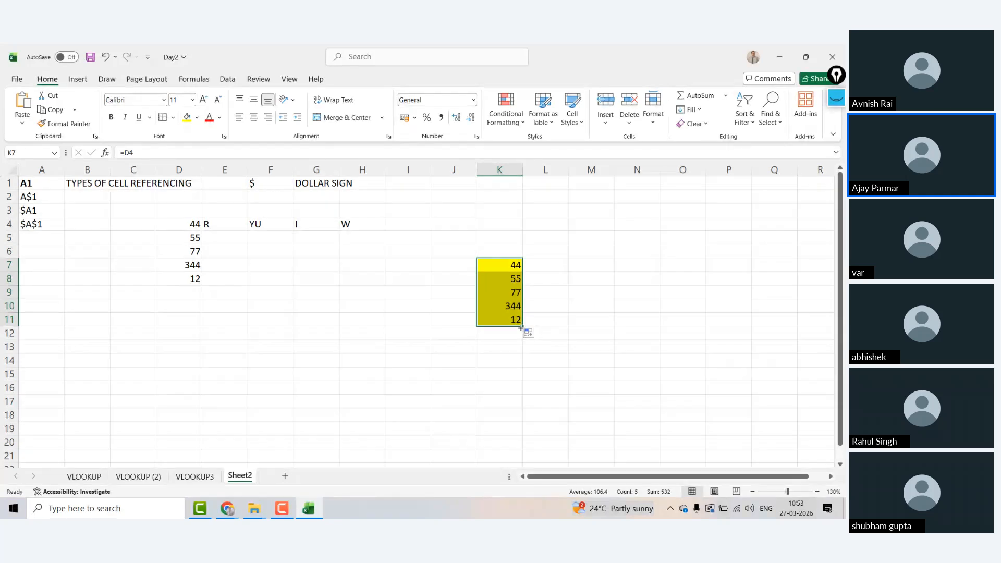
pyautogui.click(491, 282)
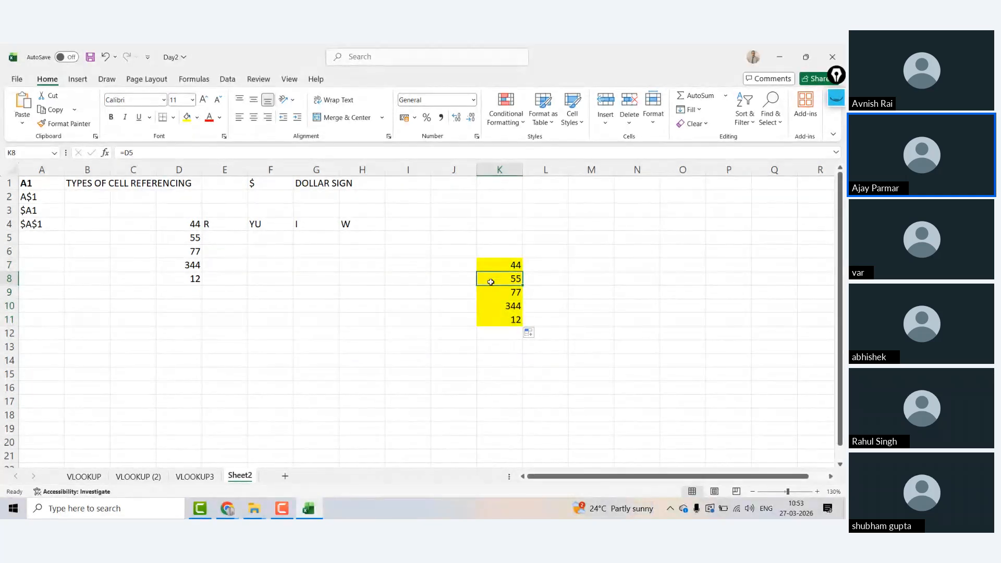
# Enter the plain number 44 in A11, copy it down to A16 and check the content of A12.
pyautogui.click(134, 318)
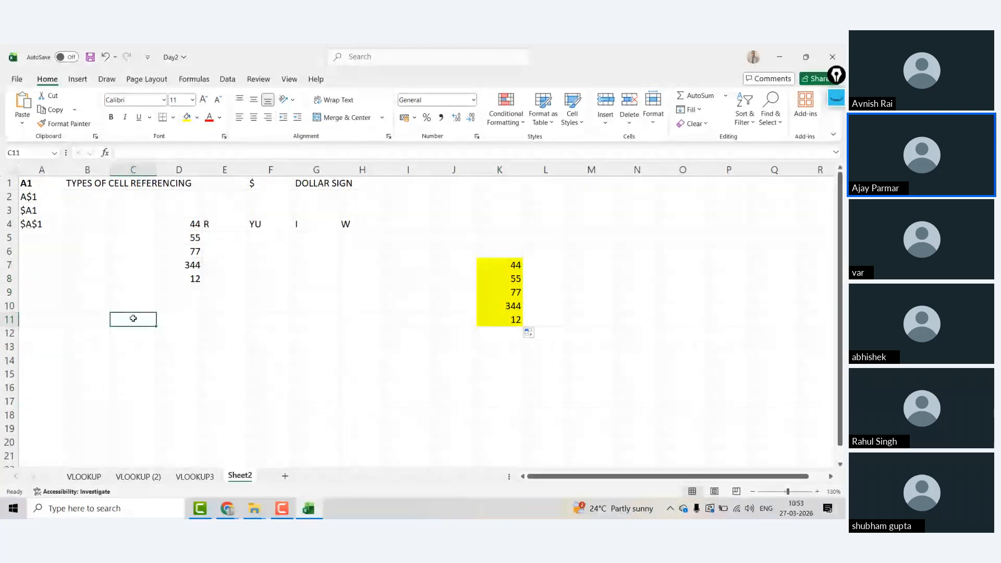
pyautogui.press('Left')
pyautogui.press('Left')
pyautogui.write('44')
pyautogui.press('Return')
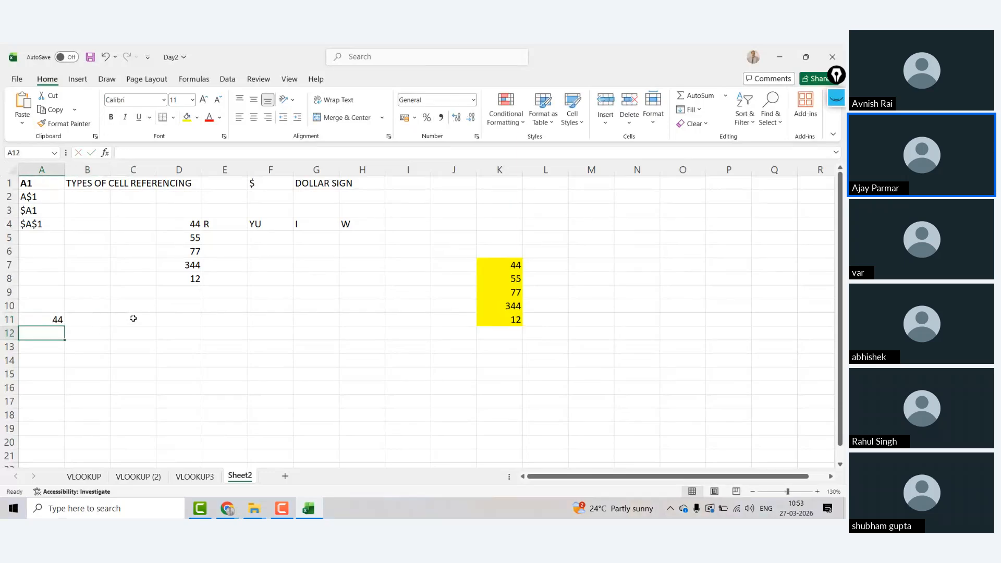
pyautogui.click(34, 324)
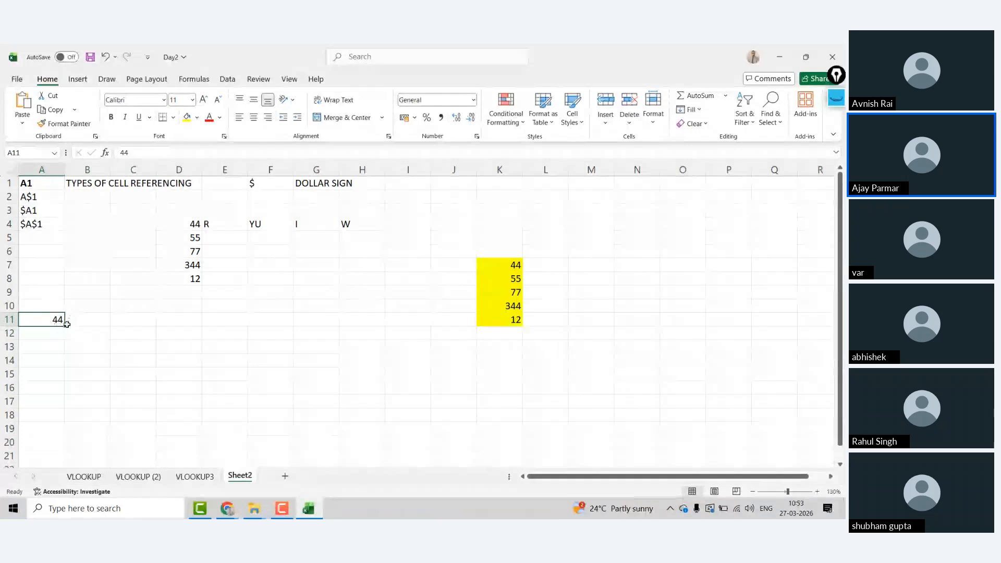
pyautogui.moveTo(66, 325); pyautogui.dragTo(57, 400)
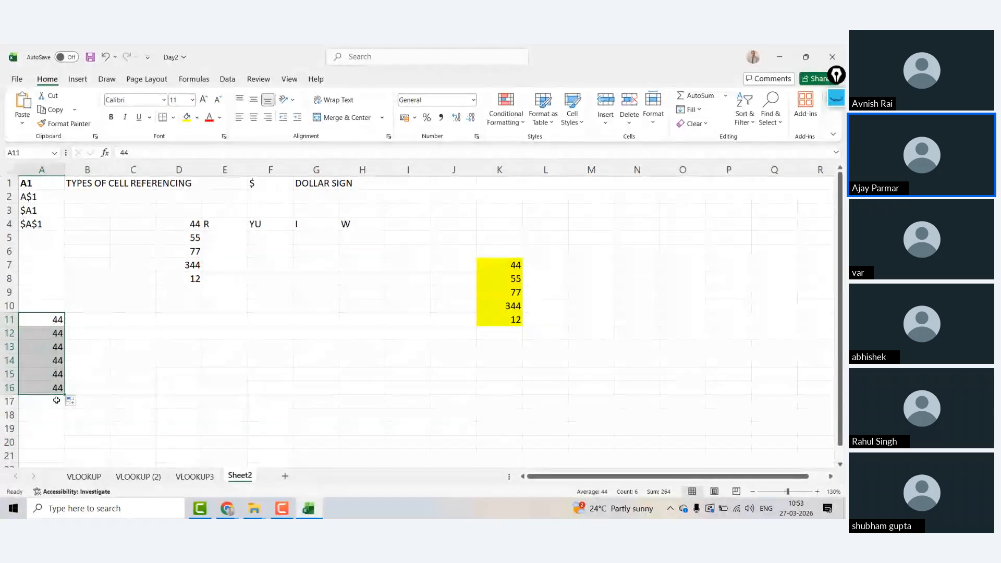
pyautogui.click(45, 333)
# Clear the copied formulas in K8:K11 and fill K7 down to K11 again.
pyautogui.click(475, 284)
pyautogui.click(478, 290)
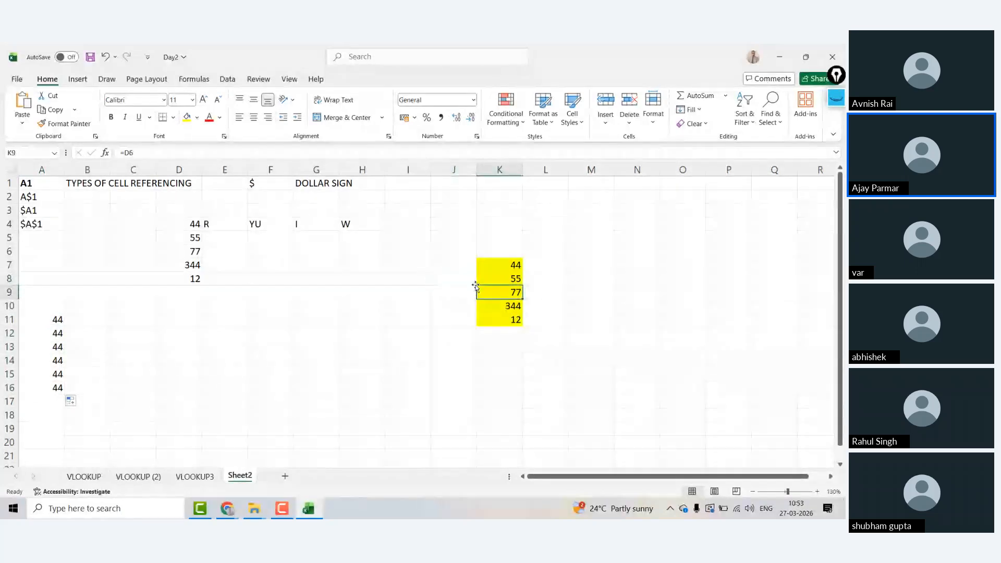
pyautogui.click(478, 283)
pyautogui.hotkey('ctrl', 'shift', 'Down')
pyautogui.hotkey('ctrl', 'z')
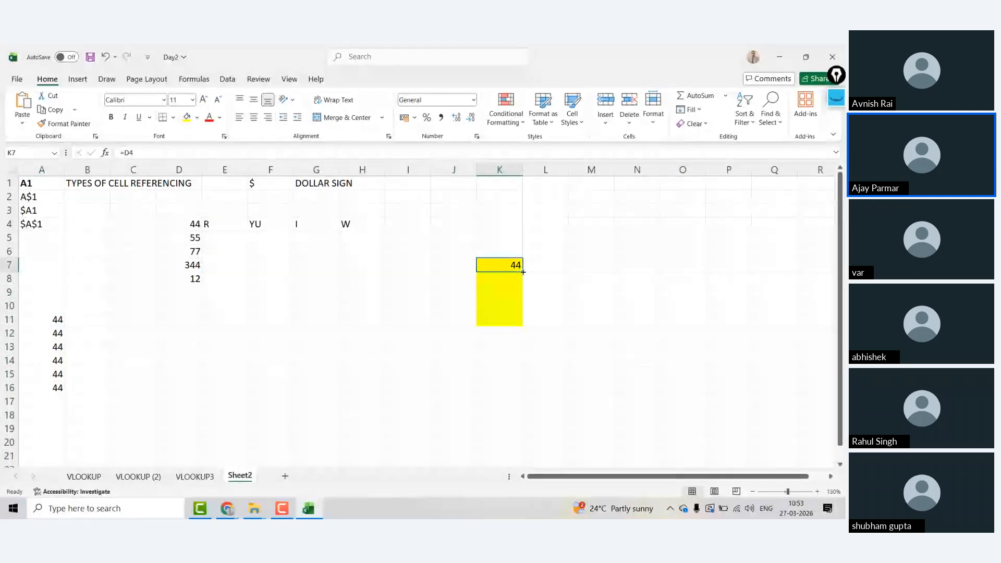
pyautogui.moveTo(522, 272); pyautogui.dragTo(522, 331)
pyautogui.click(696, 225)
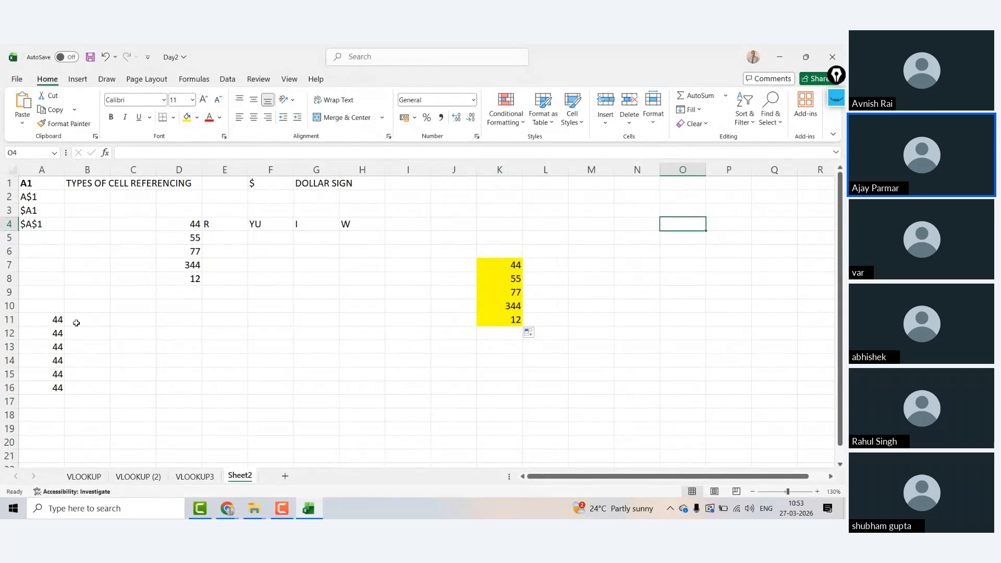
# Examine the contents of cells A11 to A16 one by one to see how the plain number was copied.
pyautogui.click(52, 323)
pyautogui.press('Down')
pyautogui.press('Down')
pyautogui.press('Down')
pyautogui.press('Down')
pyautogui.press('Down')
pyautogui.press('Down')
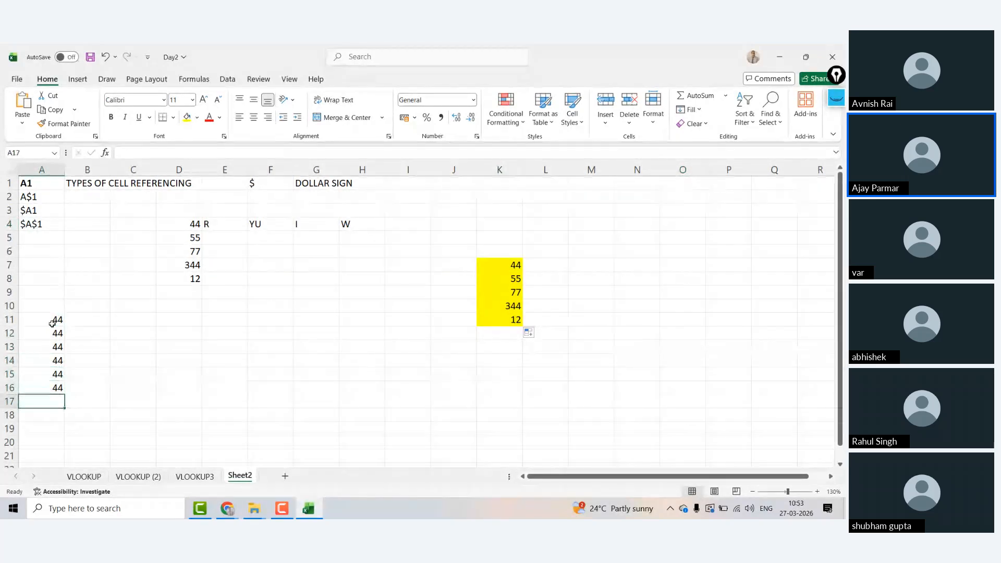
pyautogui.press('Up')
pyautogui.press('Up')
# Inspect the formulas in K8 and K9 to see which column D cells they refer to.
pyautogui.click(519, 276)
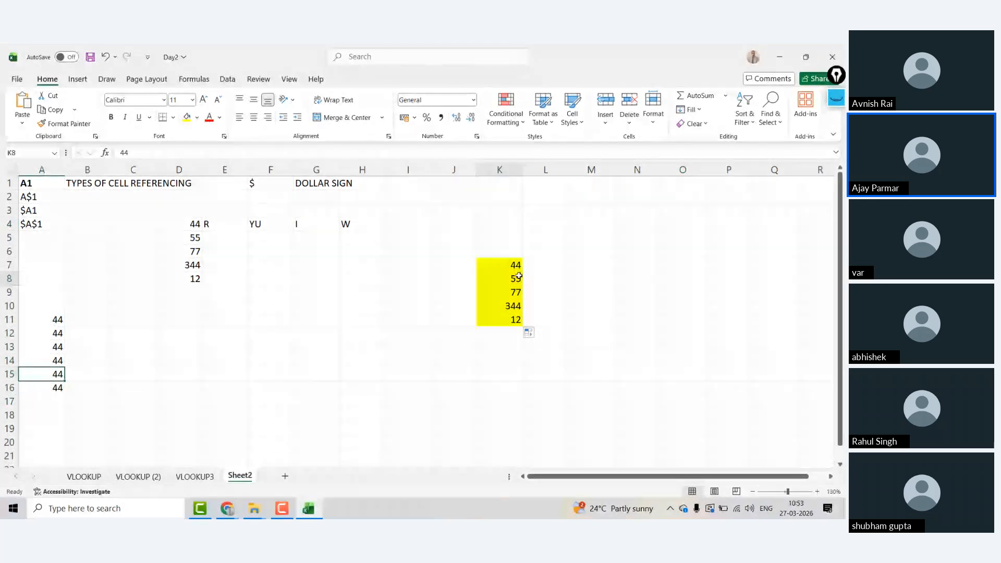
pyautogui.write('=')
pyautogui.click(191, 240)
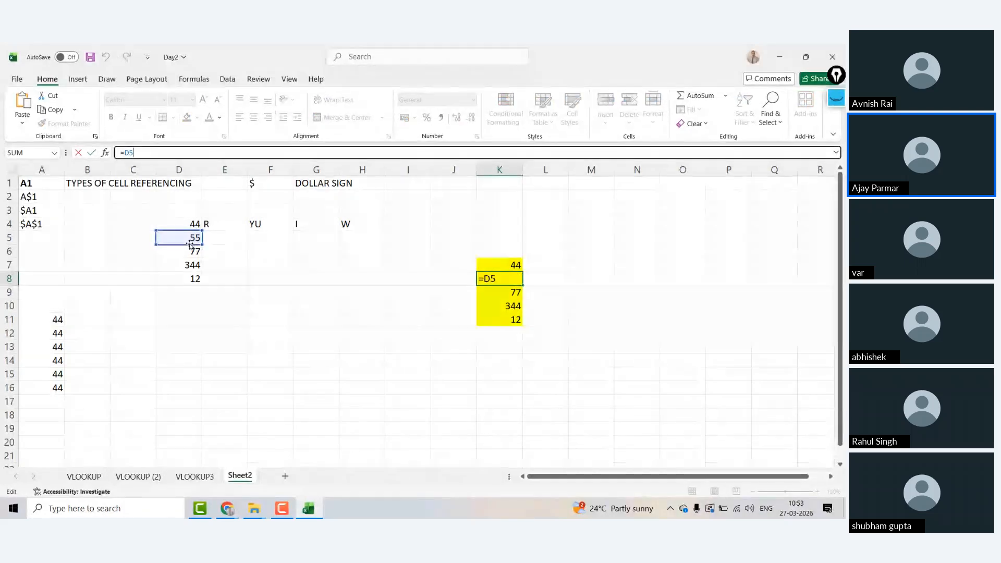
pyautogui.press('Return')
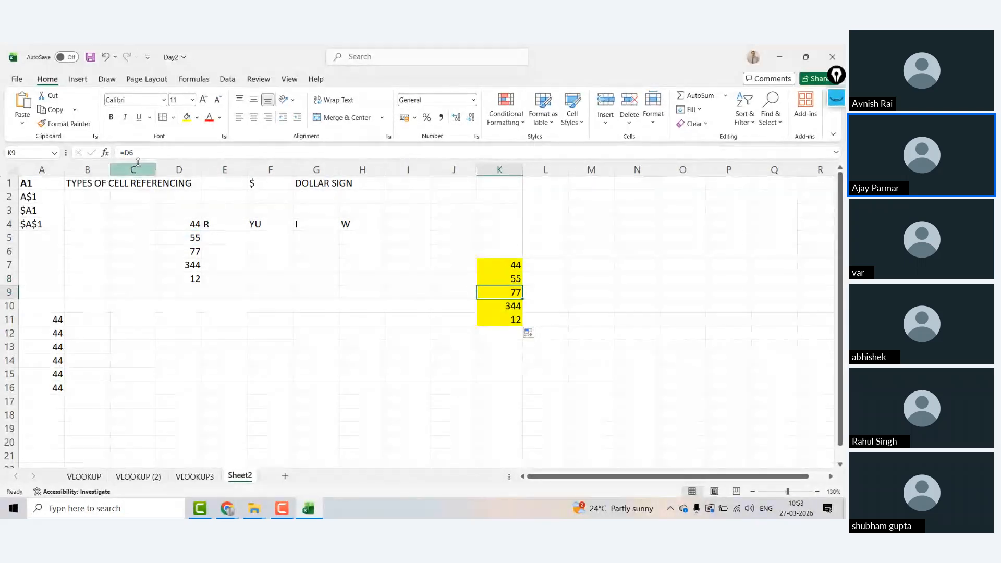
pyautogui.click(137, 154)
pyautogui.press('Escape')
pyautogui.press('Up')
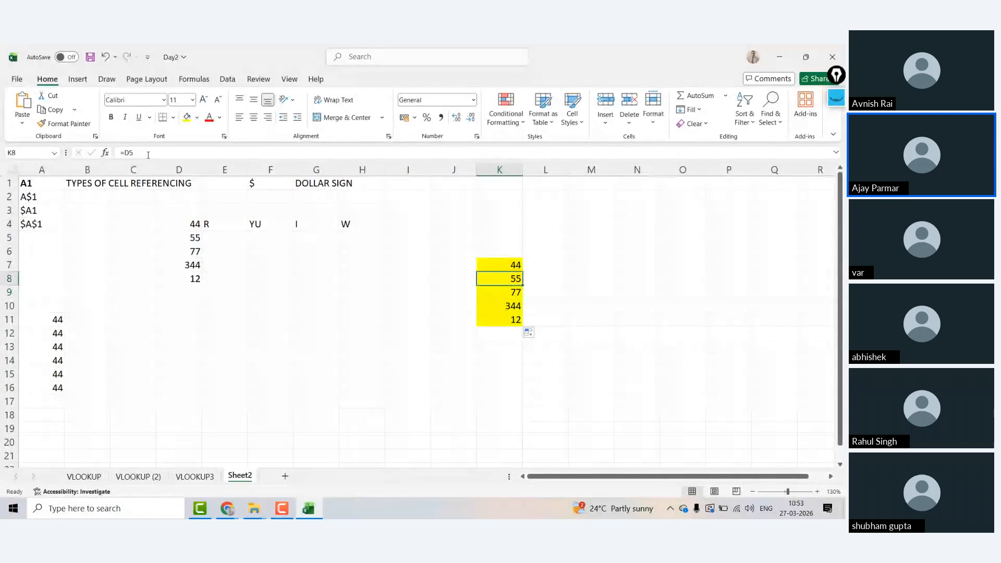
# Delete the copied formulas in K8:K11, keeping only the one in K7.
pyautogui.hotkey('shift', 'Down')
pyautogui.hotkey('shift', 'Down')
pyautogui.hotkey('shift', 'Down')
pyautogui.press('Delete')
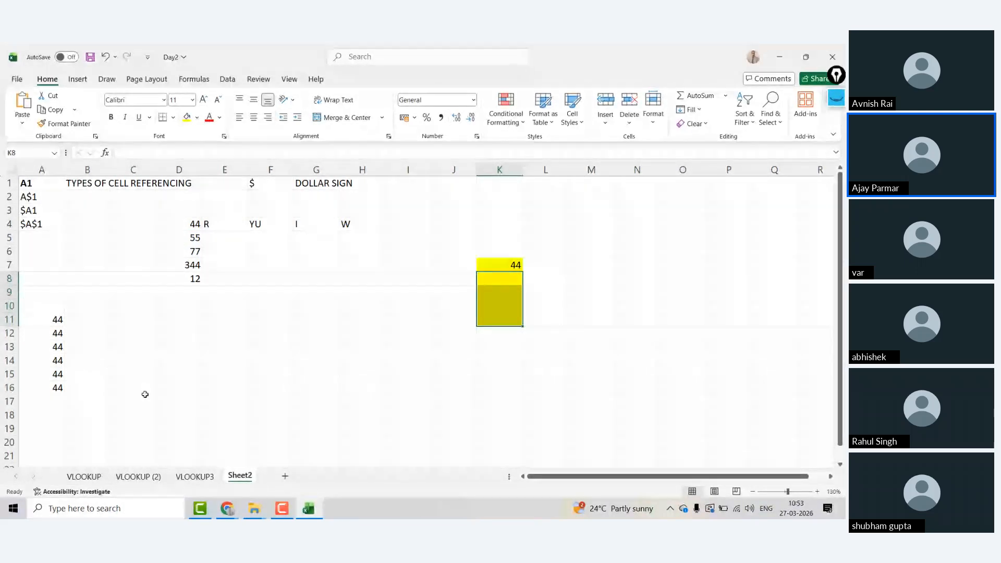
# Enter the heading TWO GOLDEN RULES in A18, below the column of copied numbers.
pyautogui.click(49, 414)
pyautogui.write('TWO C')
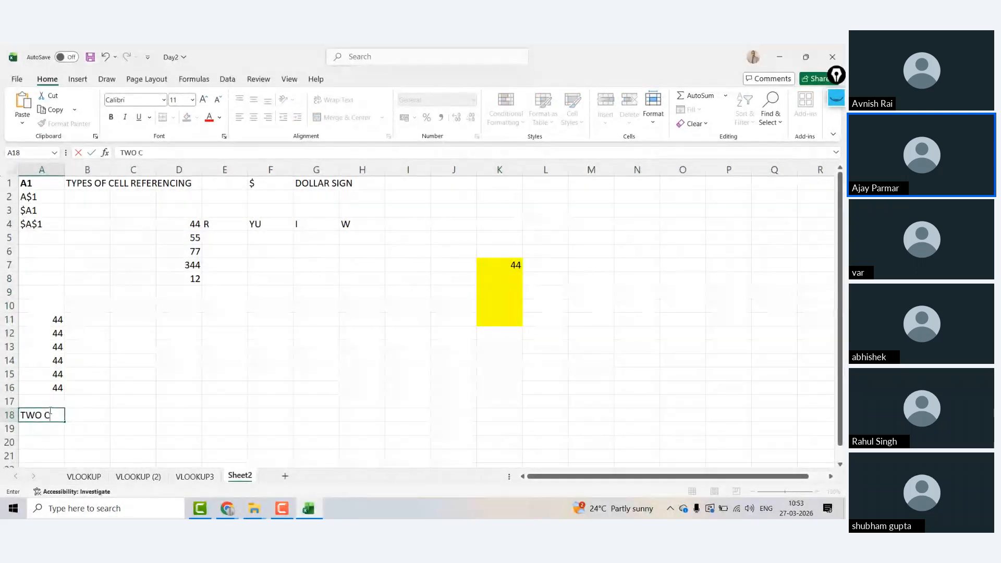
pyautogui.press('BackSpace')
pyautogui.write('GOLDEN ')
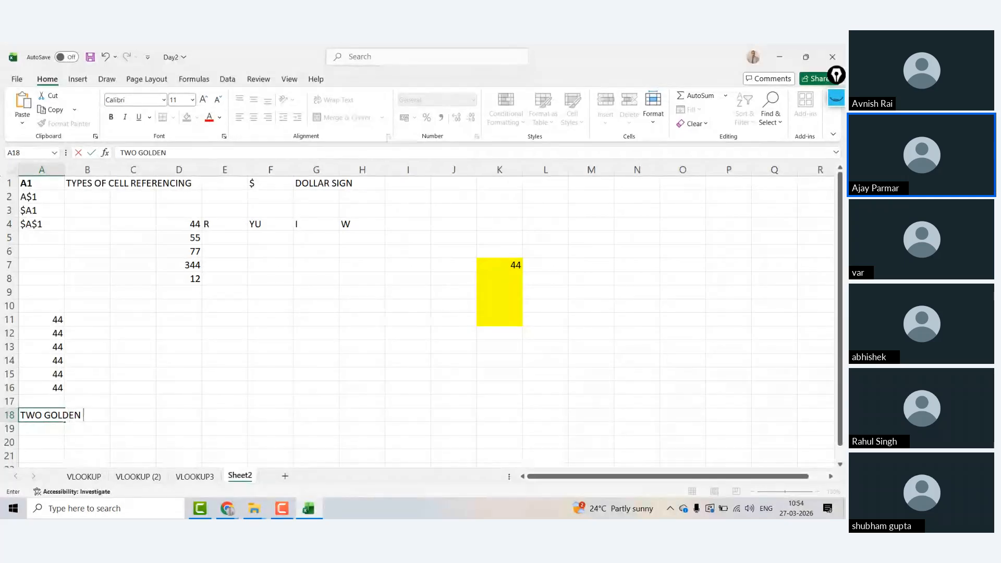
pyautogui.write('RULES')
pyautogui.press('Return')
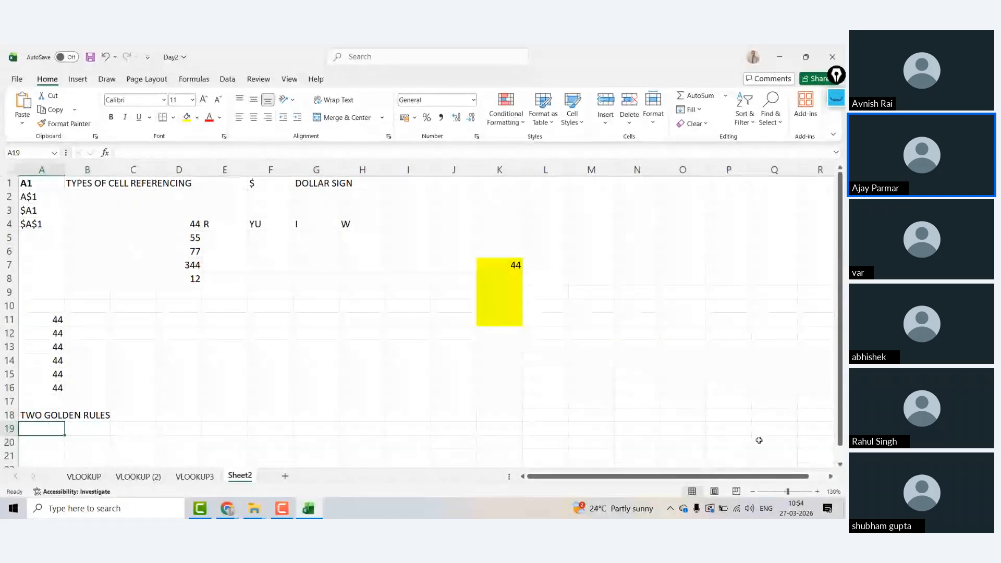
# Enter IF YOU DRAG THE FORMULA IN THE DOWNWARD DIRECTION, EXCEL WILL INCRMENT THE ROW NO BY 1 BUT COLUMN WILL NOT CHANGE in A19.
pyautogui.scroll(-1, 339, 351)
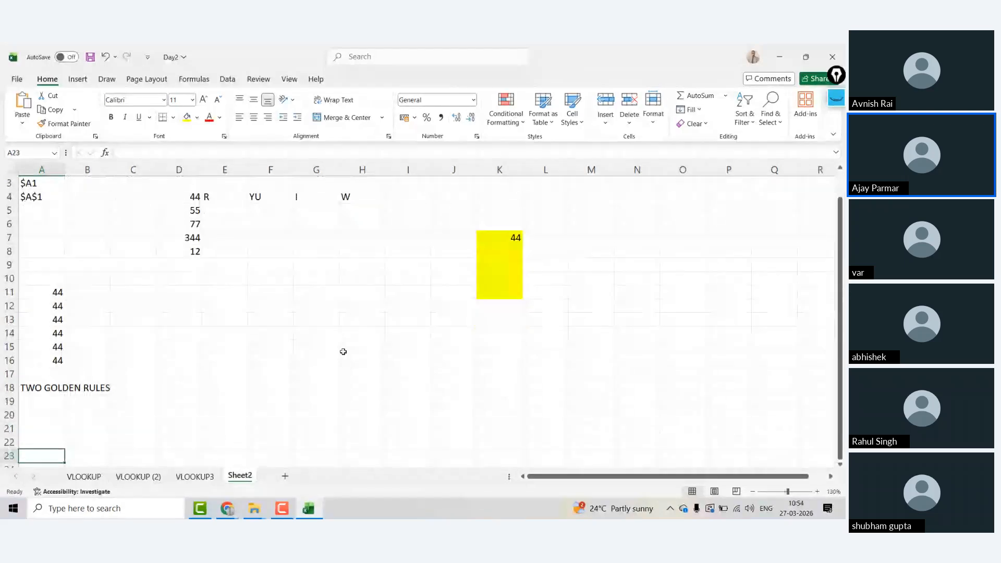
pyautogui.write('IF YOU D')
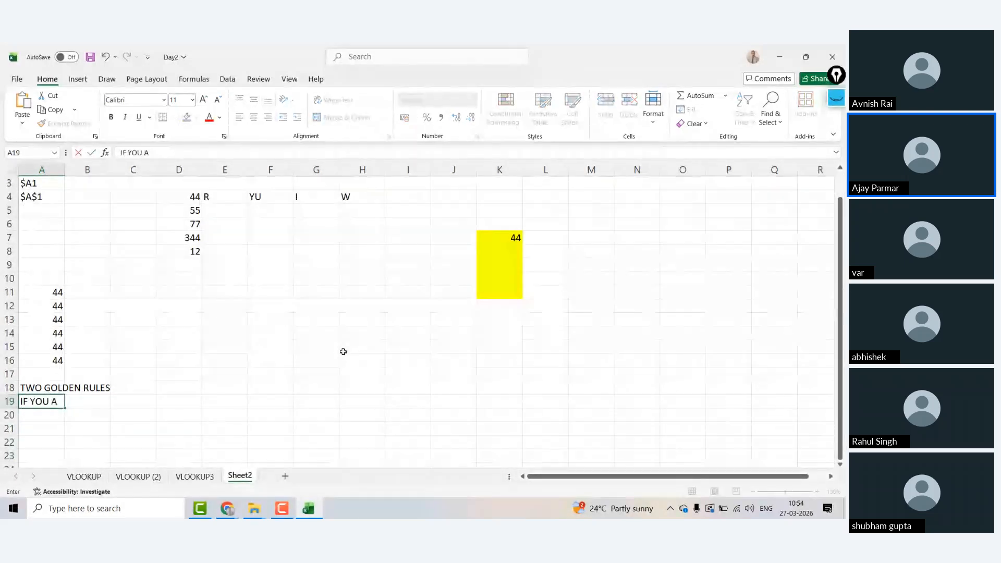
pyautogui.write('RAG THE F')
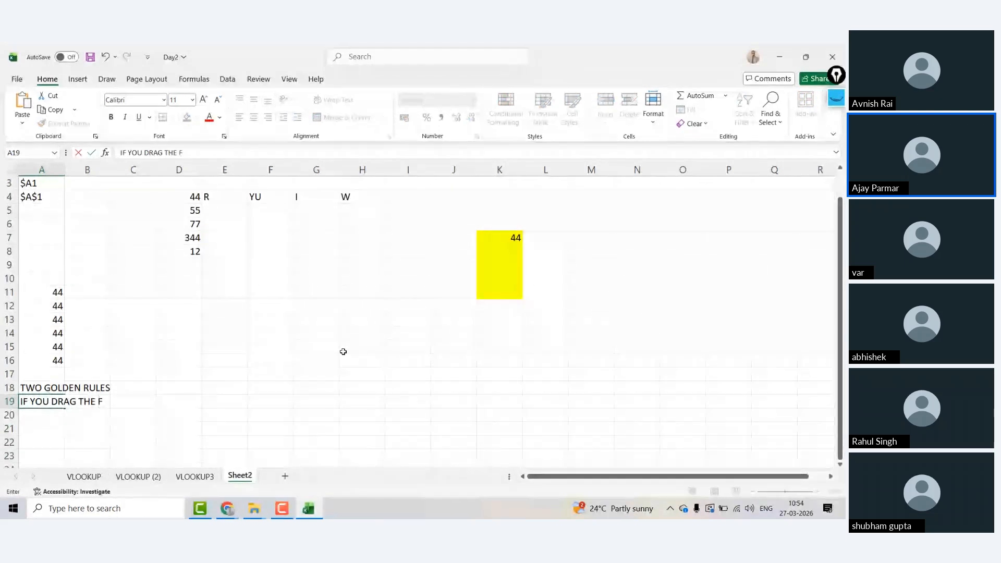
pyautogui.write('ORUML')
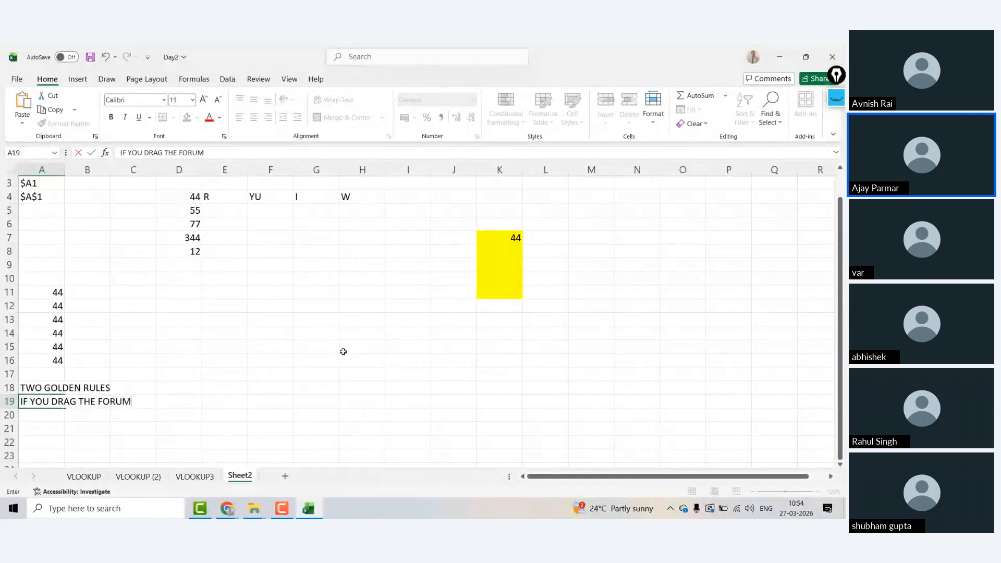
pyautogui.press('BackSpace')
pyautogui.press('BackSpace')
pyautogui.press('BackSpace')
pyautogui.write('MULA IN THE DOWNWARD DIRECT')
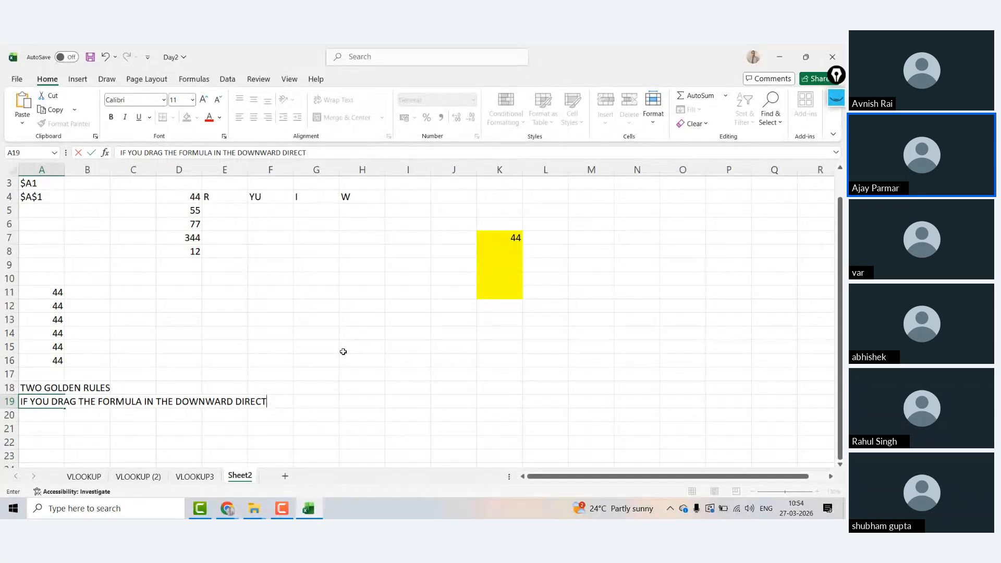
pyautogui.write('IION, EXCEL WILL I')
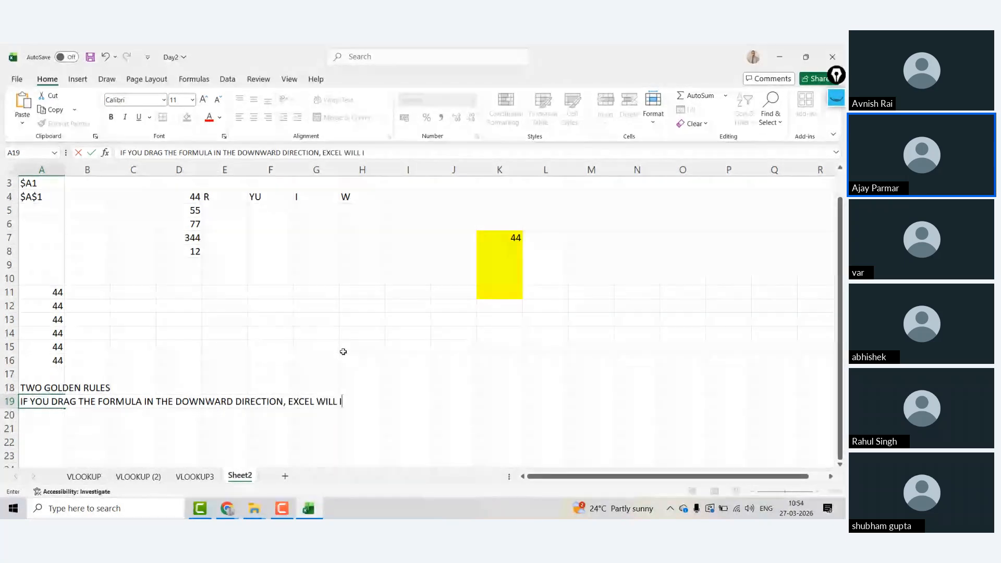
pyautogui.write('NCRMENT THE ROW ')
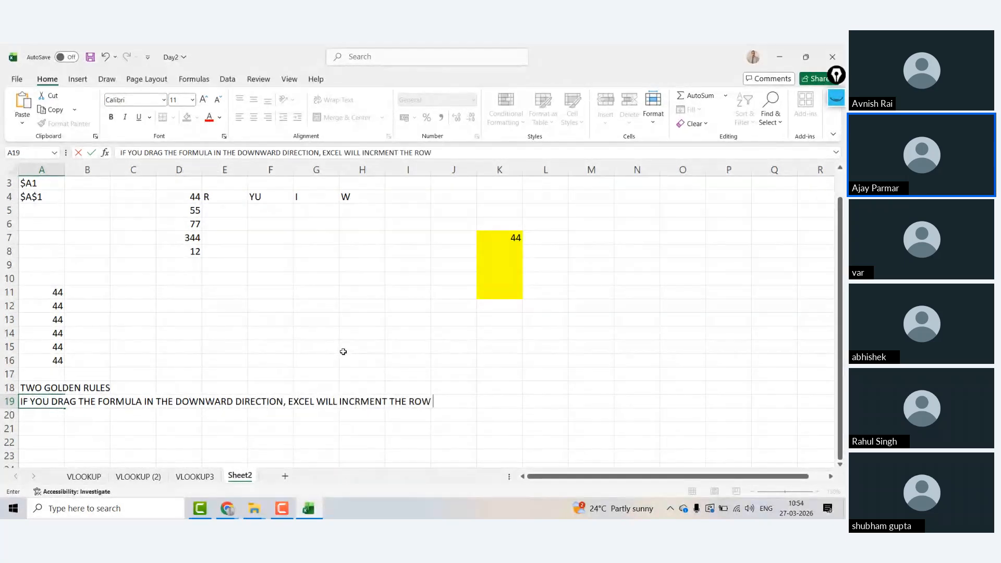
pyautogui.write('NO BY 1 BUT COLUMNS')
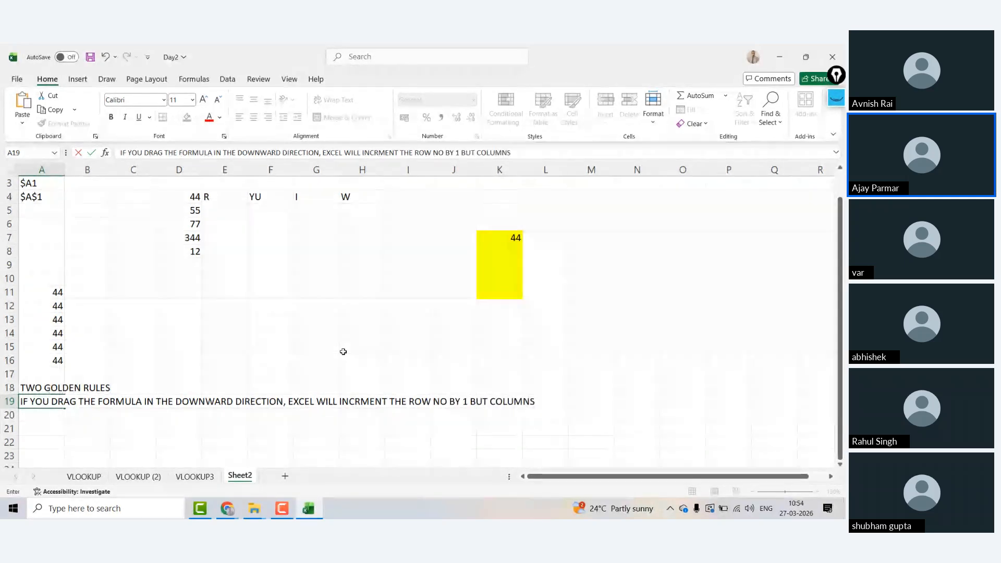
pyautogui.press('BackSpace')
pyautogui.write(' WILL NOT CAHNG')
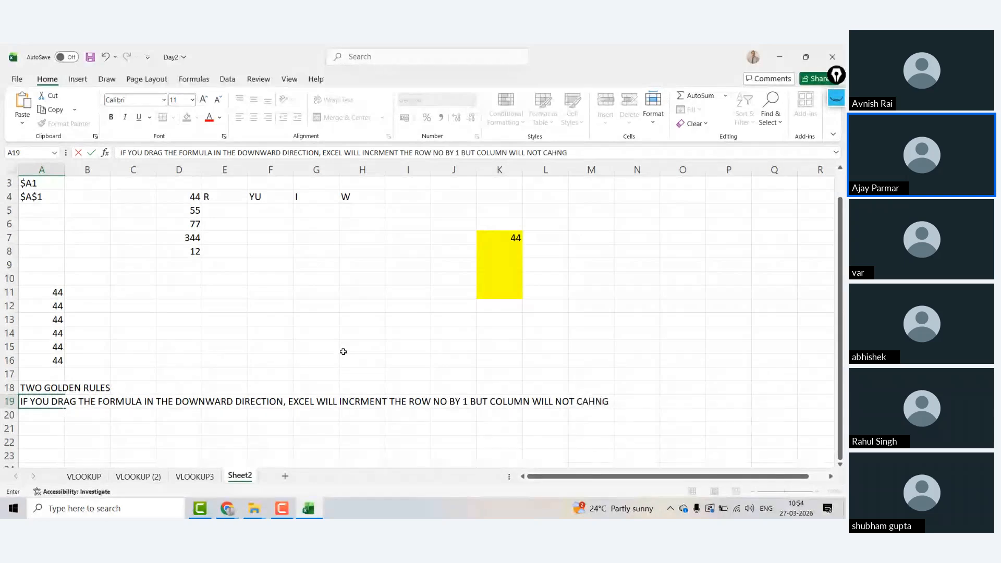
pyautogui.press('BackSpace')
pyautogui.press('BackSpace')
pyautogui.press('BackSpace')
pyautogui.write('HANGE')
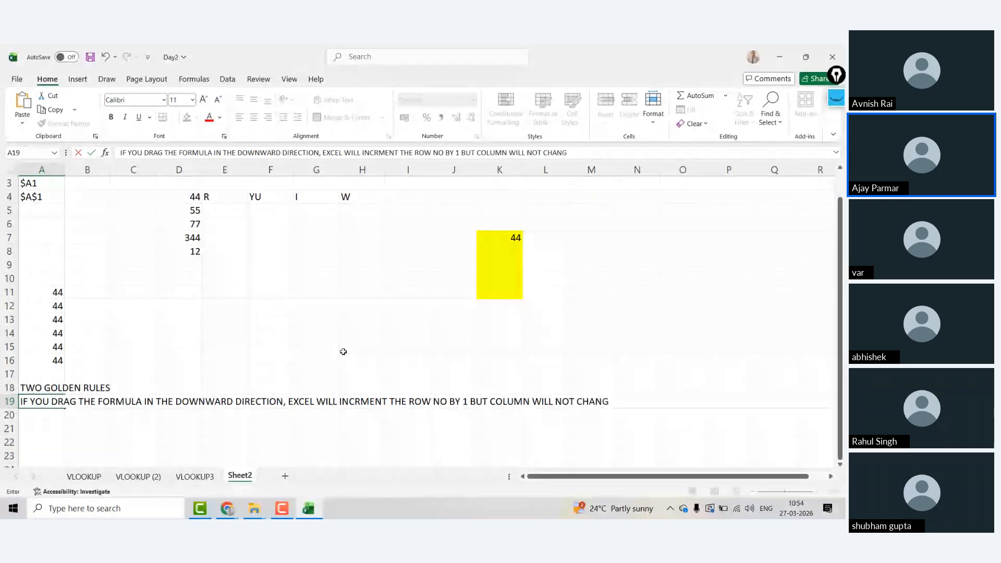
pyautogui.press('Return')
# Enter the second rule in A20: IF YOU DRAG THE FORMULA FROM LEFT TO RIGHT , EXCEL WILL INCREMENT THE COLUMN BUT ROW WILL NOT CHANGE.
pyautogui.write('IF YOU DRA')
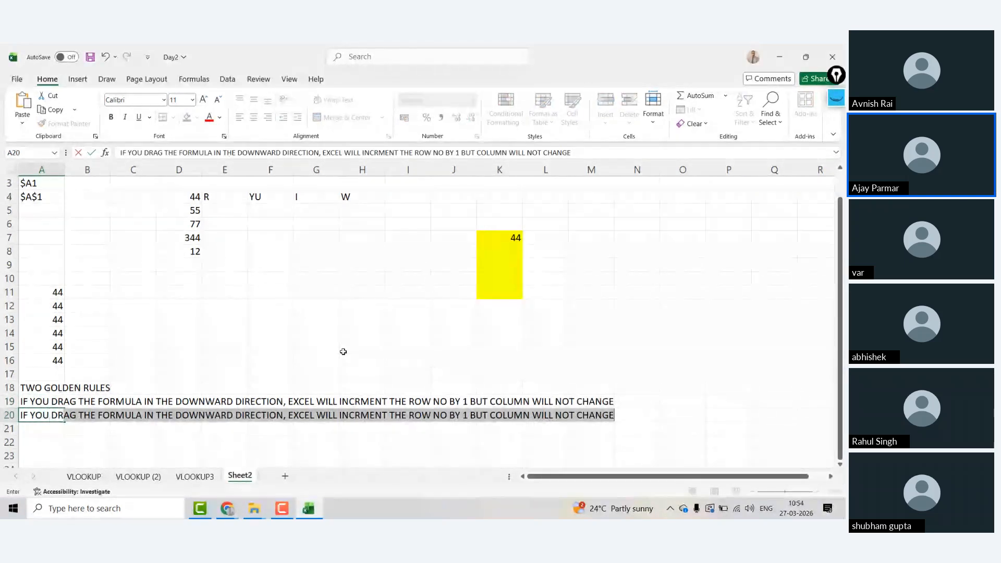
pyautogui.write('G THE FO')
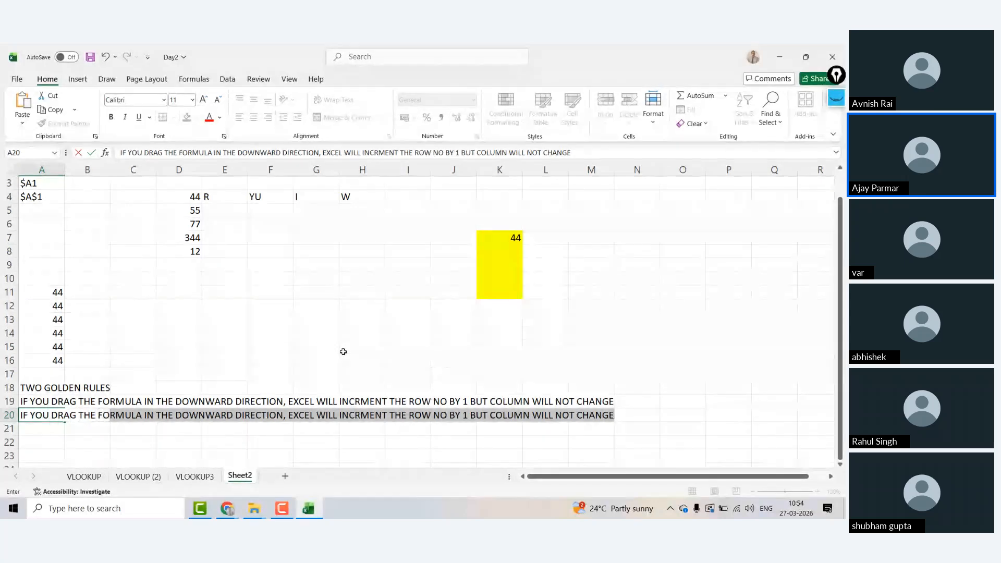
pyautogui.write('RMULA FROM LEF')
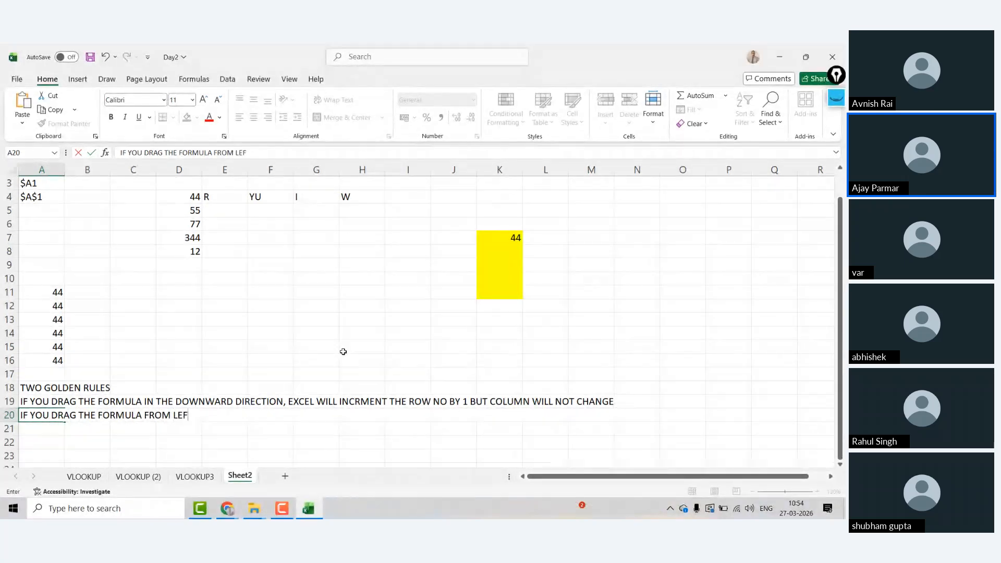
pyautogui.write('T TO RIGHT ')
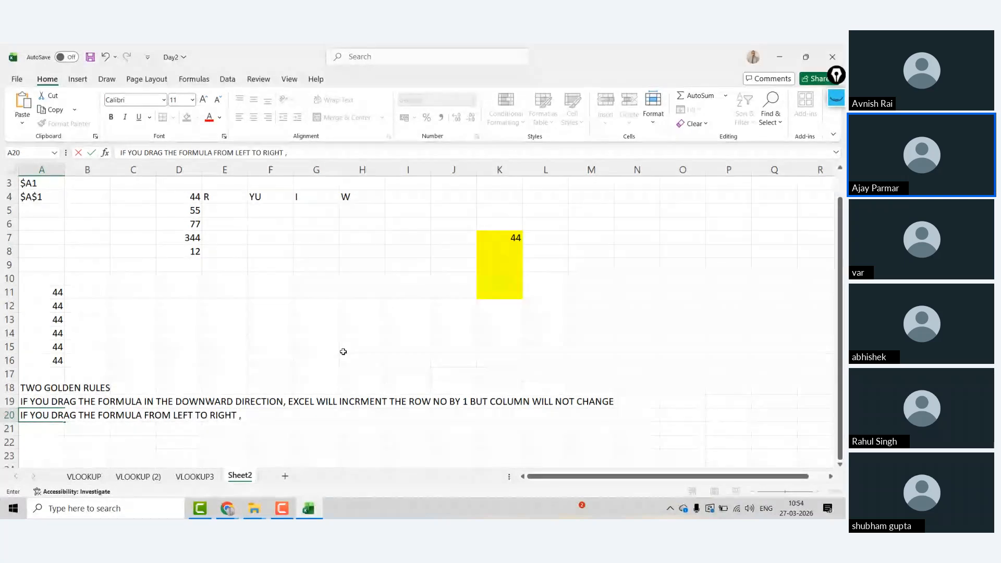
pyautogui.write(', EXCEL WILL ICNR')
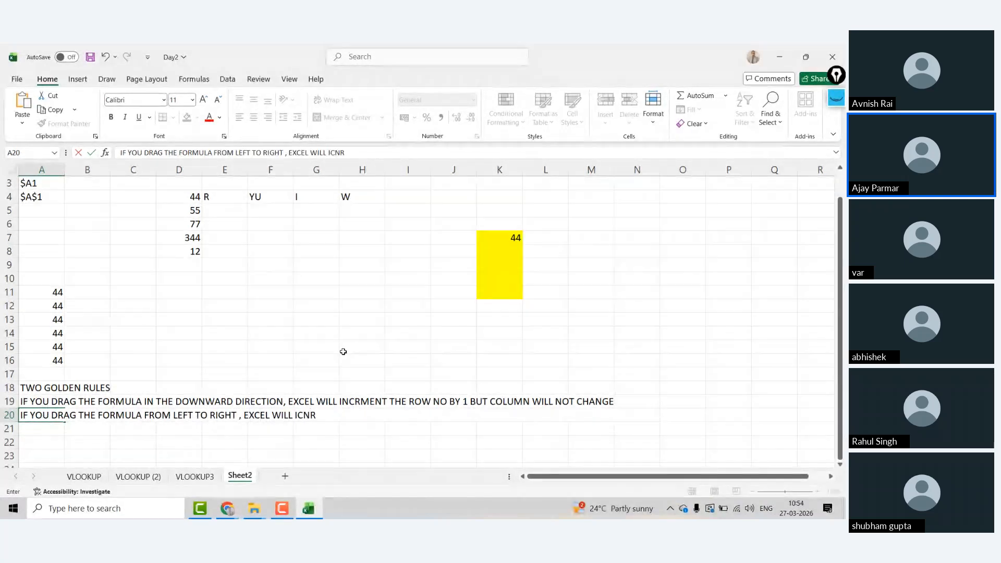
pyautogui.press('BackSpace')
pyautogui.press('BackSpace')
pyautogui.press('BackSpace')
pyautogui.write('NCREMENT THE COLUMN ')
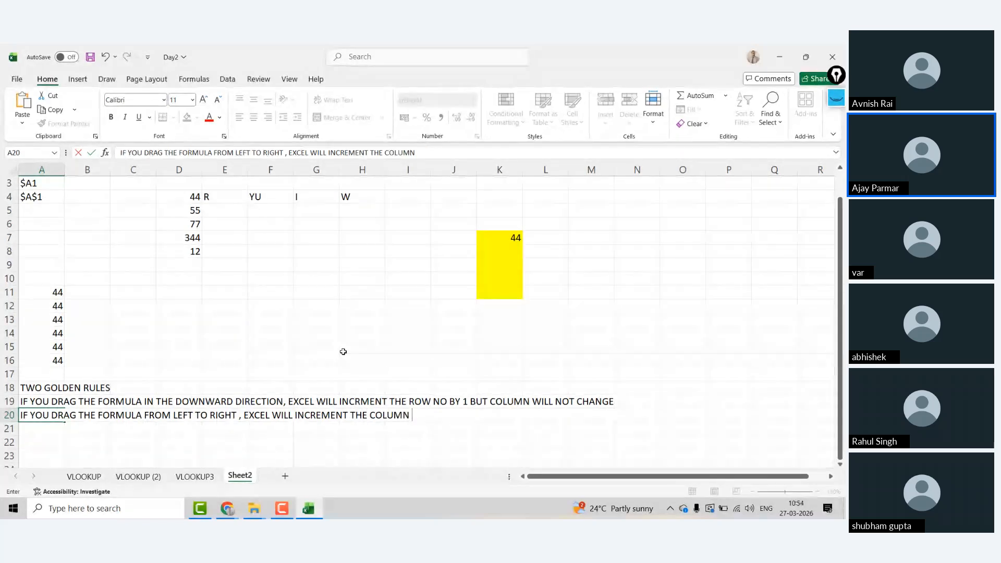
pyautogui.write('BUT ROW WIL')
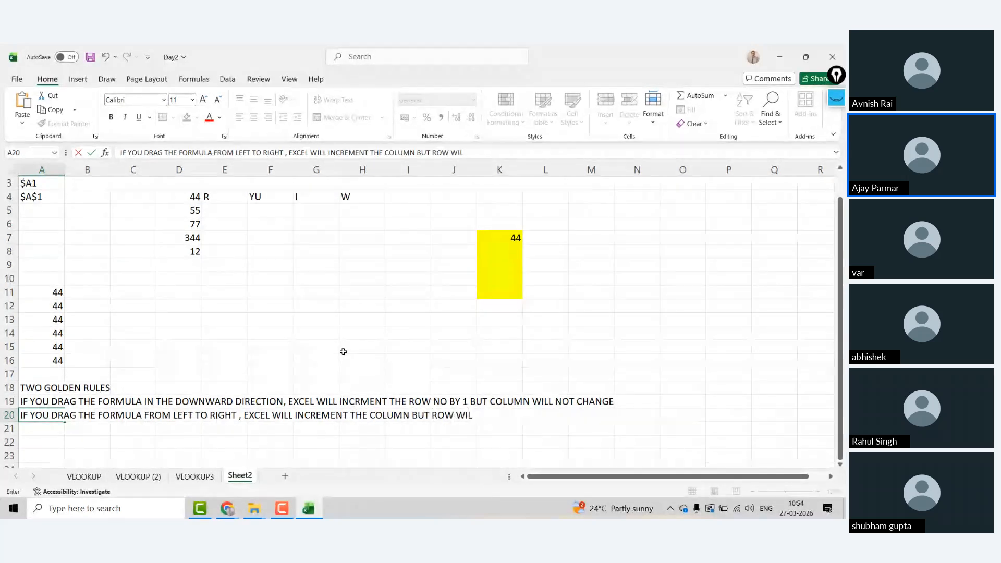
pyautogui.write('L NOT CHANGE')
pyautogui.press('Return')
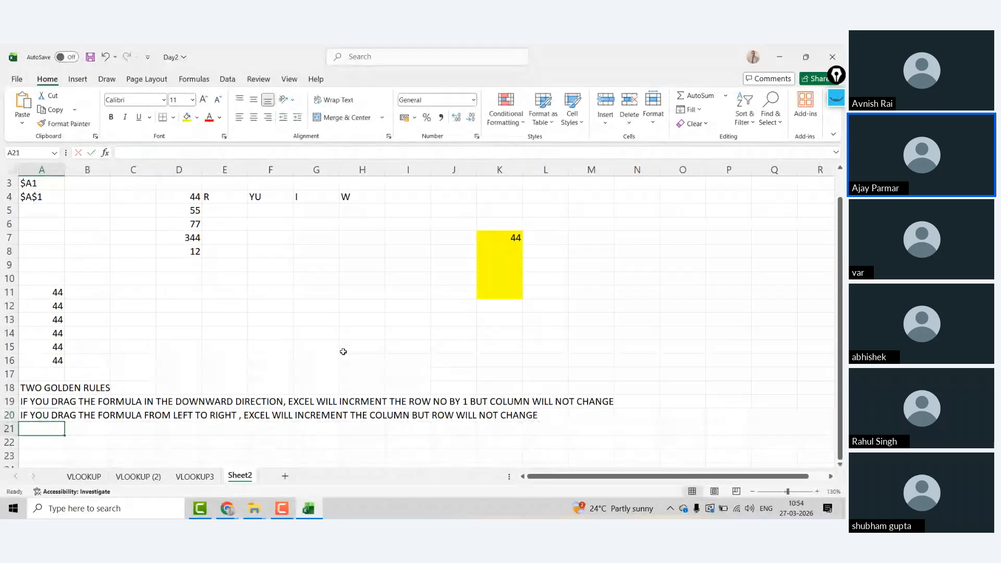
# Demonstrate the fill directions from K7, downward over blank cells in column N and upward over blank cells in column P.
pyautogui.click(519, 241)
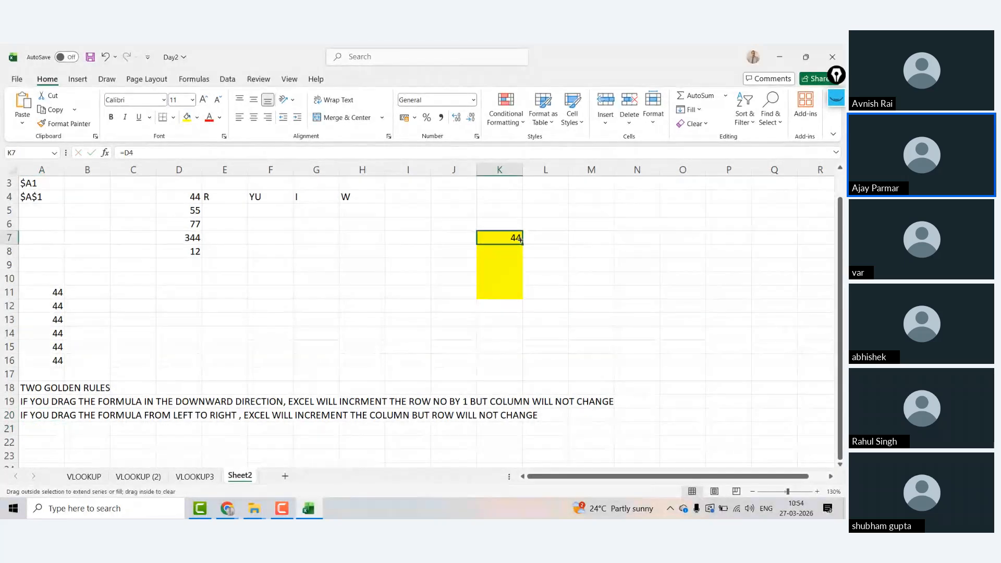
pyautogui.moveTo(523, 244)
pyautogui.mouseDown()
pyautogui.moveTo(523, 318)
pyautogui.moveTo(522, 245)
pyautogui.moveTo(668, 243)
pyautogui.moveTo(524, 244)
pyautogui.moveTo(513, 186)
pyautogui.moveTo(516, 231)
pyautogui.mouseUp()
pyautogui.click(574, 224)
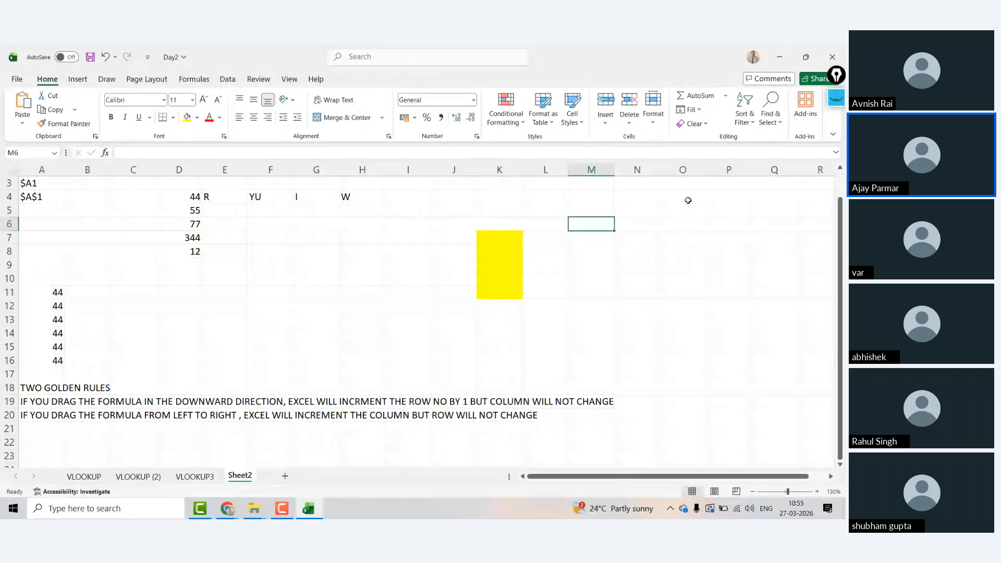
pyautogui.click(651, 191)
pyautogui.moveTo(659, 203); pyautogui.dragTo(655, 290)
pyautogui.click(710, 283)
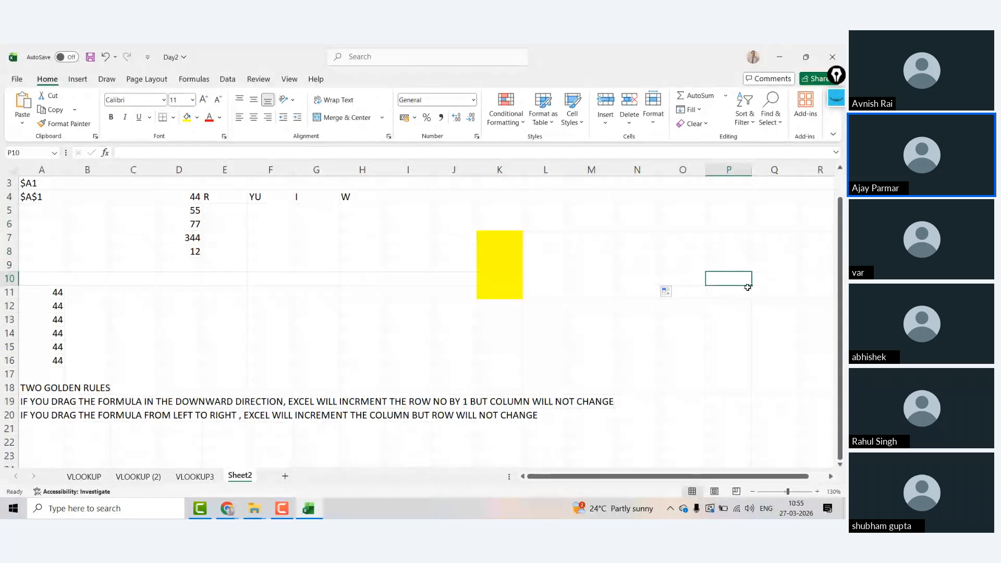
pyautogui.moveTo(753, 286); pyautogui.dragTo(751, 194)
# Enter the formula =D4 in the yellow cell K7 and keep that cell selected.
pyautogui.click(490, 238)
pyautogui.moveTo(490, 238); pyautogui.dragTo(511, 237)
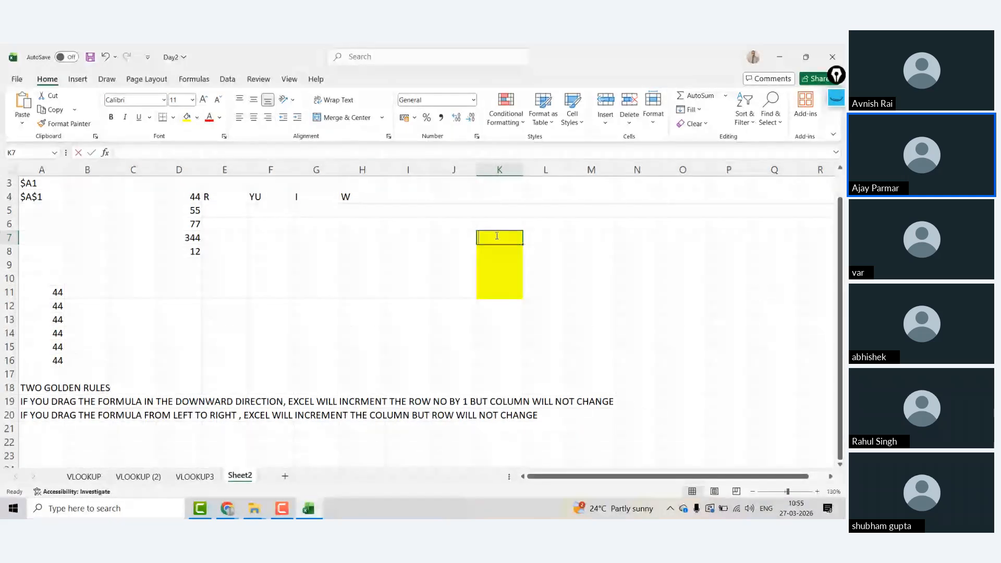
pyautogui.write('=')
pyautogui.click(186, 201)
pyautogui.hotkey('ctrl', 'Return')
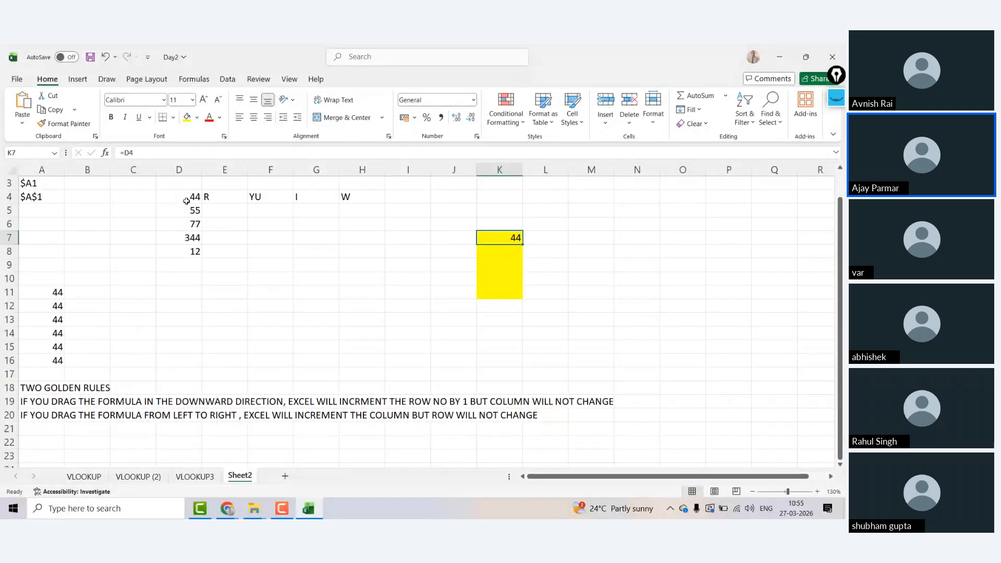
# Write the reference D4 as plain text in K4, three rows above the yellow formula cell.
pyautogui.press('Up')
pyautogui.press('Up')
pyautogui.press('Up')
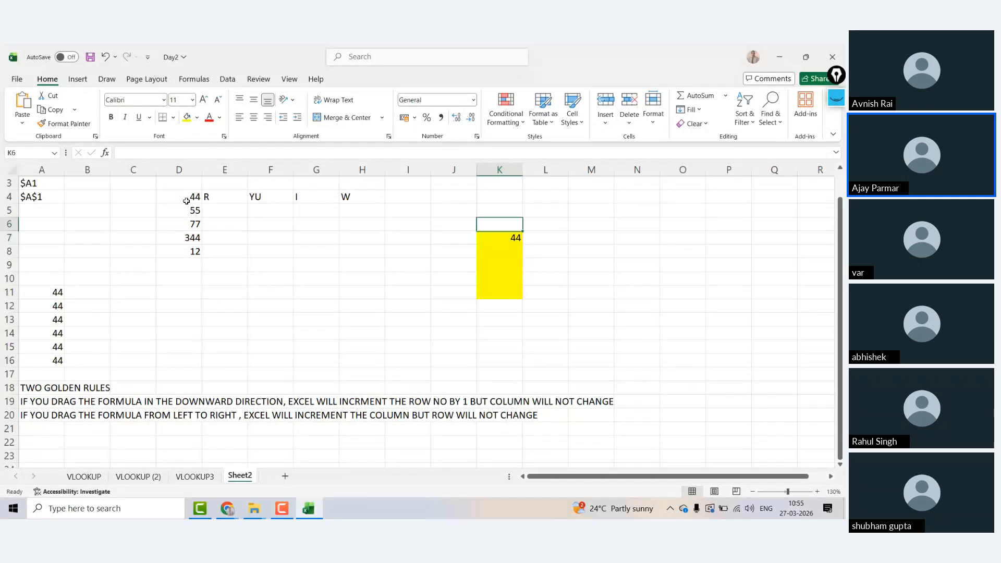
pyautogui.write('D4')
pyautogui.press('Return')
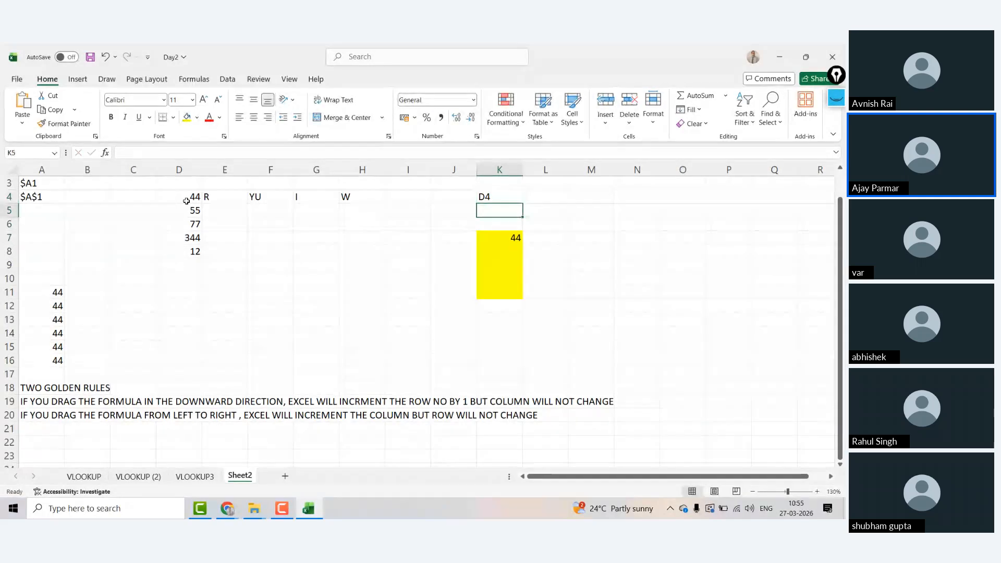
# Enter the explanation D IS A COLUMN | ROW IS 4 in L4, beside the D4 label.
pyautogui.press('Up')
pyautogui.press('Right')
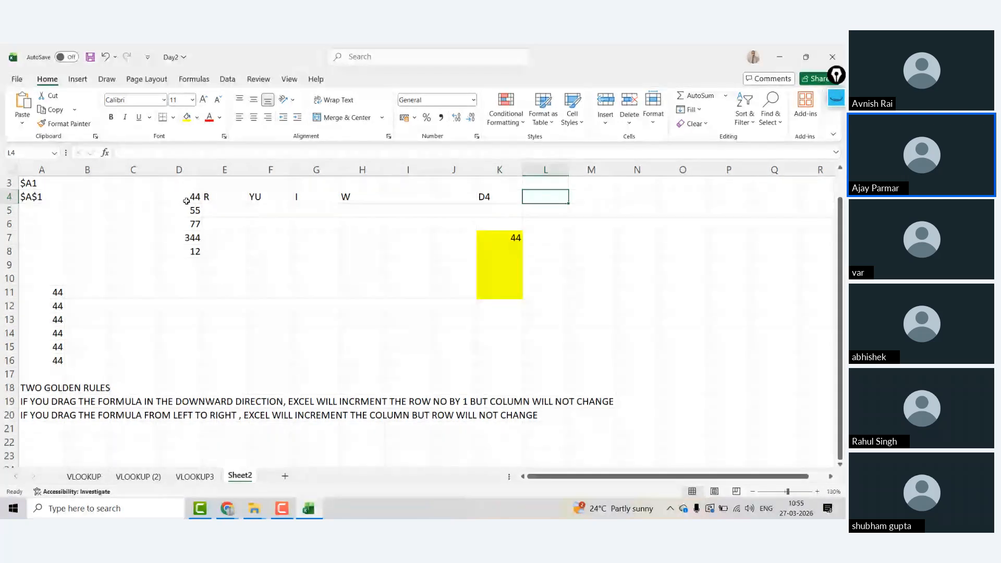
pyautogui.write('D IS A COLUM')
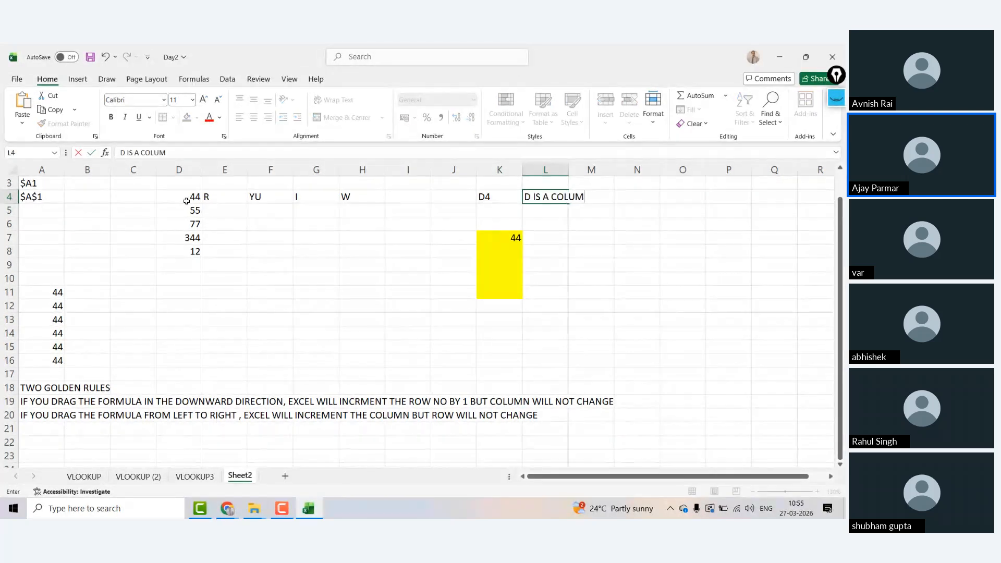
pyautogui.write('N |')
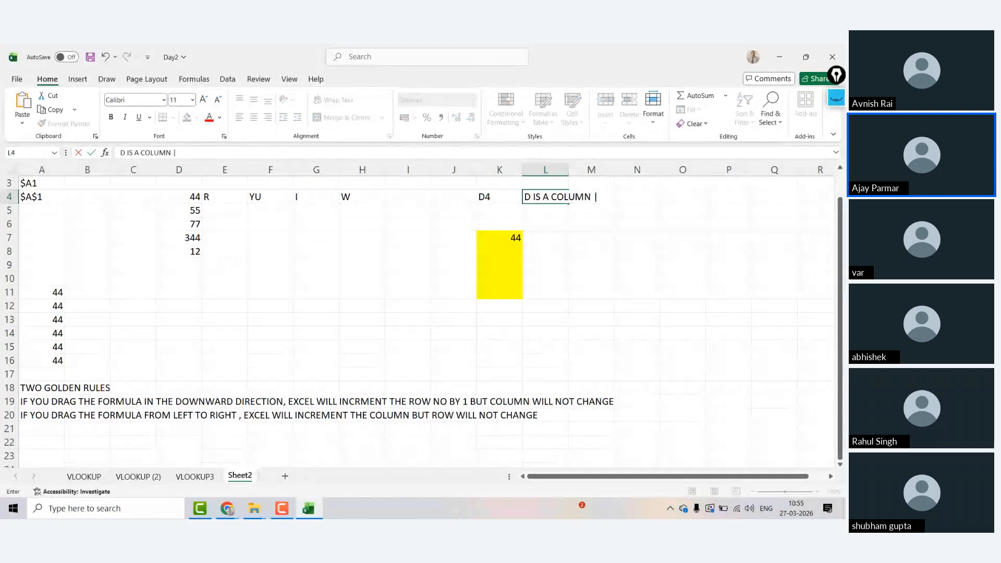
pyautogui.write(' ROW IS 4')
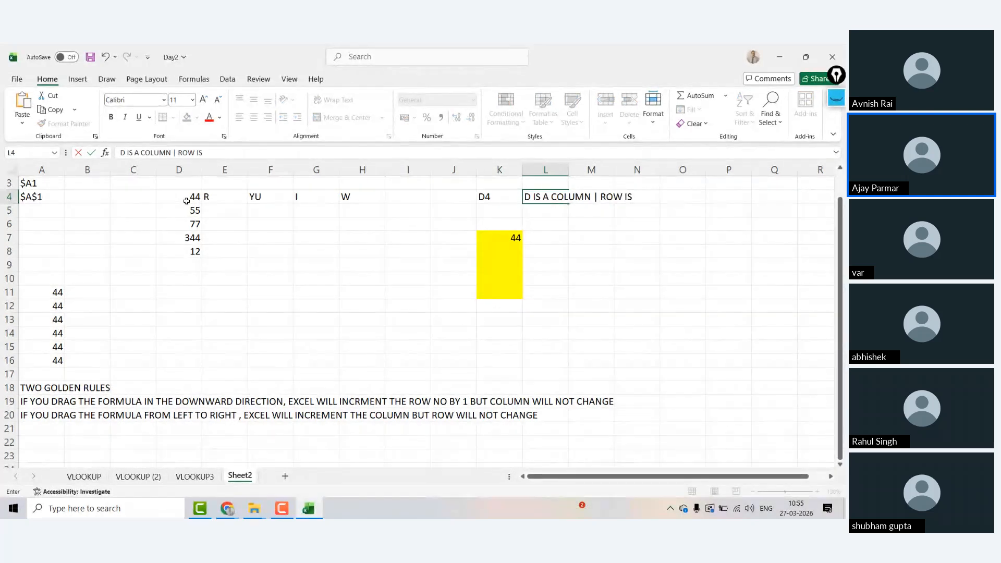
pyautogui.press('Return')
# Review the formula in K7 against the first golden rule in A19.
pyautogui.press('Down')
pyautogui.press('Down')
pyautogui.press('Left')
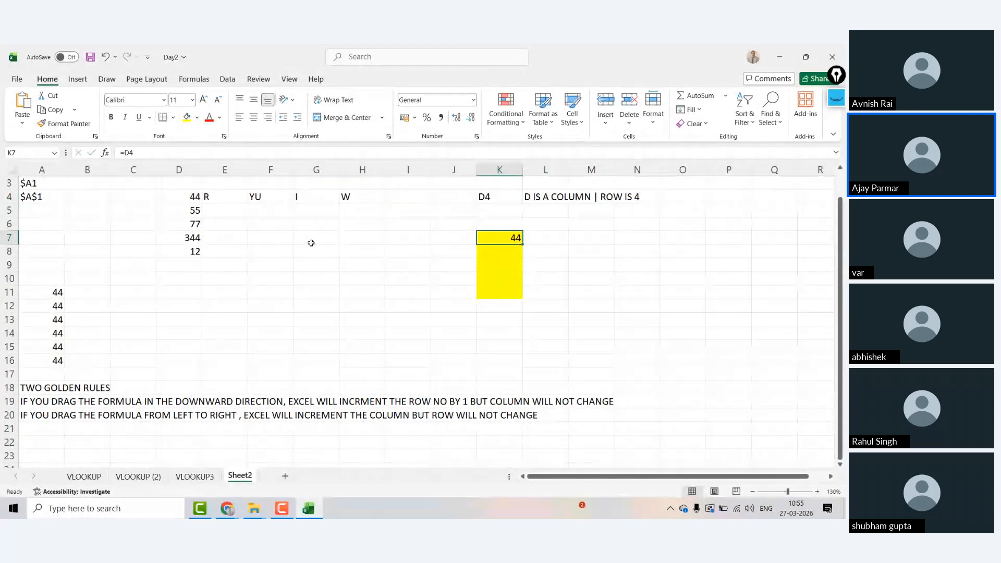
pyautogui.click(32, 400)
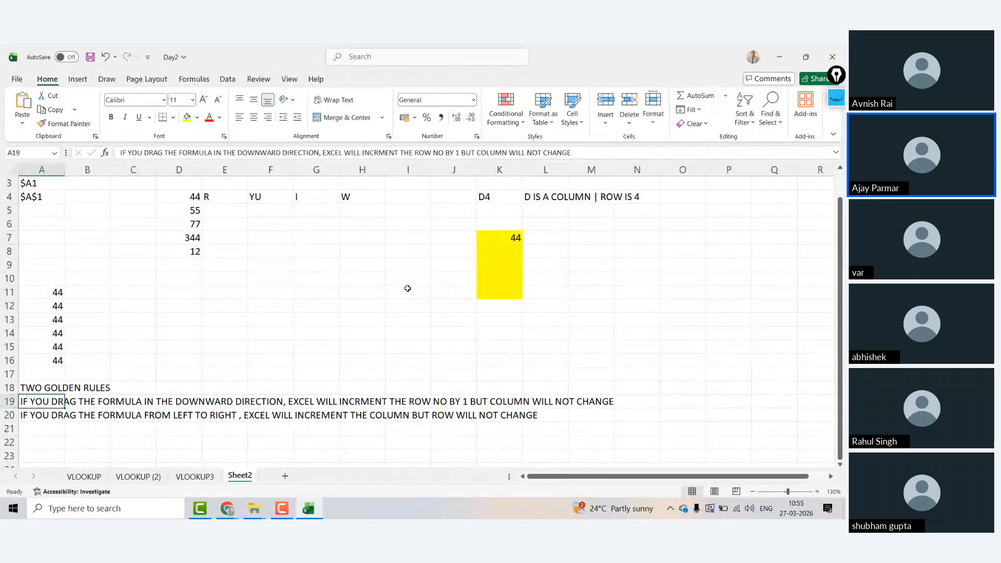
pyautogui.click(499, 240)
pyautogui.moveTo(523, 244); pyautogui.dragTo(522, 243)
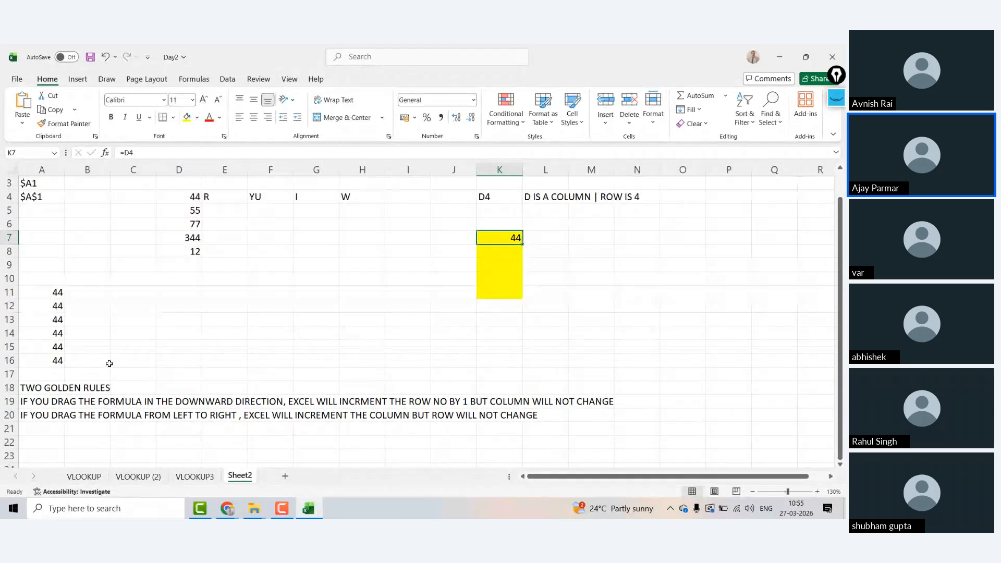
# Correct the misspelled word INCRMENT to INCREMENT in the first golden rule in A19.
pyautogui.click(35, 400)
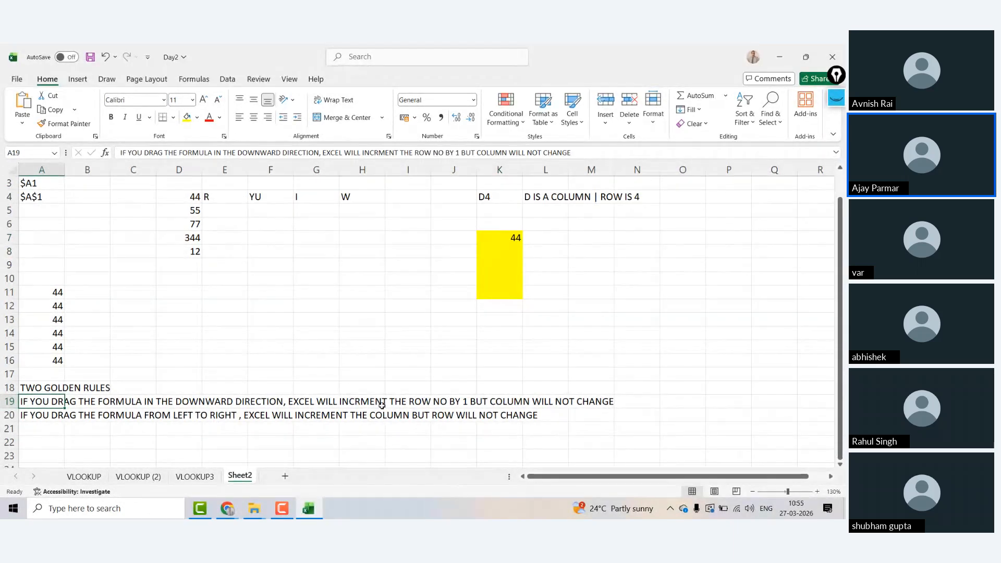
pyautogui.click(380, 153)
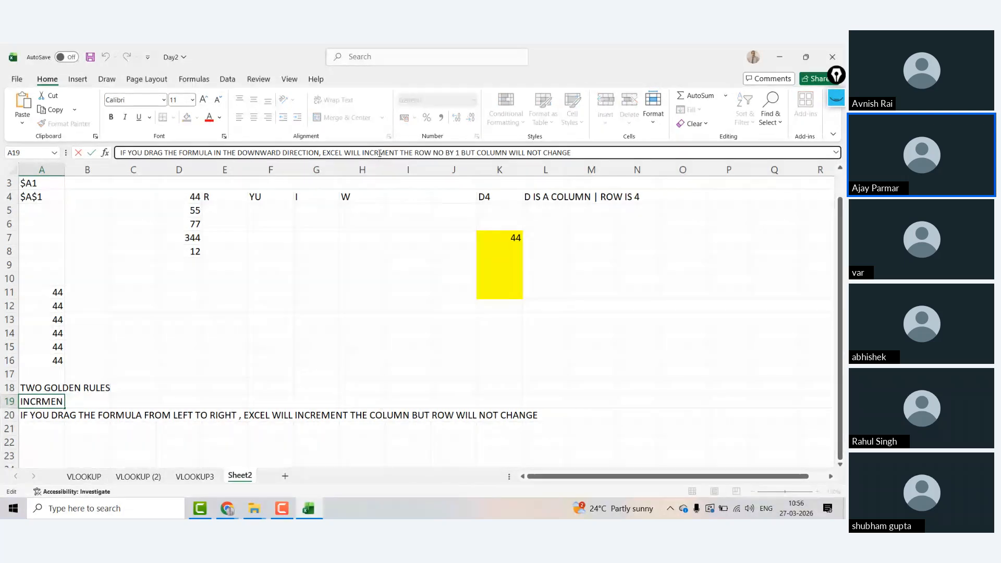
pyautogui.write('E')
pyautogui.hotkey('ctrl', 'Return')
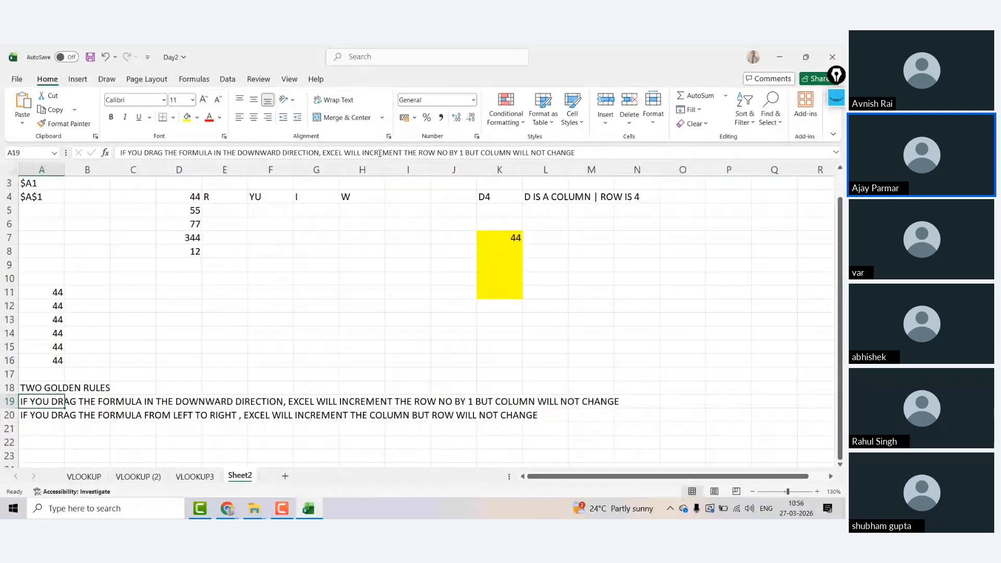
# Enter the reference label D4 as plain text in J7, beside the yellow formula cell K7.
pyautogui.click(472, 238)
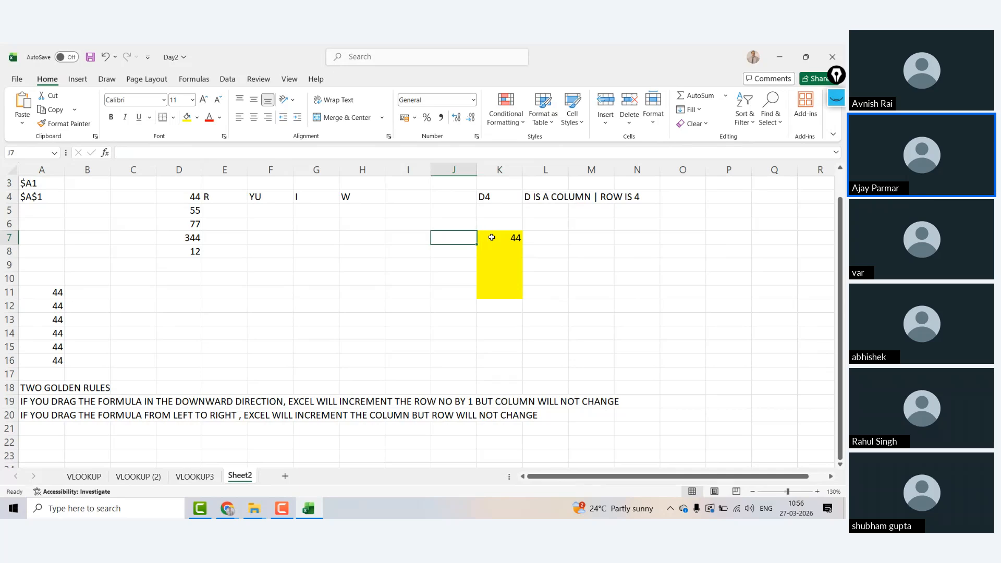
pyautogui.write('D4')
pyautogui.press('Return')
pyautogui.click(492, 238)
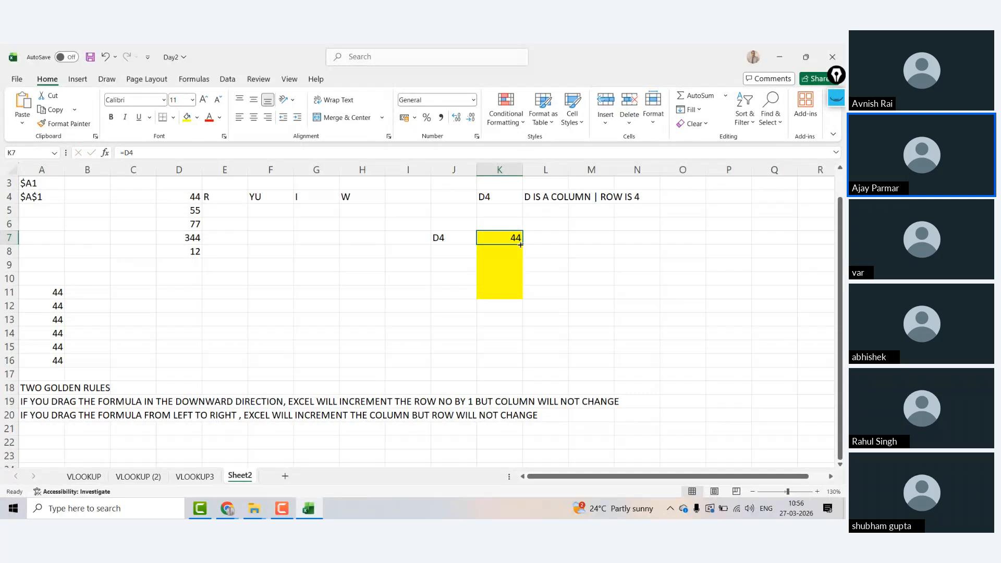
pyautogui.moveTo(521, 244); pyautogui.dragTo(521, 249)
# Enter the reference label D5 in J8, directly below the D4 label.
pyautogui.click(443, 254)
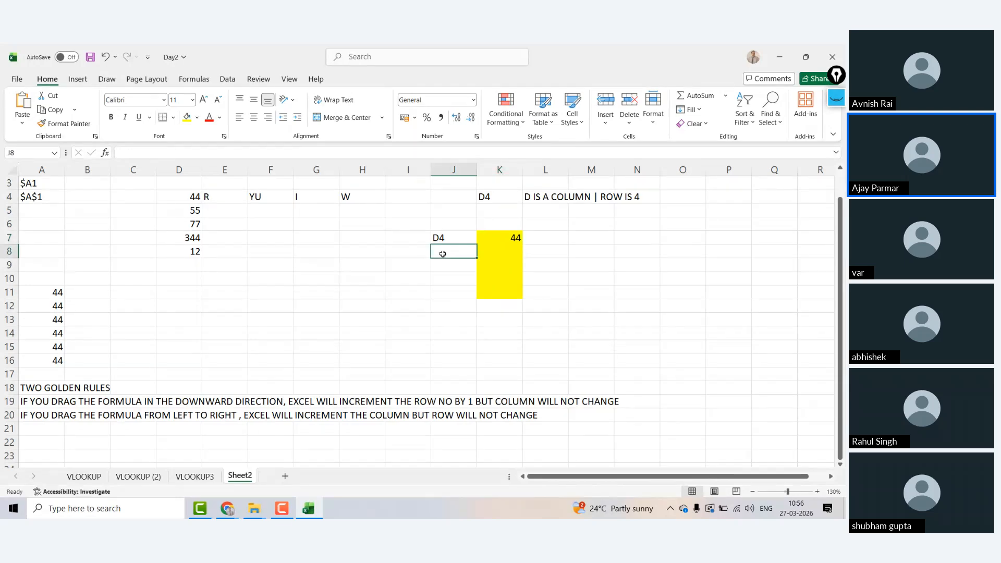
pyautogui.write('D5')
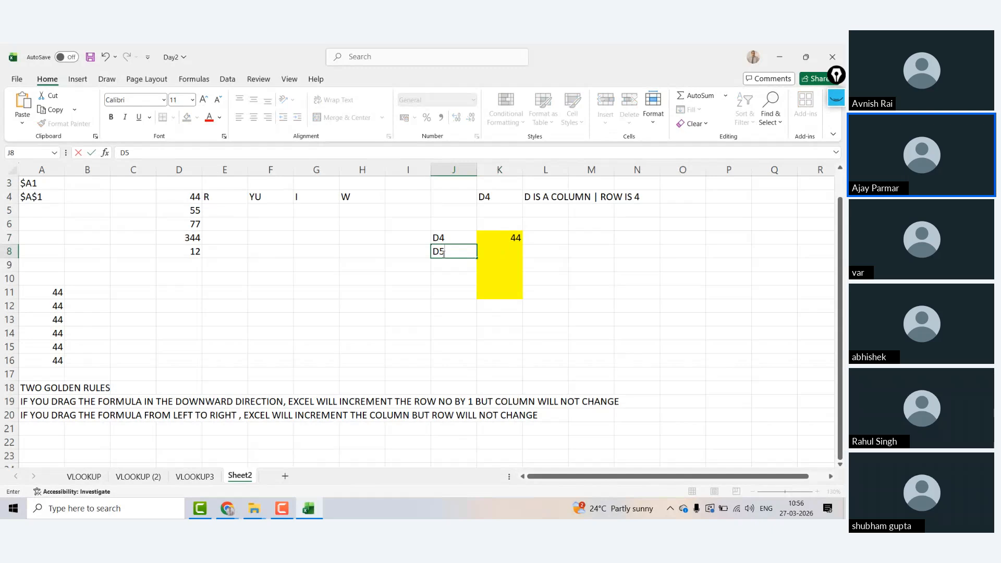
pyautogui.press('Return')
pyautogui.press('Up')
pyautogui.press('Up')
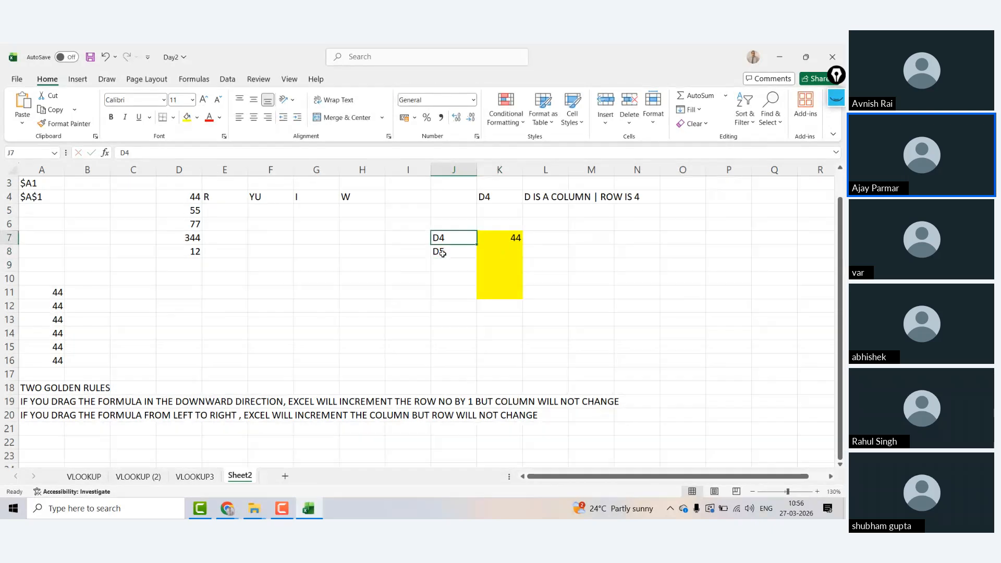
# Continue the reference labels downward with D6, D7 and D8 in cells J9 to J11.
pyautogui.press('Down')
pyautogui.press('Down')
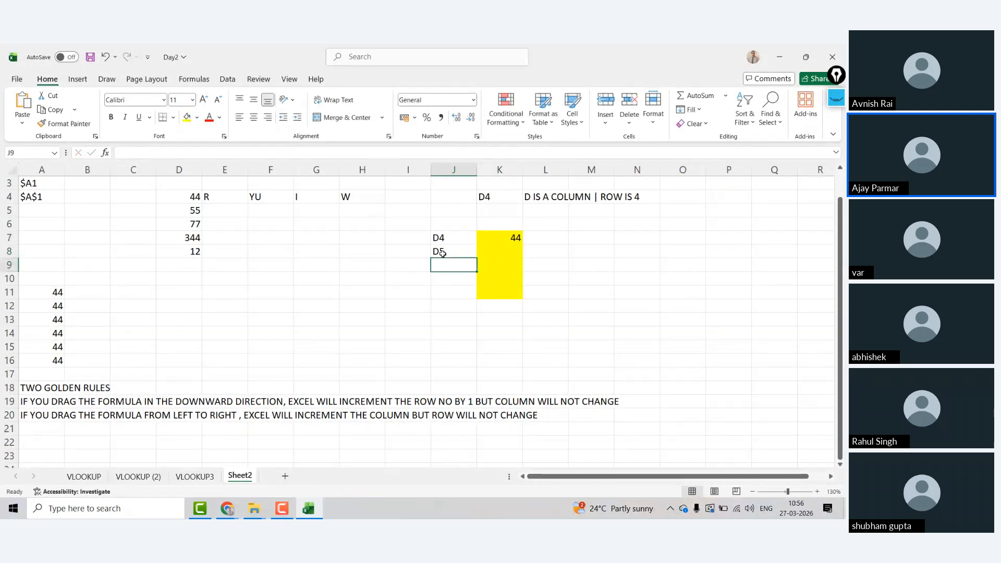
pyautogui.write('D6')
pyautogui.press('Return')
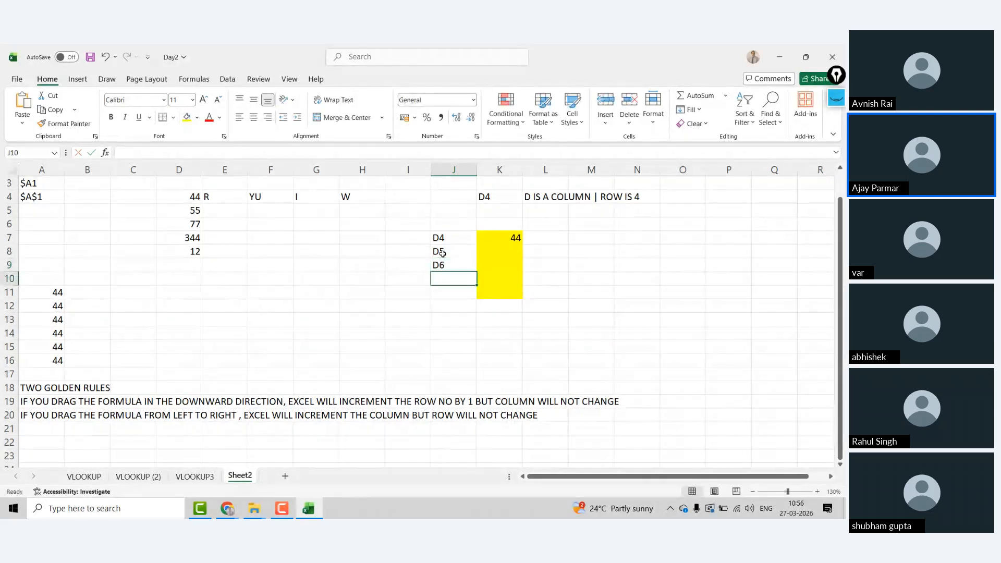
pyautogui.write('D7')
pyautogui.press('Return')
pyautogui.write('D8')
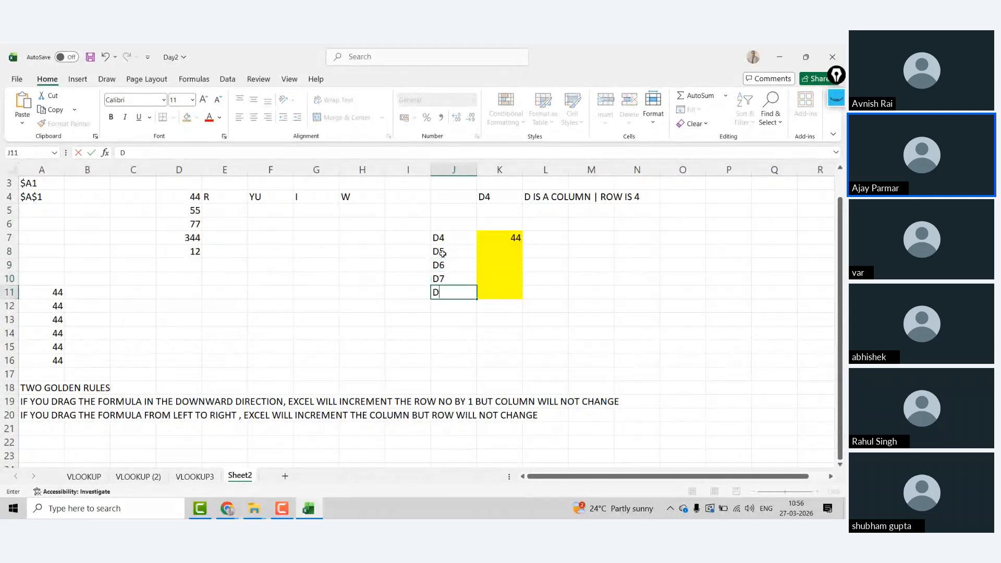
pyautogui.press('Return')
# Compare source cells D5 and D6 with the empty yellow cells K8 and K9 that correspond to them.
pyautogui.press('Up')
pyautogui.press('Up')
pyautogui.press('Up')
pyautogui.press('Up')
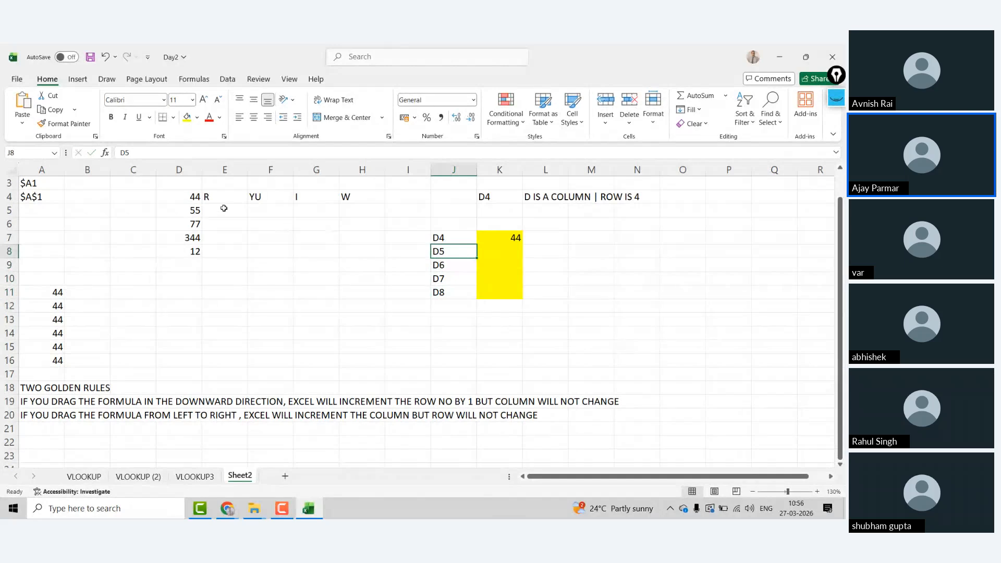
pyautogui.click(182, 213)
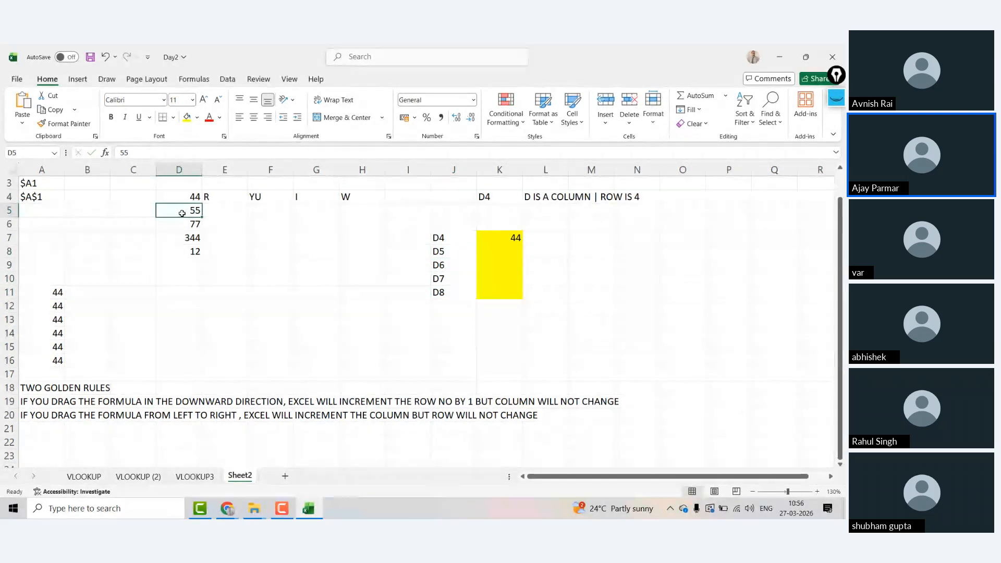
pyautogui.keyDown('ctrl'); pyautogui.click(505, 251); pyautogui.keyUp('ctrl')
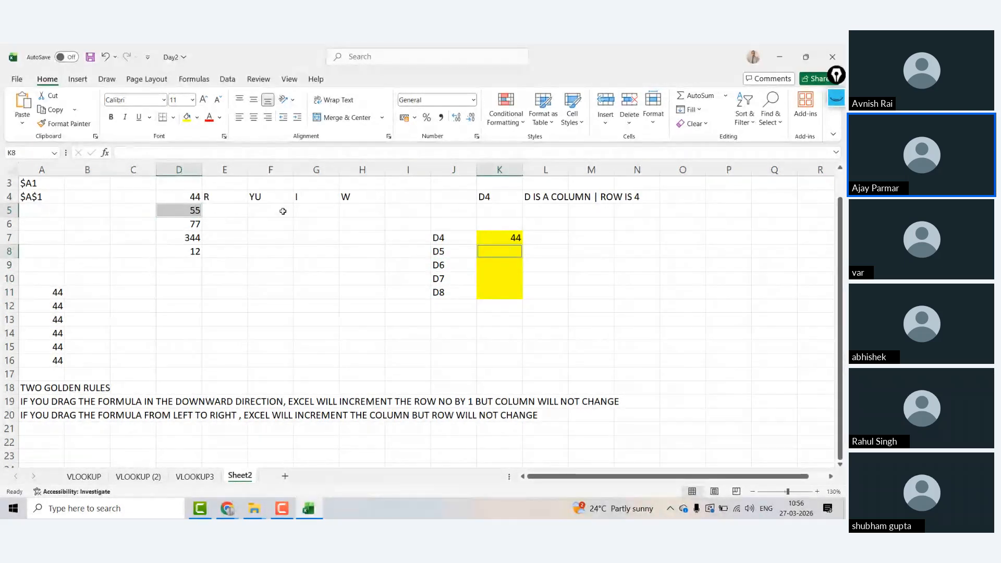
pyautogui.click(187, 223)
pyautogui.click(502, 270)
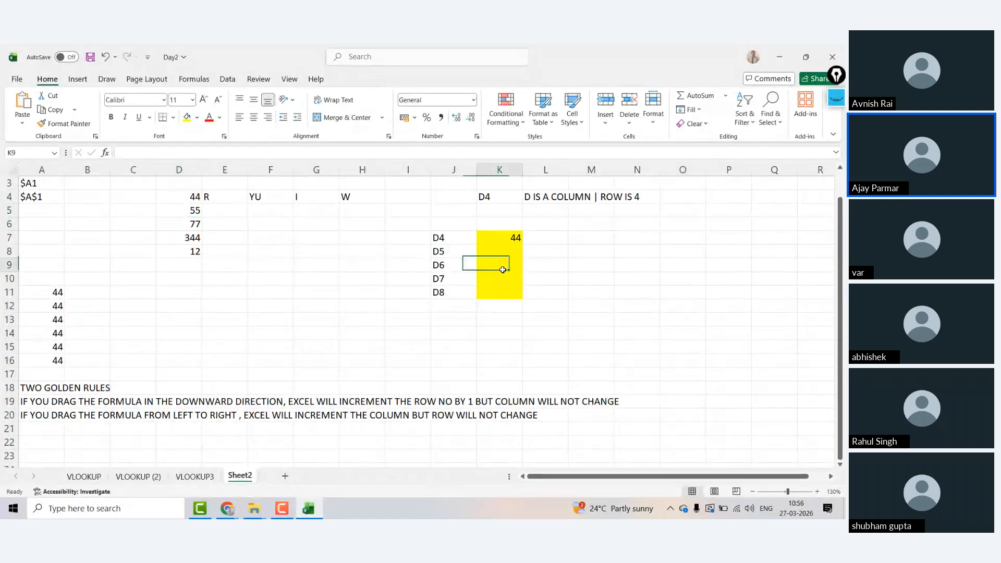
# Copy the formula in K7 down one row into K8 and check the copied reference.
pyautogui.press('Up')
pyautogui.press('Up')
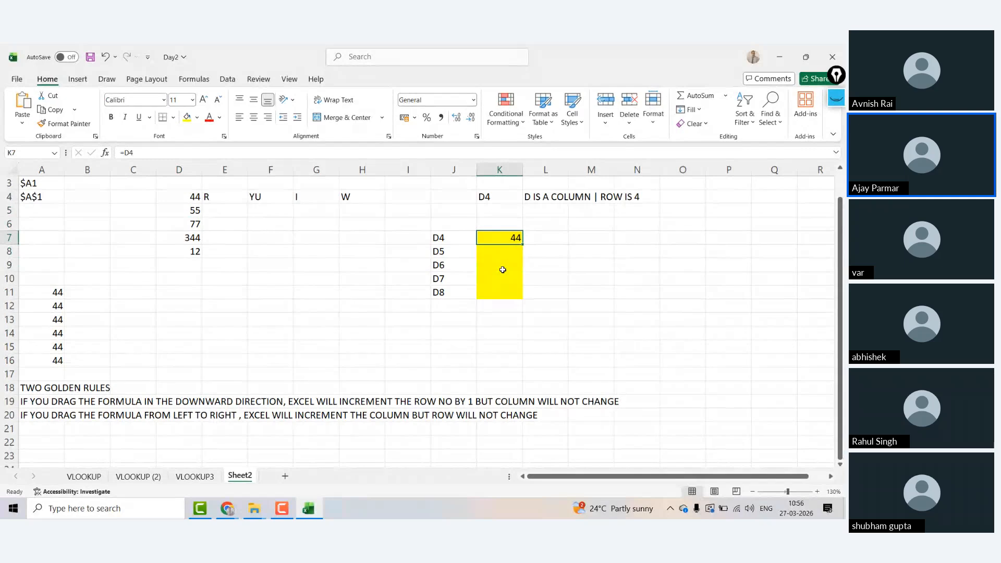
pyautogui.moveTo(524, 245); pyautogui.dragTo(519, 256)
pyautogui.click(509, 252)
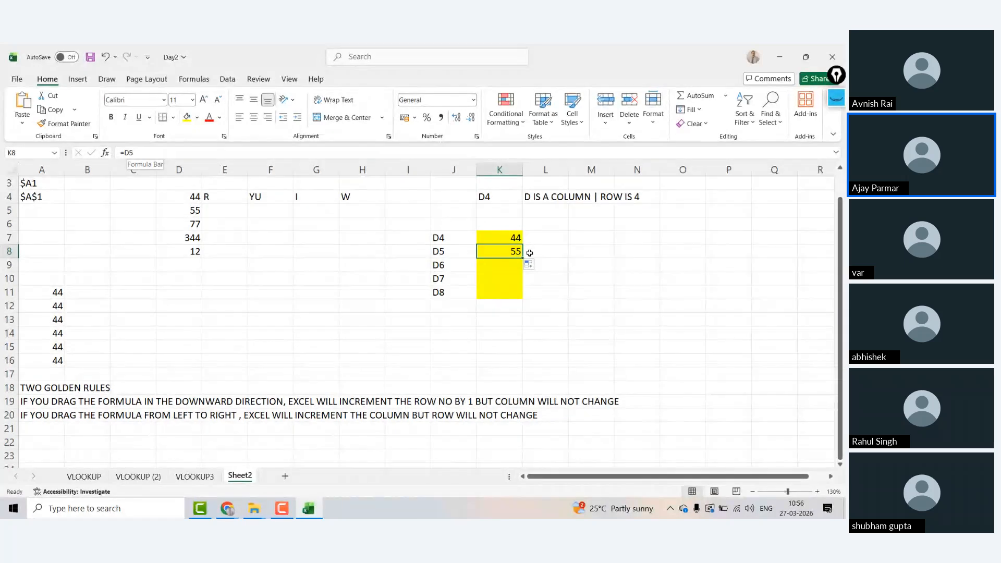
# Extend the copied formula from K8 down through K11 to fill the yellow range.
pyautogui.moveTo(523, 257); pyautogui.dragTo(522, 270)
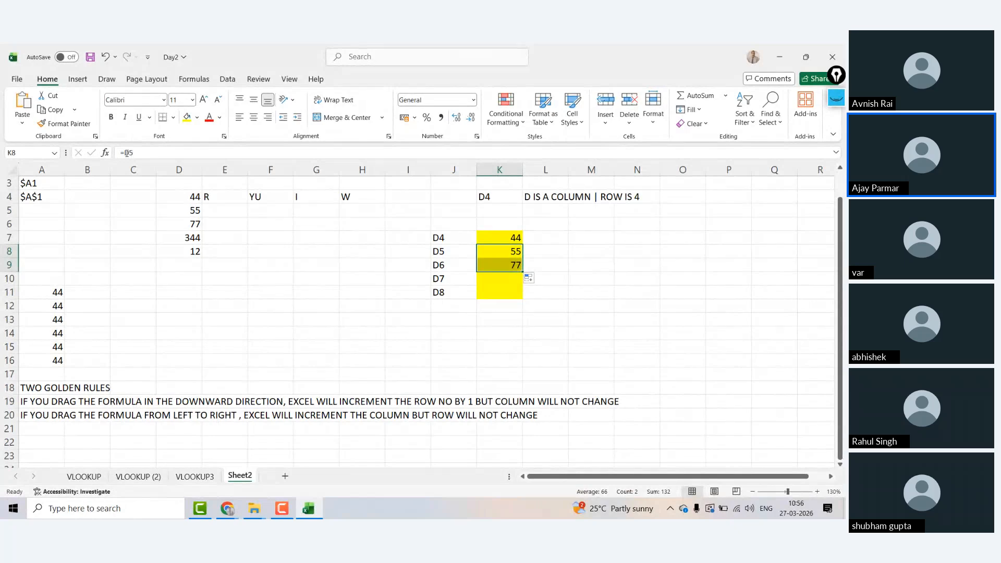
pyautogui.press('Down')
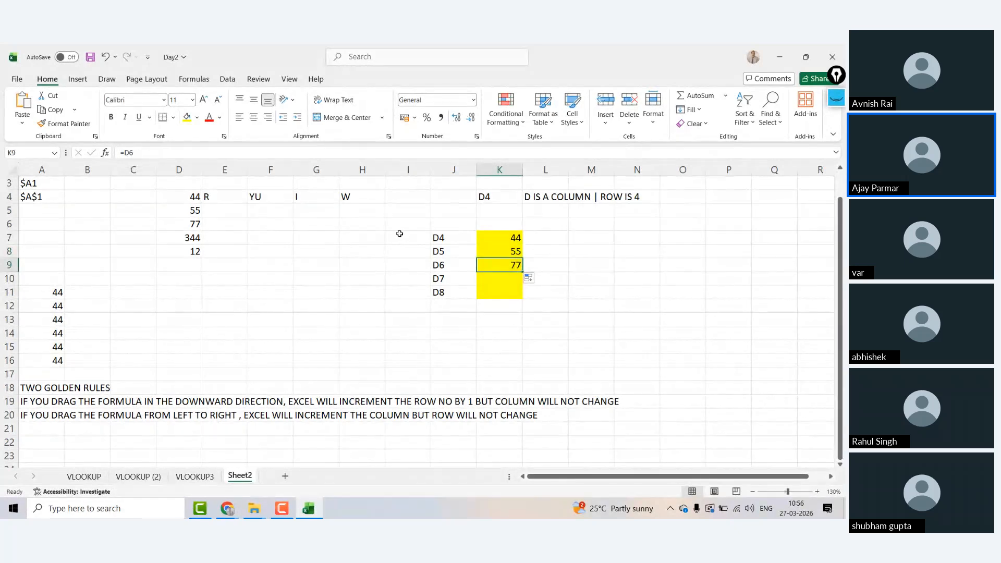
pyautogui.moveTo(517, 266); pyautogui.dragTo(519, 295)
pyautogui.click(500, 293)
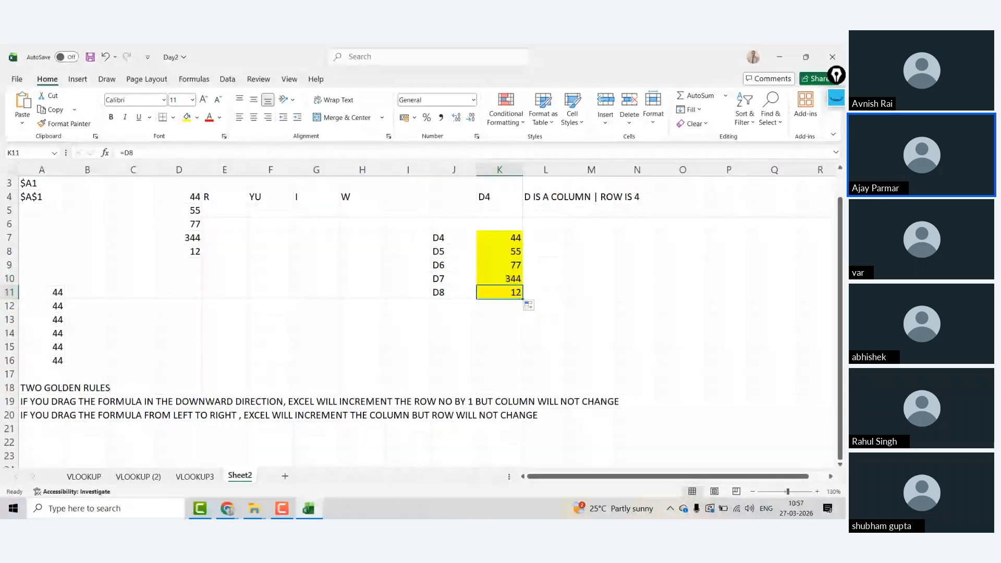
# Enter the reference label D4 as plain text in K6, directly above the formula in K7.
pyautogui.click(503, 238)
pyautogui.moveTo(523, 244)
pyautogui.mouseDown()
pyautogui.moveTo(665, 248)
pyautogui.moveTo(508, 234)
pyautogui.mouseUp()
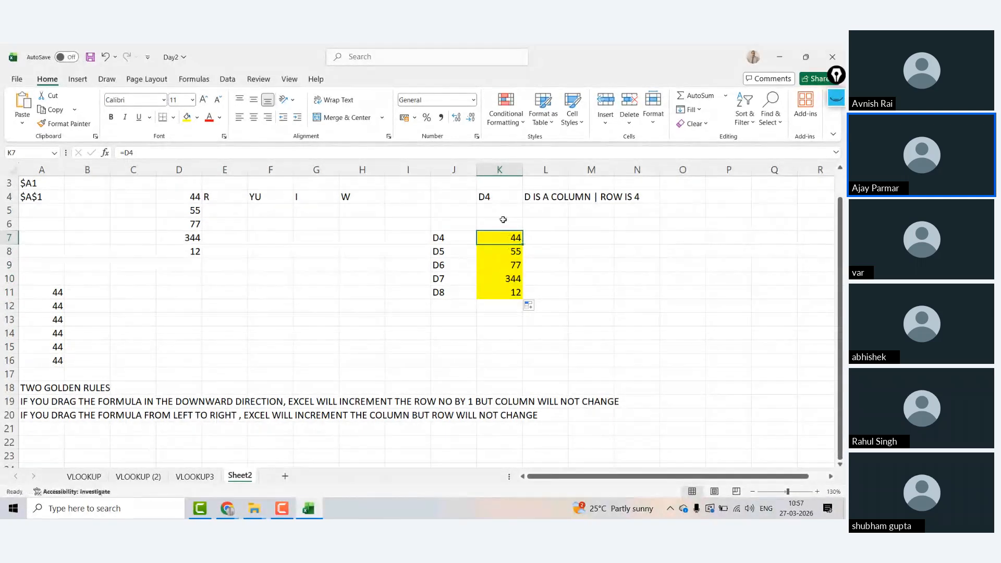
pyautogui.click(504, 223)
pyautogui.write('D')
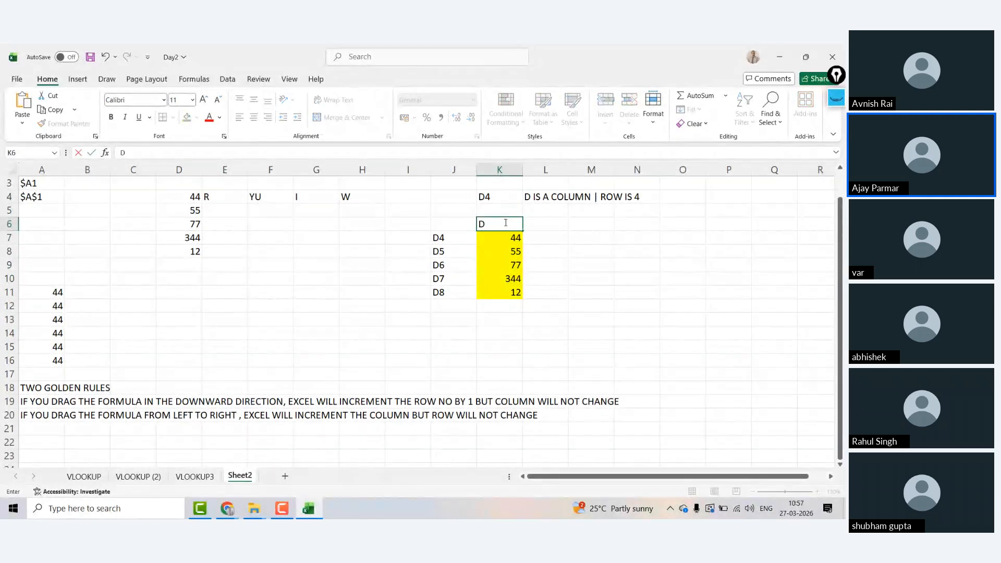
pyautogui.write('4')
pyautogui.press('Tab')
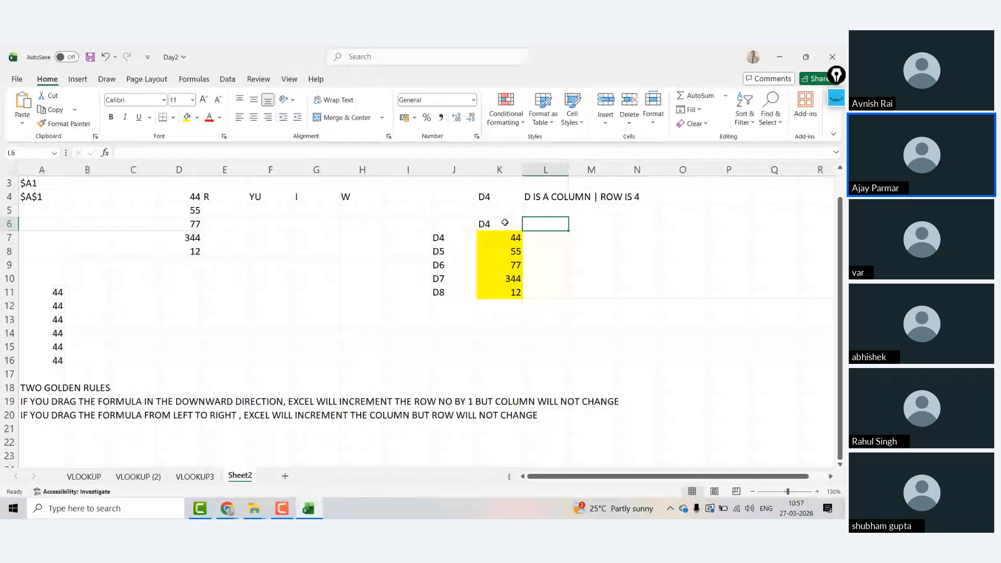
# Review the K7 formula and its D4 label against the second golden rule about copying from left to right.
pyautogui.press('Down')
pyautogui.press('Left')
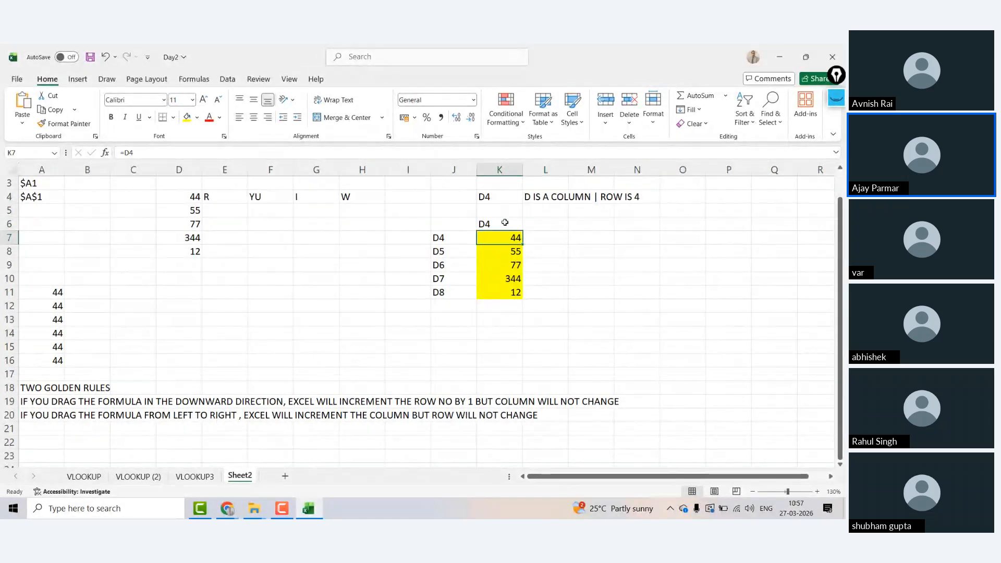
pyautogui.press('Right')
pyautogui.press('Up')
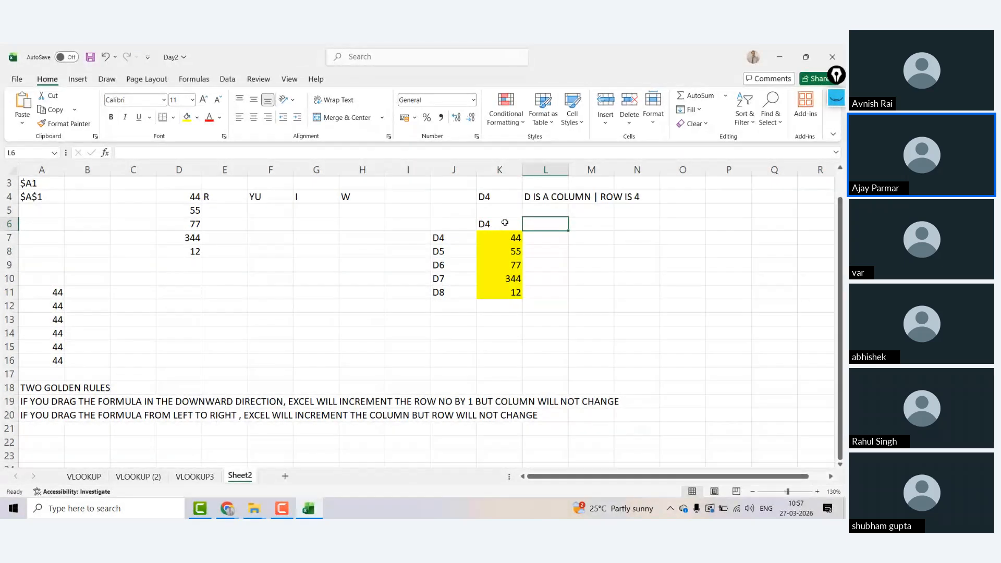
pyautogui.click(504, 223)
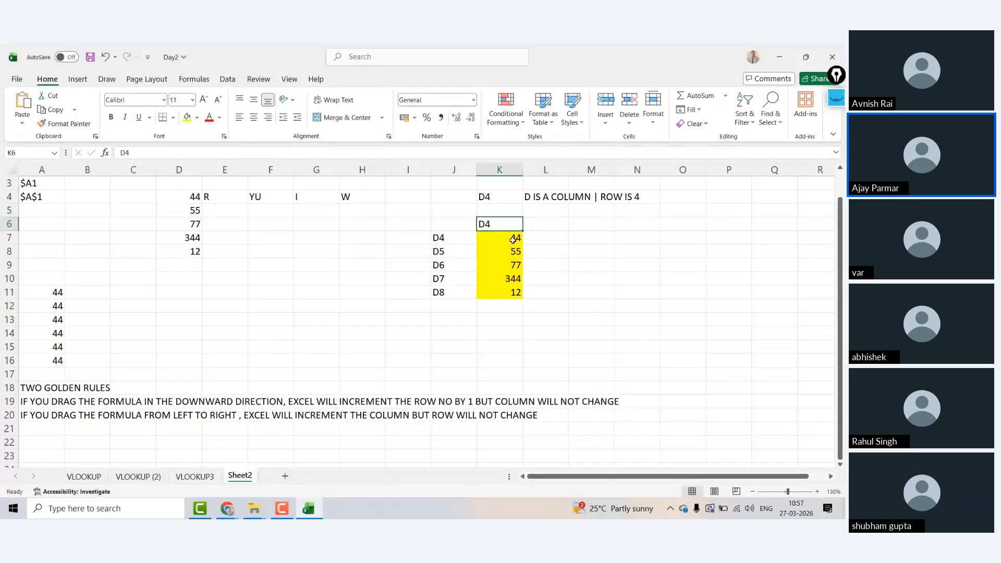
pyautogui.click(513, 239)
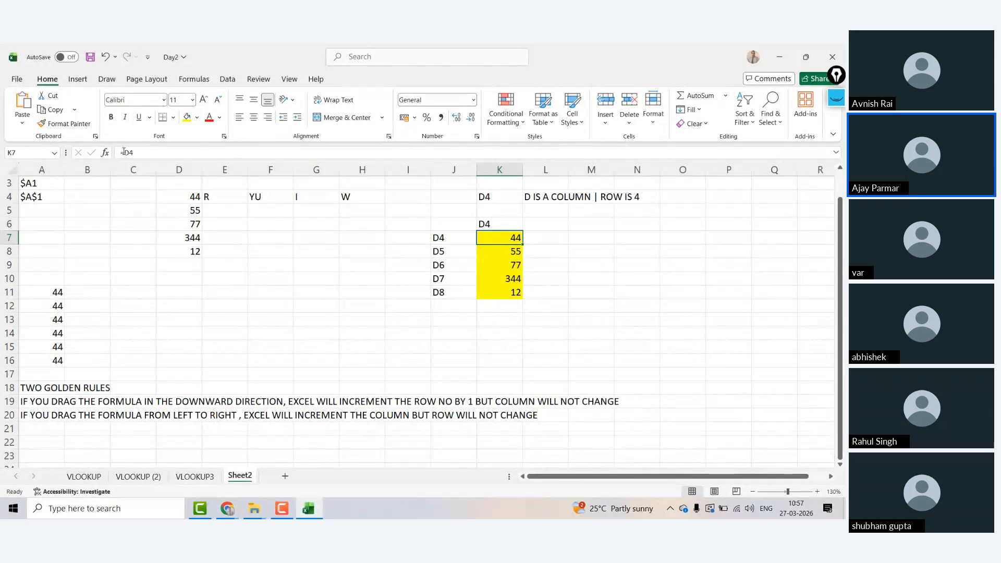
pyautogui.press('Right')
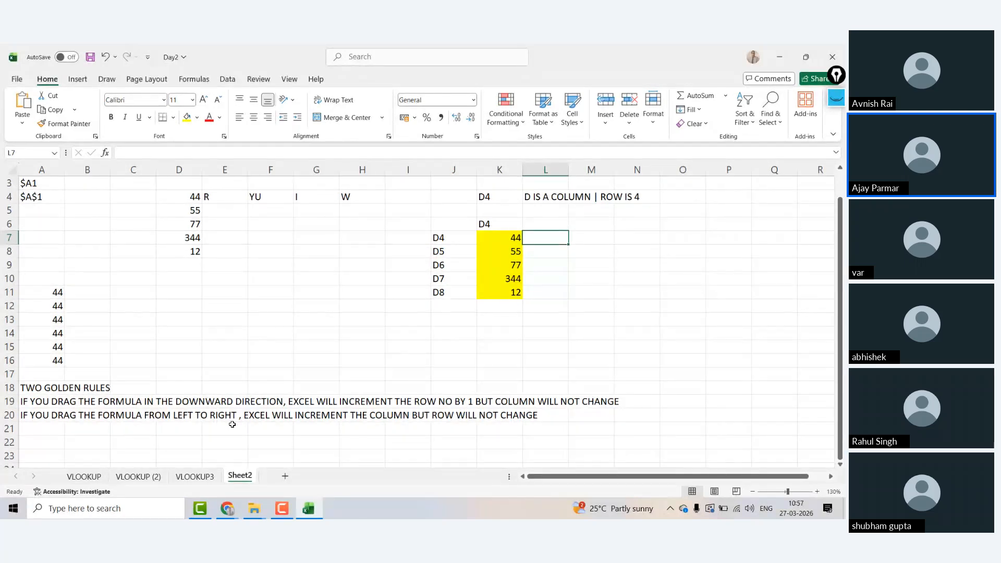
# Enter the reference label E4 in L6, beside the D4 label in K6.
pyautogui.press('Left')
pyautogui.press('Up')
pyautogui.press('Right')
pyautogui.press('Down')
pyautogui.press('Up')
pyautogui.write('E4')
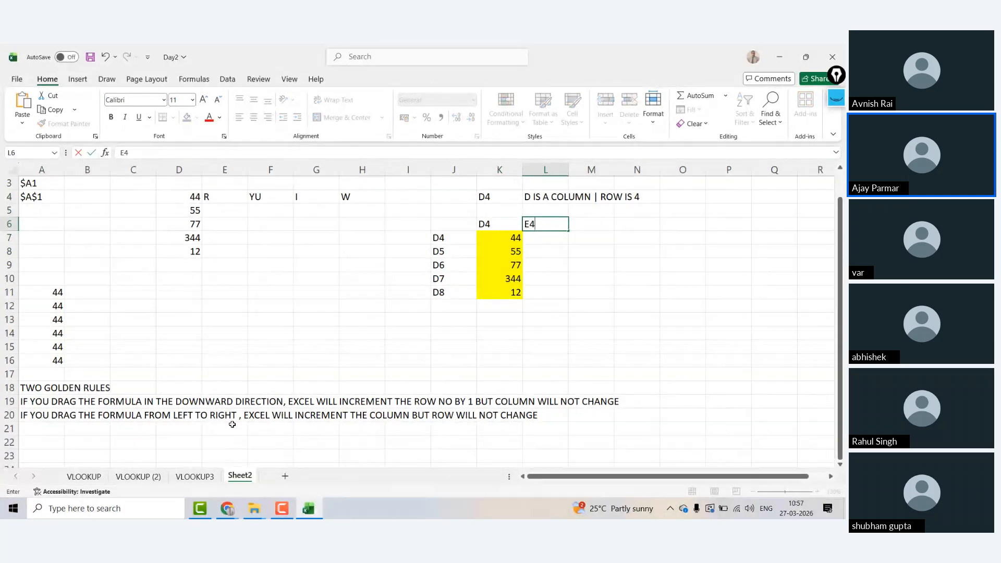
pyautogui.press('Return')
# Continue the reference labels across row 6 with F4, G4 and H4 in cells M6 to O6.
pyautogui.hotkey('shift', 'Up')
pyautogui.press('Right')
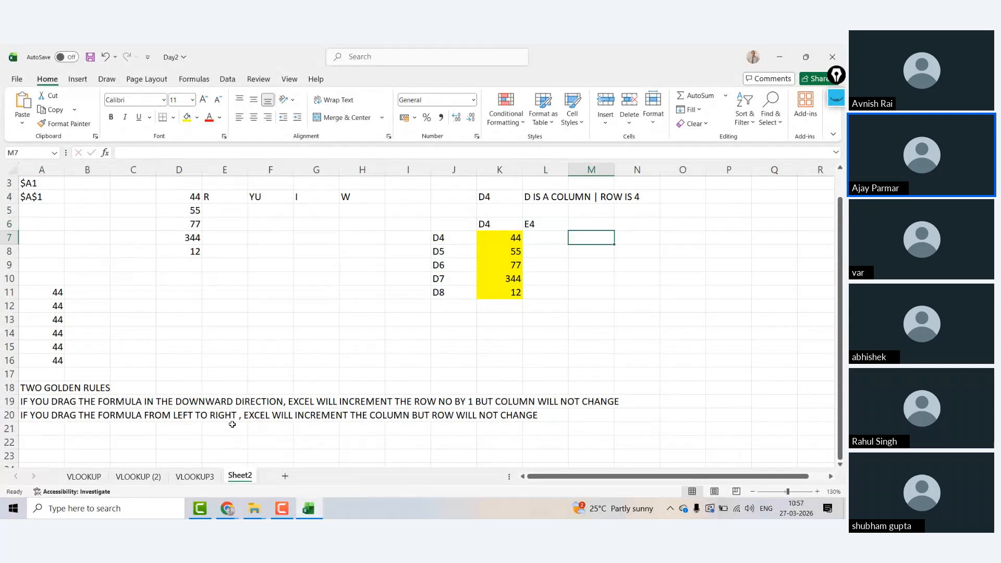
pyautogui.press('Up')
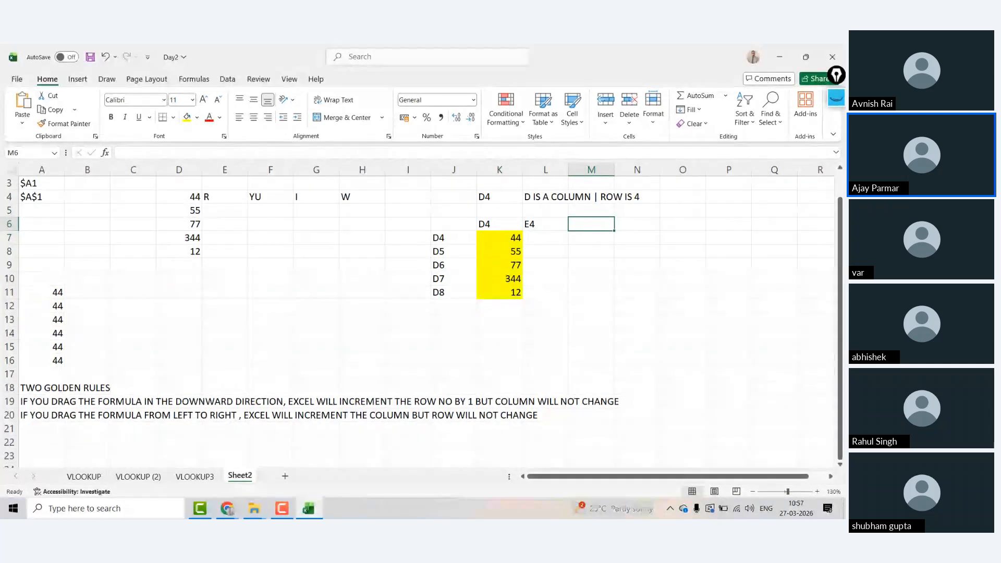
pyautogui.write('F4')
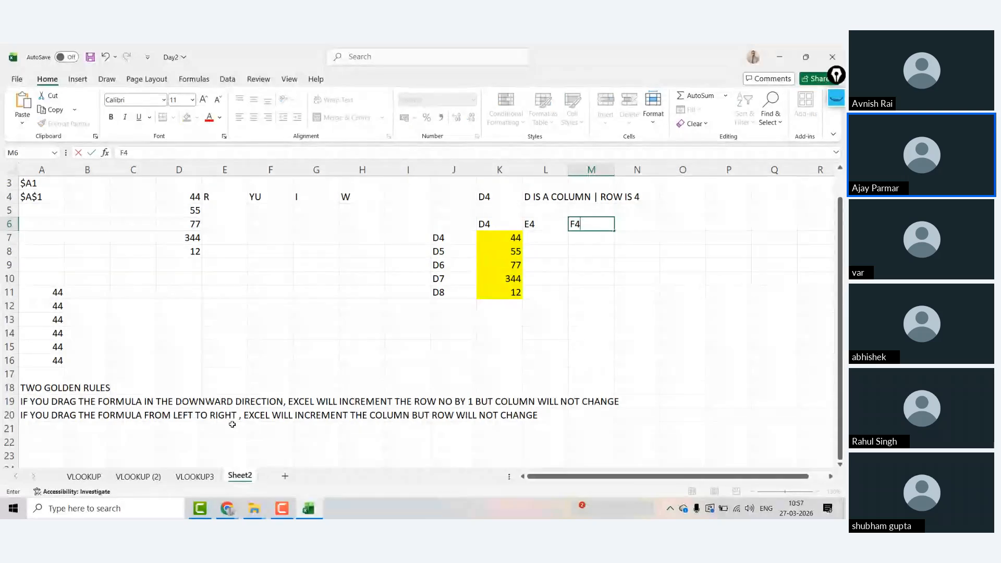
pyautogui.press('Return')
pyautogui.press('Up')
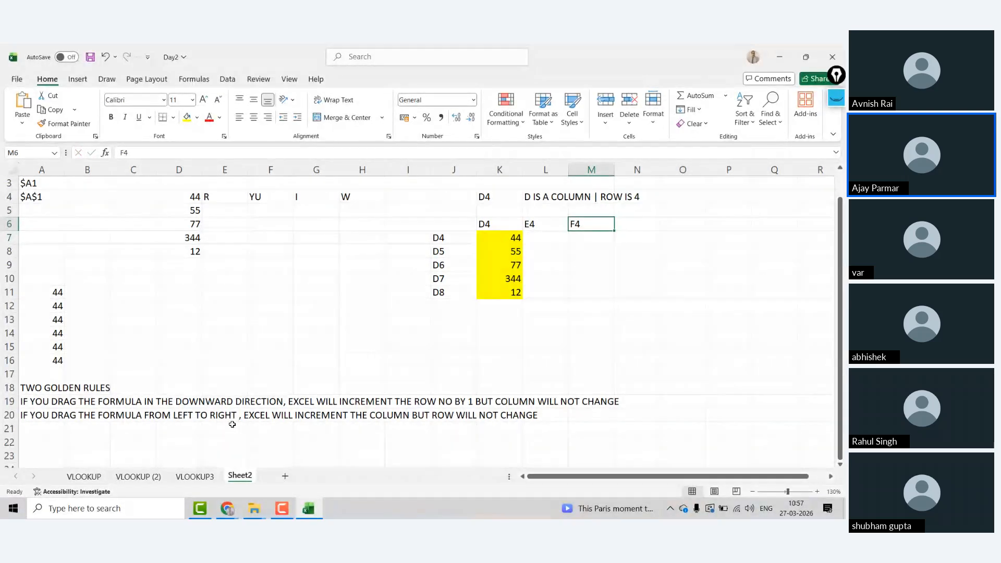
pyautogui.press('Right')
pyautogui.write('G4')
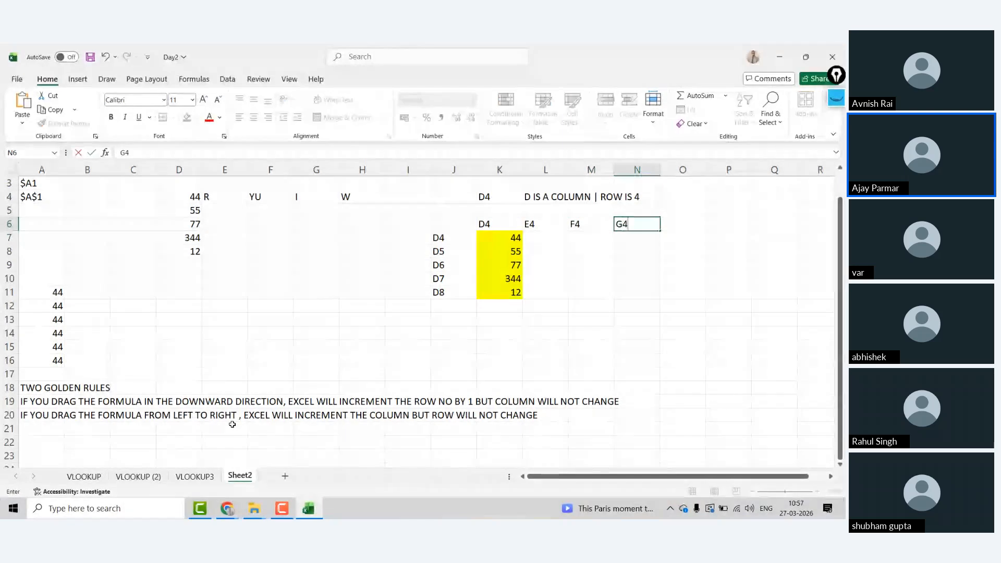
pyautogui.press('Right')
pyautogui.write('H4')
pyautogui.press('Return')
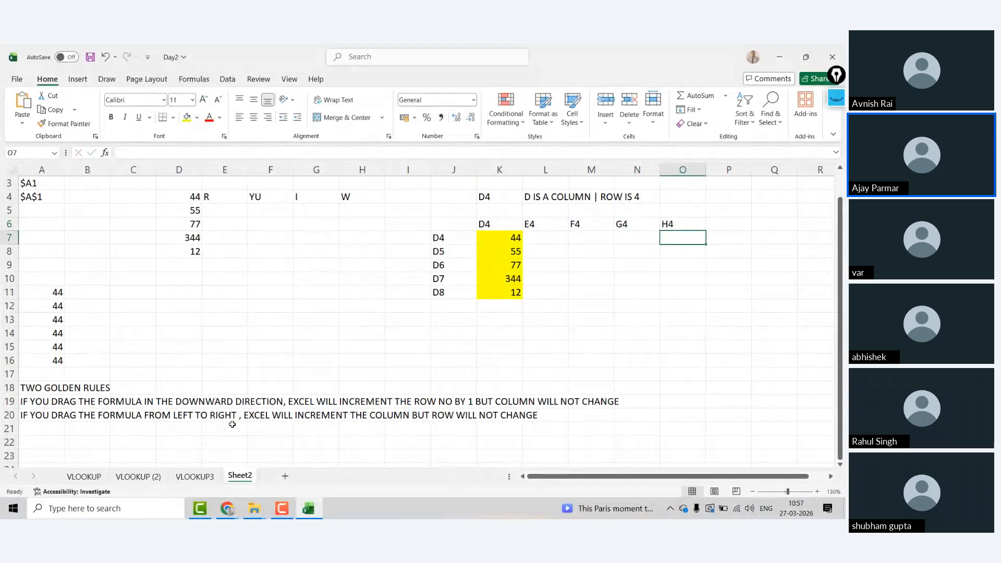
# Copy the formula in K7 across row 7 through O7, under the reference labels.
pyautogui.press('Left')
pyautogui.press('Left')
pyautogui.press('Left')
pyautogui.press('Left')
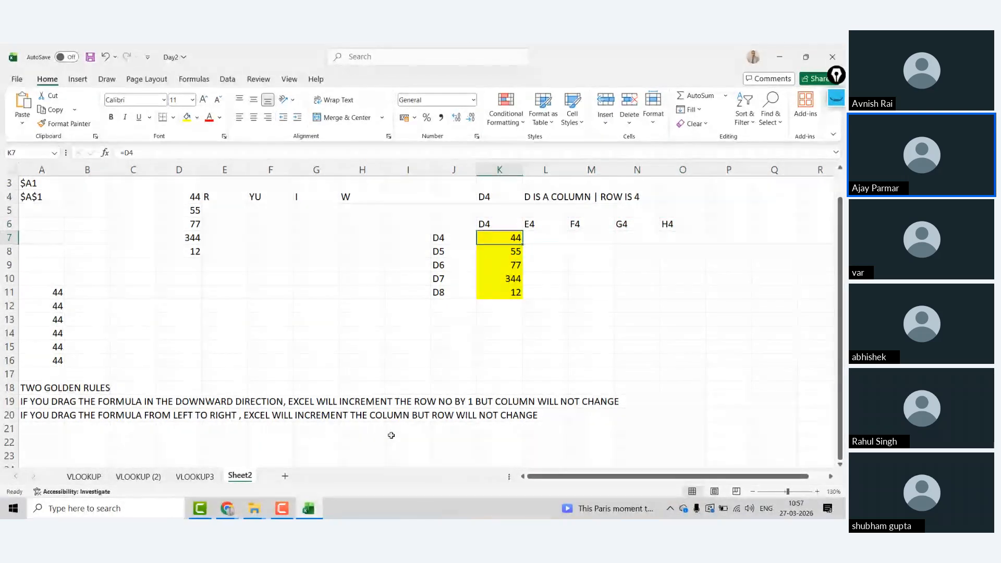
pyautogui.moveTo(524, 243); pyautogui.dragTo(699, 249)
# Examine the copied formulas in L7 to O7 and the column copies in K7 to K11 against the two golden rules.
pyautogui.click(539, 240)
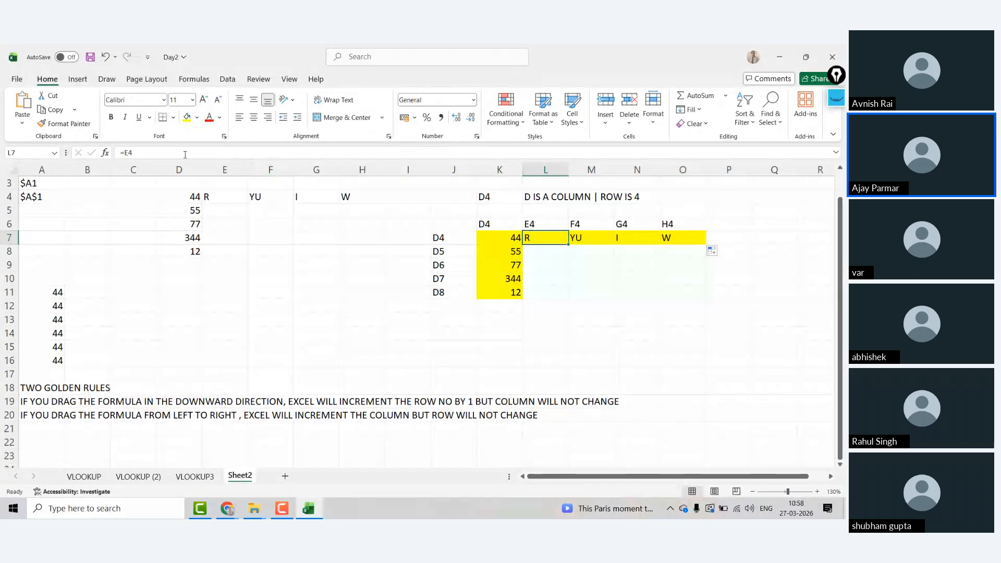
pyautogui.doubleClick(540, 240)
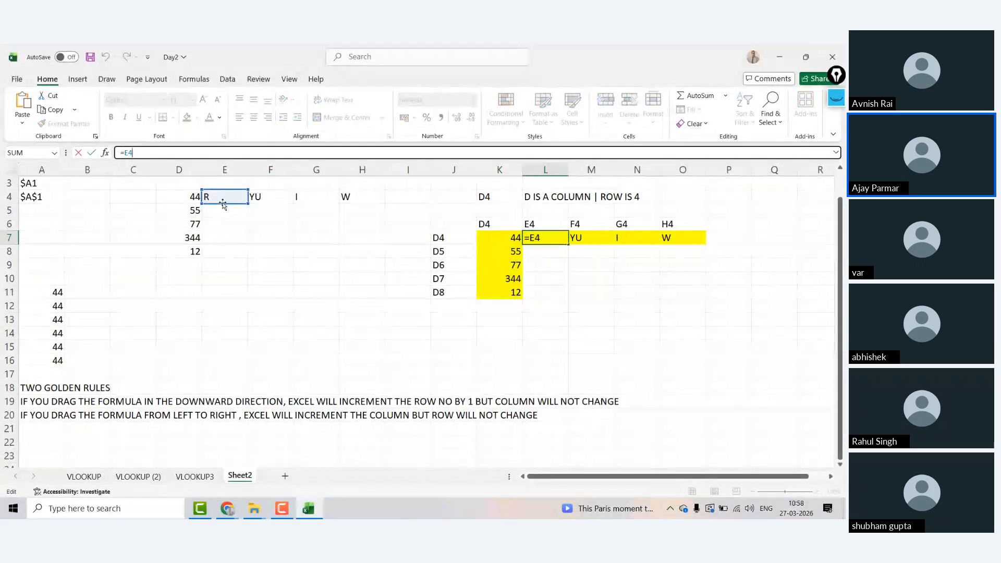
pyautogui.press('Escape')
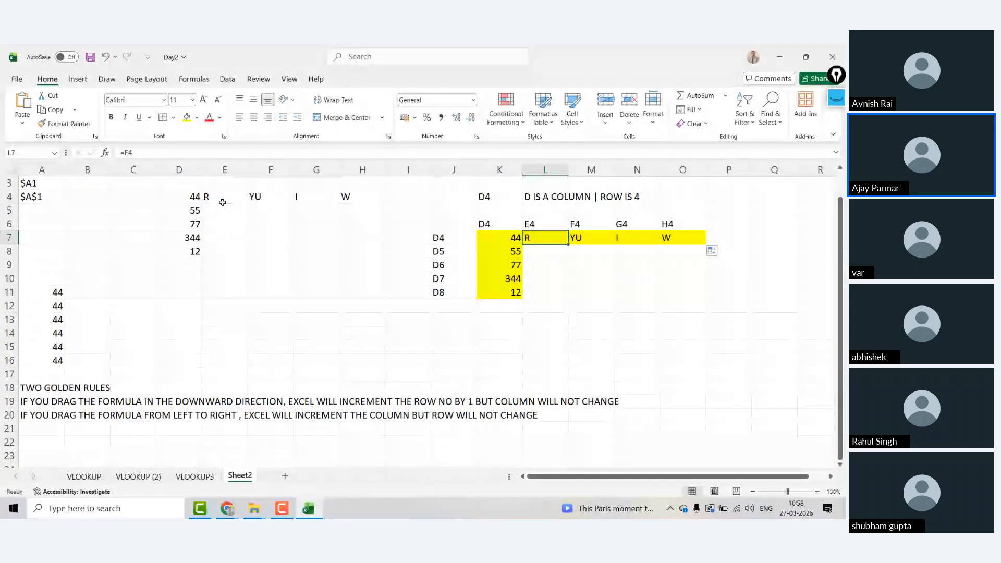
pyautogui.press('Right')
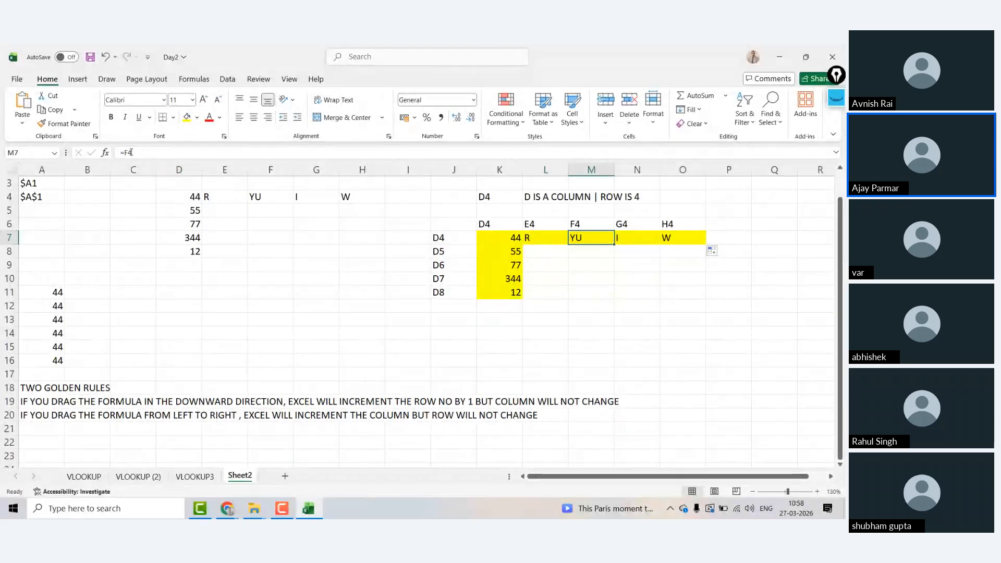
pyautogui.press('Right')
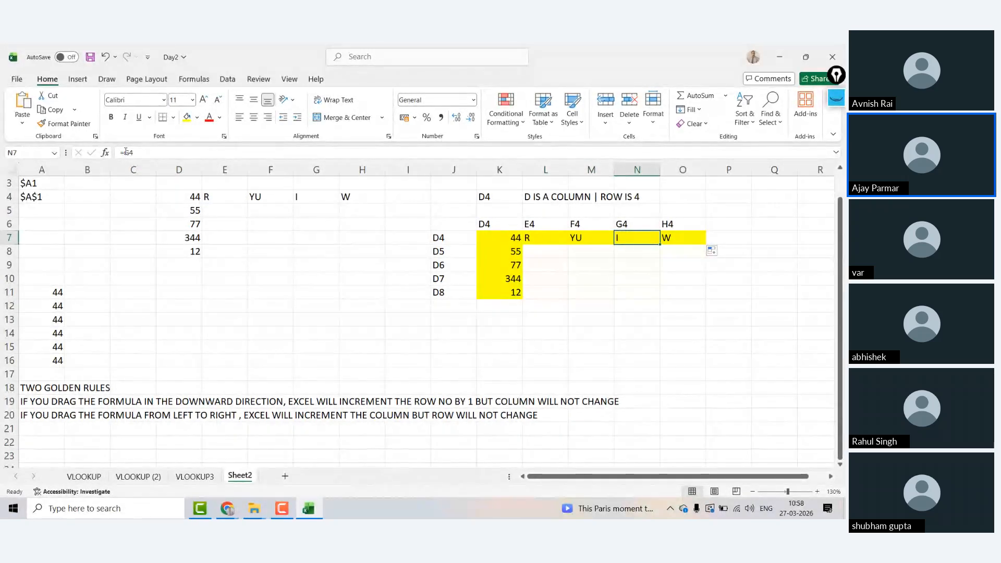
pyautogui.press('Right')
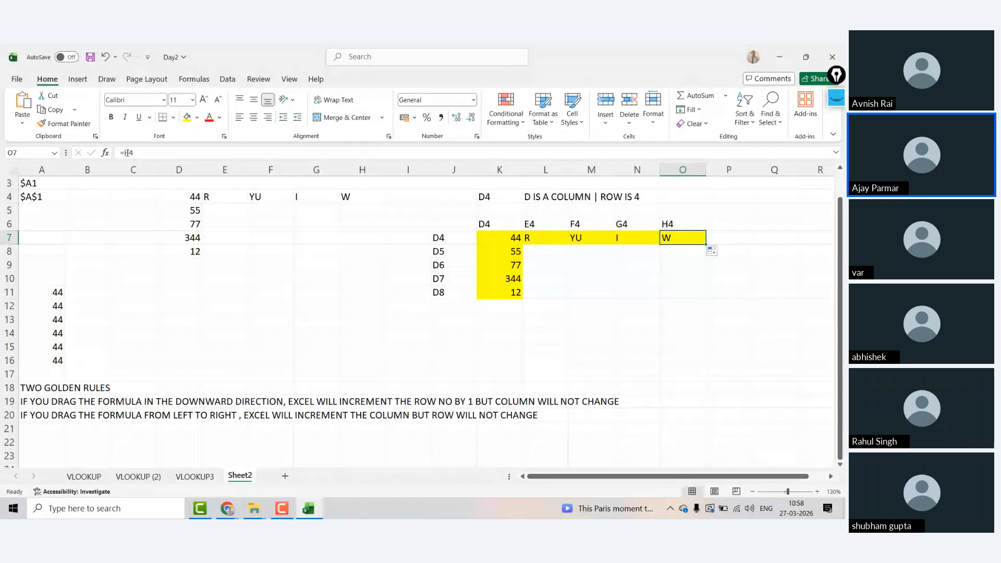
pyautogui.click(516, 251)
pyautogui.press('Up')
pyautogui.hotkey('ctrl', 'shift', 'Down')
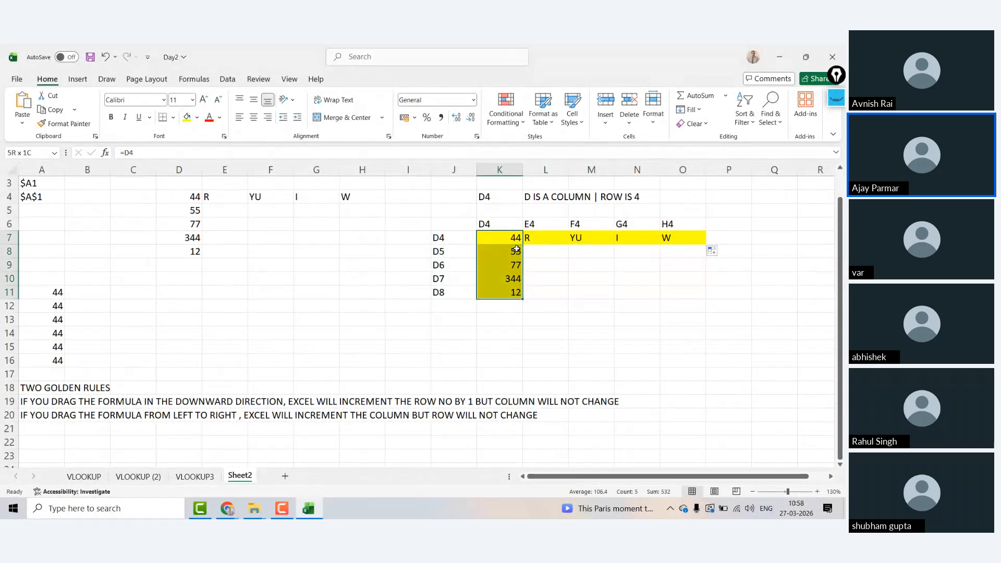
pyautogui.click(275, 252)
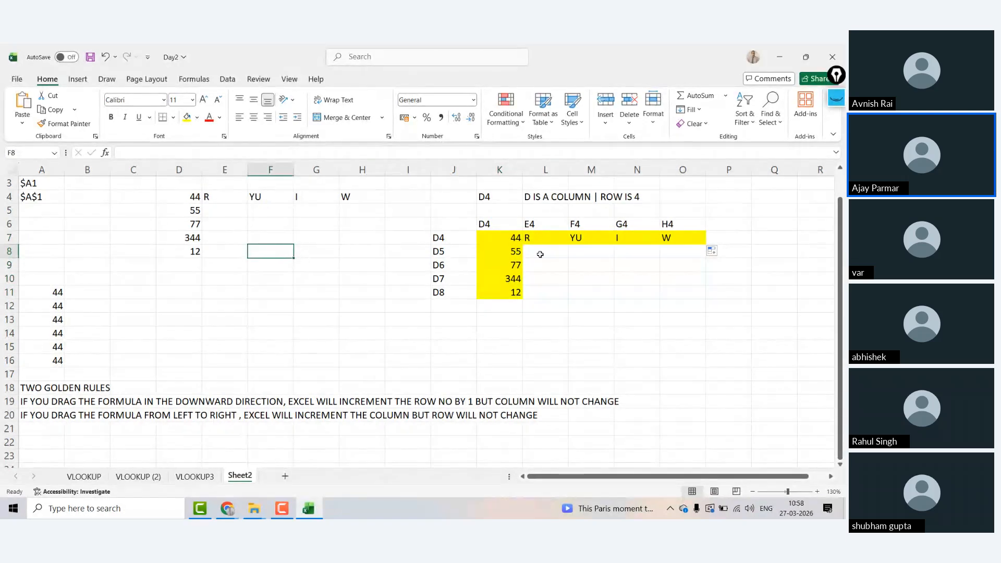
pyautogui.click(495, 241)
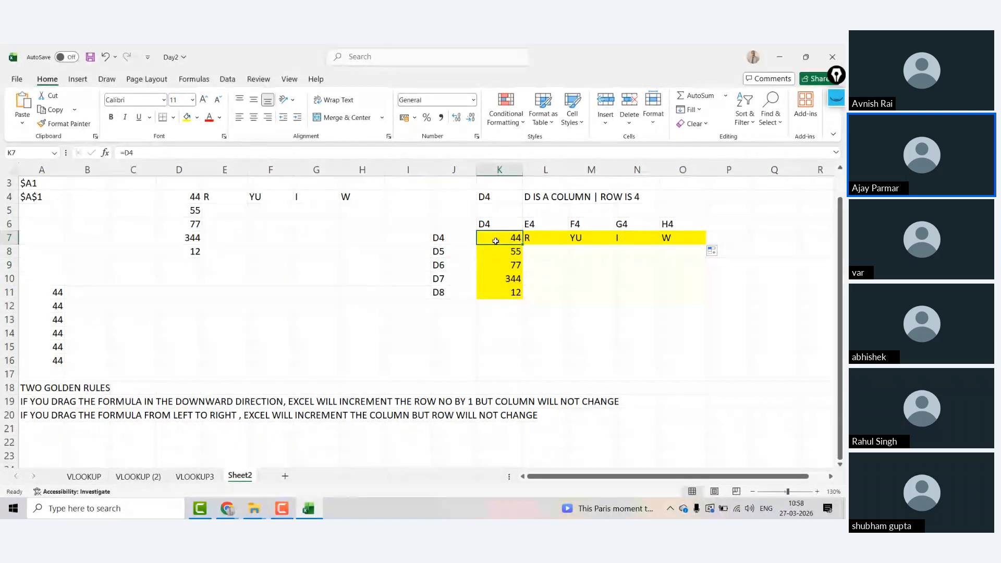
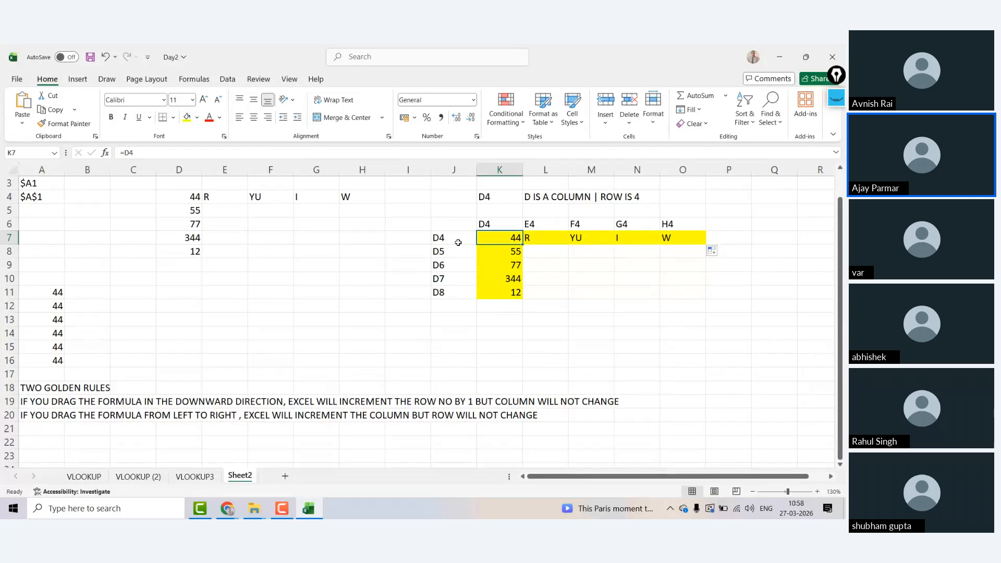
# Rename the Sheet2 worksheet as CELL REFERENCING.
pyautogui.doubleClick(234, 476)
pyautogui.write('CELL REFE')
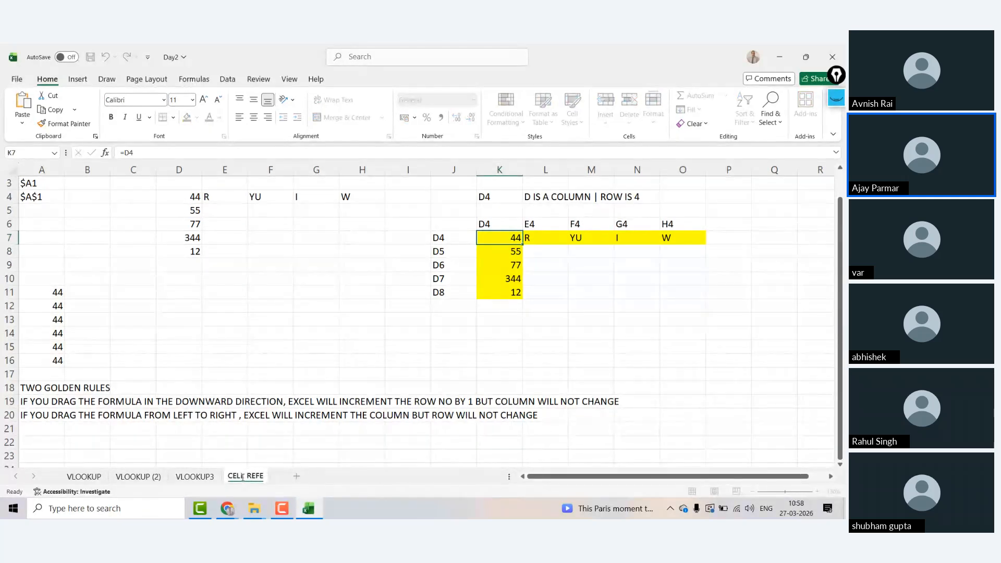
pyautogui.write('RENCING')
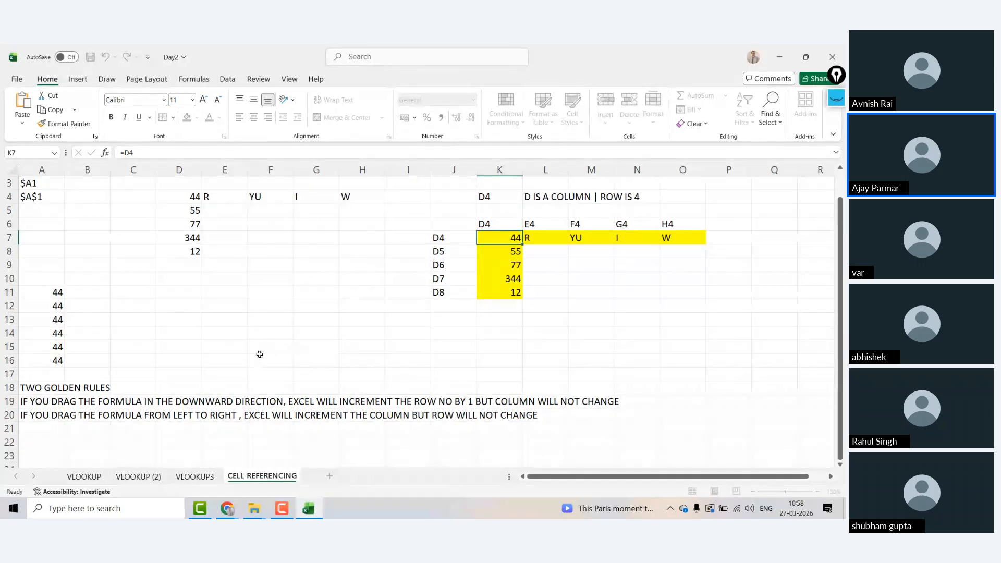
pyautogui.click(260, 354)
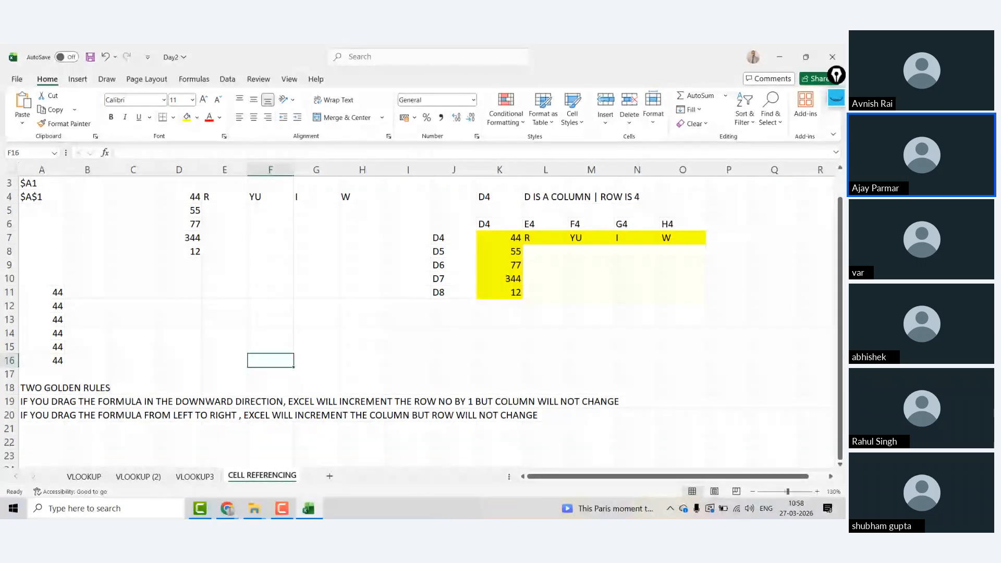
# Create a copy of the CELL REFERENCING sheet within Day2.xlsx, placed at the end of the workbook.
pyautogui.rightClick(267, 475)
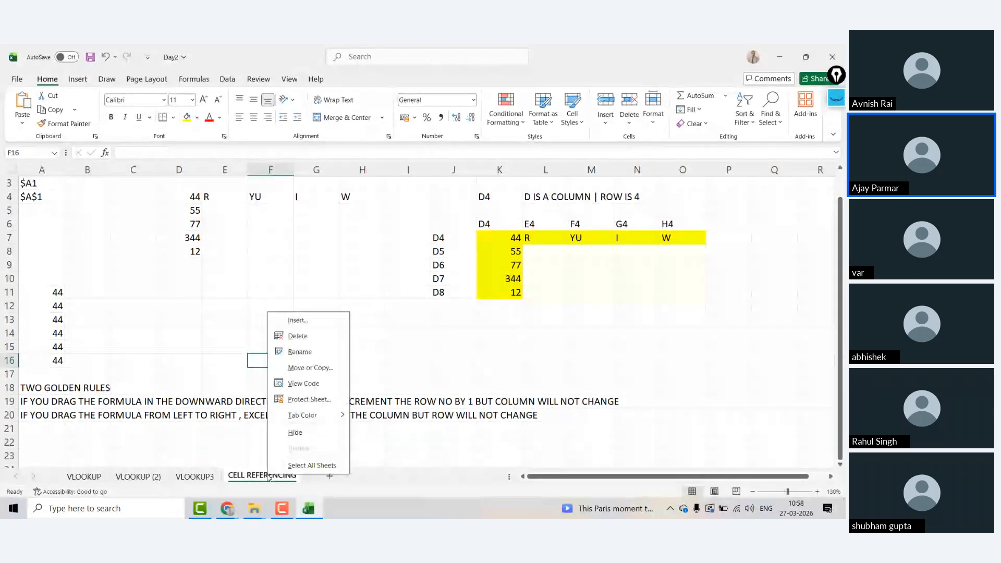
pyautogui.click(310, 368)
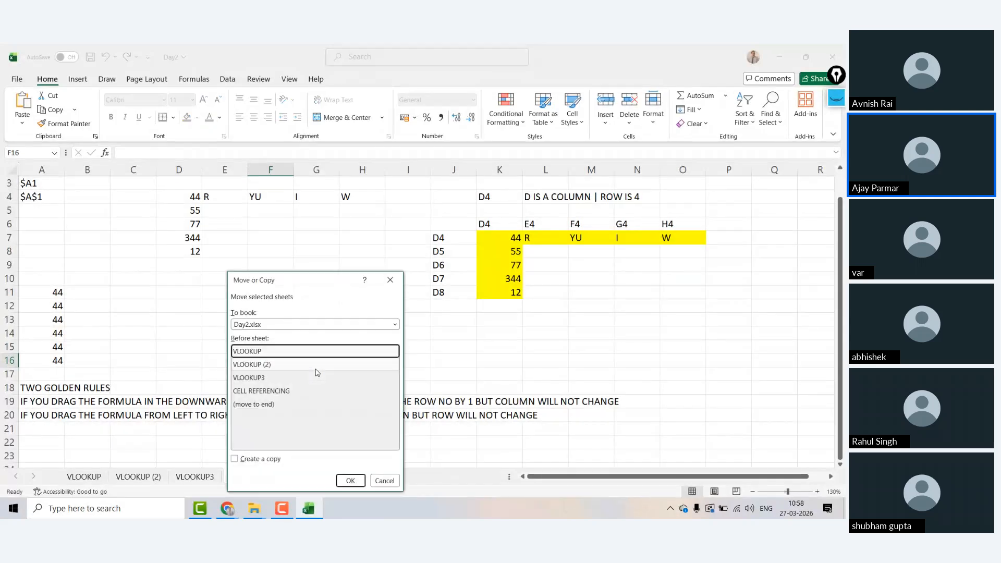
pyautogui.moveTo(324, 282); pyautogui.dragTo(364, 240)
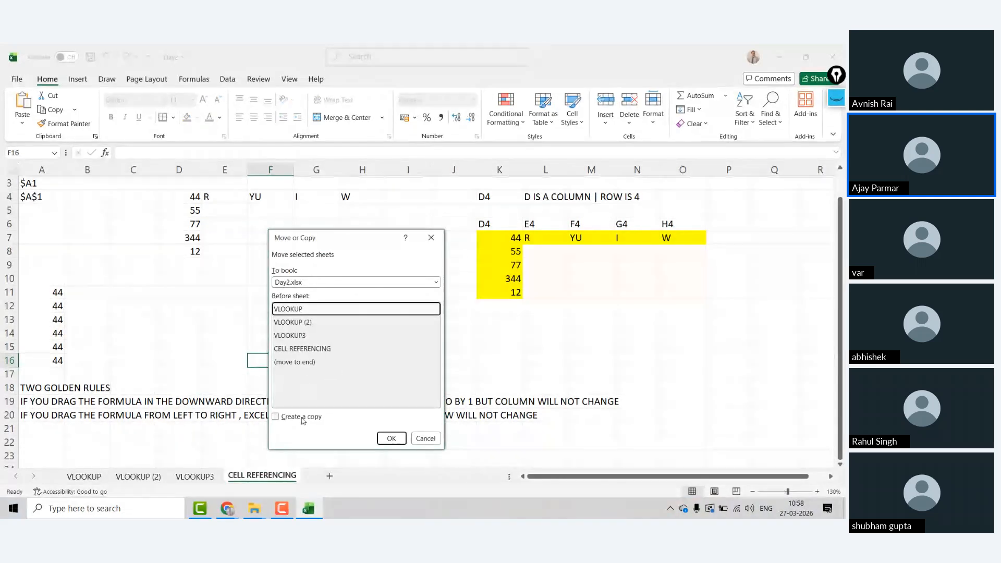
pyautogui.click(276, 418)
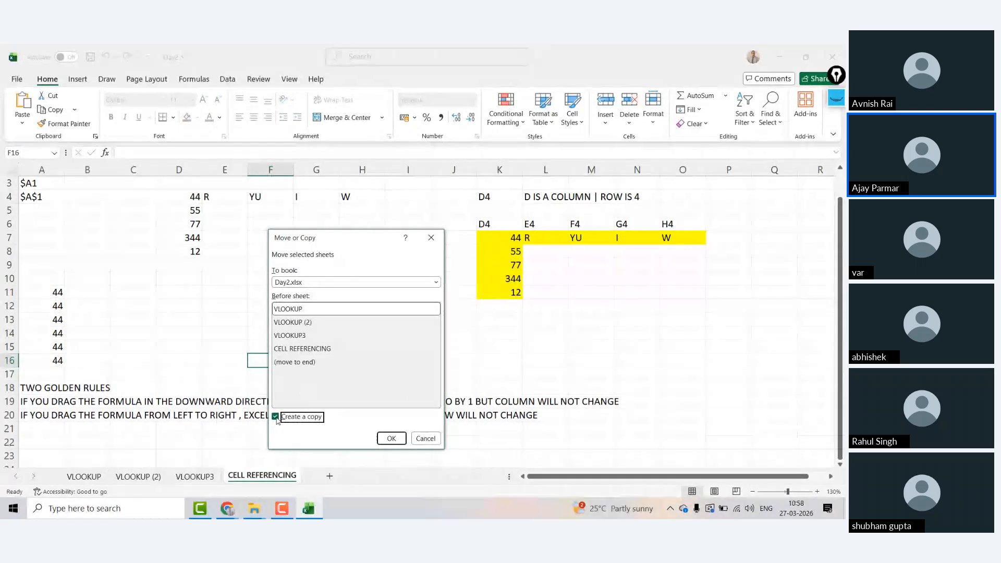
pyautogui.click(295, 367)
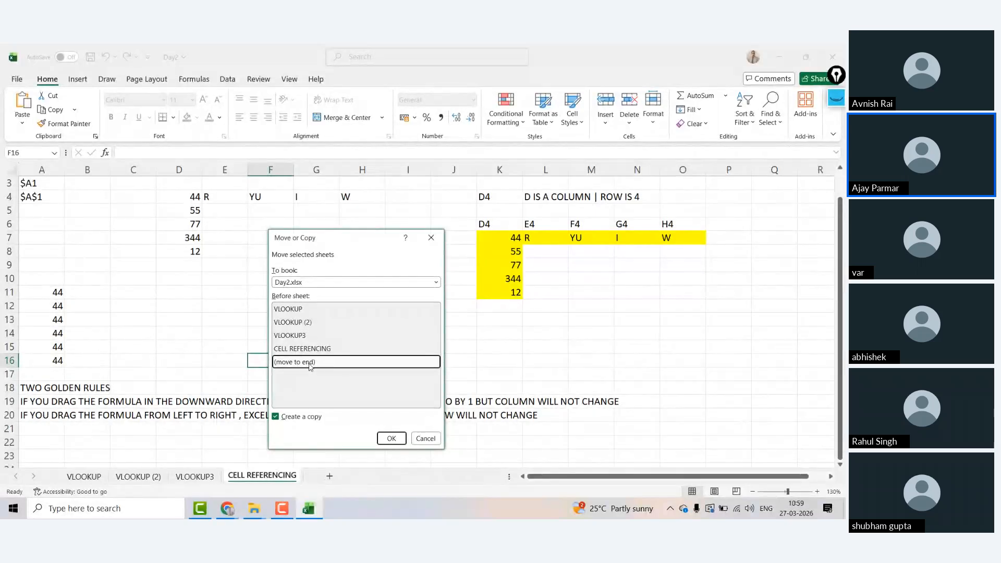
pyautogui.click(294, 335)
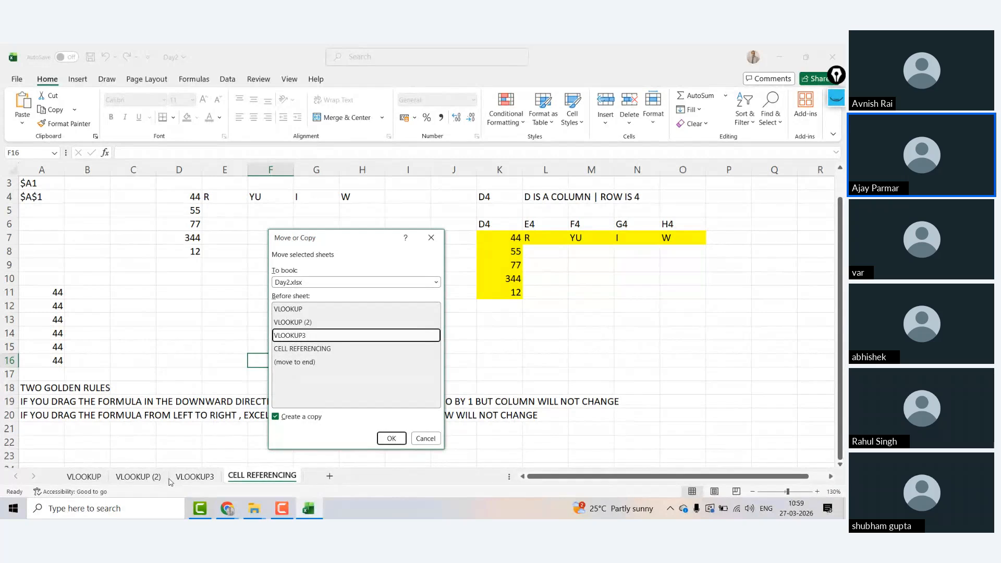
pyautogui.click(293, 365)
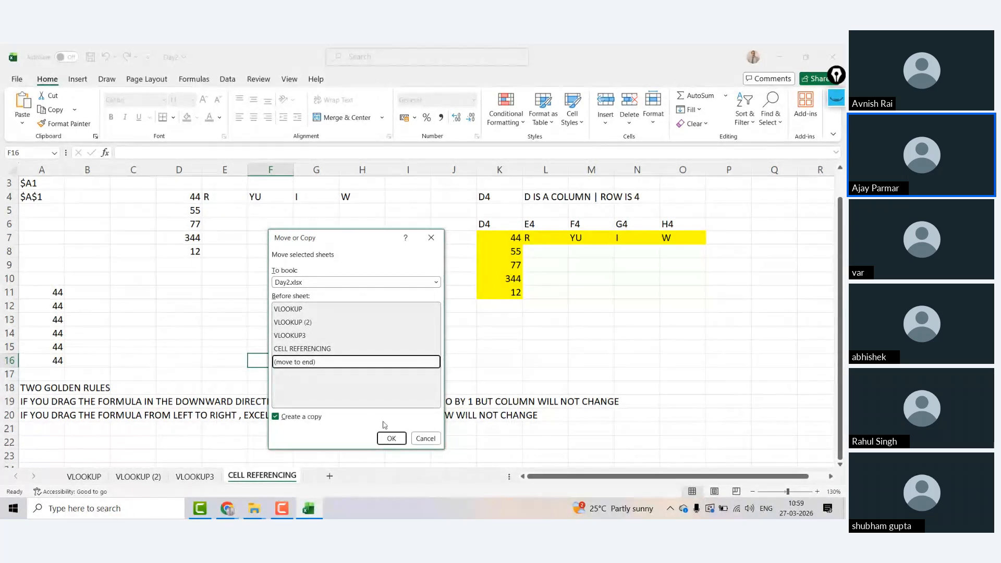
pyautogui.click(391, 438)
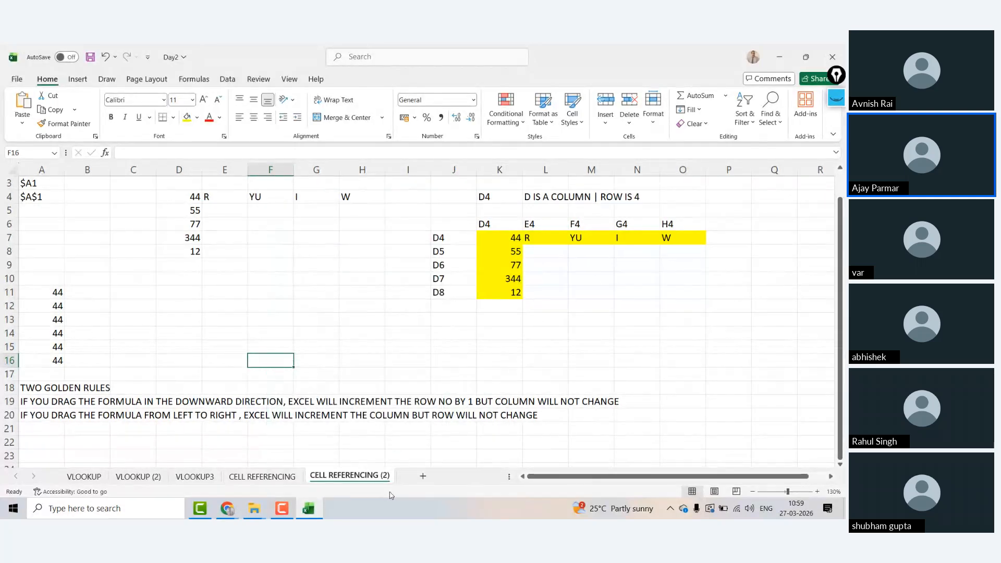
# On the copied sheet, clear the contents of K8 to K11 and L7 to O7, leaving the formula in K7.
pyautogui.click(516, 255)
pyautogui.moveTo(516, 255); pyautogui.dragTo(503, 292)
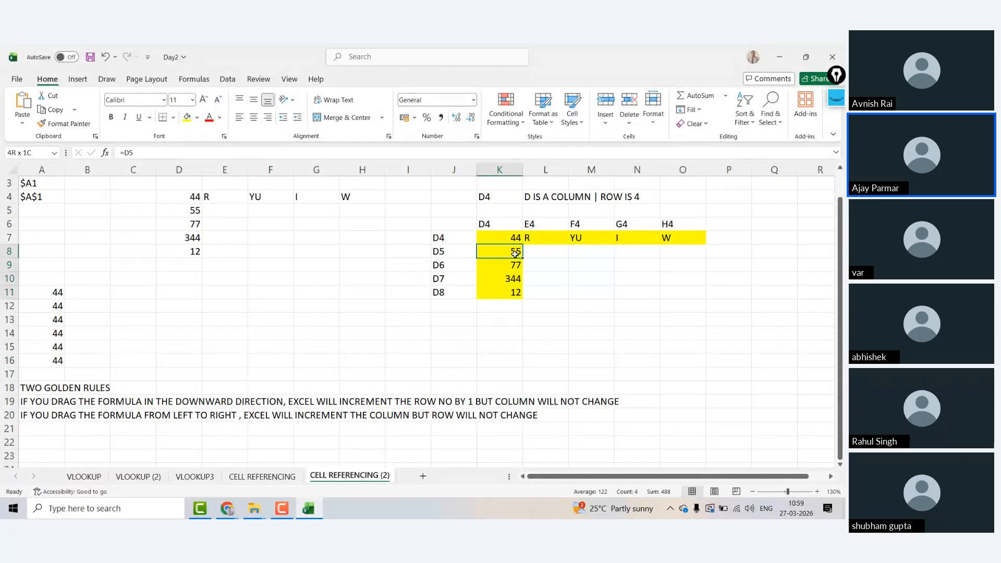
pyautogui.press('Delete')
pyautogui.press('Right')
pyautogui.press('Up')
pyautogui.hotkey('ctrl', 'shift', 'Right')
pyautogui.press('Delete')
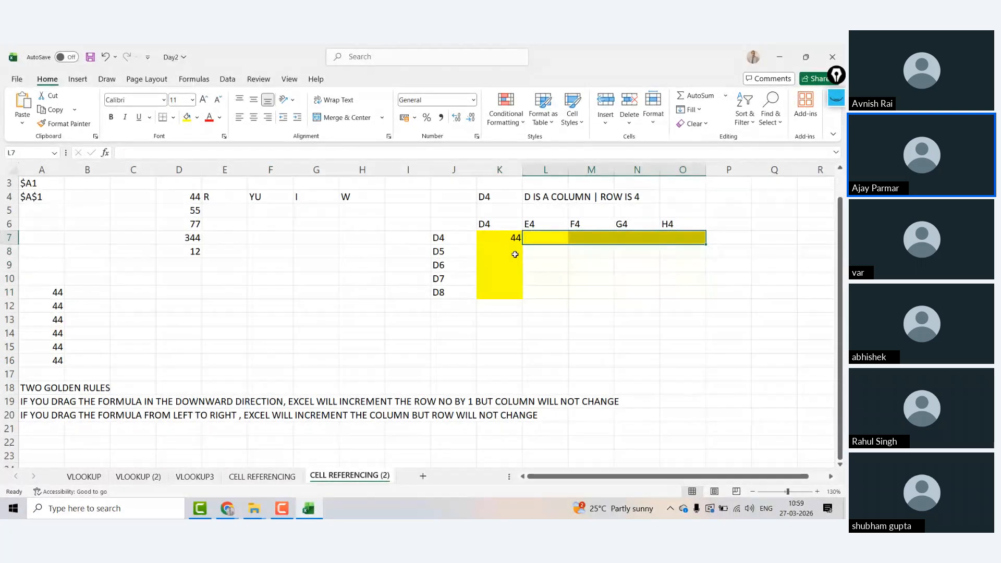
# Clear the reference labels in K6 to O6 above the highlighted row and in J7 to J11 beside the highlighted column.
pyautogui.press('Up')
pyautogui.press('Left')
pyautogui.hotkey('ctrl', 'shift', 'Right')
pyautogui.press('Delete')
pyautogui.press('Left')
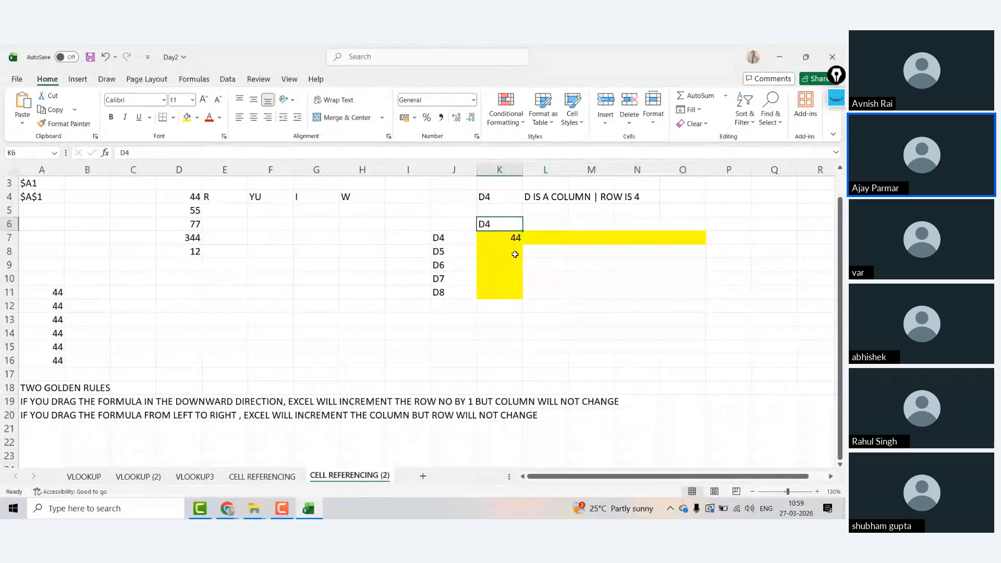
pyautogui.press('Delete')
pyautogui.press('Down')
pyautogui.press('Left')
pyautogui.hotkey('ctrl', 'shift', 'Down')
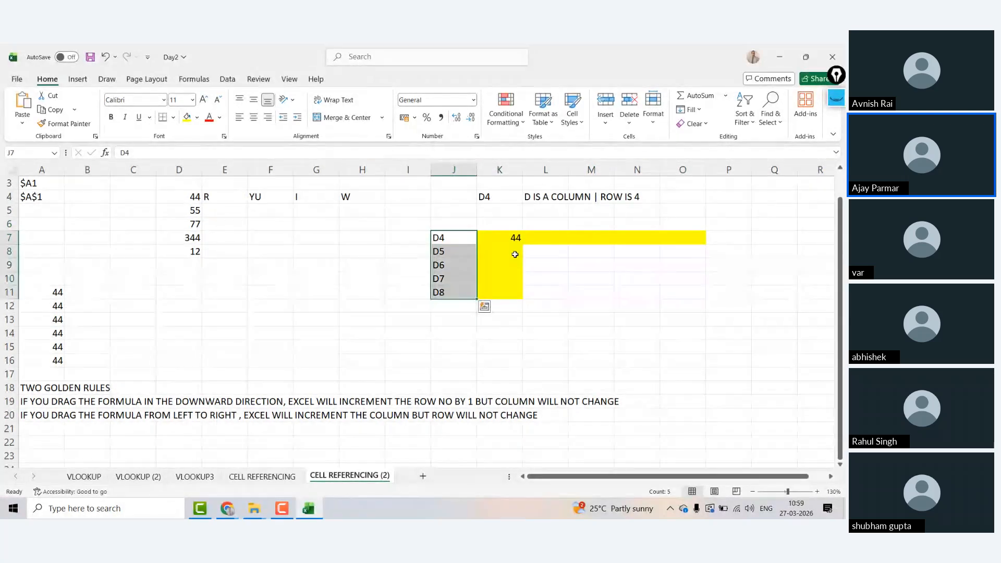
pyautogui.press('Delete')
pyautogui.press('Right')
pyautogui.press('Right')
pyautogui.press('Left')
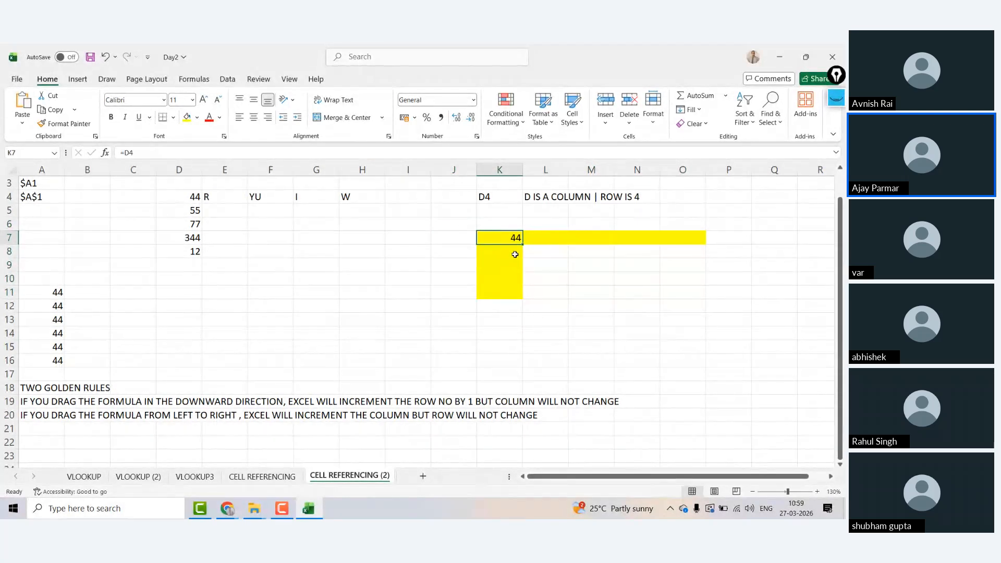
pyautogui.press('Down')
pyautogui.press('Delete')
pyautogui.press('Left')
pyautogui.press('Right')
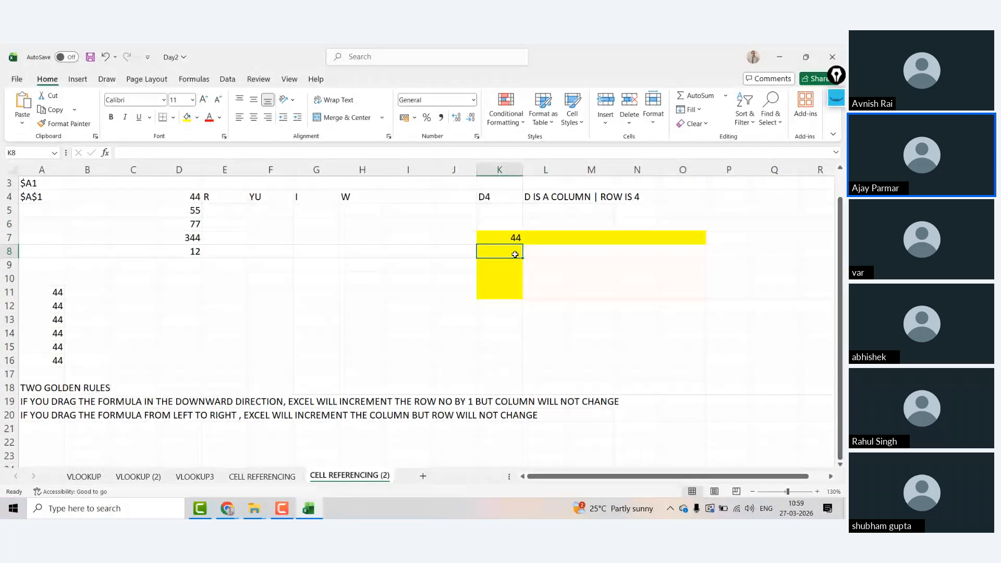
# Enter 44 in each of the cells J8 to J11 as the expected values beside the highlighted column.
pyautogui.press('Down')
pyautogui.press('Down')
pyautogui.press('Down')
pyautogui.press('Up')
pyautogui.press('Up')
pyautogui.press('Left')
pyautogui.press('Up')
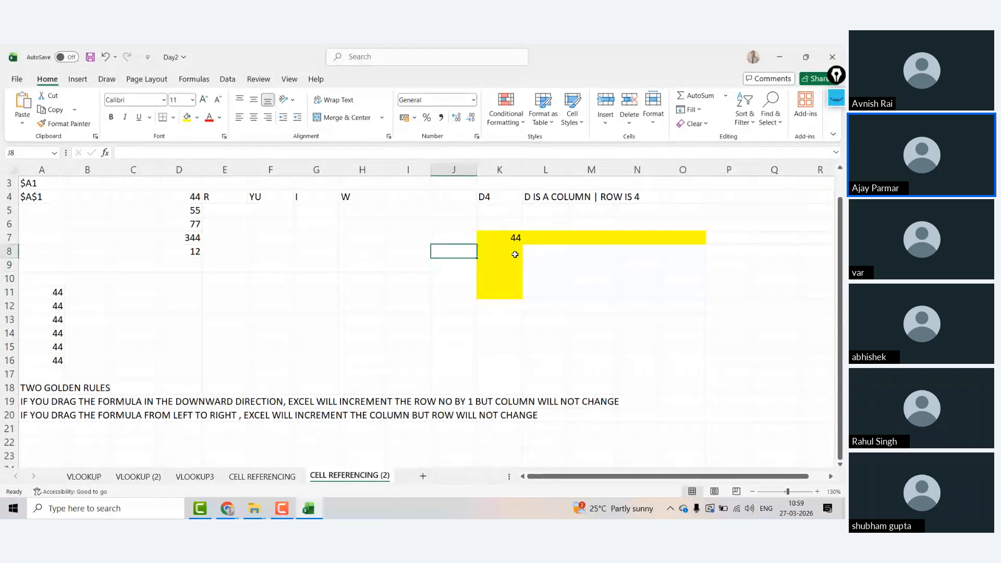
pyautogui.write('44')
pyautogui.press('Return')
pyautogui.write('44')
pyautogui.press('Return')
pyautogui.write('44')
pyautogui.press('Return')
pyautogui.write('44')
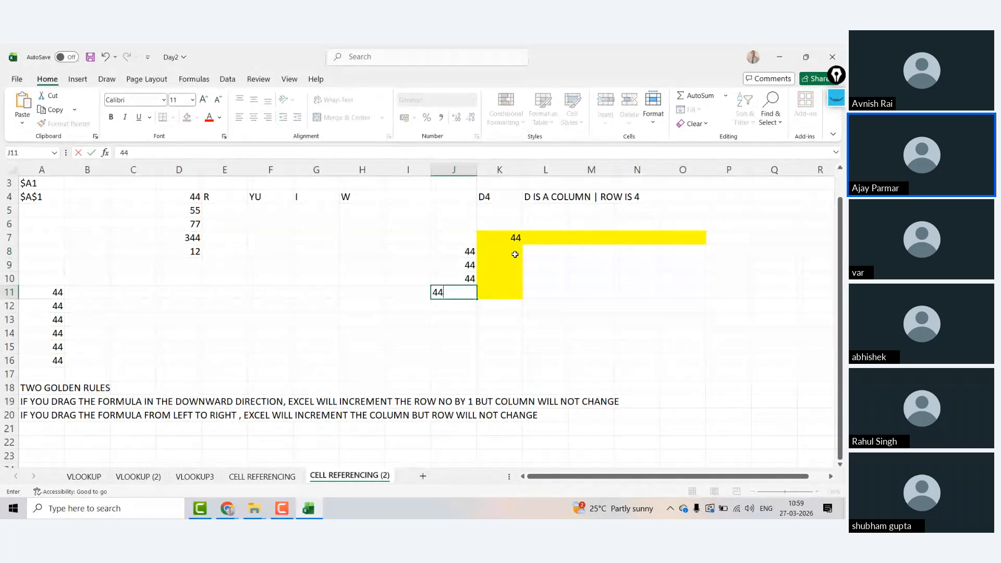
# Enter the expected values R, YU, I and W in cells L6 to O6 above the highlighted row.
pyautogui.press('Up')
pyautogui.press('Up')
pyautogui.press('Up')
pyautogui.press('Up')
pyautogui.press('Up')
pyautogui.press('Right')
pyautogui.press('Right')
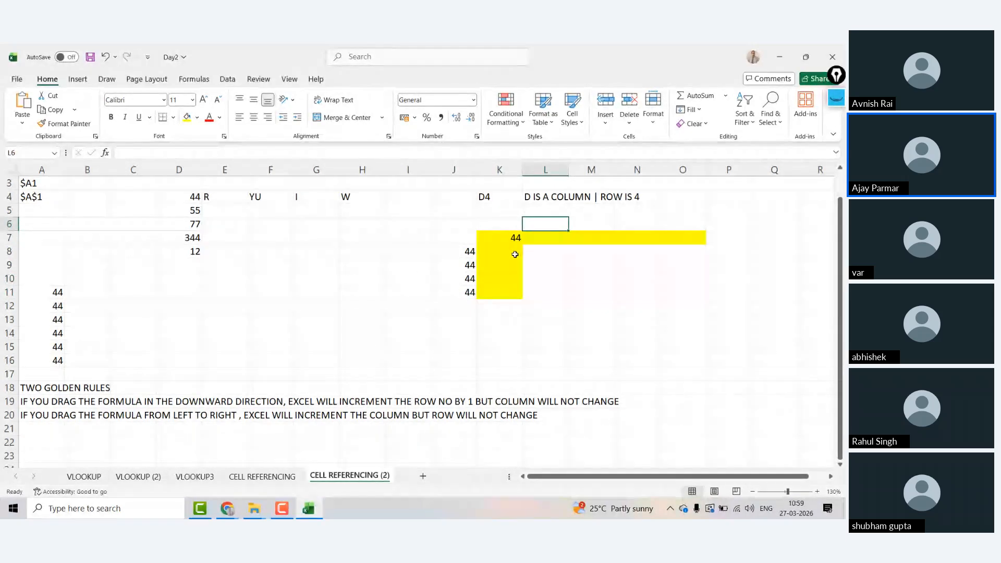
pyautogui.write('R')
pyautogui.press('Right')
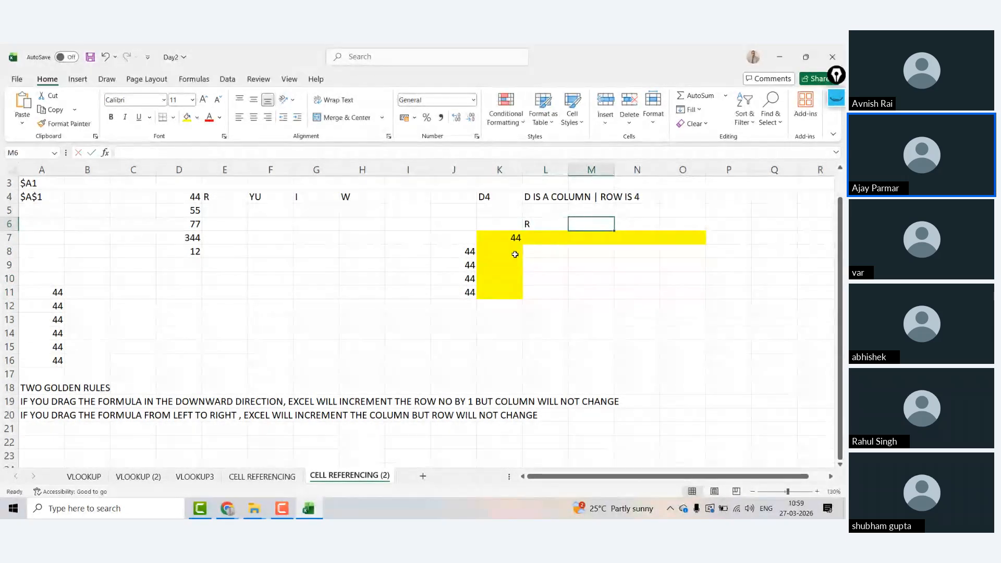
pyautogui.write('YU')
pyautogui.press('Right')
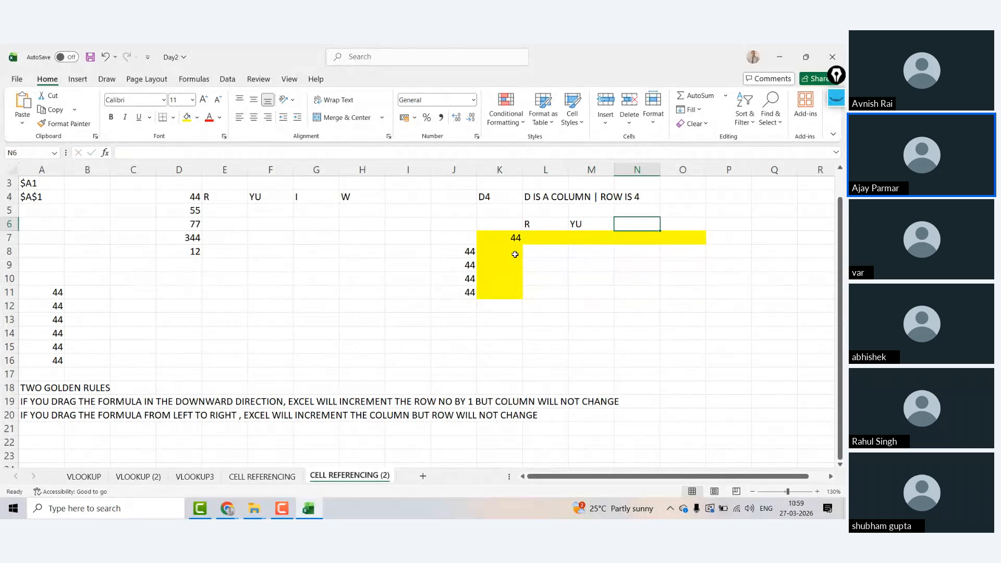
pyautogui.write('I')
pyautogui.press('Tab')
pyautogui.write('W')
pyautogui.press('Return')
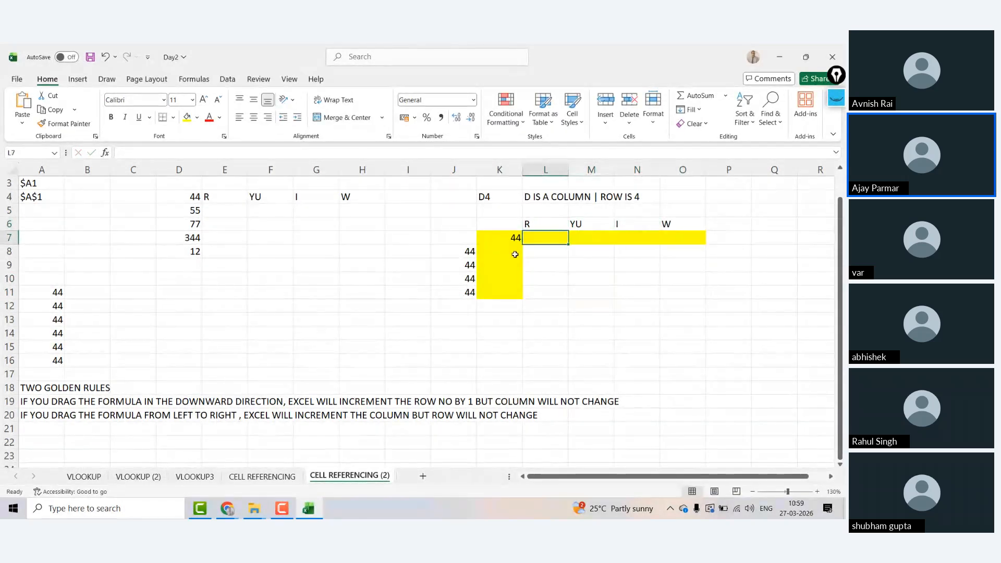
# Try copying K7's relative formula down into K8, check it against source cell D5, and clear K8.
pyautogui.press('Left')
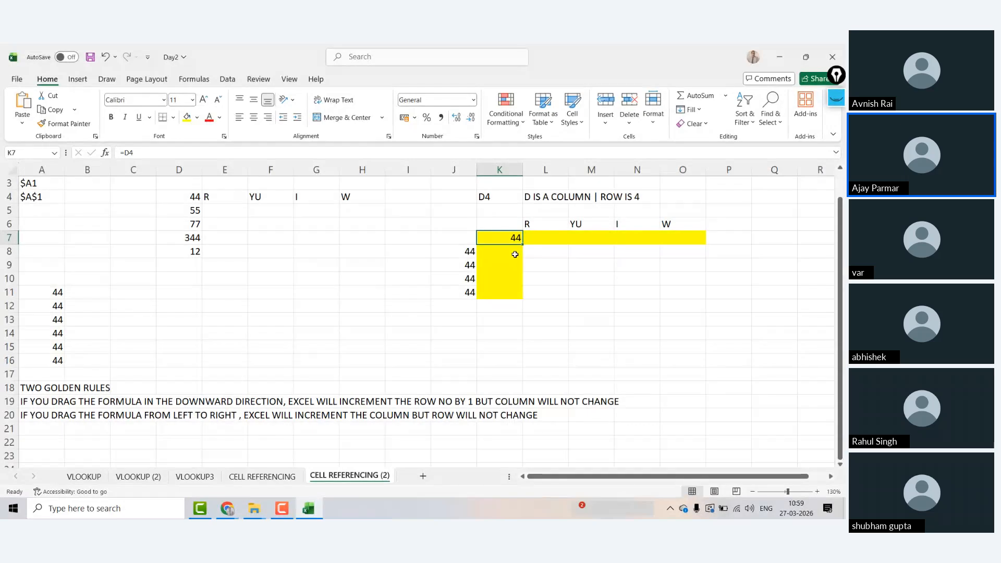
pyautogui.moveTo(522, 244); pyautogui.dragTo(523, 255)
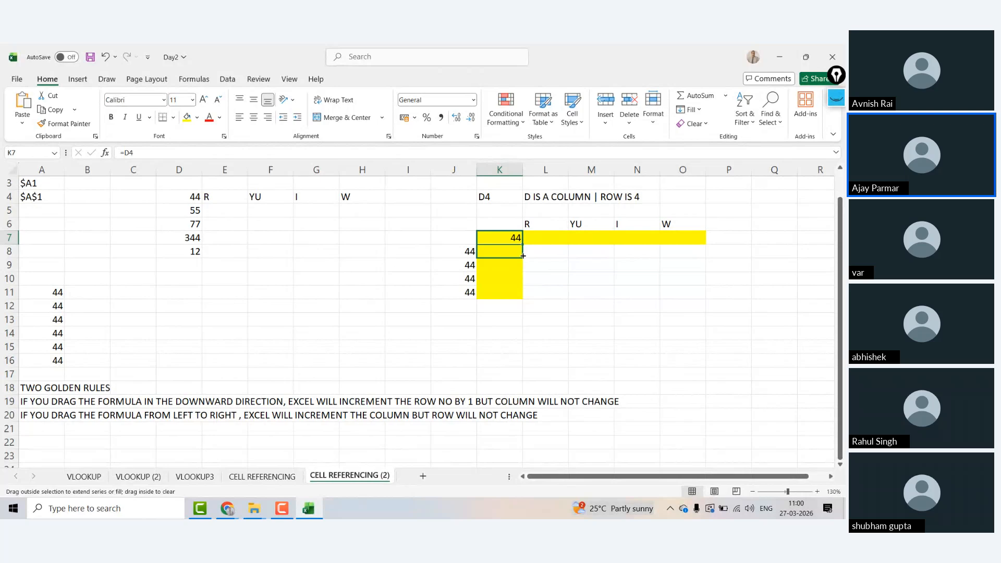
pyautogui.moveTo(523, 256); pyautogui.dragTo(524, 256)
pyautogui.click(514, 252)
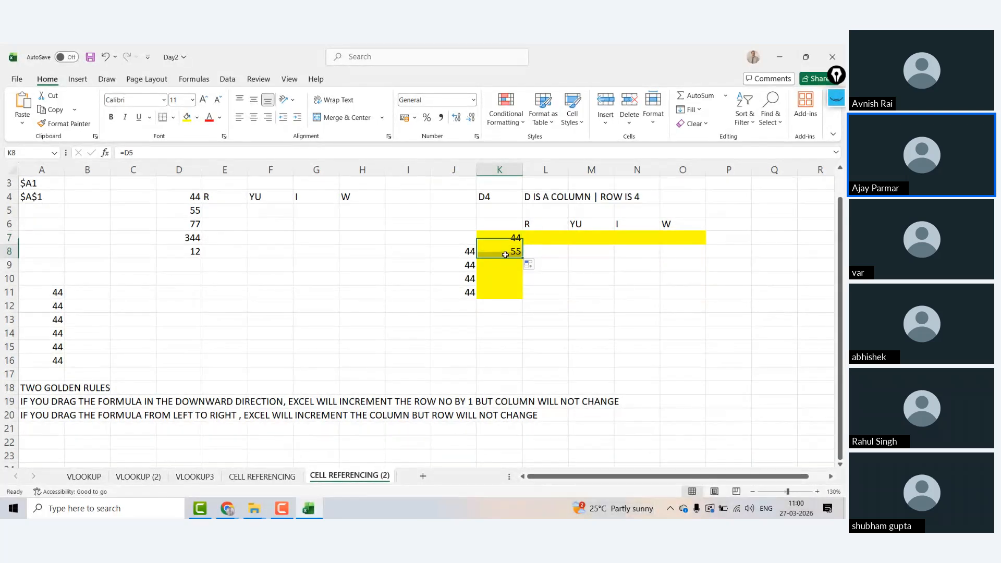
pyautogui.click(185, 212)
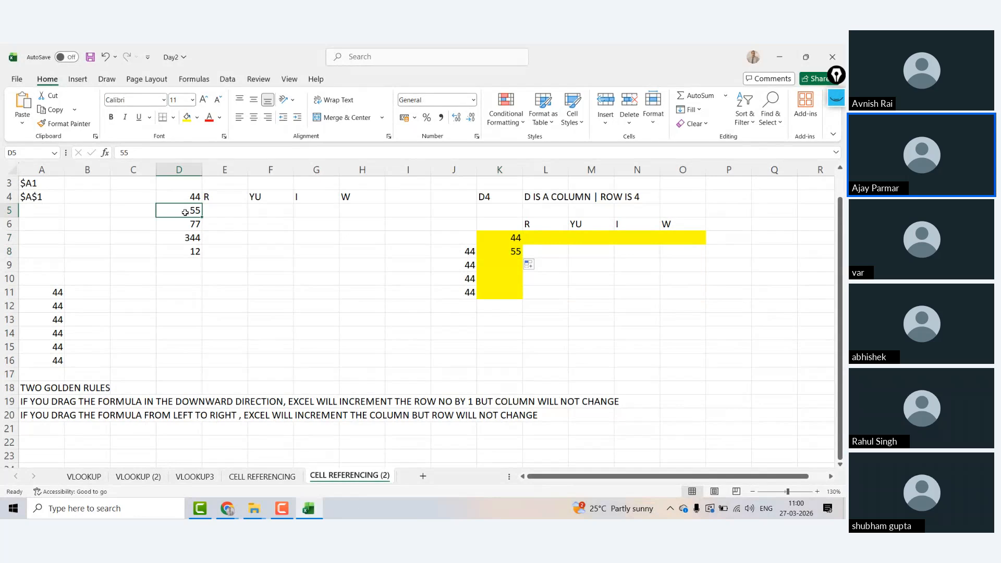
pyautogui.click(513, 256)
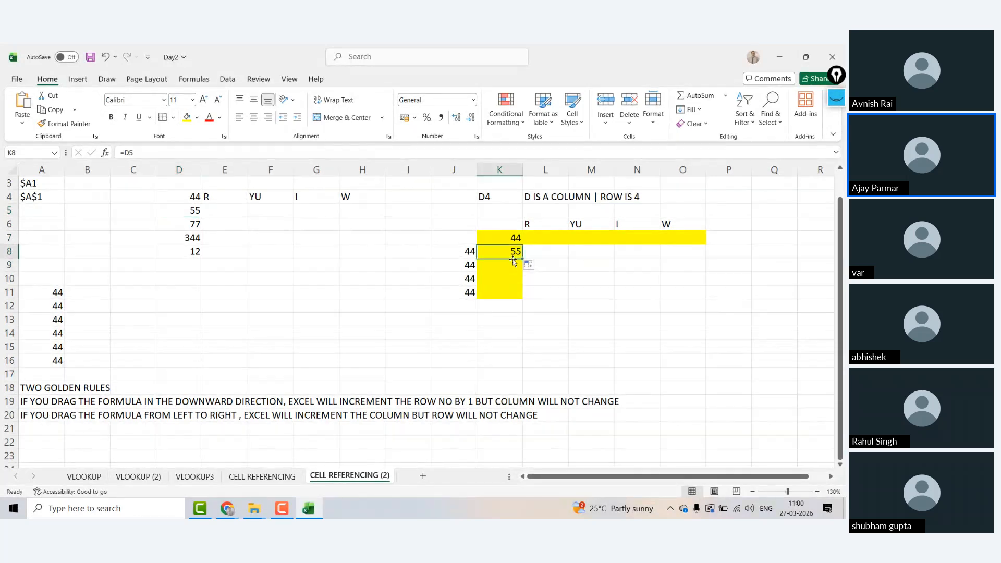
pyautogui.press('Delete')
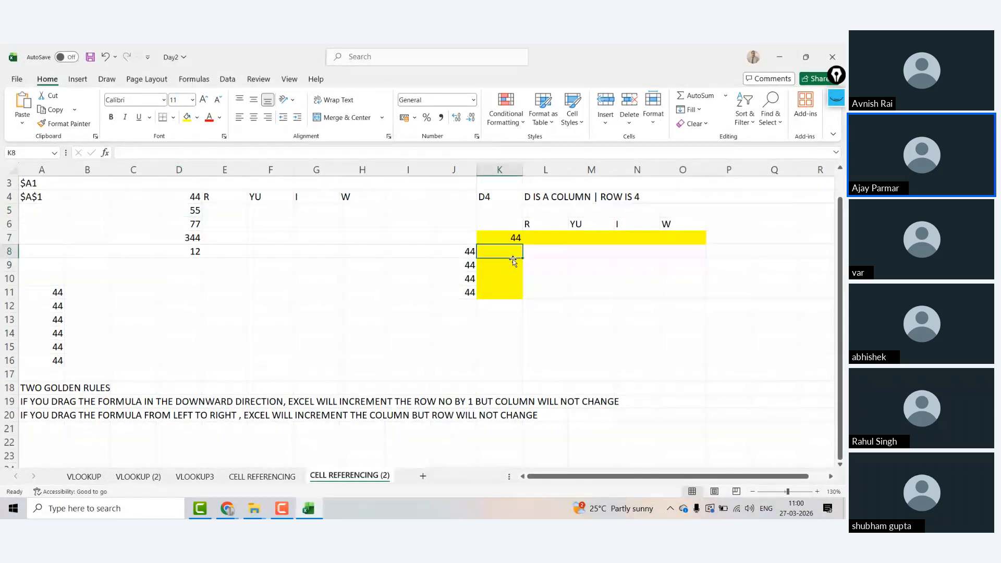
# Enter the formula =D4 individually in cells K8, K9 and K10 of the highlighted column.
pyautogui.write('=')
pyautogui.click(183, 197)
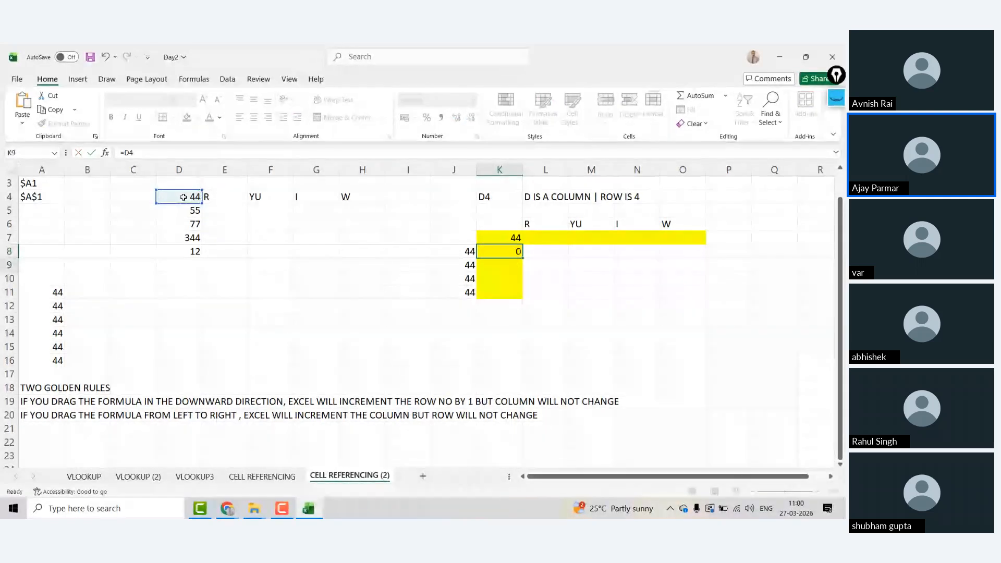
pyautogui.press('Return')
pyautogui.write('=')
pyautogui.click(186, 198)
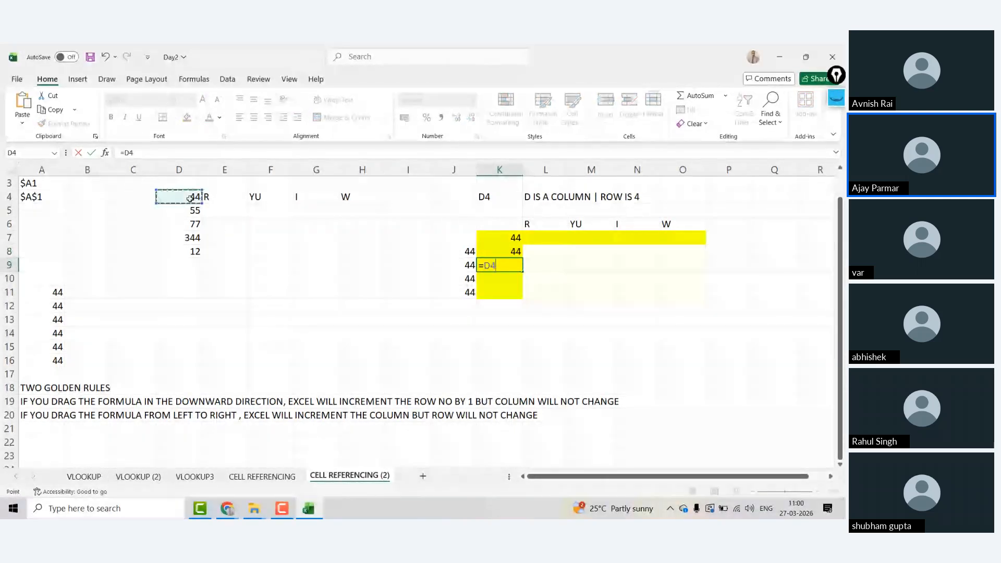
pyautogui.press('Return')
pyautogui.write('=')
pyautogui.click(185, 198)
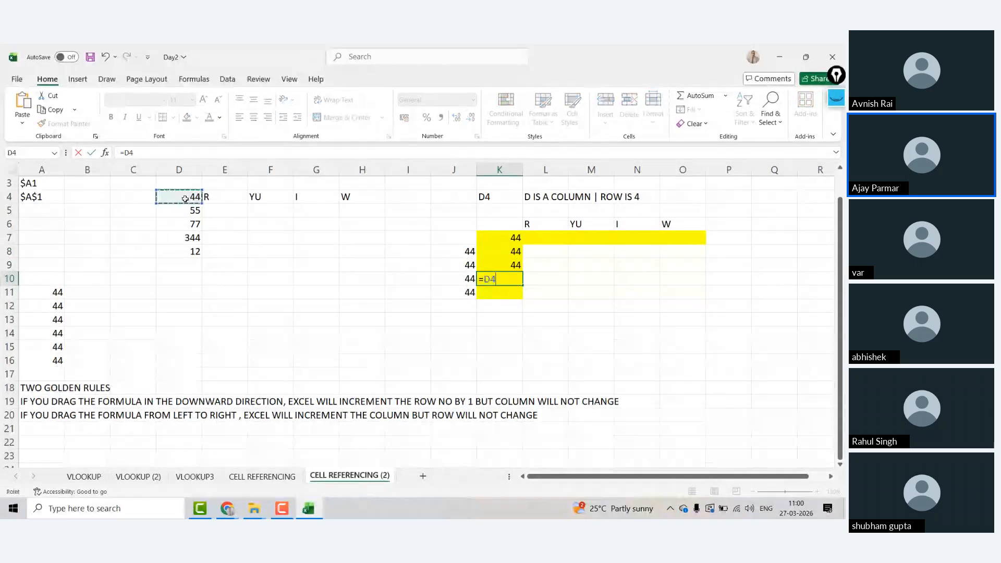
pyautogui.press('Return')
# Enter the formula =D4 in K11, the last cell of the highlighted column.
pyautogui.press('Down')
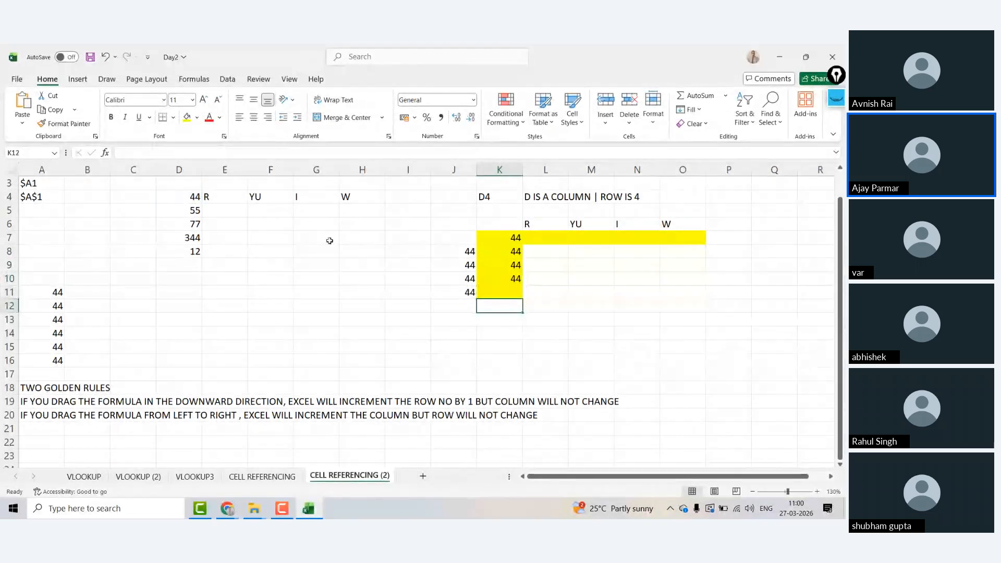
pyautogui.press('Down')
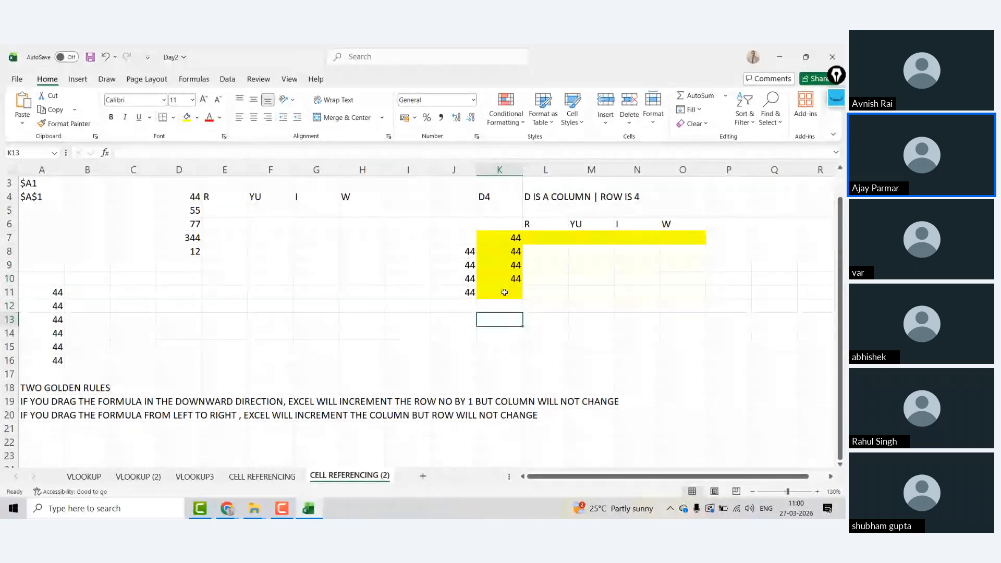
pyautogui.moveTo(513, 282)
pyautogui.mouseDown()
pyautogui.moveTo(527, 289)
pyautogui.moveTo(507, 274)
pyautogui.mouseUp()
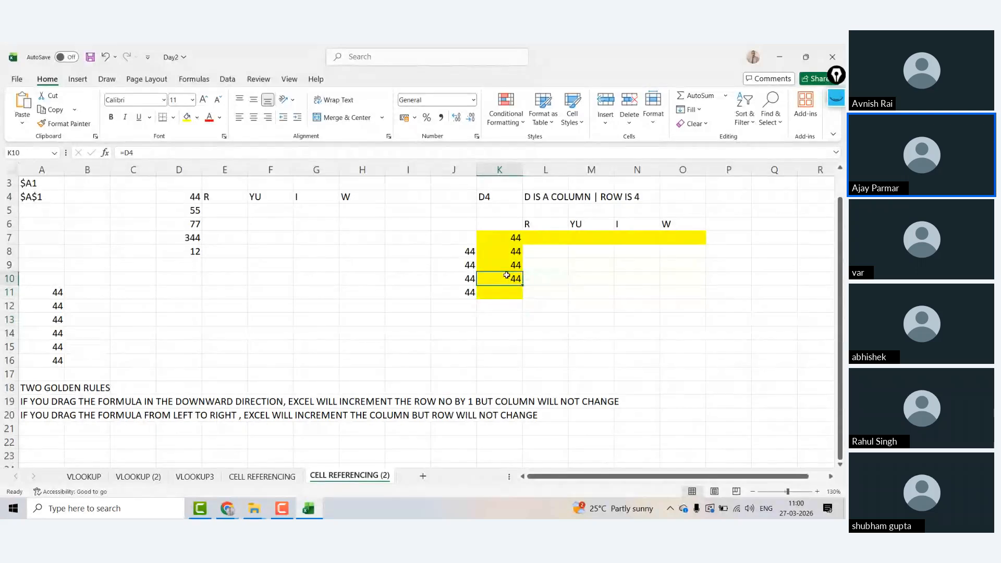
pyautogui.press('Down')
pyautogui.press('Down')
pyautogui.press('Up')
pyautogui.write('=')
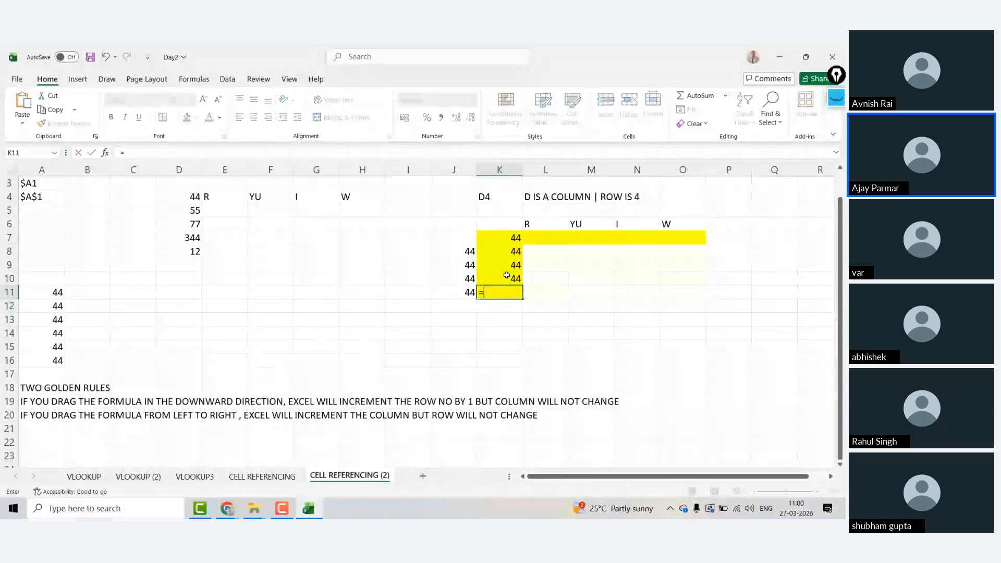
pyautogui.click(195, 196)
pyautogui.press('Return')
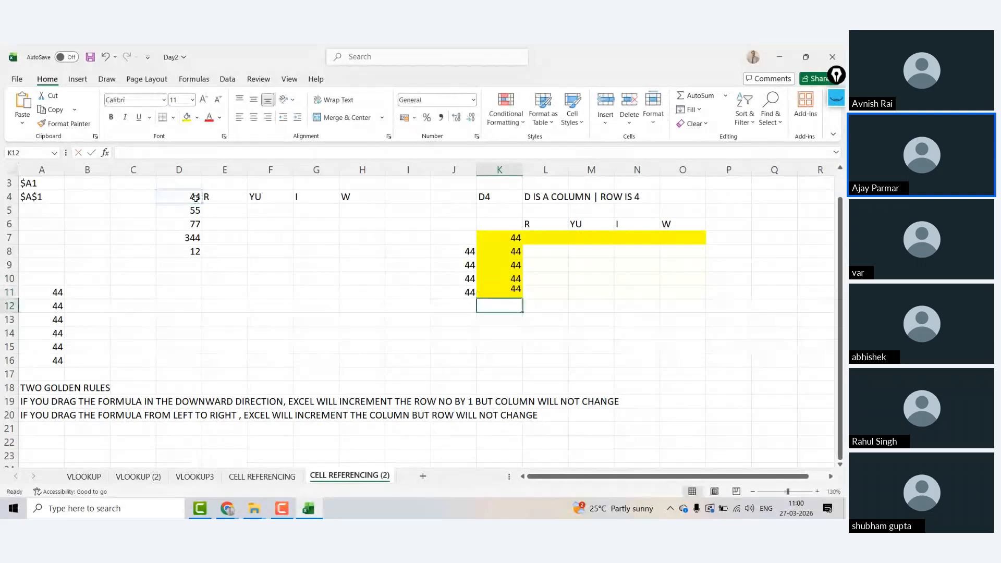
# Clear the individually entered formulas from K8 to K11.
pyautogui.press('Up')
pyautogui.press('Up')
pyautogui.press('Up')
pyautogui.press('Up')
pyautogui.hotkey('shift', 'Down')
pyautogui.hotkey('shift', 'Down')
pyautogui.hotkey('shift', 'Down')
pyautogui.press('Delete')
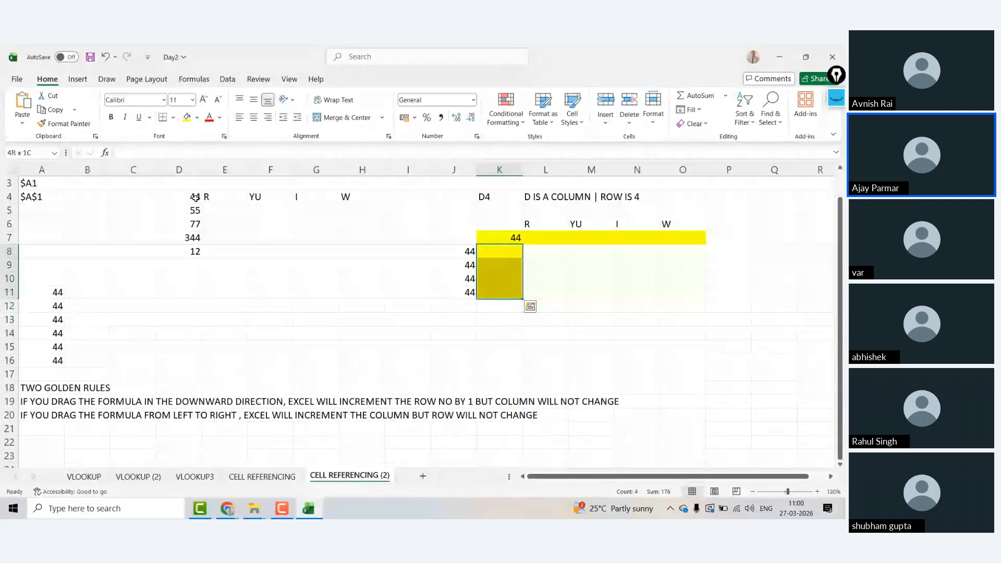
# Change the formula in K7 to =D$4 so that the row reference is locked.
pyautogui.press('Right')
pyautogui.press('Up')
pyautogui.press('Left')
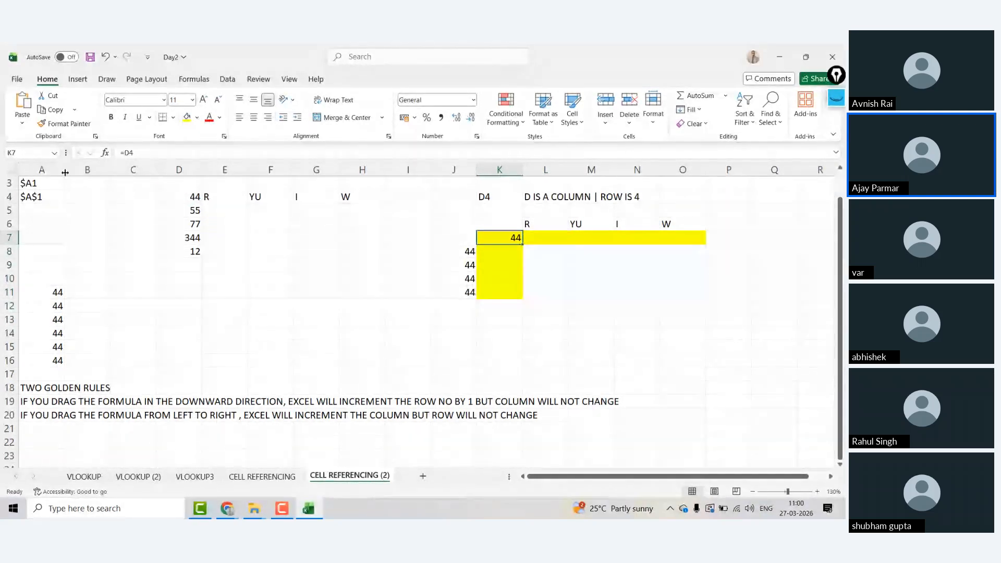
pyautogui.click(129, 152)
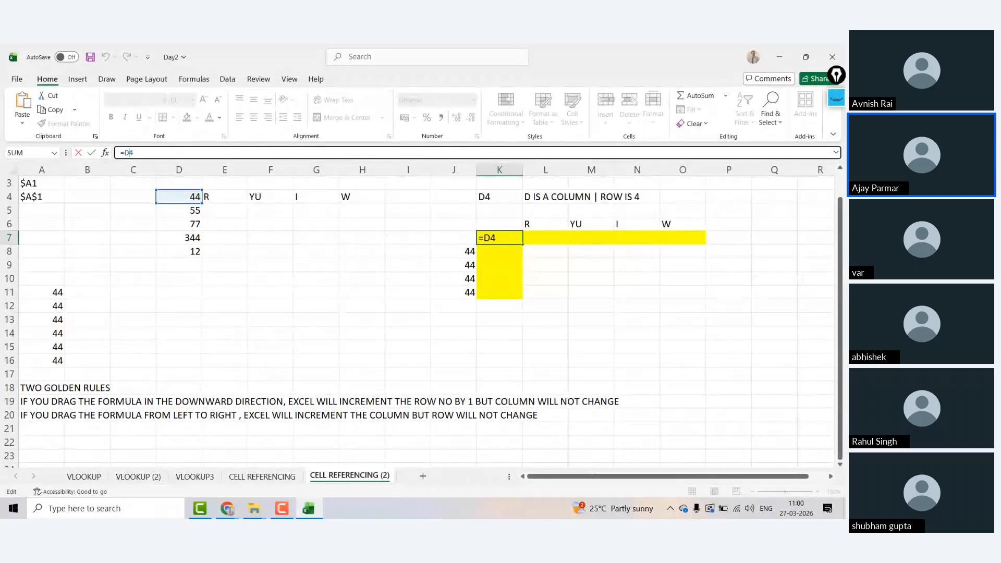
pyautogui.write('$')
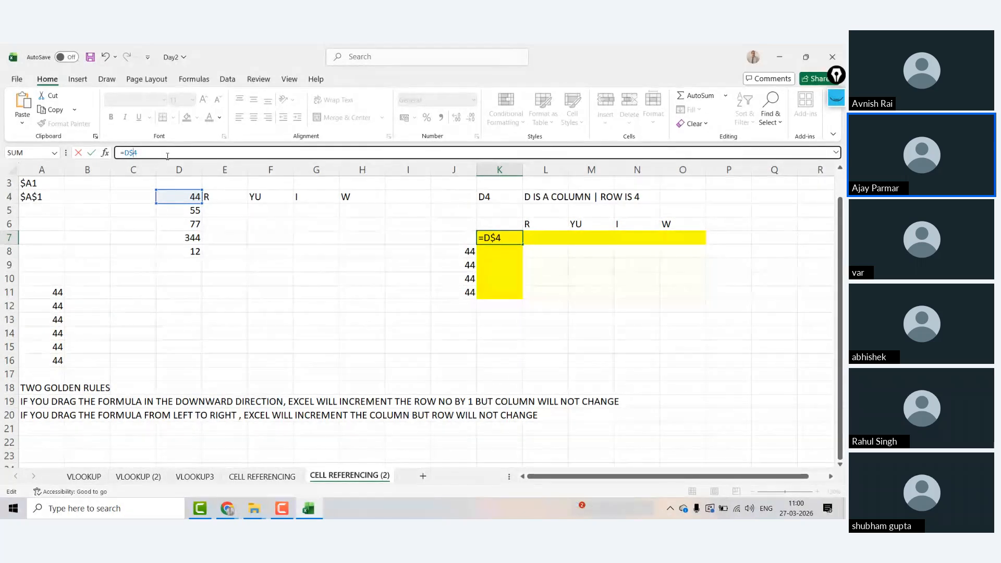
pyautogui.hotkey('ctrl', 'Return')
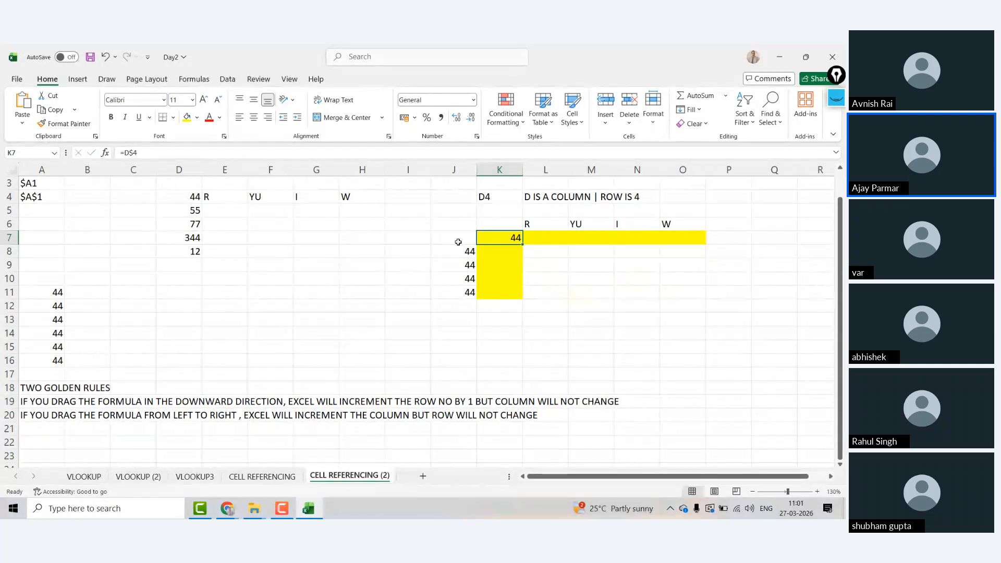
# Fill the =D$4 formula from K7 down to K11 in stages, checking the formulas in the copied cells.
pyautogui.moveTo(522, 244); pyautogui.dragTo(524, 253)
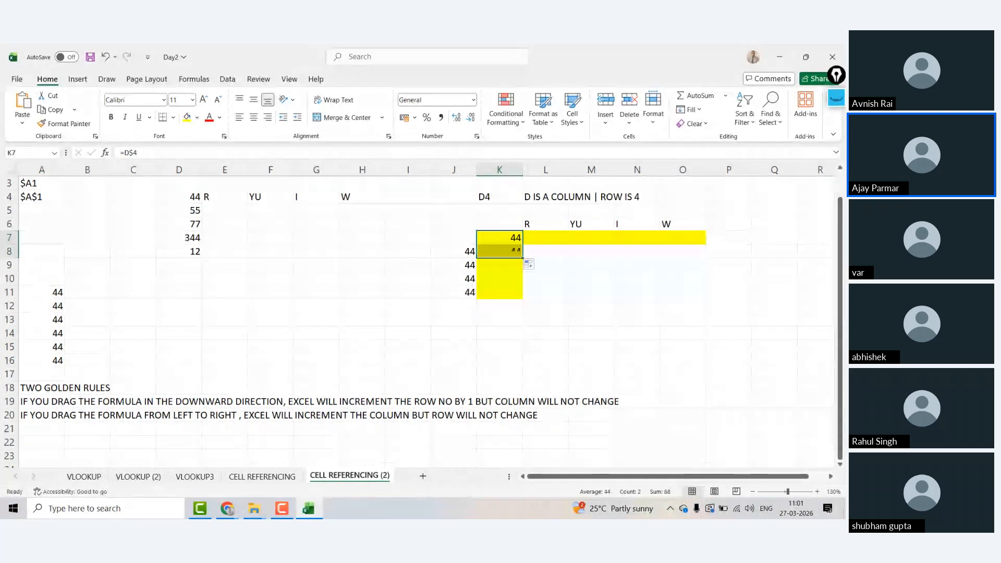
pyautogui.click(513, 251)
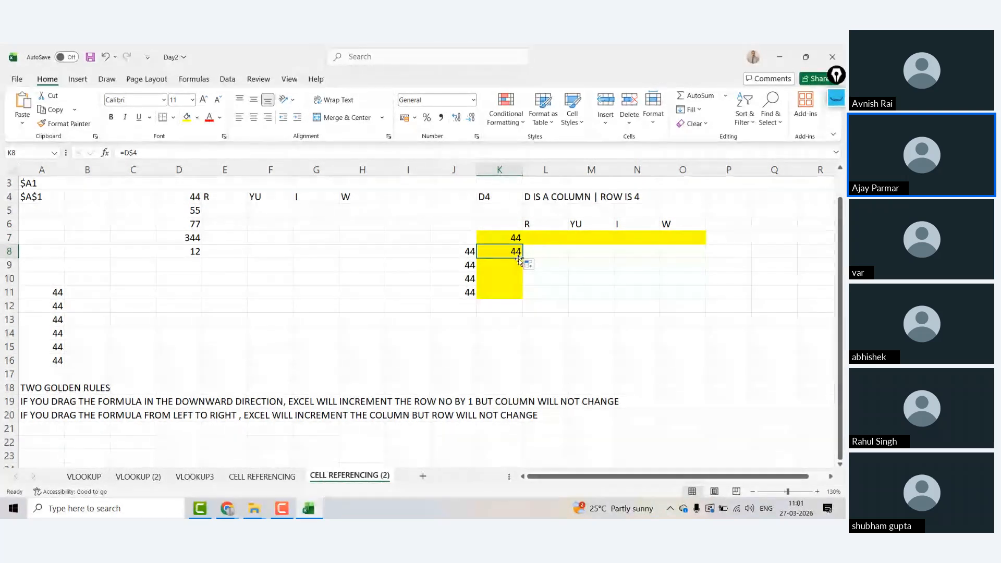
pyautogui.moveTo(522, 257); pyautogui.dragTo(524, 275)
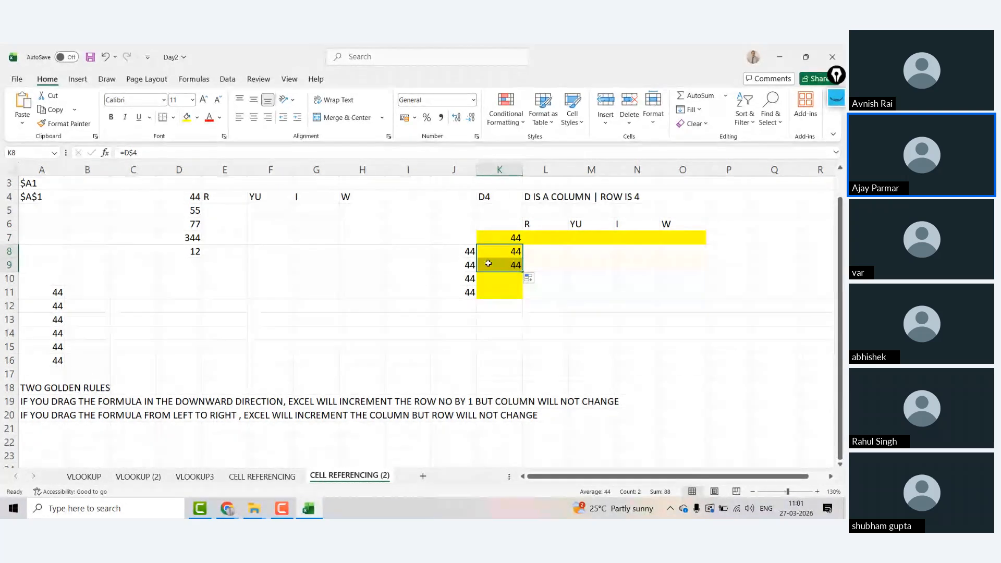
pyautogui.click(487, 265)
pyautogui.click(130, 152)
pyautogui.write('$')
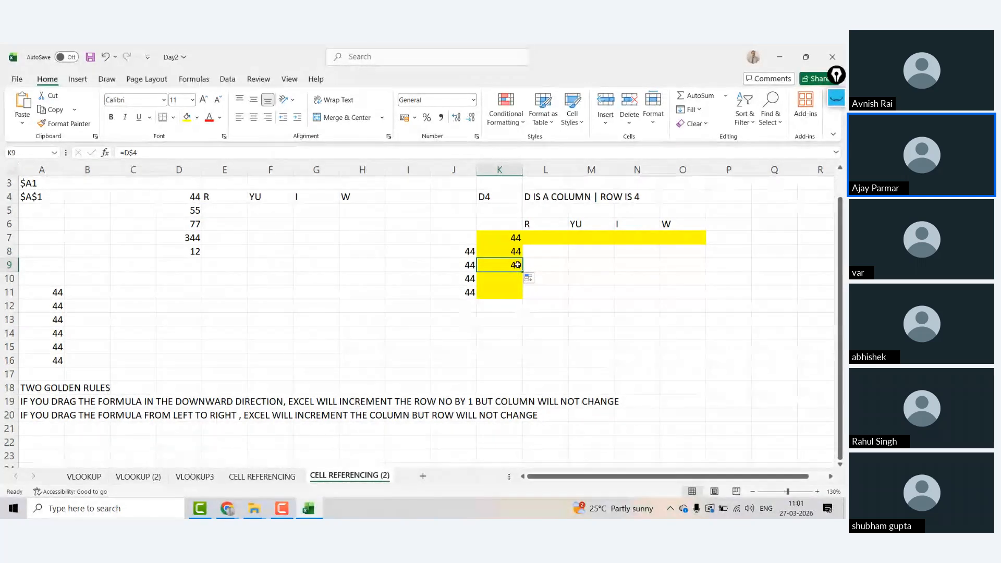
pyautogui.moveTo(521, 274); pyautogui.dragTo(523, 295)
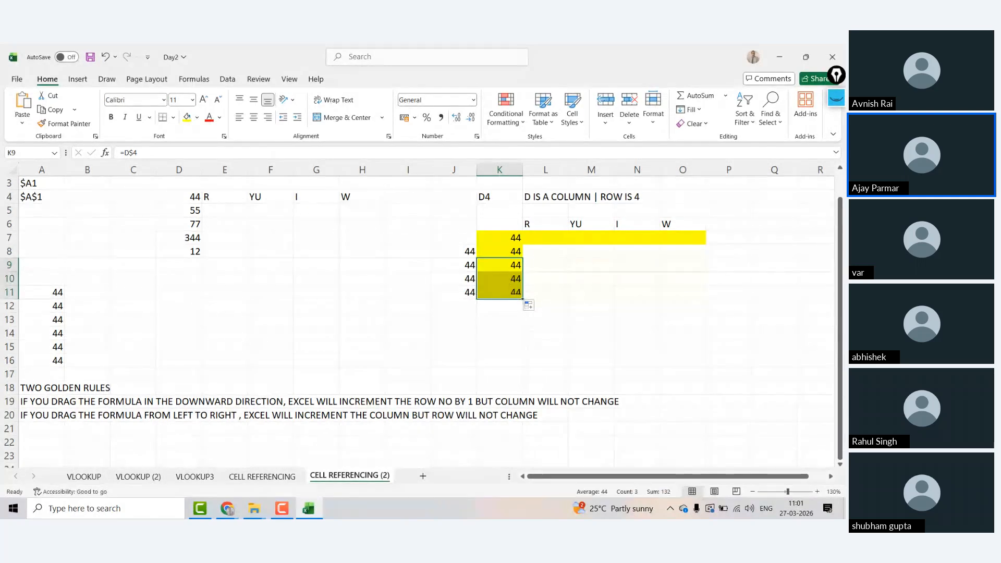
pyautogui.click(508, 280)
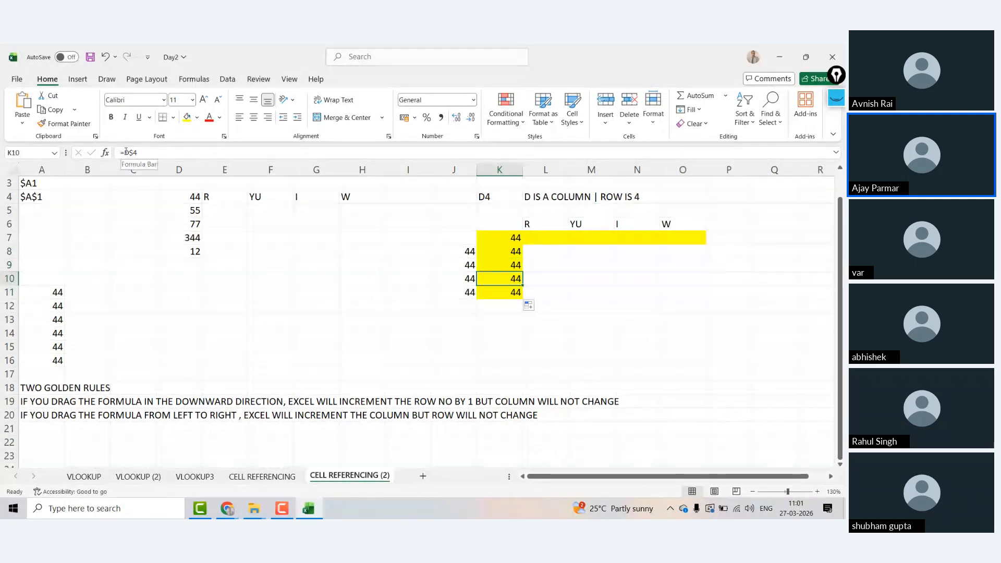
pyautogui.press('Up')
pyautogui.press('Up')
pyautogui.press('Up')
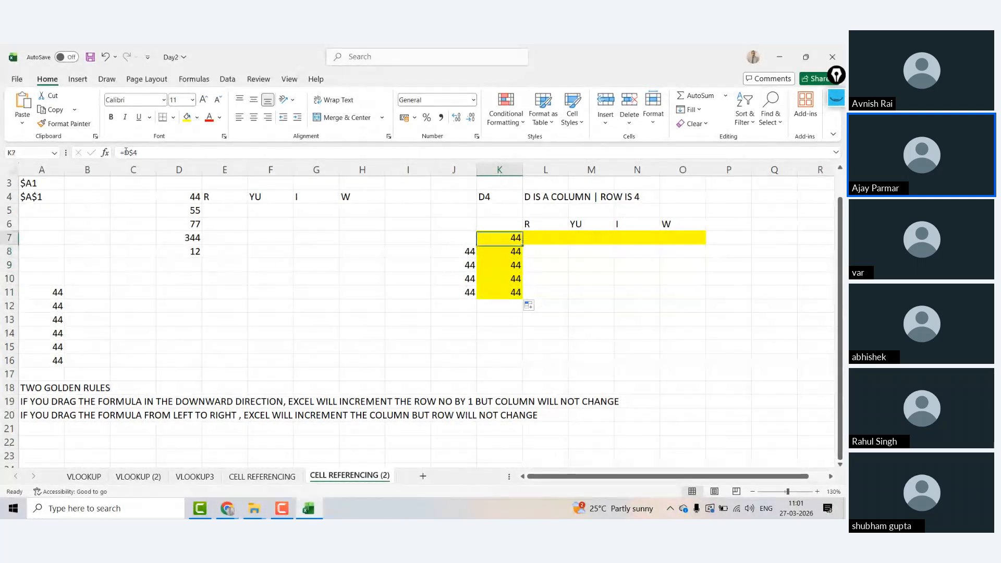
# Clear the filled formulas from K8 to K11, keeping the formula in K7.
pyautogui.press('Down')
pyautogui.hotkey('ctrl', 'shift', 'Down')
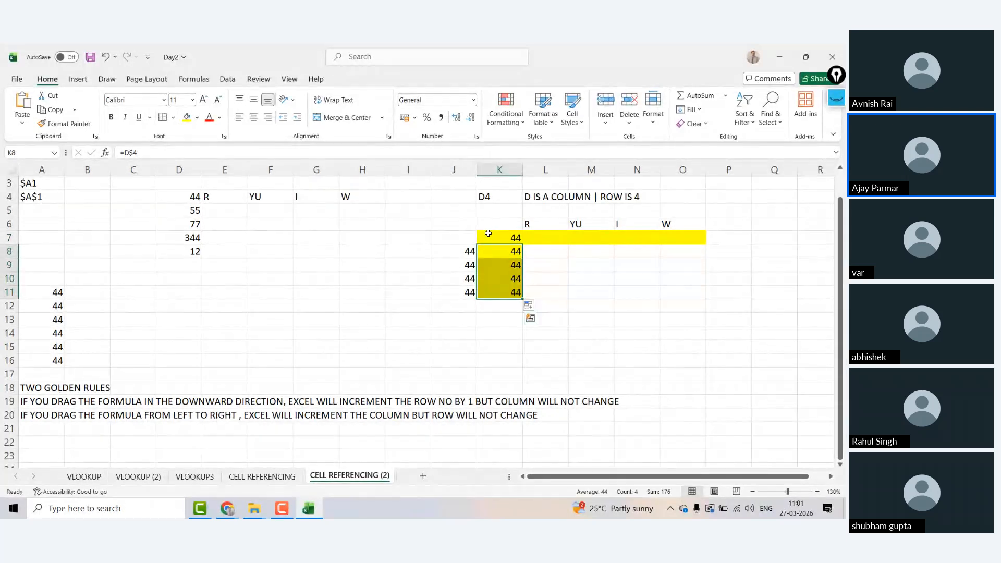
pyautogui.press('Delete')
pyautogui.press('Up')
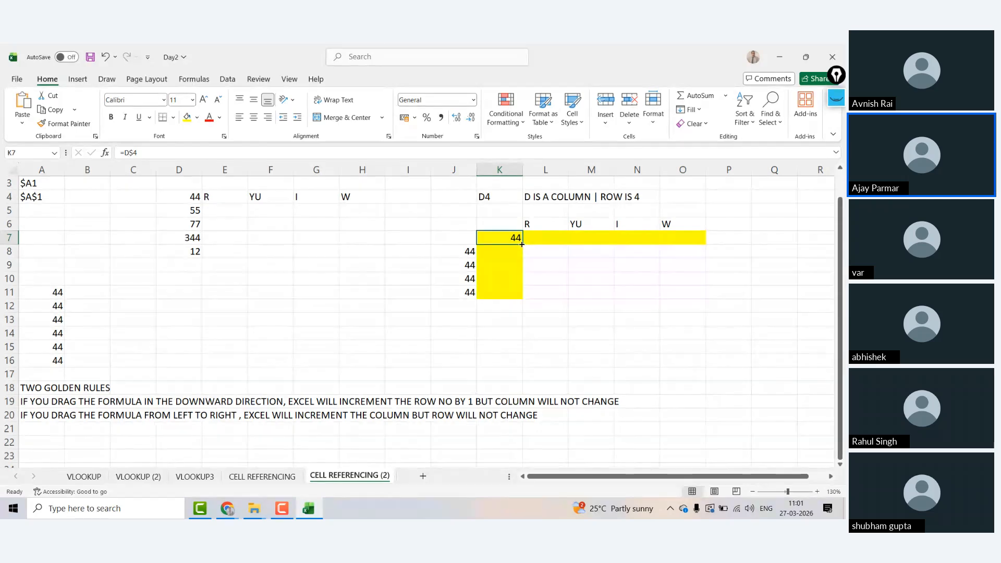
# Fill the row-locked formula from K7 down to K11 in one pass and review the formula in K7.
pyautogui.moveTo(523, 244); pyautogui.dragTo(525, 297)
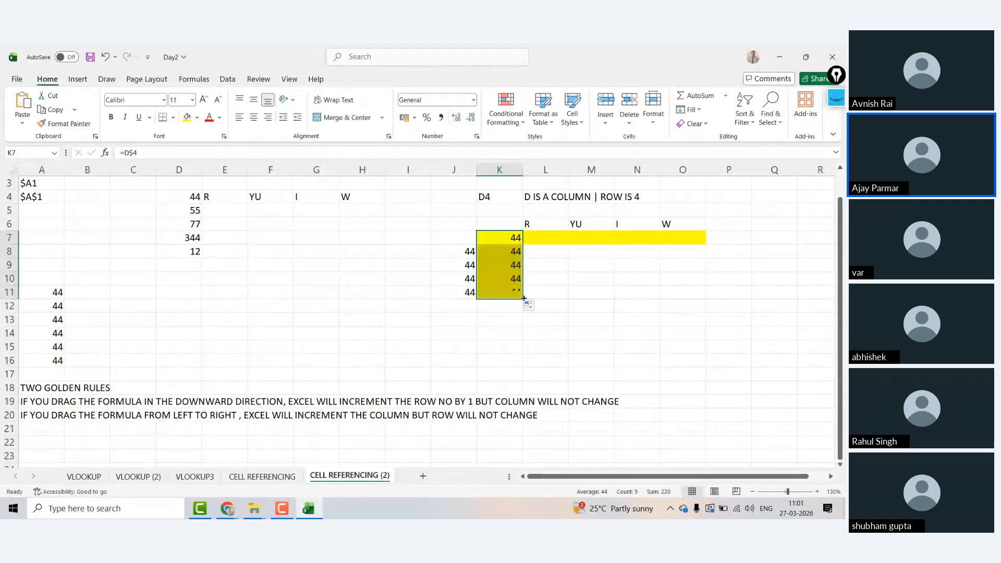
pyautogui.click(502, 240)
pyautogui.click(133, 152)
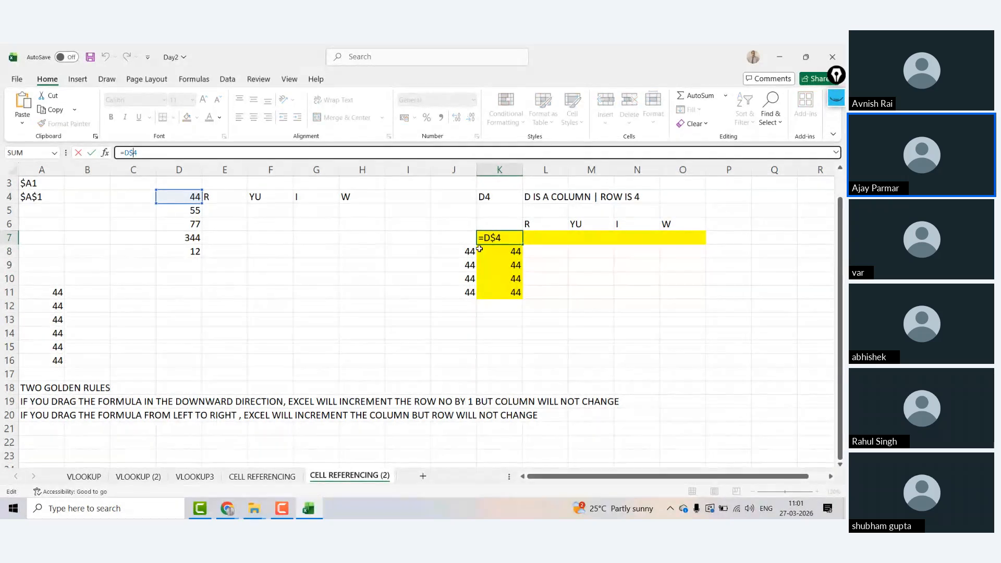
pyautogui.press('Escape')
pyautogui.moveTo(523, 244)
pyautogui.mouseDown()
pyautogui.moveTo(658, 253)
pyautogui.moveTo(506, 239)
pyautogui.mouseUp()
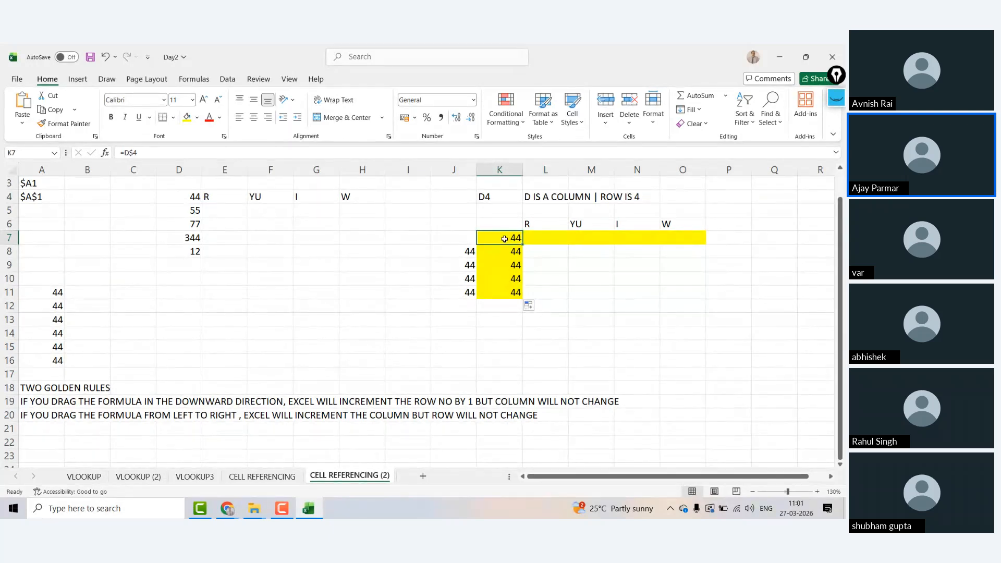
pyautogui.moveTo(523, 244); pyautogui.dragTo(521, 293)
pyautogui.click(520, 238)
pyautogui.moveTo(526, 246)
pyautogui.mouseDown()
pyautogui.moveTo(697, 247)
pyautogui.moveTo(532, 236)
pyautogui.mouseUp()
# Change the reference label in K4 to D$4.
pyautogui.click(481, 198)
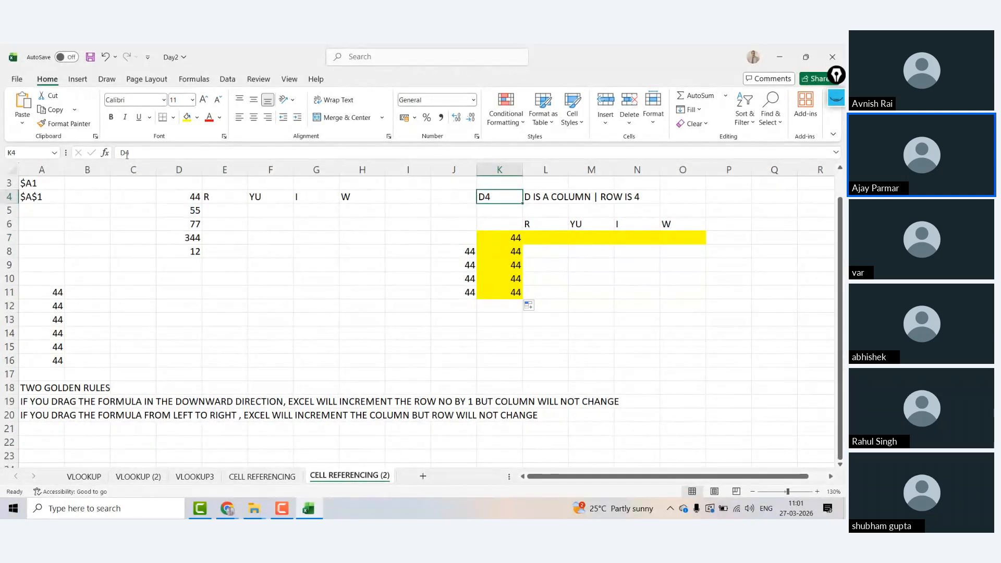
pyautogui.click(127, 153)
pyautogui.write('$')
pyautogui.press('Return')
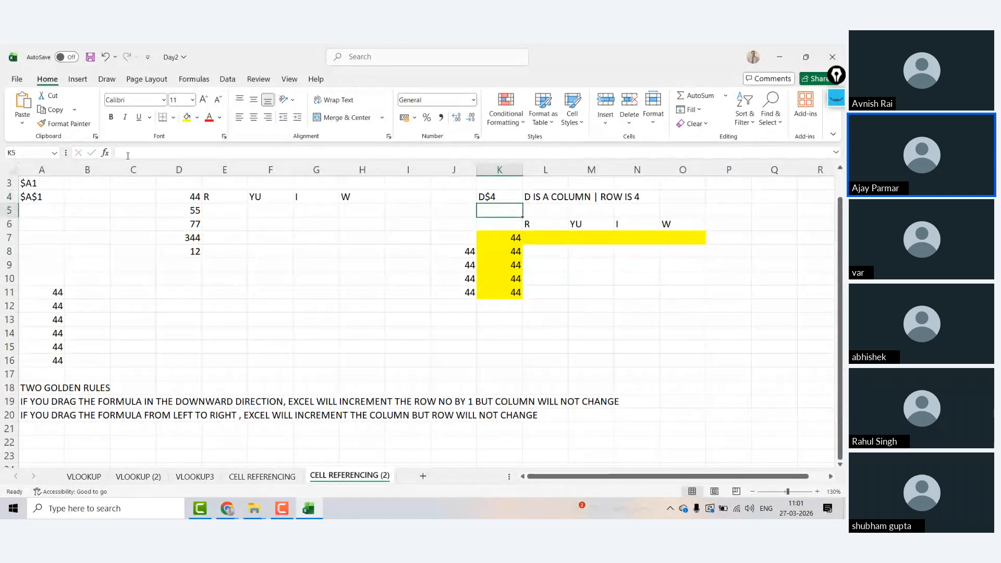
# Clear the expected values in J8 to J11 beside the highlighted column and select K6.
pyautogui.press('Down')
pyautogui.press('Down')
pyautogui.press('Down')
pyautogui.press('Left')
pyautogui.hotkey('shift', 'Down')
pyautogui.hotkey('shift', 'Down')
pyautogui.hotkey('shift', 'Down')
pyautogui.press('Delete')
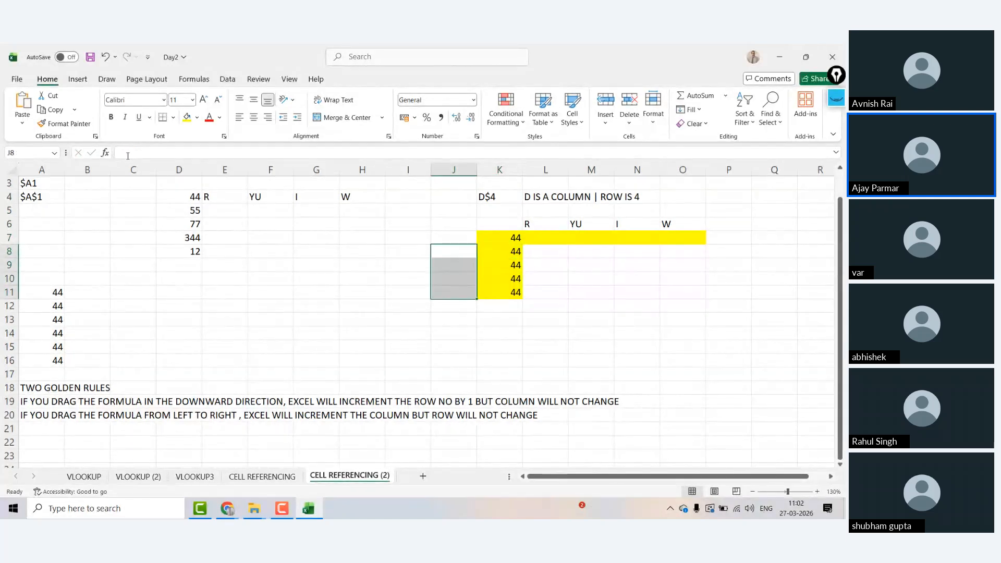
pyautogui.press('Up')
pyautogui.press('Right')
pyautogui.press('Up')
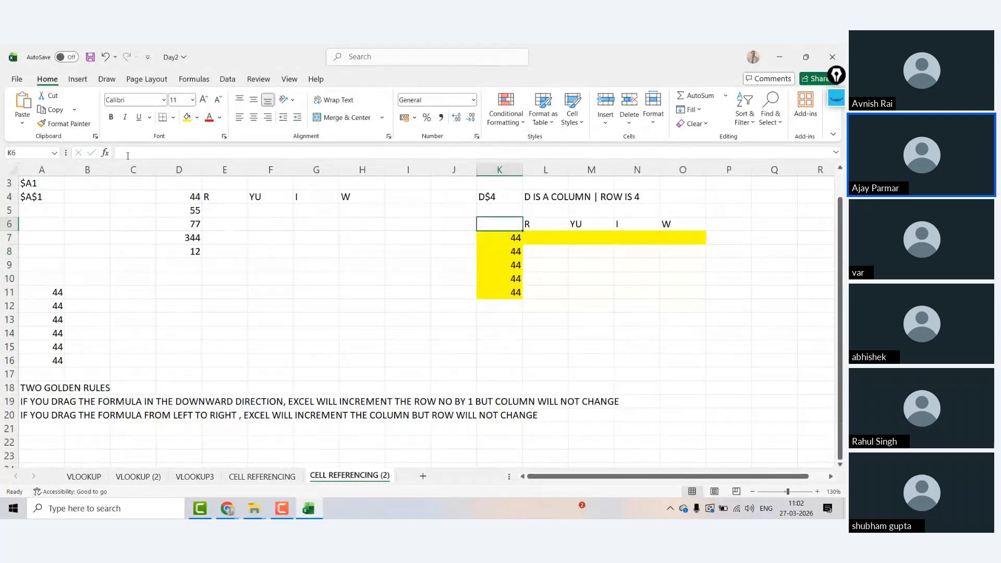
# Review the expected values in L6 to O6, the formula in K7 and the reference label in K4.
pyautogui.press('Right')
pyautogui.hotkey('shift', 'Right')
pyautogui.hotkey('shift', 'Right')
pyautogui.hotkey('shift', 'Right')
pyautogui.press('Down')
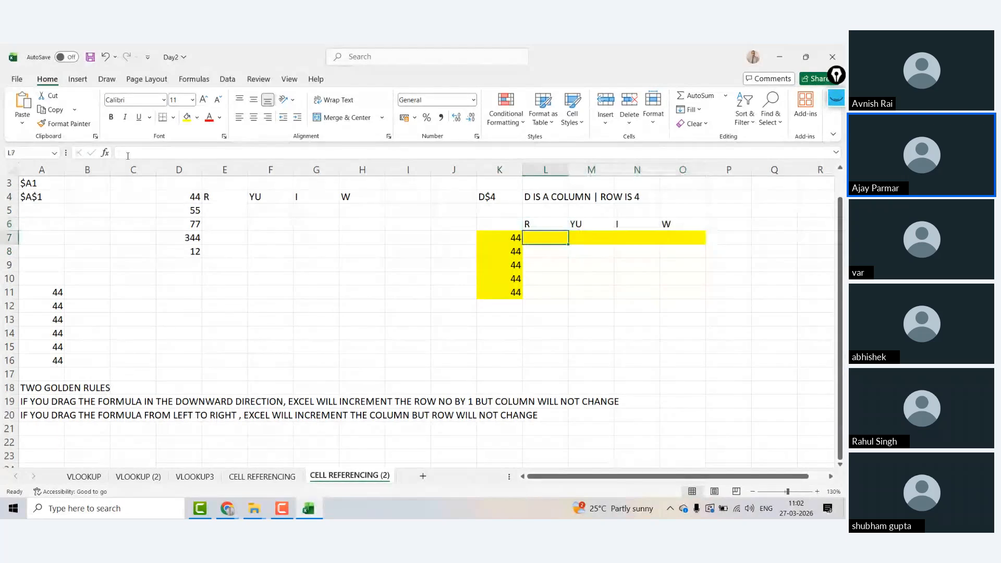
pyautogui.press('Left')
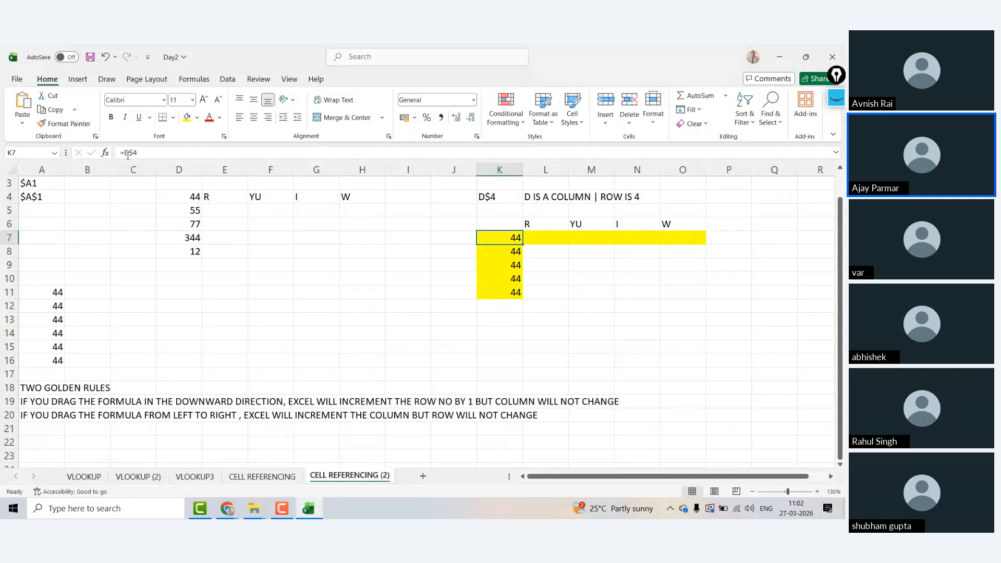
pyautogui.press('Up')
pyautogui.press('Up')
pyautogui.press('Up')
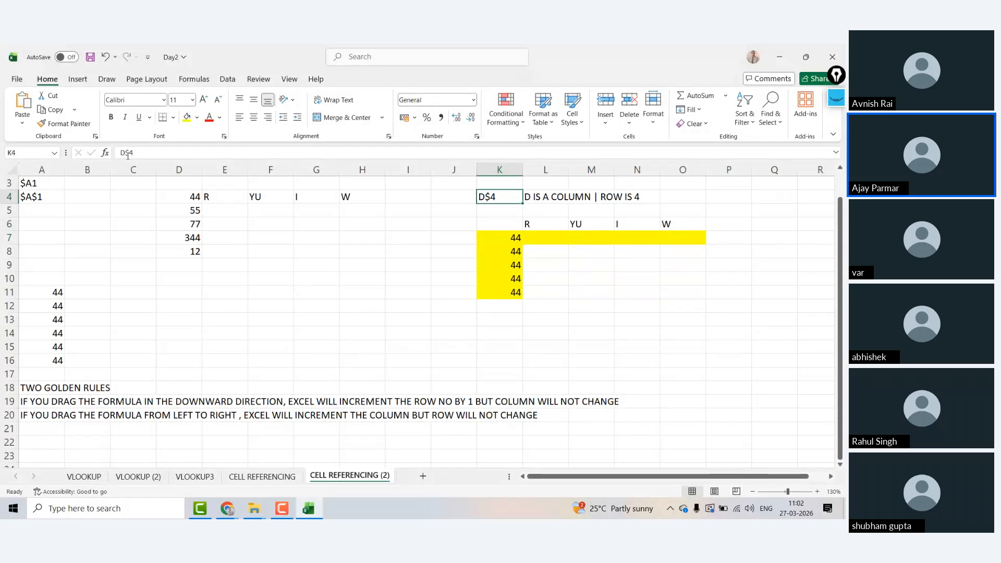
# Fill the row-locked formula from K7 across to L7 and check the reference in L7.
pyautogui.press('Down')
pyautogui.press('Down')
pyautogui.press('Down')
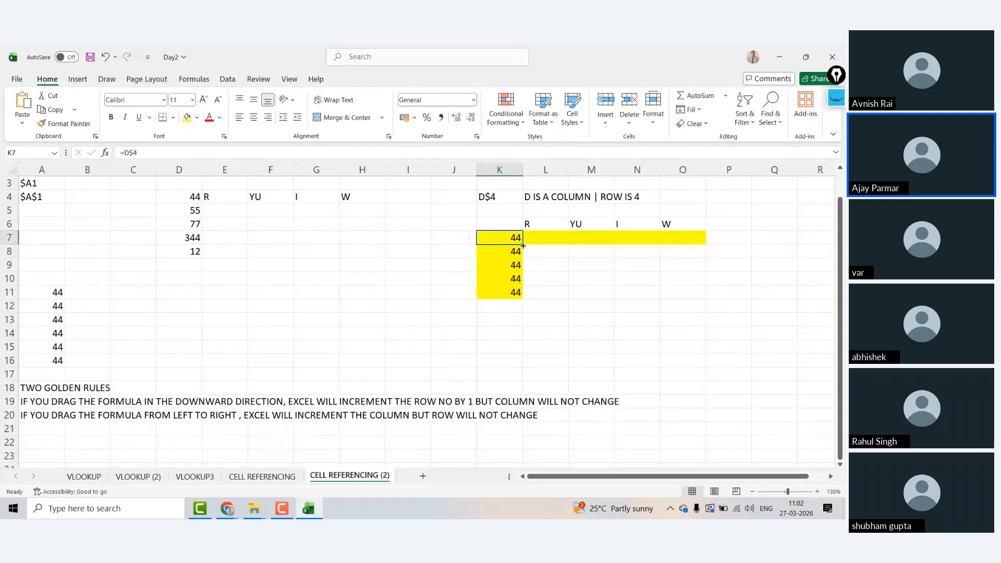
pyautogui.moveTo(522, 242); pyautogui.dragTo(566, 243)
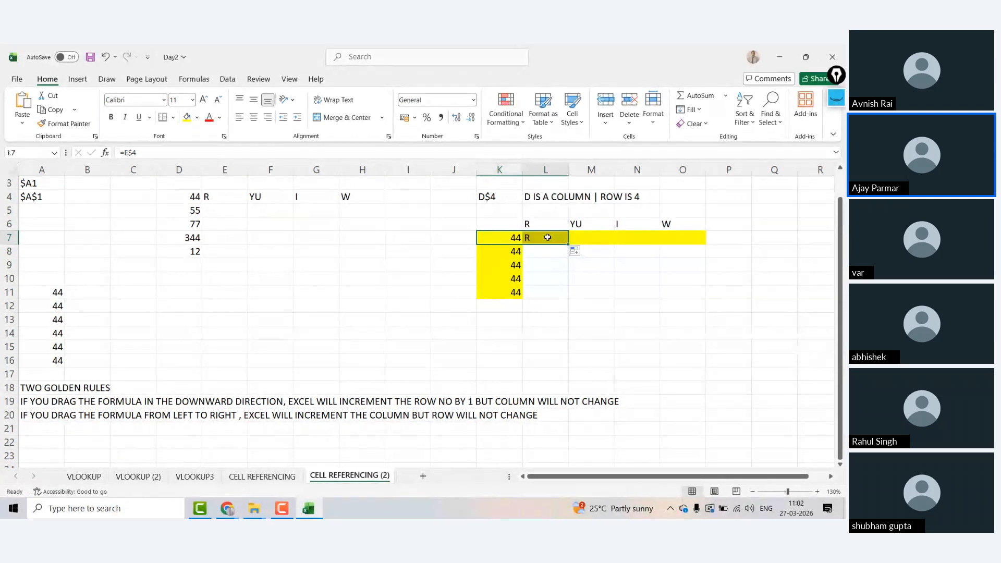
pyautogui.click(544, 237)
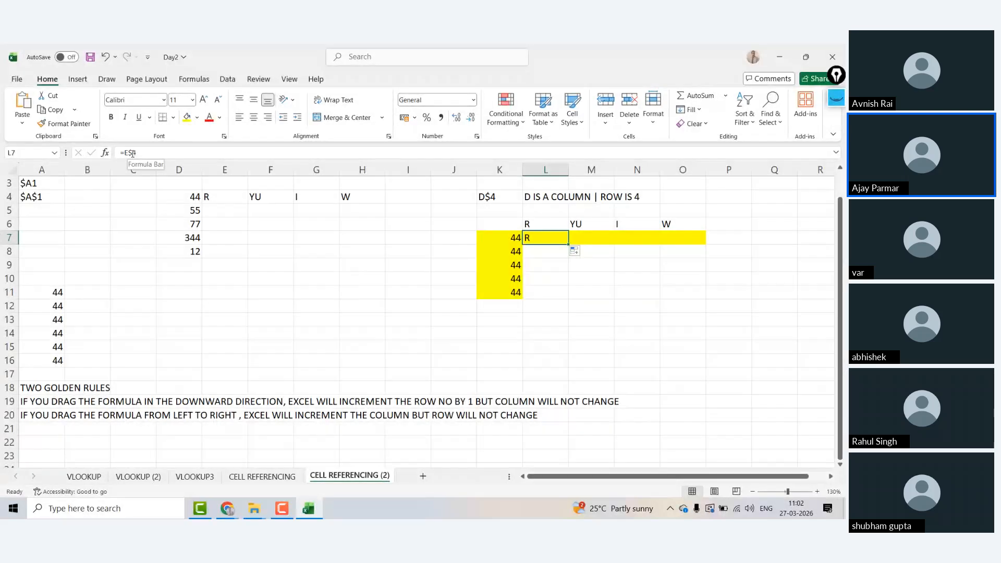
pyautogui.press('Right')
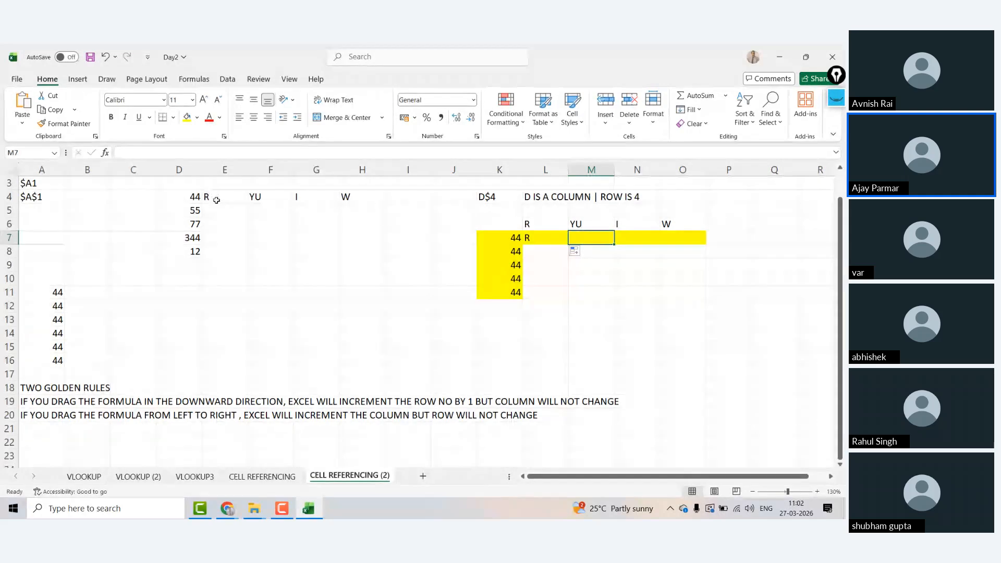
# Check the source values in E4 to H4 against L7's formula, and fill that formula across to O7.
pyautogui.click(217, 201)
pyautogui.hotkey('shift', 'Right')
pyautogui.hotkey('shift', 'Right')
pyautogui.hotkey('shift', 'Right')
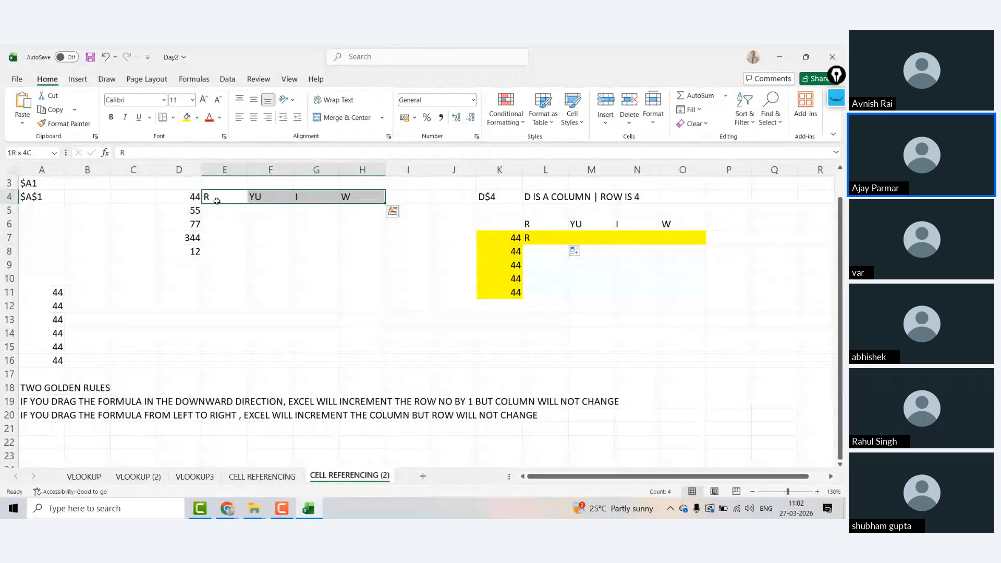
pyautogui.click(541, 239)
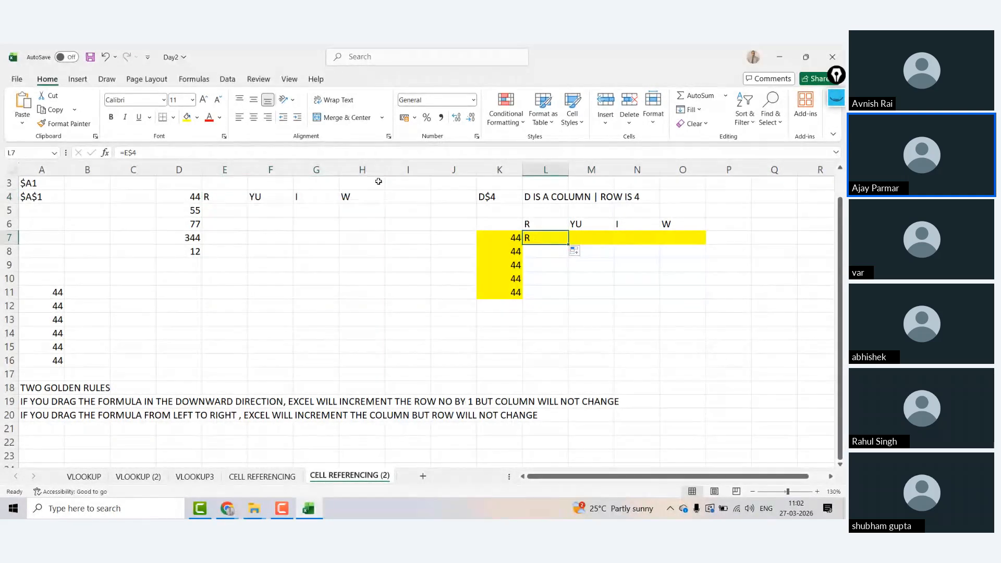
pyautogui.click(135, 151)
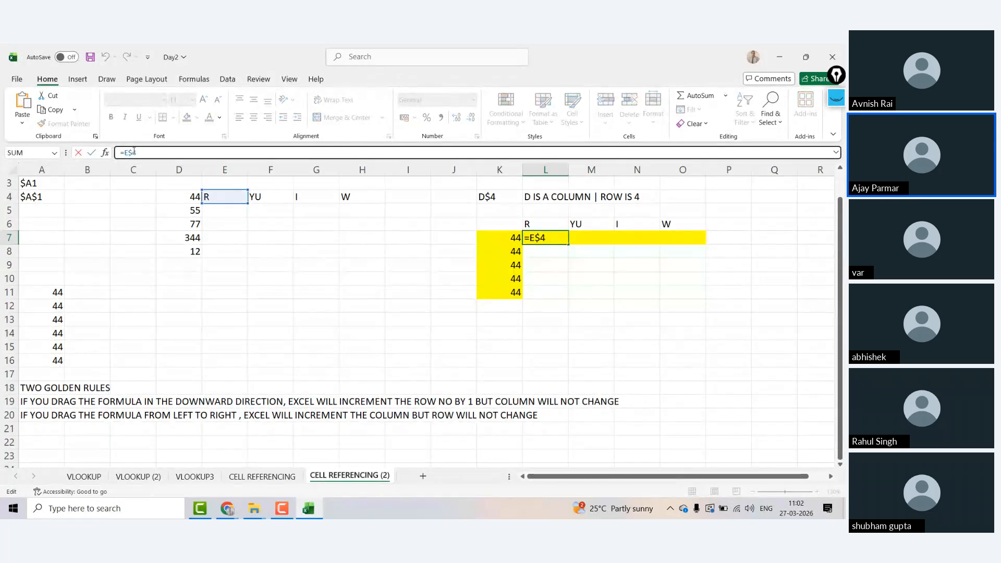
pyautogui.moveTo(128, 152); pyautogui.dragTo(135, 152)
pyautogui.hotkey('ctrl', 'Return')
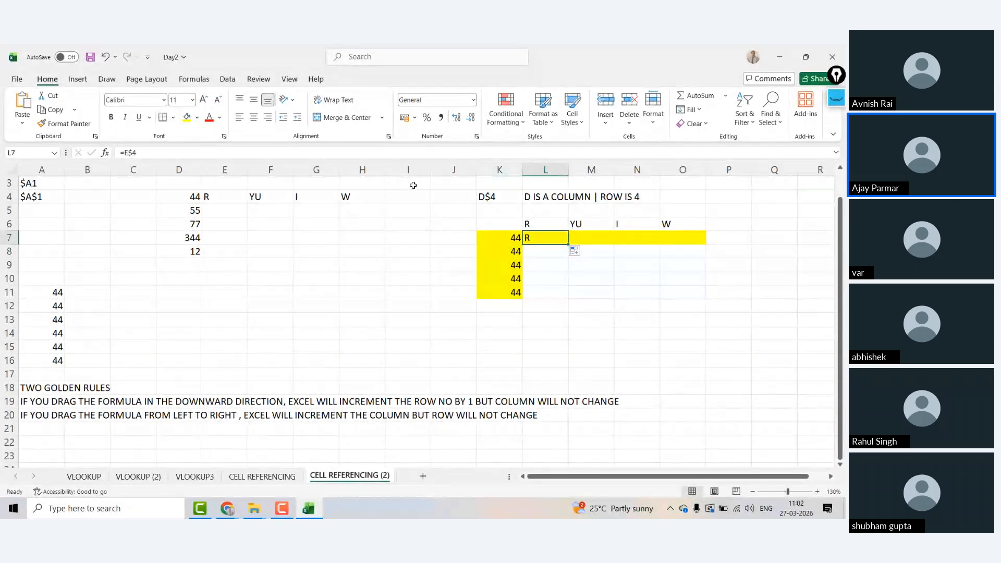
pyautogui.moveTo(567, 243); pyautogui.dragTo(706, 246)
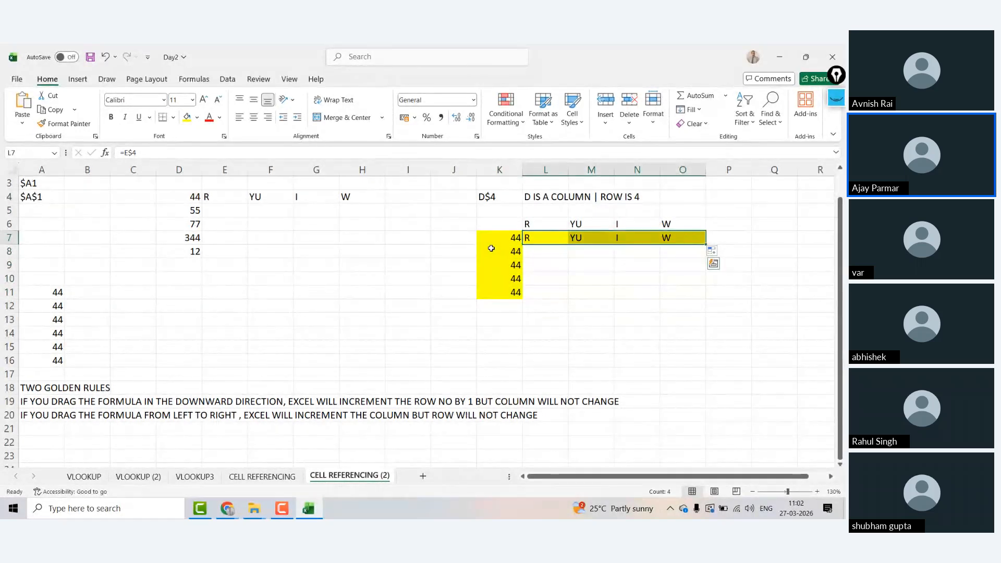
# Clear the expected values in L6 to O6 above the highlighted row and select K7.
pyautogui.press('Up')
pyautogui.hotkey('shift', 'Right')
pyautogui.hotkey('shift', 'Right')
pyautogui.hotkey('shift', 'Right')
pyautogui.press('Delete')
pyautogui.press('Left')
pyautogui.press('Down')
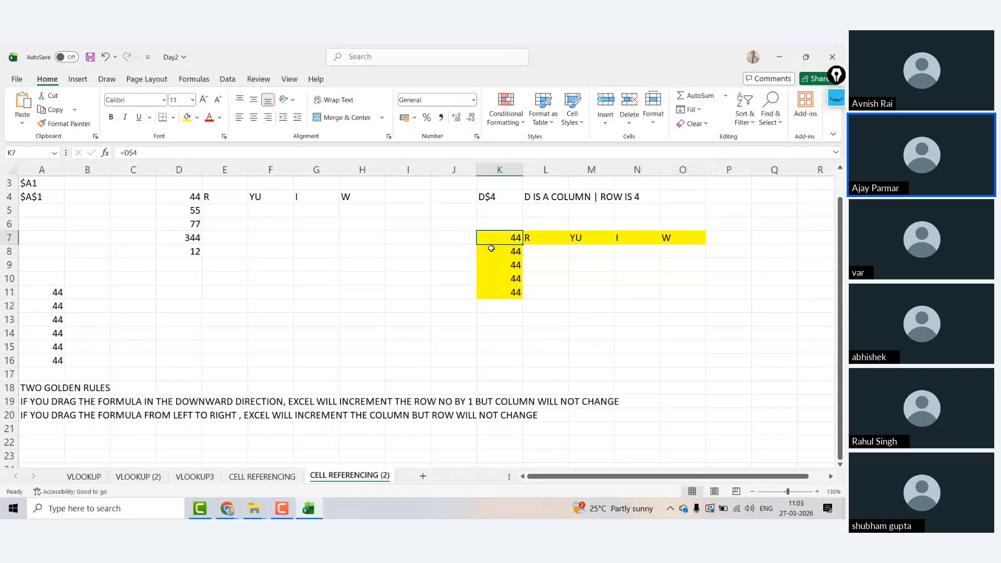
pyautogui.press('Up')
pyautogui.press('Right')
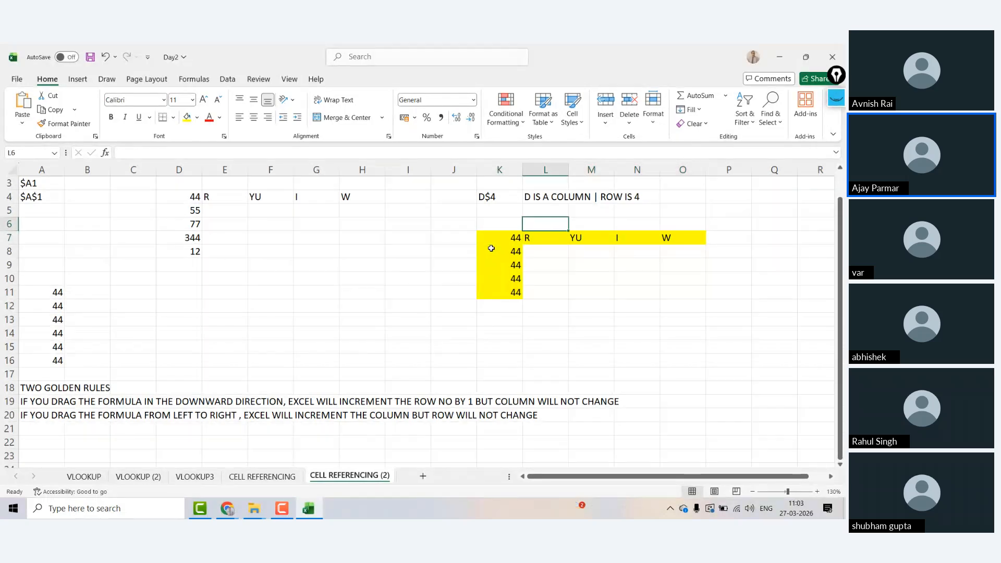
pyautogui.press('Down')
pyautogui.press('Left')
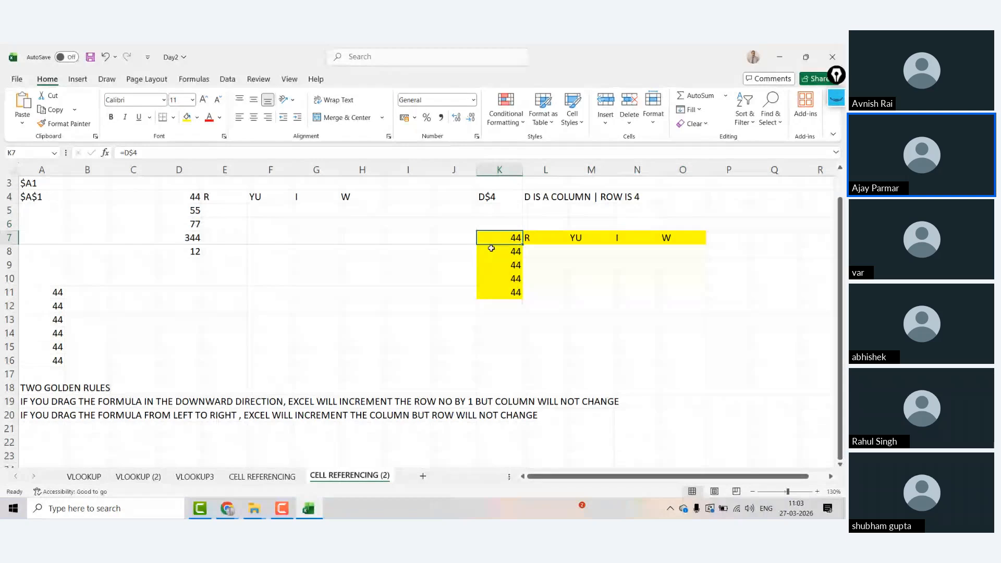
# Create a copy of the CELL REFERENCING (2) sheet at the end of the workbook.
pyautogui.click(331, 452)
pyautogui.rightClick(331, 453)
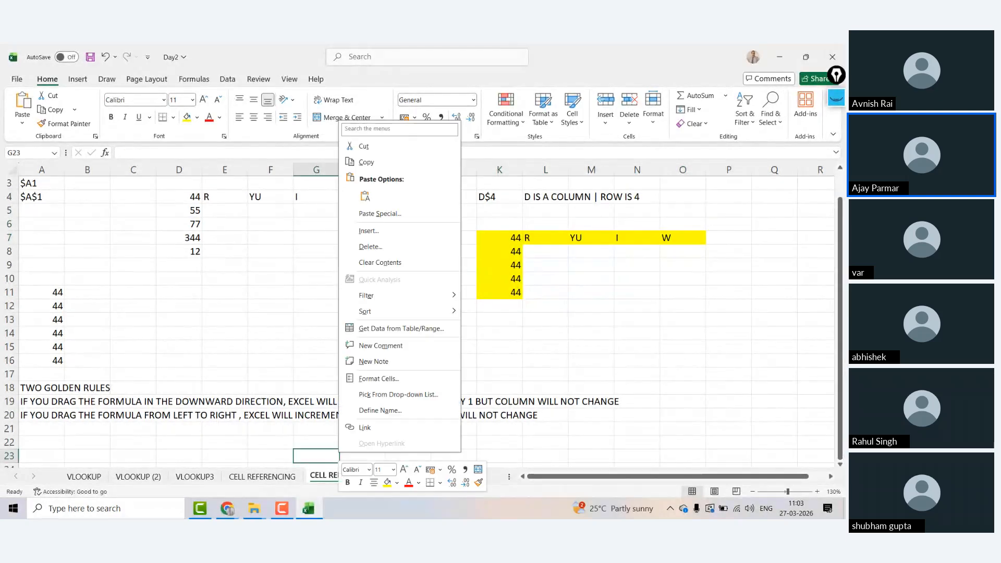
pyautogui.click(323, 476)
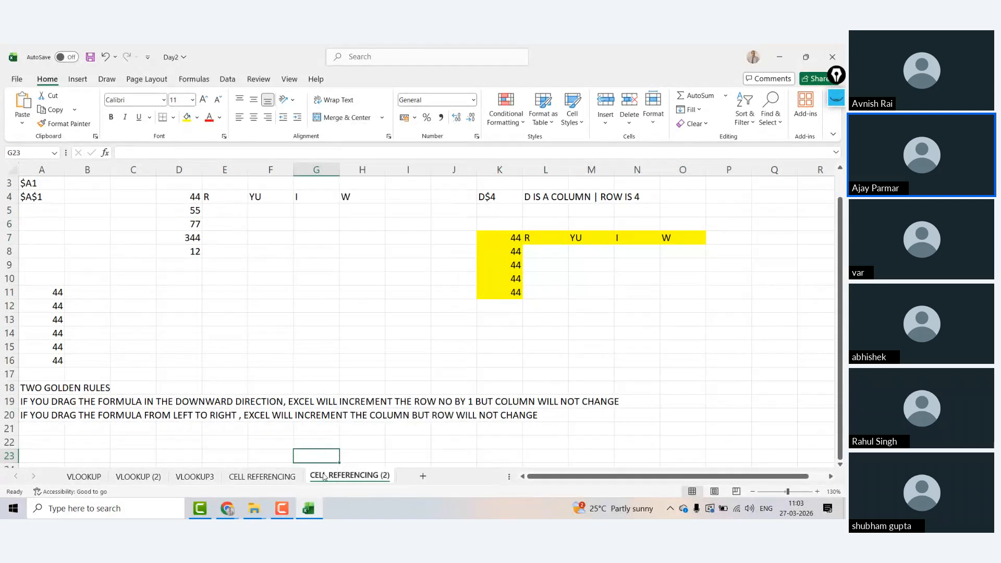
pyautogui.rightClick(324, 476)
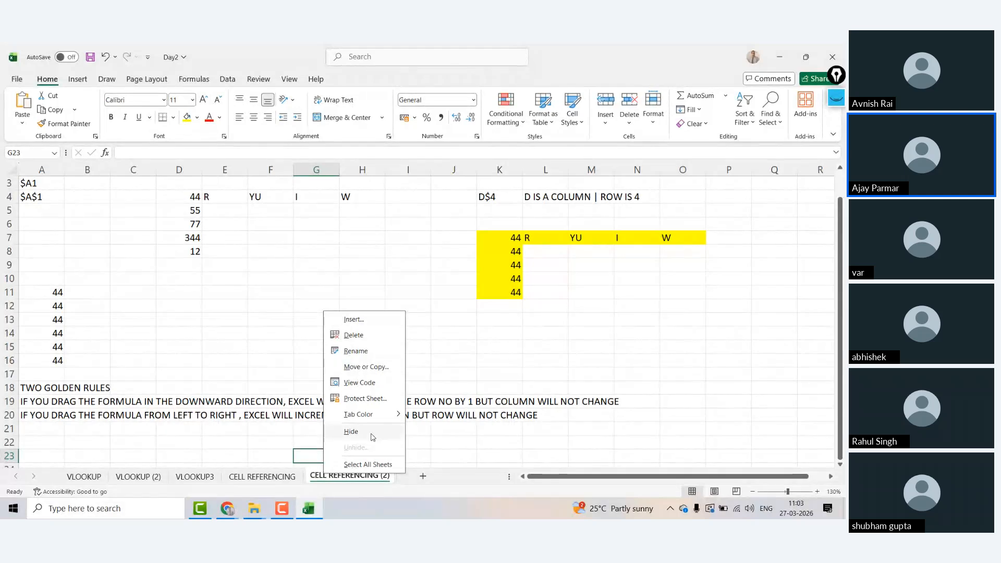
pyautogui.click(366, 370)
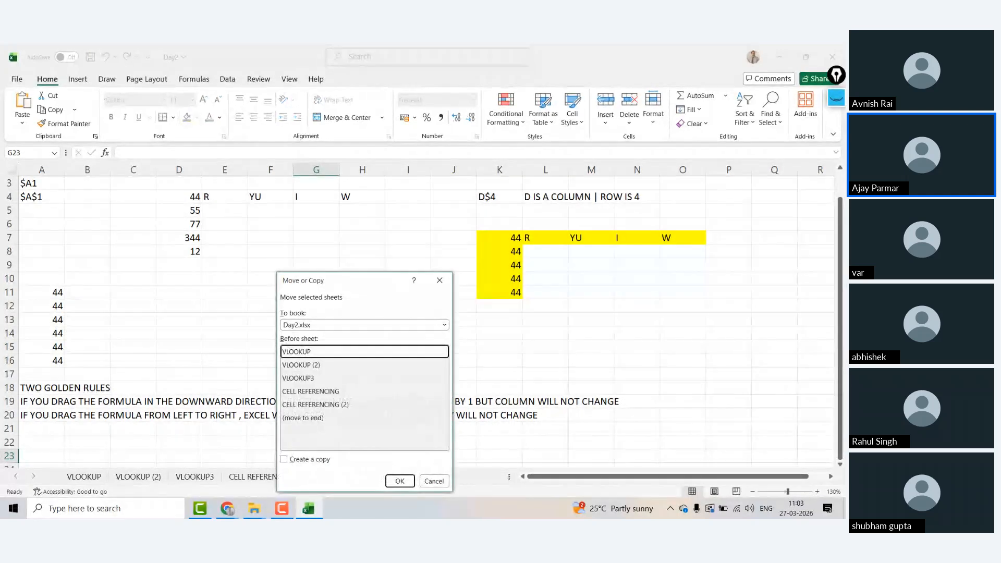
pyautogui.click(300, 459)
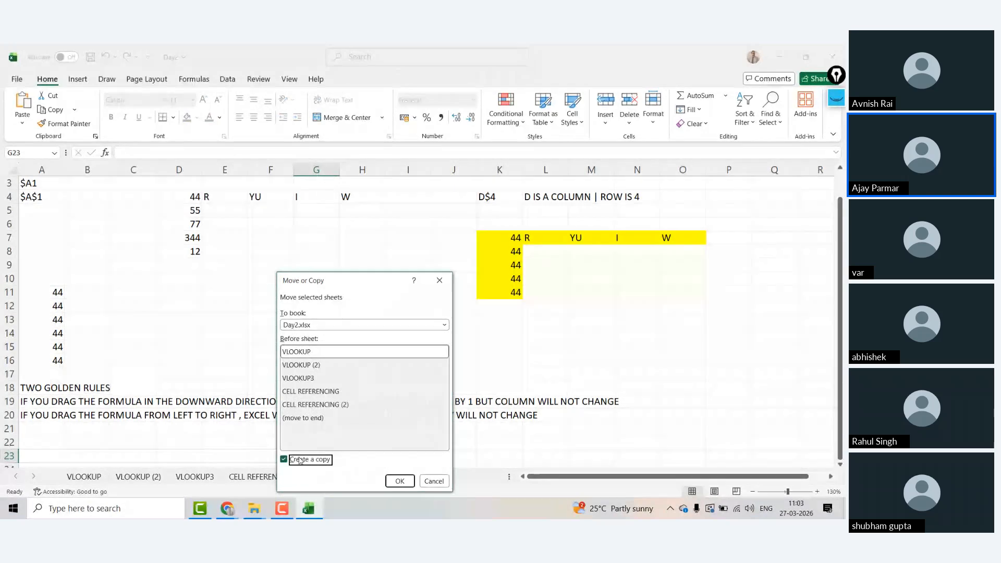
pyautogui.click(308, 418)
pyautogui.click(399, 480)
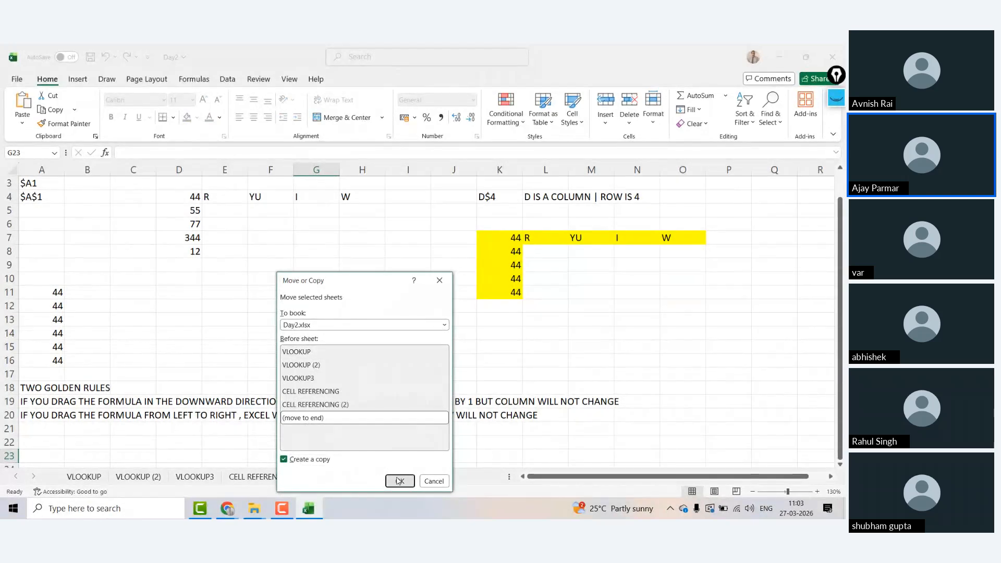
# Clear the contents of K8:K11 and L7:O7 on the copied sheet, leaving only the formula in K7.
pyautogui.click(519, 219)
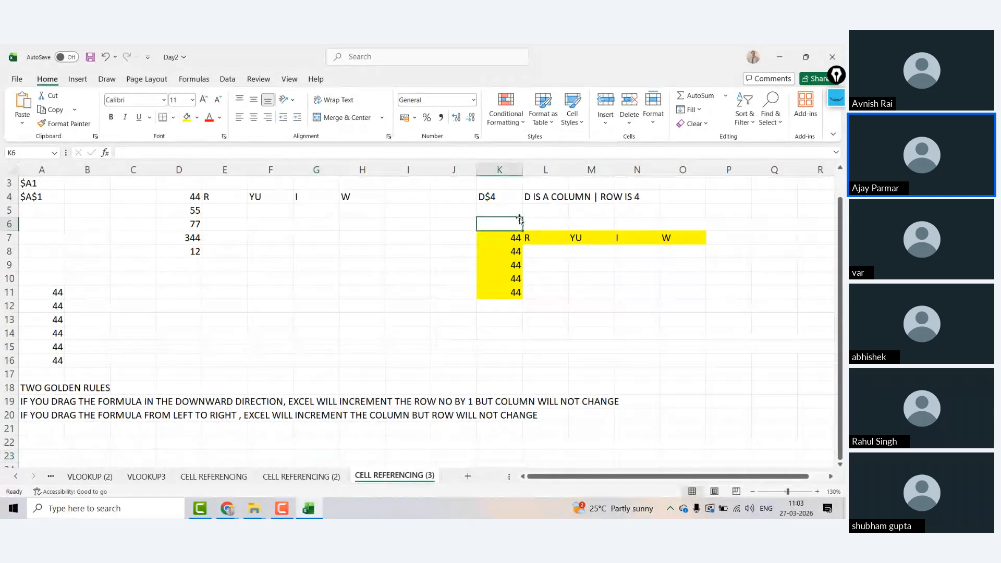
pyautogui.press('Down')
pyautogui.press('Down')
pyautogui.hotkey('ctrl', 'shift', 'Down')
pyautogui.press('Delete')
pyautogui.press('Right')
pyautogui.press('Right')
pyautogui.press('Up')
pyautogui.press('Left')
pyautogui.hotkey('ctrl', 'shift', 'Right')
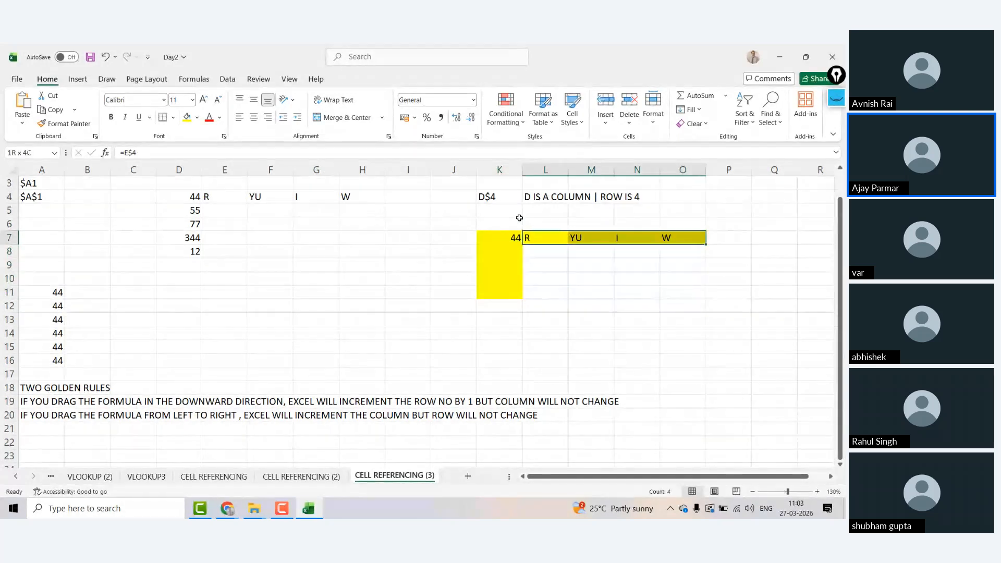
pyautogui.press('Delete')
# Enter the expected downward results 55, 77, 344 and 12 in cells J8 to J11.
pyautogui.press('Down')
pyautogui.press('Left')
pyautogui.press('Left')
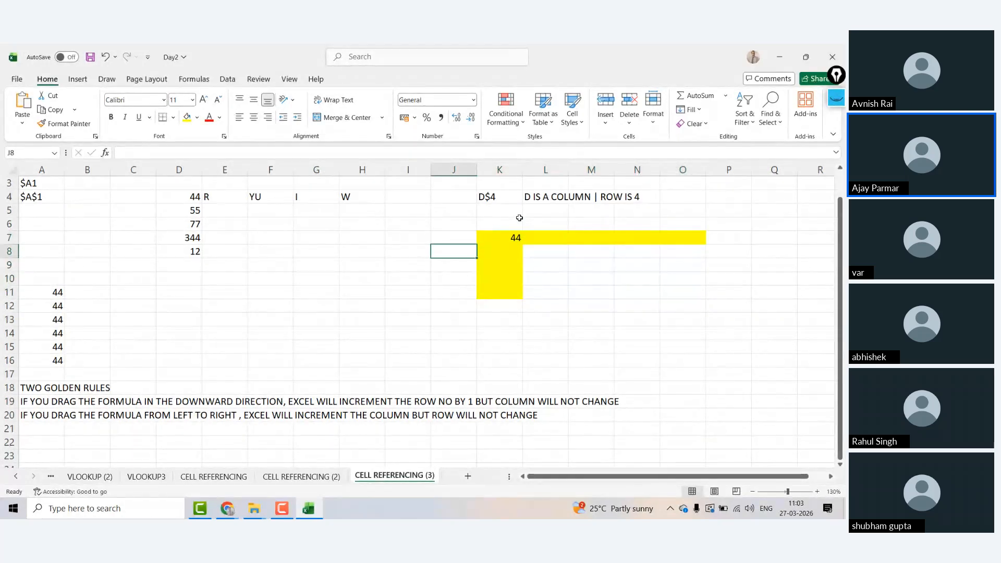
pyautogui.write('55')
pyautogui.press('Return')
pyautogui.write('77')
pyautogui.press('Return')
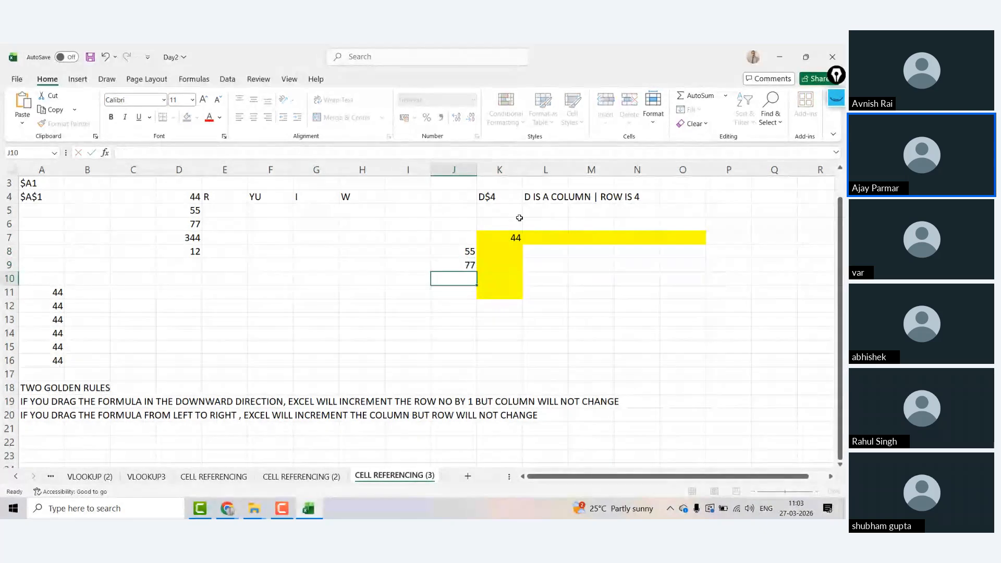
pyautogui.write('344')
pyautogui.press('Return')
pyautogui.write('12')
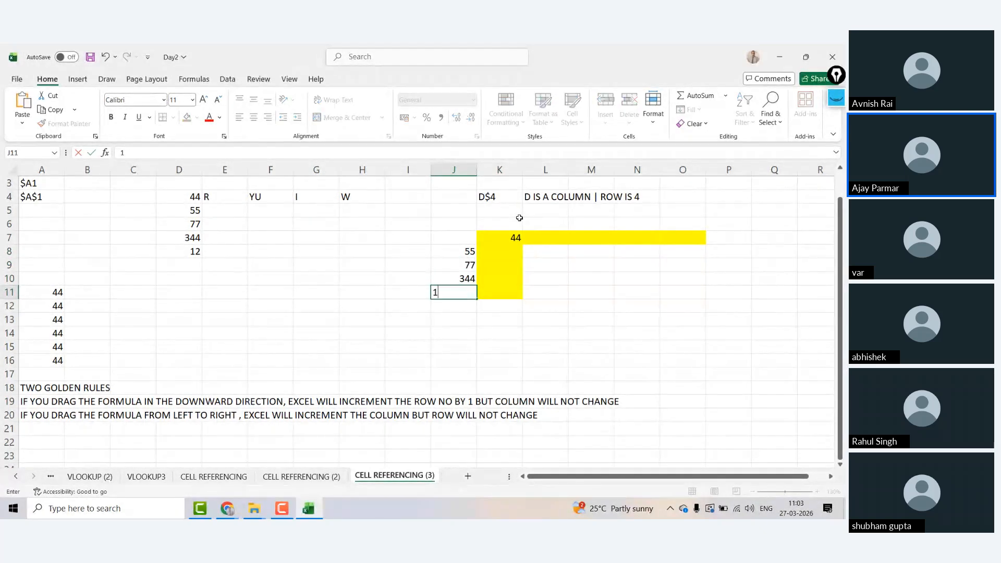
# Enter the expected rightward result 44 in each of the cells L6 to O6.
pyautogui.press('Up')
pyautogui.press('Up')
pyautogui.press('Up')
pyautogui.press('Right')
pyautogui.press('Right')
pyautogui.press('Up')
pyautogui.press('Up')
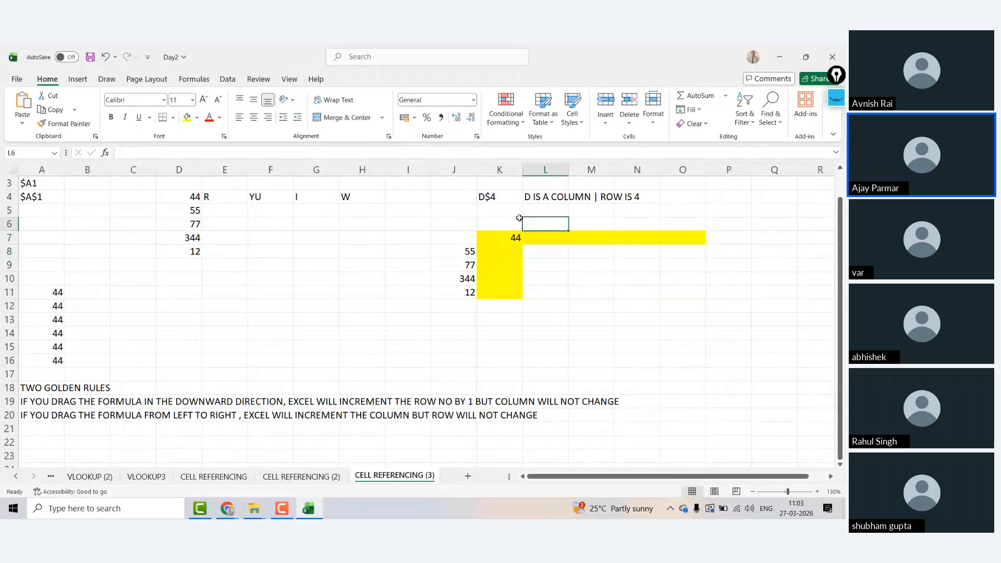
pyautogui.write('44')
pyautogui.press('Return')
pyautogui.press('Up')
pyautogui.press('Right')
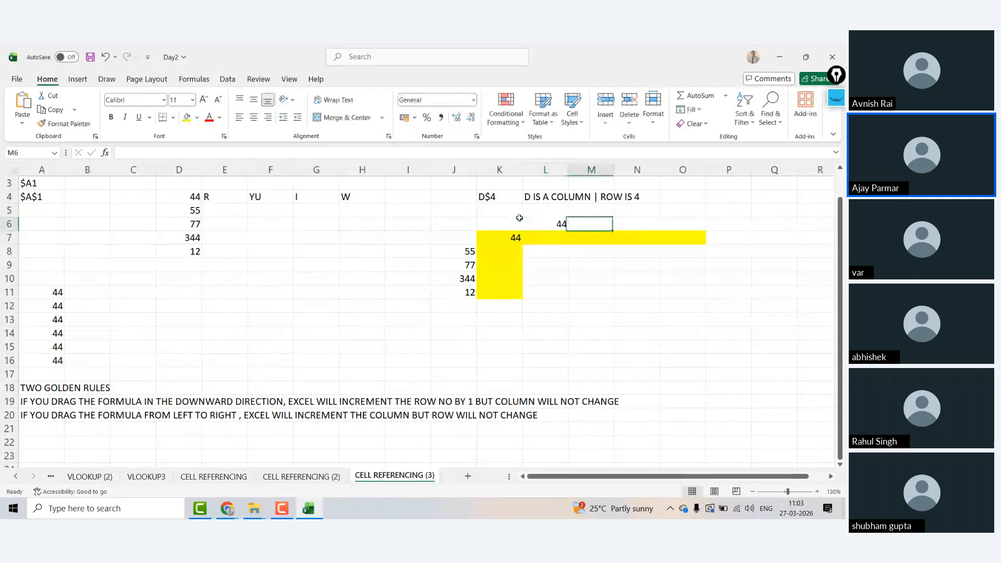
pyautogui.write('44')
pyautogui.press('Right')
pyautogui.write('44')
pyautogui.press('Return')
pyautogui.press('Up')
pyautogui.press('Right')
pyautogui.write('44')
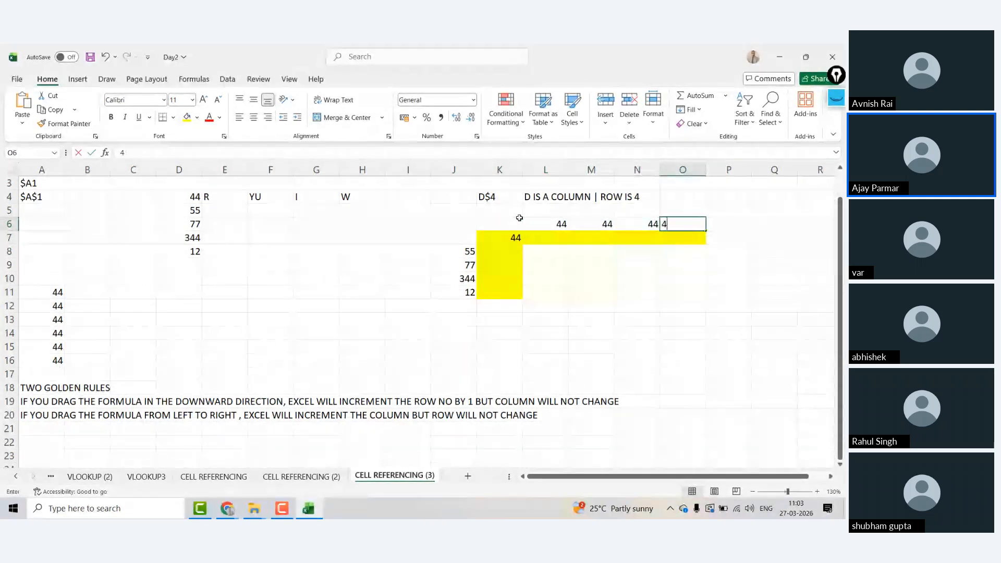
pyautogui.press('Left')
# Examine the empty yellow cells along row 7 and down column K against the expected values beside them.
pyautogui.press('Left')
pyautogui.press('Left')
pyautogui.press('Down')
pyautogui.press('Left')
pyautogui.hotkey('shift', 'Right')
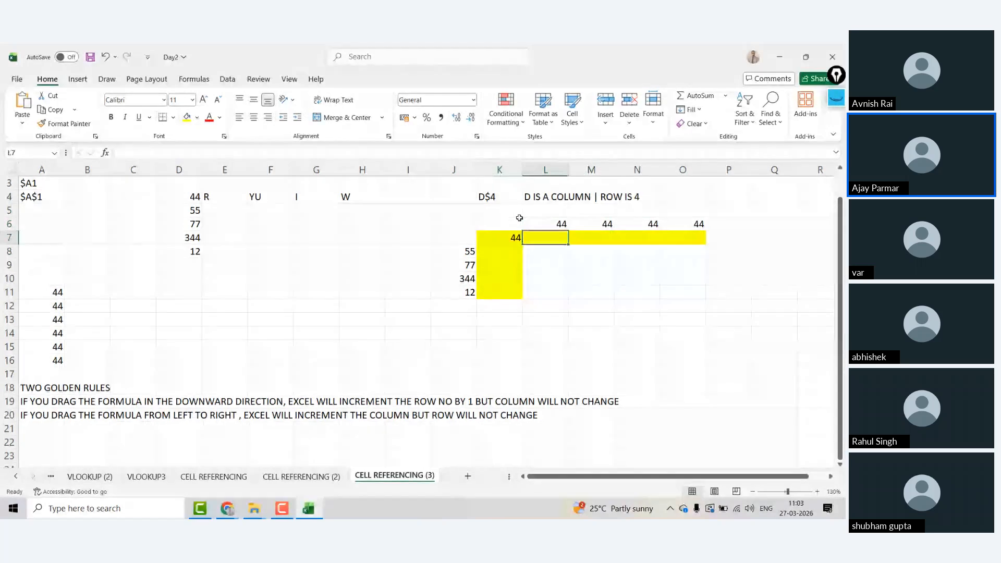
pyautogui.hotkey('shift', 'Right')
pyautogui.hotkey('shift', 'Right')
pyautogui.hotkey('shift', 'Right')
pyautogui.hotkey('shift', 'Right')
pyautogui.press('Down')
pyautogui.press('Down')
pyautogui.press('Up')
pyautogui.hotkey('shift', 'Down')
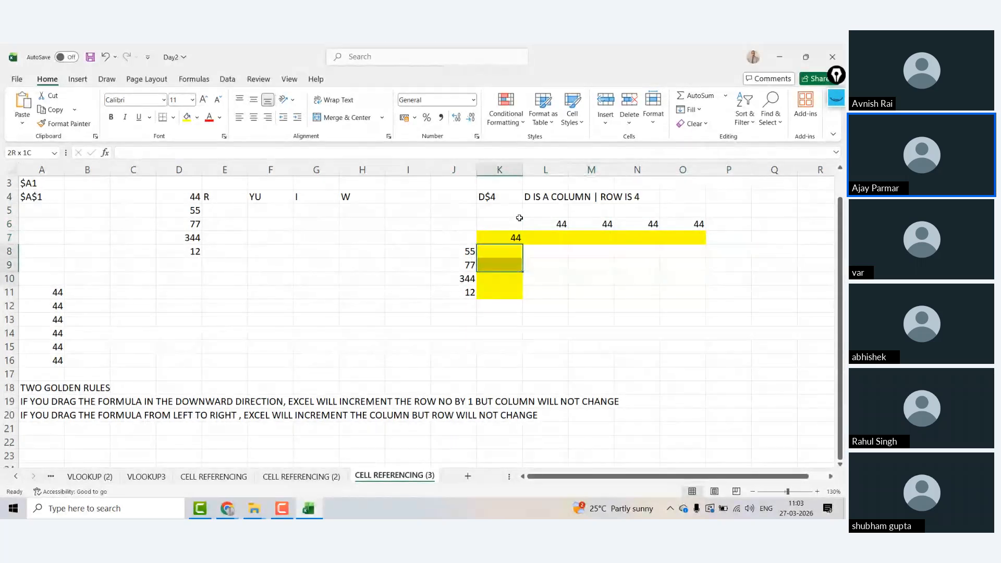
pyautogui.hotkey('shift', 'Down')
pyautogui.hotkey('shift', 'Down')
# Remove the row lock from the formula in K7 so that it reads =D4.
pyautogui.press('Up')
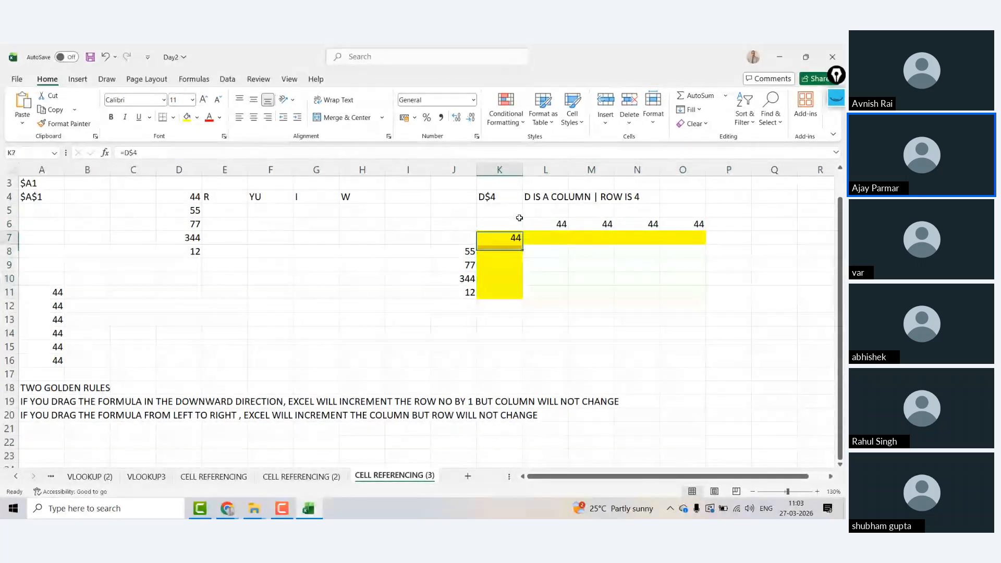
pyautogui.click(131, 152)
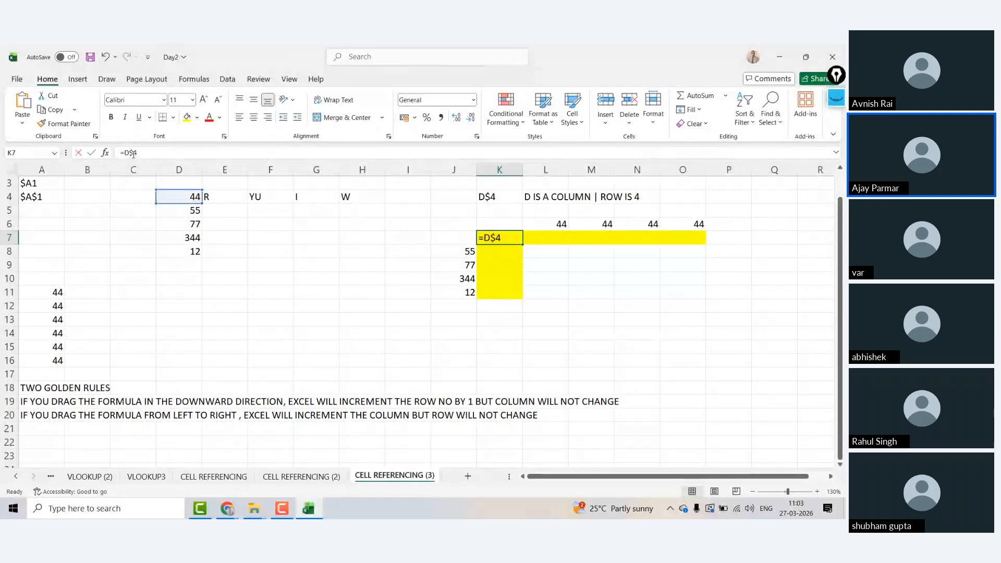
pyautogui.press('BackSpace')
pyautogui.press('Return')
# Change the reference label in K4 to D4.
pyautogui.press('Up')
pyautogui.press('Up')
pyautogui.press('Up')
pyautogui.press('Up')
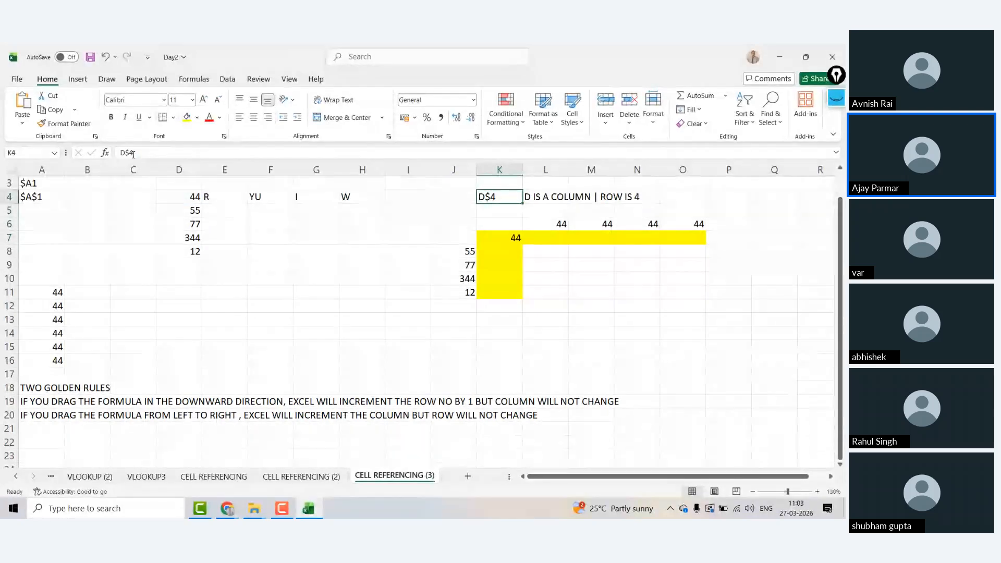
pyautogui.click(131, 153)
pyautogui.press('BackSpace')
pyautogui.press('Return')
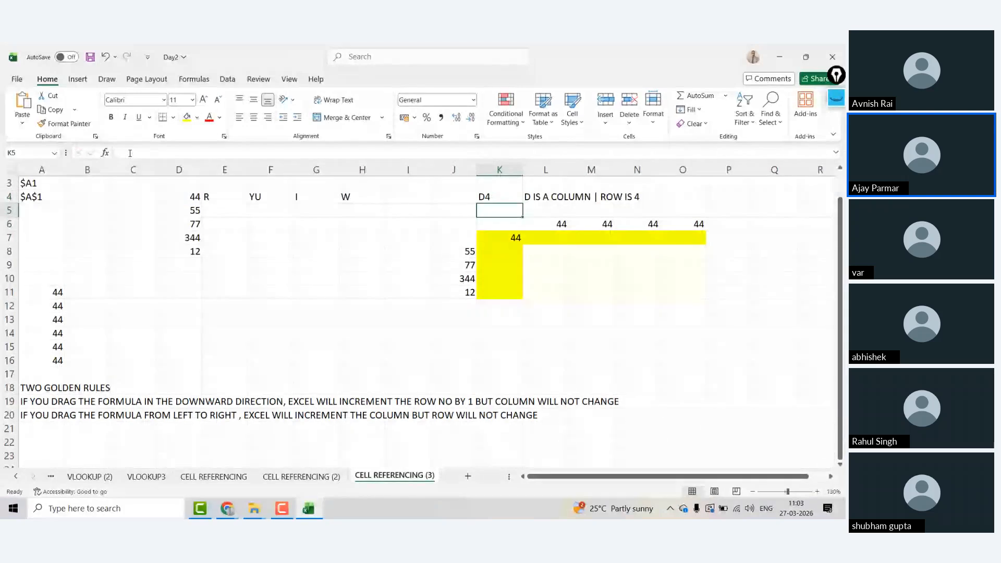
# Compare the target cell K8 with the source cell D5 for a downward fill of the K7 formula.
pyautogui.press('Down')
pyautogui.press('Down')
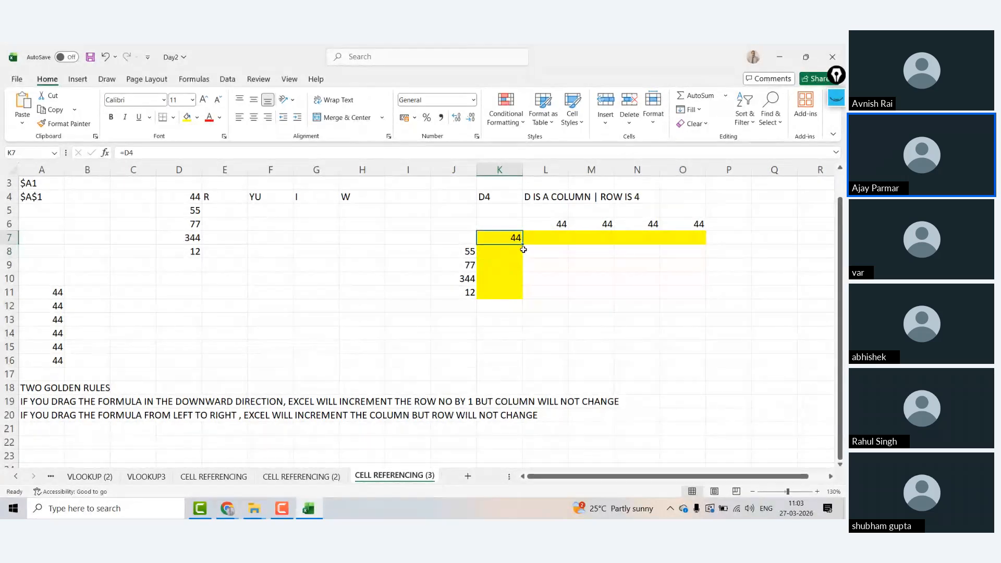
pyautogui.moveTo(523, 244)
pyautogui.mouseDown()
pyautogui.moveTo(527, 260)
pyautogui.moveTo(525, 250)
pyautogui.mouseUp()
pyautogui.click(507, 252)
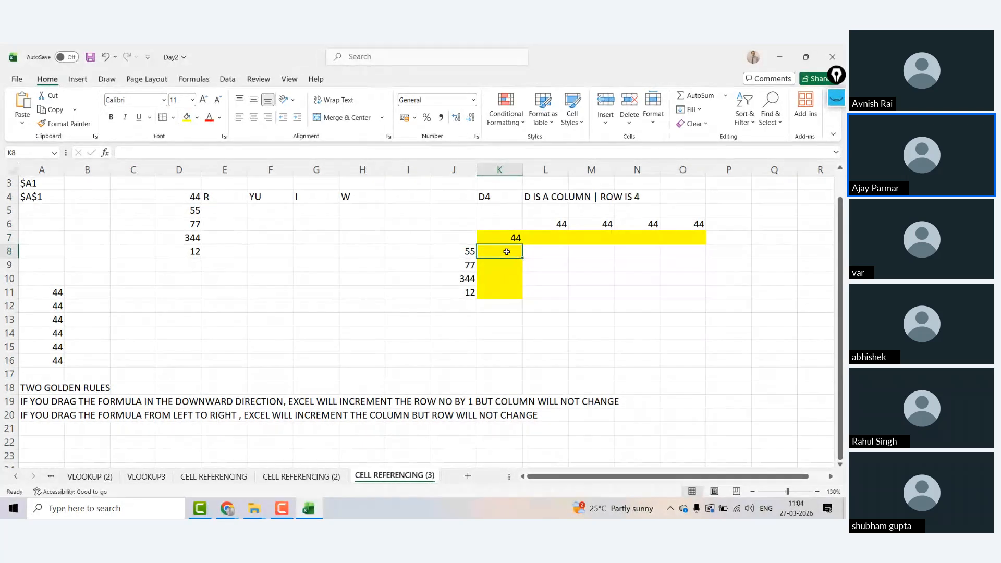
pyautogui.click(175, 212)
pyautogui.click(497, 251)
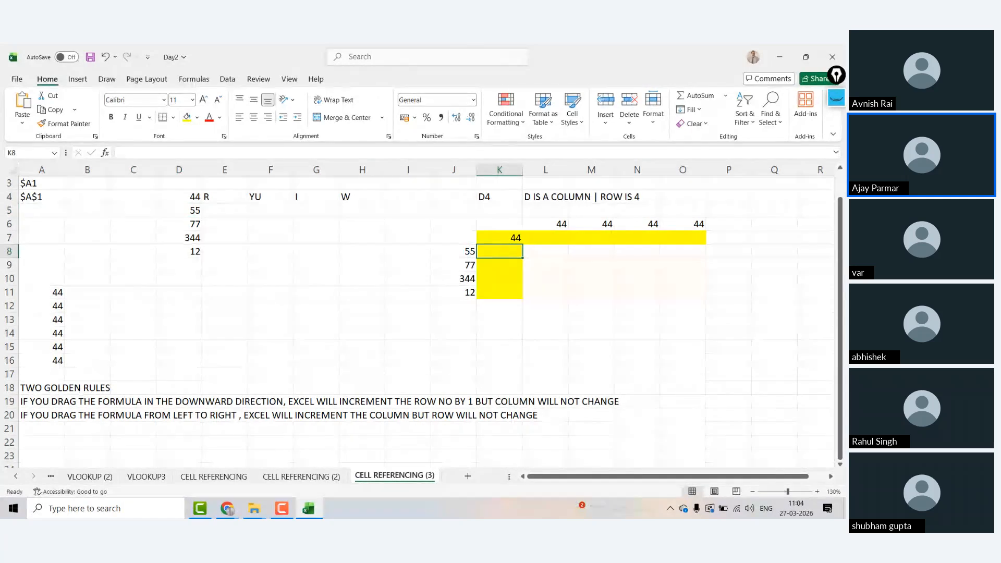
# Try filling the K7 formula =D4 one cell across into L7, check the copied formula, and undo the fill.
pyautogui.click(503, 242)
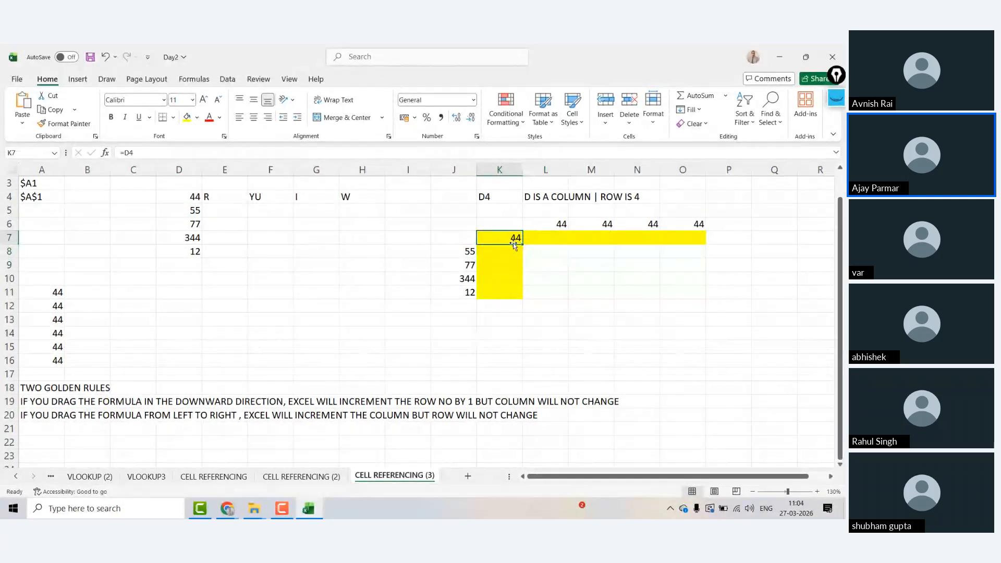
pyautogui.moveTo(525, 243); pyautogui.dragTo(572, 243)
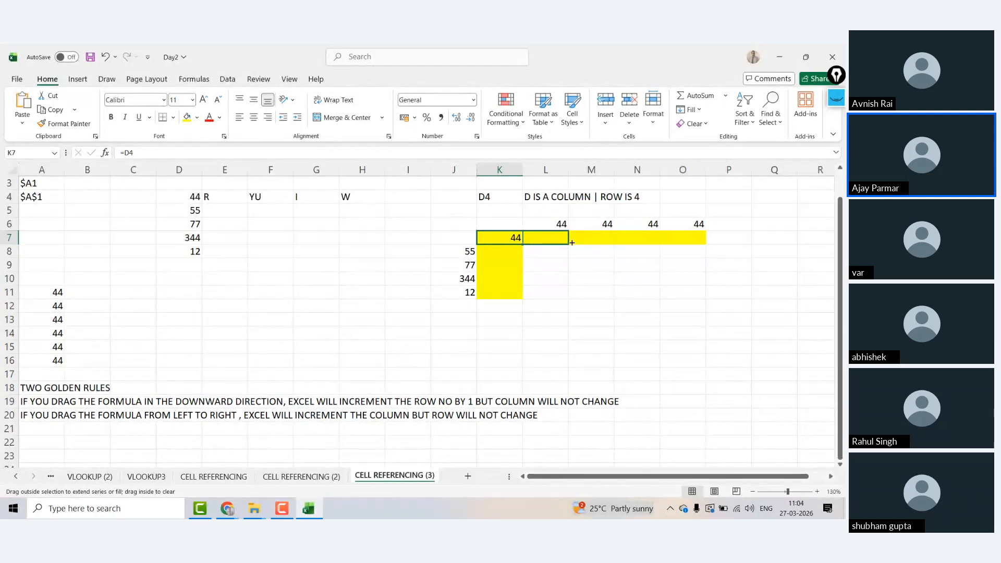
pyautogui.moveTo(572, 242); pyautogui.dragTo(558, 240)
pyautogui.click(558, 240)
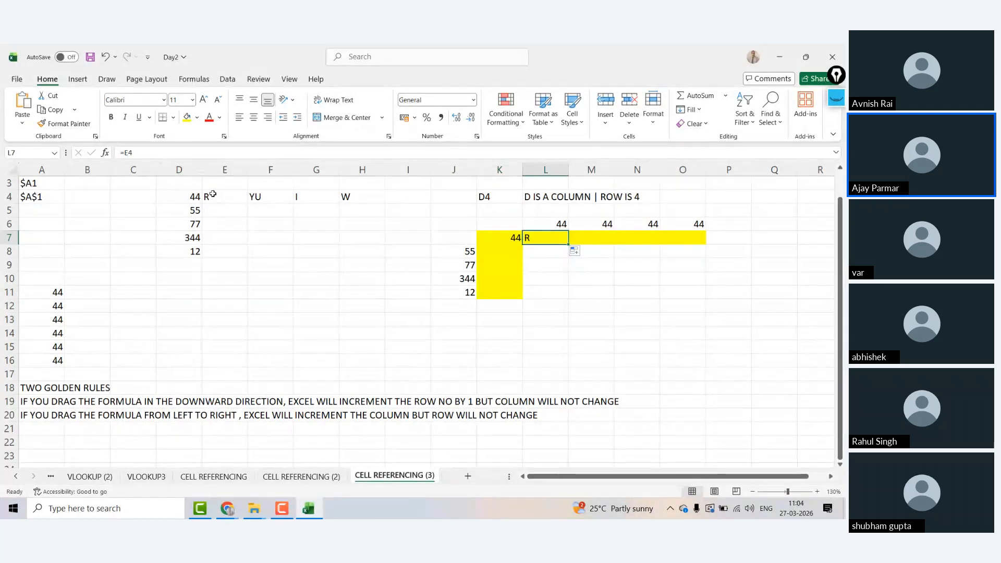
pyautogui.hotkey('ctrl', 'z')
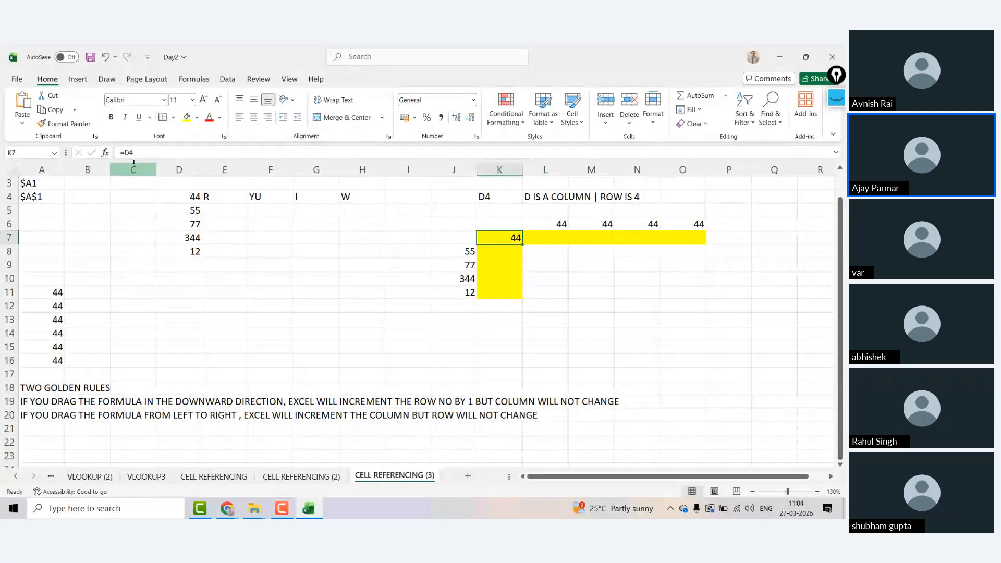
# Lock the column in the K7 formula as =$D4, fill it across to O7, and check the copied formula in L7.
pyautogui.click(125, 152)
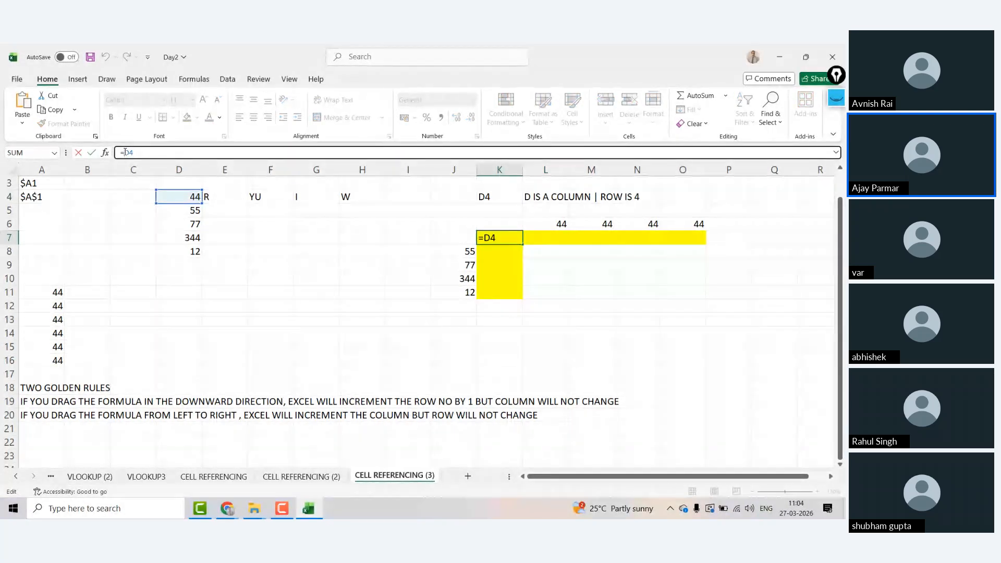
pyautogui.write('$')
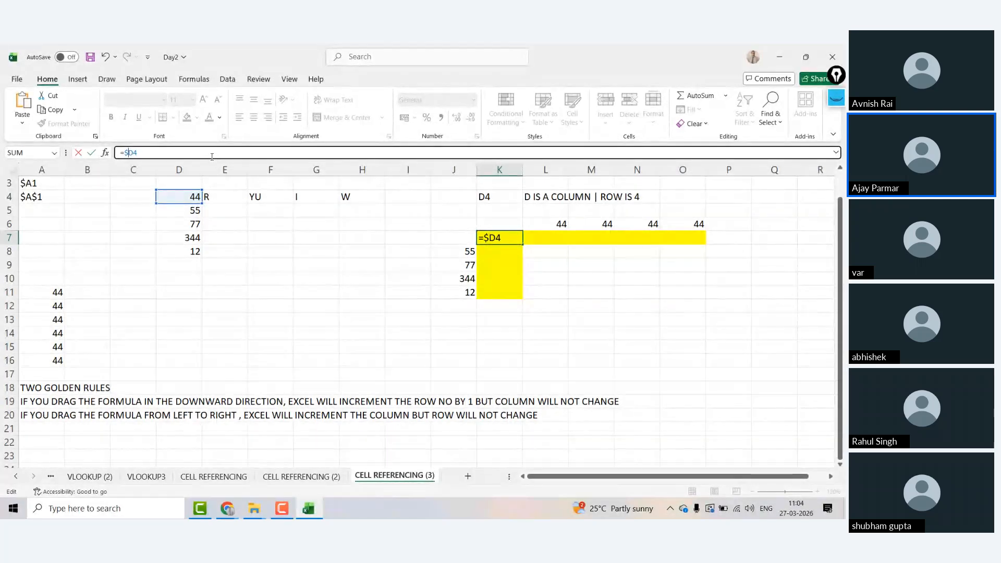
pyautogui.hotkey('ctrl', 'Return')
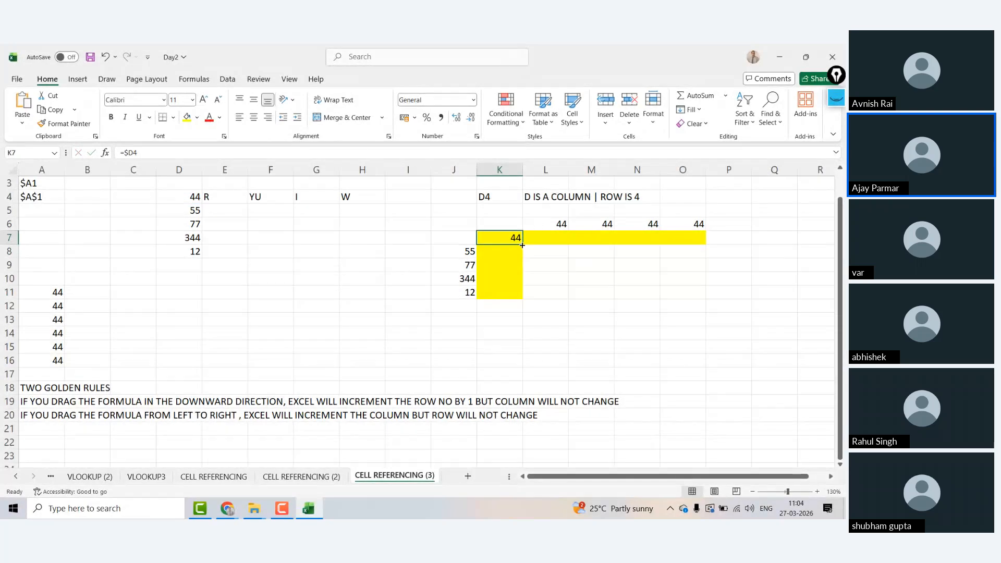
pyautogui.moveTo(522, 245); pyautogui.dragTo(711, 237)
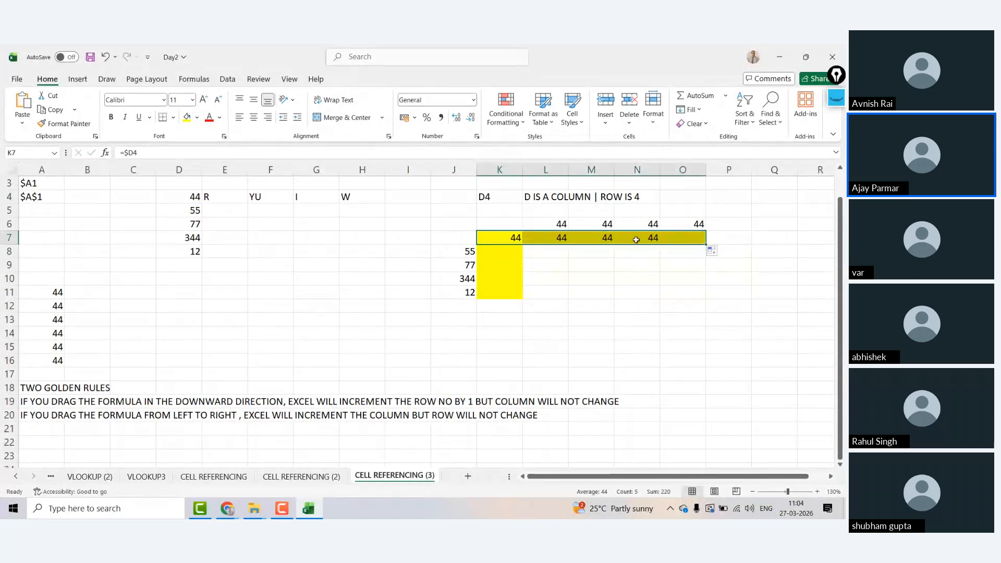
pyautogui.click(560, 236)
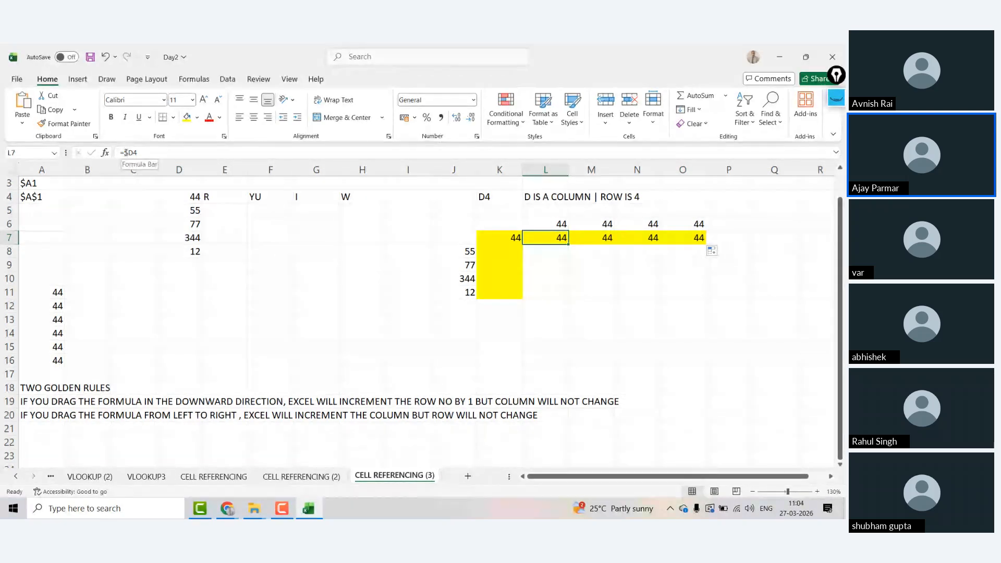
# Fill the K7 formula =$D4 down to K11 and check the copied formula in K8.
pyautogui.click(518, 238)
pyautogui.moveTo(522, 244); pyautogui.dragTo(522, 244)
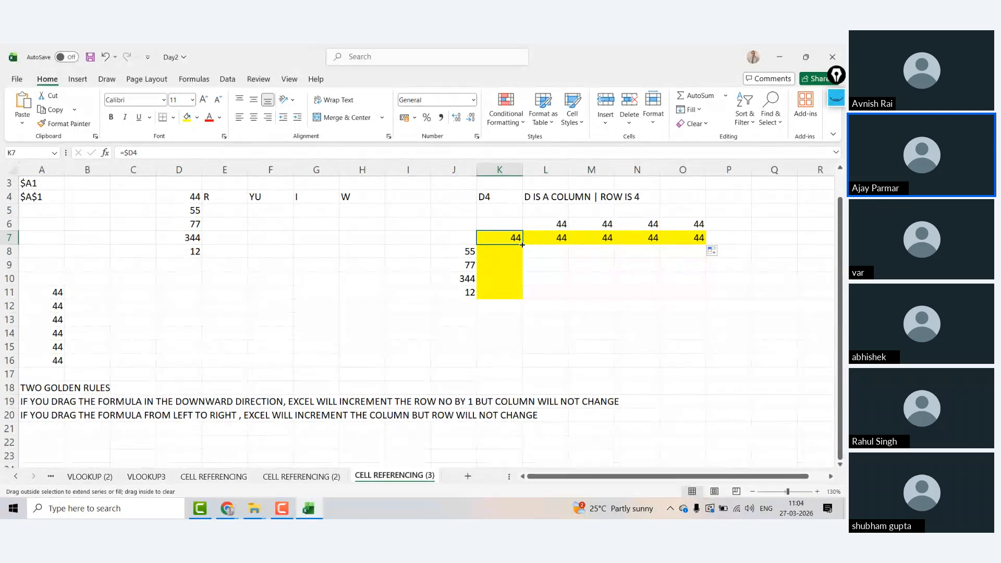
pyautogui.moveTo(522, 244); pyautogui.dragTo(523, 303)
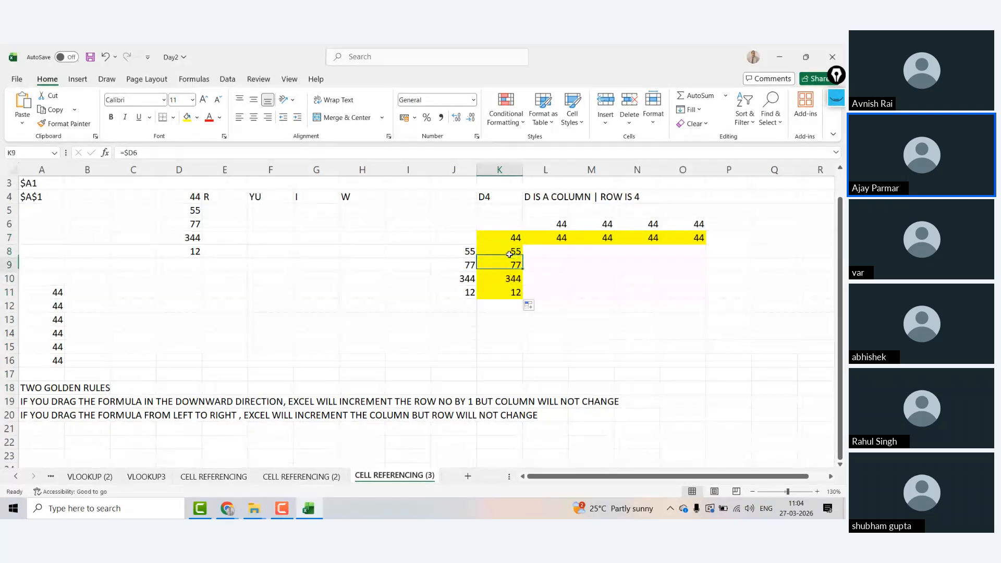
pyautogui.click(509, 254)
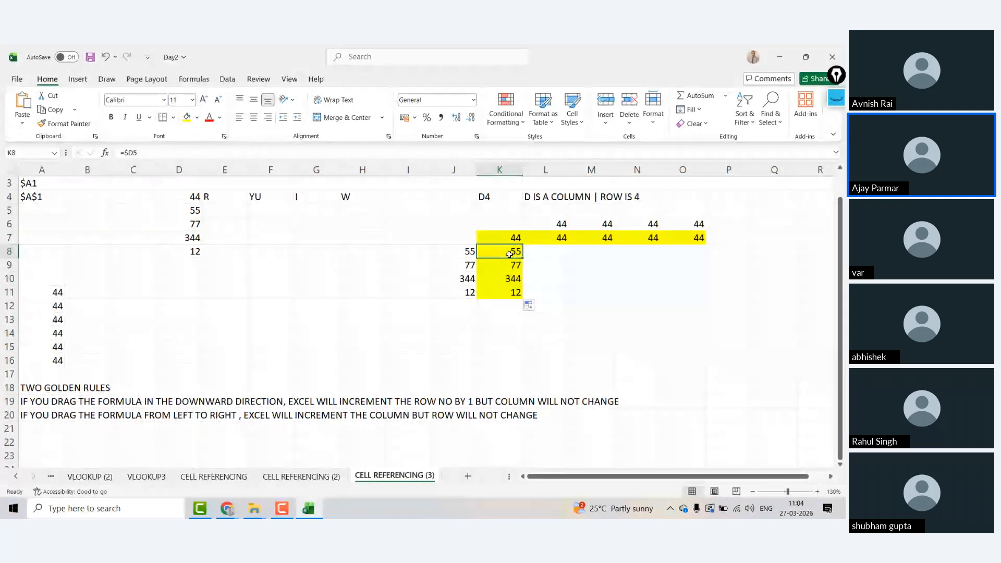
# Try filling the M7 formula on the VLOOKUP3 sheet across to Q7 and down to row 14, and undo both fills.
pyautogui.hotkey('ctrl', 'pageup')
pyautogui.hotkey('ctrl', 'pageup')
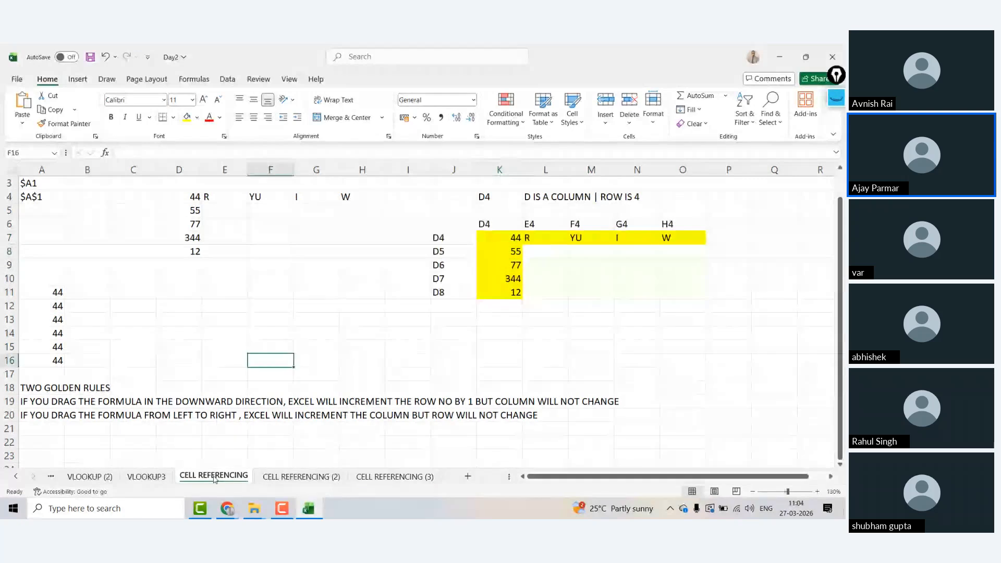
pyautogui.hotkey('ctrl', 'pageup')
pyautogui.click(588, 265)
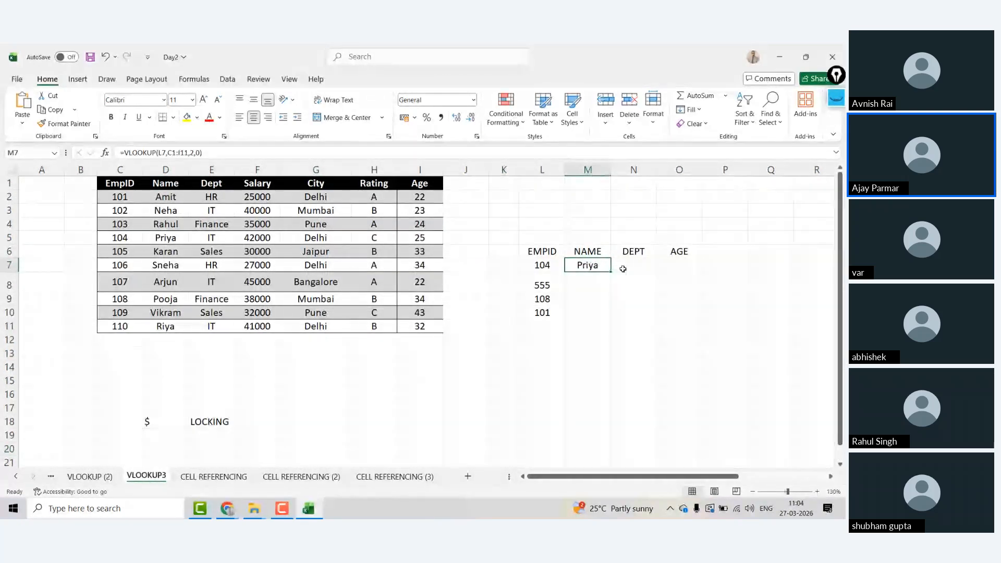
pyautogui.click(623, 270)
pyautogui.click(682, 263)
pyautogui.click(576, 267)
pyautogui.moveTo(609, 272); pyautogui.dragTo(609, 272)
pyautogui.moveTo(677, 272); pyautogui.dragTo(794, 374)
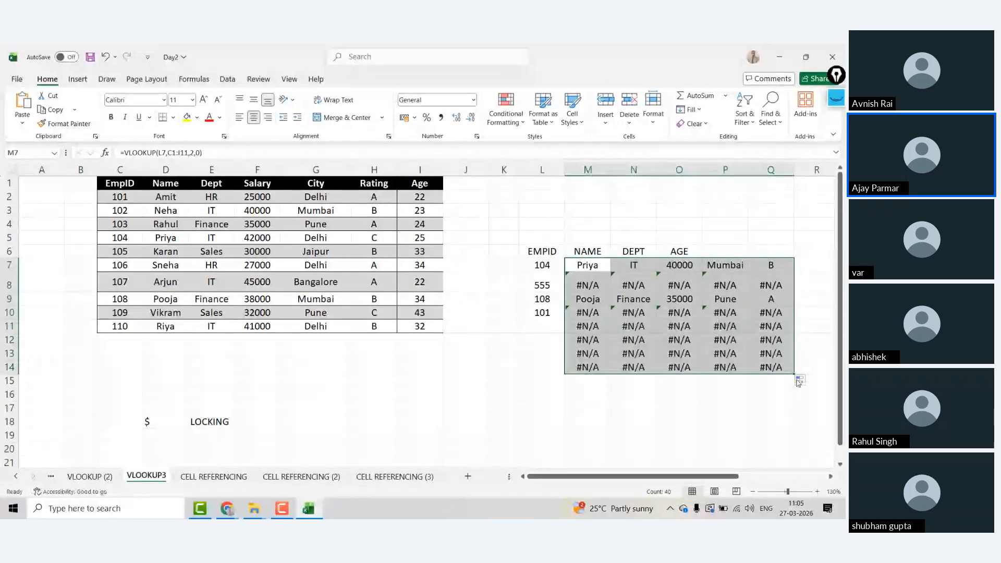
pyautogui.hotkey('ctrl', 'z')
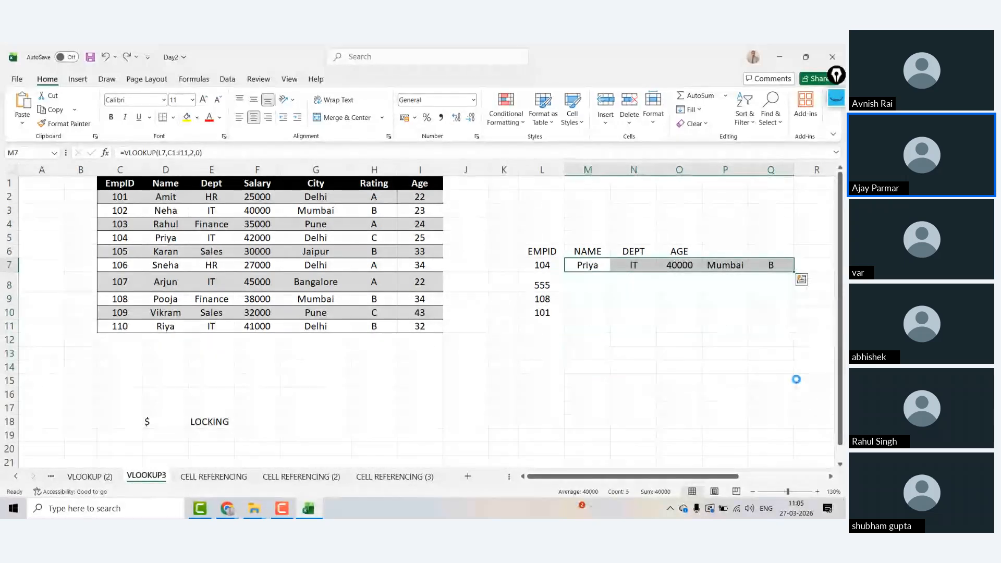
pyautogui.hotkey('ctrl', 'z')
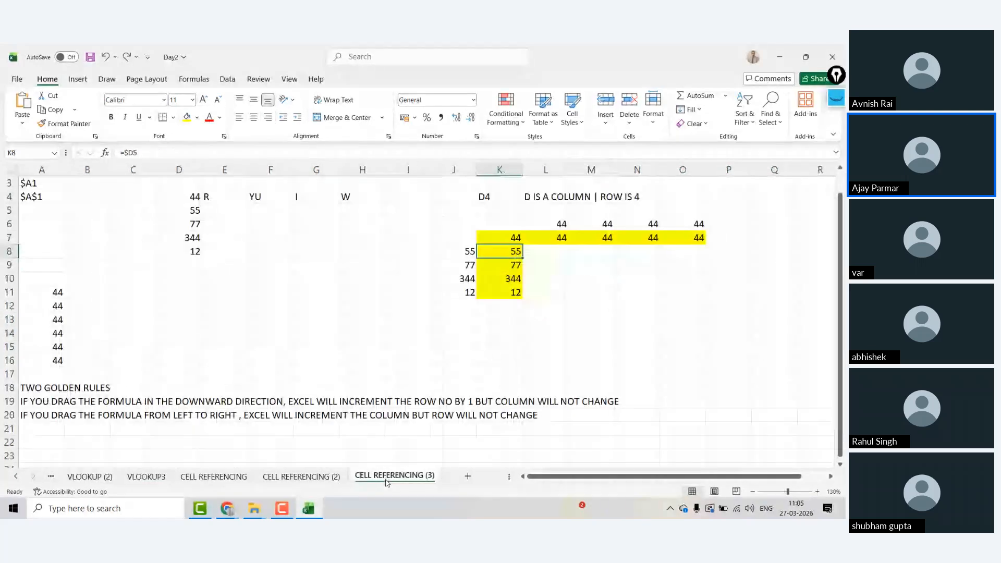
# Create a copy of the CELL REFERENCING (3) sheet at the end of the workbook.
pyautogui.click(394, 476)
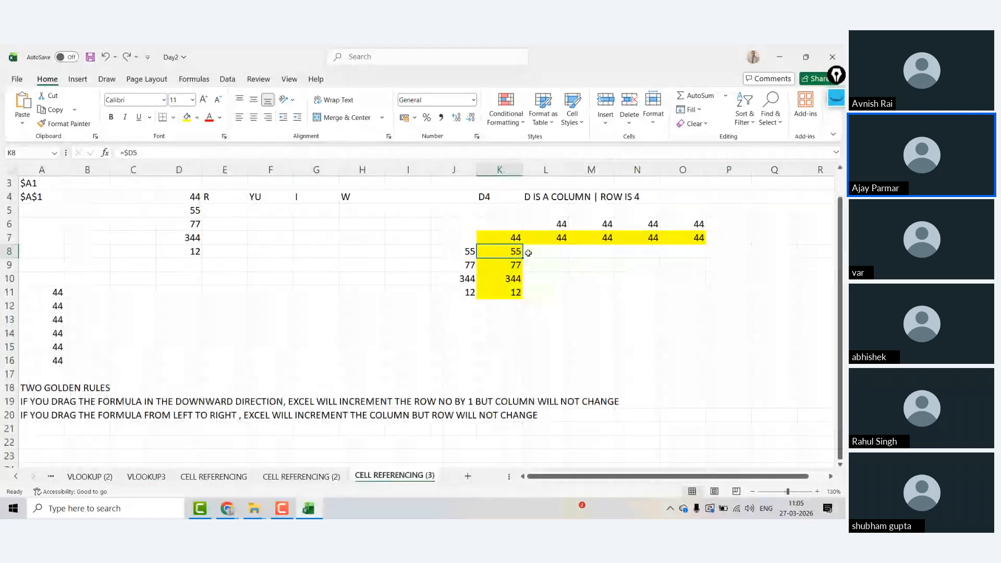
pyautogui.rightClick(393, 475)
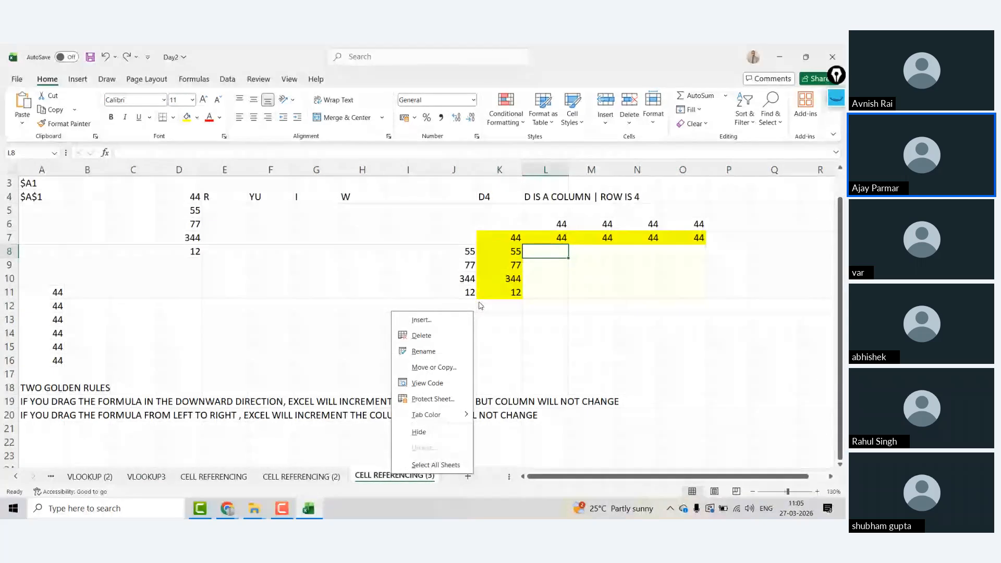
pyautogui.click(434, 366)
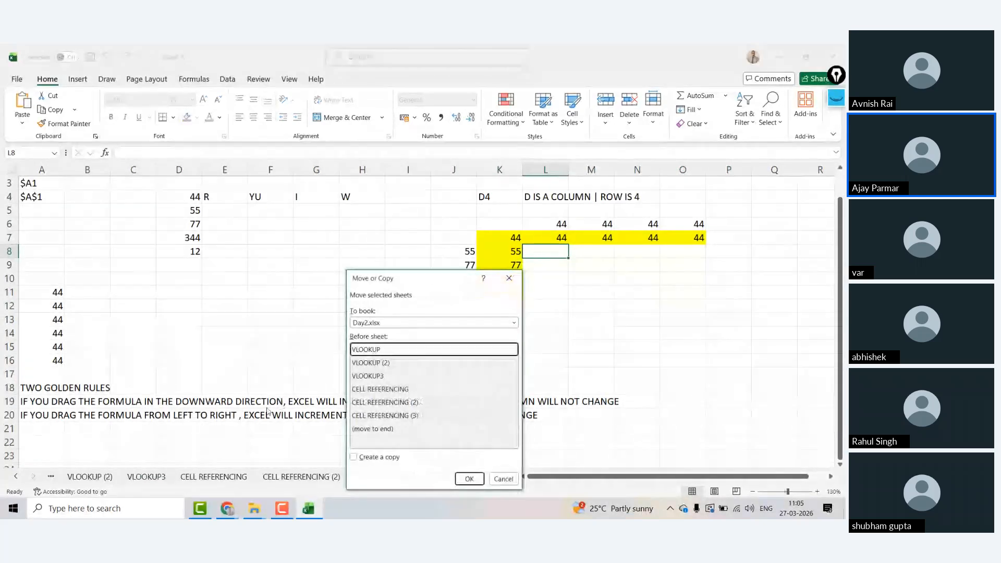
pyautogui.click(359, 457)
pyautogui.click(394, 429)
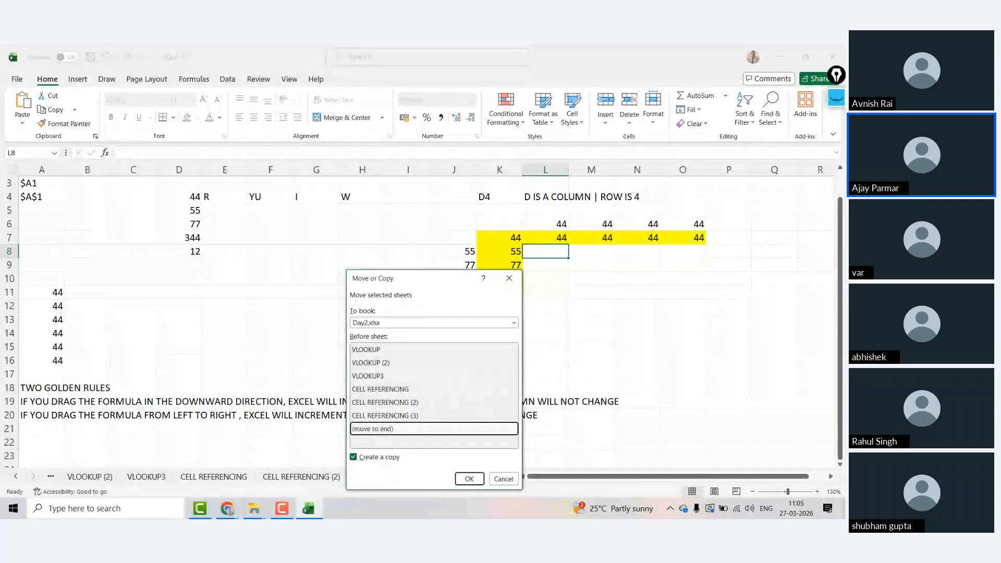
pyautogui.click(469, 480)
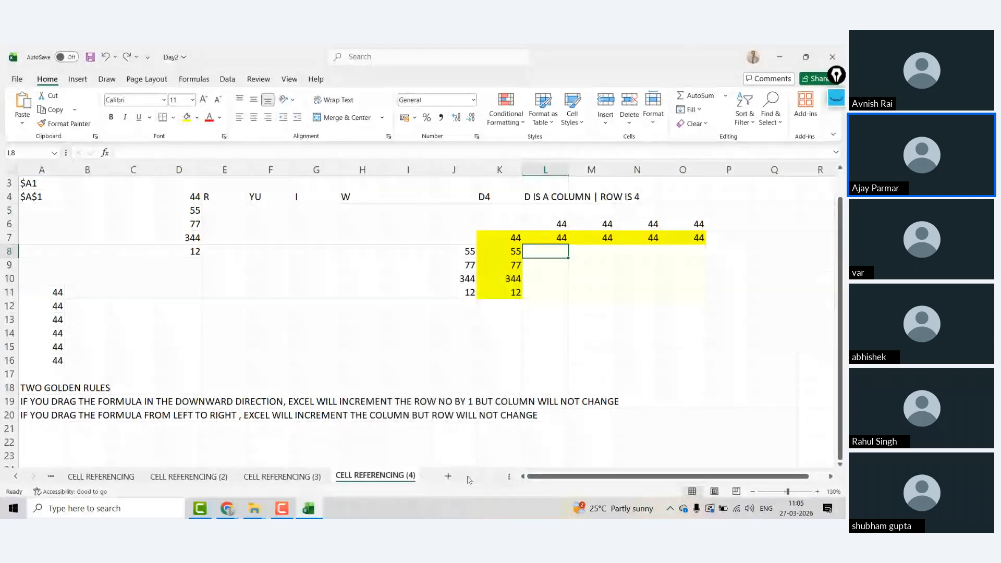
# Set the expected values in J8:J11 of the copied sheet to 44.
pyautogui.click(552, 228)
pyautogui.press('Left')
pyautogui.press('Left')
pyautogui.press('Down')
pyautogui.press('Down')
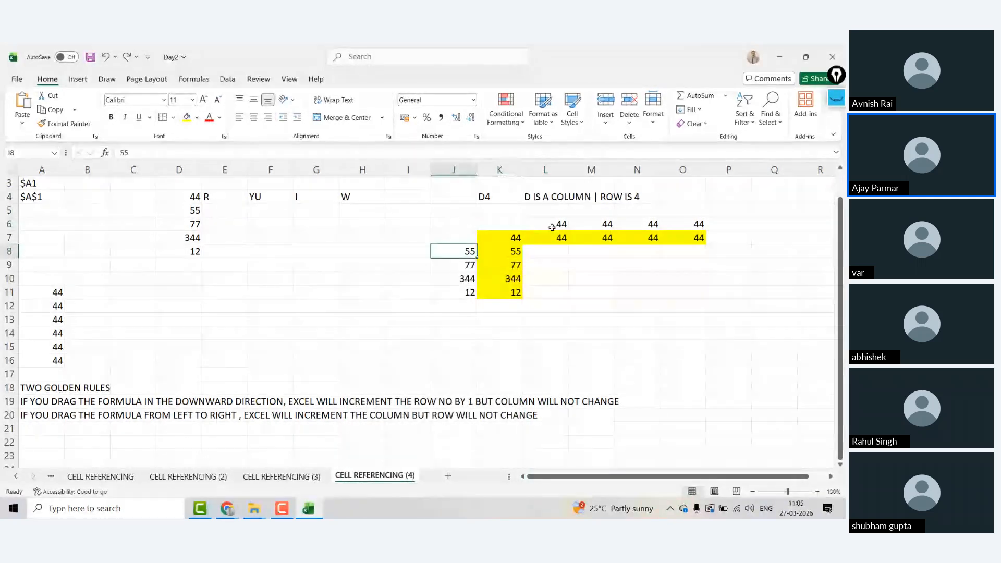
pyautogui.write('44')
pyautogui.press('Return')
pyautogui.write('44')
pyautogui.press('Return')
pyautogui.write('44')
pyautogui.press('Return')
pyautogui.write('44')
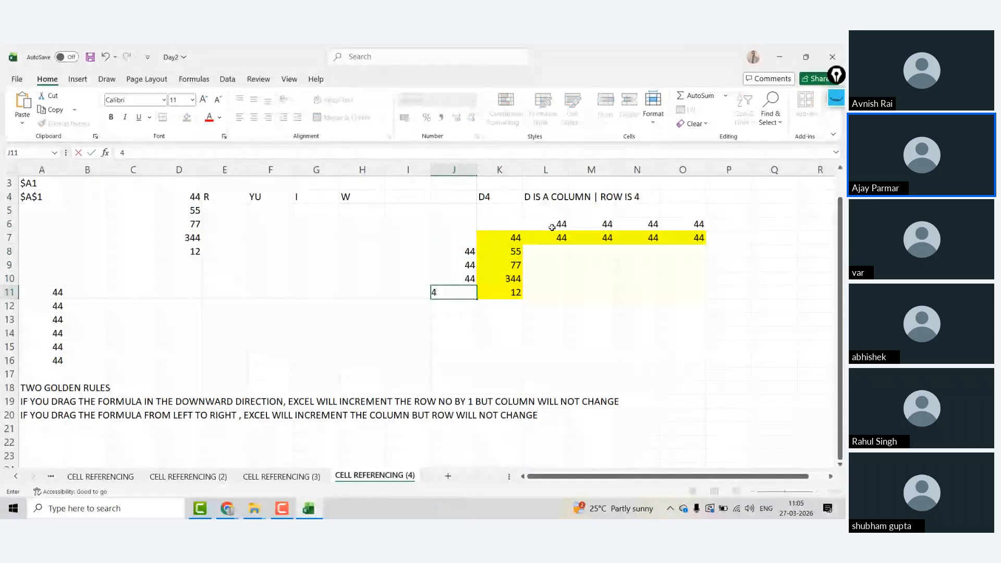
pyautogui.press('Return')
# Clear the filled results from K8:K11 and L7:O7, keeping the formula in K7.
pyautogui.press('Up')
pyautogui.press('Up')
pyautogui.press('Right')
pyautogui.press('Up')
pyautogui.press('Up')
pyautogui.hotkey('shift', 'Down')
pyautogui.hotkey('shift', 'Down')
pyautogui.hotkey('shift', 'Down')
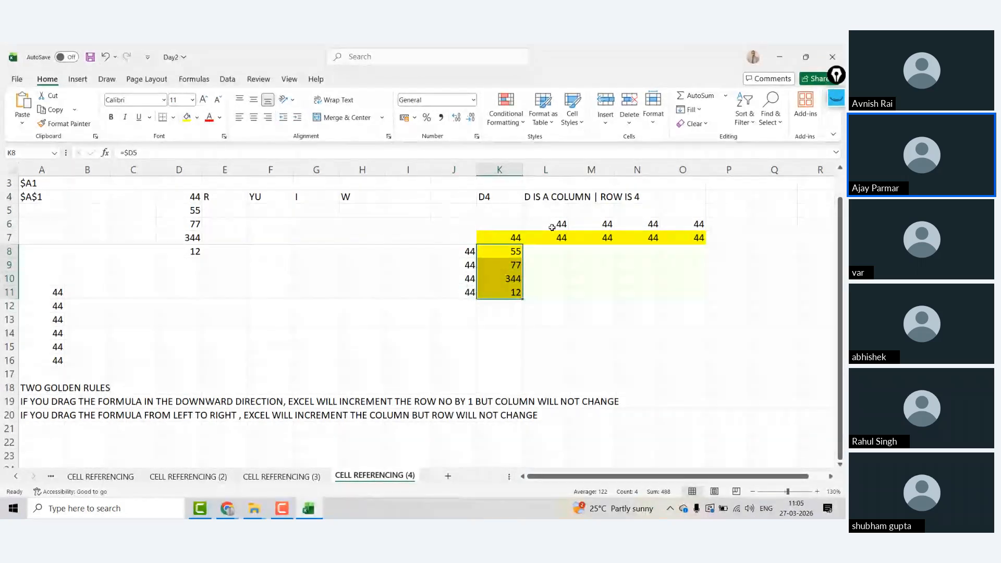
pyautogui.press('Delete')
pyautogui.press('Up')
pyautogui.press('Right')
pyautogui.hotkey('shift', 'Right')
pyautogui.hotkey('shift', 'Right')
pyautogui.hotkey('shift', 'Right')
pyautogui.press('Delete')
pyautogui.press('Left')
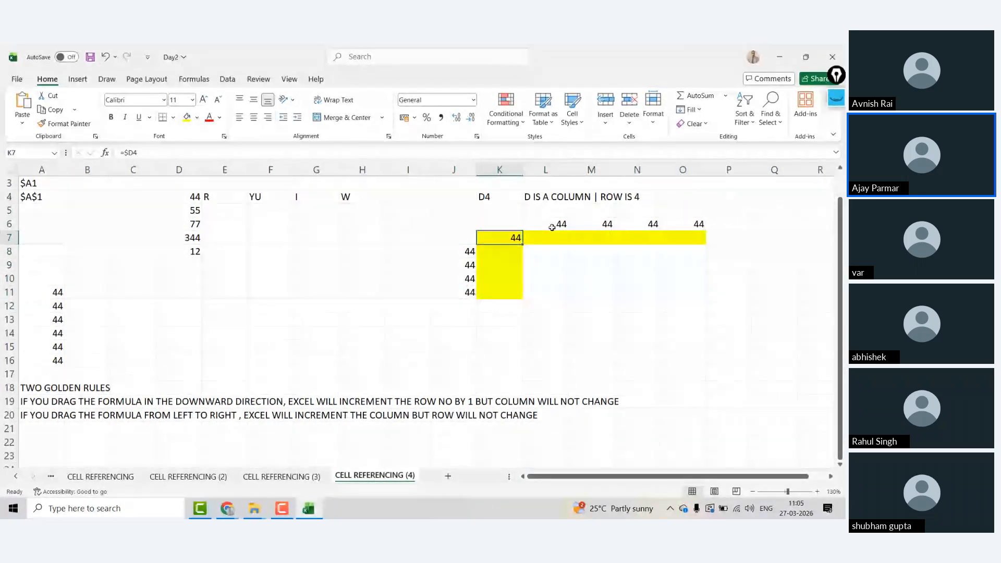
pyautogui.press('Down')
pyautogui.press('Up')
pyautogui.press('Down')
pyautogui.press('Up')
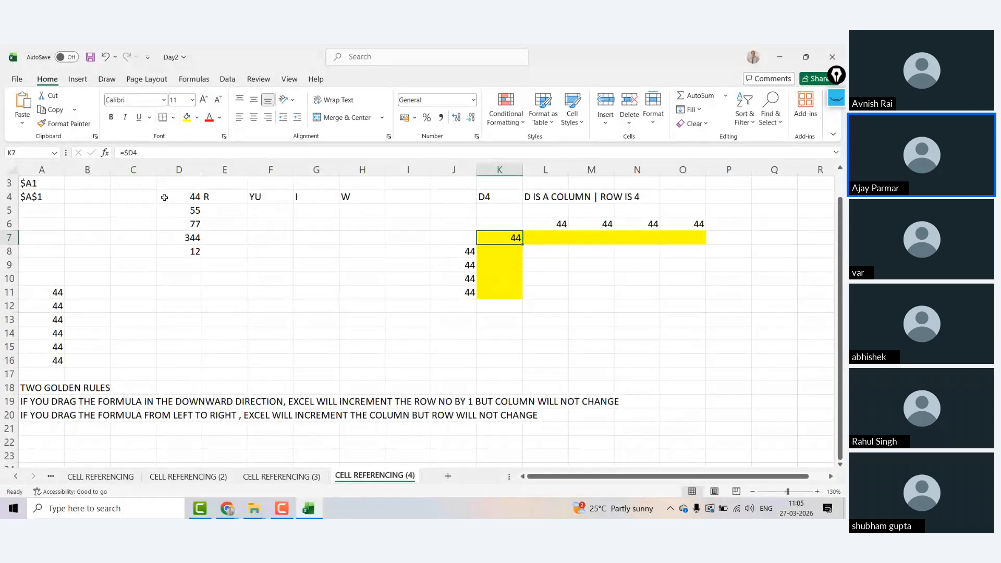
# Change the K7 formula to =D$4 so that only the row is locked.
pyautogui.click(128, 153)
pyautogui.press('BackSpace')
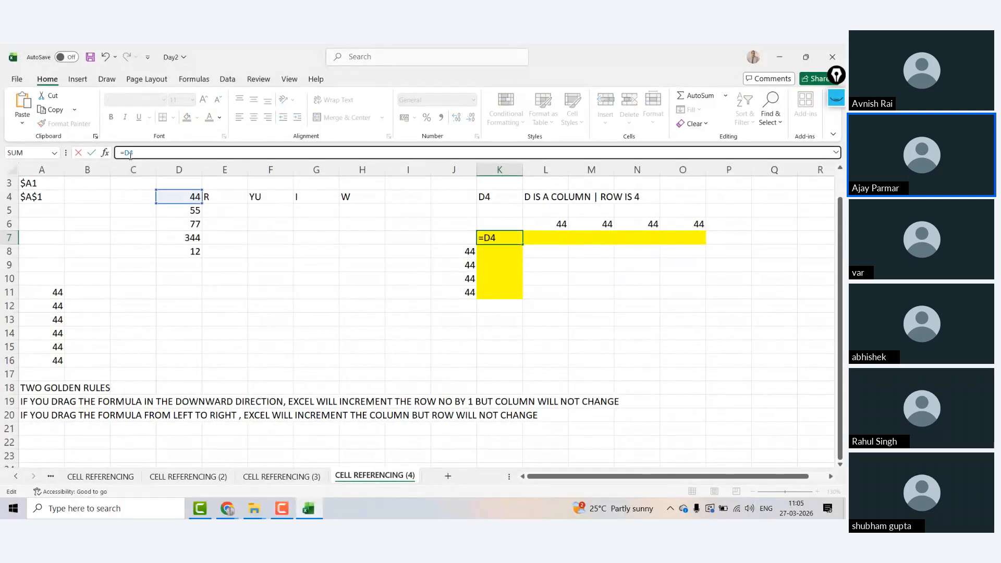
pyautogui.write('$')
pyautogui.hotkey('ctrl', 'Return')
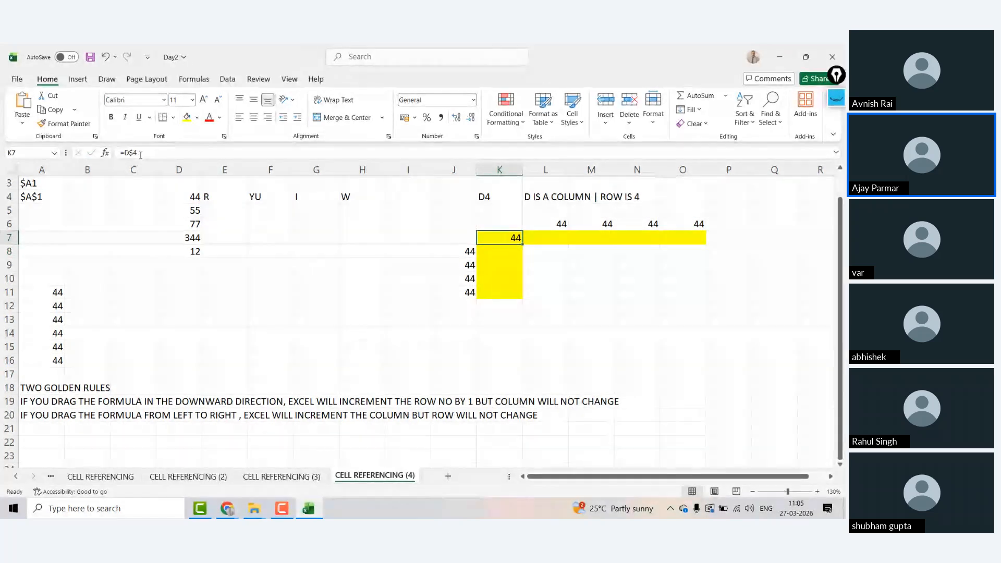
# Try filling the =D$4 formula from K7 into L7 and compare the two cells' formulas.
pyautogui.moveTo(523, 244); pyautogui.dragTo(557, 247)
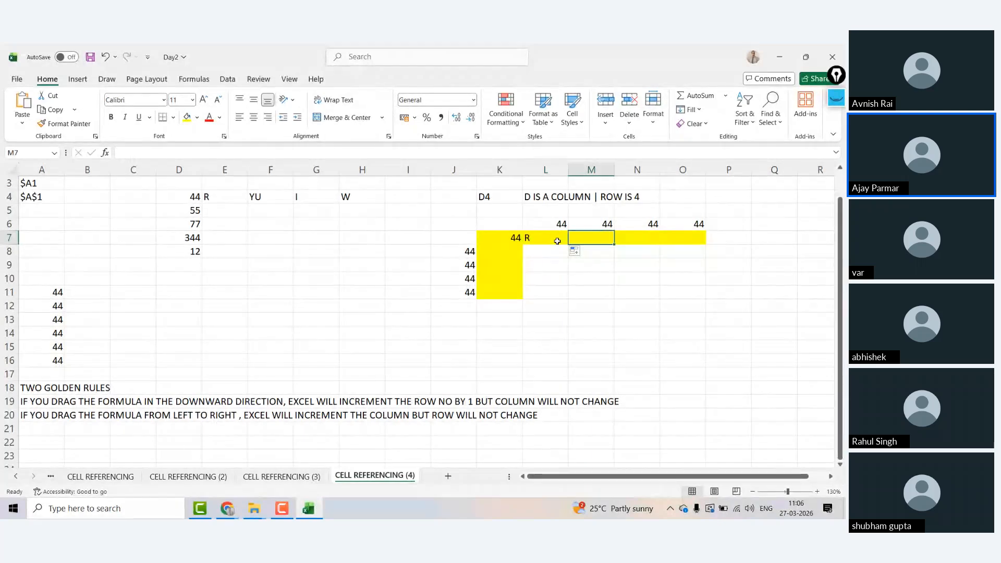
pyautogui.press('Left')
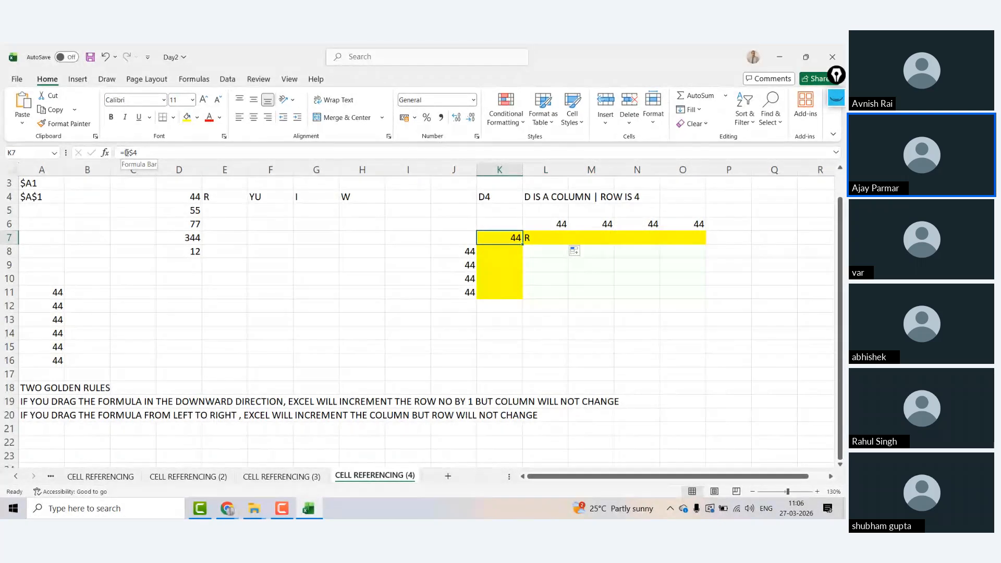
pyautogui.press('Right')
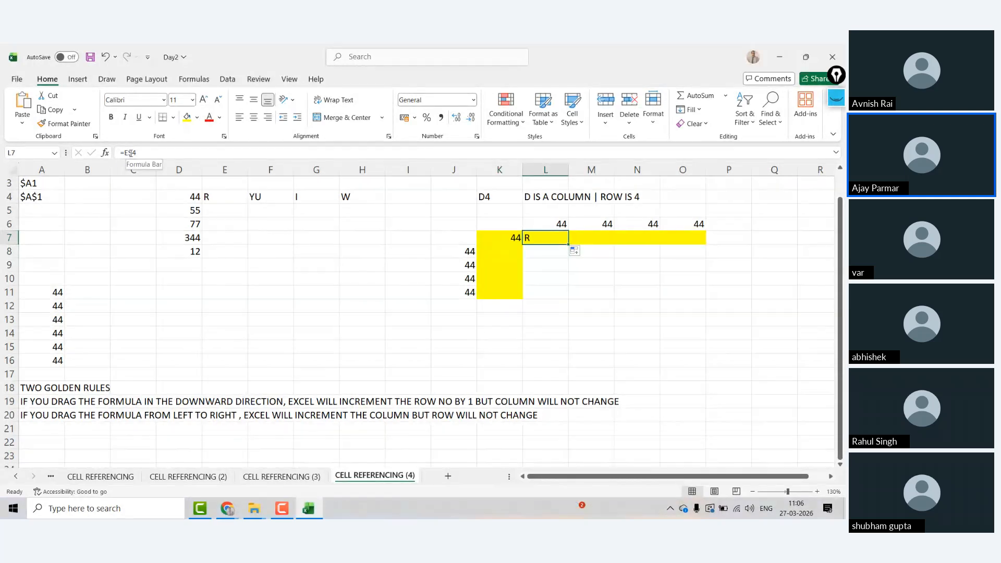
pyautogui.click(183, 152)
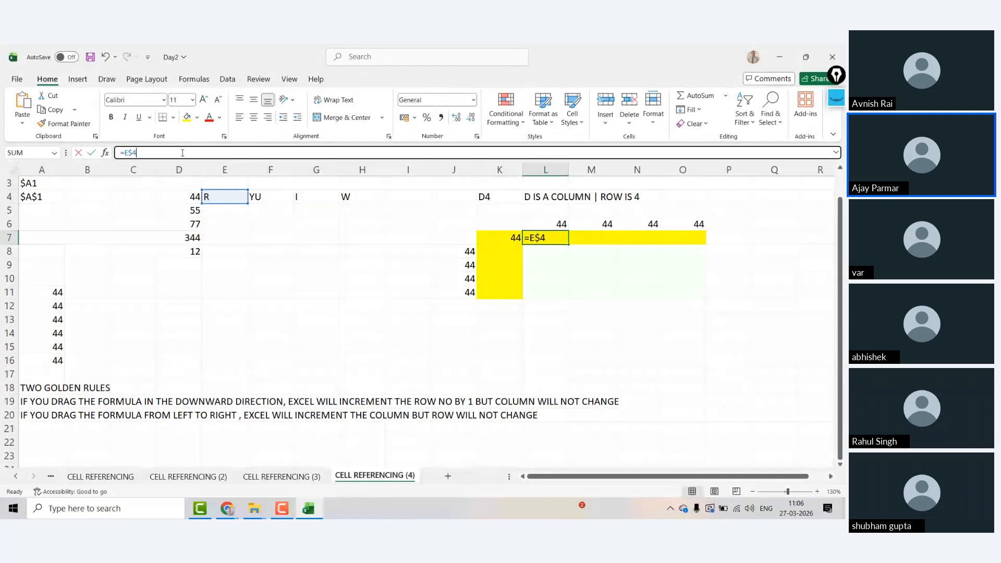
pyautogui.press('Escape')
# Review the expected values above the highlighted row and beside the highlighted column.
pyautogui.press('Up')
pyautogui.hotkey('shift', 'Right')
pyautogui.hotkey('shift', 'Right')
pyautogui.hotkey('shift', 'Right')
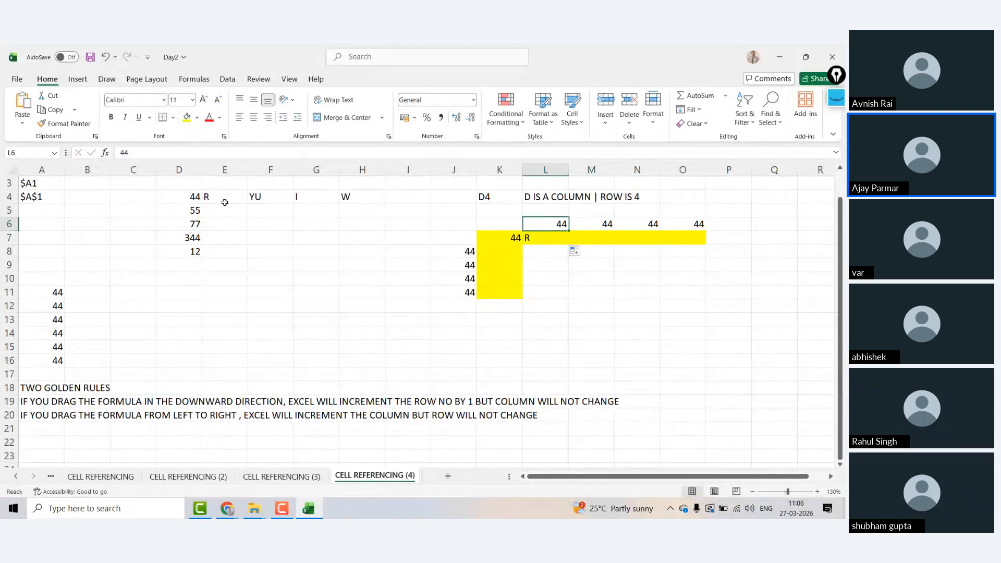
pyautogui.press('Left')
pyautogui.press('Down')
pyautogui.press('Down')
pyautogui.press('Left')
pyautogui.hotkey('shift', 'Down')
pyautogui.hotkey('shift', 'Down')
pyautogui.hotkey('shift', 'Down')
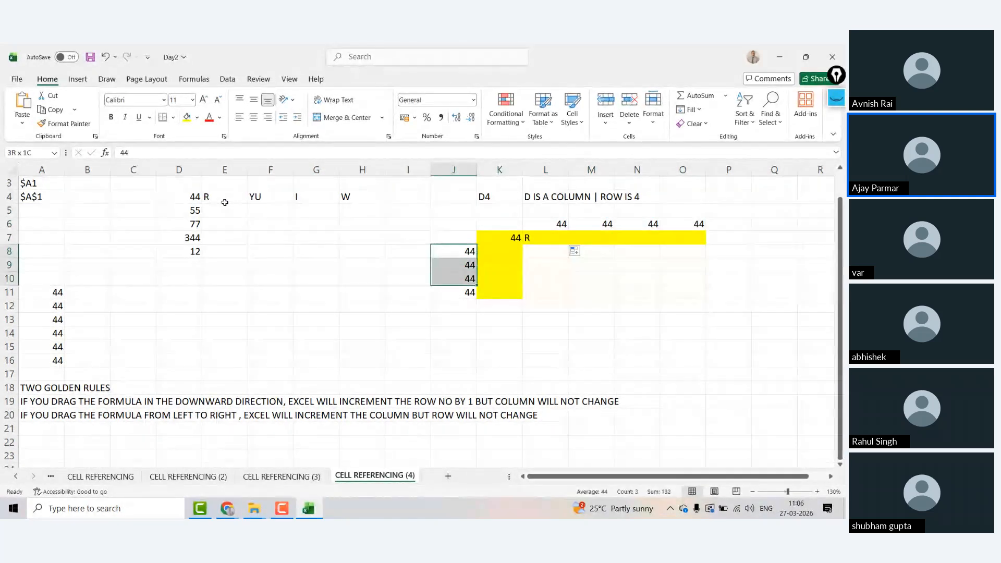
# Clear the trial result from L7 and lock both column and row in the K7 formula as =$D$4.
pyautogui.press('Up')
pyautogui.press('Right')
pyautogui.press('Right')
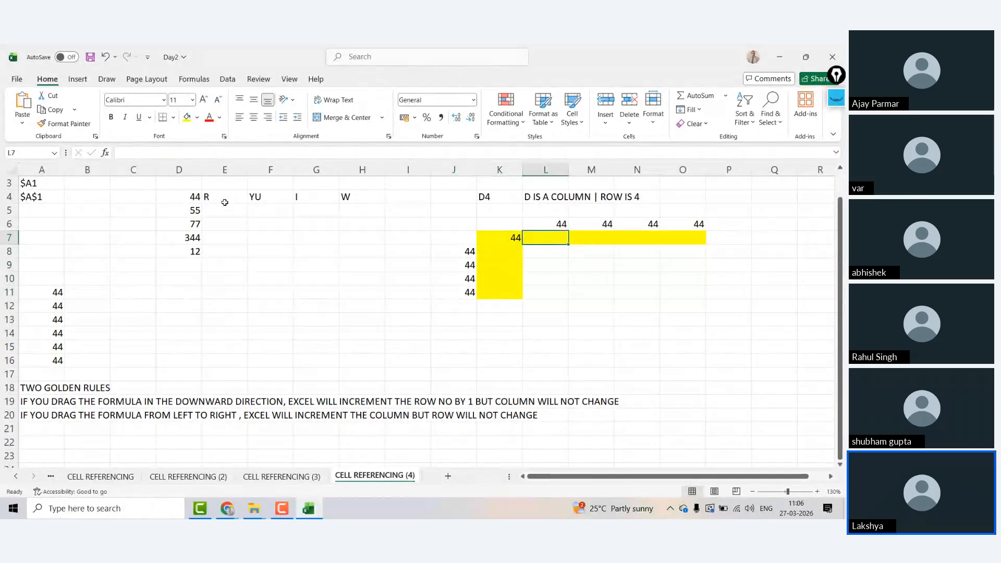
pyautogui.press('Left')
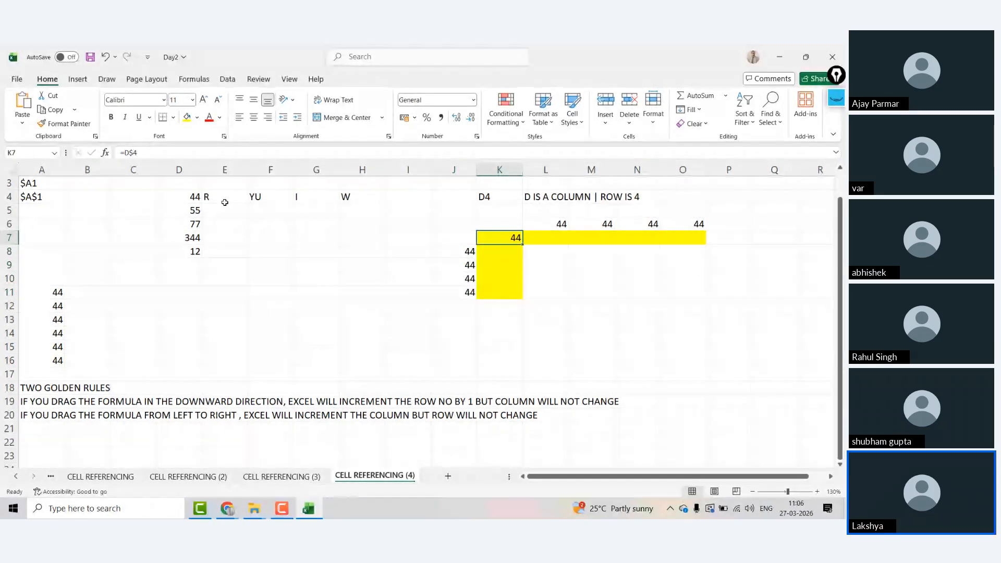
pyautogui.click(129, 153)
pyautogui.write('$')
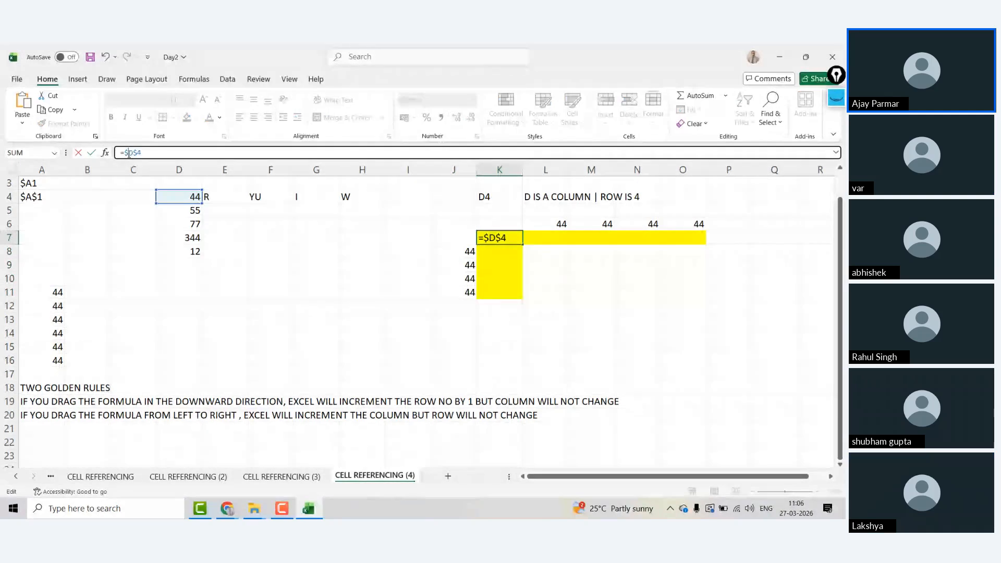
pyautogui.hotkey('ctrl', 'Return')
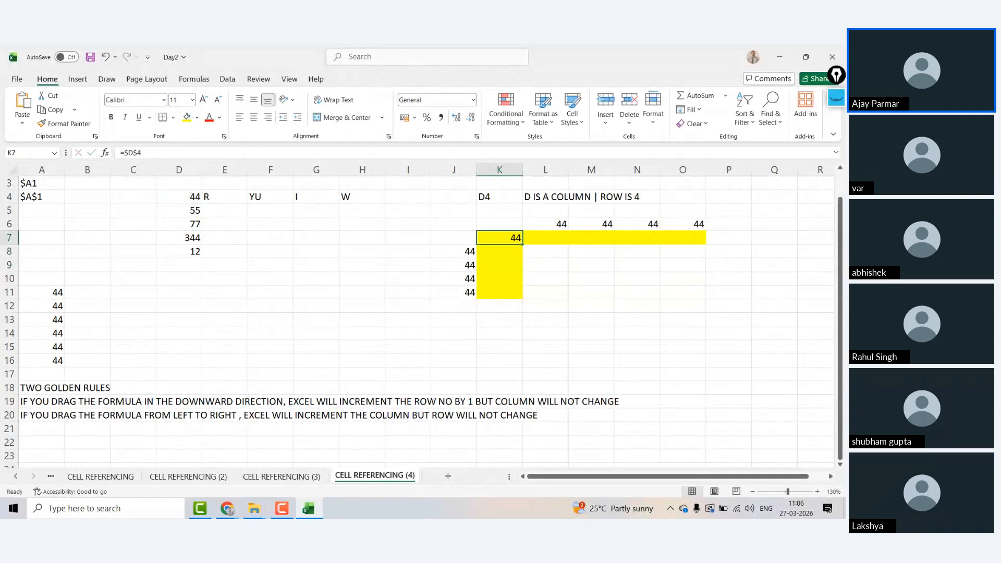
# Fill the =$D$4 formula from K7 across to O7 and down to K11, and check the copied formula in K10.
pyautogui.click(527, 246)
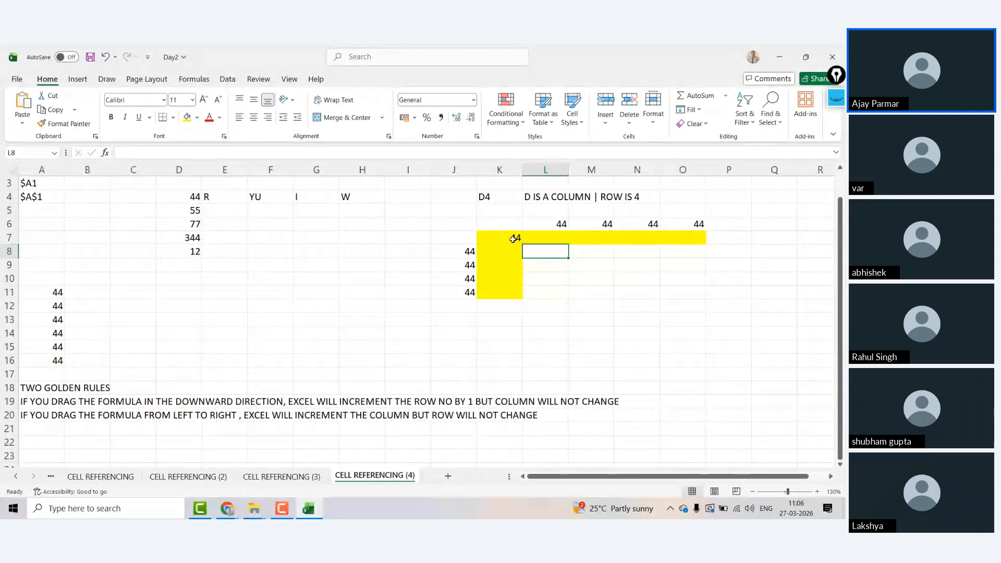
pyautogui.click(519, 241)
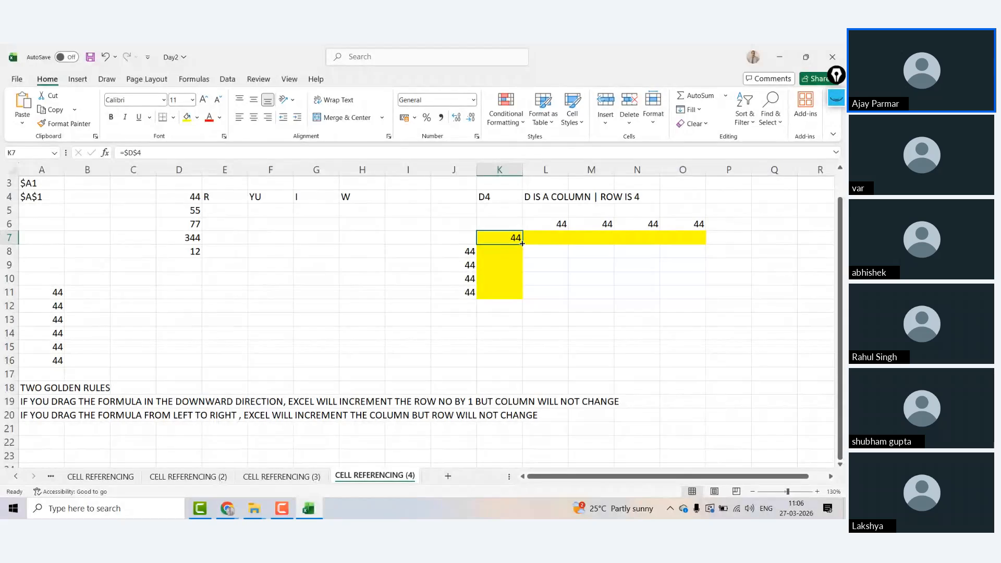
pyautogui.moveTo(522, 244); pyautogui.dragTo(701, 240)
pyautogui.click(519, 240)
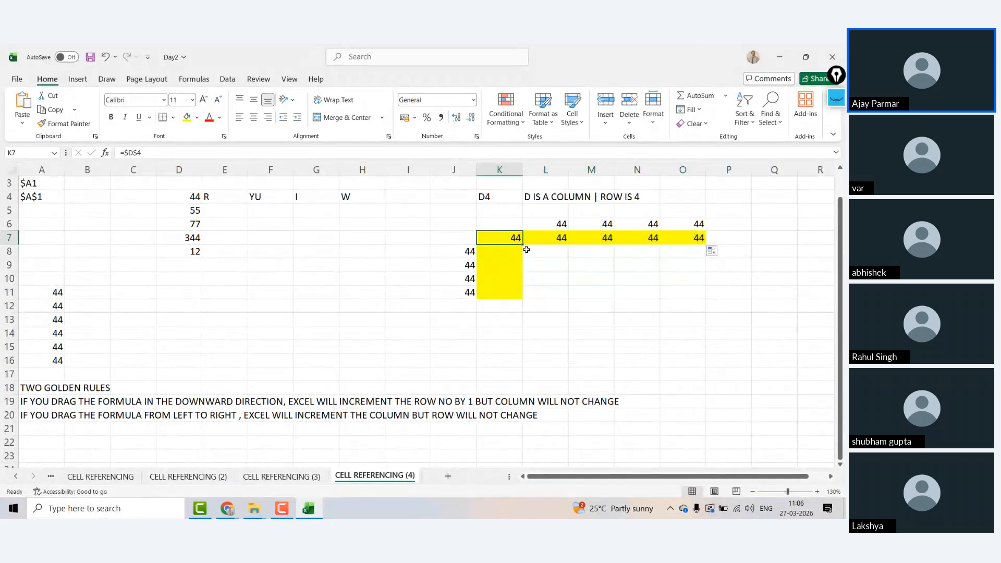
pyautogui.moveTo(524, 246); pyautogui.dragTo(523, 296)
pyautogui.click(516, 278)
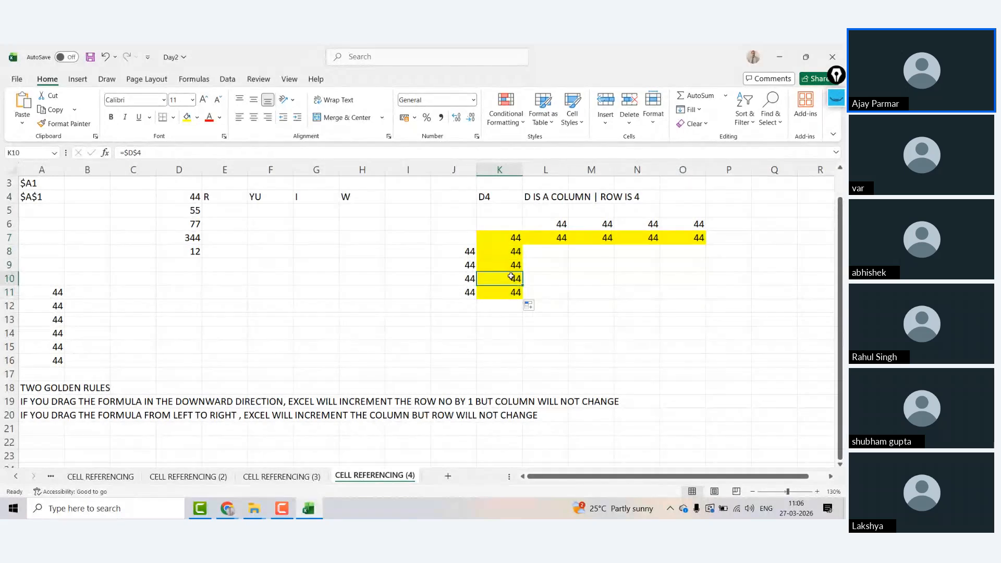
# Go to A1 to view the list of cell reference types.
pyautogui.click(50, 196)
pyautogui.hotkey('ctrl', 'Up')
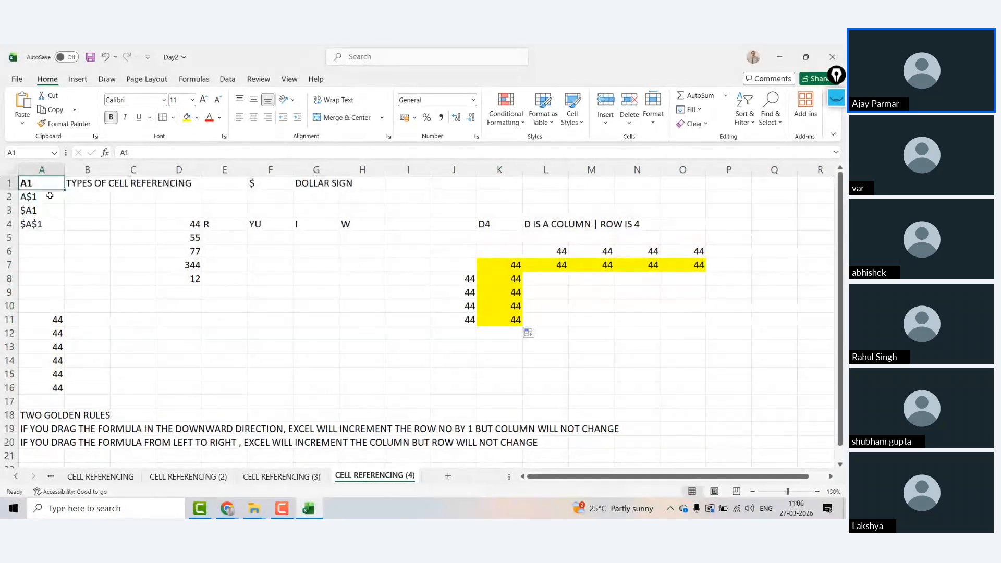
# Review the four reference types listed in A1:A4 one by one, and check the copied formula in K8.
pyautogui.hotkey('ctrl', 'shift', 'Down')
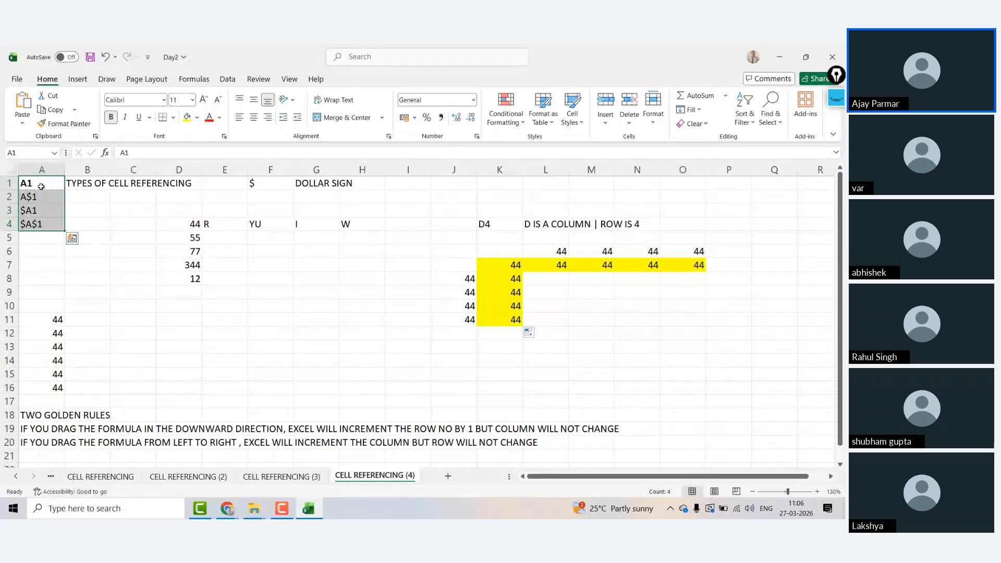
pyautogui.click(39, 183)
pyautogui.press('Down')
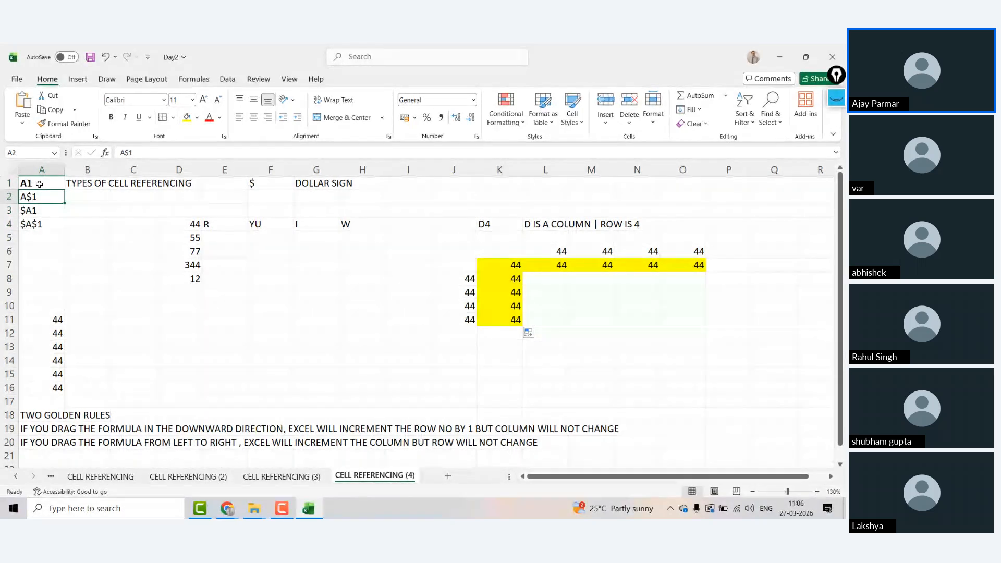
pyautogui.press('Down')
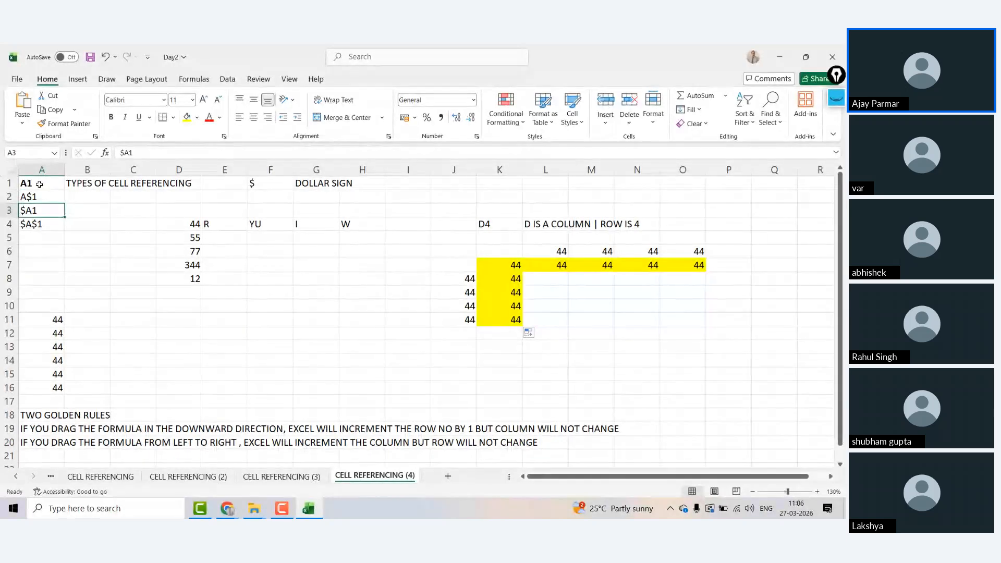
pyautogui.press('Down')
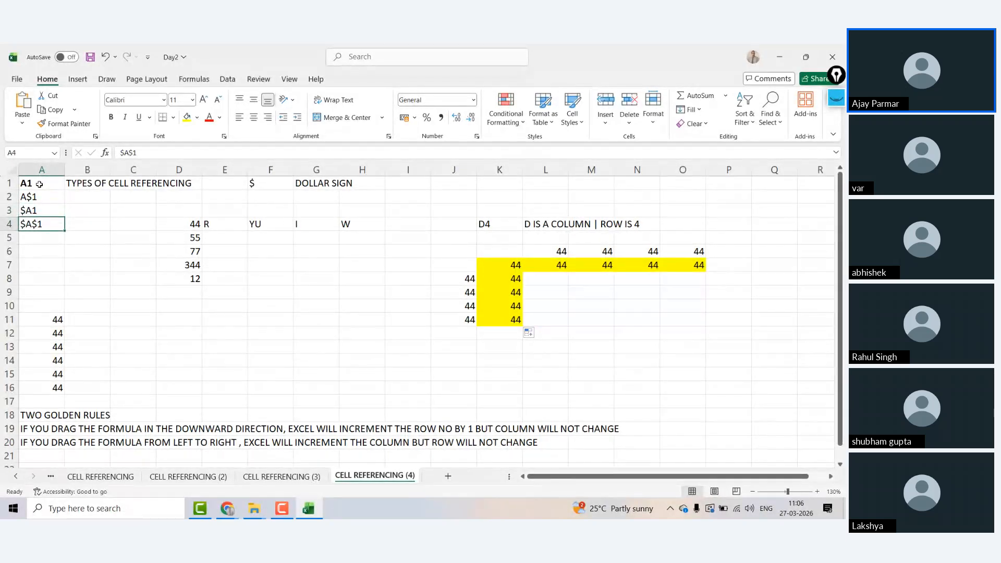
pyautogui.click(39, 183)
pyautogui.hotkey('shift', 'Down')
pyautogui.hotkey('shift', 'Down')
pyautogui.hotkey('shift', 'Down')
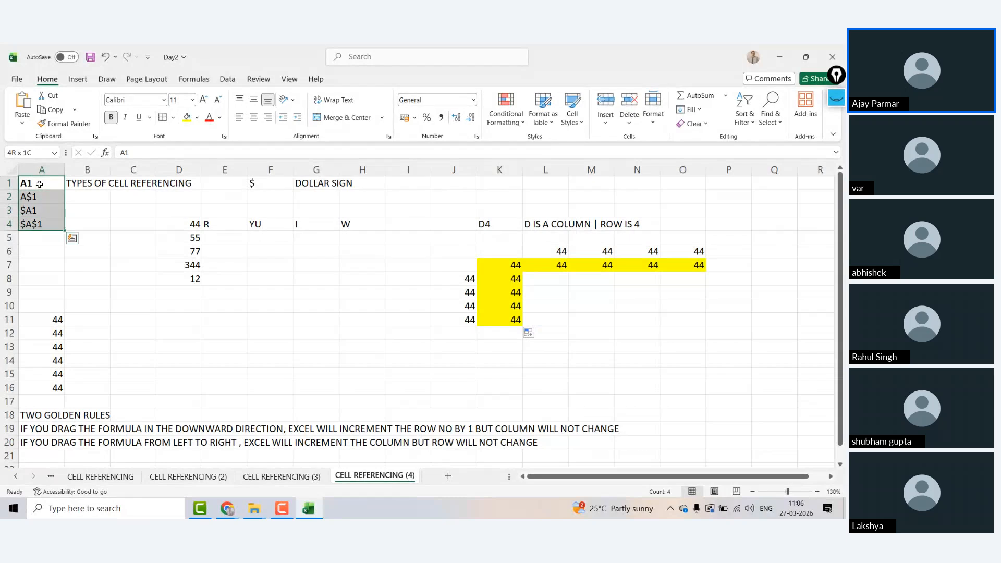
pyautogui.click(499, 279)
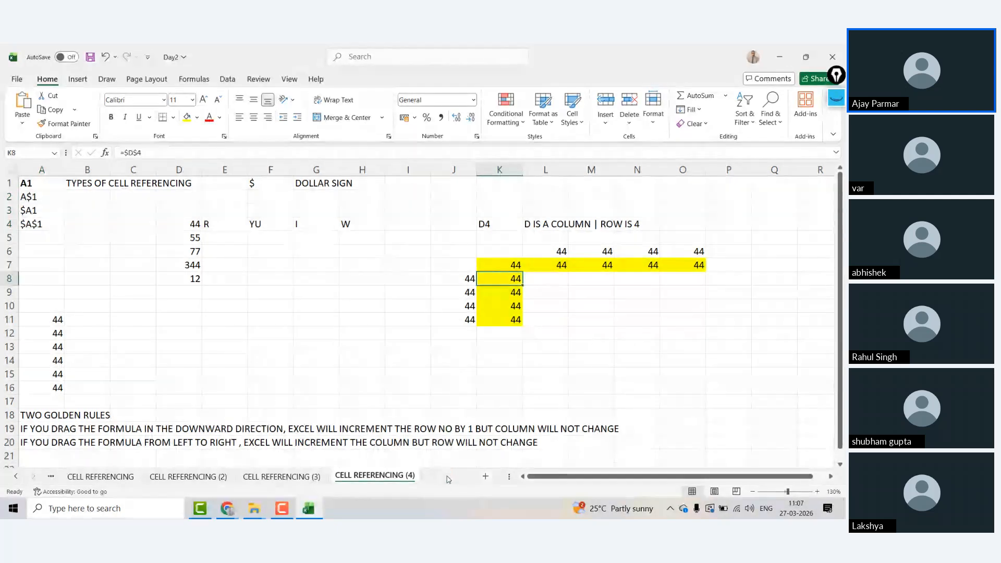
# Add a new blank worksheet after CELL REFERENCING (4) and enlarge its view to 140%.
pyautogui.click(447, 476)
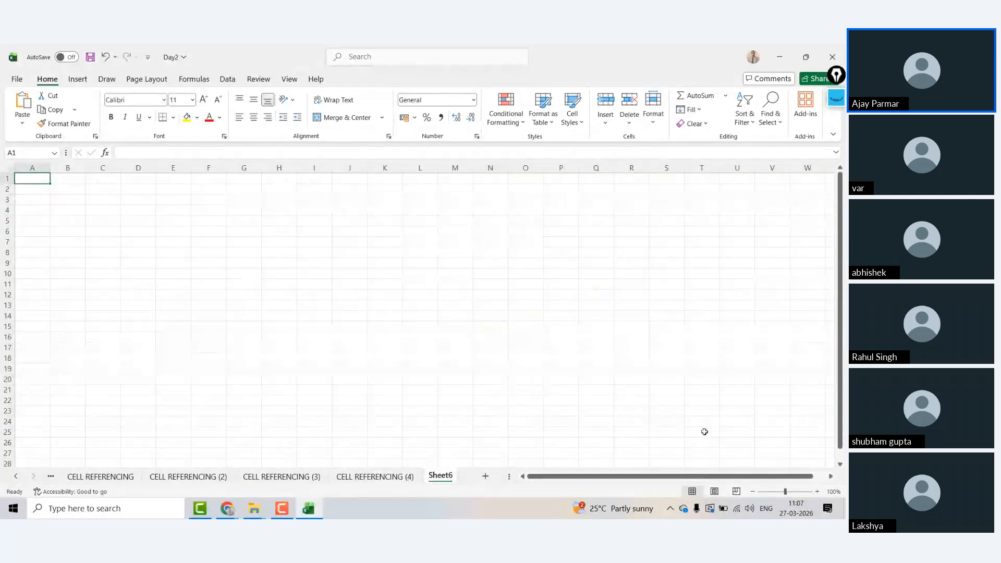
pyautogui.click(817, 491)
pyautogui.click(817, 492)
pyautogui.click(817, 491)
pyautogui.click(817, 492)
# Enter the value 34 in cell C2 of the new worksheet.
pyautogui.click(265, 202)
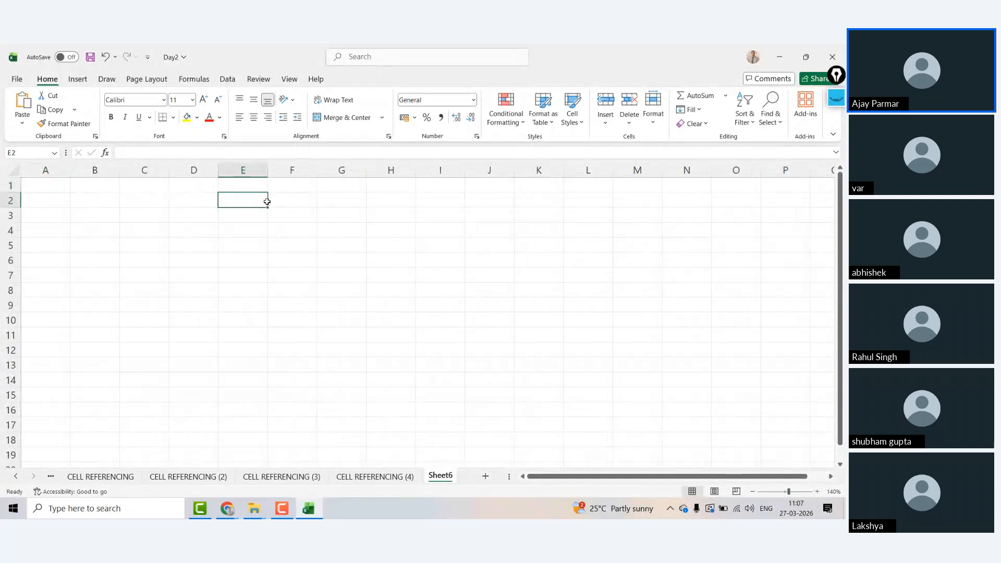
pyautogui.click(269, 203)
pyautogui.click(266, 203)
pyautogui.press('Right')
pyautogui.press('Up')
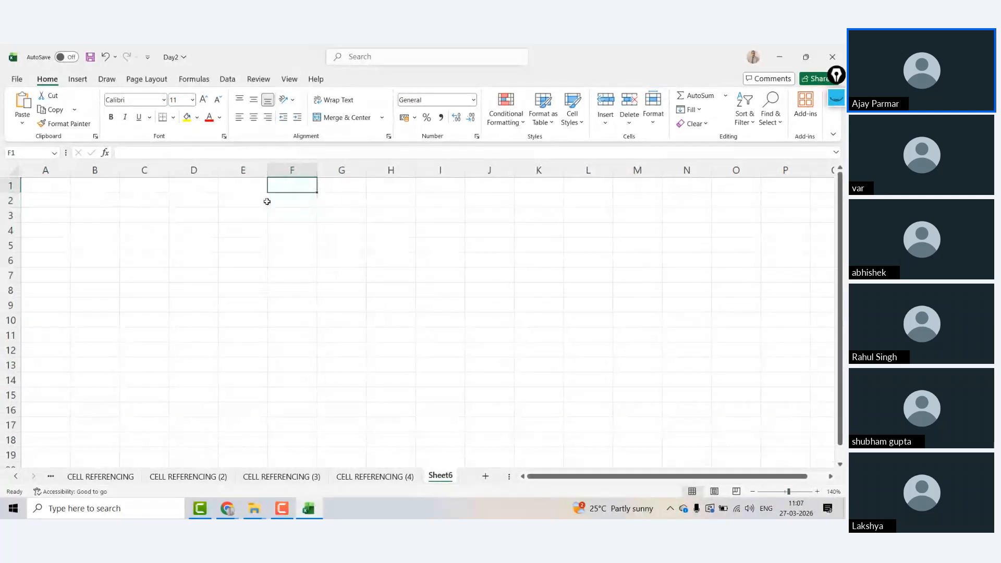
pyautogui.press('Left')
pyautogui.press('Left')
pyautogui.press('Left')
pyautogui.press('Left')
pyautogui.press('Right')
pyautogui.press('Down')
pyautogui.press('Down')
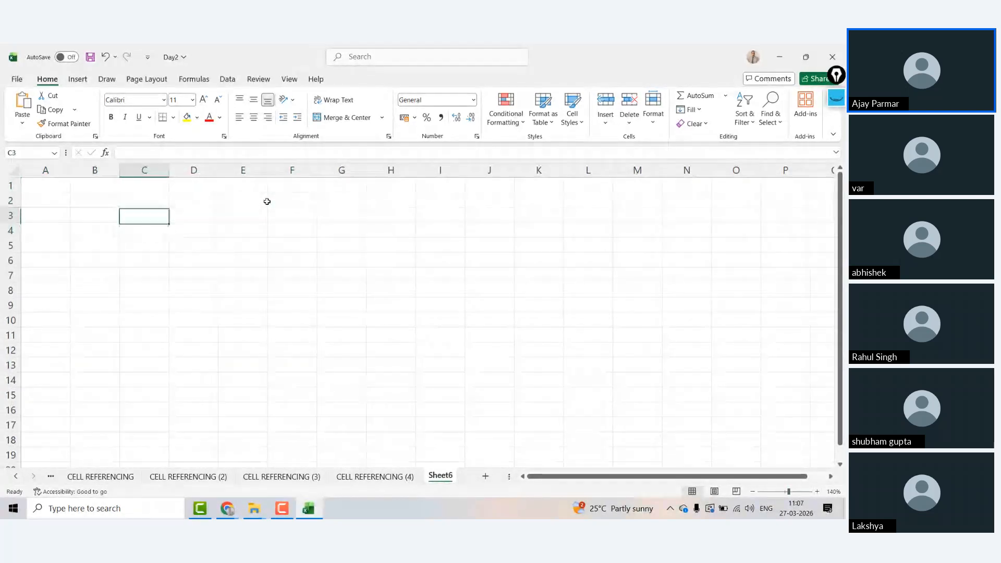
pyautogui.press('Up')
pyautogui.write('34')
pyautogui.press('Return')
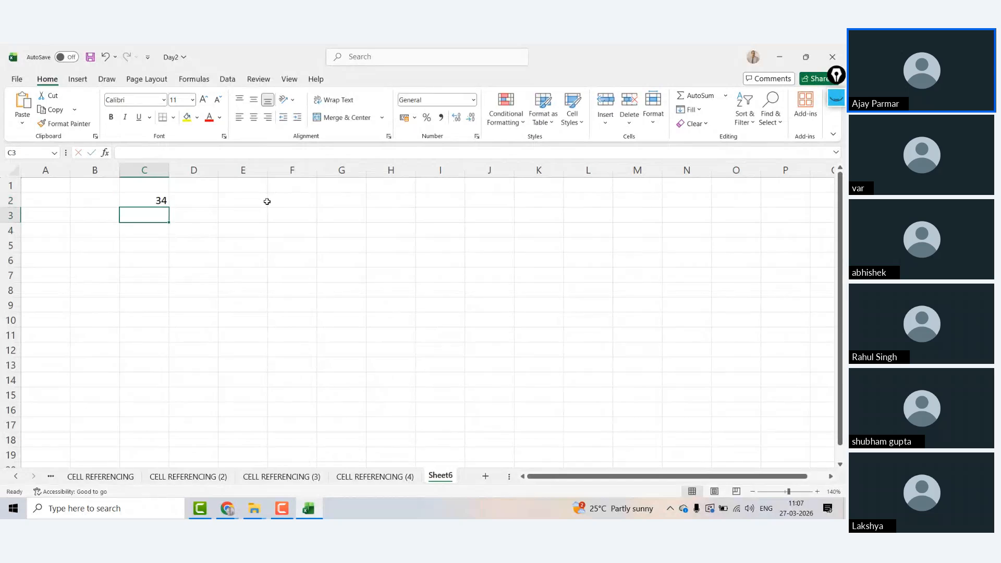
# Enter the formula =C2 in F5 and highlight that cell with yellow fill.
pyautogui.click(329, 240)
pyautogui.click(288, 243)
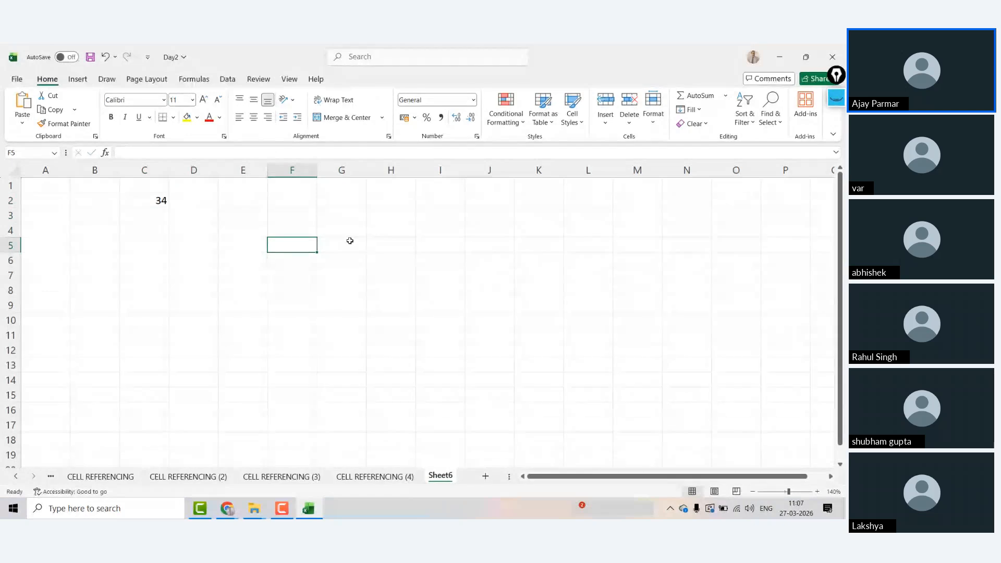
pyautogui.write('=')
pyautogui.click(148, 202)
pyautogui.press('Return')
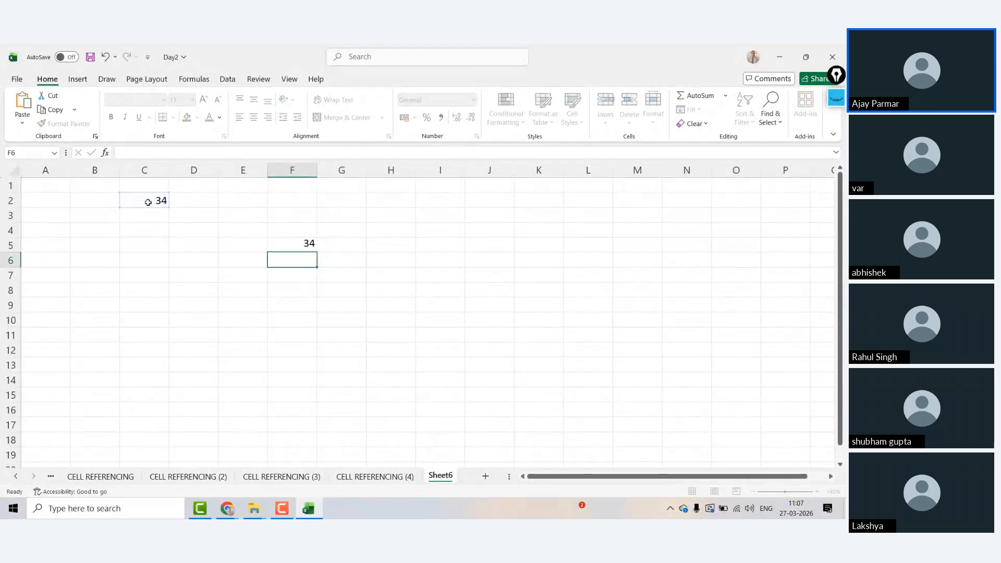
pyautogui.press('Up')
pyautogui.click(186, 120)
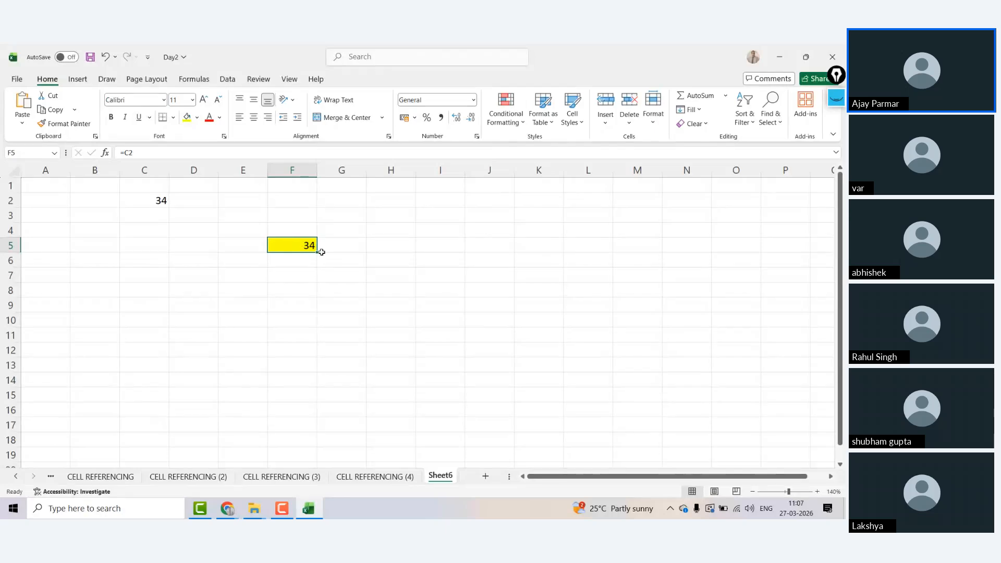
# Highlight F9 in yellow as the destination for copying F5, and compare the two cells.
pyautogui.hotkey('ctrl', 'c')
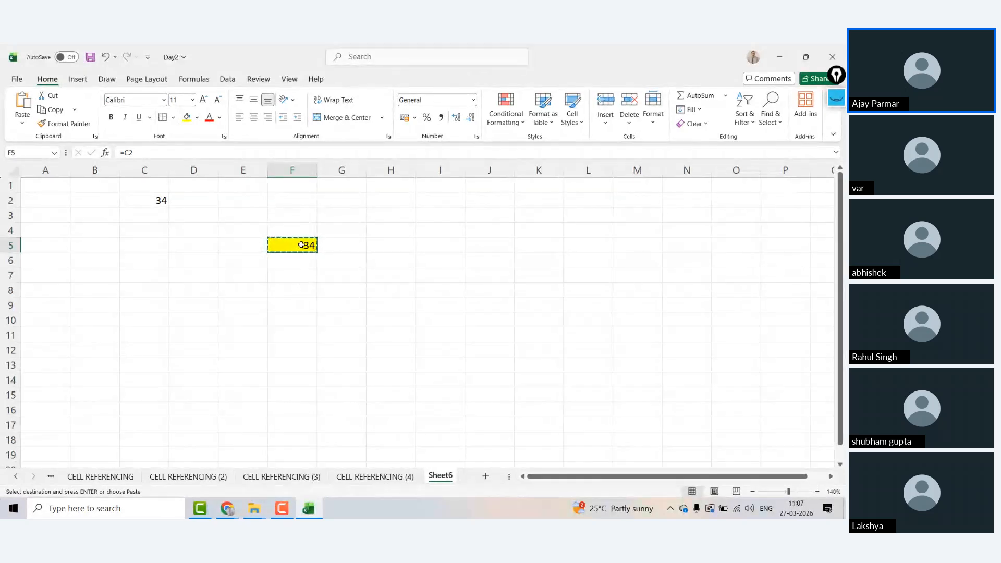
pyautogui.click(296, 302)
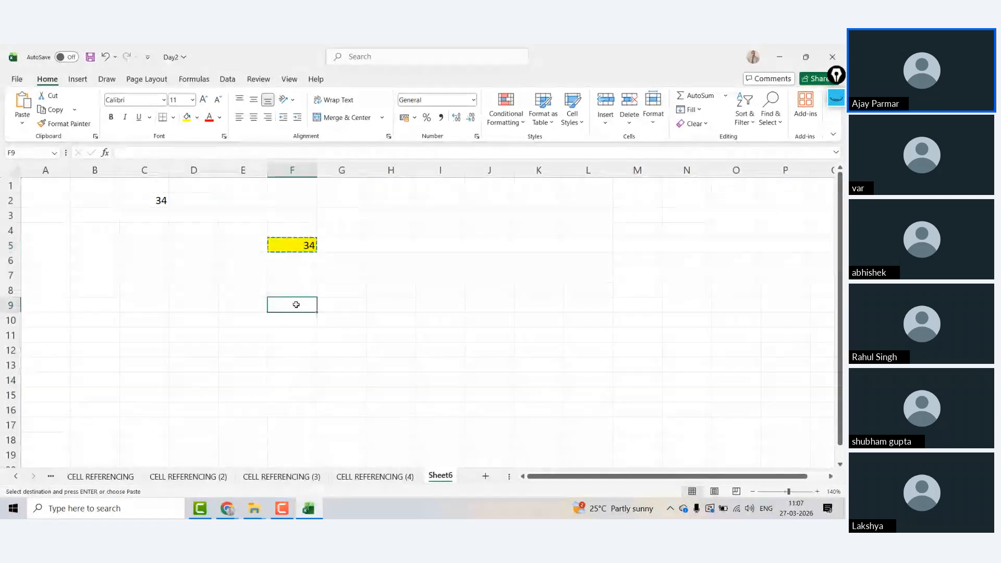
pyautogui.click(188, 120)
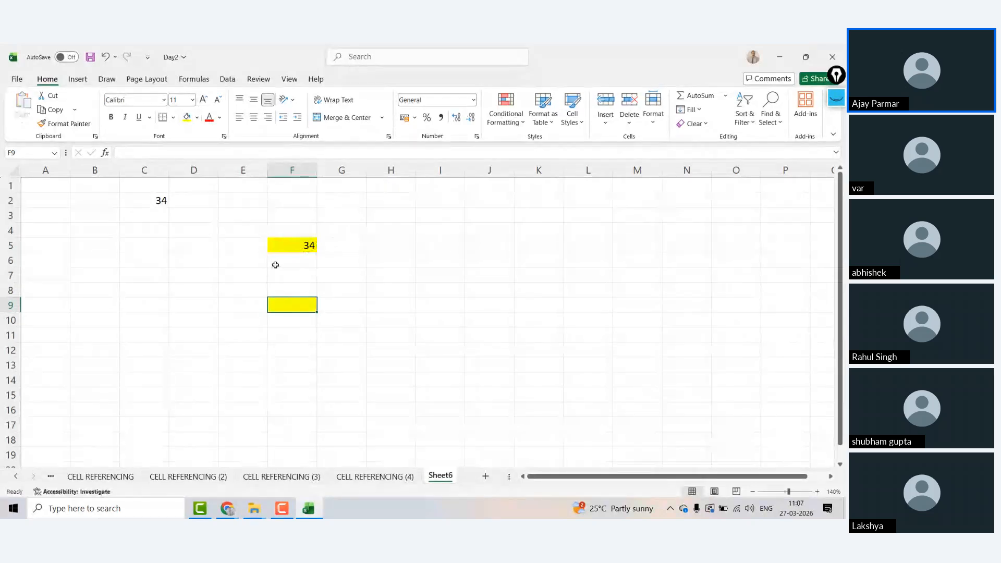
pyautogui.click(296, 245)
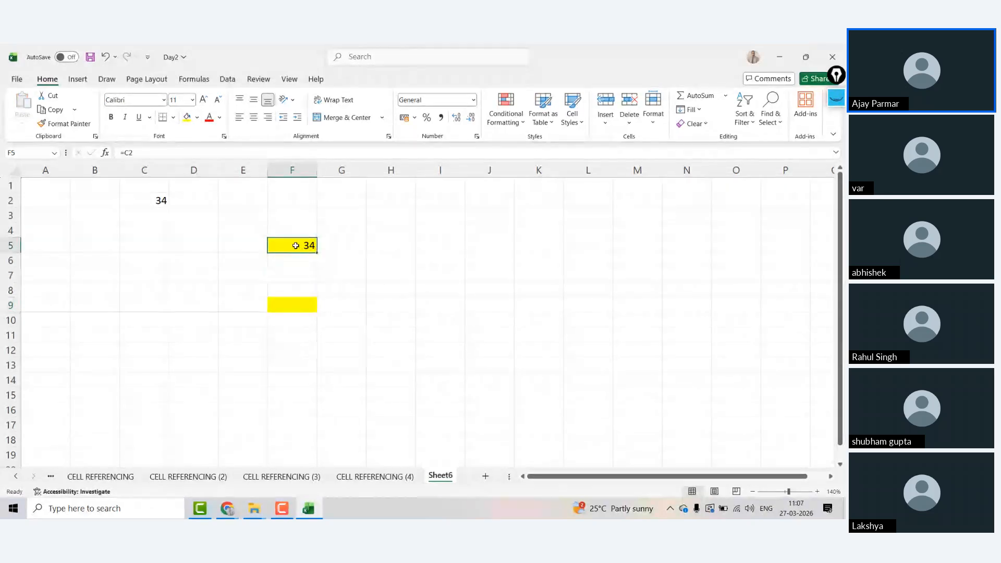
pyautogui.click(293, 305)
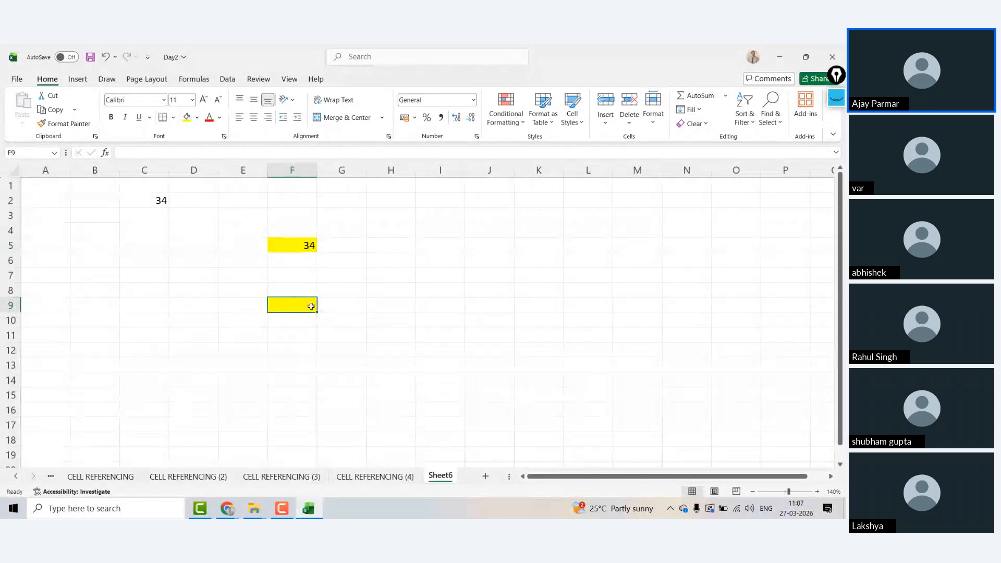
pyautogui.click(289, 246)
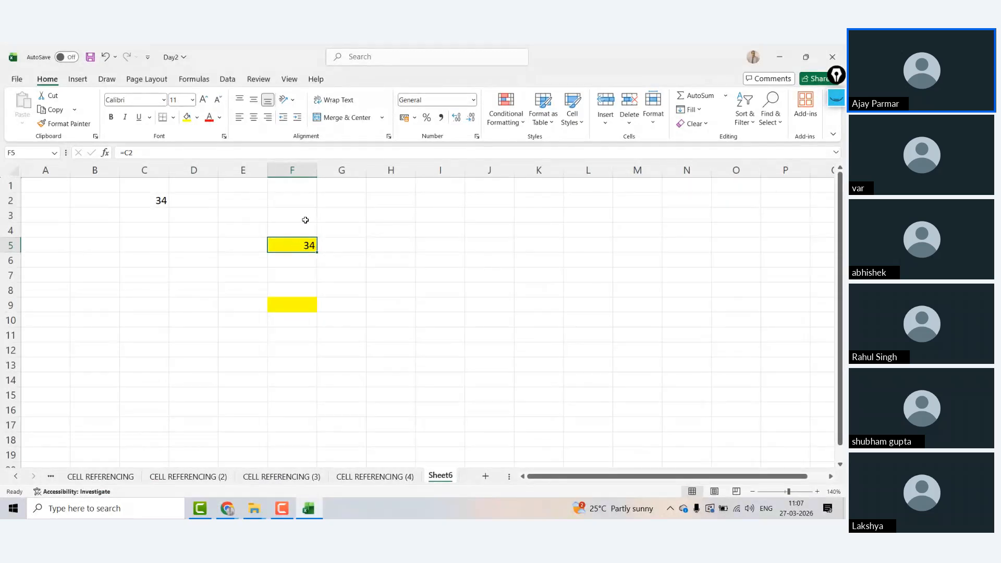
# Enter the note C2 IS A FORMULA in F3, above the highlighted formula cell.
pyautogui.click(303, 214)
pyautogui.write('C2 I')
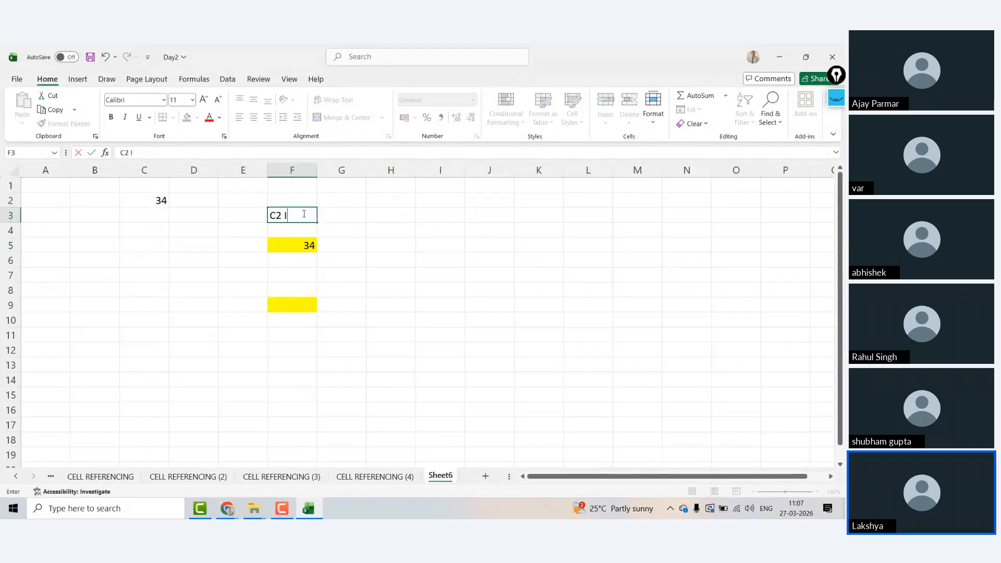
pyautogui.write('S A FORMULA')
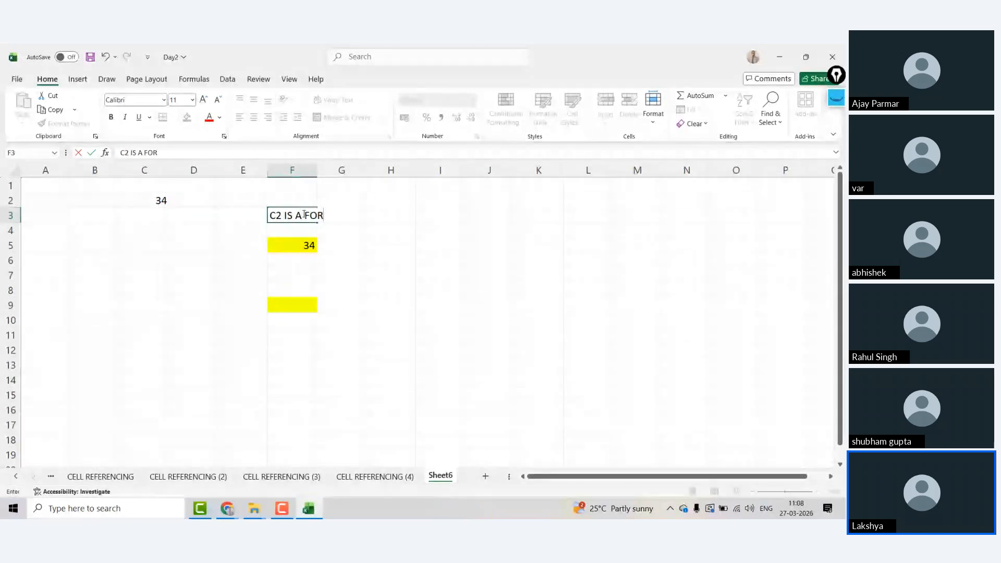
pyautogui.press('Return')
pyautogui.press('Return')
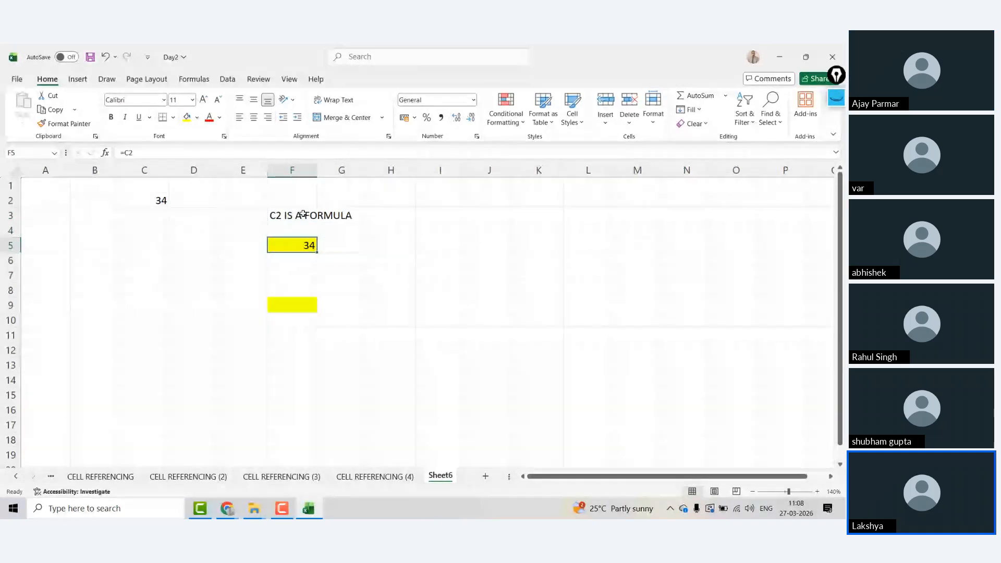
# Note the destination address F9 in K1 and the source address F5 in K2.
pyautogui.click(537, 182)
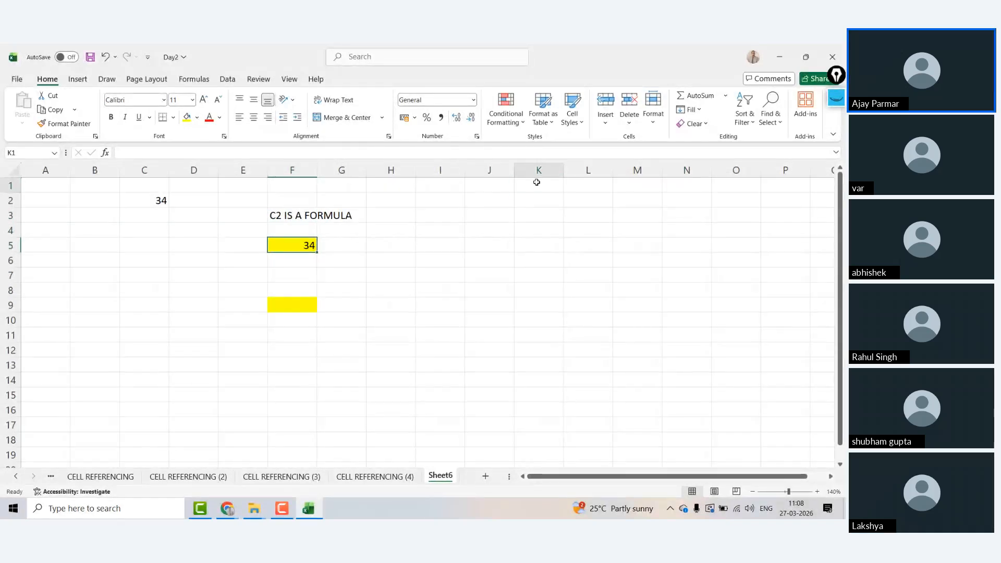
pyautogui.write('F')
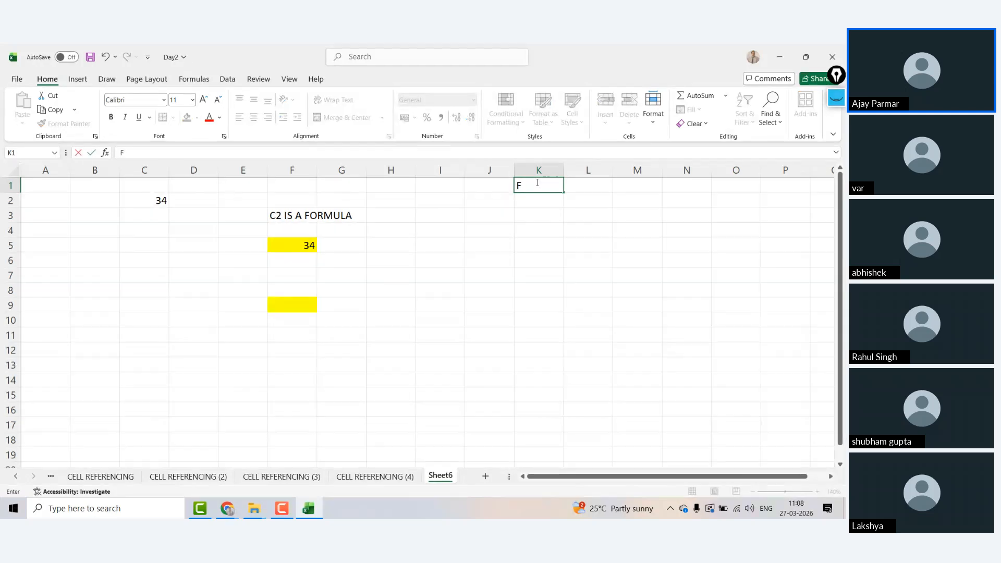
pyautogui.write('9')
pyautogui.press('Return')
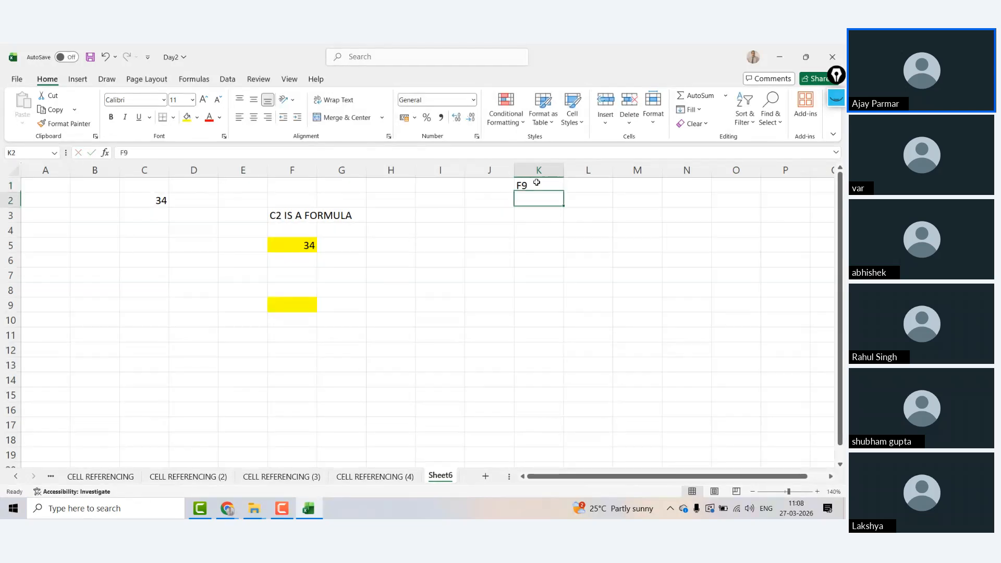
pyautogui.click(310, 243)
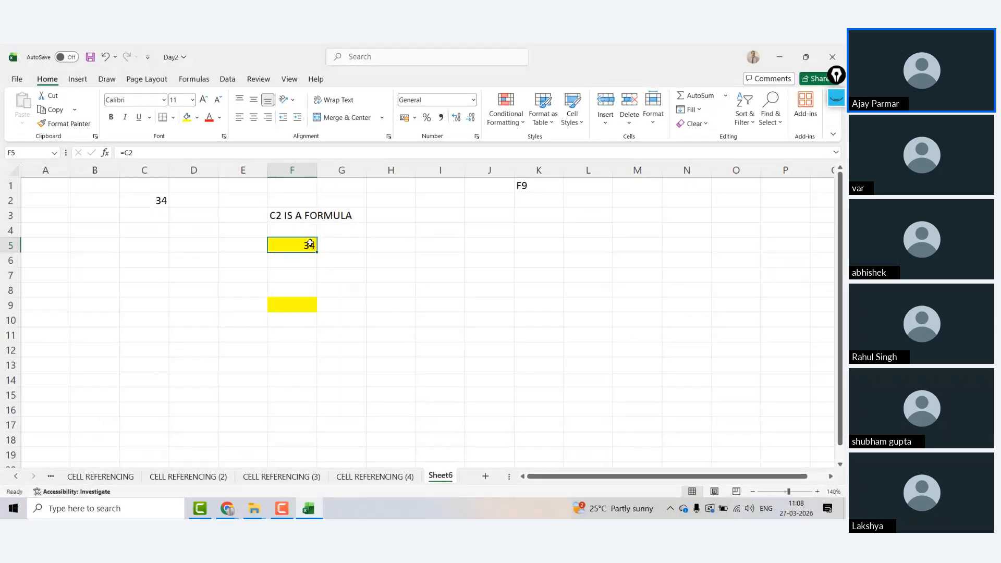
pyautogui.click(554, 200)
pyautogui.write('F95')
pyautogui.press('Return')
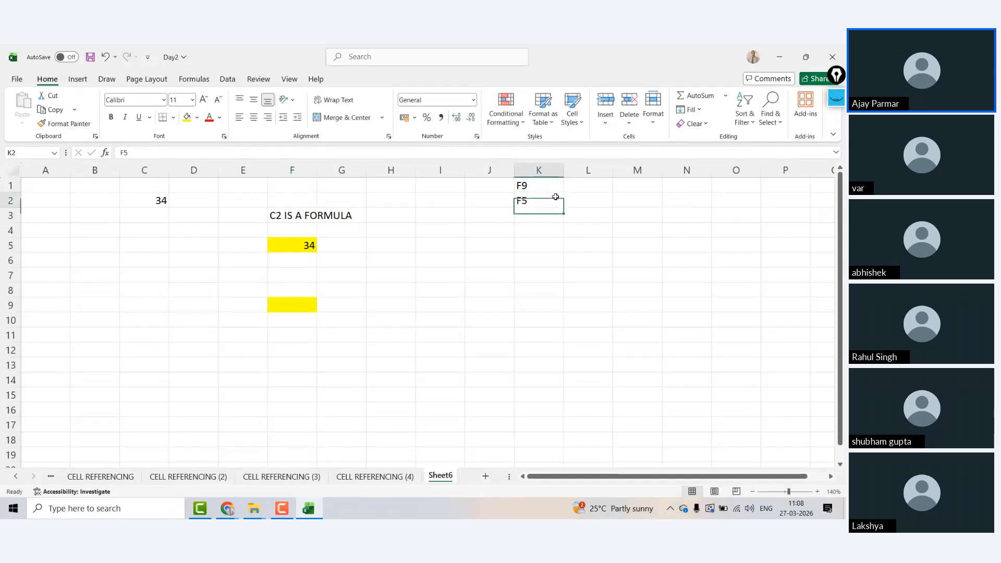
# Compare the formula in F5 with the highlighted destination cell F9.
pyautogui.click(288, 251)
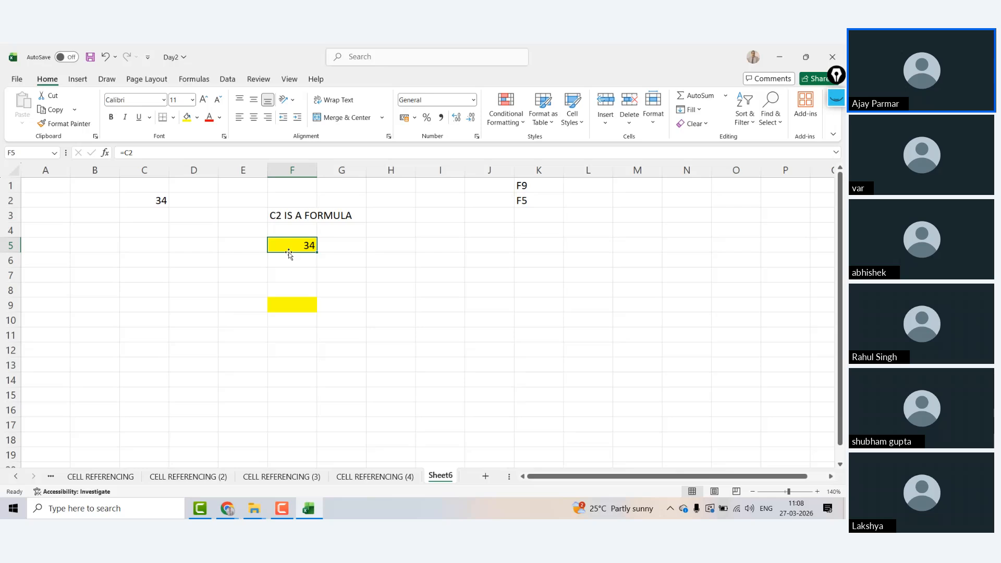
pyautogui.click(290, 302)
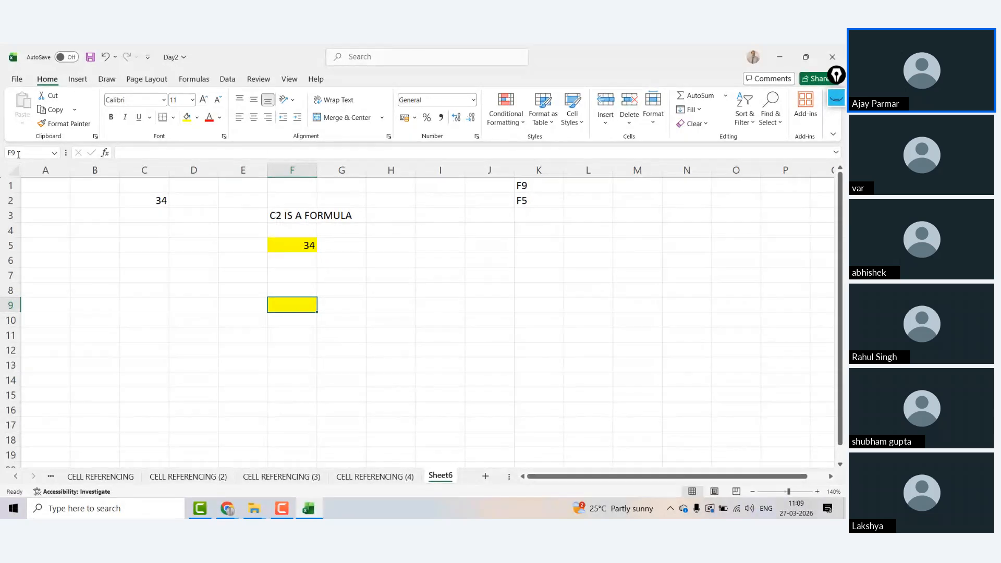
pyautogui.click(277, 203)
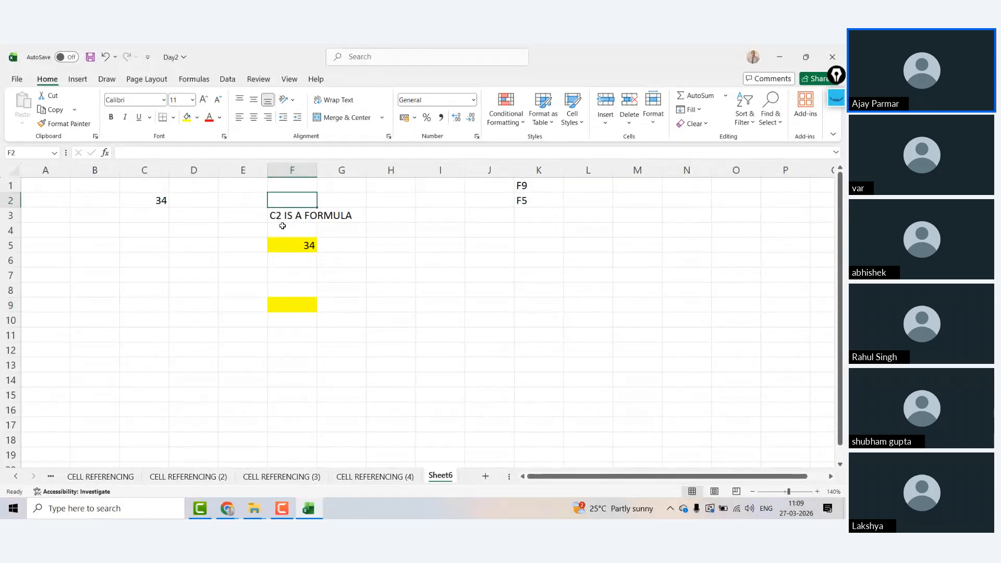
pyautogui.click(290, 243)
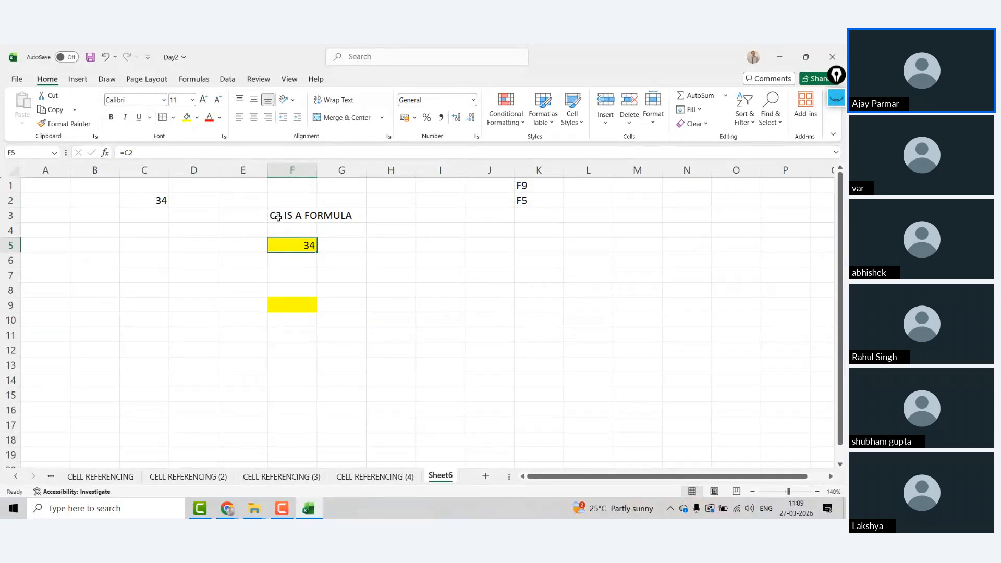
pyautogui.click(289, 303)
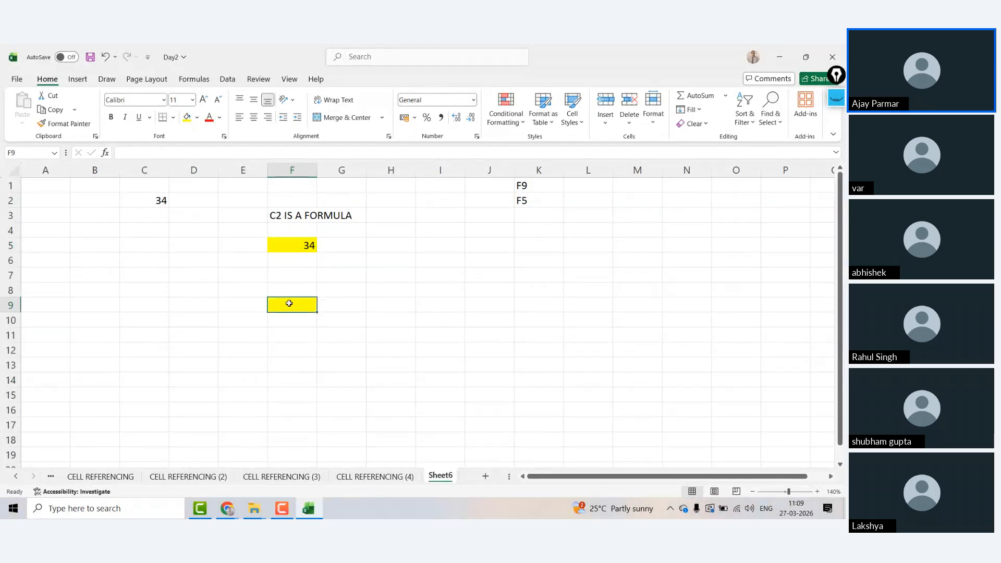
pyautogui.click(375, 240)
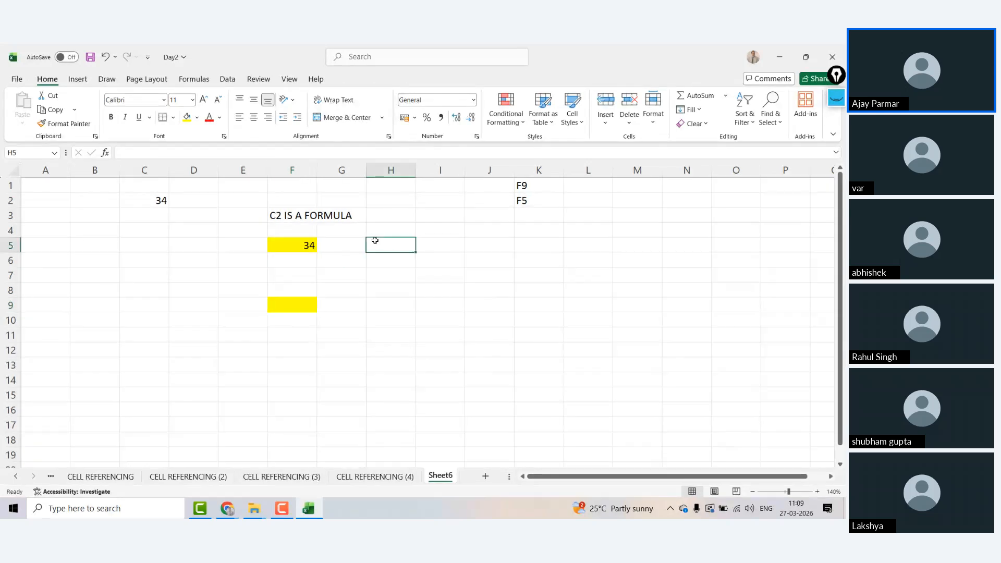
pyautogui.click(290, 250)
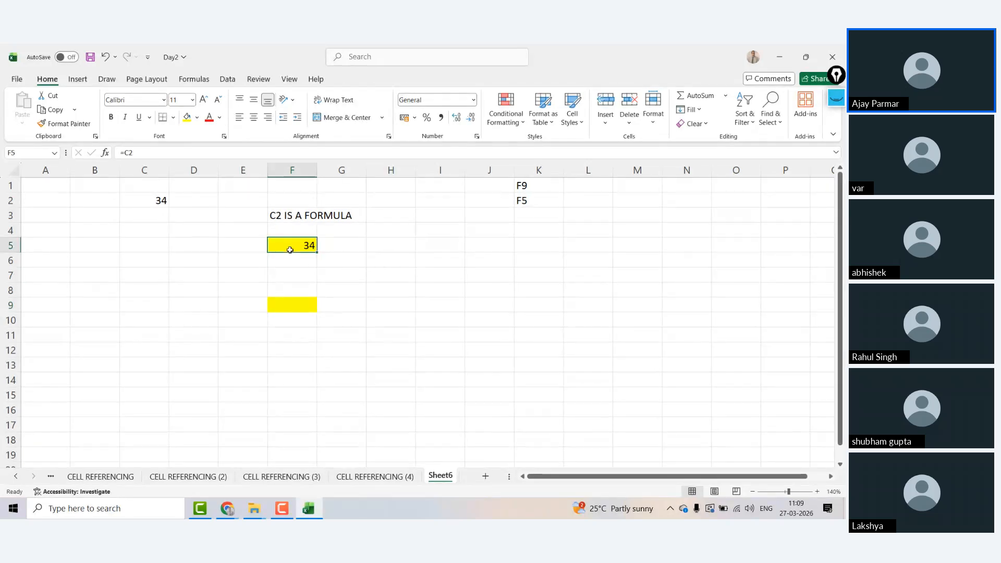
# Review the formula in F5, the highlighted destination cell F9 and the note in F3.
pyautogui.click(126, 153)
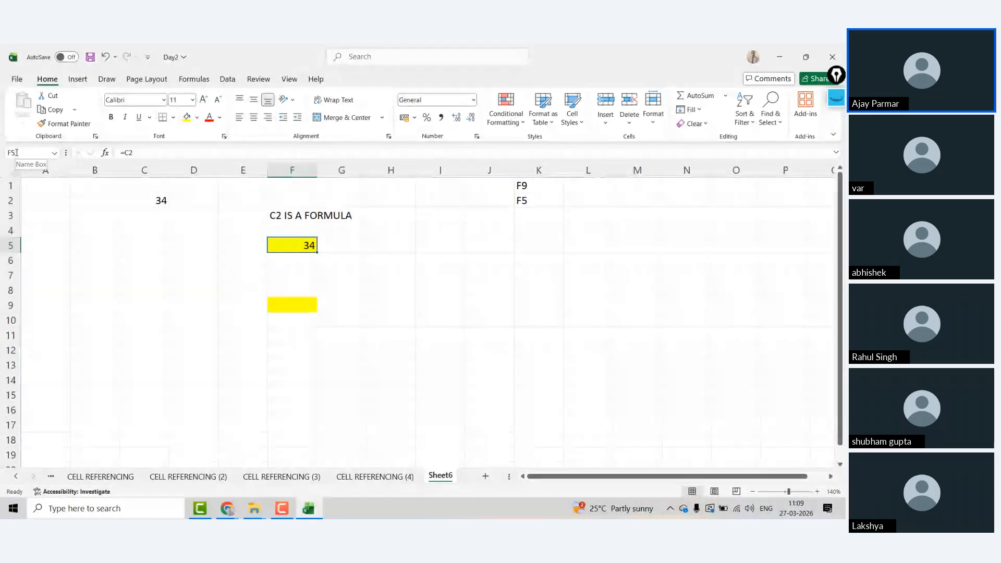
pyautogui.click(351, 277)
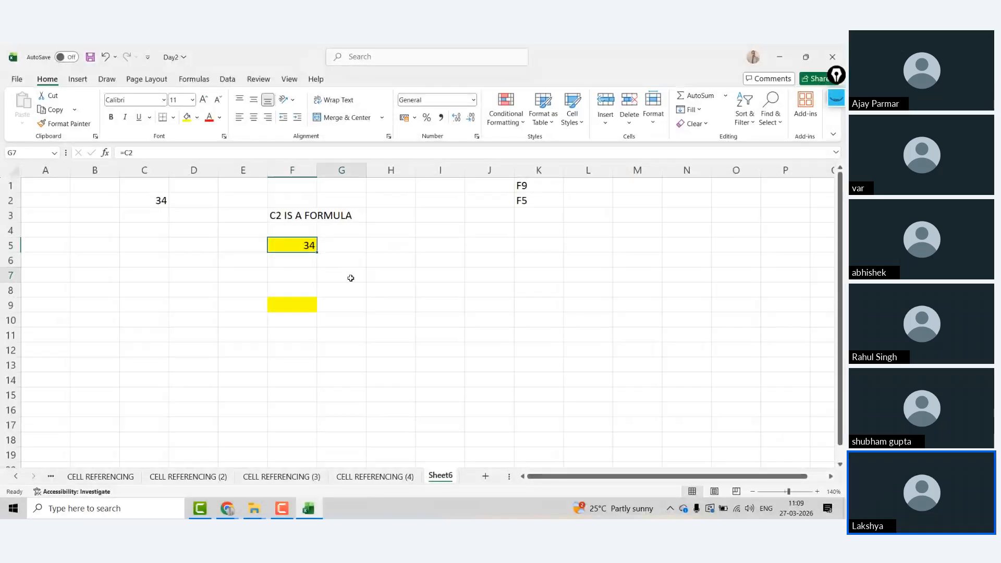
pyautogui.click(306, 247)
pyautogui.moveTo(314, 255)
pyautogui.mouseDown()
pyautogui.moveTo(313, 287)
pyautogui.moveTo(313, 254)
pyautogui.mouseUp()
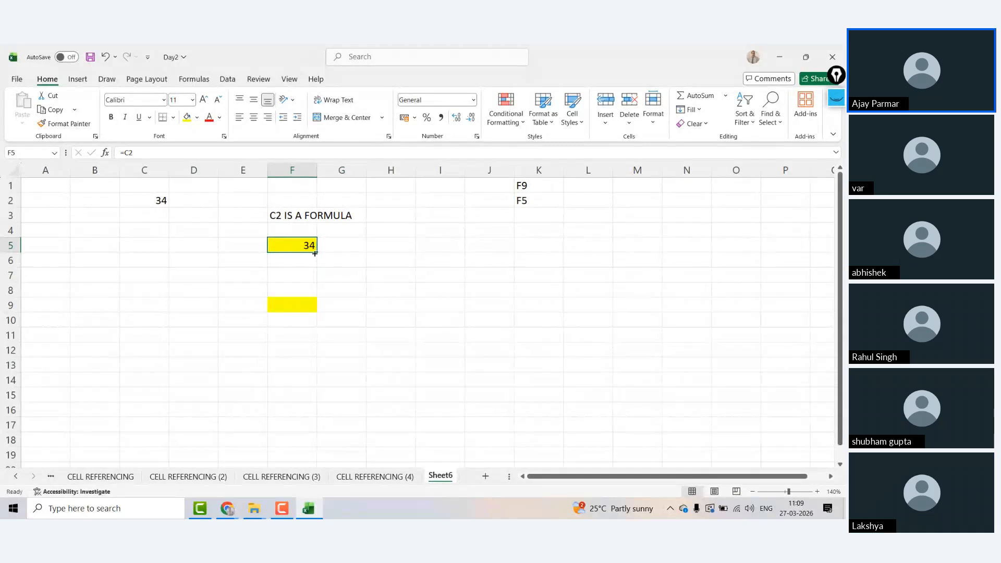
pyautogui.click(285, 304)
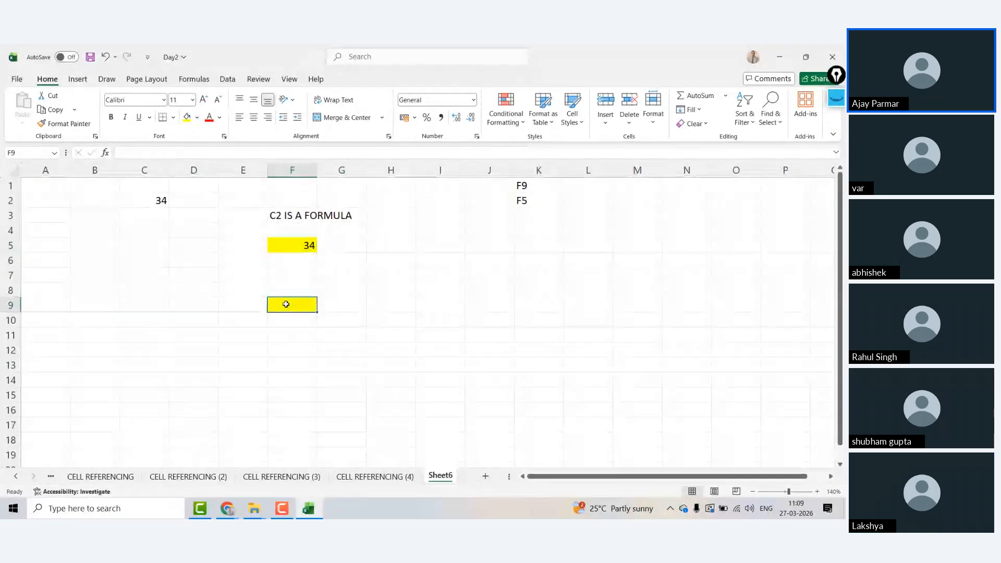
pyautogui.click(290, 245)
pyautogui.click(275, 215)
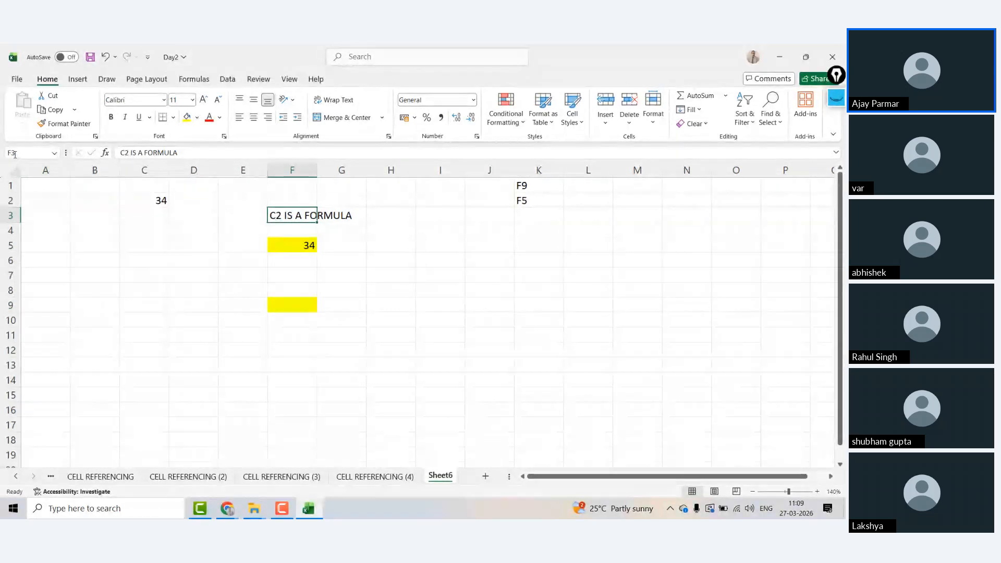
# Trace the downward path from the formula cell F5 to F9, one row at a time.
pyautogui.click(303, 251)
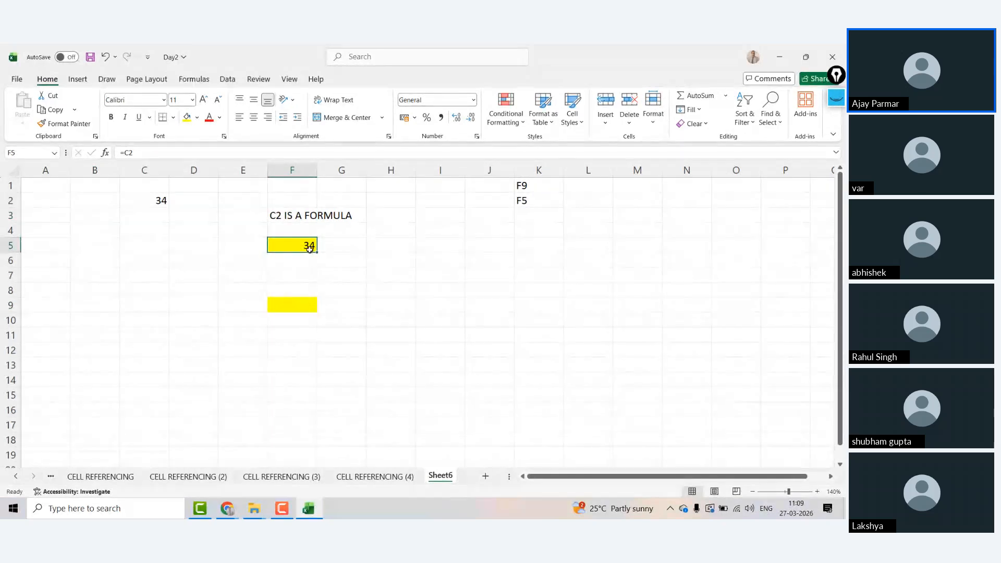
pyautogui.press('Down')
pyautogui.press('Down')
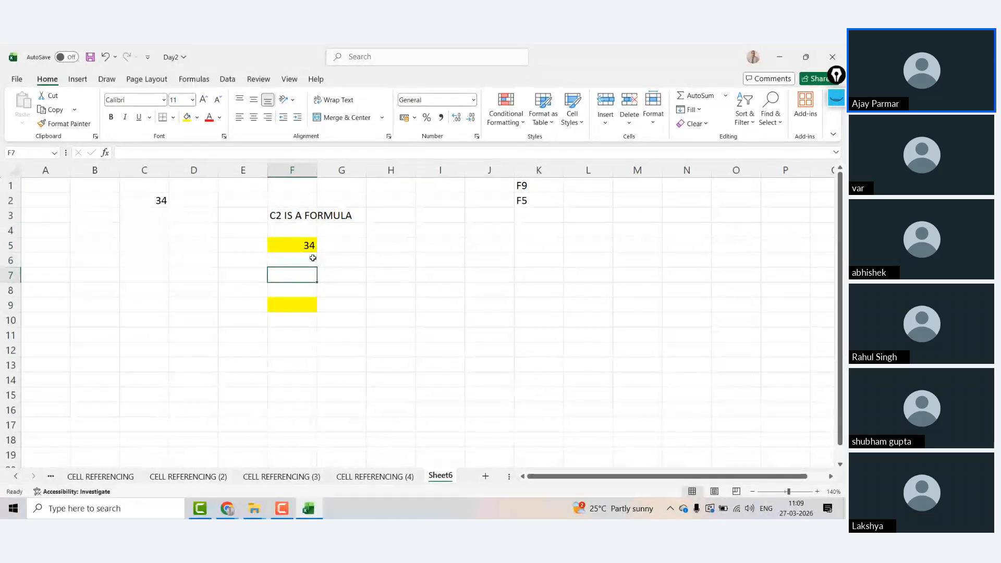
pyautogui.press('Down')
pyautogui.press('Down')
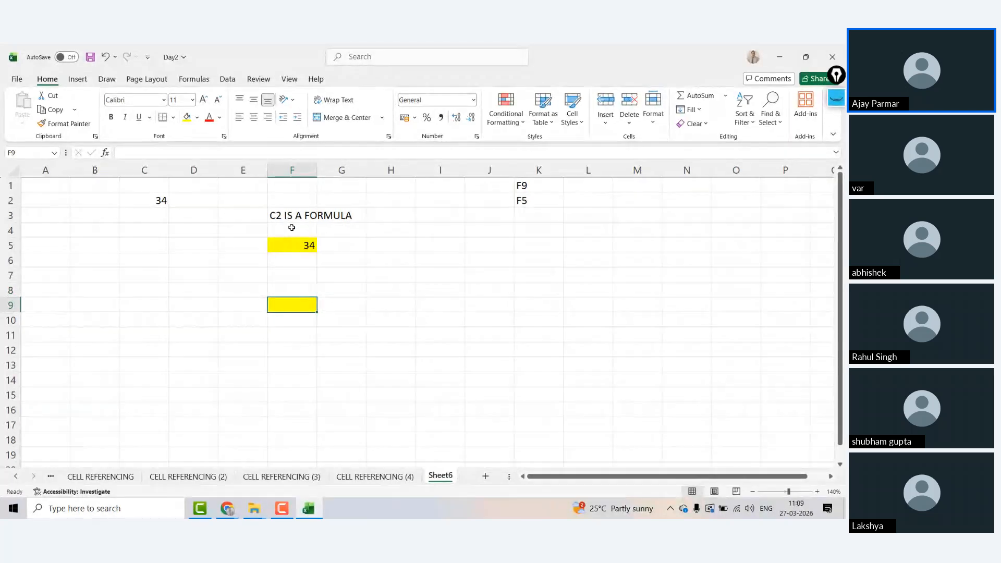
# Copy the TWO GOLDEN RULES text from A18:A20 of the CELL REFERENCING (4) sheet into Sheet6 starting at A14.
pyautogui.click(384, 477)
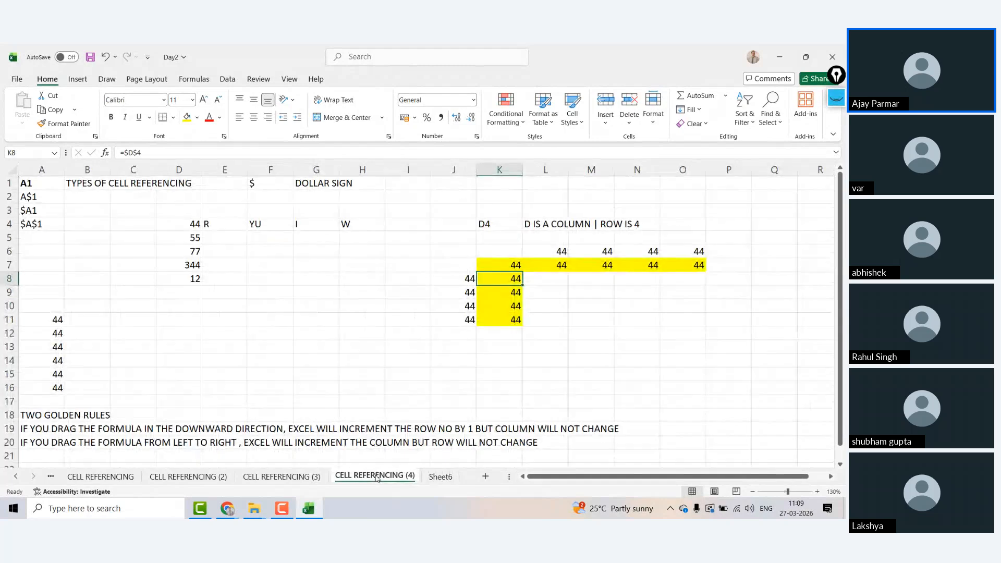
pyautogui.click(21, 420)
pyautogui.hotkey('shift', 'Down')
pyautogui.hotkey('shift', 'Down')
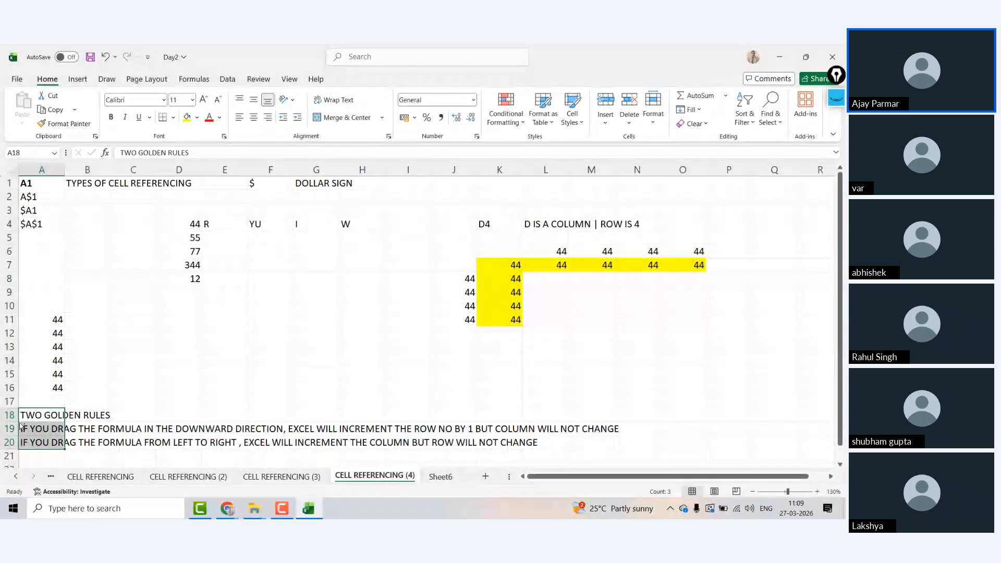
pyautogui.hotkey('ctrl', 'c')
pyautogui.click(441, 476)
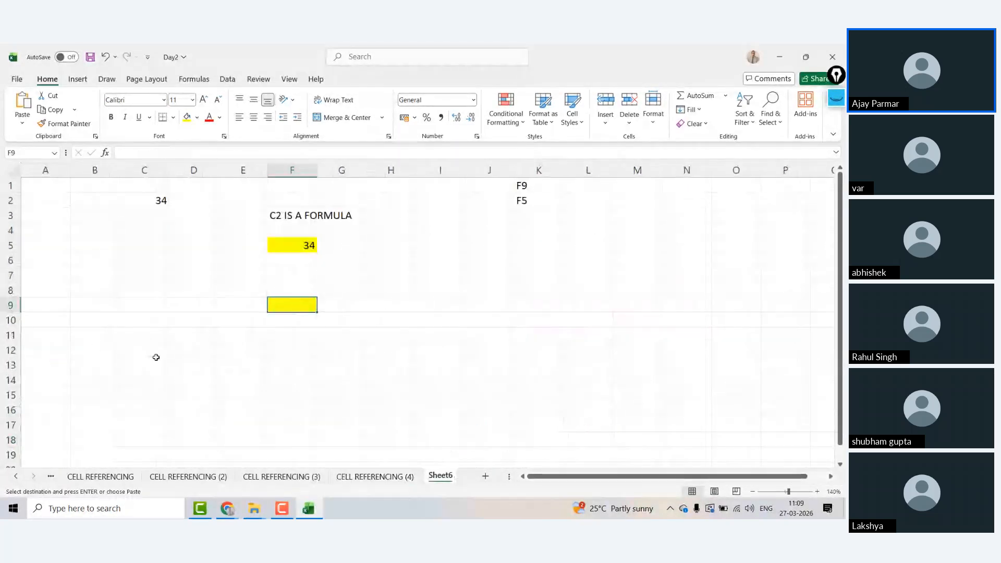
pyautogui.click(50, 378)
pyautogui.hotkey('ctrl', 'v')
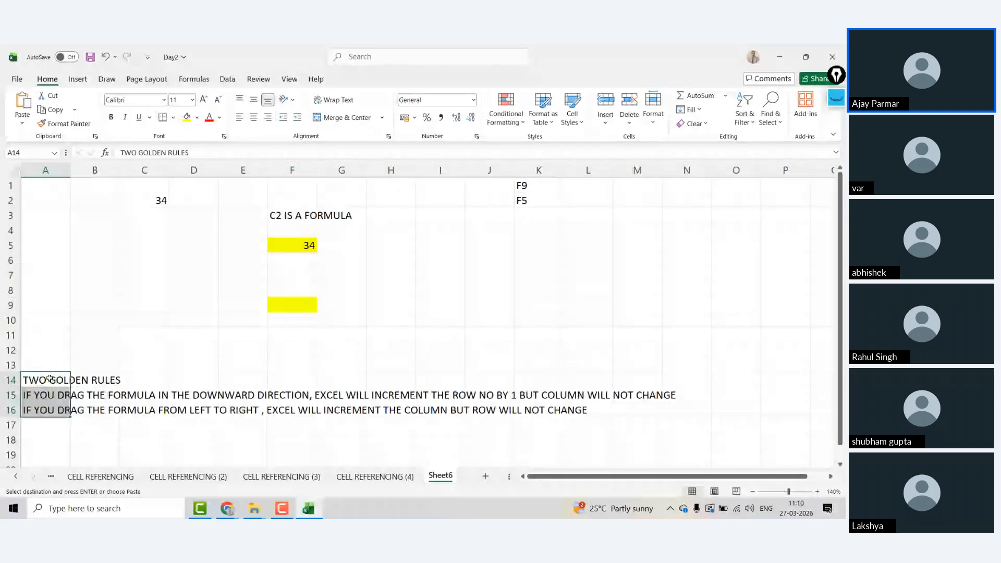
# Retrace the rows from F5 to F9 in light of the pasted rules, and recheck the F3 note and F5 formula.
pyautogui.click(300, 215)
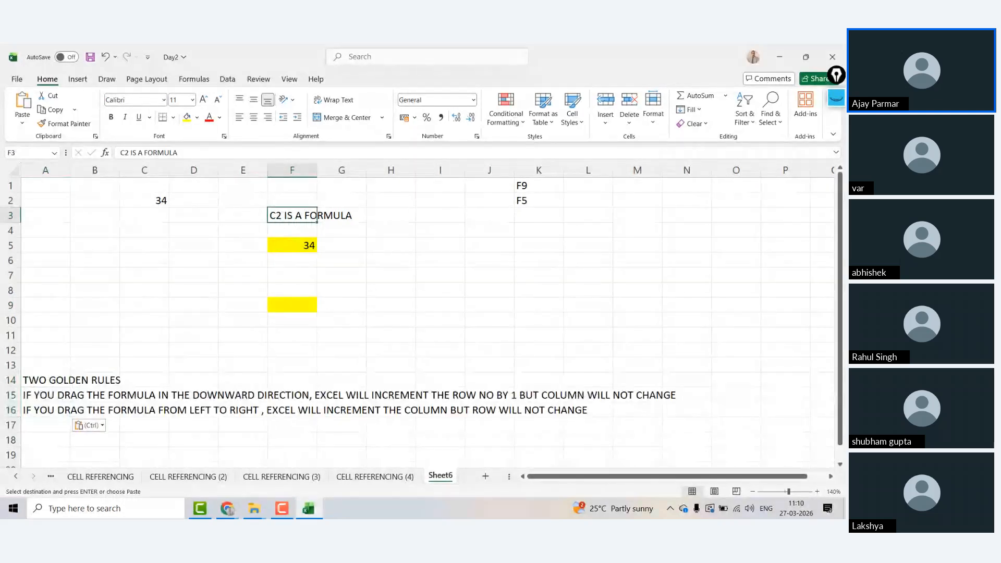
pyautogui.click(298, 247)
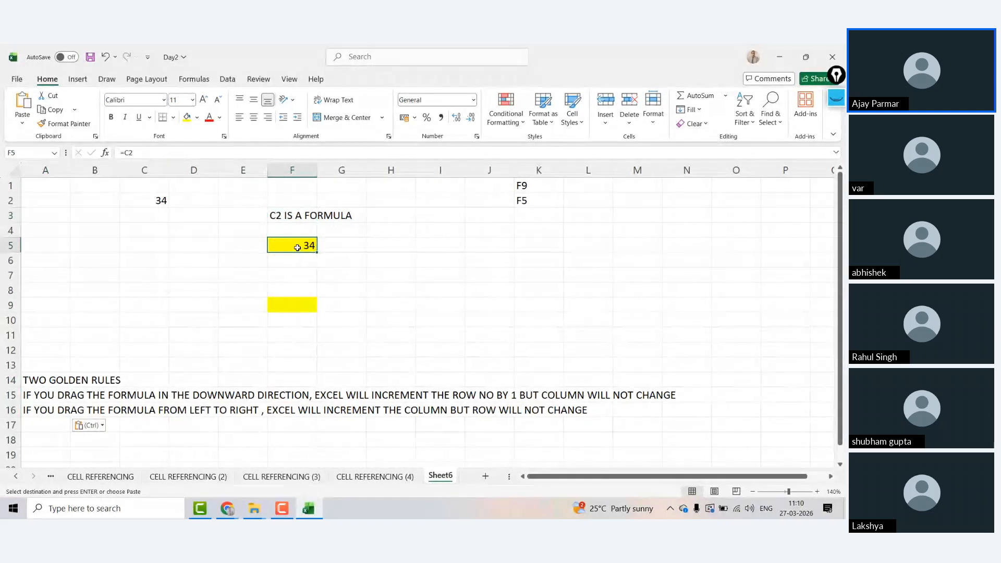
pyautogui.press('Down')
pyautogui.press('Down')
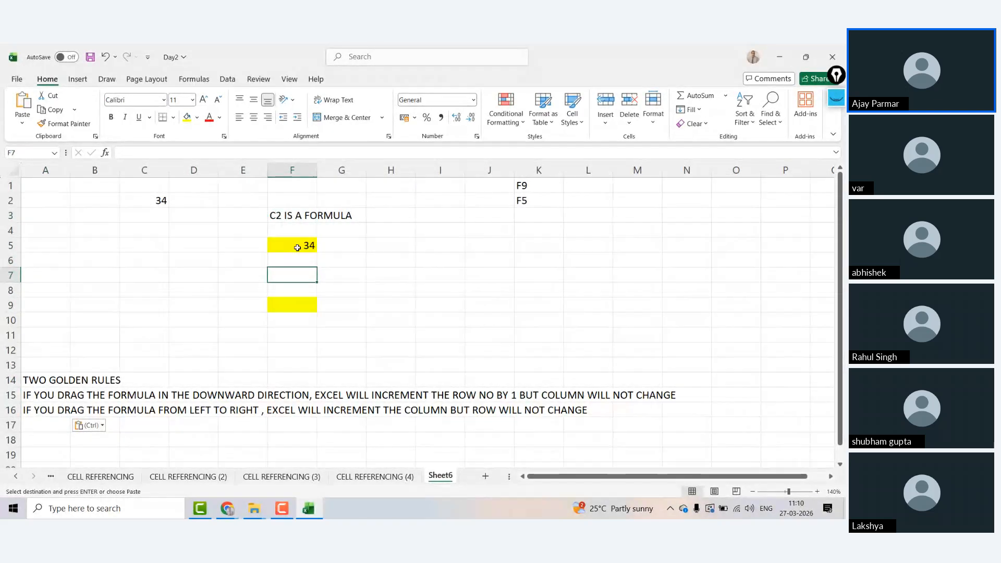
pyautogui.press('Down')
pyautogui.press('Down')
pyautogui.click(282, 216)
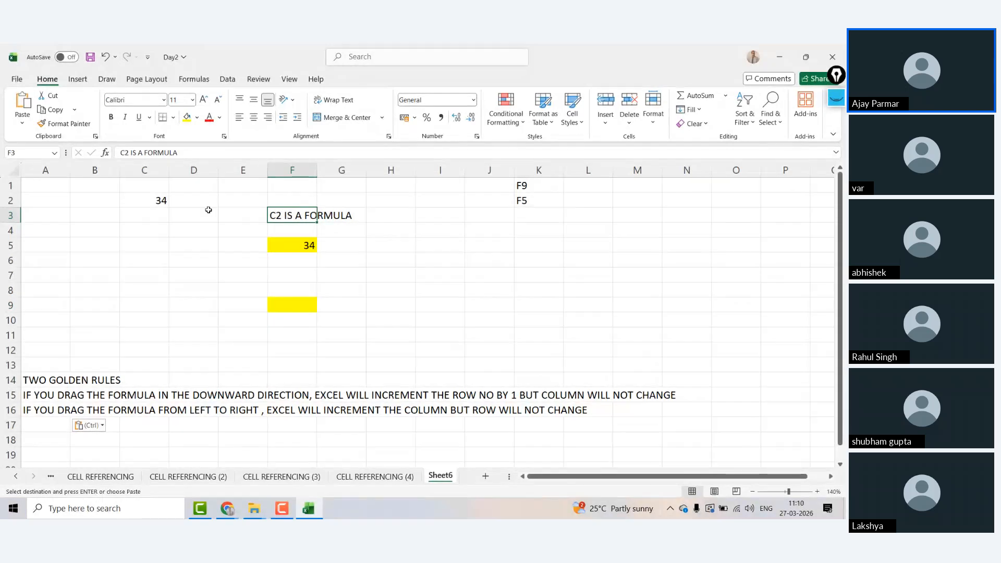
pyautogui.click(294, 248)
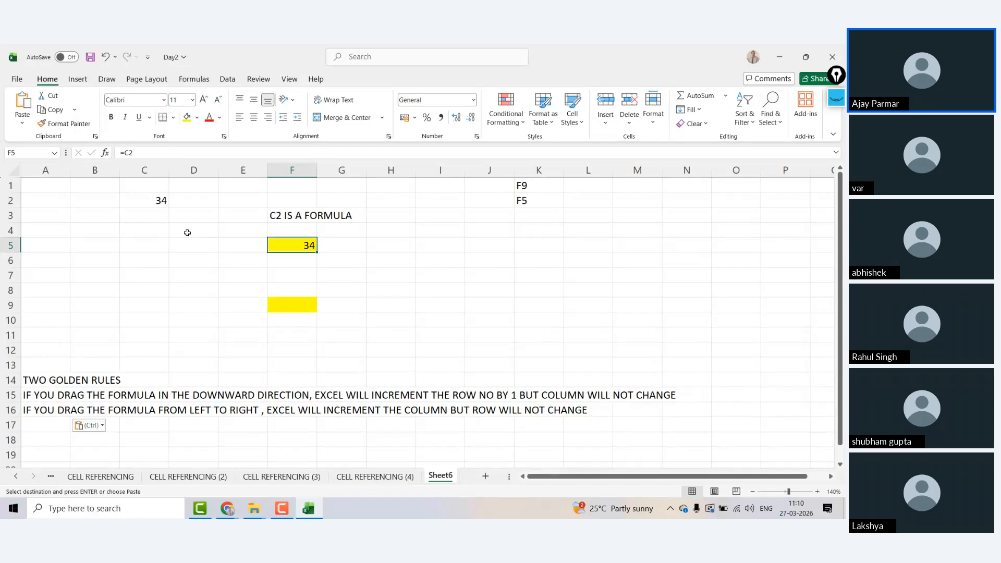
pyautogui.moveTo(316, 253)
pyautogui.mouseDown()
pyautogui.moveTo(317, 312)
pyautogui.moveTo(315, 253)
pyautogui.mouseUp()
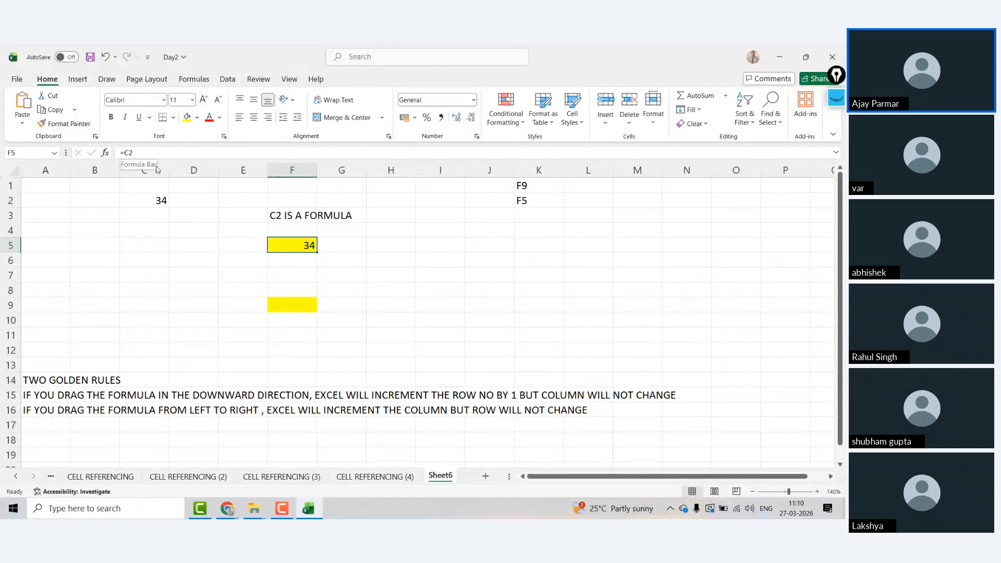
pyautogui.click(302, 302)
pyautogui.click(301, 242)
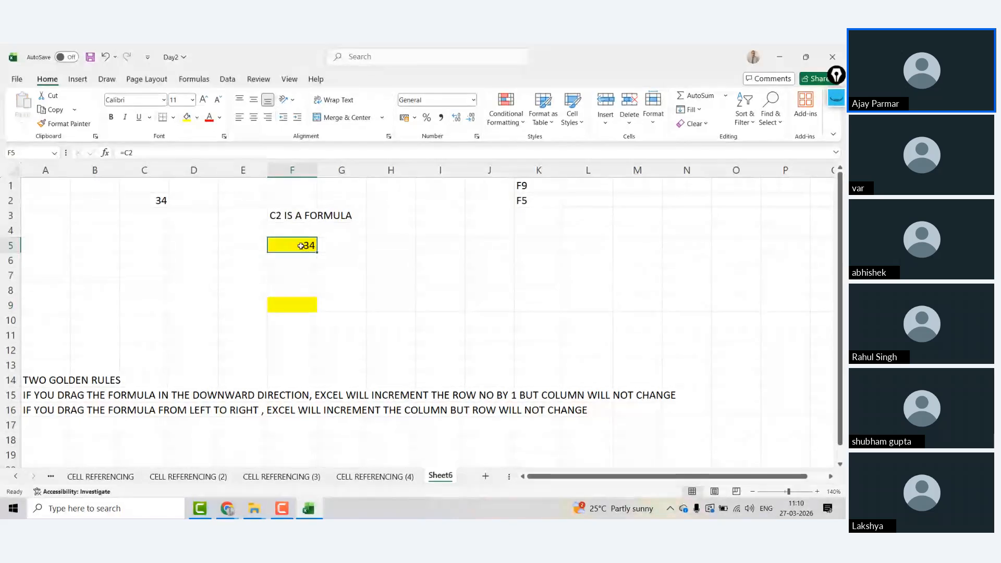
pyautogui.hotkey('ctrl', 'c')
pyautogui.click(288, 308)
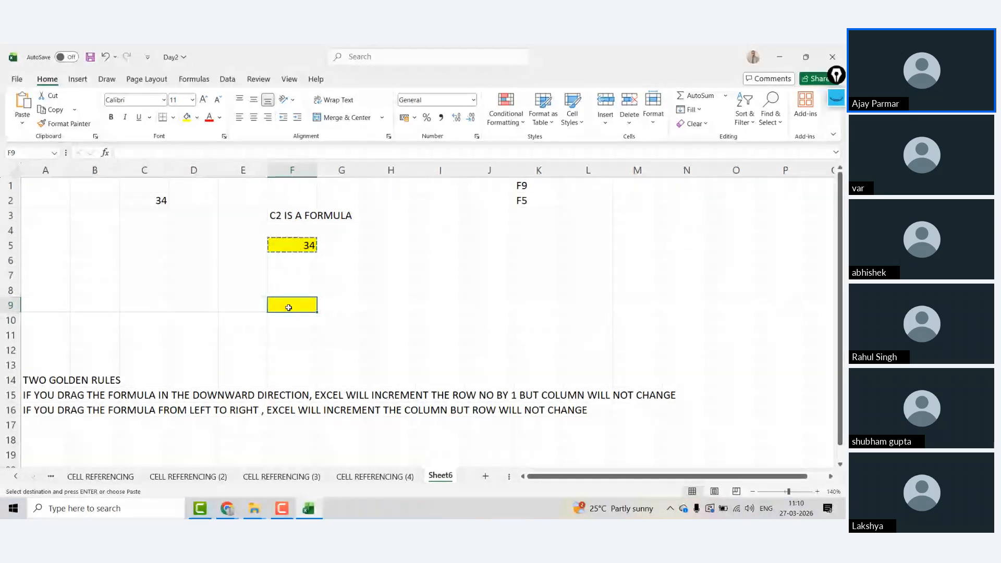
pyautogui.press('Escape')
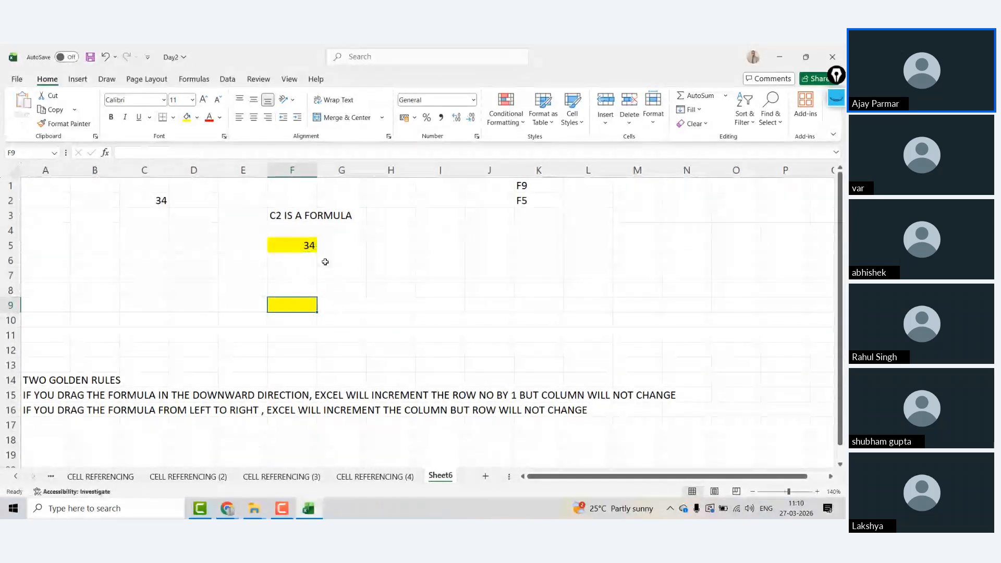
pyautogui.click(306, 249)
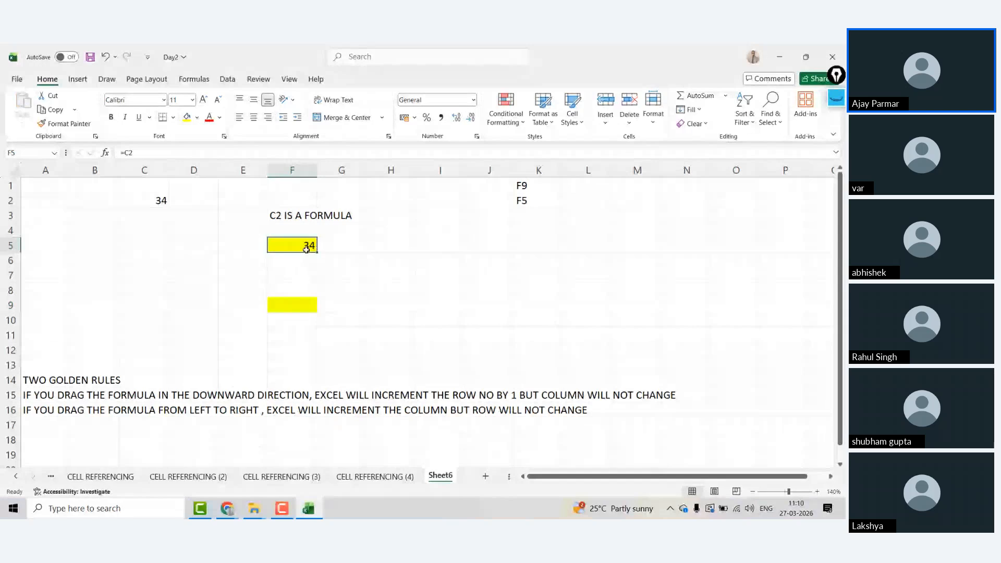
pyautogui.moveTo(316, 253); pyautogui.dragTo(319, 311)
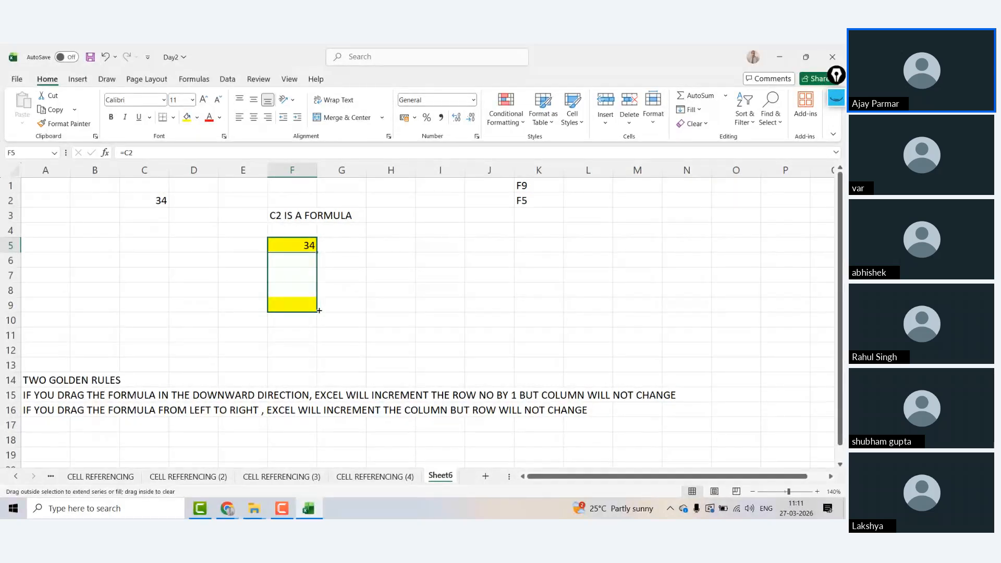
pyautogui.moveTo(319, 311); pyautogui.dragTo(317, 253)
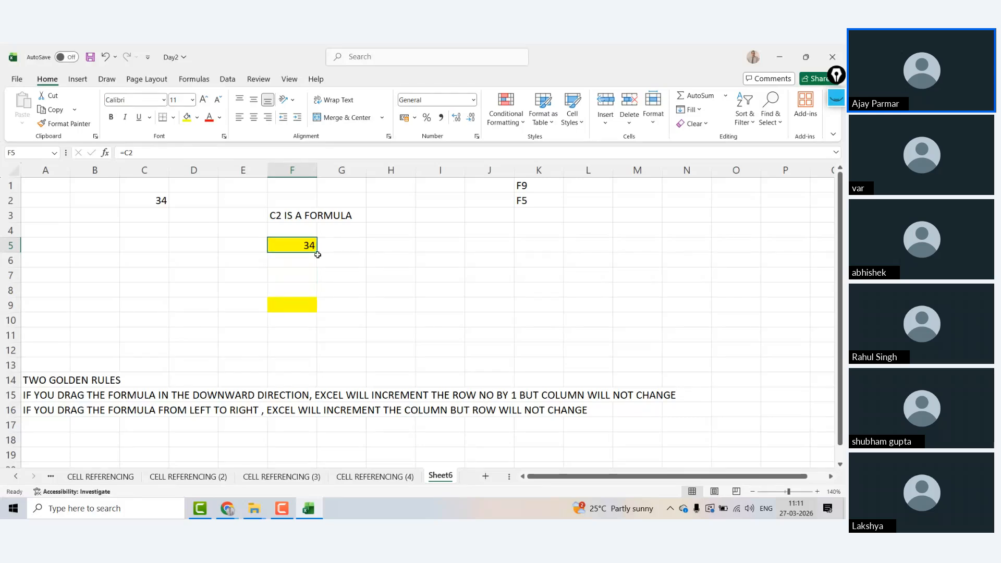
pyautogui.click(295, 312)
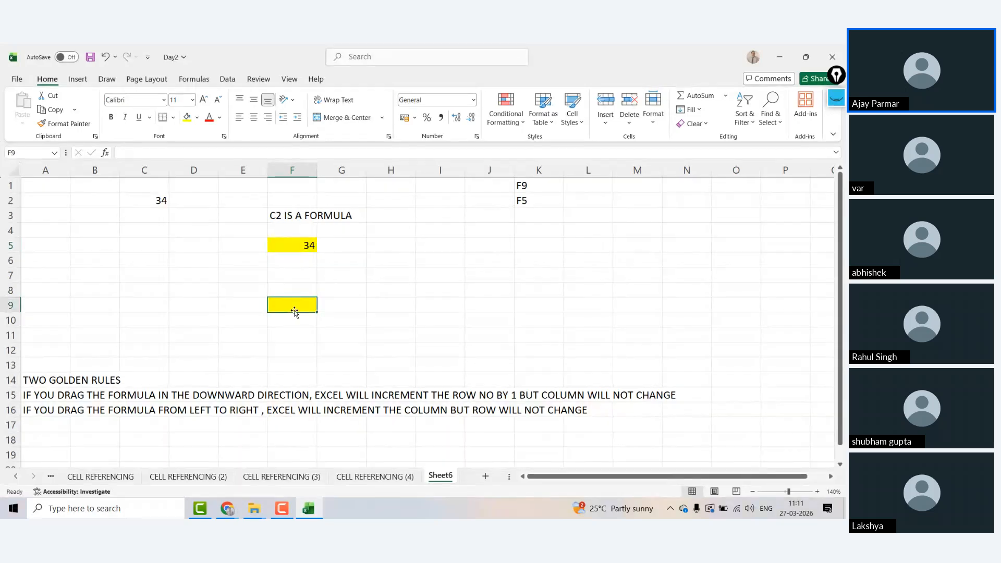
# Enter the label C2 in E5, beside the highlighted formula cell F5.
pyautogui.click(302, 238)
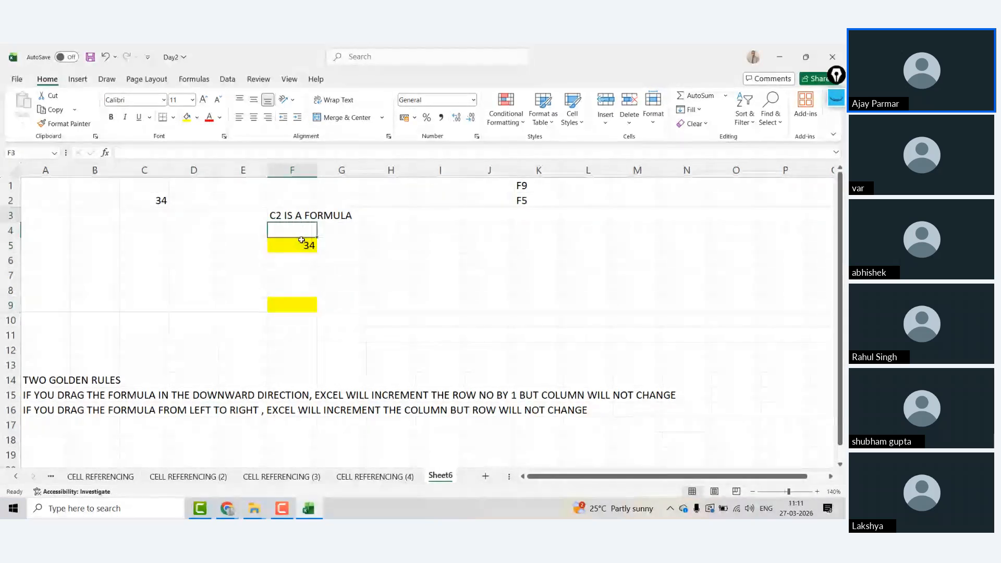
pyautogui.press('Down')
pyautogui.press('Left')
pyautogui.write('C2')
pyautogui.press('Return')
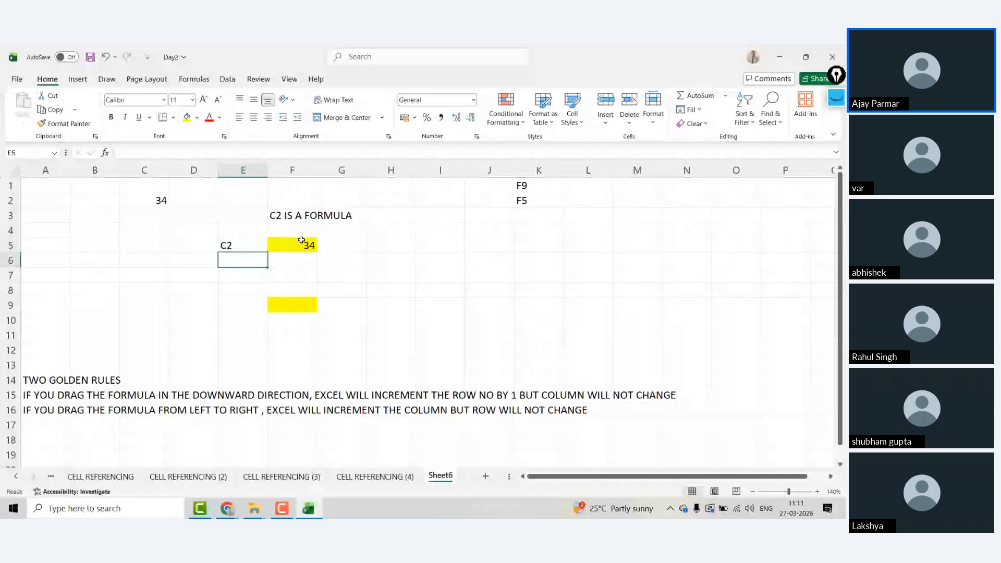
# Compare the label in E5 with the formula in F5, and check the empty row below them.
pyautogui.press('Up')
pyautogui.press('Right')
pyautogui.press('Up')
pyautogui.press('Down')
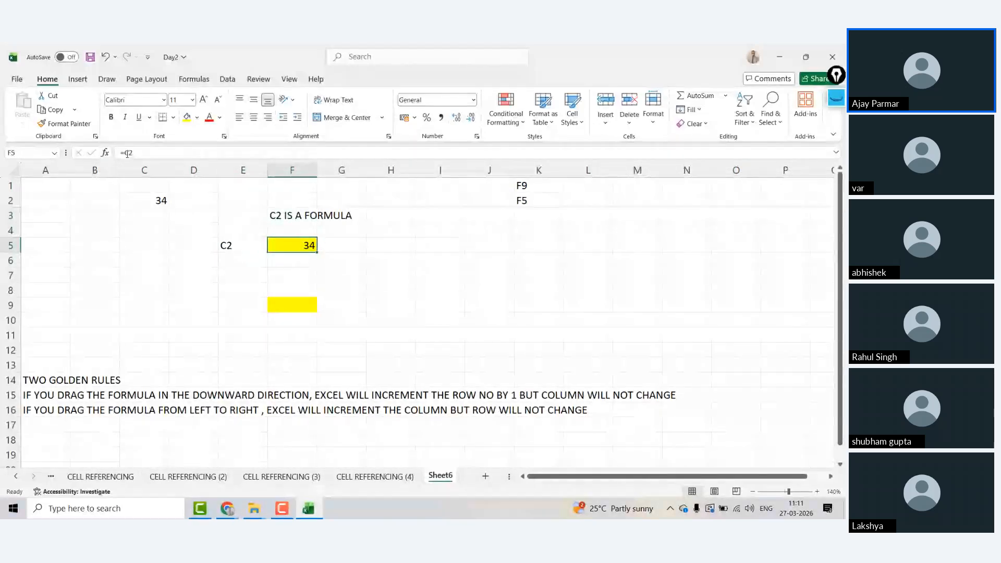
pyautogui.press('Left')
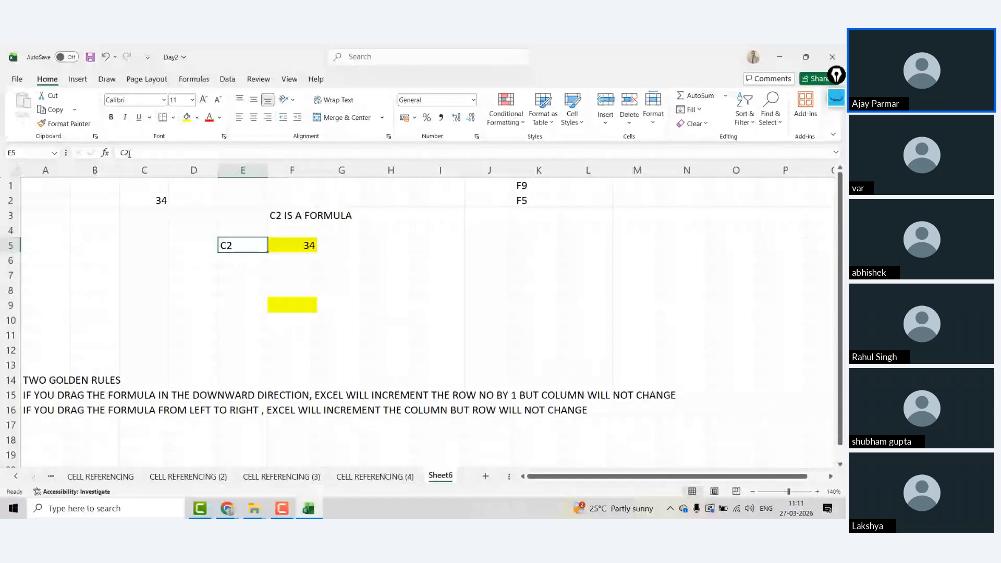
pyautogui.press('Down')
pyautogui.press('Up')
pyautogui.press('Right')
pyautogui.press('Down')
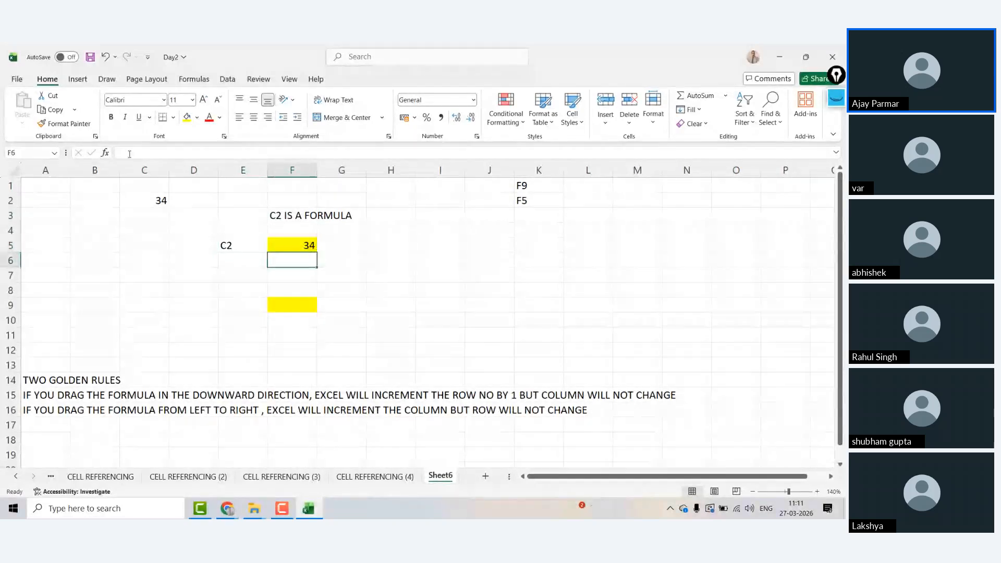
# List the references C3, C4, C5 and C6 in cells E6 to E9, one per row.
pyautogui.press('Left')
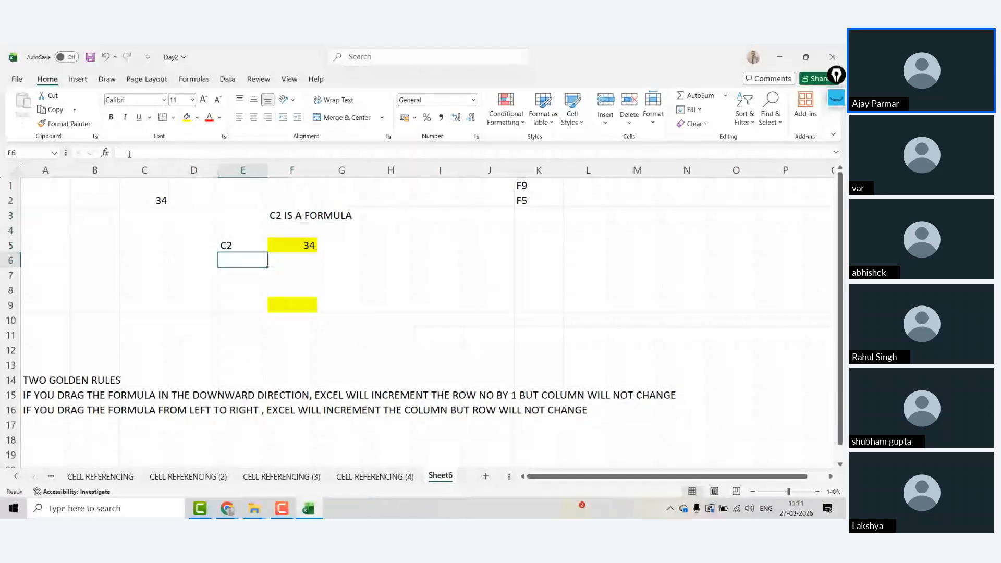
pyautogui.write('C3')
pyautogui.press('Return')
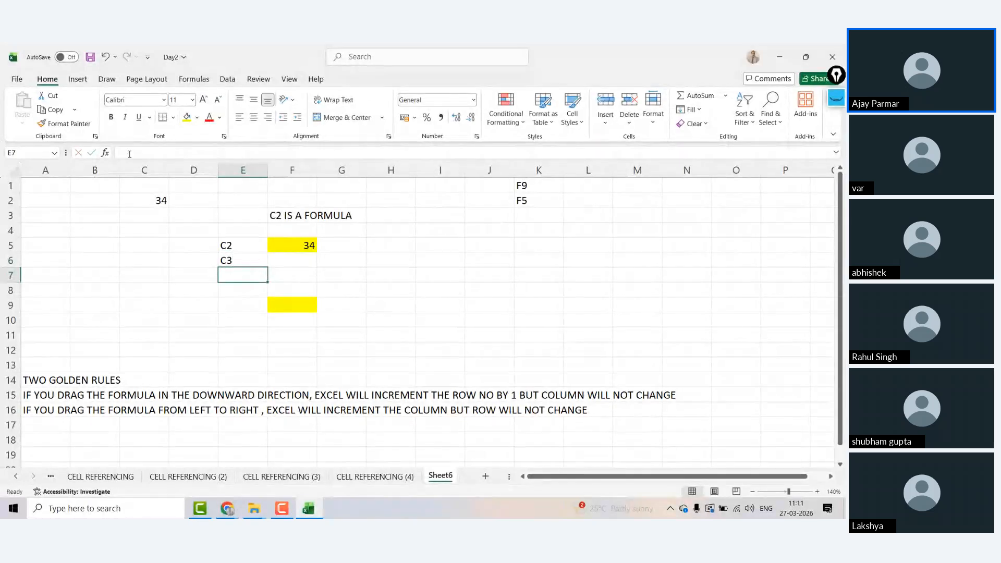
pyautogui.write('C4')
pyautogui.press('Return')
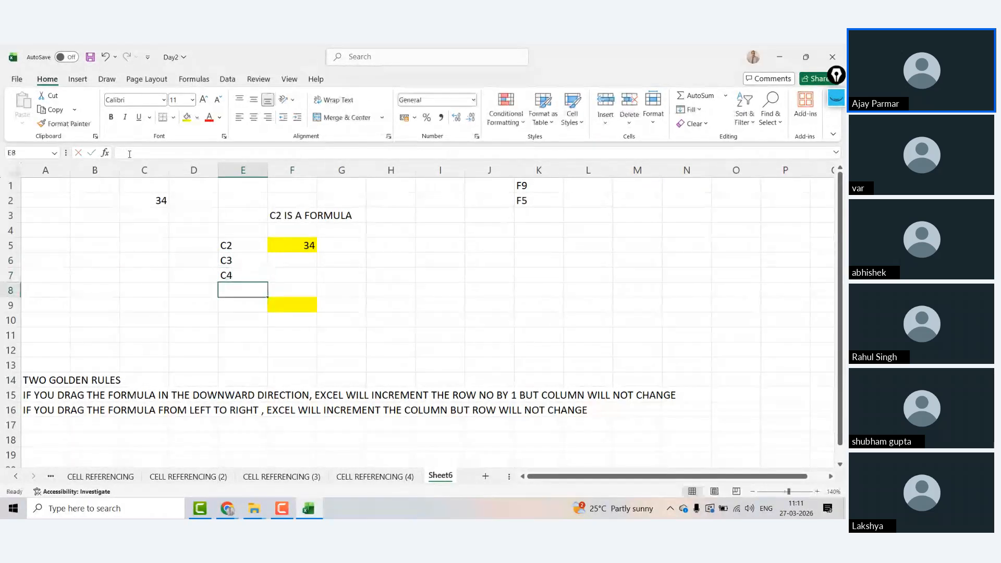
pyautogui.write('C5')
pyautogui.press('Return')
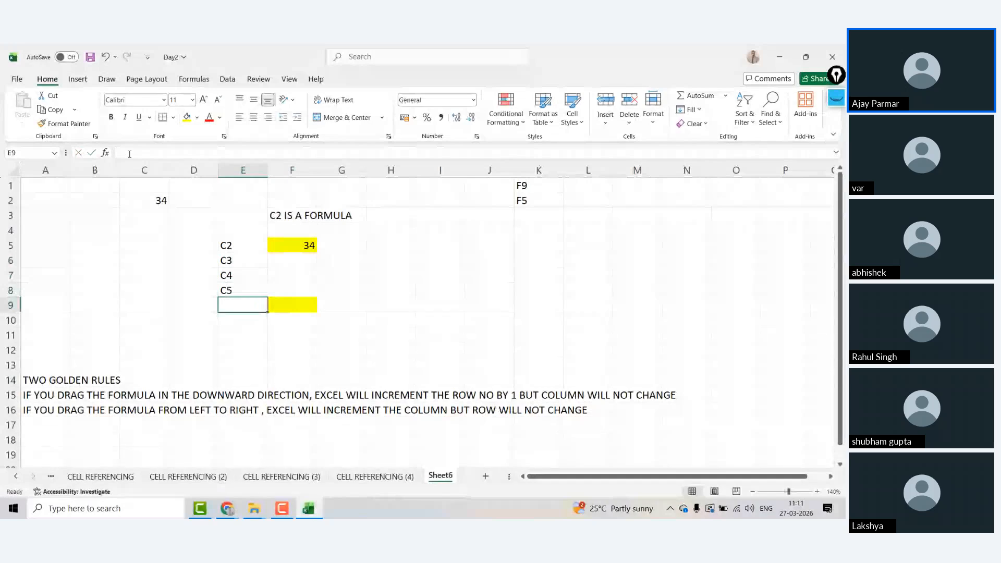
pyautogui.write('C6')
pyautogui.press('Return')
pyautogui.press('Up')
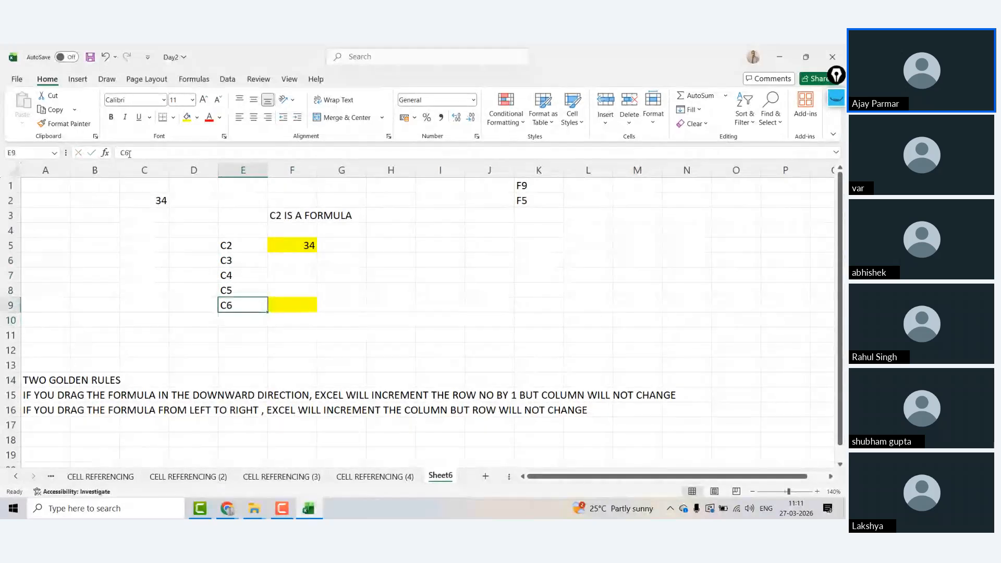
# Copy the formula from F5 into F9 and inspect the cell reference in the pasted formula.
pyautogui.press('Right')
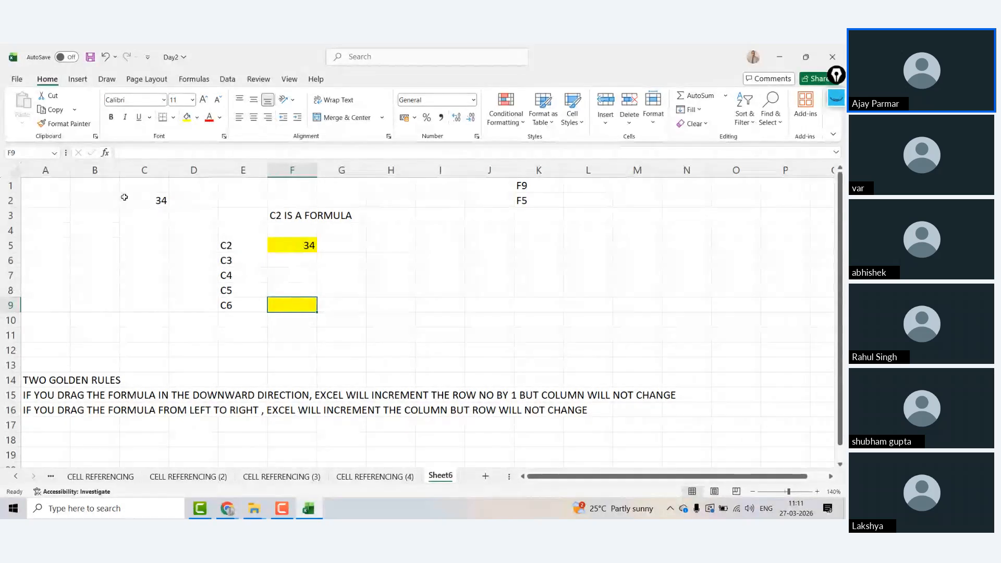
pyautogui.click(308, 245)
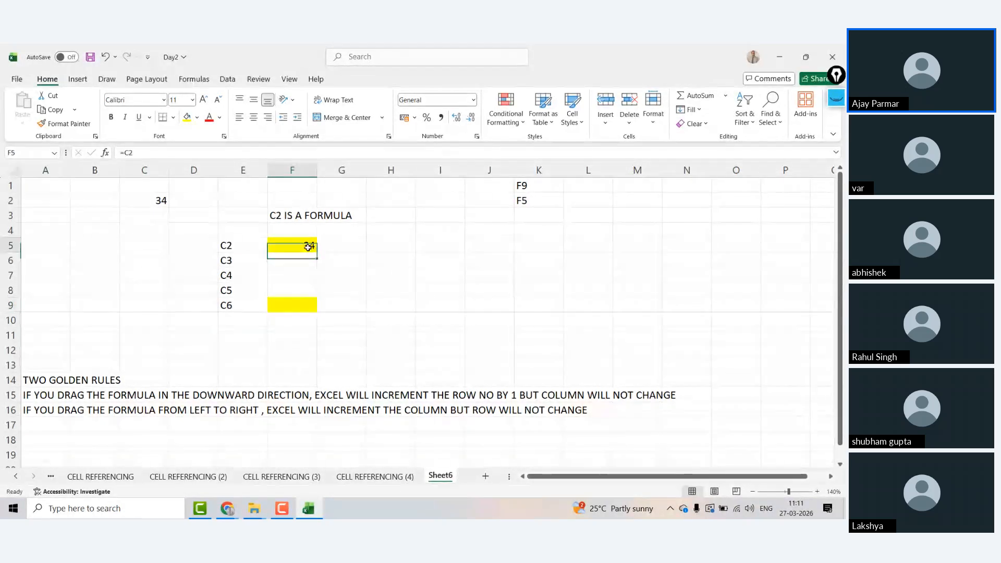
pyautogui.hotkey('ctrl', 'c')
pyautogui.click(307, 306)
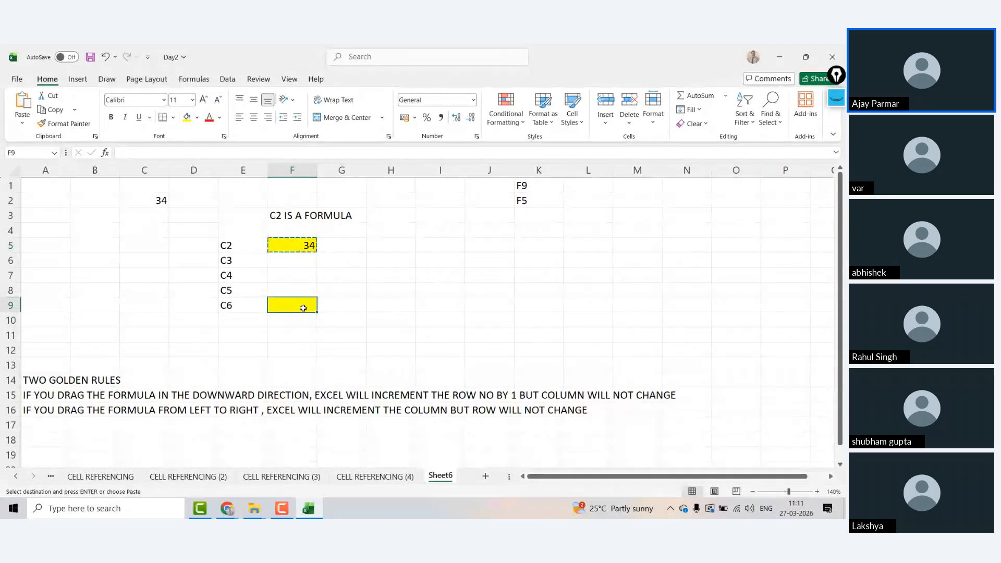
pyautogui.hotkey('ctrl', 'v')
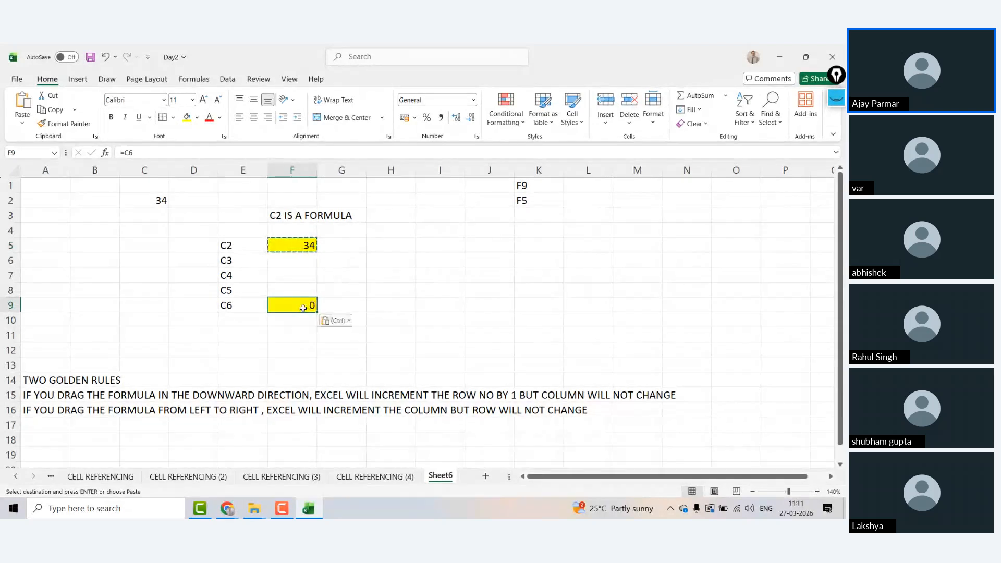
pyautogui.click(135, 152)
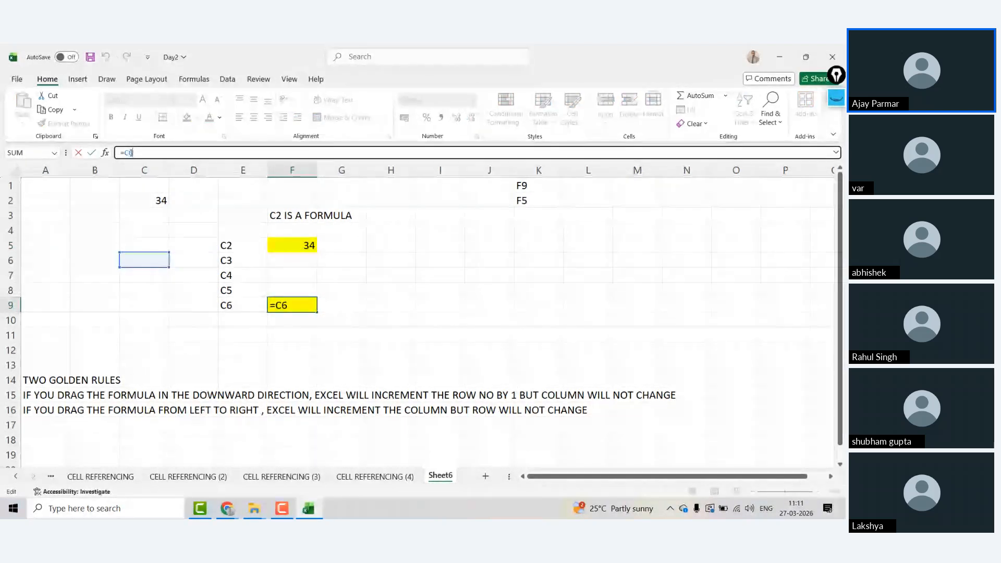
pyautogui.click(279, 305)
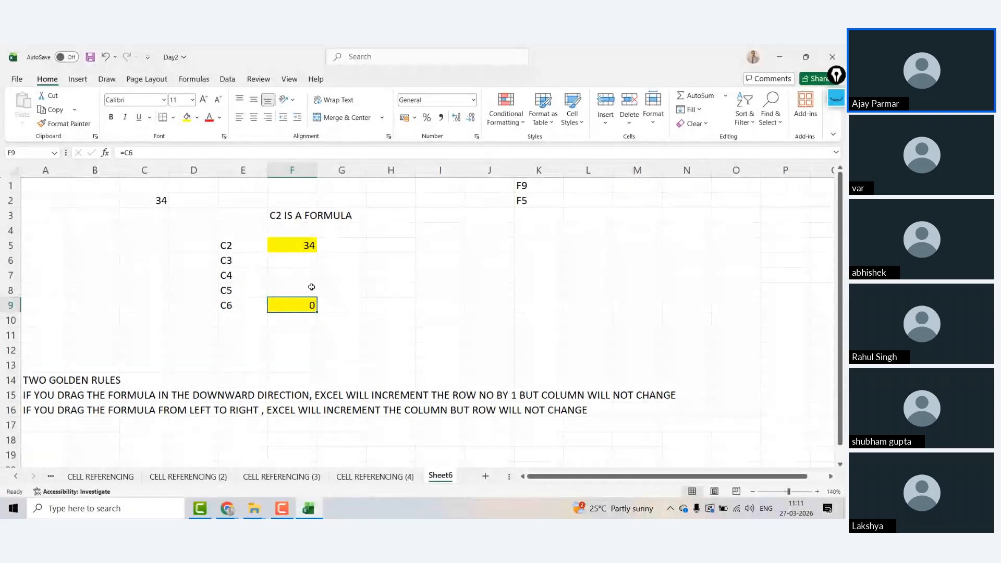
# Fill the F5 formula down through F9 and inspect the reference in the last filled cell.
pyautogui.click(299, 245)
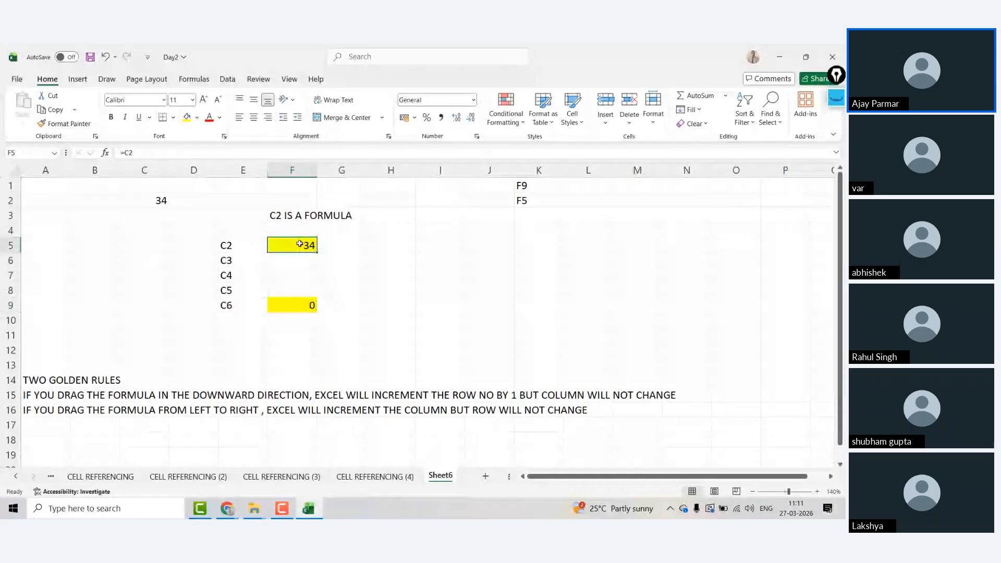
pyautogui.moveTo(317, 253); pyautogui.dragTo(314, 311)
pyautogui.click(311, 307)
pyautogui.click(133, 152)
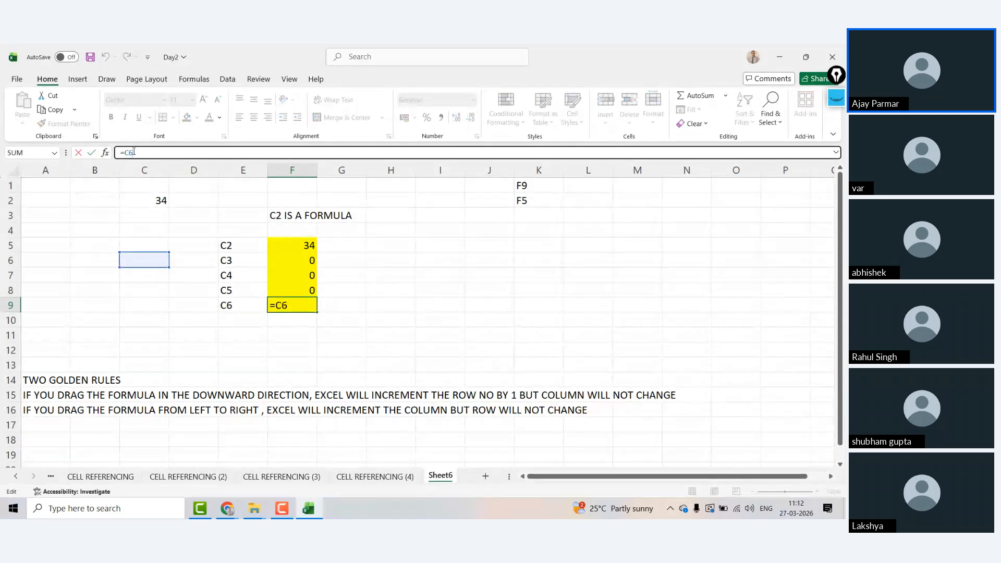
pyautogui.press('Escape')
# Highlight the empty cell H7 with yellow fill.
pyautogui.click(299, 247)
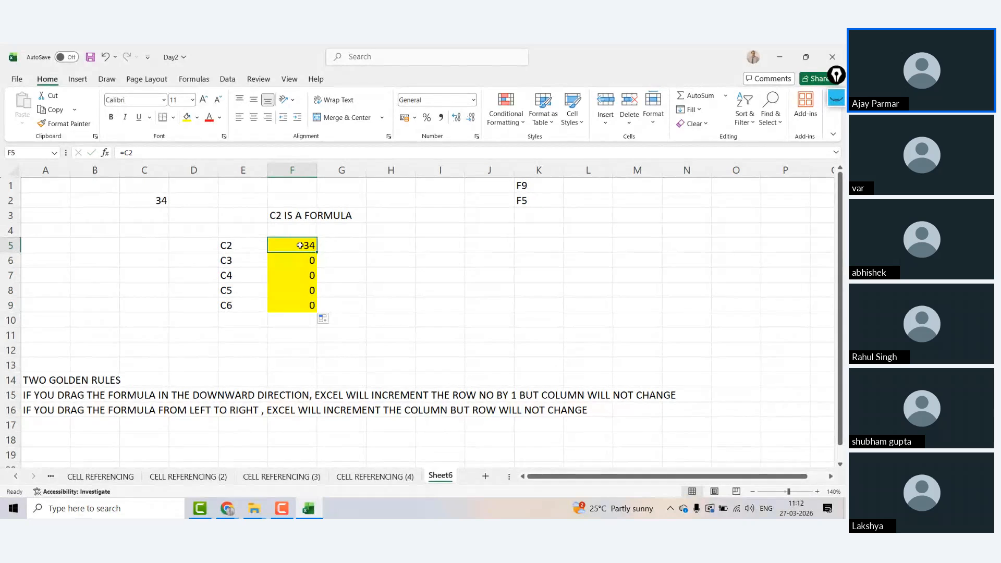
pyautogui.click(397, 270)
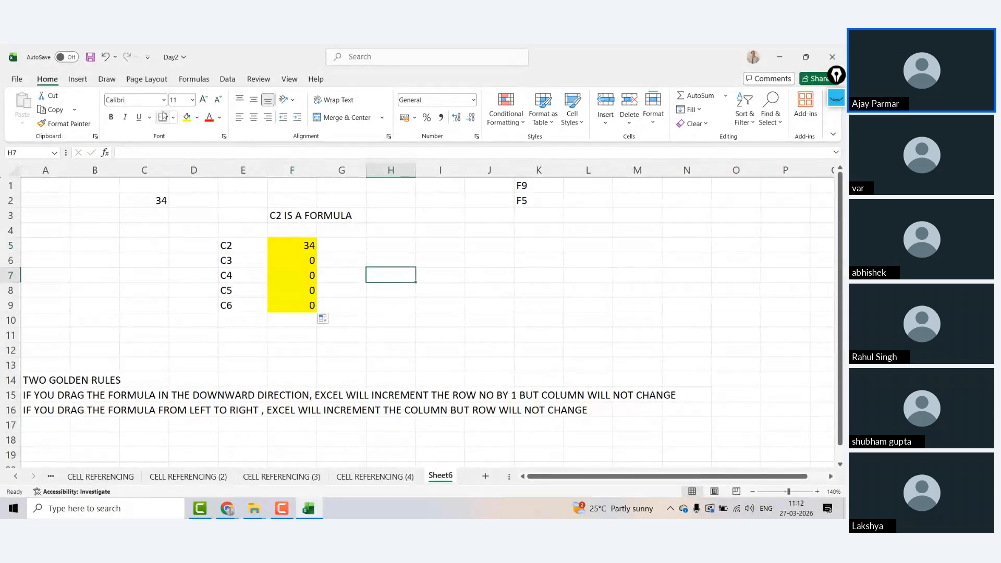
pyautogui.click(187, 118)
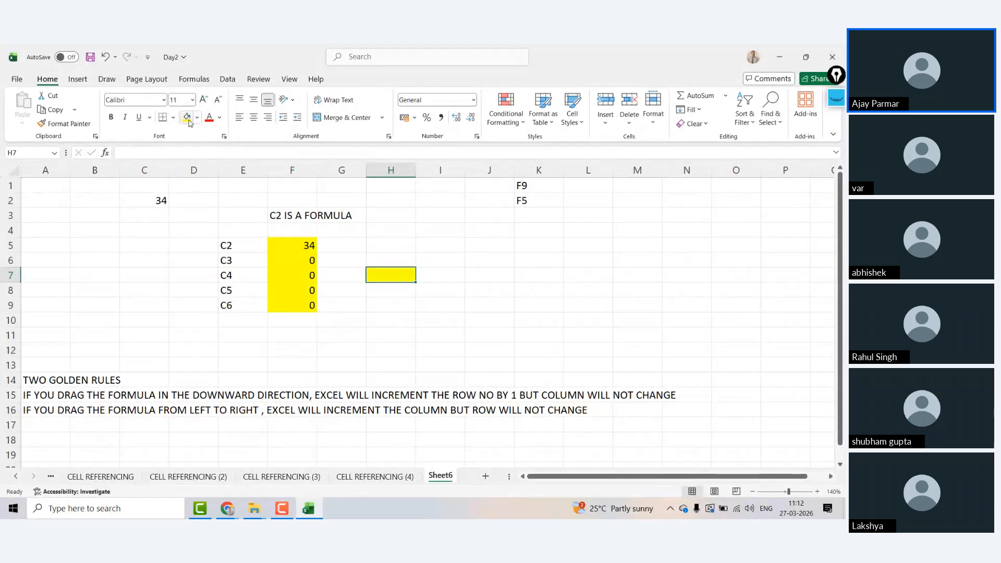
# Trace the path from formula cell F5 two columns across and two rows down to H7, comparing both cells.
pyautogui.click(298, 249)
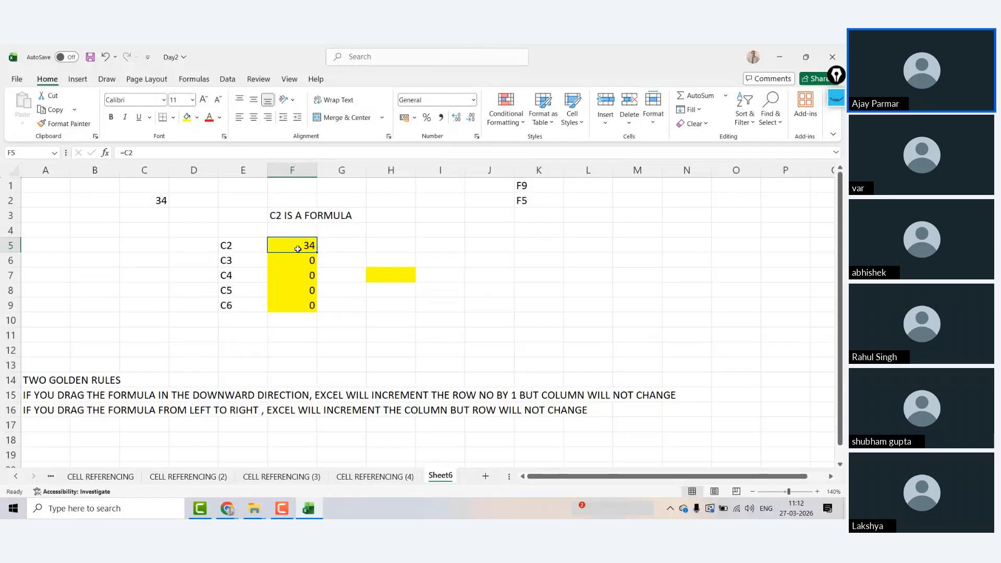
pyautogui.click(390, 274)
pyautogui.click(296, 250)
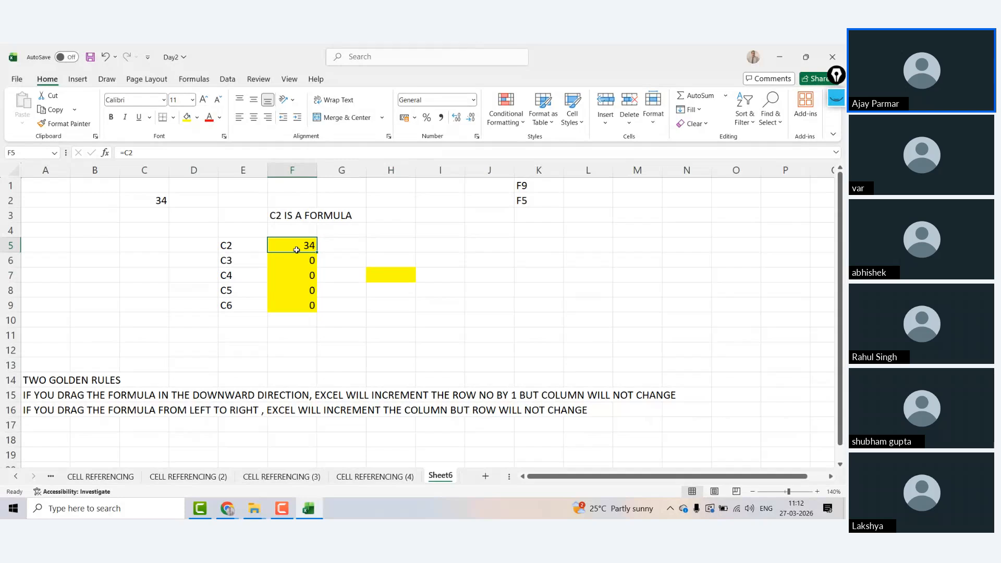
pyautogui.press('Right')
pyautogui.press('Right')
pyautogui.press('Down')
pyautogui.press('Down')
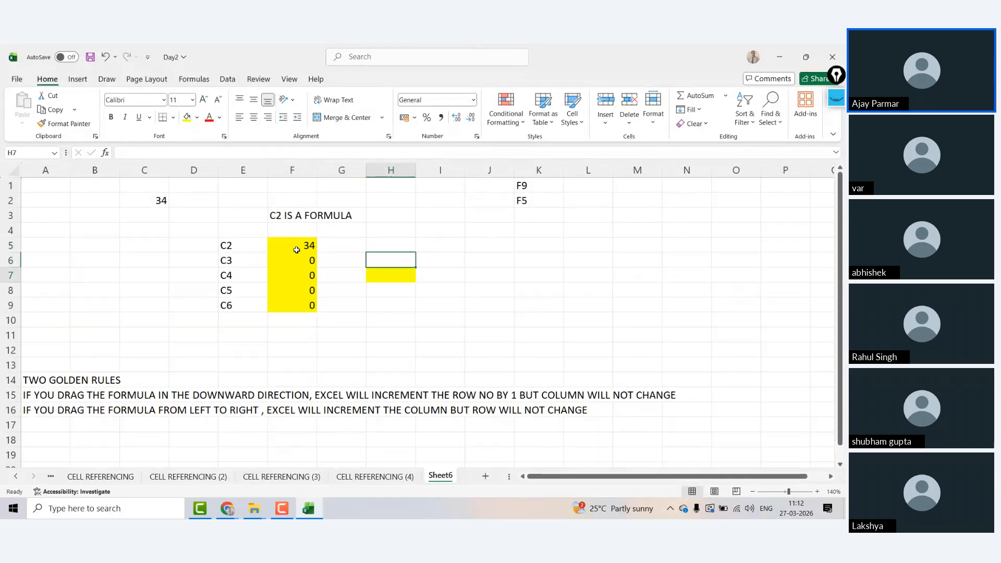
pyautogui.press('Up')
pyautogui.press('Up')
pyautogui.press('Left')
pyautogui.press('Left')
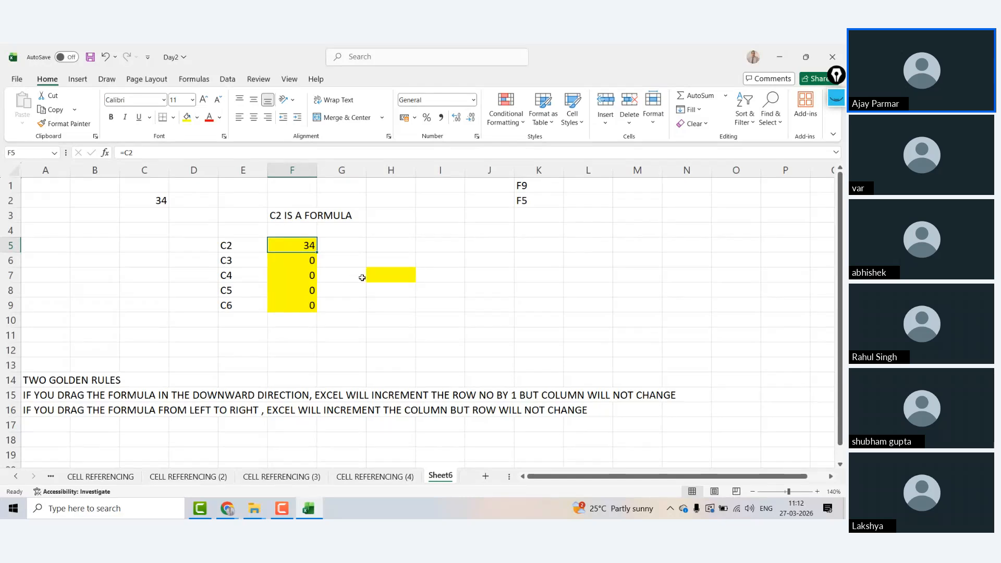
pyautogui.click(386, 278)
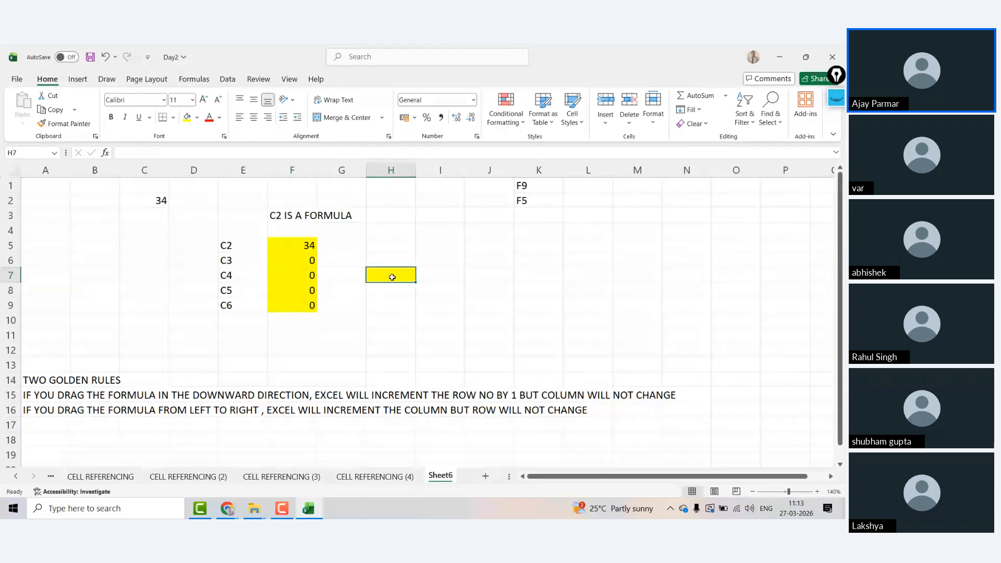
pyautogui.click(309, 245)
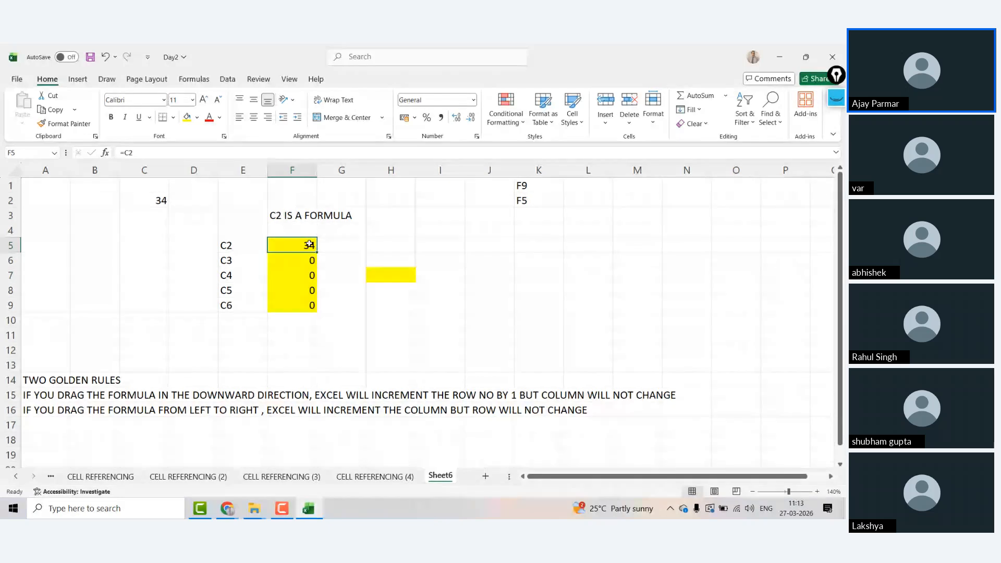
pyautogui.click(386, 273)
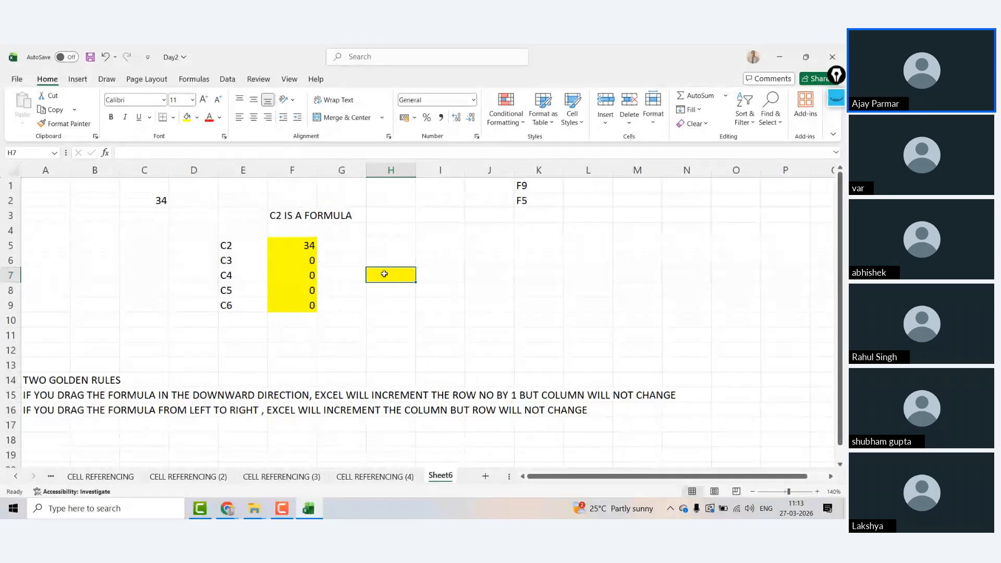
# Enter the label C2 in F4, directly above the formula cell F5.
pyautogui.click(287, 251)
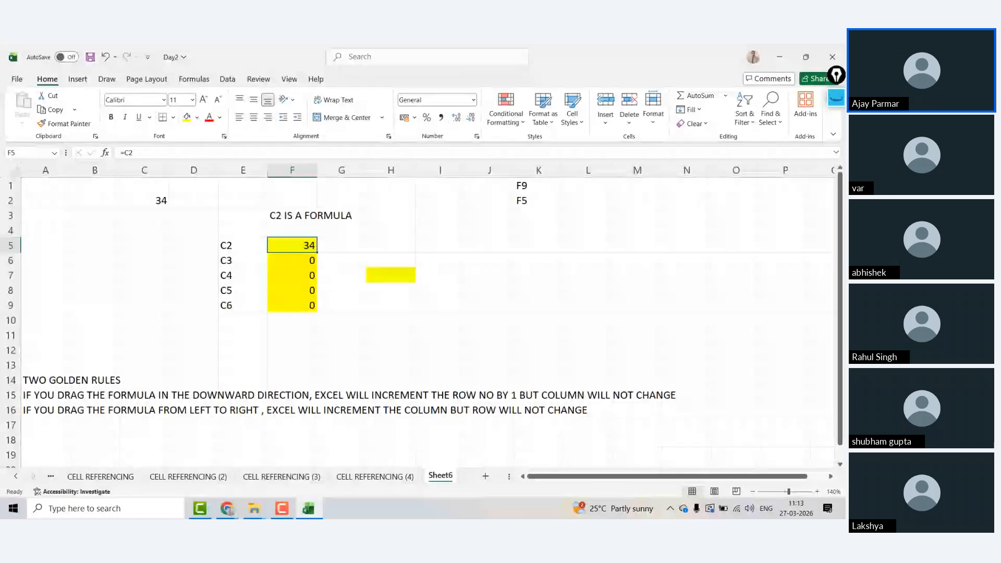
pyautogui.press('Up')
pyautogui.write('C2')
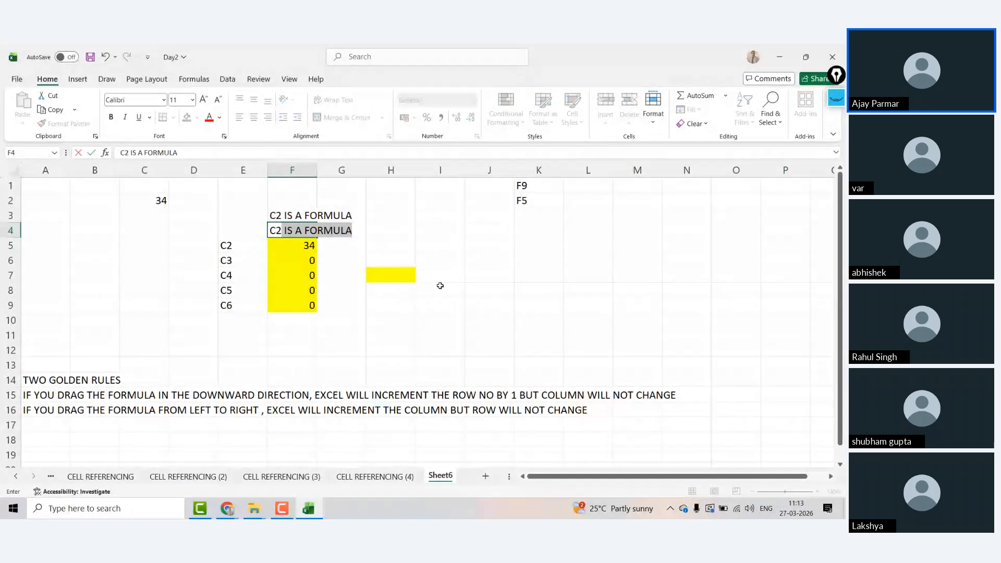
pyautogui.press('Delete')
pyautogui.hotkey('ctrl', 'Return')
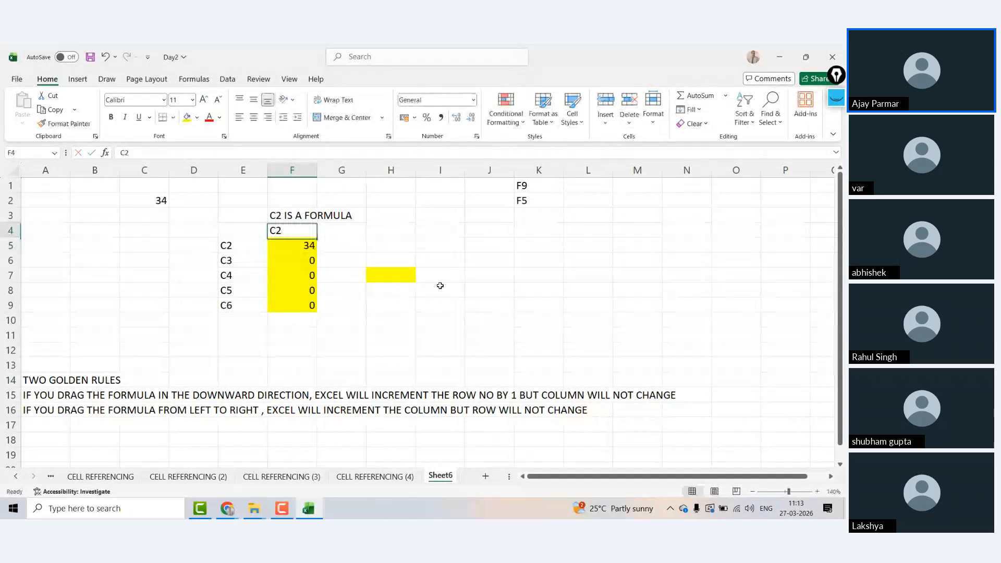
# Retrace the route from the F4 label toward the highlighted H7, and recheck F5 and its neighbour G5.
pyautogui.press('Right')
pyautogui.press('Right')
pyautogui.press('Down')
pyautogui.press('Down')
pyautogui.press('Down')
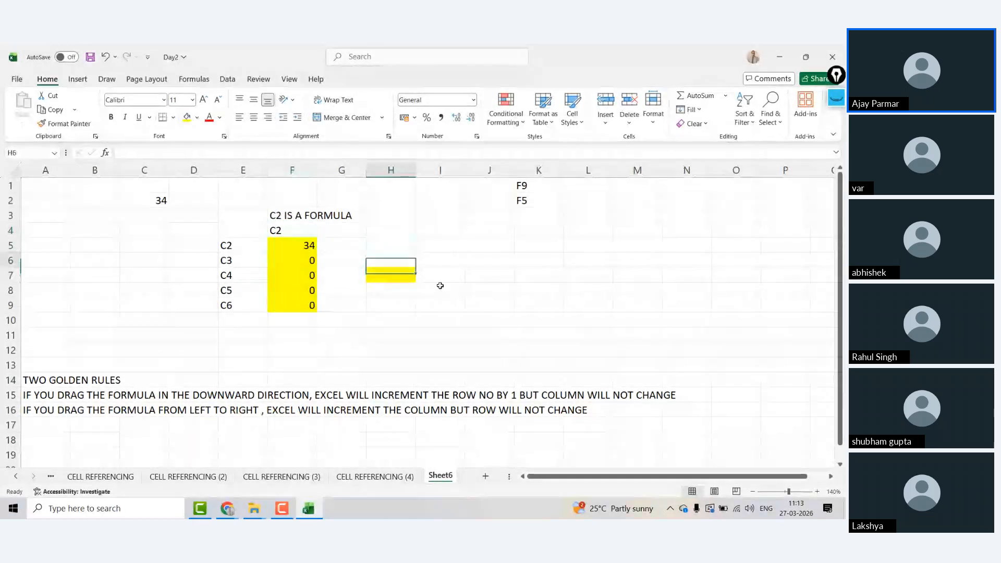
pyautogui.press('Up')
pyautogui.press('Up')
pyautogui.press('Left')
pyautogui.press('Left')
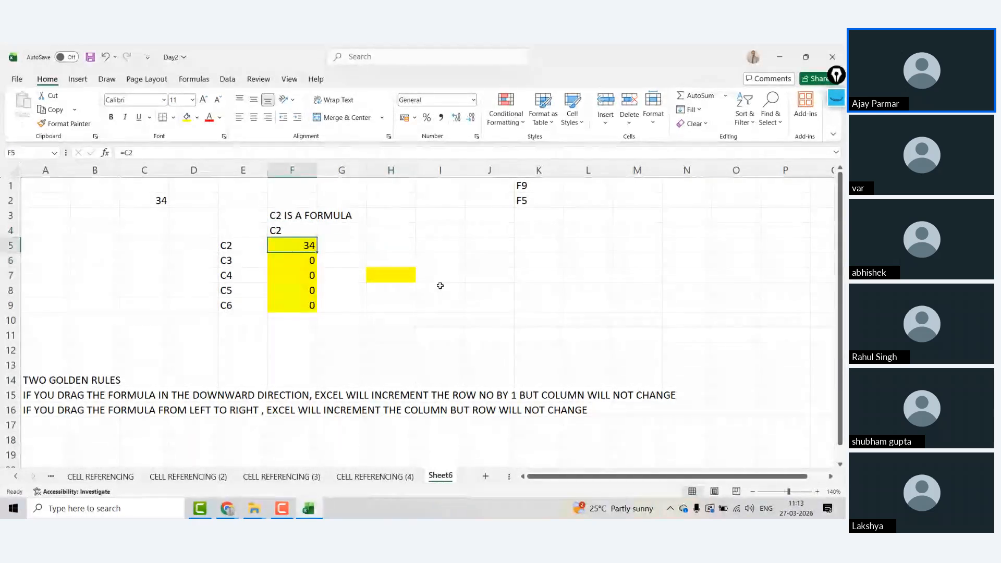
pyautogui.press('Right')
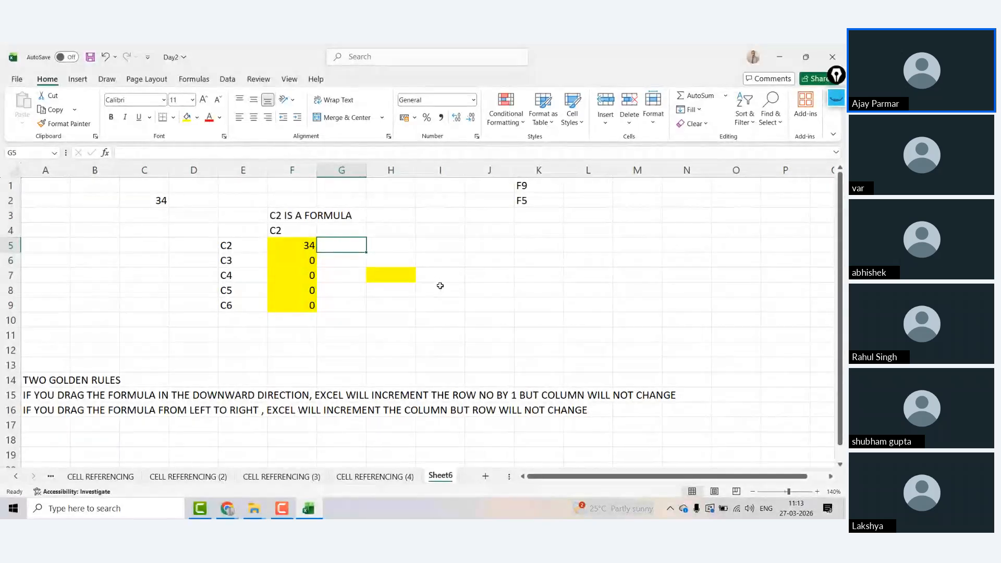
pyautogui.press('Left')
# Continue the column labels along row 4 with D2 in G4 and E2 in H4.
pyautogui.press('Up')
pyautogui.press('Right')
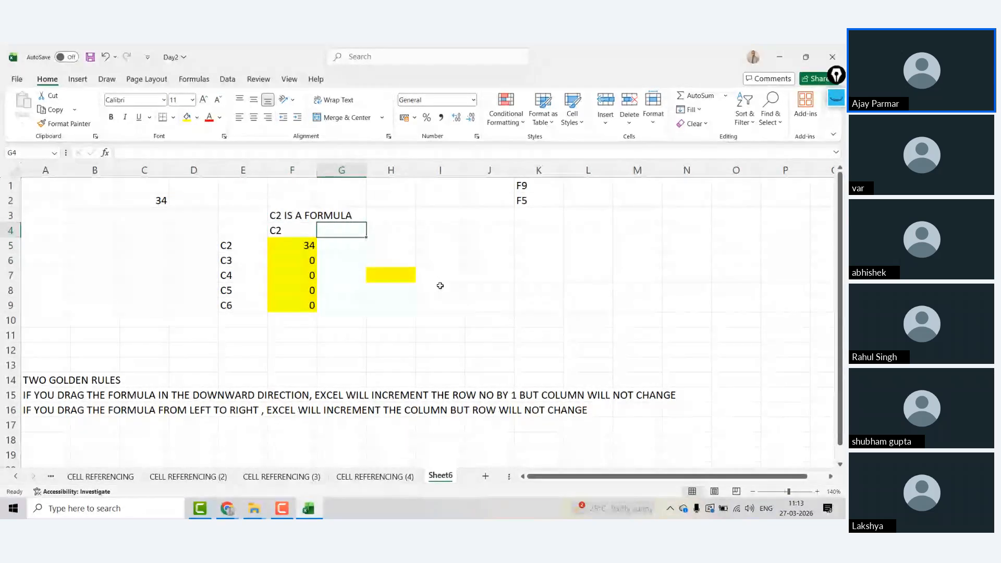
pyautogui.write('D2')
pyautogui.press('Right')
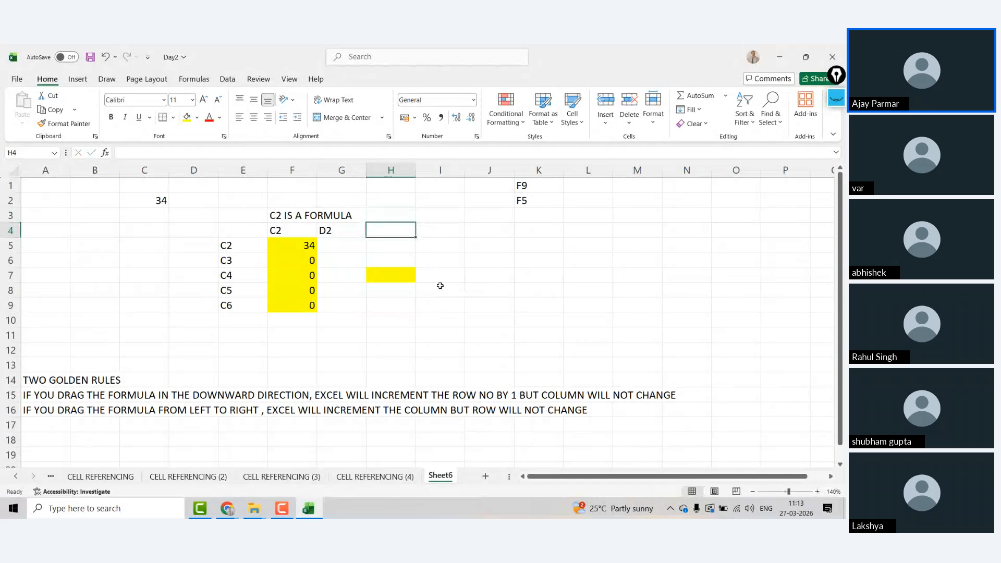
pyautogui.press('Left')
pyautogui.press('Right')
pyautogui.write('E2')
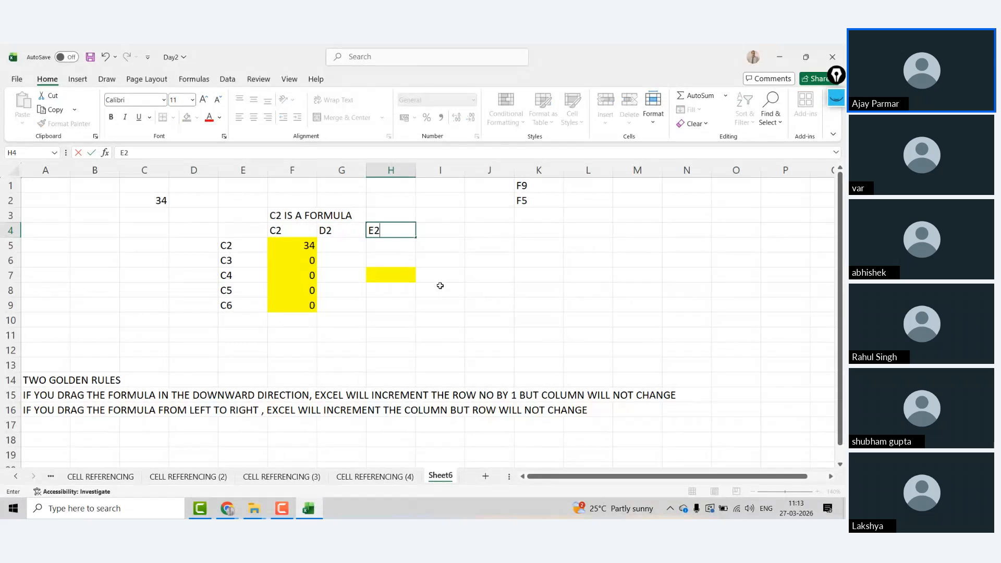
pyautogui.press('Return')
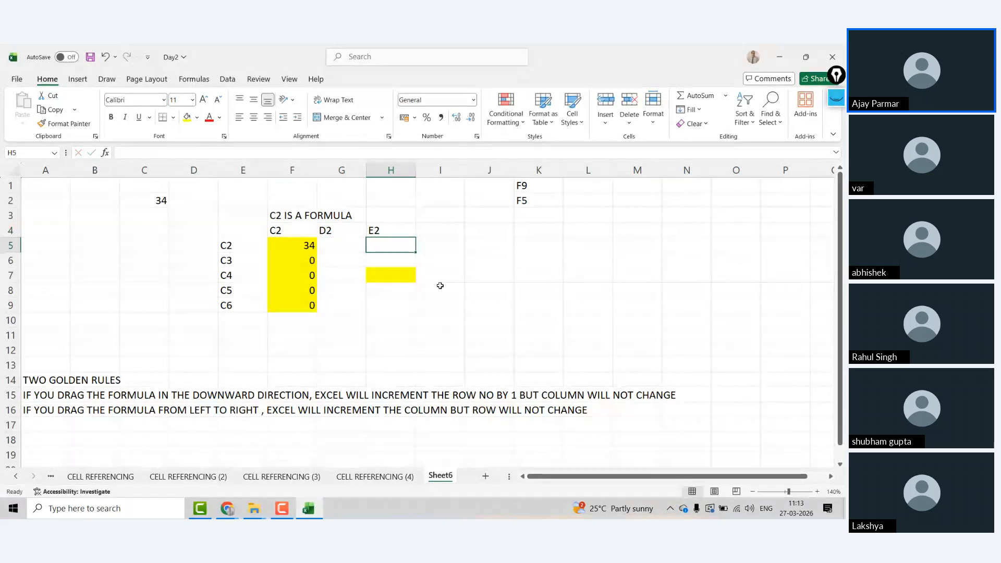
# List the references E3, E4 and E5 down cells H5 to H7, one per row.
pyautogui.write('E3')
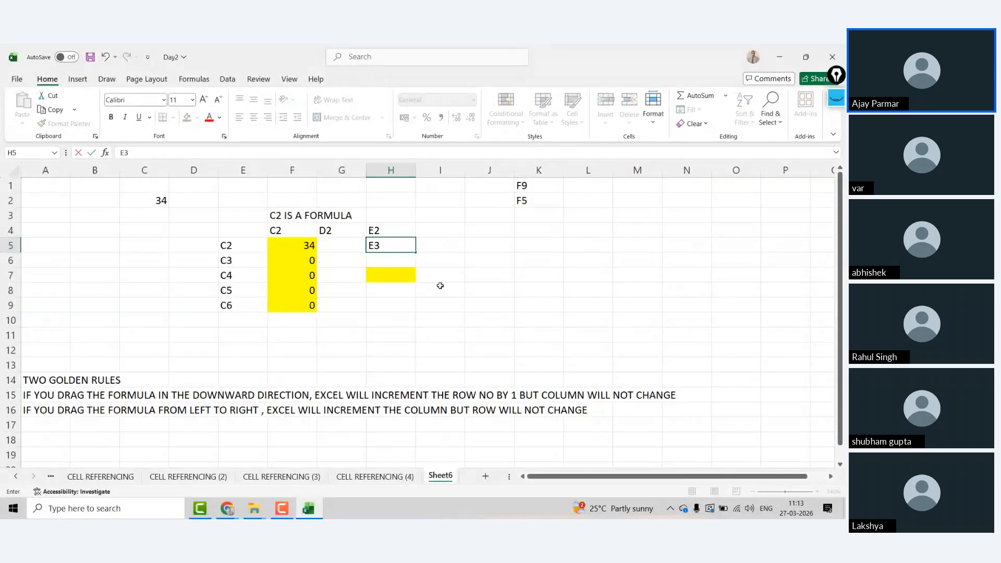
pyautogui.press('Return')
pyautogui.write('E4')
pyautogui.press('Return')
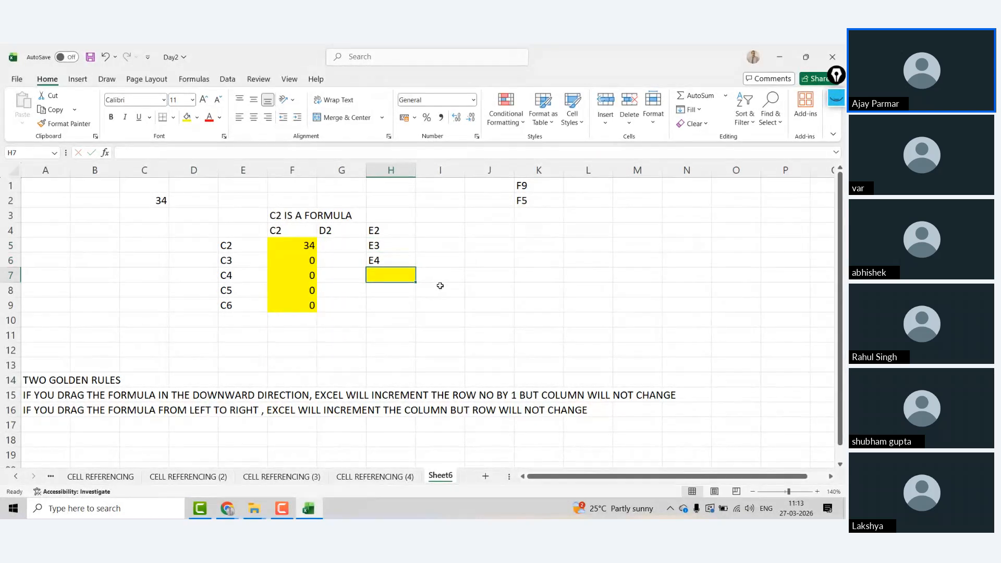
pyautogui.write('E5')
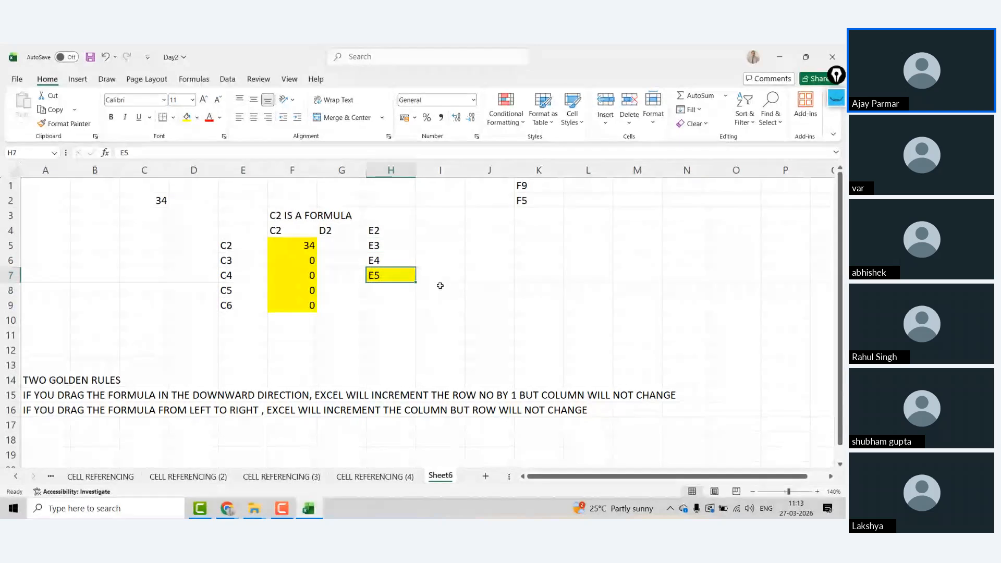
# Copy the formula from F5 into H7 over its label, and compare the pasted reference with the F5 formula.
pyautogui.press('Up')
pyautogui.press('Up')
pyautogui.press('Left')
pyautogui.press('Left')
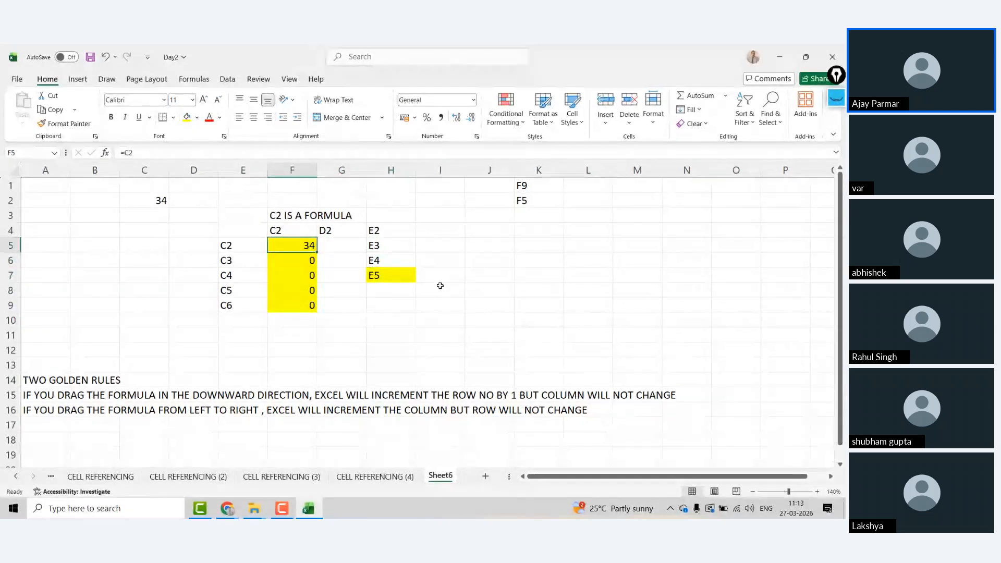
pyautogui.hotkey('ctrl', 'c')
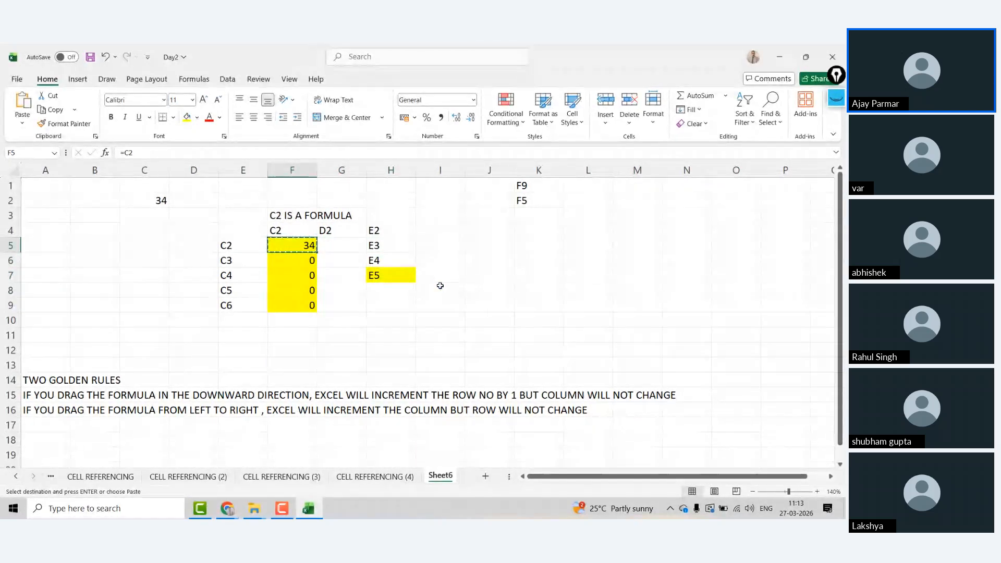
pyautogui.press('Right')
pyautogui.press('Right')
pyautogui.press('Down')
pyautogui.press('Down')
pyautogui.hotkey('ctrl', 'v')
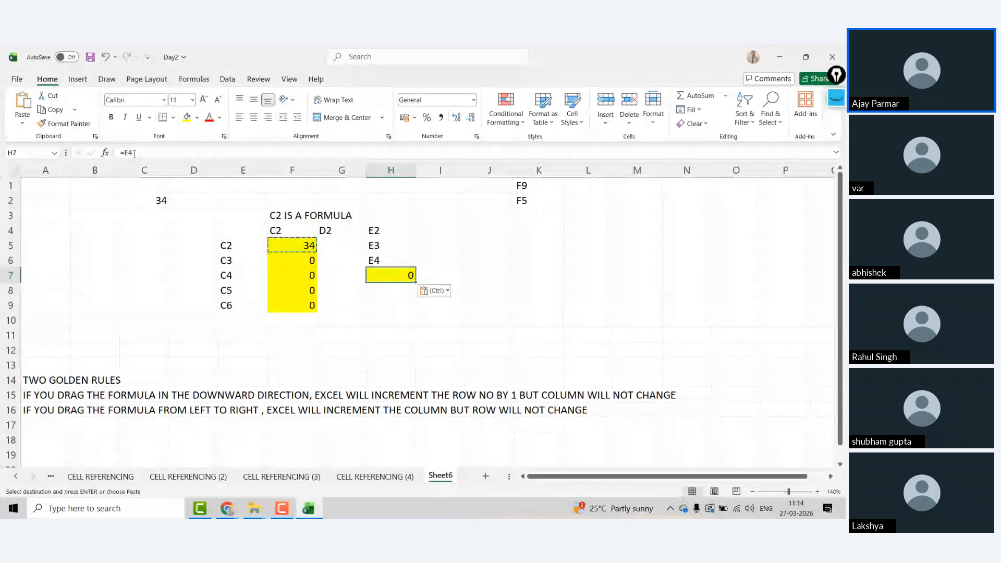
pyautogui.press('Escape')
pyautogui.click(297, 239)
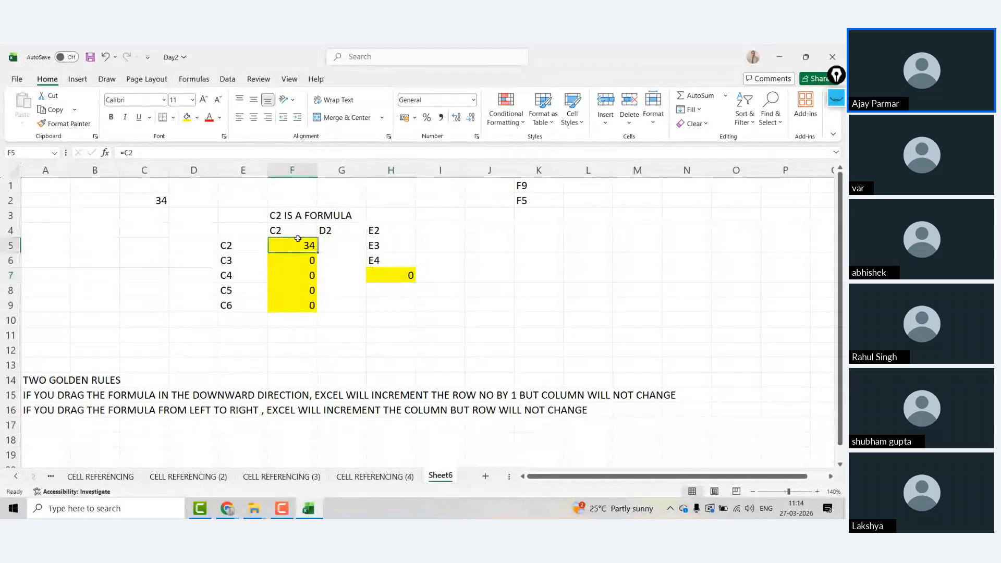
# Trace the route from F5 across to column H and down to the pasted formula in H7.
pyautogui.press('Right')
pyautogui.press('Up')
pyautogui.press('Right')
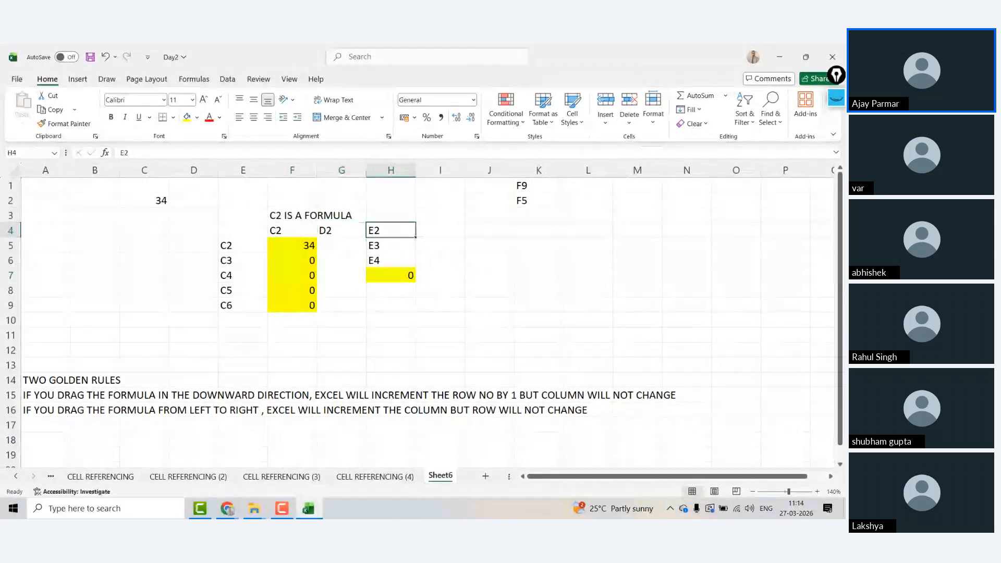
pyautogui.click(298, 240)
pyautogui.press('Right')
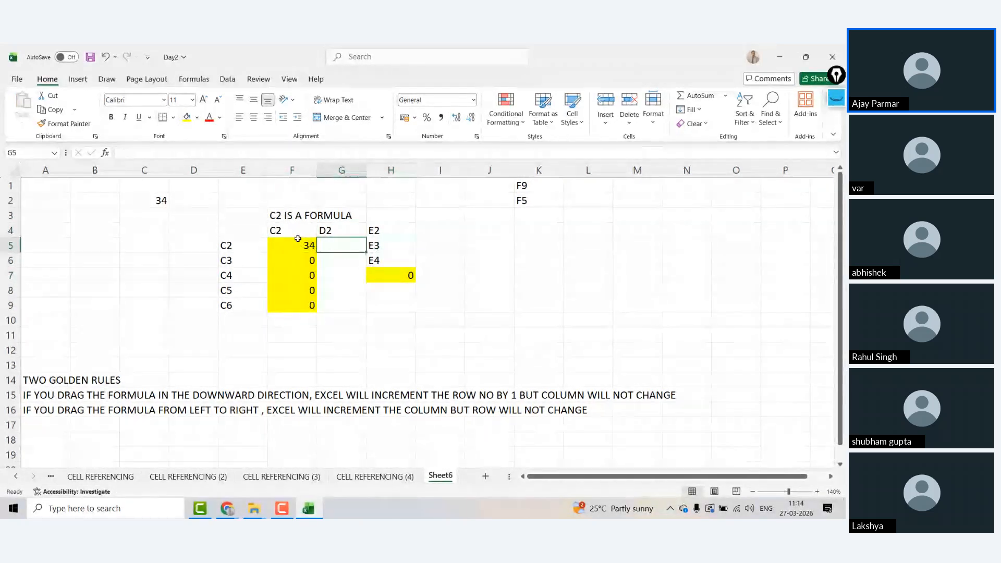
pyautogui.press('Left')
pyautogui.press('Right')
pyautogui.press('Right')
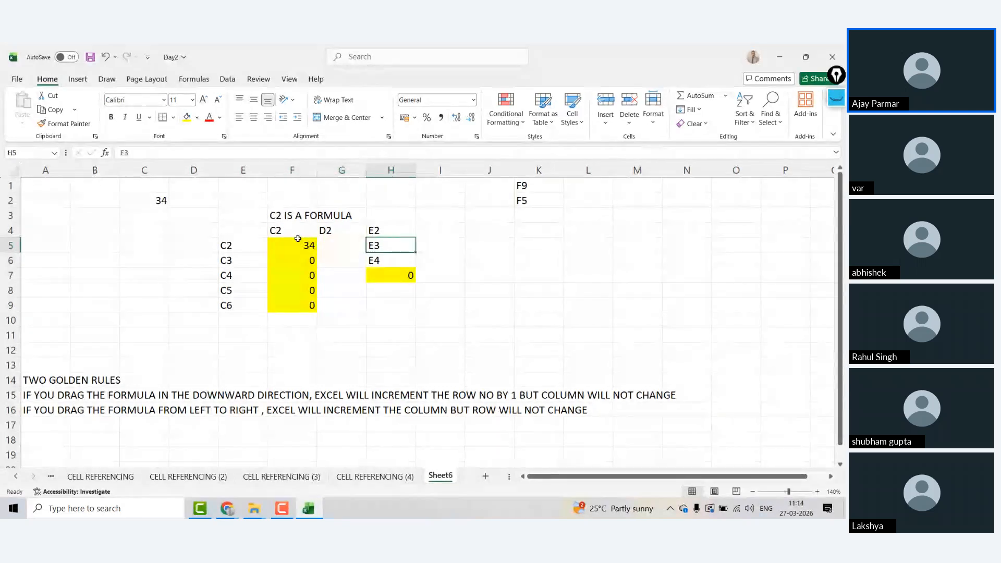
pyautogui.press('Down')
pyautogui.press('Down')
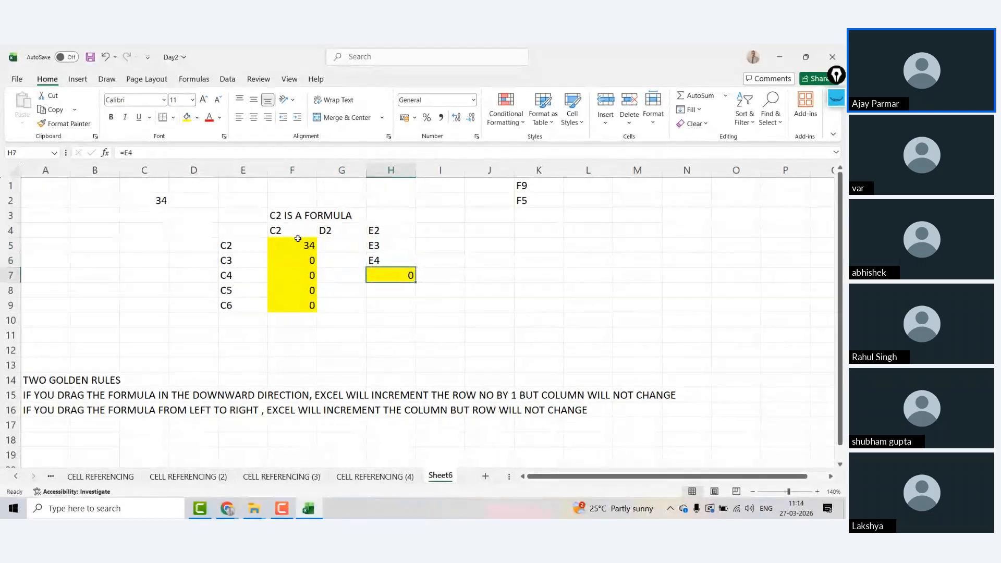
# Clear the column labels from F4 to H4.
pyautogui.press('Up')
pyautogui.press('Up')
pyautogui.press('Up')
pyautogui.press('Left')
pyautogui.press('Left')
pyautogui.hotkey('shift', 'Right')
pyautogui.hotkey('shift', 'Right')
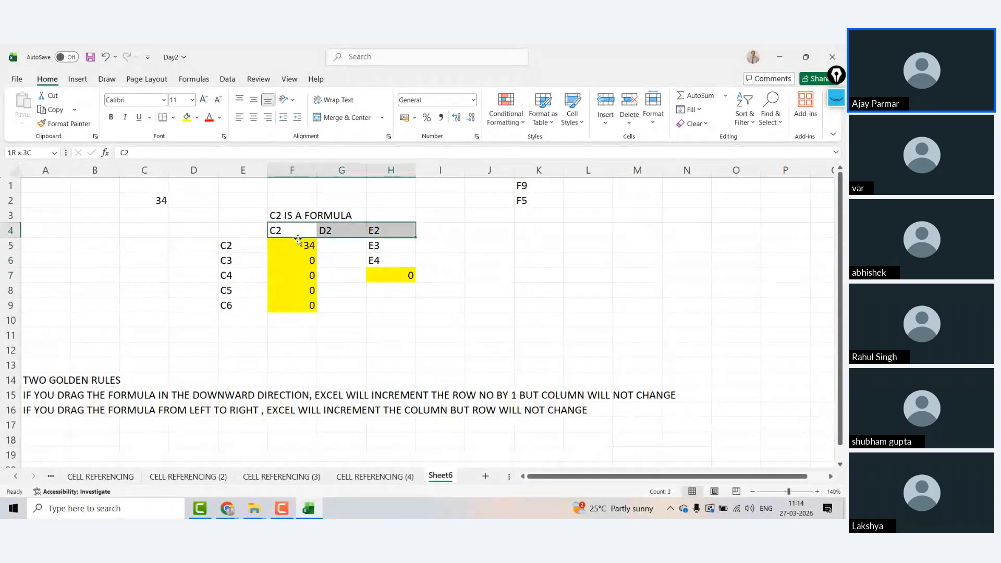
pyautogui.press('Delete')
# Clear the reference labels in H5 and H6 above the highlighted formula.
pyautogui.press('Right')
pyautogui.press('Right')
pyautogui.press('Down')
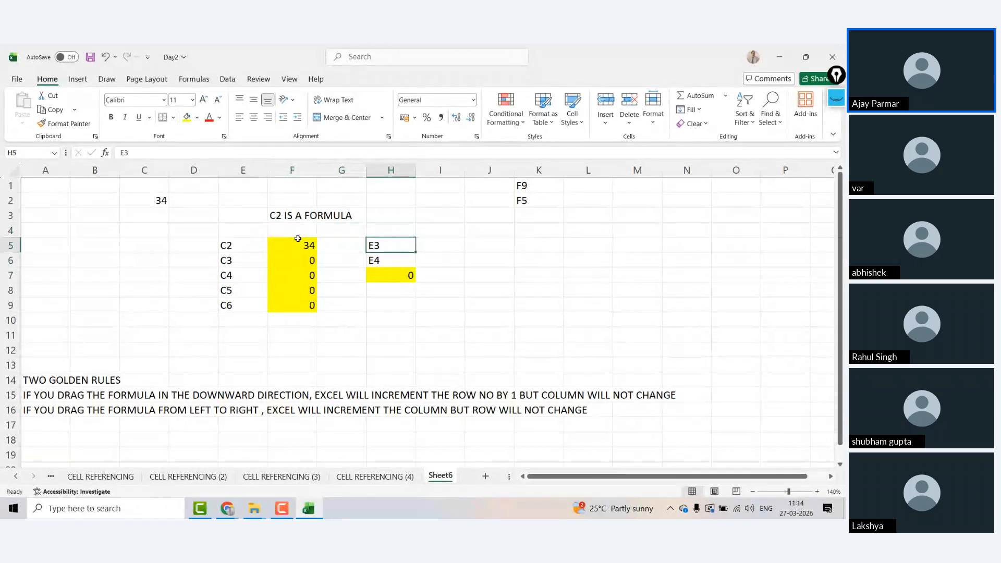
pyautogui.hotkey('shift', 'Down')
pyautogui.press('Delete')
# Examine the cells beside the F5 formula, moving across to column H and down a row.
pyautogui.press('Left')
pyautogui.press('Left')
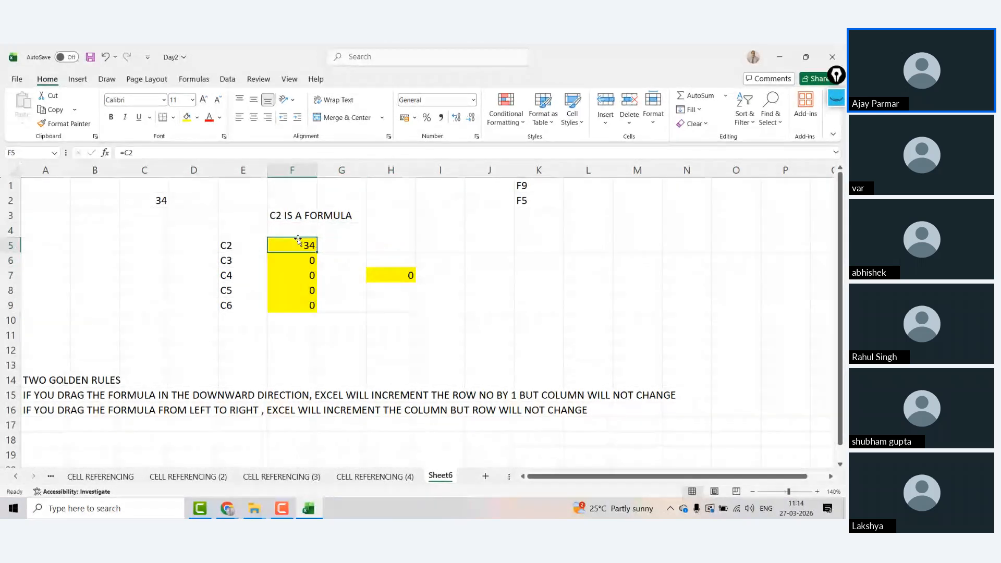
pyautogui.press('Right')
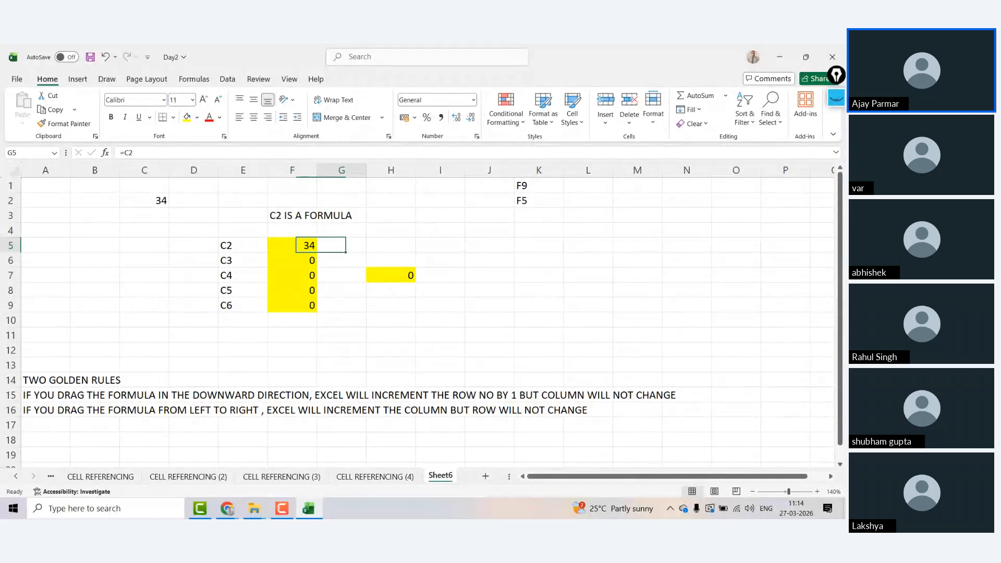
pyautogui.press('Right')
pyautogui.press('Down')
pyautogui.press('Up')
pyautogui.press('Left')
pyautogui.press('Left')
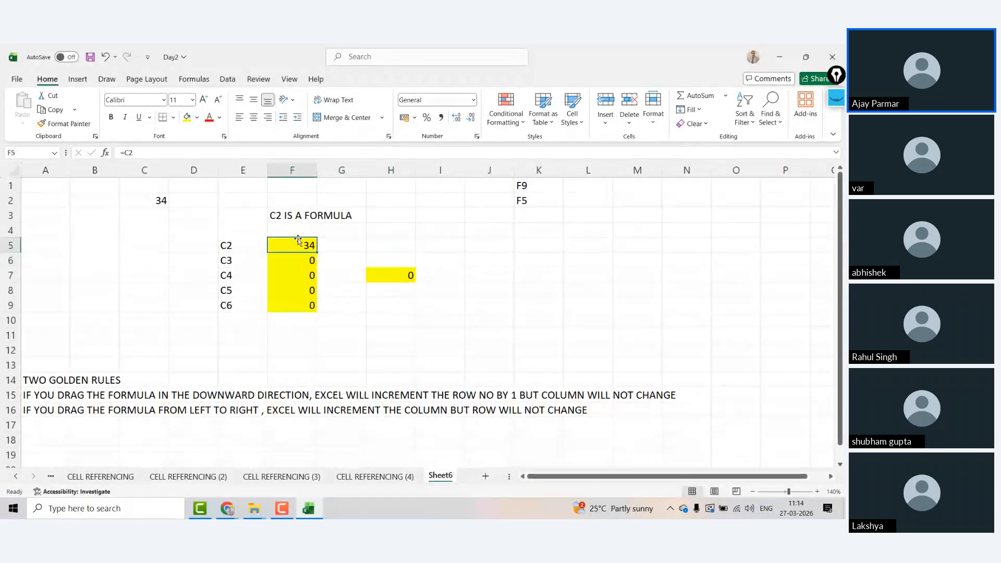
pyautogui.press('Right')
pyautogui.press('Down')
pyautogui.press('Up')
pyautogui.press('Left')
# Copy the formula from F5 into M5 and inspect the pasted reference without changing it.
pyautogui.hotkey('ctrl', 'c')
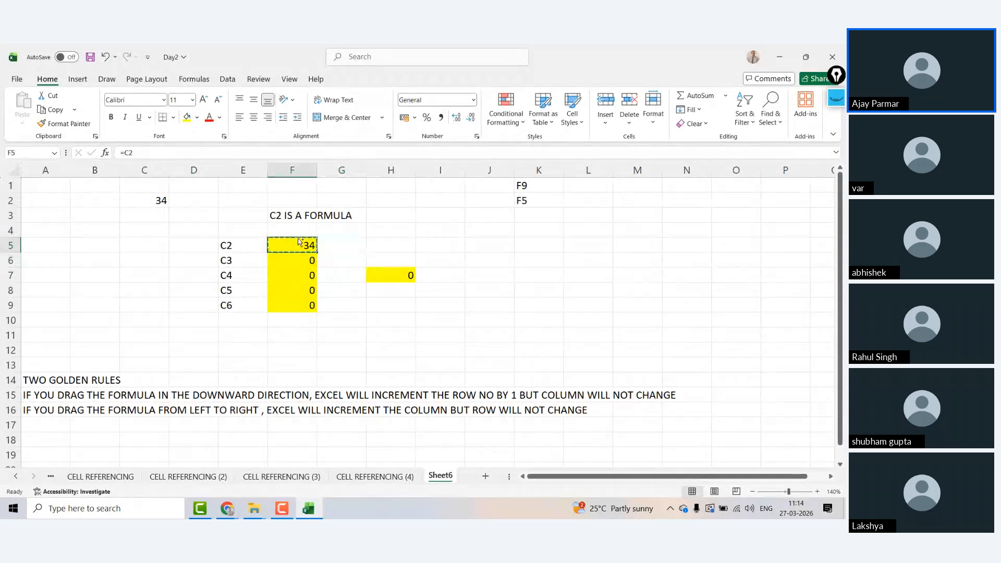
pyautogui.click(634, 244)
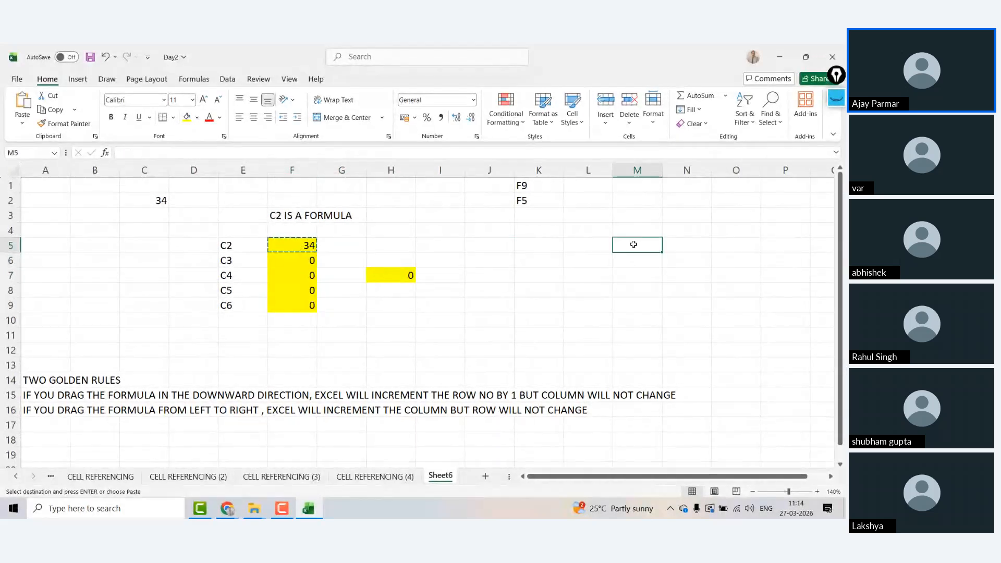
pyautogui.hotkey('ctrl', 'v')
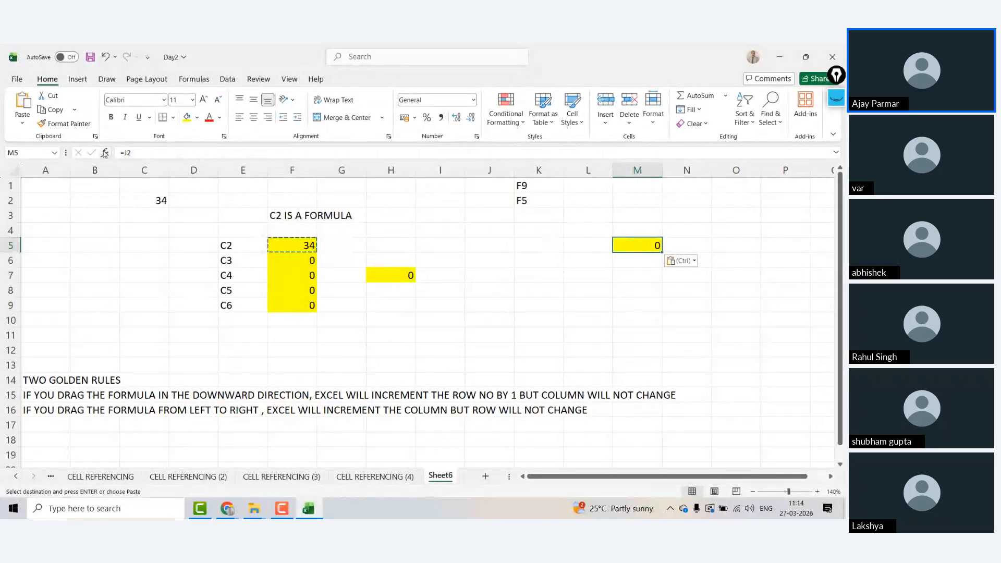
pyautogui.click(142, 153)
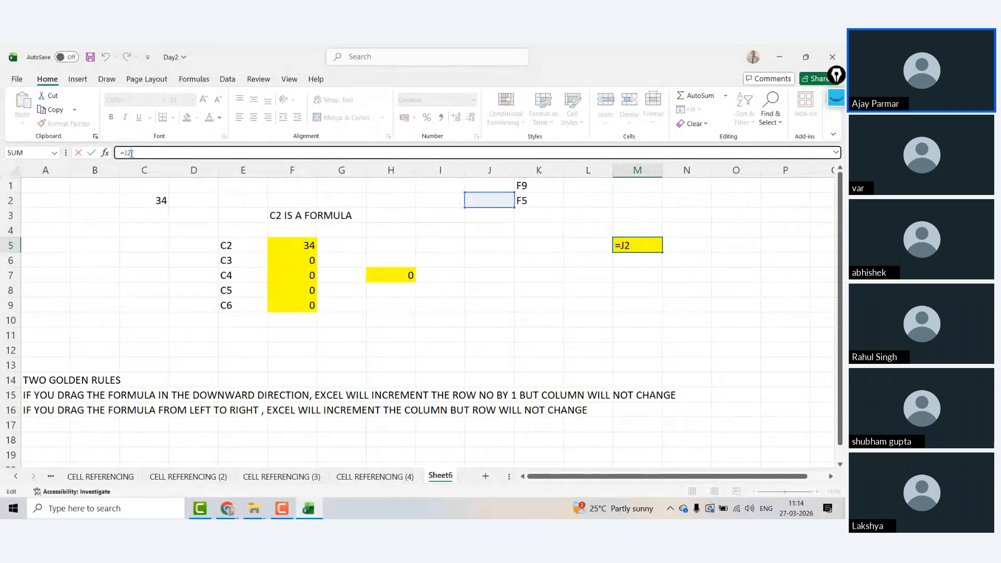
pyautogui.press('Escape')
# Count the column shifts from F5 across row 5 to M5 and back.
pyautogui.click(307, 246)
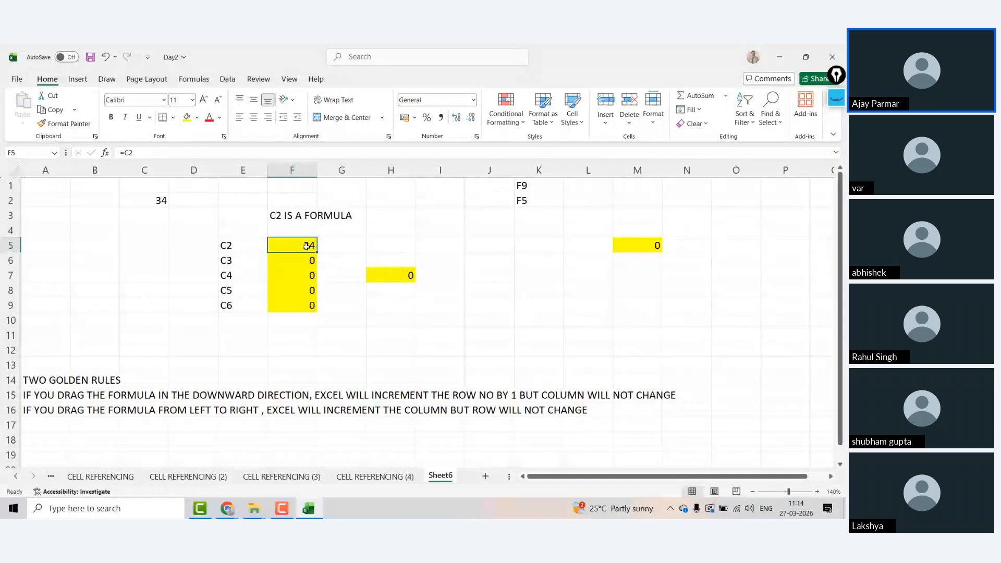
pyautogui.press('Right')
pyautogui.press('Right')
pyautogui.press('Right')
pyautogui.press('Right')
pyautogui.press('Right')
pyautogui.press('Right')
pyautogui.press('Right')
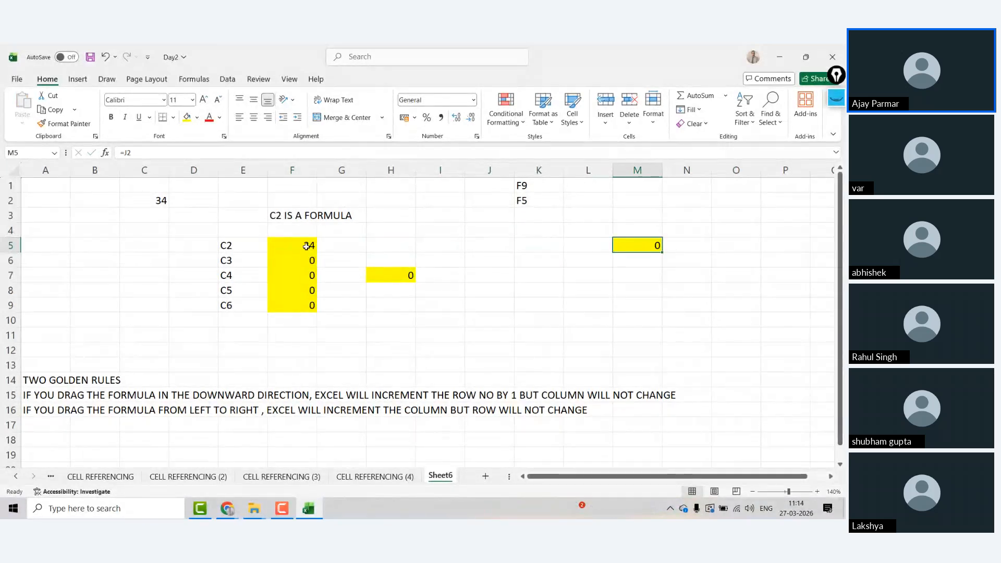
pyautogui.press('Left')
pyautogui.press('Left')
pyautogui.press('Left')
pyautogui.press('Left')
pyautogui.press('Left')
pyautogui.press('Left')
pyautogui.press('Left')
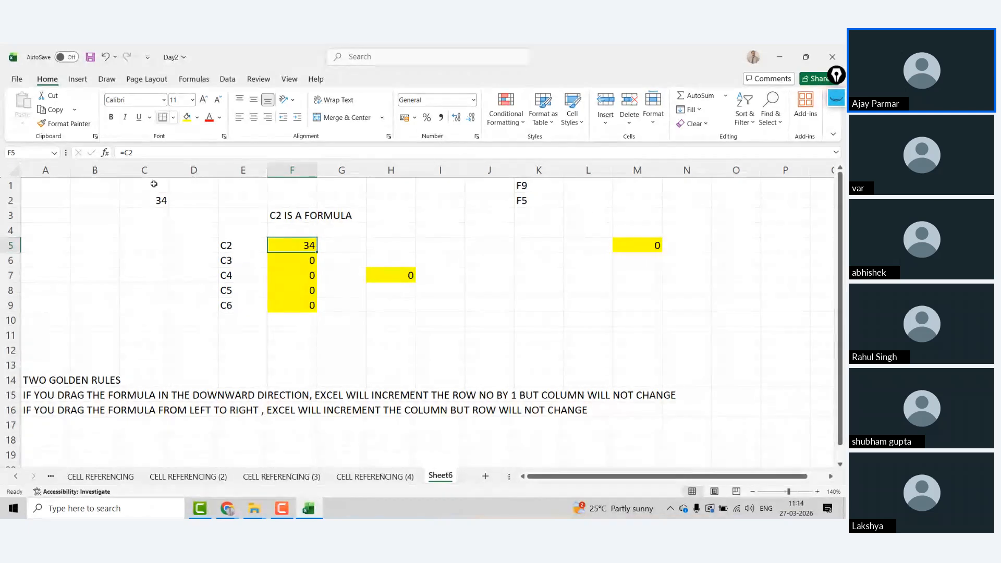
# Recount the cells between F5 and M5 in both directions to check the column shift.
pyautogui.press('Right')
pyautogui.press('Right')
pyautogui.press('Right')
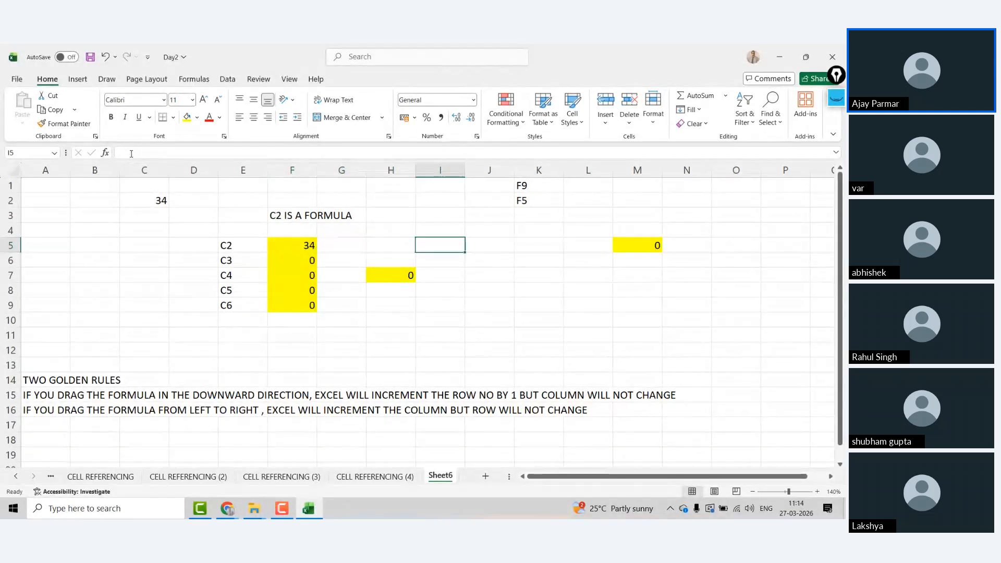
pyautogui.press('Right')
pyautogui.press('Right')
pyautogui.press('Right')
pyautogui.press('Right')
pyautogui.press('Left')
pyautogui.press('Left')
pyautogui.press('Left')
pyautogui.press('Left')
pyautogui.press('Left')
pyautogui.press('Left')
pyautogui.press('Left')
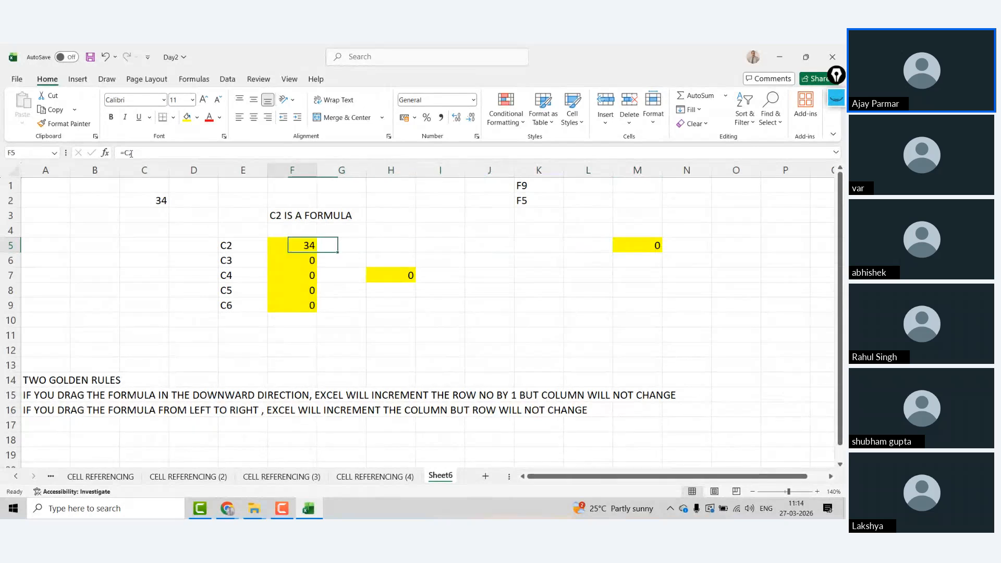
# Follow row 5 cell by cell to M5 and examine which cell its formula references.
pyautogui.press('Right')
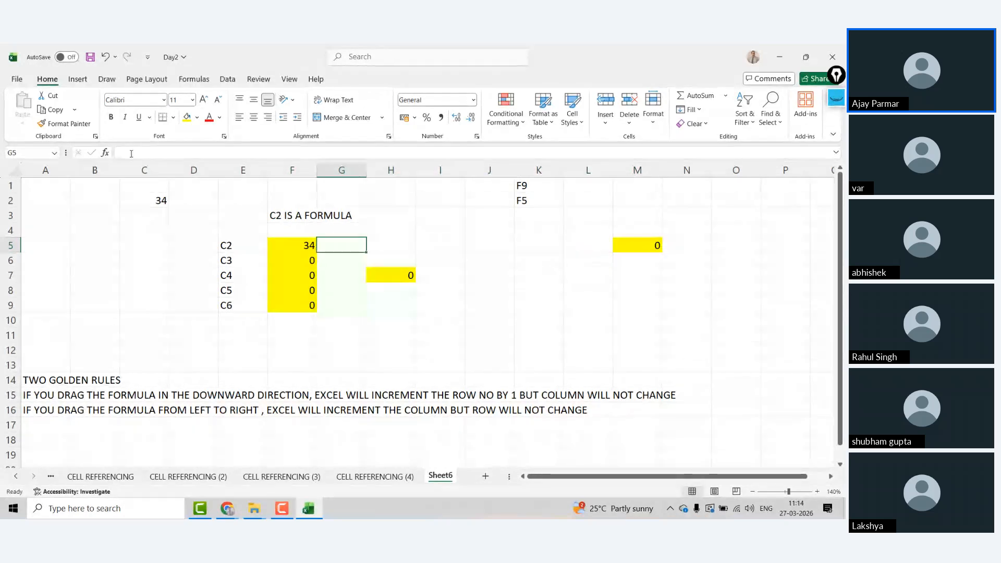
pyautogui.press('Right')
pyautogui.press('Right')
pyautogui.press('Right')
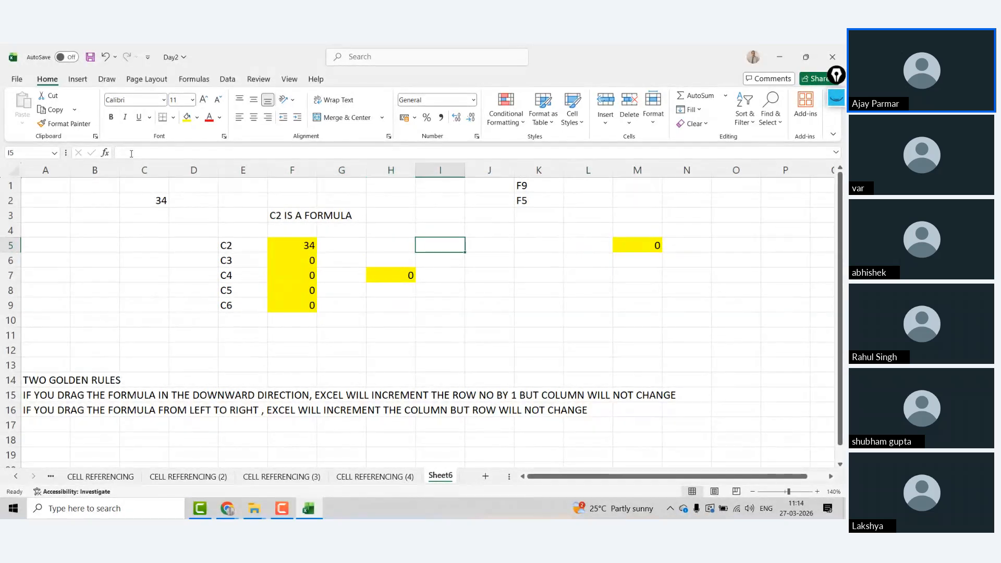
pyautogui.press('Right')
pyautogui.press('Right')
pyautogui.press('Right')
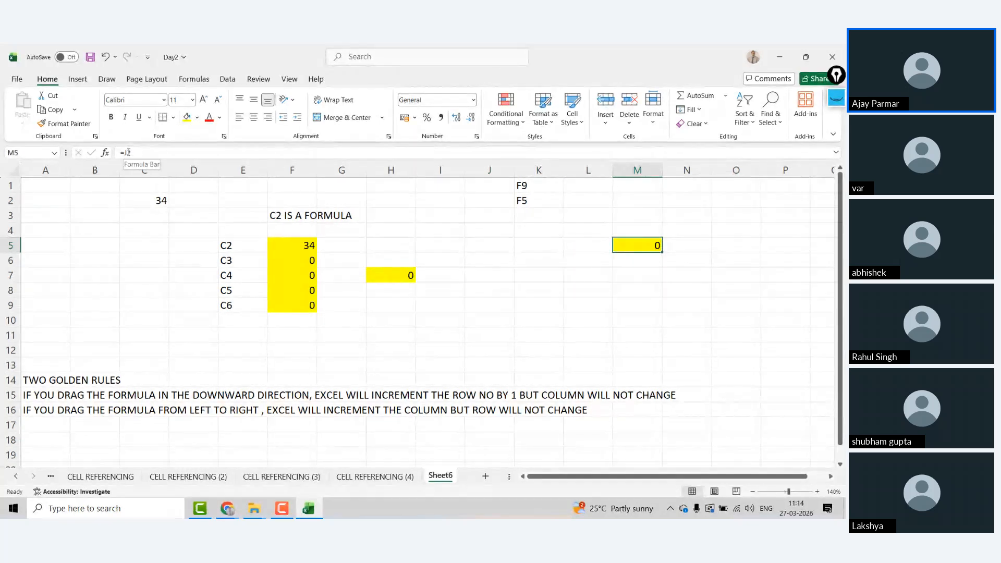
pyautogui.click(131, 152)
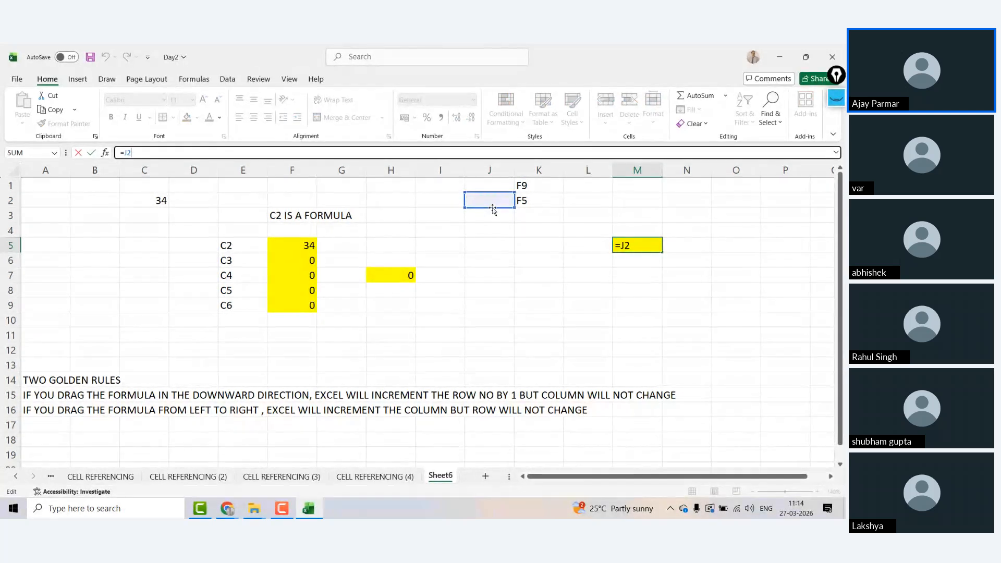
pyautogui.hotkey('ctrl', 'Return')
# Highlight the empty cell H3 in yellow as the next target for the F5 formula.
pyautogui.click(305, 243)
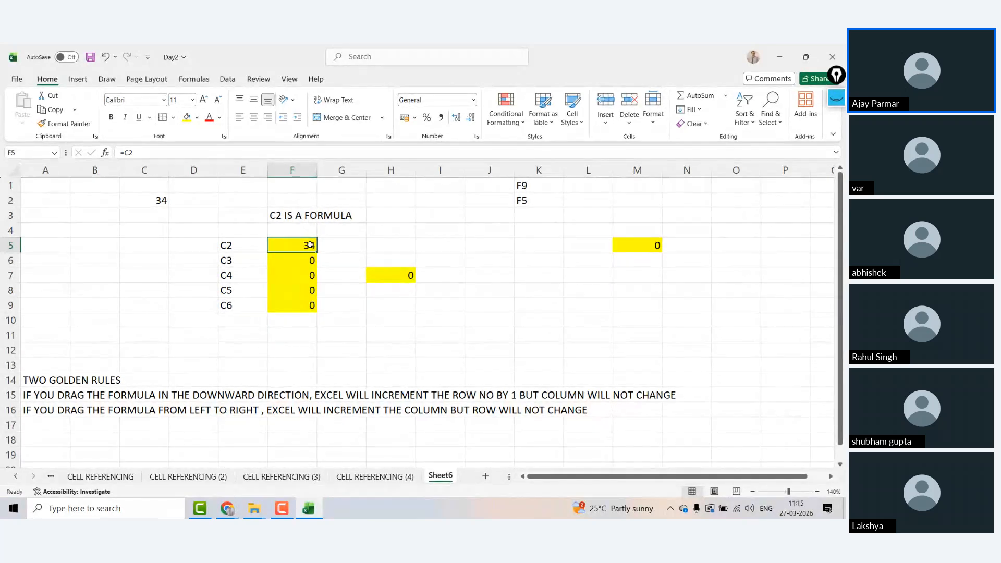
pyautogui.click(384, 215)
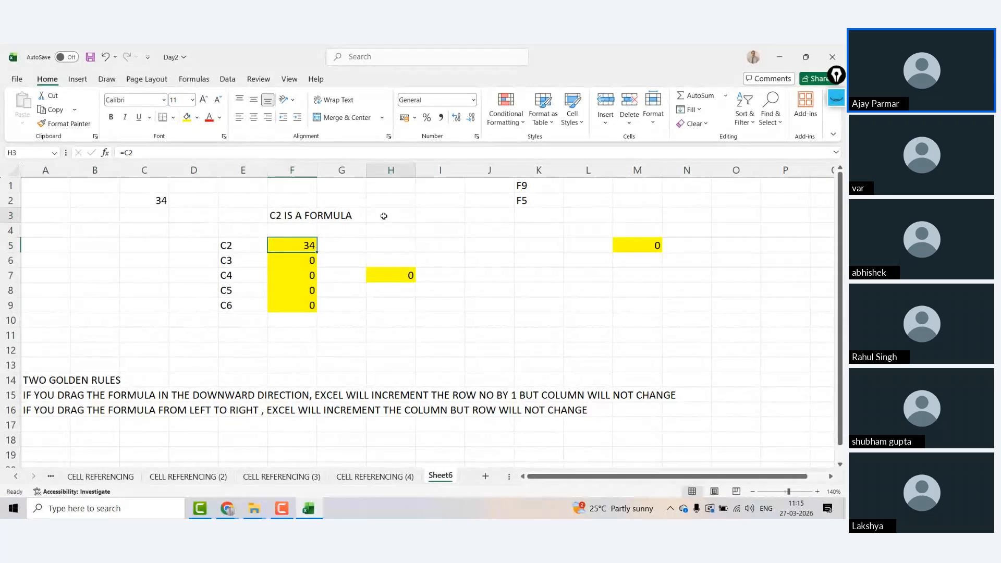
pyautogui.click(187, 117)
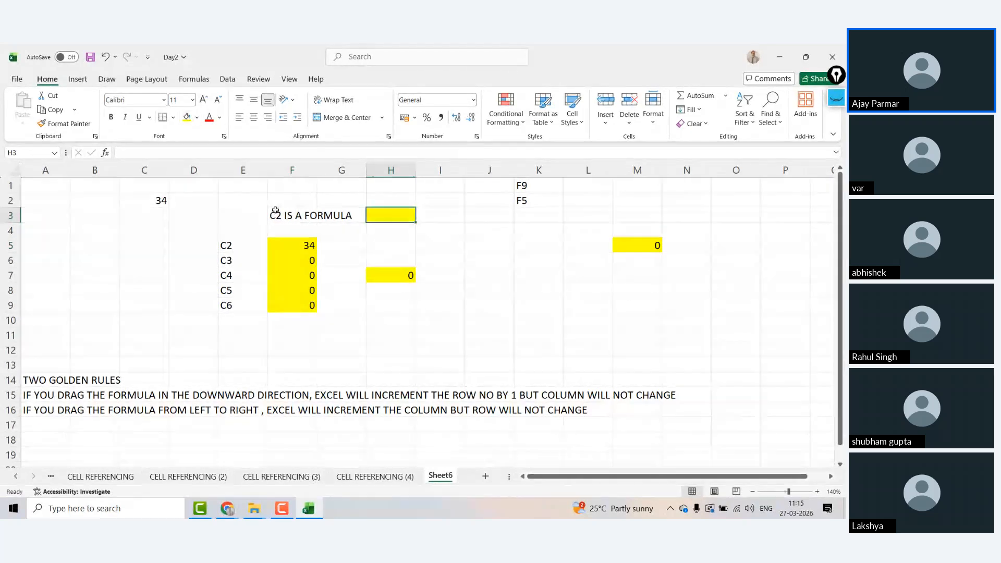
# Trace the upward and rightward shifts from F5 to the highlighted H3.
pyautogui.click(303, 243)
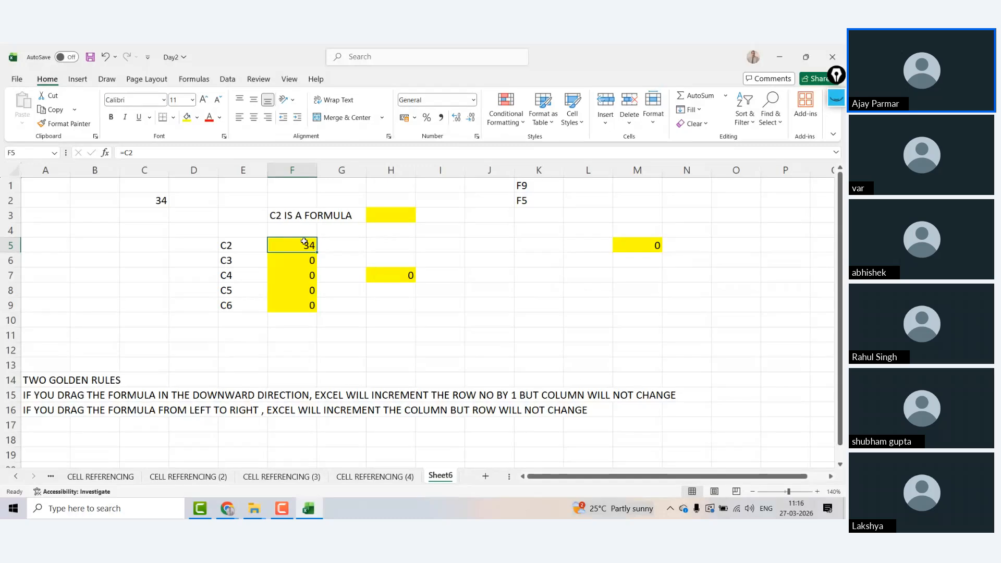
pyautogui.press('Up')
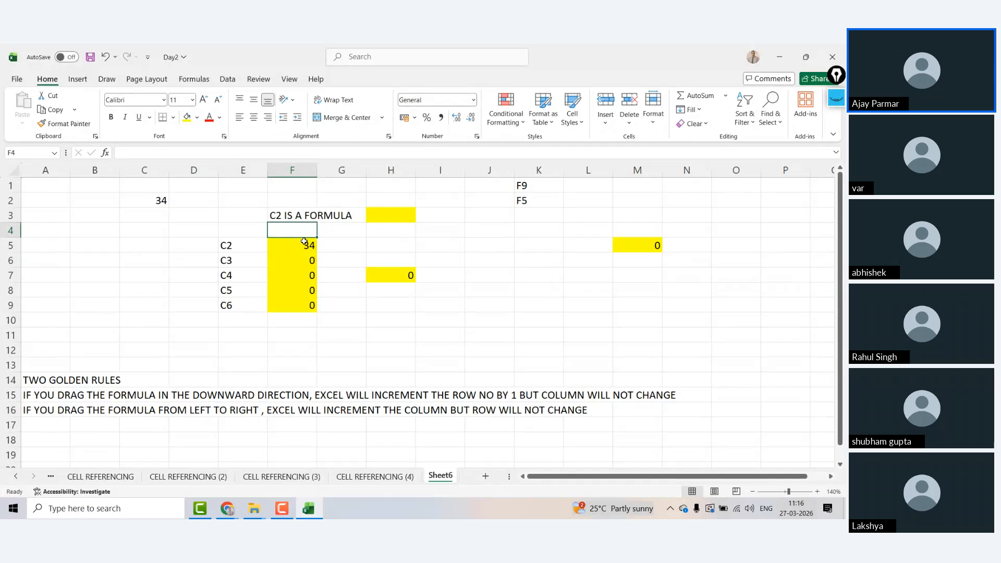
pyautogui.press('Up')
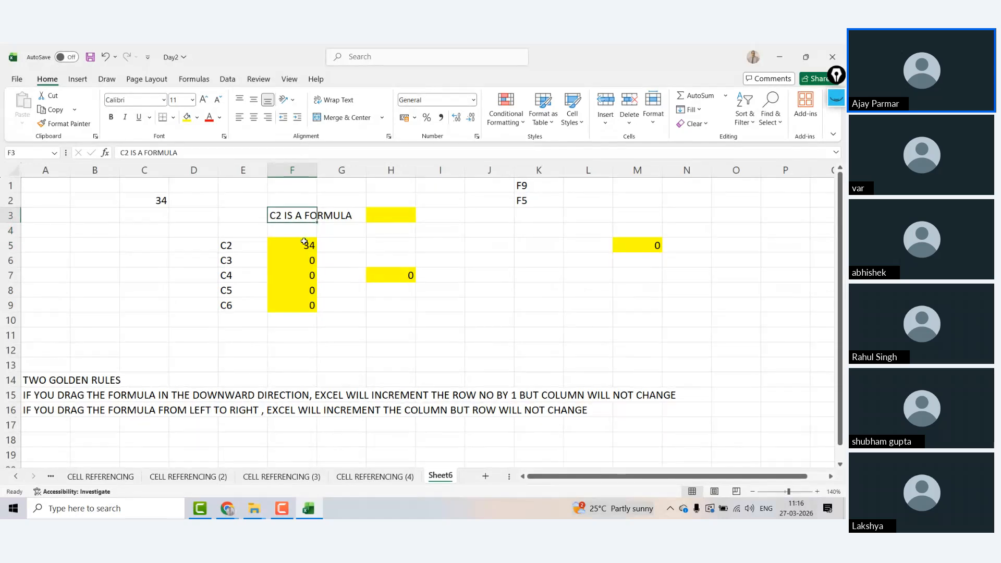
pyautogui.press('Down')
pyautogui.press('Down')
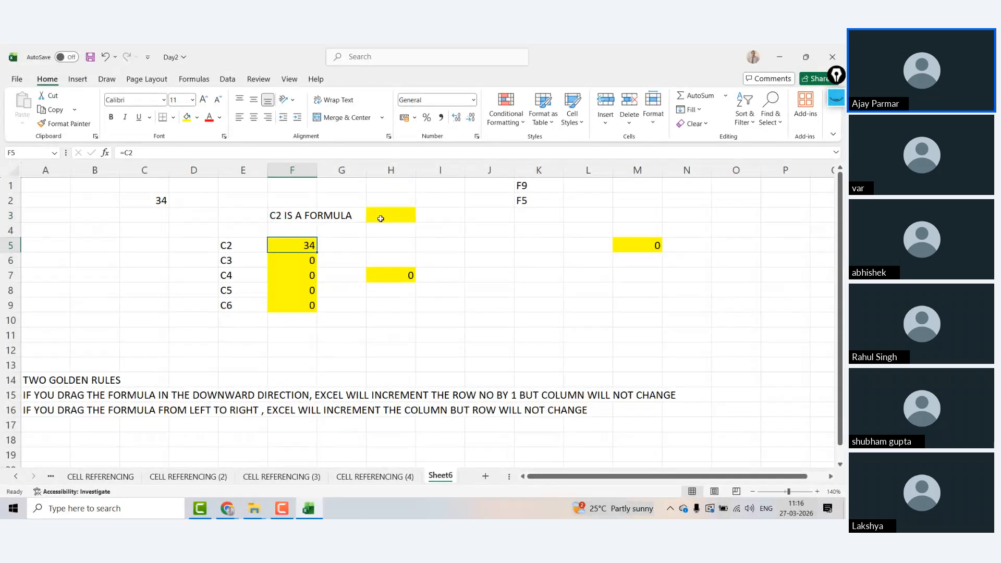
pyautogui.press('Right')
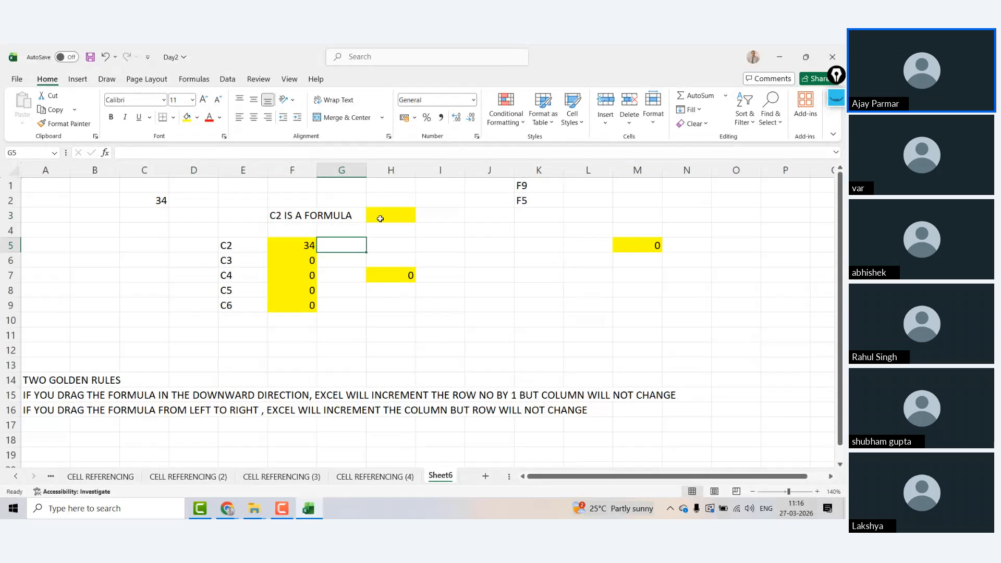
pyautogui.press('Left')
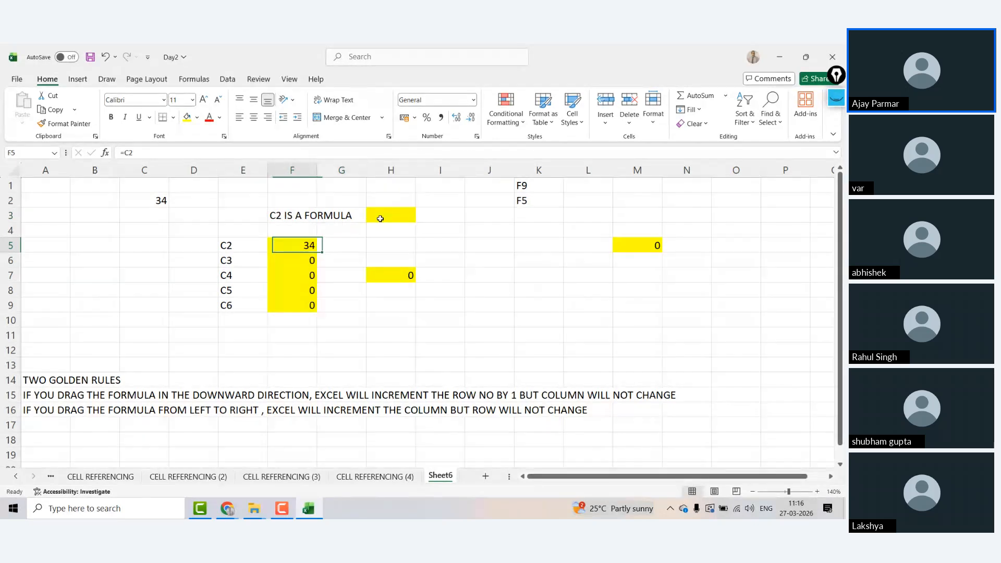
pyautogui.press('Right')
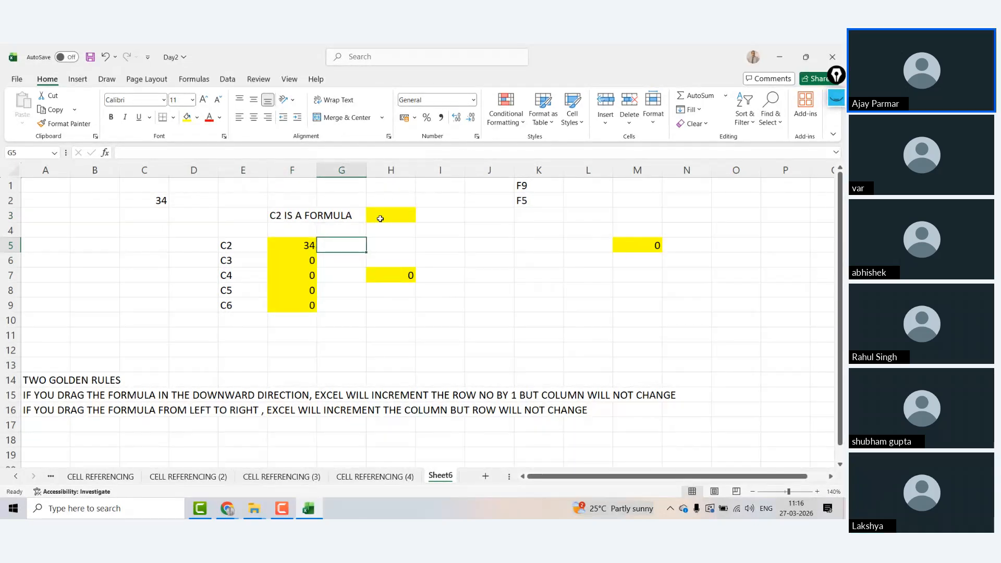
pyautogui.press('Right')
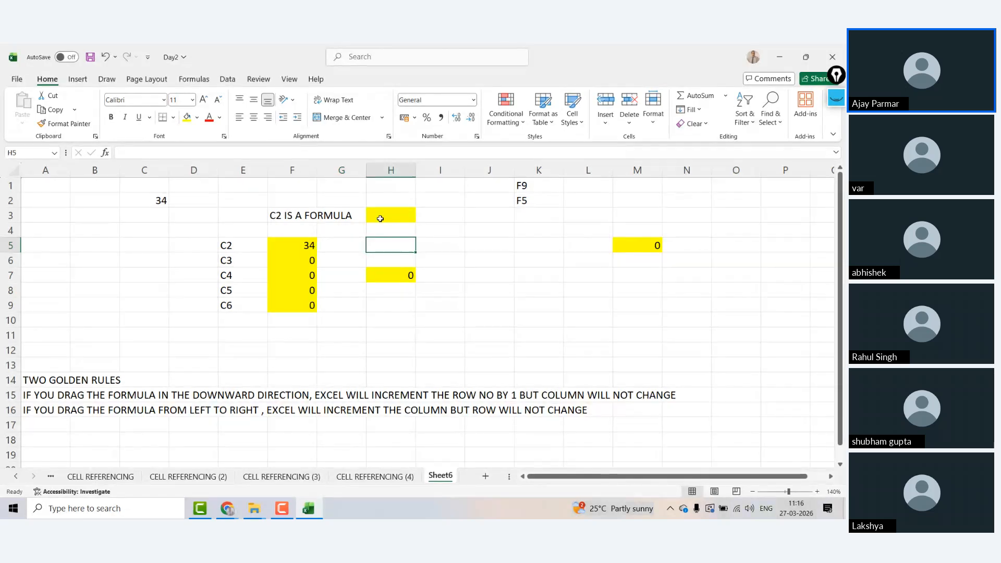
pyautogui.press('Up')
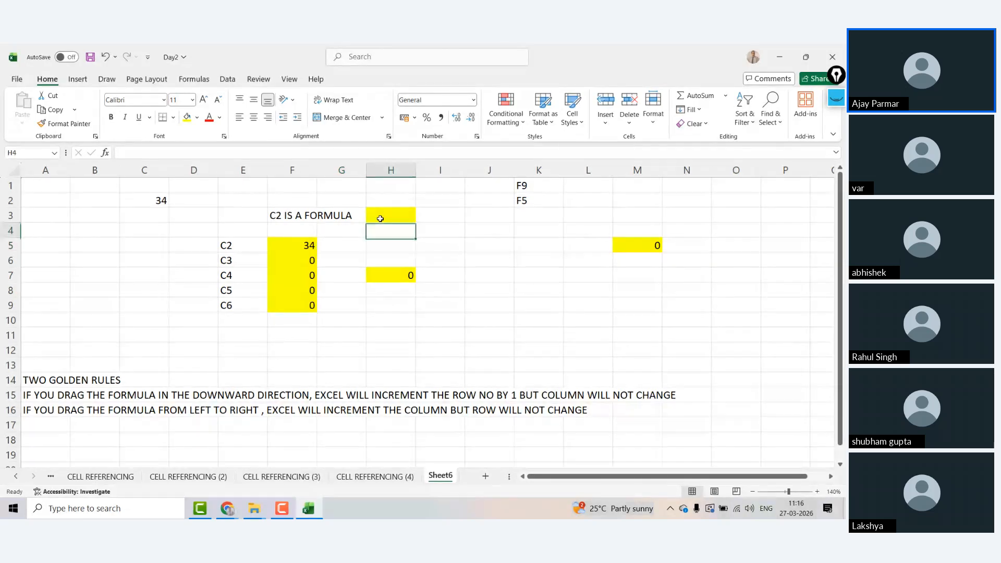
pyautogui.press('Up')
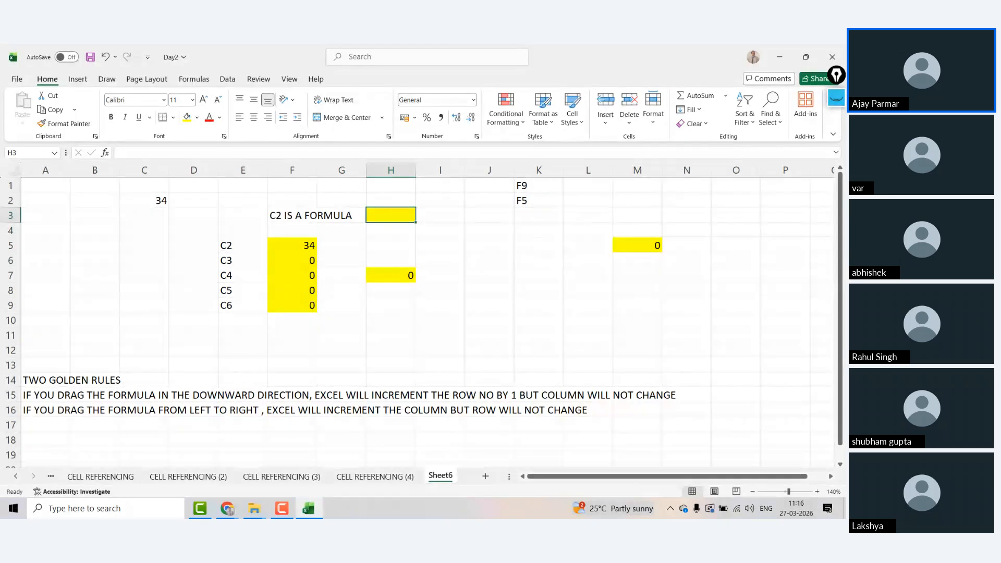
# Copy the formula from F5 and paste it into the yellow cell H3.
pyautogui.press('Left')
pyautogui.press('Left')
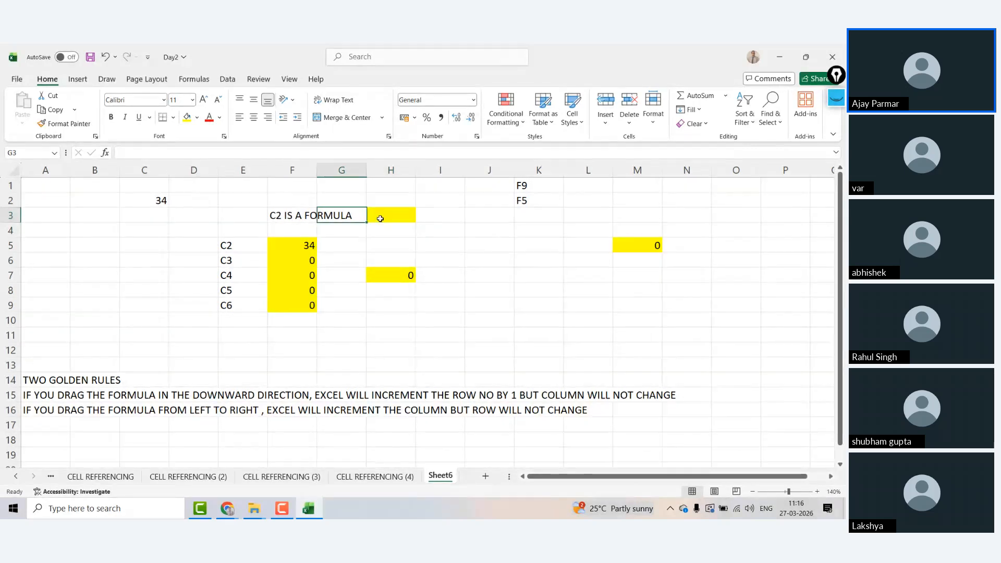
pyautogui.press('Down')
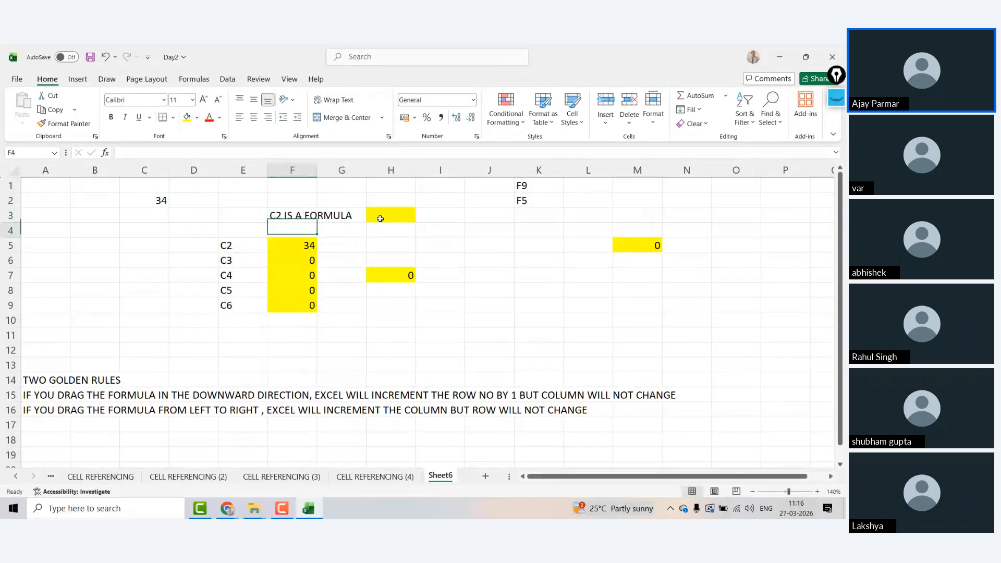
pyautogui.press('Down')
pyautogui.hotkey('ctrl', 'c')
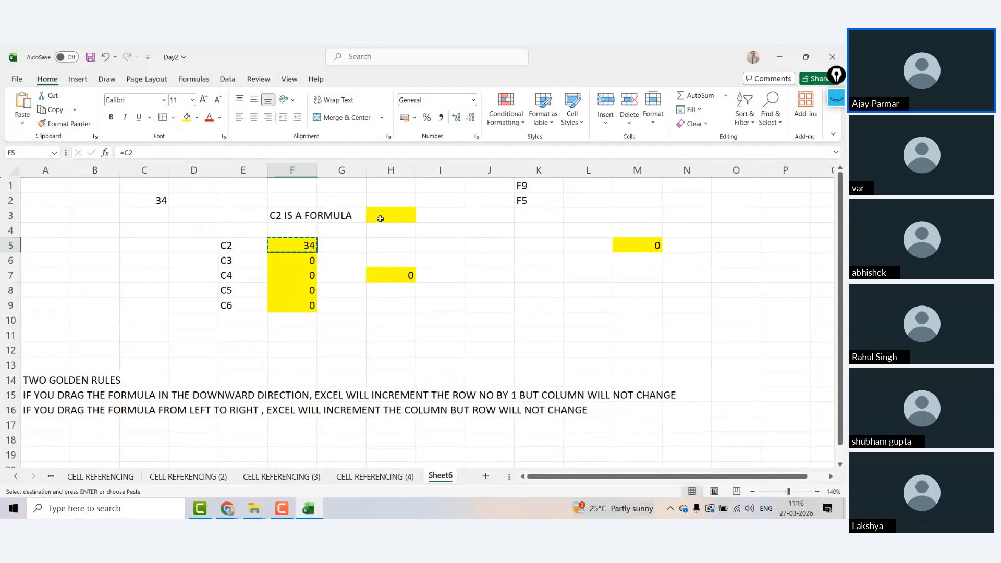
pyautogui.press('Up')
pyautogui.press('Up')
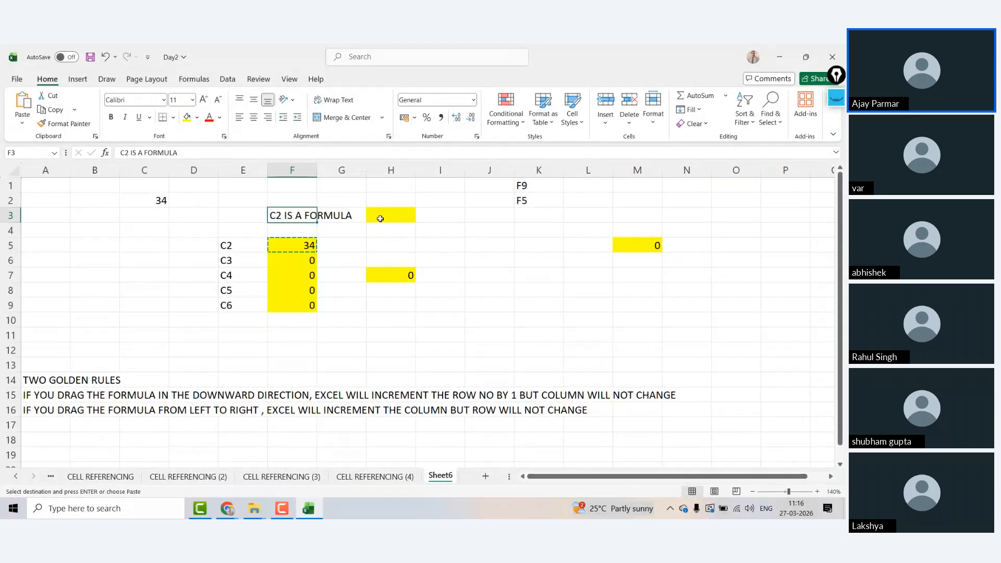
pyautogui.press('Right')
pyautogui.press('Right')
pyautogui.hotkey('ctrl', 'v')
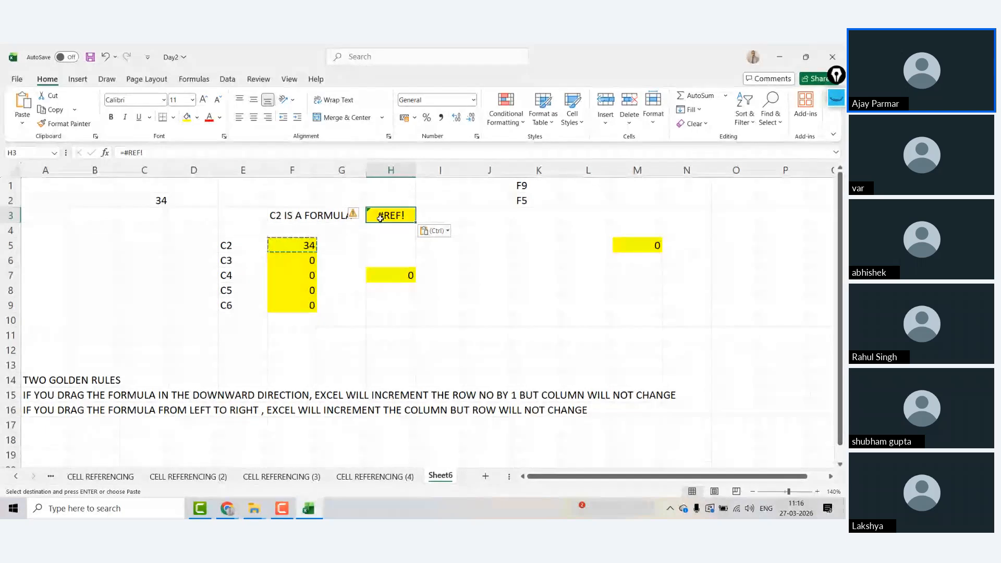
# List the error names #DIV, #REF, #N/A and #NAME in cells Q2 to Q5.
pyautogui.click(717, 194)
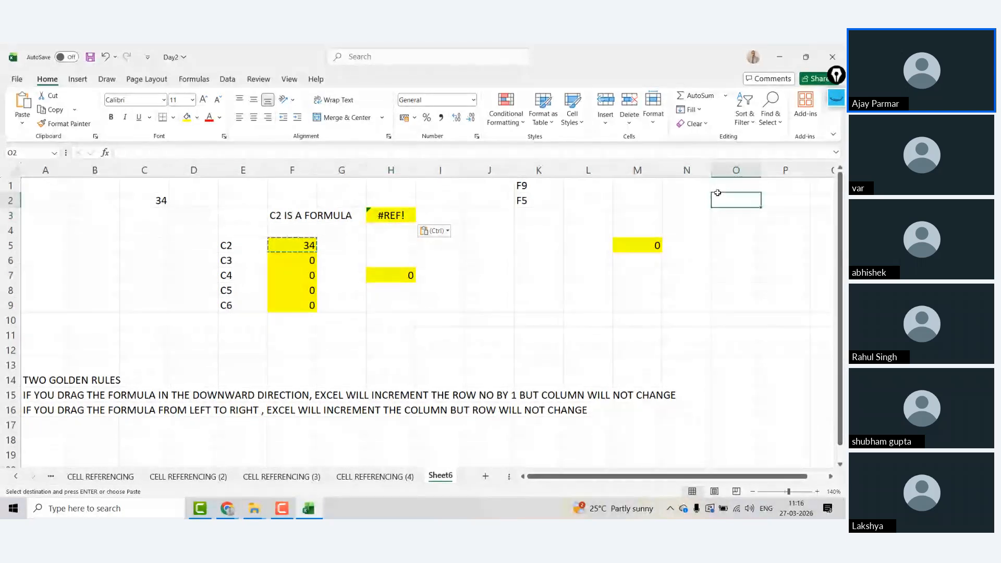
pyautogui.press('Right')
pyautogui.press('Right')
pyautogui.press('Escape')
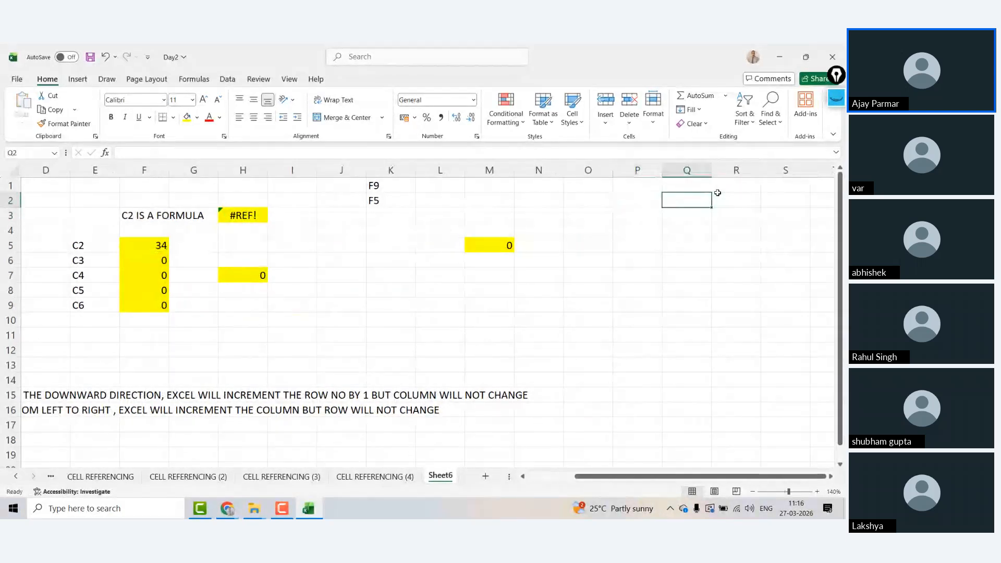
pyautogui.press('Left')
pyautogui.press('Right')
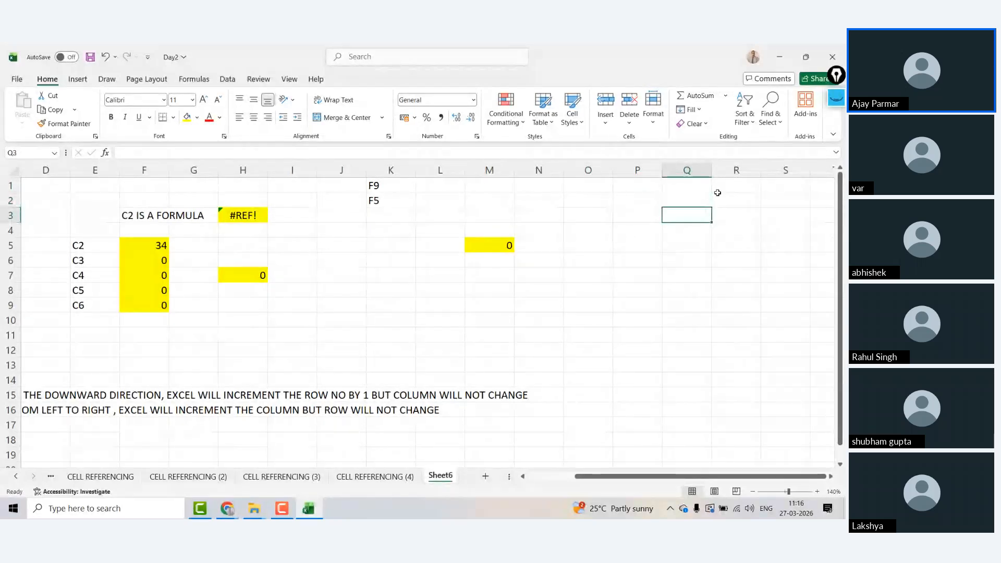
pyautogui.write('#DIV')
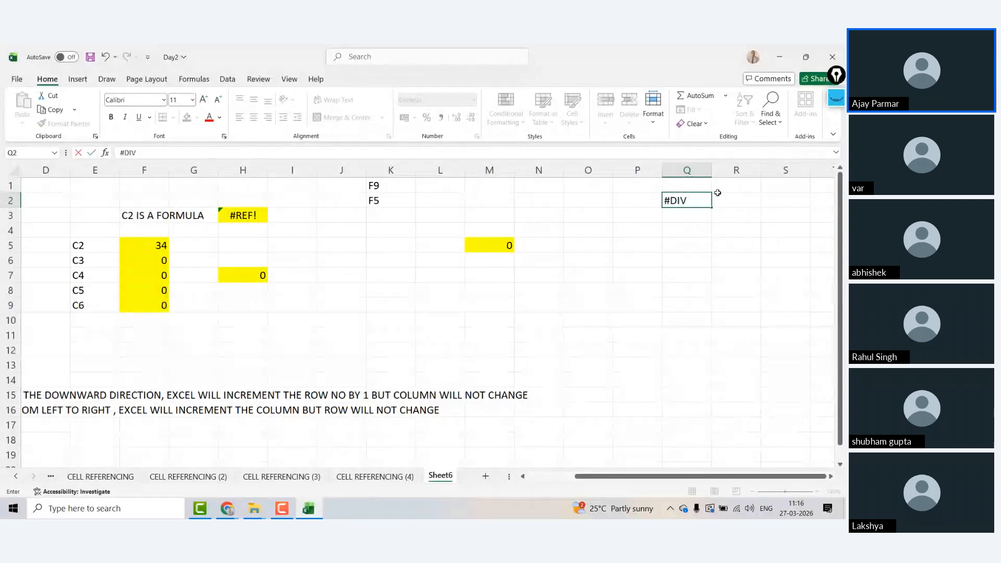
pyautogui.press('Return')
pyautogui.write('#REF')
pyautogui.press('Return')
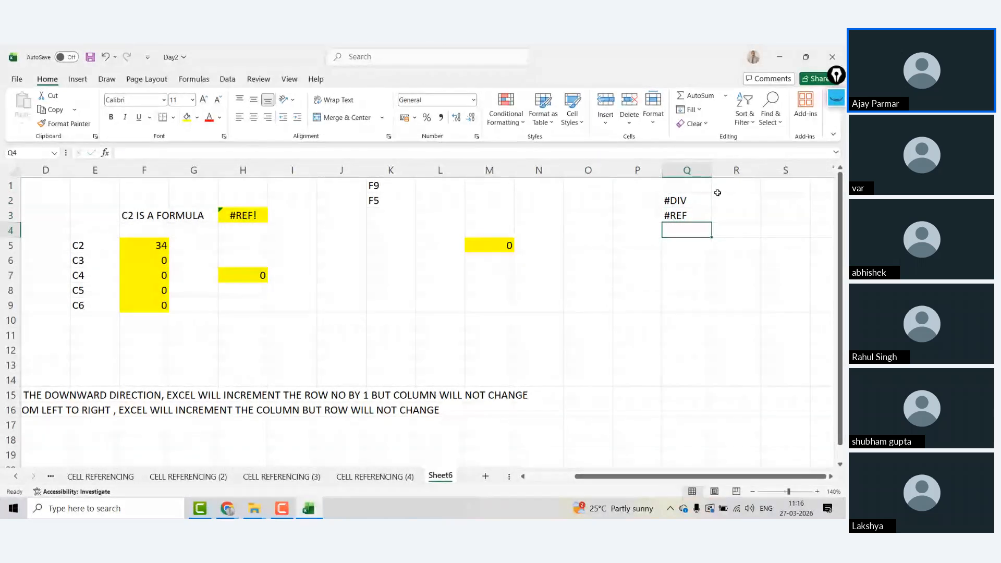
pyautogui.write('#N/A')
pyautogui.press('Return')
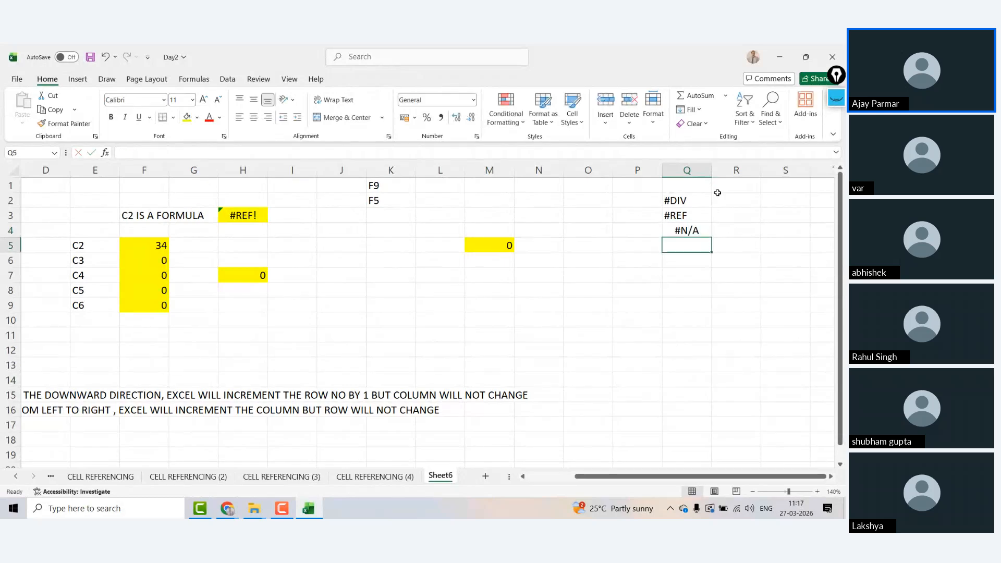
pyautogui.write('#NAME')
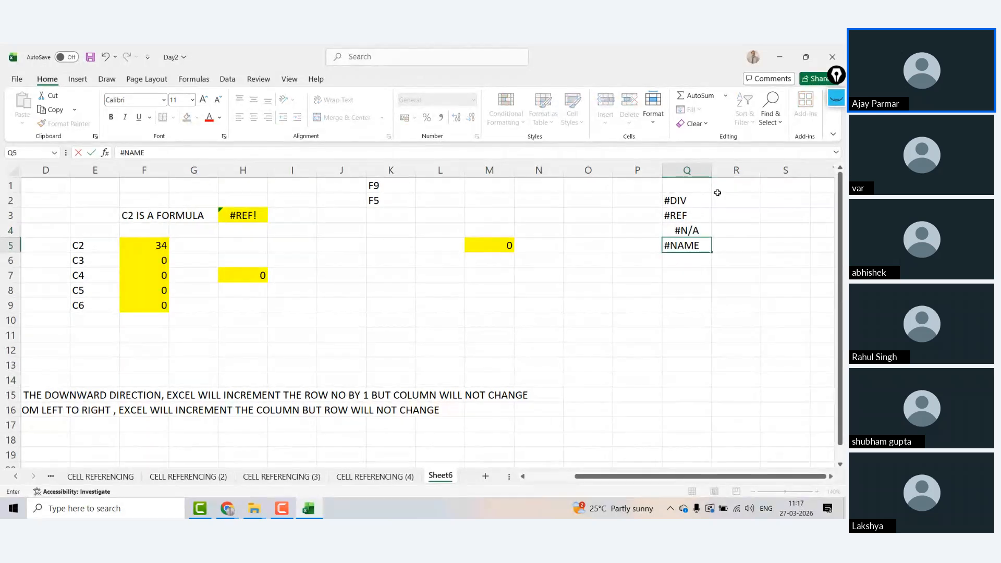
pyautogui.press('Up')
# Fill cells S1 to S5 with the sample numbers 2, 4, 6, 67 and 7.
pyautogui.press('Up')
pyautogui.press('Up')
pyautogui.press('Right')
pyautogui.press('Right')
pyautogui.press('Right')
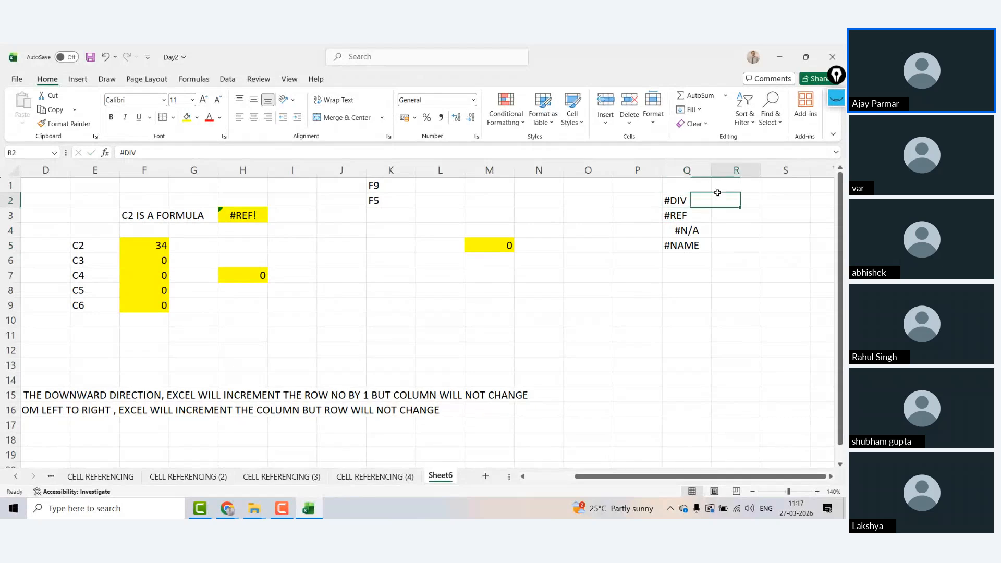
pyautogui.press('Left')
pyautogui.press('Left')
pyautogui.press('Up')
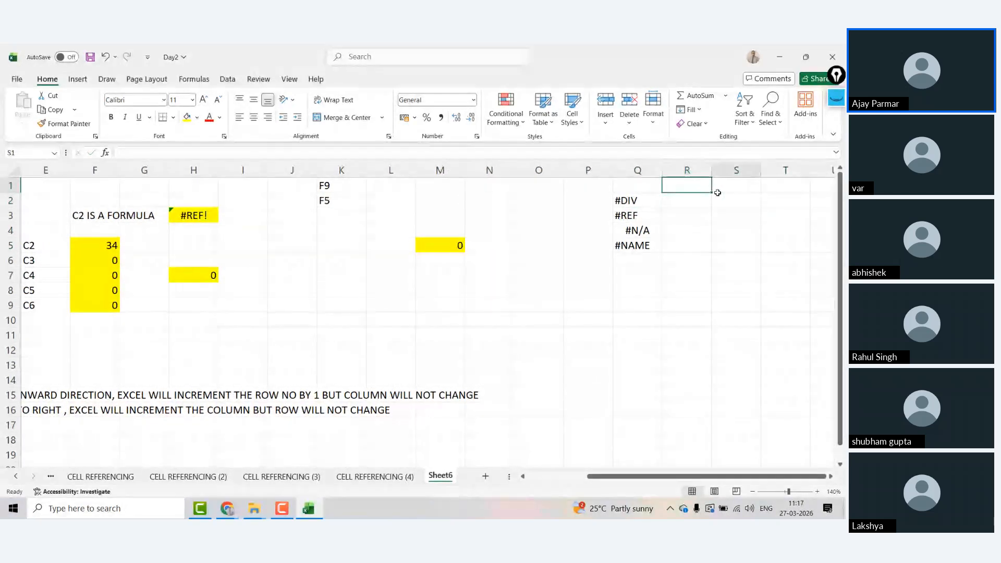
pyautogui.press('Right')
pyautogui.write('2')
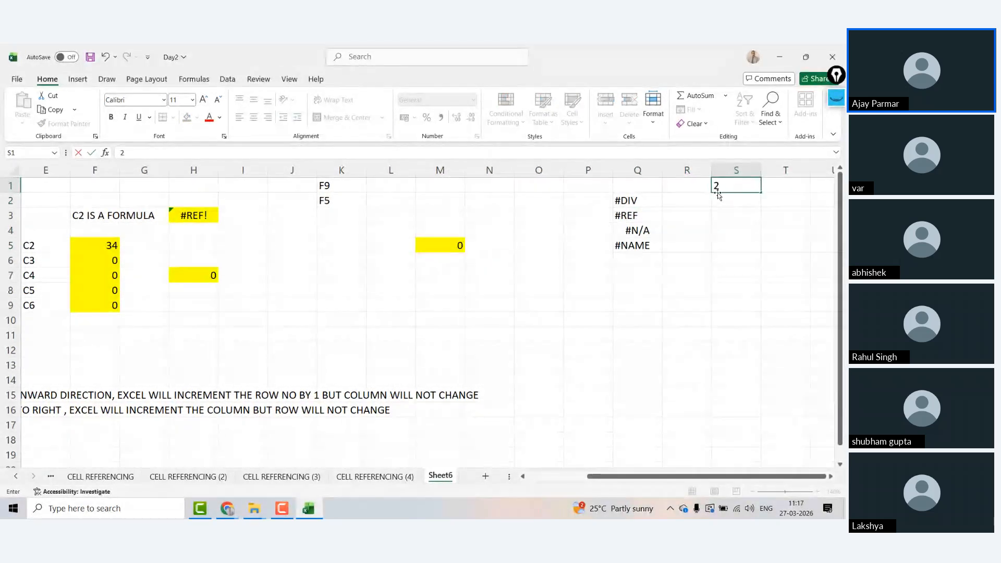
pyautogui.press('Return')
pyautogui.write('4')
pyautogui.press('Return')
pyautogui.write('6')
pyautogui.press('Return')
pyautogui.write('67')
pyautogui.press('Return')
pyautogui.write('7')
pyautogui.press('Up')
# Fill cells T1 to T5 with the sample numbers 44, 55, 43, 33 and 33.
pyautogui.press('Up')
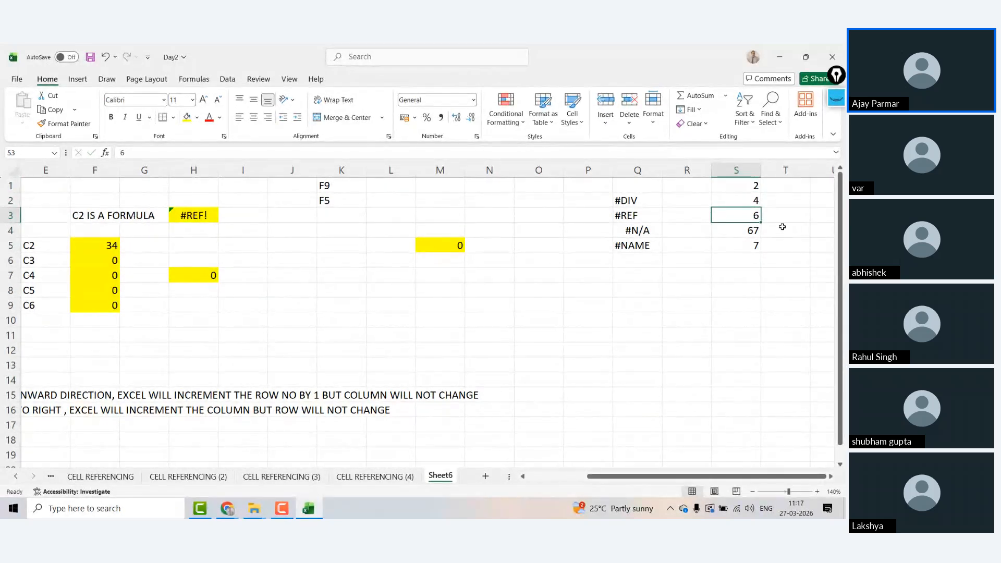
pyautogui.click(776, 205)
pyautogui.press('Up')
pyautogui.write('44')
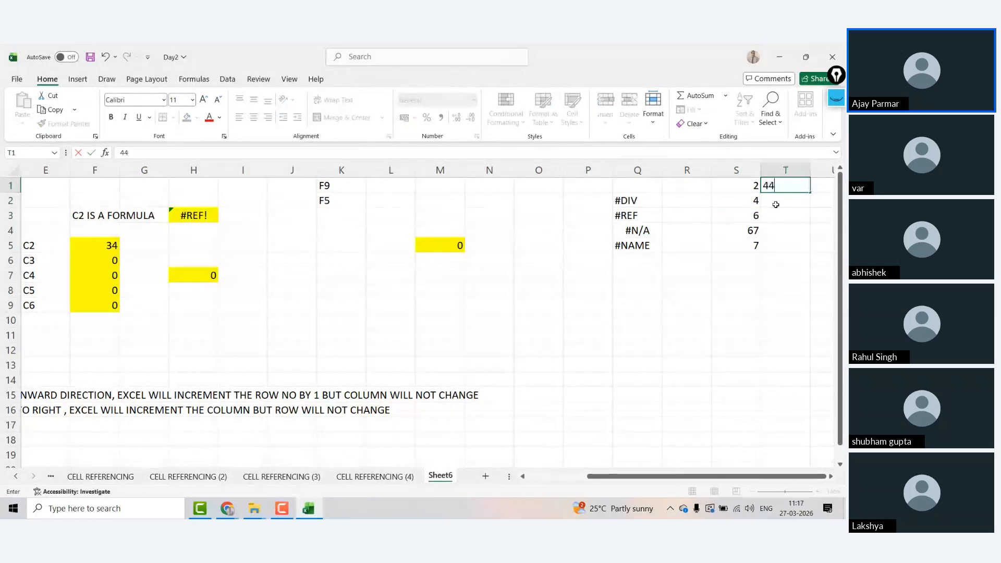
pyautogui.press('Return')
pyautogui.write('55')
pyautogui.press('Return')
pyautogui.write('43')
pyautogui.press('Return')
pyautogui.write('33')
pyautogui.press('Return')
pyautogui.write('33')
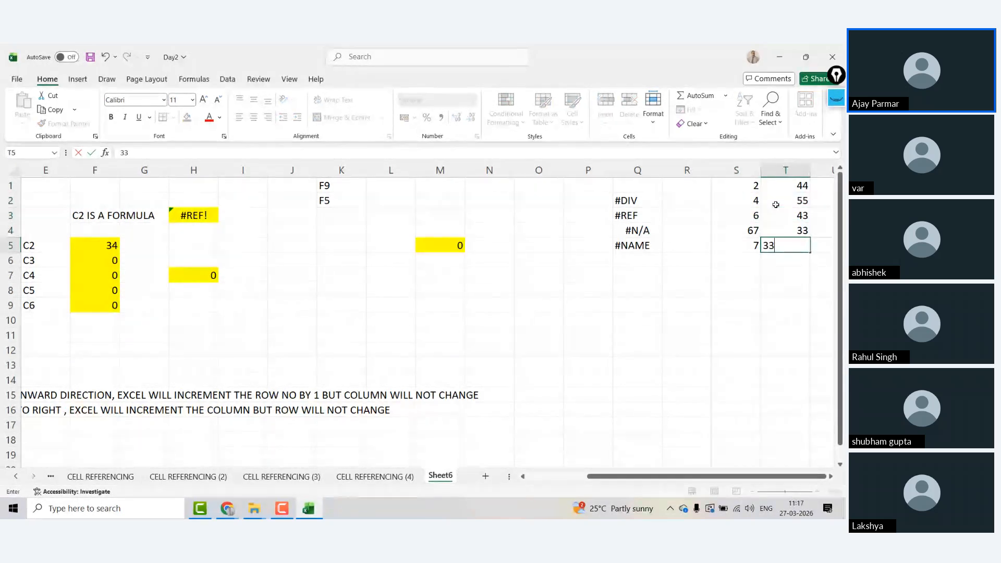
pyautogui.press('Return')
# Enter the formula =S2+T3 in cell O9 to add the two sample cells.
pyautogui.click(521, 306)
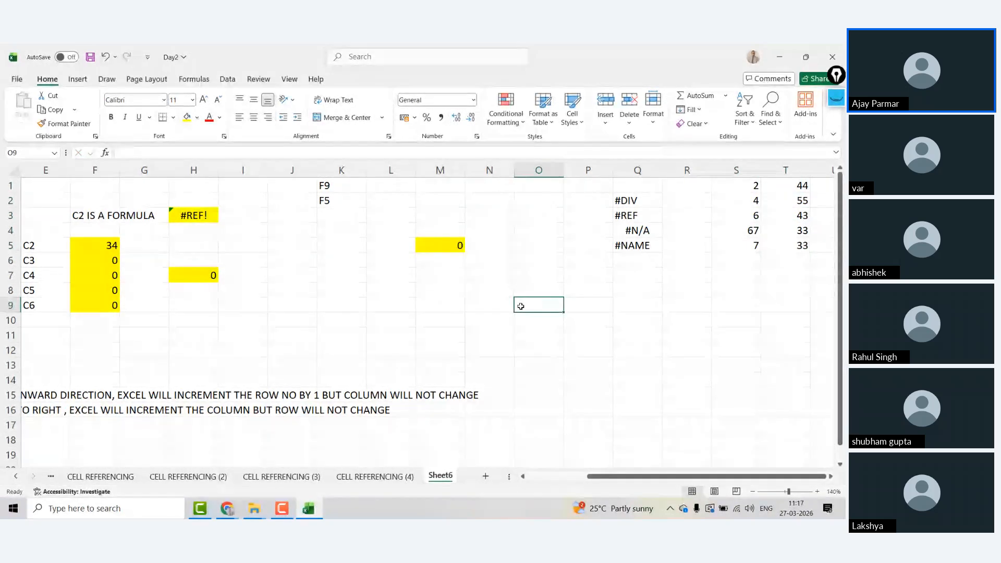
pyautogui.write('=')
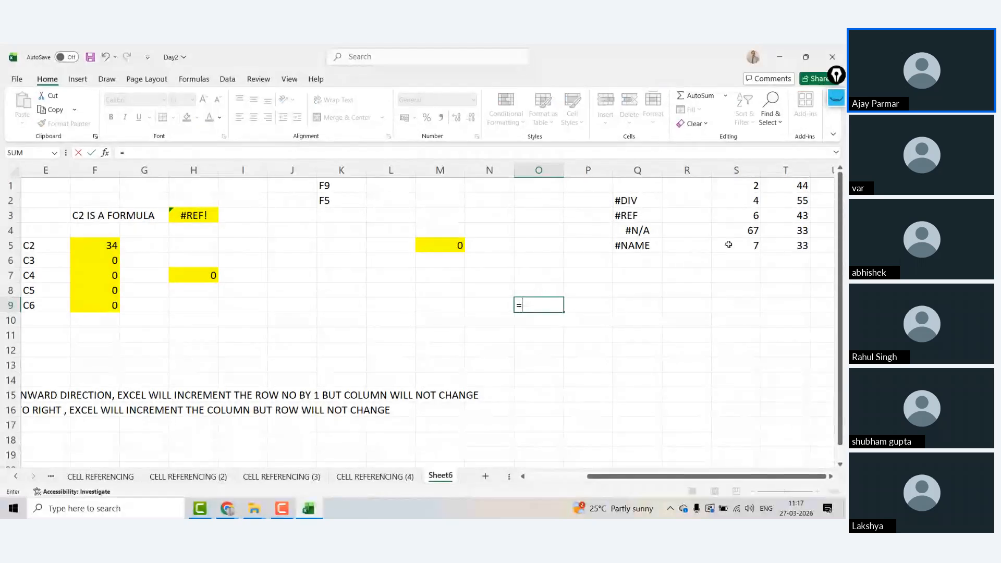
pyautogui.click(741, 198)
pyautogui.write('+')
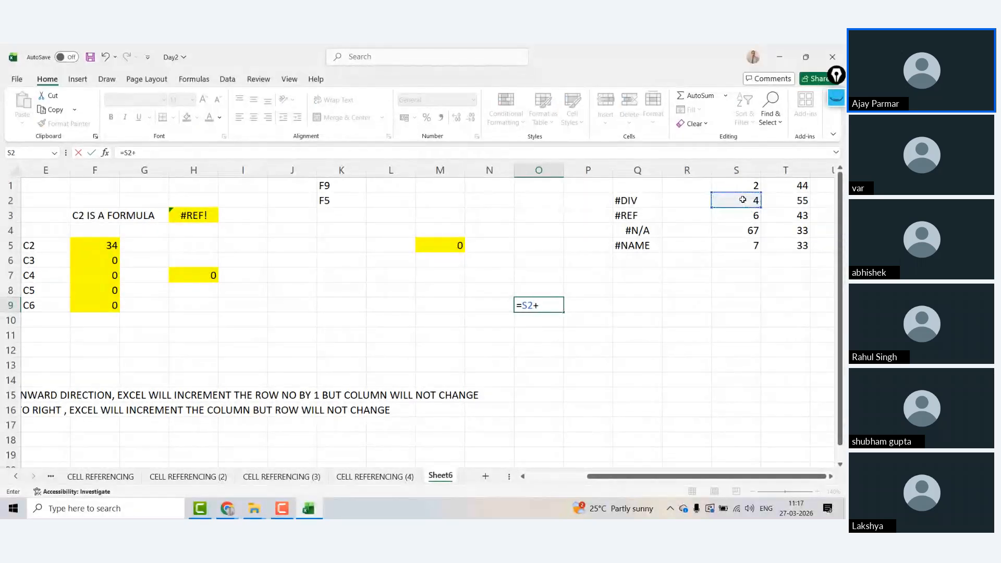
pyautogui.click(786, 220)
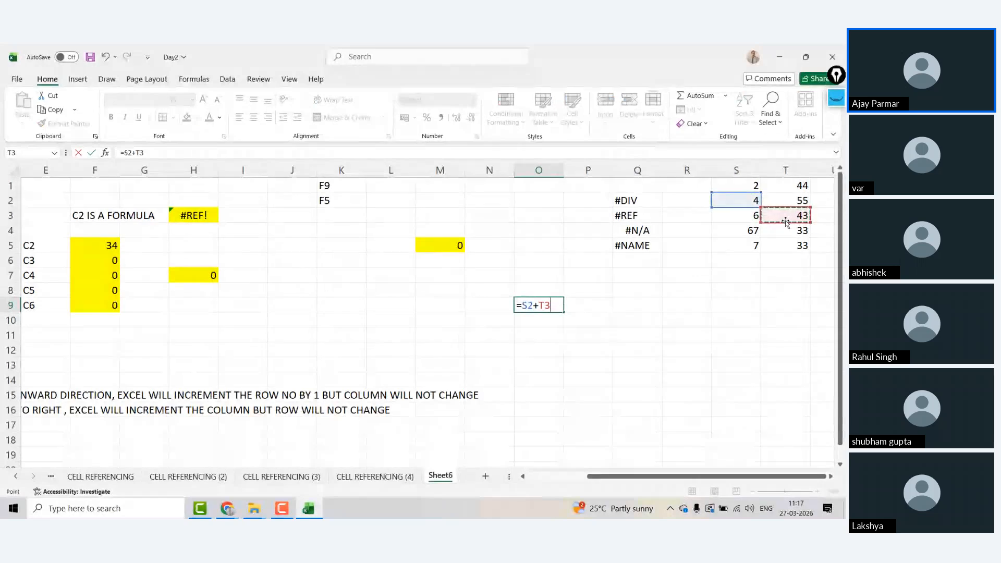
pyautogui.press('Return')
pyautogui.press('Up')
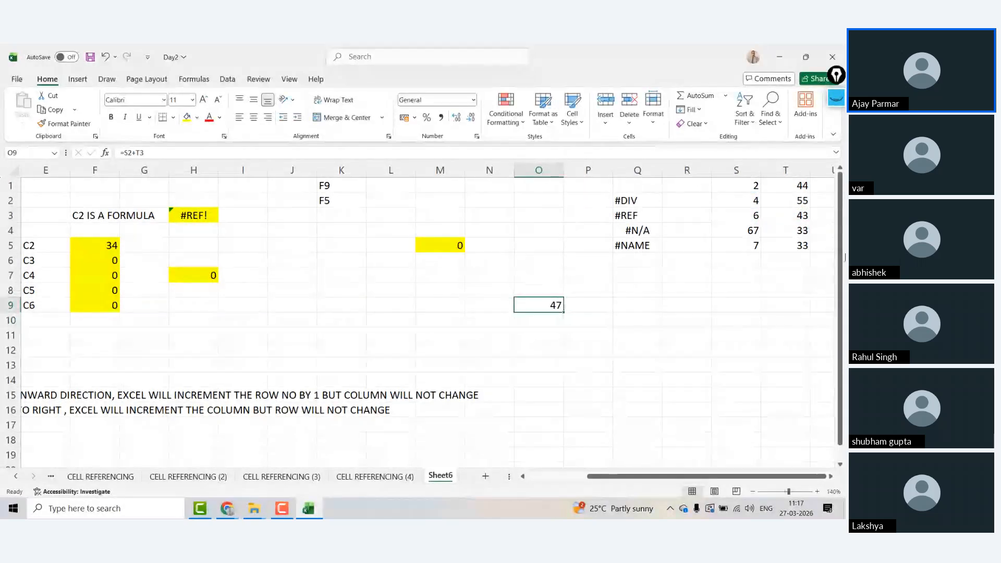
# Replace the number in cell S3 with 0.
pyautogui.click(746, 213)
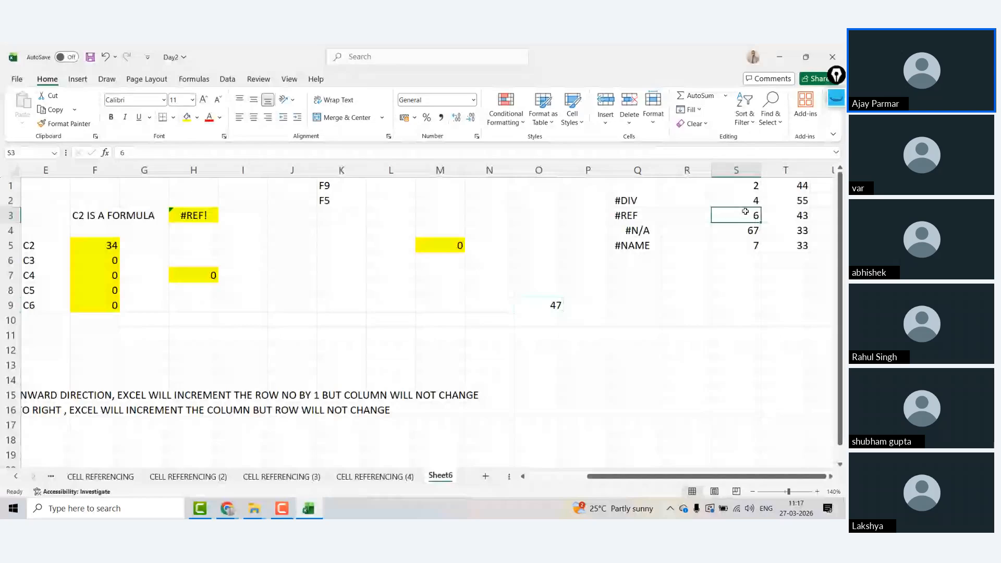
pyautogui.write('0')
pyautogui.press('Return')
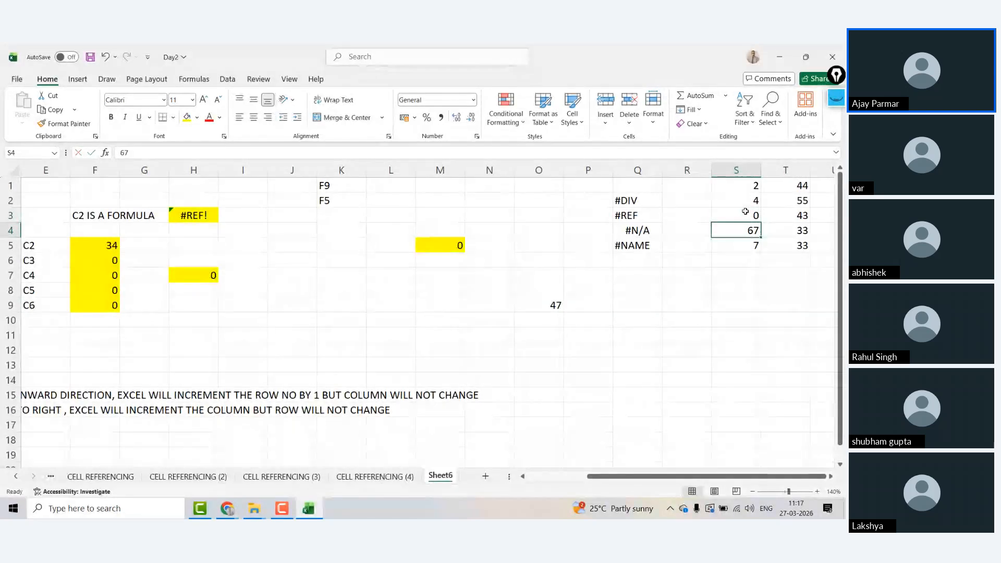
pyautogui.press('Up')
pyautogui.press('Up')
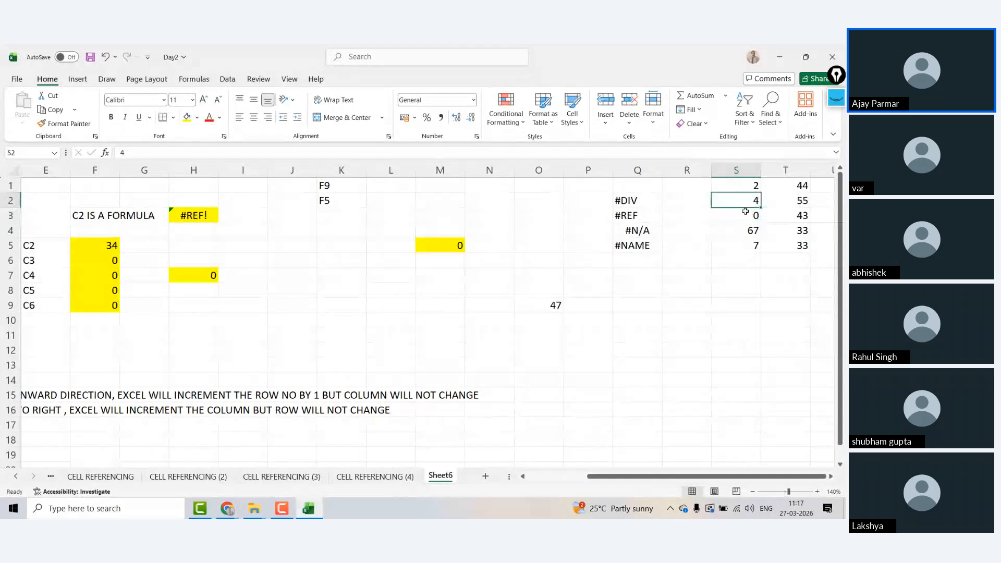
# Check which cells the O9 formula references and make those cells, S2 and T3, bold.
pyautogui.click(536, 305)
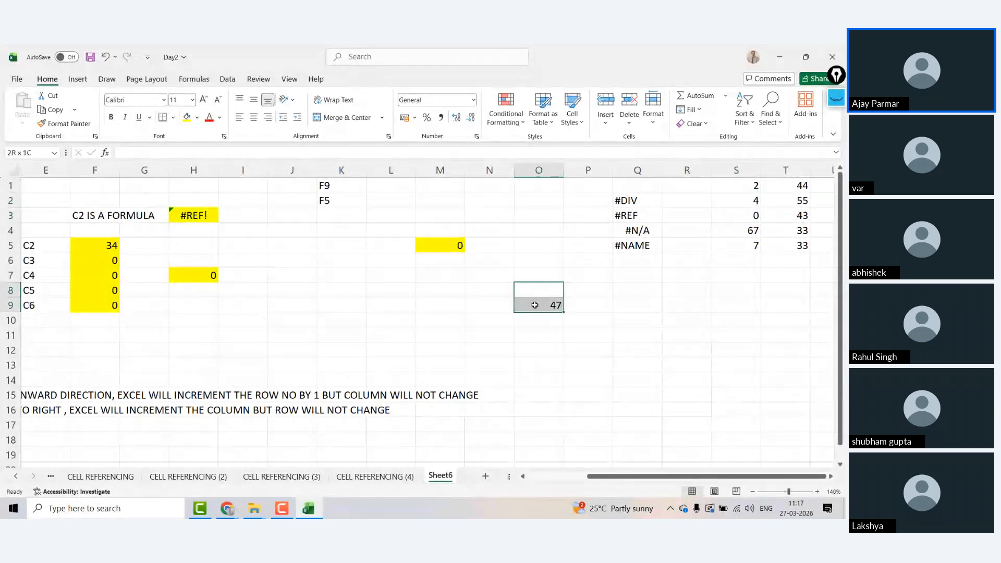
pyautogui.click(201, 148)
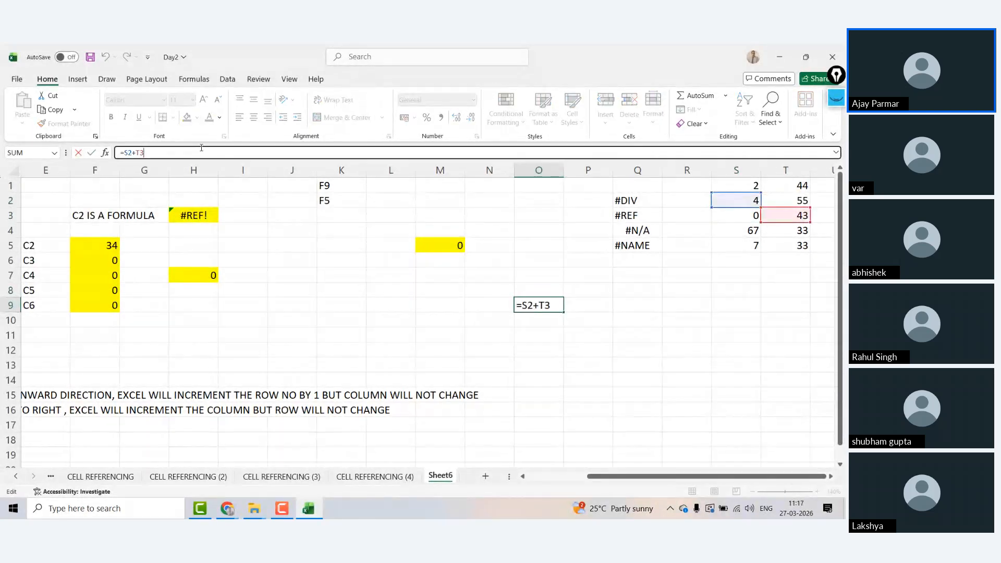
pyautogui.click(724, 201)
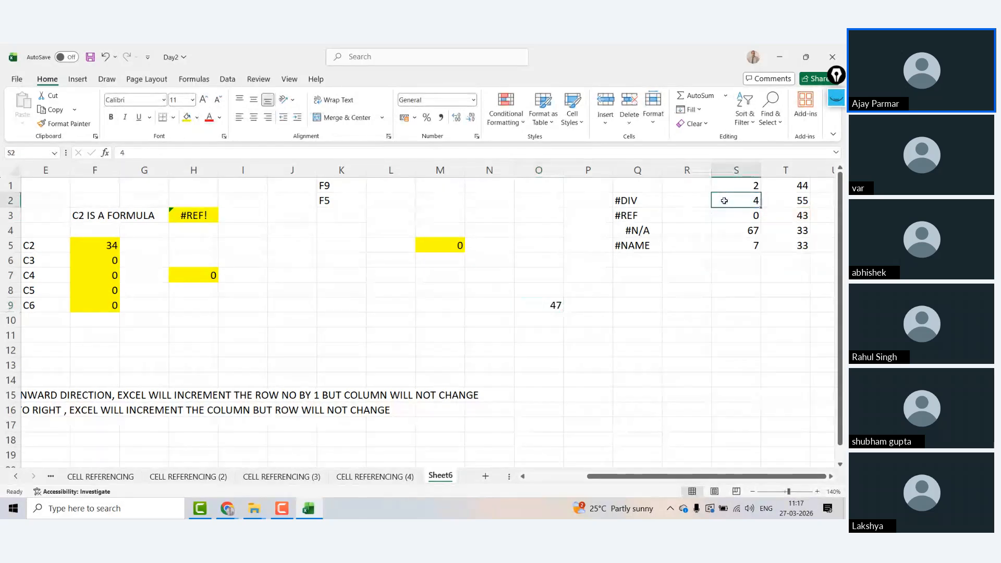
pyautogui.press('Right')
pyautogui.press('Down')
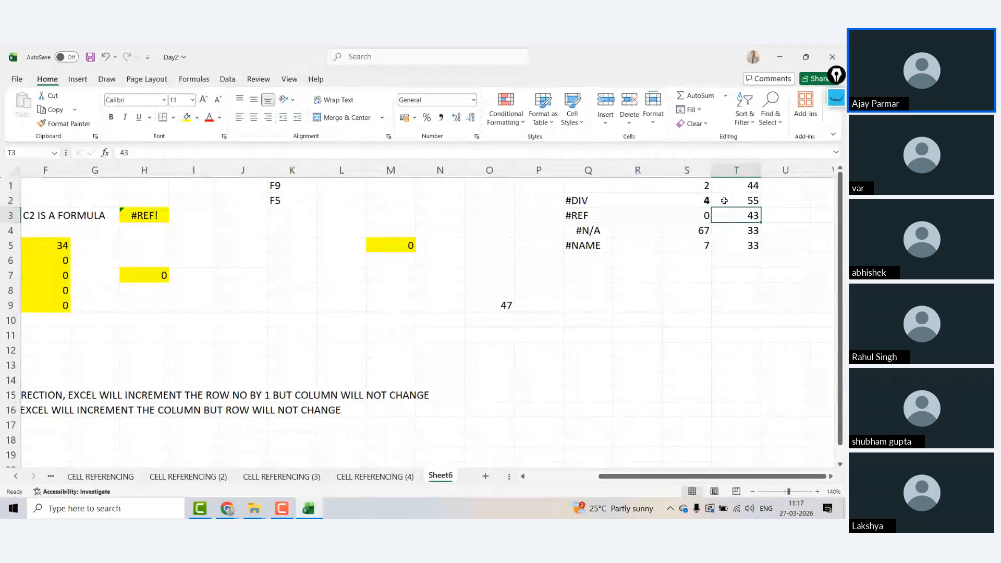
# Set the bold cell S2 to 0 to test its effect on the O9 formula.
pyautogui.press('Left')
pyautogui.press('Up')
pyautogui.write('0')
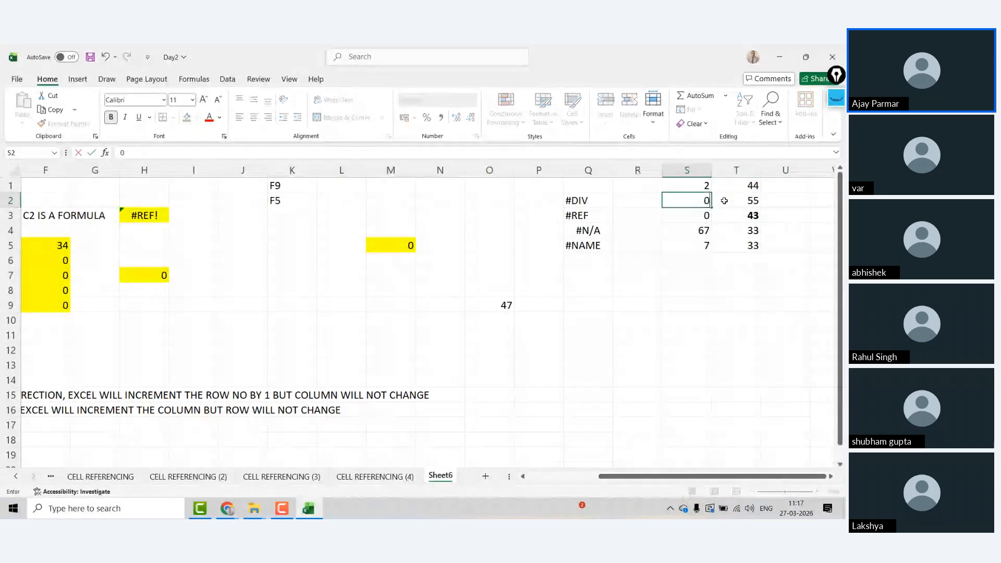
pyautogui.press('Return')
pyautogui.press('Up')
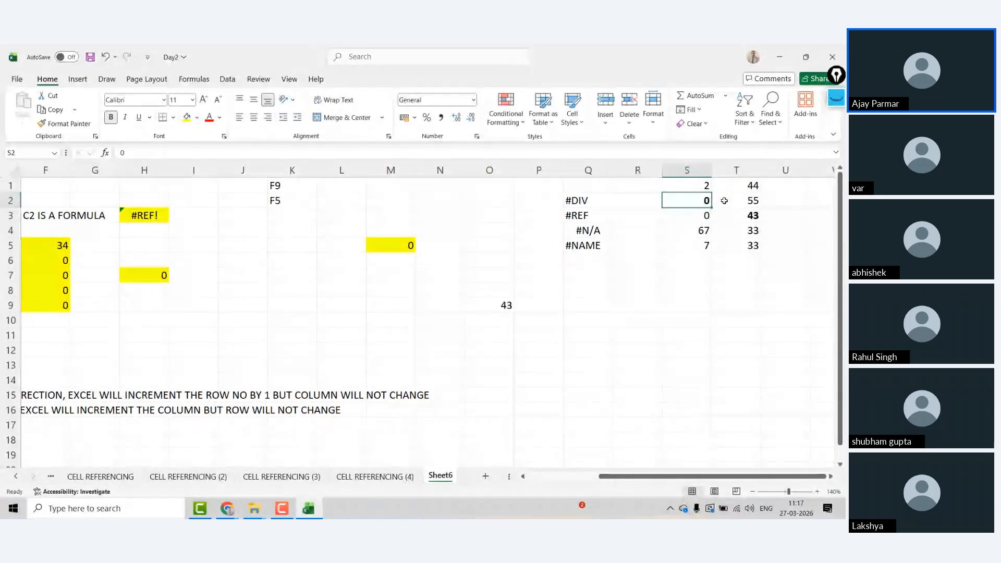
# Replace the number in bold cell S2 with the text ABC to test its effect on the O9 formula.
pyautogui.press('Down')
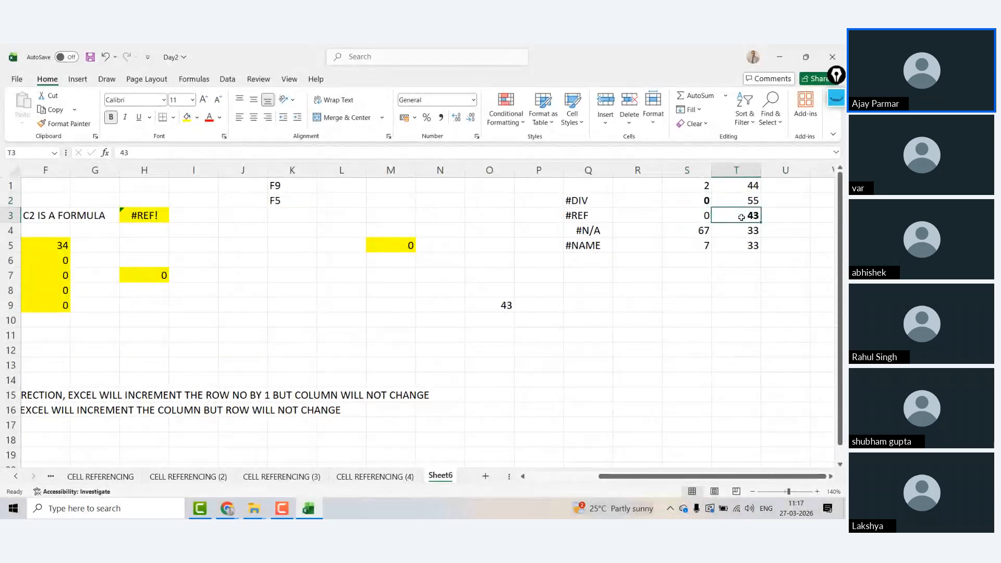
pyautogui.press('Up')
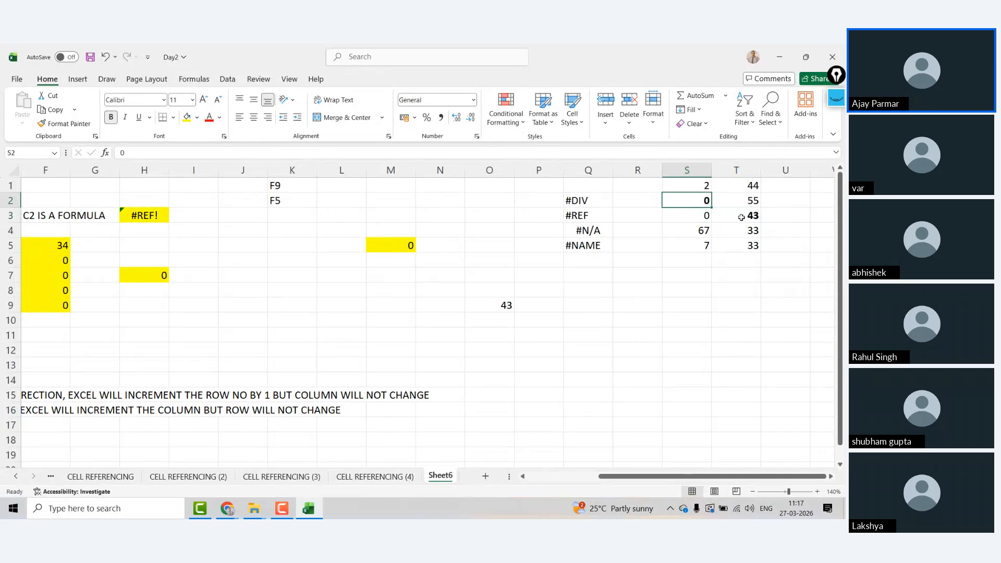
pyautogui.press('Delete')
pyautogui.press('Down')
pyautogui.press('Up')
pyautogui.hotkey('ctrl', 'b')
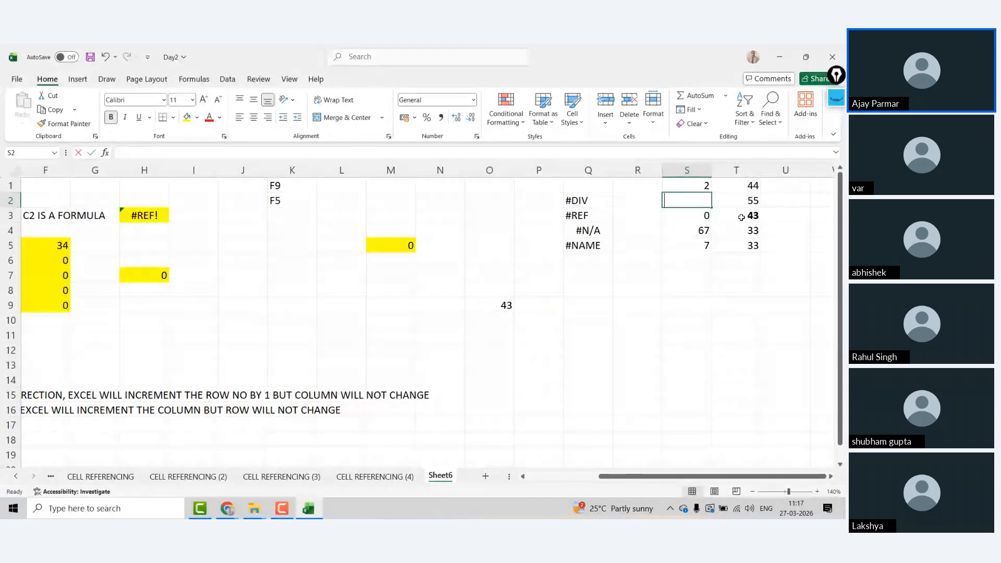
pyautogui.write('ABC')
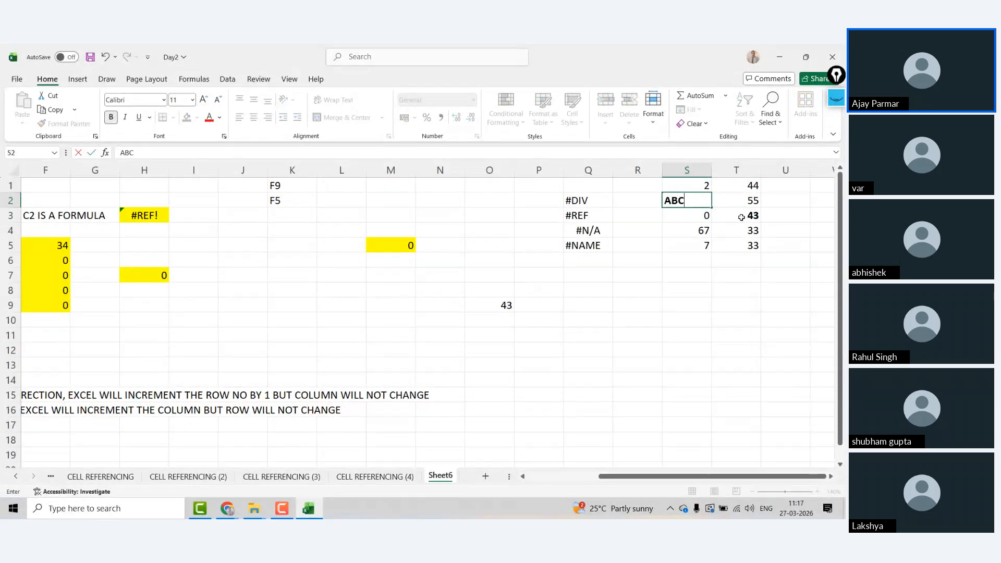
pyautogui.press('Return')
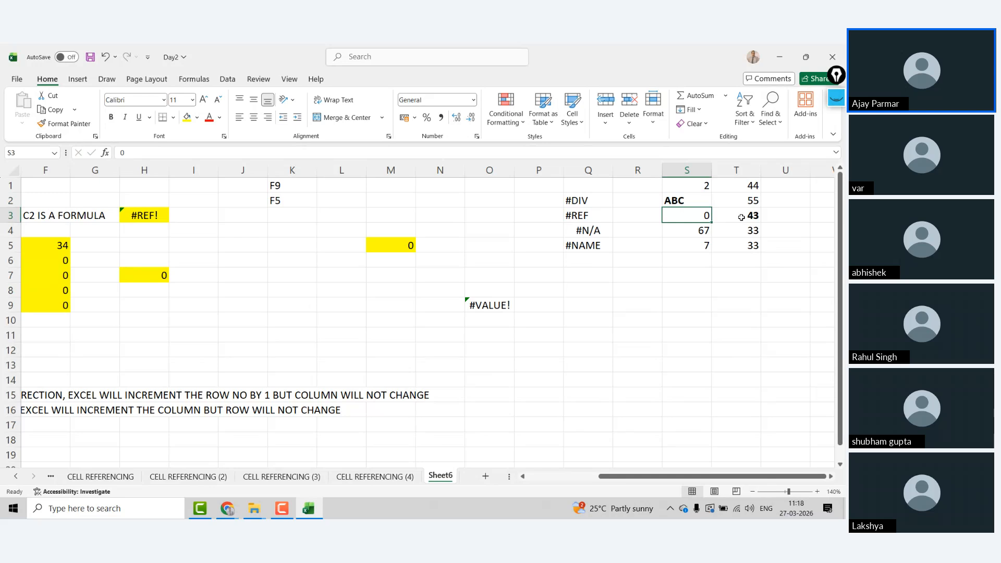
pyautogui.press('Up')
pyautogui.press('Down')
pyautogui.press('Up')
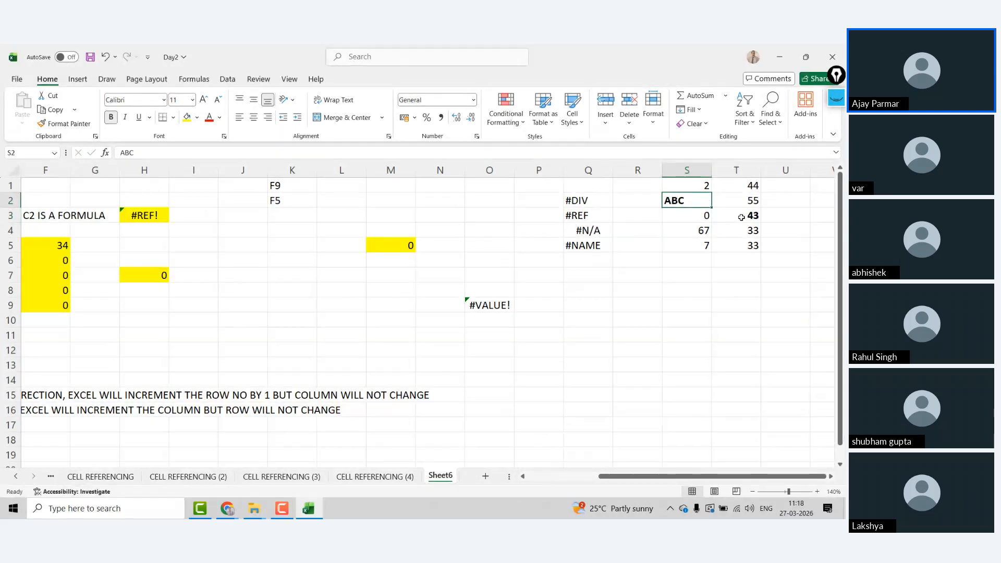
# Clear the text from cell S2 and enter the number 2 in it.
pyautogui.press('Delete')
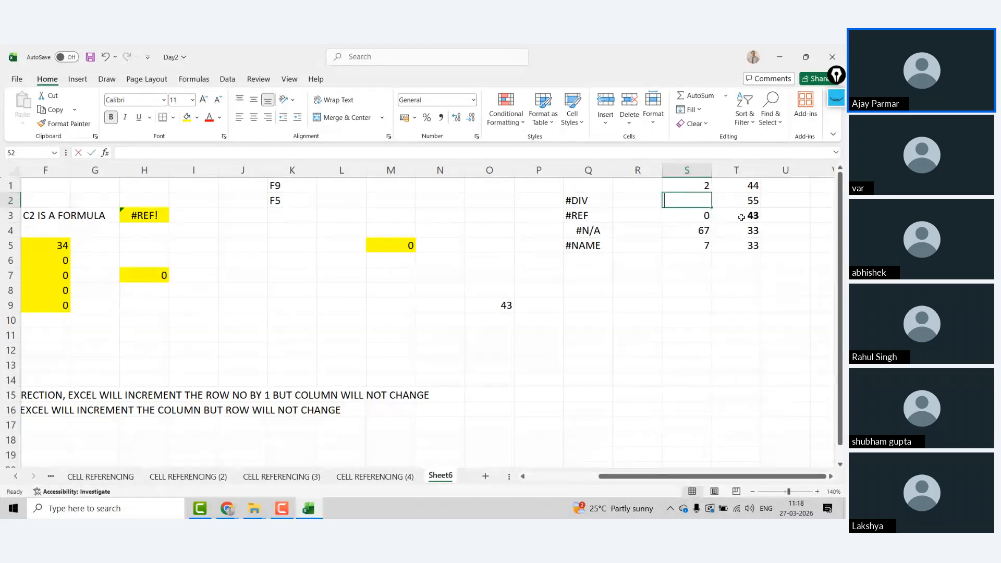
pyautogui.write('2')
pyautogui.hotkey('ctrl', 'Return')
# Try to delete the whole of column S, which the O9 formula references.
pyautogui.click(685, 168)
pyautogui.rightClick(685, 168)
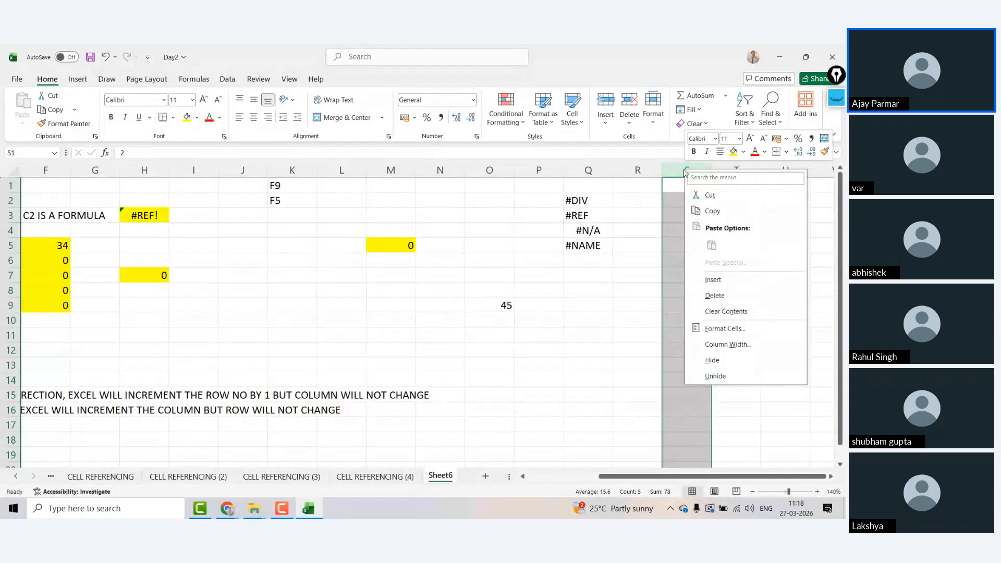
pyautogui.click(721, 295)
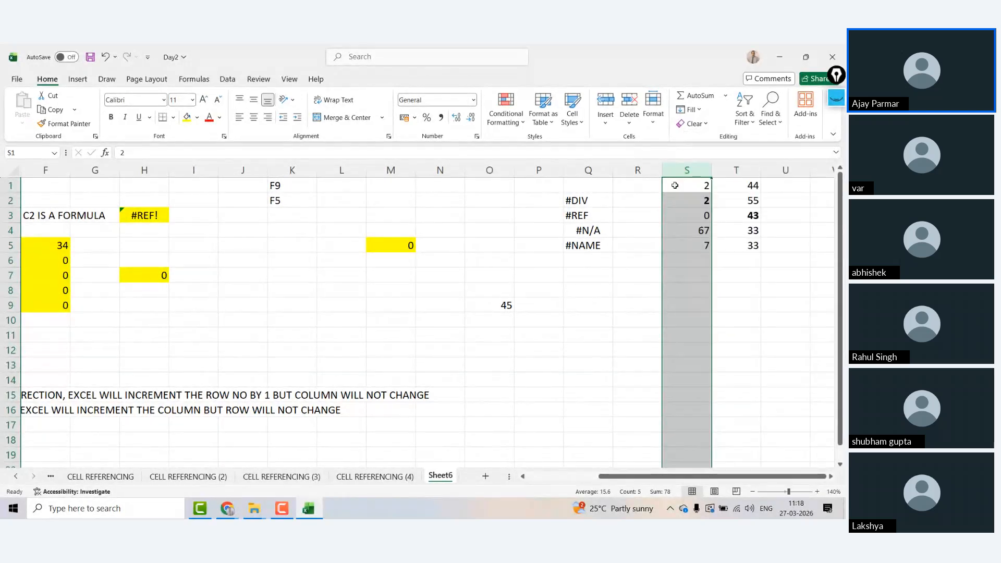
# Clear only the contents of cells S1:S5 for comparison, and undo the clearing.
pyautogui.click(675, 185)
pyautogui.hotkey('shift', 'Down')
pyautogui.hotkey('shift', 'Down')
pyautogui.hotkey('shift', 'Down')
pyautogui.hotkey('shift', 'Down')
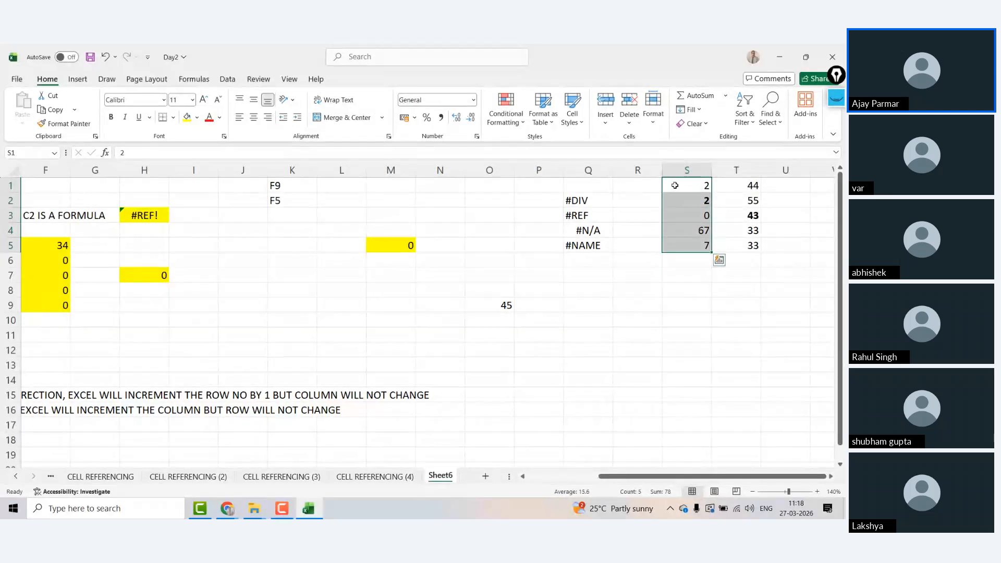
pyautogui.press('Delete')
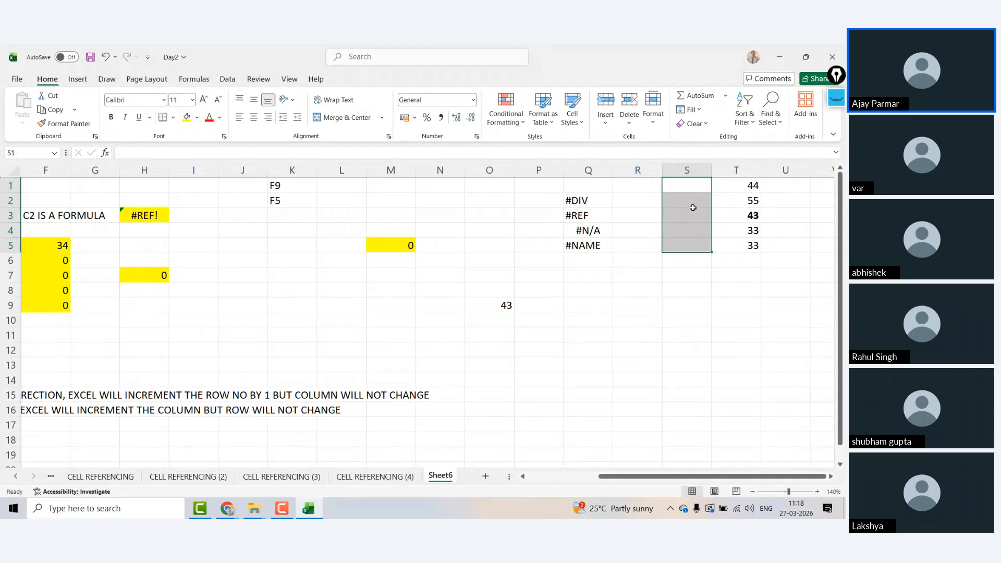
pyautogui.hotkey('ctrl', 'z')
# Delete the entire column S to inspect how the O9 formula changes, and undo the deletion.
pyautogui.click(686, 170)
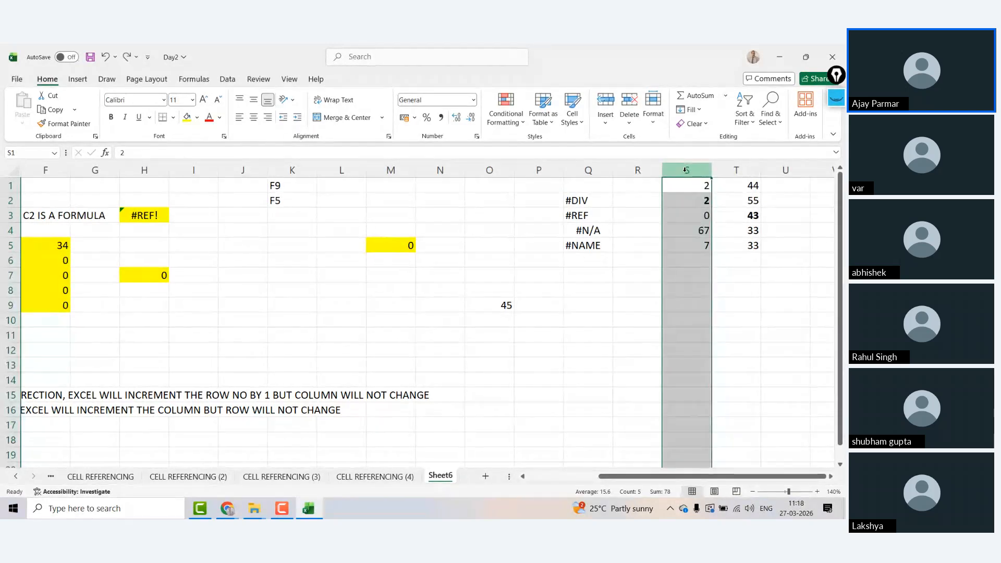
pyautogui.rightClick(687, 170)
pyautogui.click(715, 299)
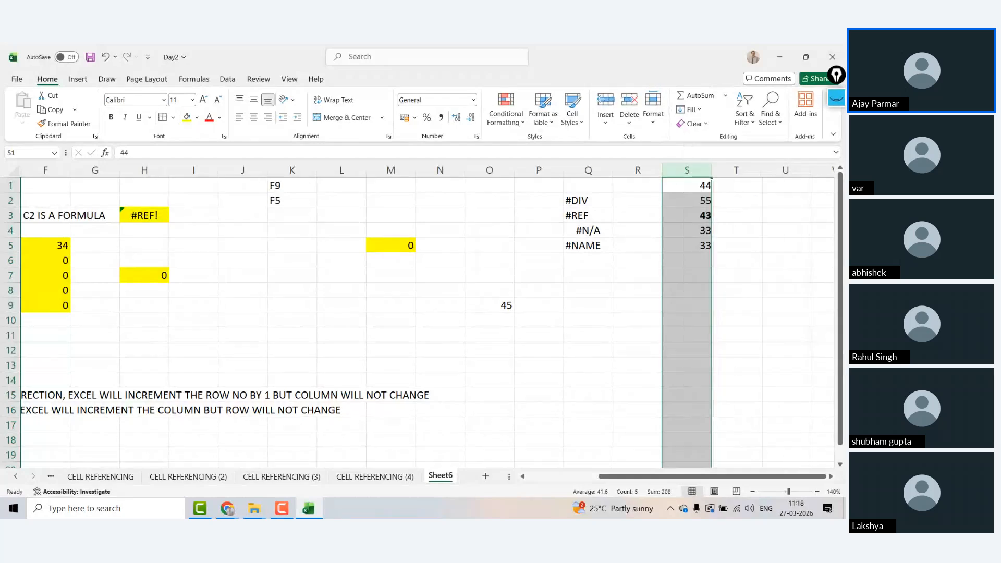
pyautogui.click(480, 304)
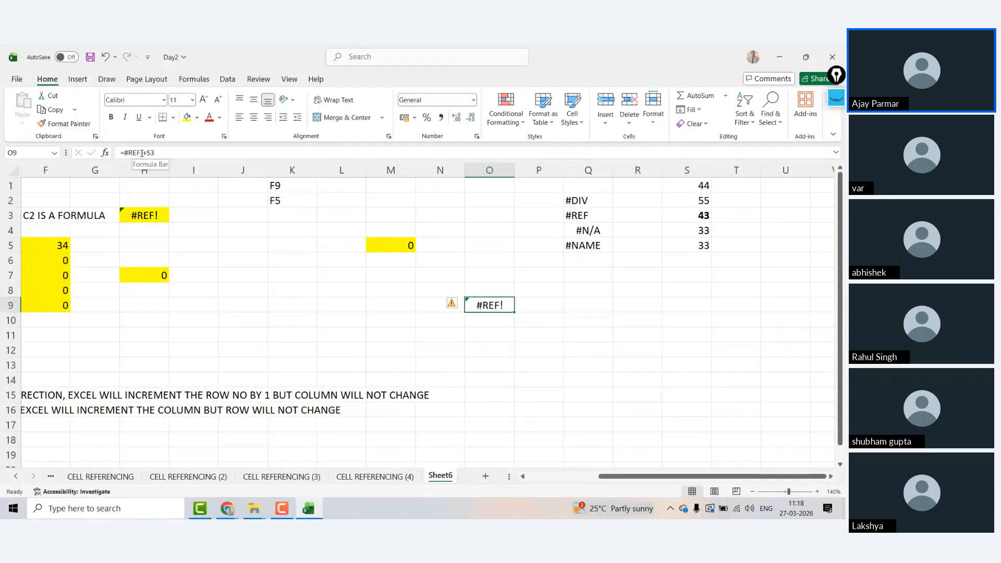
pyautogui.hotkey('ctrl', 'z')
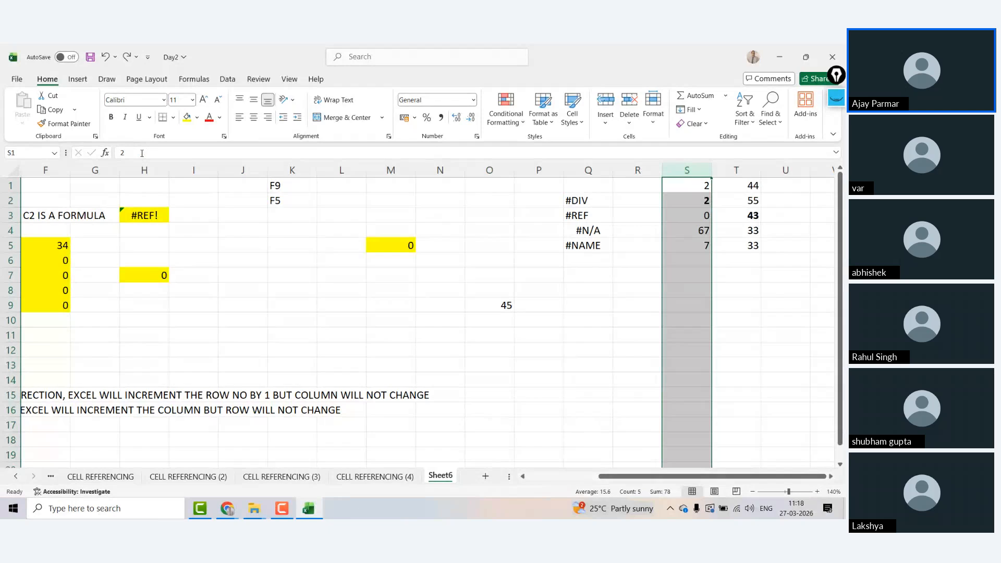
# Review the C2 reference examples and the two golden rules at the beginning of the sheet.
pyautogui.click(236, 280)
pyautogui.press('Left')
pyautogui.press('Left')
pyautogui.press('Left')
pyautogui.press('Left')
pyautogui.press('Left')
pyautogui.press('Left')
pyautogui.press('Left')
pyautogui.press('Left')
pyautogui.press('Left')
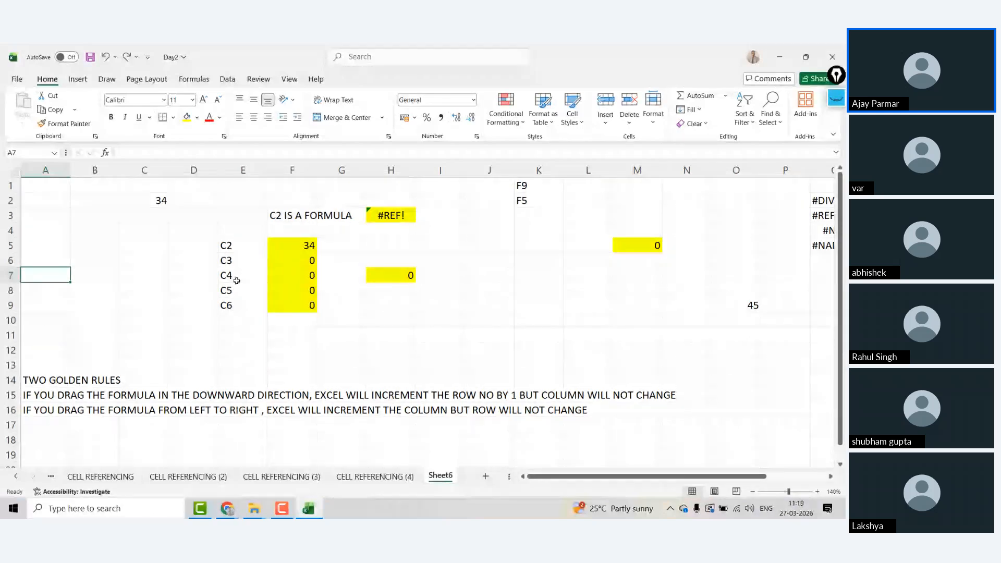
pyautogui.press('Down')
pyautogui.press('Down')
pyautogui.press('Down')
pyautogui.press('Down')
pyautogui.press('Down')
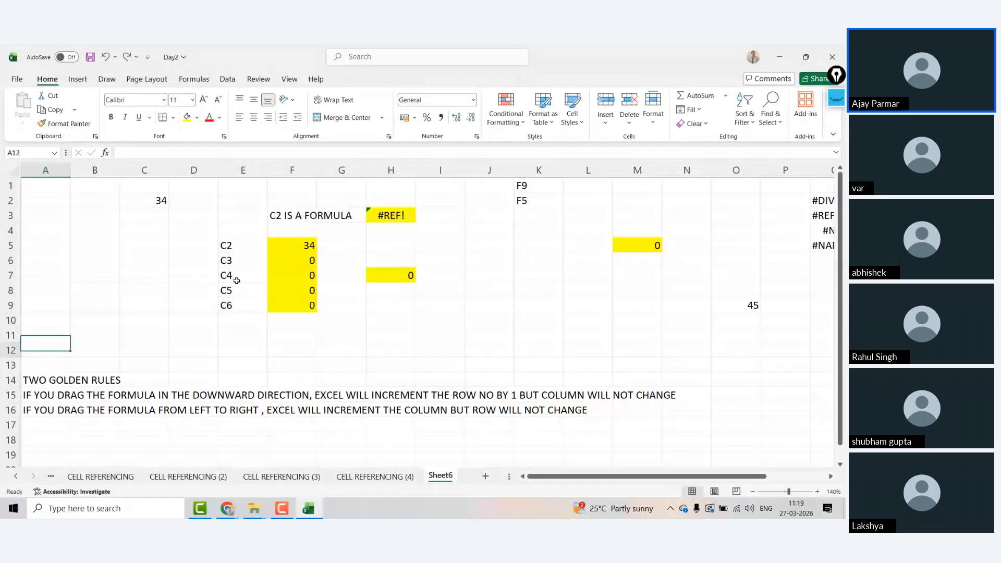
pyautogui.press('Down')
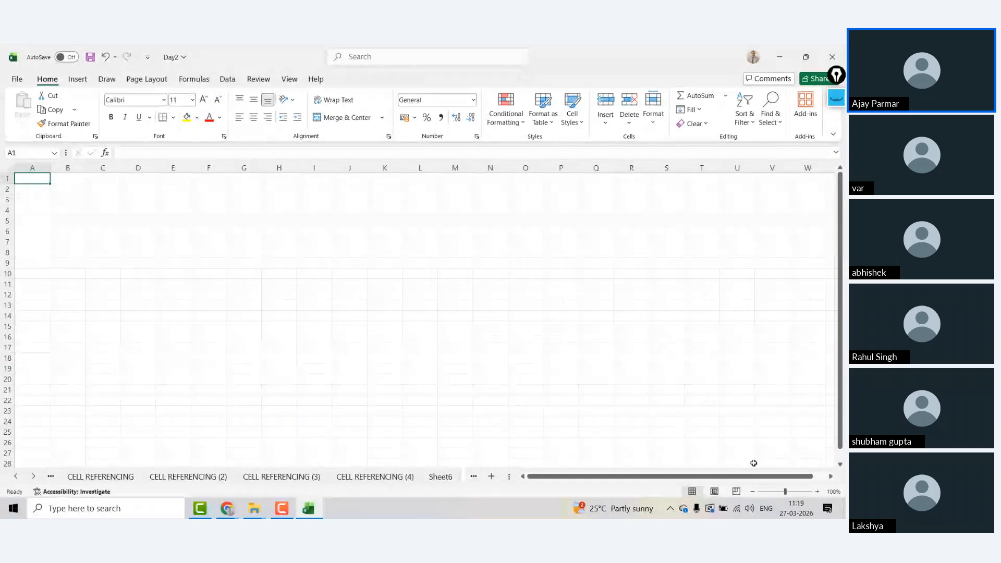
# Enter the numbers 1 to 9 down cells A1:A9 of the blank sheet.
pyautogui.click(817, 491)
pyautogui.click(817, 491)
pyautogui.click(818, 492)
pyautogui.write('1')
pyautogui.press('Return')
pyautogui.write('2')
pyautogui.press('Return')
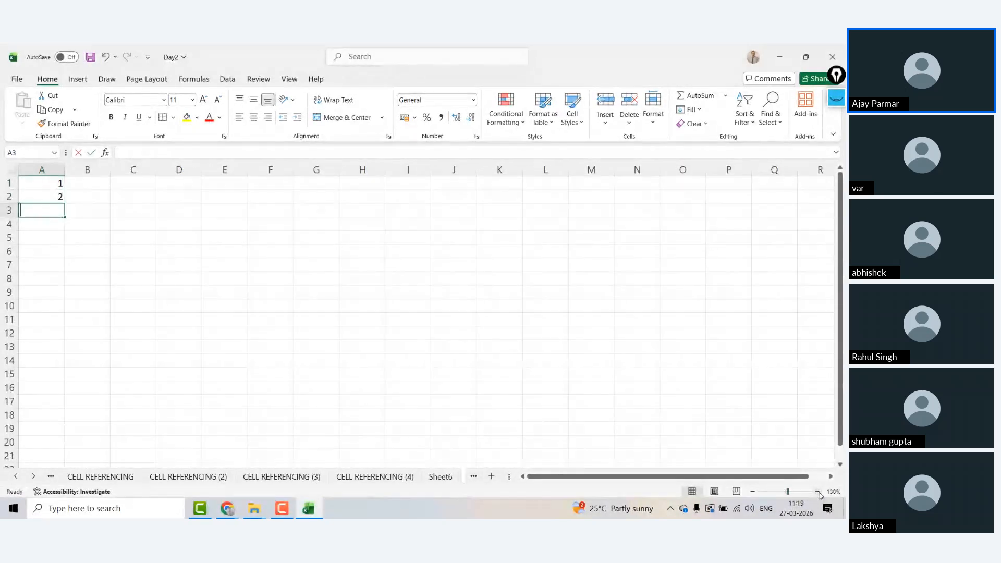
pyautogui.write('3 4 5 6 7 8 9')
pyautogui.press('Up')
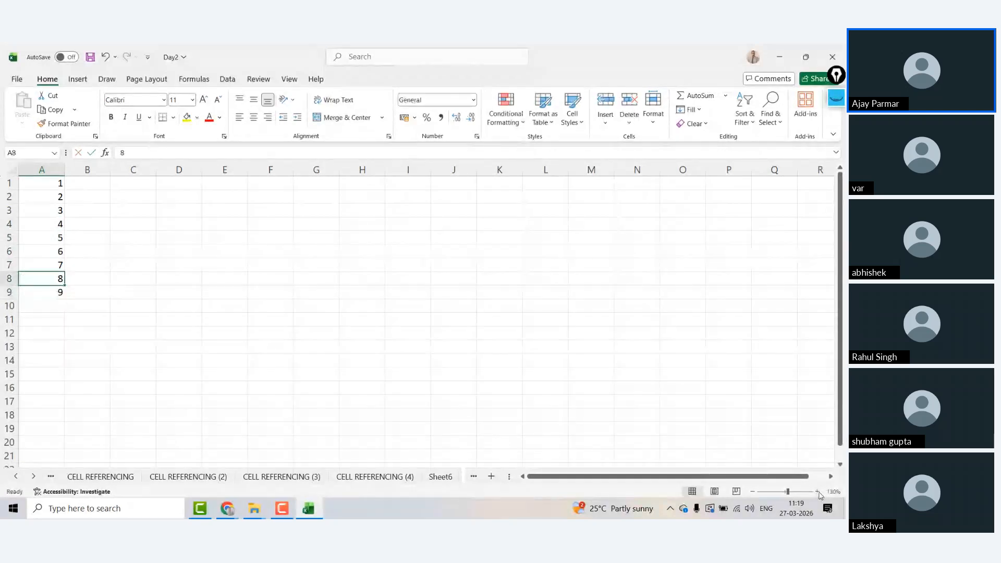
# Enter the number 2 in each of the cells J1 to J9.
pyautogui.click(457, 180)
pyautogui.write('2')
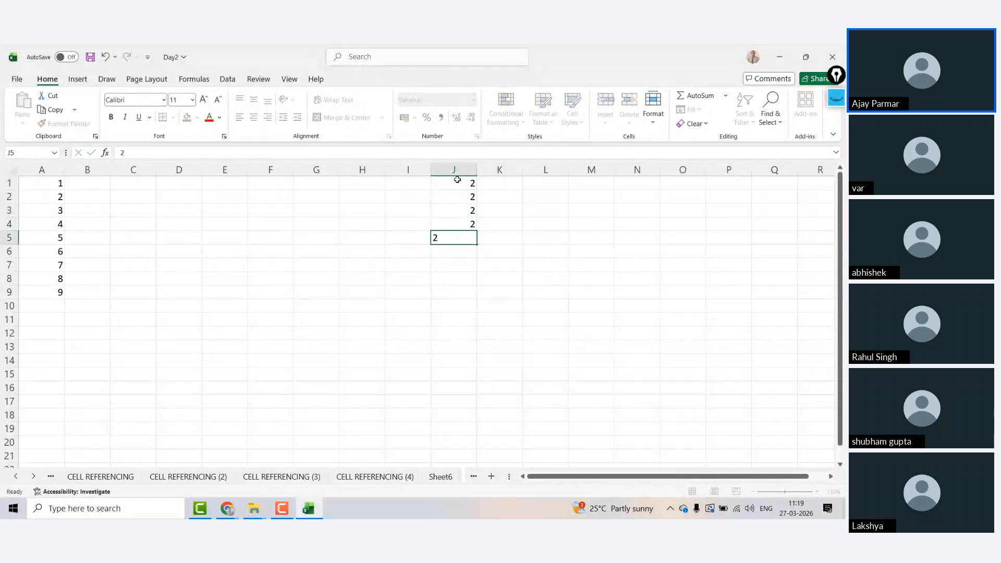
pyautogui.write(' 2 2 2 2 2 2 2 2')
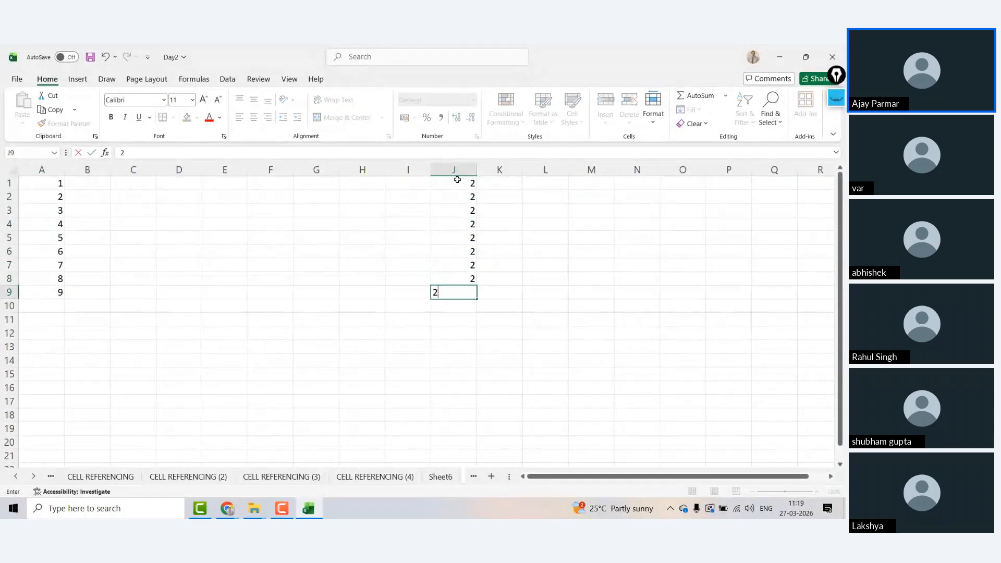
pyautogui.press('Up')
pyautogui.press('Up')
pyautogui.press('Up')
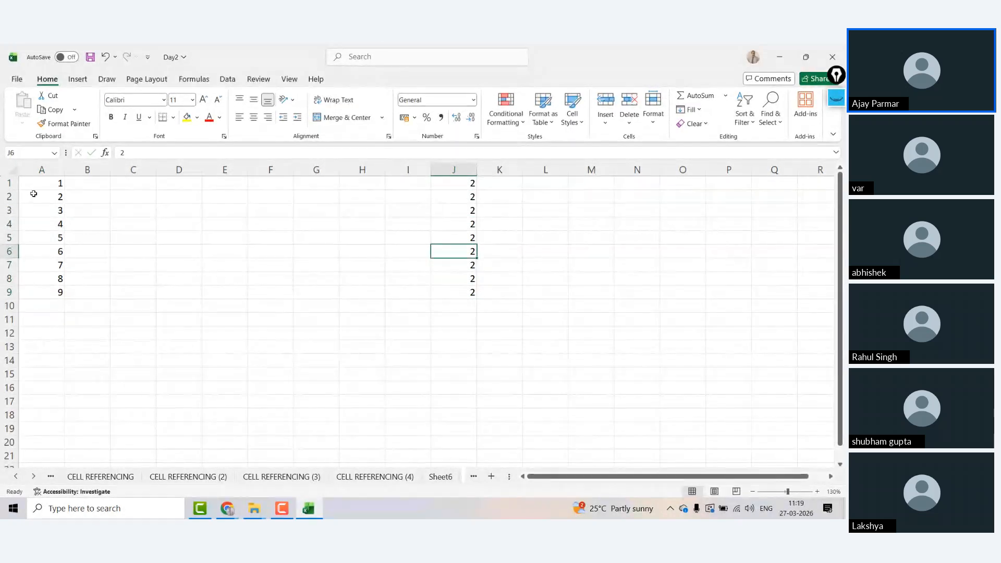
# Center the numbers in cells A1:A9 horizontally.
pyautogui.moveTo(36, 183); pyautogui.dragTo(36, 292)
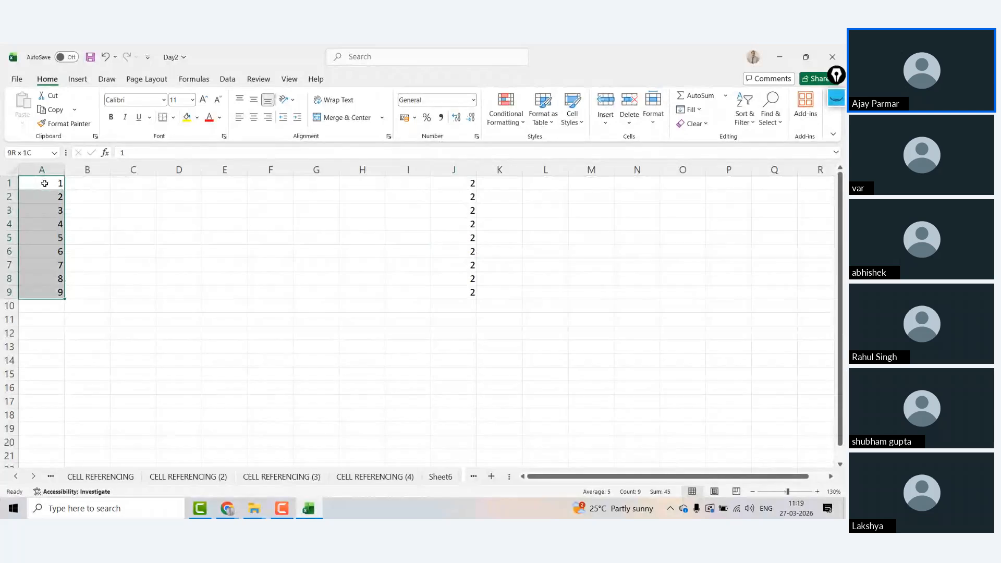
pyautogui.click(258, 124)
pyautogui.press('Right')
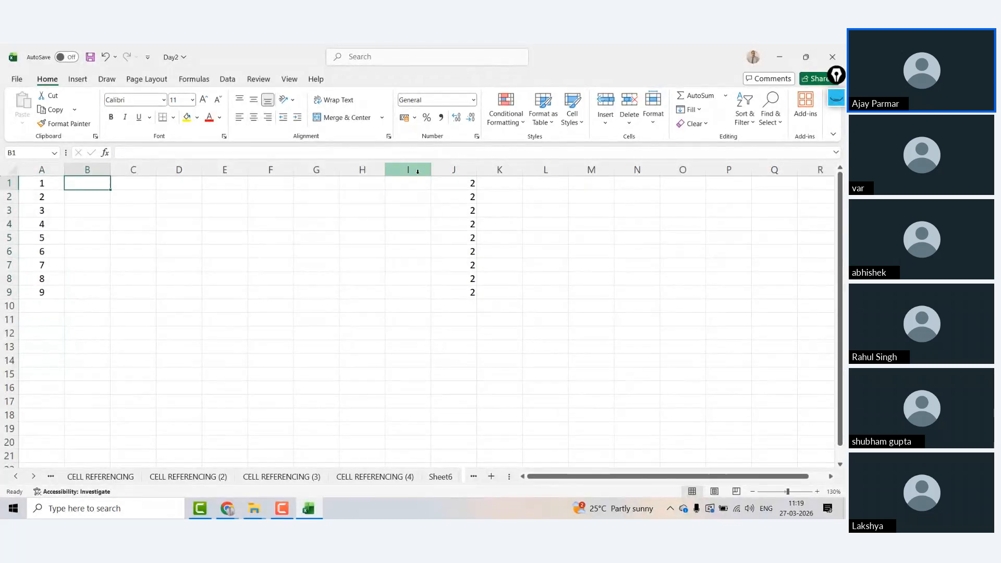
# Make the numbers in J1:J9 bold and fill those cells with yellow.
pyautogui.click(454, 182)
pyautogui.hotkey('shift', 'Down')
pyautogui.hotkey('shift', 'Down')
pyautogui.hotkey('shift', 'Down')
pyautogui.hotkey('shift', 'Down')
pyautogui.hotkey('shift', 'Down')
pyautogui.hotkey('shift', 'Down')
pyautogui.hotkey('shift', 'Down')
pyautogui.hotkey('shift', 'Down')
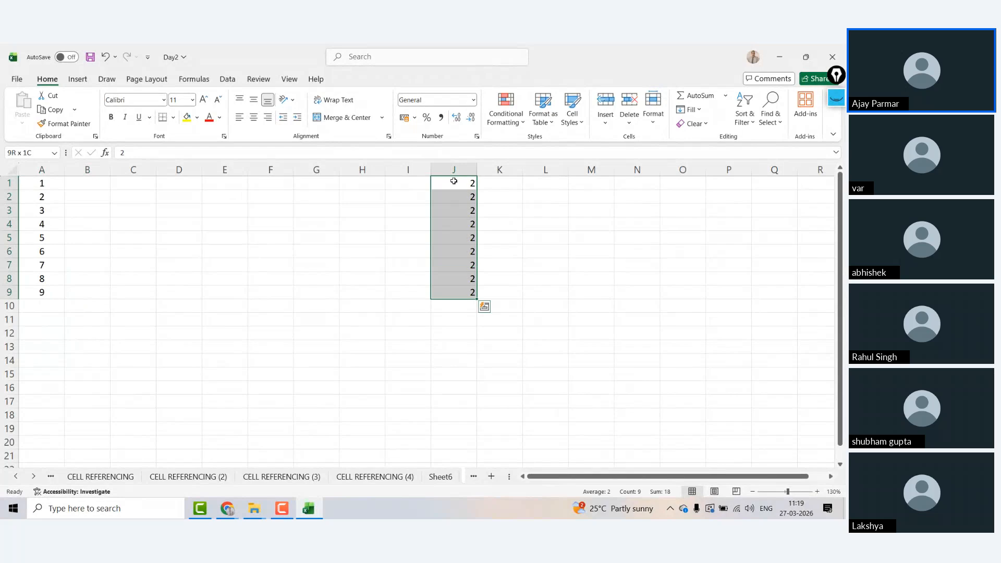
pyautogui.click(187, 117)
pyautogui.press('Right')
pyautogui.press('Right')
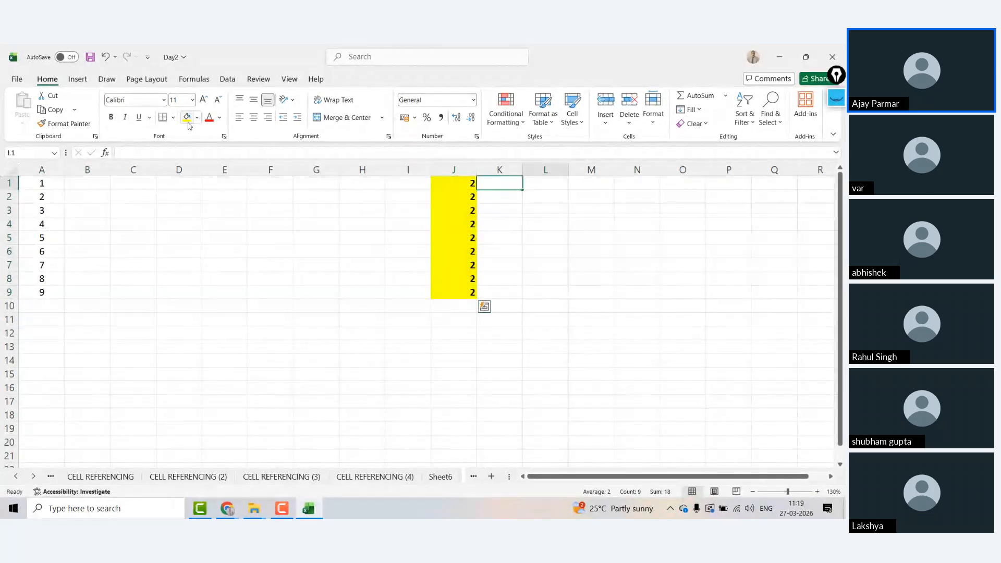
# Examine the empty range B1:B9 alongside the yellow numbers in J1:J9.
pyautogui.press('Left')
pyautogui.hotkey('ctrl', 'shift', 'Down')
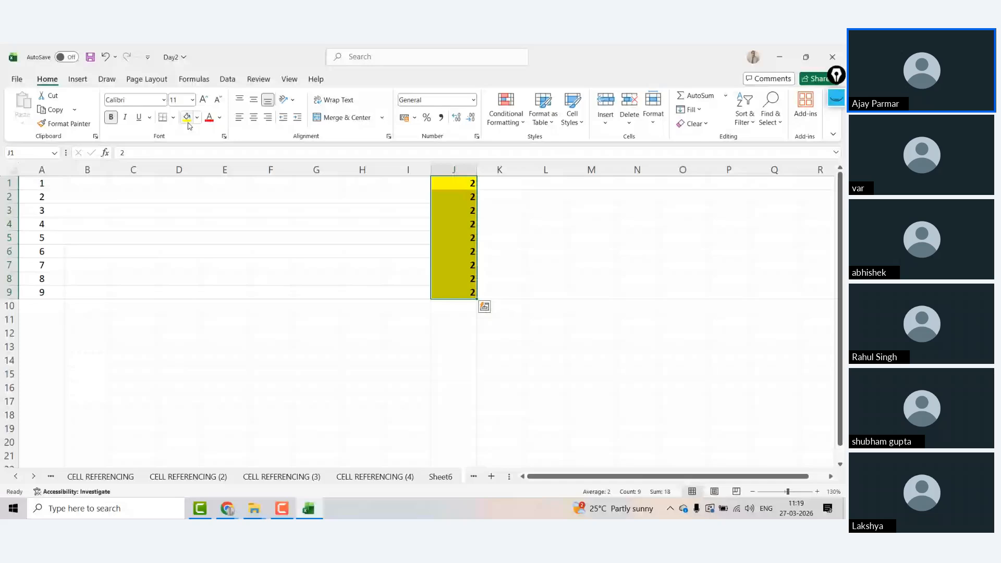
pyautogui.press('Left')
pyautogui.press('Left')
pyautogui.press('Left')
pyautogui.press('Left')
pyautogui.press('Left')
pyautogui.press('Left')
pyautogui.press('Left')
pyautogui.press('Left')
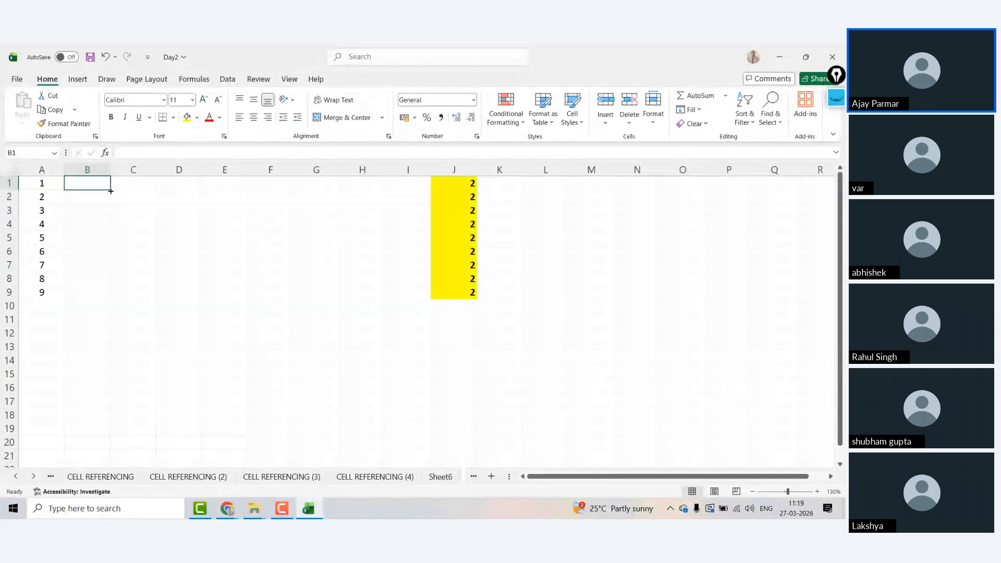
pyautogui.moveTo(111, 190); pyautogui.dragTo(105, 302)
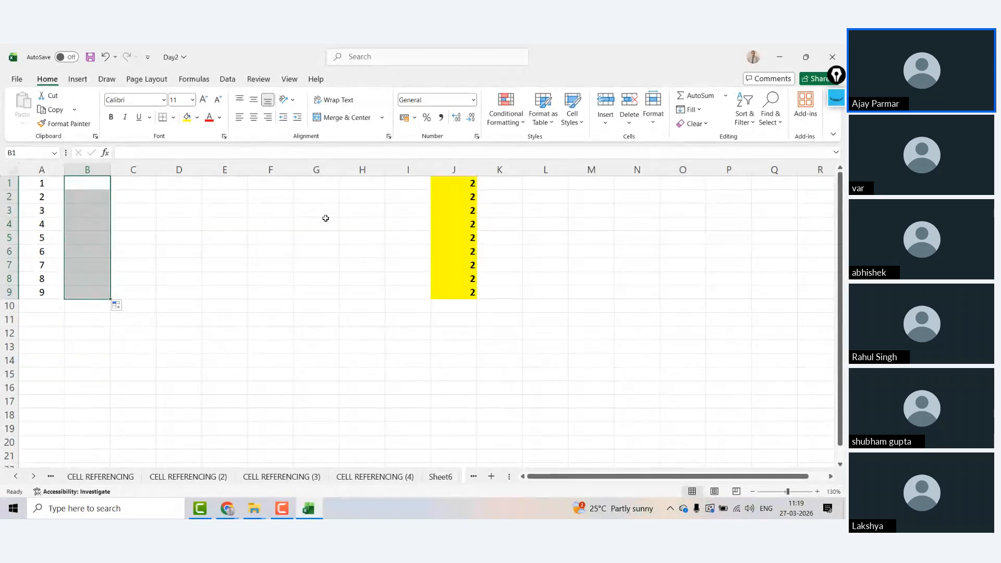
pyautogui.click(457, 184)
pyautogui.hotkey('shift', 'Down')
pyautogui.hotkey('shift', 'Down')
pyautogui.hotkey('shift', 'Down')
pyautogui.hotkey('shift', 'Down')
pyautogui.hotkey('shift', 'Down')
pyautogui.hotkey('shift', 'Down')
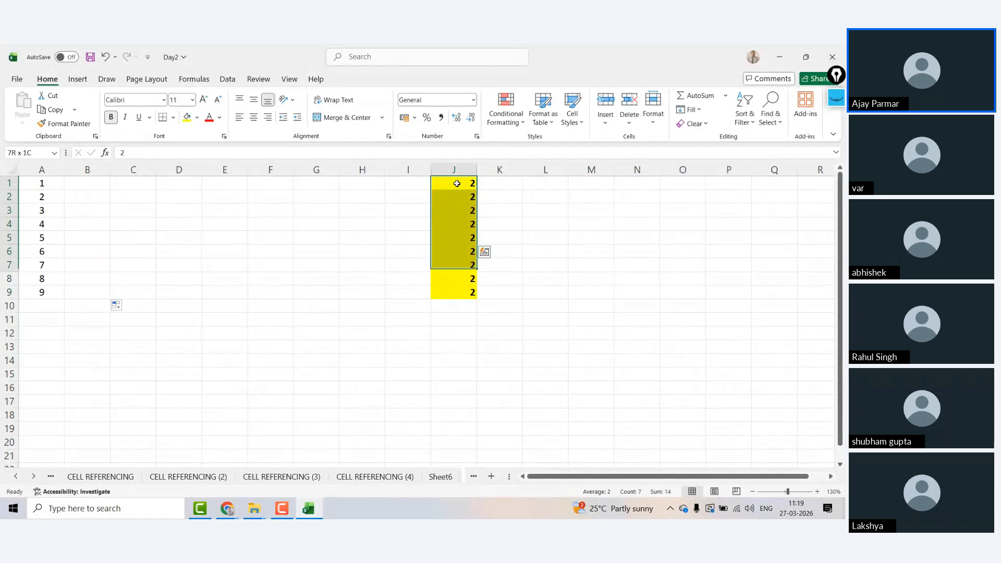
pyautogui.hotkey('shift', 'Down')
pyautogui.hotkey('shift', 'Down')
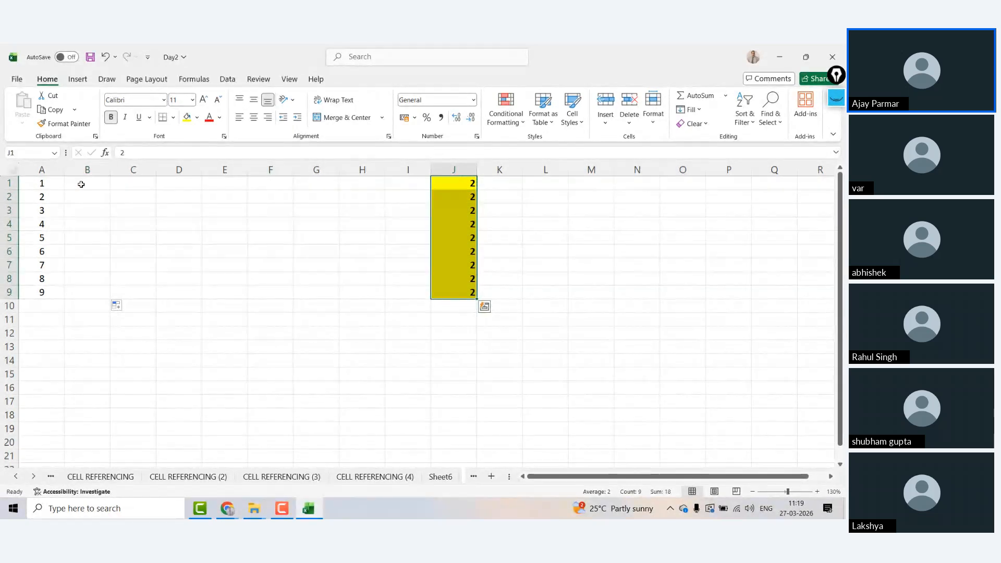
pyautogui.click(81, 184)
# Apply all borders to the number cells A1:A9.
pyautogui.click(40, 183)
pyautogui.hotkey('ctrl', 'shift', 'Down')
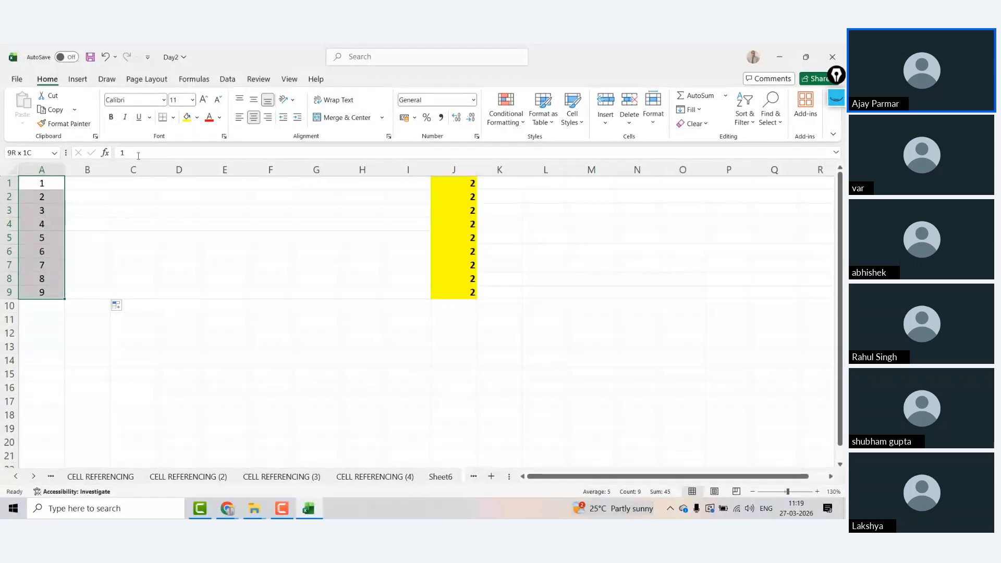
pyautogui.click(173, 118)
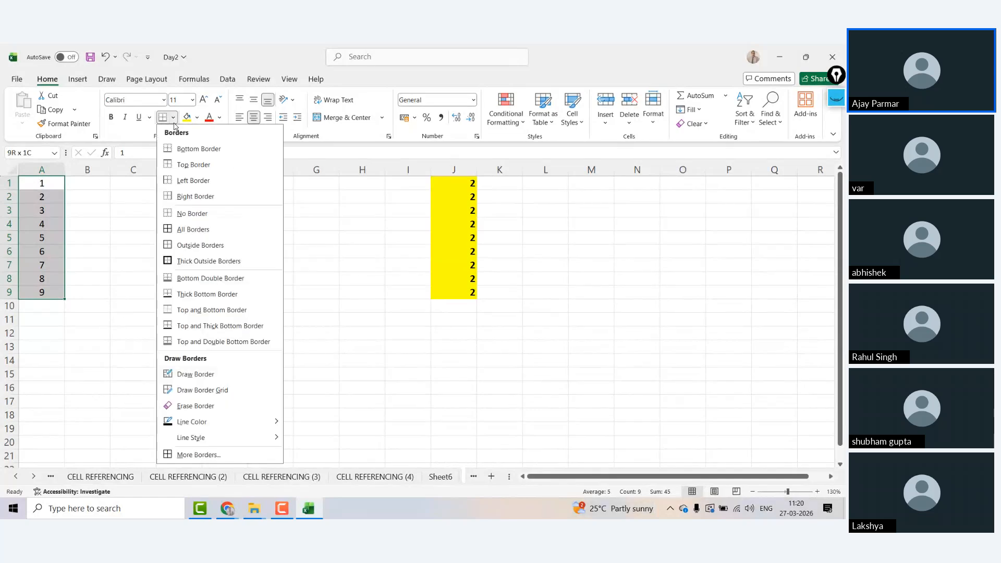
pyautogui.click(192, 229)
pyautogui.click(87, 189)
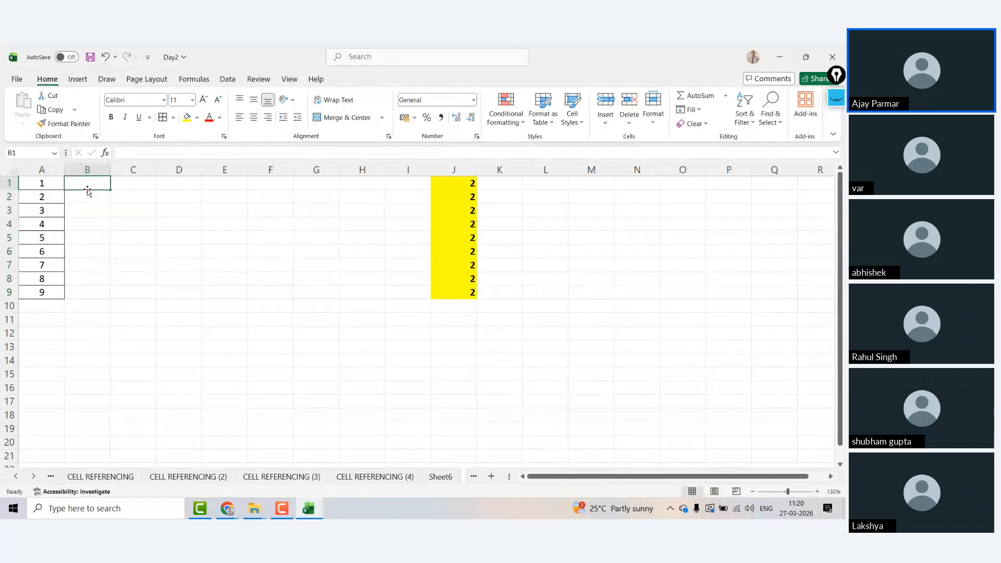
# Enter the formula =A2 in cell B1.
pyautogui.moveTo(111, 190)
pyautogui.mouseDown()
pyautogui.moveTo(103, 336)
pyautogui.moveTo(114, 195)
pyautogui.mouseUp()
pyautogui.click(474, 180)
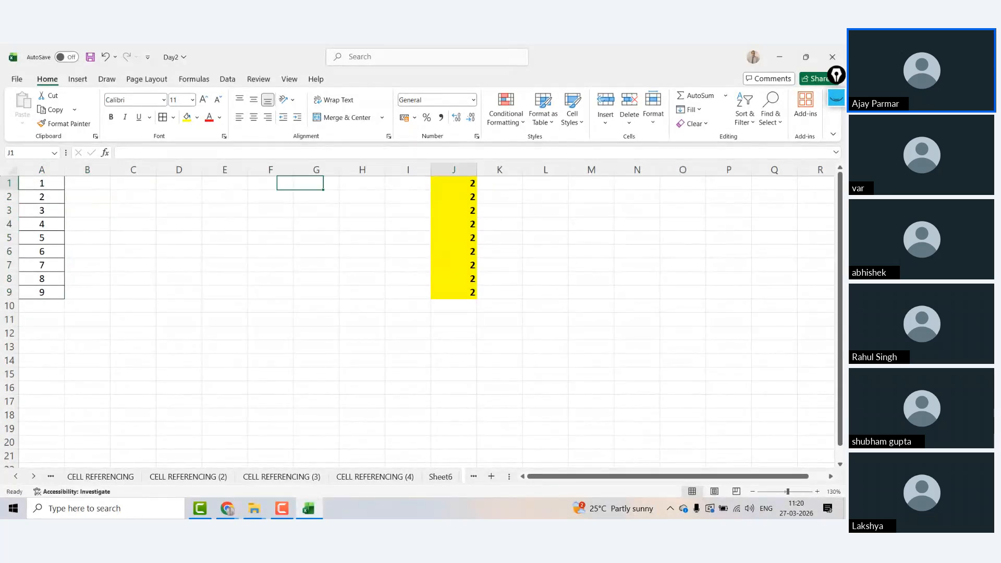
pyautogui.moveTo(474, 183)
pyautogui.mouseDown()
pyautogui.moveTo(474, 462)
pyautogui.moveTo(474, 183)
pyautogui.mouseUp()
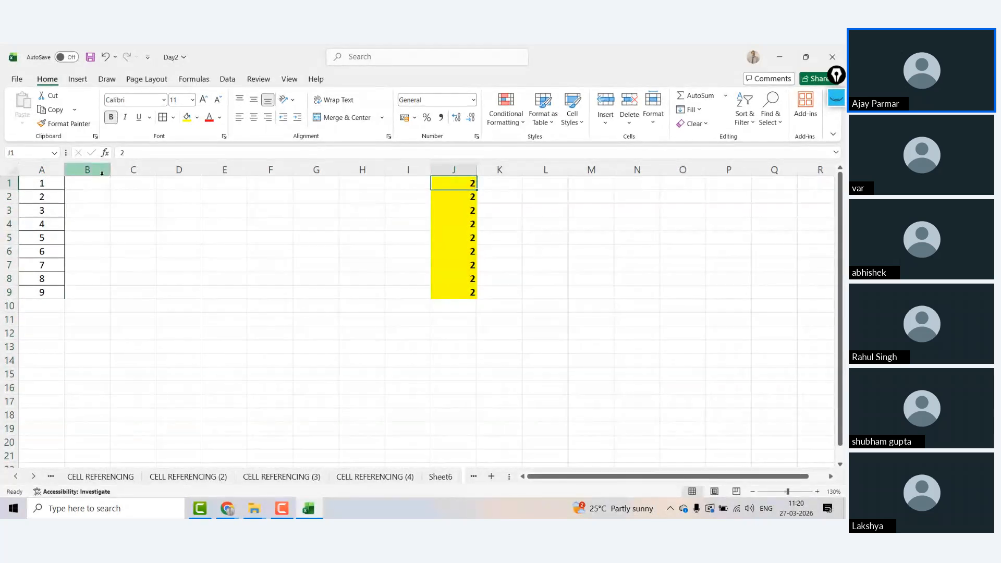
pyautogui.click(82, 182)
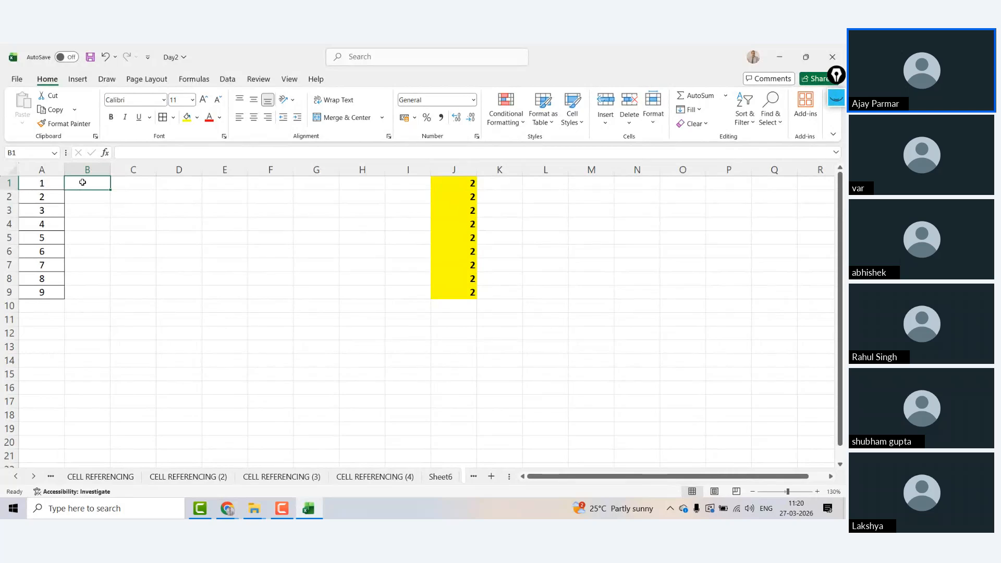
pyautogui.write('=')
pyautogui.press('Left')
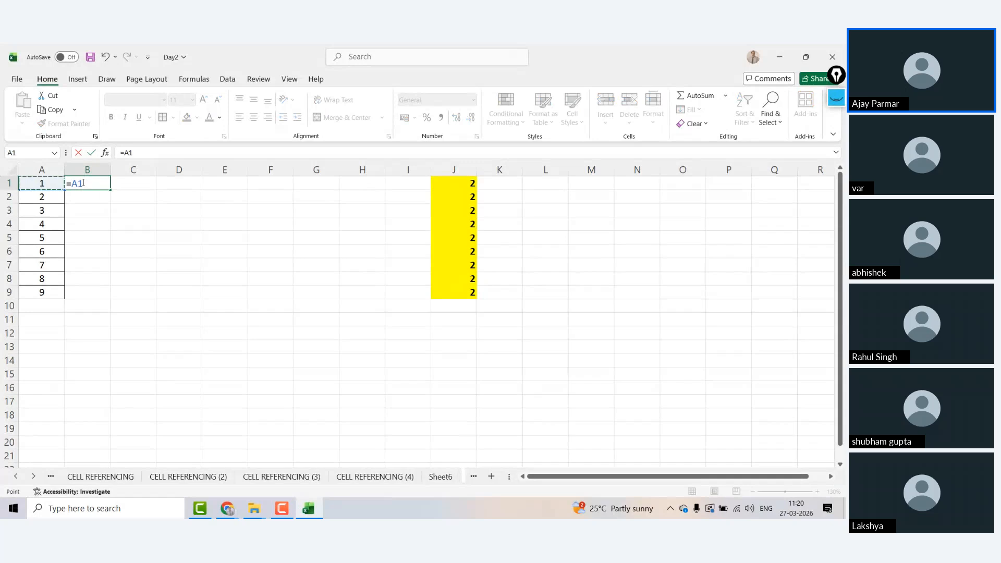
pyautogui.press('Down')
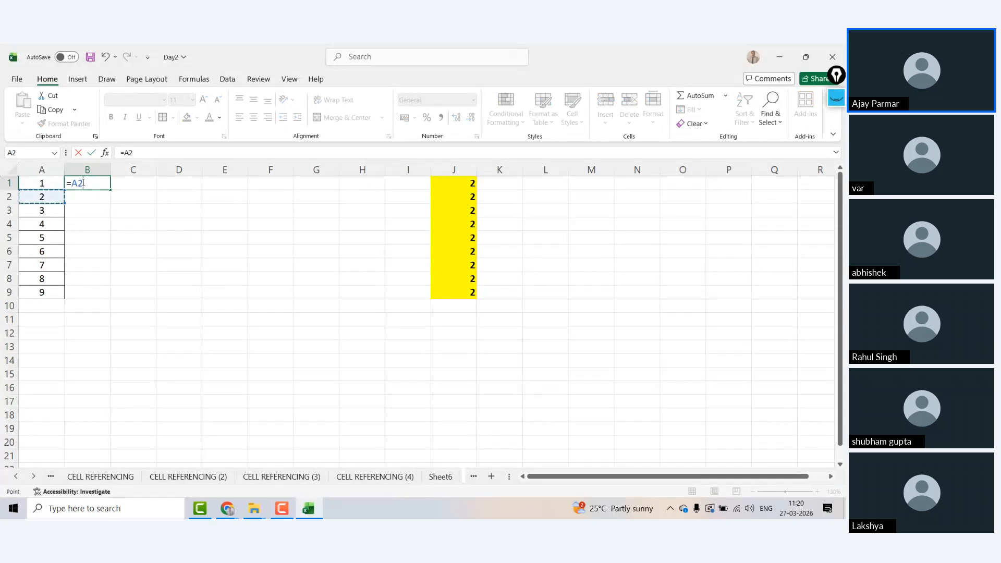
pyautogui.hotkey('ctrl', 'Return')
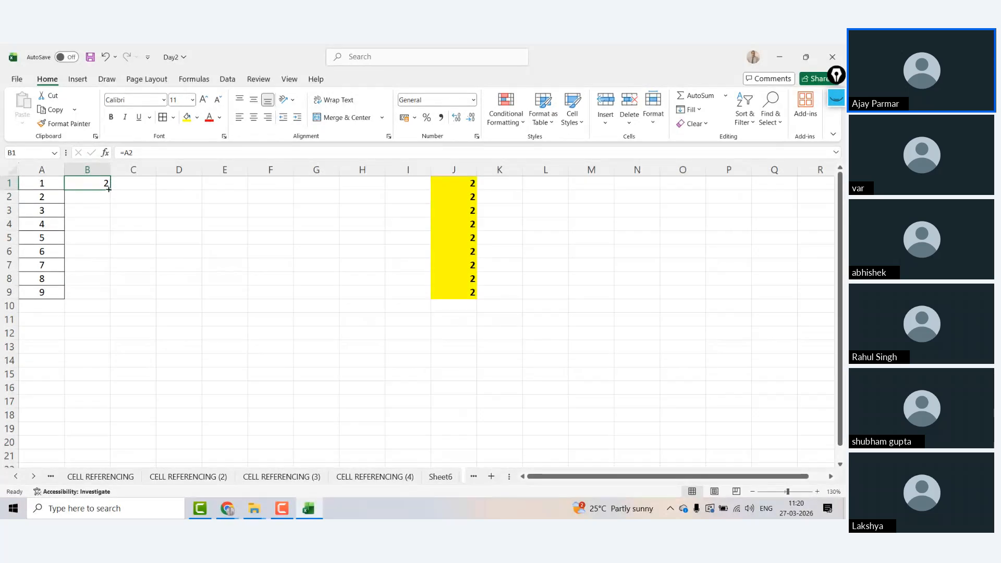
# Try filling the B1 formula down through B8, and clear the copies in B2:B8.
pyautogui.moveTo(109, 189); pyautogui.dragTo(105, 281)
pyautogui.click(92, 184)
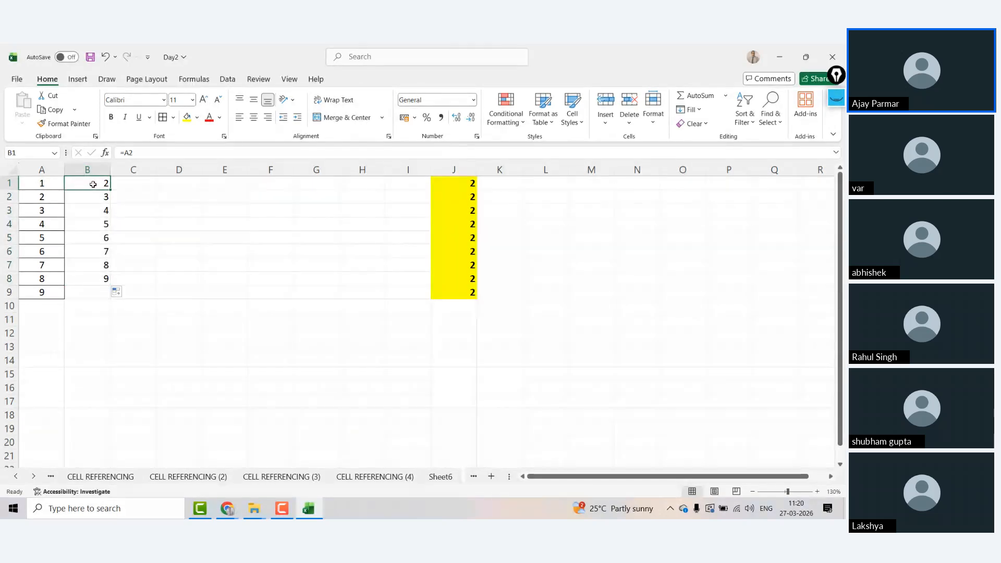
pyautogui.press('Down')
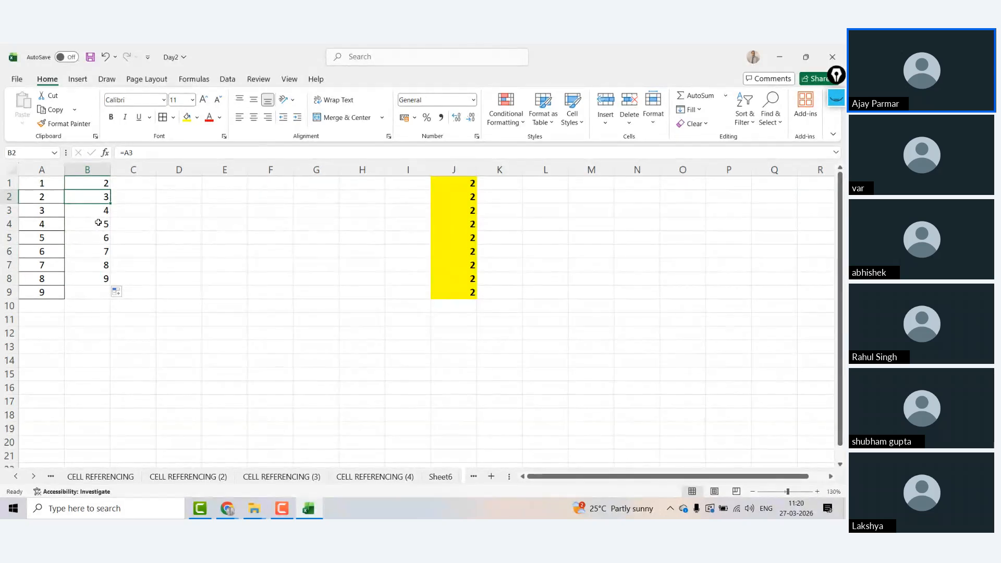
pyautogui.hotkey('ctrl', 'shift', 'Down')
pyautogui.press('Delete')
pyautogui.press('Up')
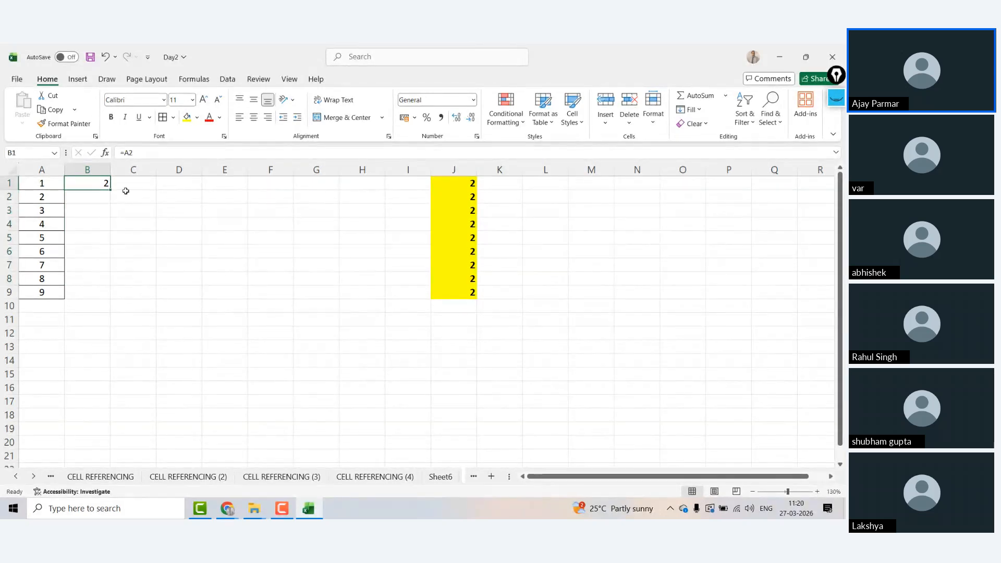
# Lock the row in B1's formula by changing it to =A$2, and fill it down through B9.
pyautogui.click(128, 152)
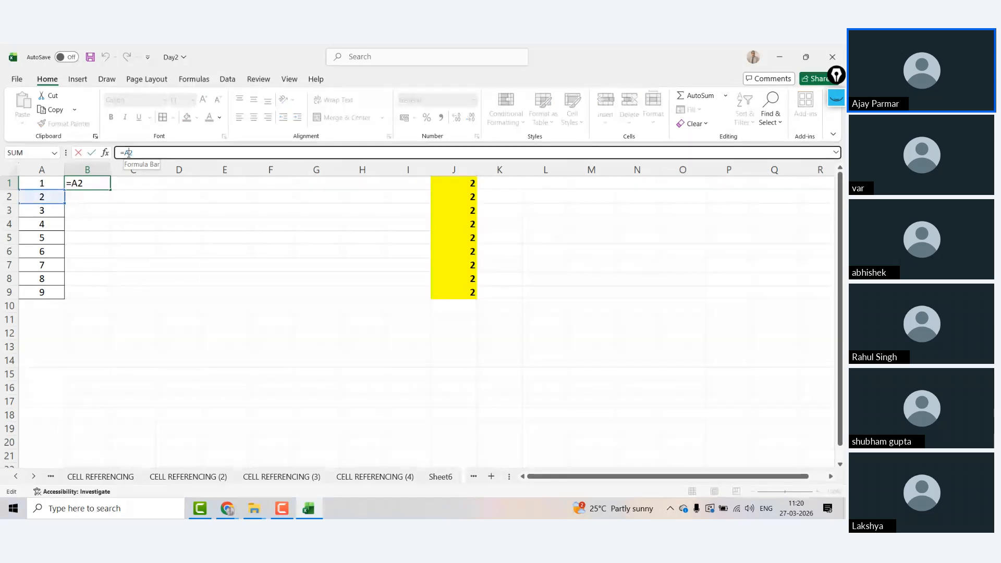
pyautogui.write('$')
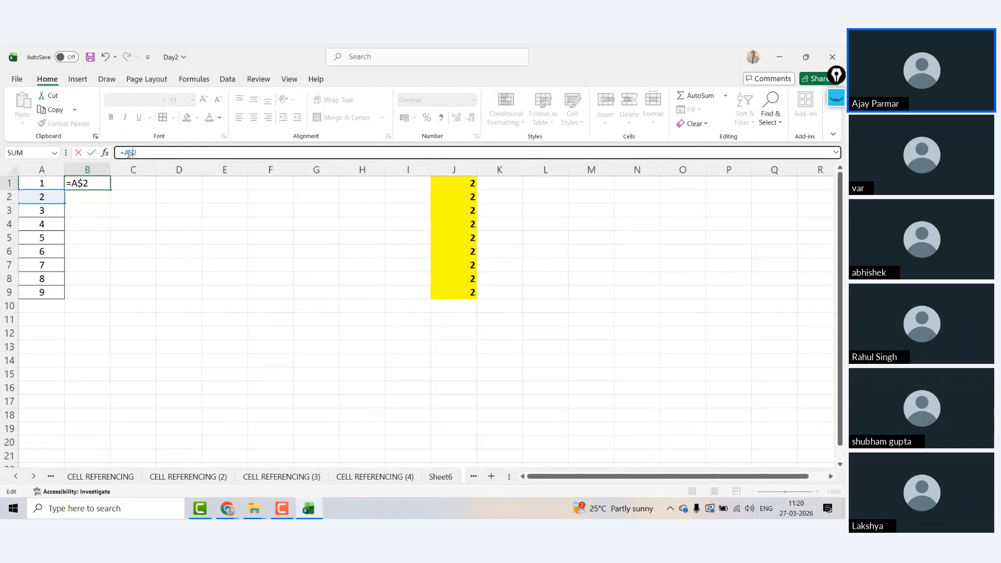
pyautogui.press('Return')
pyautogui.press('Up')
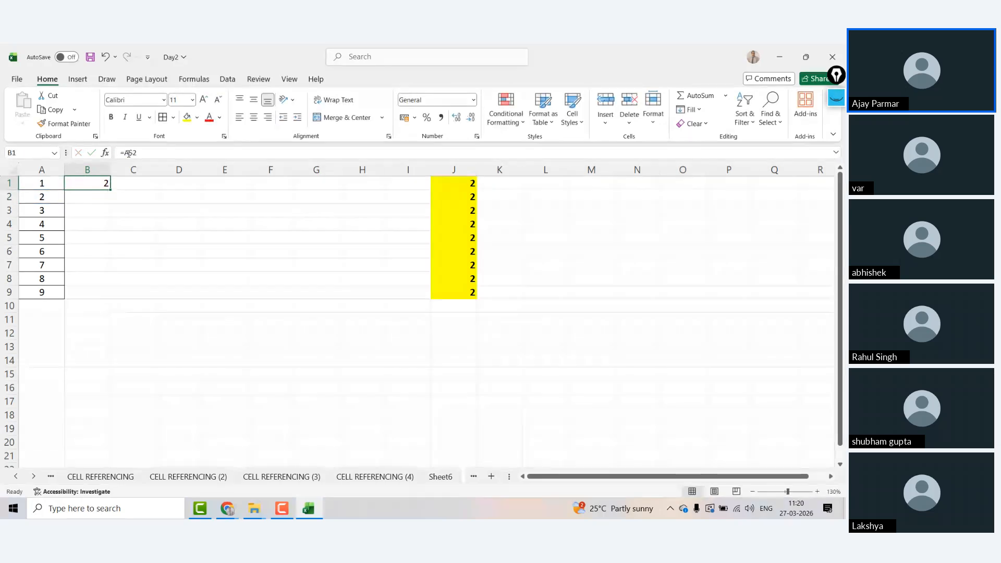
pyautogui.moveTo(110, 189); pyautogui.dragTo(115, 296)
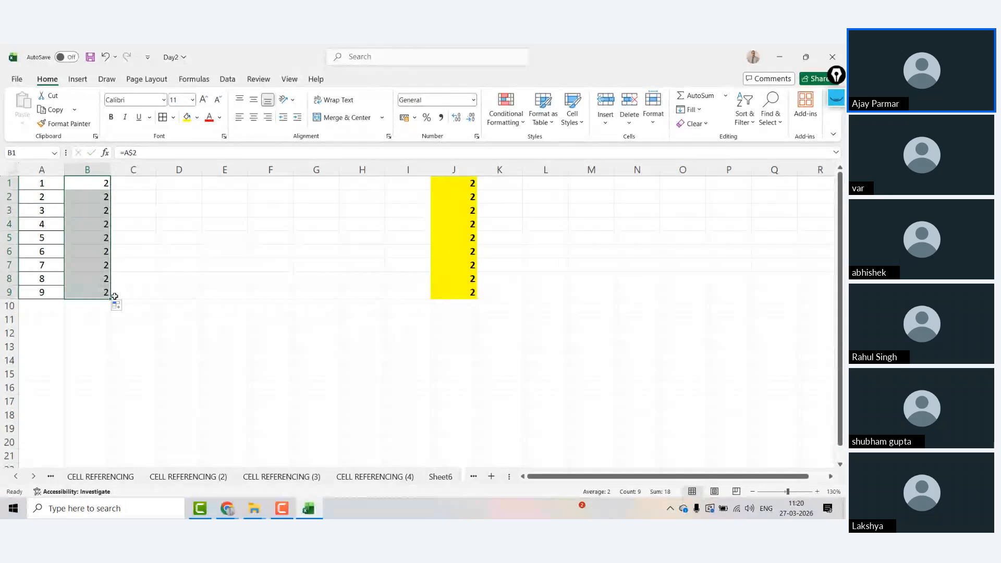
# Enter the target values 3, 5, 7, 9, 11, 13, 15 and 17 in cells K1:K8.
pyautogui.click(494, 183)
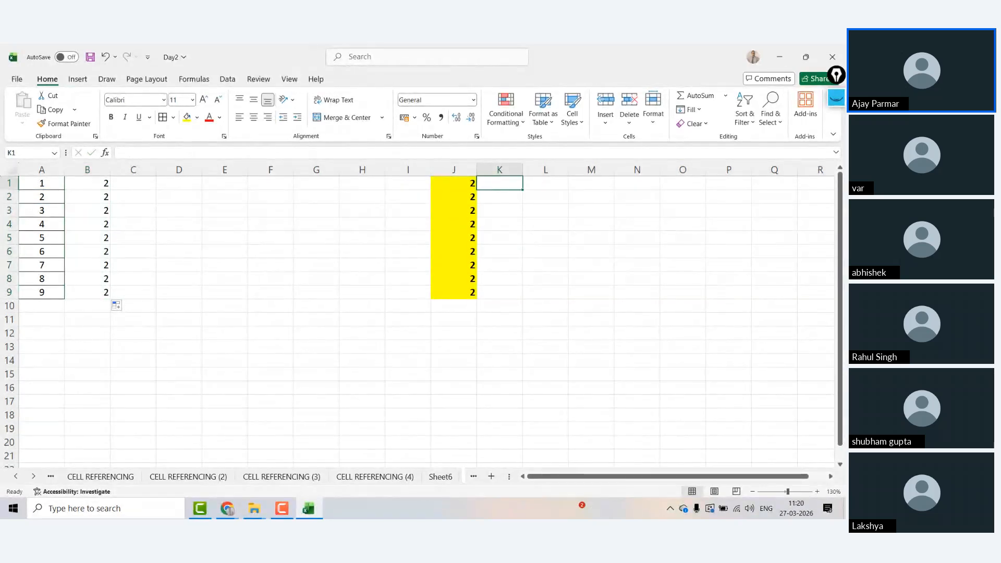
pyautogui.write('3')
pyautogui.press('Return')
pyautogui.write('5')
pyautogui.press('Return')
pyautogui.write('7')
pyautogui.press('Return')
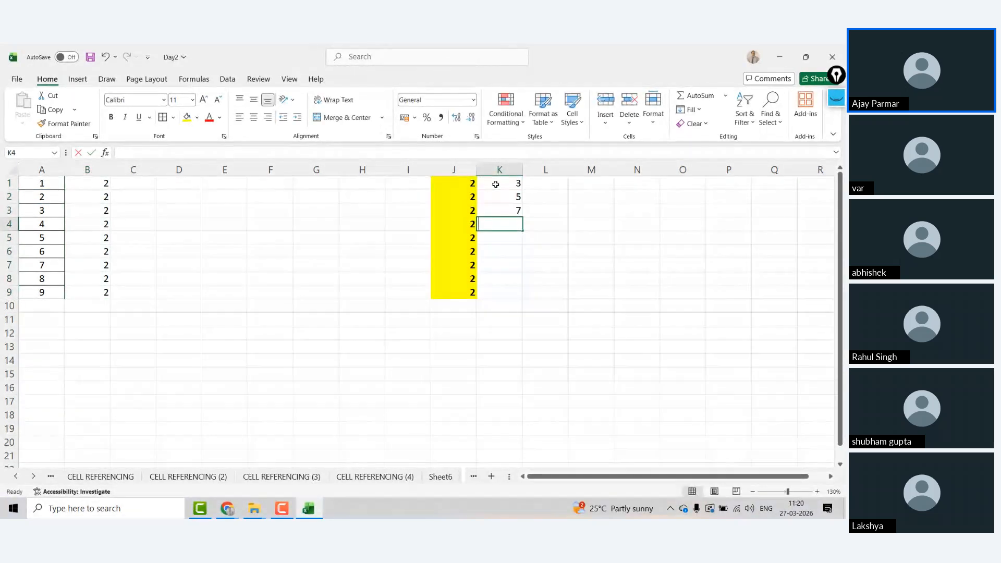
pyautogui.write('9')
pyautogui.press('Return')
pyautogui.write('11')
pyautogui.press('Return')
pyautogui.write('13')
pyautogui.press('Return')
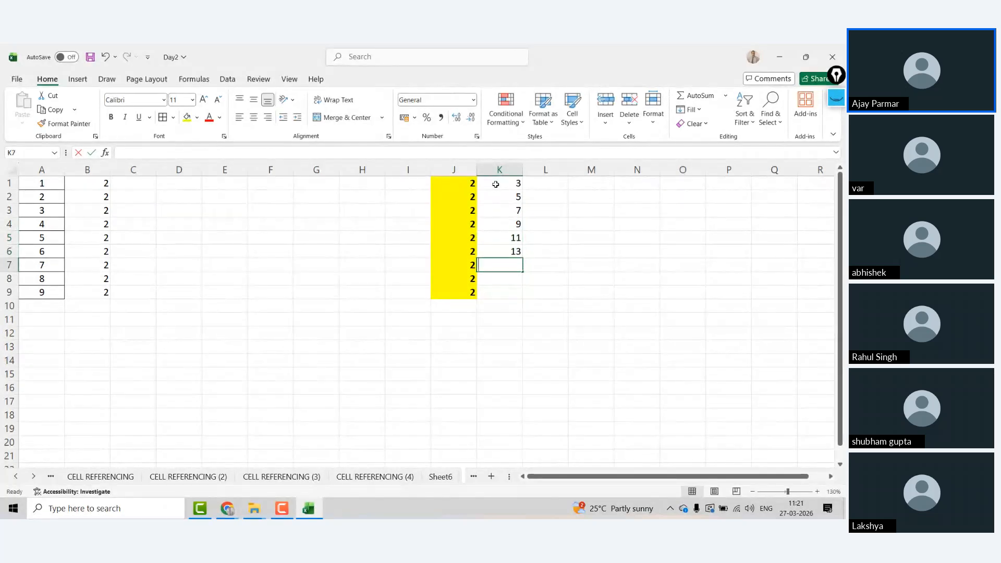
pyautogui.write('15')
pyautogui.press('Return')
pyautogui.write('17')
pyautogui.press('Return')
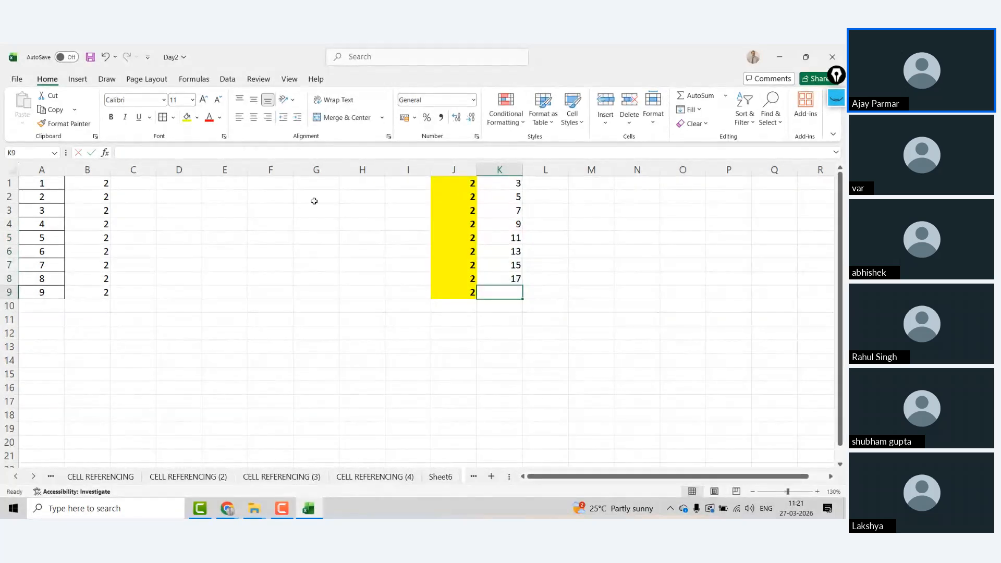
# Make the numbers in cells A1:A9 bold.
pyautogui.click(151, 184)
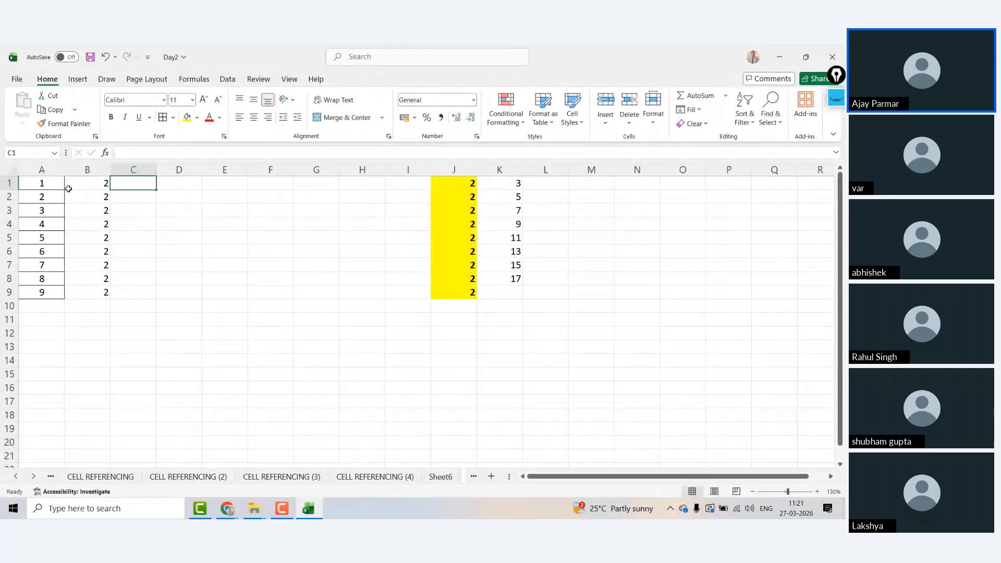
pyautogui.click(42, 182)
pyautogui.hotkey('ctrl', 'shift', 'Down')
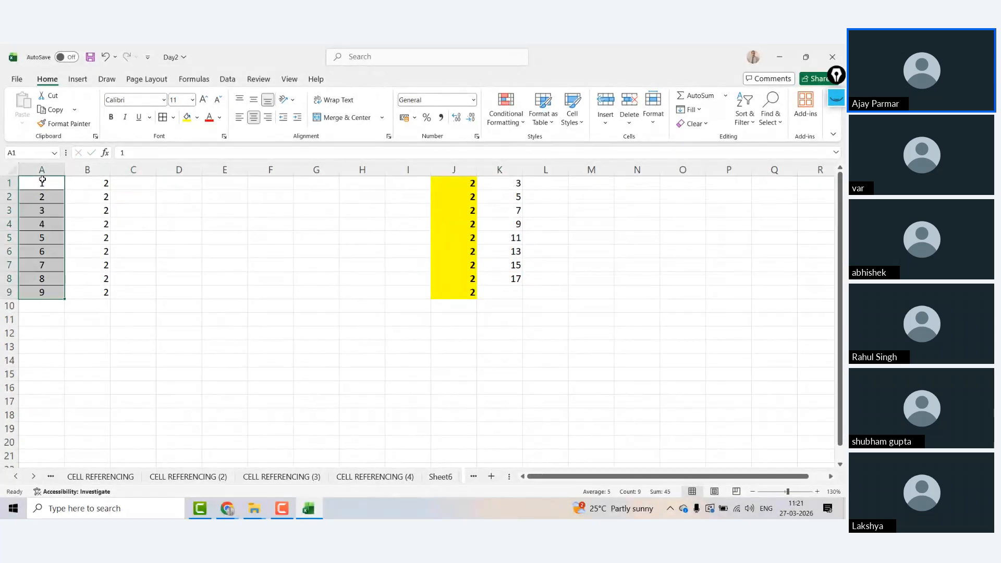
pyautogui.click(110, 116)
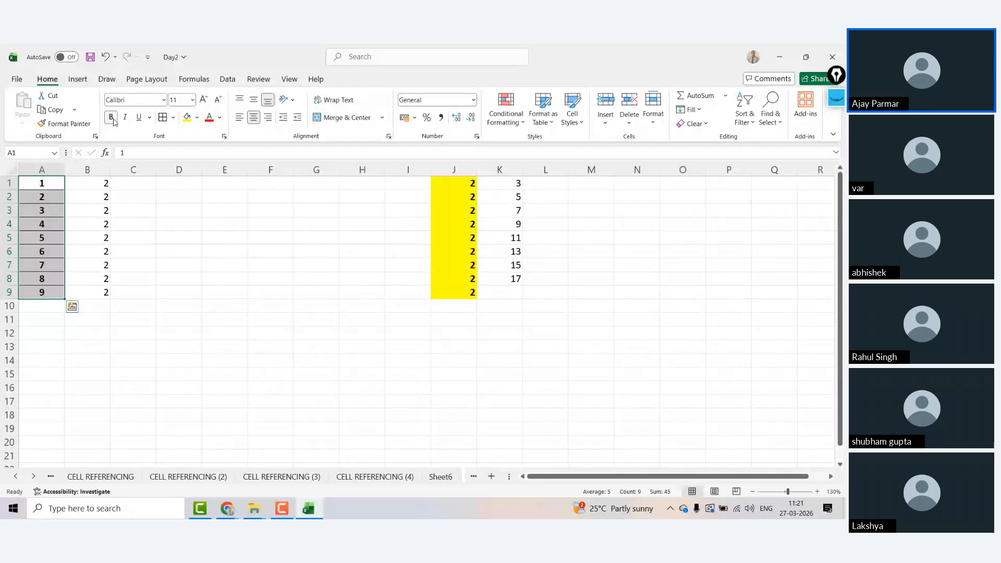
# Enter the formula =A1+A2 in cell C1.
pyautogui.click(129, 186)
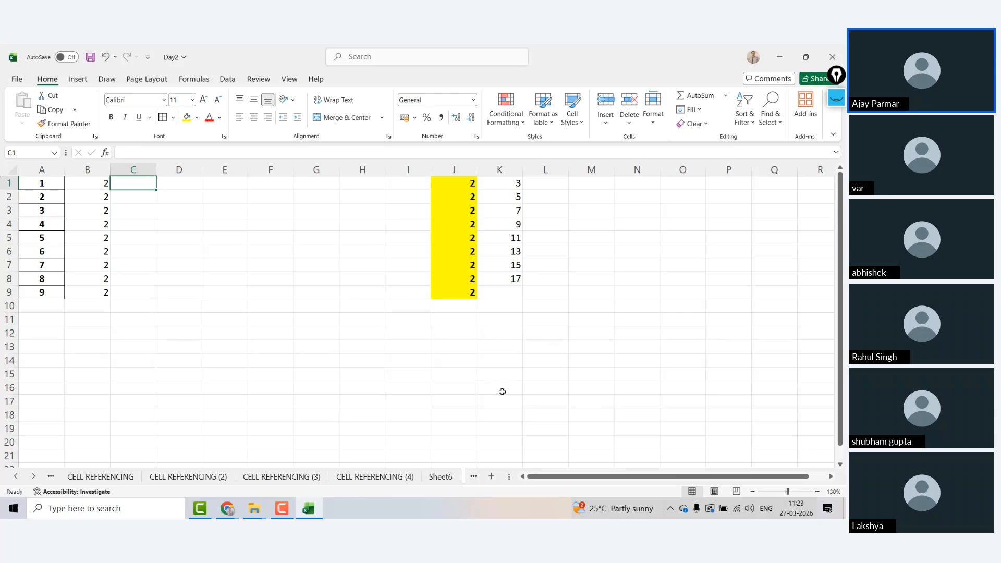
pyautogui.write('=A1+A2')
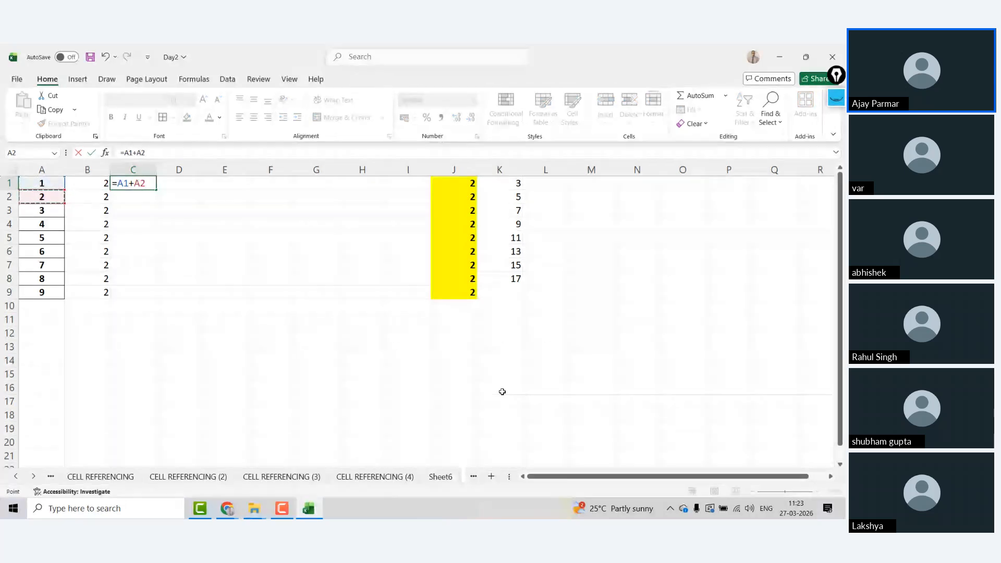
pyautogui.hotkey('ctrl', 'Return')
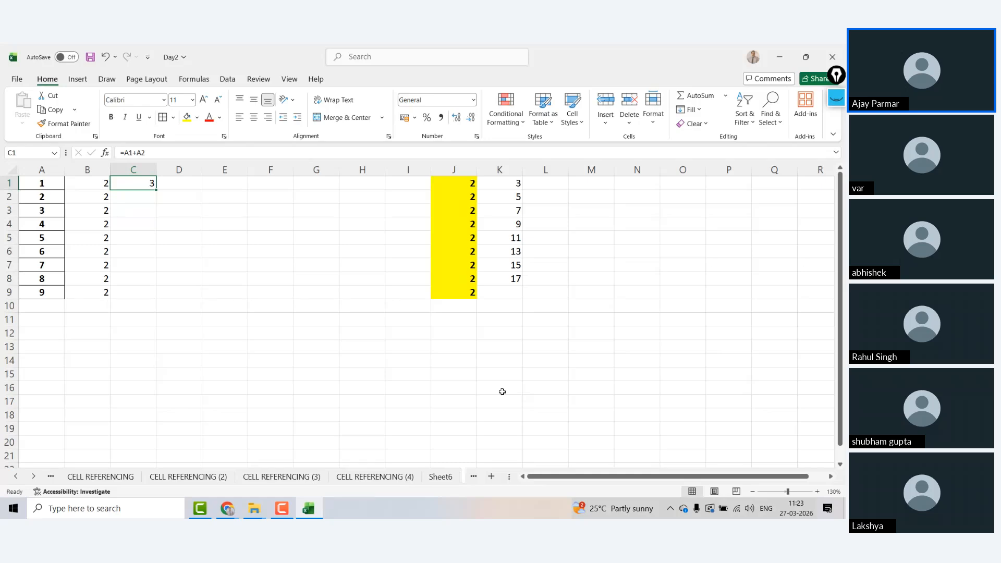
pyautogui.click(135, 152)
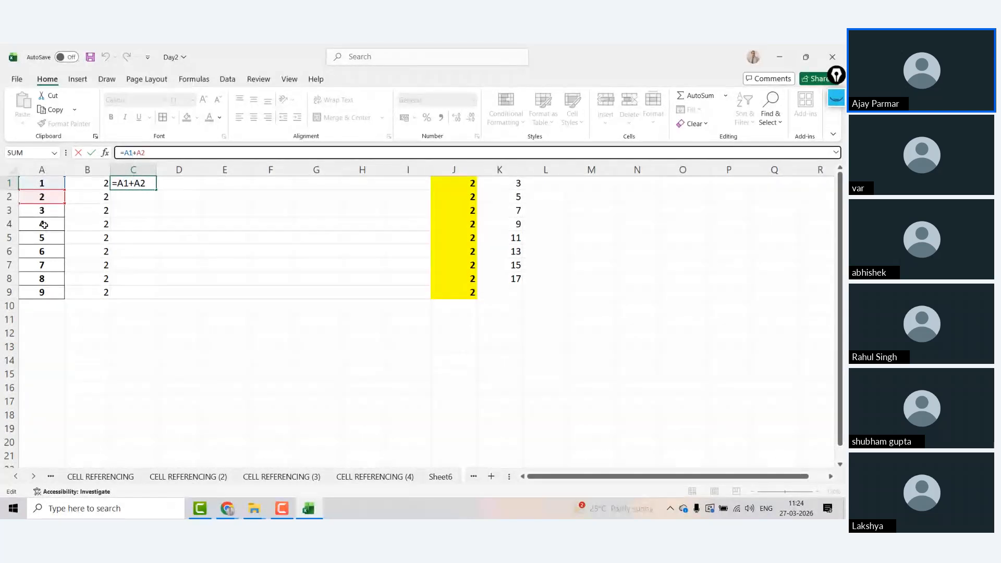
pyautogui.hotkey('ctrl', 'Return')
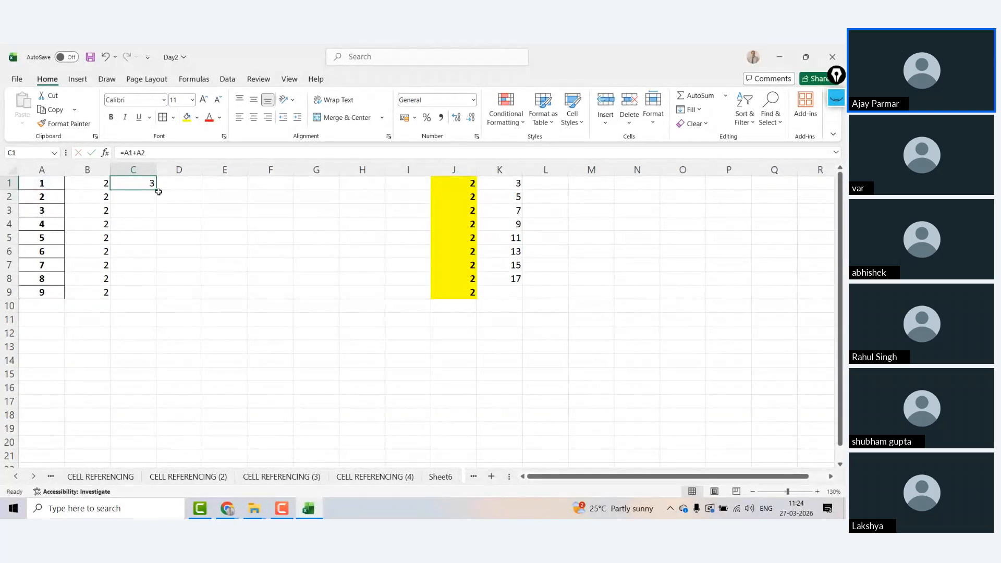
# Fill the C1 formula down through C9, check which cells C9 refers to, and clear C9.
pyautogui.moveTo(156, 190); pyautogui.dragTo(157, 299)
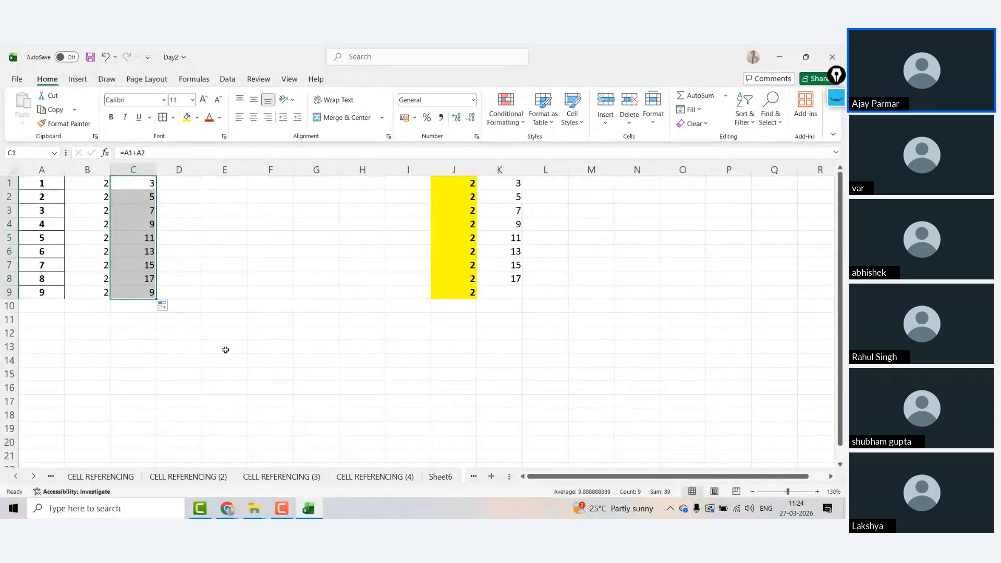
pyautogui.click(130, 292)
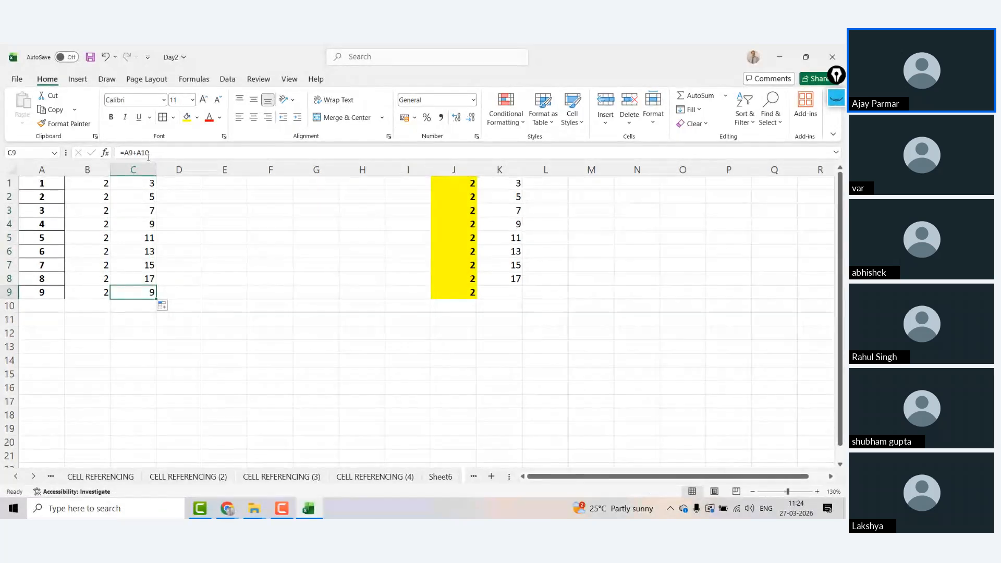
pyautogui.doubleClick(131, 292)
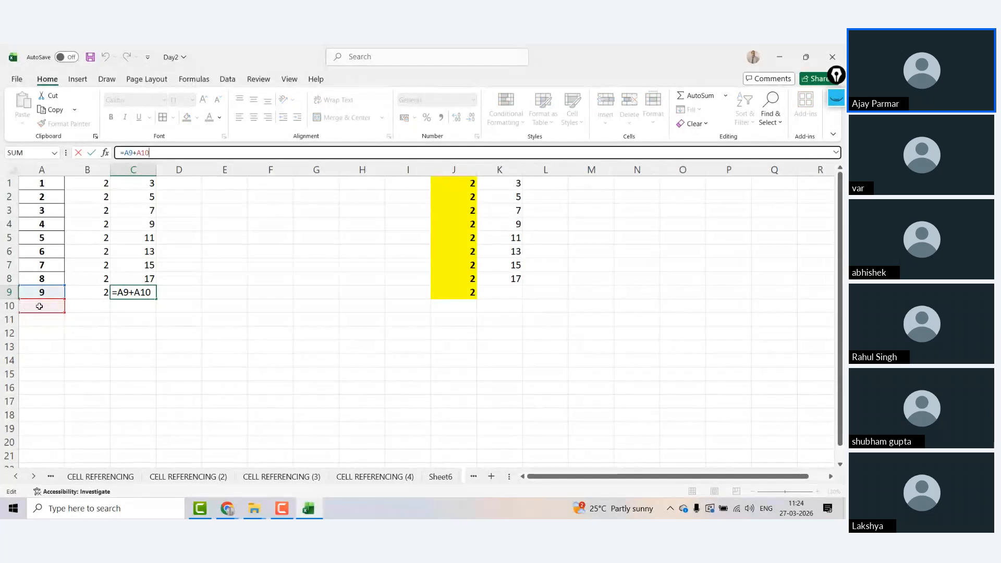
pyautogui.press('Escape')
pyautogui.press('Delete')
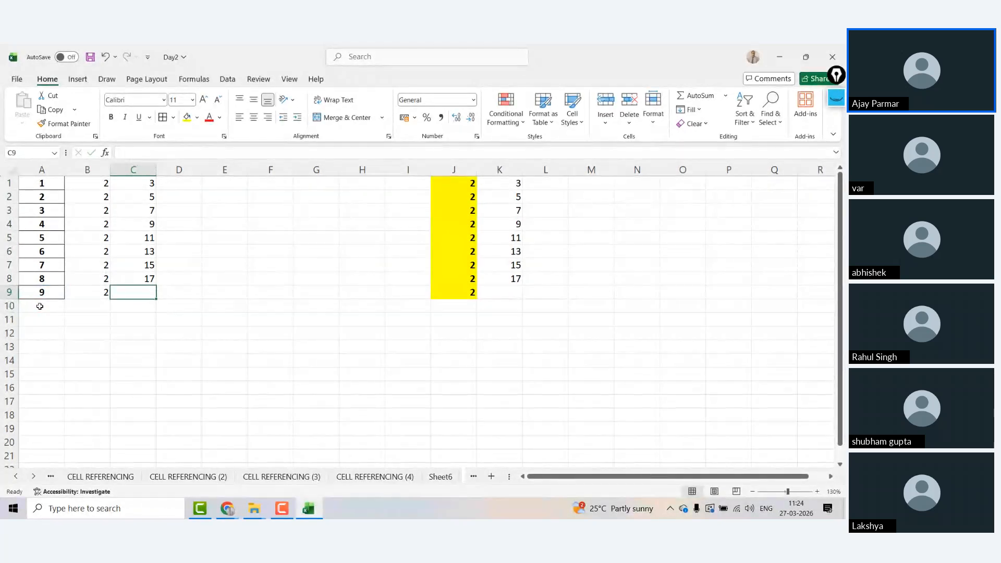
# Clear the copied formulas from cells C2:C8.
pyautogui.press('Up')
pyautogui.press('Up')
pyautogui.press('Up')
pyautogui.press('Up')
pyautogui.press('Up')
pyautogui.press('Up')
pyautogui.press('Up')
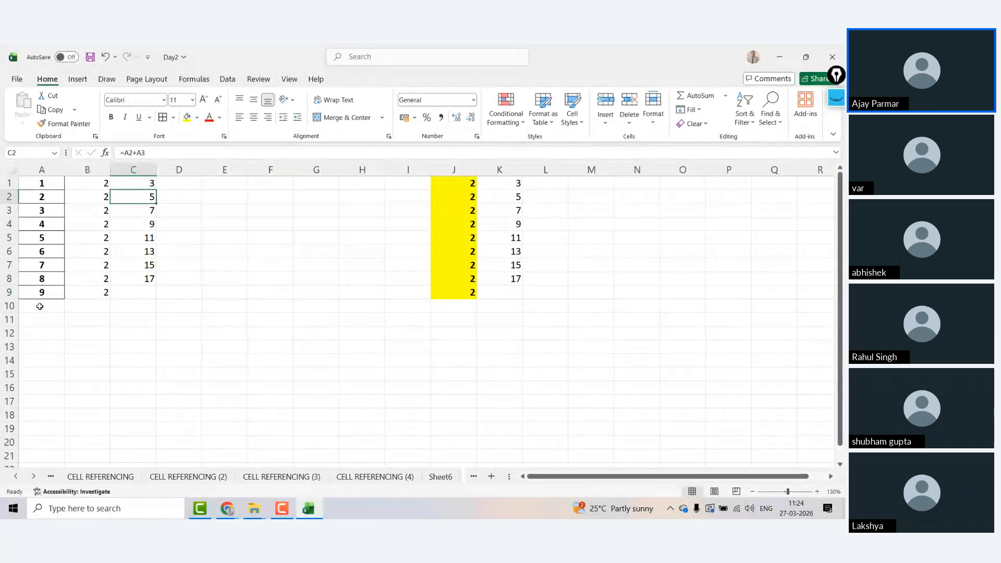
pyautogui.hotkey('shift', 'Down')
pyautogui.hotkey('shift', 'Down')
pyautogui.hotkey('shift', 'Down')
pyautogui.hotkey('shift', 'Down')
pyautogui.hotkey('shift', 'Down')
pyautogui.hotkey('shift', 'Down')
pyautogui.press('Delete')
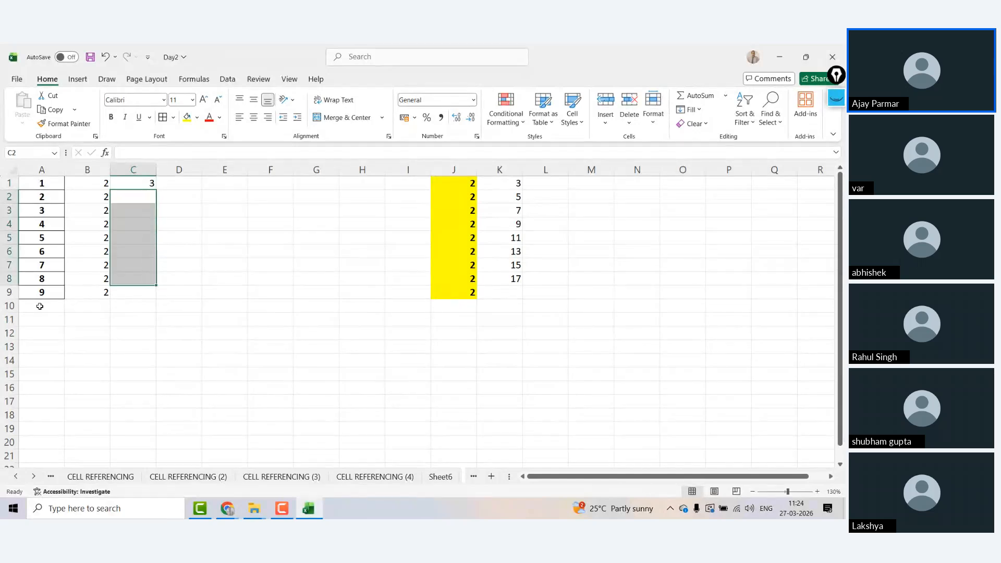
# Try manual formulas below C1, entering =A2+B2 in C2 and =A3+A4 in C3.
pyautogui.write('=')
pyautogui.press('Left')
pyautogui.press('Left')
pyautogui.write('+')
pyautogui.press('Left')
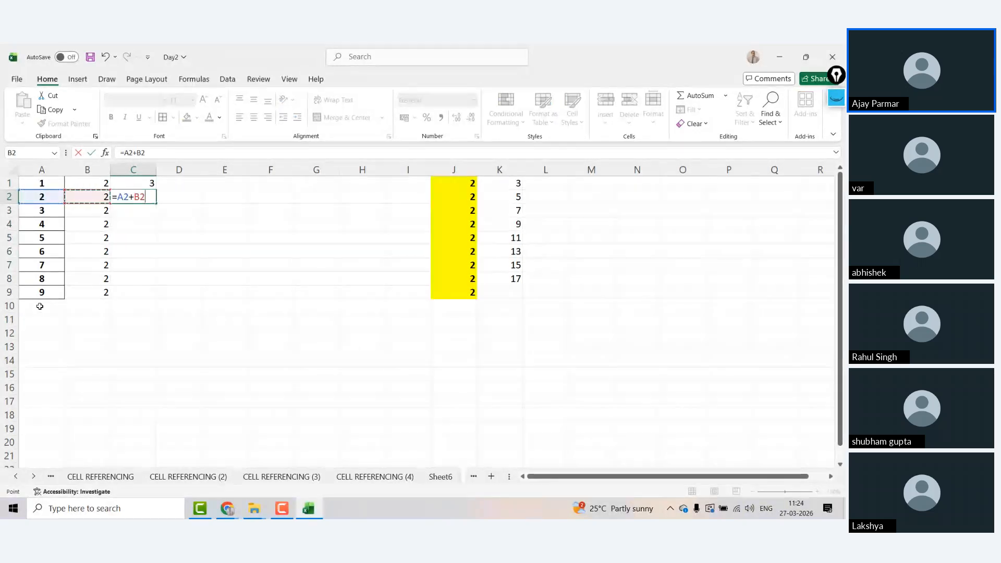
pyautogui.press('Return')
pyautogui.write('=')
pyautogui.press('Left')
pyautogui.press('Left')
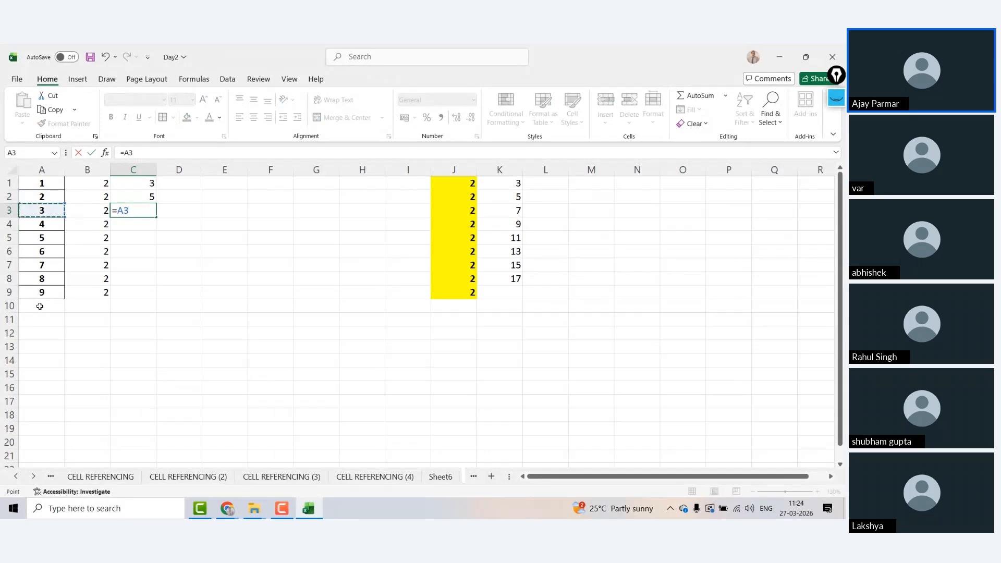
pyautogui.write('+')
pyautogui.press('Left')
pyautogui.press('Left')
pyautogui.press('Down')
pyautogui.press('Return')
pyautogui.press('Up')
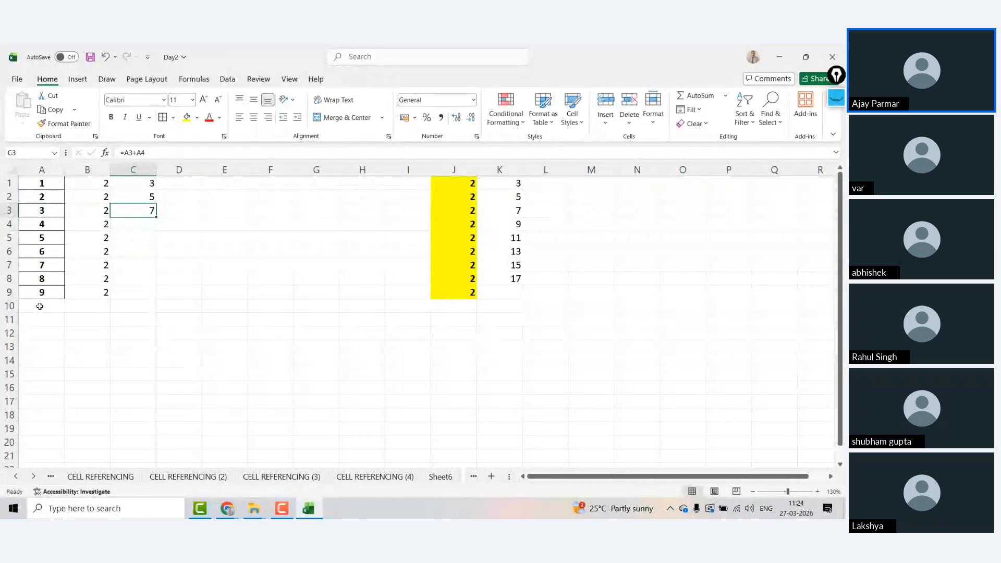
# Clear the manual formulas in C2:C3 and fill the C1 formula down through C8.
pyautogui.press('Up')
pyautogui.hotkey('shift', 'Down')
pyautogui.press('Delete')
pyautogui.press('Up')
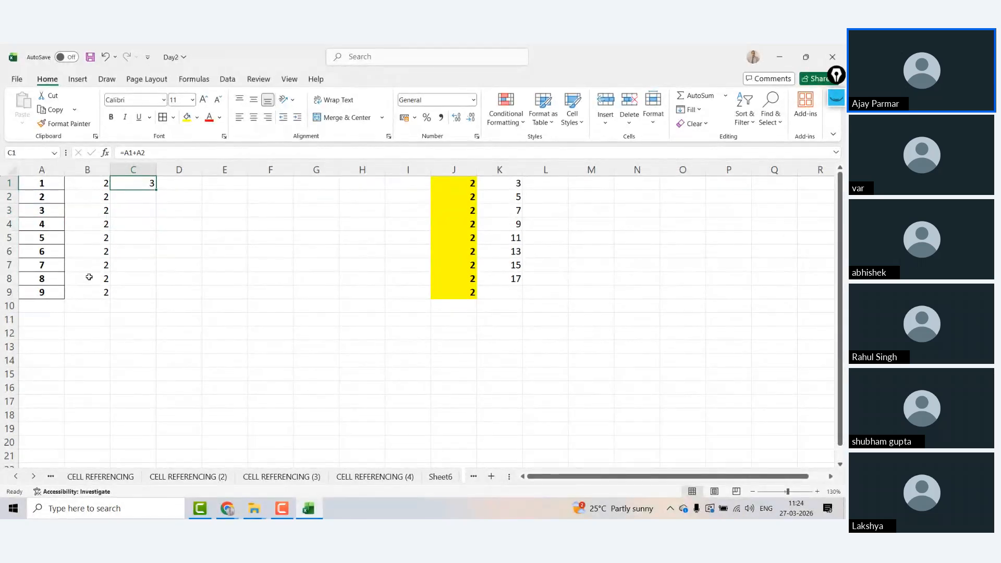
pyautogui.moveTo(157, 189)
pyautogui.mouseDown()
pyautogui.moveTo(156, 298)
pyautogui.moveTo(154, 281)
pyautogui.mouseUp()
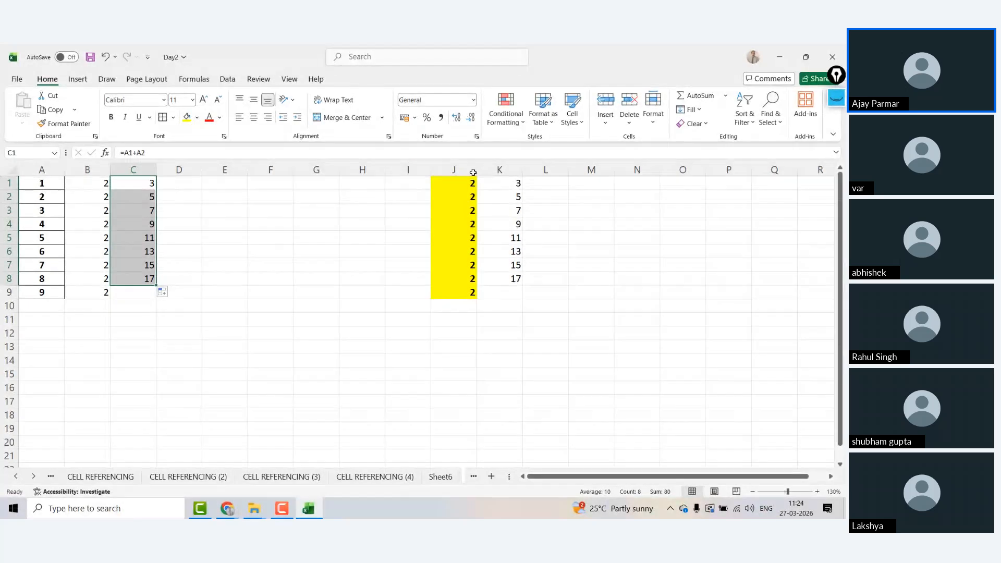
# Enter the target values 2, 4, 6, 8, 10 and 12 in cells L1:L6.
pyautogui.click(549, 184)
pyautogui.write('2')
pyautogui.press('Return')
pyautogui.write('4')
pyautogui.press('Return')
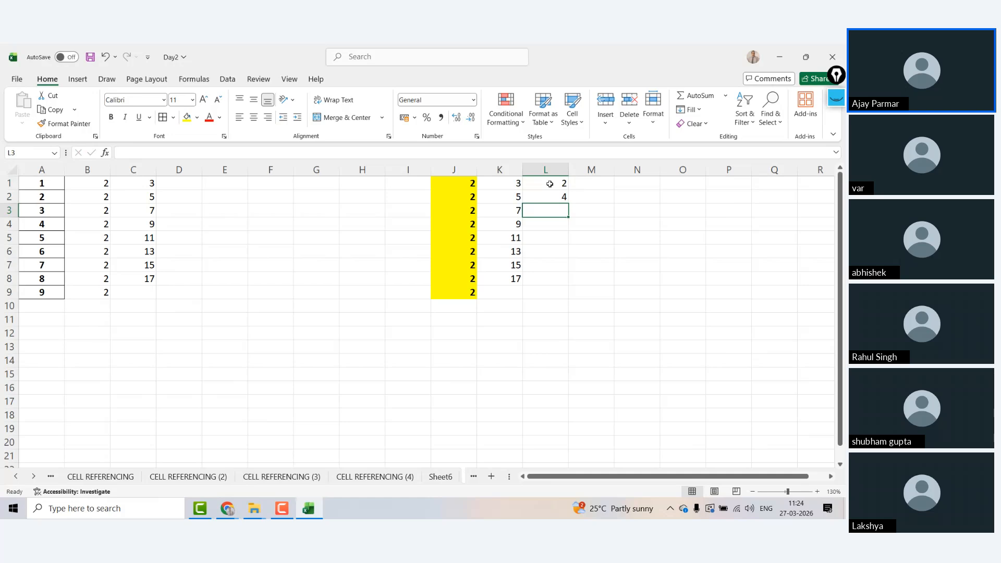
pyautogui.write('6')
pyautogui.press('Return')
pyautogui.write('8')
pyautogui.press('Return')
pyautogui.write('10')
pyautogui.press('Return')
pyautogui.write('12')
pyautogui.press('Return')
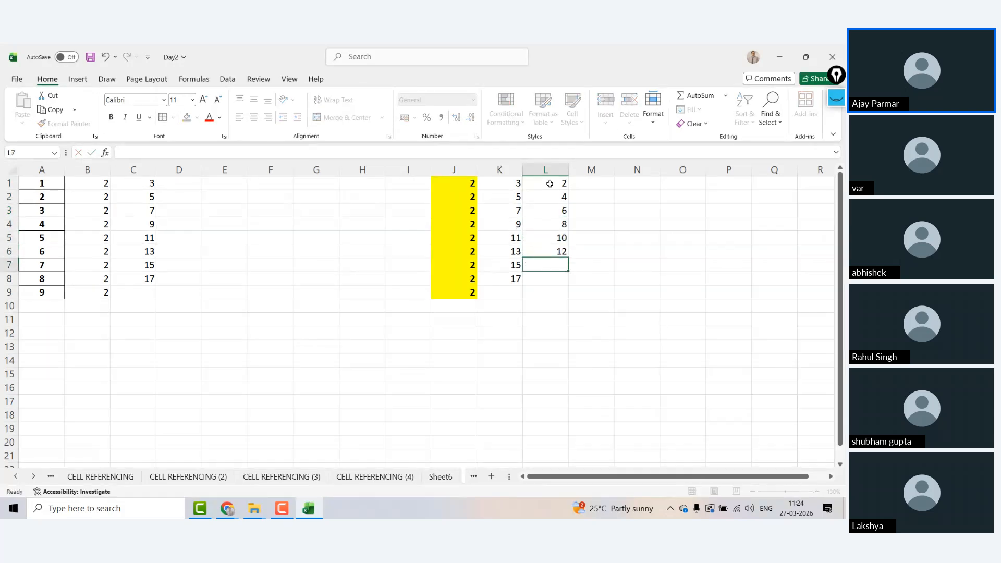
# Continue the even-number series in column L by entering 14 in L7 and 16 in L8.
pyautogui.write('14')
pyautogui.press('Return')
pyautogui.write('16')
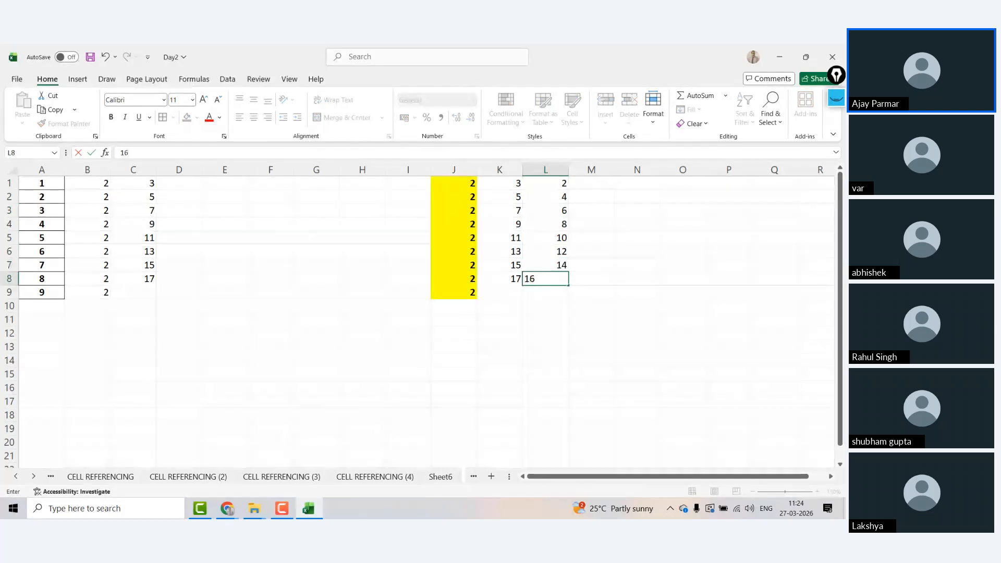
pyautogui.press('Return')
# Center the contents of columns B and C horizontally.
pyautogui.click(183, 188)
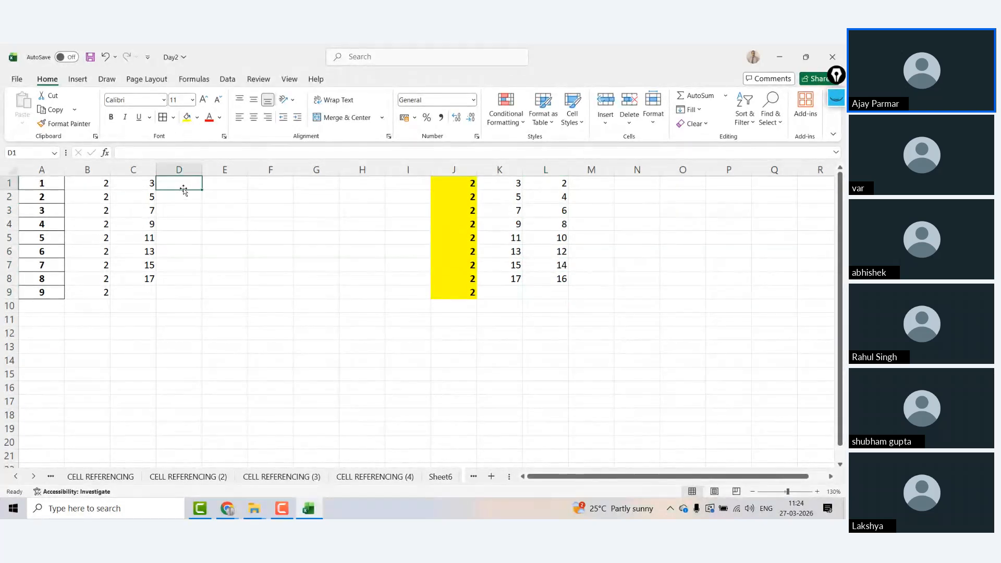
pyautogui.moveTo(88, 169); pyautogui.dragTo(133, 169)
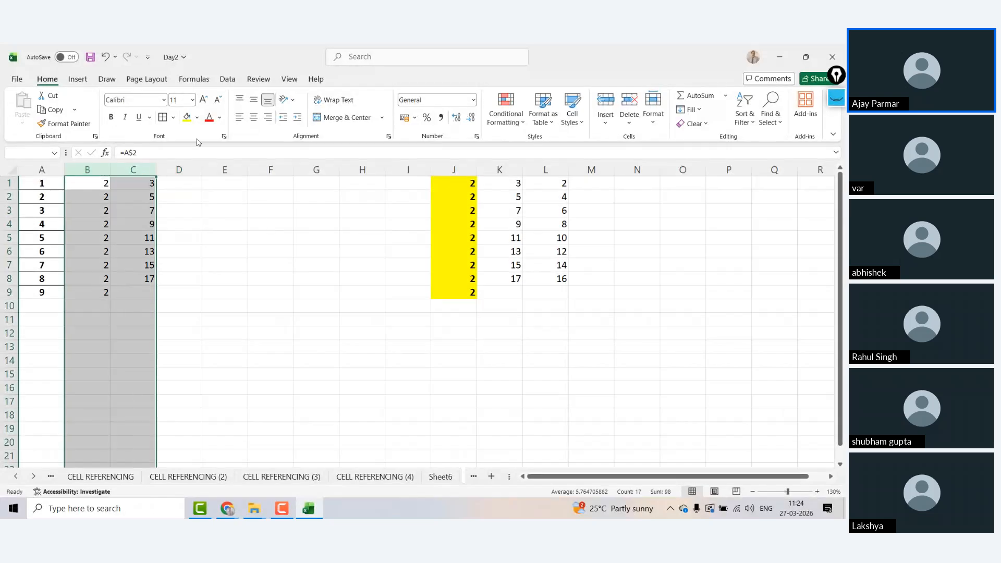
pyautogui.click(254, 117)
# Enter the formula =A1+A1 in cell D1 and fill it down to D8.
pyautogui.click(197, 182)
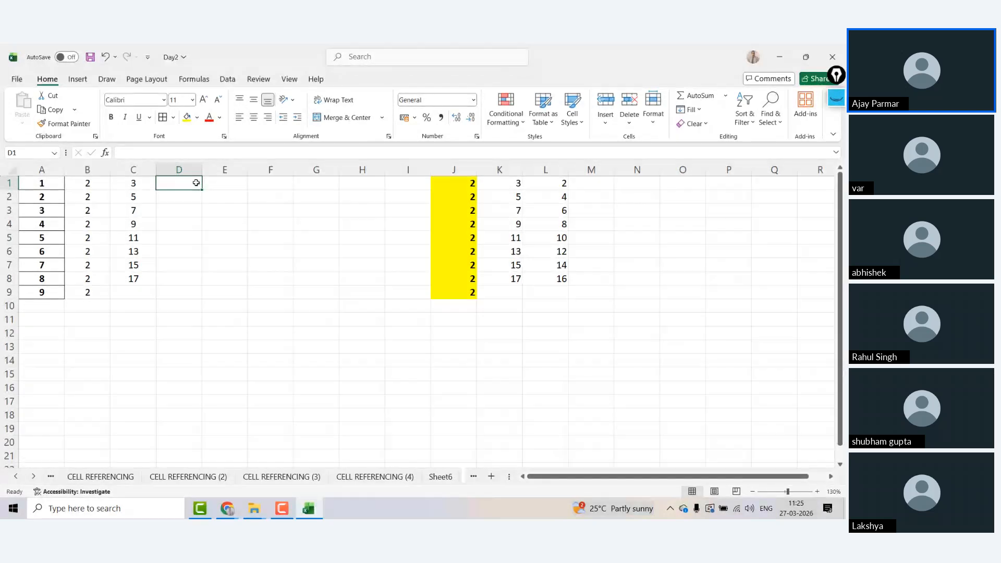
pyautogui.write('=')
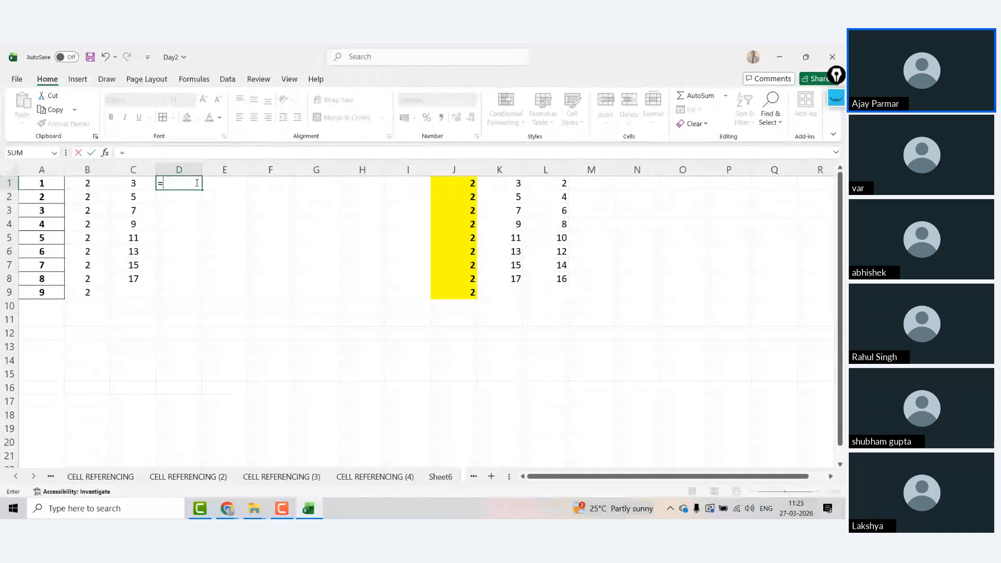
pyautogui.press('Left')
pyautogui.press('Left')
pyautogui.press('Left')
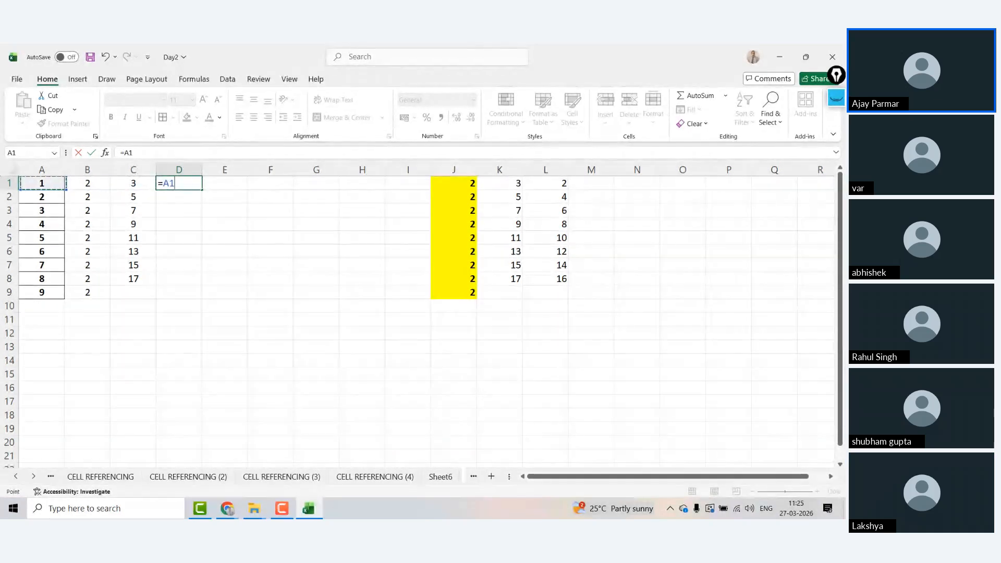
pyautogui.write('+')
pyautogui.press('Left')
pyautogui.press('Left')
pyautogui.press('Left')
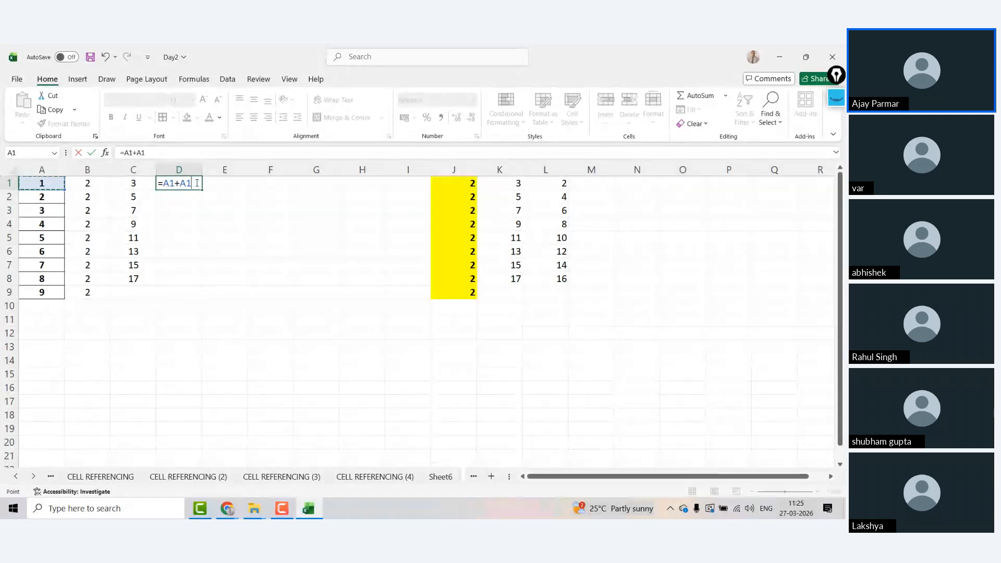
pyautogui.press('Return')
pyautogui.click(194, 184)
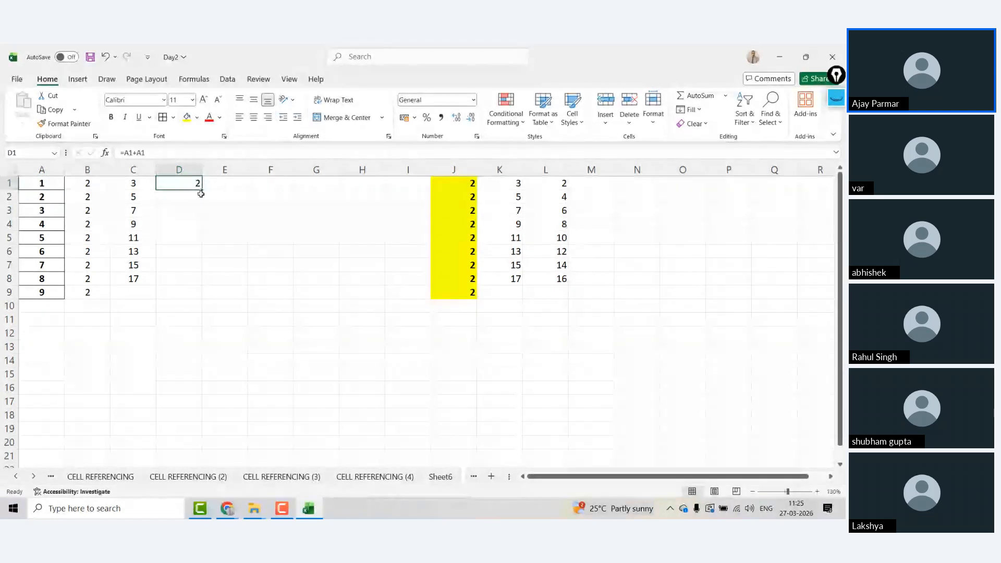
pyautogui.moveTo(201, 193); pyautogui.dragTo(195, 292)
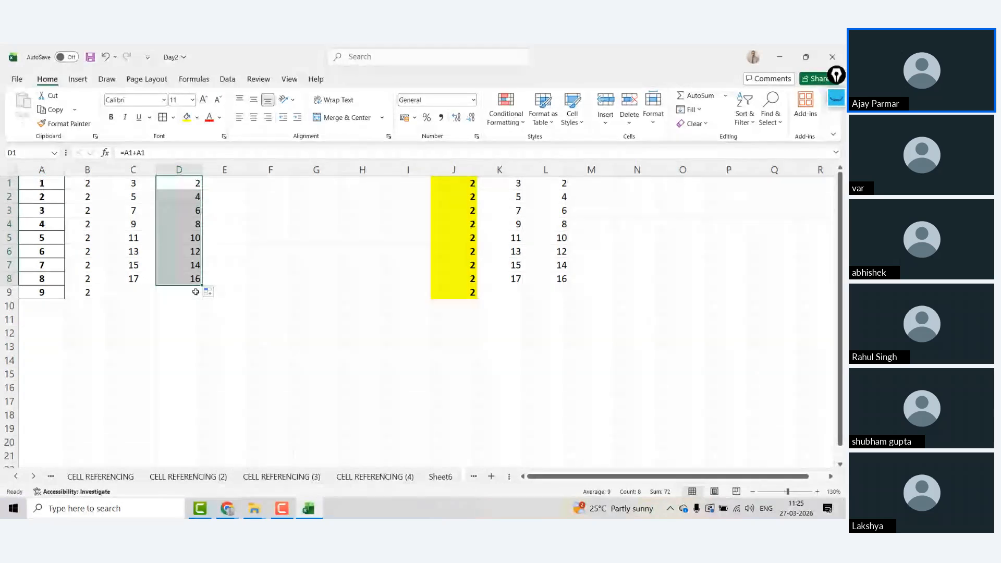
# Build the formula =A2*A1 in cell E1 using references to the first two cells of column A.
pyautogui.click(224, 183)
pyautogui.write('=')
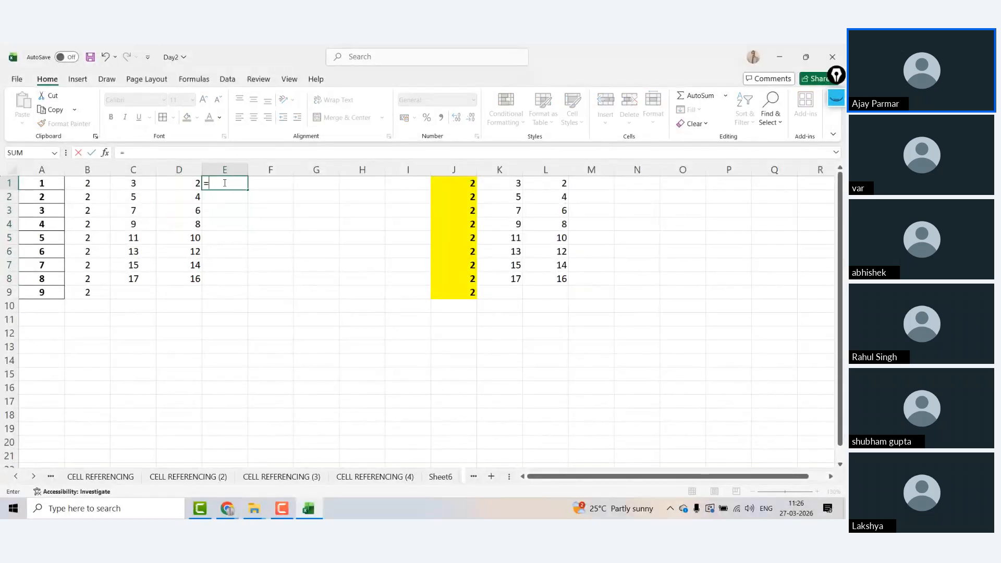
pyautogui.press('Left')
pyautogui.press('Left')
pyautogui.press('Left')
pyautogui.press('Left')
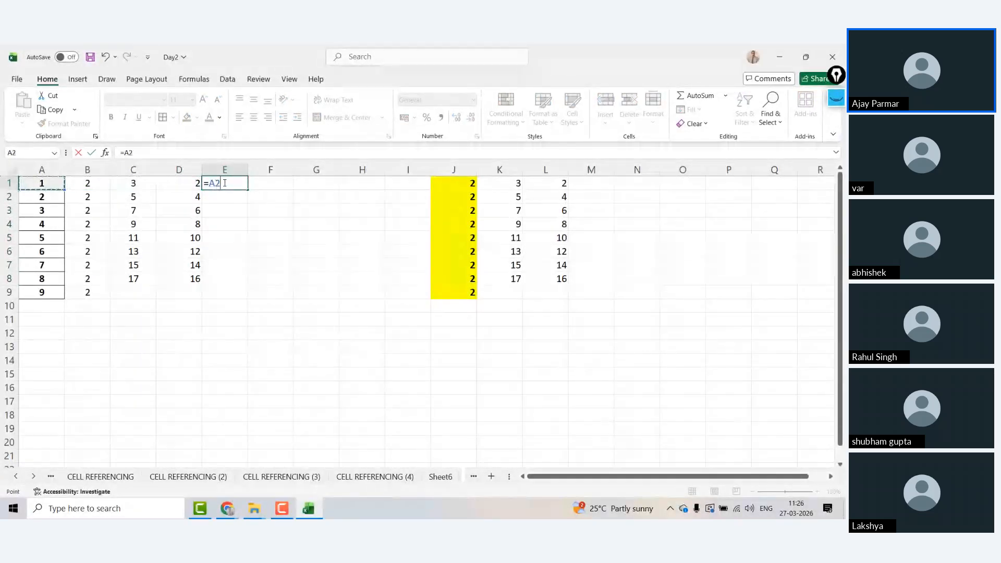
pyautogui.press('Down')
pyautogui.write('*')
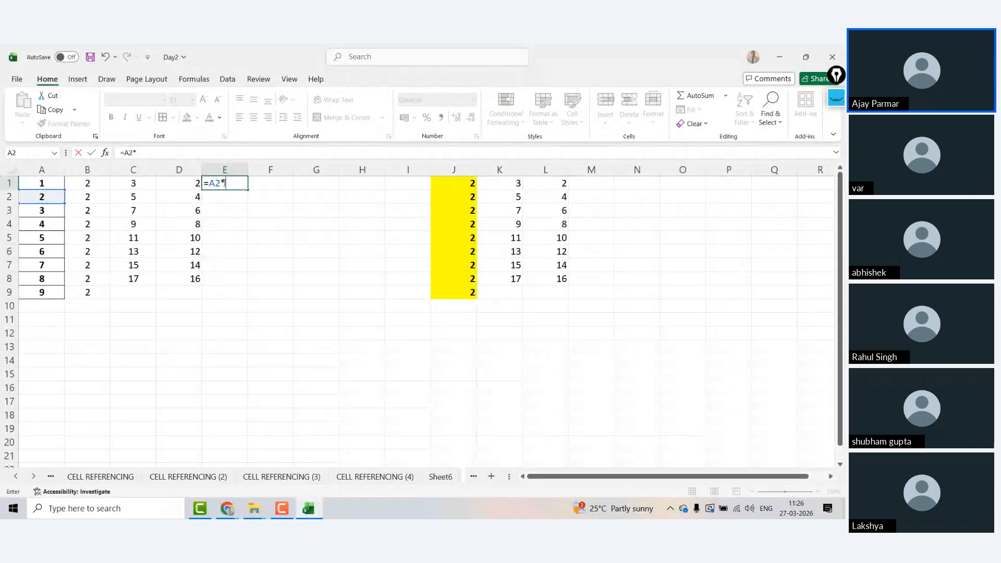
pyautogui.press('Left')
pyautogui.press('Left')
pyautogui.press('Left')
pyautogui.press('Left')
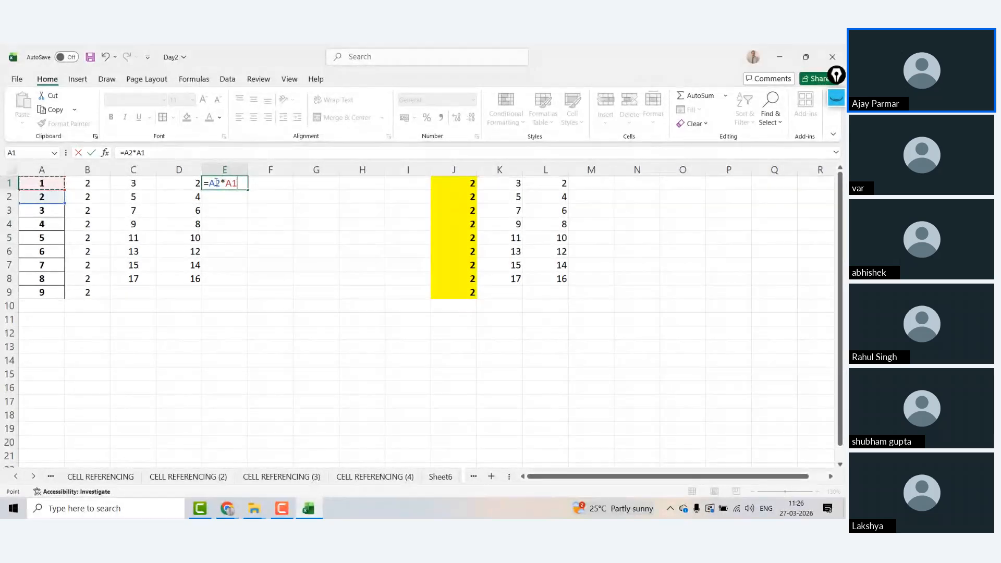
# Lock the row of the first reference so E1 contains =A$2*A1, and fill the formula down to E8.
pyautogui.press('F2')
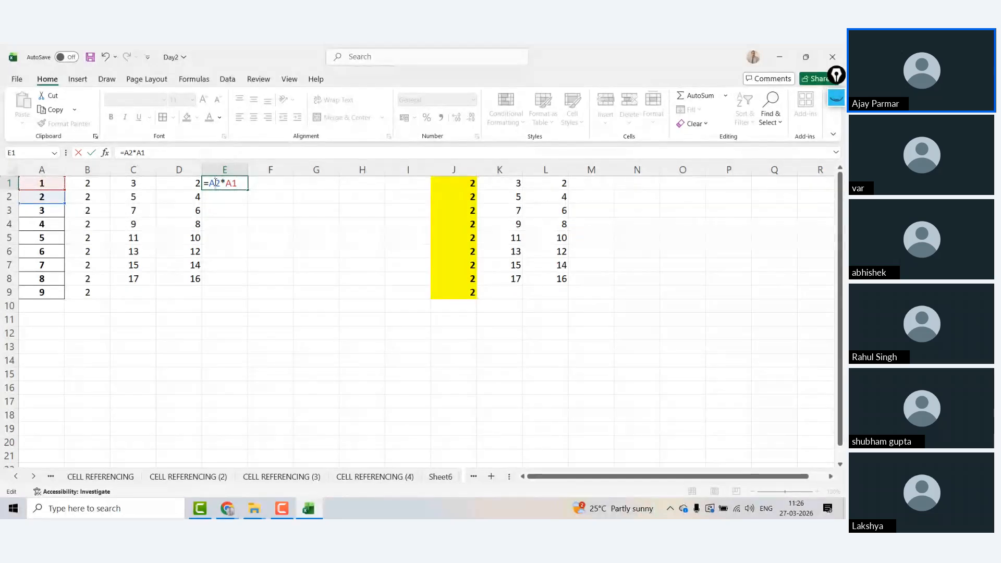
pyautogui.click(216, 183)
pyautogui.write('$')
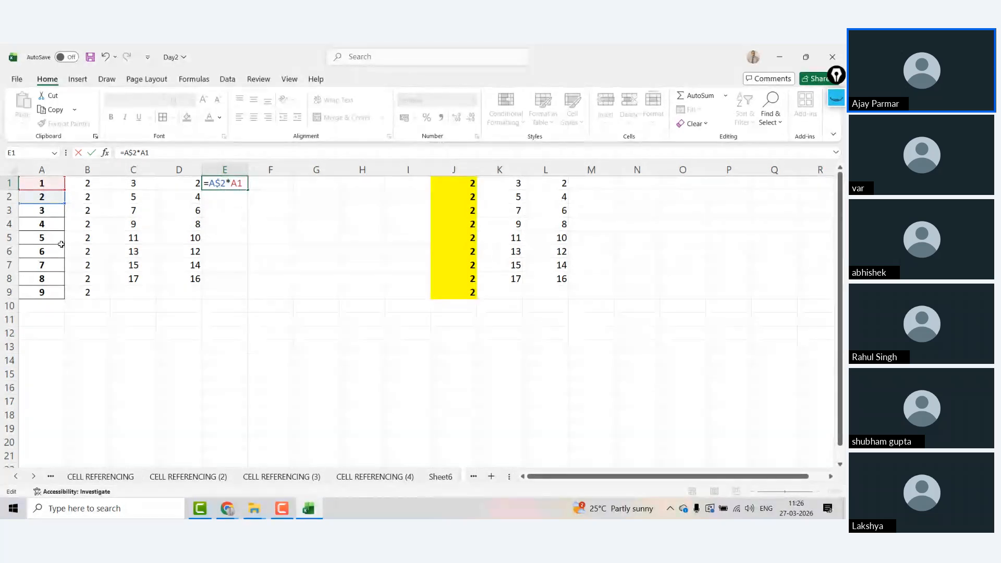
pyautogui.hotkey('ctrl', 'Return')
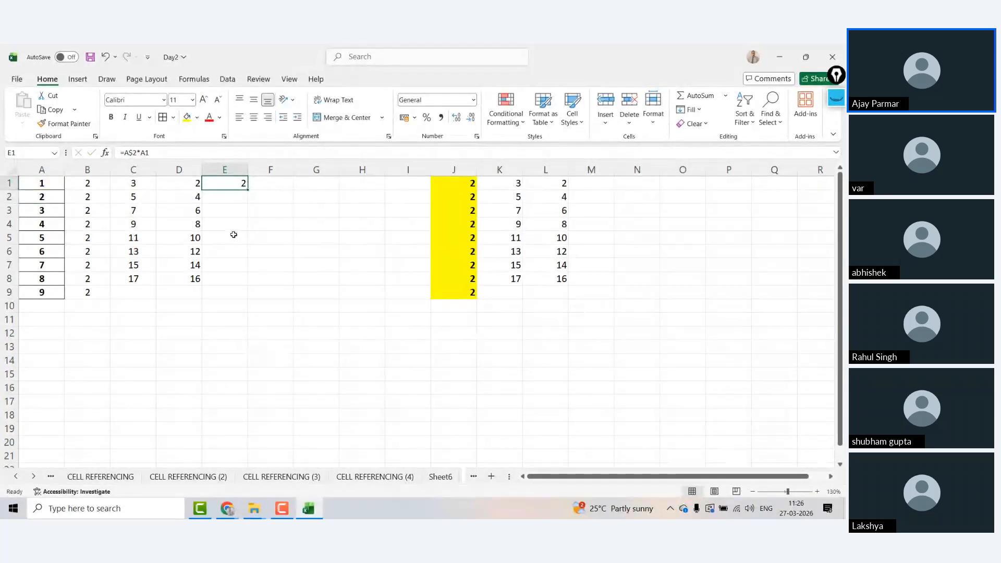
pyautogui.moveTo(248, 190); pyautogui.dragTo(248, 288)
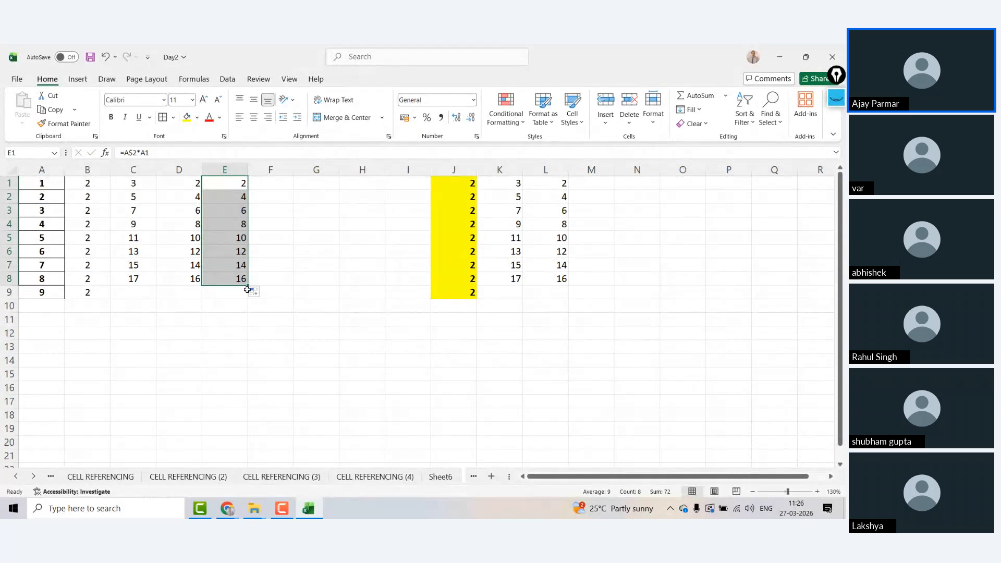
# Examine the formulas in E1 through E4 to compare the locked reference with the relative one.
pyautogui.click(223, 183)
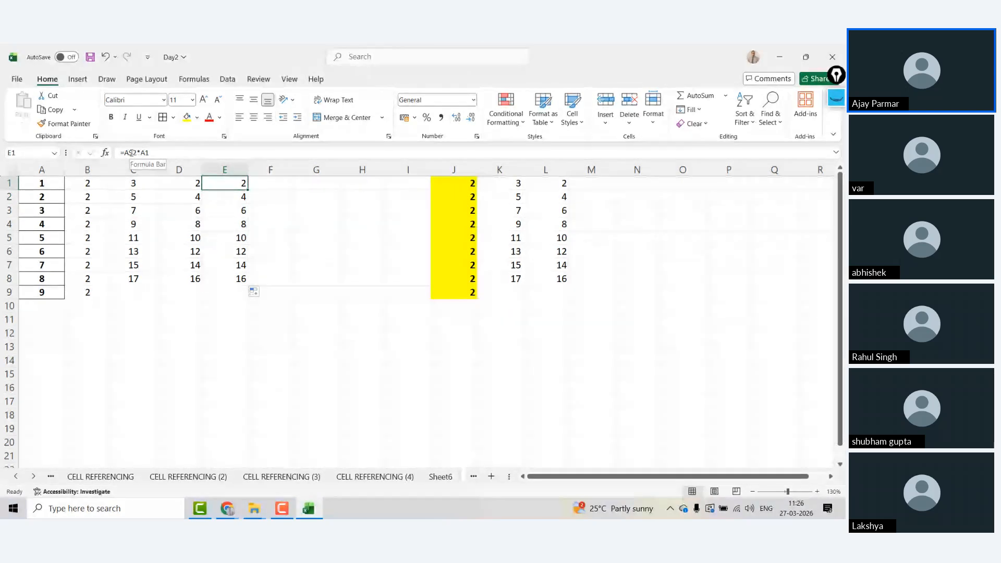
pyautogui.click(133, 153)
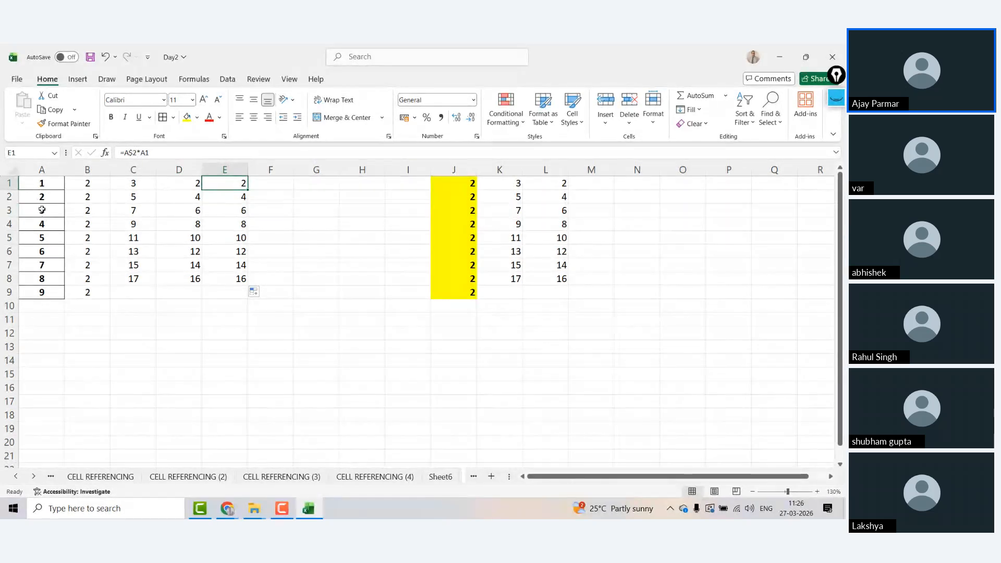
pyautogui.press('F2')
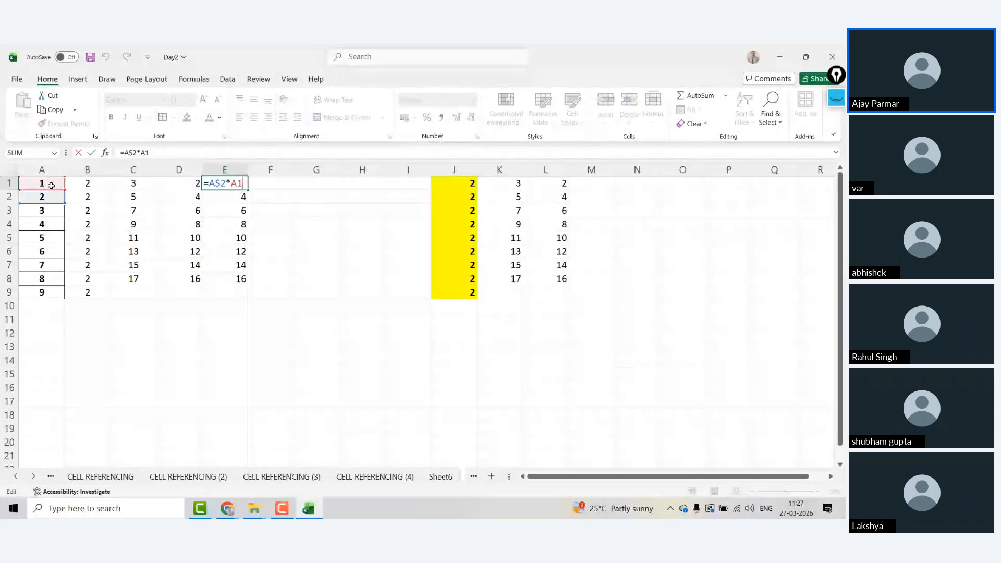
pyautogui.press('Return')
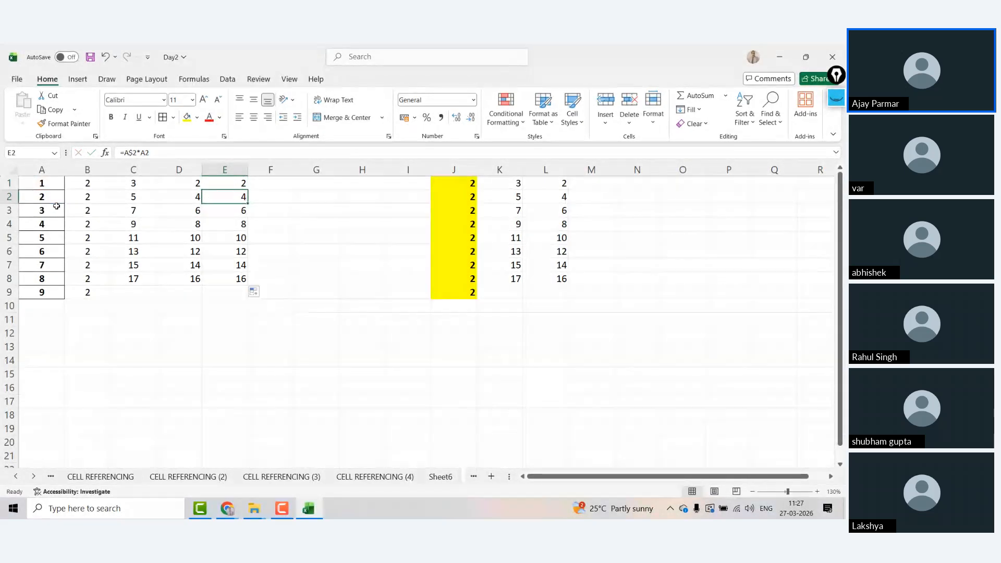
pyautogui.press('F2')
pyautogui.press('Return')
pyautogui.press('F2')
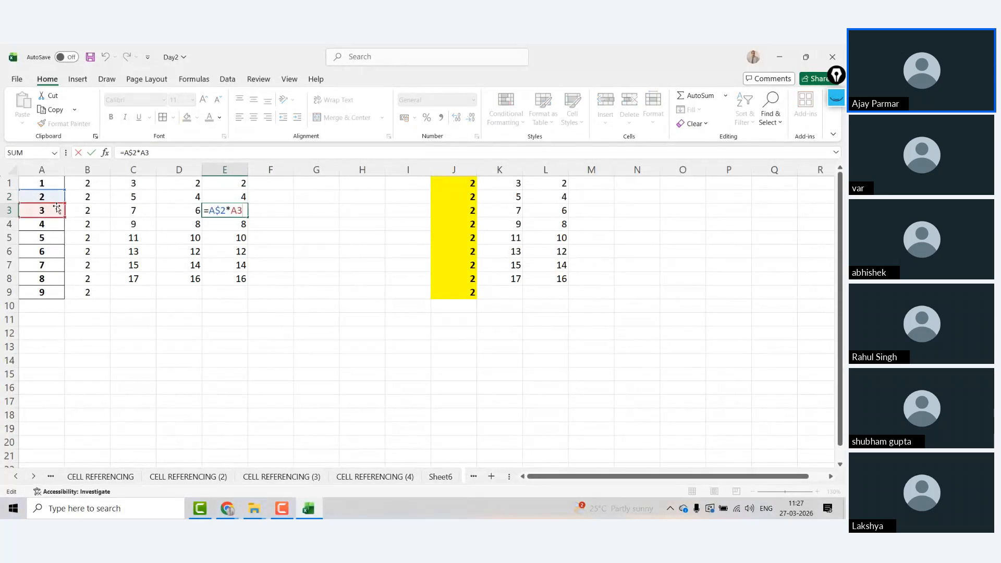
pyautogui.press('Return')
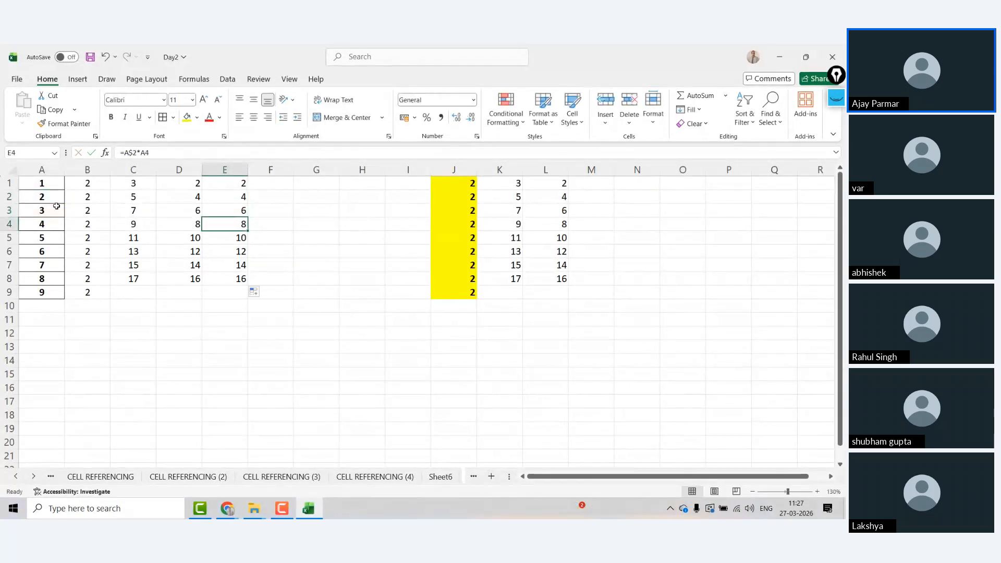
pyautogui.press('F2')
pyautogui.press('Return')
# Enter the formula =L4+E4+B6+A10 in cell L16.
pyautogui.click(540, 387)
pyautogui.write('=')
pyautogui.click(552, 225)
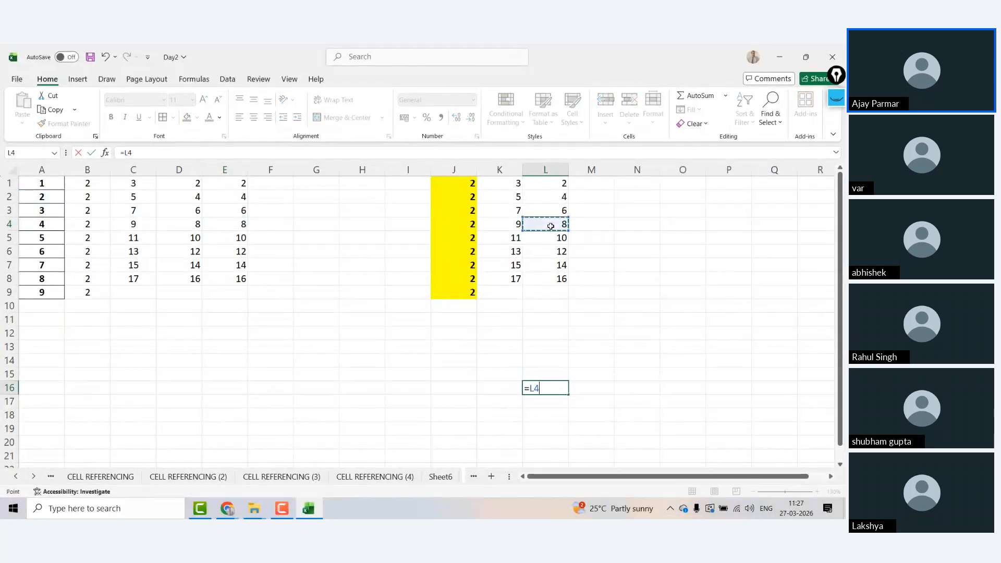
pyautogui.write('+')
pyautogui.click(213, 224)
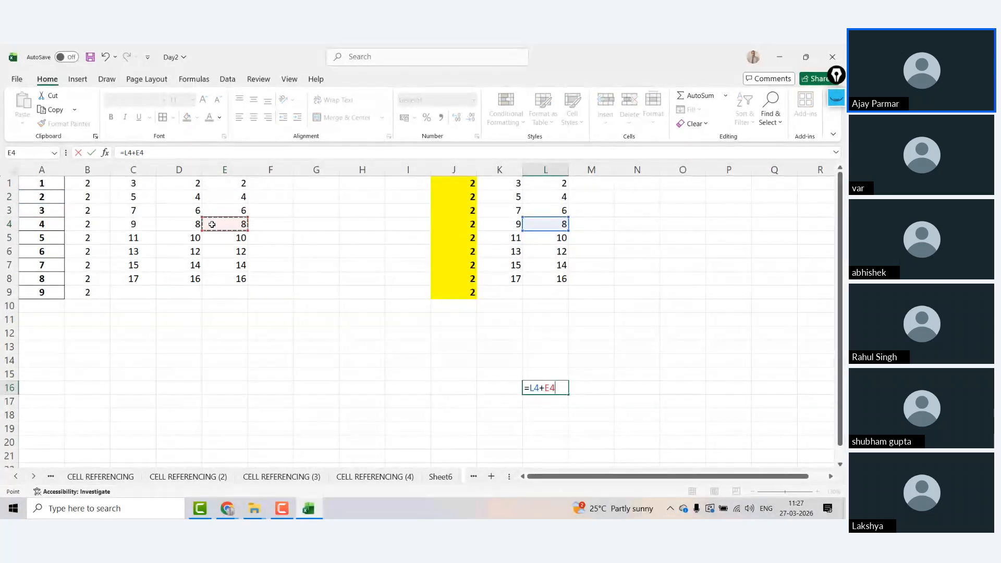
pyautogui.write('+')
pyautogui.click(69, 251)
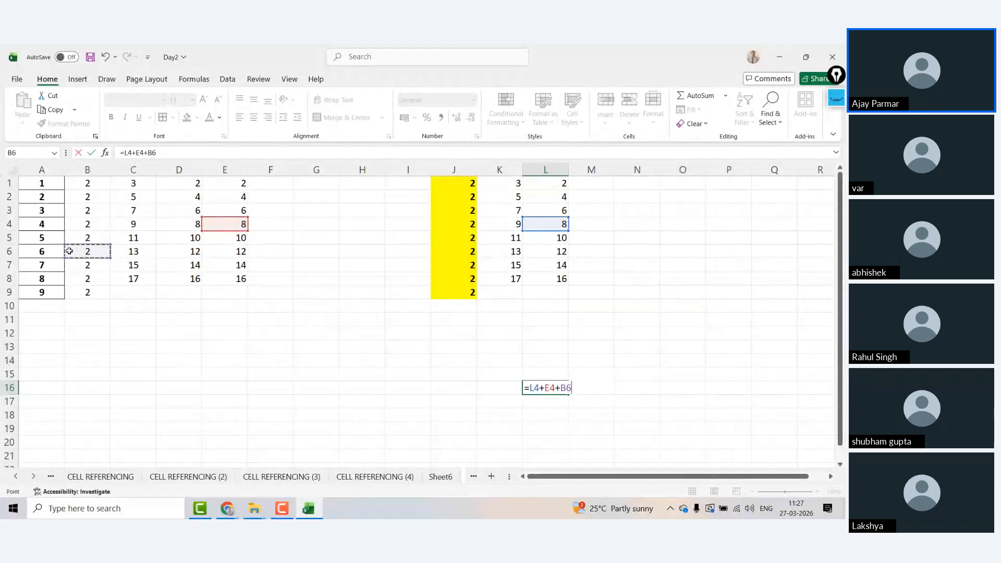
pyautogui.write('+')
pyautogui.click(32, 320)
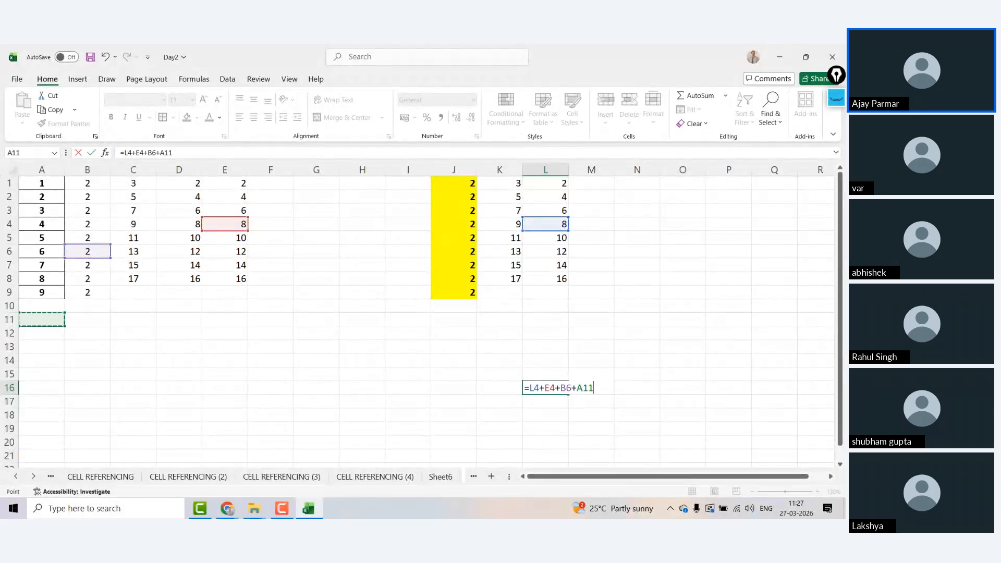
pyautogui.press('Up')
pyautogui.hotkey('ctrl', 'Return')
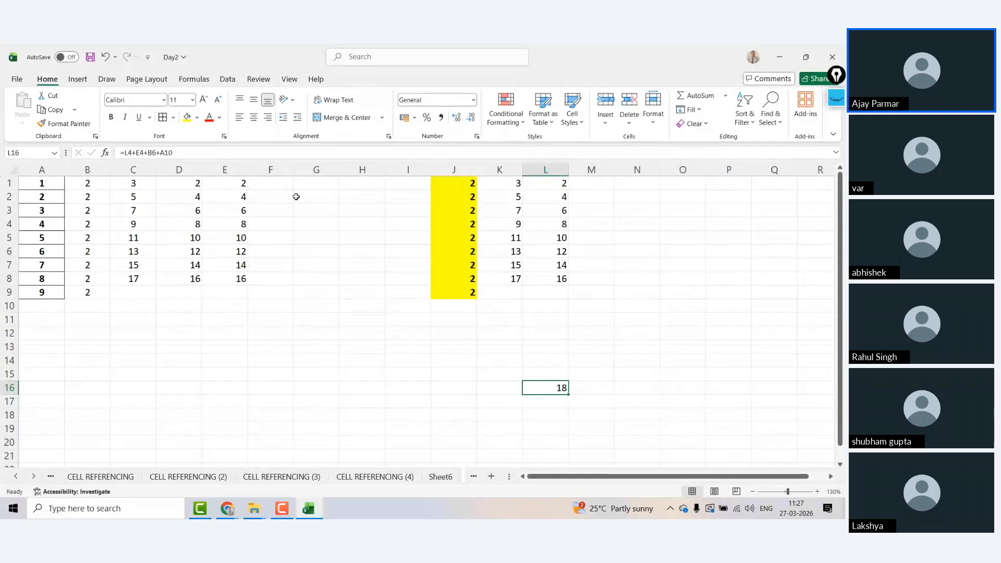
# Edit the formula in L16, replacing its last reference with A9.
pyautogui.press('F2')
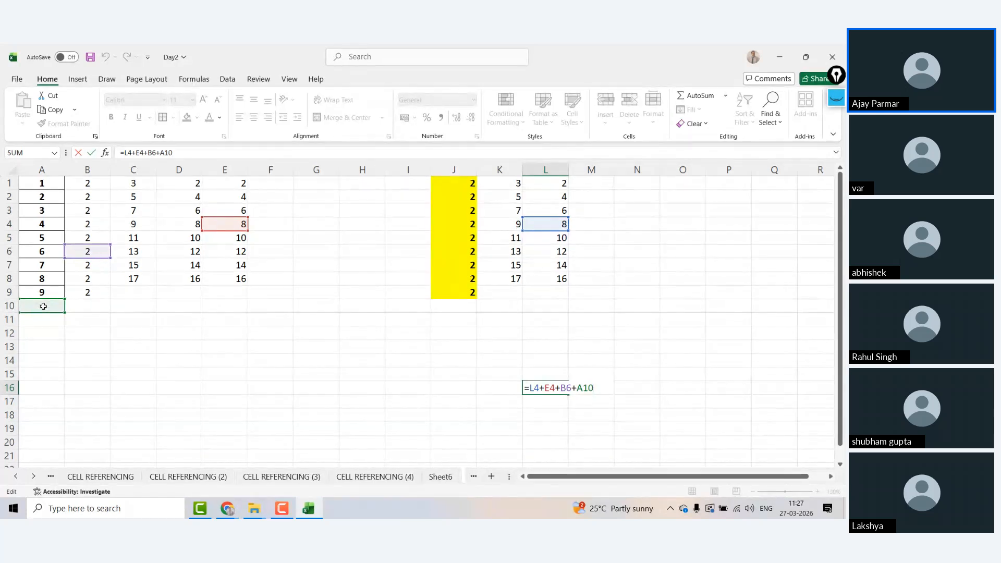
pyautogui.click(176, 152)
pyautogui.press('BackSpace')
pyautogui.press('BackSpace')
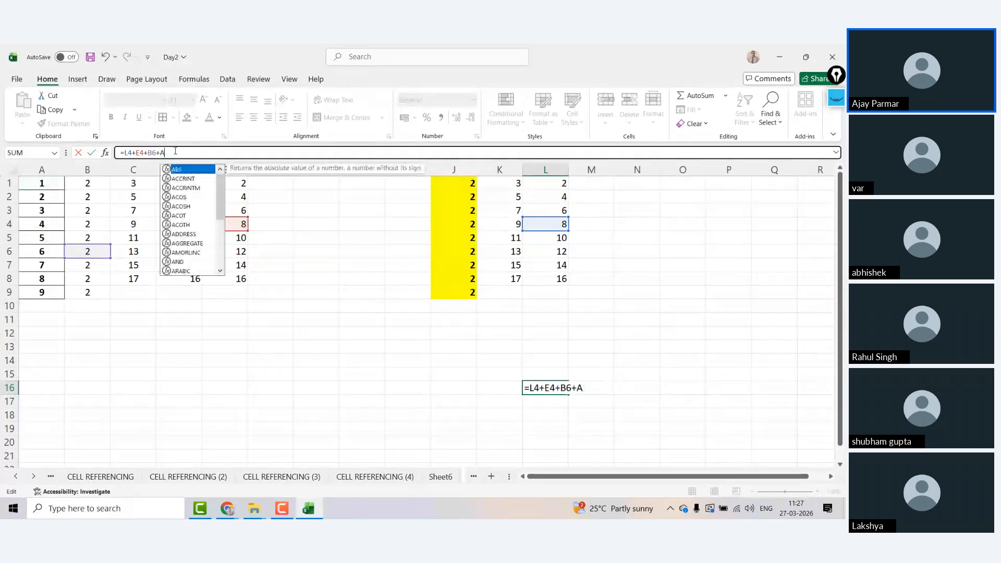
pyautogui.write('9')
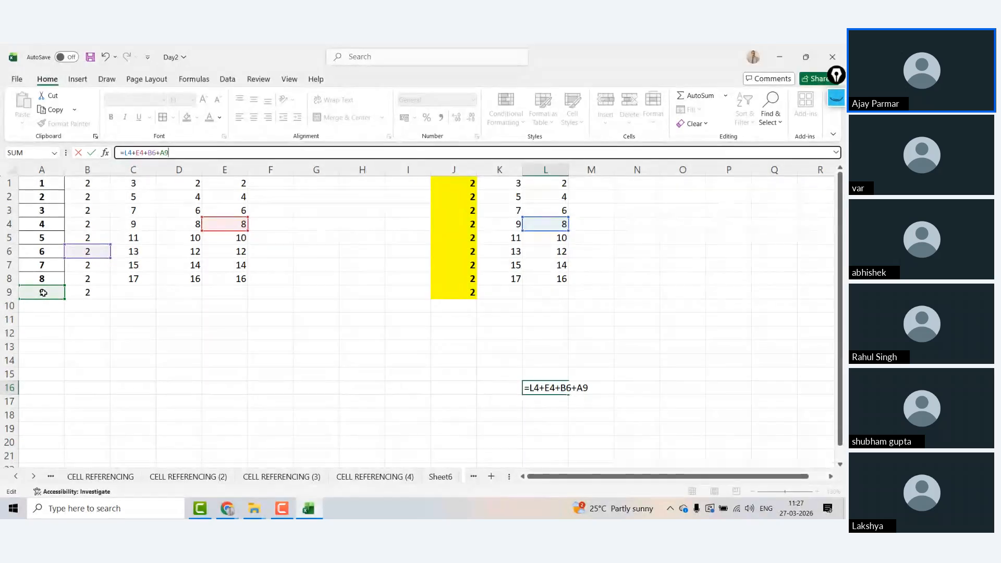
pyautogui.press('BackSpace')
pyautogui.write('10')
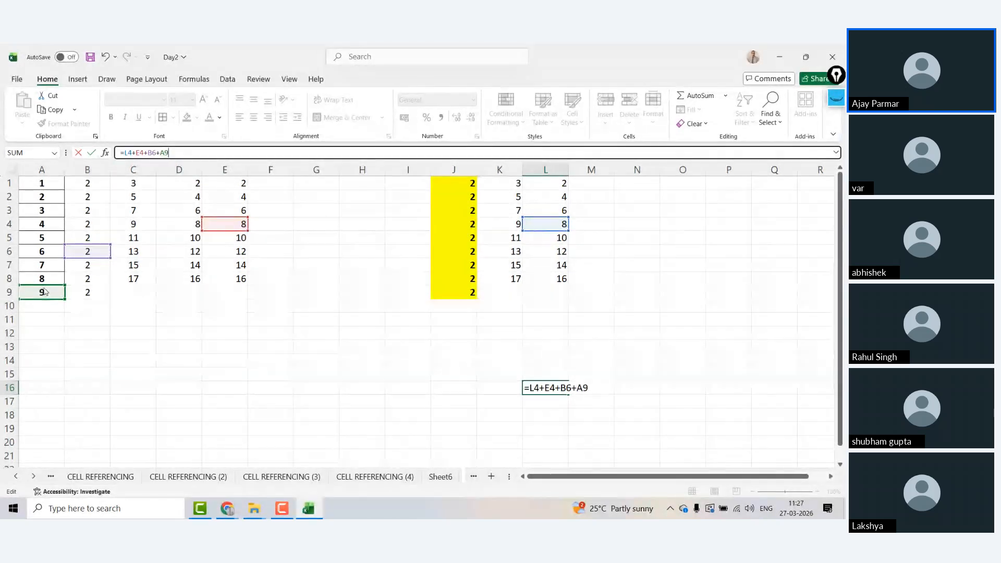
# Shift the last reference of the L16 formula through several cells and commit the formula as =L4+E4+B6+A9.
pyautogui.click(49, 212)
pyautogui.click(89, 198)
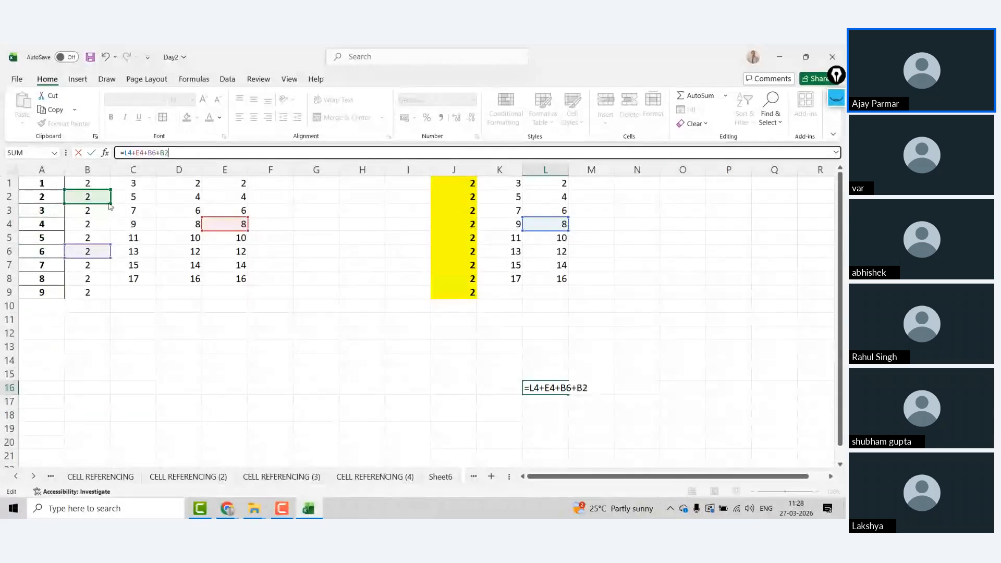
pyautogui.click(155, 199)
pyautogui.click(270, 197)
pyautogui.click(316, 211)
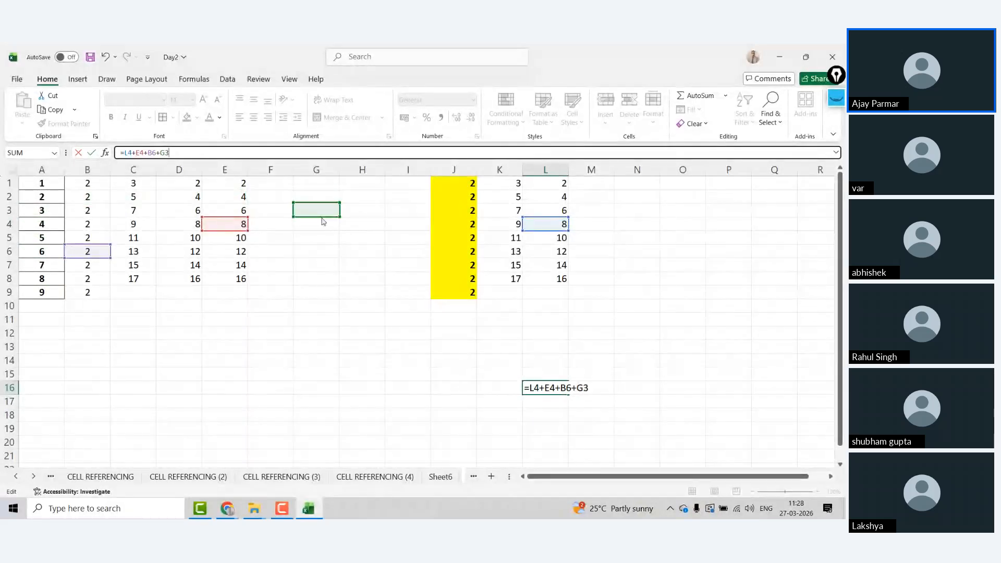
pyautogui.click(323, 266)
pyautogui.click(313, 347)
pyautogui.click(263, 354)
pyautogui.click(133, 374)
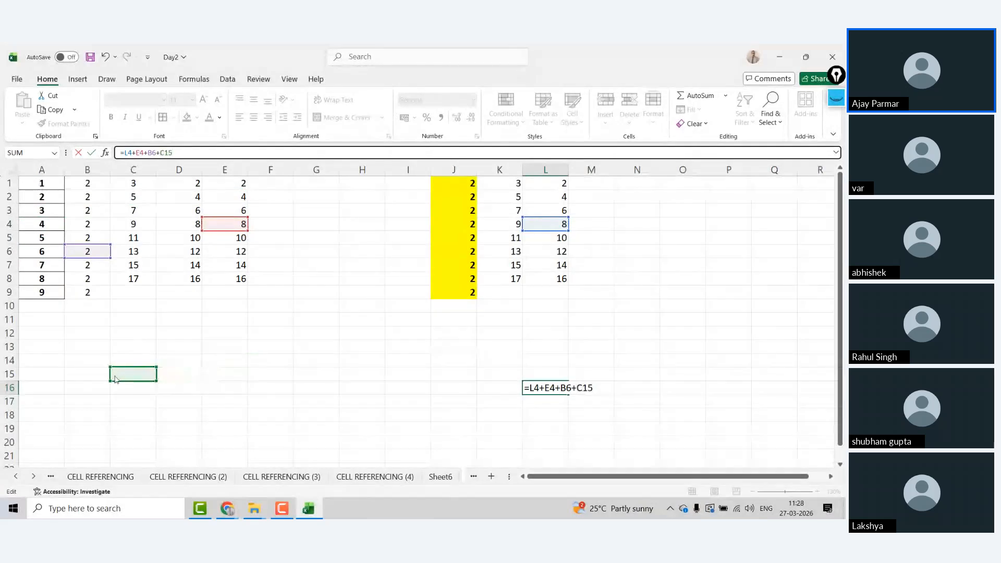
pyautogui.click(86, 346)
pyautogui.click(45, 310)
pyautogui.click(47, 292)
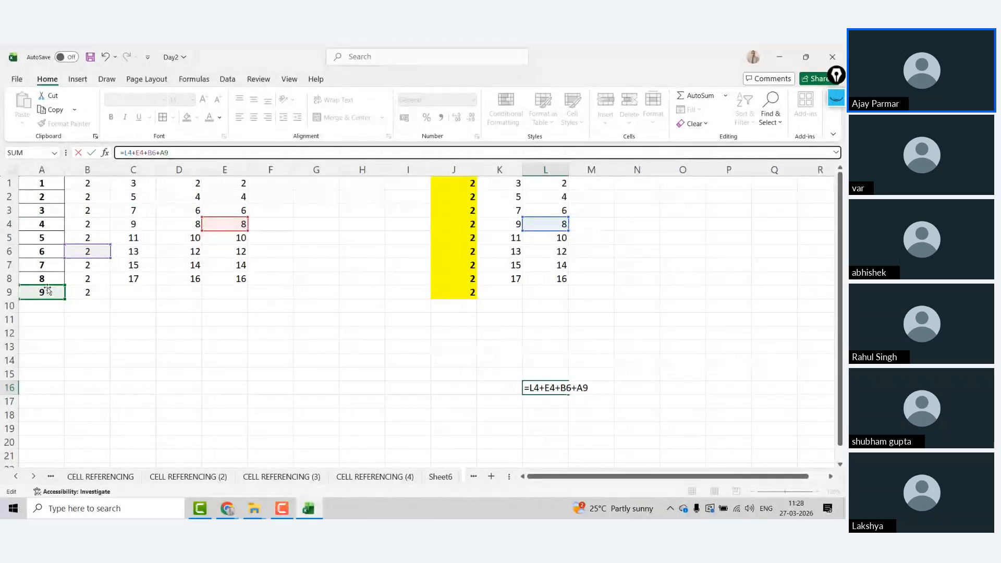
pyautogui.hotkey('ctrl', 'Return')
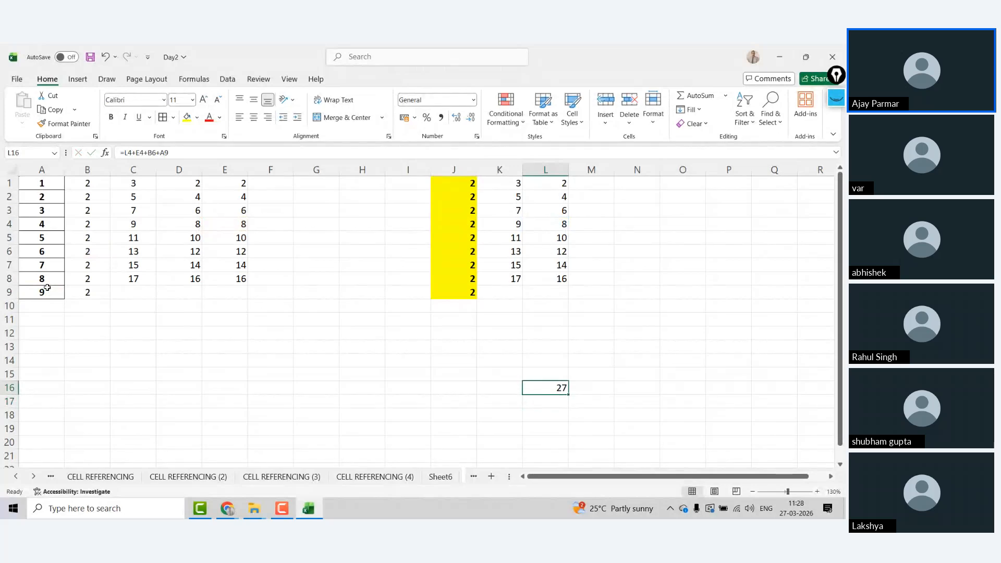
# Enter the note "F2- TO HIGHLIGHT THE FORMULA CELLS" in cell O2.
pyautogui.click(667, 199)
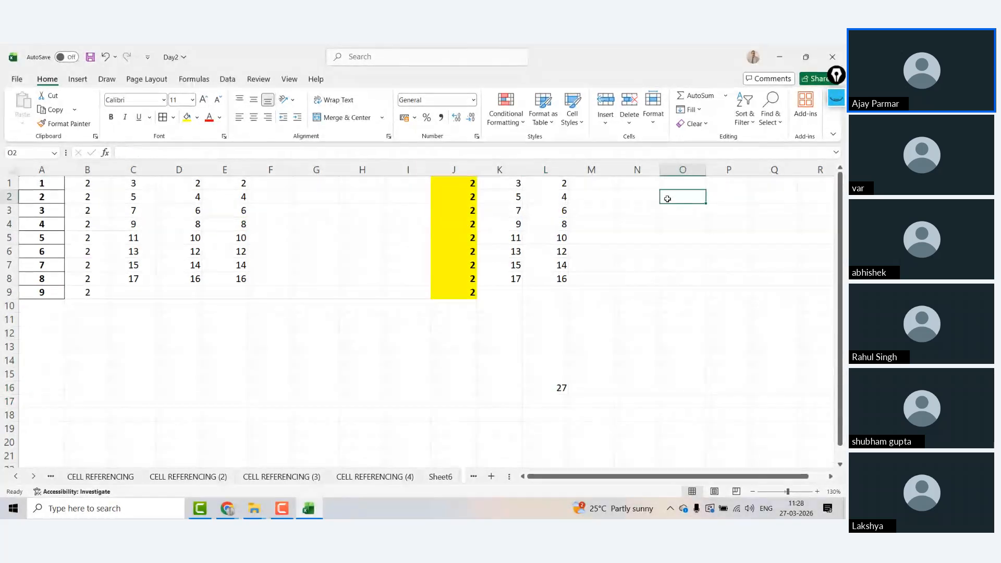
pyautogui.write('F2')
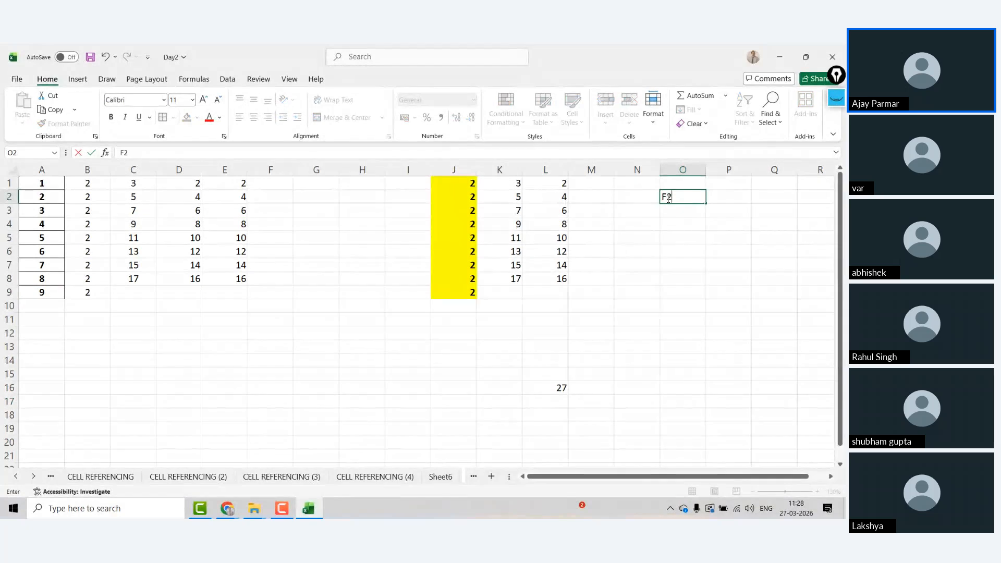
pyautogui.write('- TO HIGH')
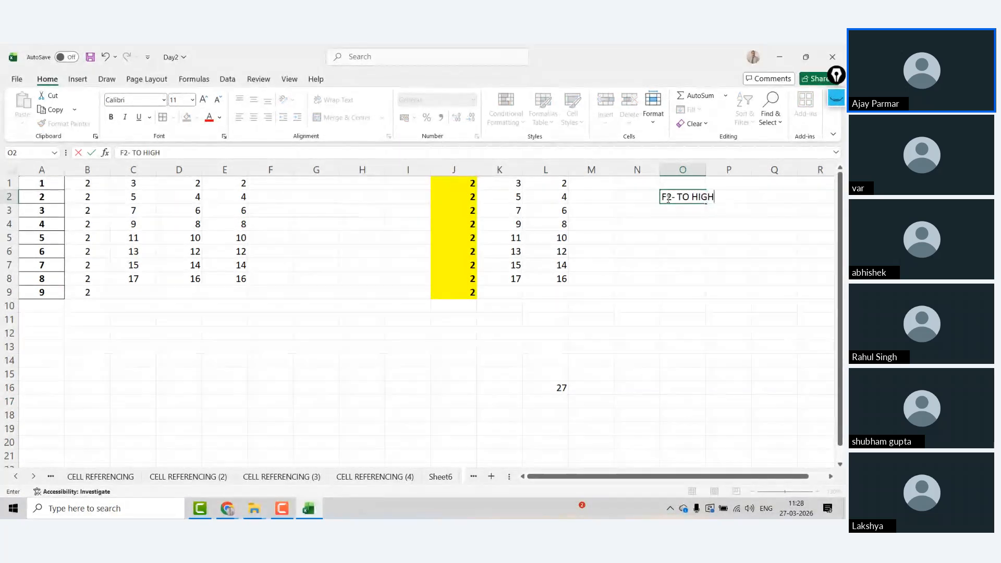
pyautogui.write('LIGHT THE FO')
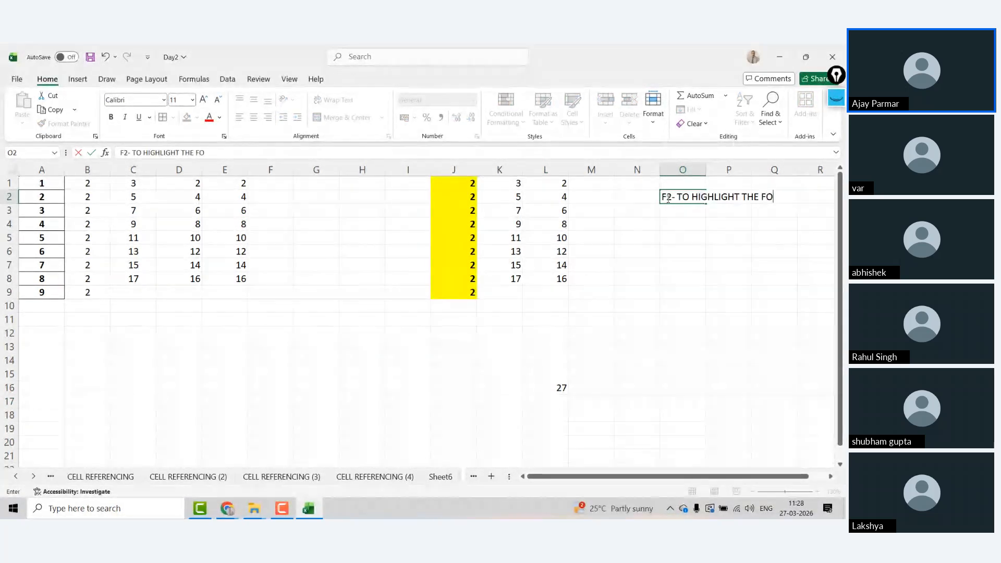
pyautogui.write('RMULA CELLS')
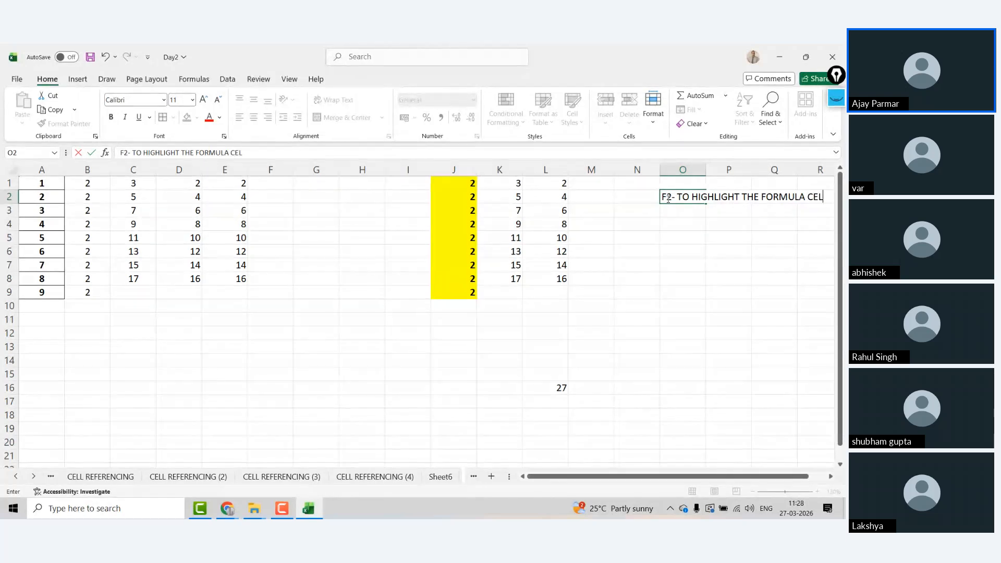
pyautogui.press('Return')
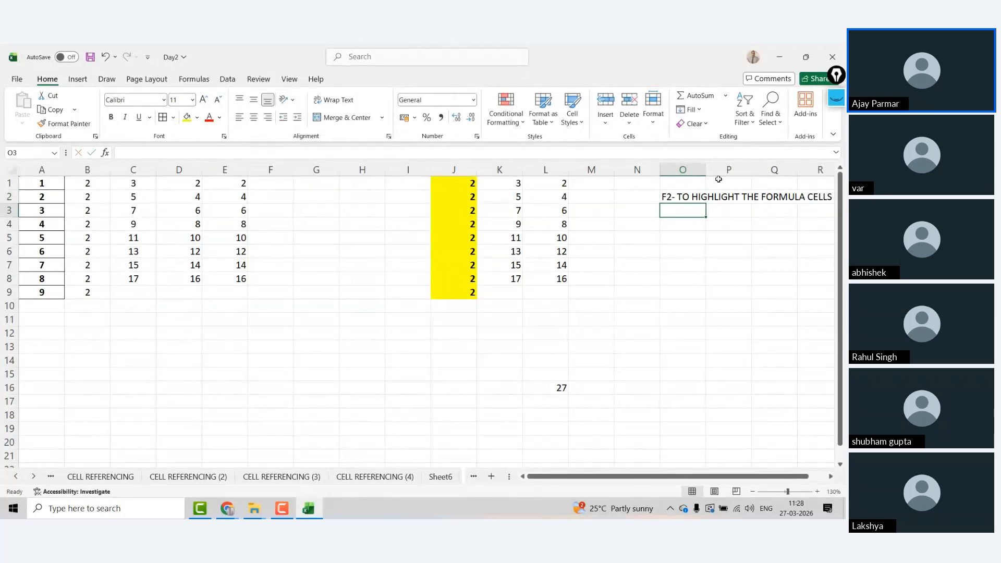
# Enter the descending series 8, 7, 6, 5, 4, 3, 2, 1 in cells M1 to M8.
pyautogui.click(584, 189)
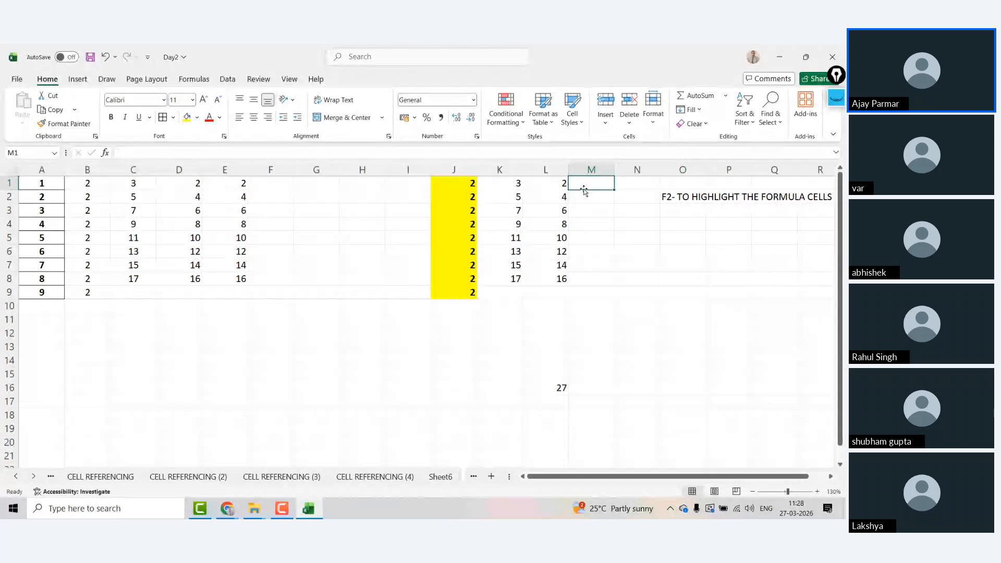
pyautogui.write('8')
pyautogui.press('Return')
pyautogui.write('7')
pyautogui.press('Return')
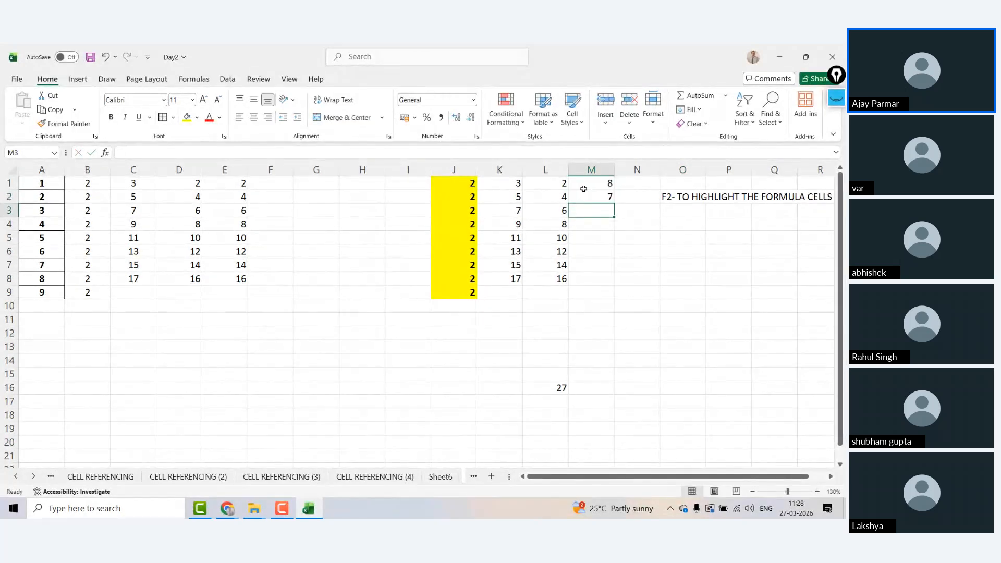
pyautogui.write('6 5 4 3 2')
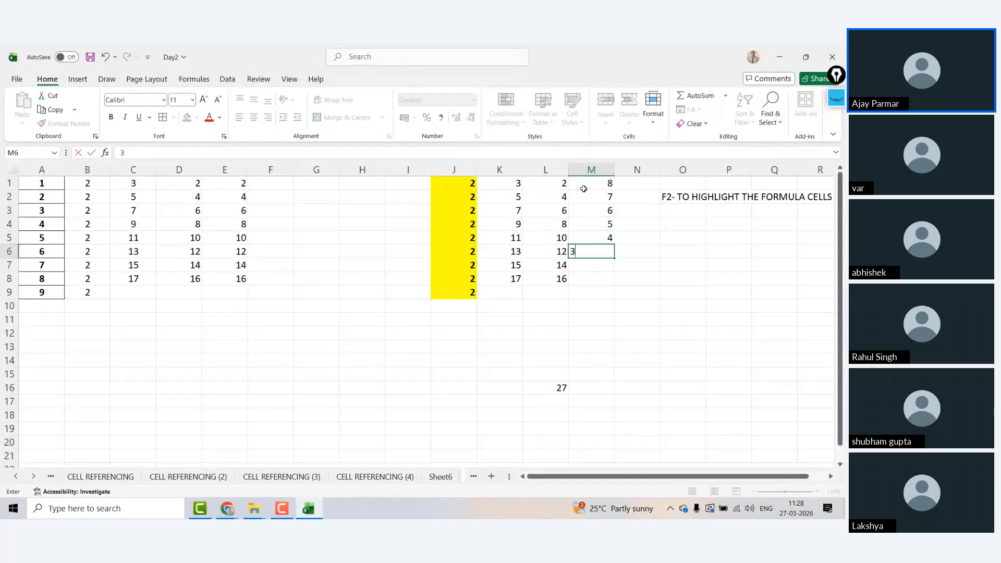
pyautogui.press('Return')
pyautogui.write('1')
pyautogui.press('Up')
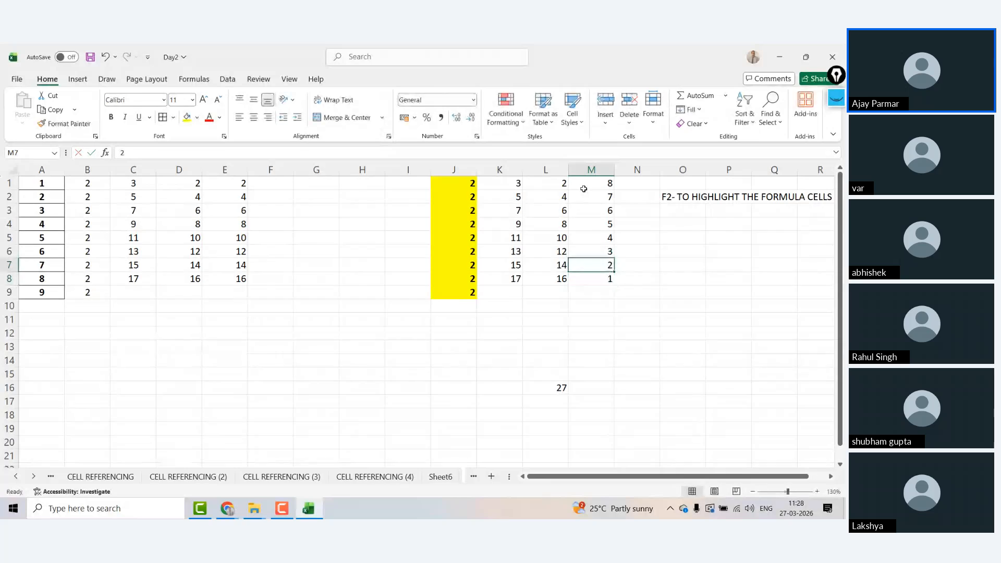
# Centre the values in D1:E8 horizontally and move to the empty cell F1.
pyautogui.click(272, 181)
pyautogui.press('Left')
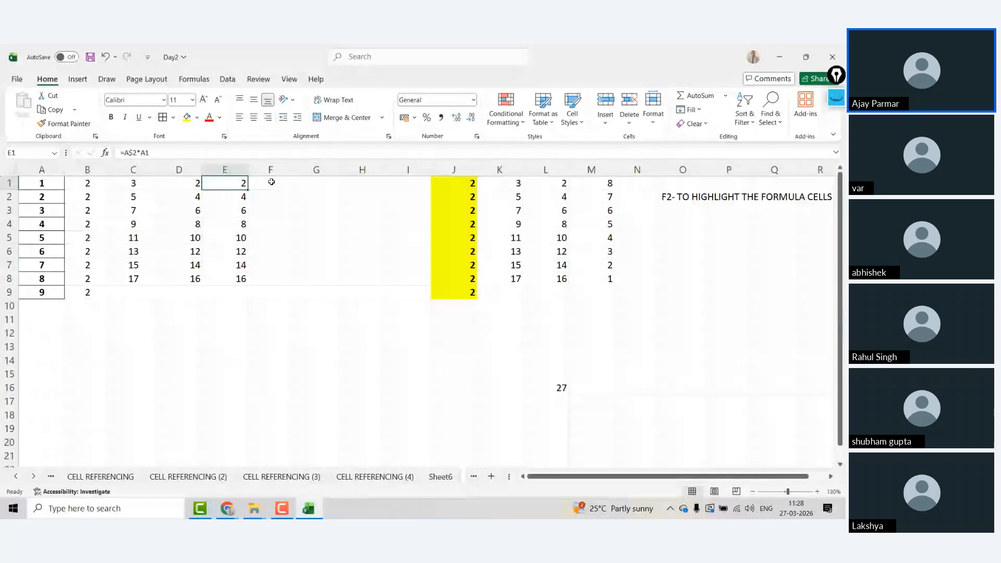
pyautogui.press('Left')
pyautogui.hotkey('shift', 'Right')
pyautogui.hotkey('ctrl', 'shift', 'Down')
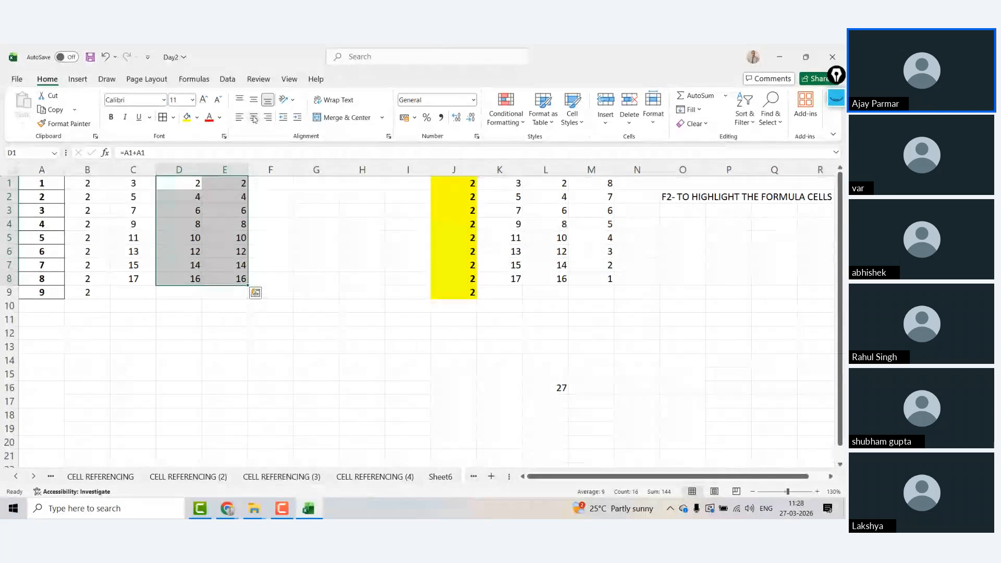
pyautogui.click(254, 117)
pyautogui.press('Right')
pyautogui.press('Right')
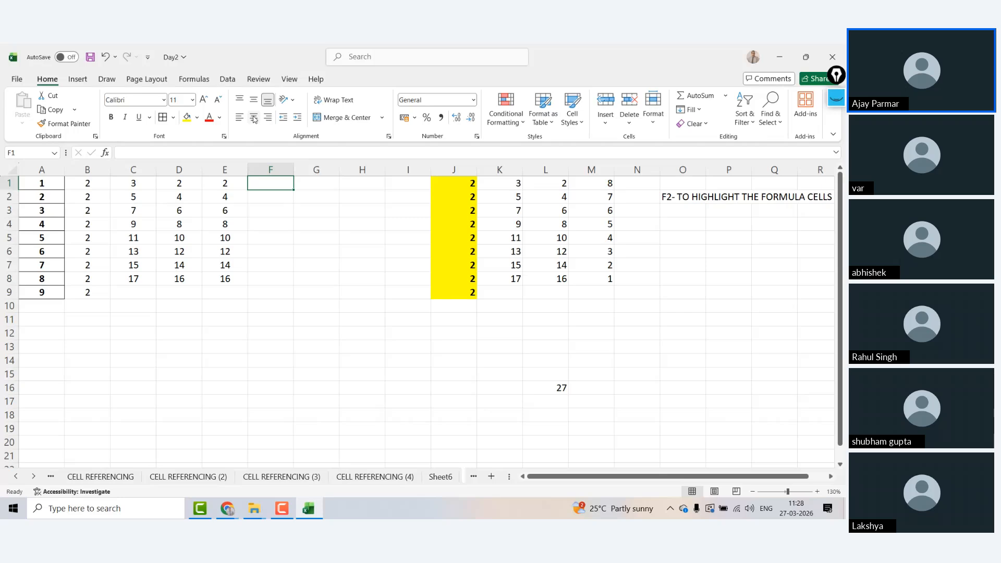
# Enter the formula =A9-A1 in cell F1.
pyautogui.write('=')
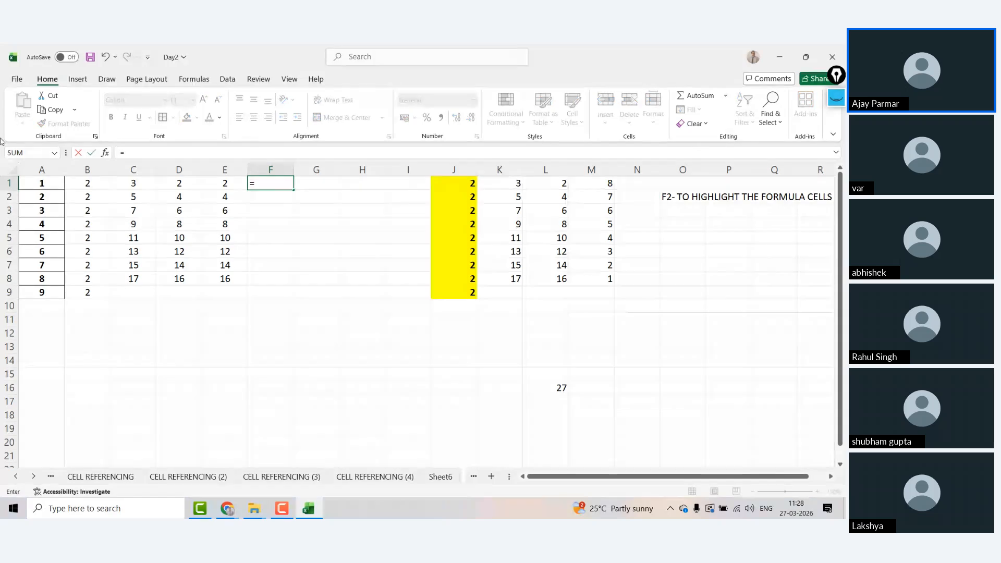
pyautogui.click(46, 289)
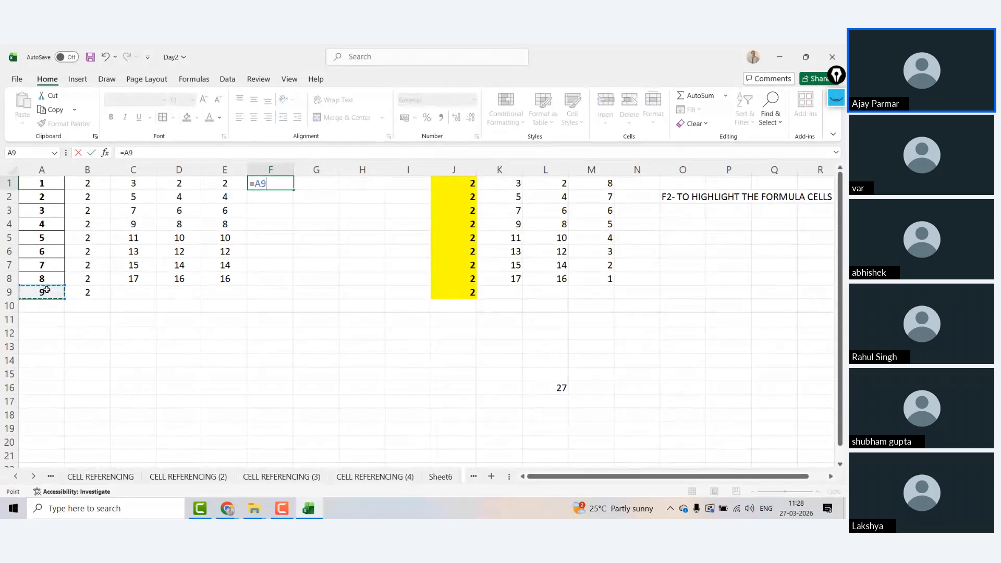
pyautogui.write('-')
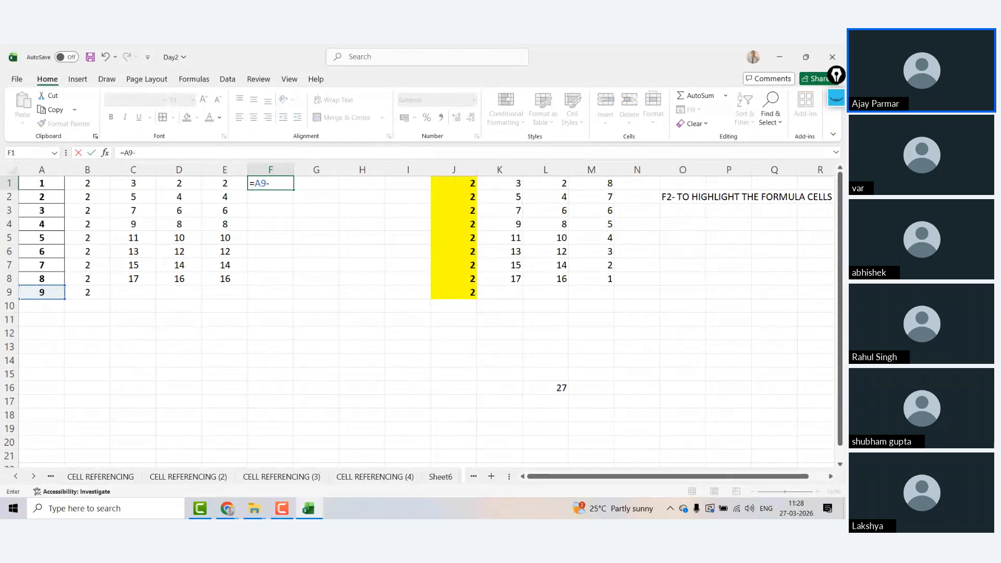
pyautogui.click(42, 183)
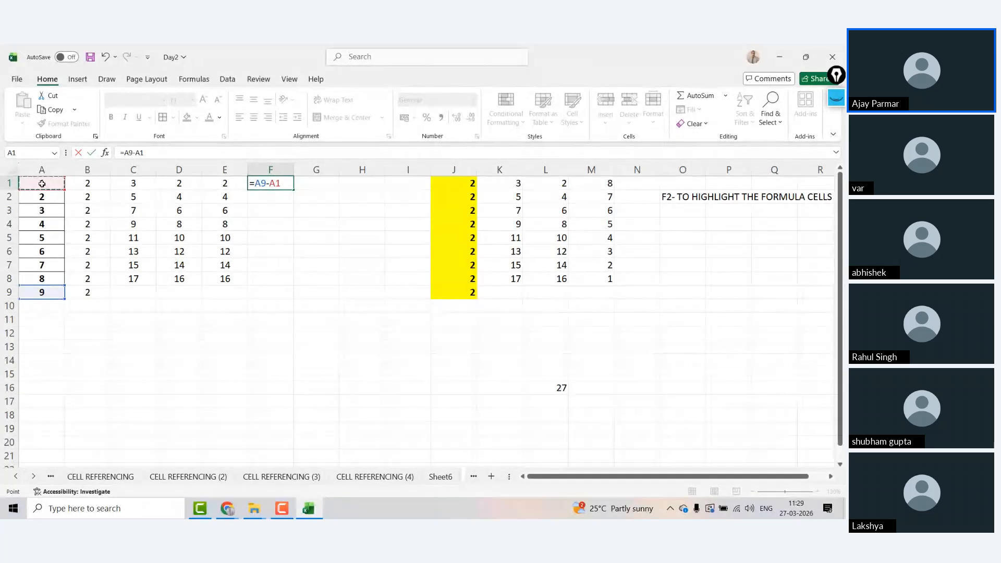
pyautogui.hotkey('ctrl', 'Return')
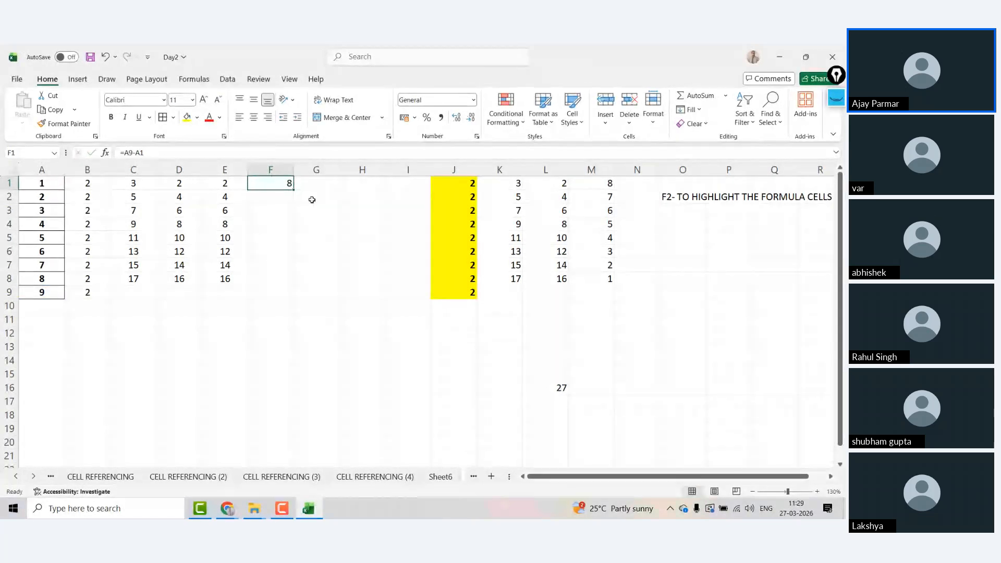
# Try filling the F1 formula down to F2, inspect which cells it references, and undo the fill.
pyautogui.moveTo(293, 189); pyautogui.dragTo(293, 204)
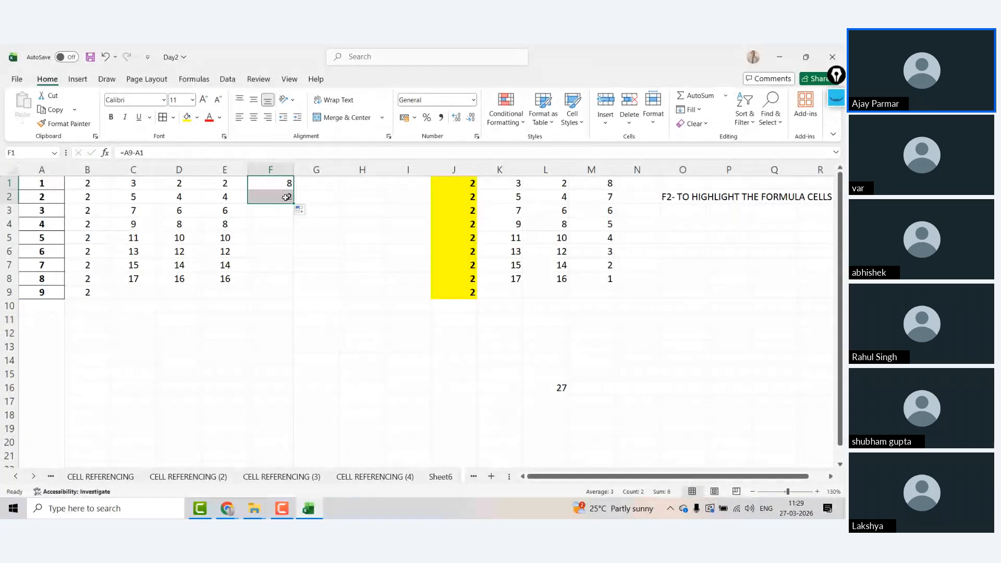
pyautogui.click(278, 196)
pyautogui.click(153, 155)
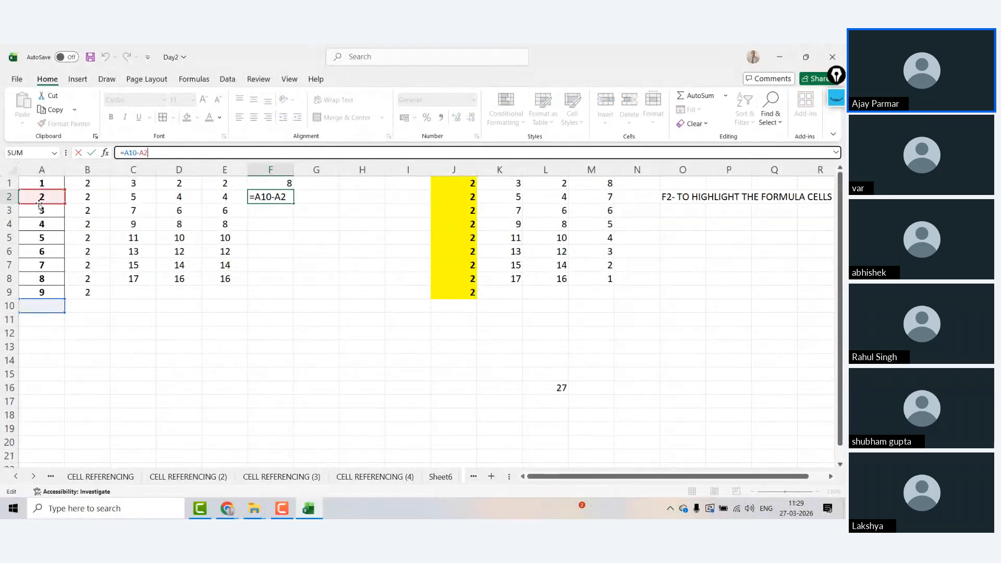
pyautogui.press('Escape')
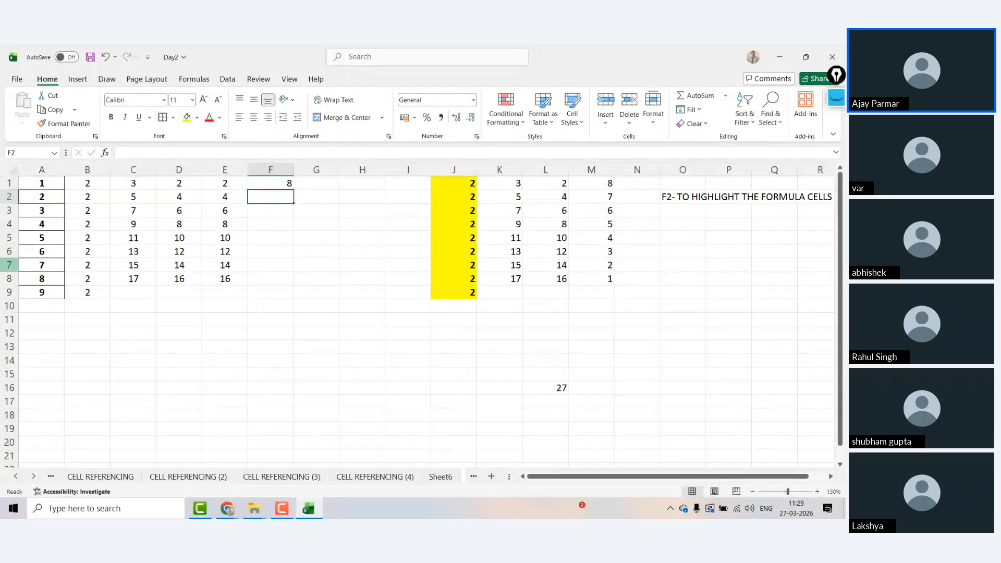
# Select A9 together with A1, A2, A3, A4 and A6 in turn to trace which pair each subtraction needs.
pyautogui.click(42, 292)
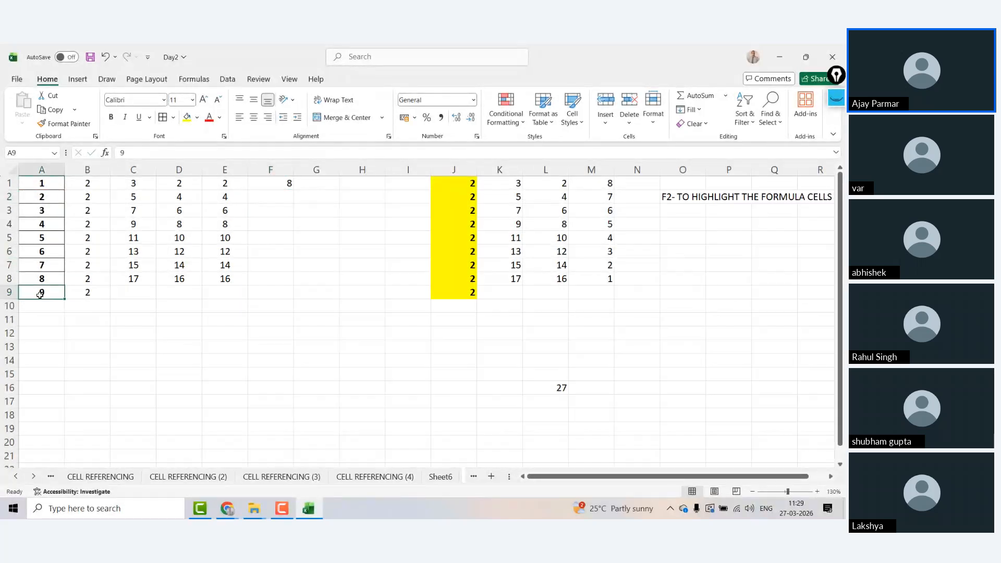
pyautogui.keyDown('ctrl'); pyautogui.click(53, 185); pyautogui.keyUp('ctrl')
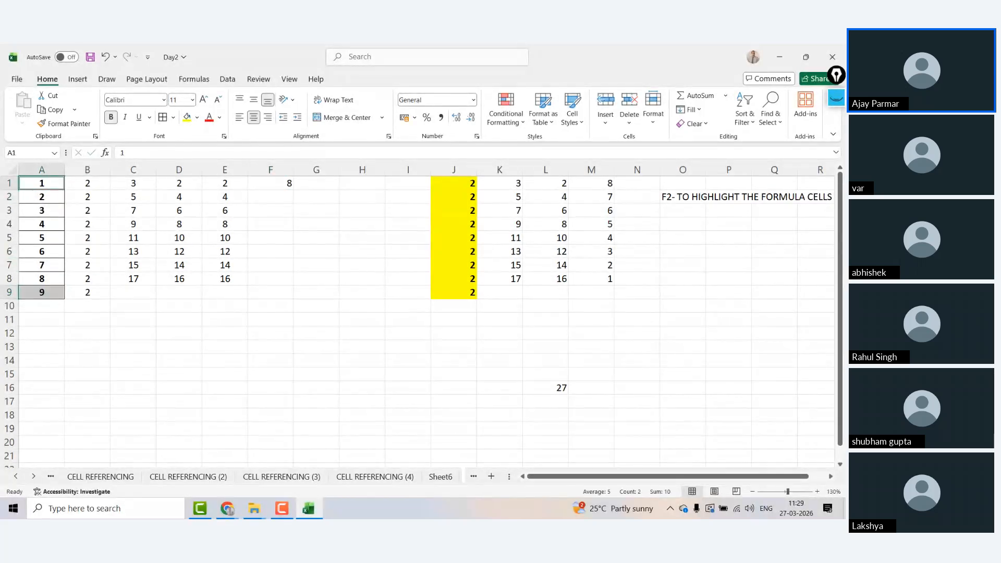
pyautogui.click(44, 294)
pyautogui.keyDown('ctrl'); pyautogui.click(48, 199); pyautogui.keyUp('ctrl')
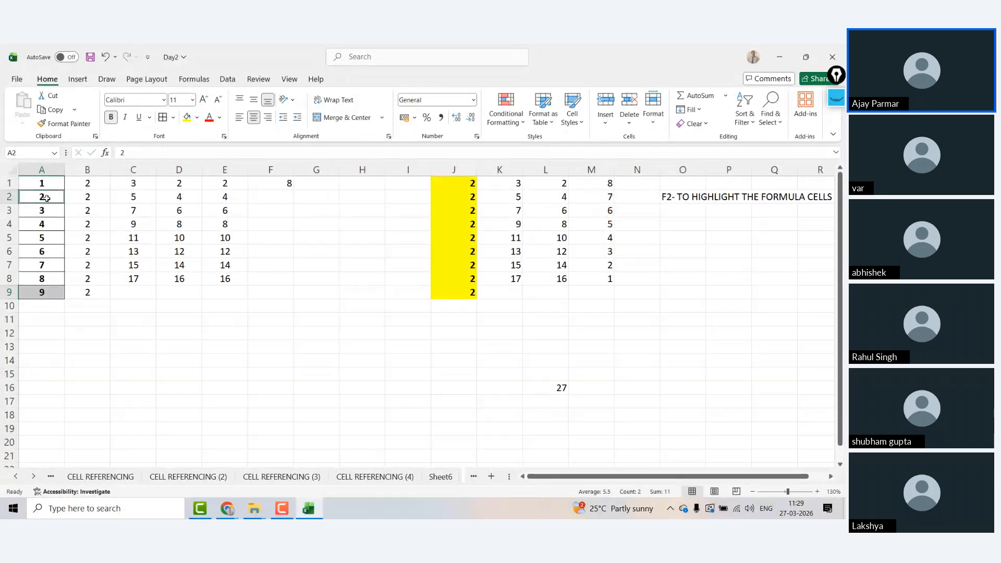
pyautogui.click(48, 290)
pyautogui.keyDown('ctrl'); pyautogui.click(48, 210); pyautogui.keyUp('ctrl')
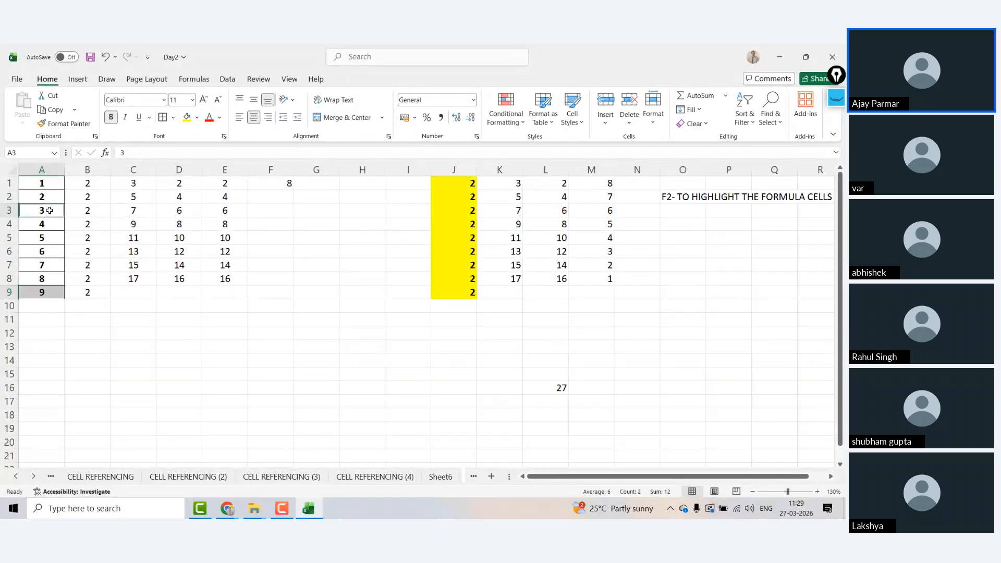
pyautogui.click(38, 292)
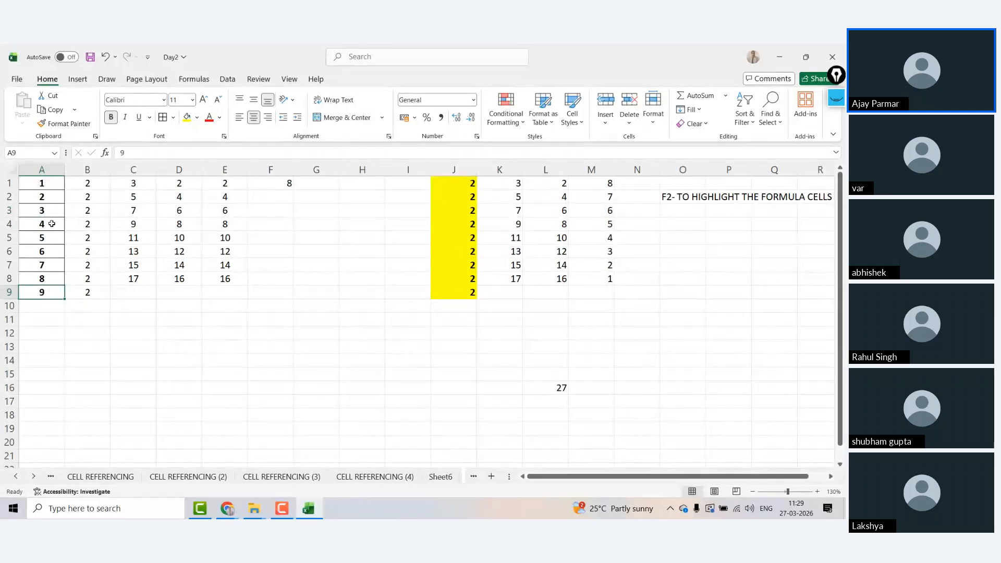
pyautogui.keyDown('ctrl'); pyautogui.click(52, 224); pyautogui.keyUp('ctrl')
pyautogui.click(44, 292)
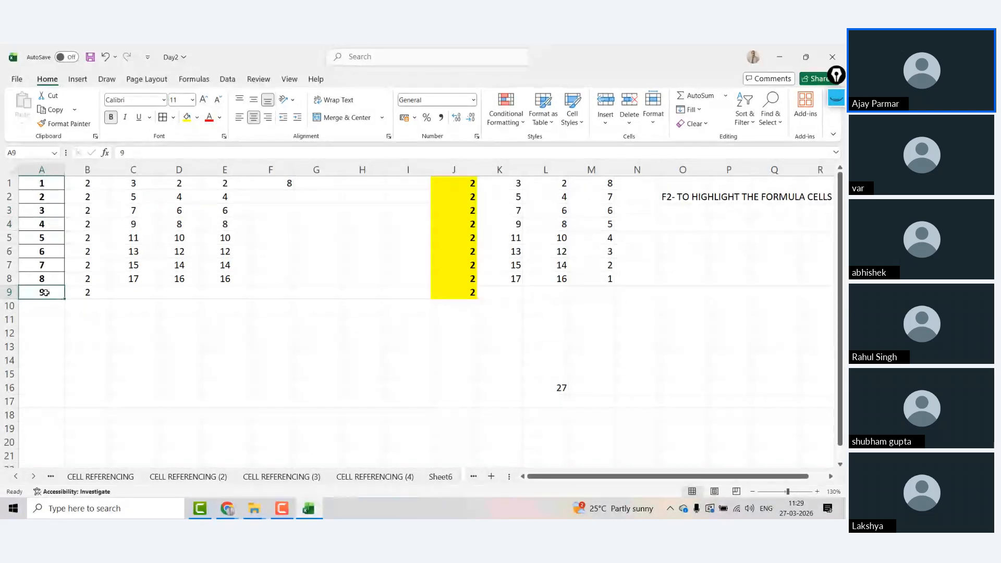
pyautogui.keyDown('ctrl'); pyautogui.click(52, 252); pyautogui.keyUp('ctrl')
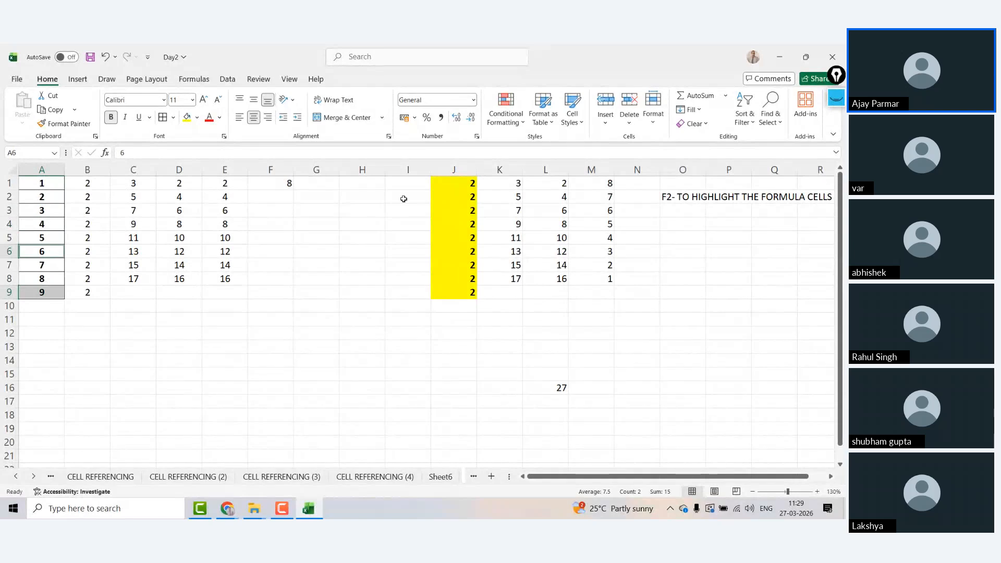
# Select M1:M7 to review the descending target series.
pyautogui.click(611, 182)
pyautogui.hotkey('shift', 'Down')
pyautogui.hotkey('shift', 'Down')
pyautogui.hotkey('shift', 'Down')
pyautogui.hotkey('shift', 'Down')
pyautogui.hotkey('shift', 'Down')
pyautogui.hotkey('shift', 'Down')
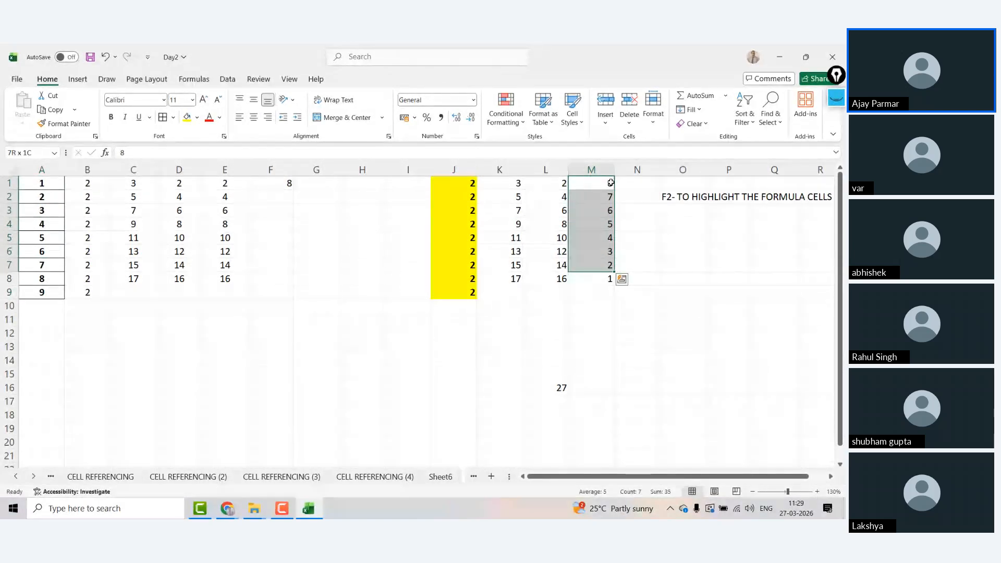
# Edit the formula in F1 to =A$9-A1, fixing only the row of the A9 reference.
pyautogui.click(270, 183)
pyautogui.click(128, 153)
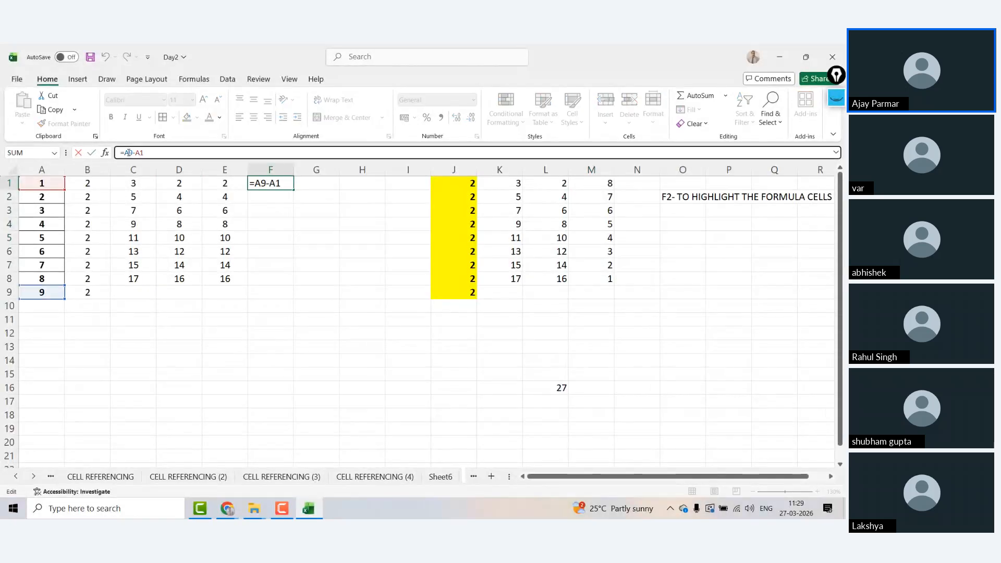
pyautogui.write('$')
pyautogui.press('BackSpace')
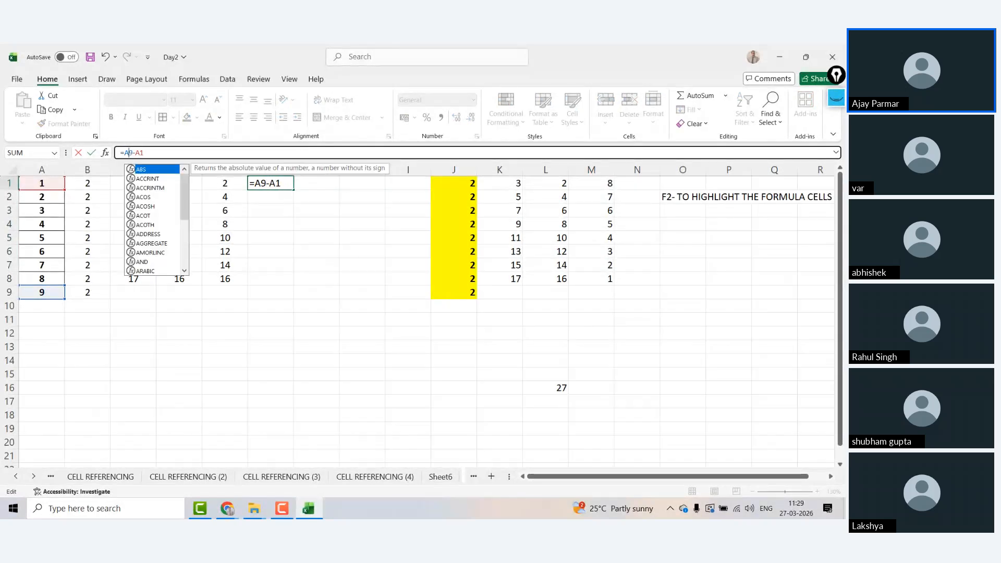
pyautogui.click(129, 151)
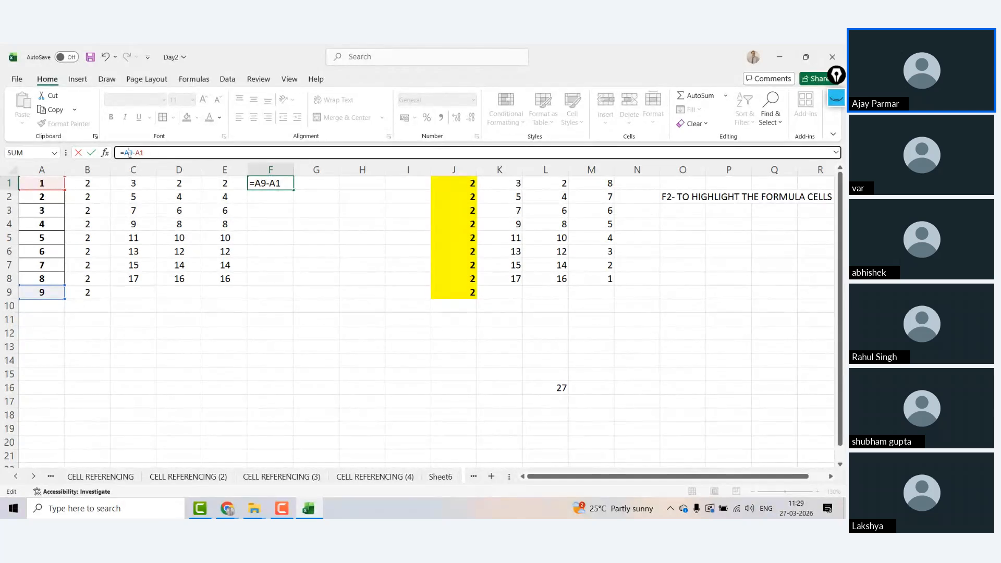
pyautogui.press('F4')
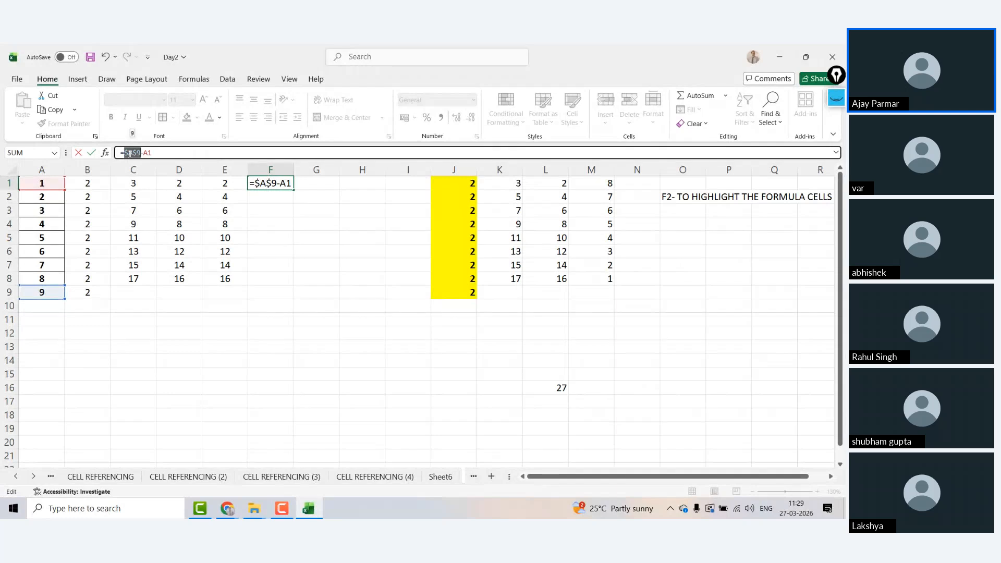
pyautogui.press('F4')
pyautogui.press('F4')
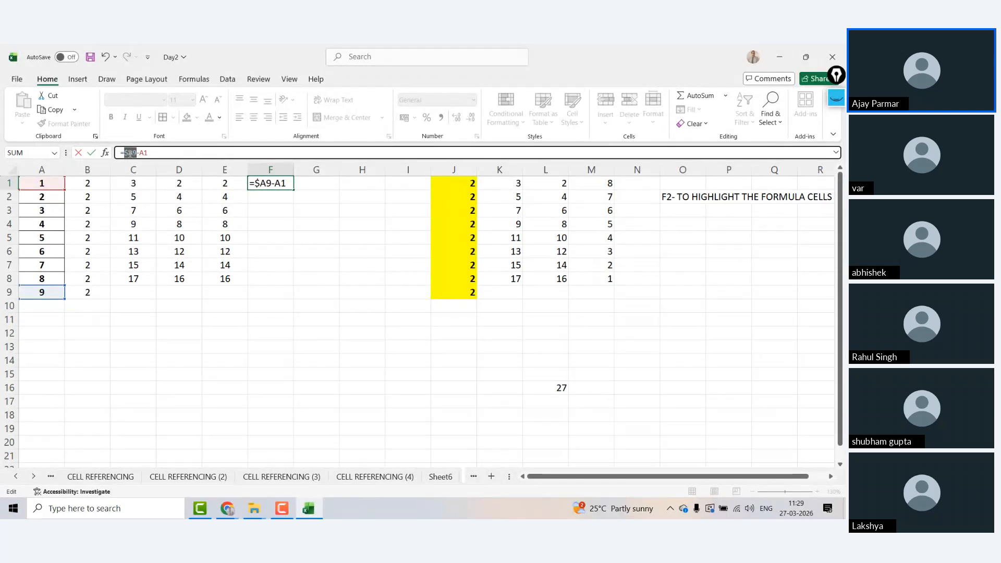
pyautogui.press('F4')
pyautogui.press('F4')
pyautogui.press('F4')
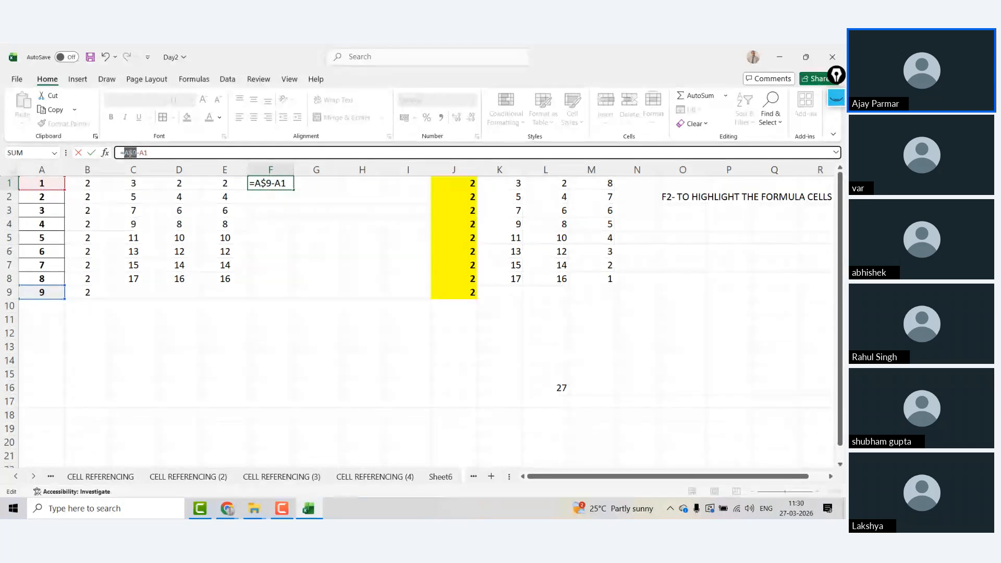
pyautogui.press('F4')
pyautogui.press('F4')
pyautogui.press('F4')
pyautogui.press('F4')
pyautogui.press('F4')
pyautogui.press('F4')
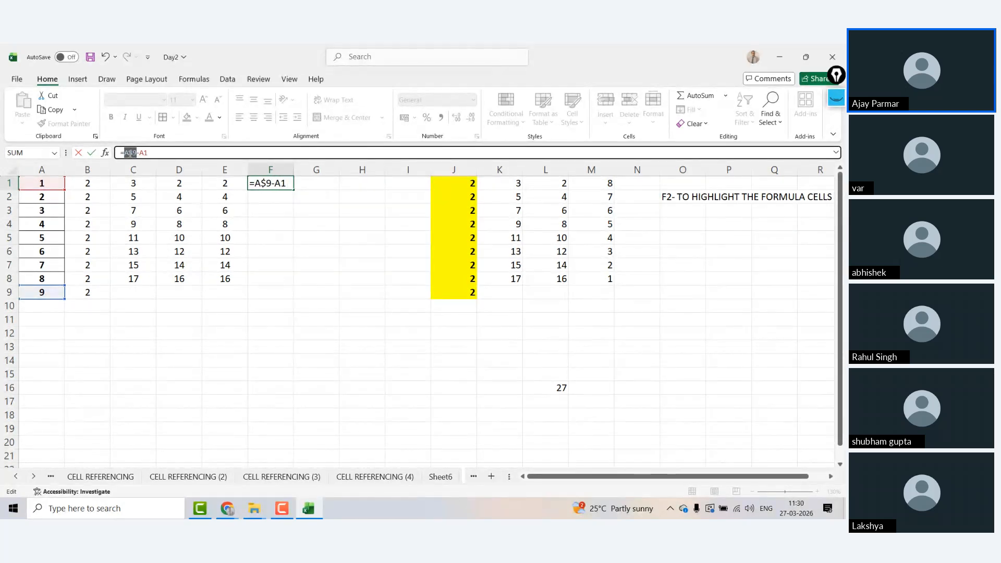
pyautogui.press('F4')
pyautogui.press('F4')
pyautogui.press('Return')
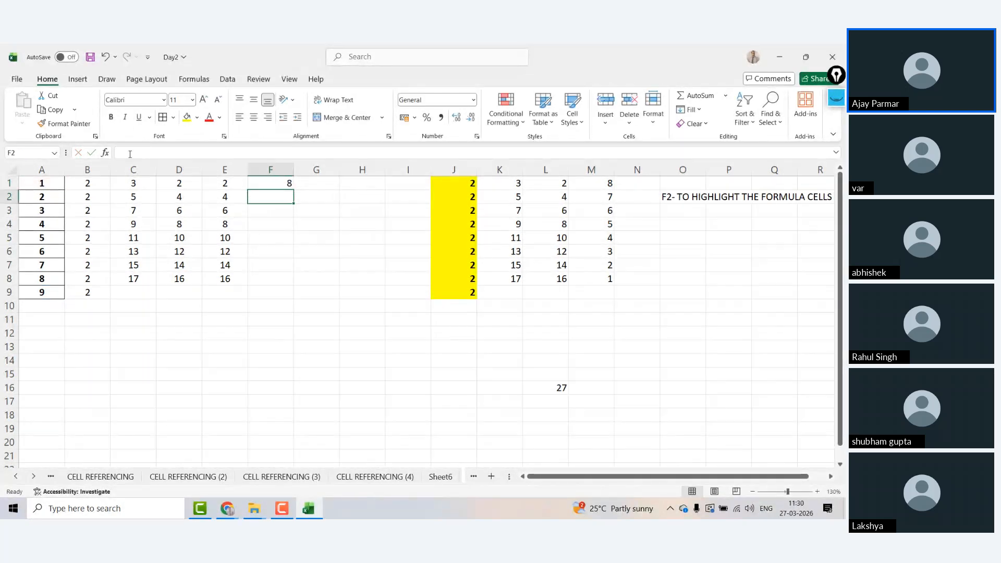
# Fill the F1 formula down through F8.
pyautogui.press('Up')
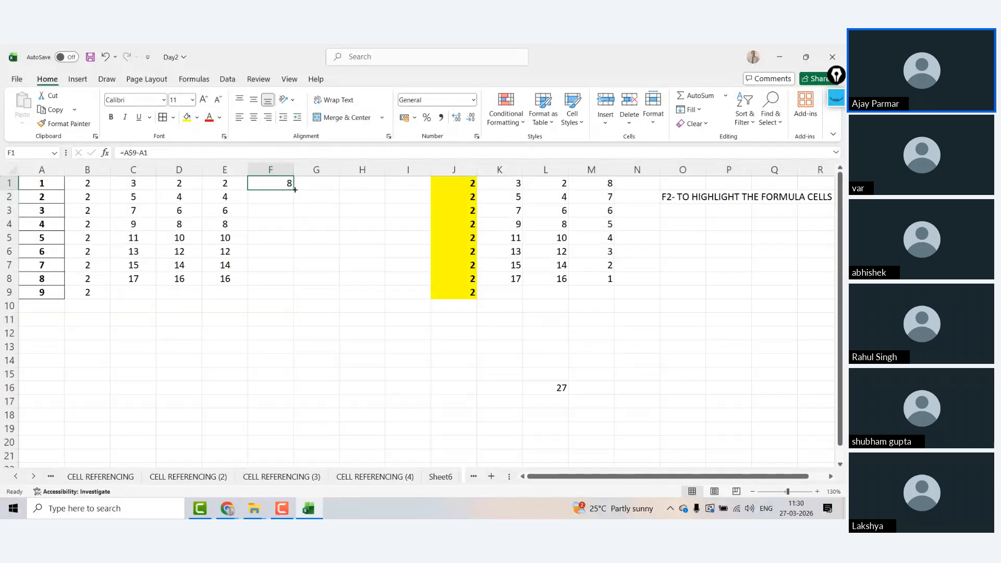
pyautogui.moveTo(293, 190); pyautogui.dragTo(291, 288)
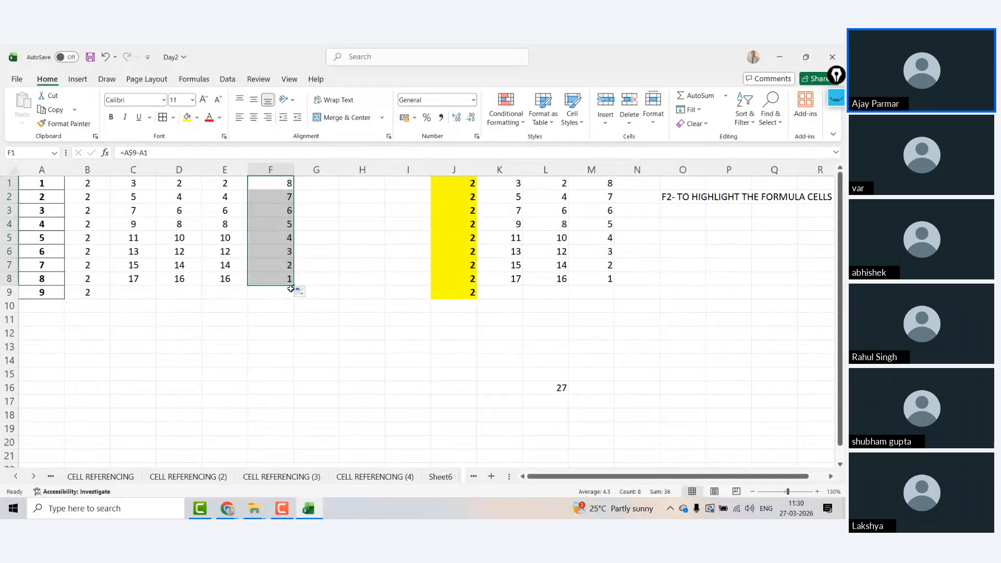
# Switch between F1 and F2 repeatedly to compare how their A9 and column A references behave.
pyautogui.press('Down')
pyautogui.press('Up')
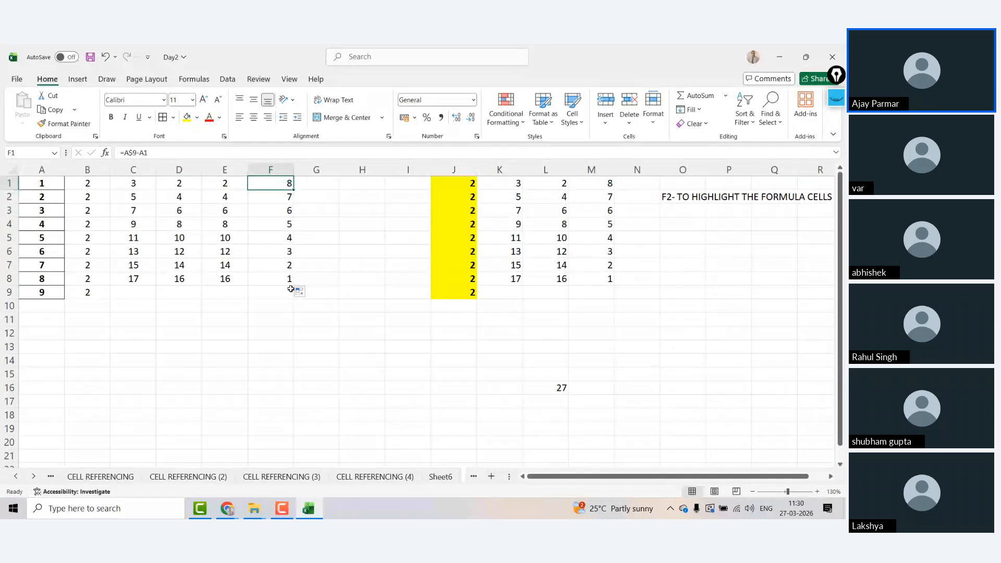
pyautogui.press('Down')
pyautogui.press('Up')
pyautogui.hotkey('ctrl', 'shift', 'Down')
pyautogui.press('Up')
pyautogui.press('Down')
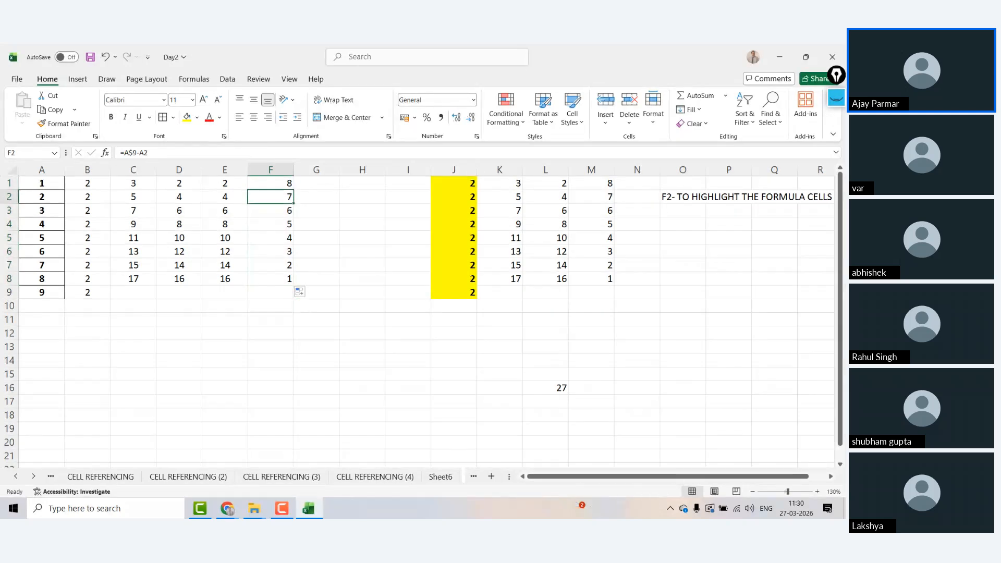
pyautogui.press('Up')
pyautogui.press('Down')
pyautogui.press('Up')
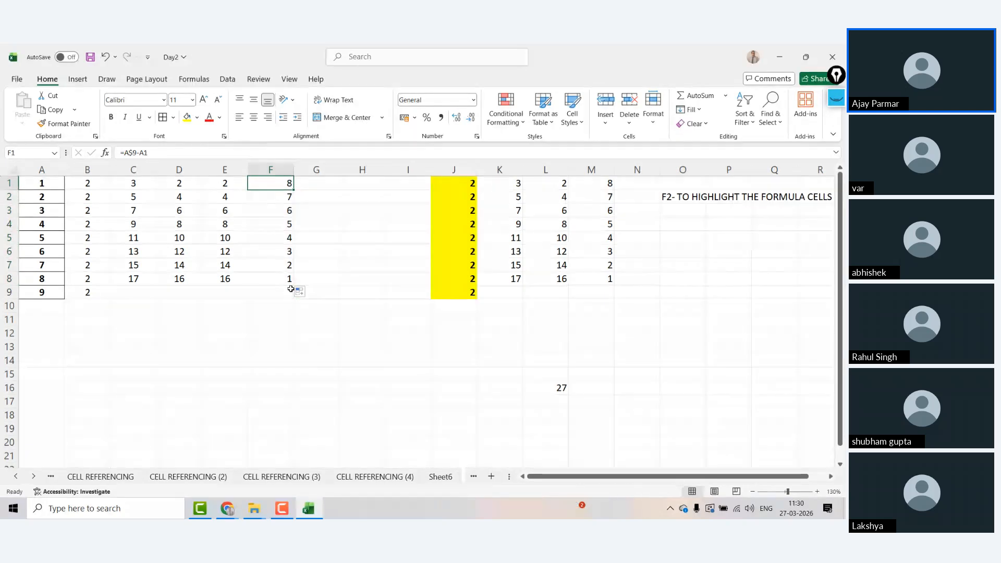
pyautogui.press('Down')
pyautogui.press('Up')
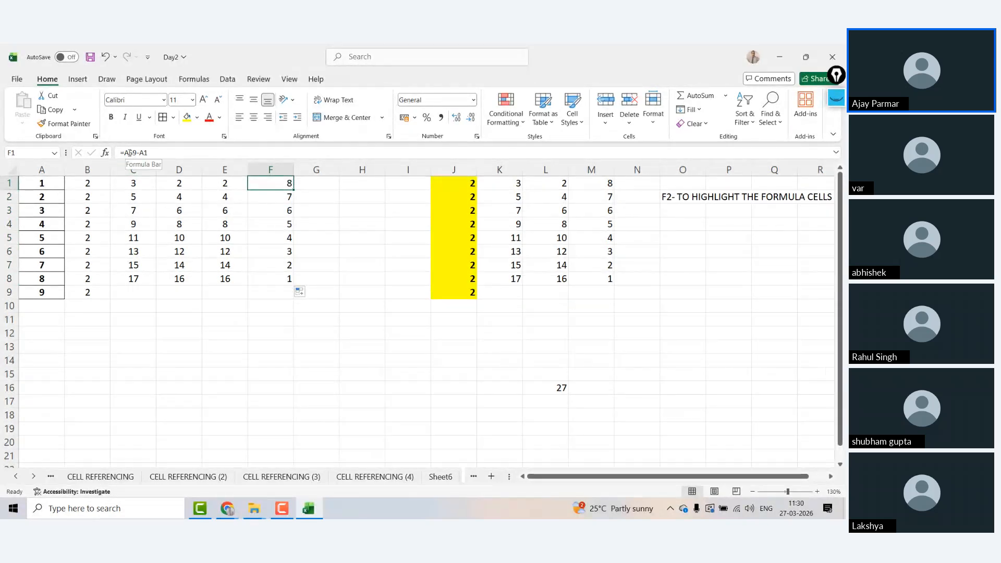
pyautogui.press('Down')
pyautogui.press('Up')
# Remove the leading equals sign from the formulas in F1:F4 to display them as text.
pyautogui.click(124, 153)
pyautogui.press('BackSpace')
pyautogui.press('Return')
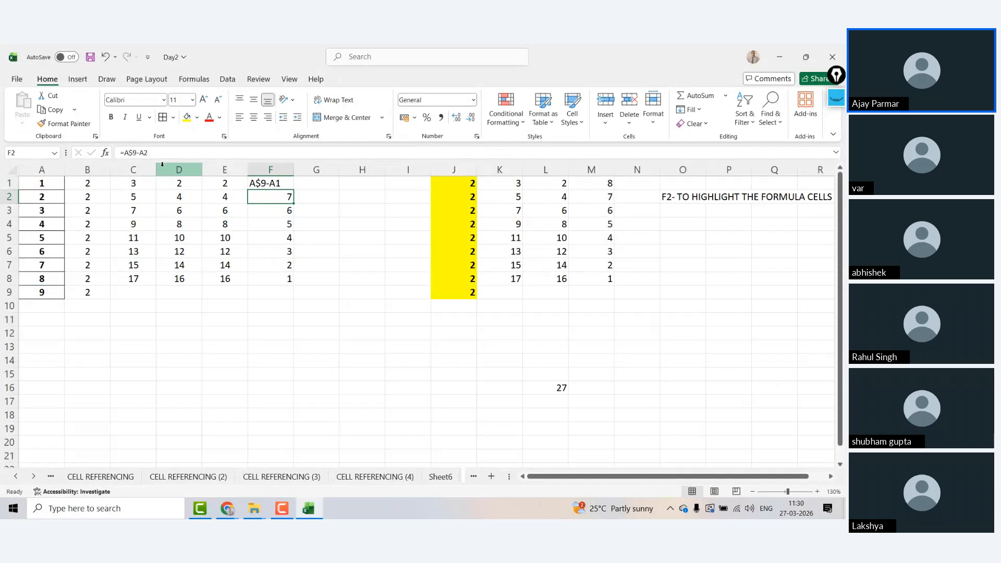
pyautogui.click(124, 152)
pyautogui.press('BackSpace')
pyautogui.press('Return')
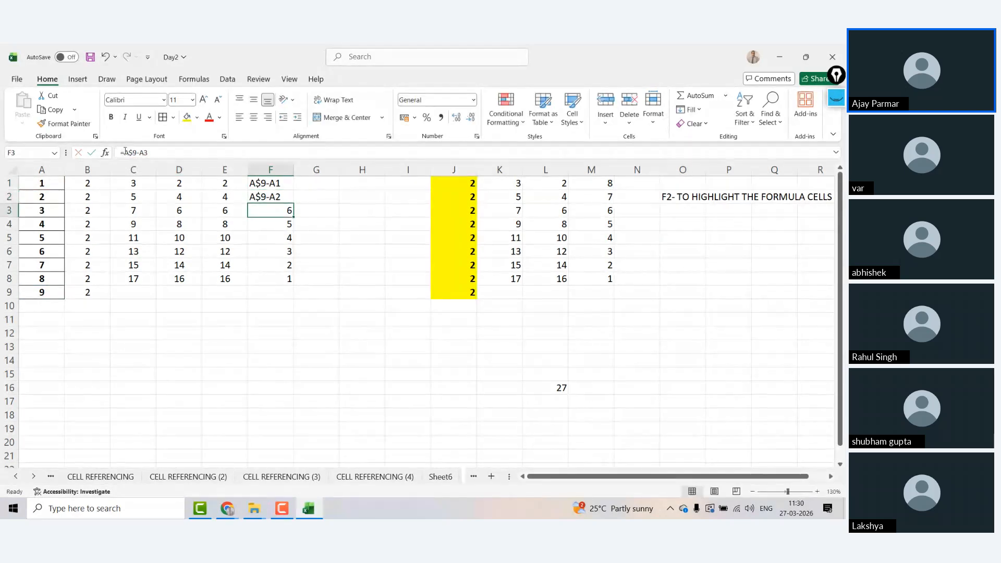
pyautogui.click(124, 152)
pyautogui.press('BackSpace')
pyautogui.press('Return')
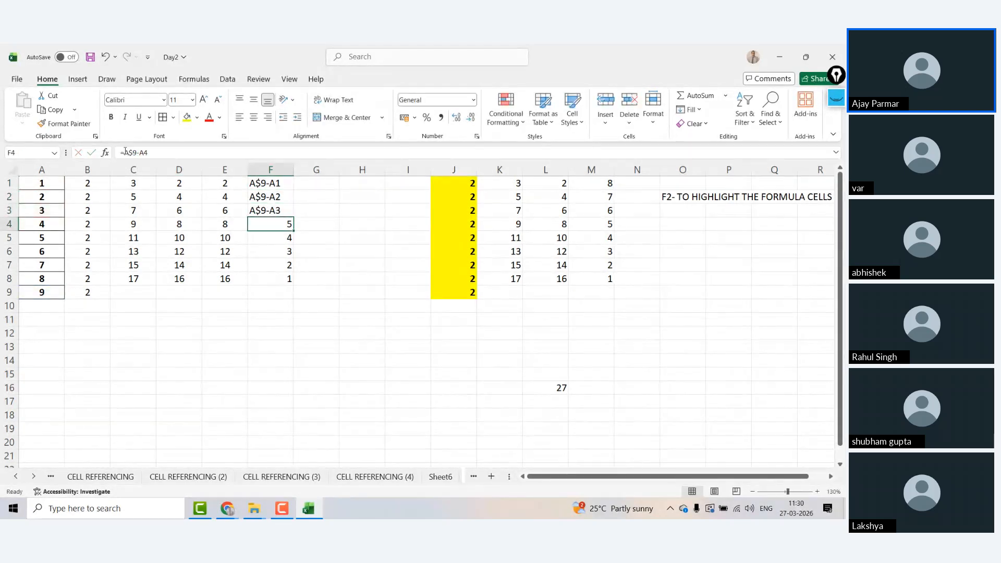
pyautogui.click(124, 152)
pyautogui.press('BackSpace')
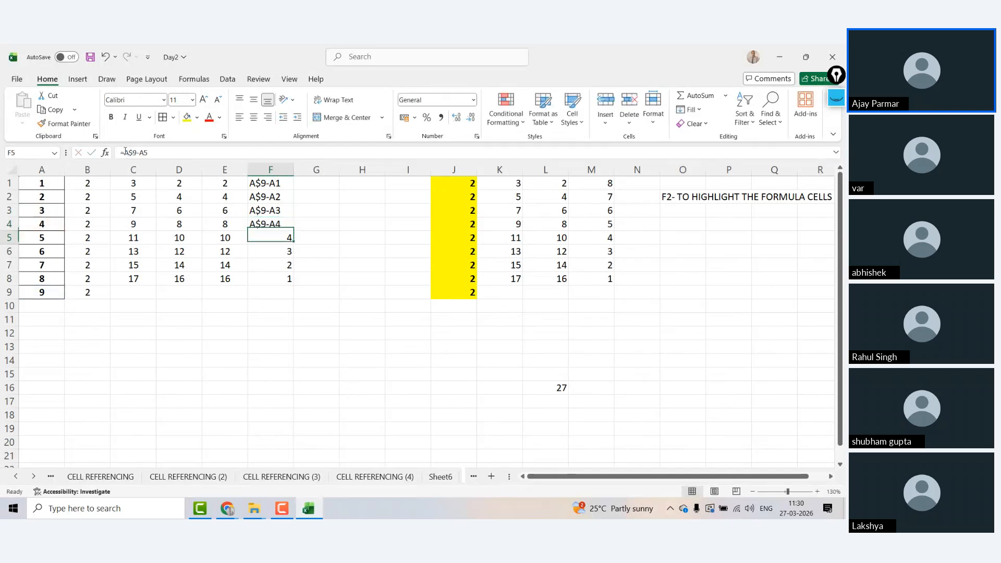
pyautogui.press('Return')
# Remove the leading equals sign from the remaining formulas in F5:F8 as well.
pyautogui.click(124, 152)
pyautogui.press('BackSpace')
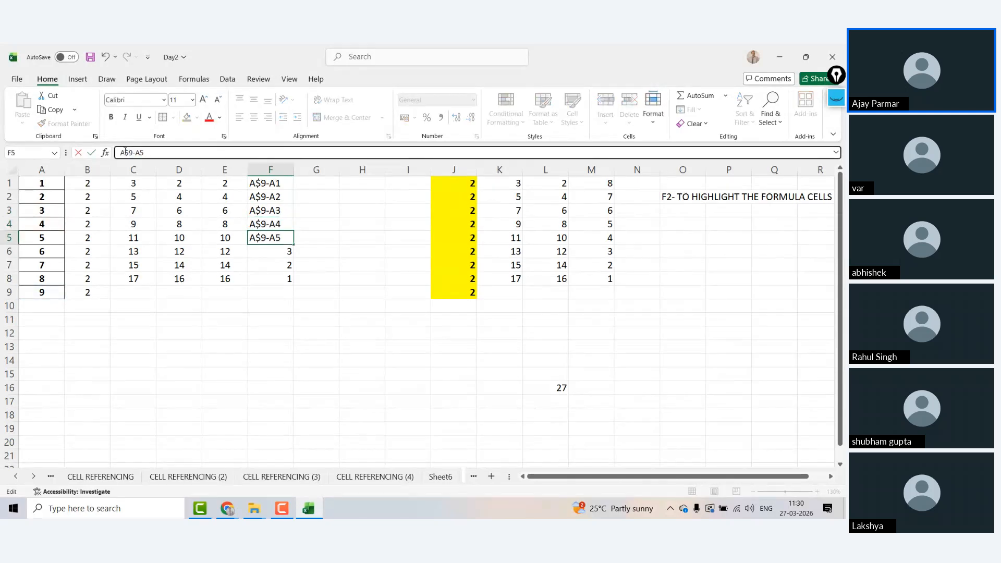
pyautogui.press('Return')
pyautogui.click(126, 153)
pyautogui.press('BackSpace')
pyautogui.press('Return')
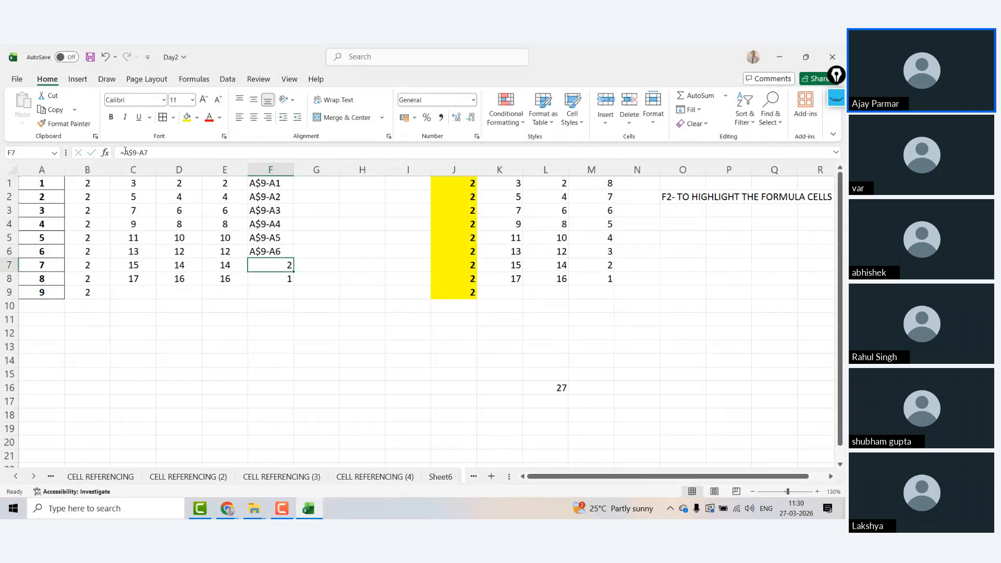
pyautogui.click(125, 153)
pyautogui.press('BackSpace')
pyautogui.press('Return')
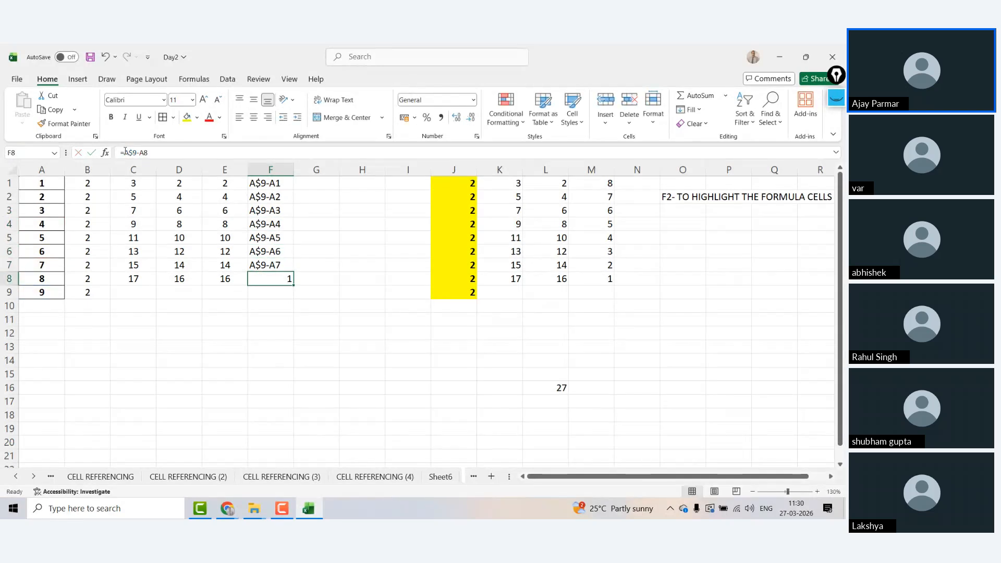
pyautogui.press('BackSpace')
pyautogui.press('Return')
# Undo the removal of the equals signs throughout F1:F8.
pyautogui.hotkey('ctrl', 'z')
pyautogui.hotkey('ctrl', 'z')
pyautogui.hotkey('ctrl', 'z')
pyautogui.hotkey('ctrl', 'z')
pyautogui.hotkey('ctrl', 'z')
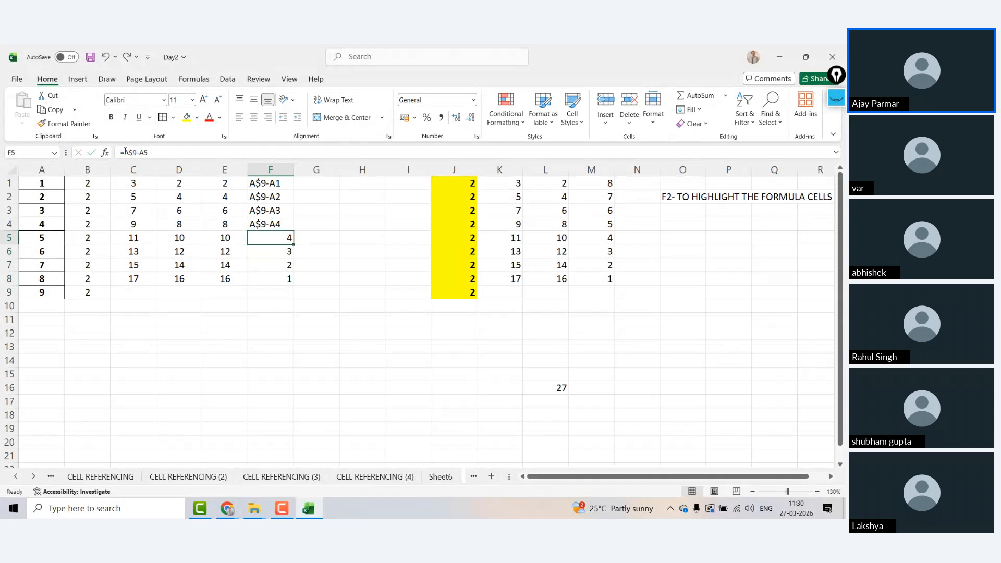
pyautogui.hotkey('ctrl', 'z')
pyautogui.hotkey('ctrl', 'z')
pyautogui.hotkey('ctrl', 'z')
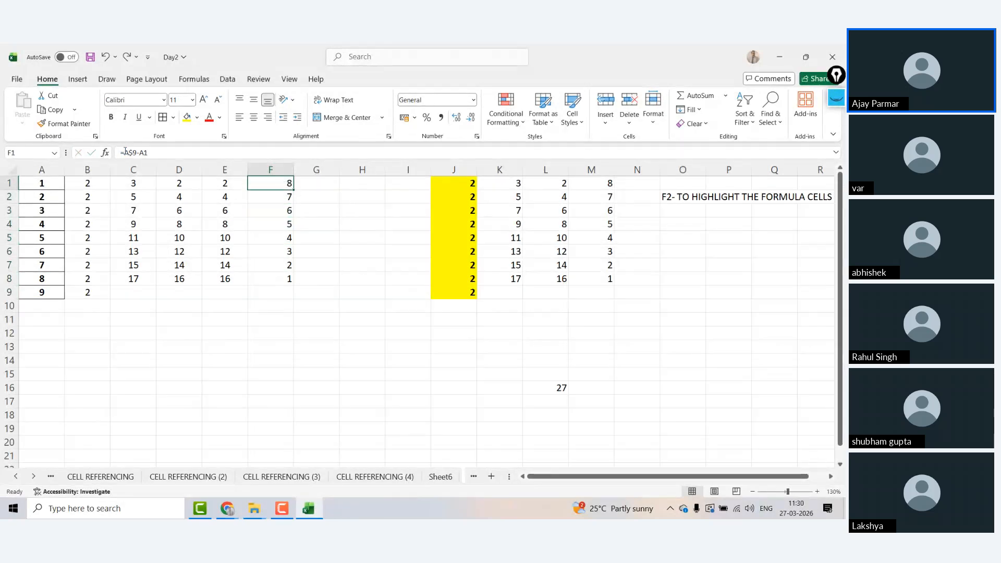
# Step down through F1:F8 and back up to examine each filled formula's references.
pyautogui.press('Down')
pyautogui.press('Down')
pyautogui.press('Down')
pyautogui.press('Down')
pyautogui.press('Down')
pyautogui.press('Down')
pyautogui.press('Down')
pyautogui.press('Up')
pyautogui.press('Up')
pyautogui.press('Up')
pyautogui.press('Up')
pyautogui.press('Up')
pyautogui.press('Up')
pyautogui.press('Up')
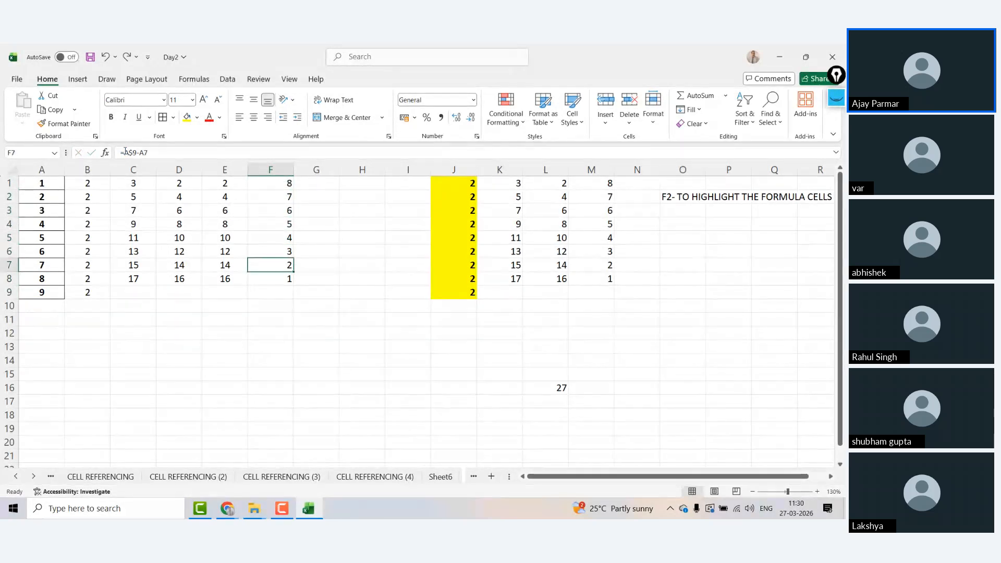
# Select columns F, G, H, I and J in turn to illustrate moving across columns.
pyautogui.click(260, 165)
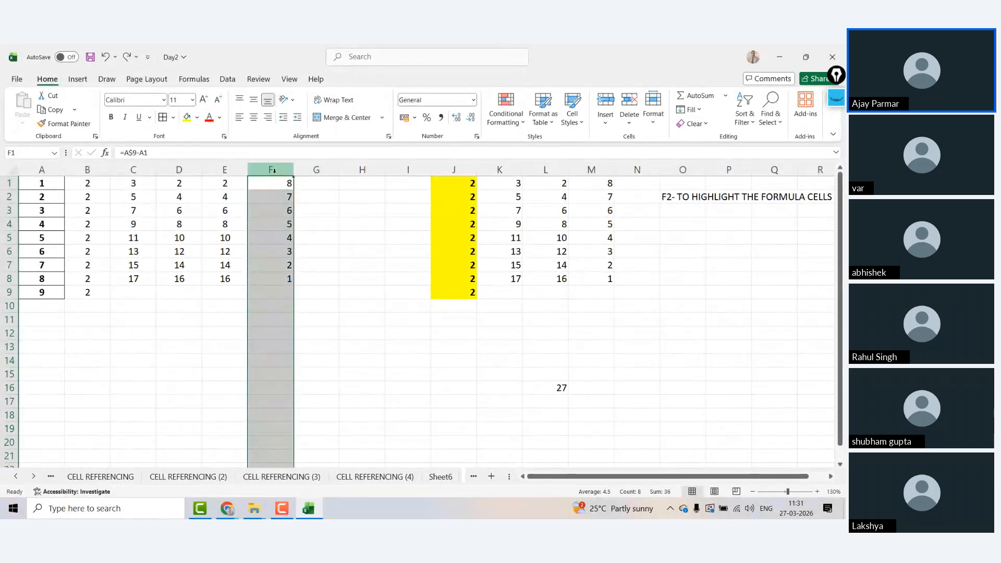
pyautogui.click(317, 170)
pyautogui.click(368, 170)
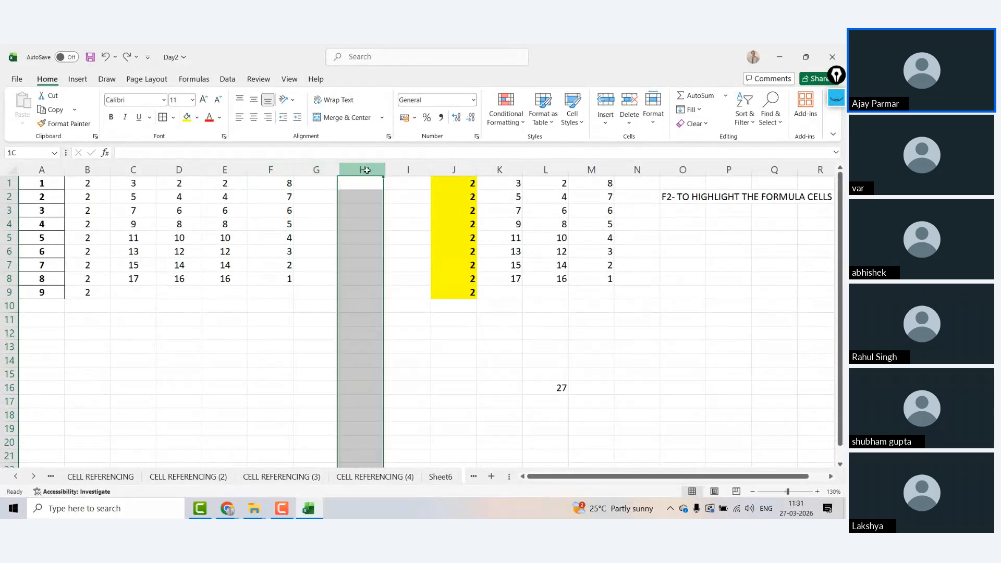
pyautogui.click(408, 170)
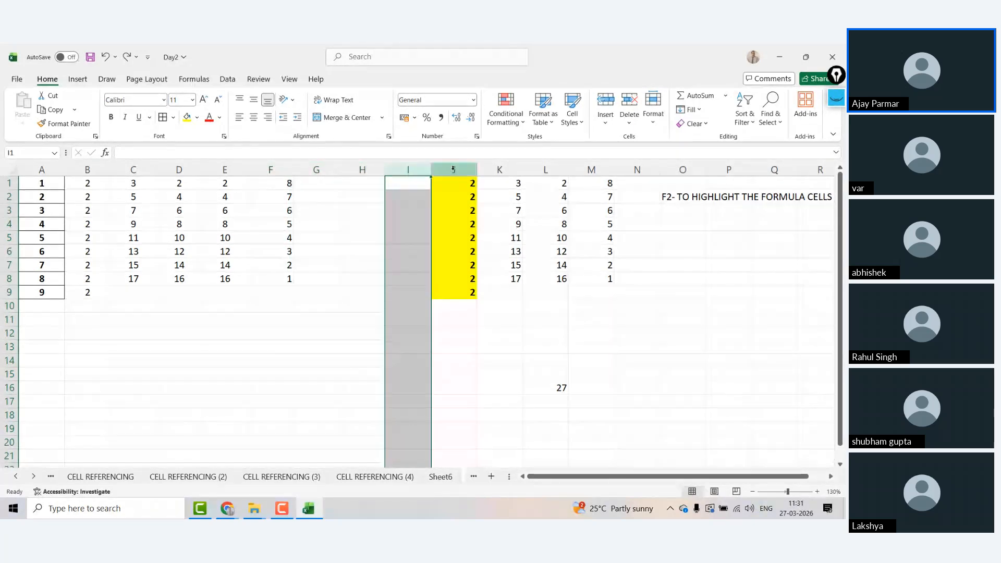
pyautogui.click(453, 169)
# Select rows 10, 11 and 12 in turn, followed by cells C13 and D13, to illustrate rows.
pyautogui.click(7, 306)
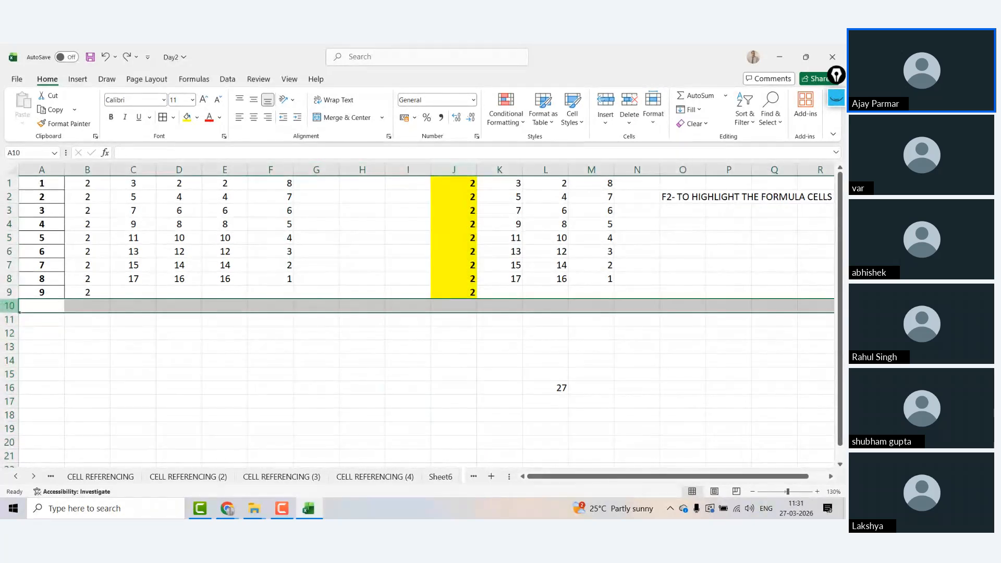
pyautogui.click(8, 319)
pyautogui.click(7, 333)
pyautogui.click(129, 344)
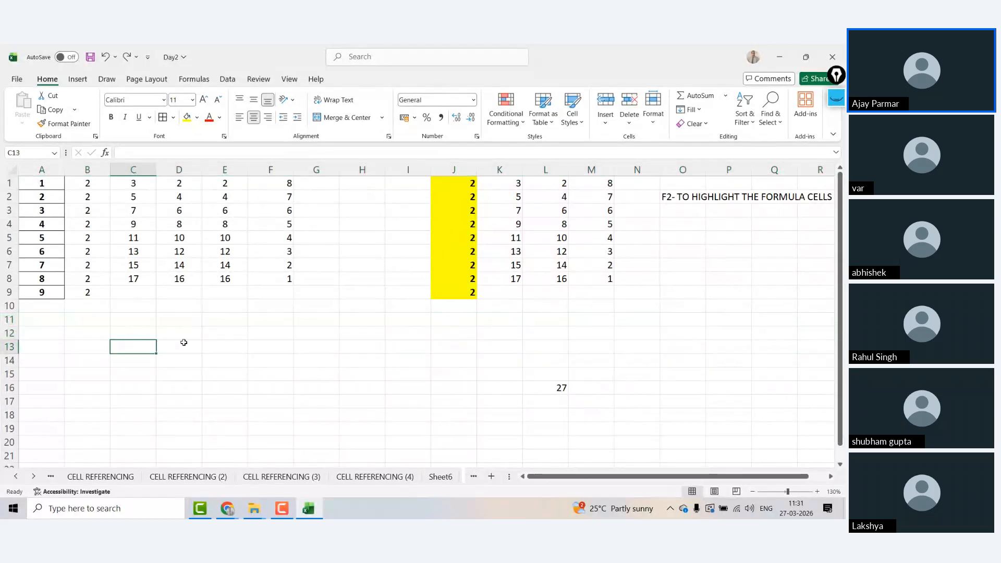
pyautogui.click(184, 342)
# Move along row 11 between B11 and E11, select B11:H11, and select the entire row 11.
pyautogui.click(93, 324)
pyautogui.press('Right')
pyautogui.press('Right')
pyautogui.press('Right')
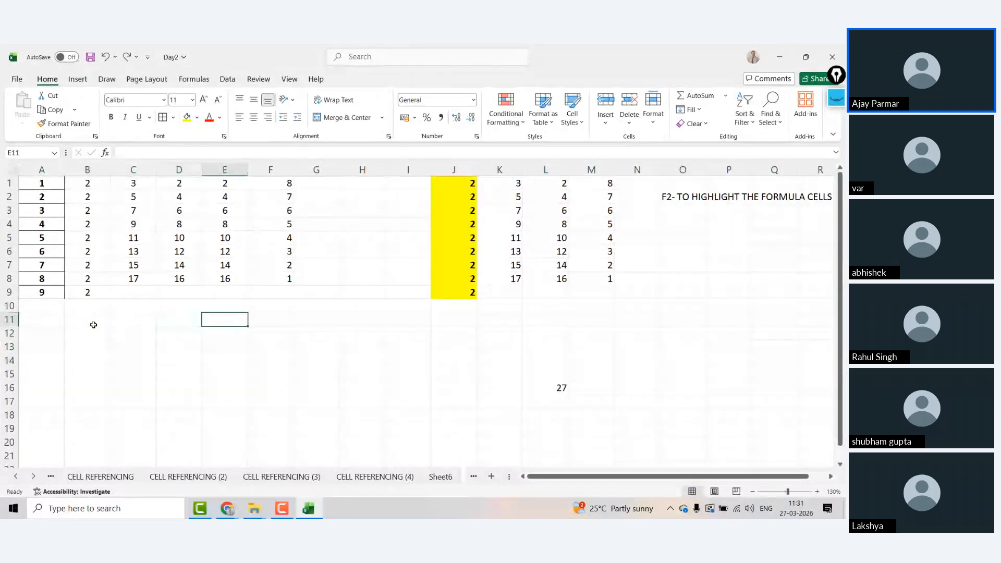
pyautogui.press('Left')
pyautogui.press('Left')
pyautogui.press('Left')
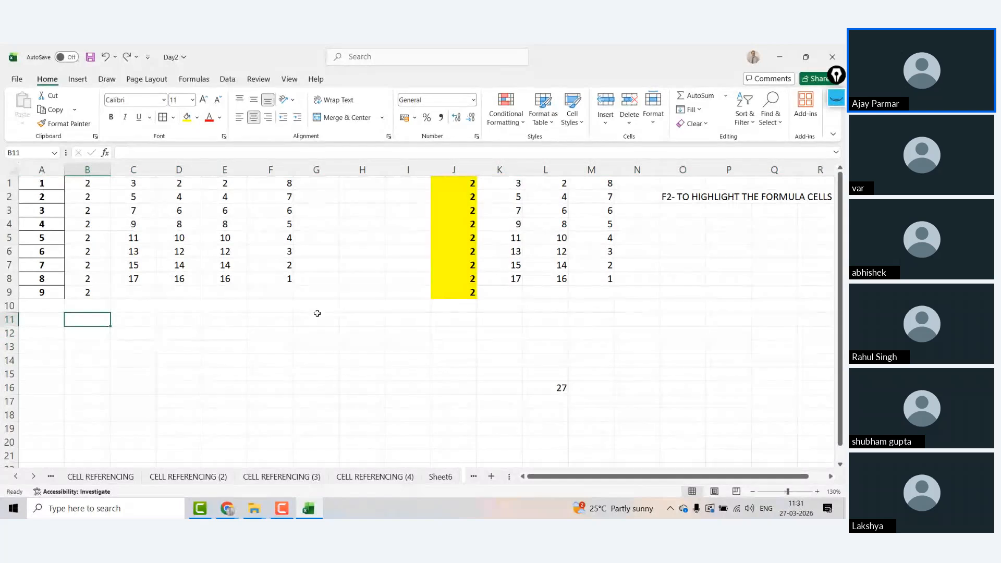
pyautogui.keyDown('shift'); pyautogui.click(375, 319); pyautogui.keyUp('shift')
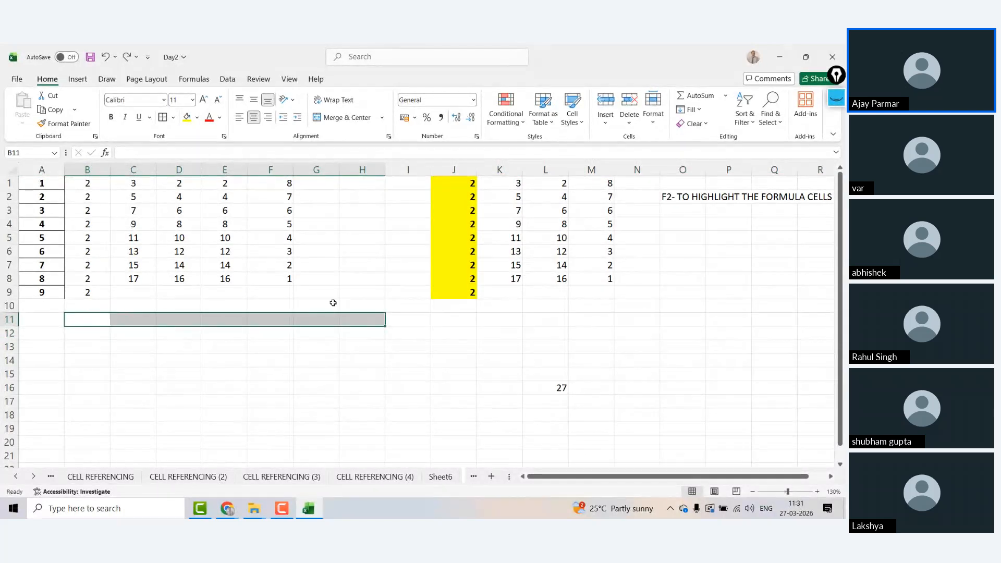
pyautogui.click(4, 320)
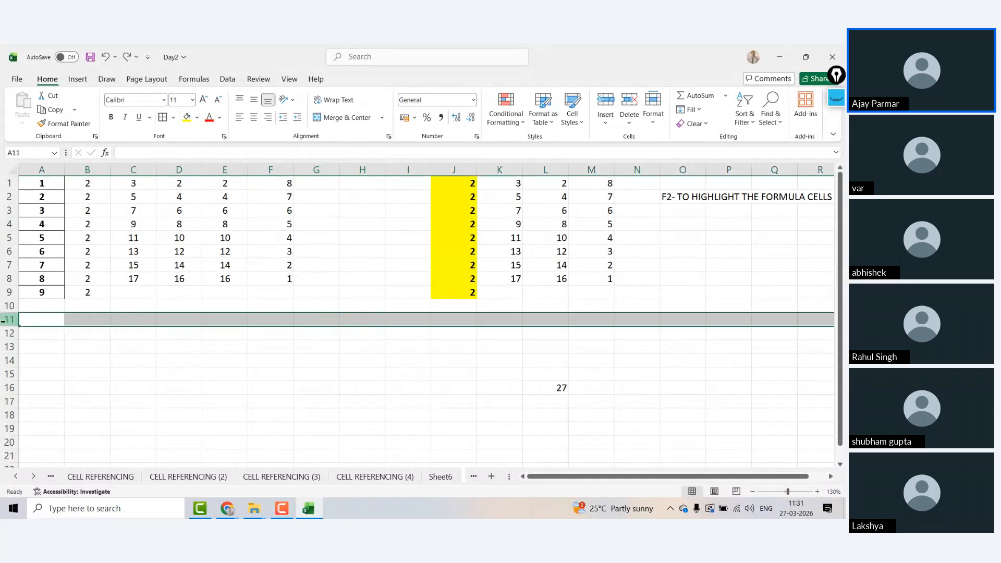
# Select cell F1 and extend the selection to the whole of column F.
pyautogui.click(277, 181)
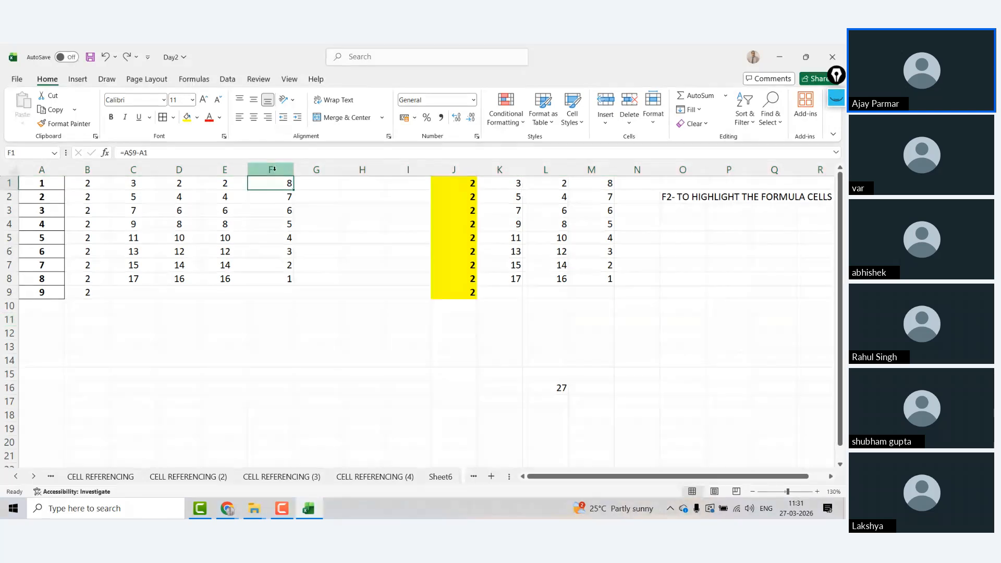
pyautogui.hotkey('ctrl', 'space')
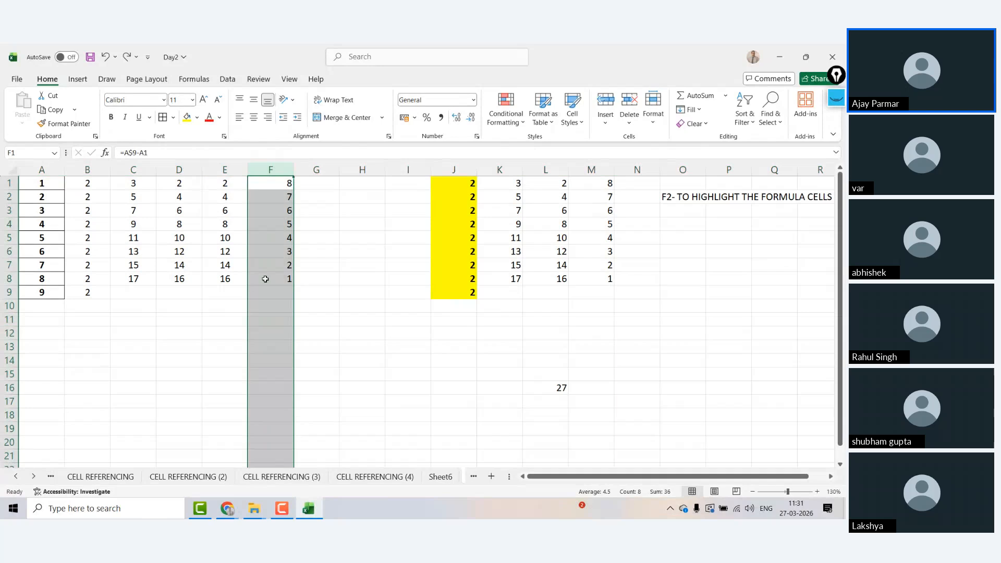
# Enter the sample texts SF, SF, SF, FS, DFS and FS in cells F15 to F20 and return to F15.
pyautogui.click(272, 373)
pyautogui.write('SF')
pyautogui.press('Return')
pyautogui.write('SF')
pyautogui.press('Return')
pyautogui.write('SF')
pyautogui.press('Return')
pyautogui.write('FSDFS')
pyautogui.press('Return')
pyautogui.write('FS')
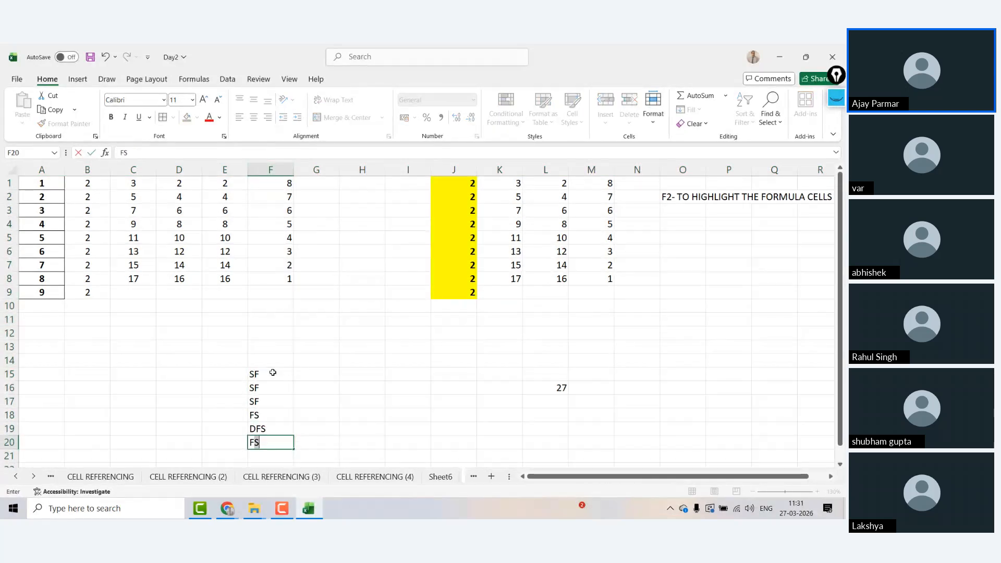
pyautogui.press('Return')
pyautogui.press('Up')
pyautogui.press('Up')
pyautogui.press('Up')
pyautogui.press('Up')
pyautogui.press('Up')
pyautogui.press('Up')
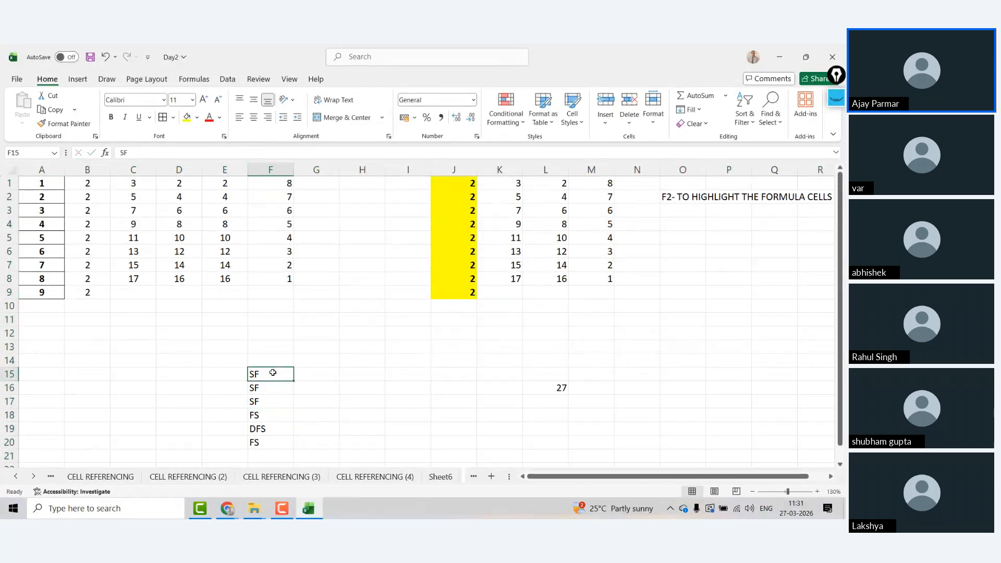
# Replace every "=" in F1:F8 with nothing, and undo the replacement.
pyautogui.click(282, 181)
pyautogui.hotkey('ctrl', 'shift', 'Down')
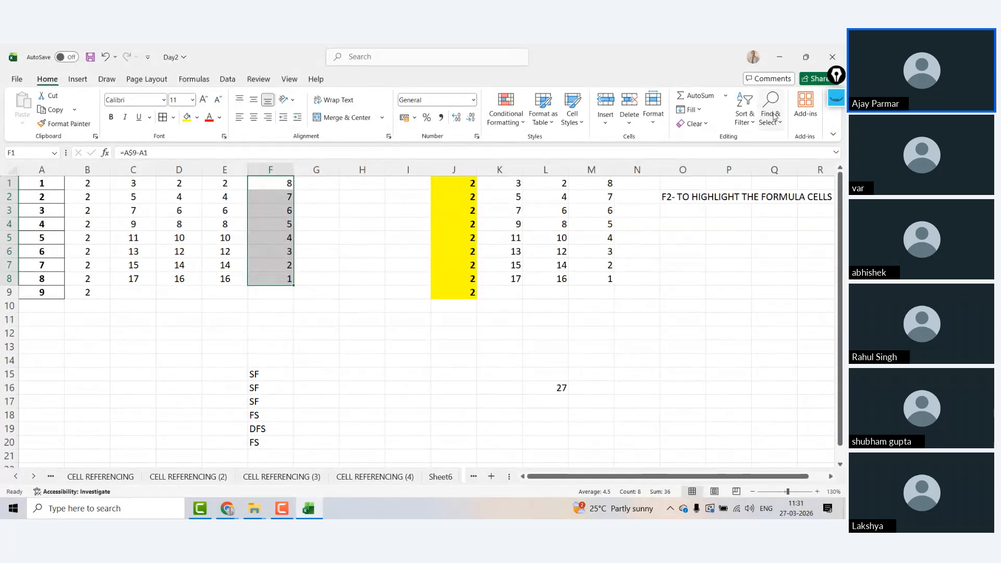
pyautogui.click(774, 114)
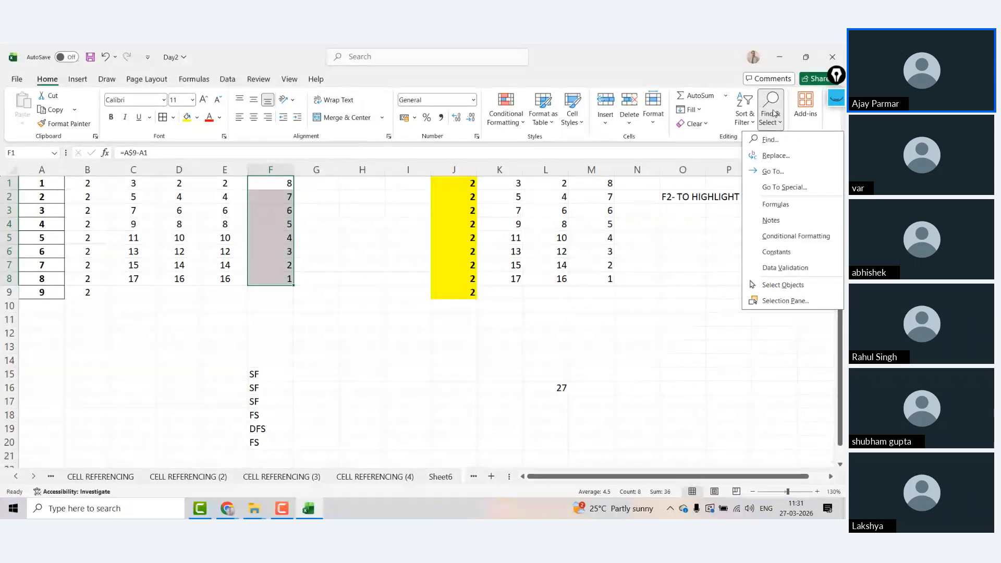
pyautogui.click(776, 156)
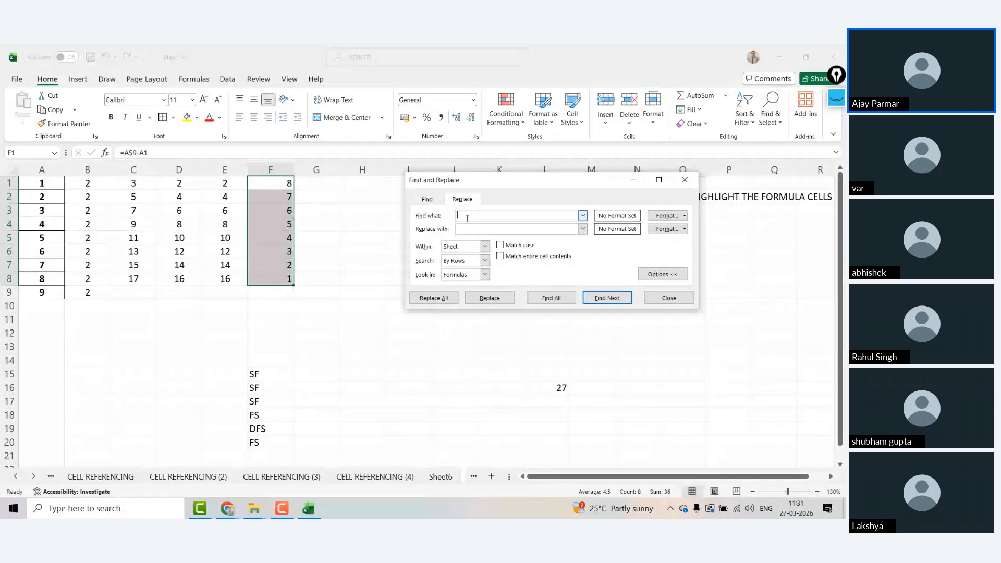
pyautogui.write('=')
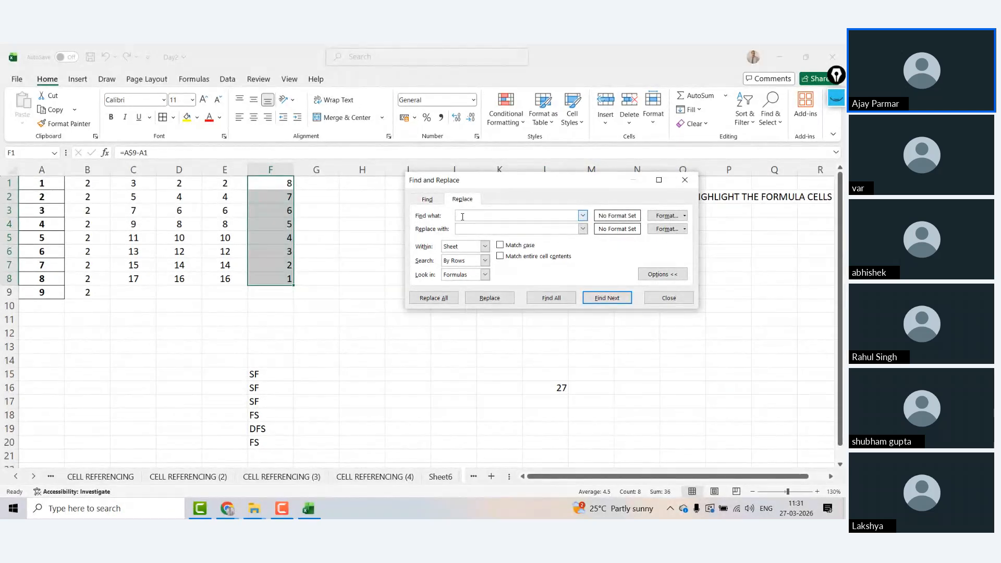
pyautogui.click(462, 227)
pyautogui.click(429, 300)
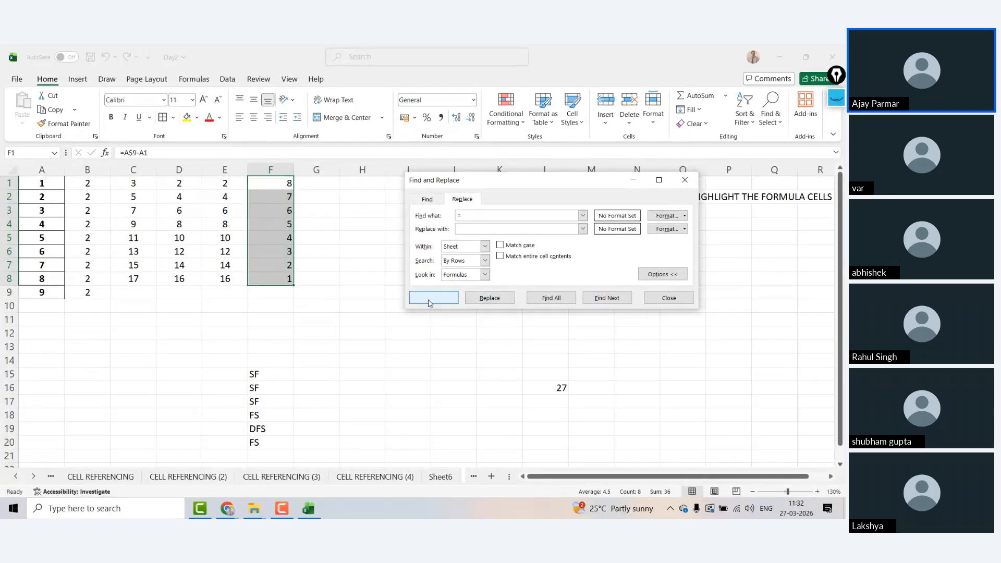
pyautogui.click(631, 276)
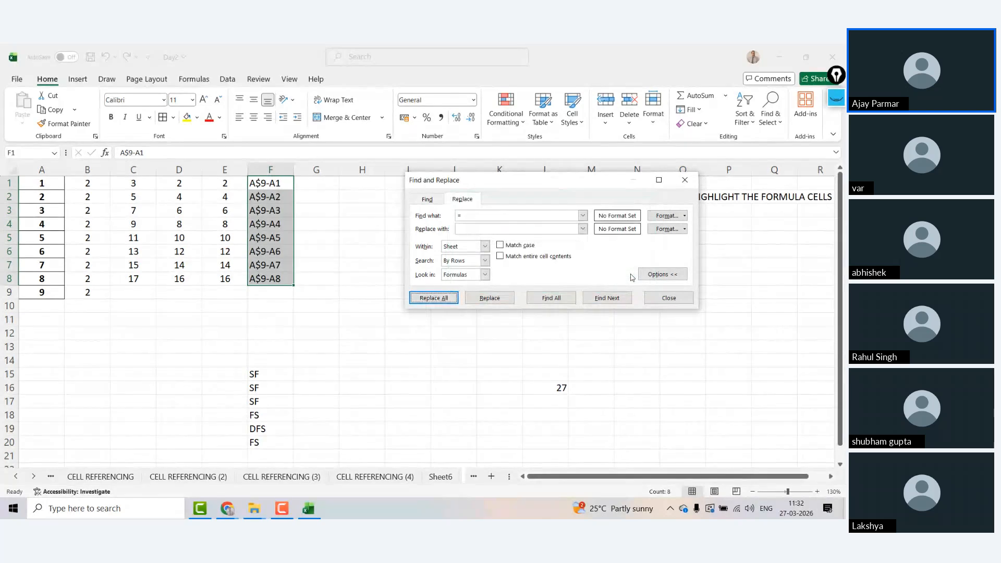
pyautogui.click(673, 301)
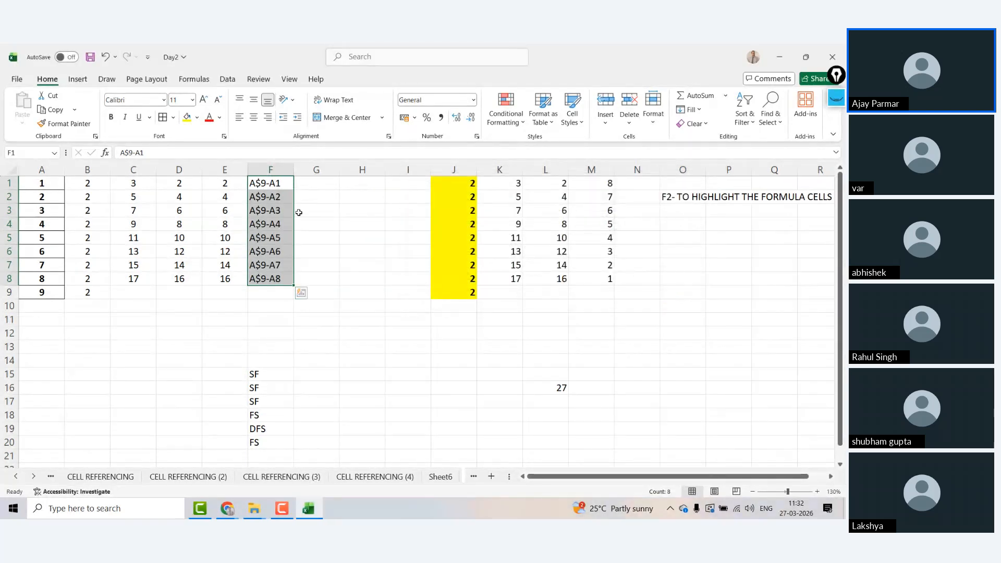
pyautogui.hotkey('ctrl', 'z')
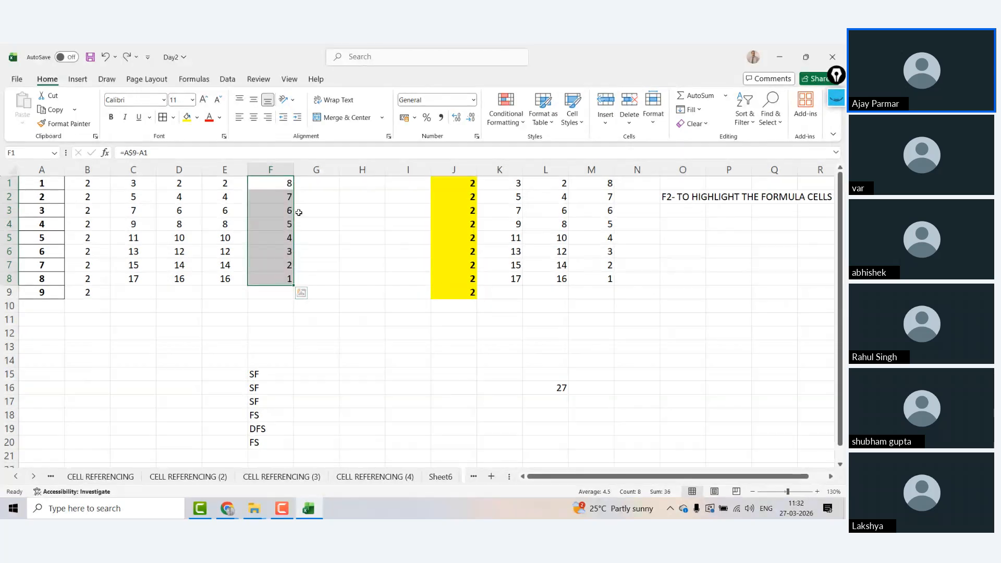
pyautogui.click(298, 212)
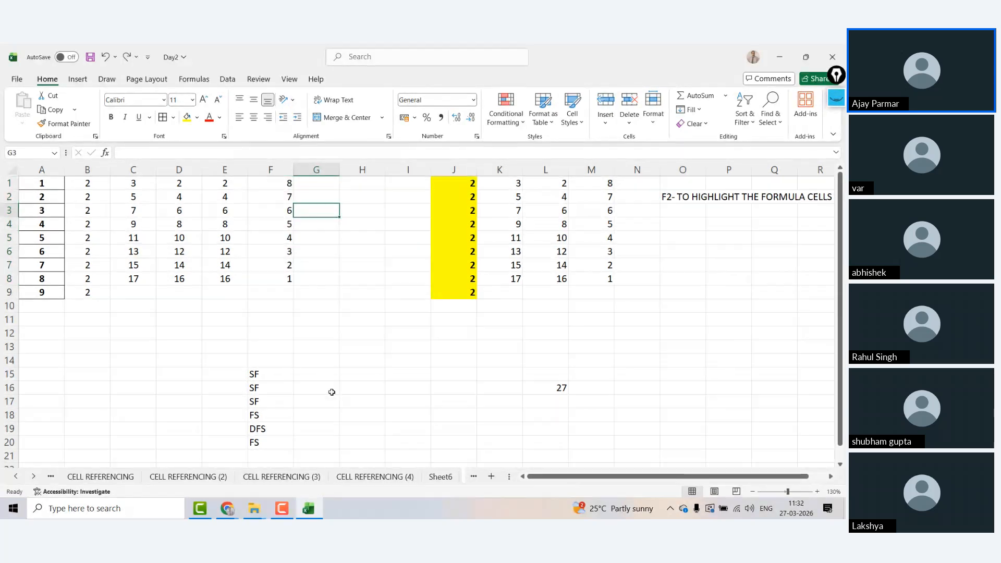
# Rename Sheet7 as EXERCISE and Sheet6 as PRACTICE, and return to the EXERCISE sheet.
pyautogui.click(492, 476)
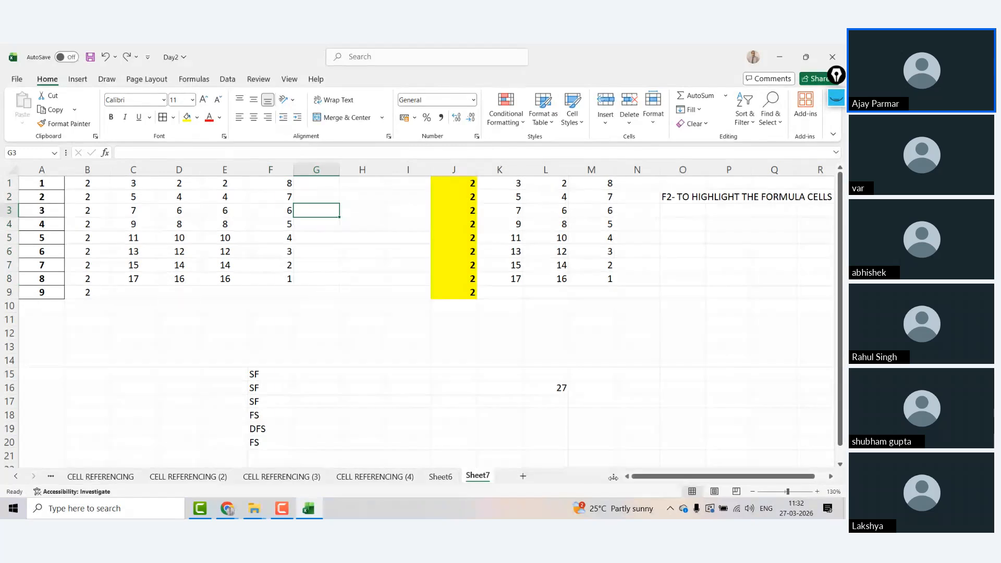
pyautogui.doubleClick(478, 477)
pyautogui.write('EXERCISE')
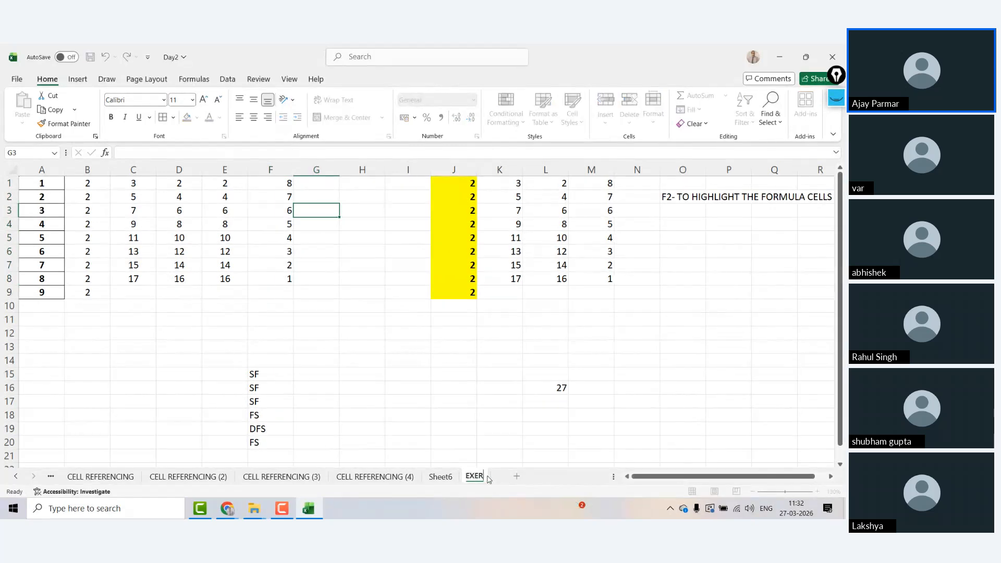
pyautogui.click(445, 478)
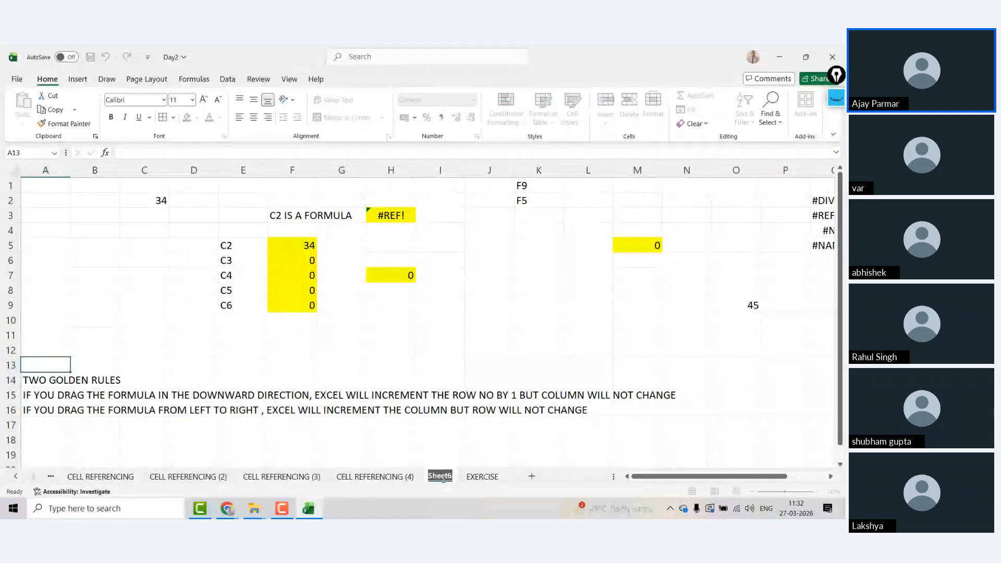
pyautogui.write('PRACTICE')
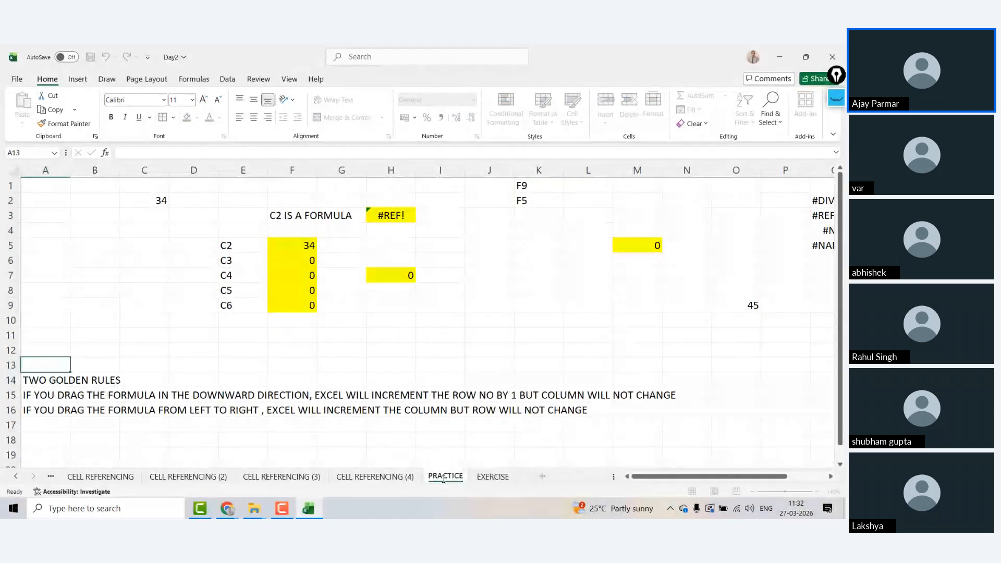
pyautogui.click(501, 480)
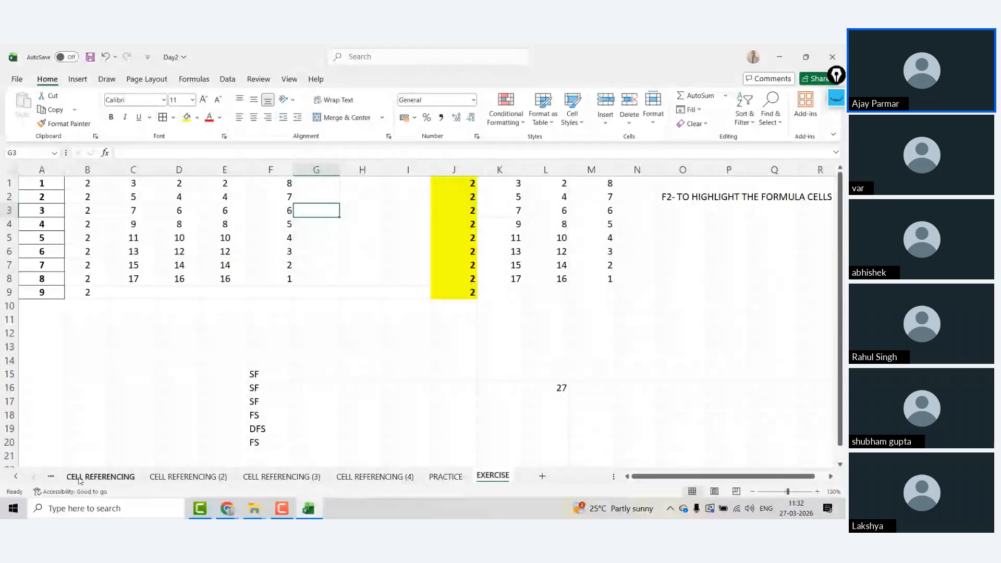
# Open the VLOOKUP3 sheet and examine the employee table and the EMPID lookup cells beside it.
pyautogui.scroll(3, 79, 481)
pyautogui.click(194, 477)
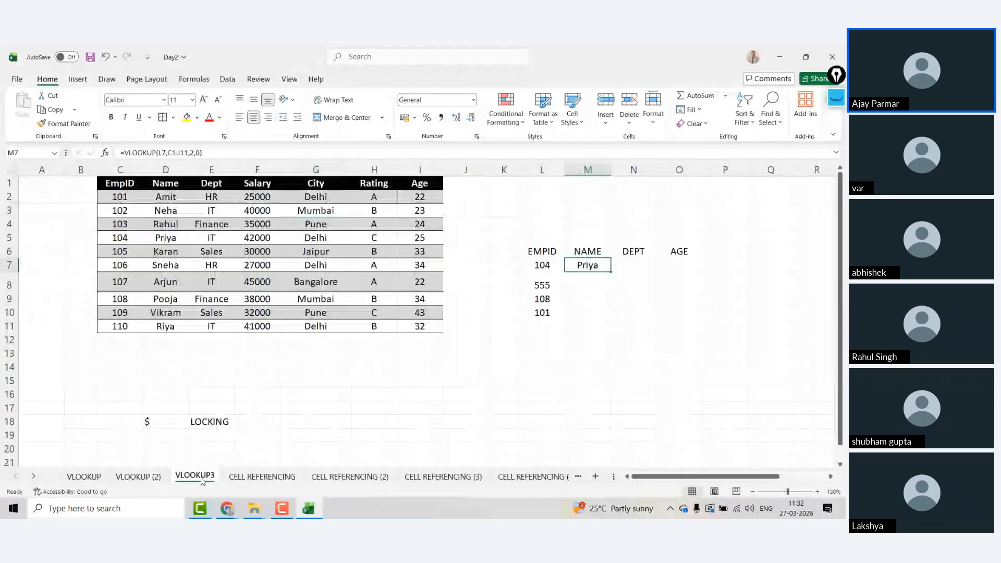
pyautogui.moveTo(120, 183); pyautogui.dragTo(420, 183)
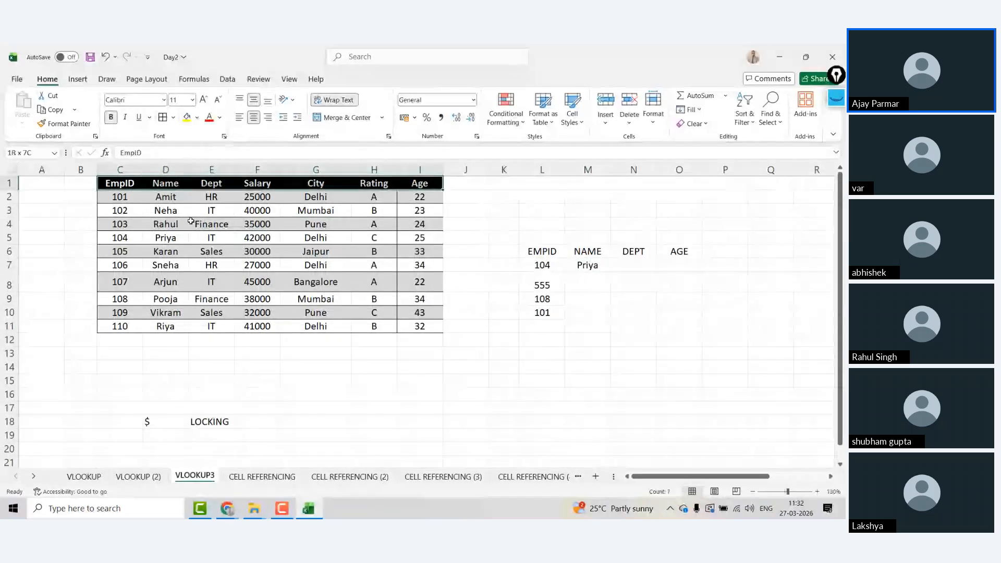
pyautogui.hotkey('ctrl', 'shift', 'Down')
pyautogui.click(581, 265)
pyautogui.press('Left')
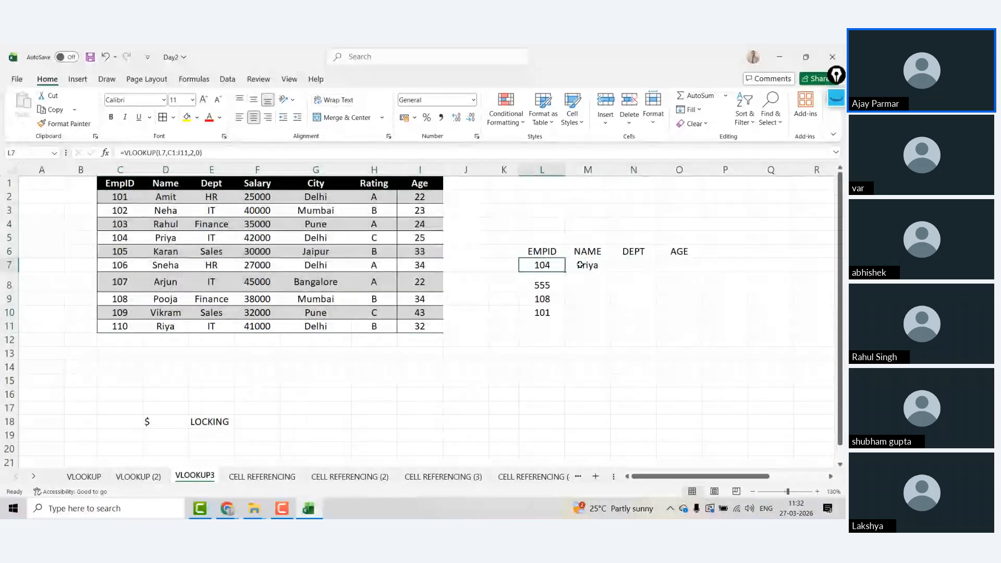
pyautogui.press('Down')
pyautogui.press('Up')
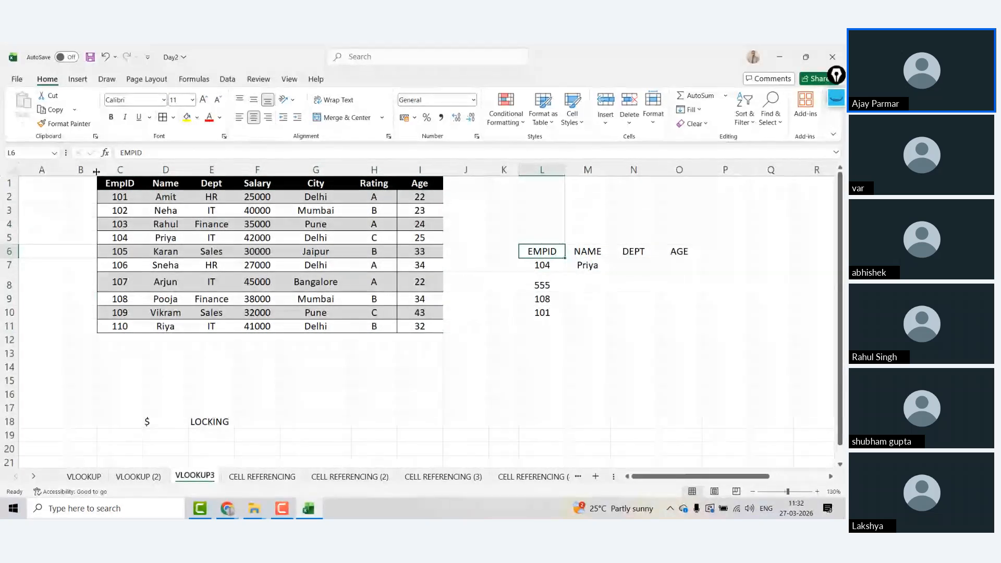
# Narrow column B and make the lookup headers EMPID, NAME, DEPT and AGE in L6:O6 bold.
pyautogui.moveTo(97, 169); pyautogui.dragTo(74, 170)
pyautogui.click(572, 250)
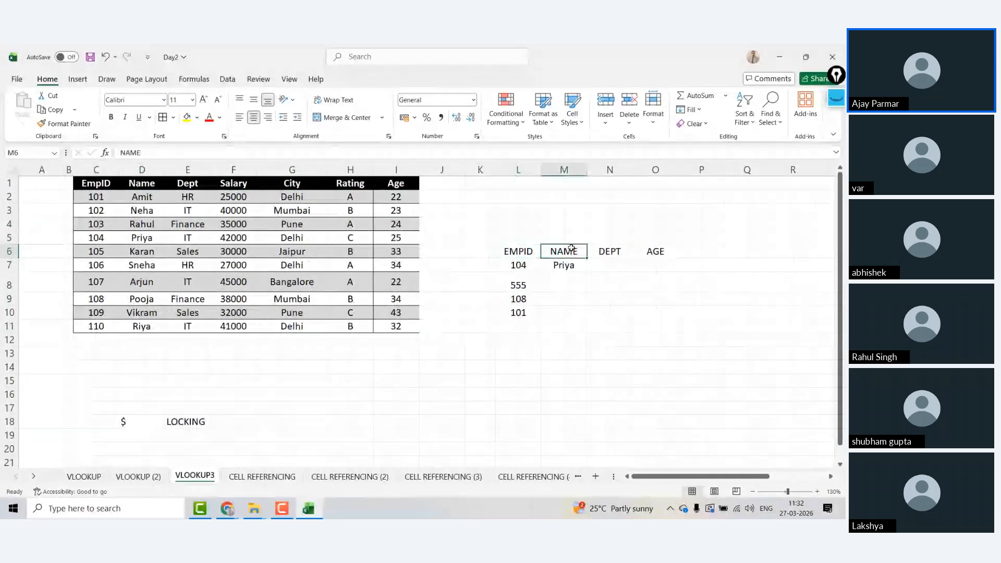
pyautogui.press('Left')
pyautogui.hotkey('ctrl', 'shift', 'Right')
pyautogui.hotkey('ctrl', 'b')
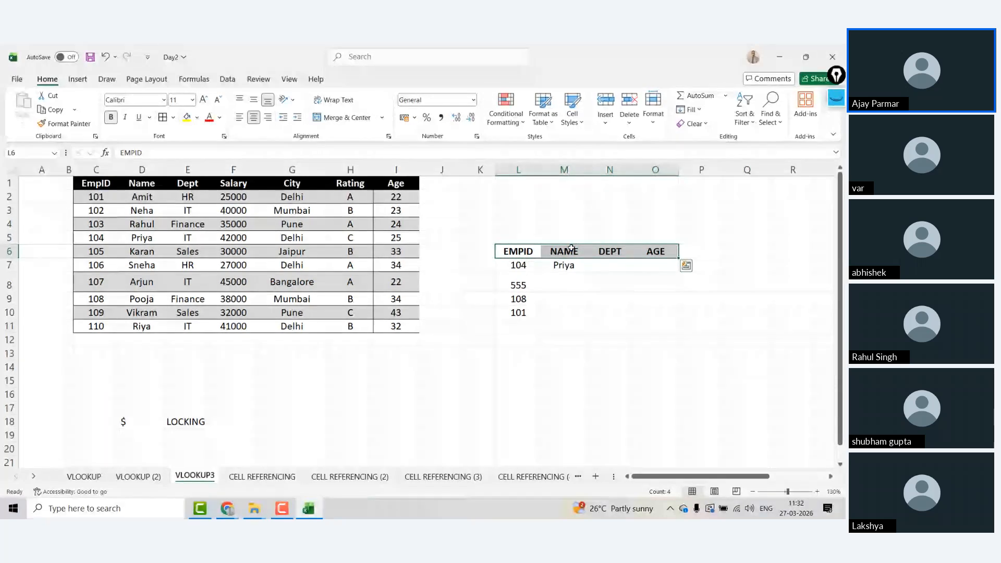
pyautogui.press('Down')
pyautogui.press('Right')
pyautogui.press('Right')
pyautogui.write('=VL')
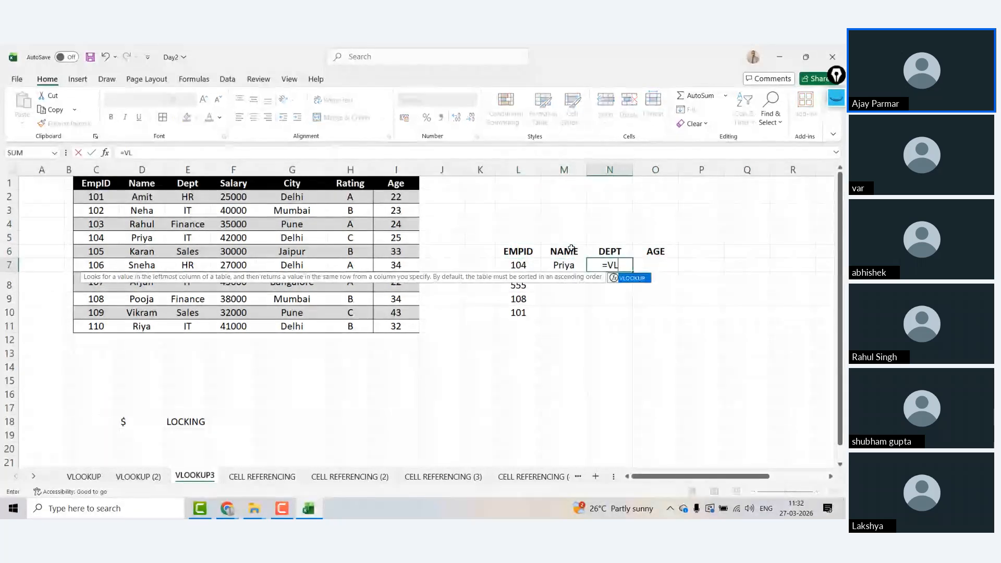
pyautogui.press('Escape')
pyautogui.press('Left')
pyautogui.press('Right')
pyautogui.press('Right')
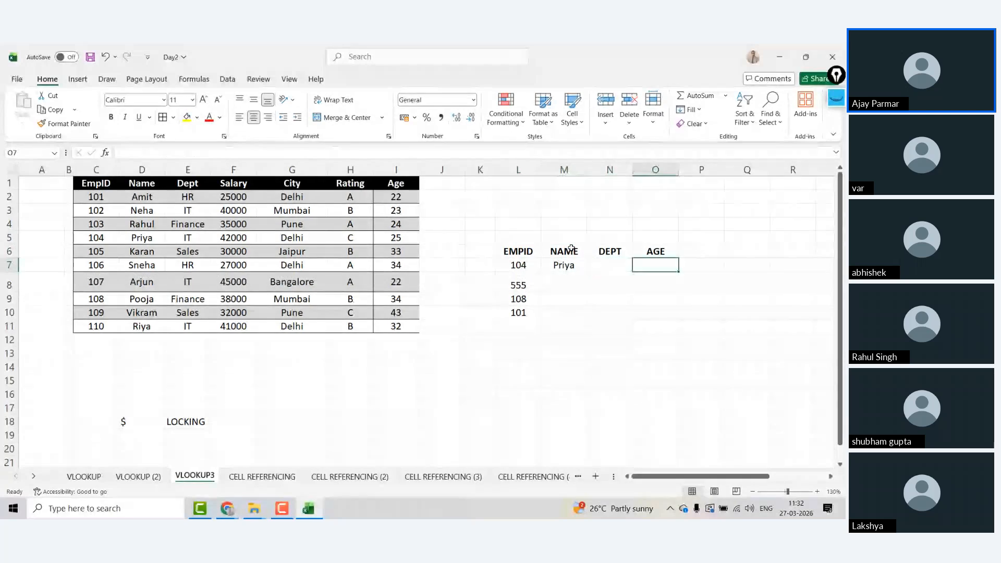
pyautogui.press('Left')
pyautogui.press('Right')
pyautogui.press('Left')
pyautogui.press('Left')
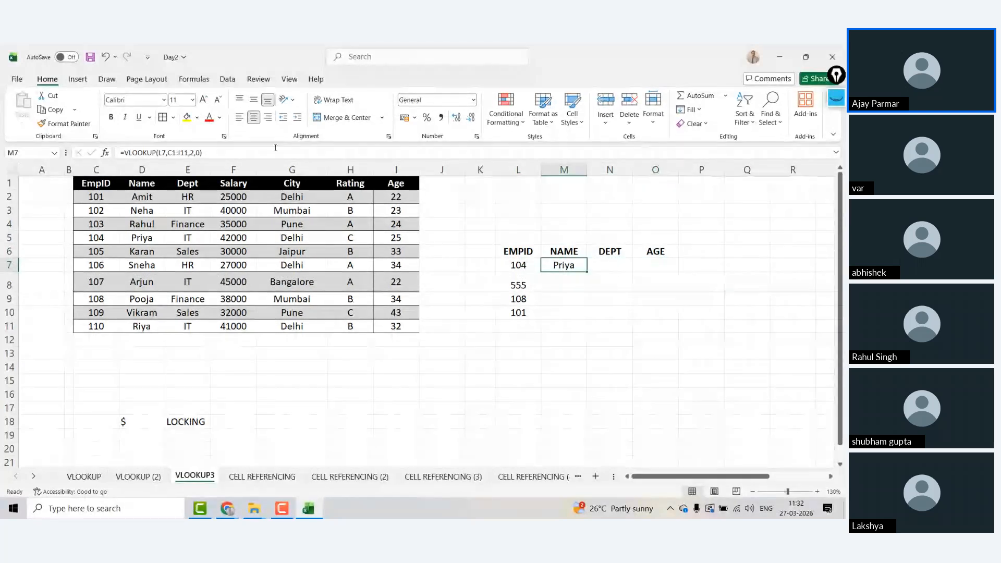
# Inspect the table range used in the VLOOKUP formula in M7, leaving the formula as it is.
pyautogui.click(181, 151)
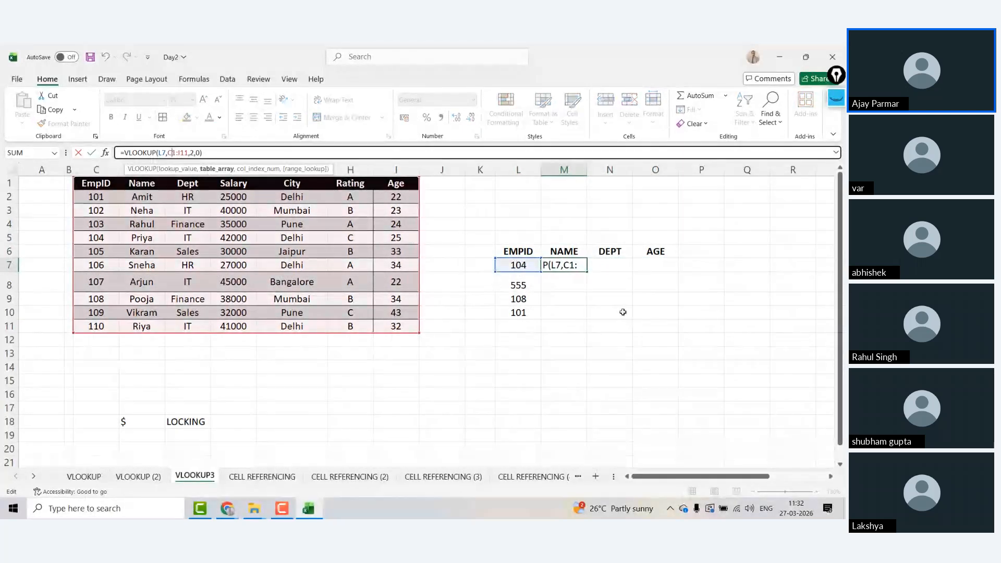
pyautogui.hotkey('ctrl', 'Return')
pyautogui.moveTo(587, 271)
pyautogui.mouseDown()
pyautogui.moveTo(594, 343)
pyautogui.moveTo(589, 272)
pyautogui.moveTo(663, 273)
pyautogui.moveTo(587, 271)
pyautogui.mouseUp()
pyautogui.click(656, 311)
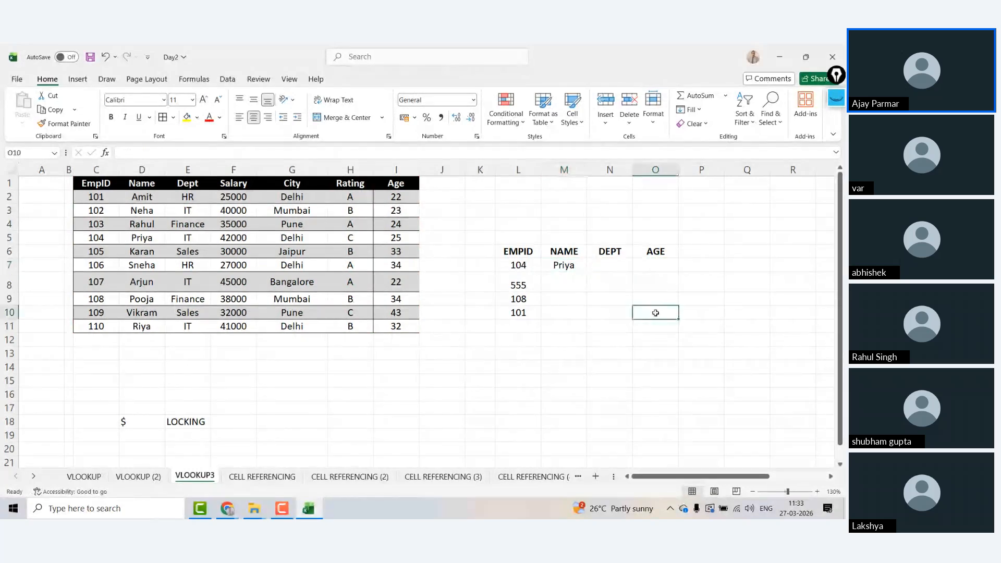
# Reduce the height of row 8 to roughly that of the neighbouring rows.
pyautogui.press('Down')
pyautogui.press('Down')
pyautogui.press('Left')
pyautogui.press('Left')
pyautogui.press('Up')
pyautogui.press('Up')
pyautogui.press('Up')
pyautogui.press('Up')
pyautogui.press('Up')
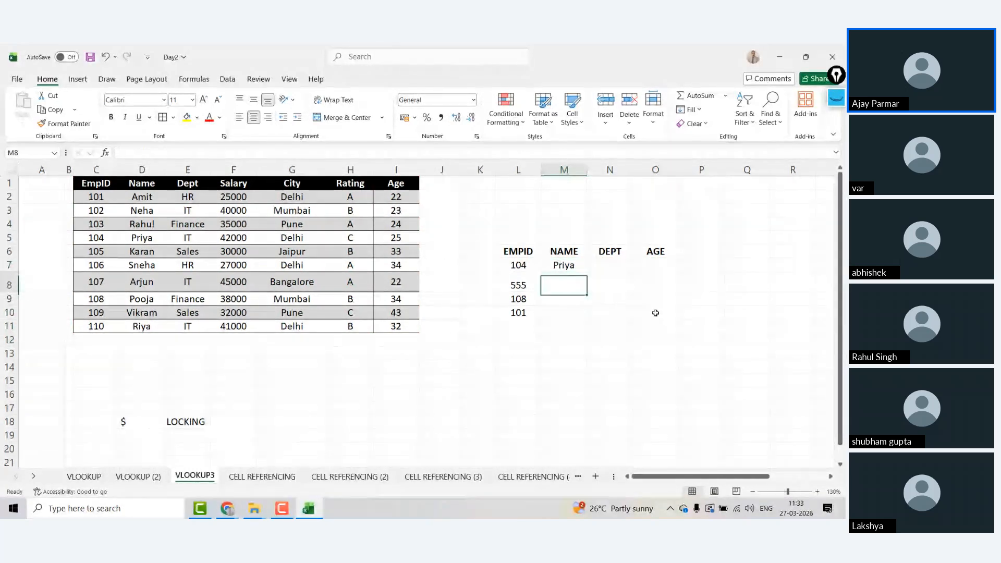
pyautogui.moveTo(13, 291); pyautogui.dragTo(13, 283)
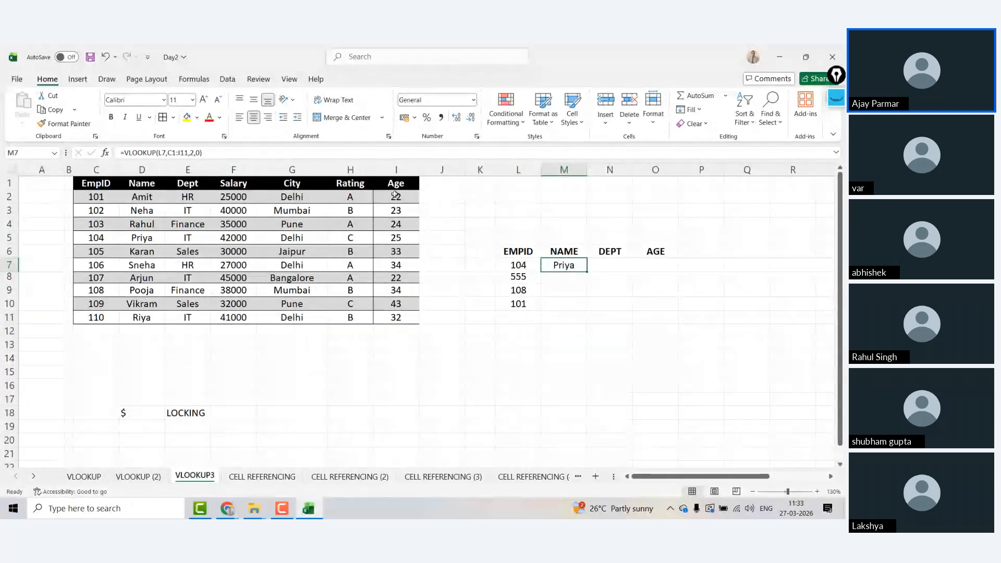
# Review the formula =VLOOKUP(L7,C1:I11,2,0) in M7 and fill it down to M10 without locking the range.
pyautogui.click(163, 152)
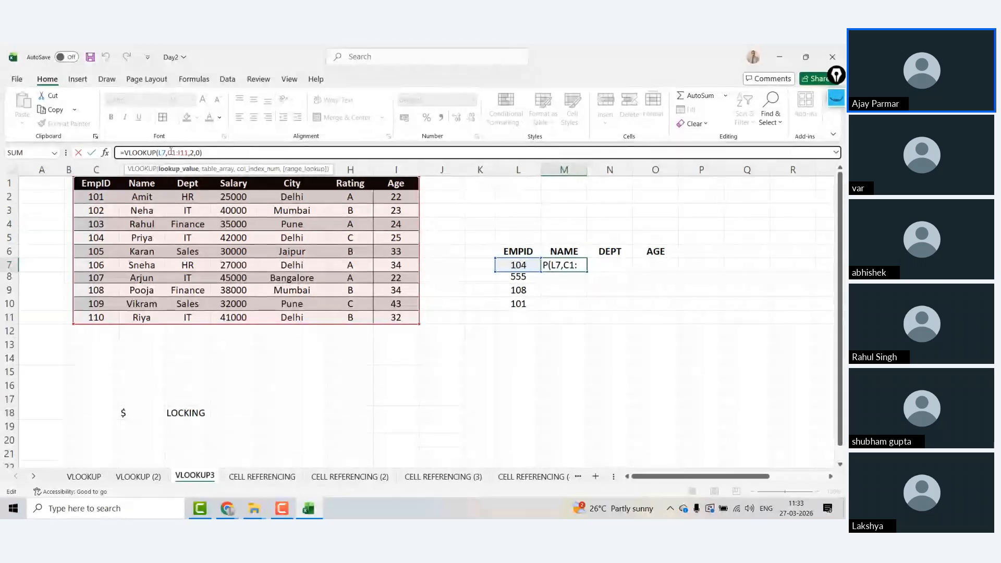
pyautogui.hotkey('ctrl', 'Return')
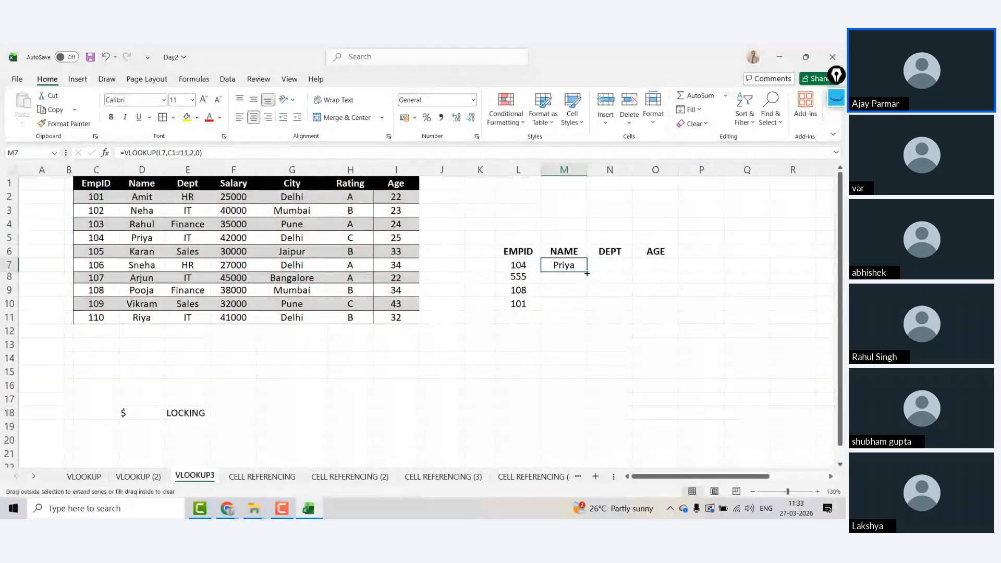
pyautogui.moveTo(587, 275); pyautogui.dragTo(587, 312)
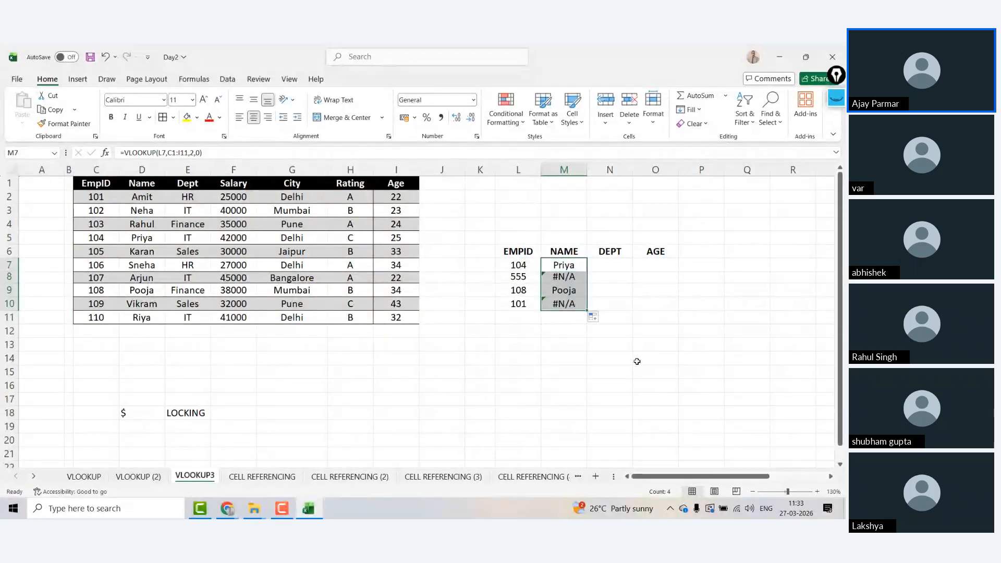
# Set the EMPID lookup value in L8 to 103.
pyautogui.click(570, 264)
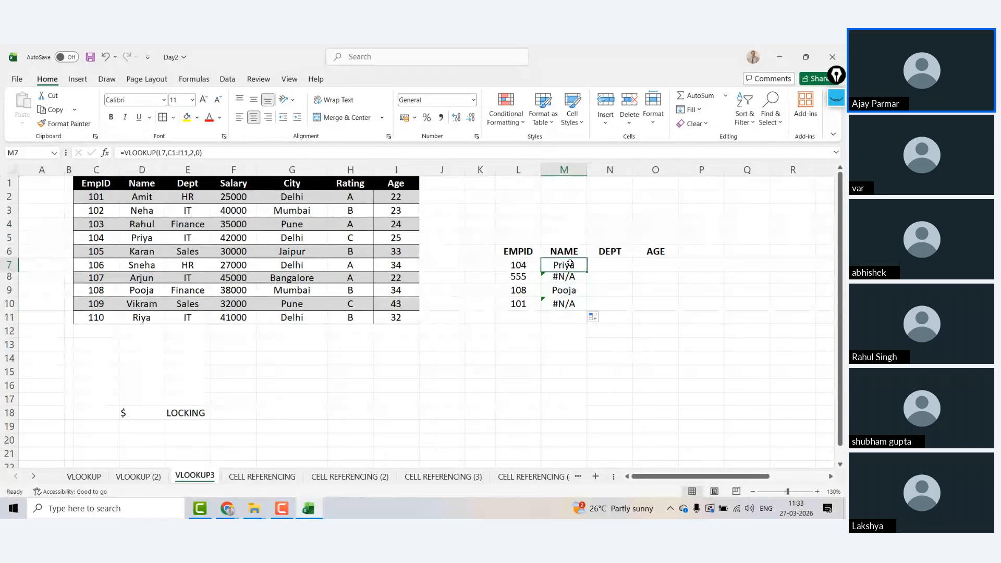
pyautogui.press('Down')
pyautogui.press('Left')
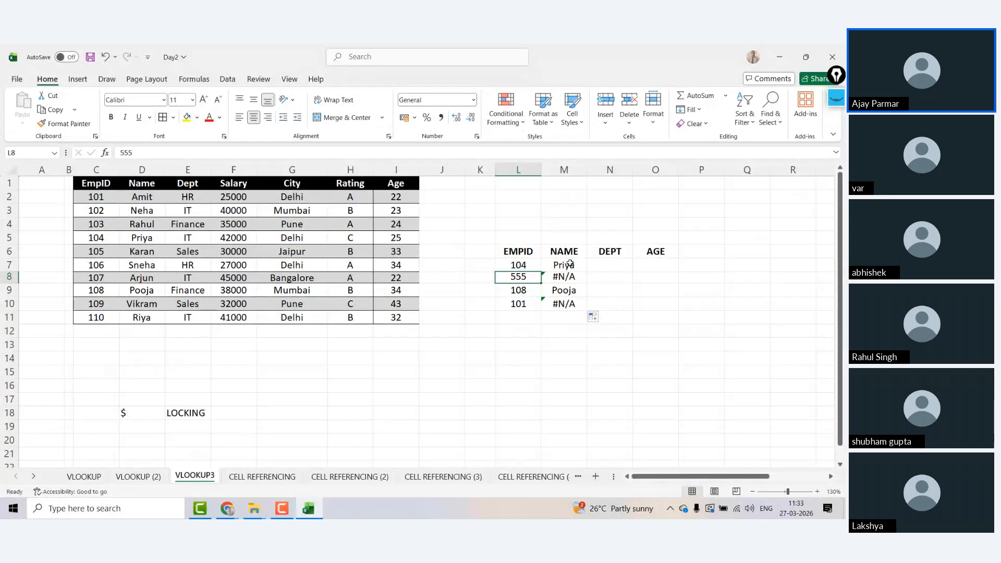
pyautogui.write('103')
pyautogui.press('Return')
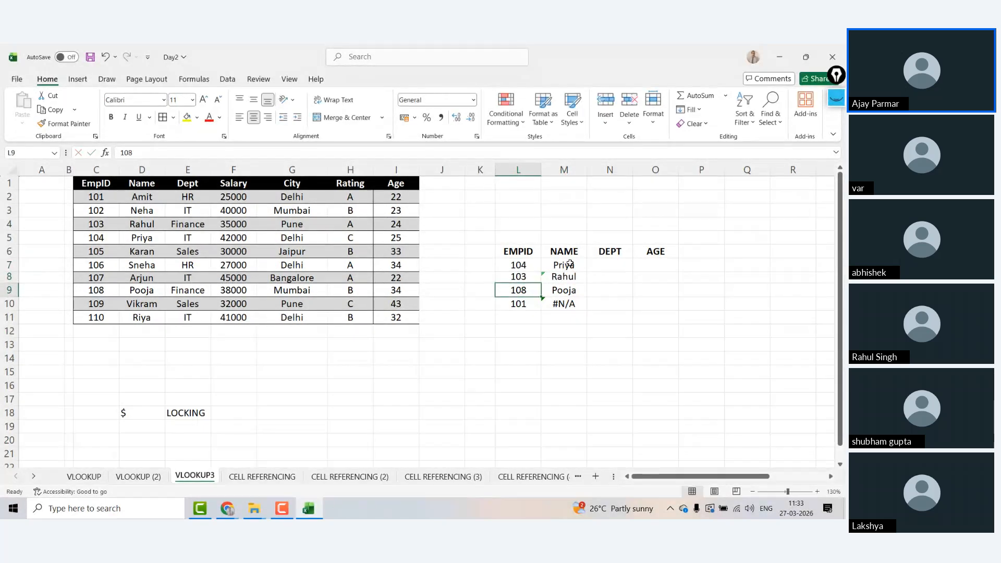
# Compare the lookup results in M7:M10 with the formulas behind them and the EMPID in L10.
pyautogui.press('Down')
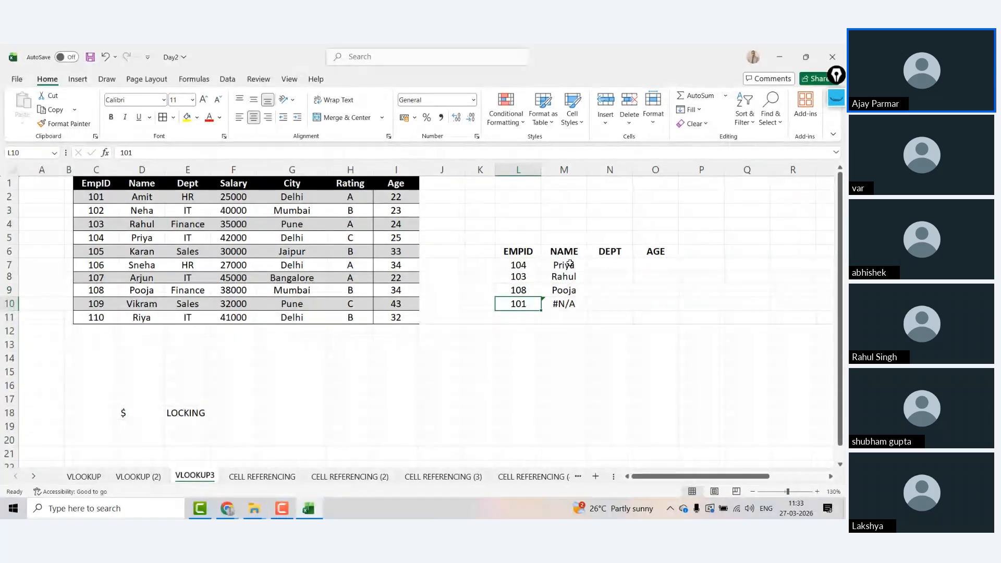
pyautogui.press('Right')
pyautogui.press('Left')
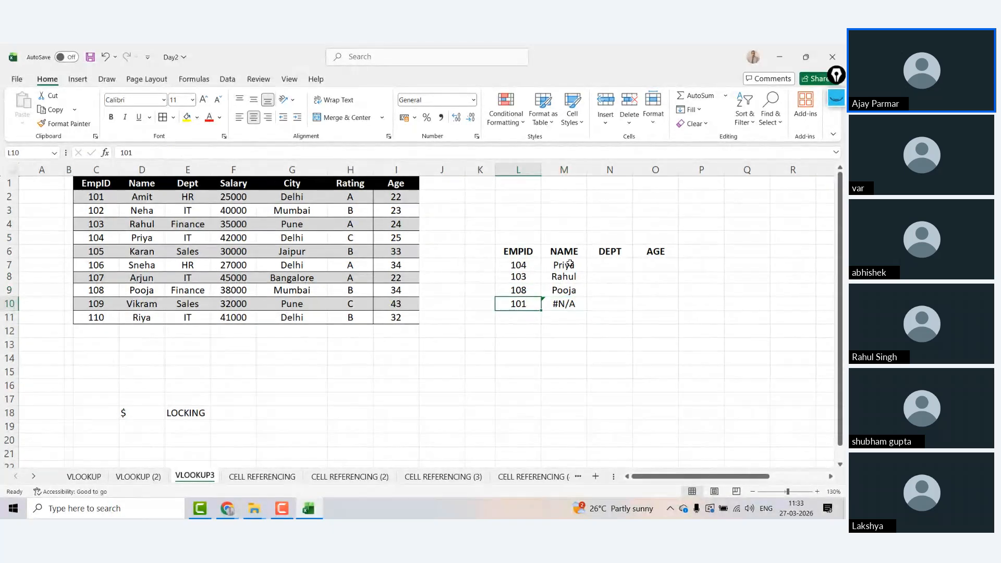
pyautogui.press('Right')
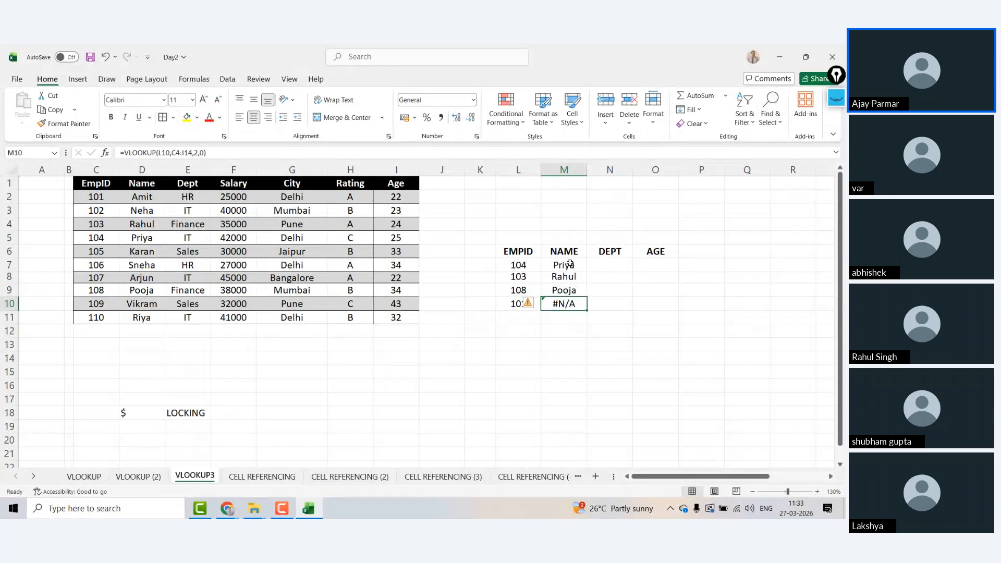
pyautogui.press('Up')
pyautogui.press('Up')
pyautogui.press('Up')
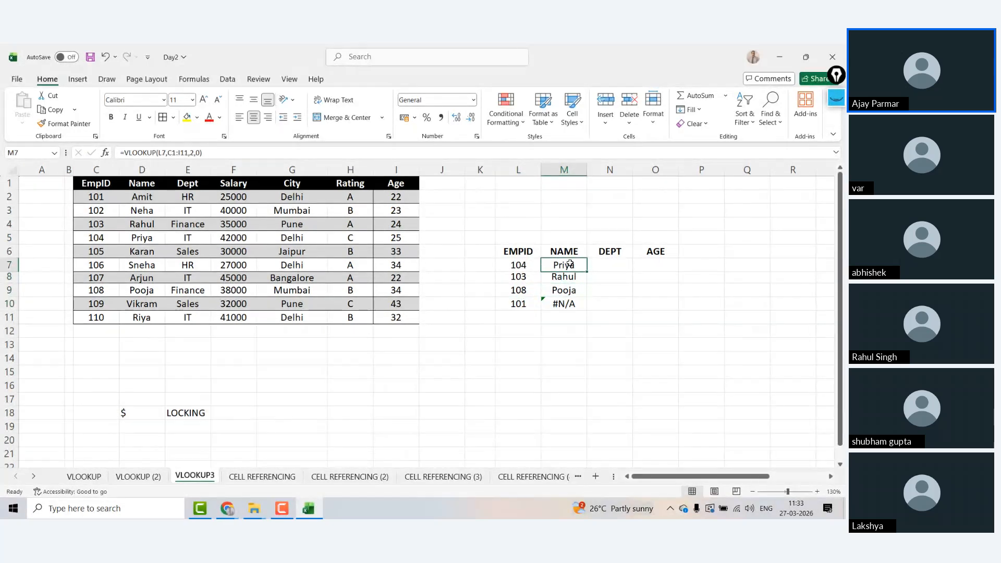
pyautogui.press('Down')
pyautogui.press('Down')
pyautogui.press('Down')
pyautogui.press('Up')
pyautogui.press('Up')
pyautogui.press('Up')
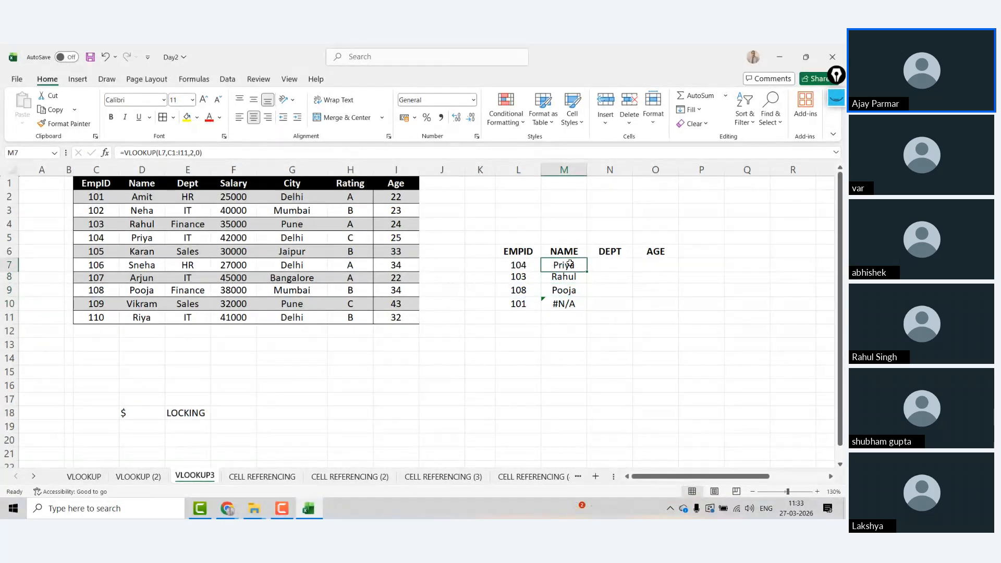
# Inspect the table range referenced by each VLOOKUP formula from M7 through M10, leaving the formulas as they are.
pyautogui.click(181, 152)
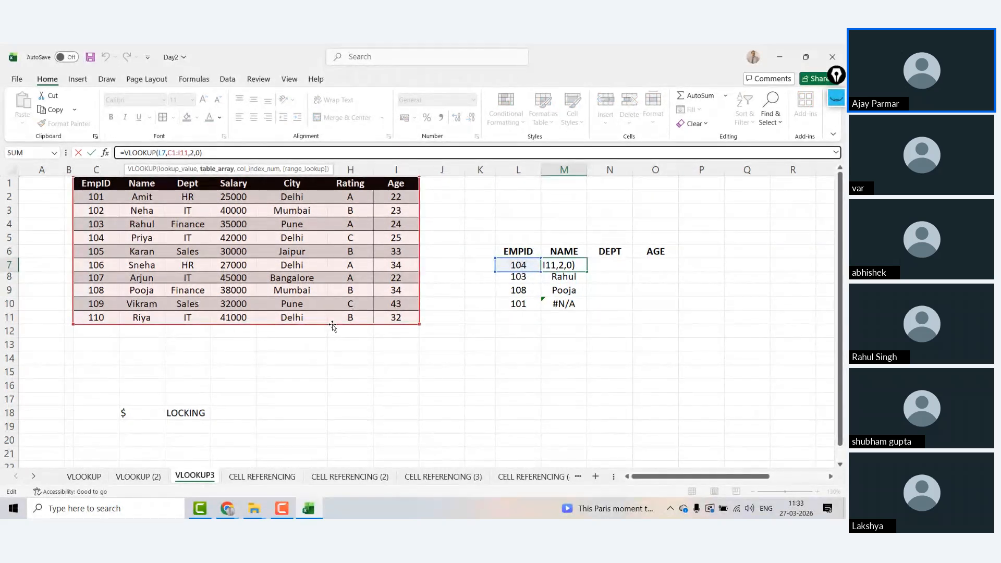
pyautogui.press('Return')
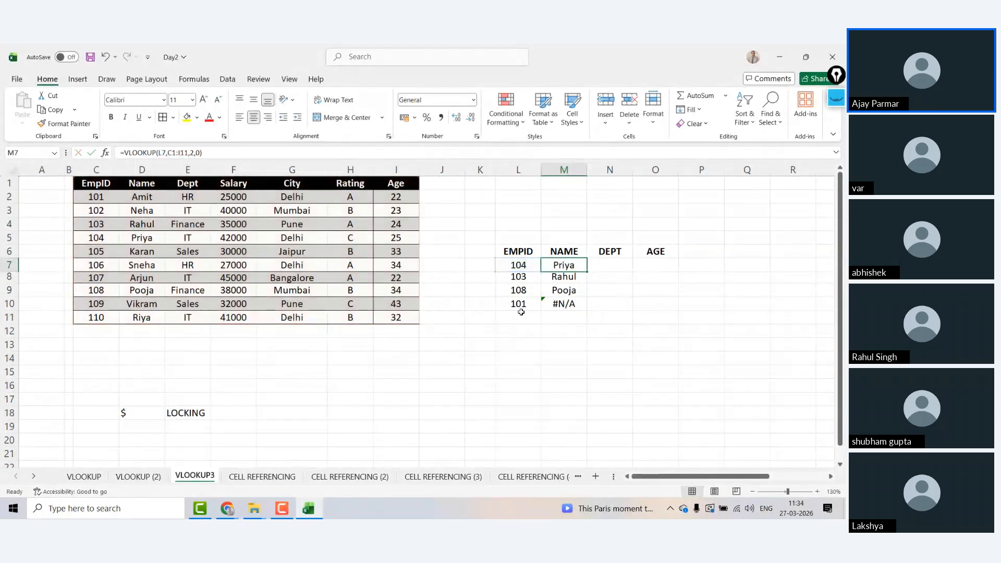
pyautogui.click(189, 152)
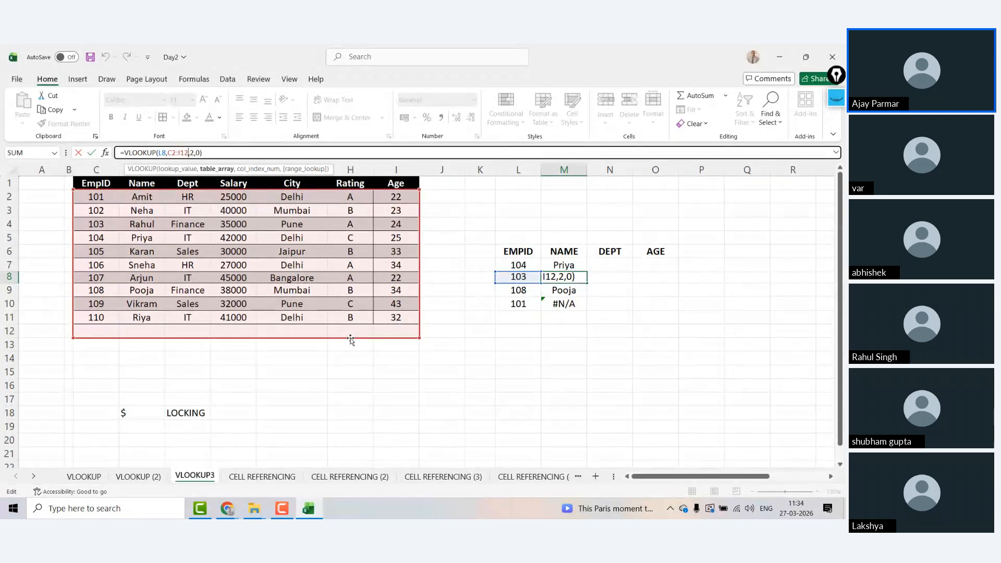
pyautogui.press('Return')
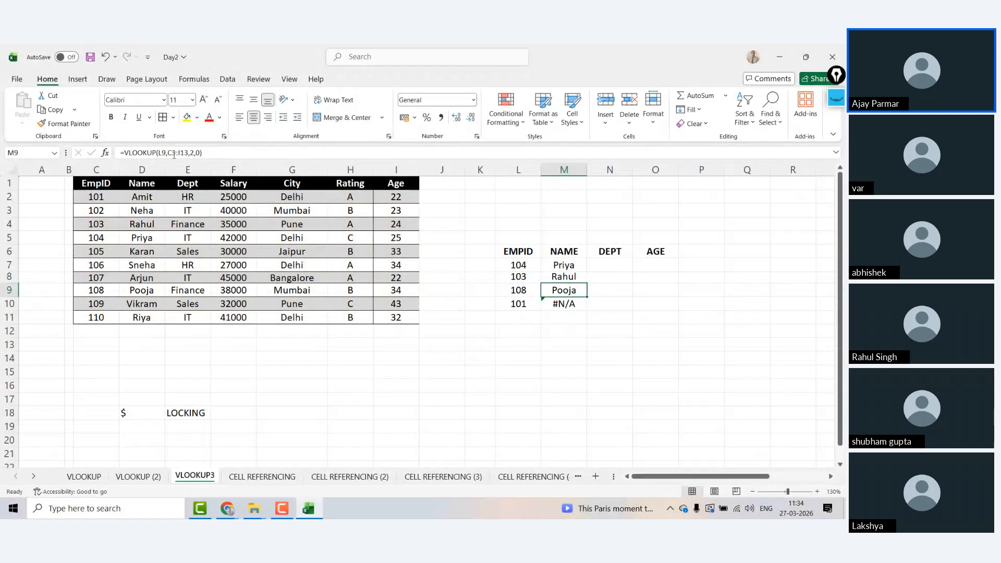
pyautogui.click(170, 152)
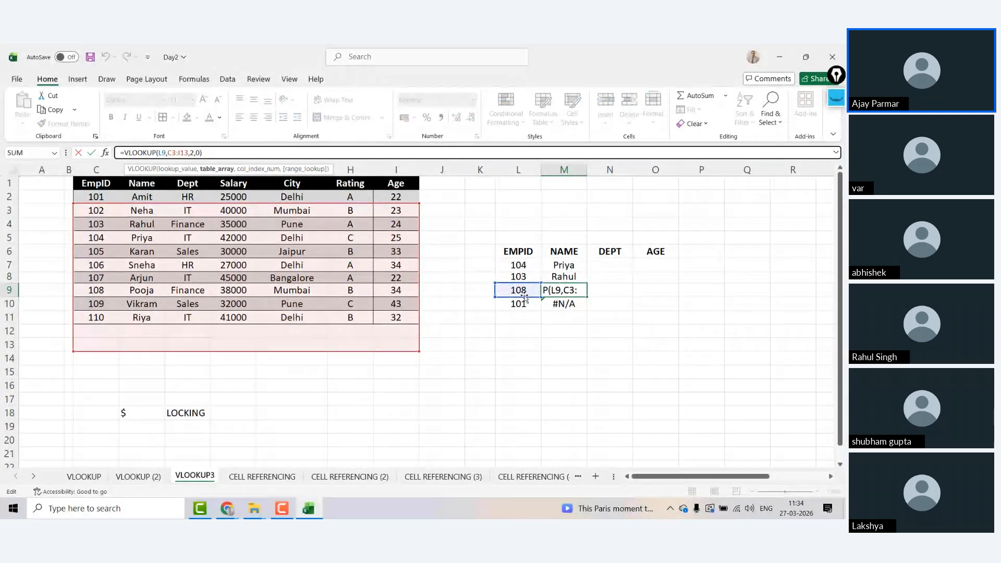
pyautogui.press('Return')
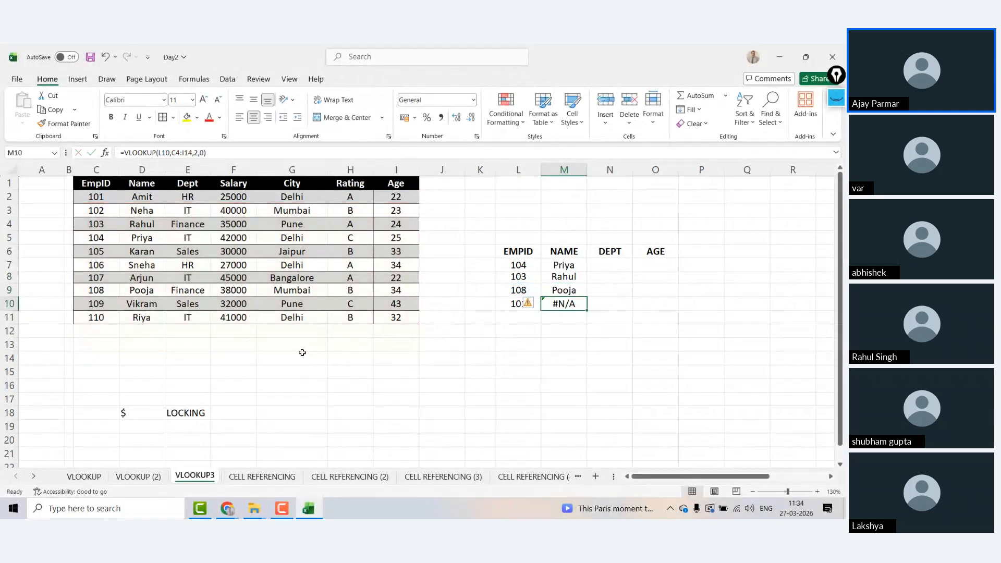
pyautogui.press('F2')
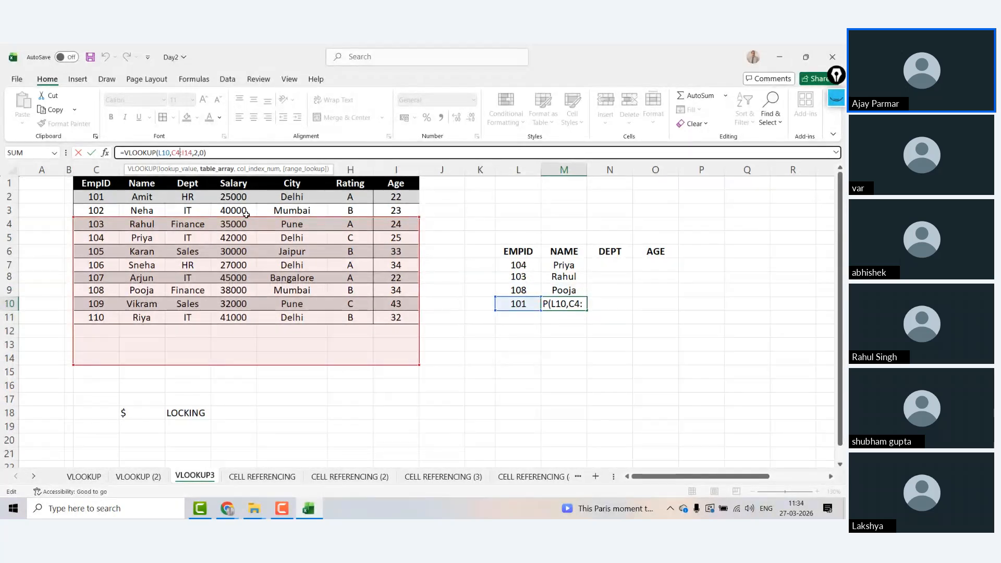
pyautogui.hotkey('ctrl', 'Return')
# Clear the filled VLOOKUP formulas from M8:M10, keeping the original formula in M7.
pyautogui.press('Up')
pyautogui.press('Up')
pyautogui.press('Up')
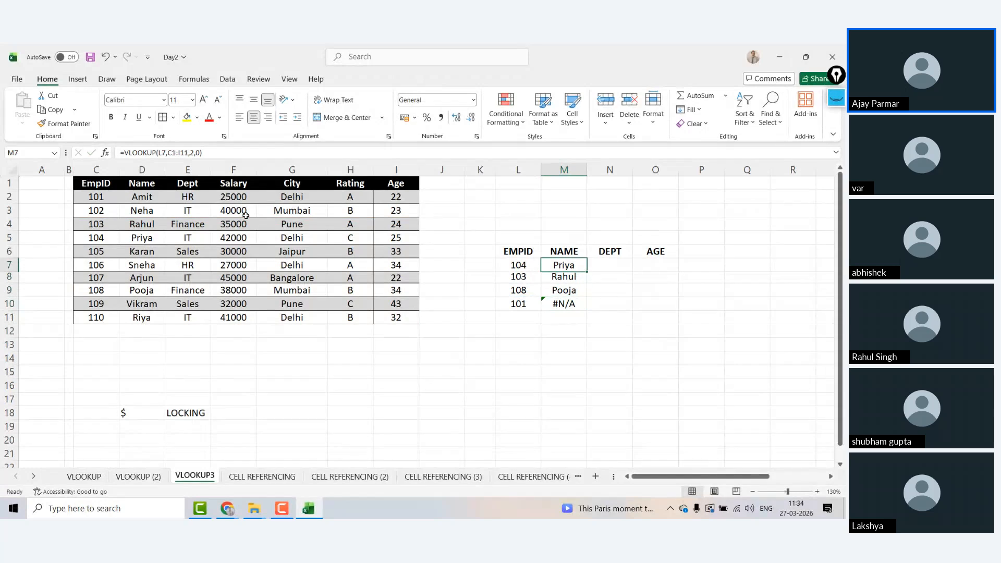
pyautogui.press('Down')
pyautogui.hotkey('shift', 'Down')
pyautogui.hotkey('shift', 'Down')
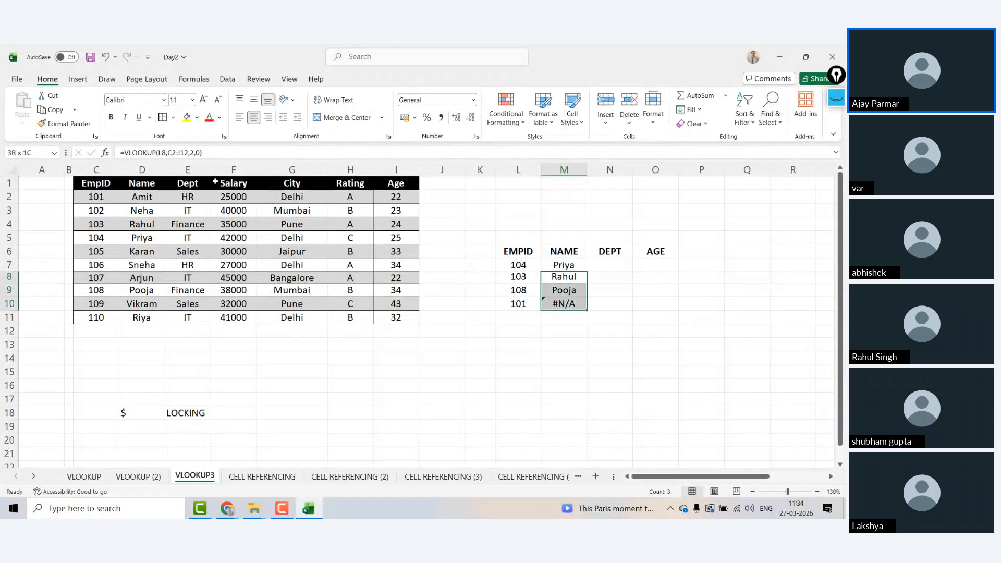
pyautogui.press('Delete')
pyautogui.press('Up')
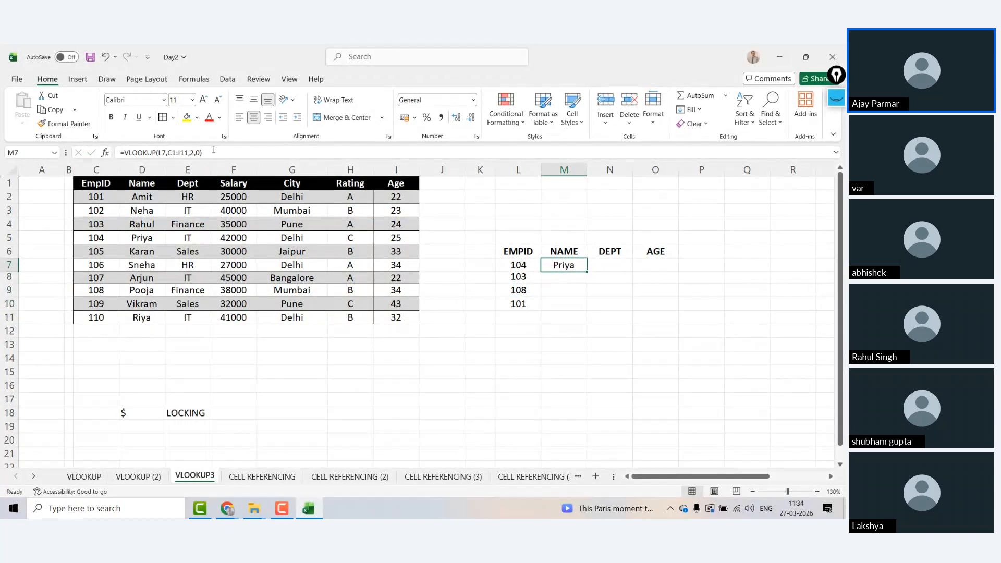
# Examine the lookup value and table range arguments of the VLOOKUP formula in M7 without changing them.
pyautogui.click(165, 153)
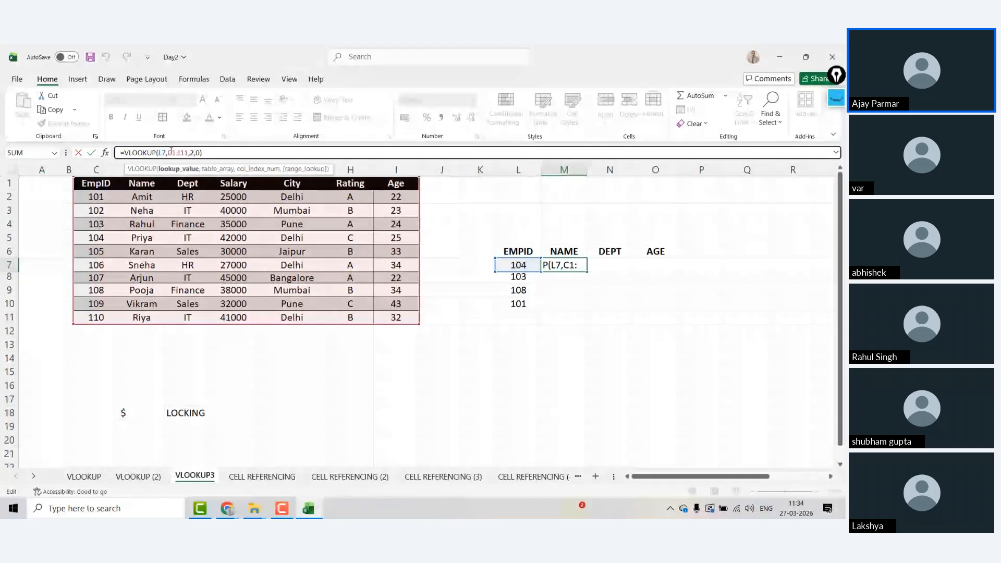
pyautogui.click(171, 153)
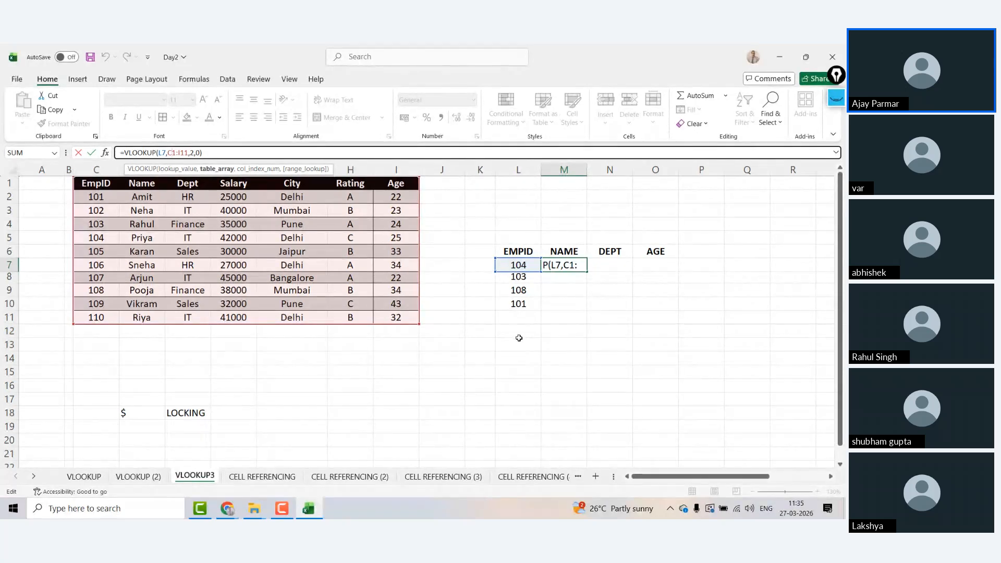
pyautogui.hotkey('ctrl', 'Return')
# Enter 101 as an extra EMPID lookup value in L15.
pyautogui.click(517, 308)
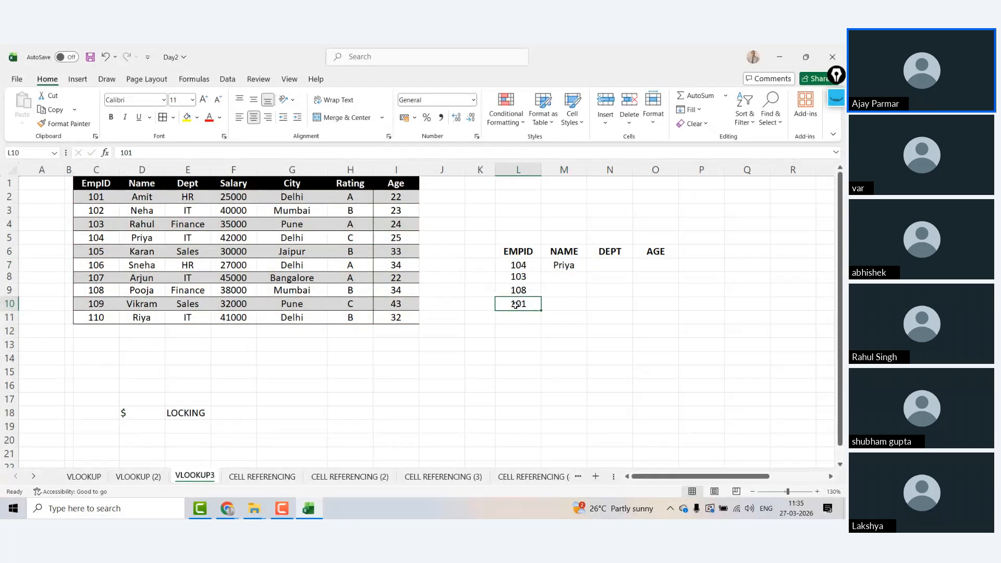
pyautogui.press('Down')
pyautogui.press('Down')
pyautogui.press('Down')
pyautogui.press('Down')
pyautogui.press('Down')
pyautogui.write('101')
pyautogui.press('Return')
pyautogui.press('Up')
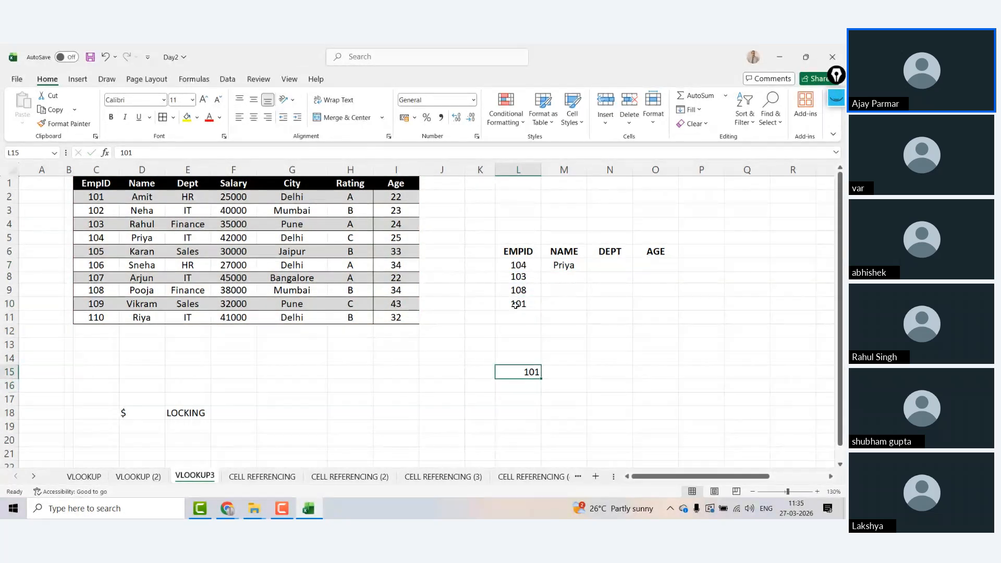
# Highlight the first four employee records, C2:I5, to point out the rows needed by the lookup.
pyautogui.click(92, 198)
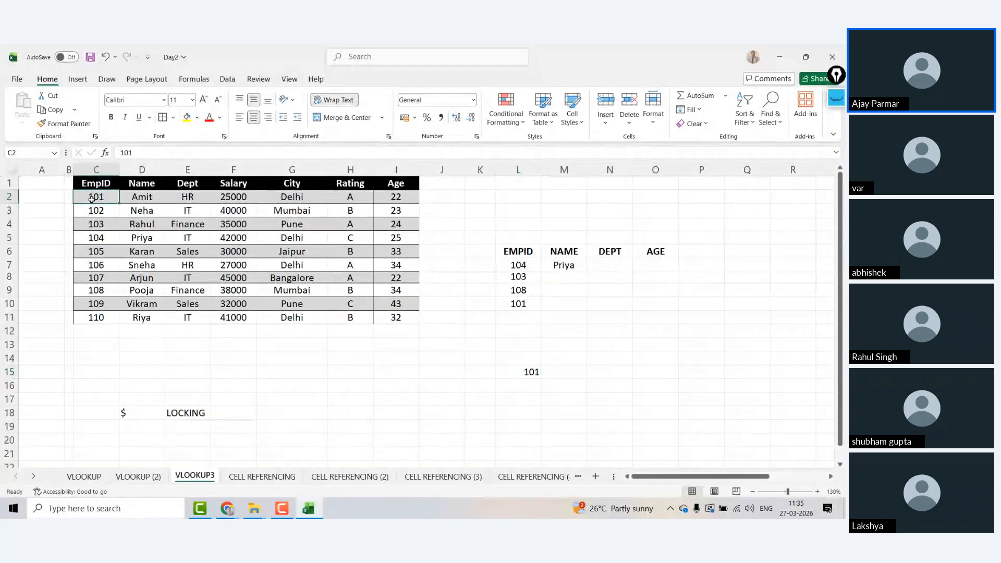
pyautogui.hotkey('shift', 'Right')
pyautogui.hotkey('shift', 'Right')
pyautogui.hotkey('shift', 'Right')
pyautogui.hotkey('shift', 'Right')
pyautogui.hotkey('shift', 'Right')
pyautogui.hotkey('shift', 'Right')
pyautogui.hotkey('shift', 'Down')
pyautogui.hotkey('shift', 'Down')
pyautogui.hotkey('shift', 'Down')
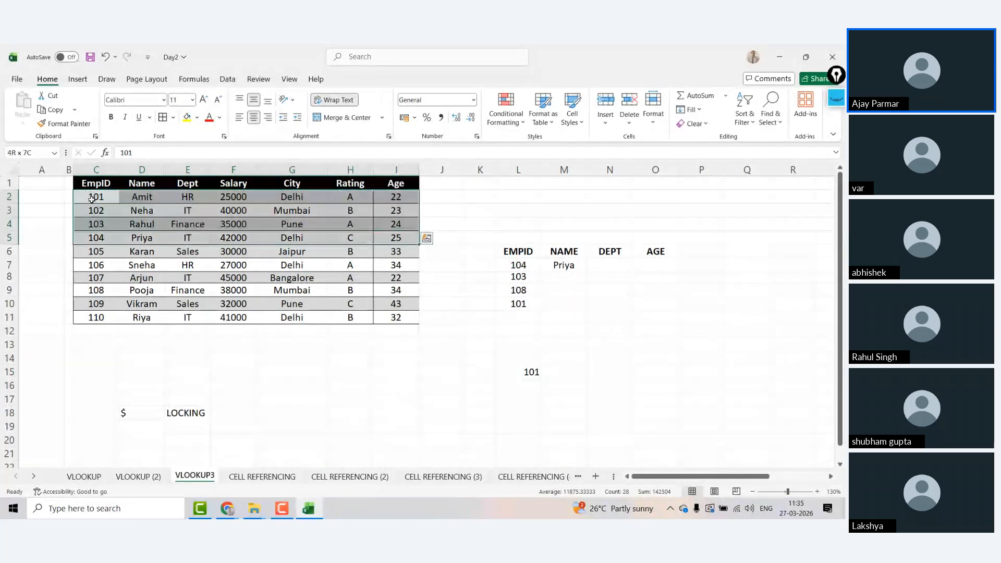
# Fill the unlocked VLOOKUP from M7 down to M15 and inspect the table range used in M15.
pyautogui.click(586, 368)
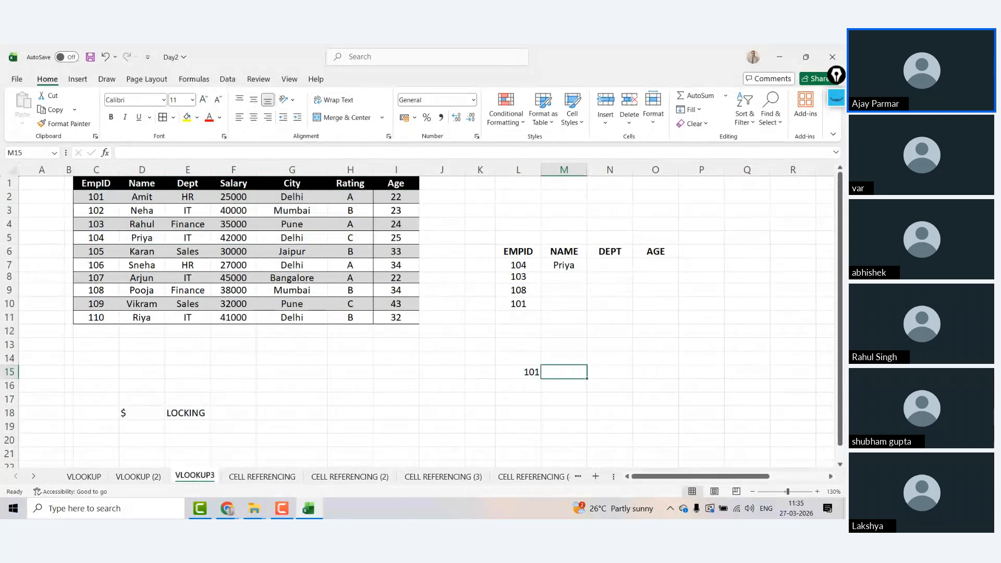
pyautogui.click(585, 269)
pyautogui.moveTo(586, 272); pyautogui.dragTo(593, 377)
pyautogui.click(583, 373)
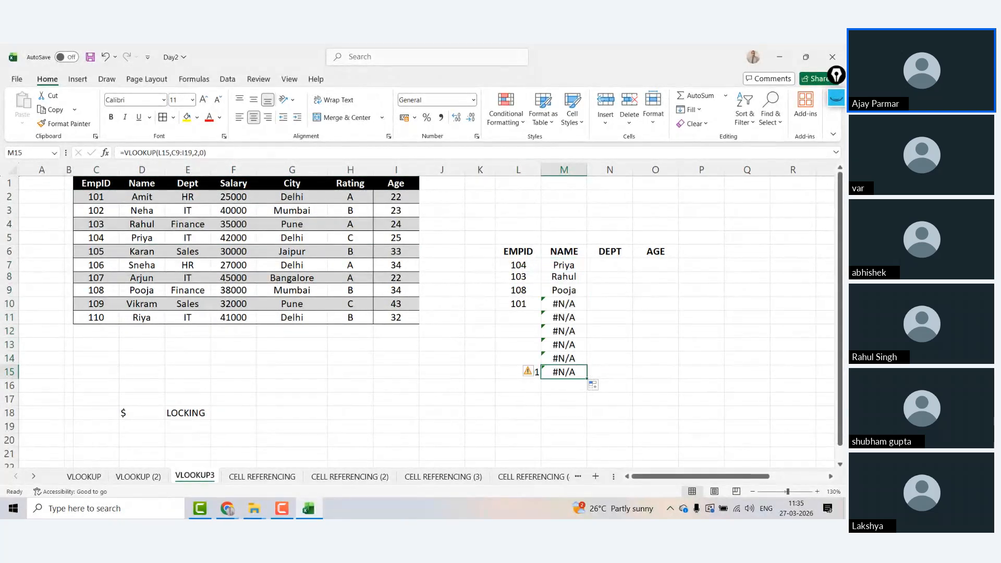
pyautogui.click(178, 152)
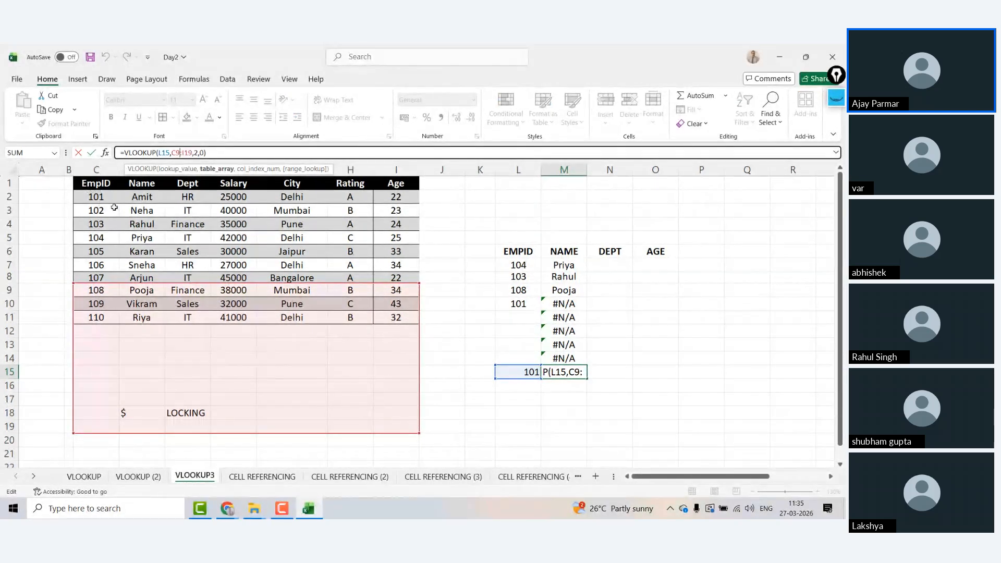
pyautogui.hotkey('ctrl', 'Return')
# Clear the VLOOKUP formulas filled into M11:M15.
pyautogui.hotkey('ctrl', 'Up')
pyautogui.press('Down')
pyautogui.press('Down')
pyautogui.press('Down')
pyautogui.press('Down')
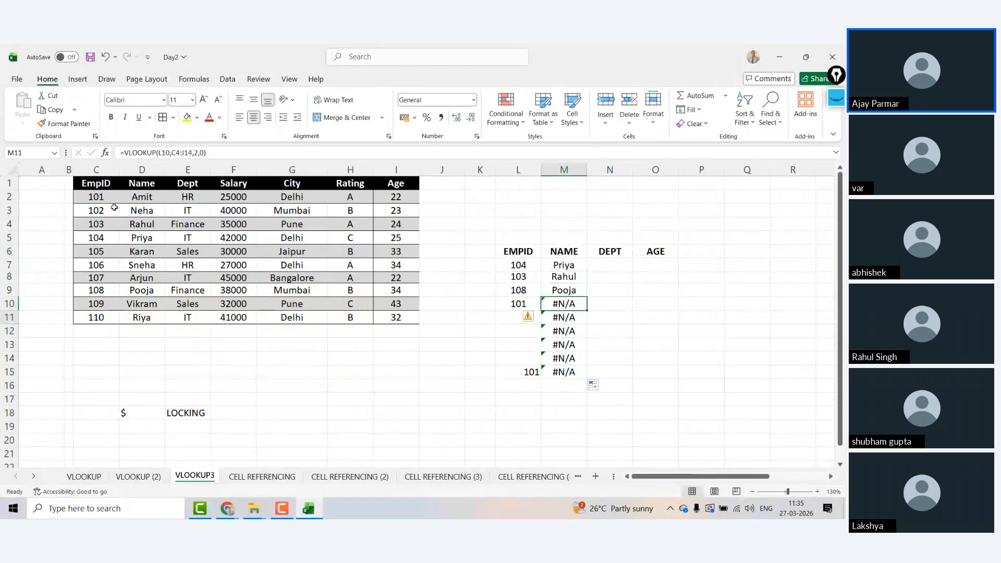
pyautogui.press('Down')
pyautogui.hotkey('ctrl', 'shift', 'Down')
pyautogui.press('BackSpace')
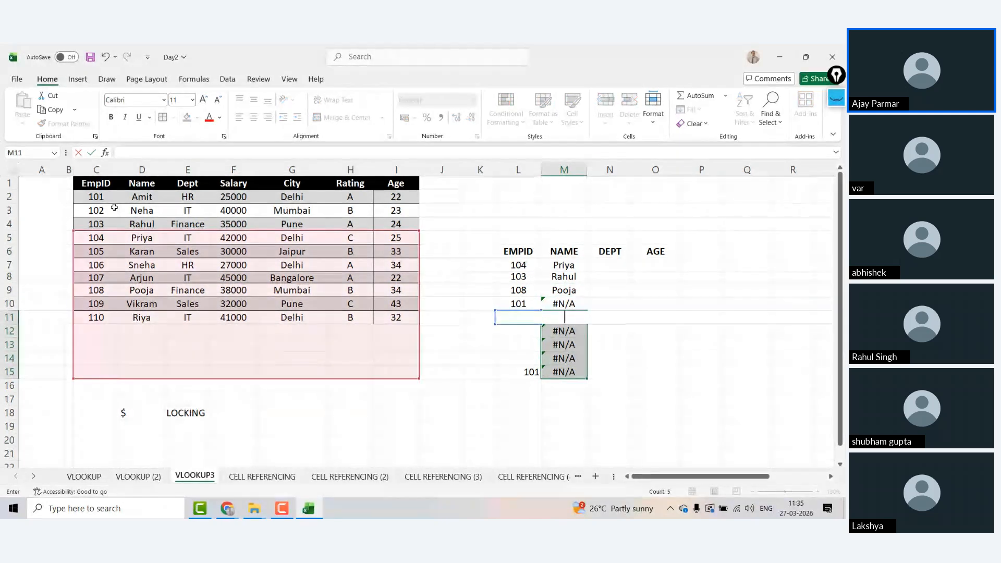
pyautogui.press('Escape')
pyautogui.press('Delete')
# Clear the remaining filled formulas from M8:M10 so only M7 holds the VLOOKUP.
pyautogui.press('Up')
pyautogui.press('Up')
pyautogui.press('Up')
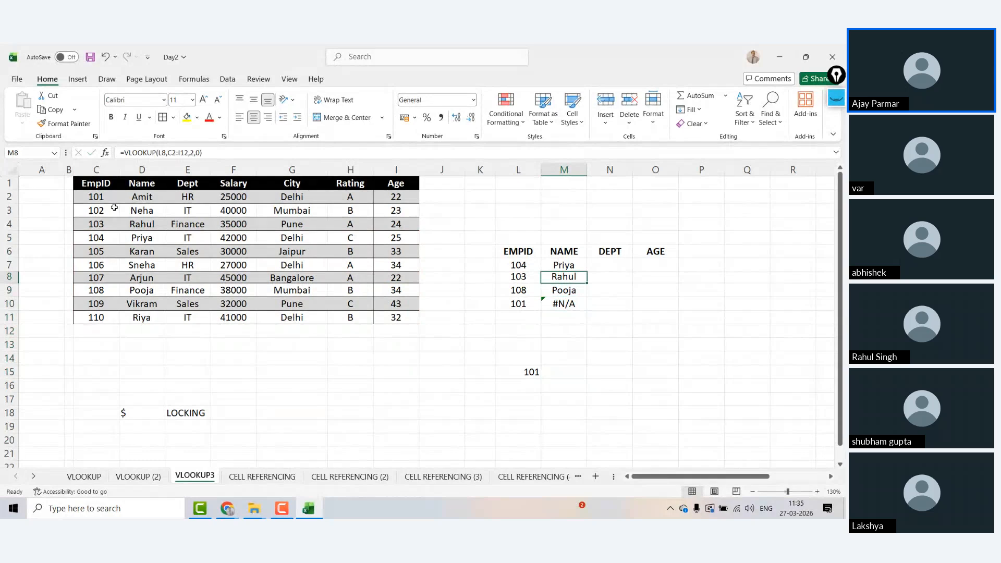
pyautogui.hotkey('ctrl', 'shift', 'Down')
pyautogui.press('Delete')
pyautogui.press('Up')
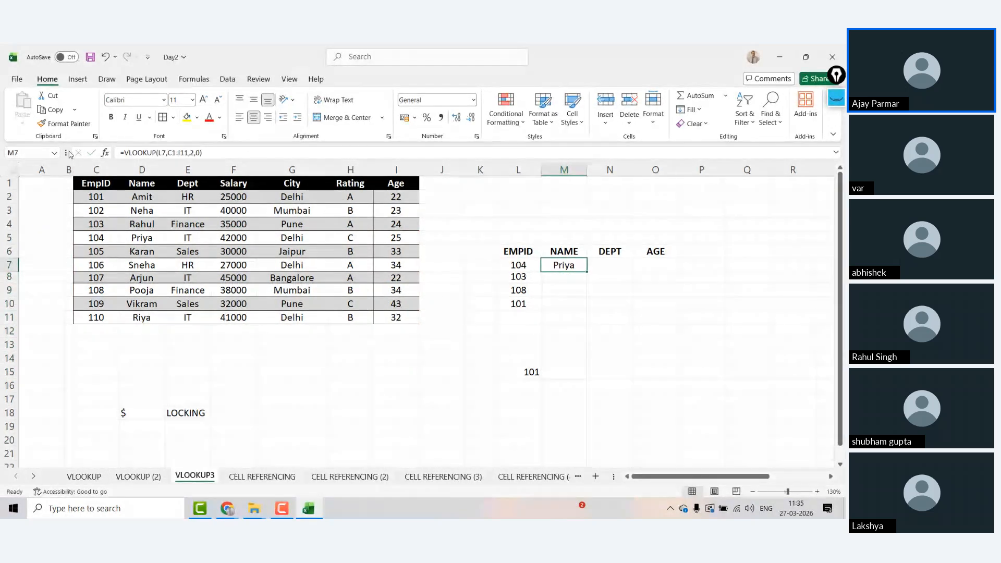
# Highlight the full employee table C1:I11 as the range the lookup has to keep.
pyautogui.click(85, 182)
pyautogui.hotkey('ctrl', 'shift', 'Right')
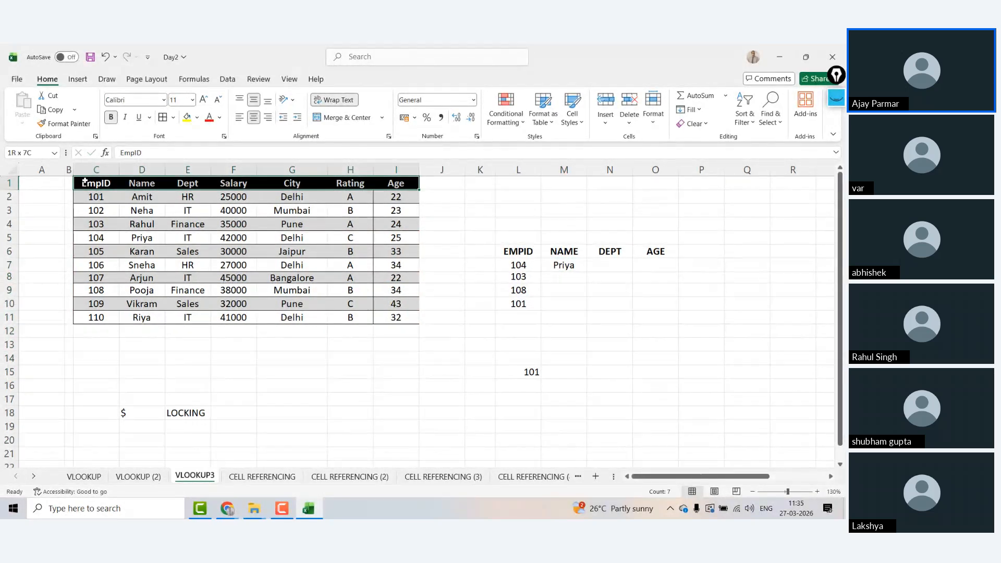
pyautogui.hotkey('ctrl', 'shift', 'Down')
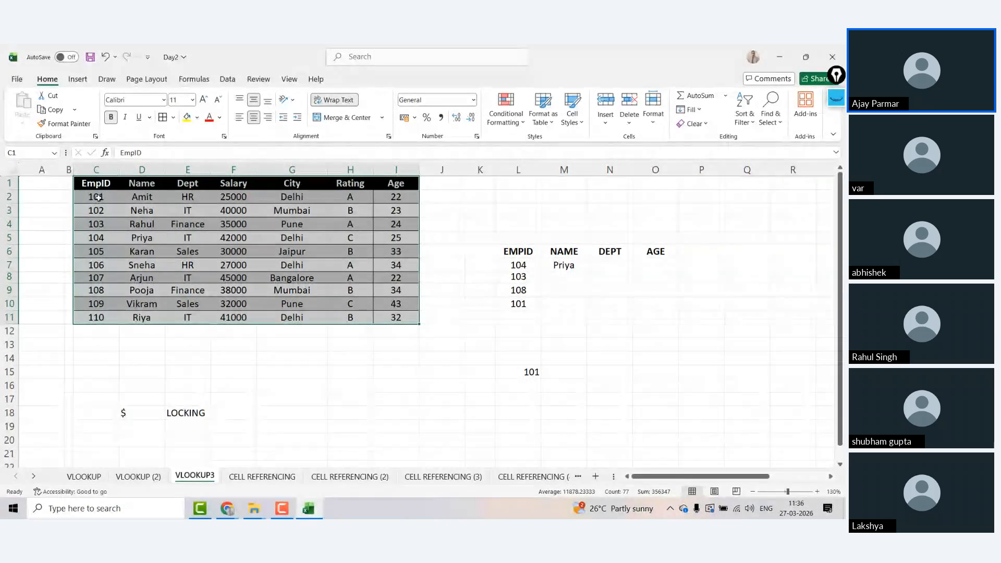
# Lock the rows of the VLOOKUP table range in M7 so it reads C$1:I$11.
pyautogui.click(564, 265)
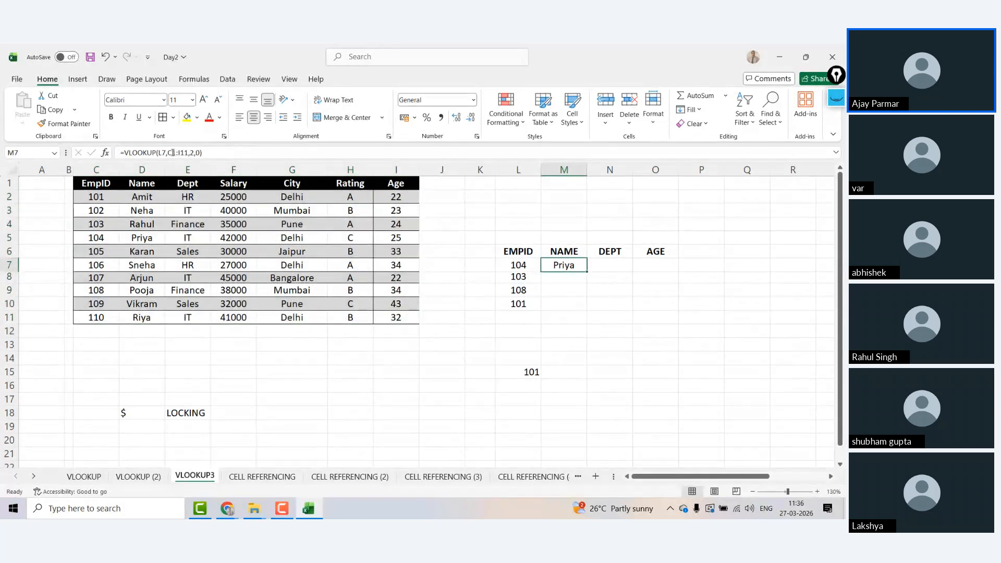
pyautogui.click(172, 152)
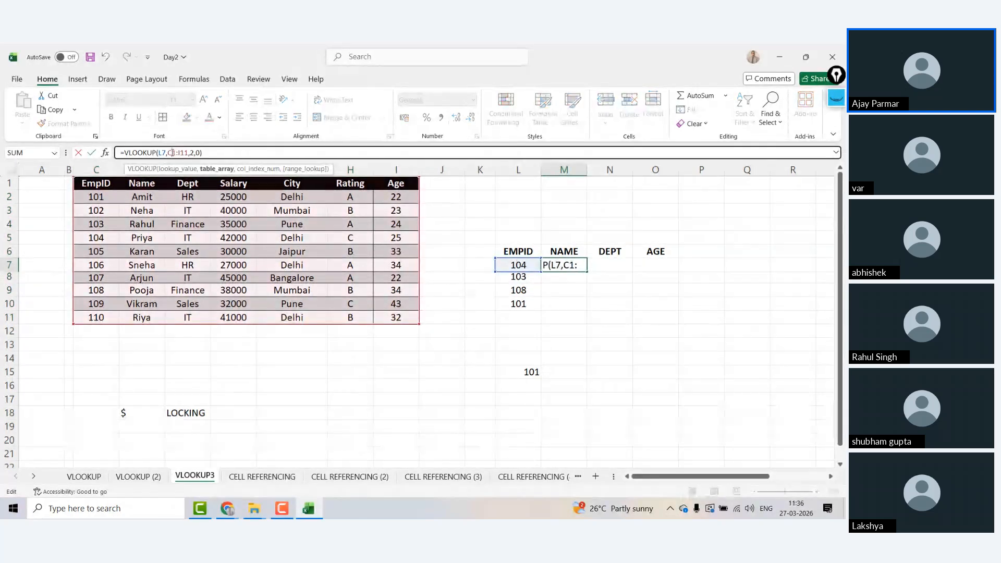
pyautogui.write('$')
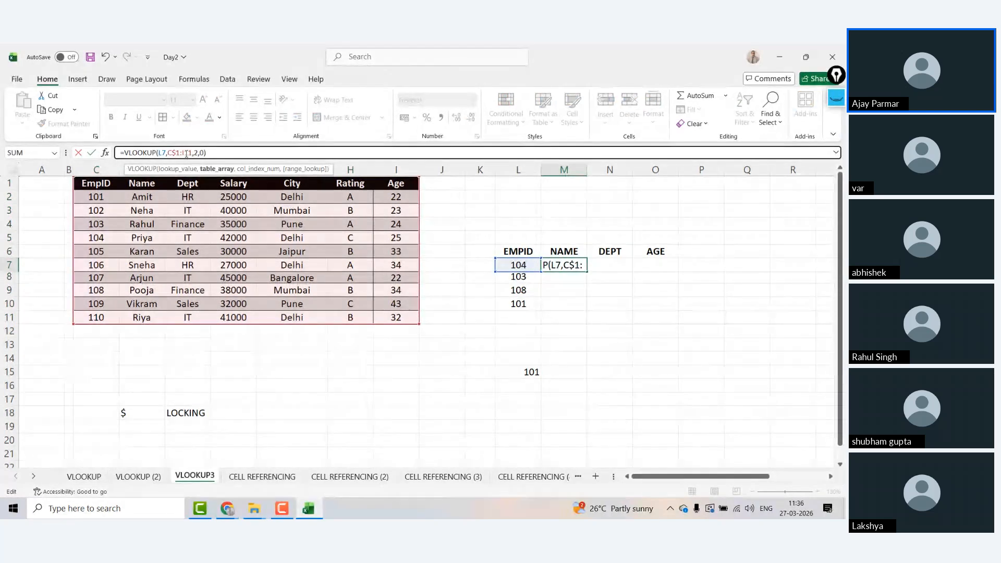
pyautogui.click(186, 153)
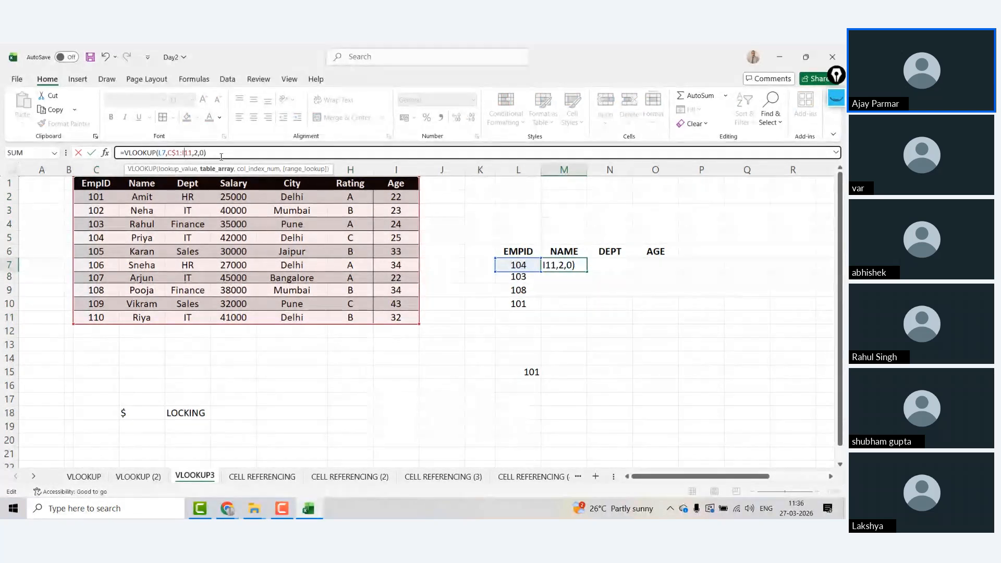
pyautogui.press('Right')
pyautogui.write('$')
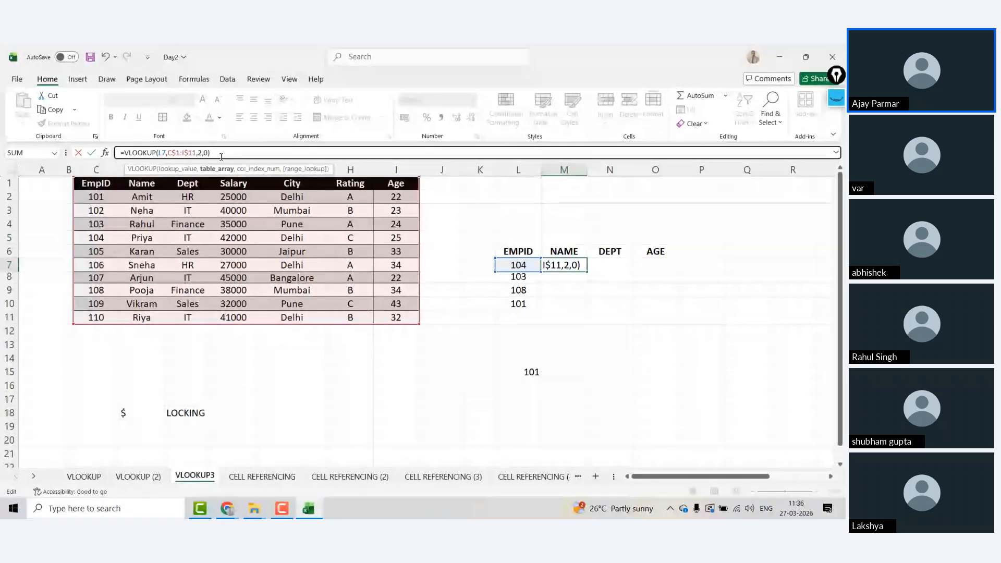
pyautogui.hotkey('ctrl', 'Return')
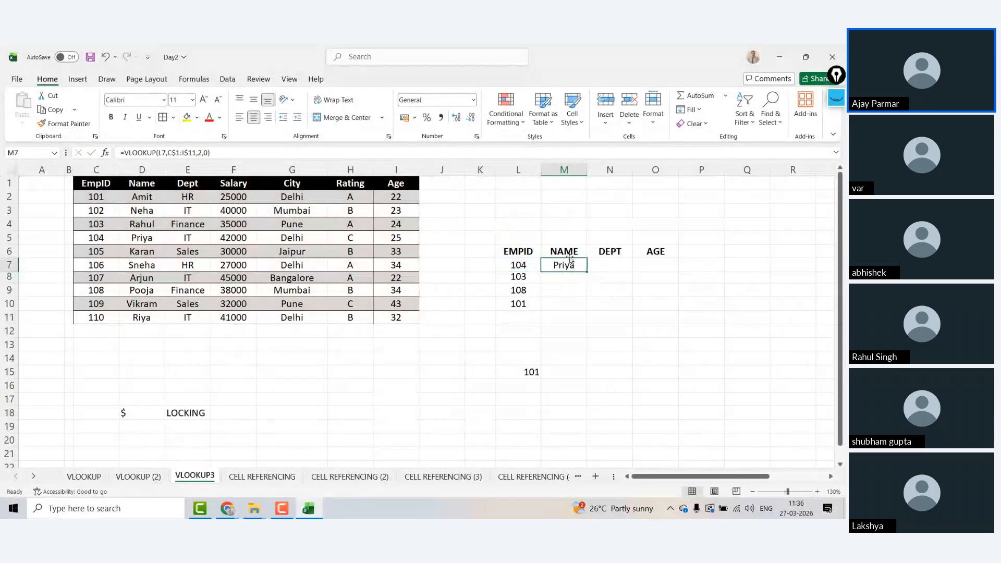
# Fill the row-locked VLOOKUP from M7 down to M10 and inspect the table range used in M8 and M10.
pyautogui.moveTo(589, 273); pyautogui.dragTo(591, 311)
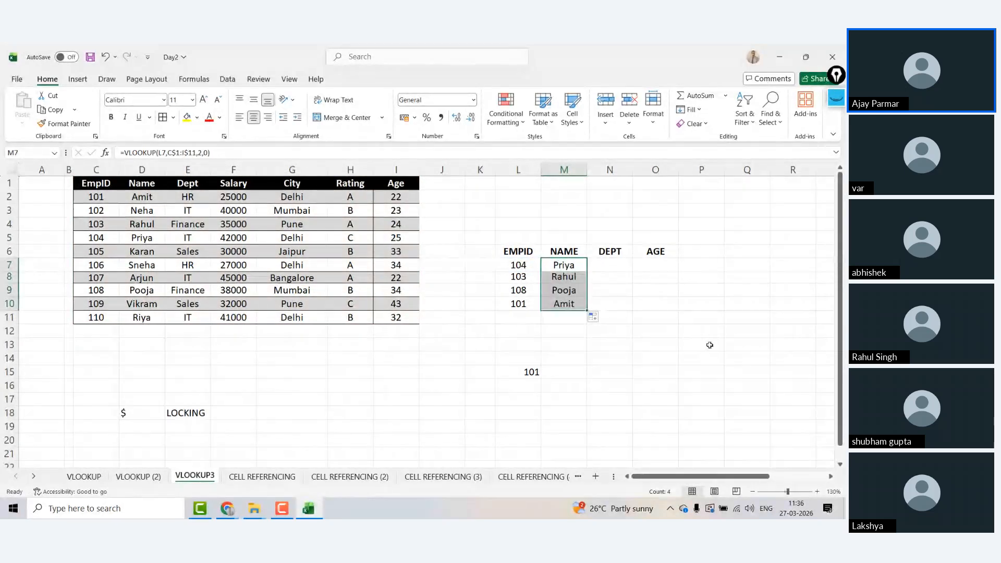
pyautogui.press('Down')
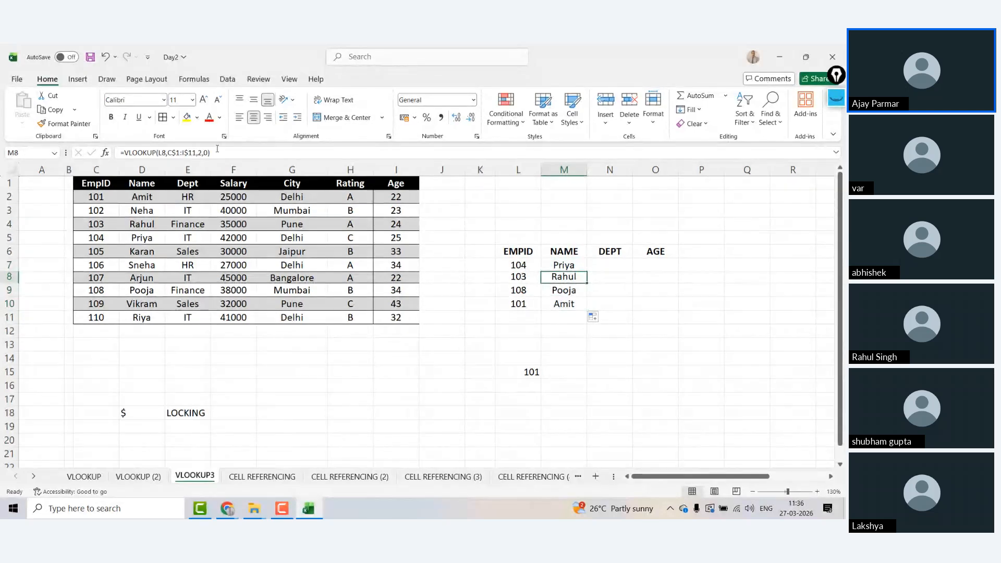
pyautogui.press('F2')
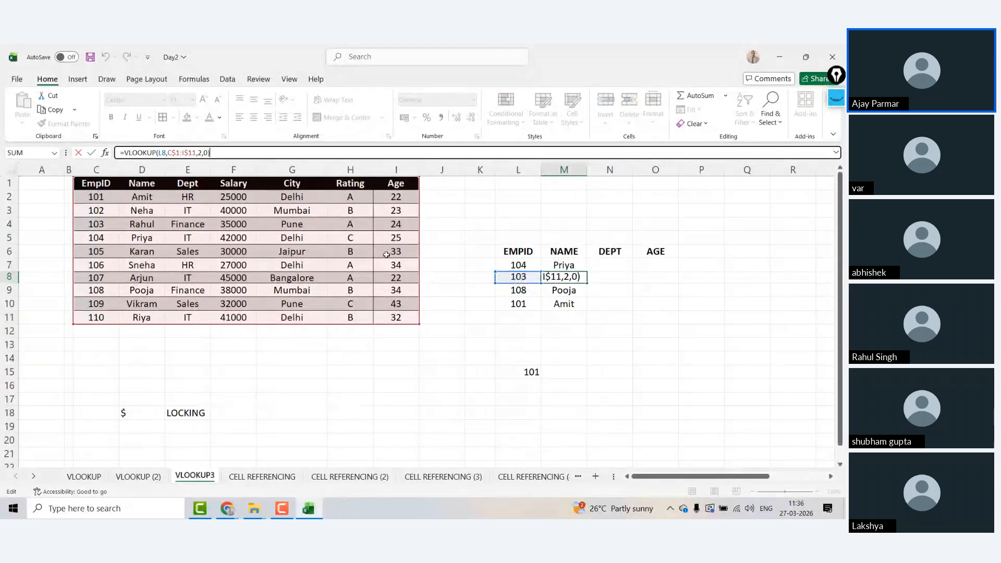
pyautogui.press('Return')
pyautogui.press('Return')
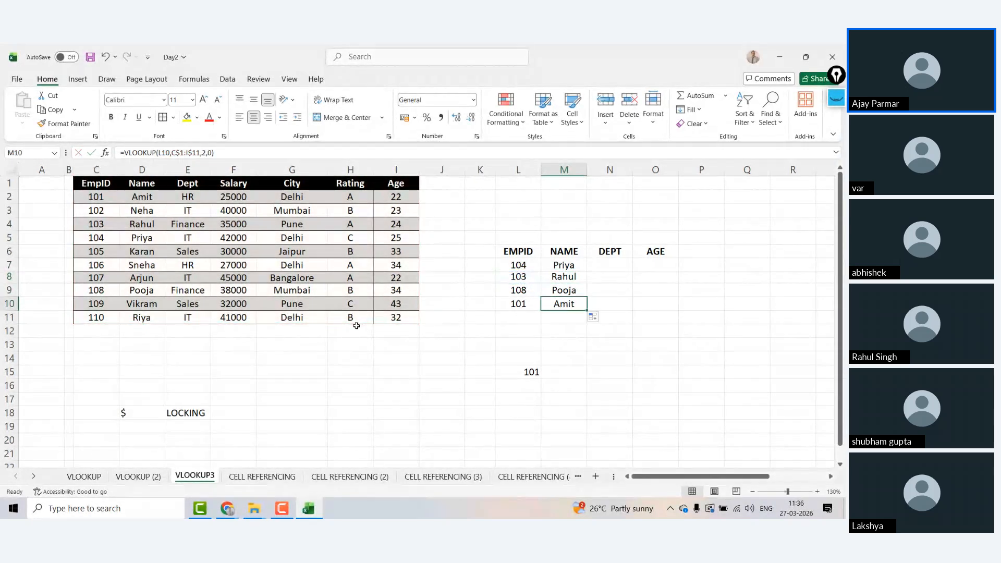
pyautogui.doubleClick(583, 308)
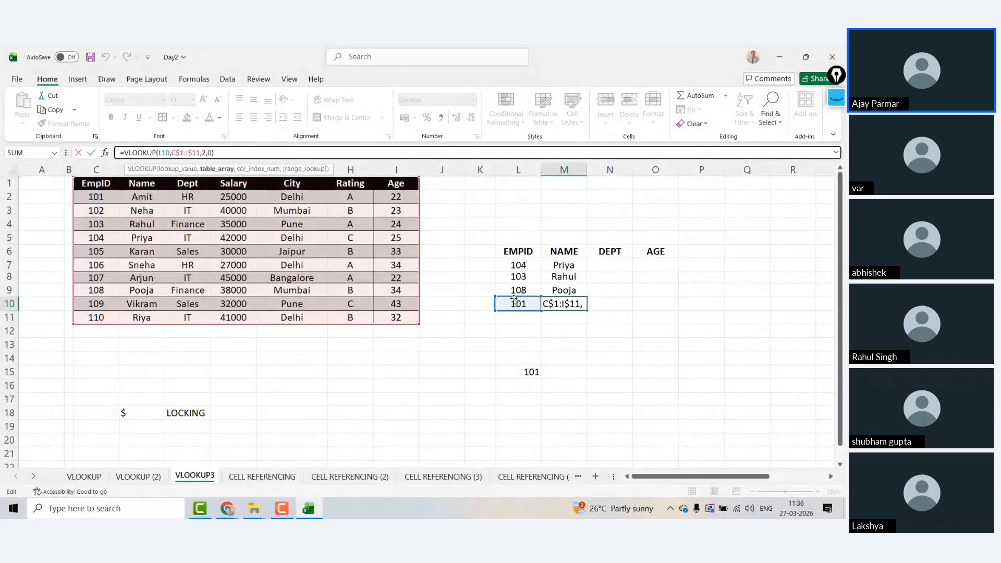
pyautogui.press('Escape')
# Clear the filled VLOOKUP formulas from M8:M10, keeping only the one in M7.
pyautogui.press('Up')
pyautogui.press('Up')
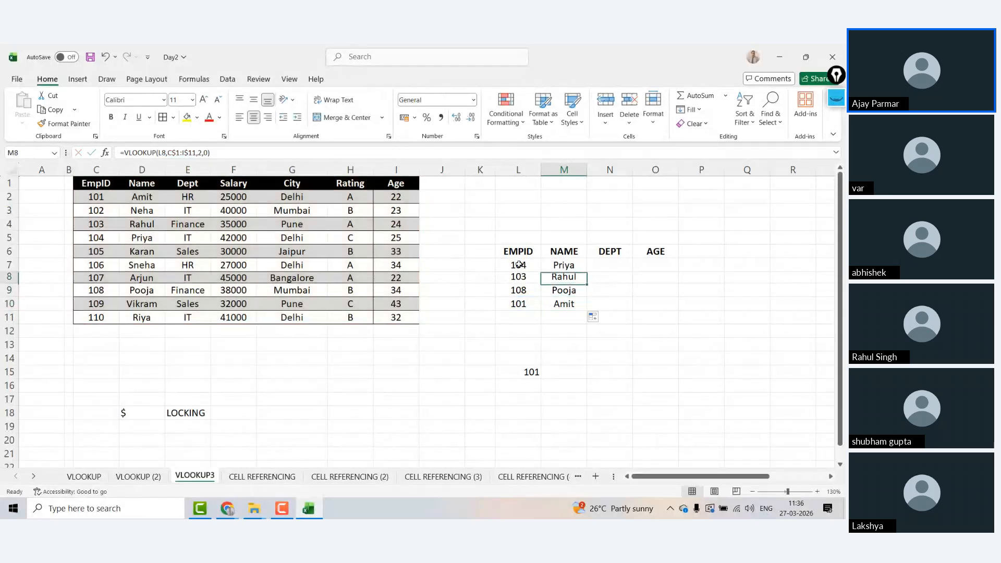
pyautogui.hotkey('shift', 'Down')
pyautogui.hotkey('shift', 'Down')
pyautogui.press('Delete')
pyautogui.press('Up')
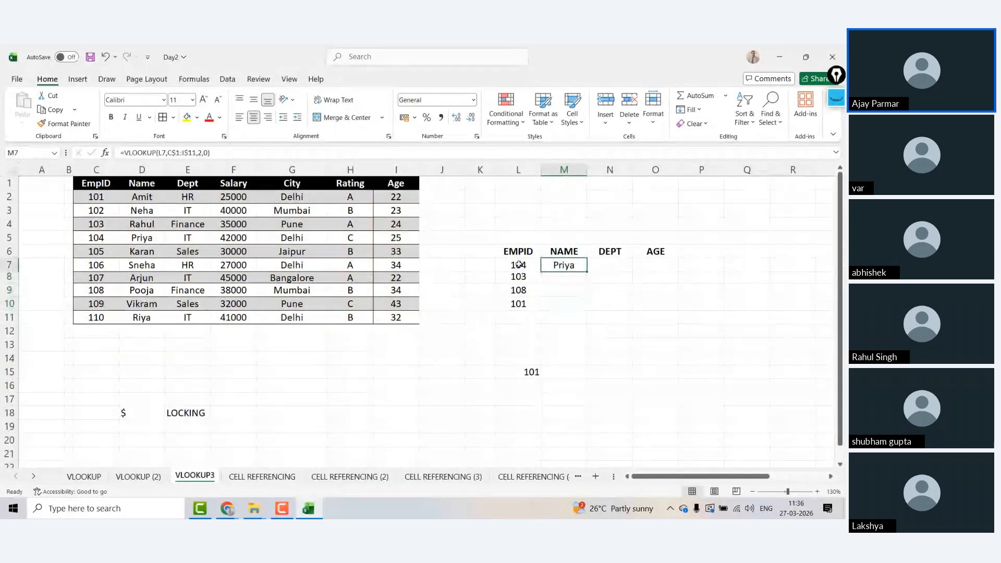
# Lock the row of the lookup value in M7's VLOOKUP as L$7.
pyautogui.click(163, 153)
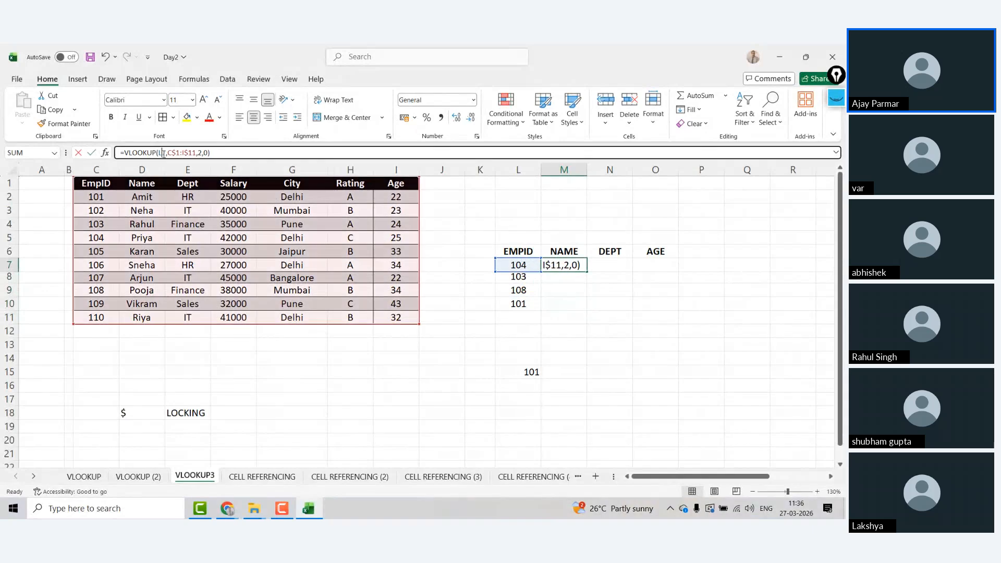
pyautogui.write('$')
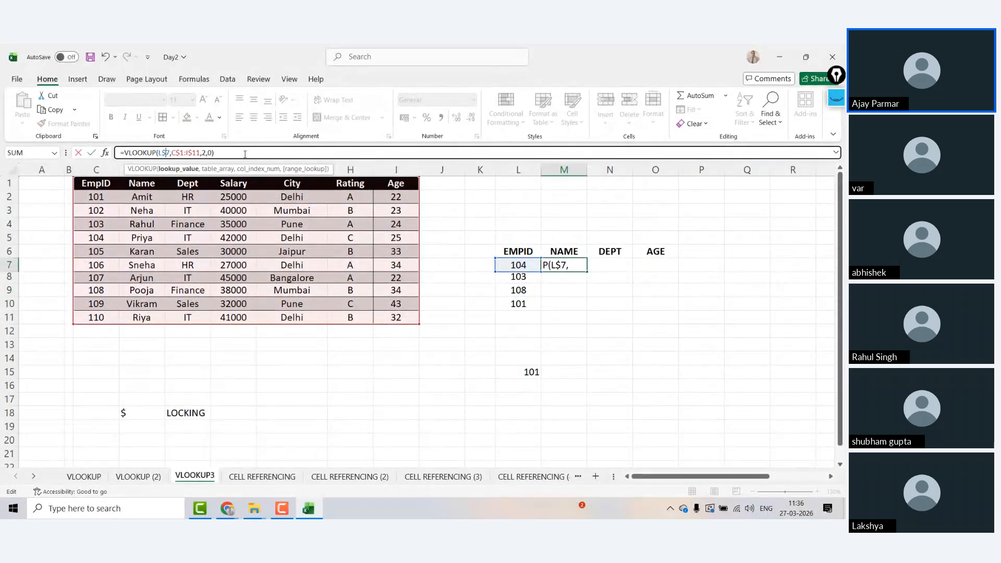
pyautogui.click(246, 154)
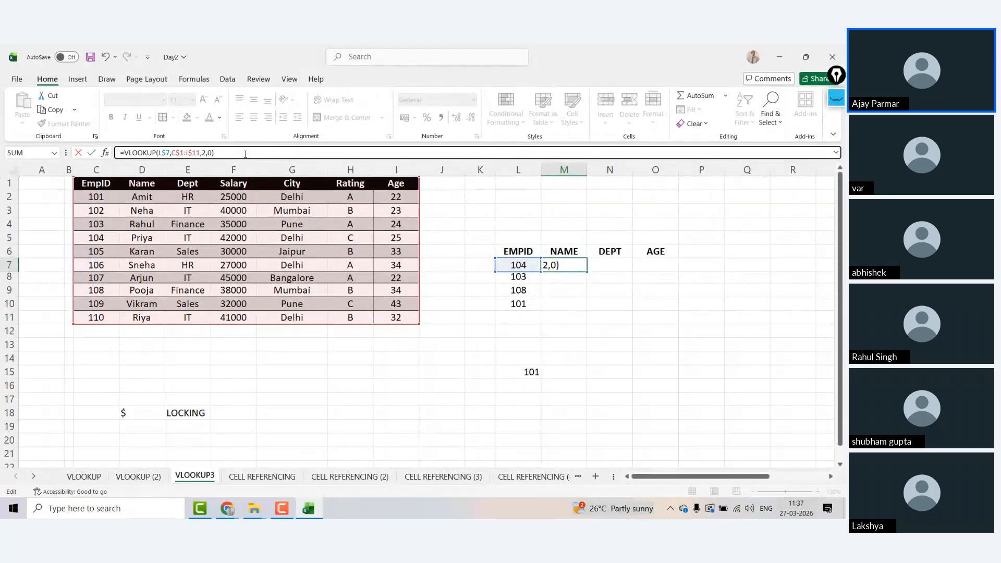
pyautogui.hotkey('ctrl', 'Return')
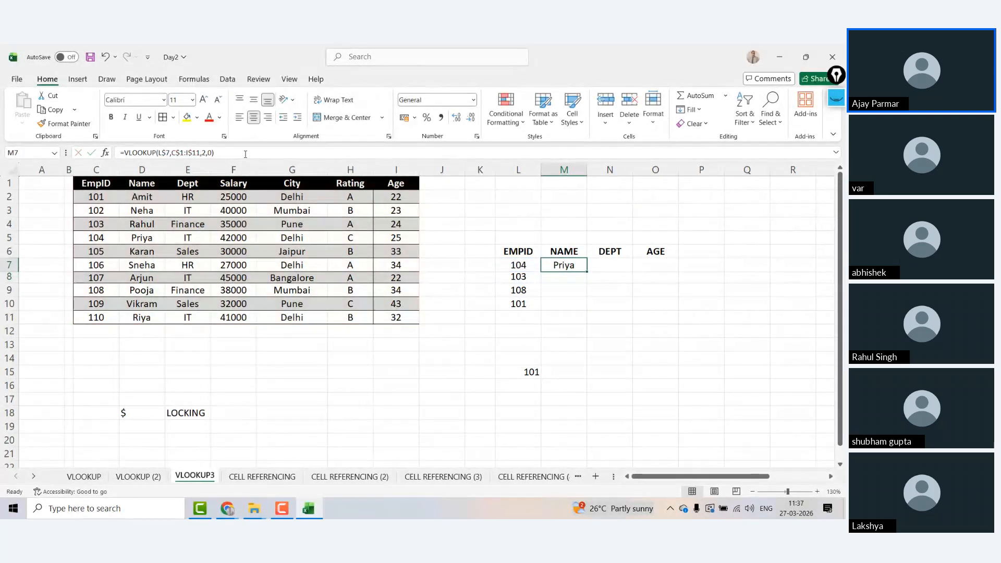
# Fill the VLOOKUP with the locked lookup value from M7 down to M10 and inspect the lookup cell used in M10.
pyautogui.moveTo(587, 271); pyautogui.dragTo(588, 309)
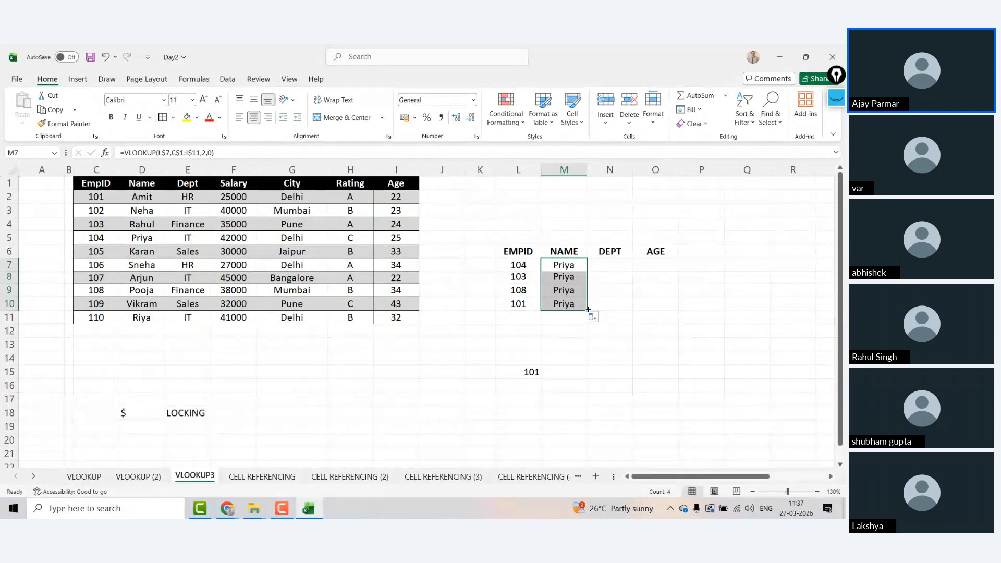
pyautogui.click(582, 307)
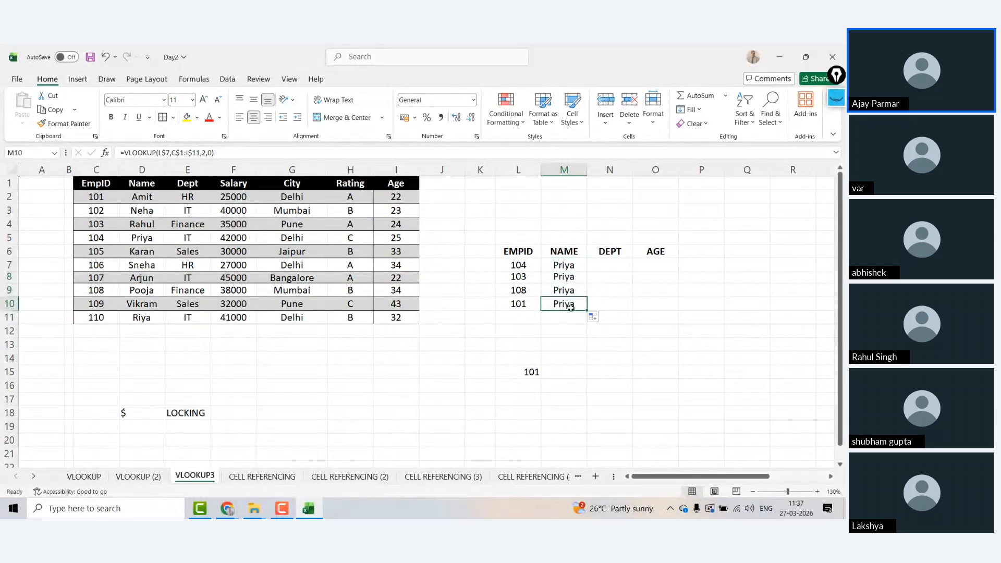
pyautogui.click(186, 150)
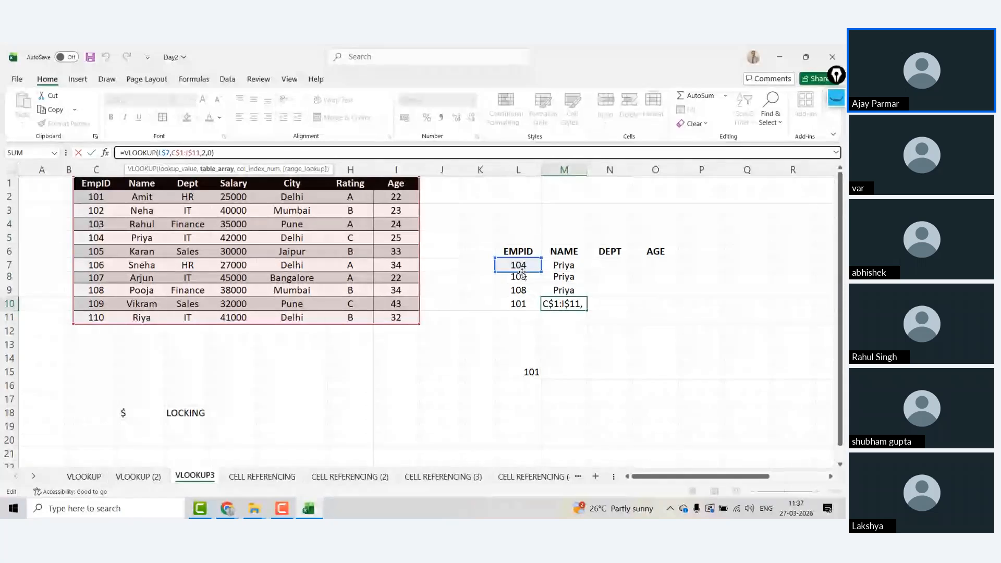
pyautogui.press('Return')
# Clear the formulas with the locked lookup value from M8:M10.
pyautogui.press('Up')
pyautogui.press('Up')
pyautogui.press('Up')
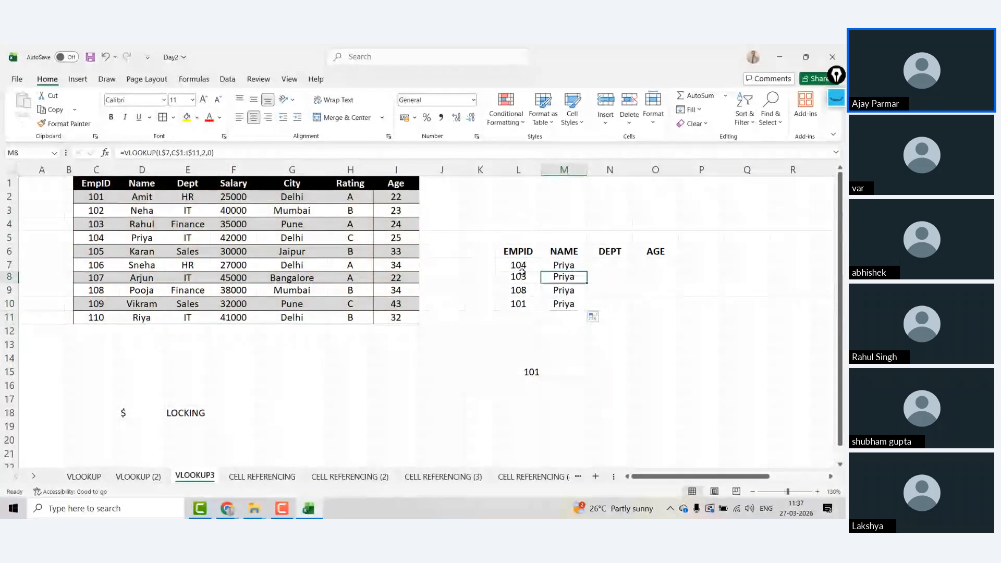
pyautogui.hotkey('shift', 'Down')
pyautogui.hotkey('shift', 'Down')
pyautogui.press('Delete')
pyautogui.press('Up')
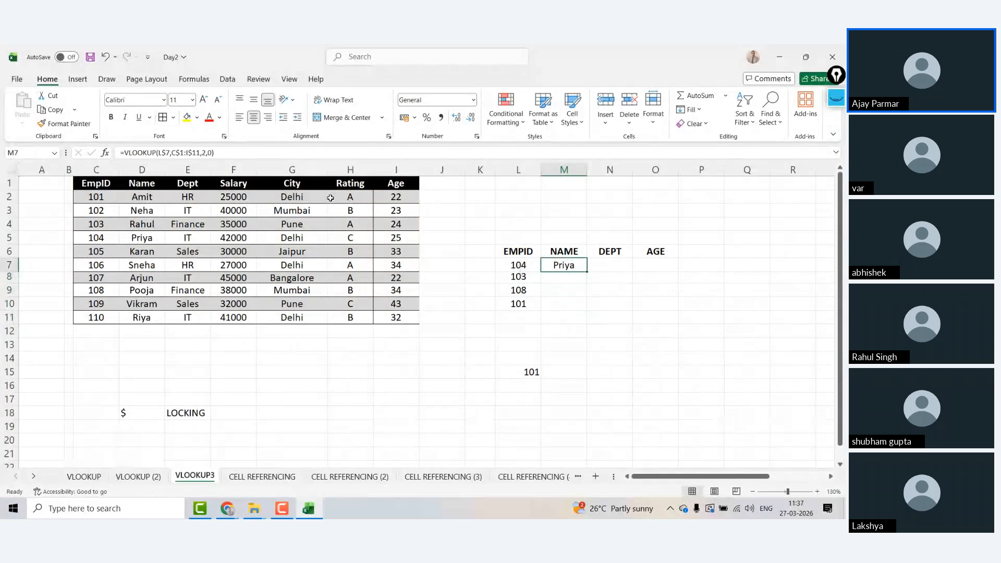
# Remove the $ from the lookup value in M7 so it reads L7, and fill the formula down to M10.
pyautogui.click(165, 153)
pyautogui.press('BackSpace')
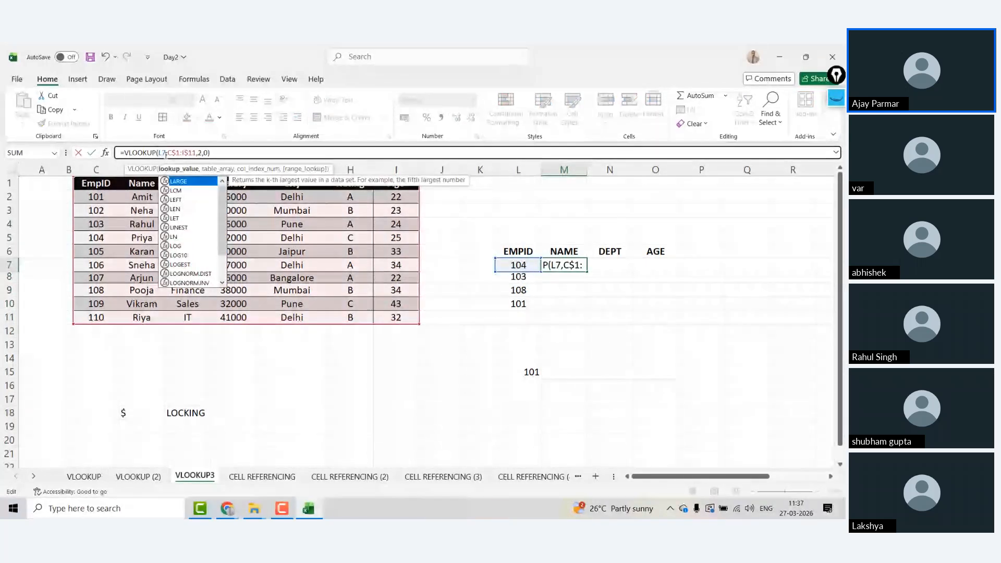
pyautogui.press('Return')
pyautogui.press('Up')
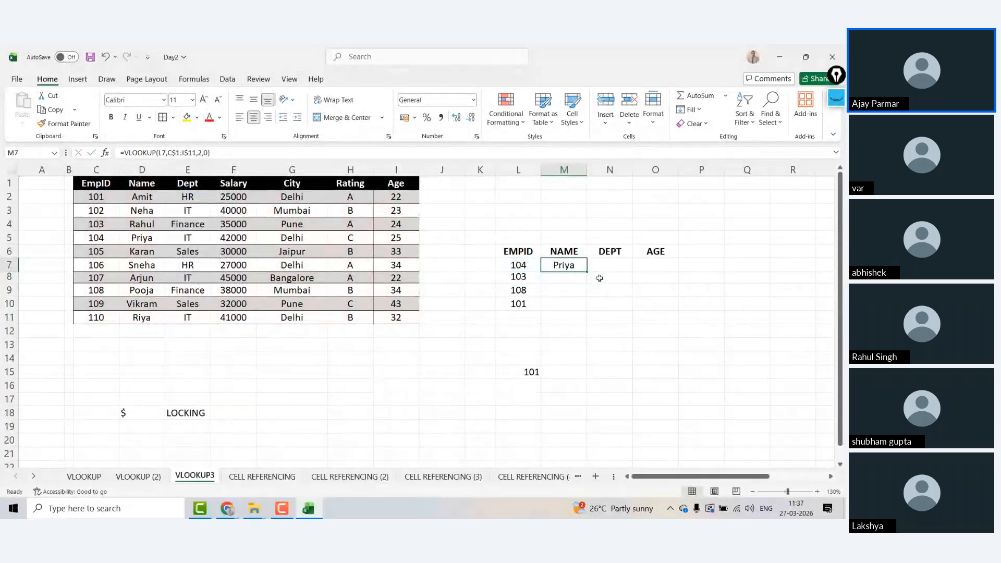
pyautogui.moveTo(587, 271); pyautogui.dragTo(589, 308)
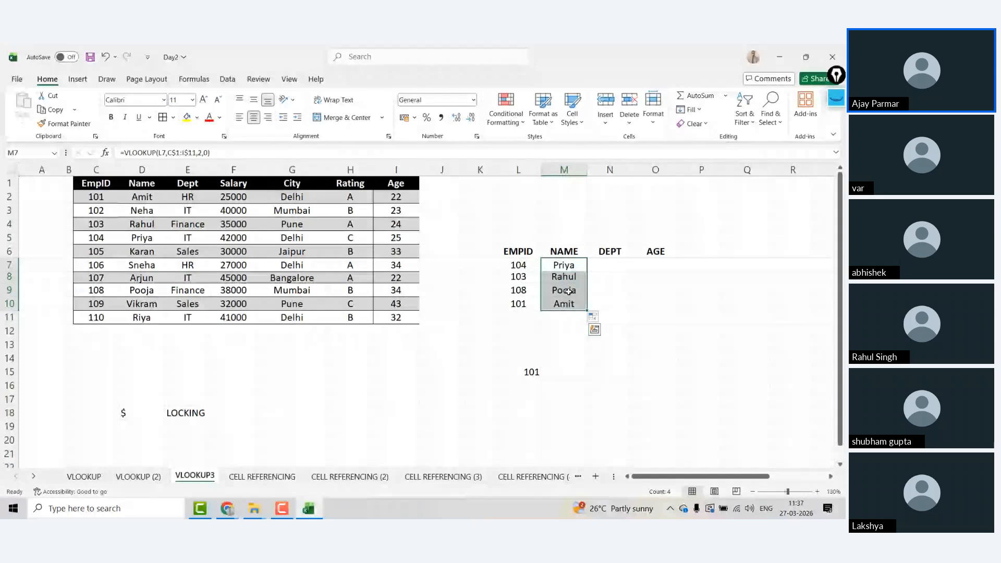
# Fill the VLOOKUP from M7 across to O7 and inspect the lookup value and table range used in N7 and O7.
pyautogui.press('Right')
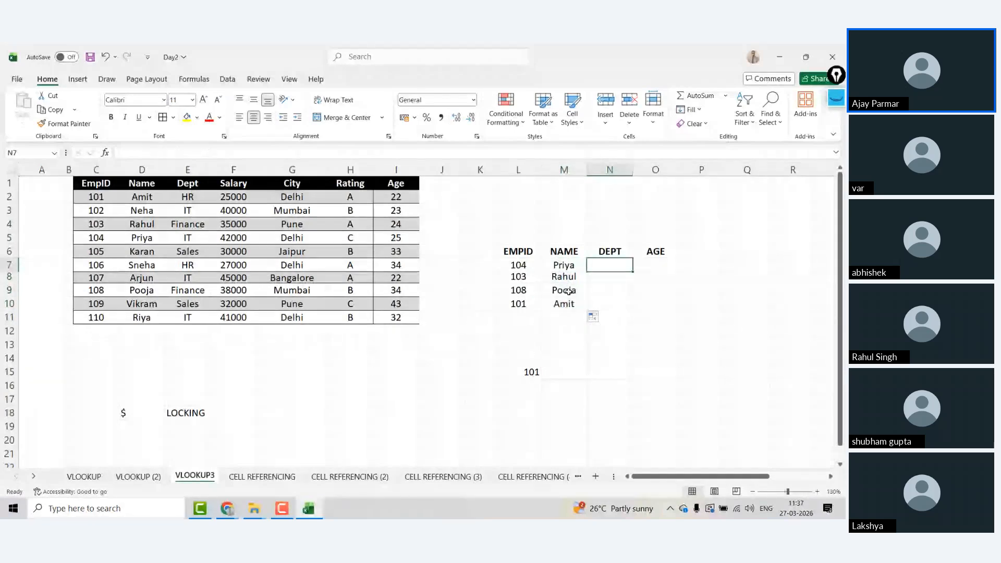
pyautogui.press('Left')
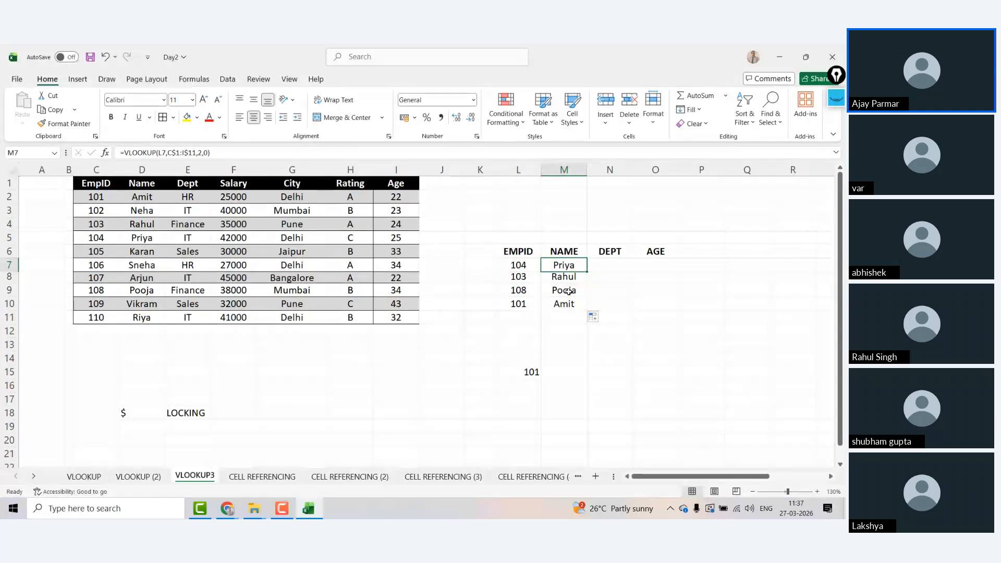
pyautogui.press('Right')
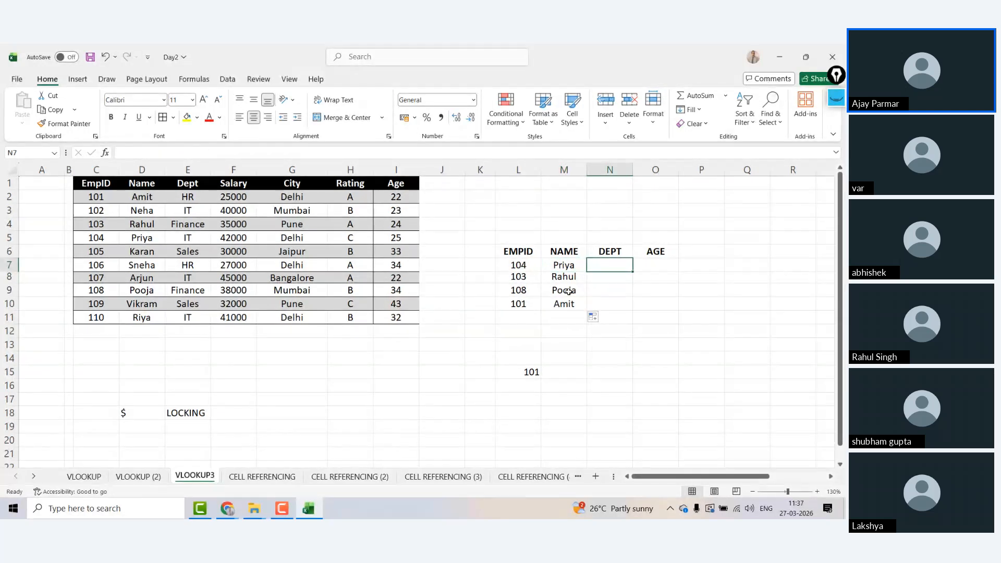
pyautogui.press('Left')
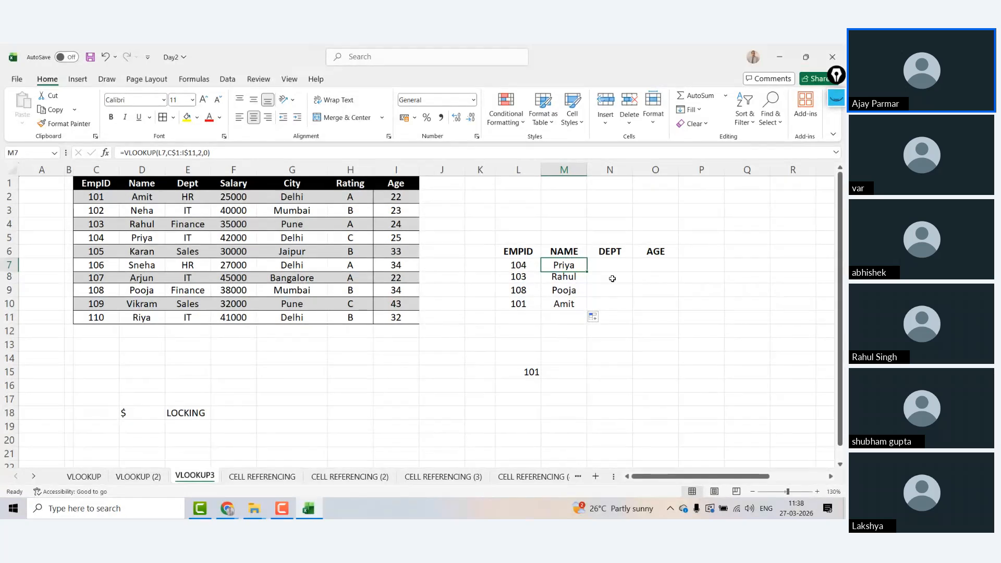
pyautogui.moveTo(587, 271); pyautogui.dragTo(673, 270)
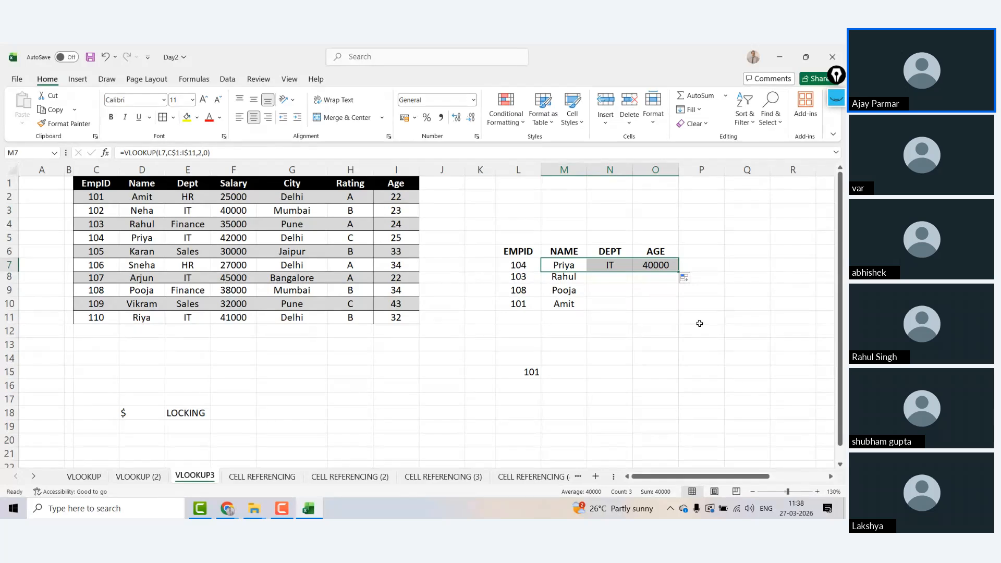
pyautogui.click(616, 261)
pyautogui.press('Right')
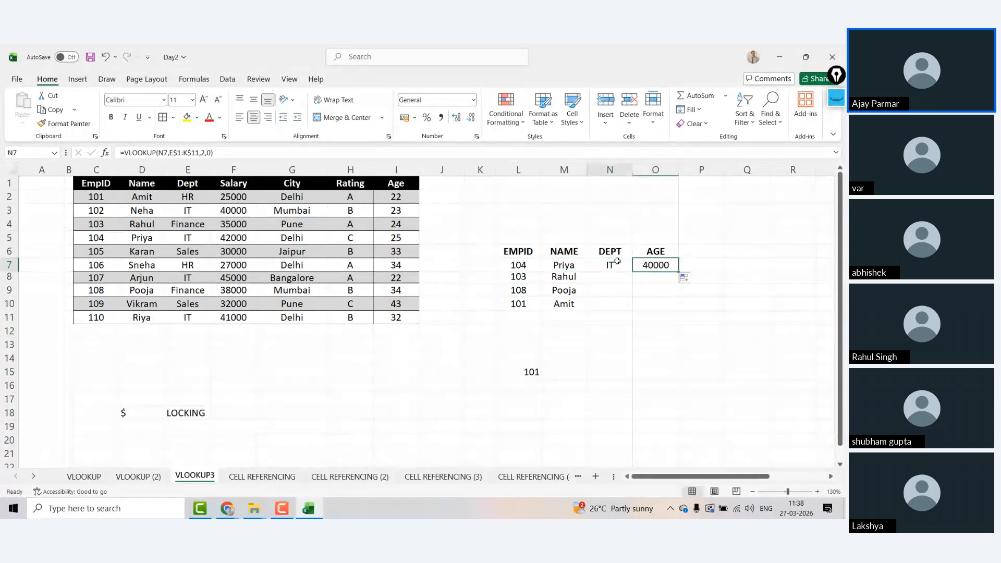
pyautogui.press('Left')
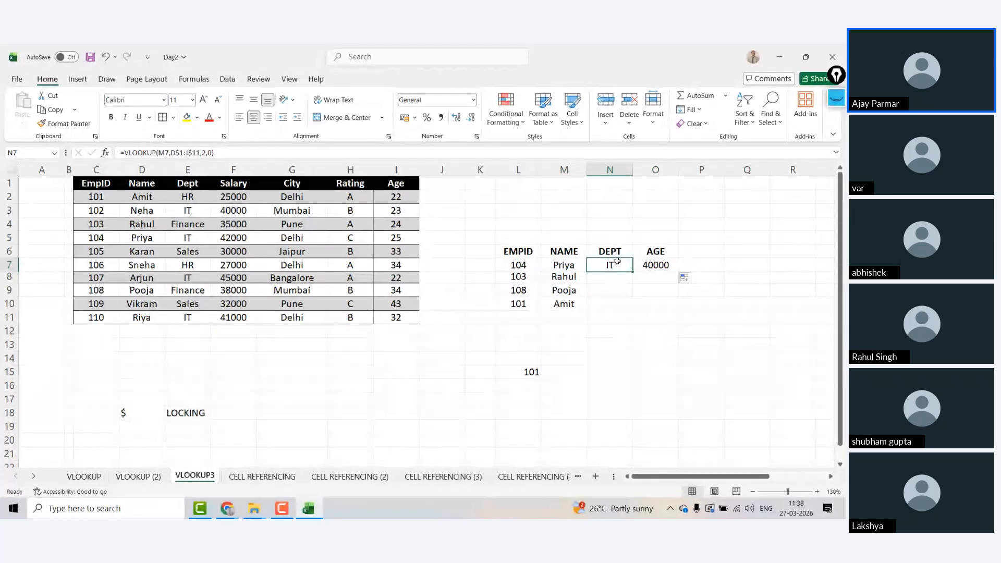
pyautogui.press('Right')
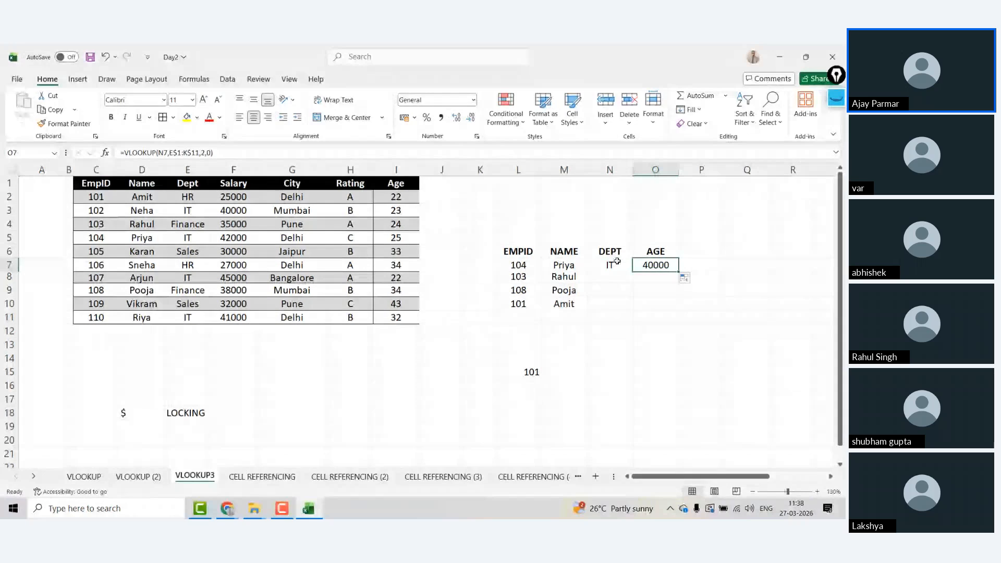
# Copy the VLOOKUP formula text from M7 without its equals sign and paste it as plain text into M3.
pyautogui.press('Left')
pyautogui.press('Left')
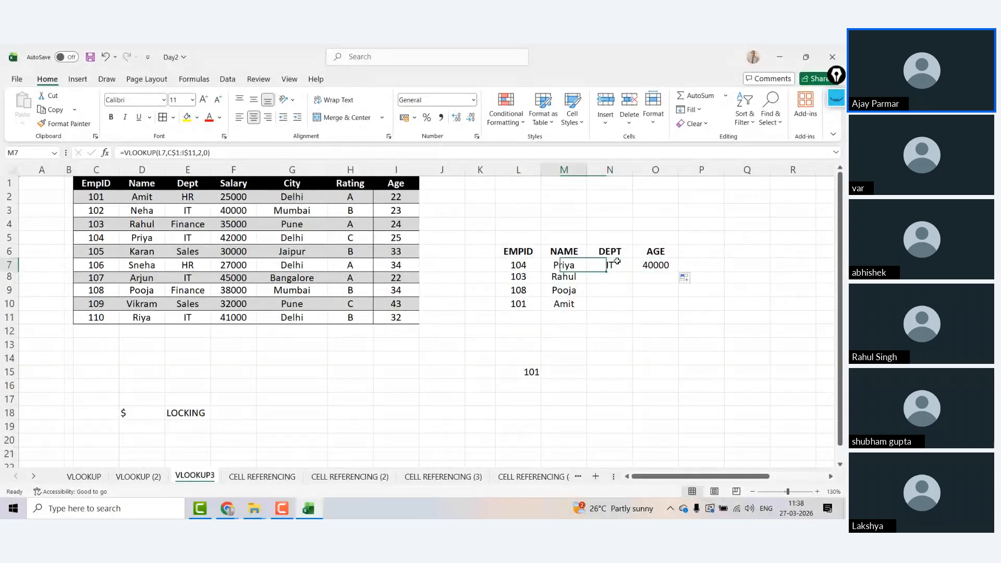
pyautogui.click(124, 151)
pyautogui.moveTo(124, 151); pyautogui.dragTo(227, 152)
pyautogui.hotkey('ctrl', 'c')
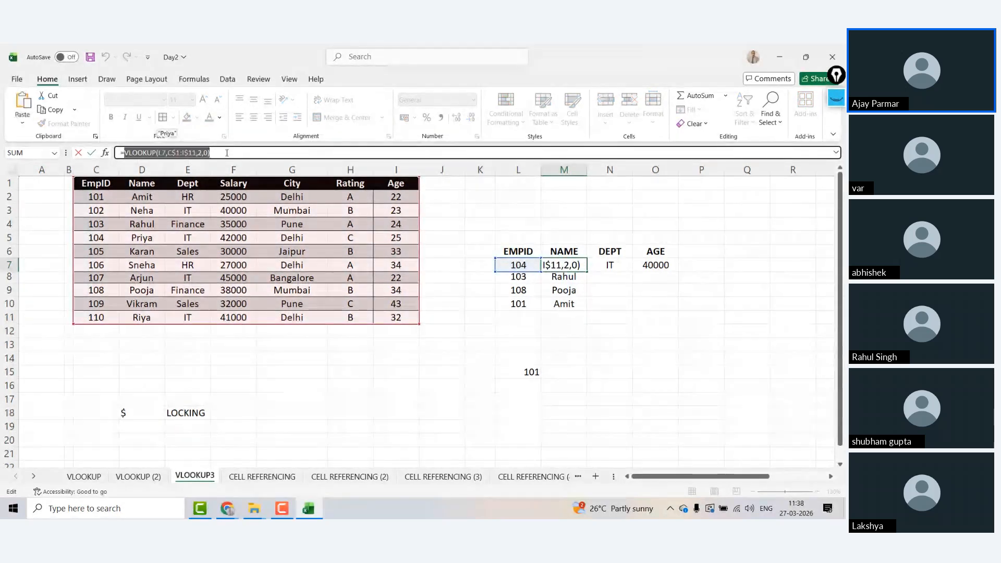
pyautogui.press('Escape')
pyautogui.press('Up')
pyautogui.press('Up')
pyautogui.press('Up')
pyautogui.press('Up')
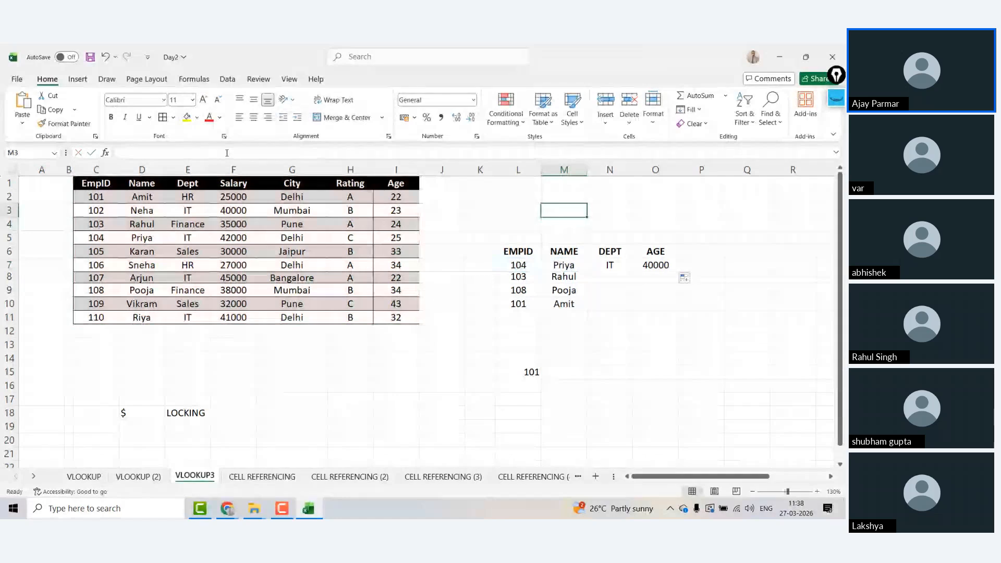
pyautogui.hotkey('ctrl', 'v')
# Compare the lookup value and table range in the N7 and O7 formulas with the original formula text in M3.
pyautogui.press('Down')
pyautogui.press('Down')
pyautogui.press('Down')
pyautogui.press('Down')
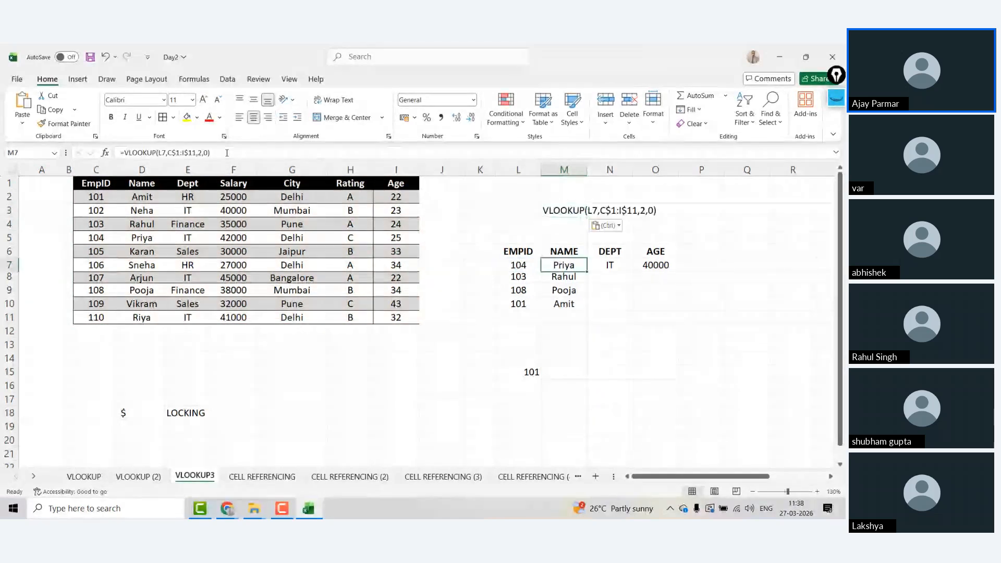
pyautogui.press('Right')
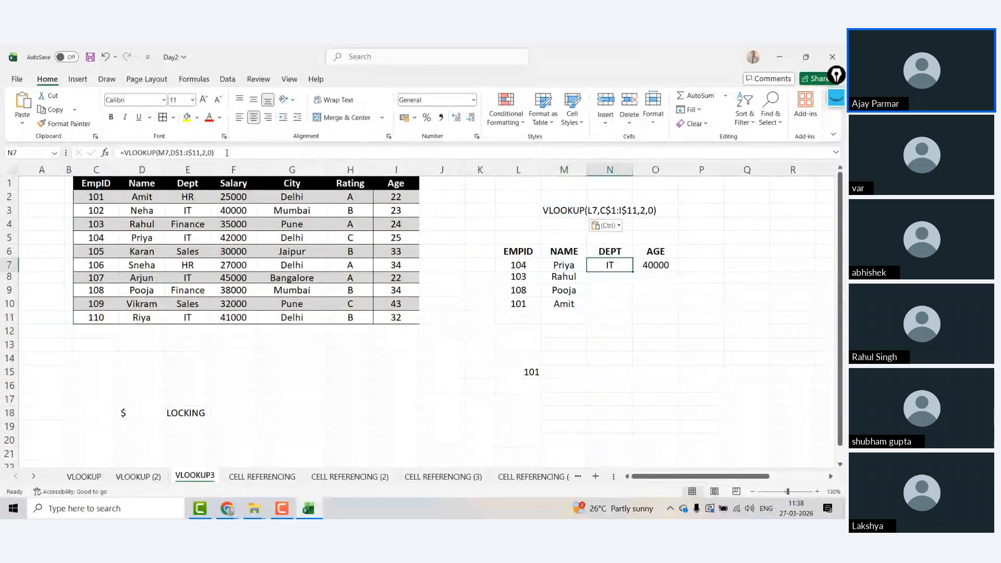
pyautogui.press('Left')
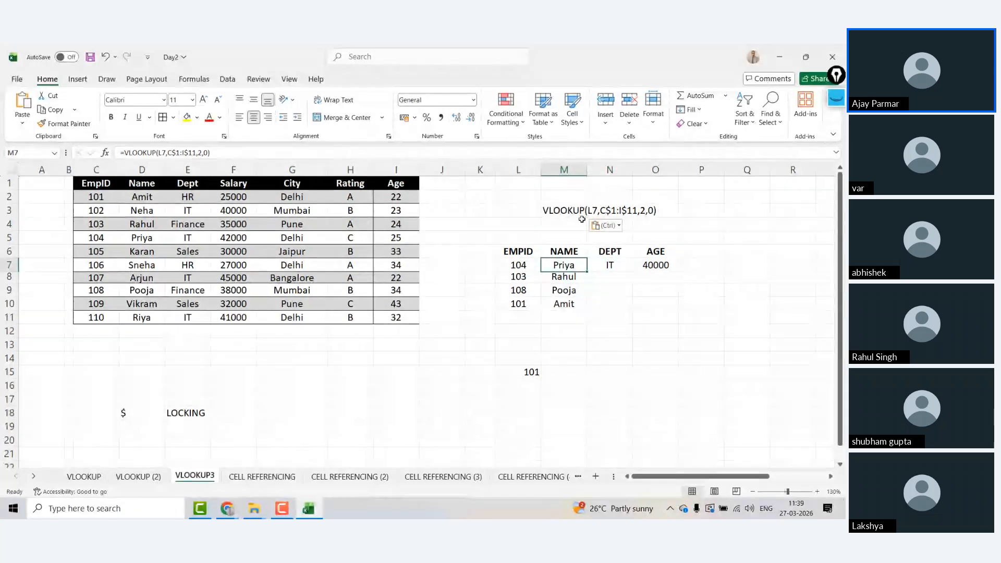
pyautogui.click(596, 207)
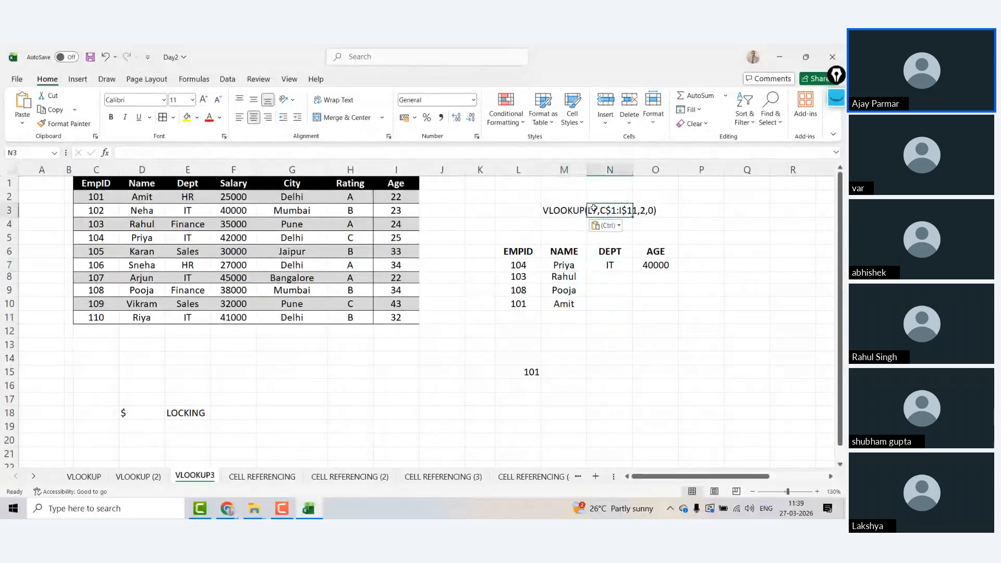
pyautogui.click(612, 266)
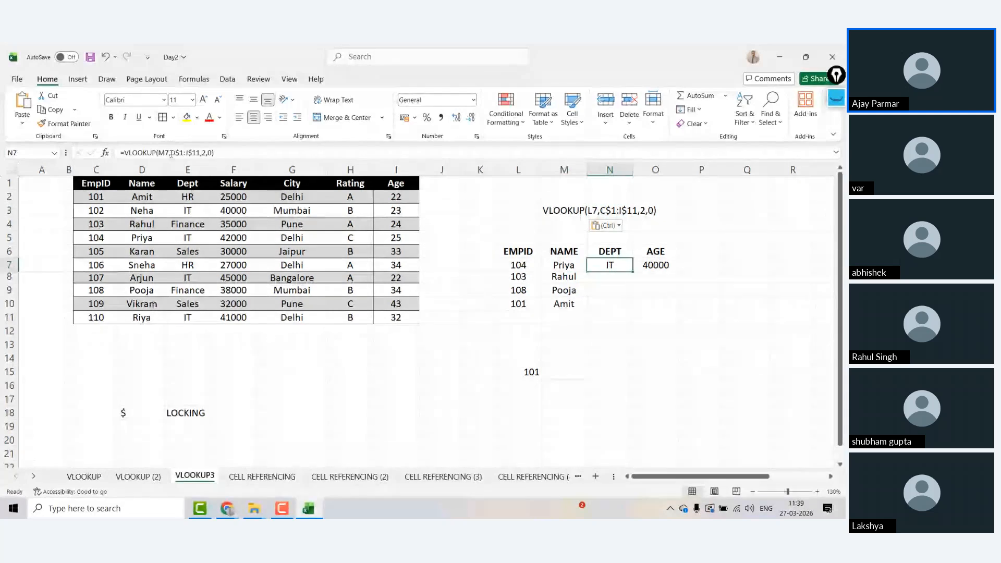
pyautogui.click(170, 152)
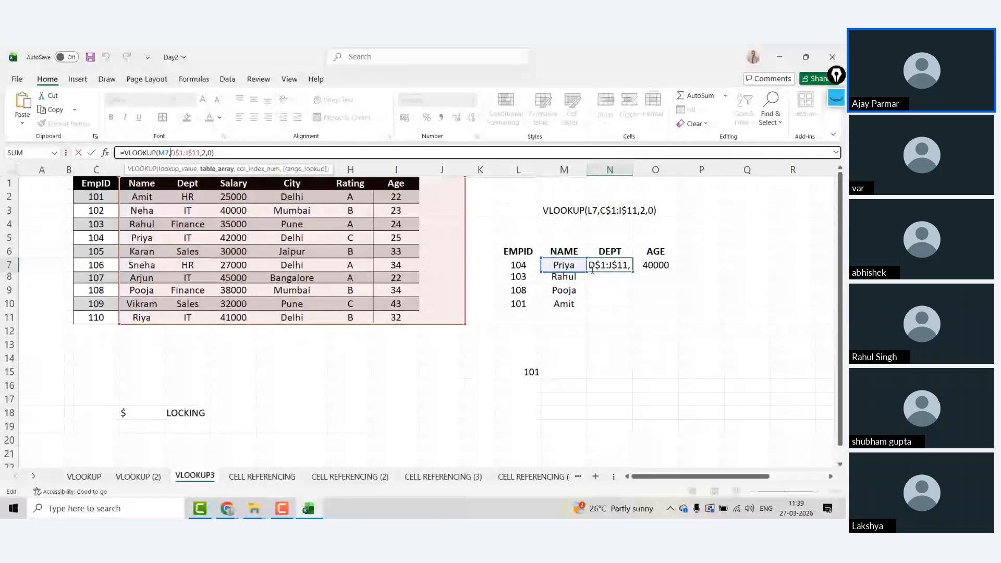
pyautogui.click(593, 270)
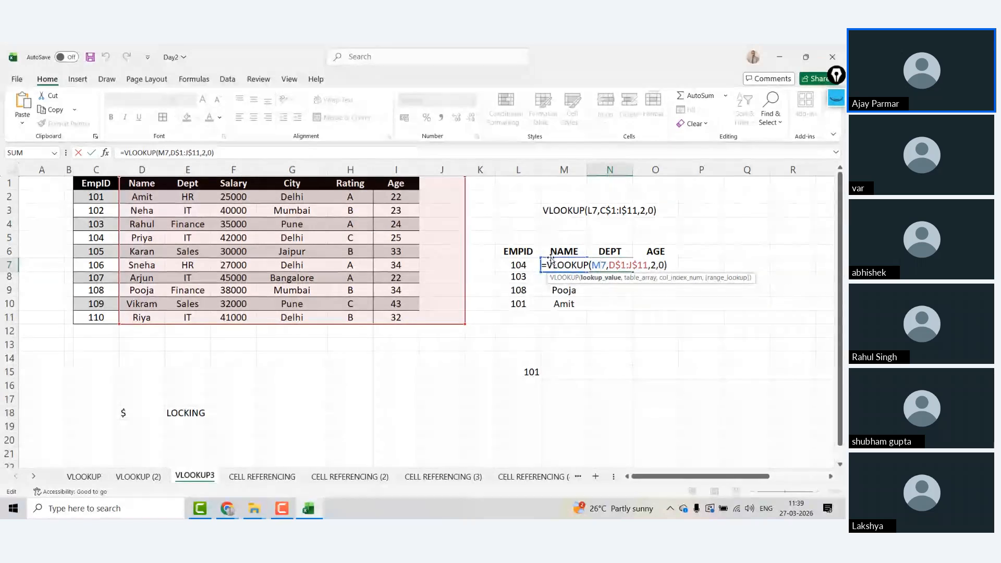
pyautogui.press('Escape')
pyautogui.click(603, 268)
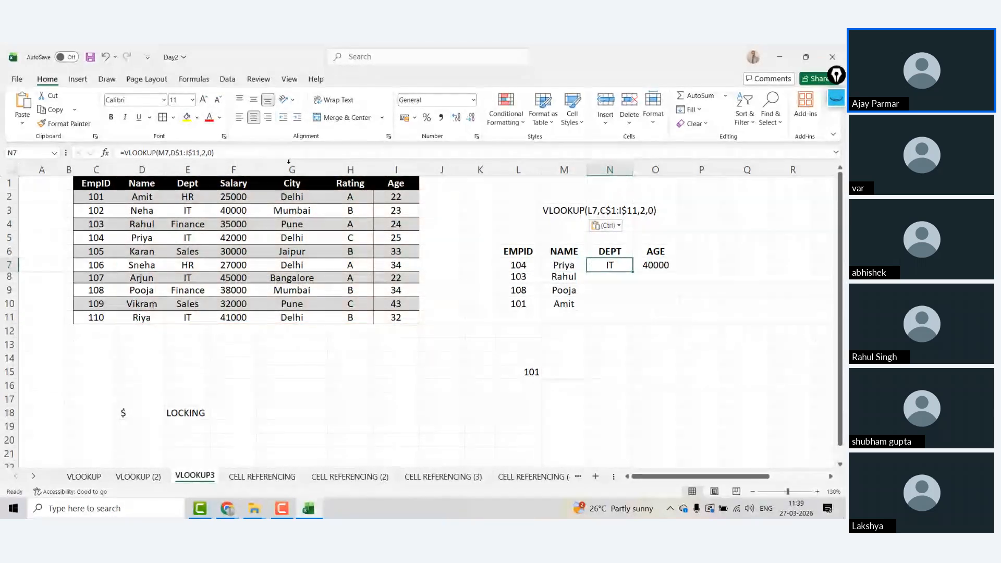
pyautogui.click(162, 152)
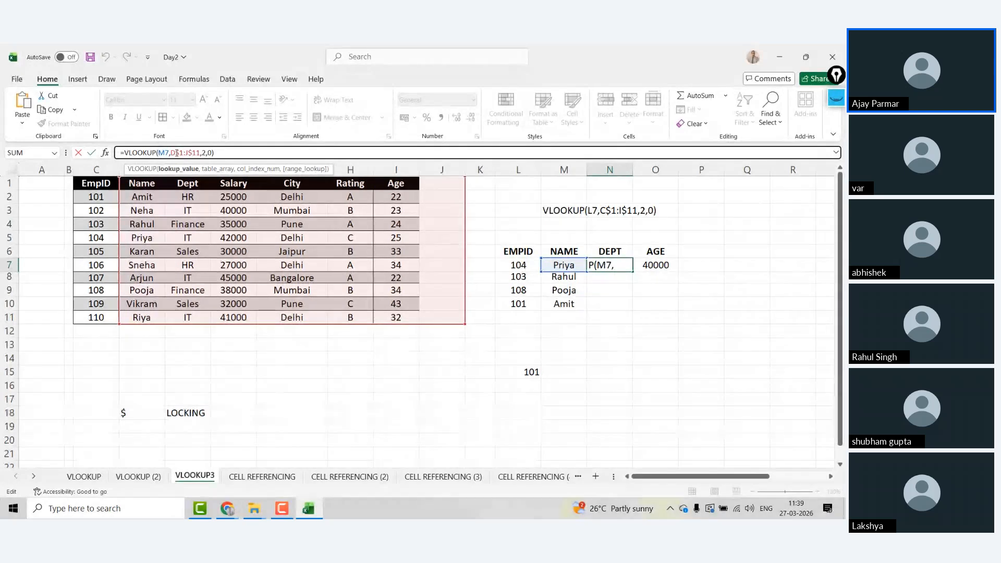
pyautogui.click(177, 152)
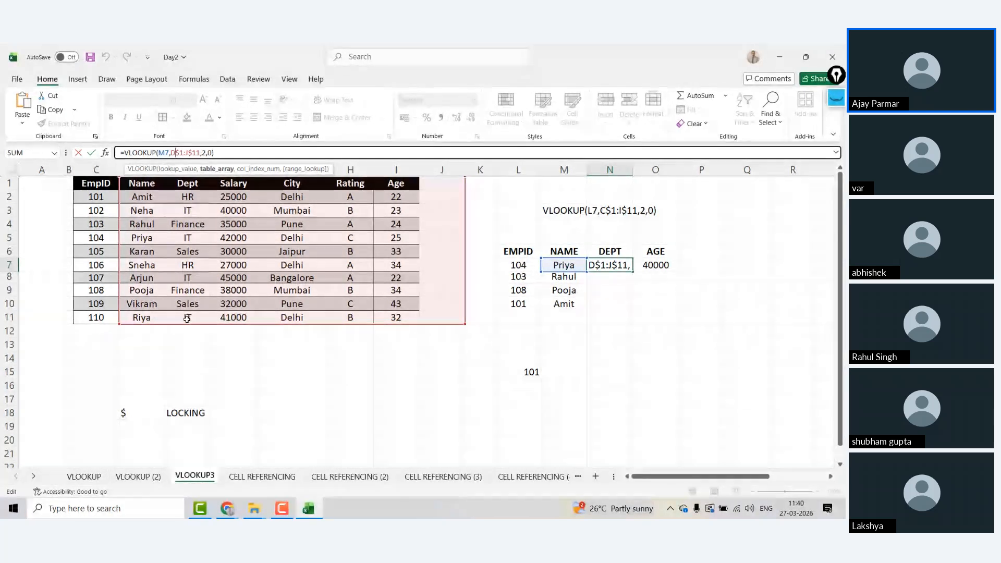
pyautogui.hotkey('ctrl', 'Return')
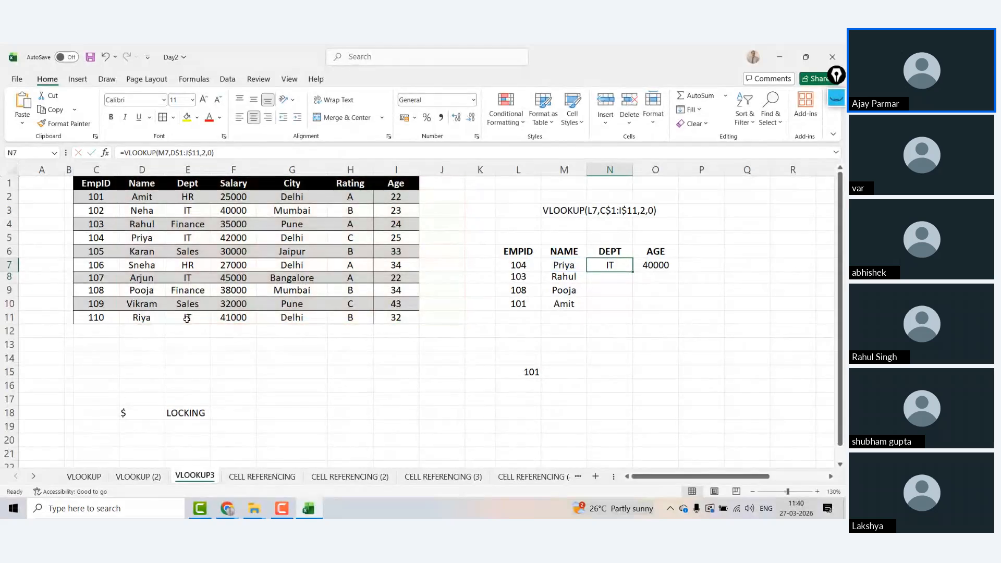
pyautogui.press('Right')
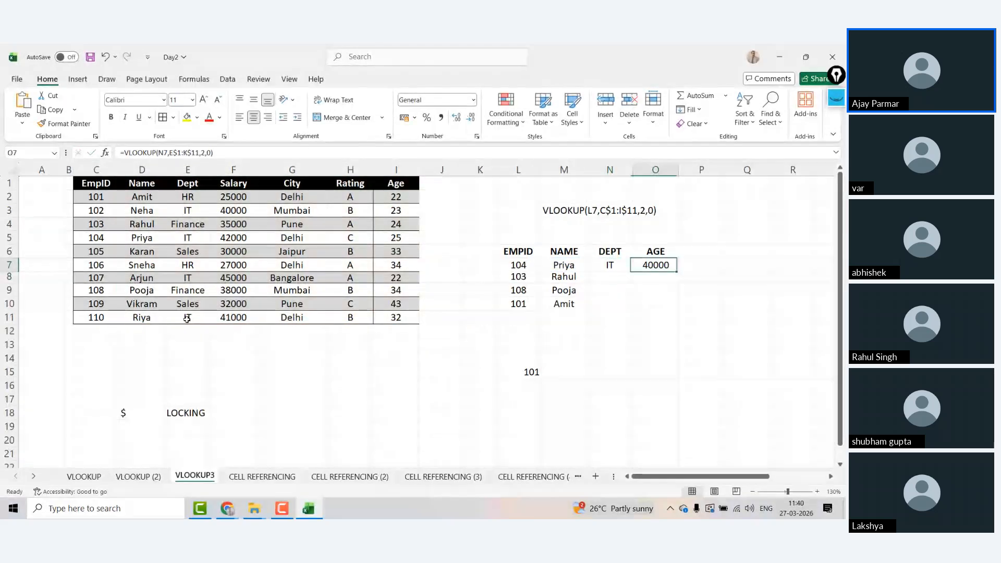
pyautogui.click(177, 153)
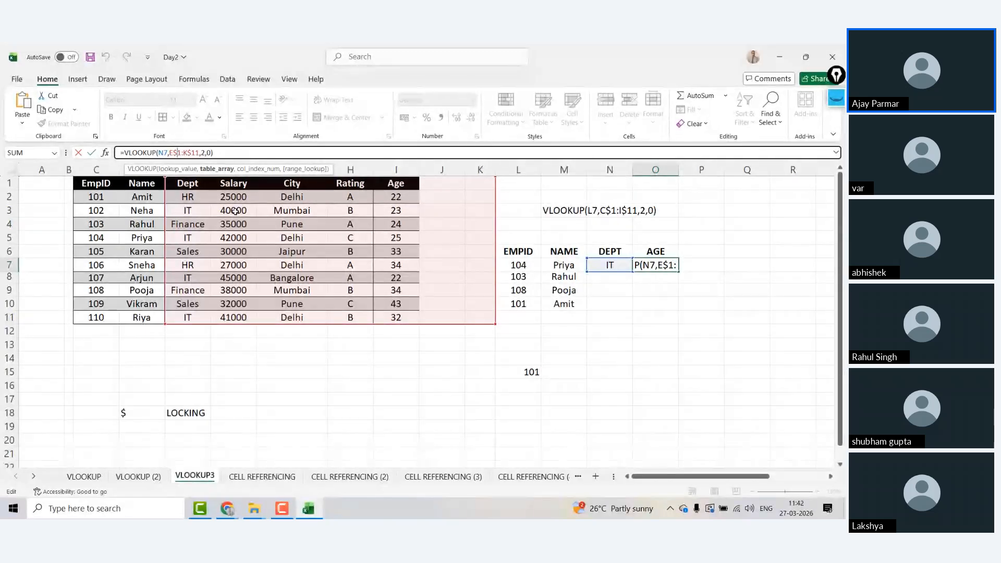
pyautogui.press('Escape')
# Clear the filled VLOOKUP formulas from N7:O7 and M8:M10, keeping only the one in M7.
pyautogui.press('Left')
pyautogui.hotkey('shift', 'Right')
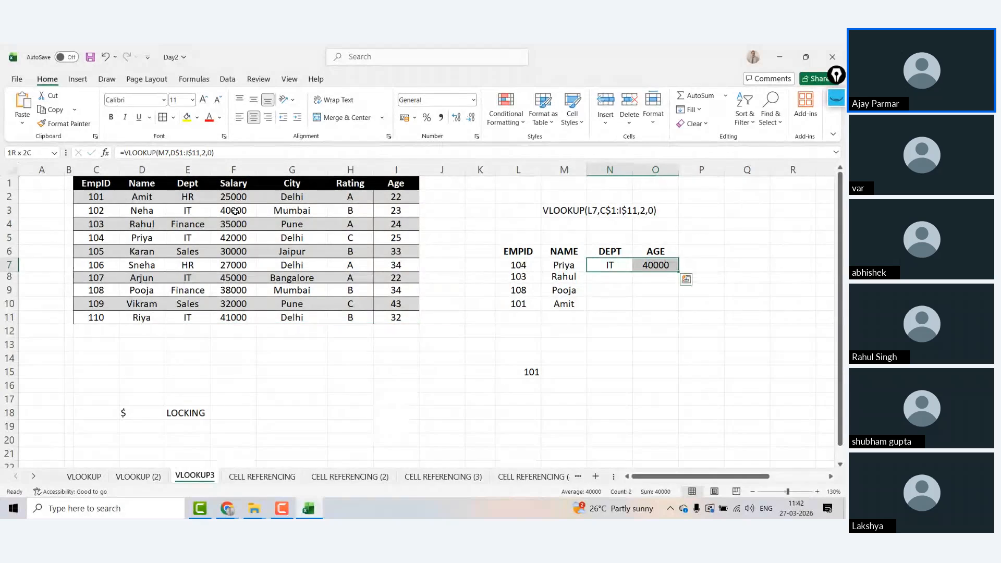
pyautogui.press('Delete')
pyautogui.press('Left')
pyautogui.press('Down')
pyautogui.hotkey('shift', 'Down')
pyautogui.hotkey('shift', 'Down')
pyautogui.press('Delete')
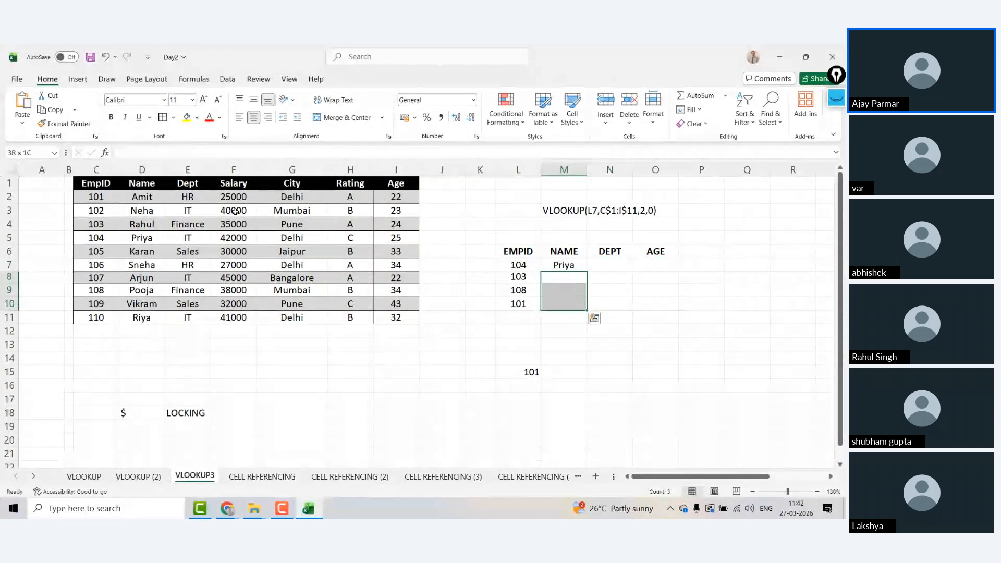
# Lock the columns in M7's VLOOKUP so the lookup value reads $L7 and the table range reads $C$1:$I$11.
pyautogui.press('Up')
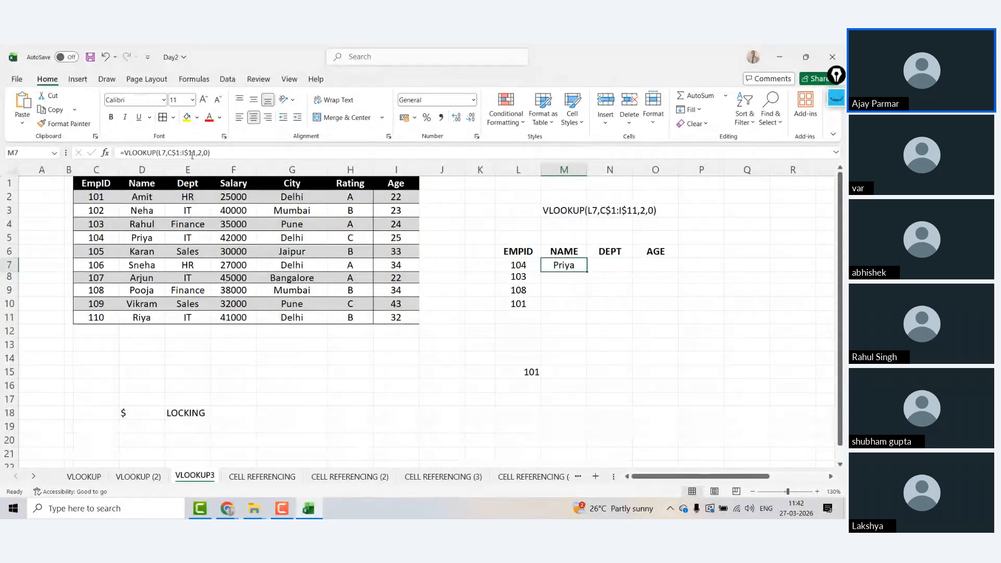
pyautogui.click(162, 154)
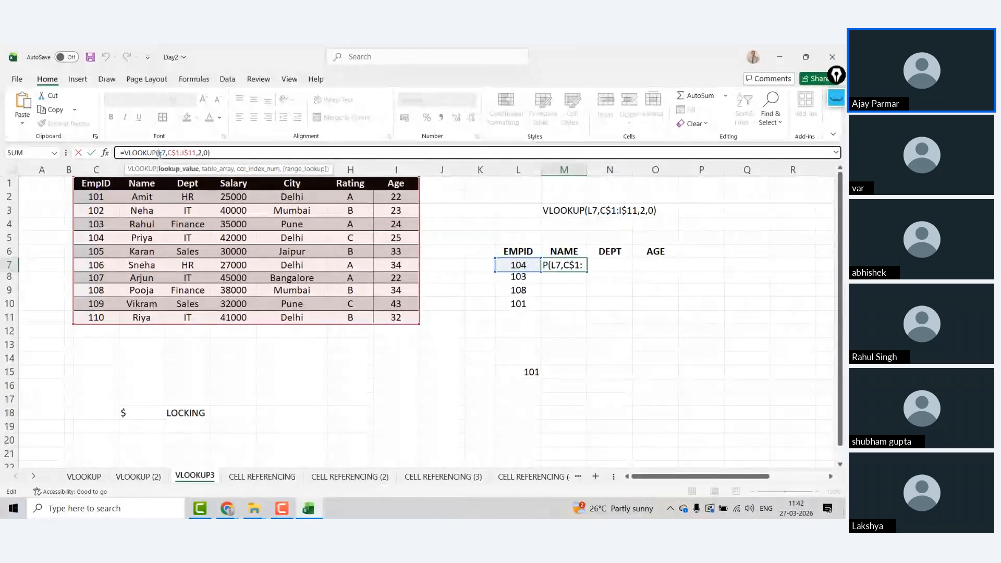
pyautogui.click(160, 152)
pyautogui.write('$')
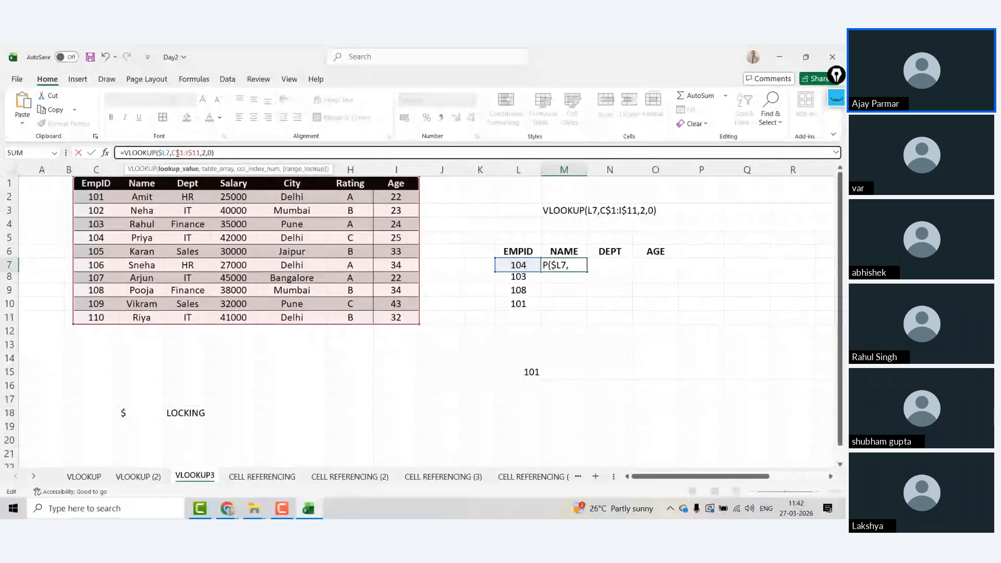
pyautogui.click(176, 153)
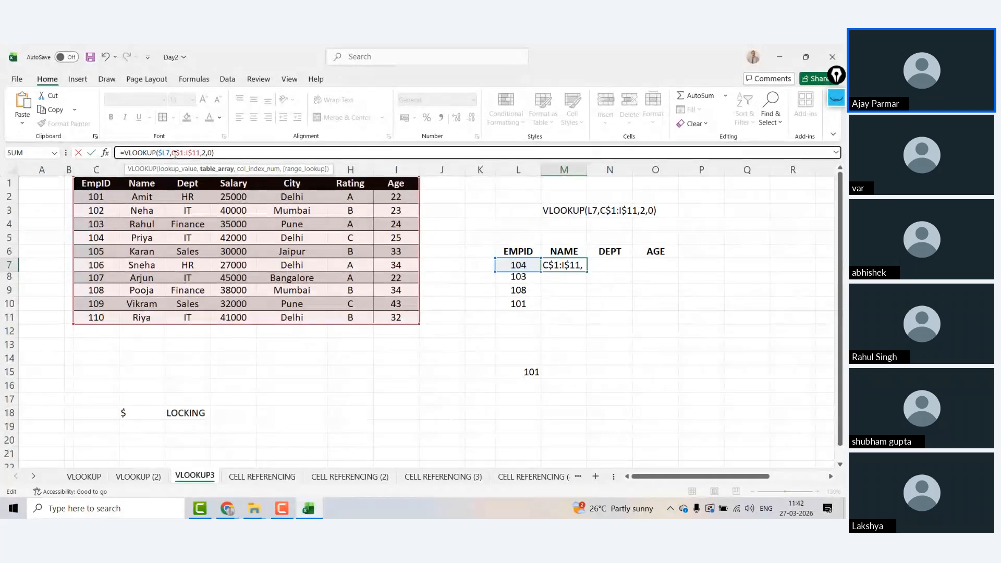
pyautogui.click(172, 152)
pyautogui.write('$C$')
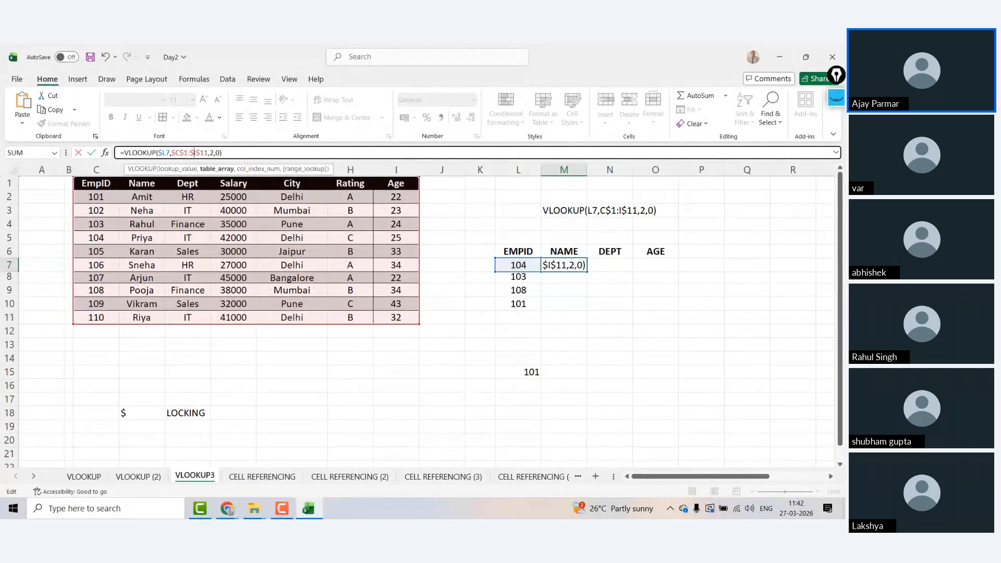
pyautogui.hotkey('ctrl', 'Return')
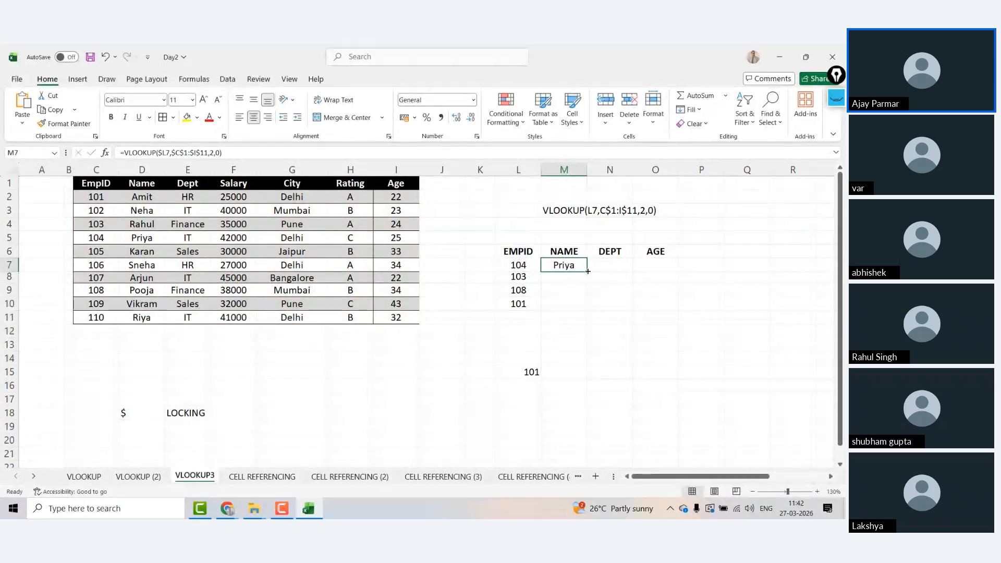
# Fill the VLOOKUP from M7 across to O7 and set the column index in N7 to 3 for DEPT.
pyautogui.moveTo(588, 272); pyautogui.dragTo(673, 269)
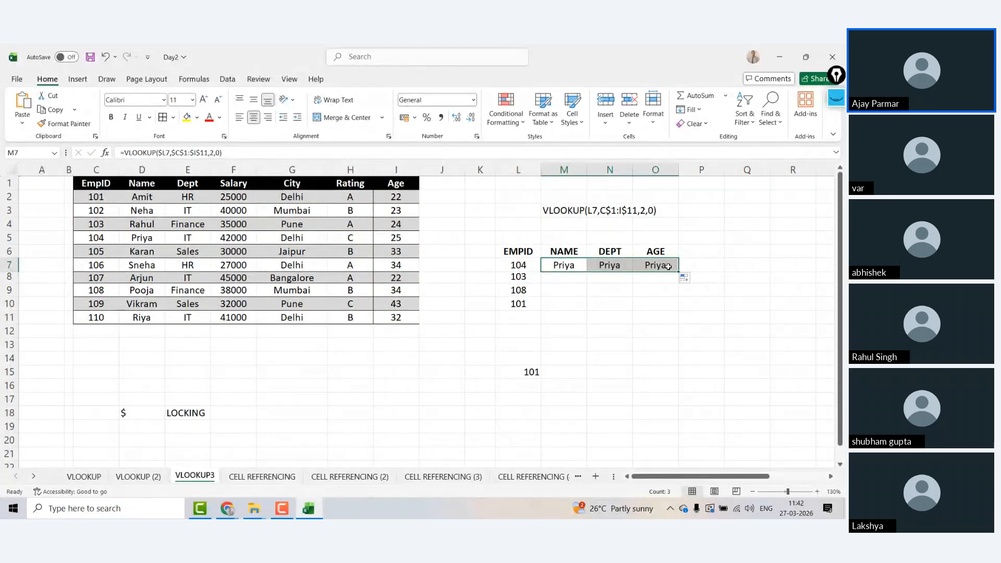
pyautogui.click(608, 262)
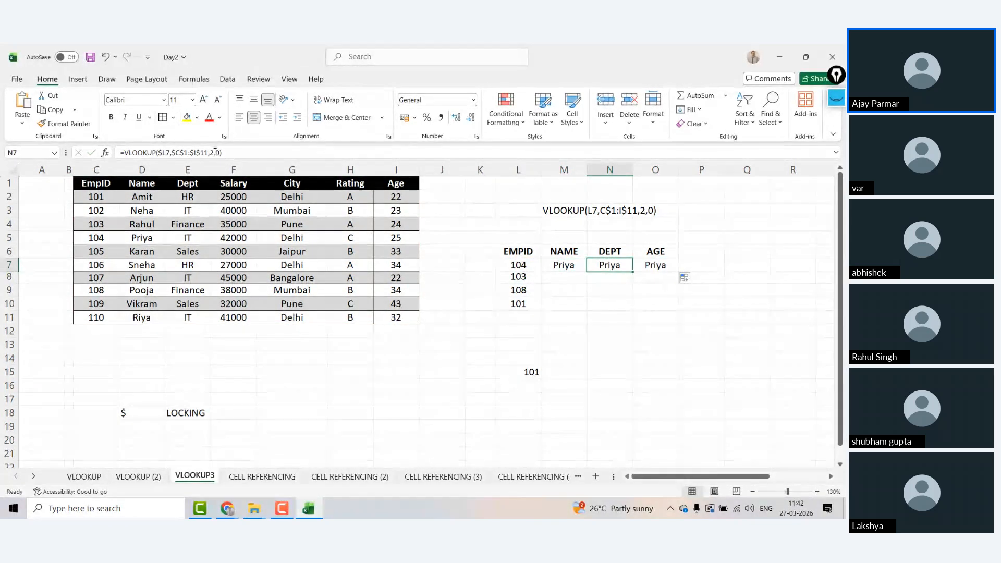
pyautogui.click(215, 152)
pyautogui.press('BackSpace')
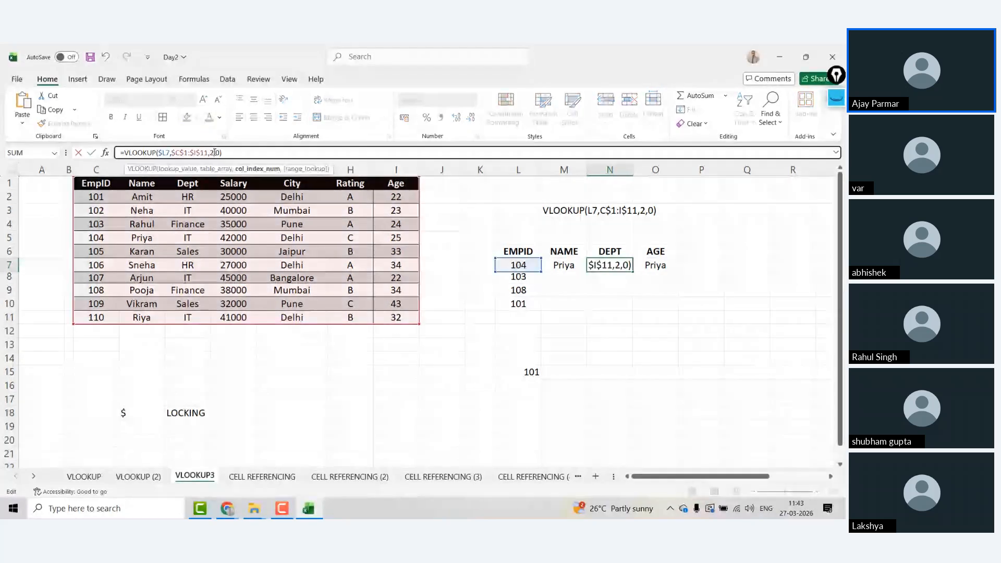
pyautogui.write('3')
pyautogui.press('Tab')
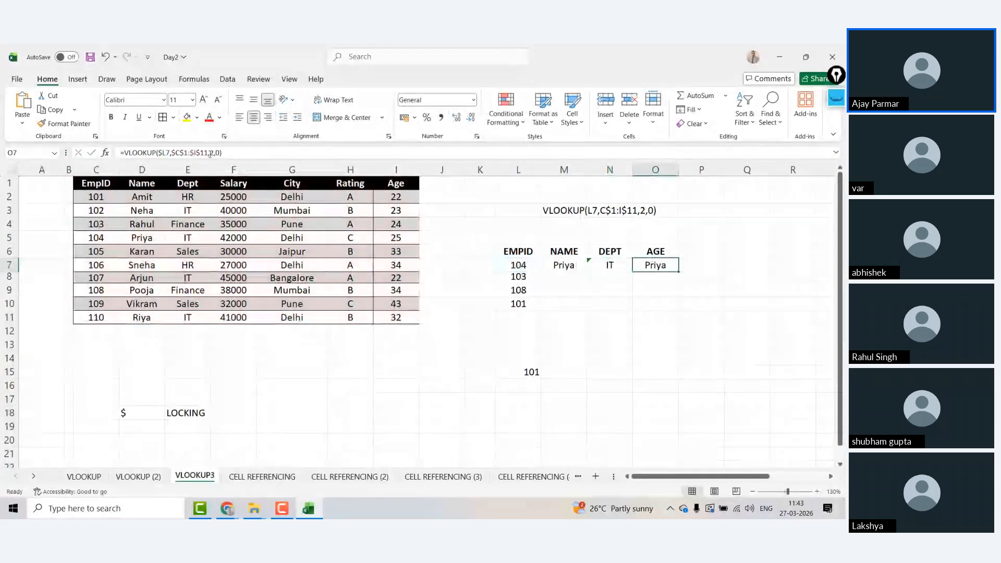
# Set the column index in O7's VLOOKUP to 7 for AGE and fill M7:O7 down to row 10.
pyautogui.click(213, 152)
pyautogui.press('BackSpace')
pyautogui.write('7')
pyautogui.press('Return')
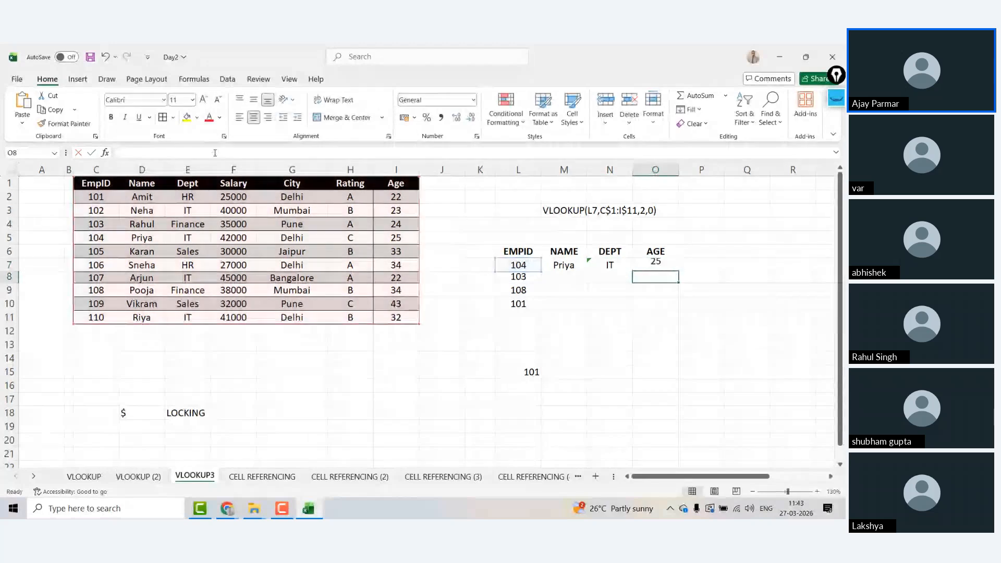
pyautogui.click(656, 265)
pyautogui.moveTo(564, 265); pyautogui.dragTo(677, 316)
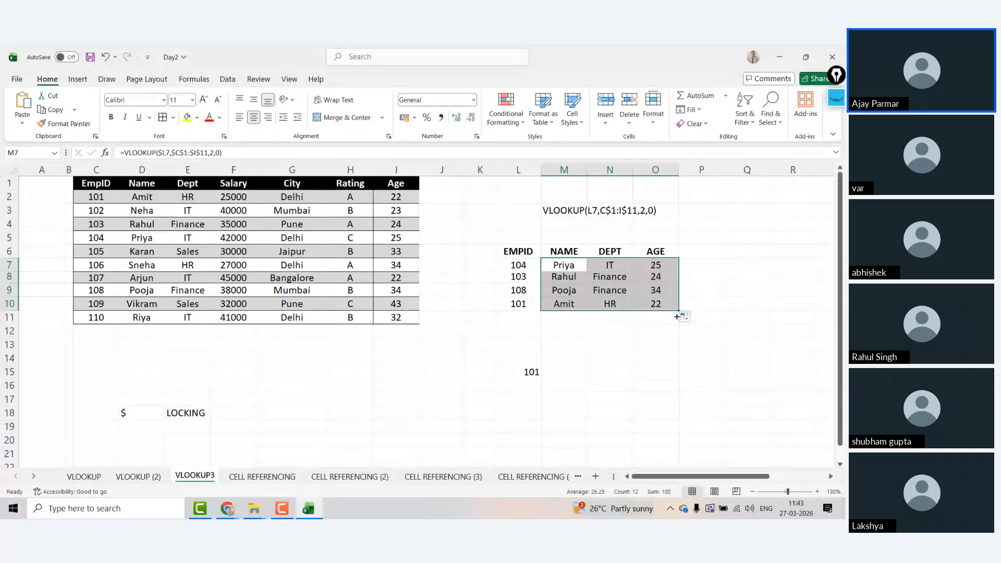
# Change the DEPT header in N6 of the lookup table to CITY.
pyautogui.click(578, 260)
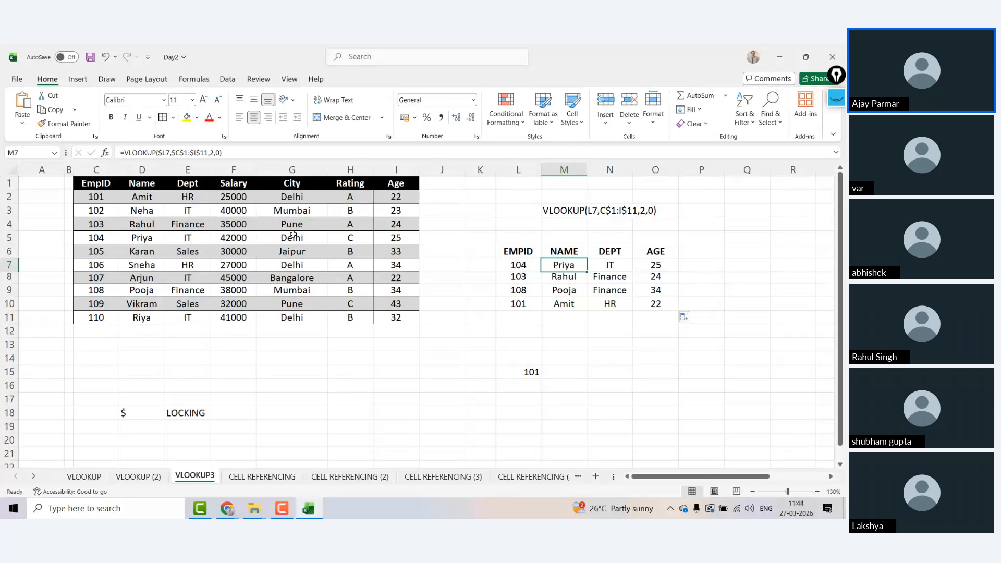
pyautogui.press('Up')
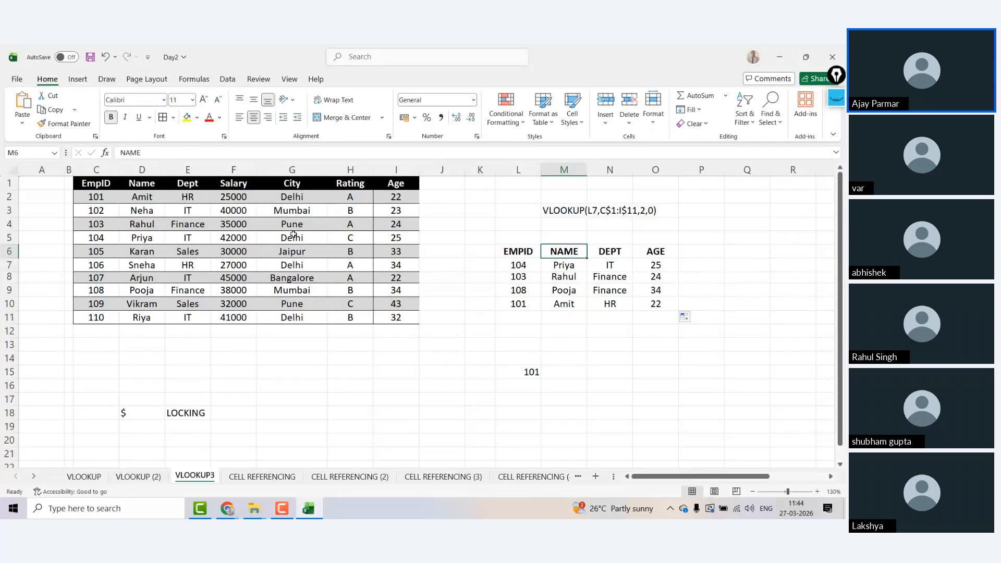
pyautogui.press('Right')
pyautogui.write('CITY')
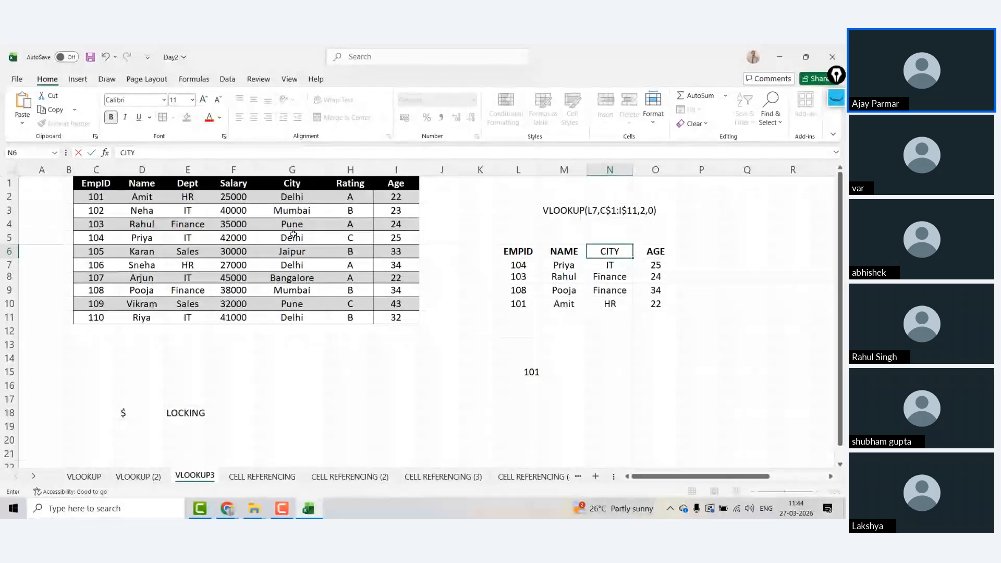
pyautogui.press('Return')
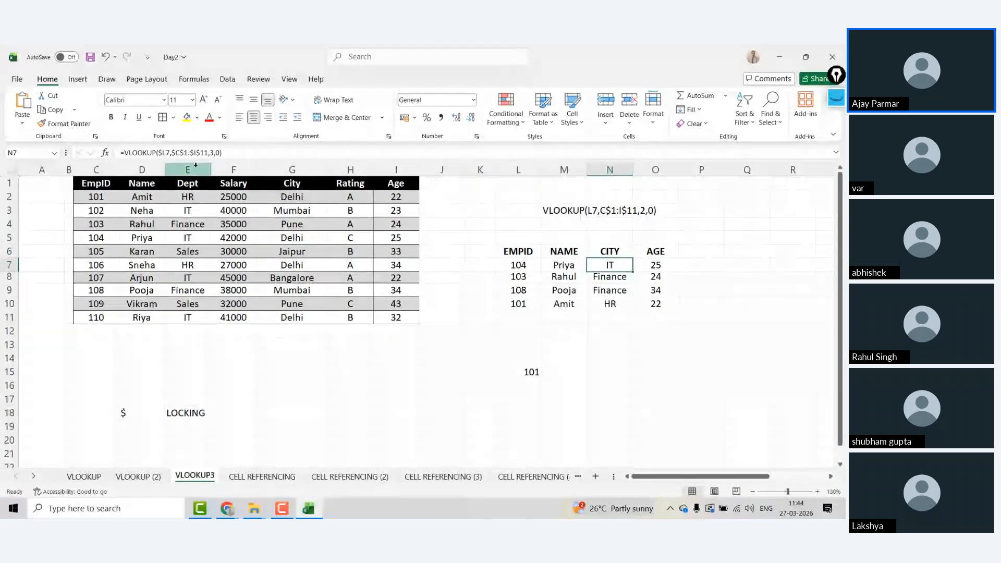
# Set the column index in N7's VLOOKUP to 5 for CITY and fill the formula down to N10.
pyautogui.click(214, 154)
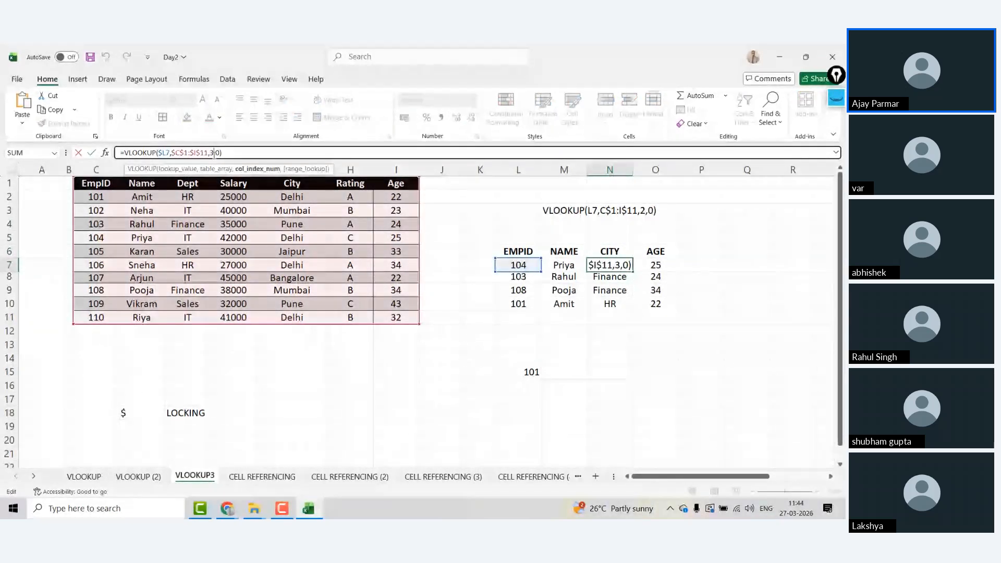
pyautogui.press('BackSpace')
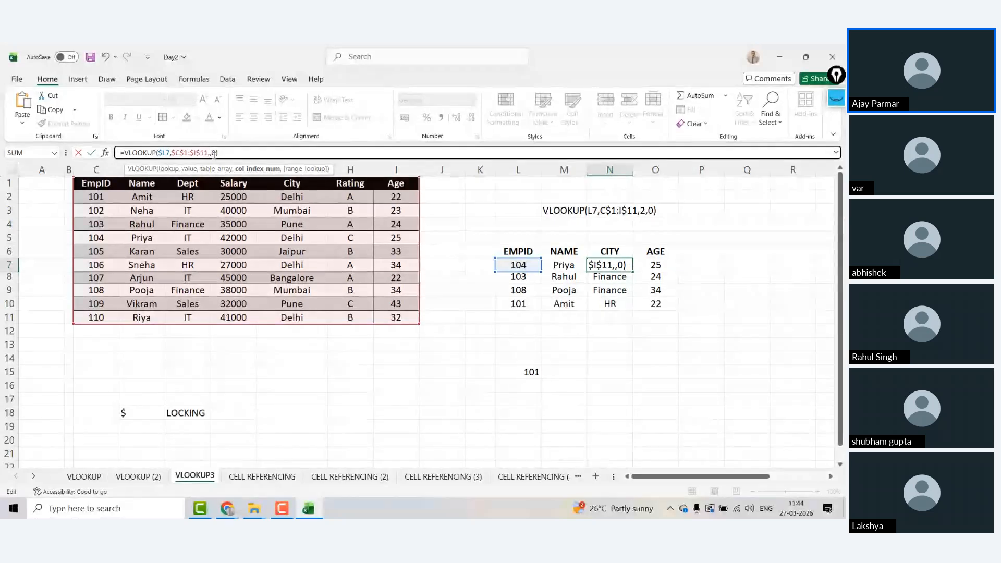
pyautogui.write('5')
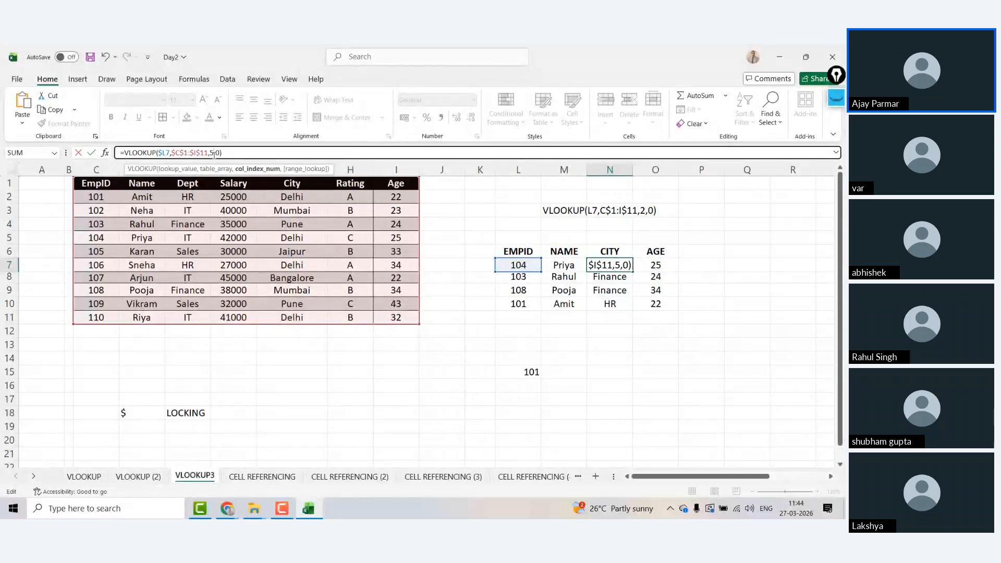
pyautogui.press('Return')
pyautogui.click(615, 266)
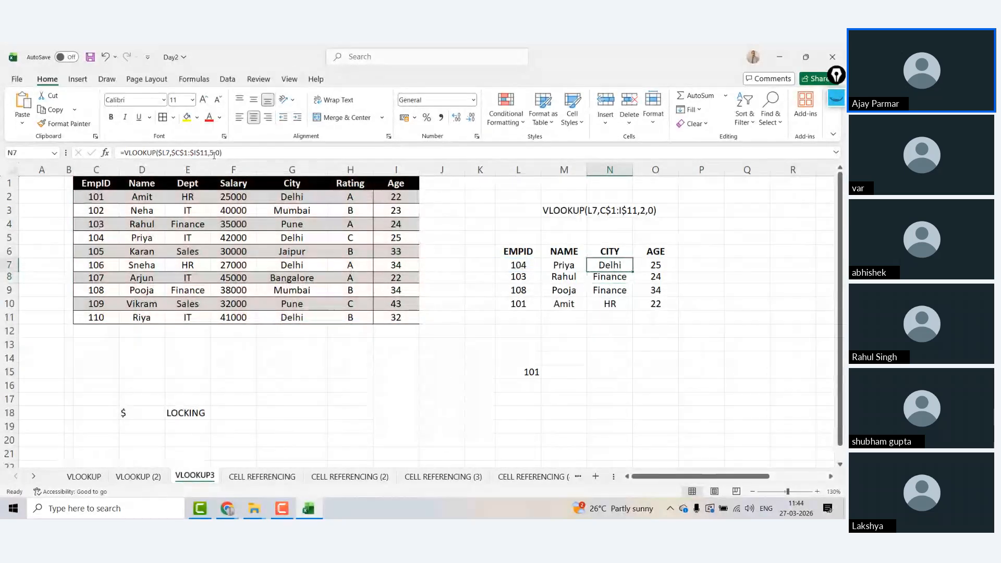
pyautogui.doubleClick(634, 273)
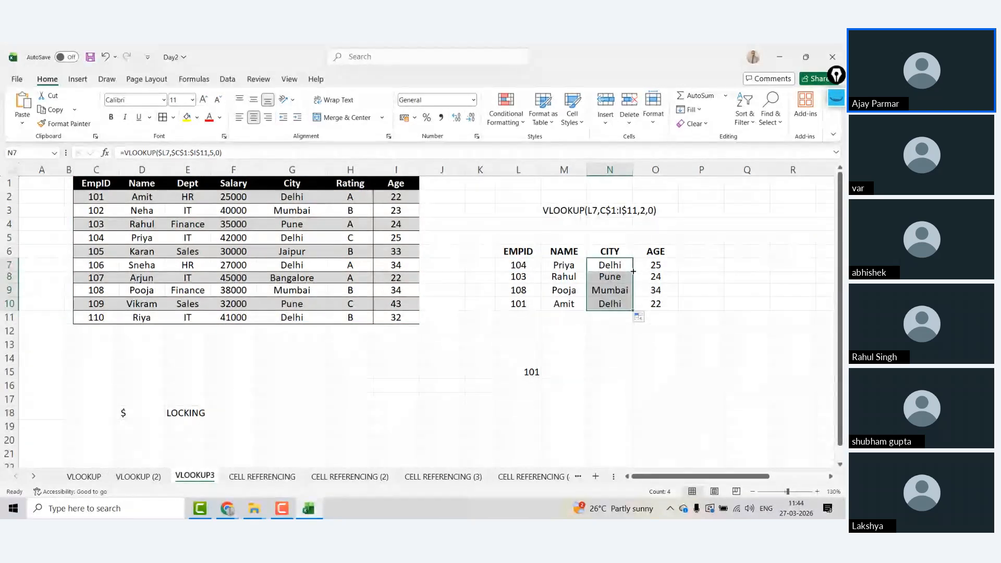
pyautogui.press('Up')
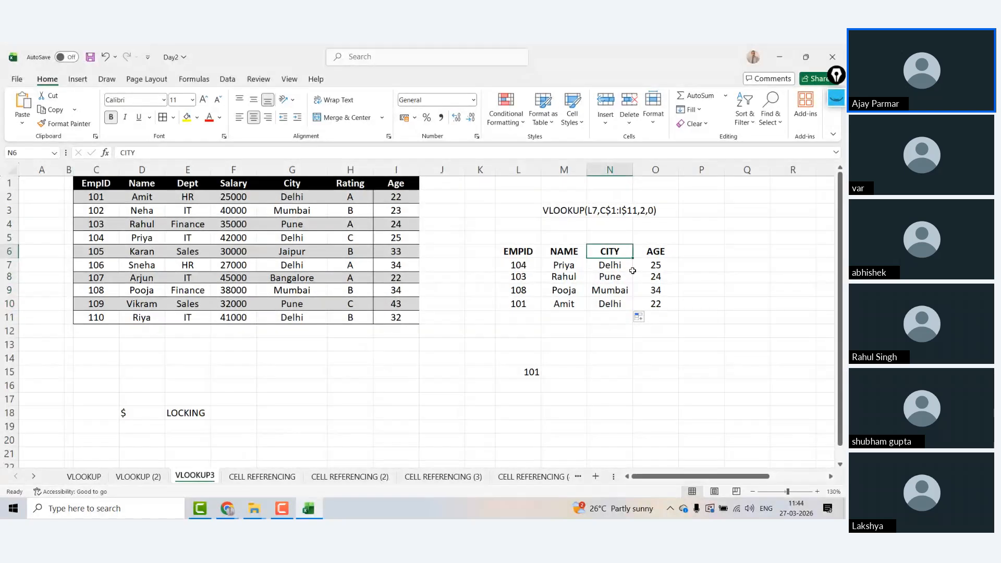
pyautogui.moveTo(632, 271); pyautogui.dragTo(629, 306)
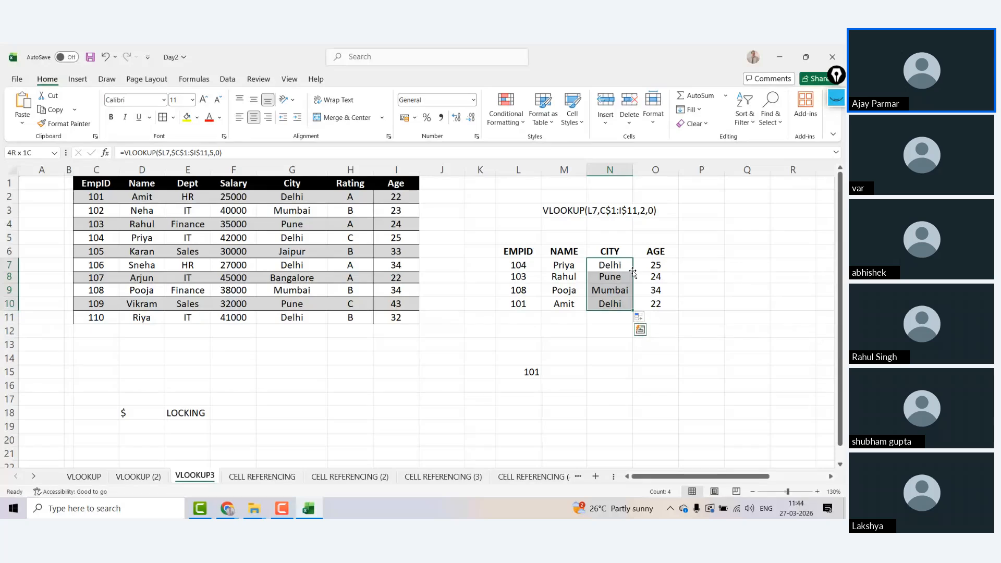
# Change the lookup EMPID in L8 to 110.
pyautogui.press('Left')
pyautogui.press('Left')
pyautogui.press('Down')
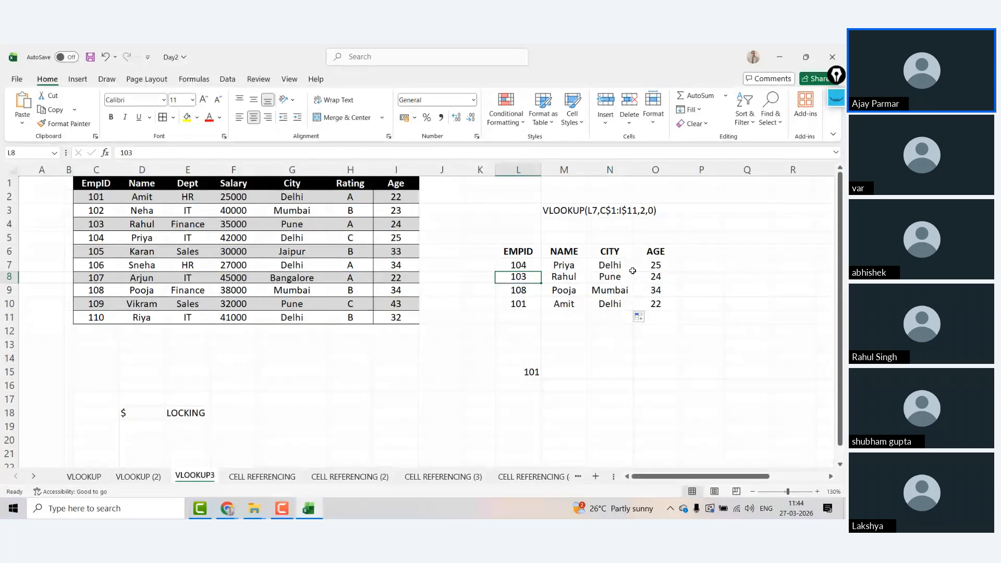
pyautogui.write('110')
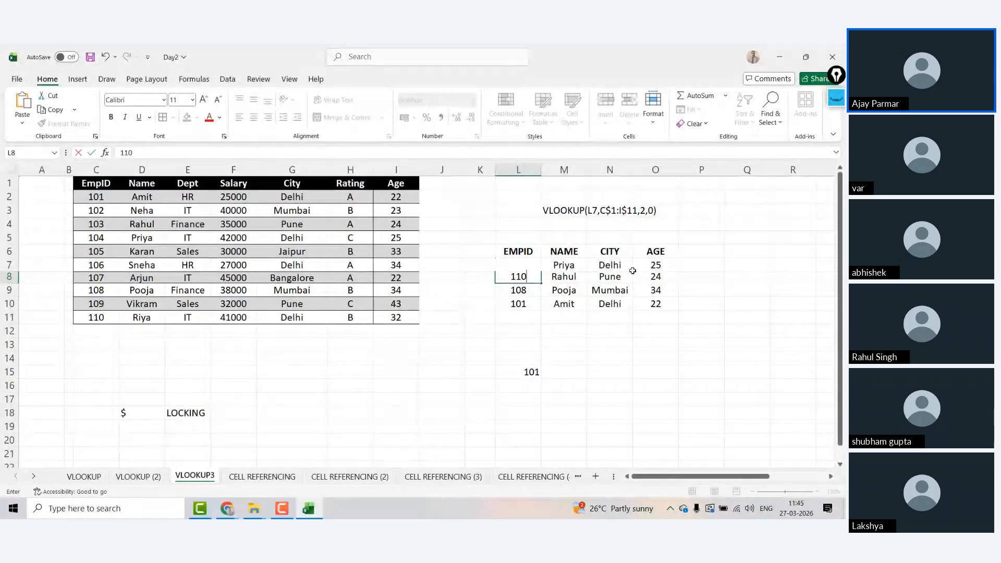
pyautogui.press('Return')
# Examine which lookup cell and table range M8's VLOOKUP formula refers to, leaving the formula as it is.
pyautogui.click(565, 277)
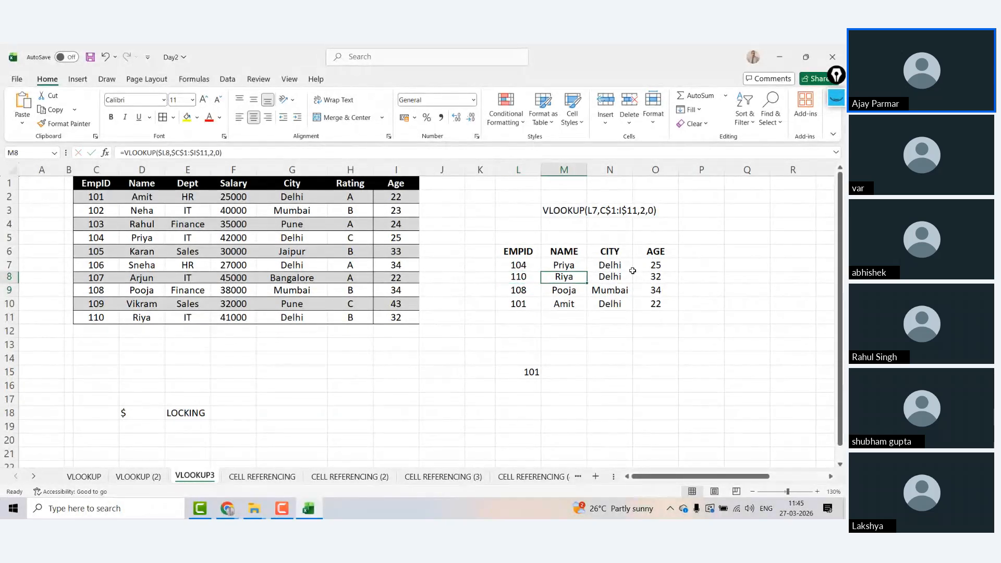
pyautogui.click(166, 153)
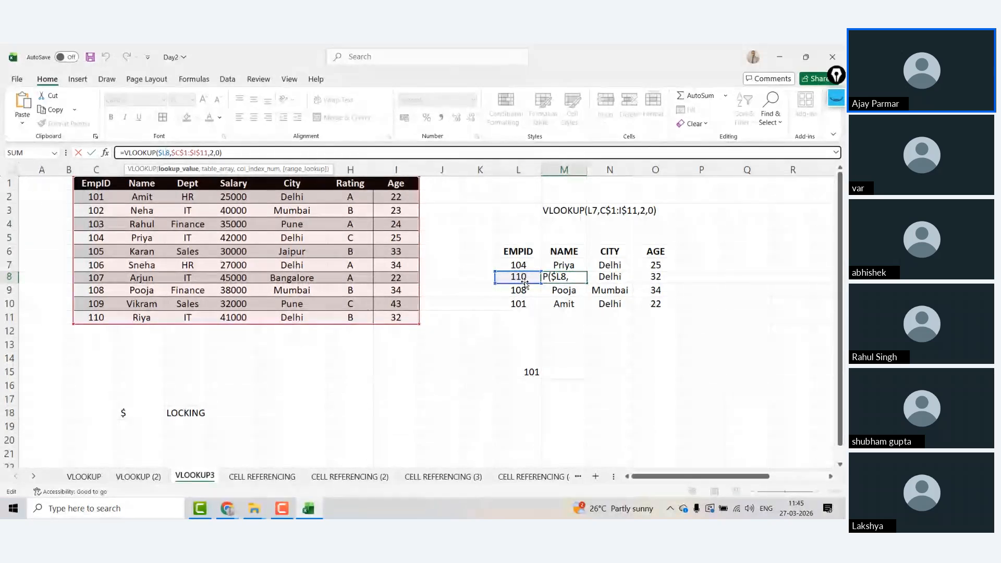
pyautogui.press('Return')
pyautogui.press('Down')
pyautogui.press('Down')
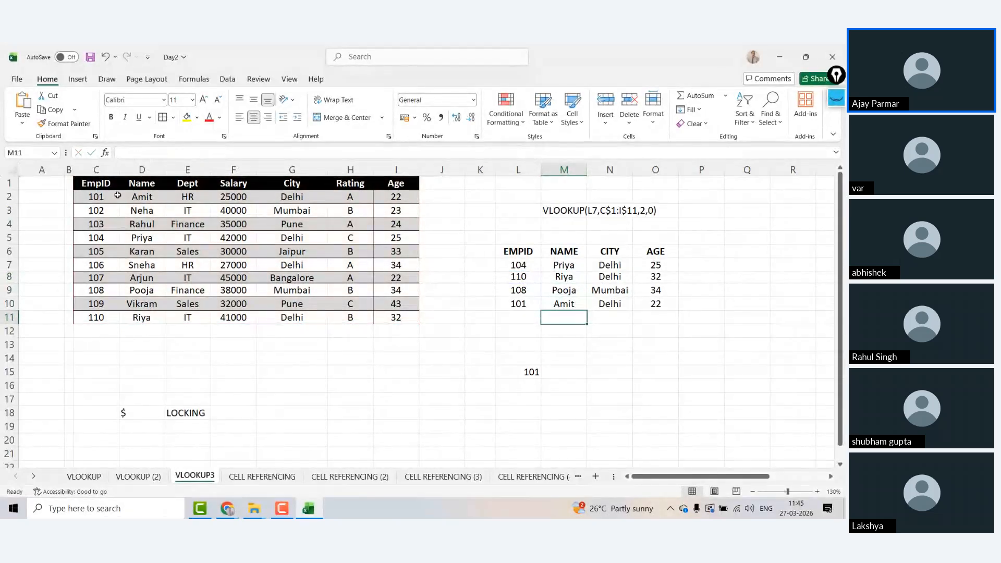
# Copy the whole employee table C1:I11 with its header row.
pyautogui.click(100, 179)
pyautogui.hotkey('ctrl', 'shift', 'Right')
pyautogui.hotkey('ctrl', 'shift', 'Down')
pyautogui.hotkey('ctrl', 'c')
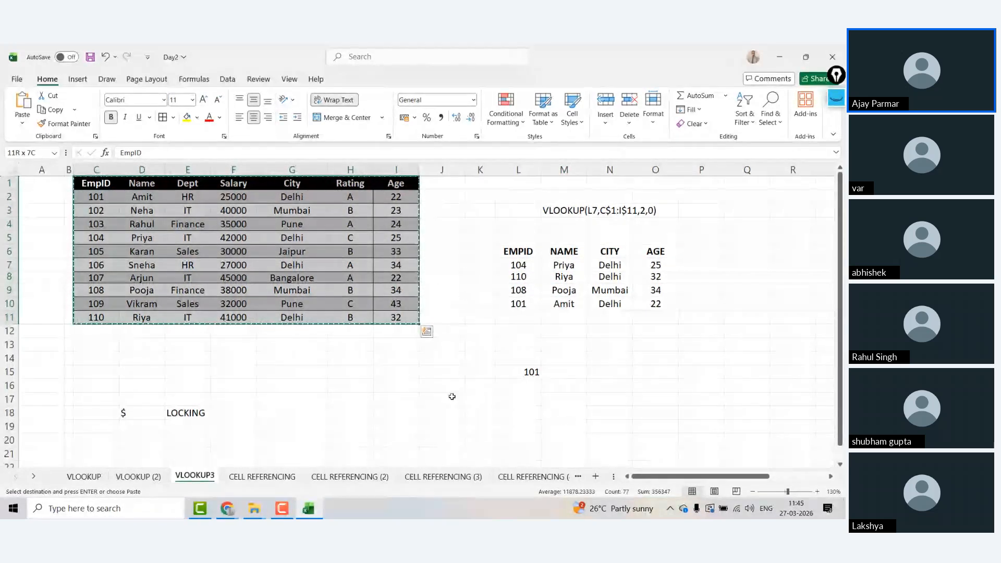
# Add a new sheet after EXERCISE and name it VLOOKUP CONCEPT.
pyautogui.click(559, 477)
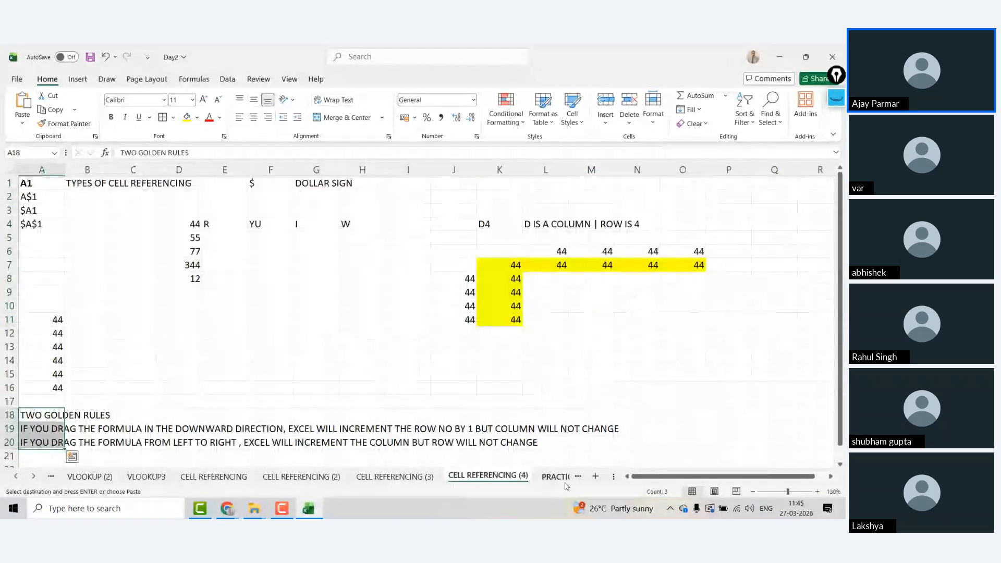
pyautogui.click(565, 480)
pyautogui.click(561, 478)
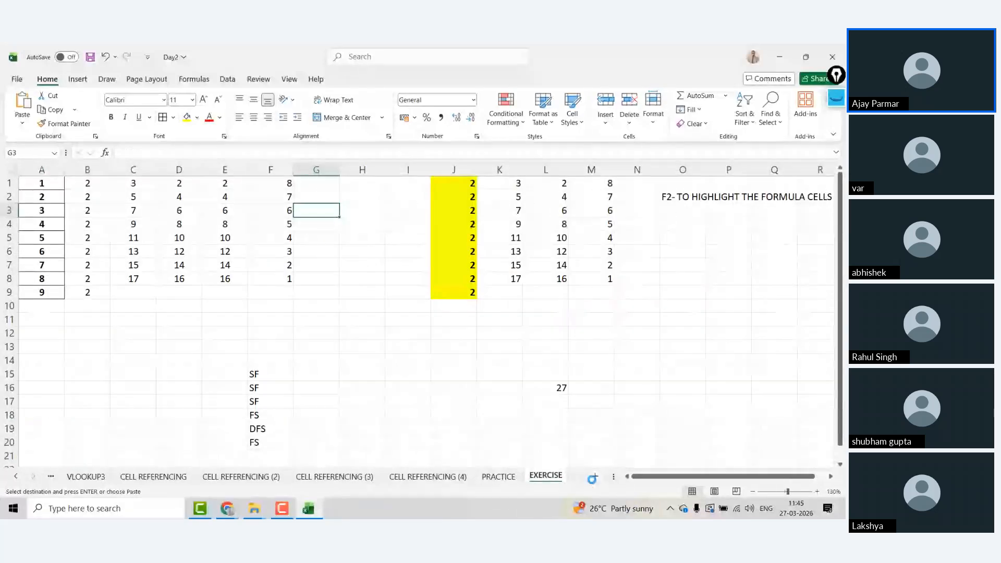
pyautogui.click(292, 477)
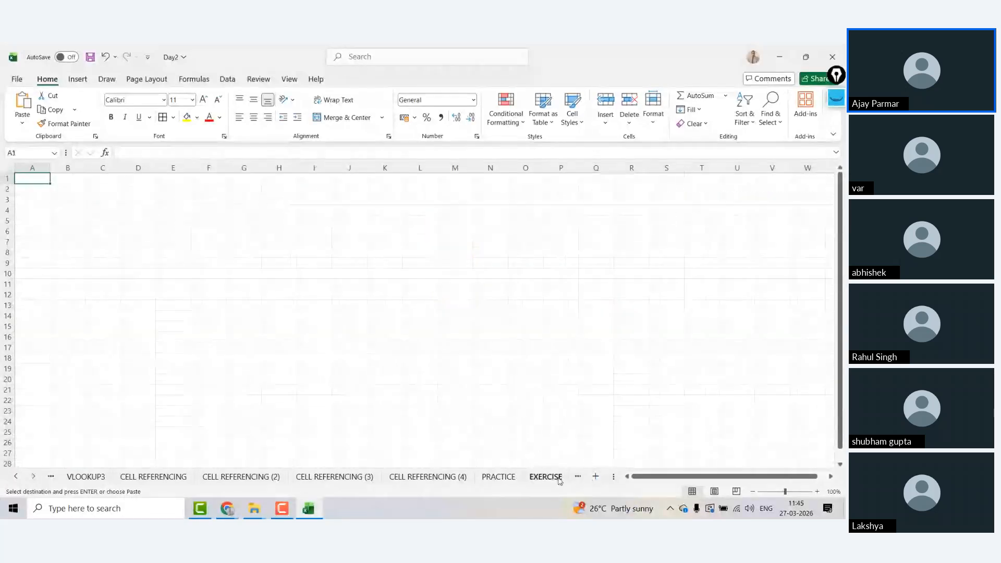
pyautogui.click(32, 477)
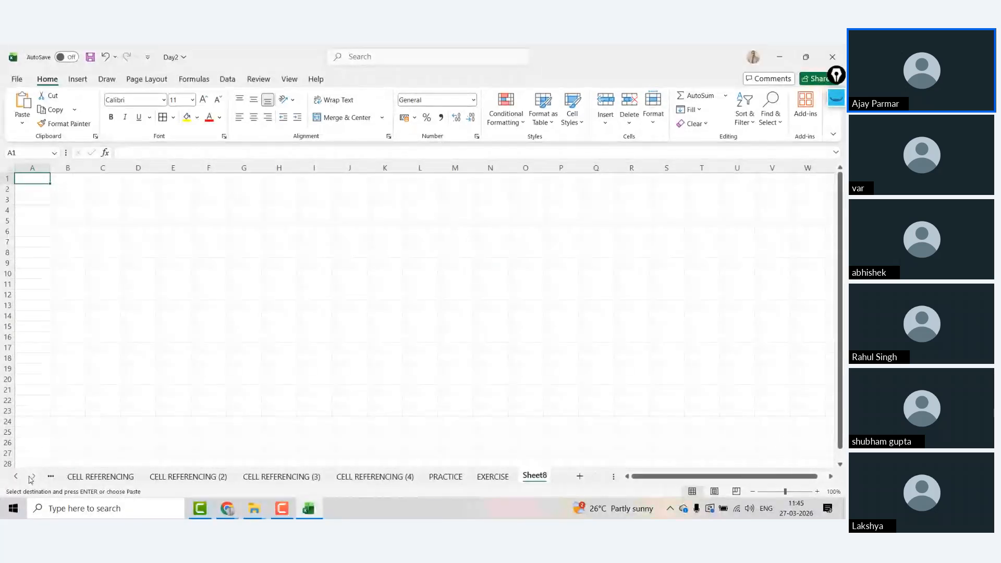
pyautogui.doubleClick(524, 475)
pyautogui.write('VLOOKUP')
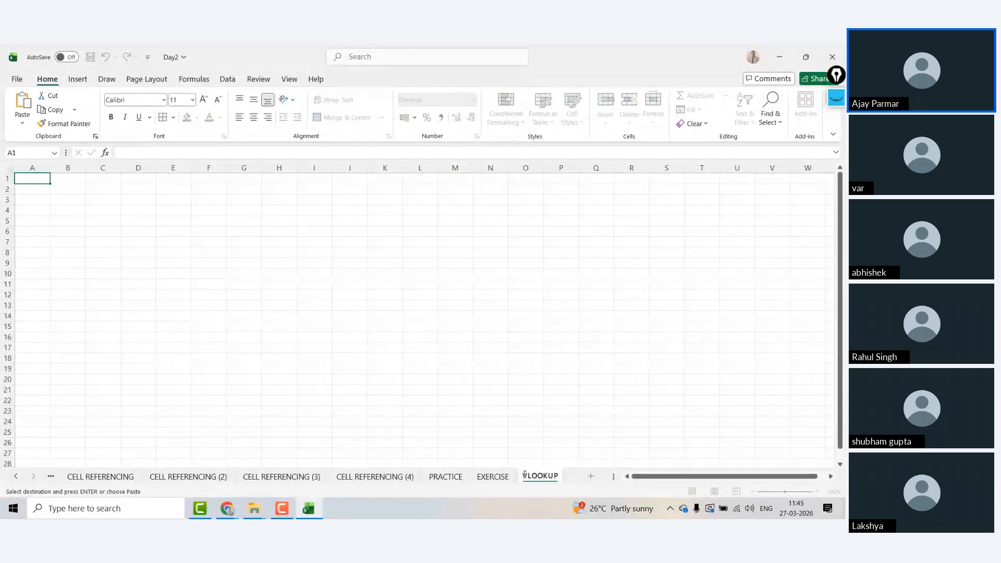
pyautogui.write(' CONCEP')
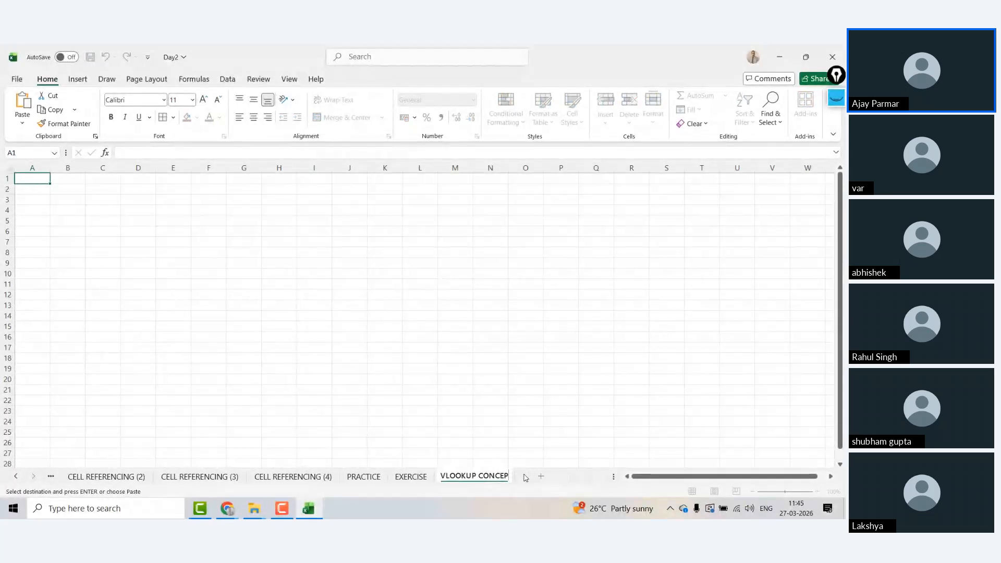
pyautogui.write('T')
# Paste the copied employee table at D2 and enter the header EMPID in N9.
pyautogui.click(143, 186)
pyautogui.hotkey('ctrl', 'v')
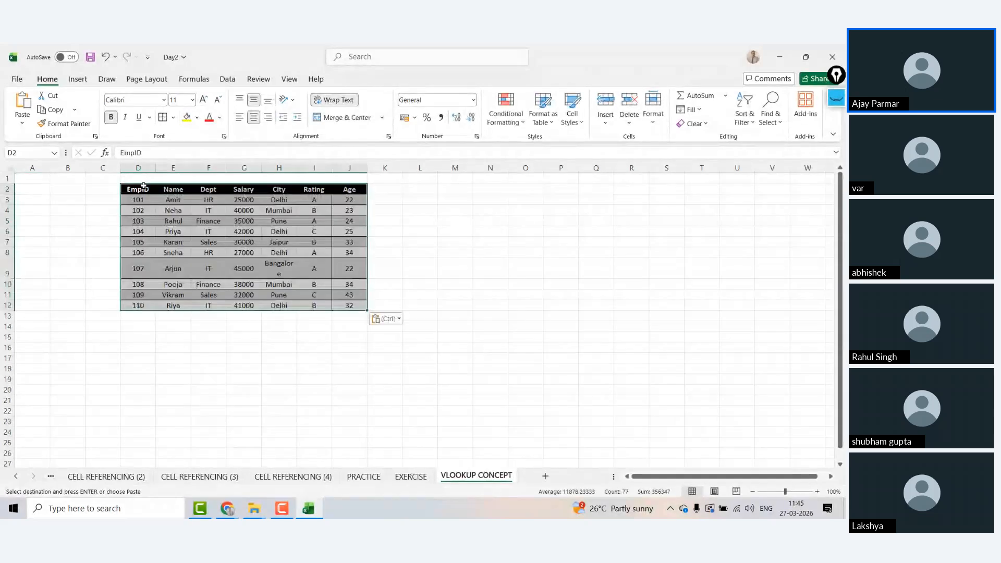
pyautogui.click(492, 267)
pyautogui.write('MEPID')
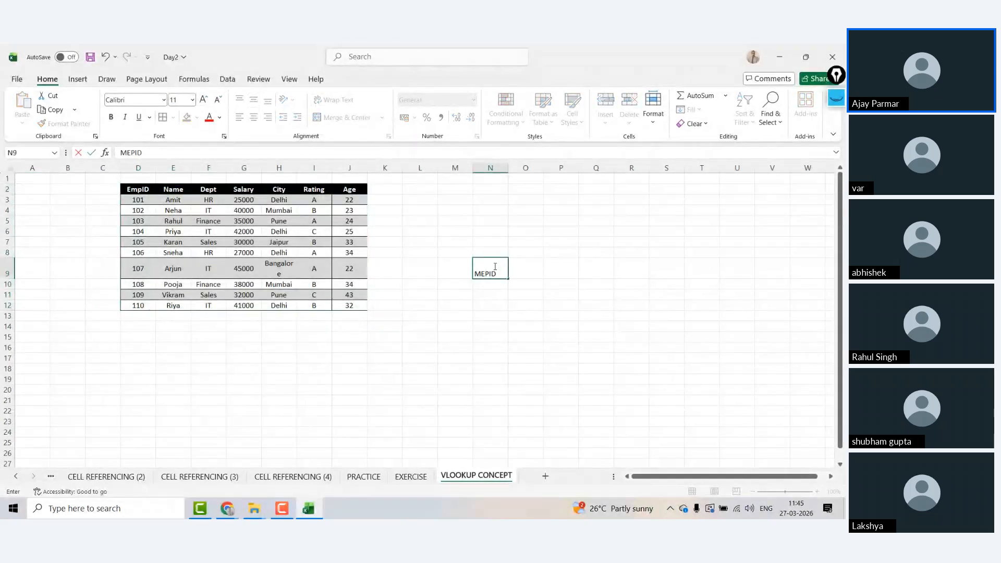
pyautogui.press('BackSpace')
pyautogui.press('BackSpace')
pyautogui.press('BackSpace')
pyautogui.press('BackSpace')
pyautogui.press('BackSpace')
pyautogui.write('EMPID')
pyautogui.press('Return')
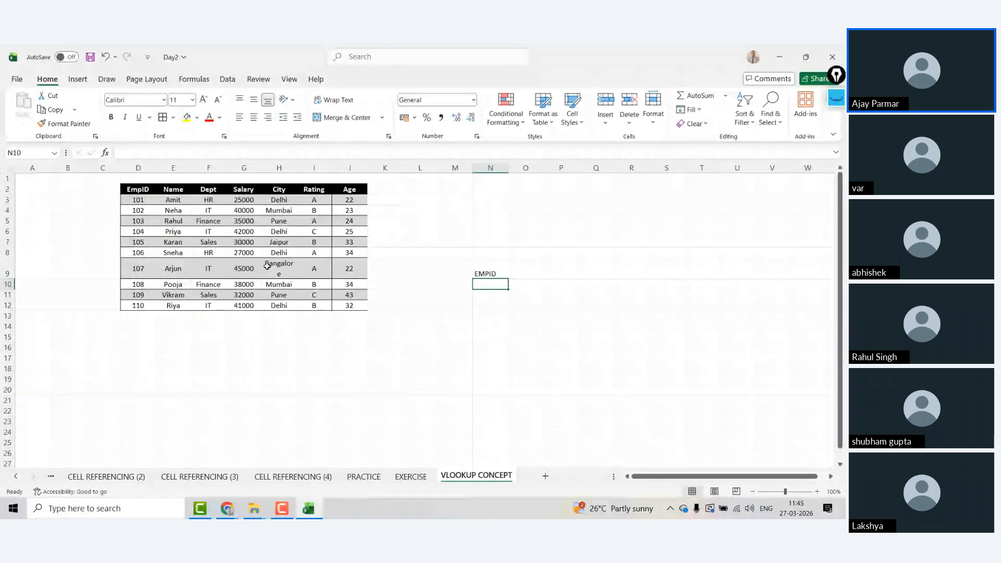
# Replace the names in E9 and E12 with the first names already listed for EmpIDs 101 and 103, creating duplicate names.
pyautogui.click(188, 265)
pyautogui.write('AMit')
pyautogui.press('Return')
pyautogui.press('Return')
pyautogui.press('Return')
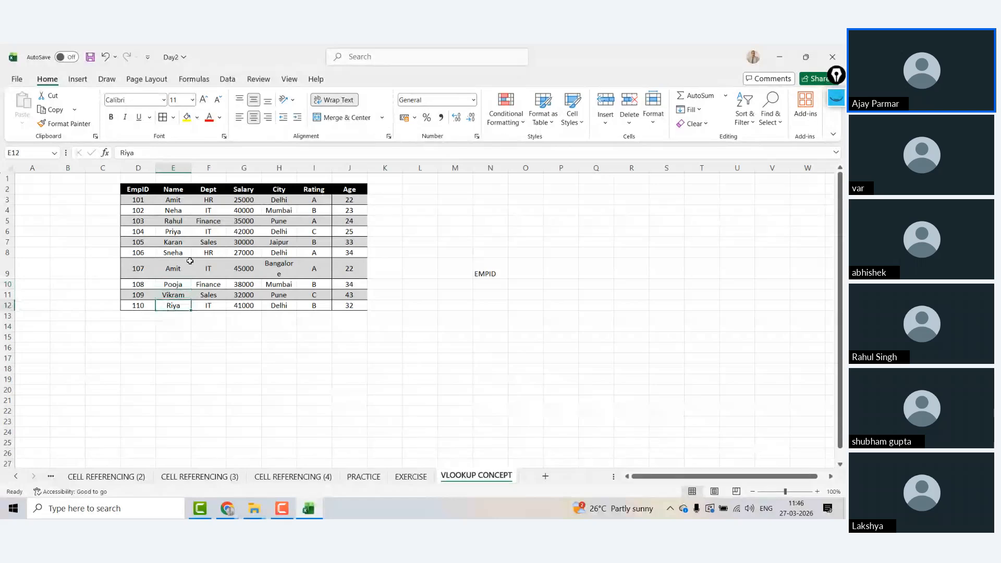
pyautogui.write('Rahul')
pyautogui.press('Return')
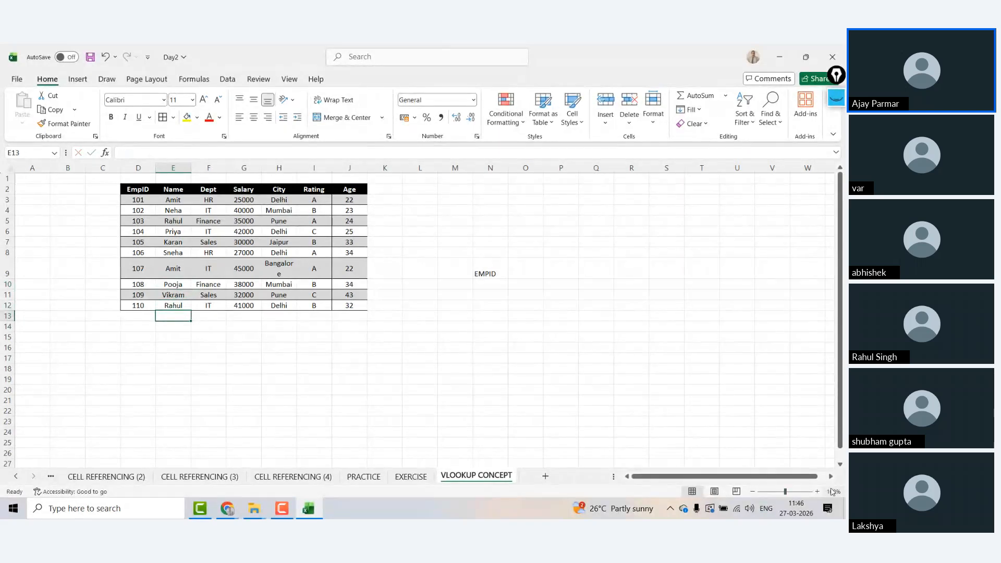
# Delete the empty column C to the left of the employee table.
pyautogui.scroll(2, 191, 176)
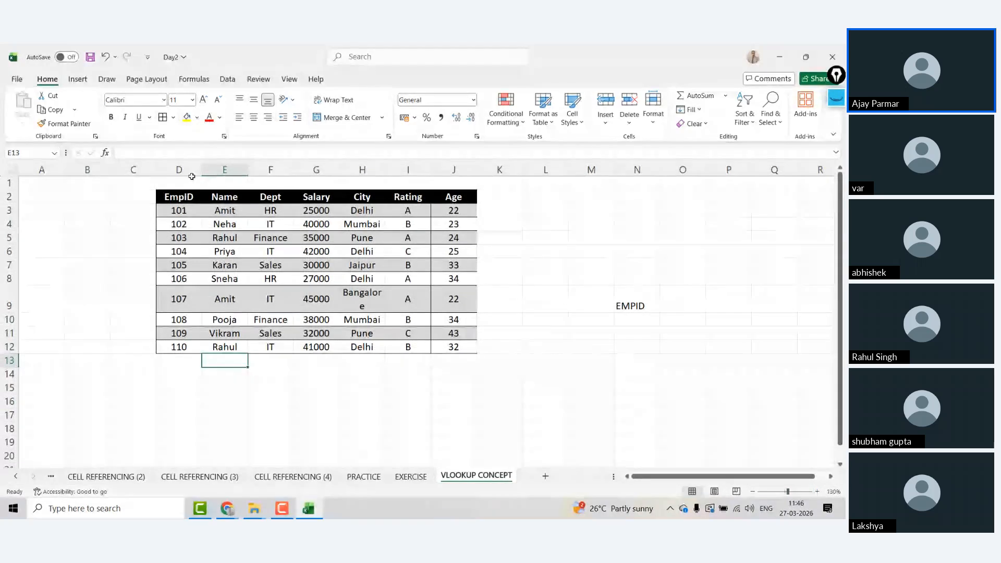
pyautogui.click(133, 169)
pyautogui.hotkey('ctrl', '-')
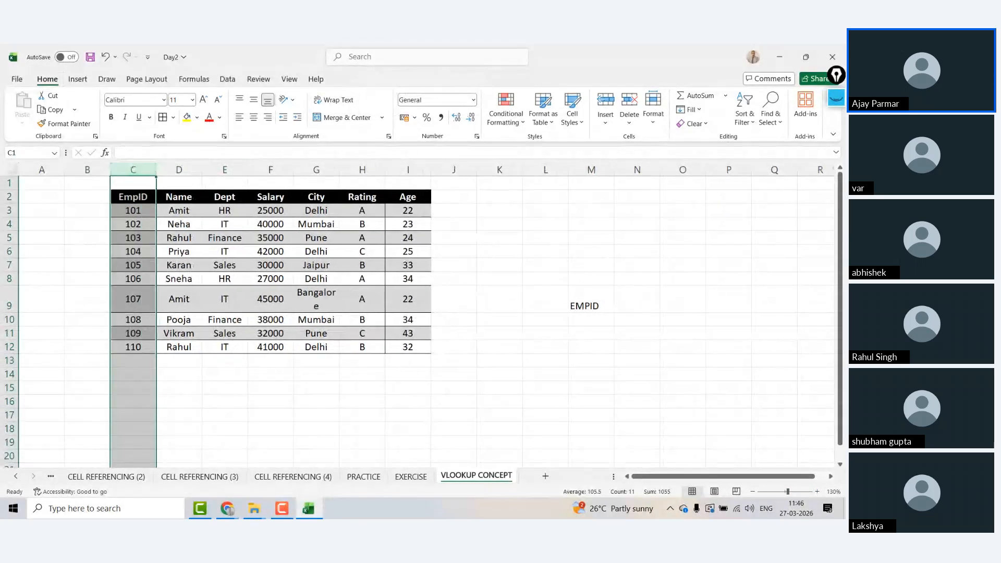
# Enter the headers NAME, RATING and AGE in N9:P9 beside EMPID.
pyautogui.click(529, 293)
pyautogui.press('Right')
pyautogui.press('Right')
pyautogui.write('NAME')
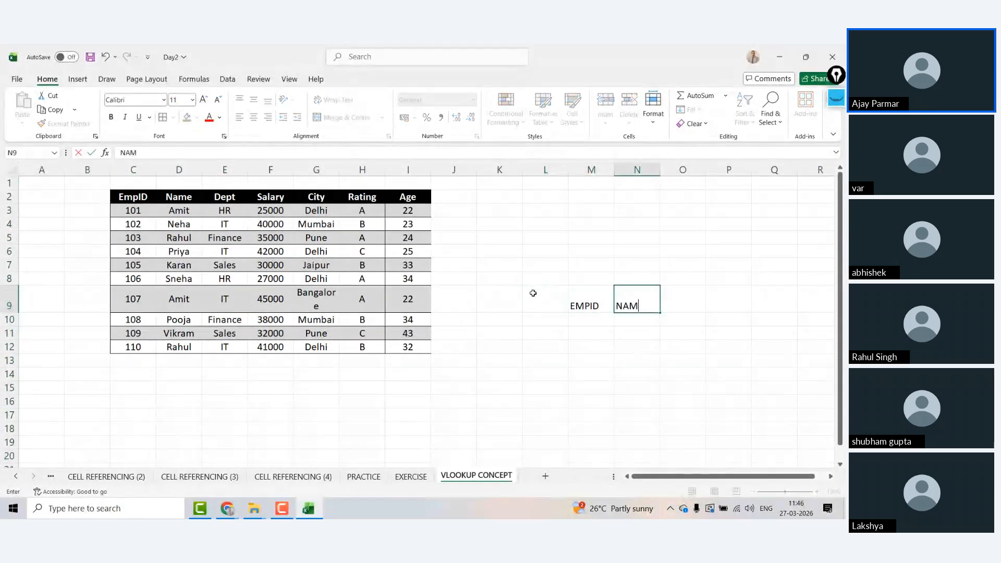
pyautogui.press('Return')
pyautogui.press('Up')
pyautogui.press('Right')
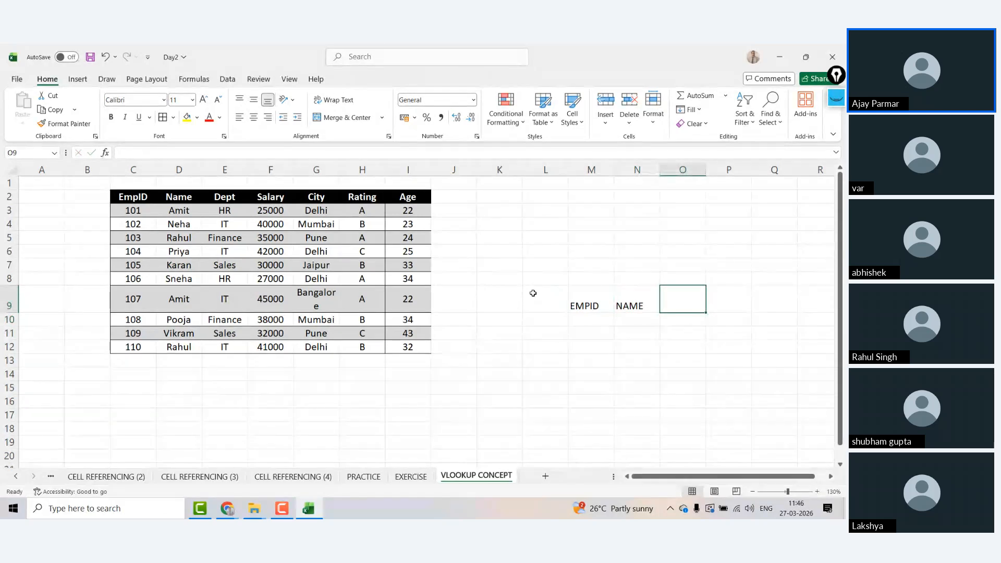
pyautogui.write('RATING')
pyautogui.press('Return')
pyautogui.press('Up')
pyautogui.write('A')
pyautogui.press('Escape')
pyautogui.press('Right')
pyautogui.write('AGE')
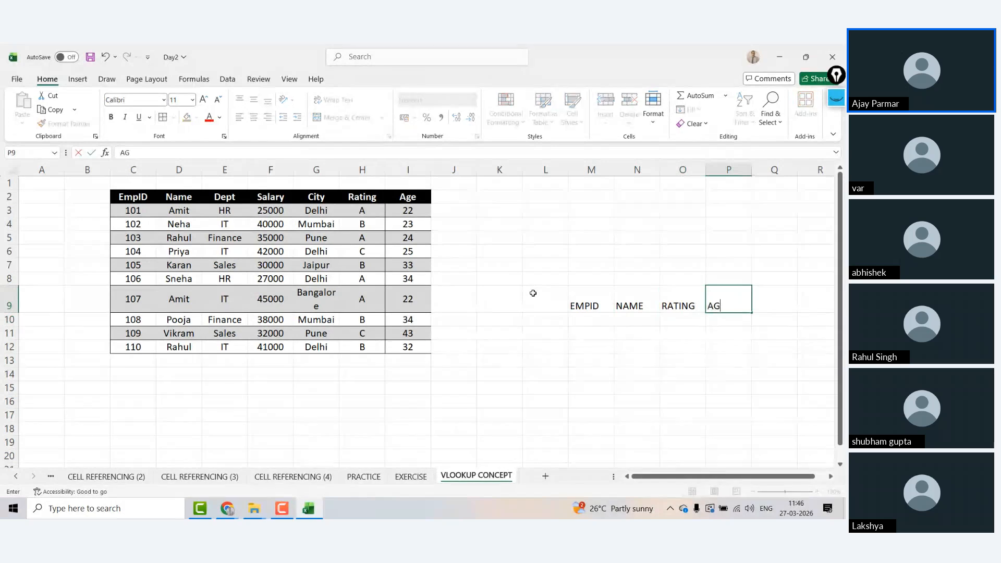
pyautogui.press('Return')
# Enter 107 as the first lookup EMPID in M10.
pyautogui.press('Left')
pyautogui.press('Left')
pyautogui.press('Left')
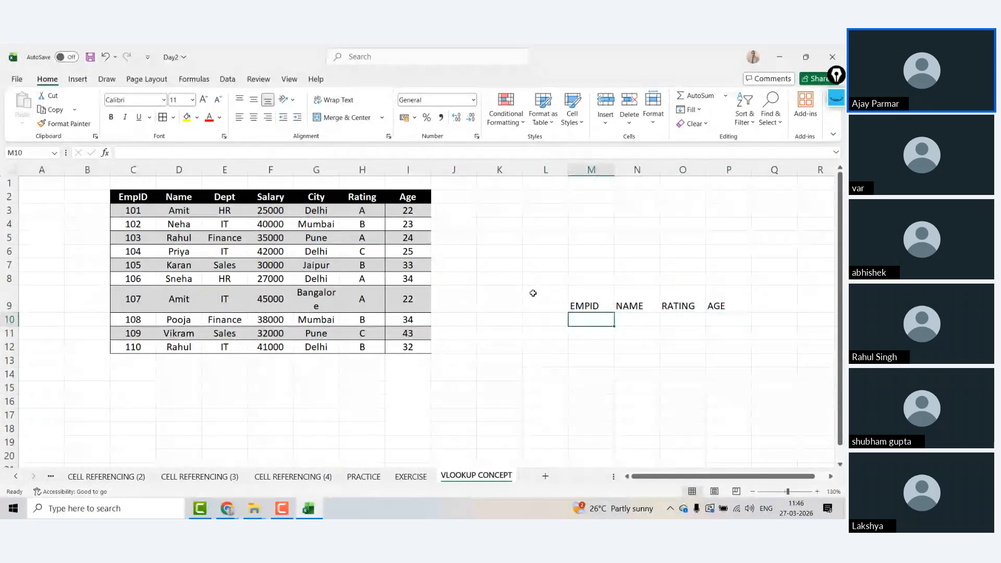
pyautogui.write('107')
pyautogui.press('Return')
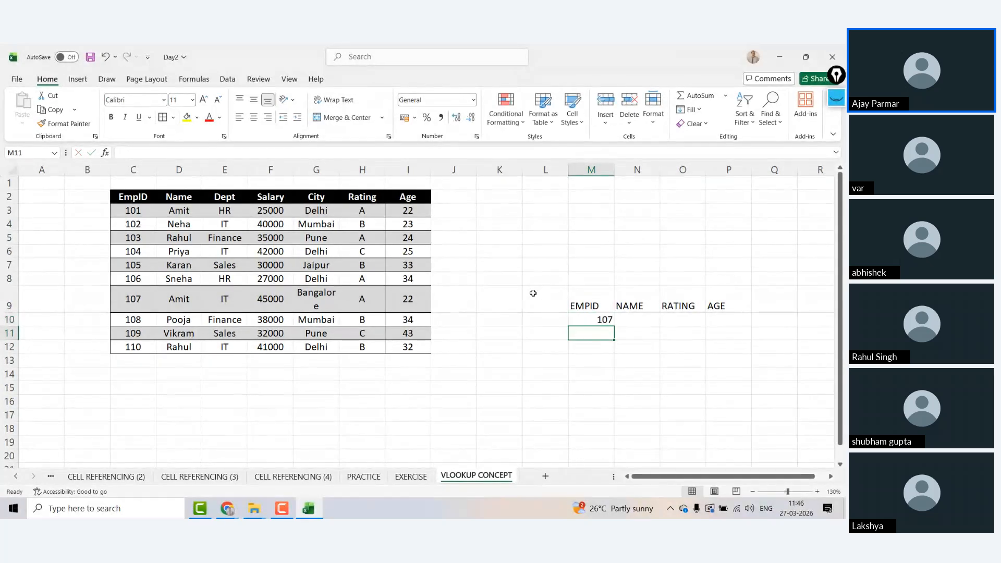
# Enter EMPID 101 in M11 and fill N10:N11 with the first names the employee table lists for 107 and 101.
pyautogui.write('101')
pyautogui.press('Up')
pyautogui.press('Right')
pyautogui.write('AMIT')
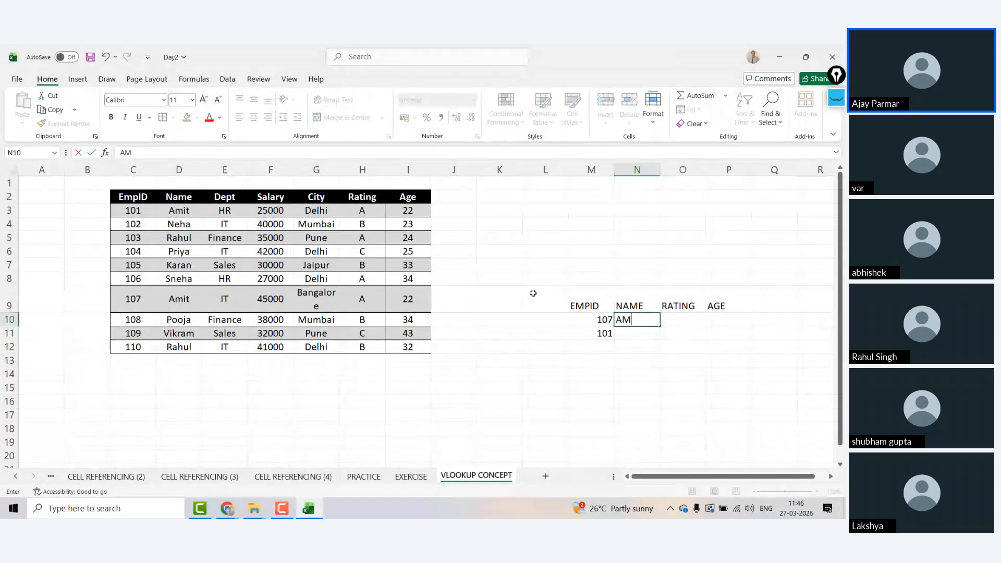
pyautogui.press('Return')
pyautogui.write('AMIT')
pyautogui.press('Return')
# Enter EMPID 110 in M12 and its matching first name from the employee table in N12.
pyautogui.press('Left')
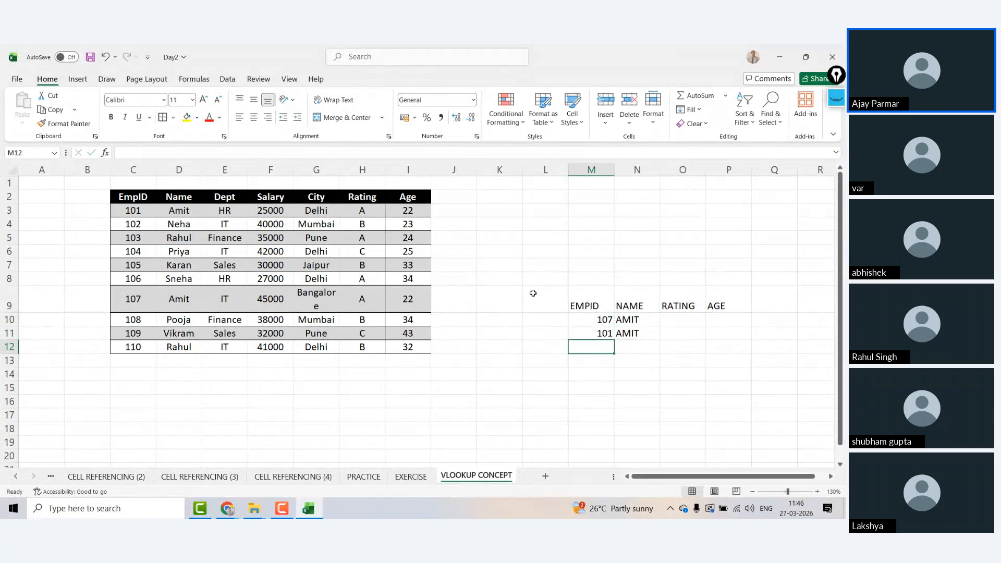
pyautogui.write('110')
pyautogui.press('Return')
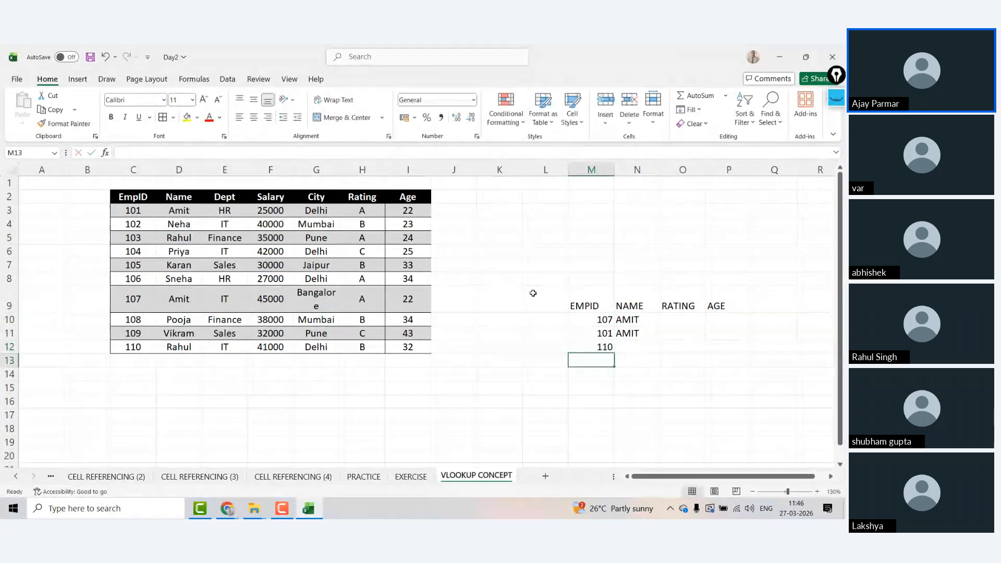
pyautogui.press('Up')
pyautogui.press('Right')
pyautogui.write('RA')
pyautogui.press('Return')
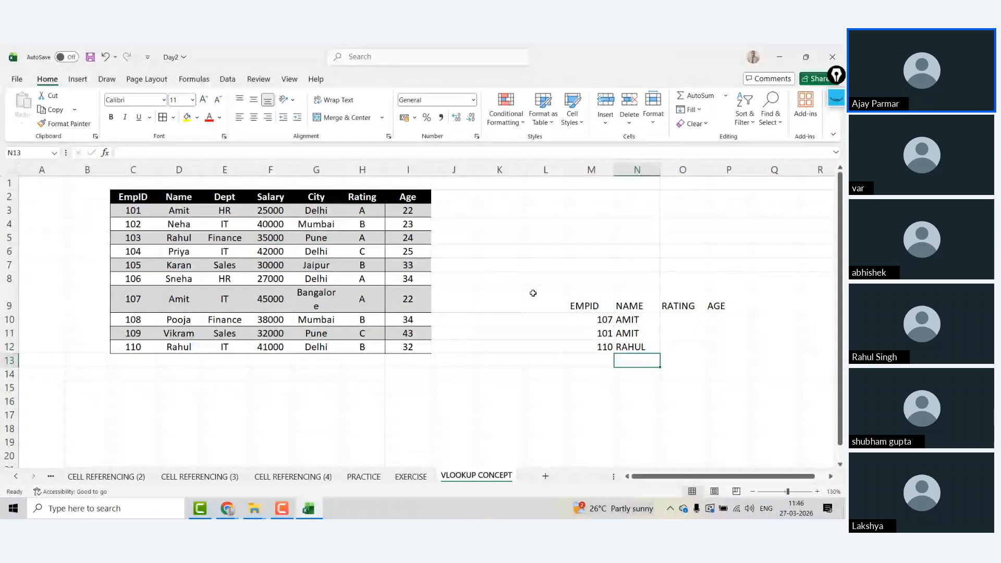
# Enter EMPID 103 in M13 and its matching first name from the employee table in N13.
pyautogui.press('Left')
pyautogui.write('103')
pyautogui.press('Right')
pyautogui.write('RAHUL')
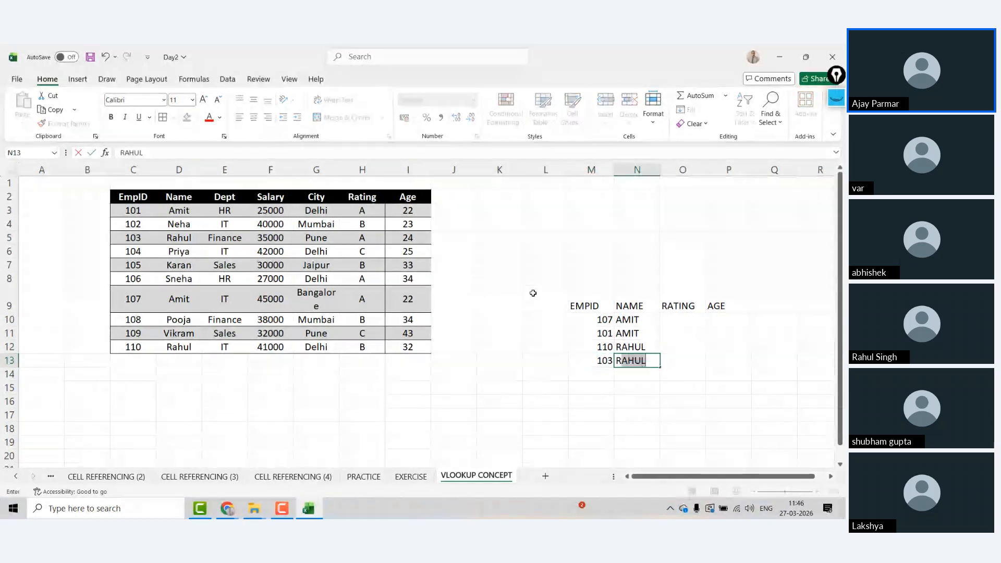
pyautogui.press('Return')
# Enter EMPID 111, which is missing from the employee table, in M14 and a new first name in N14.
pyautogui.press('Left')
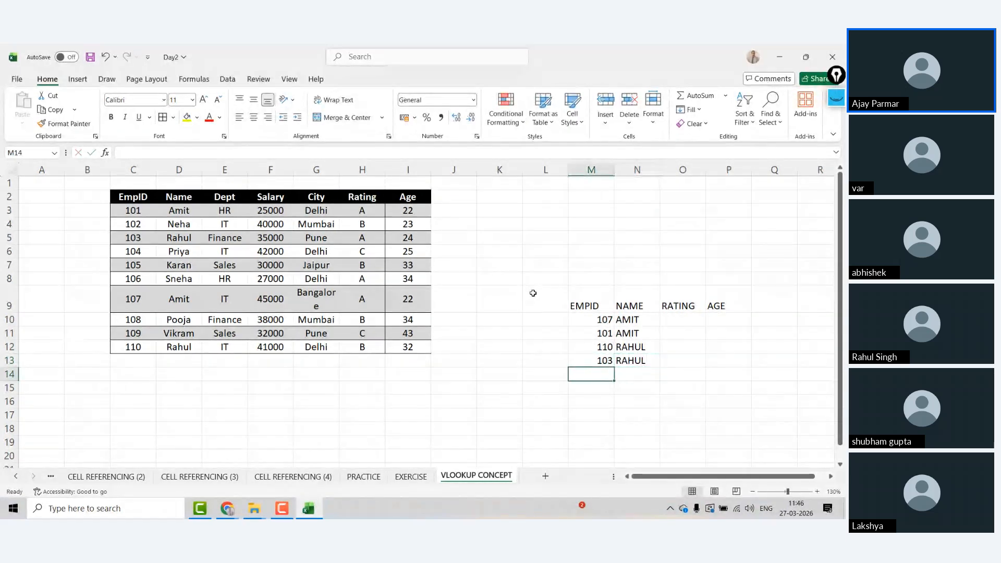
pyautogui.write('101')
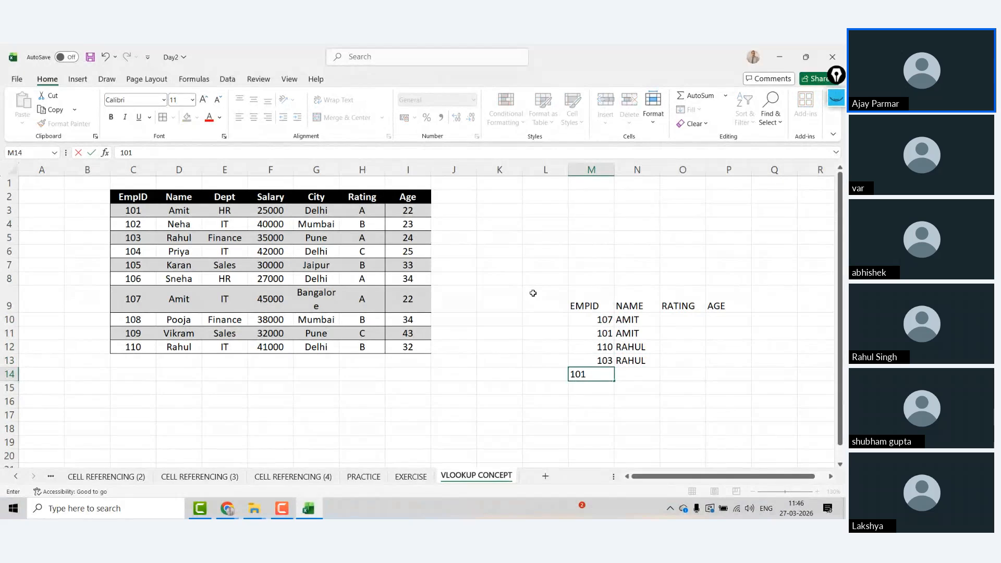
pyautogui.press('BackSpace')
pyautogui.press('BackSpace')
pyautogui.write('11')
pyautogui.press('Right')
pyautogui.write('AJAY')
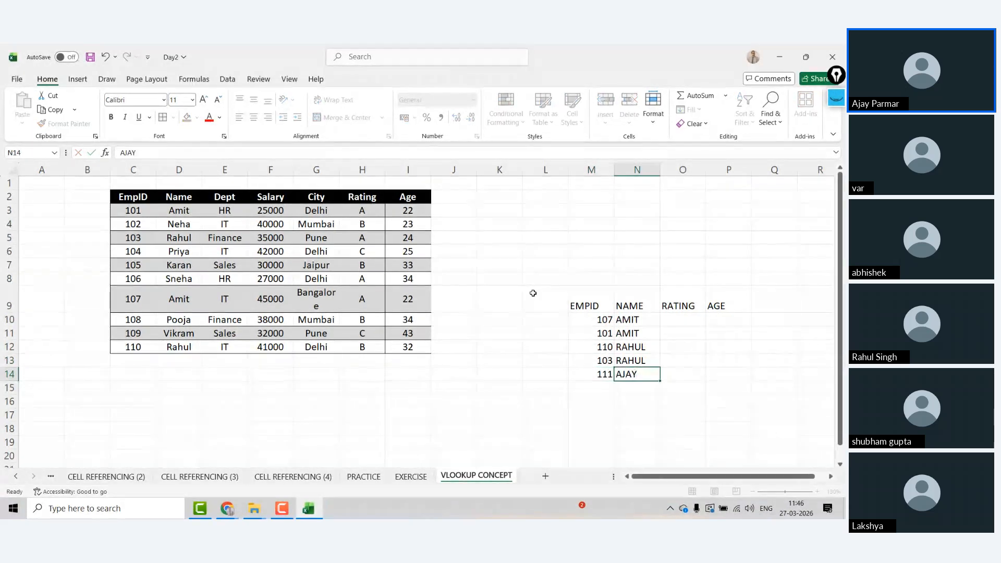
pyautogui.press('Return')
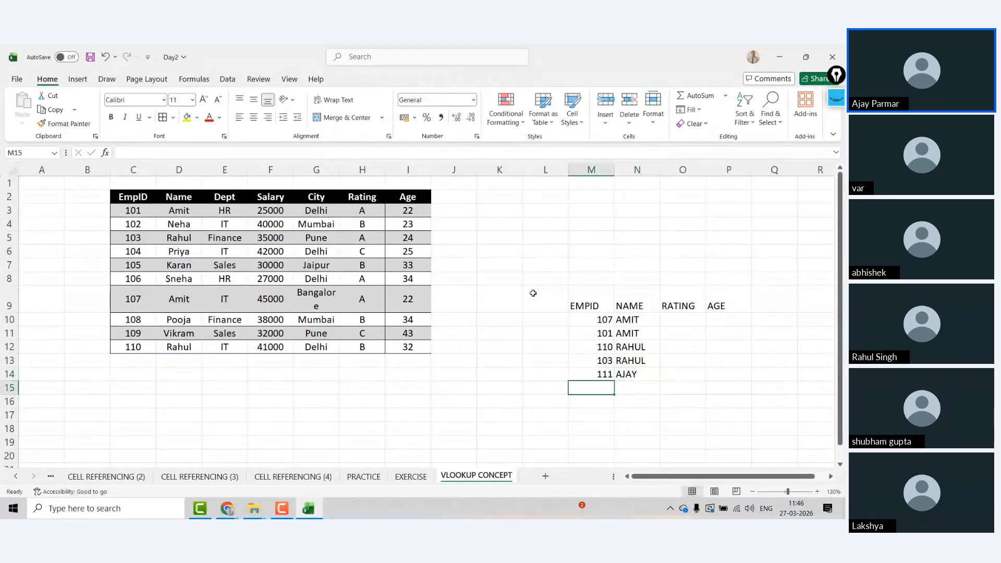
# Enter EMPID 108 in M15 and its matching first name from the employee table in N15.
pyautogui.write('108')
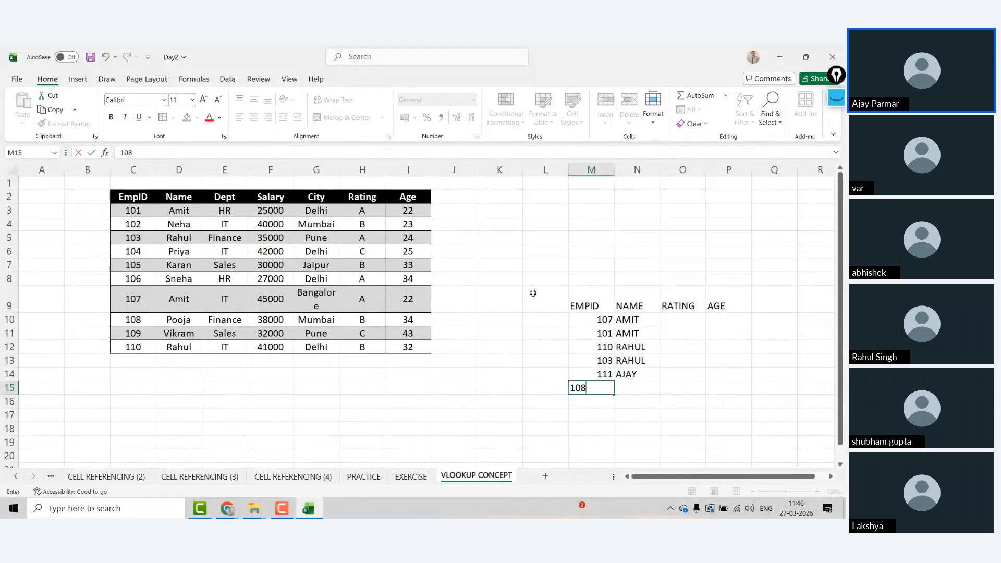
pyautogui.press('Right')
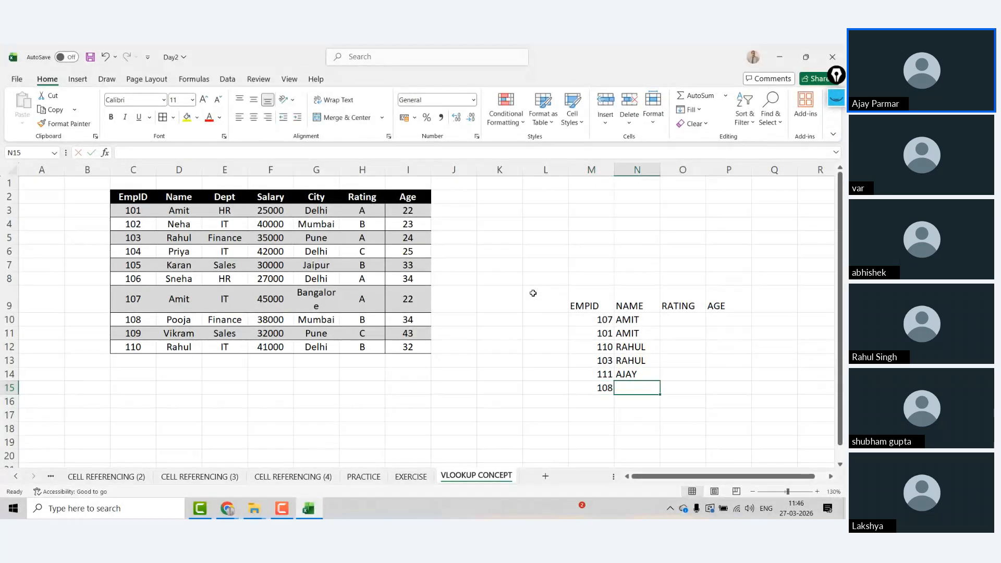
pyautogui.write('PO')
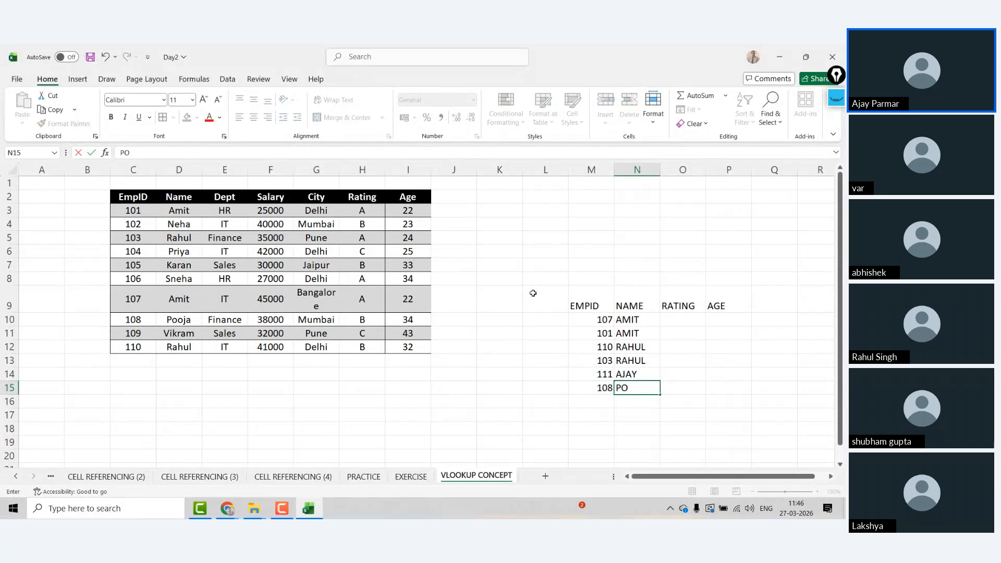
pyautogui.write('OJA')
pyautogui.press('Return')
# Centre the contents of the lookup table M9:P15 horizontally and apply borders to all its cells.
pyautogui.press('Up')
pyautogui.press('Up')
pyautogui.press('Up')
pyautogui.press('Up')
pyautogui.press('Up')
pyautogui.press('Up')
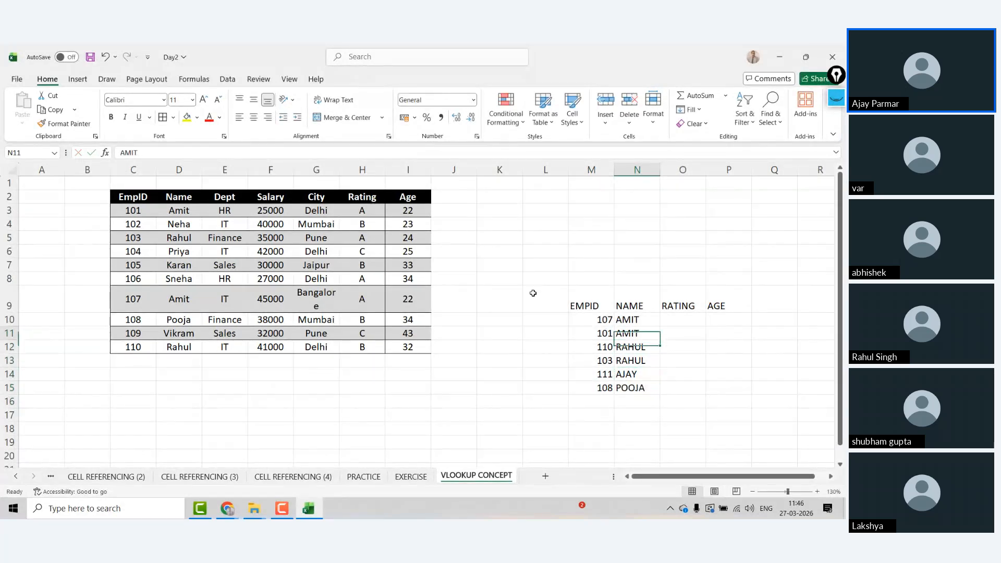
pyautogui.press('Left')
pyautogui.press('Up')
pyautogui.hotkey('ctrl', 'shift', 'Right')
pyautogui.hotkey('ctrl', 'shift', 'Down')
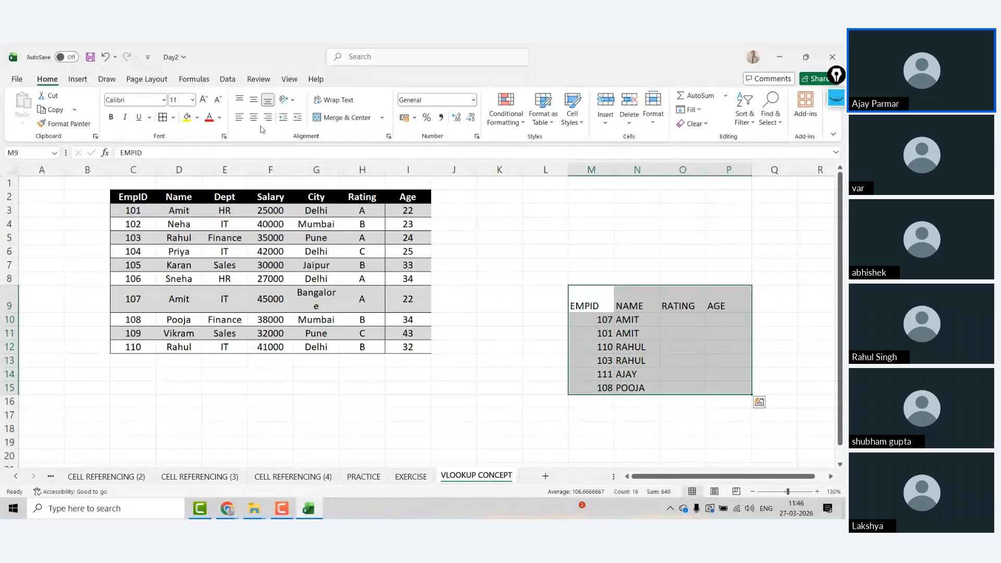
pyautogui.click(254, 118)
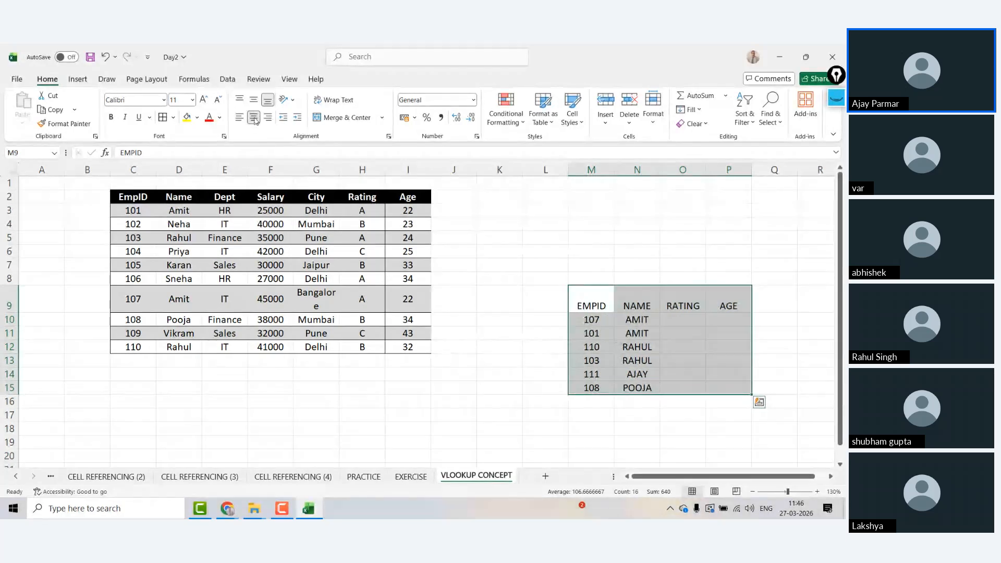
pyautogui.click(254, 119)
pyautogui.click(255, 119)
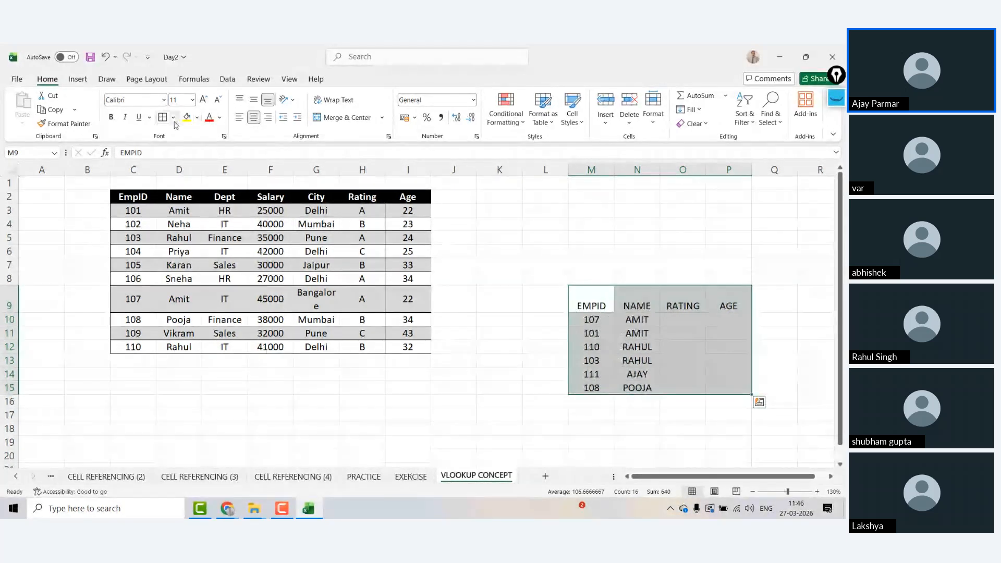
pyautogui.click(163, 118)
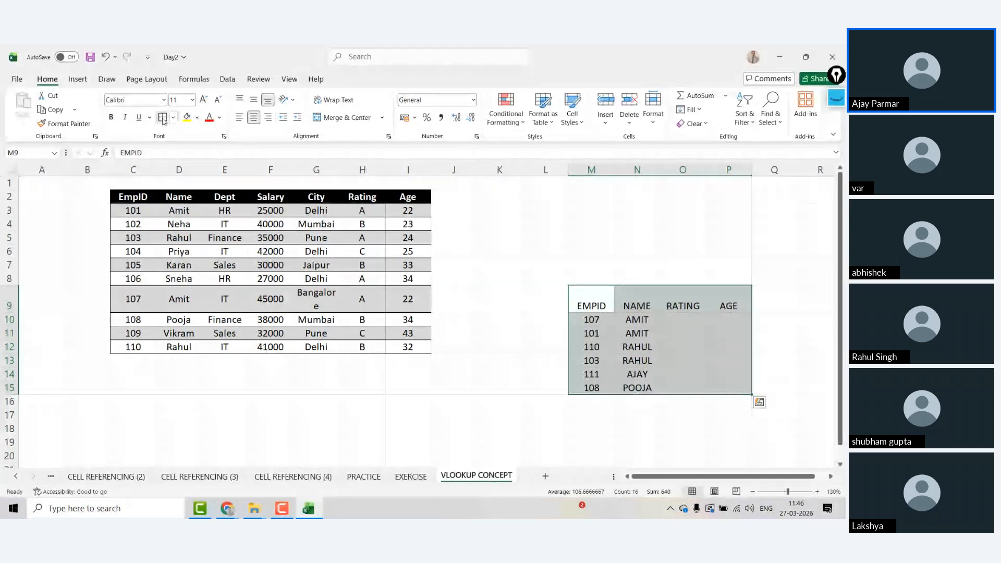
# Start a VLOOKUP formula in O10 under RATING with M10 as the lookup value.
pyautogui.click(687, 322)
pyautogui.moveTo(756, 476)
pyautogui.mouseDown()
pyautogui.moveTo(730, 478)
pyautogui.moveTo(745, 480)
pyautogui.mouseUp()
pyautogui.write('=VLOOKUP(')
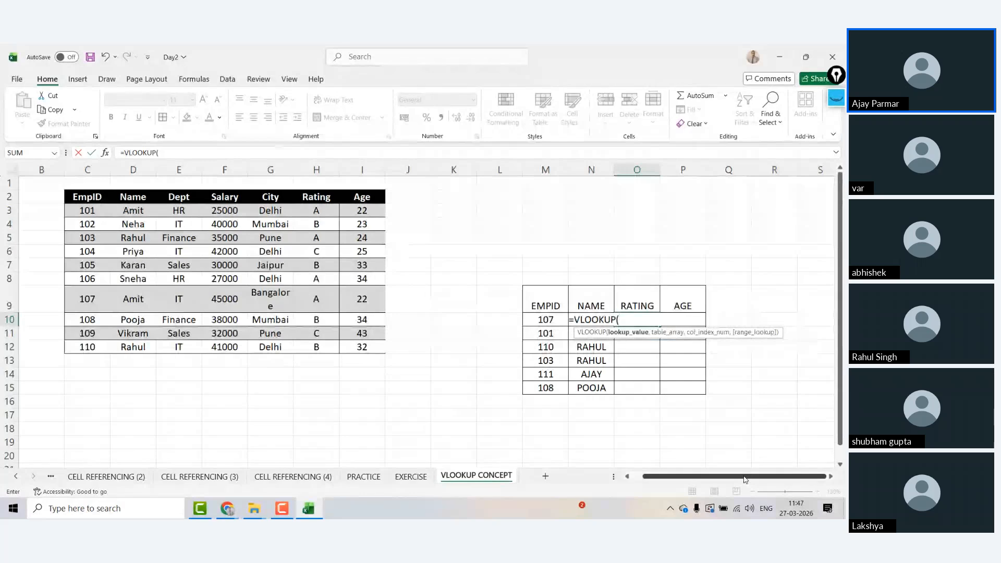
pyautogui.press('Left')
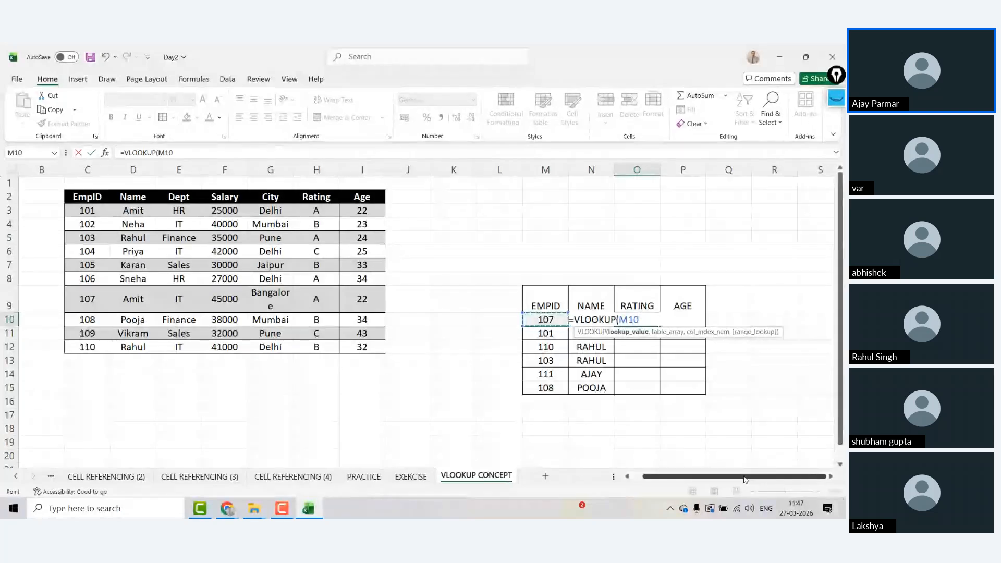
pyautogui.write(',')
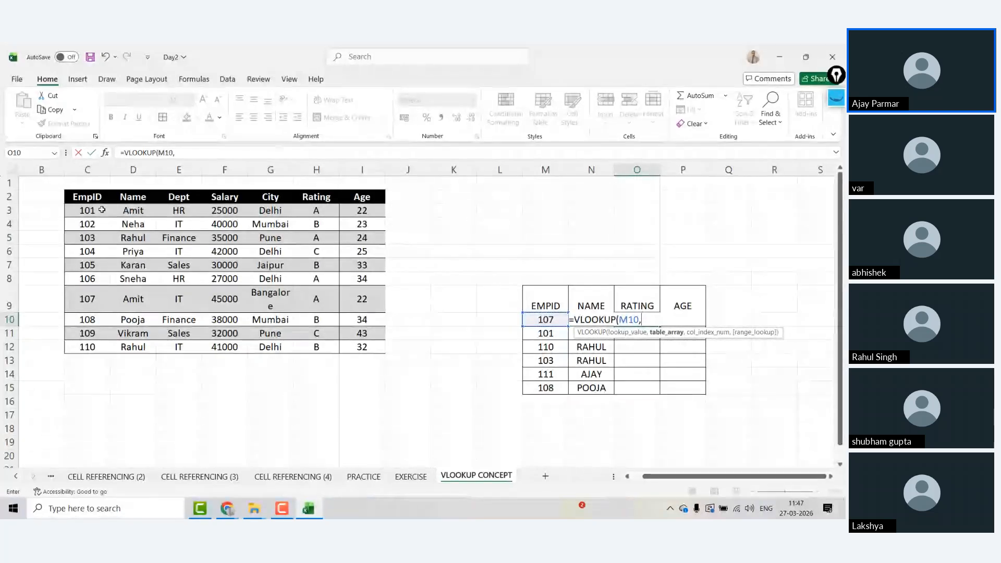
pyautogui.moveTo(96, 198); pyautogui.dragTo(61, 195)
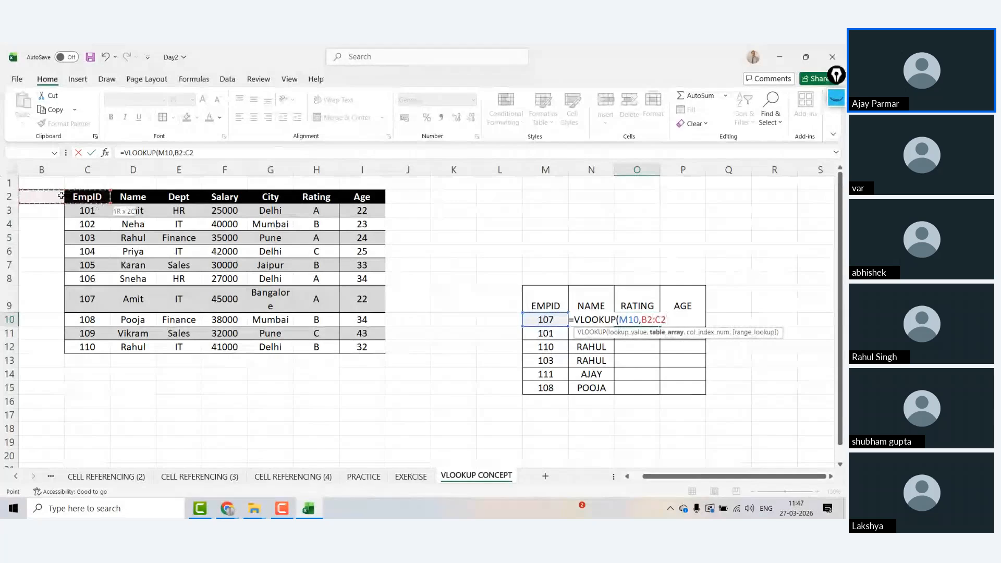
pyautogui.hotkey('ctrl', 'shift', 'Right')
pyautogui.hotkey('ctrl', 'shift', 'Down')
pyautogui.hotkey('ctrl', 'shift', 'Up')
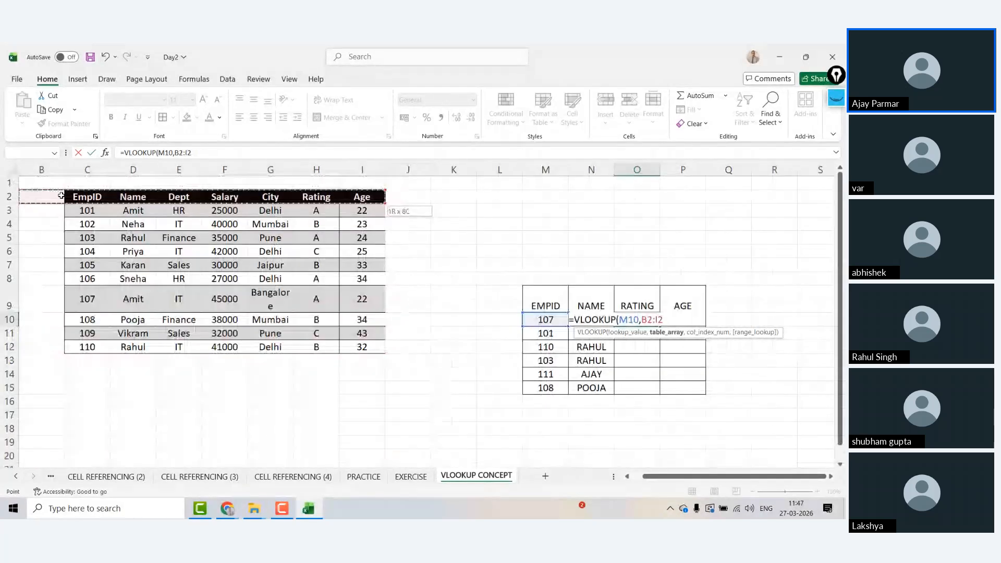
pyautogui.hotkey('shift', 'Down')
pyautogui.hotkey('shift', 'Down')
pyautogui.hotkey('shift', 'Down')
pyautogui.hotkey('shift', 'Down')
pyautogui.hotkey('shift', 'Down')
pyautogui.hotkey('shift', 'Down')
pyautogui.hotkey('shift', 'Down')
pyautogui.hotkey('shift', 'Down')
pyautogui.hotkey('shift', 'Down')
pyautogui.hotkey('shift', 'Down')
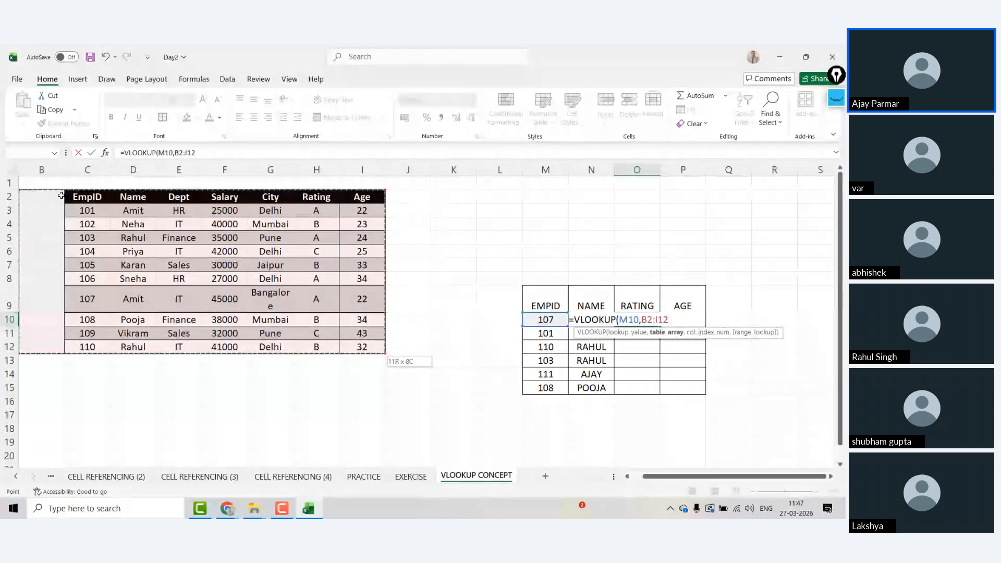
pyautogui.write(',')
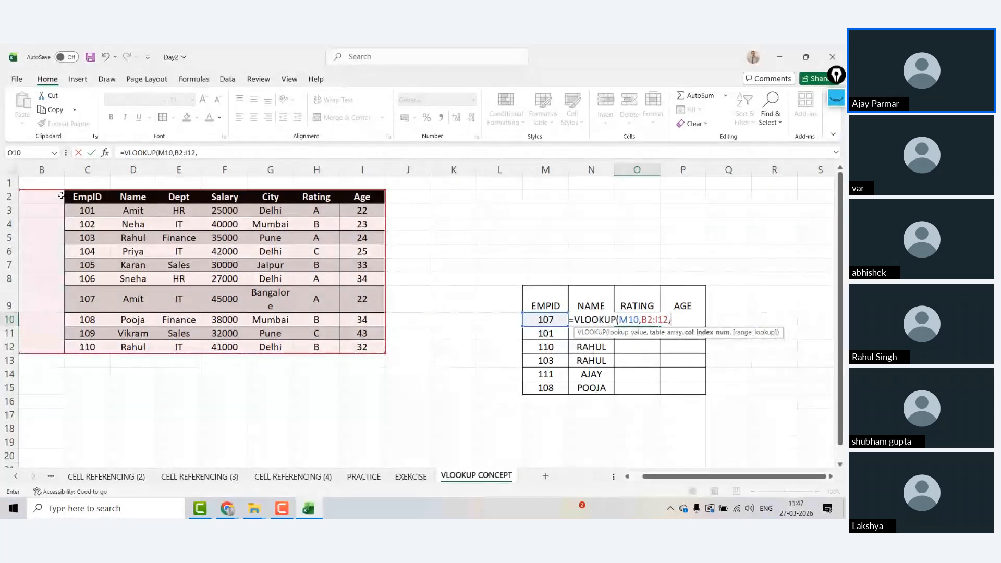
pyautogui.click(83, 197)
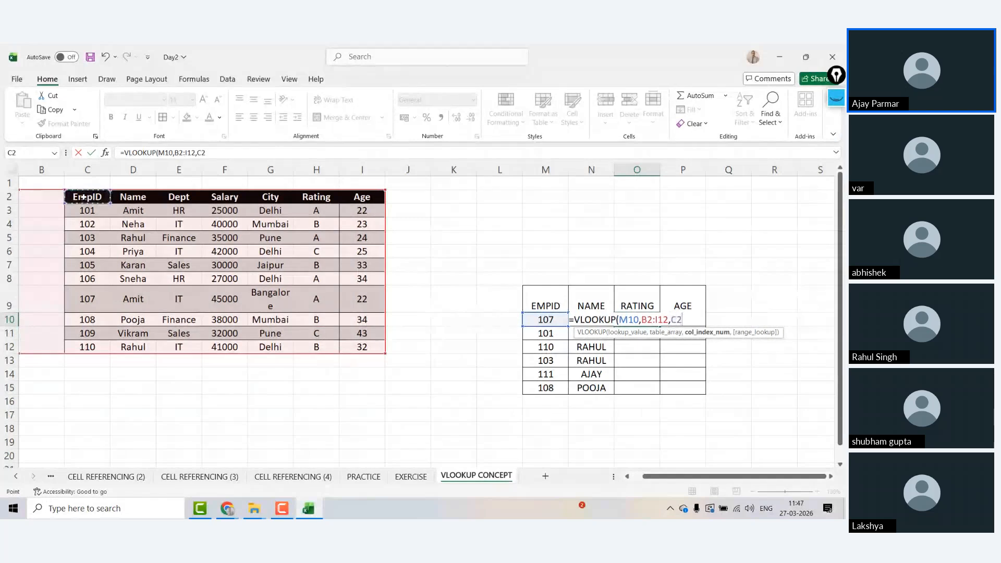
pyautogui.moveTo(83, 198); pyautogui.dragTo(380, 349)
pyautogui.press('BackSpace')
pyautogui.press('BackSpace')
pyautogui.press('BackSpace')
pyautogui.press('BackSpace')
pyautogui.press('BackSpace')
pyautogui.press('BackSpace')
pyautogui.press('BackSpace')
pyautogui.press('BackSpace')
pyautogui.press('BackSpace')
pyautogui.press('BackSpace')
pyautogui.press('BackSpace')
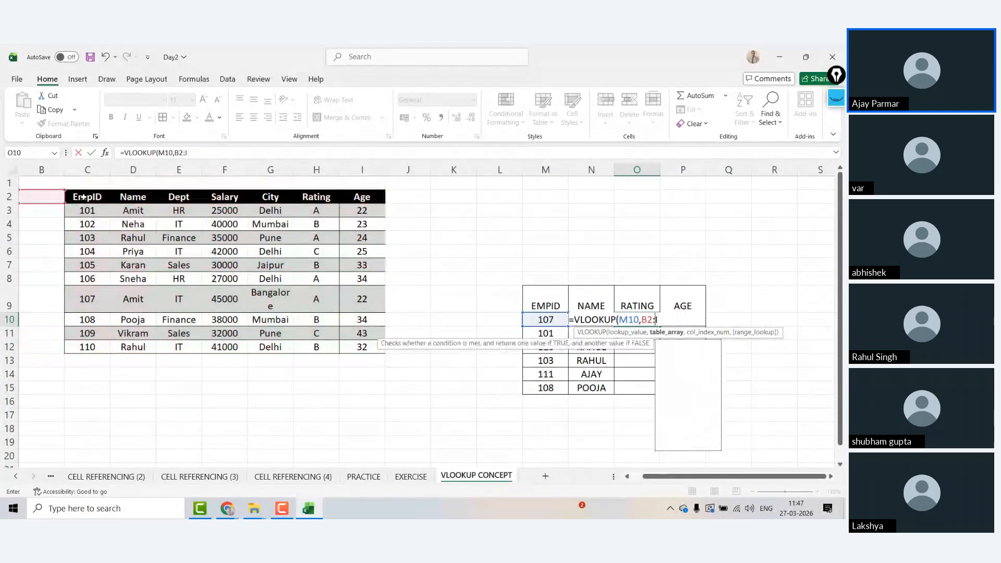
# Complete the O10 formula with table array C2:I12, column index 6 and exact match 0, as =VLOOKUP(M10,C2:I12,6,0).
pyautogui.click(87, 197)
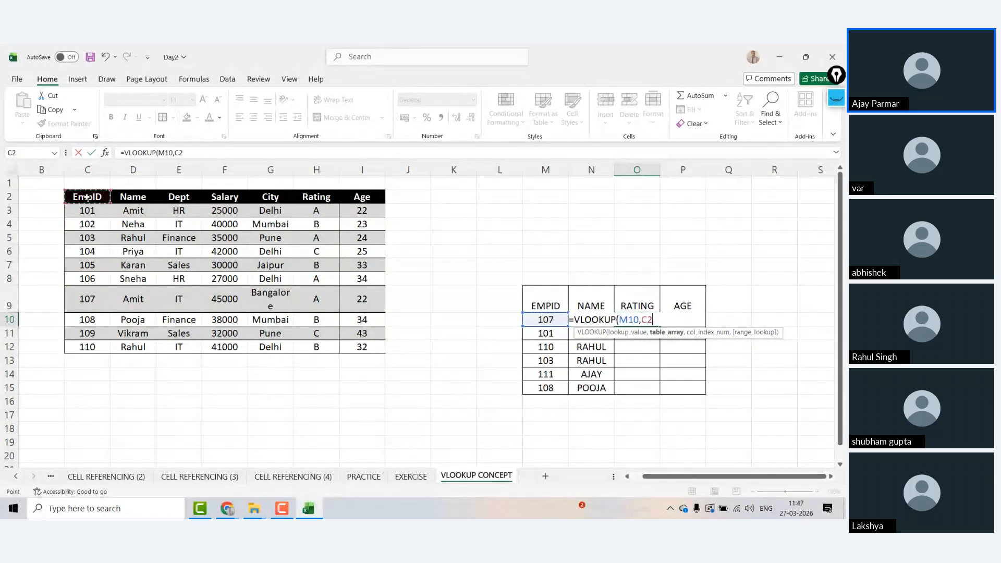
pyautogui.hotkey('ctrl', 'shift', 'Right')
pyautogui.hotkey('ctrl', 'shift', 'Down')
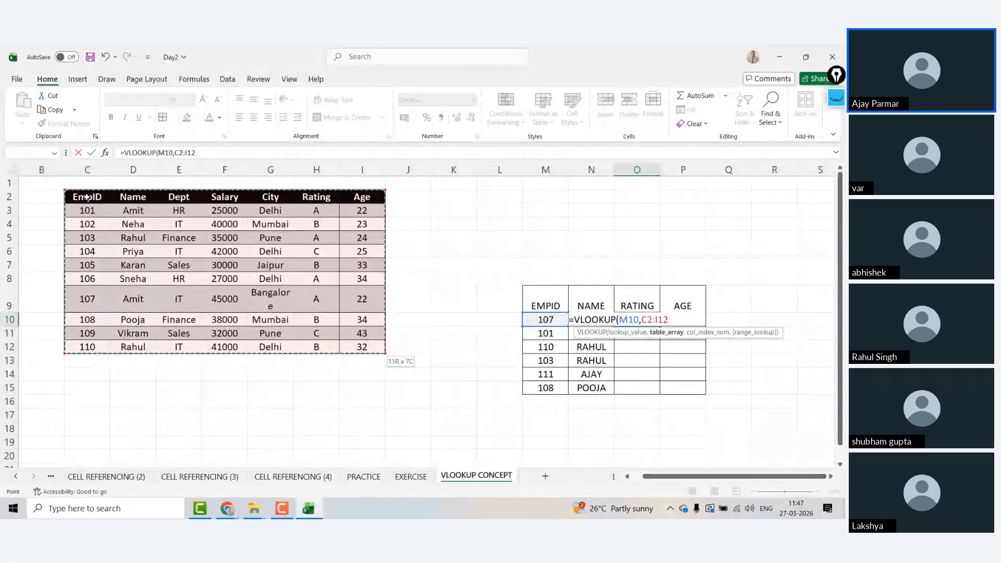
pyautogui.write(',2')
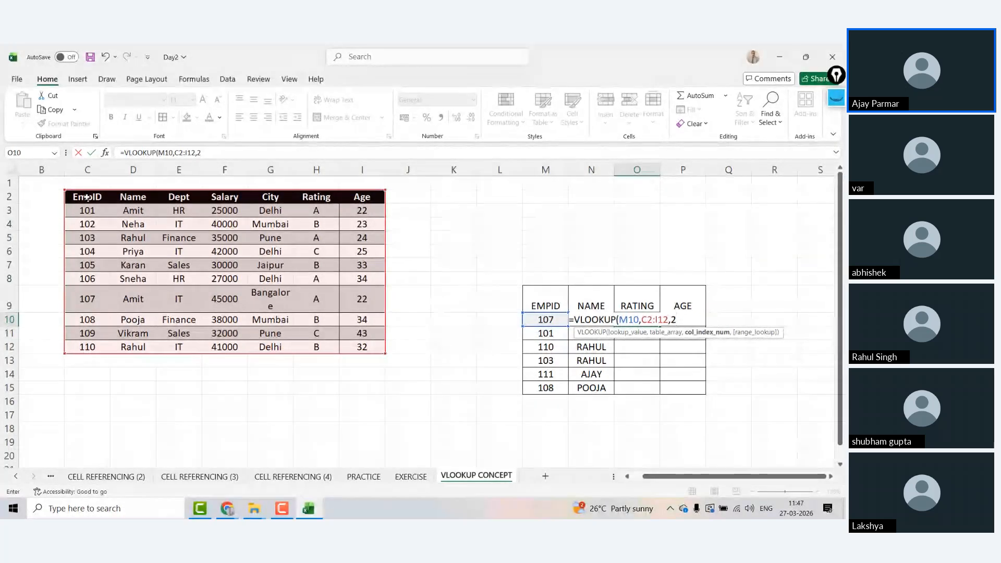
pyautogui.press('BackSpace')
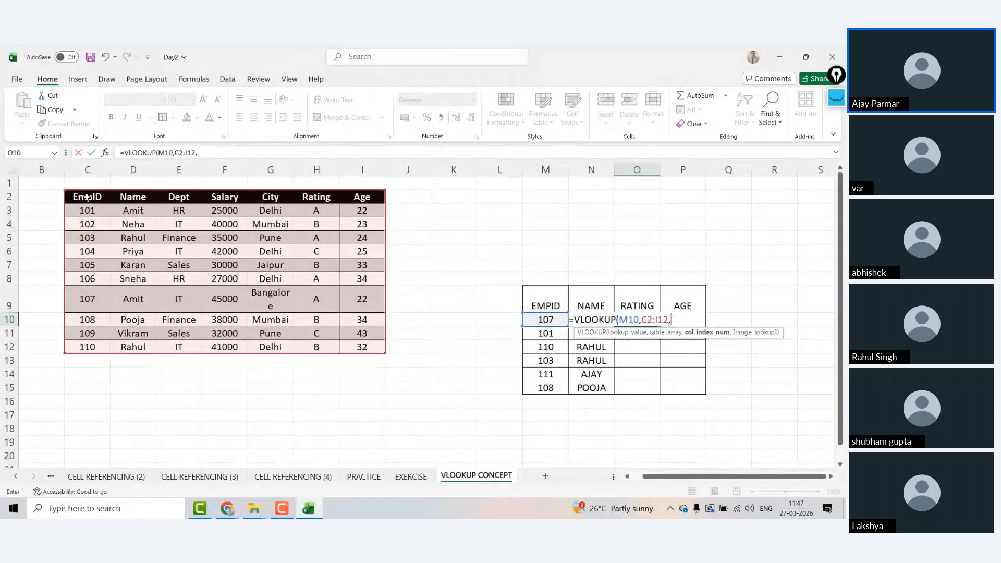
pyautogui.write('6,')
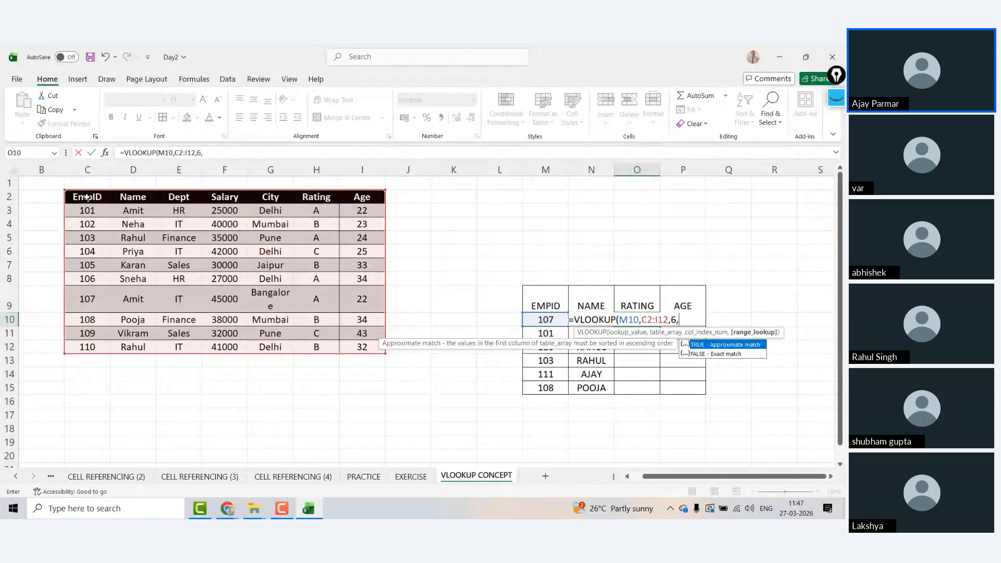
pyautogui.write('0')
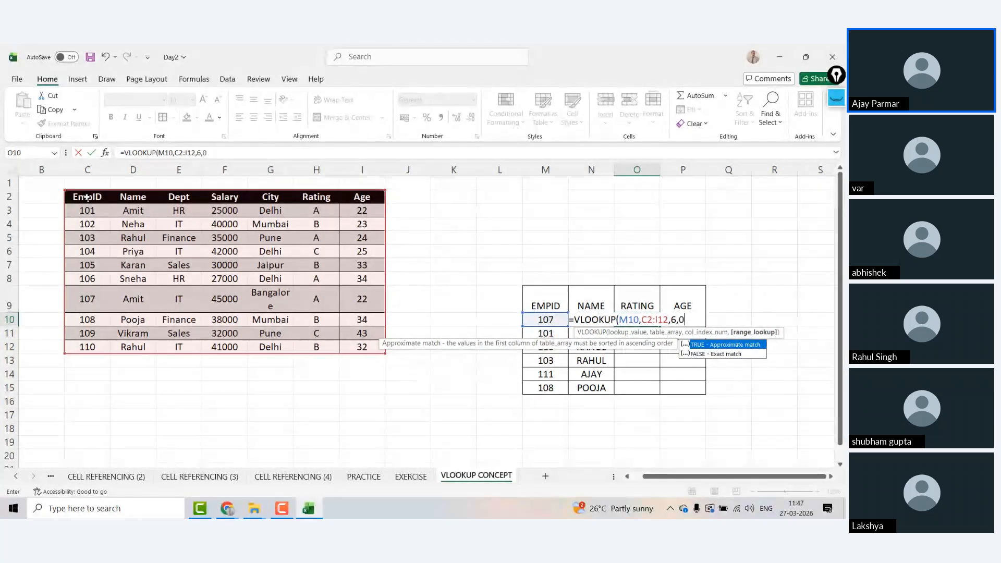
pyautogui.hotkey('ctrl', 'Return')
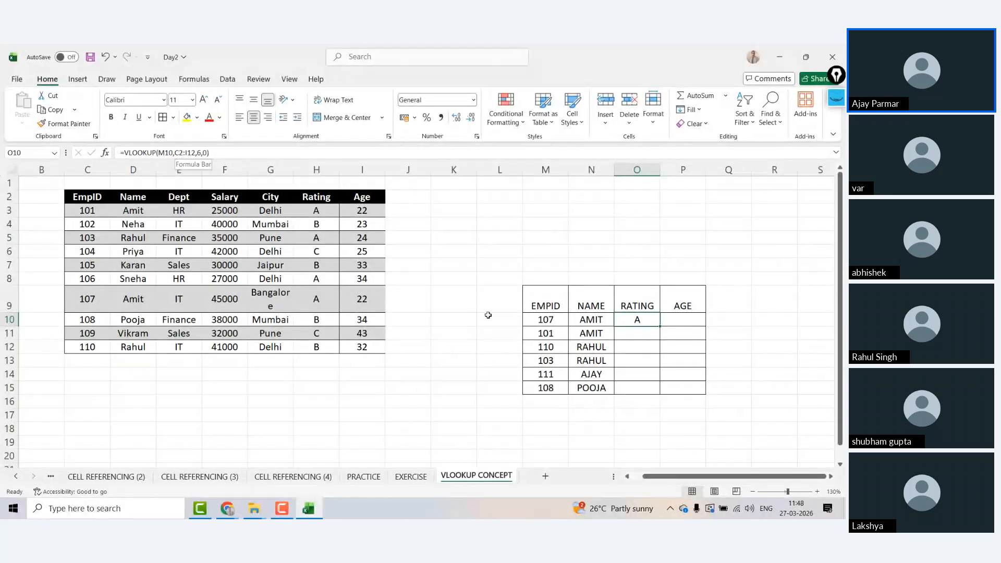
pyautogui.press('Left')
pyautogui.press('Left')
pyautogui.press('Right')
pyautogui.press('Right')
pyautogui.press('Left')
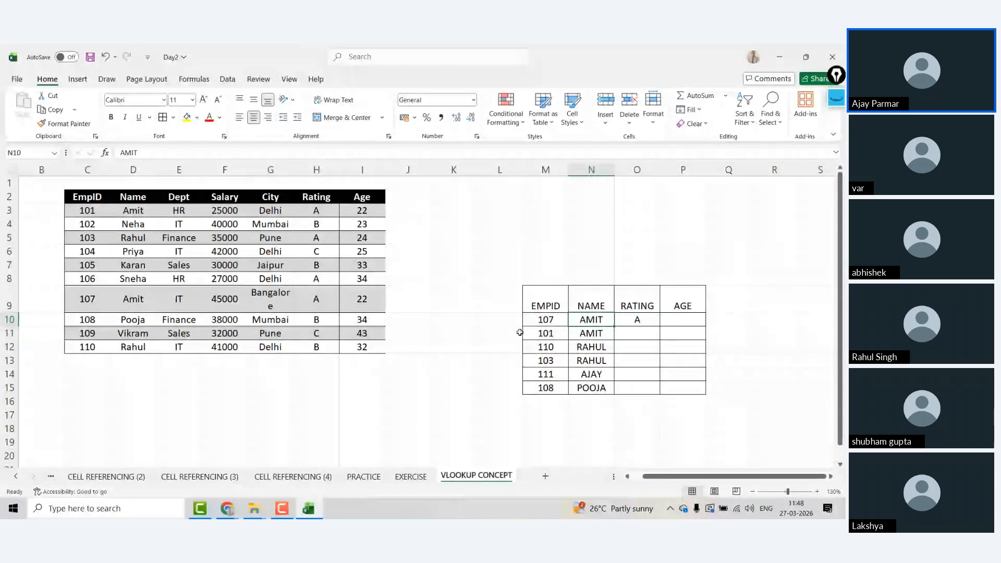
pyautogui.press('Right')
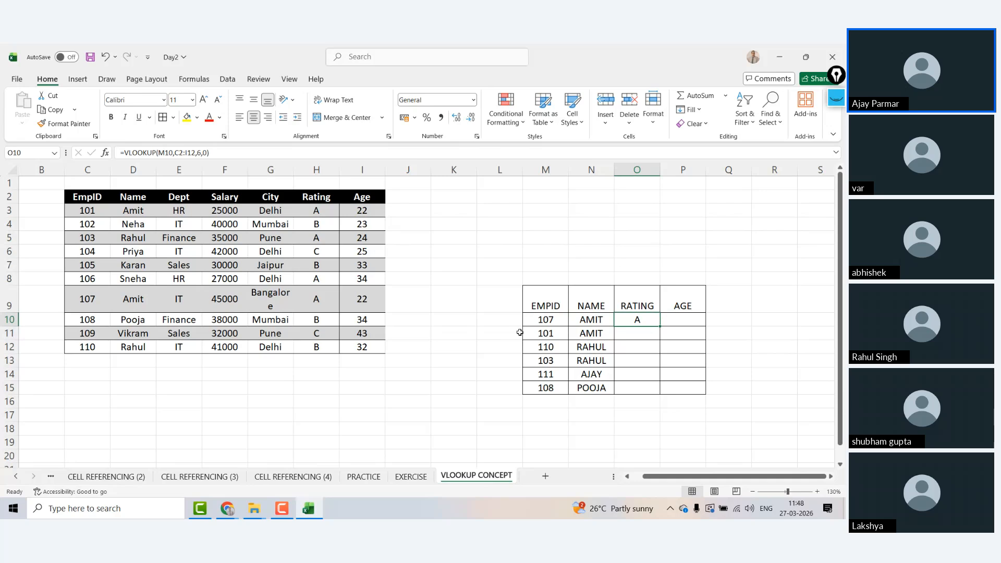
# Clear the RATING formula from O10 and select the employee table from the Name column onward, D2:I12.
pyautogui.press('Delete')
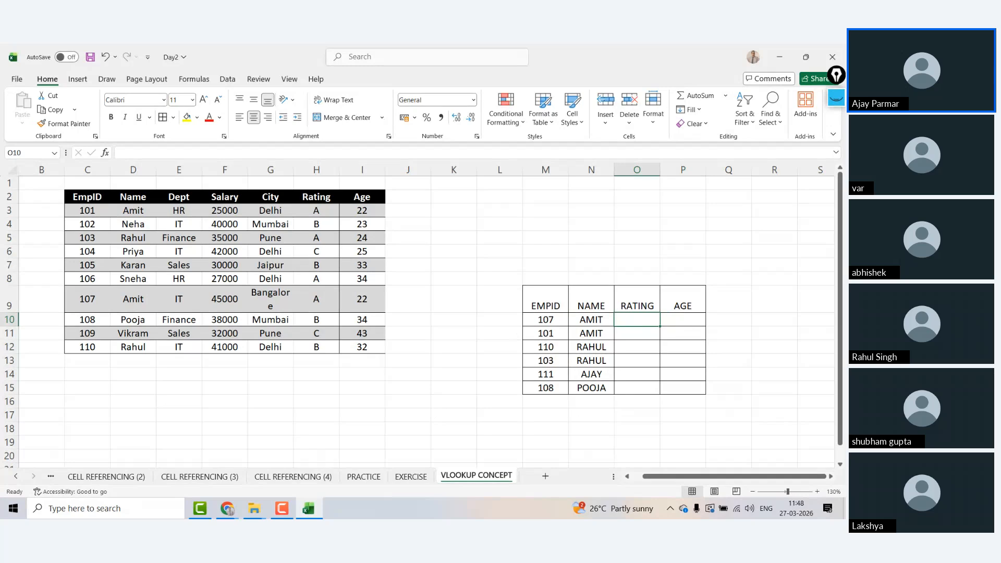
pyautogui.press('Left')
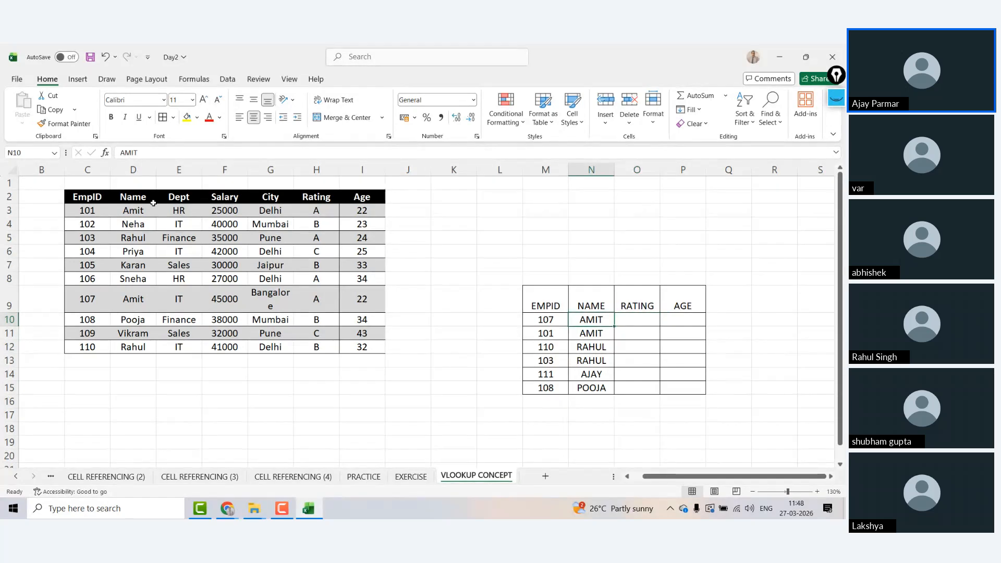
pyautogui.click(129, 196)
pyautogui.hotkey('ctrl', 'shift', 'Down')
pyautogui.hotkey('ctrl', 'shift', 'Right')
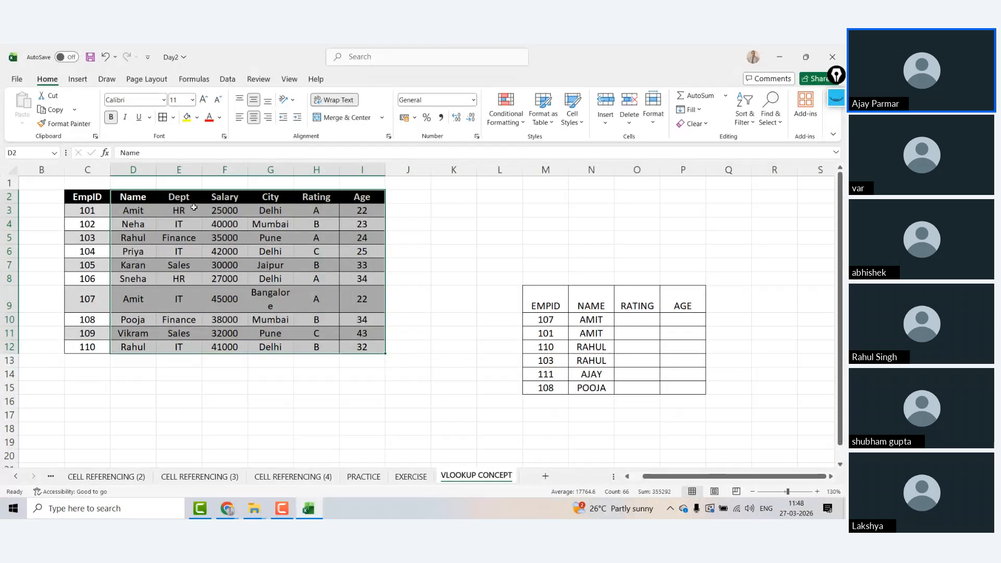
pyautogui.click(640, 320)
pyautogui.write('=VLOOKUP(')
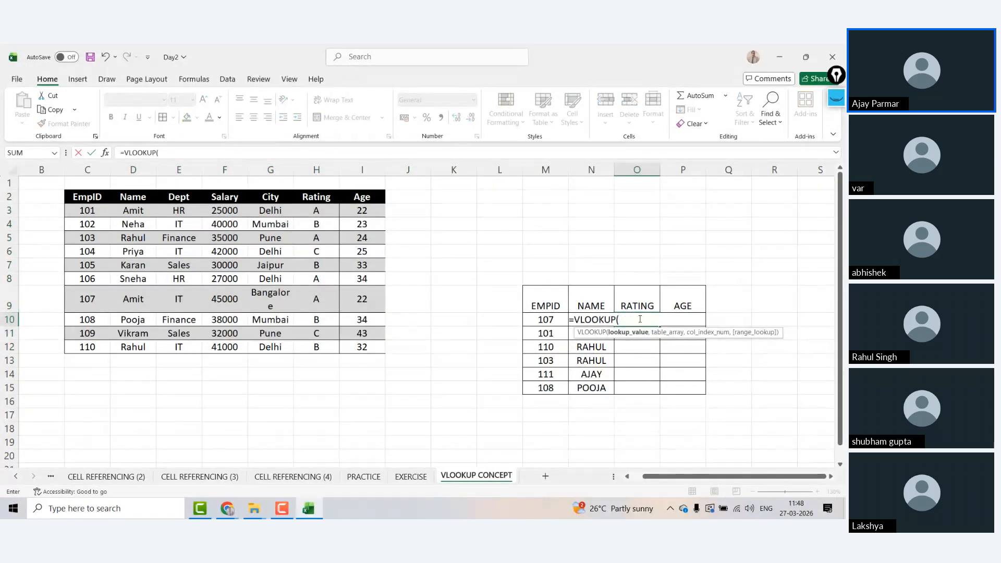
pyautogui.press('Left')
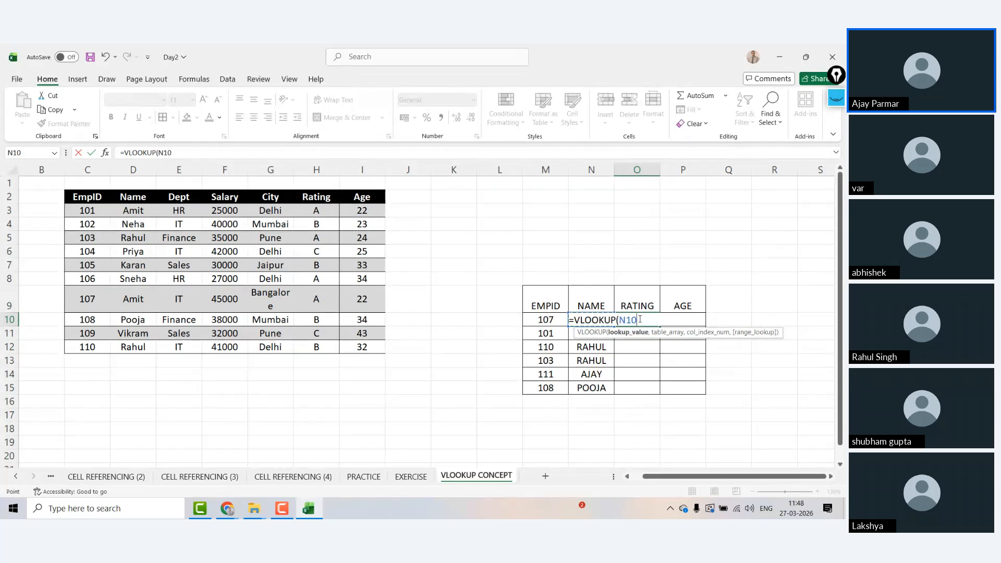
pyautogui.write(',')
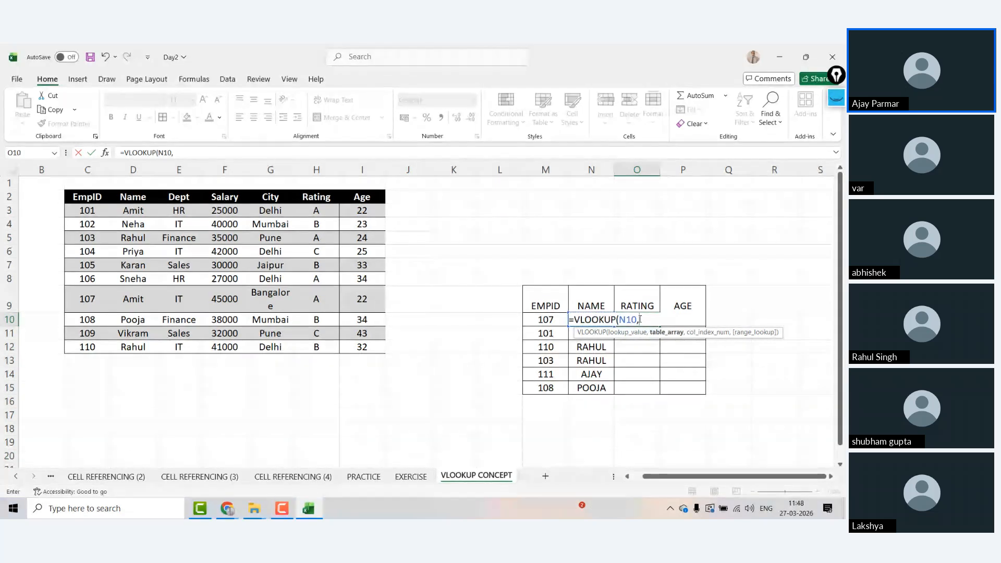
pyautogui.moveTo(133, 196); pyautogui.dragTo(133, 346)
pyautogui.hotkey('shift', 'Right')
pyautogui.hotkey('shift', 'Right')
pyautogui.hotkey('shift', 'Right')
pyautogui.hotkey('shift', 'Right')
pyautogui.hotkey('shift', 'Right')
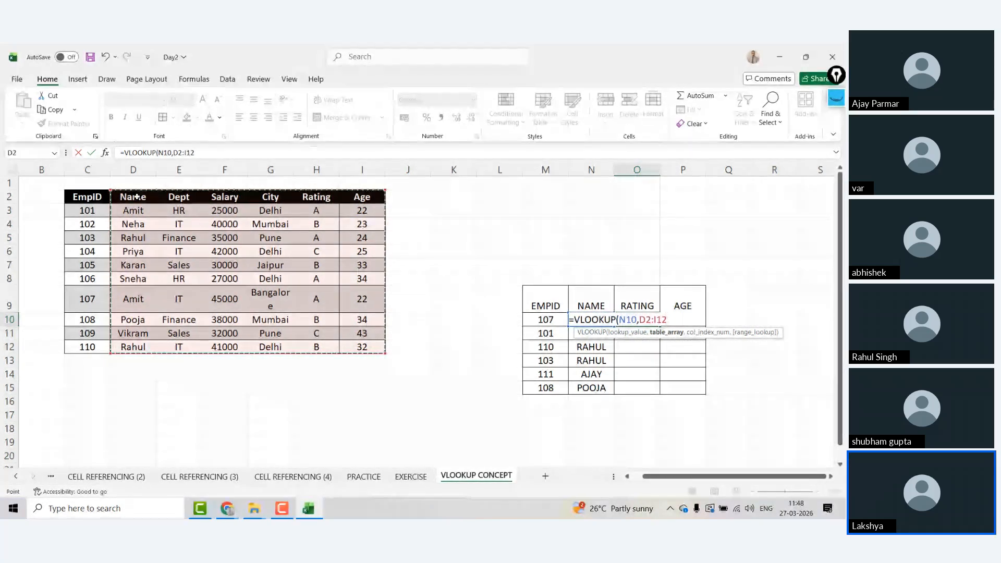
pyautogui.write(',')
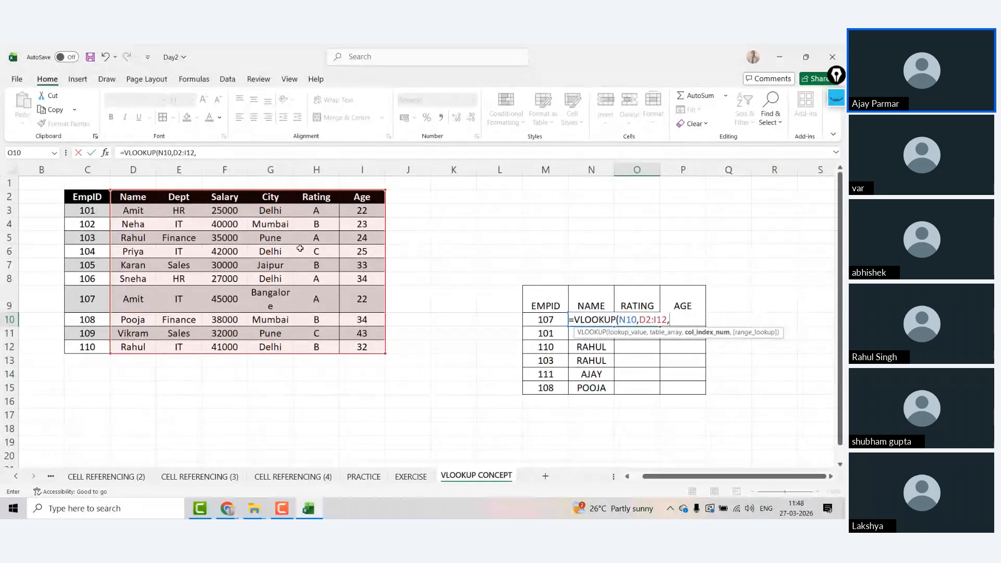
pyautogui.press('Escape')
# Compare the name in N10 with its duplicate entries in rows 3 and 9 of the employee table.
pyautogui.click(587, 320)
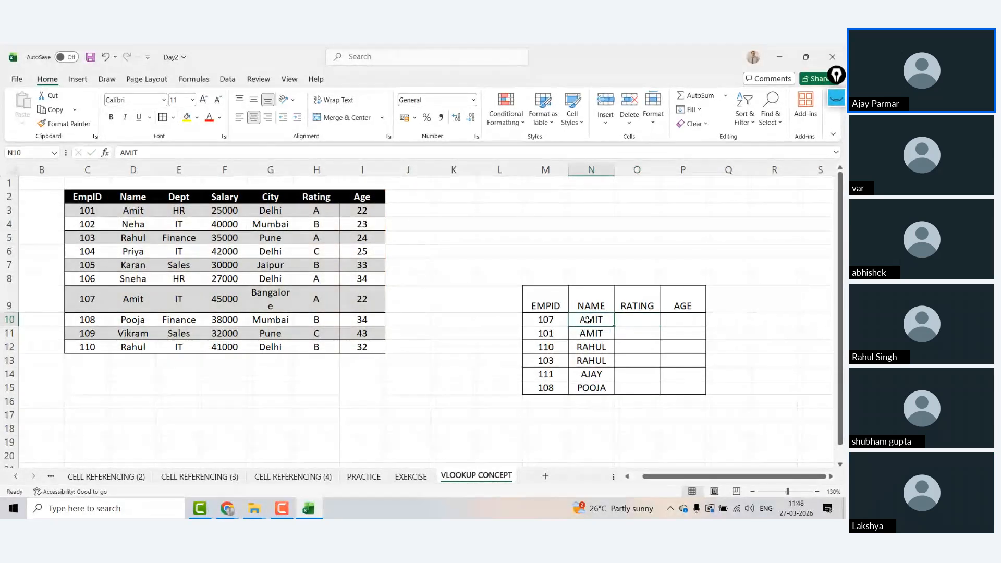
pyautogui.moveTo(133, 210); pyautogui.dragTo(179, 210)
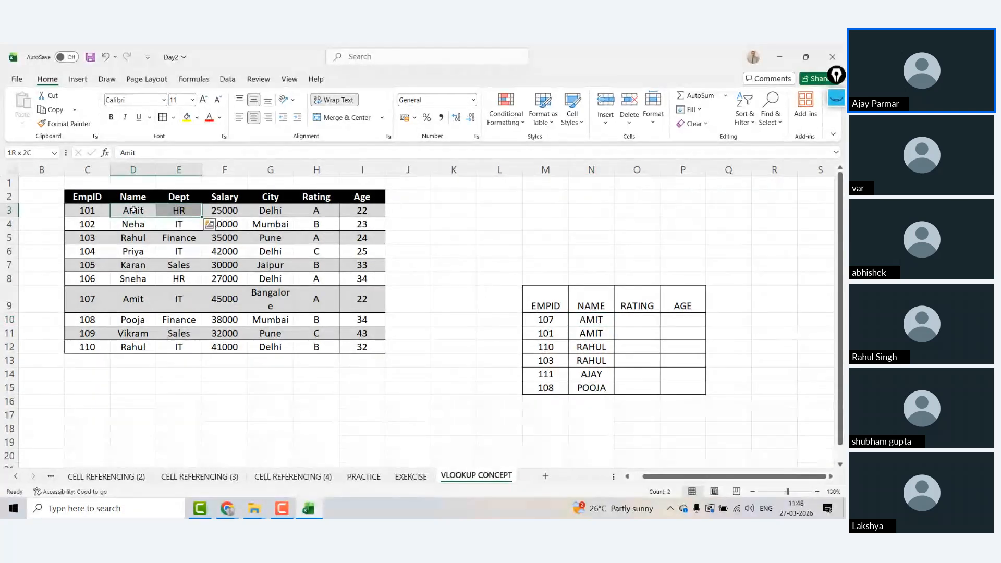
pyautogui.press('Down')
pyautogui.press('Down')
pyautogui.press('Down')
pyautogui.press('Down')
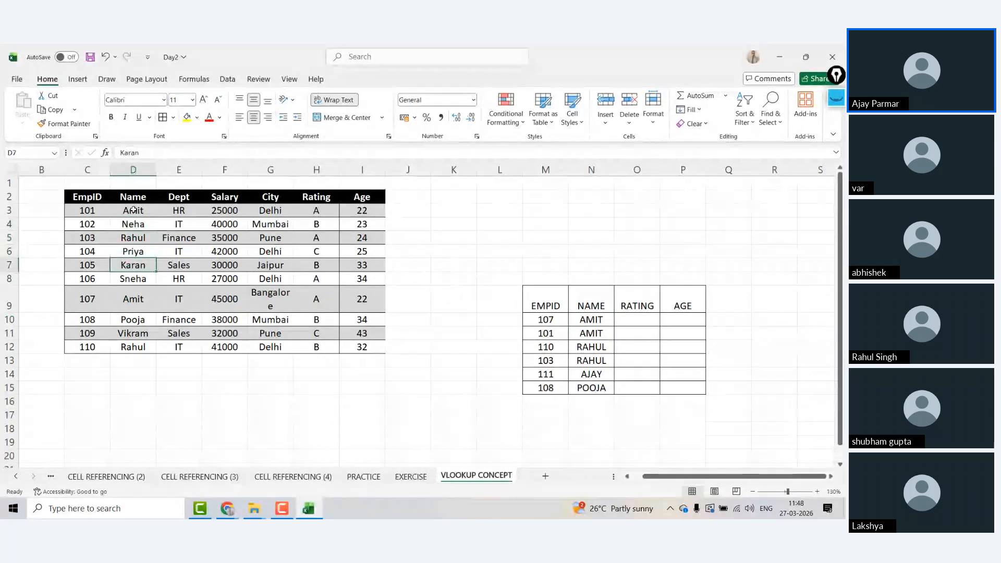
pyautogui.press('Down')
pyautogui.press('Down')
pyautogui.hotkey('shift', 'Right')
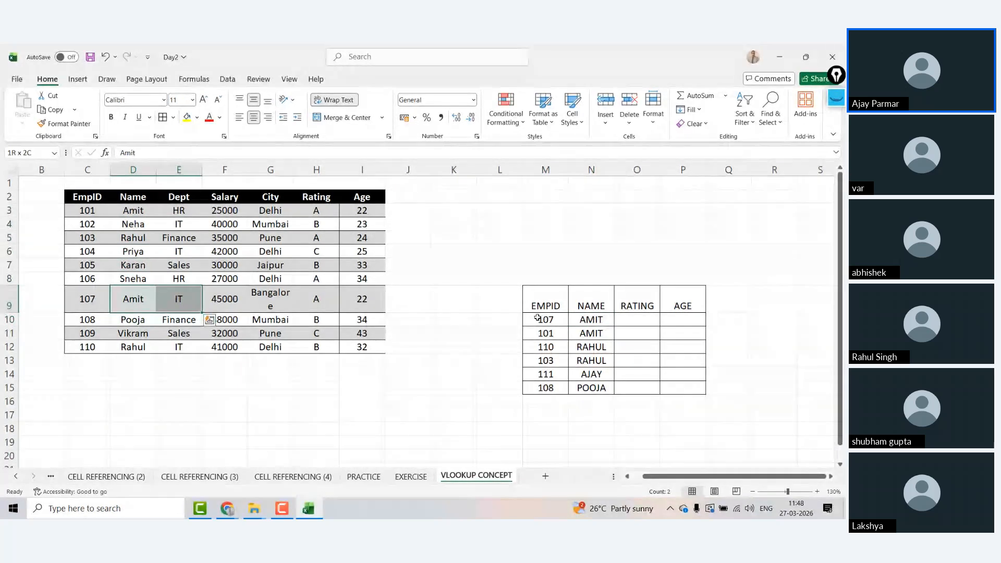
# Examine the EMPID and NAME columns of the lookup table to compare them as lookup values.
pyautogui.click(539, 317)
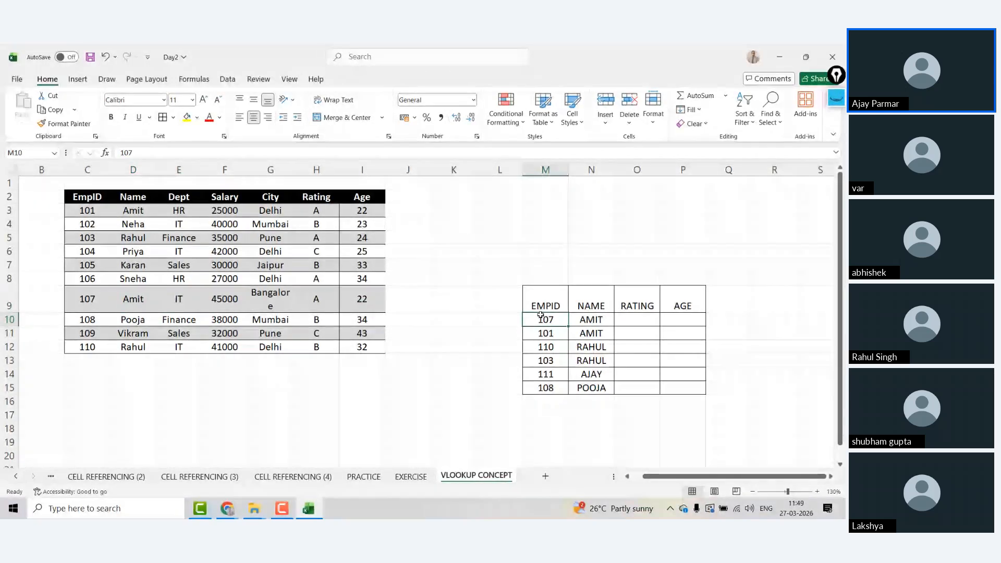
pyautogui.hotkey('shift', 'Down')
pyautogui.hotkey('shift', 'Down')
pyautogui.hotkey('shift', 'Down')
pyautogui.hotkey('shift', 'Down')
pyautogui.hotkey('shift', 'Down')
pyautogui.hotkey('shift', 'Down')
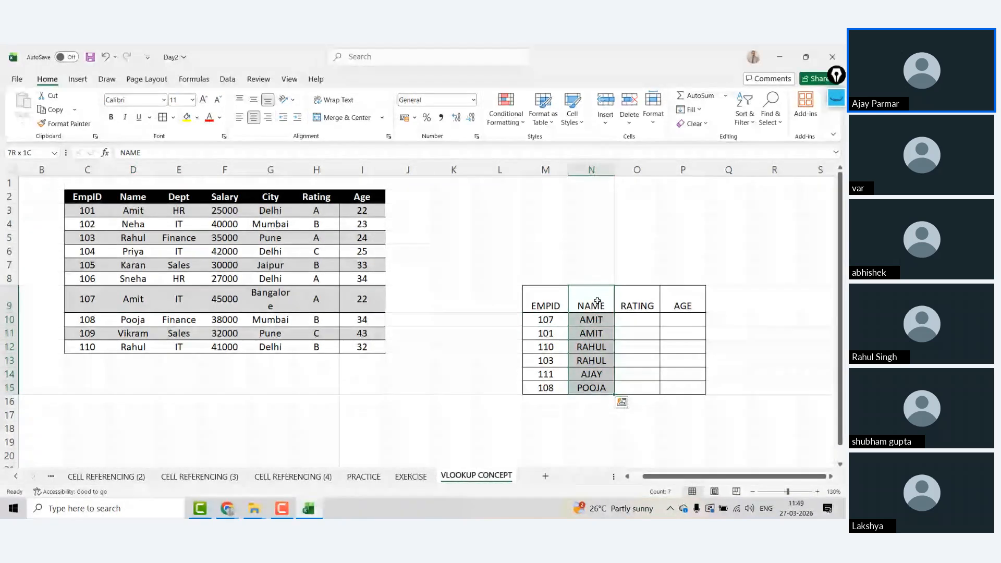
pyautogui.click(596, 322)
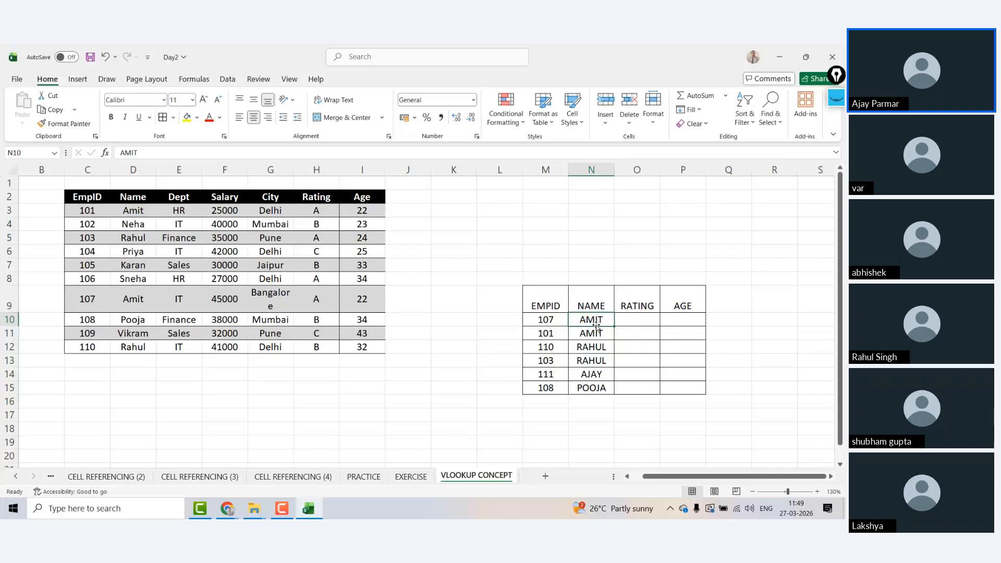
pyautogui.press('Left')
pyautogui.hotkey('shift', 'Up')
pyautogui.press('Up')
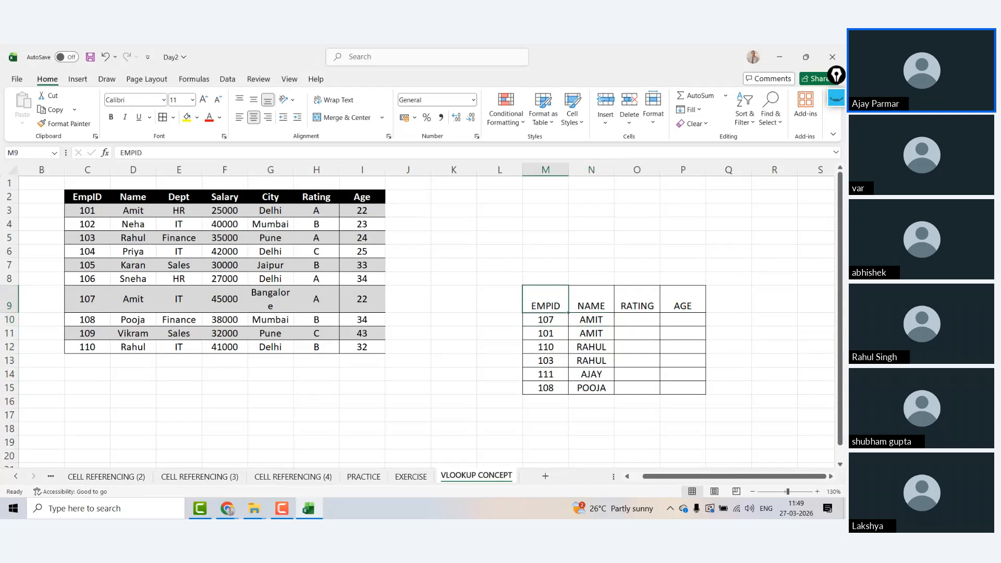
# Vertically centre the contents of the lookup table in M9:P15.
pyautogui.hotkey('shift', 'Down')
pyautogui.hotkey('shift', 'Down')
pyautogui.hotkey('ctrl', 'shift', 'Down')
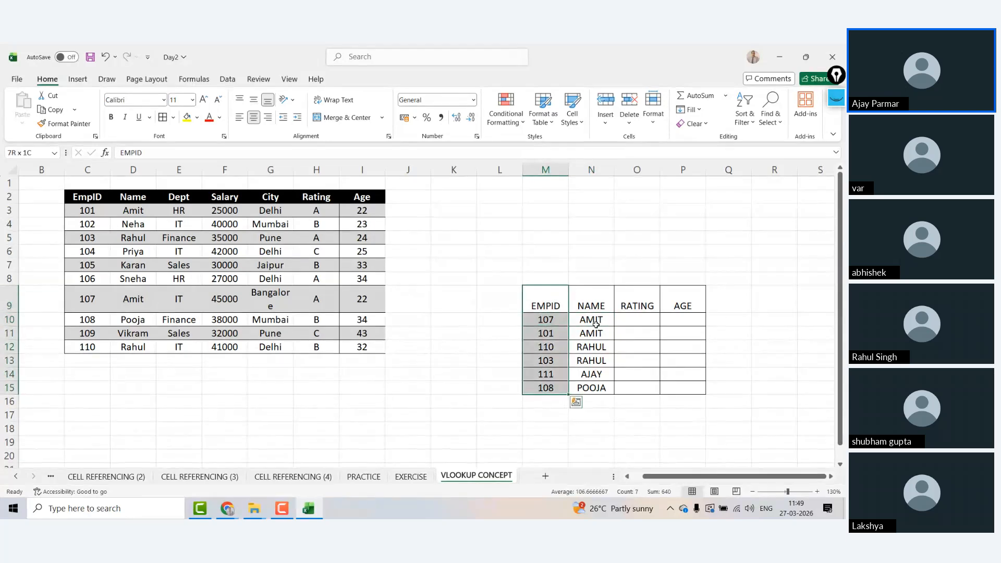
pyautogui.press('Right')
pyautogui.hotkey('ctrl', 'shift', 'Down')
pyautogui.press('Left')
pyautogui.hotkey('ctrl', 'shift', 'Down')
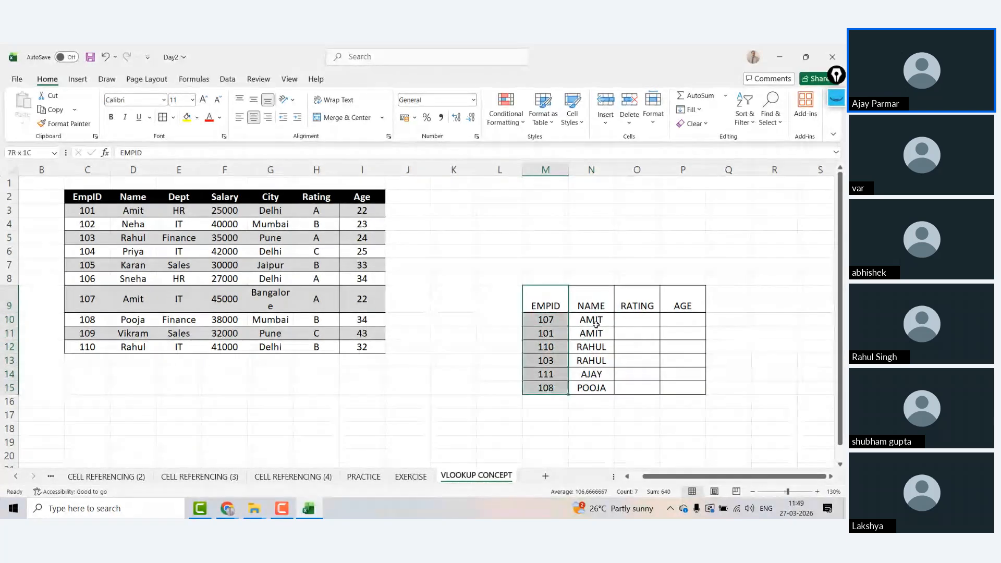
pyautogui.hotkey('ctrl', 'shift', 'Right')
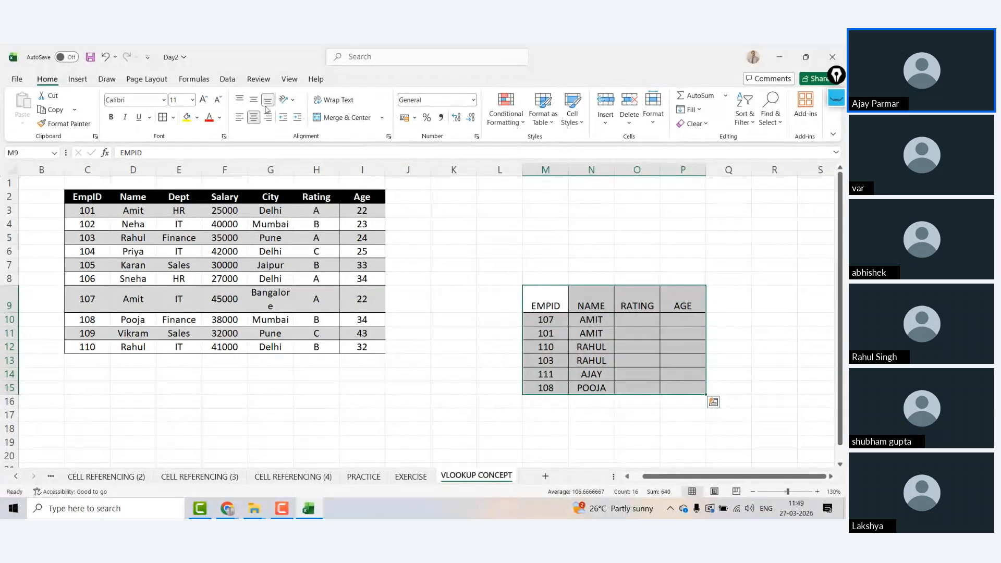
pyautogui.click(254, 101)
# Enter =VLOOKUP(M10,C2:I12,6,0) in O10 to fetch the first employee's rating.
pyautogui.click(632, 320)
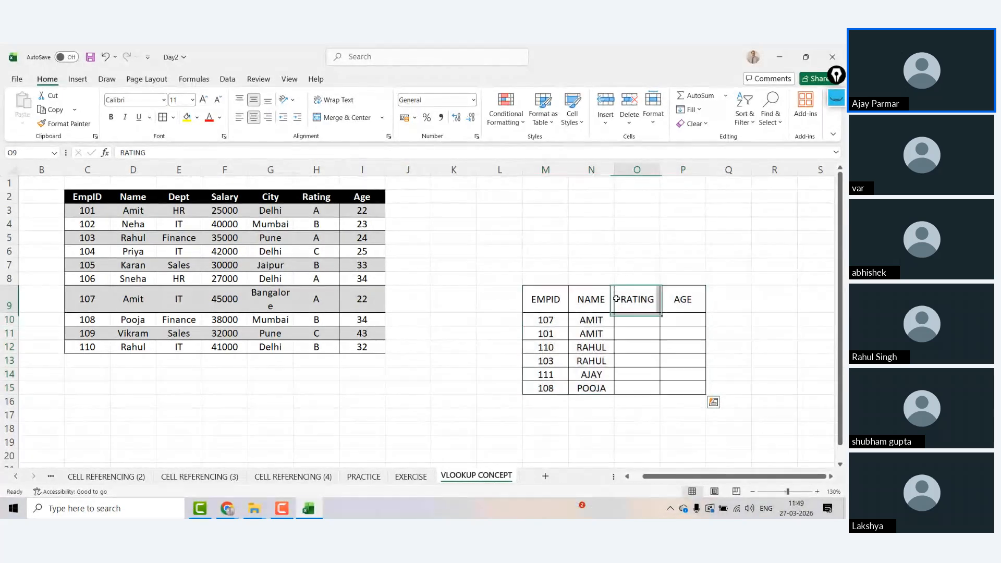
pyautogui.write('=VLOOKUP(M10,')
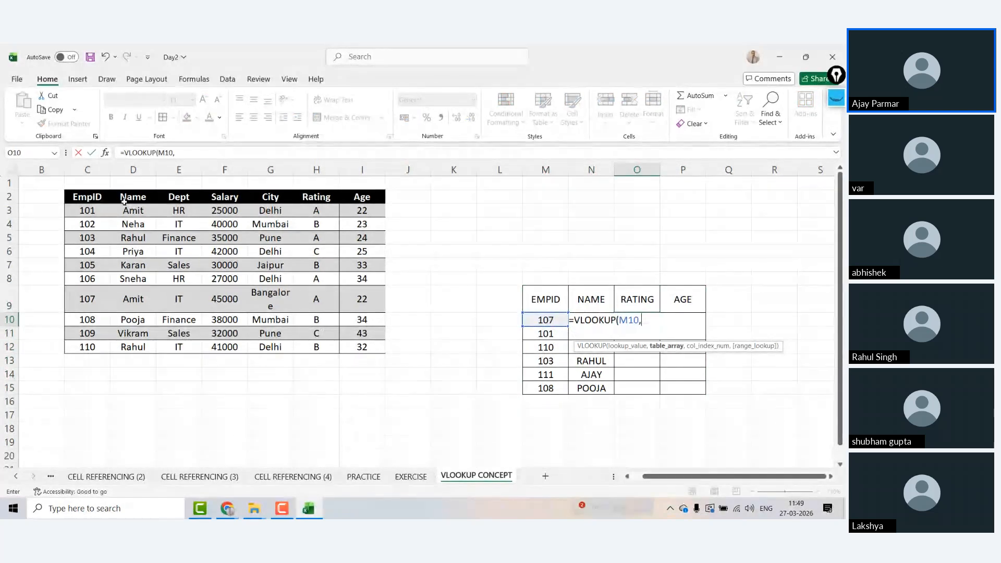
pyautogui.moveTo(85, 197); pyautogui.dragTo(374, 197)
pyautogui.hotkey('ctrl', 'shift', 'Down')
pyautogui.write(',')
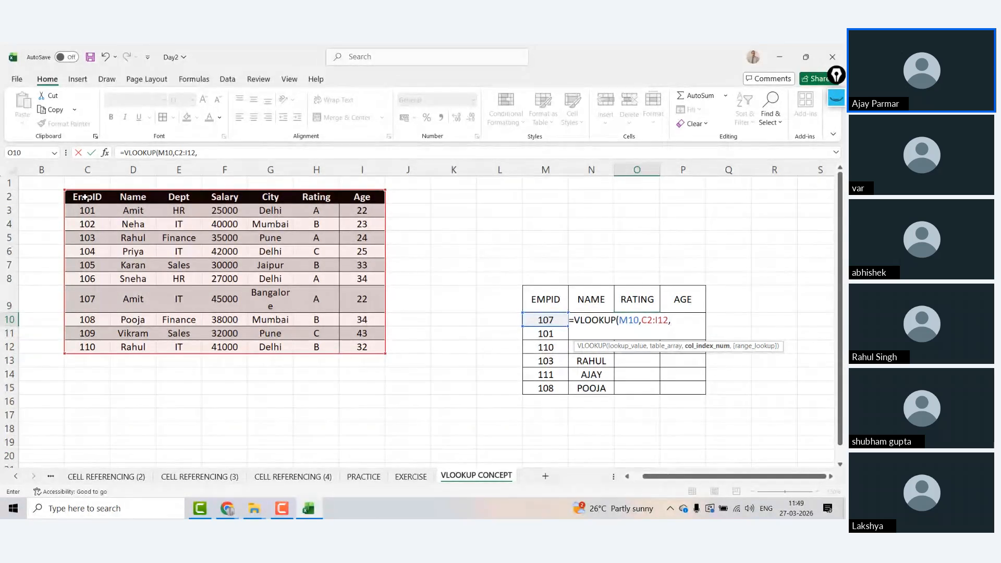
pyautogui.write('6,0')
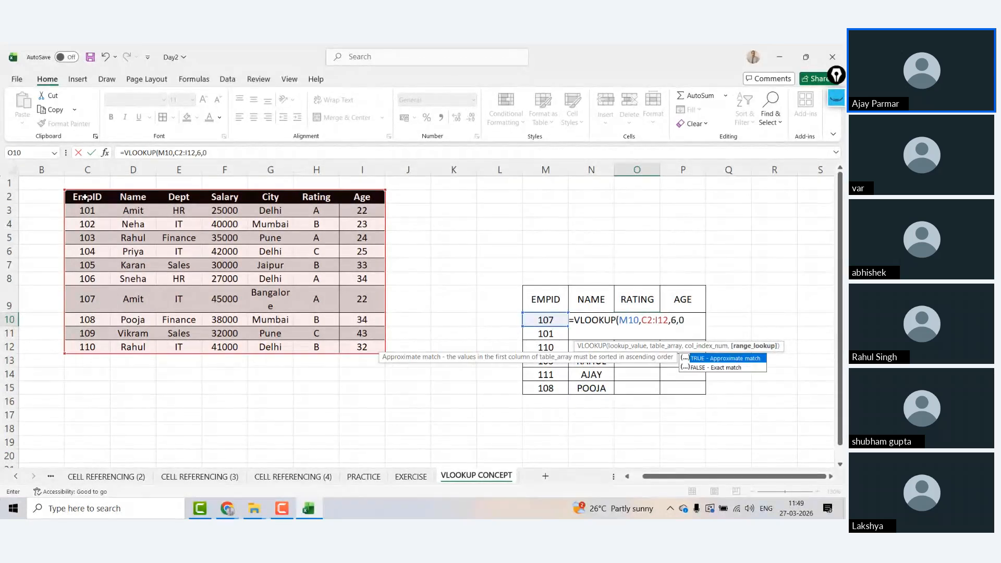
pyautogui.press('Return')
pyautogui.press('Up')
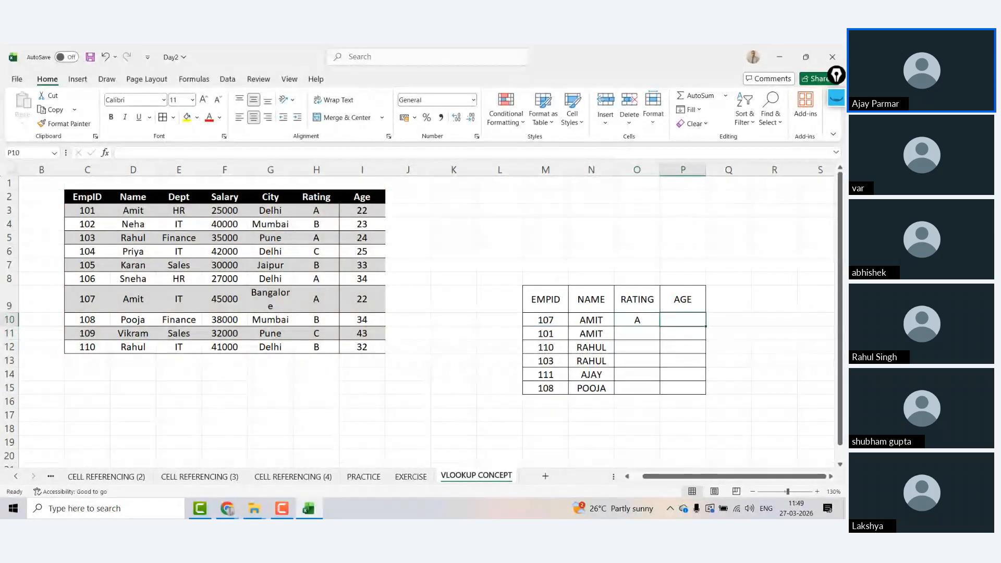
# Lock the references in the O10 rating formula so it reads =VLOOKUP($M10,$C$2:$I$12,6,0).
pyautogui.click(165, 153)
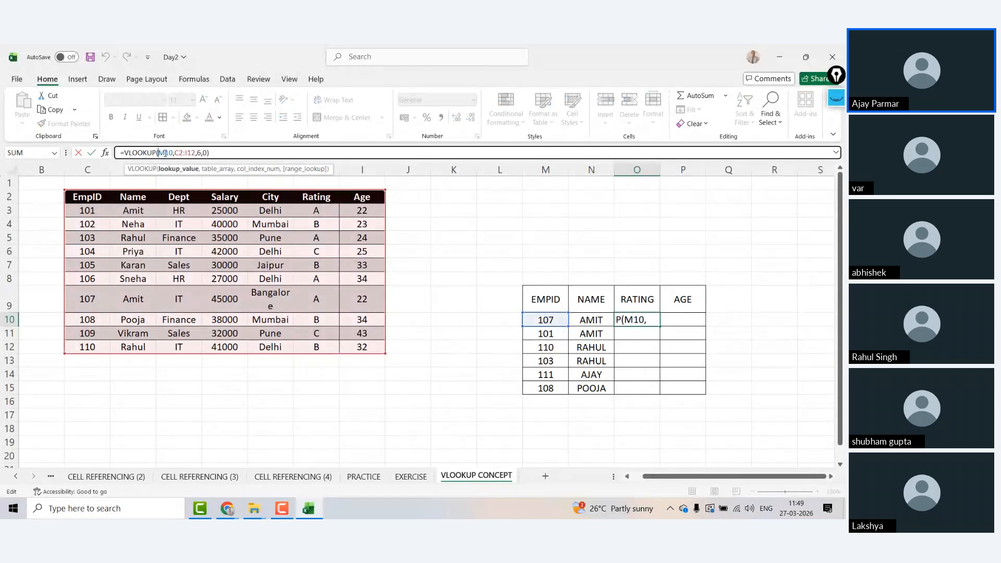
pyautogui.write('$')
pyautogui.press('Right')
pyautogui.press('Right')
pyautogui.press('Right')
pyautogui.press('Right')
pyautogui.press('Right')
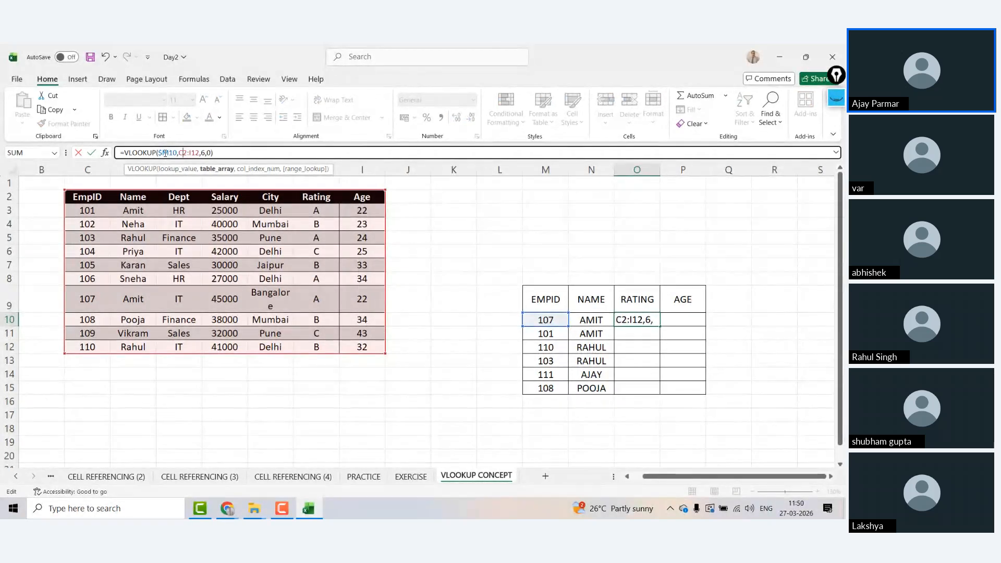
pyautogui.press('F4')
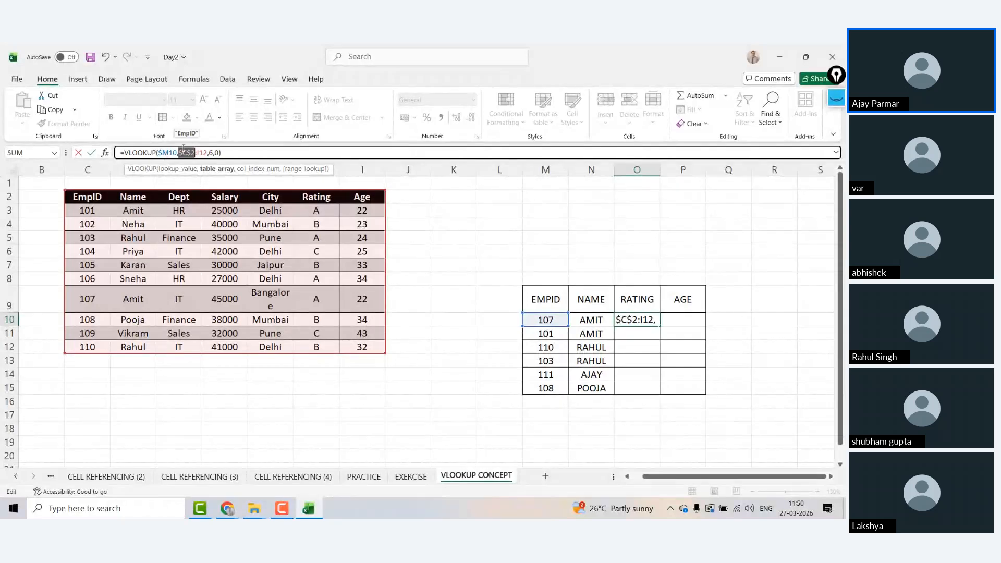
pyautogui.doubleClick(204, 152)
pyautogui.press('F4')
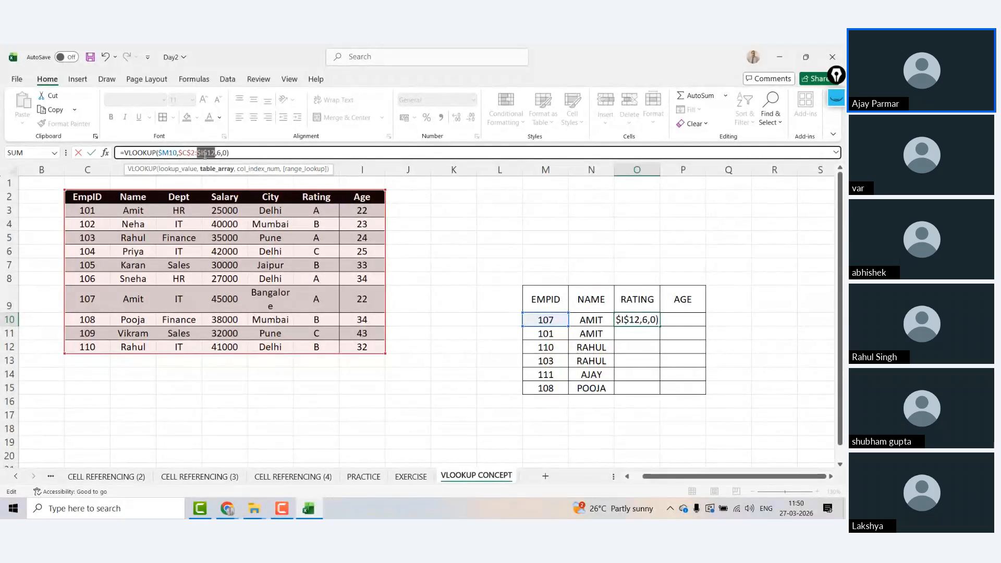
pyautogui.press('Return')
# Copy the rating formula from O10 to P10 and change its column index to 7 for the age.
pyautogui.click(642, 320)
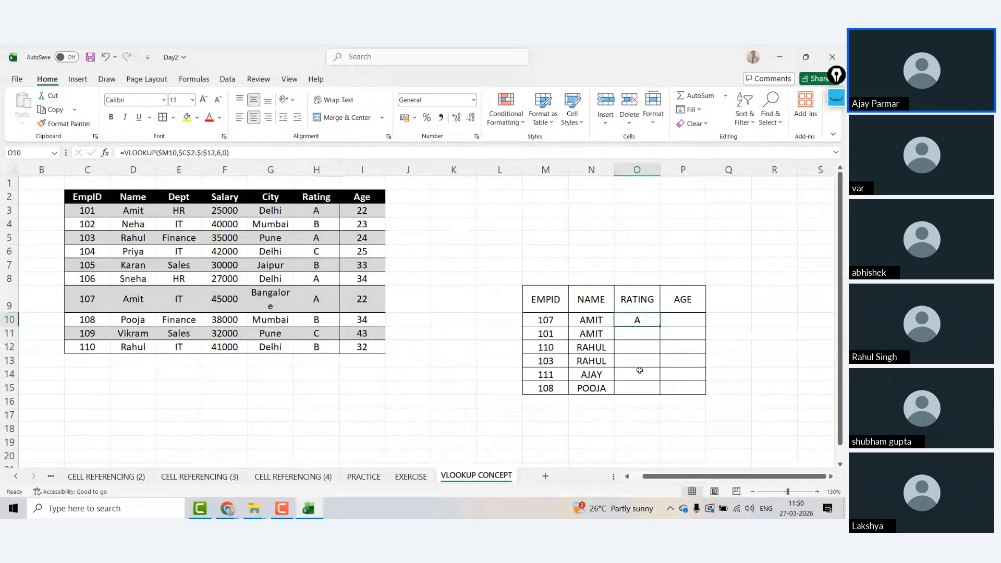
pyautogui.moveTo(662, 327); pyautogui.dragTo(705, 327)
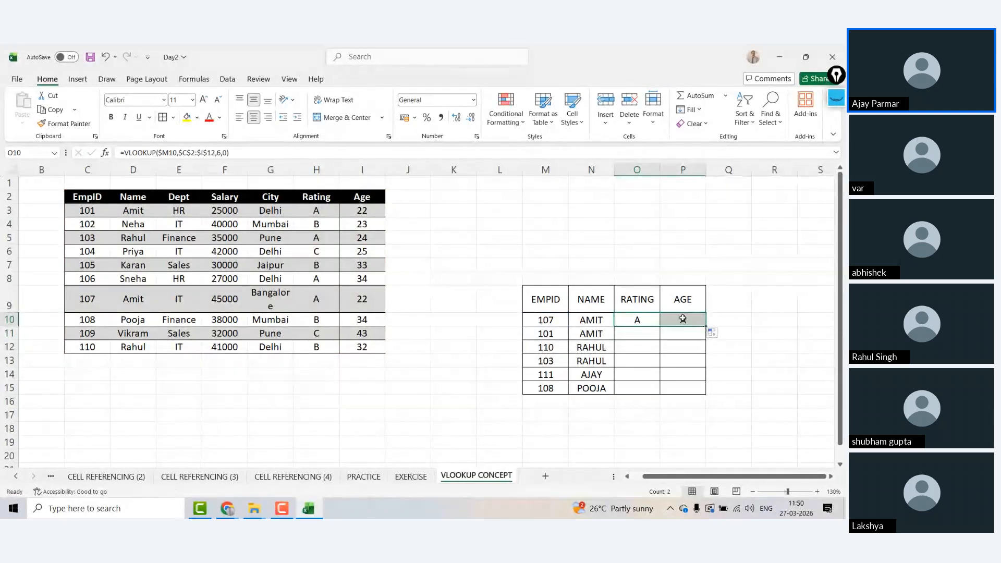
pyautogui.click(221, 152)
pyautogui.press('BackSpace')
pyautogui.write('7')
pyautogui.press('Return')
# Fill the rating and age formulas from O10:P10 down to row 15.
pyautogui.moveTo(637, 319); pyautogui.dragTo(683, 320)
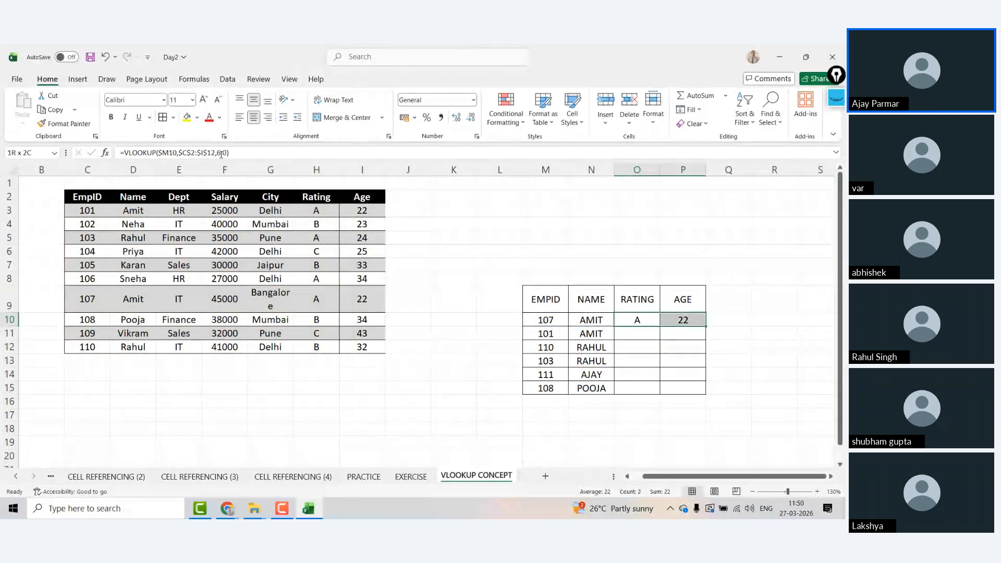
pyautogui.doubleClick(707, 326)
pyautogui.click(501, 343)
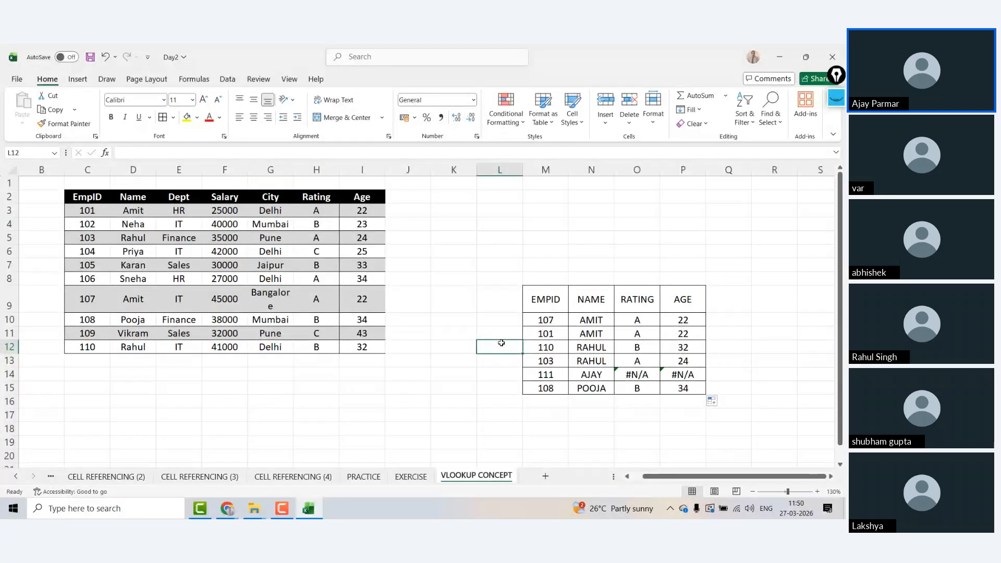
# Widen the City column so Bangalore fits on one line, and reduce the height of row 9.
pyautogui.moveTo(293, 169); pyautogui.dragTo(314, 170)
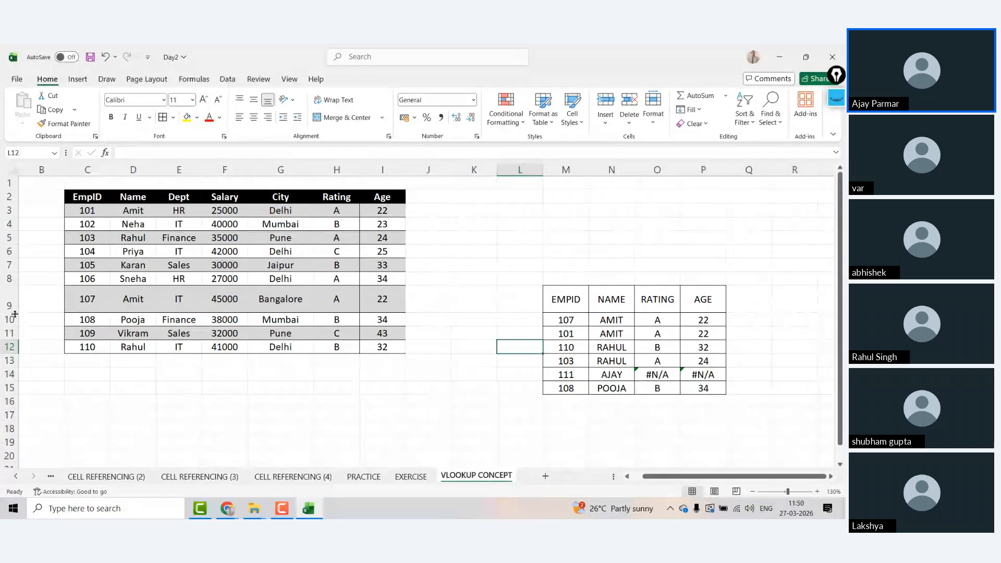
pyautogui.moveTo(14, 312); pyautogui.dragTo(14, 305)
pyautogui.click(222, 396)
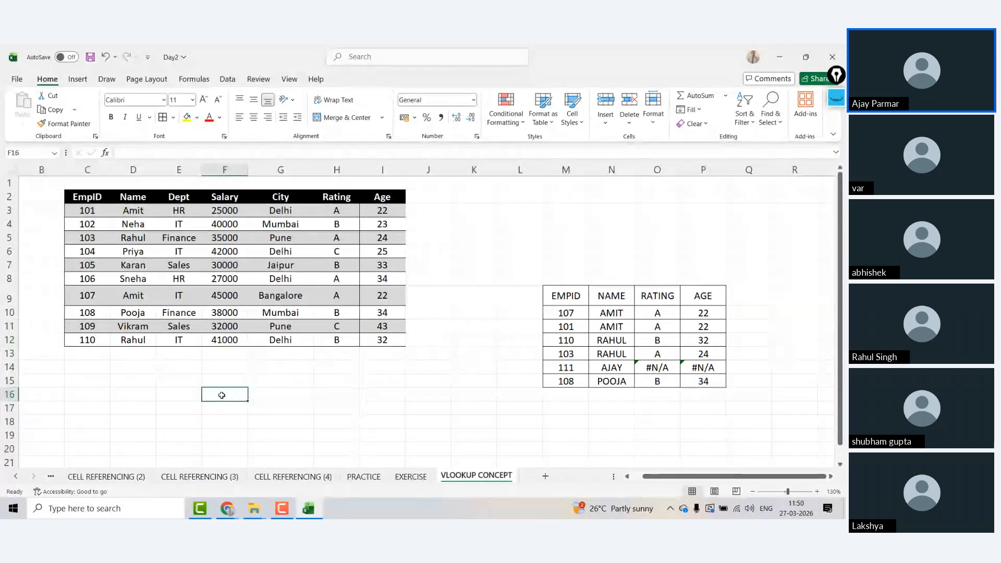
# Copy the EMPID column M9:M15 and paste it into a new sheet starting at C1.
pyautogui.click(571, 295)
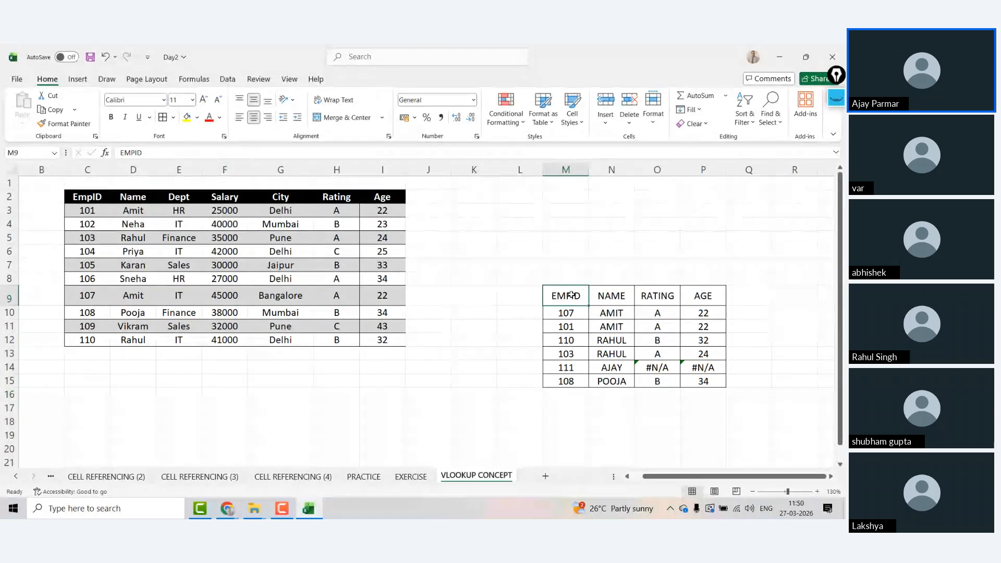
pyautogui.moveTo(572, 295); pyautogui.dragTo(567, 382)
pyautogui.hotkey('ctrl', 'c')
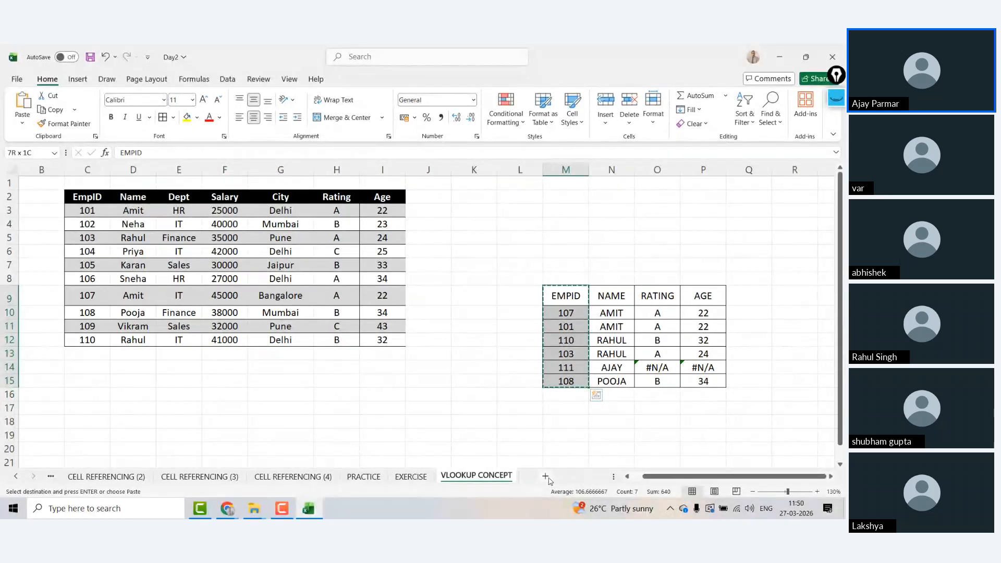
pyautogui.click(545, 477)
pyautogui.click(180, 193)
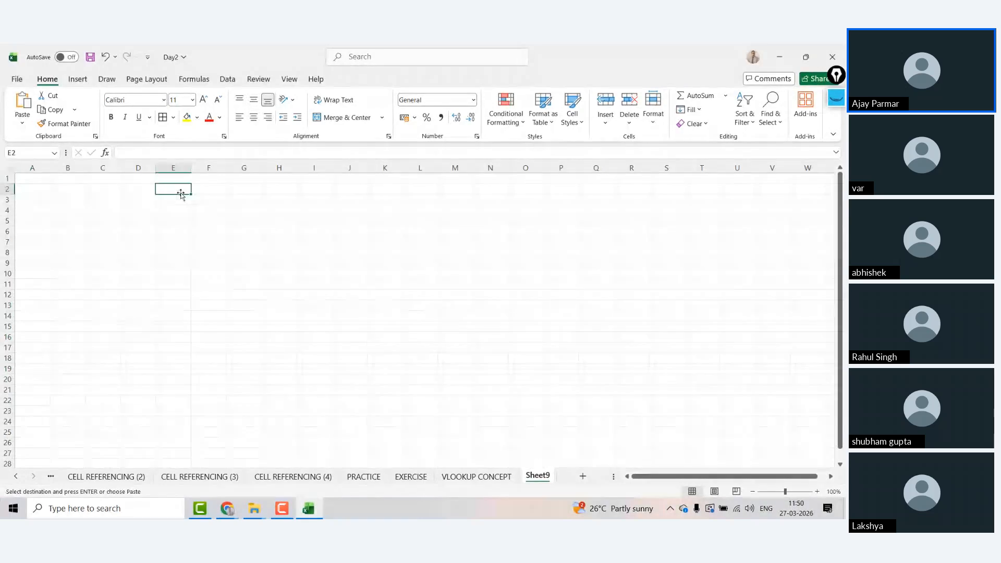
pyautogui.click(107, 179)
pyautogui.hotkey('ctrl', 'v')
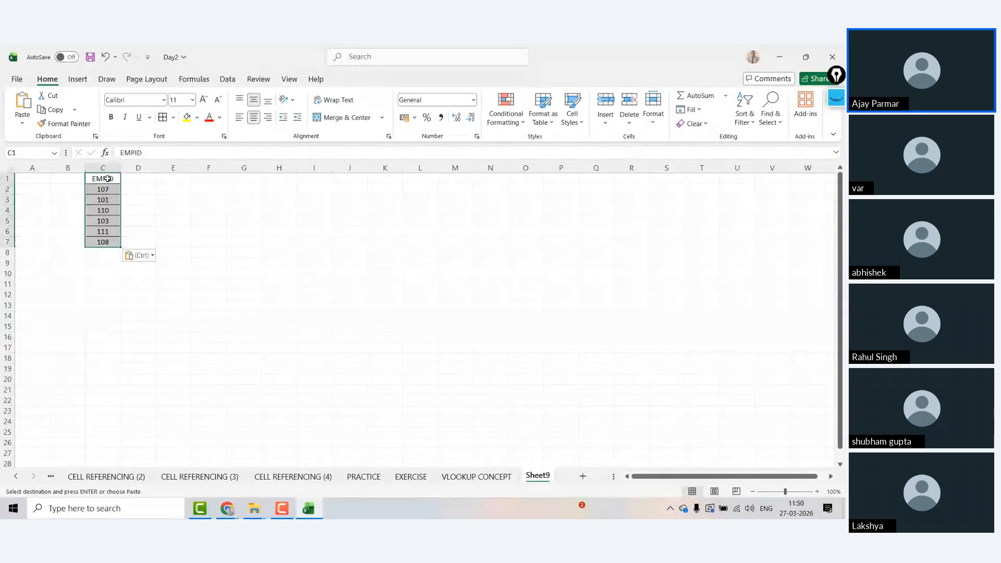
# Add the header NAME in D1 beside the EMPID column on the new sheet.
pyautogui.click(817, 491)
pyautogui.click(817, 492)
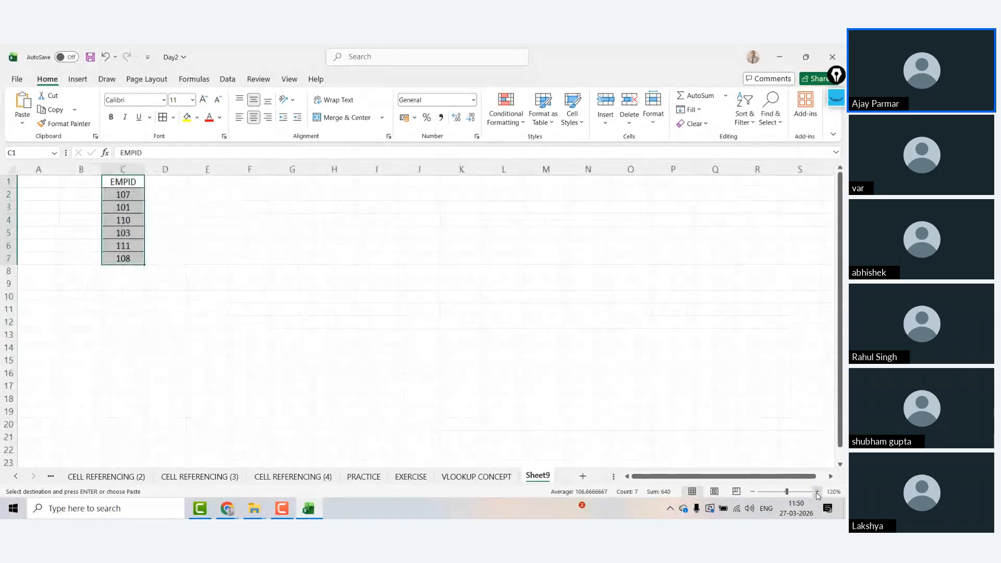
pyautogui.click(817, 492)
pyautogui.click(818, 492)
pyautogui.click(206, 184)
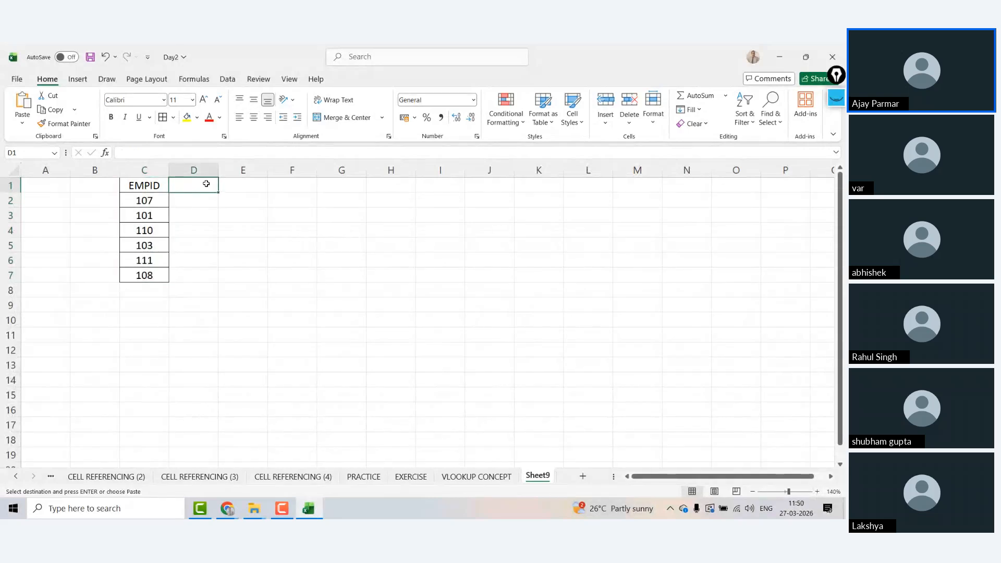
pyautogui.write('NAME')
pyautogui.press('Return')
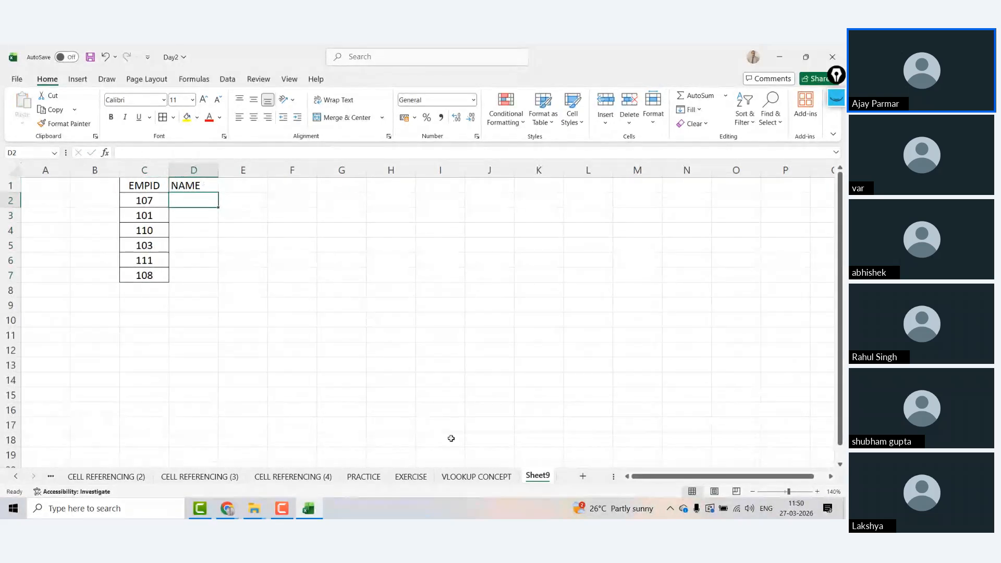
# Check the source headers on the VLOOKUP CONCEPT sheet and add the headers DEPARTMENT and SAL in E1 and F1 of Sheet9.
pyautogui.click(476, 476)
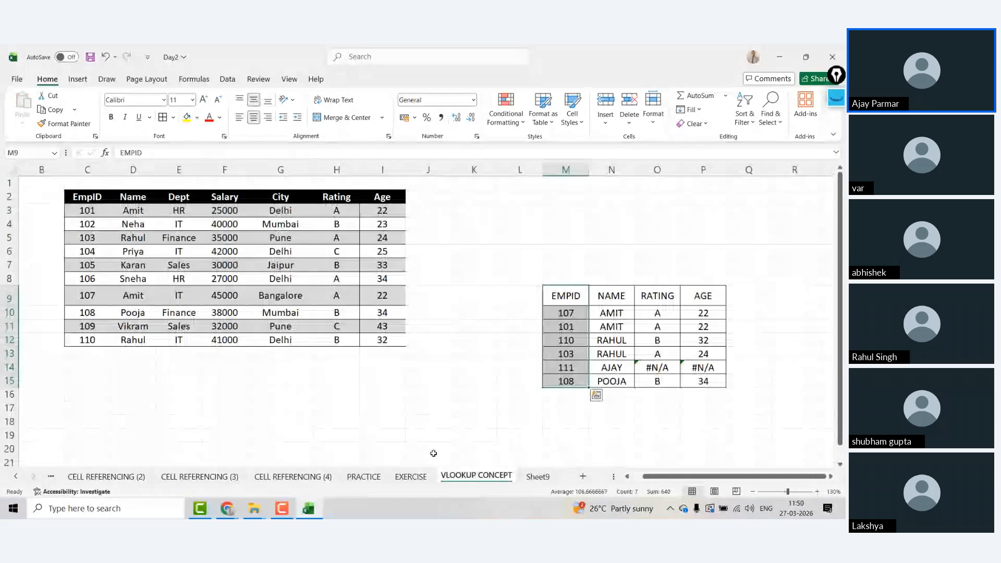
pyautogui.click(231, 197)
pyautogui.hotkey('alt', 'Tab')
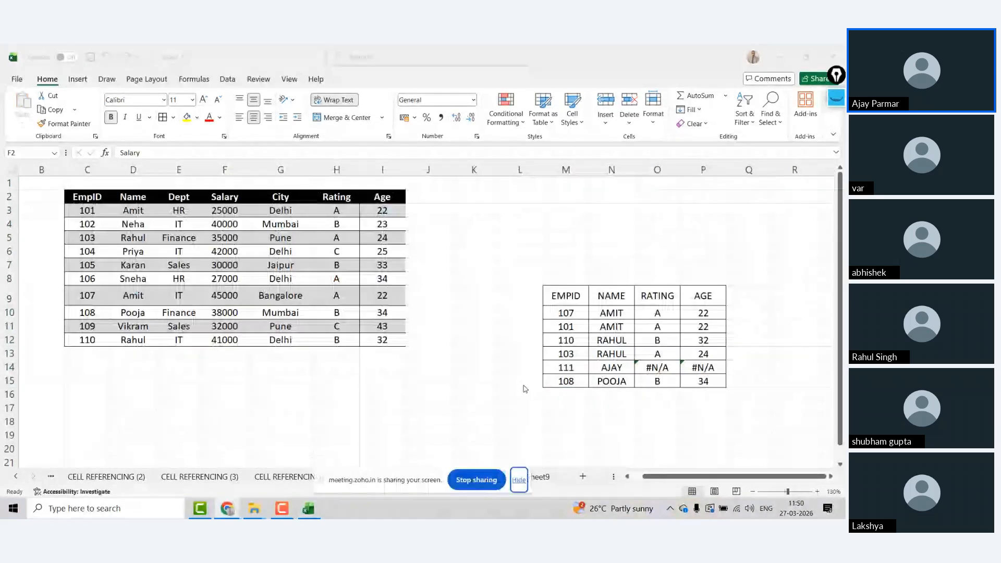
pyautogui.click(518, 480)
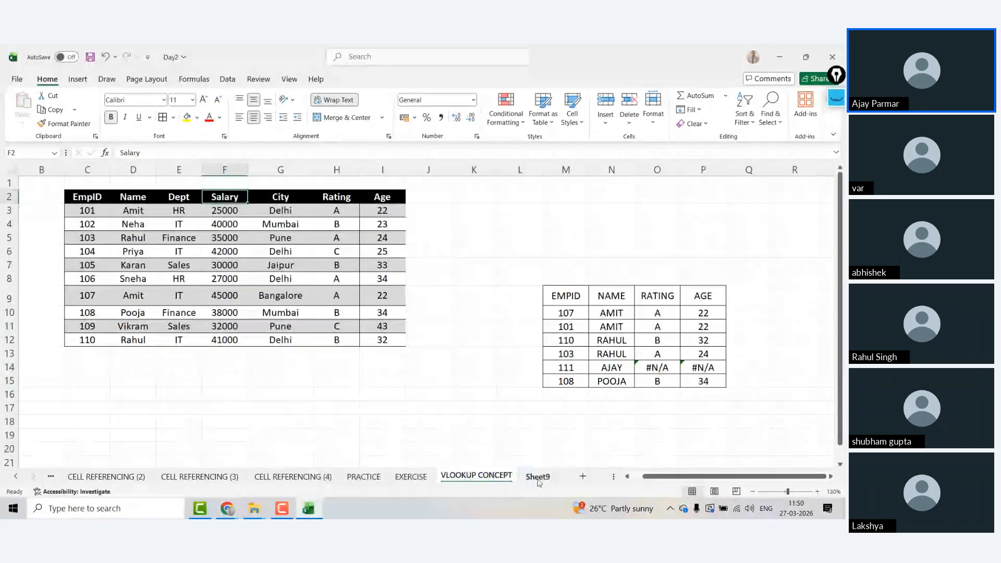
pyautogui.click(541, 482)
pyautogui.press('Up')
pyautogui.press('Right')
pyautogui.write('DE')
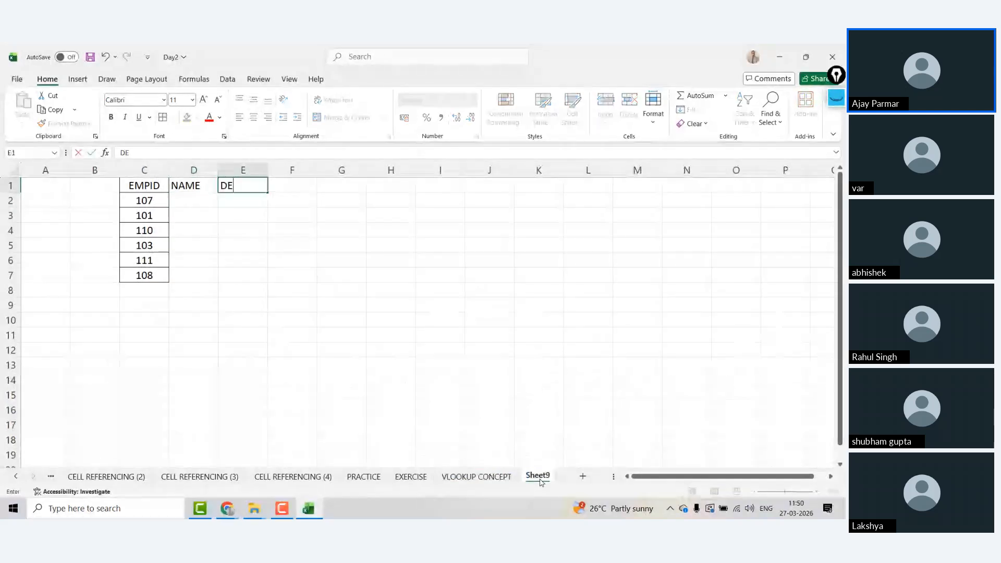
pyautogui.write('PARTMENT')
pyautogui.press('Right')
pyautogui.write('SAL')
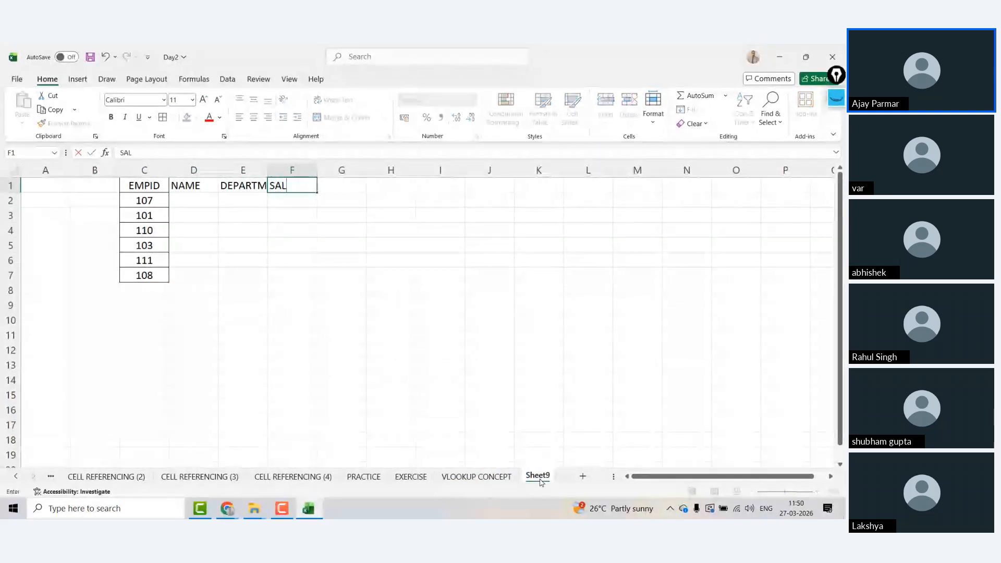
pyautogui.press('Return')
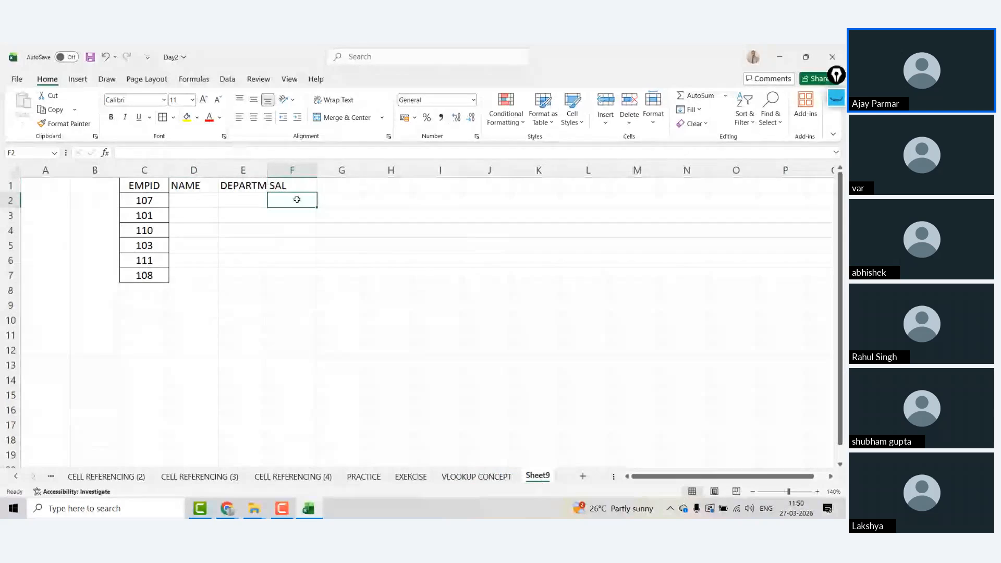
# Fit column E's width to the DEPARTMENT header and apply all borders to the table range C1:F7.
pyautogui.doubleClick(267, 170)
pyautogui.press('Up')
pyautogui.press('Left')
pyautogui.press('Left')
pyautogui.press('Left')
pyautogui.hotkey('shift', 'Right')
pyautogui.hotkey('shift', 'Right')
pyautogui.hotkey('shift', 'Right')
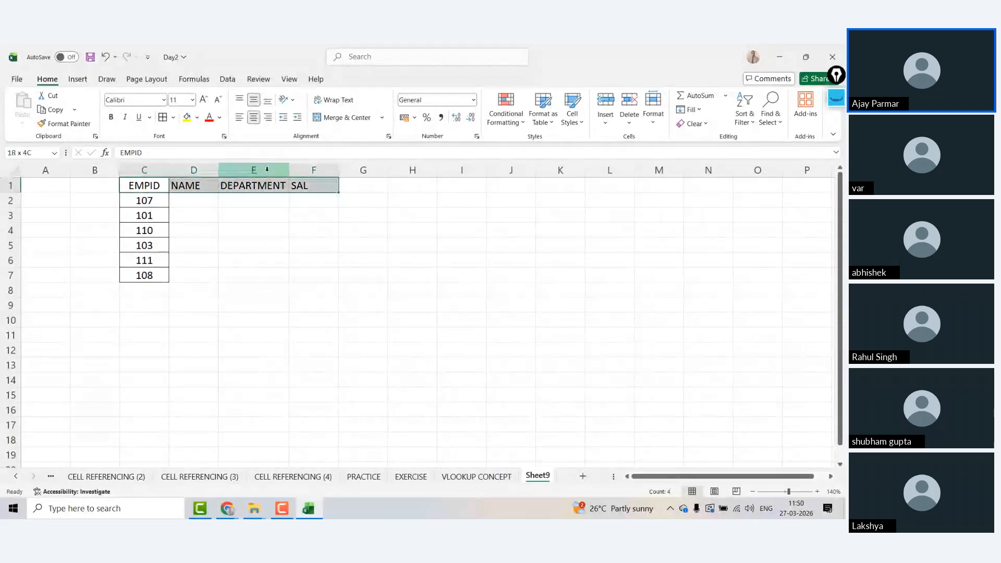
pyautogui.hotkey('shift', 'Down')
pyautogui.hotkey('shift', 'Down')
pyautogui.hotkey('shift', 'Down')
pyautogui.hotkey('shift', 'Down')
pyautogui.hotkey('shift', 'Down')
pyautogui.hotkey('shift', 'Down')
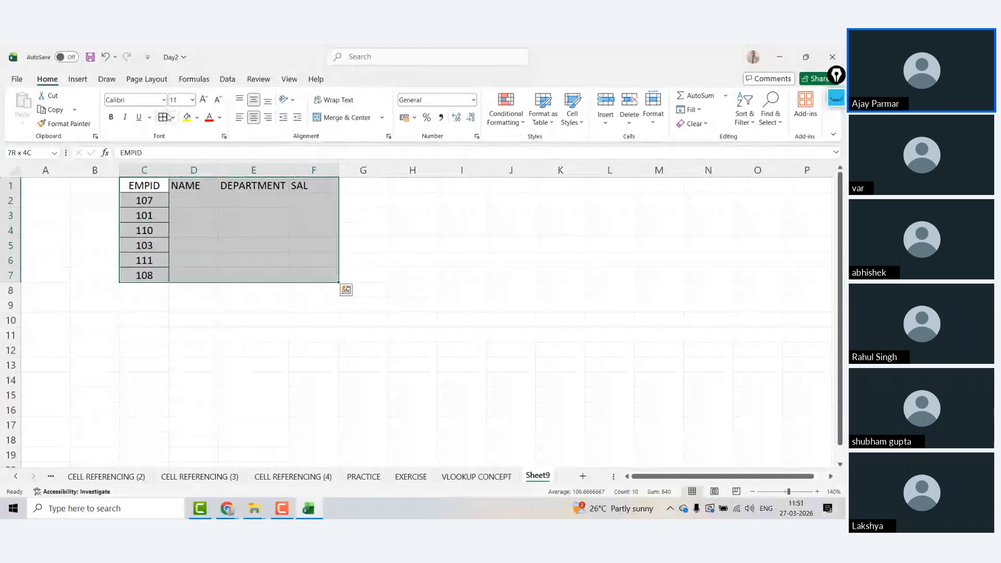
pyautogui.click(163, 118)
pyautogui.click(401, 254)
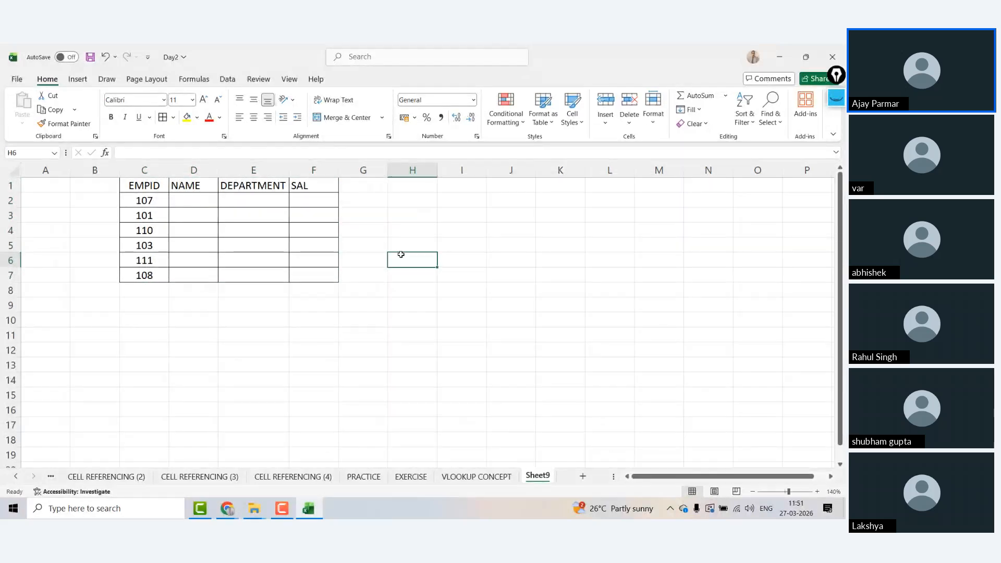
pyautogui.click(527, 342)
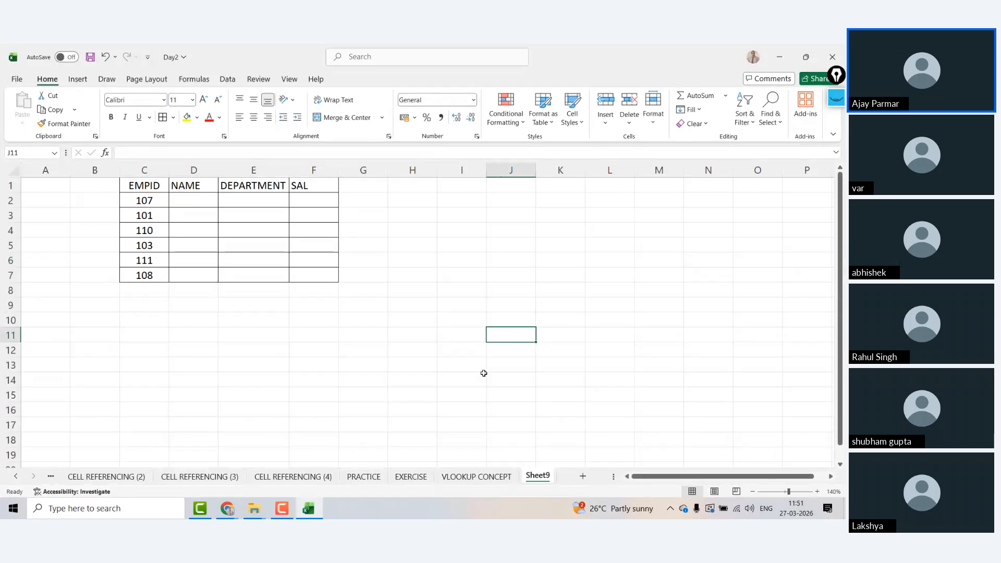
# Enter the formula =H1 in K9 and label it with the text H1 in L9.
pyautogui.click(532, 376)
pyautogui.click(572, 305)
pyautogui.write('=')
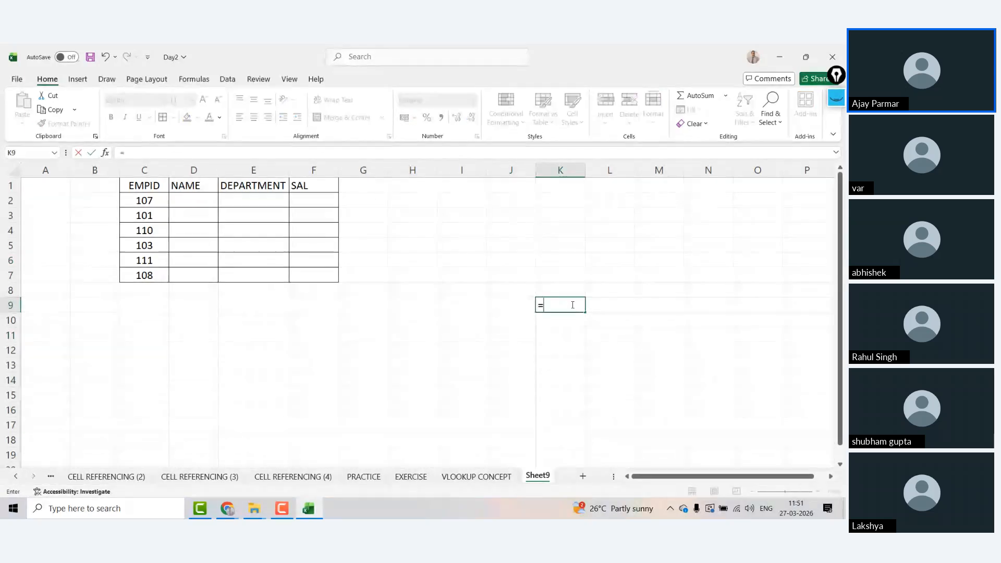
pyautogui.click(405, 187)
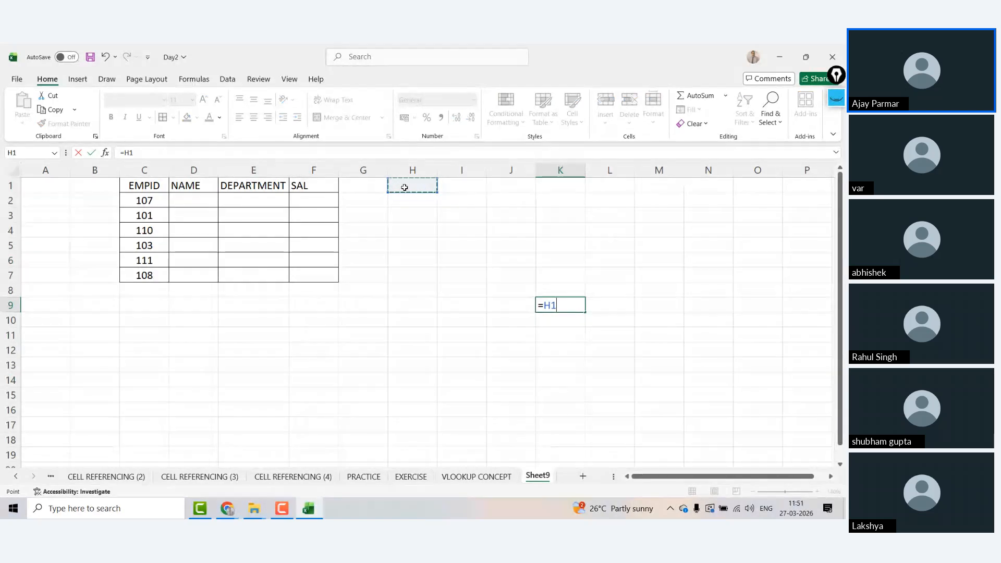
pyautogui.hotkey('ctrl', 'Return')
pyautogui.press('Right')
pyautogui.write('H1')
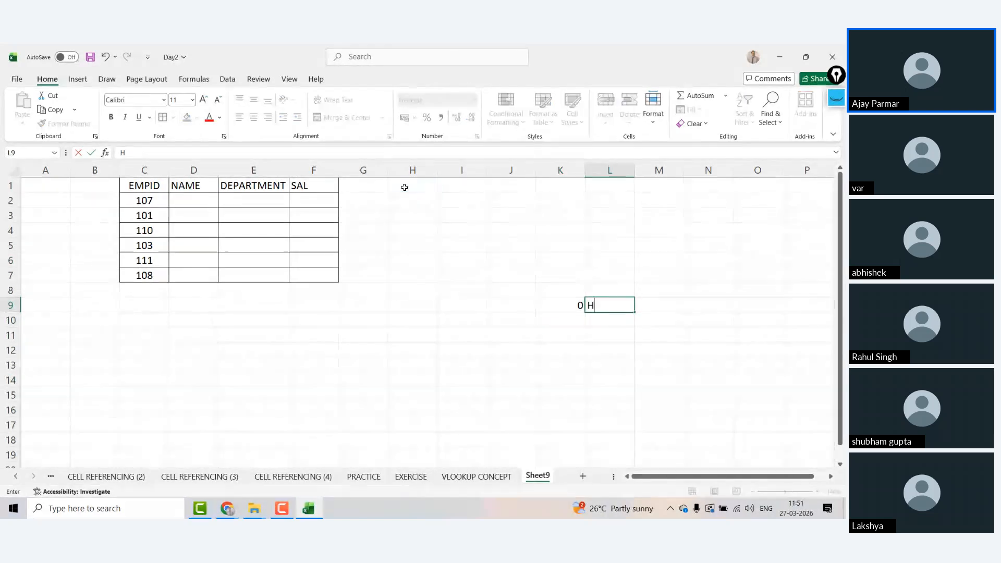
pyautogui.press('Return')
# Enter a formula in K10 of Sheet9 that references cell B3 on the PRACTICE sheet.
pyautogui.press('Left')
pyautogui.write('=')
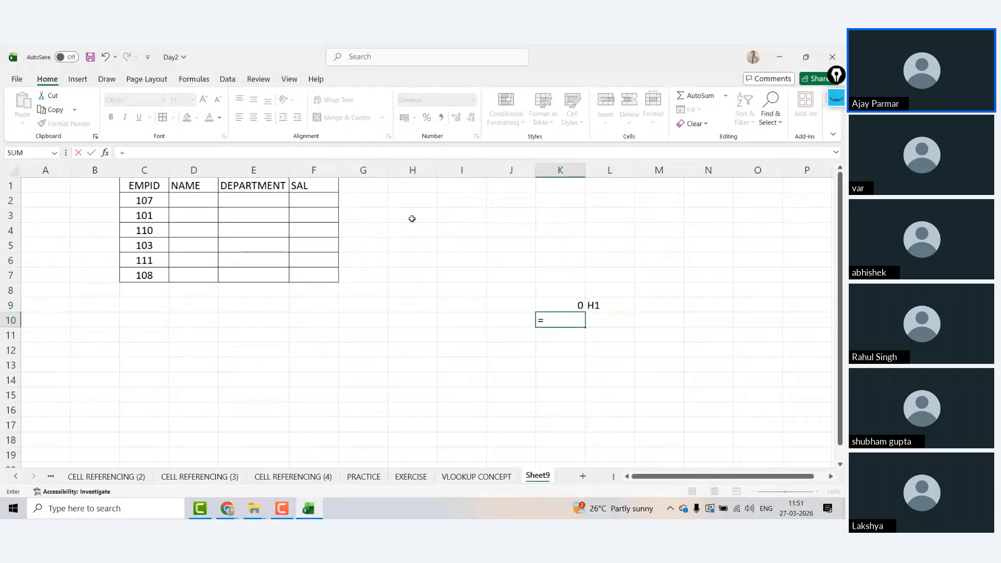
pyautogui.click(365, 478)
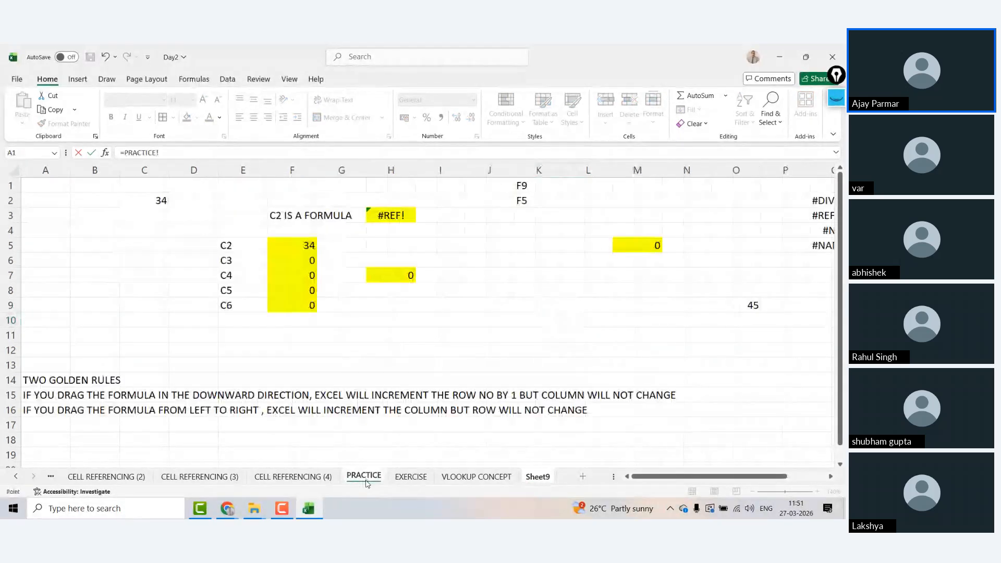
pyautogui.click(77, 220)
pyautogui.press('Return')
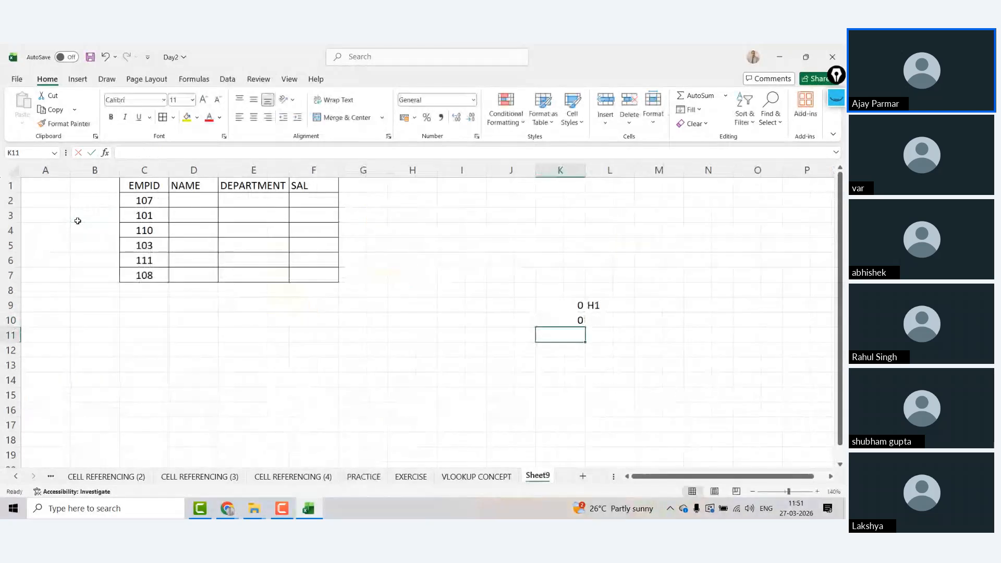
pyautogui.press('Up')
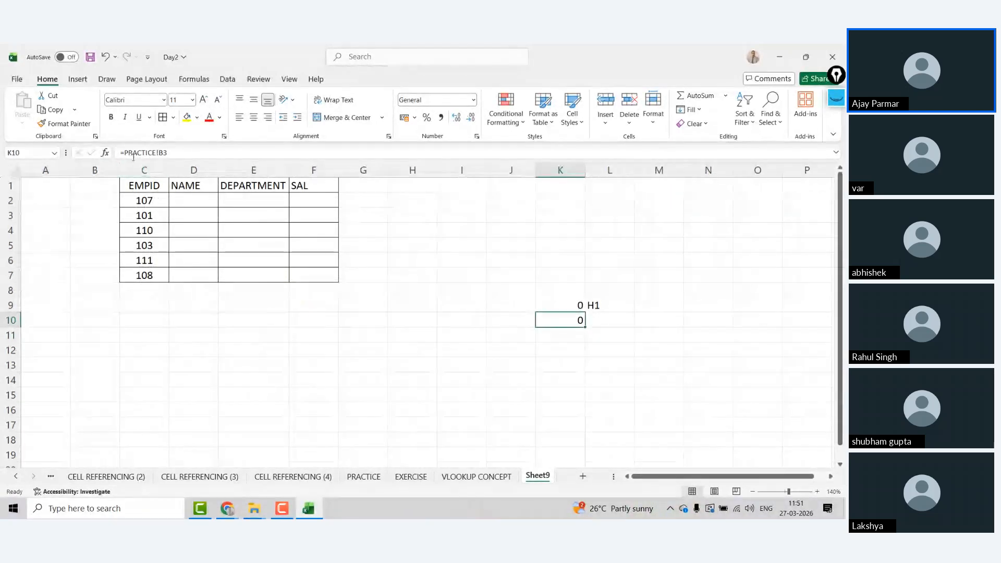
# Copy the reference text PRACTICE!B3 from K10's formula without the equals sign and paste it as a label in L10.
pyautogui.press('Right')
pyautogui.press('Left')
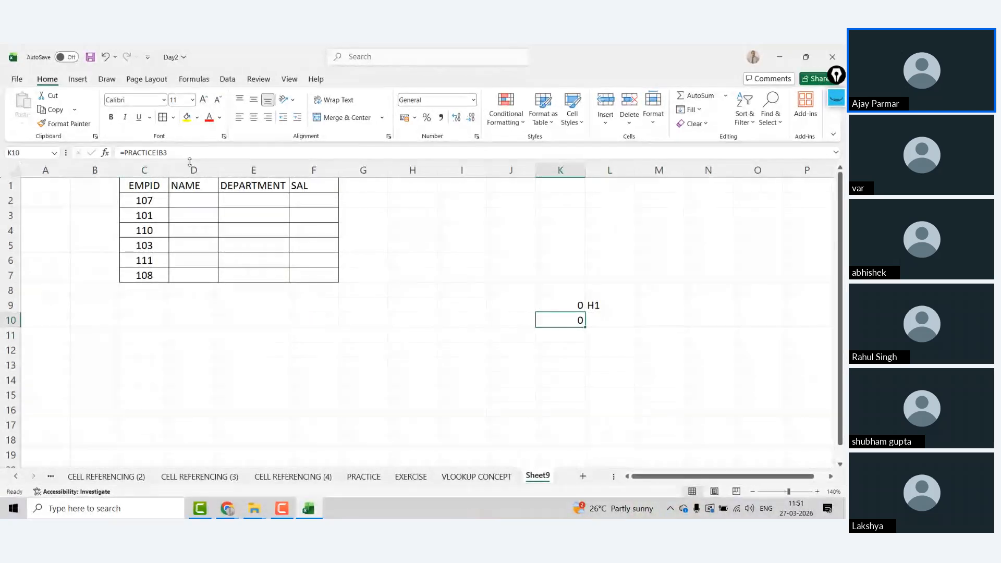
pyautogui.moveTo(125, 152); pyautogui.dragTo(202, 153)
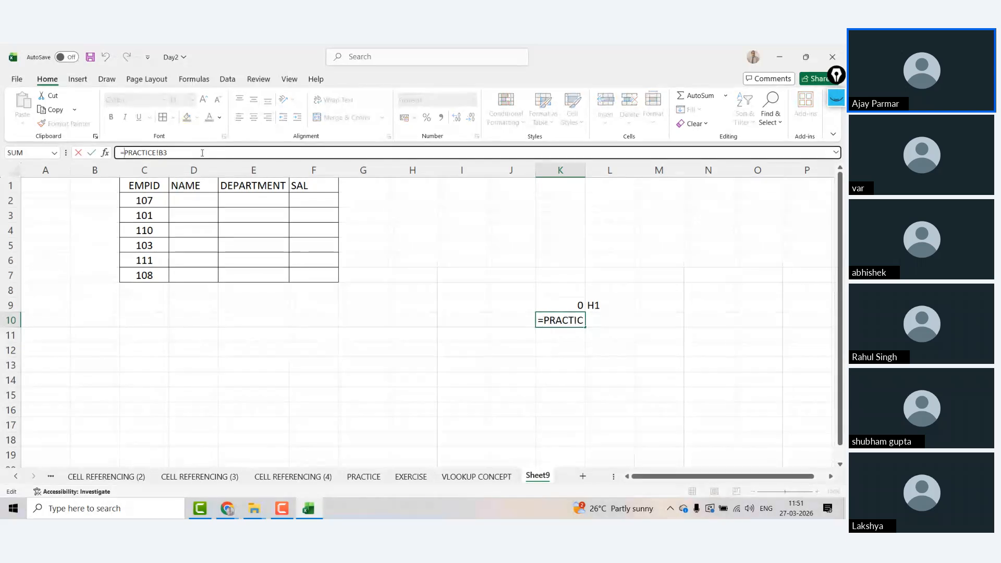
pyautogui.hotkey('ctrl', 'c')
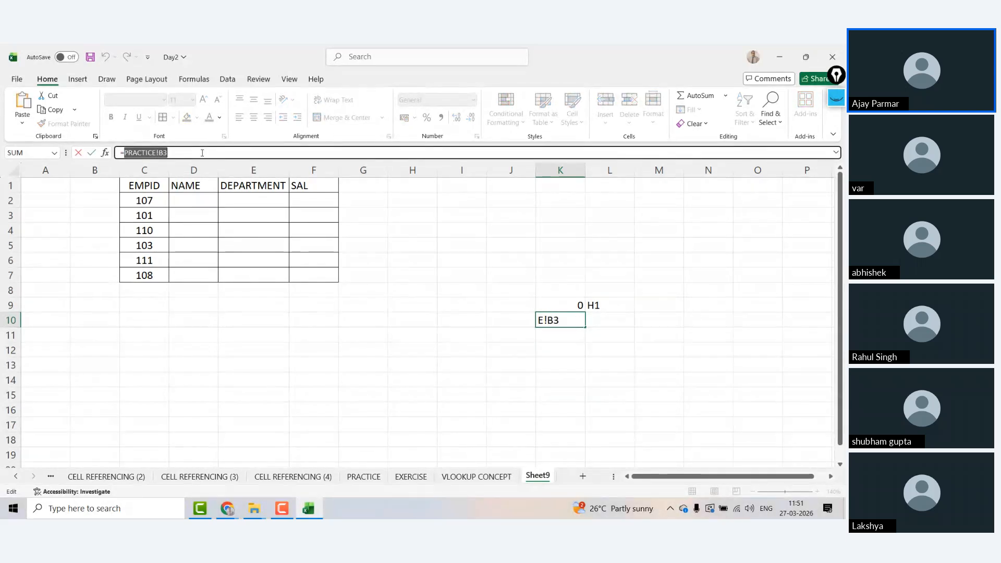
pyautogui.press('Tab')
pyautogui.hotkey('ctrl', 'v')
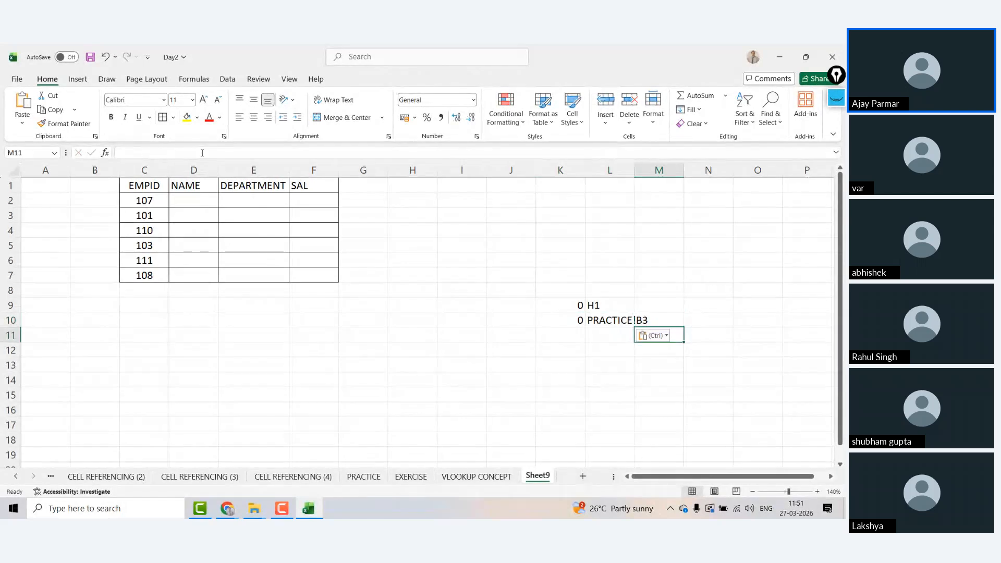
# Compare the cross-sheet reference formula in K10 with its text label in L10.
pyautogui.press('Down')
pyautogui.press('Left')
pyautogui.press('Left')
pyautogui.click(595, 320)
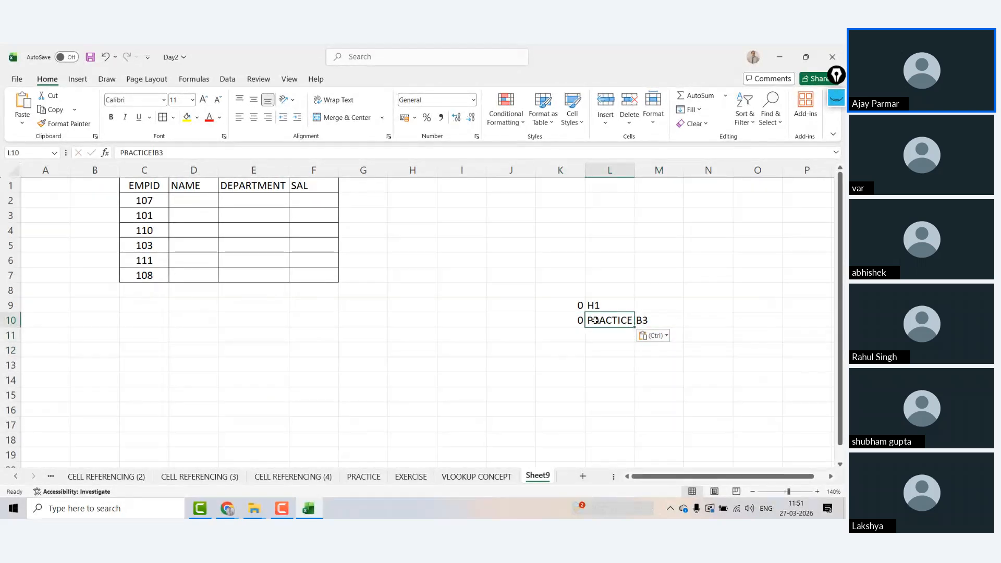
pyautogui.click(600, 354)
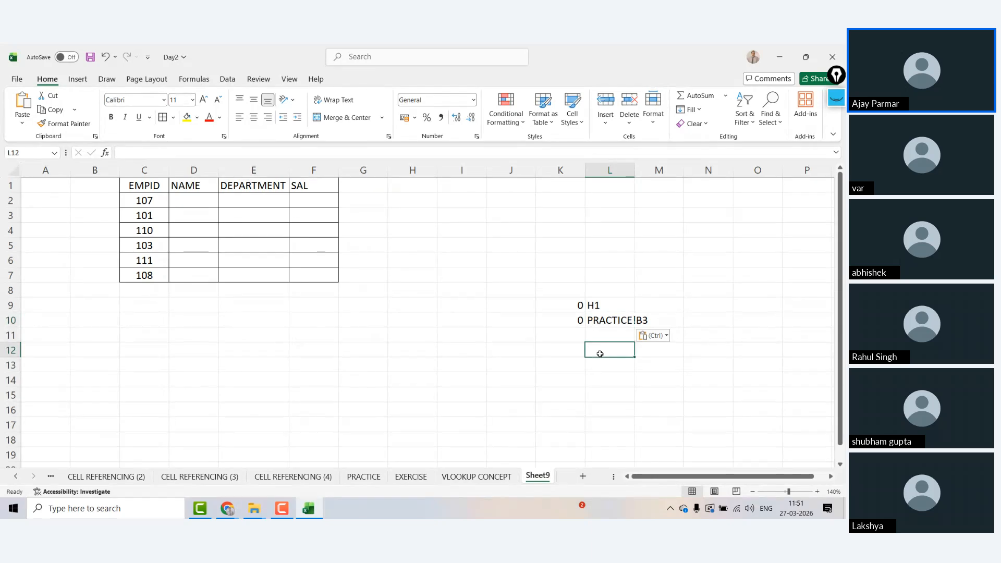
pyautogui.press('Up')
pyautogui.press('Up')
pyautogui.press('Down')
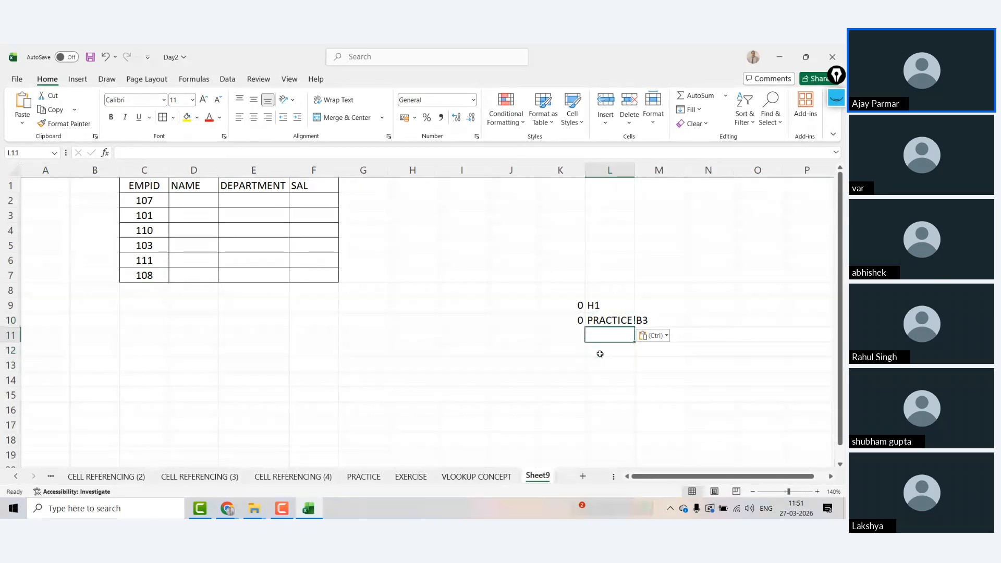
pyautogui.press('Up')
pyautogui.press('Left')
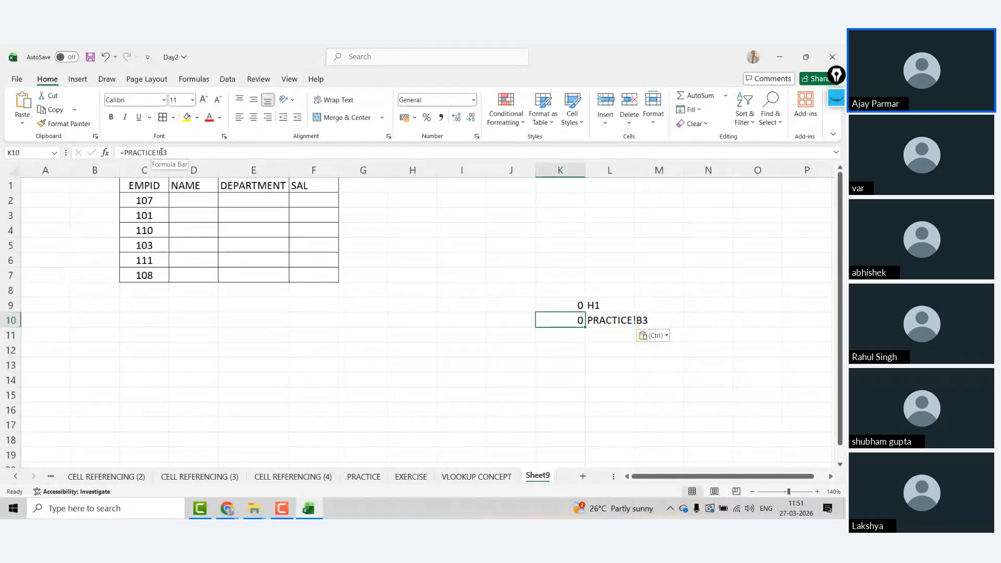
# Hide the PRACTICE sheet and check the formula in K10 on Sheet9.
pyautogui.click(329, 355)
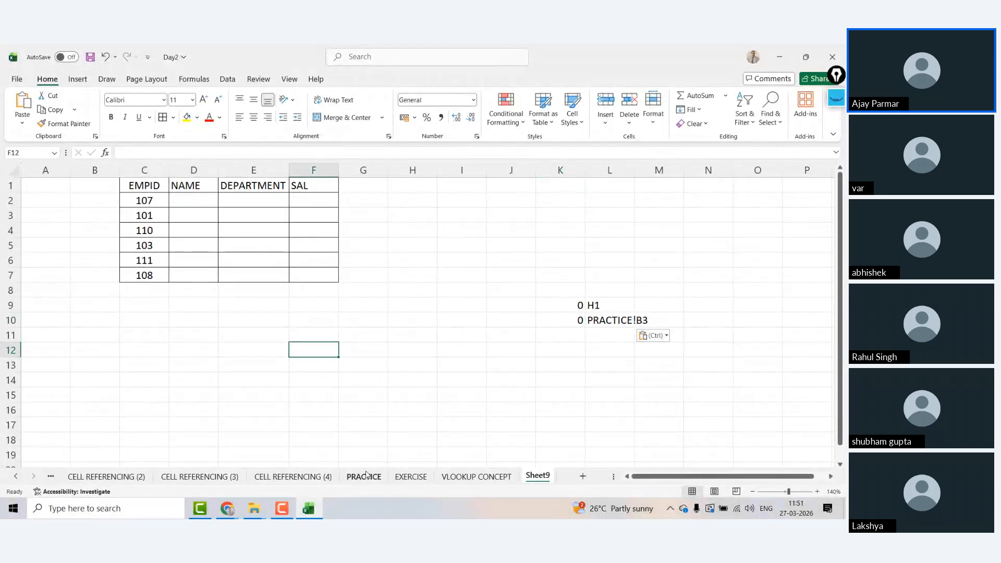
pyautogui.click(360, 477)
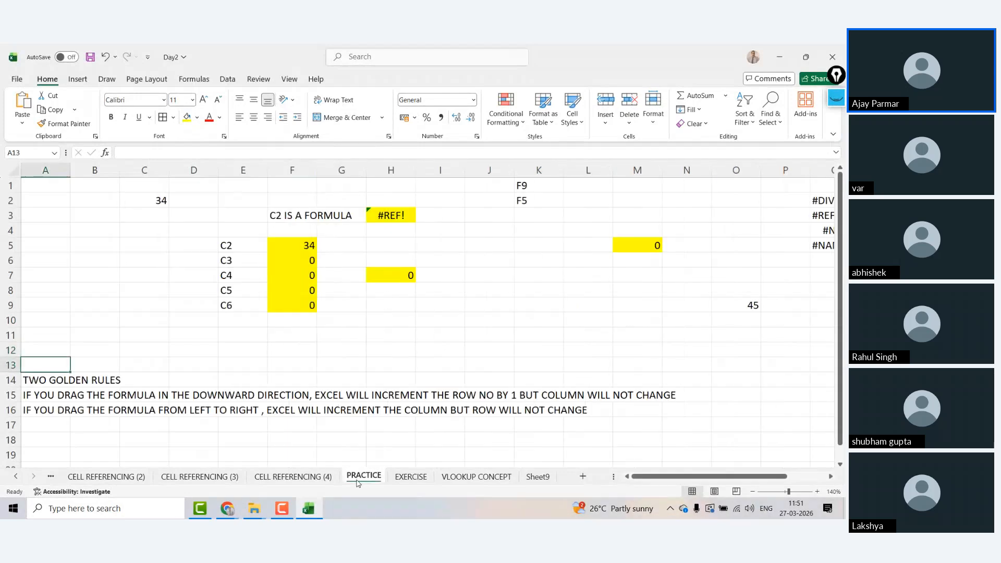
pyautogui.rightClick(360, 477)
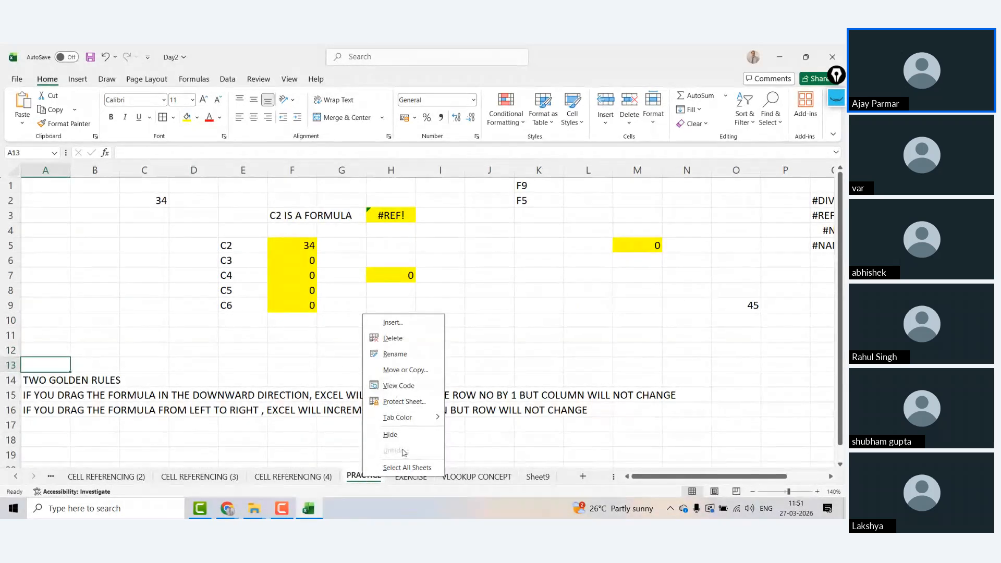
pyautogui.click(397, 436)
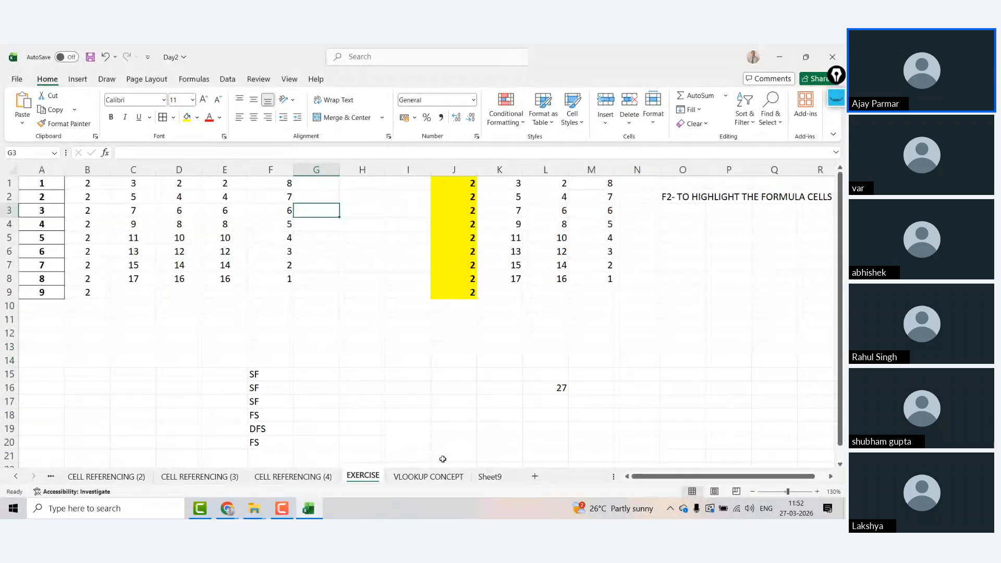
pyautogui.click(491, 476)
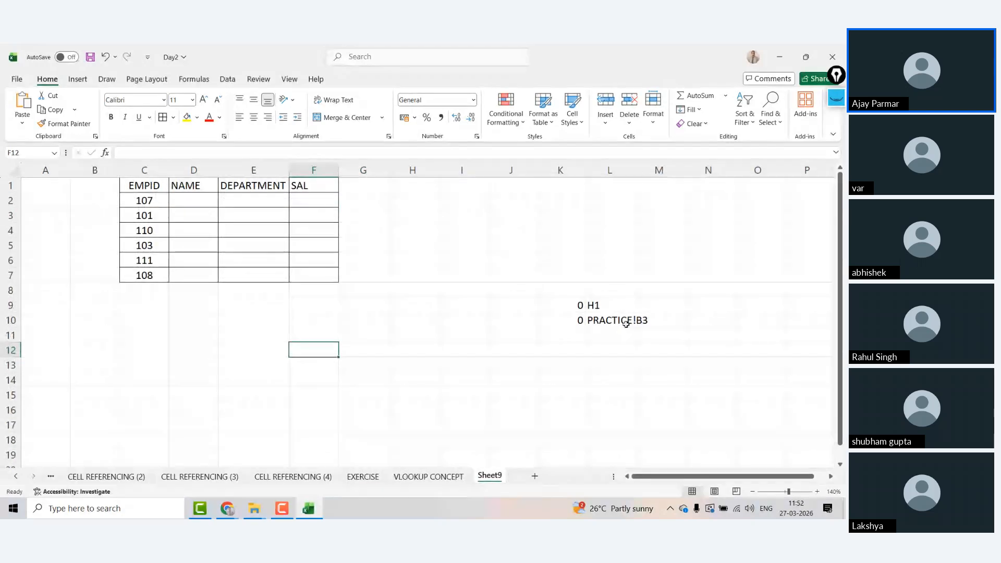
pyautogui.click(567, 320)
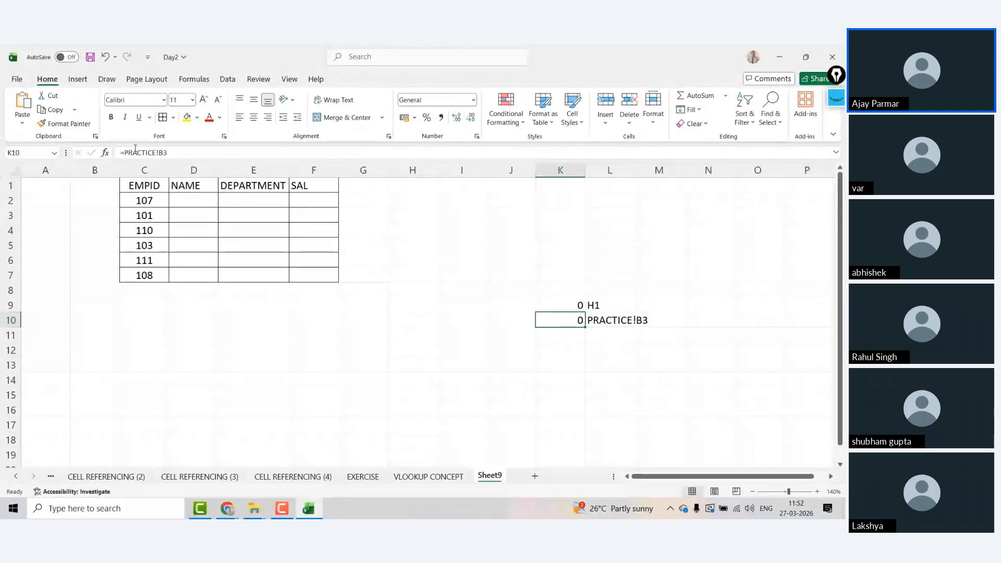
# Unhide the PRACTICE sheet and return to Sheet9.
pyautogui.rightClick(494, 479)
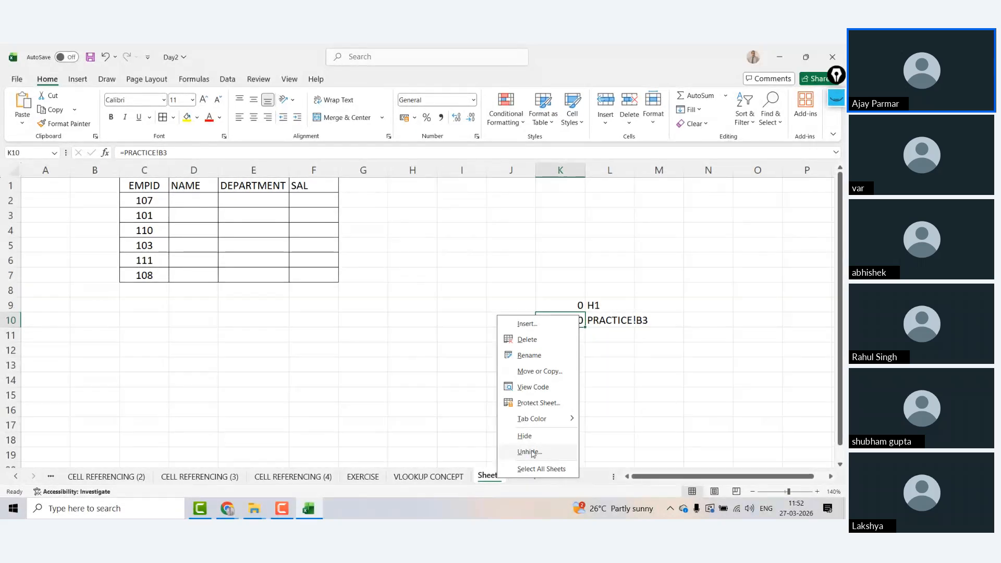
pyautogui.click(530, 453)
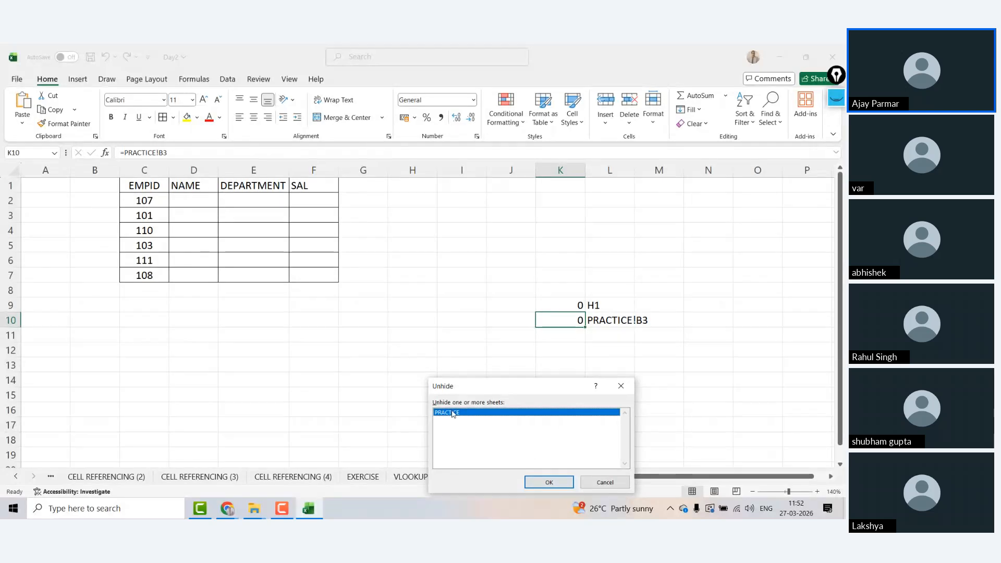
pyautogui.click(547, 485)
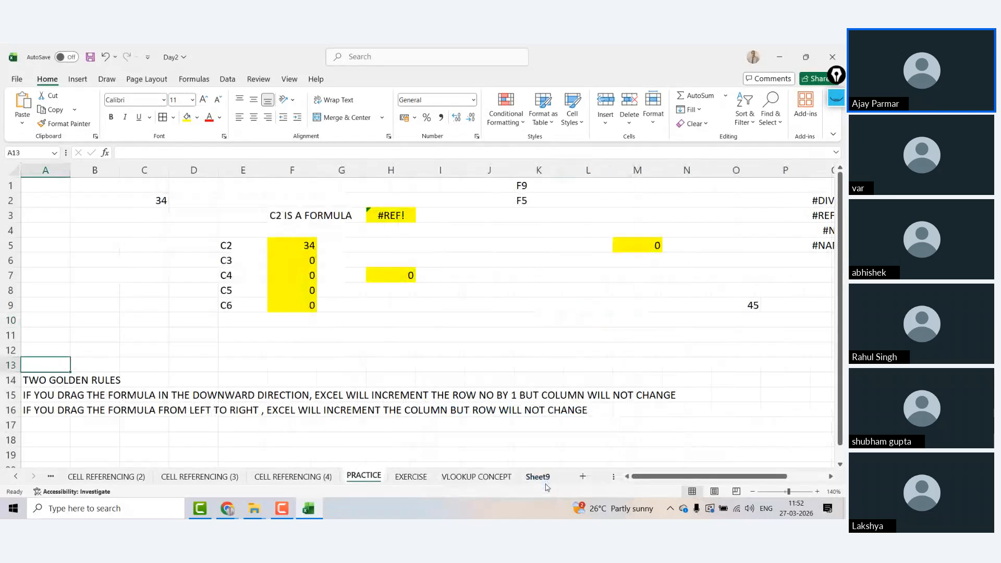
pyautogui.click(538, 476)
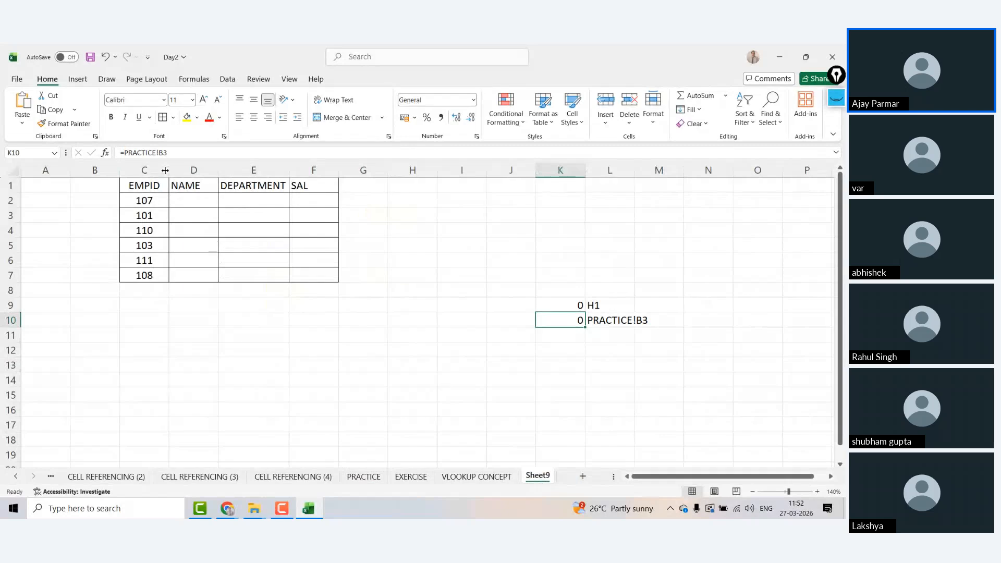
# Start a VLOOKUP formula in D2 under NAME with the employee ID in C2 as the lookup value.
pyautogui.click(190, 194)
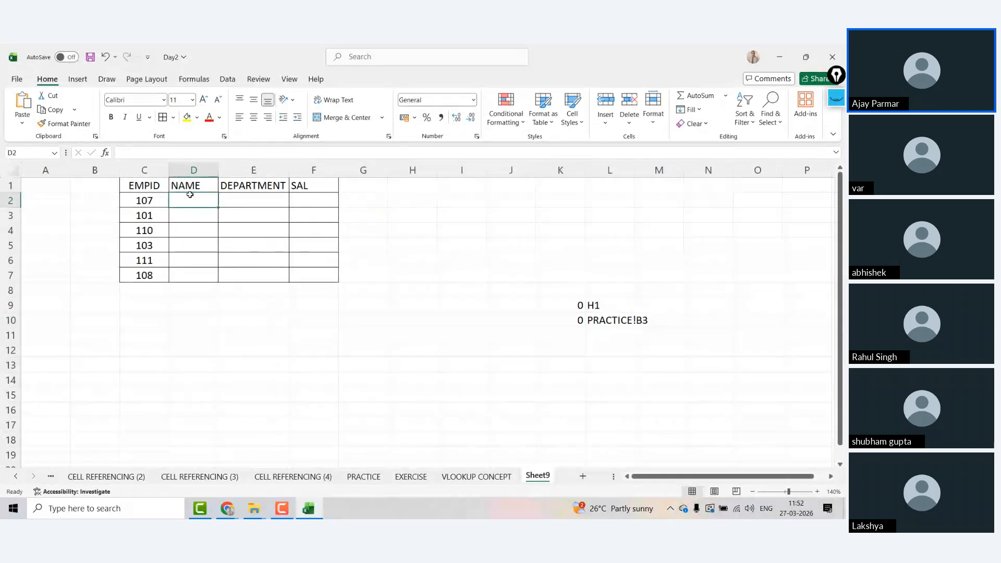
pyautogui.write('=vl')
pyautogui.press('Tab')
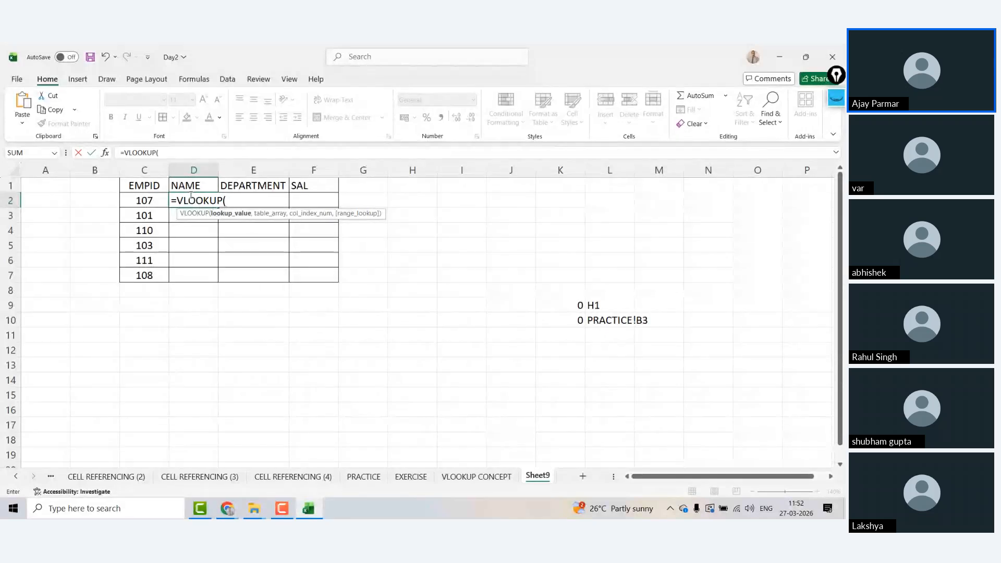
pyautogui.click(142, 202)
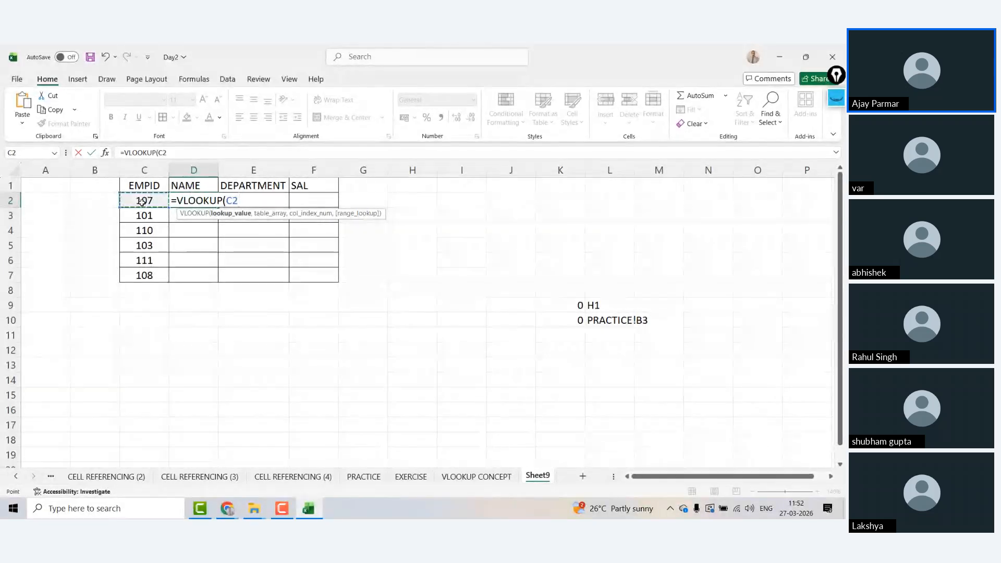
pyautogui.write(',')
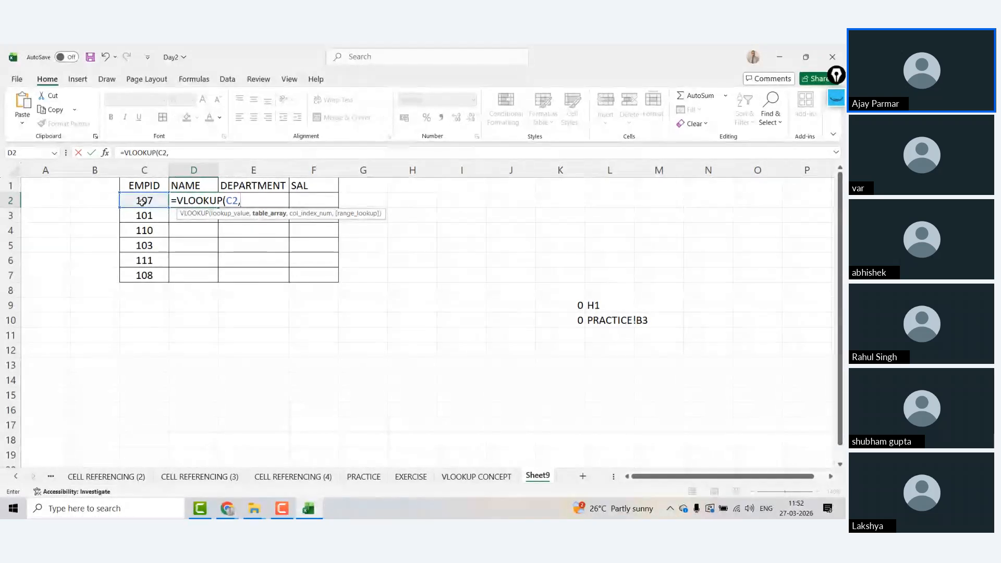
# Complete the D2 VLOOKUP with table array C2:I12 from the VLOOKUP CONCEPT sheet, column index 2 and range lookup 0.
pyautogui.click(476, 477)
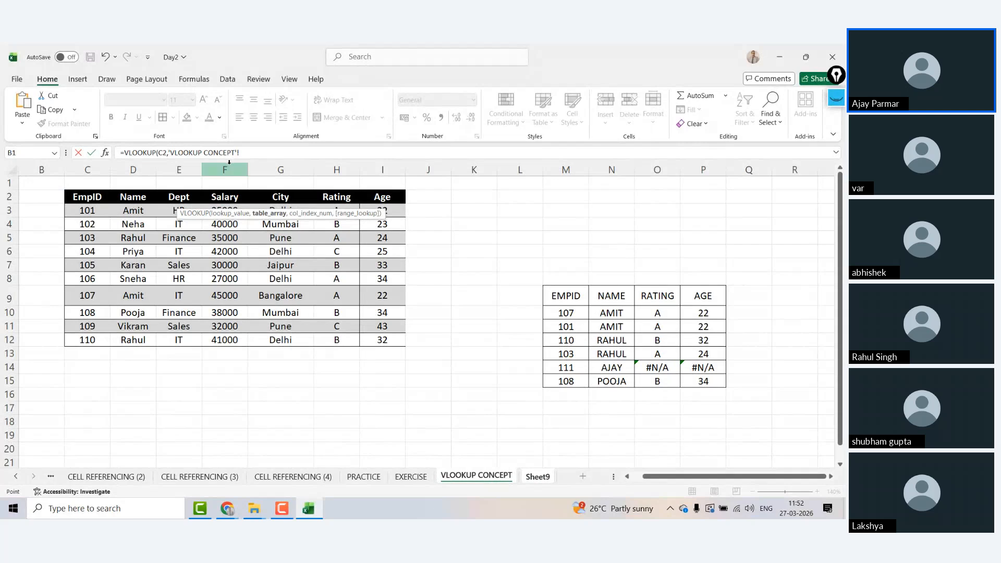
pyautogui.click(92, 198)
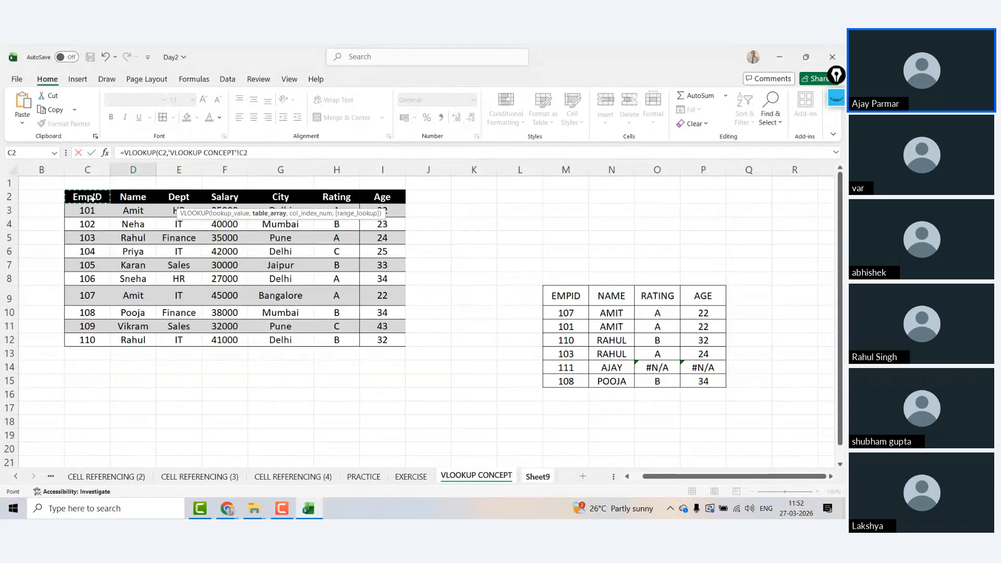
pyautogui.hotkey('ctrl', 'shift', 'Right')
pyautogui.hotkey('ctrl', 'shift', 'Down')
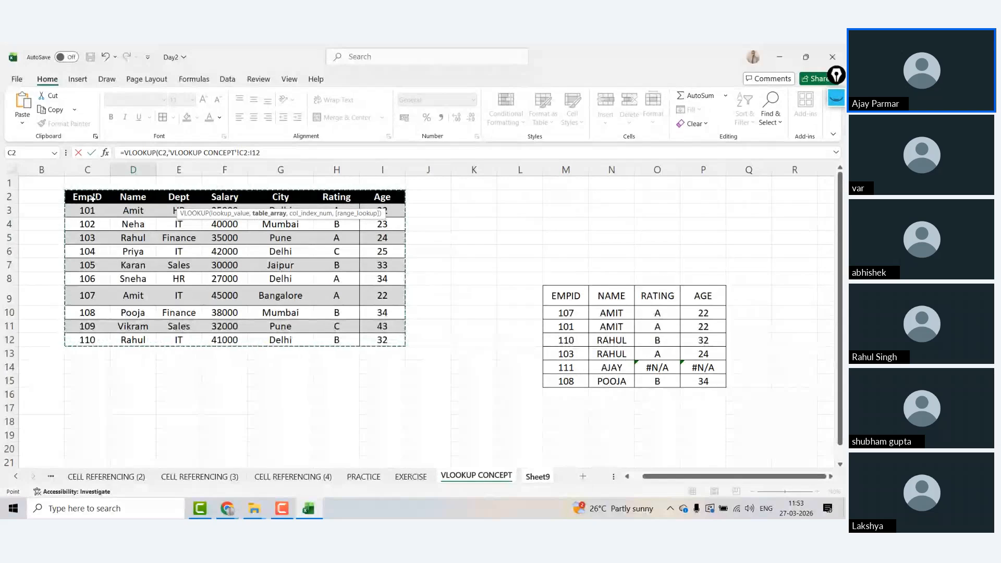
pyautogui.write(',')
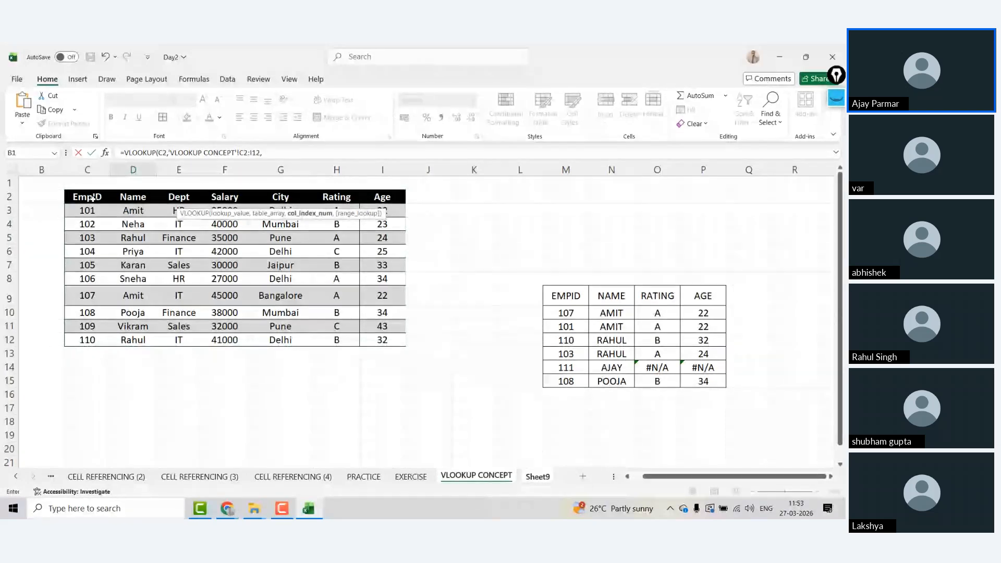
pyautogui.write('2,')
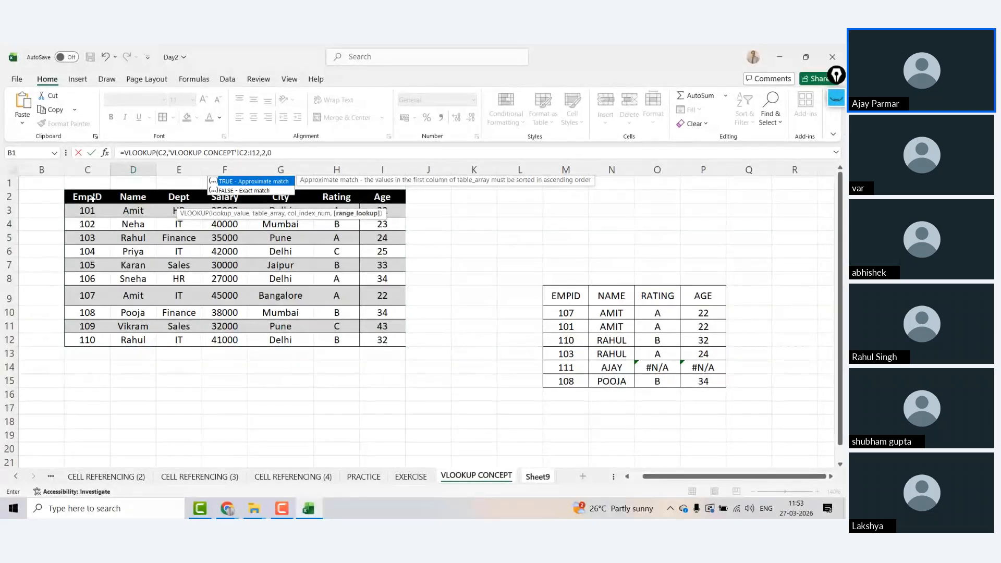
pyautogui.write('0)')
pyautogui.press('Return')
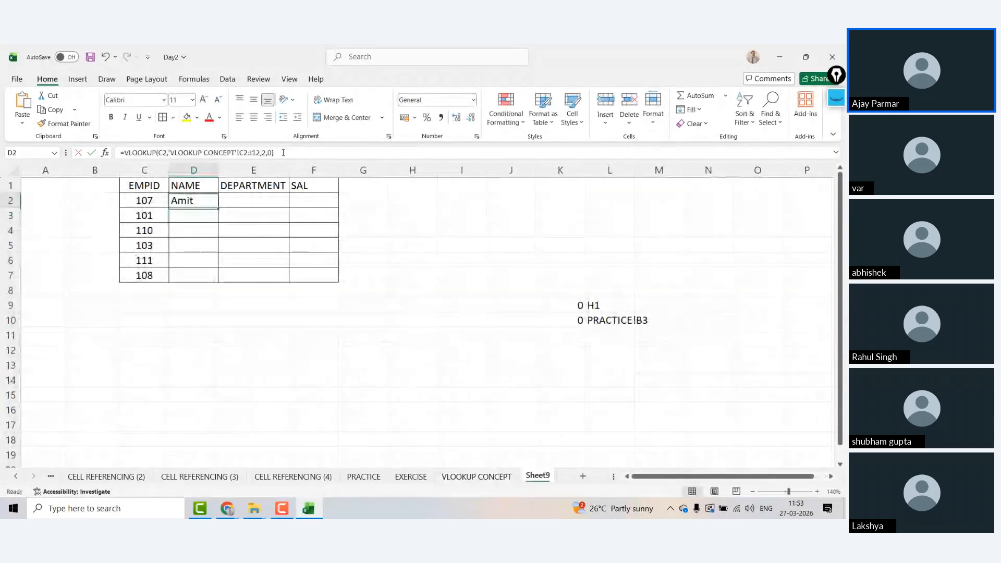
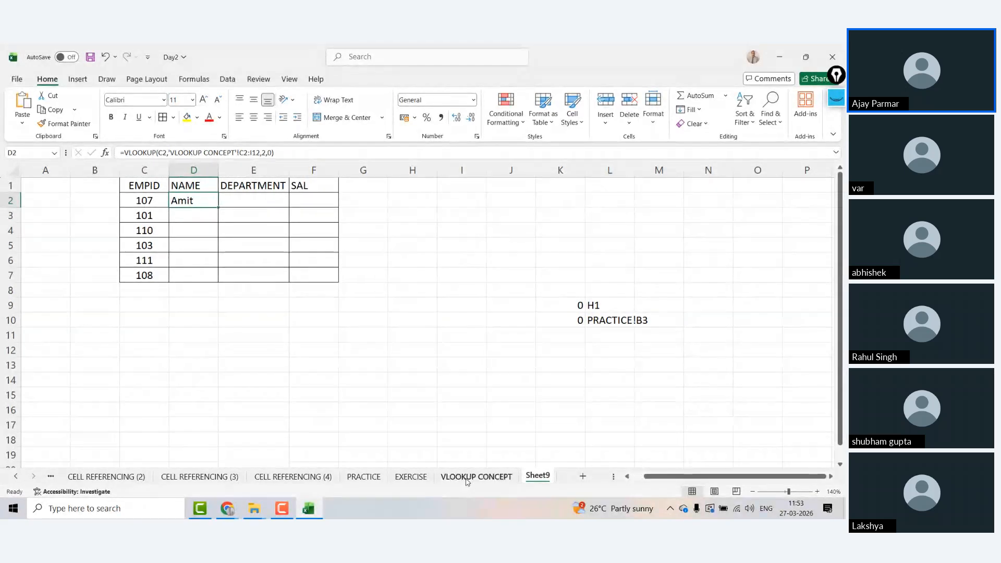
# Check the source table on VLOOKUP CONCEPT and lock the lookup value's column in the D2 formula on Sheet9 as $C2.
pyautogui.click(463, 477)
pyautogui.click(95, 199)
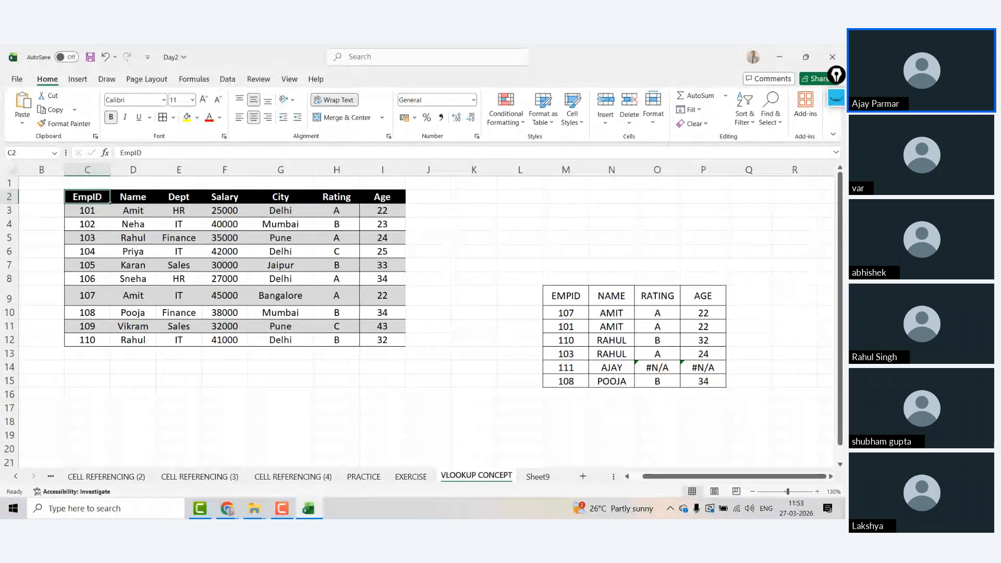
pyautogui.click(538, 476)
pyautogui.click(167, 153)
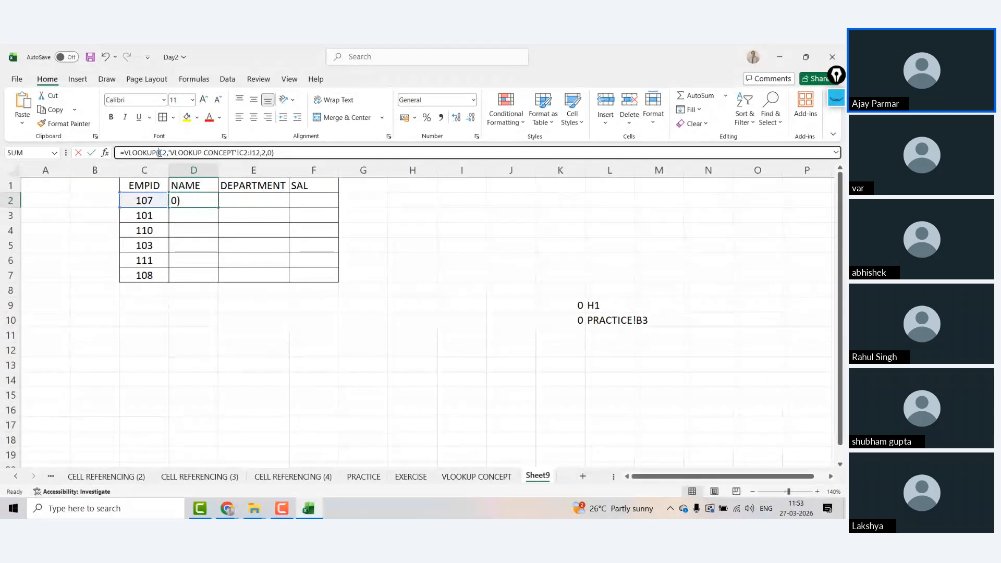
pyautogui.write('$')
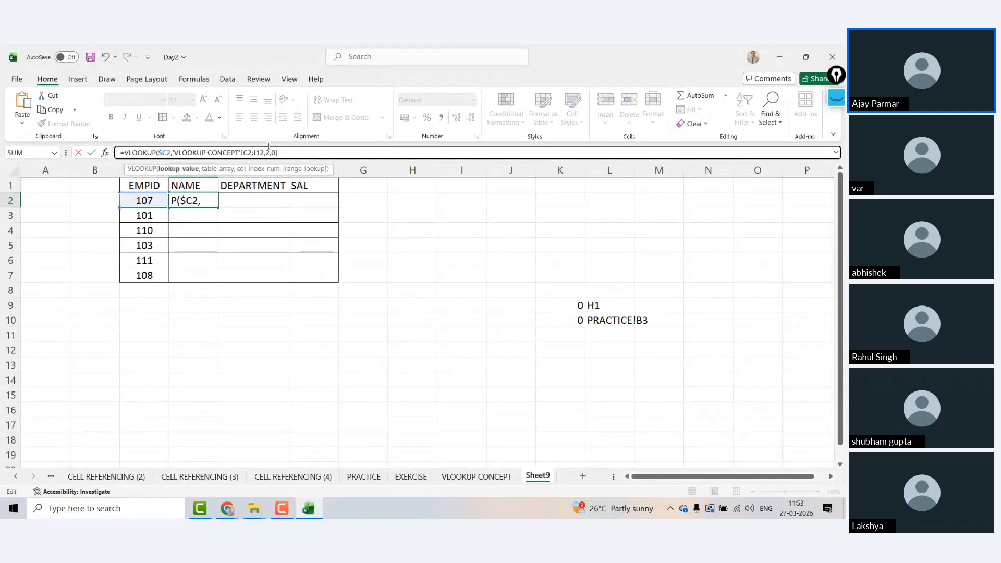
# Make the table array in the D2 VLOOKUP absolute as $C$2:$I$12.
pyautogui.click(246, 153)
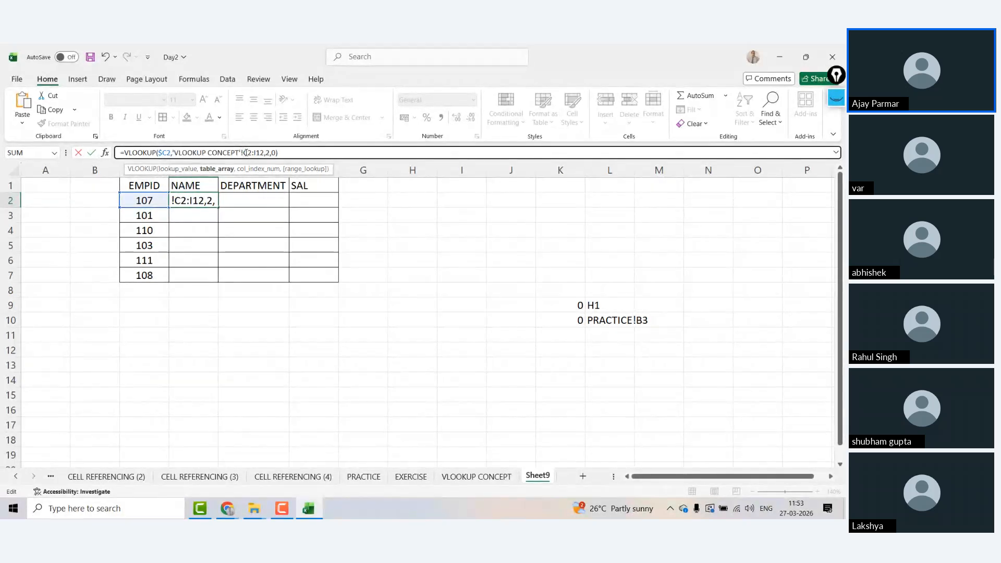
pyautogui.write('$C$')
pyautogui.press('Right')
pyautogui.write('$')
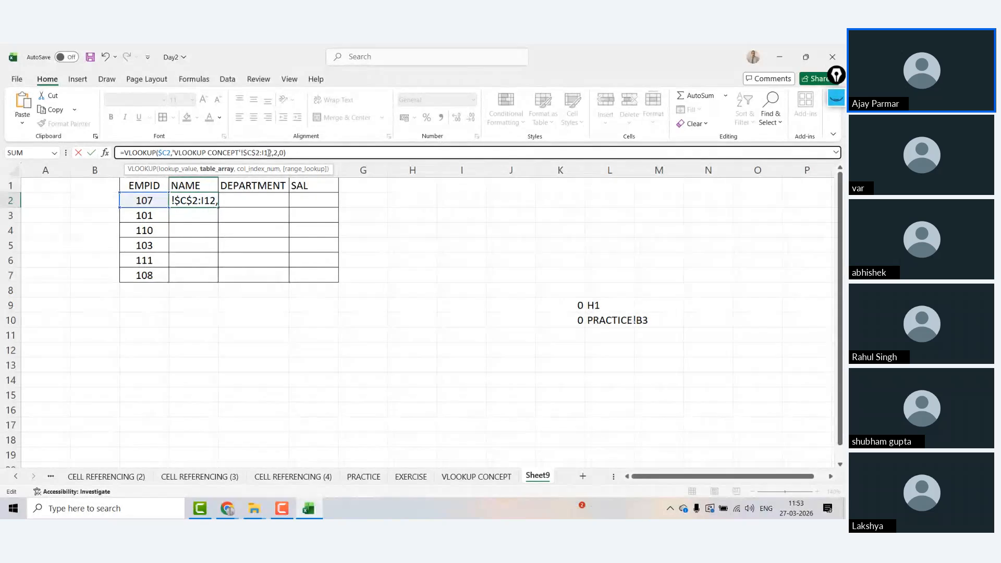
pyautogui.press('F4')
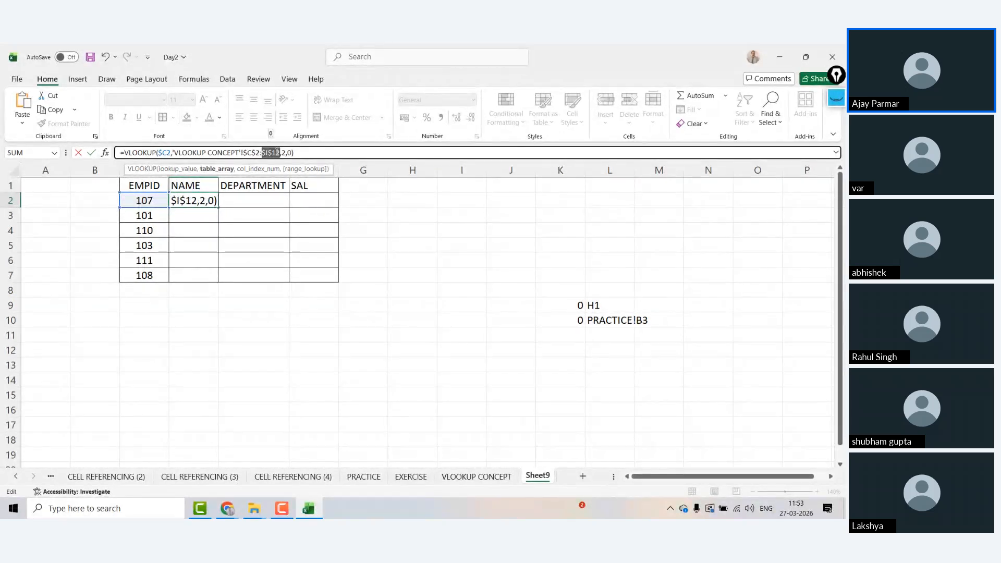
pyautogui.press('Return')
pyautogui.press('Up')
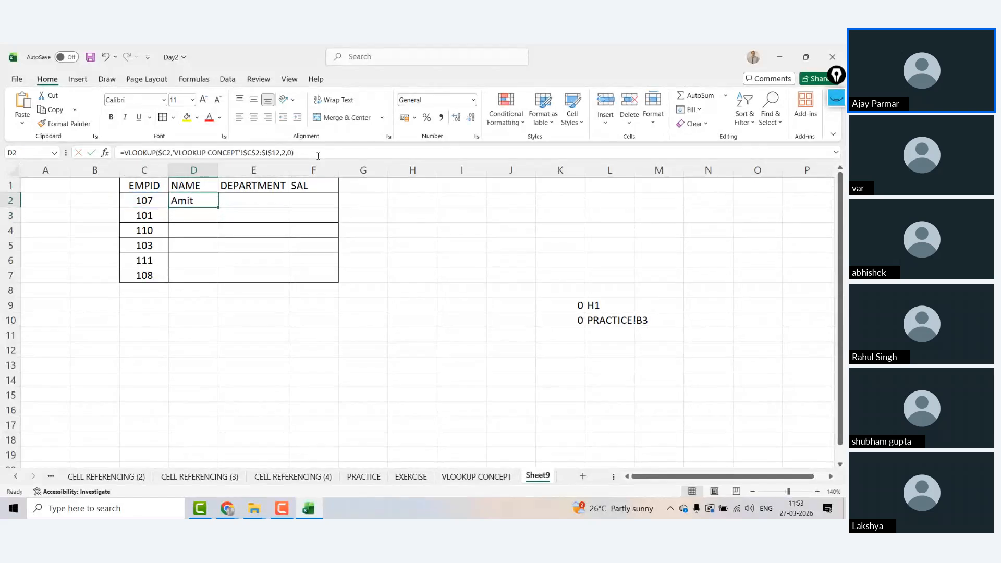
# Copy the D2 formula across to E2:F2 and set the column index in E2 to 3 for the department.
pyautogui.moveTo(218, 207); pyautogui.dragTo(338, 208)
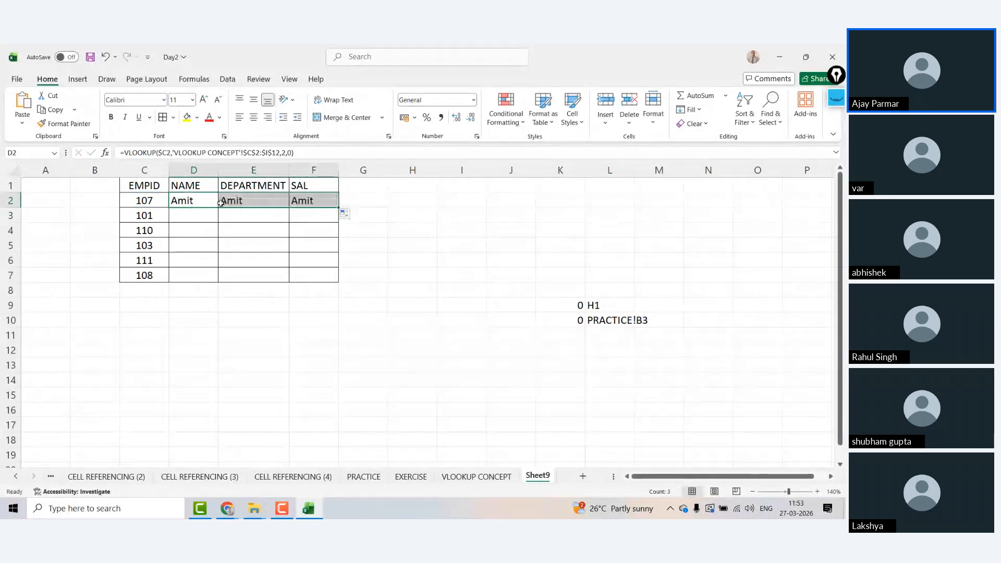
pyautogui.click(234, 203)
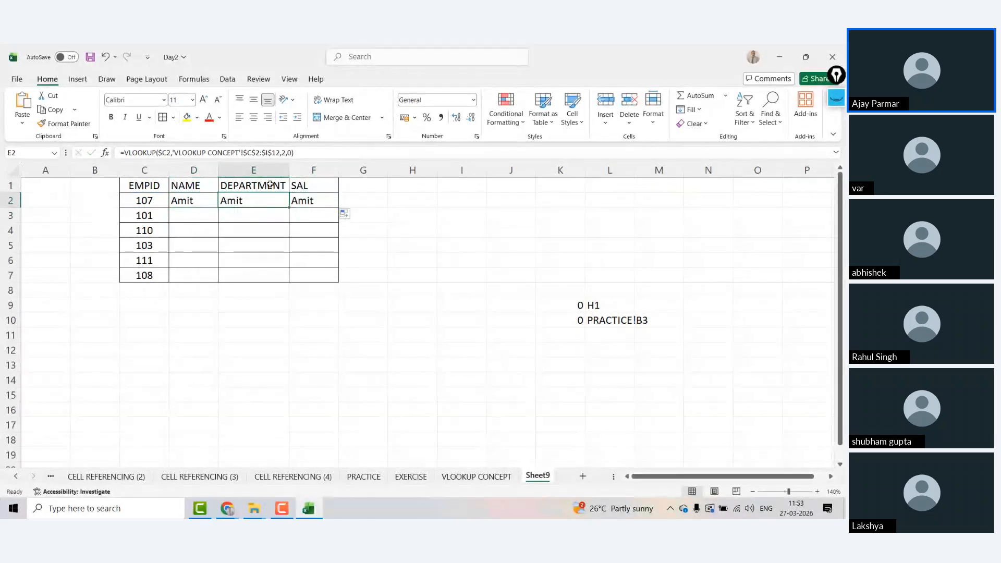
pyautogui.click(285, 152)
pyautogui.press('BackSpace')
pyautogui.write('3')
pyautogui.press('Tab')
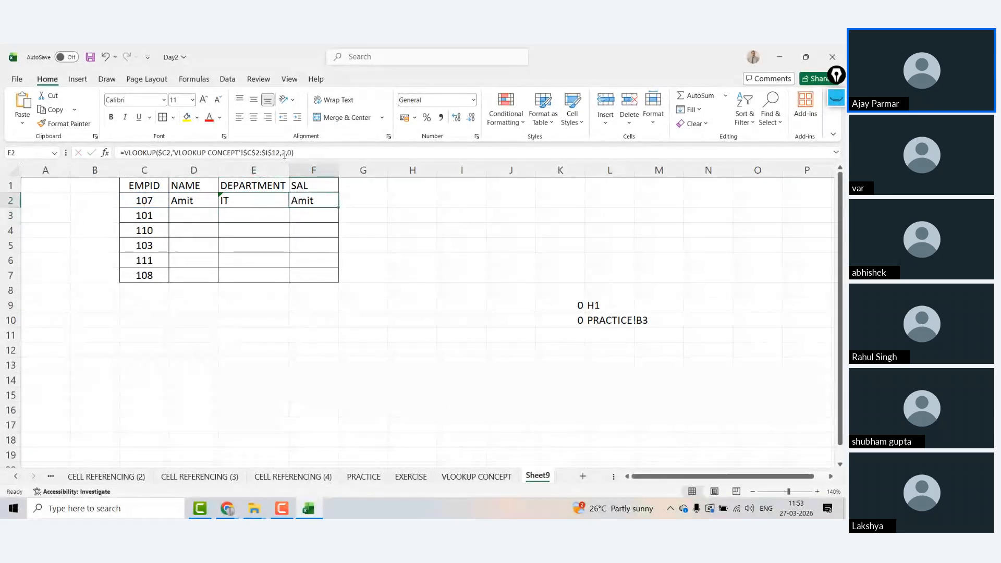
# Change the column index of the VLOOKUP in F2 so that it retrieves the Salary column.
pyautogui.click(285, 153)
pyautogui.press('BackSpace')
pyautogui.write('3')
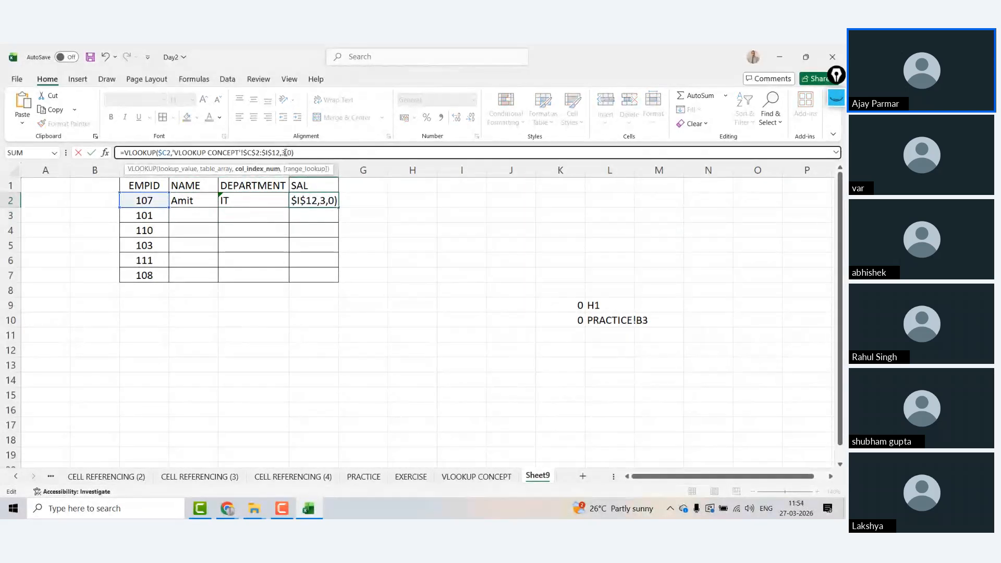
pyautogui.press('Tab')
pyautogui.press('Left')
pyautogui.press('Left')
pyautogui.press('Left')
pyautogui.press('Left')
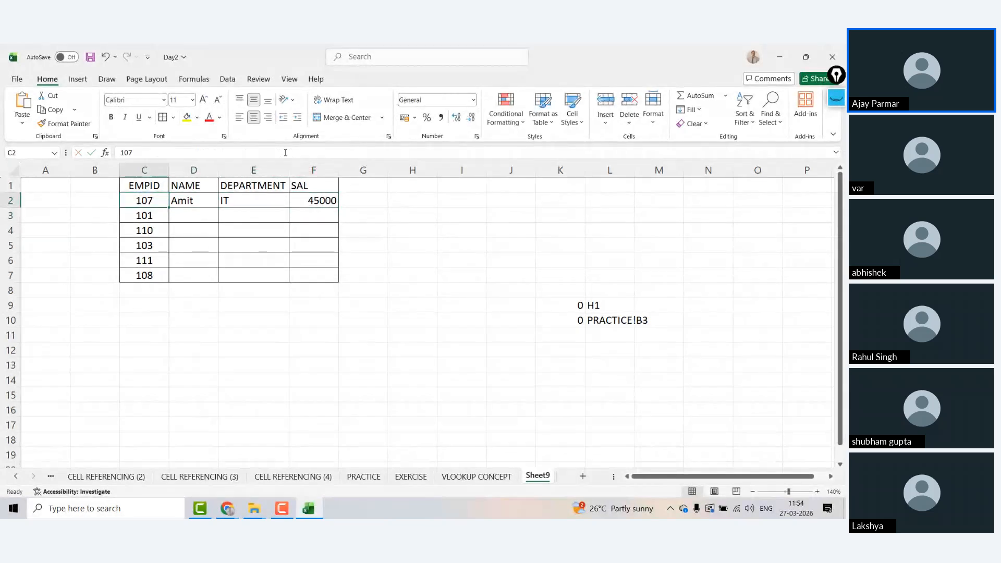
# Fill the D2:F2 VLOOKUP formulas down through row 7 and up into header row 1.
pyautogui.moveTo(193, 200); pyautogui.dragTo(339, 209)
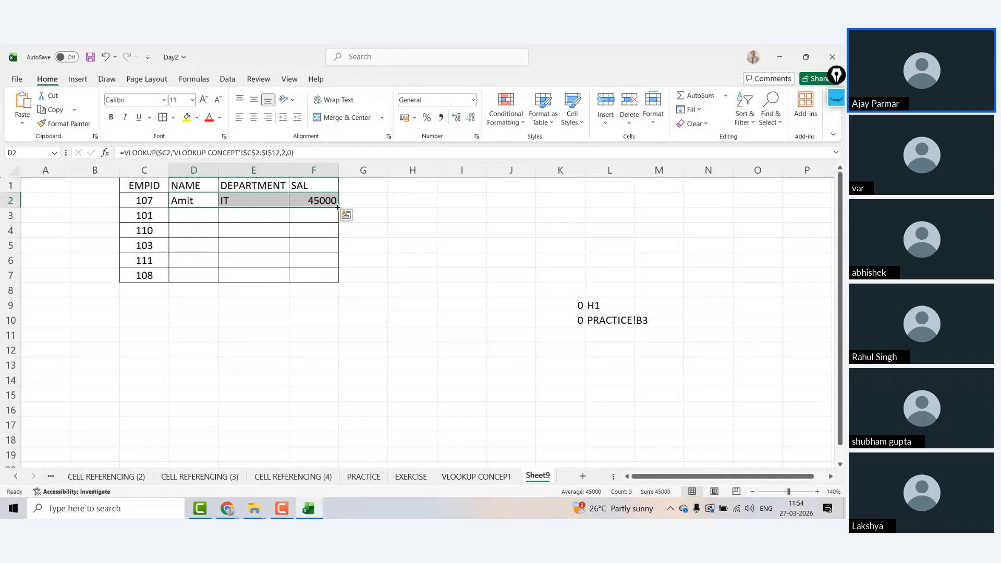
pyautogui.doubleClick(338, 207)
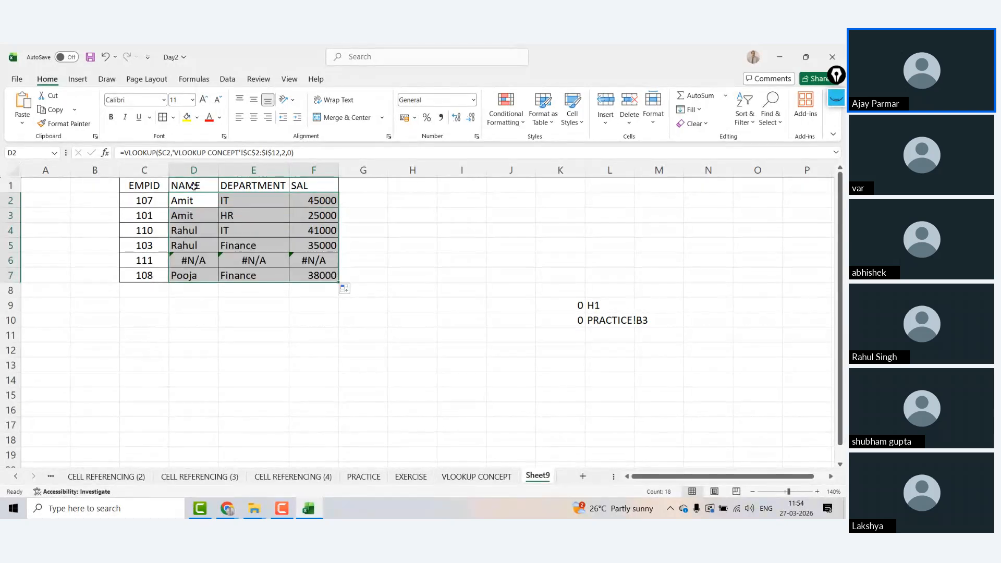
pyautogui.moveTo(188, 199); pyautogui.dragTo(365, 166)
pyautogui.hotkey('ctrl', 'z')
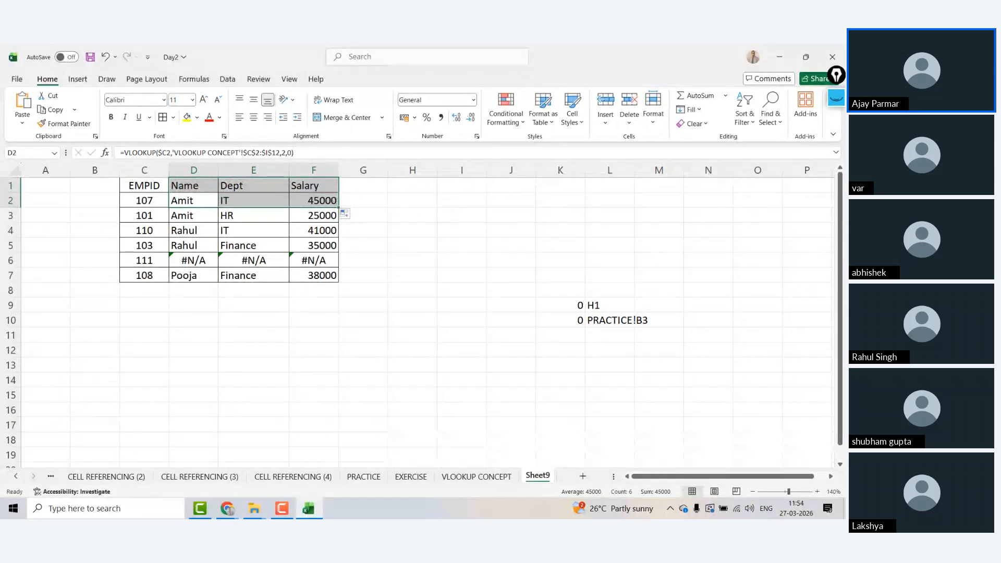
# Clear the VLOOKUP results in D3:F7 below the first employee row.
pyautogui.click(192, 199)
pyautogui.press('Down')
pyautogui.hotkey('ctrl', 'shift', 'Right')
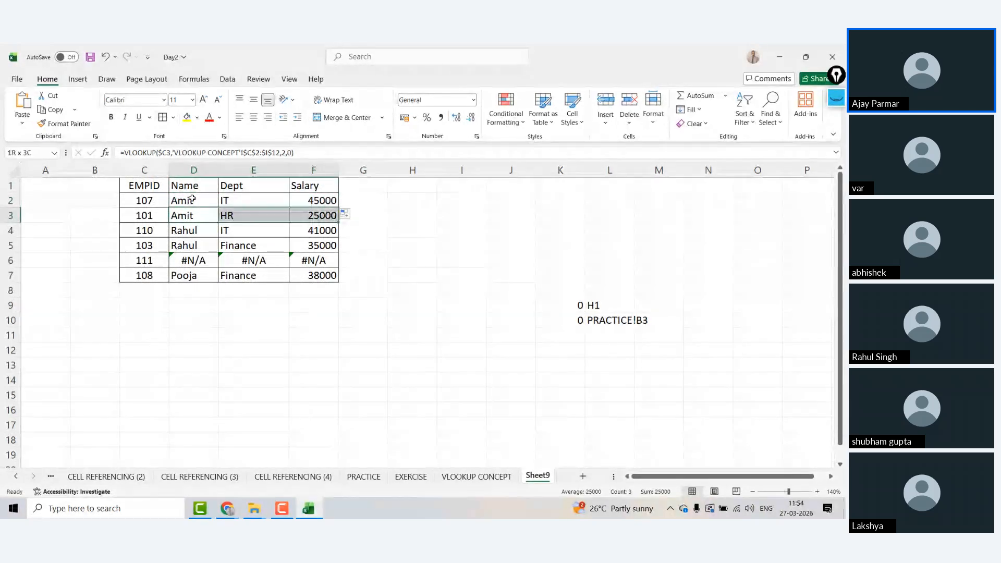
pyautogui.hotkey('ctrl', 'shift', 'Down')
pyautogui.press('Delete')
# Fill the D2:F2 formulas down again alongside the EMPID list through row 7.
pyautogui.press('Left')
pyautogui.press('Up')
pyautogui.press('Up')
pyautogui.press('Down')
pyautogui.hotkey('ctrl', 'shift', 'Down')
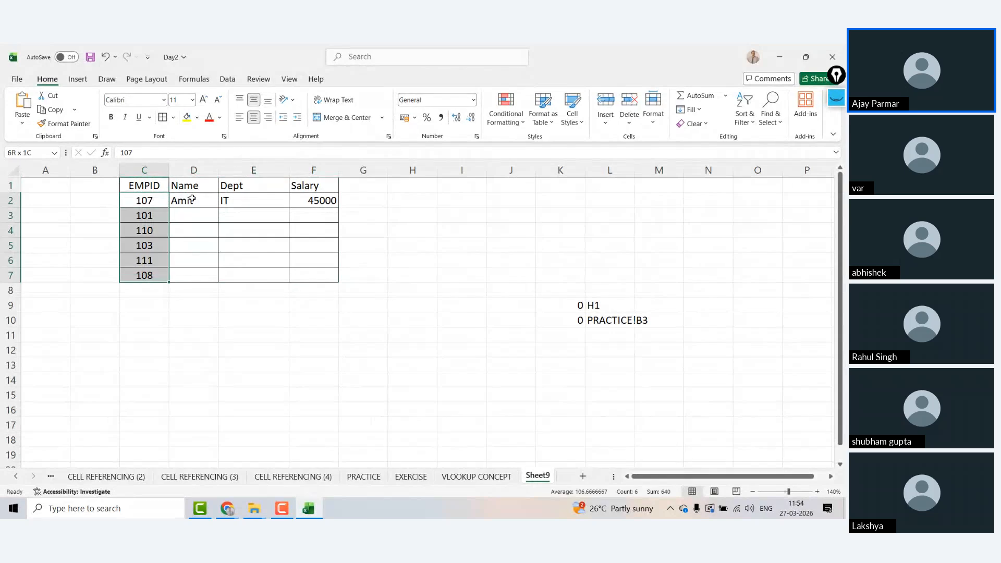
pyautogui.press('Up')
pyautogui.press('Right')
pyautogui.press('Down')
pyautogui.hotkey('ctrl', 'shift', 'Right')
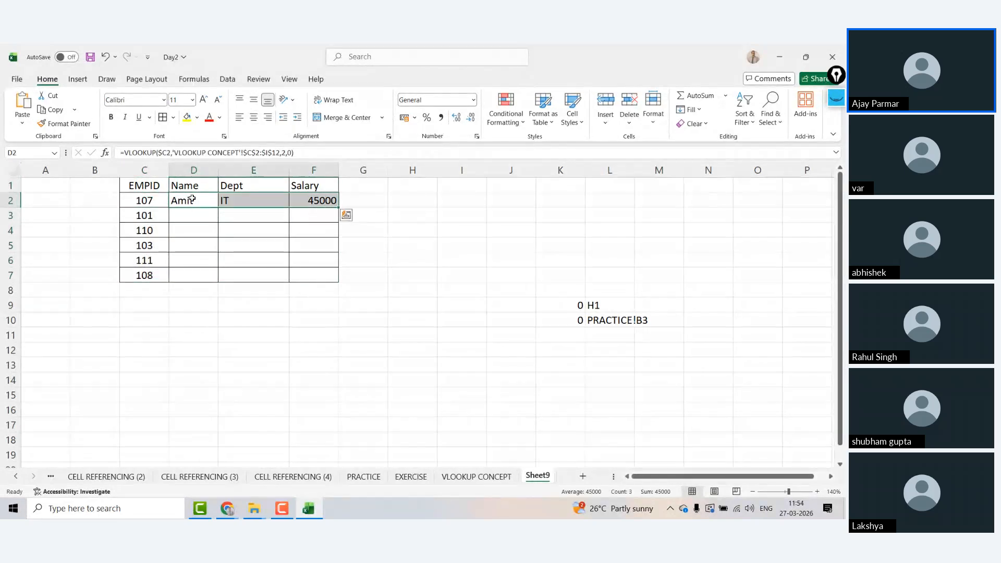
pyautogui.doubleClick(339, 208)
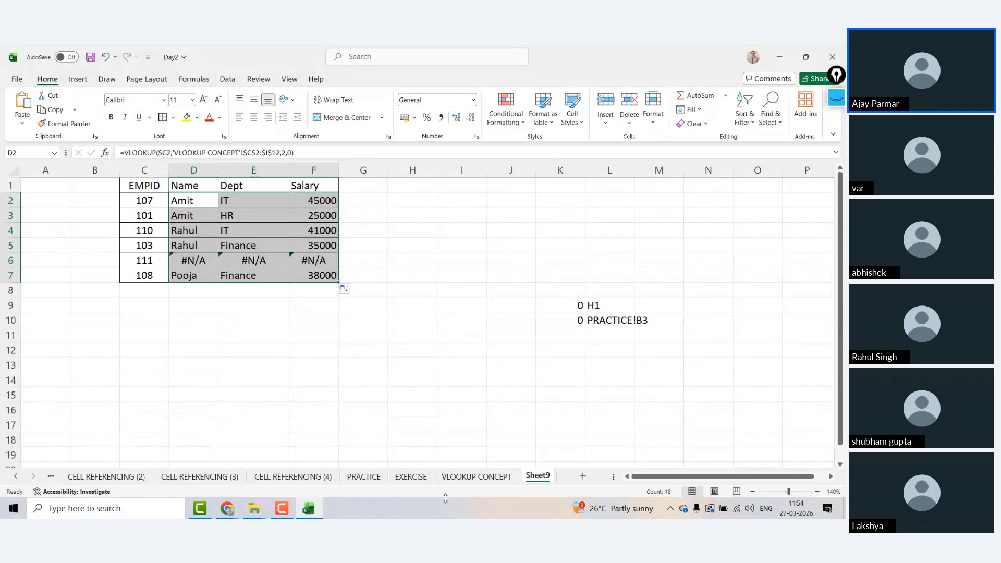
# Enter the sample numbers 1, 2, 4, 56, 6, 7 and 7 in H13:H19.
pyautogui.click(356, 413)
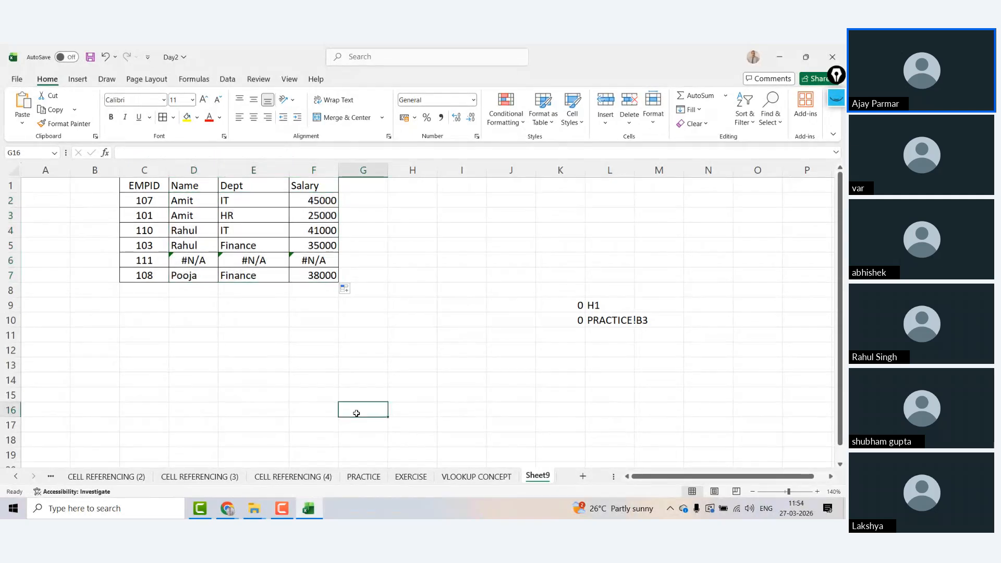
pyautogui.click(389, 363)
pyautogui.write('1')
pyautogui.press('Return')
pyautogui.write('2')
pyautogui.press('Return')
pyautogui.write('4')
pyautogui.press('Return')
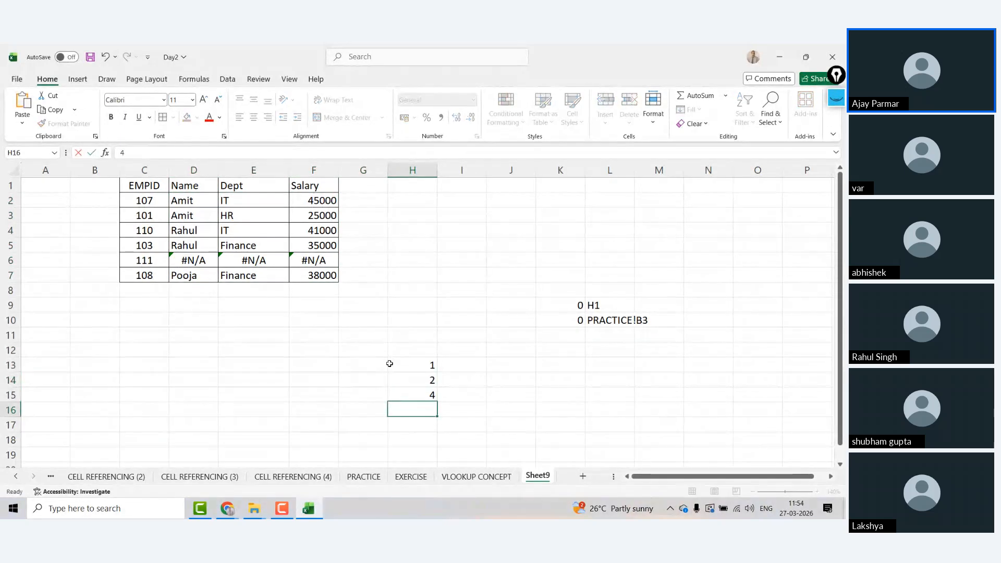
pyautogui.write('56')
pyautogui.press('Return')
pyautogui.write('6')
pyautogui.press('Return')
pyautogui.write('7')
pyautogui.press('Return')
pyautogui.write('7')
pyautogui.press('Up')
# Enter the formula =H13+H14 in J13, leaving an empty column beside the sample numbers.
pyautogui.press('Up')
pyautogui.press('Up')
pyautogui.press('Up')
pyautogui.press('Up')
pyautogui.press('Up')
pyautogui.press('Up')
pyautogui.press('Right')
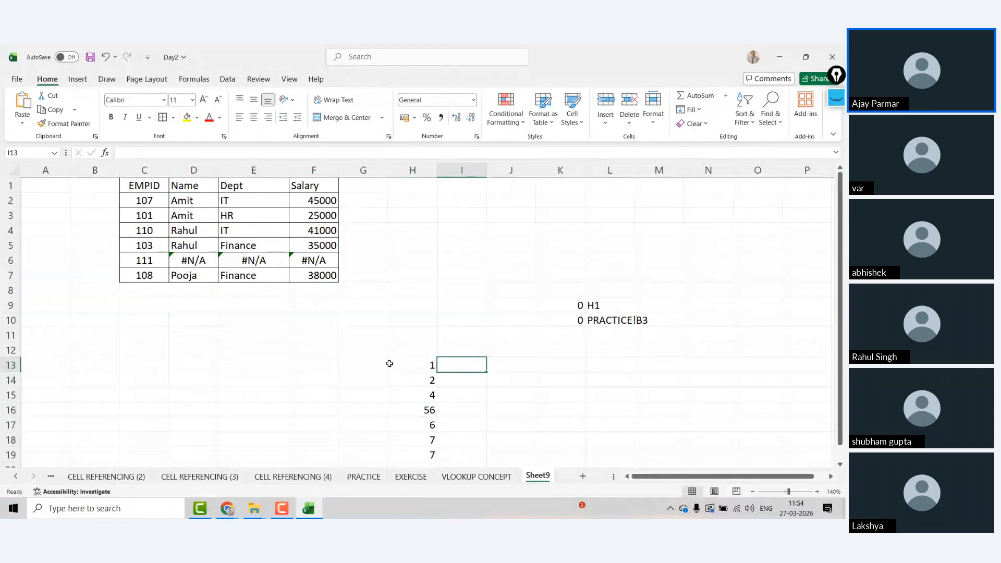
pyautogui.press('Right')
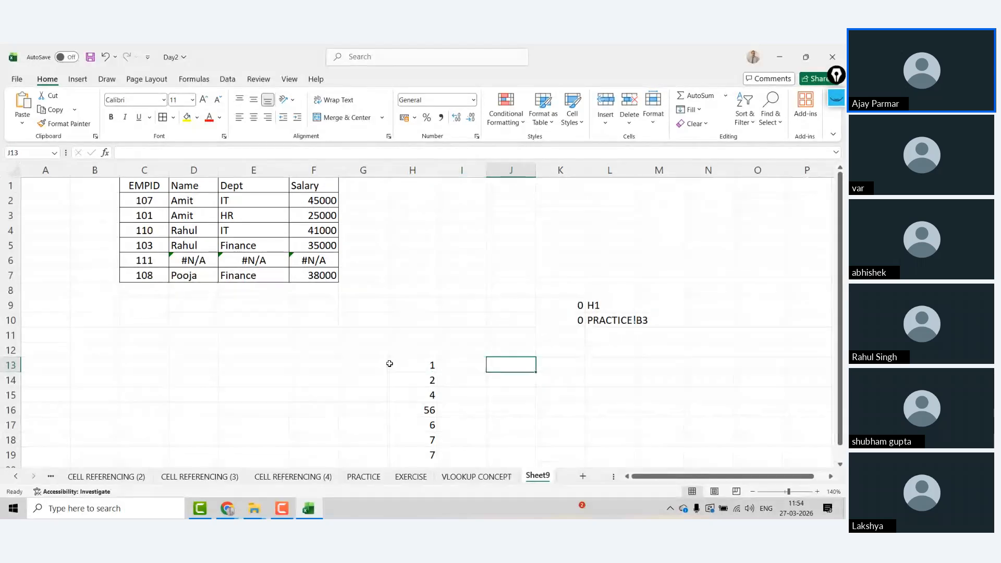
pyautogui.write('=')
pyautogui.click(390, 363)
pyautogui.write('+H14')
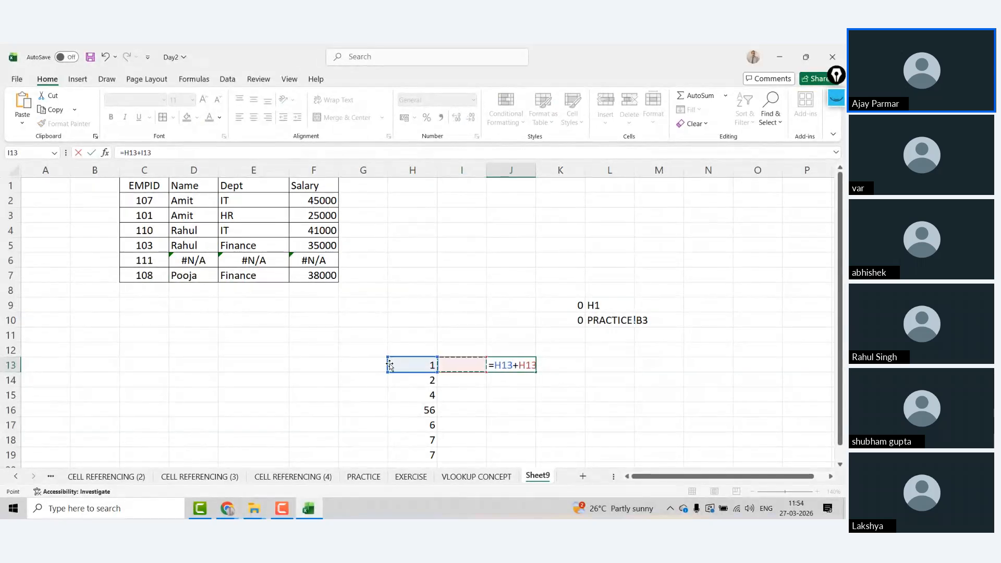
pyautogui.press('Return')
pyautogui.press('Up')
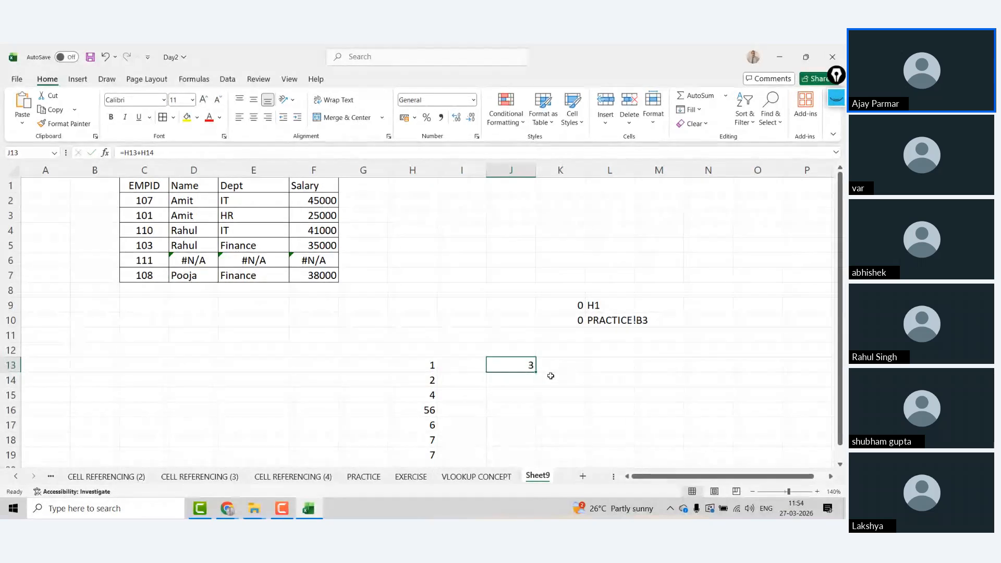
# Enter =H13+H14 in I13 directly beside the sample numbers and autofill it down to I19.
pyautogui.click(471, 366)
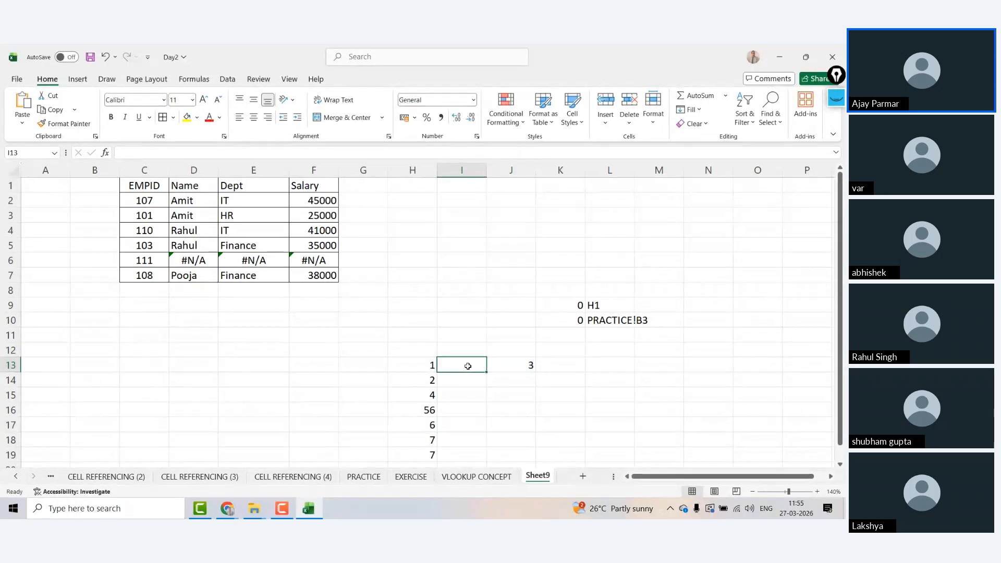
pyautogui.press('Right')
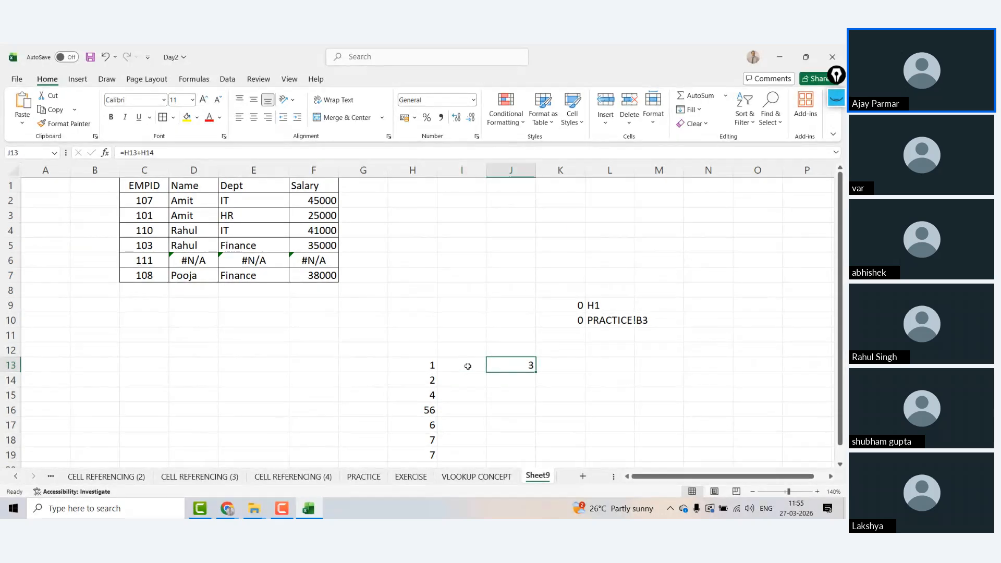
pyautogui.click(468, 366)
pyautogui.write('=H13+')
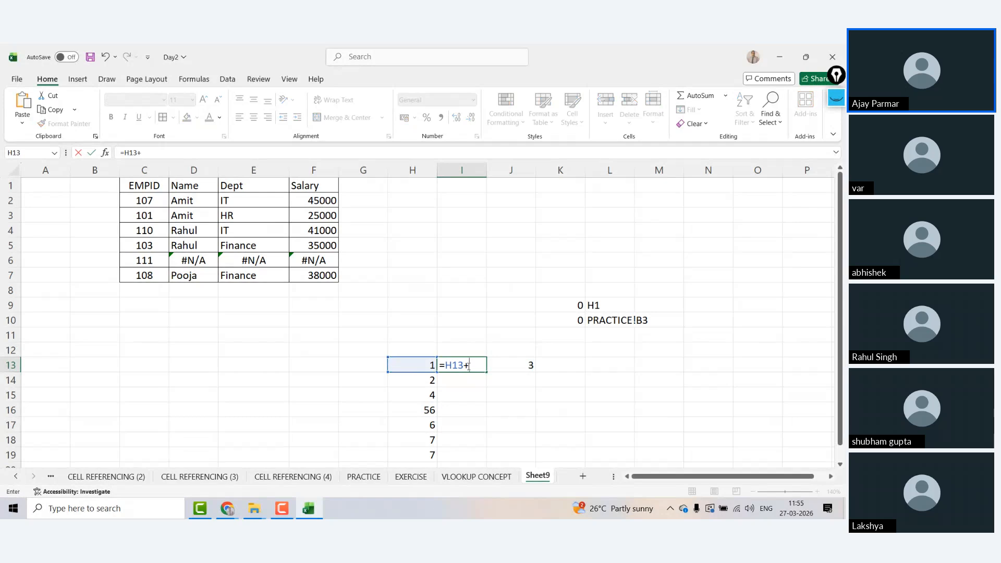
pyautogui.write('H14')
pyautogui.hotkey('ctrl', 'Return')
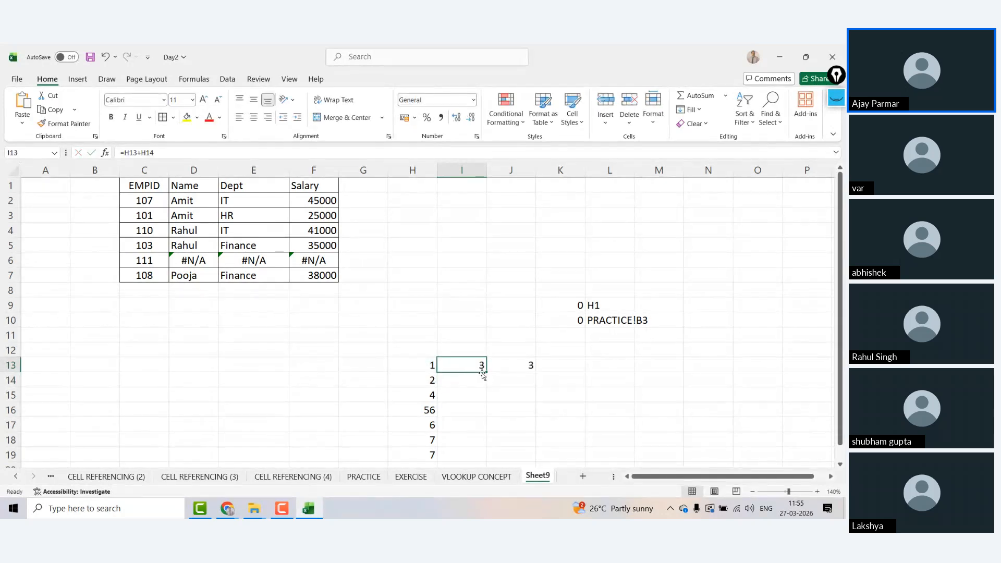
pyautogui.doubleClick(485, 372)
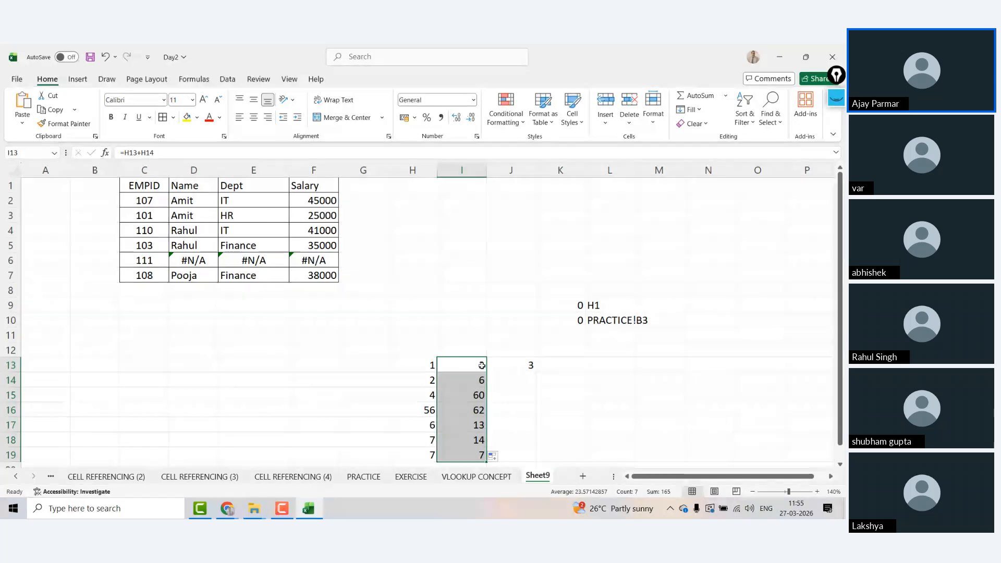
# Make the header row C1:F1 bold and centre the contents of the whole table C1:F7.
pyautogui.click(230, 206)
pyautogui.press('Up')
pyautogui.press('Left')
pyautogui.press('Left')
pyautogui.hotkey('ctrl', 'shift', 'Right')
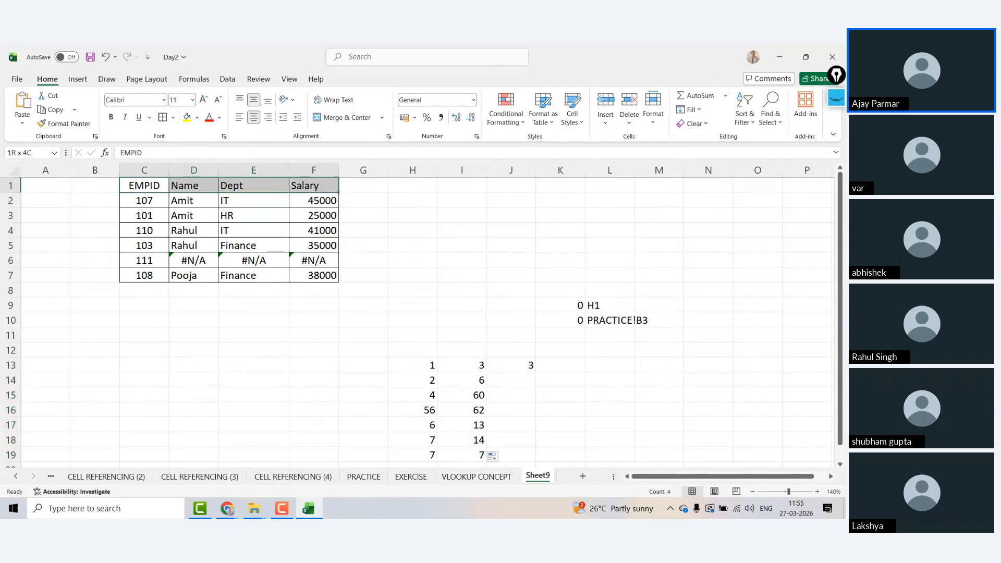
pyautogui.hotkey('ctrl', 'b')
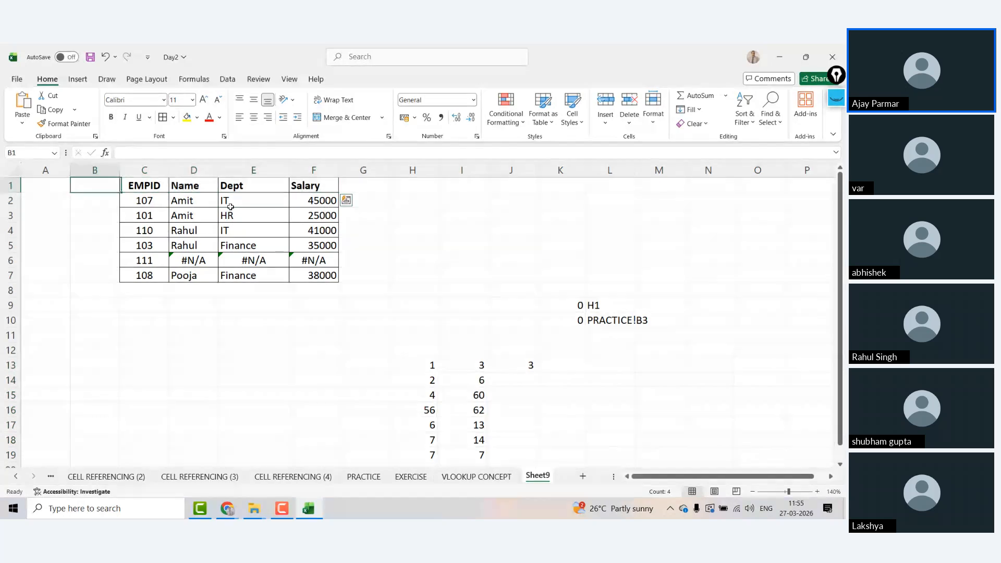
pyautogui.hotkey('ctrl', 'shift', 'Down')
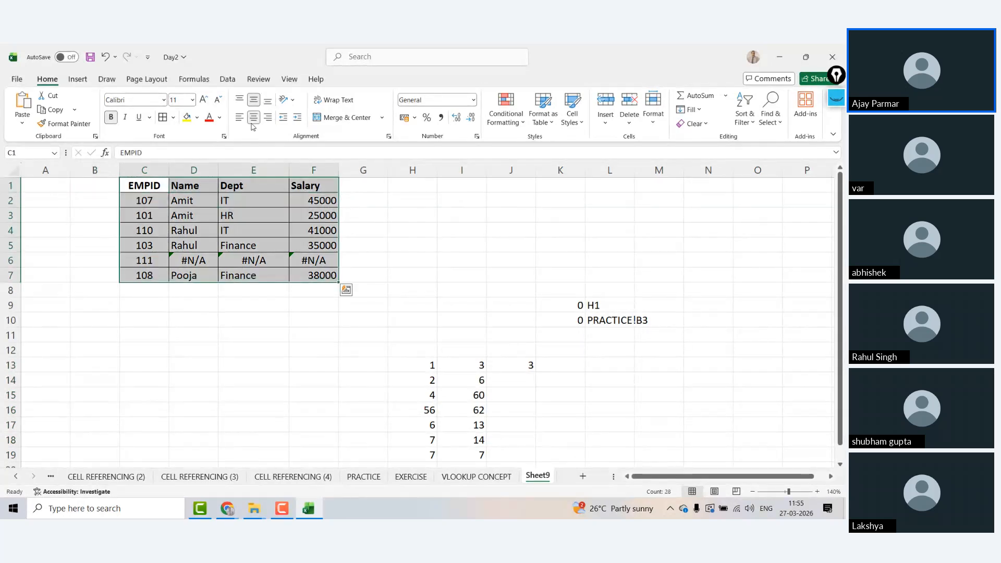
pyautogui.click(253, 122)
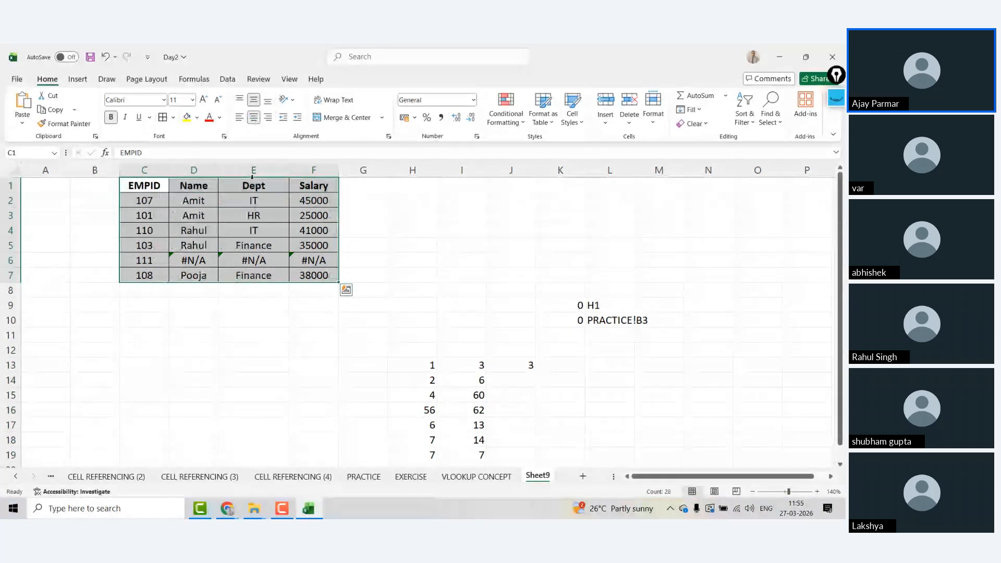
# Switch to the ChatGPT browser window and ask for one VLOOKUP exercise with five rows of sales data.
pyautogui.click(260, 245)
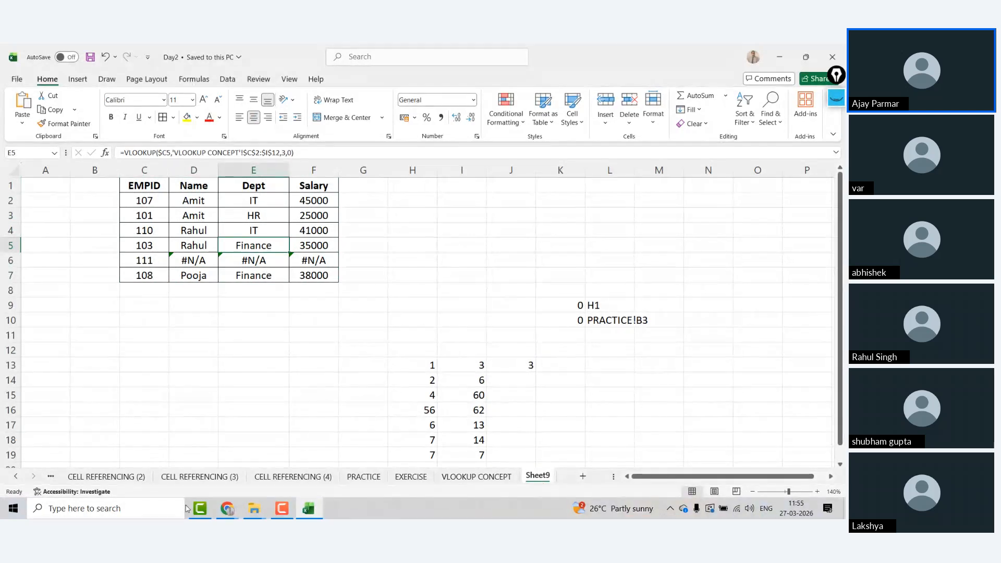
pyautogui.moveTo(232, 514)
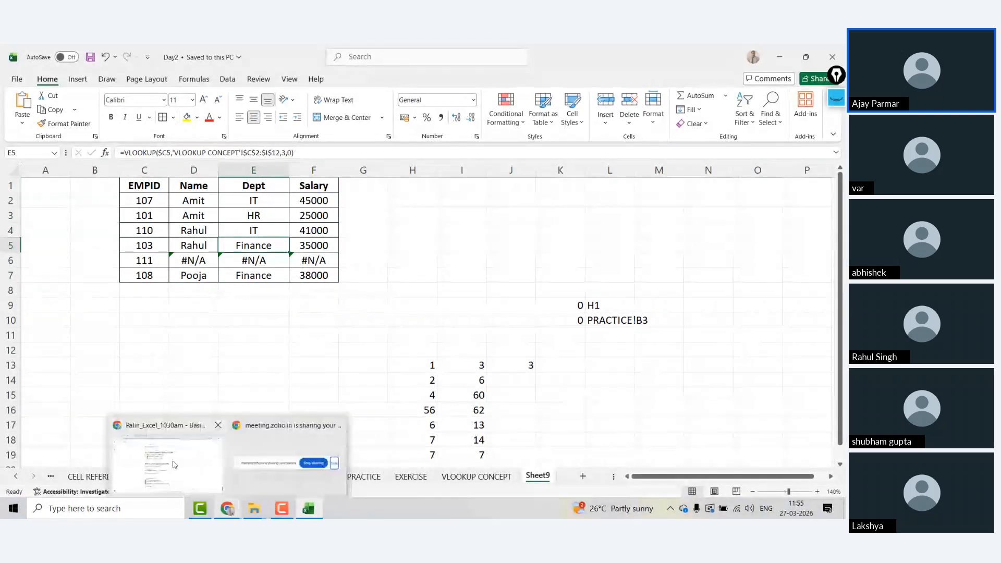
pyautogui.click(175, 464)
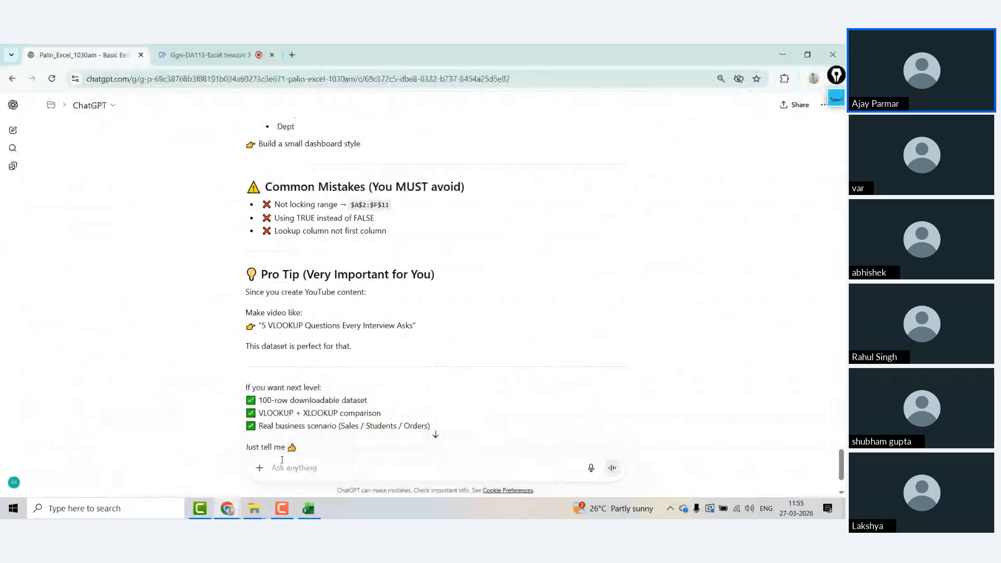
pyautogui.click(321, 467)
pyautogui.write('Give me one ')
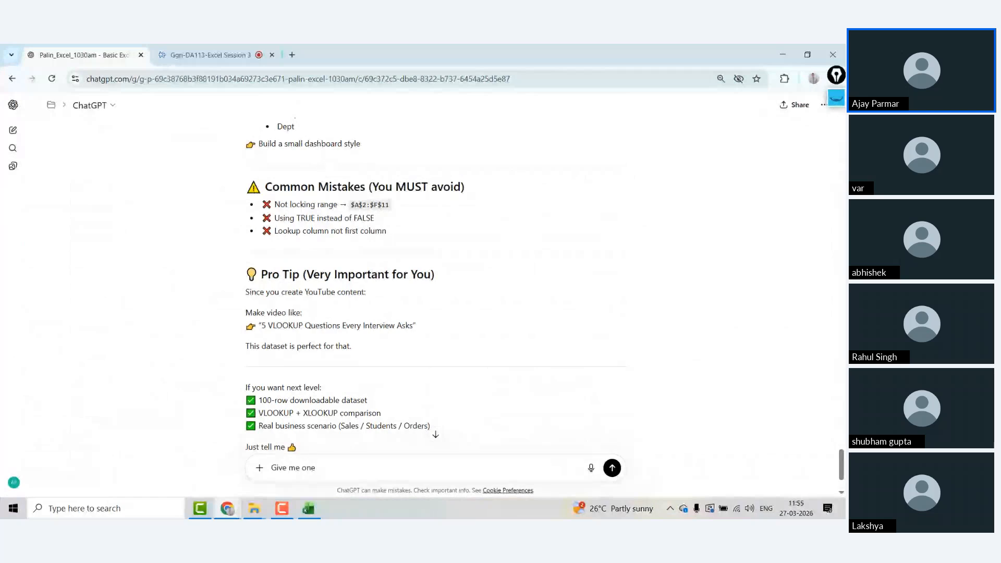
pyautogui.write('exercise on vlook')
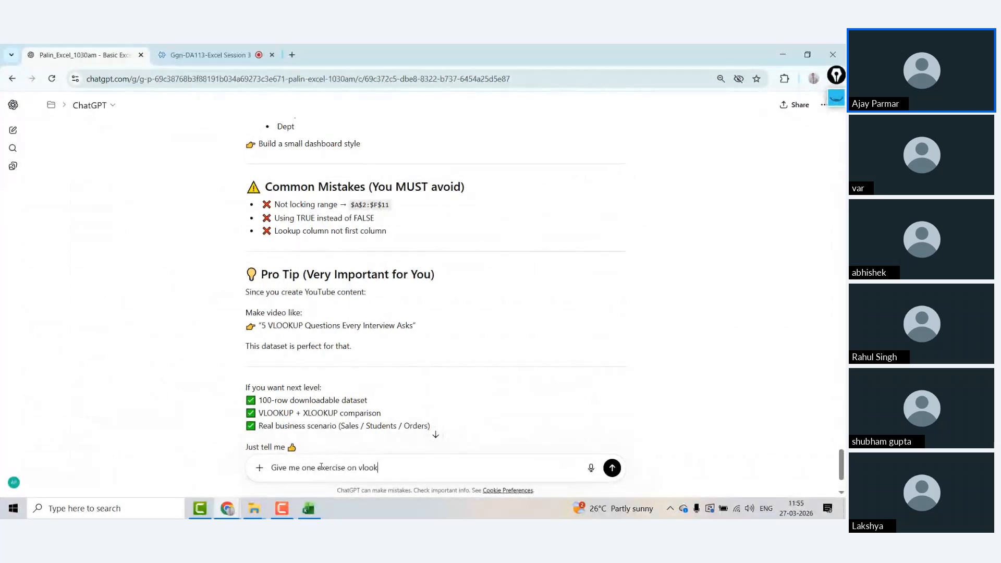
pyautogui.write('up , pls share a data as well. 5 rows')
pyautogui.write('data')
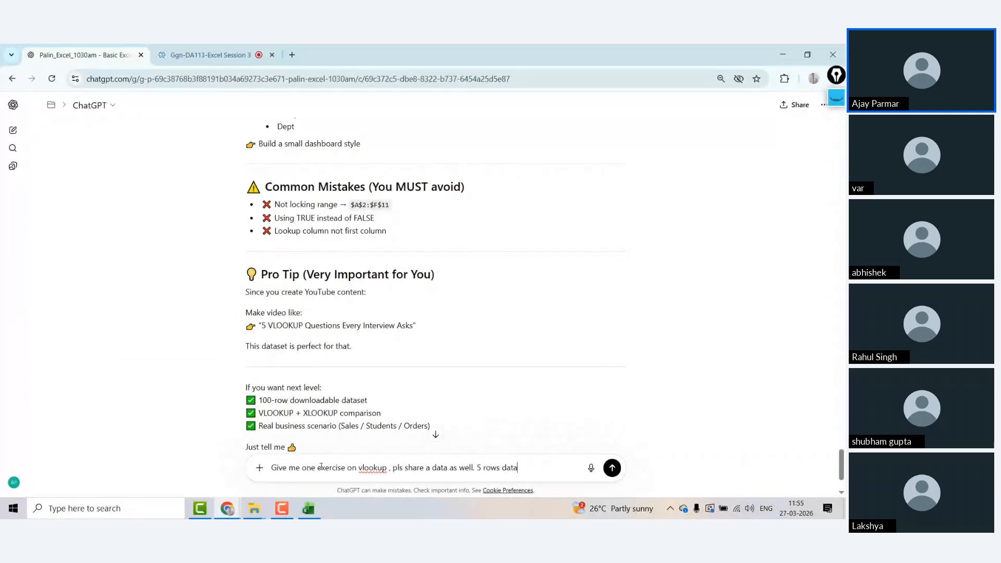
pyautogui.write(' i want. from sa')
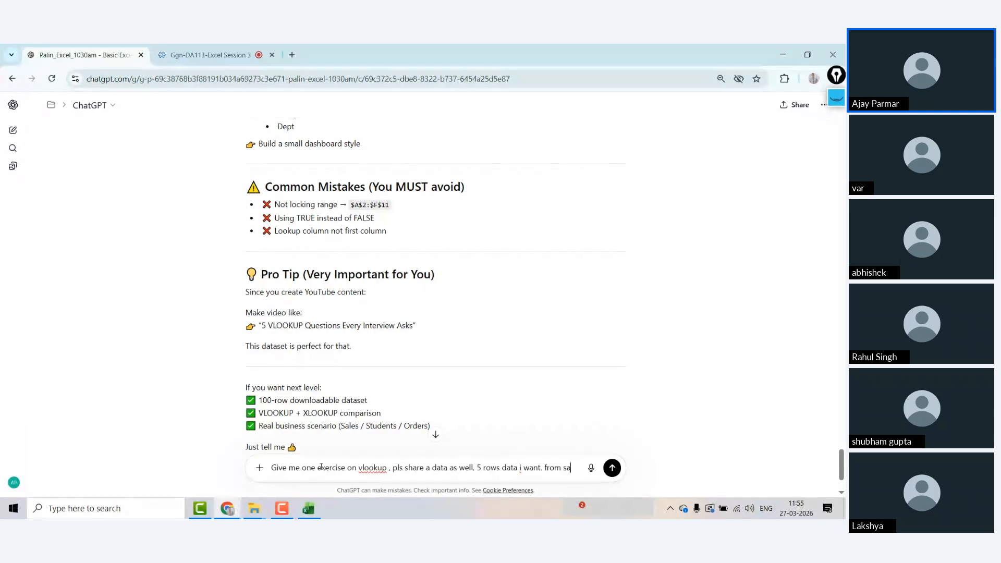
pyautogui.write('les')
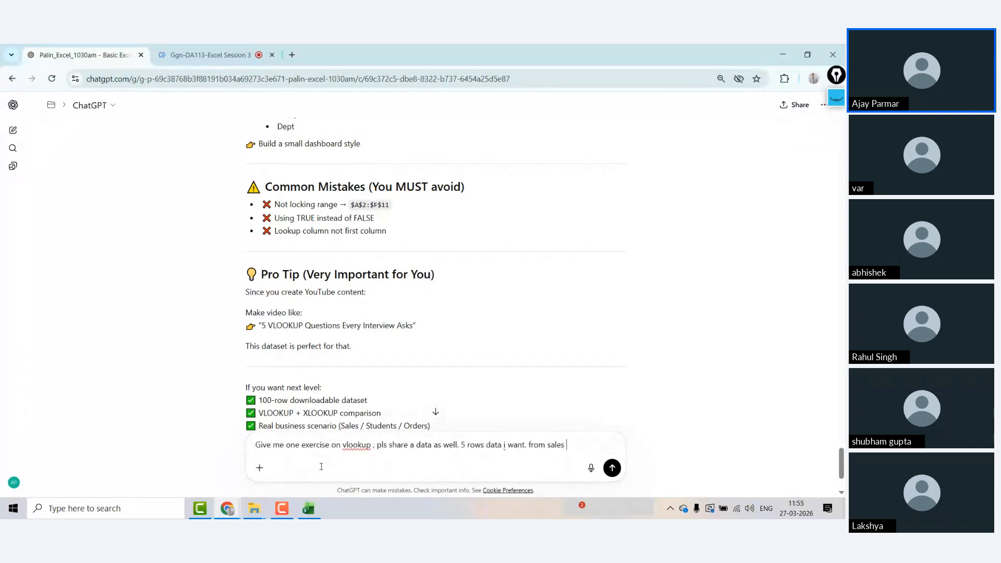
pyautogui.press('Return')
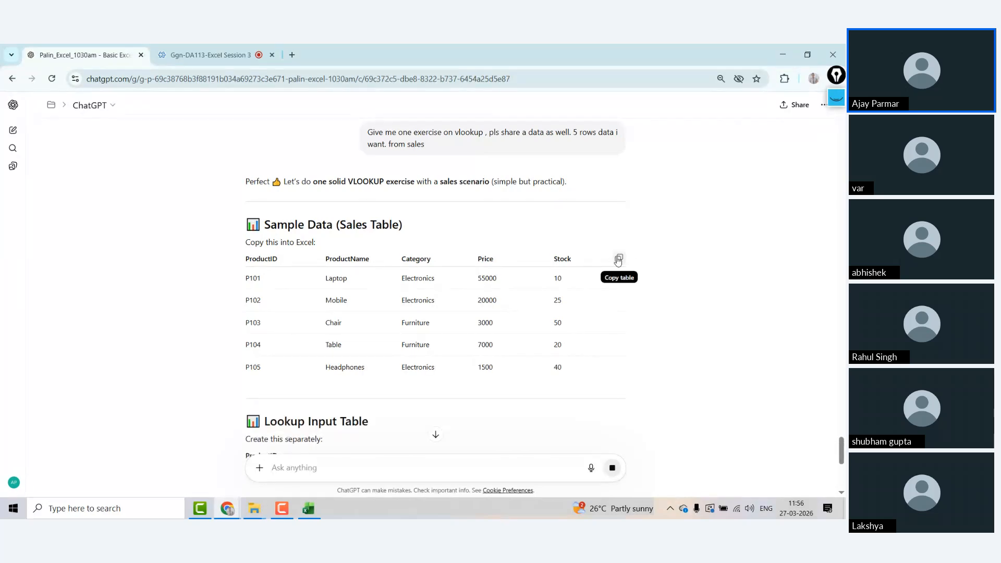
# Copy ChatGPT's sample sales table and paste it at C1 of a new worksheet in the Excel workbook.
pyautogui.click(619, 259)
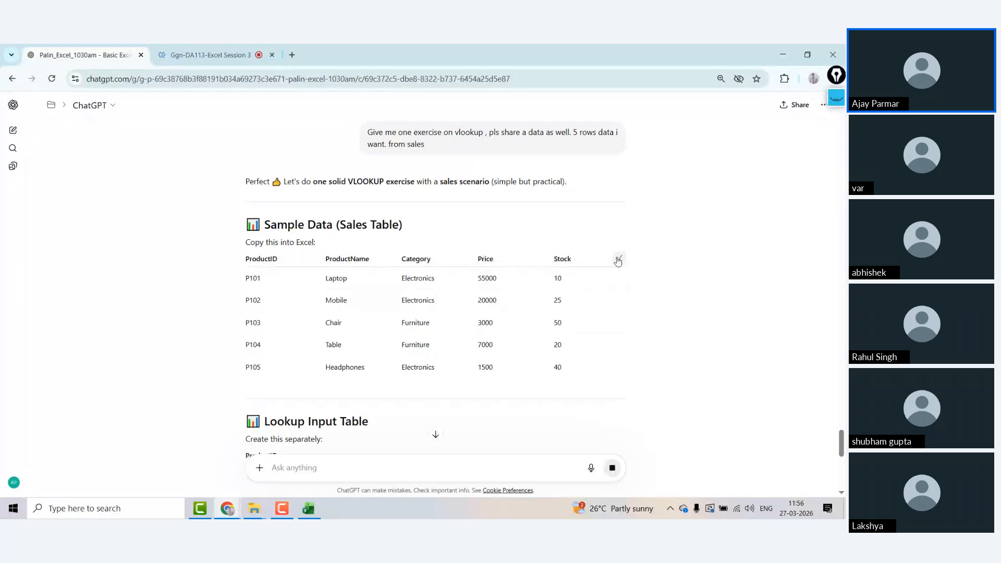
pyautogui.click(308, 509)
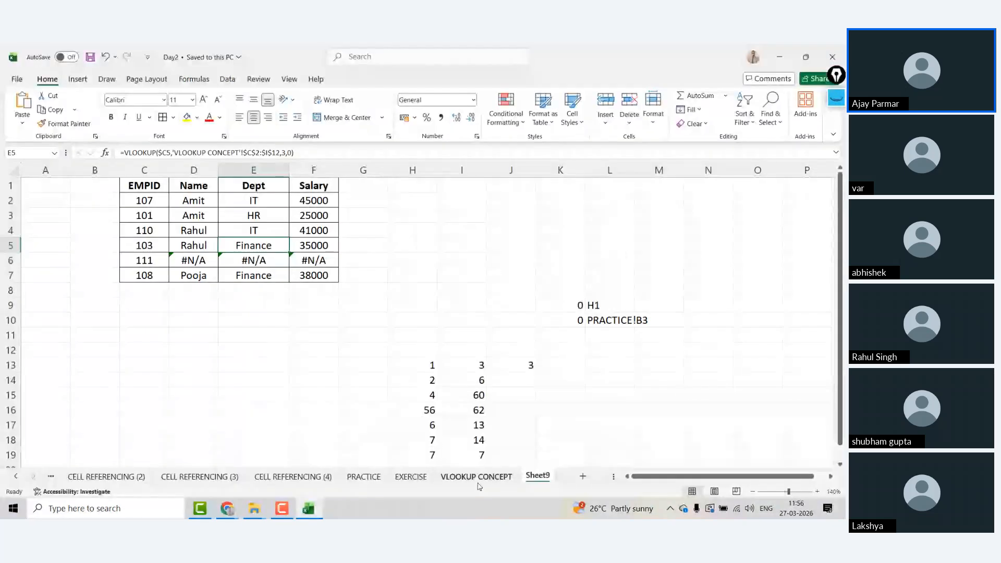
pyautogui.click(582, 476)
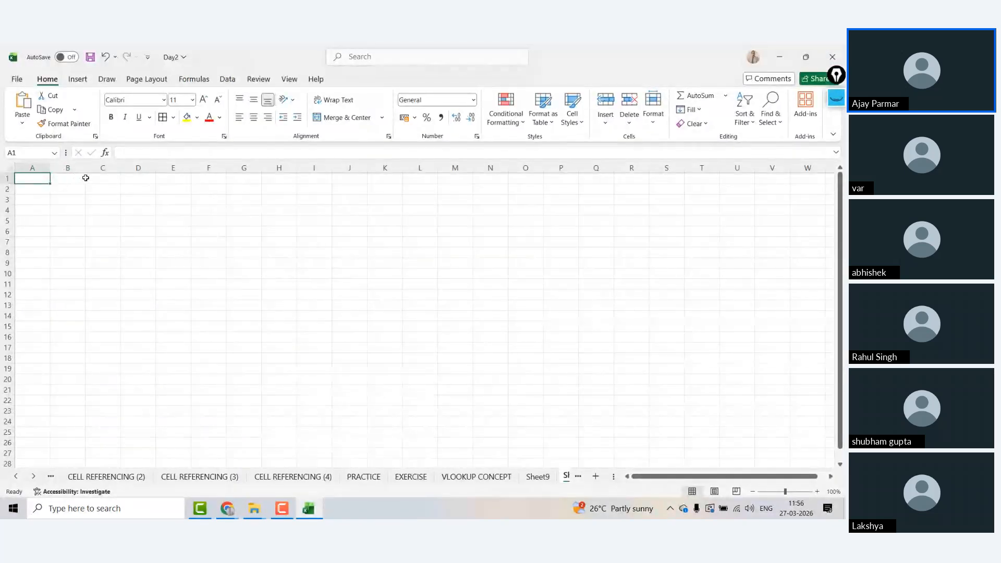
pyautogui.click(114, 179)
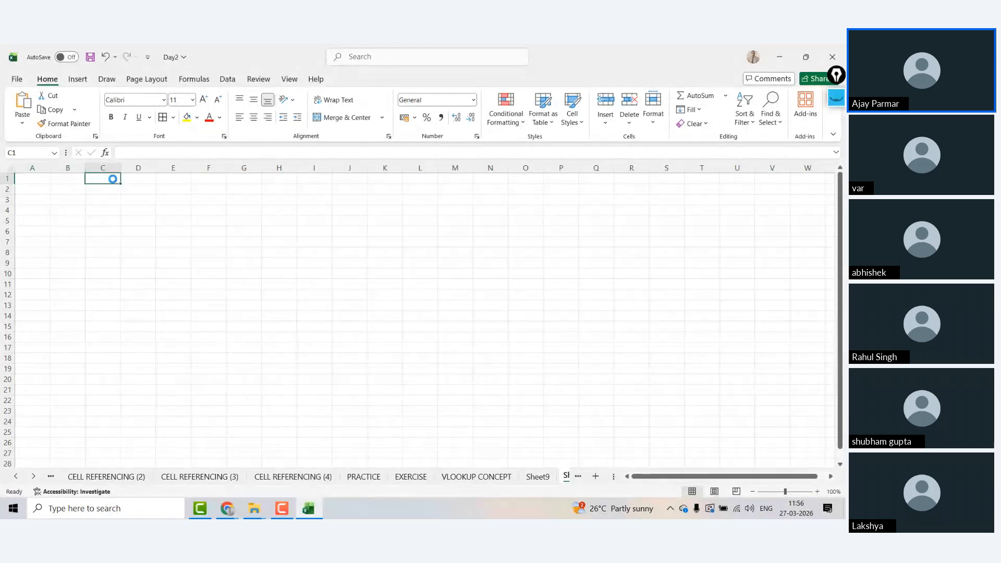
pyautogui.hotkey('ctrl', 'v')
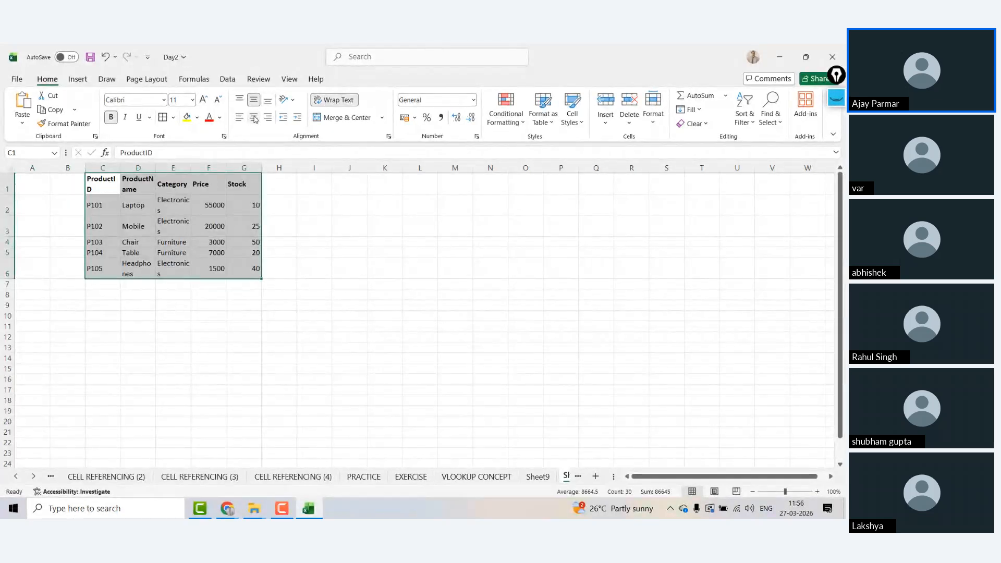
# Widen columns C, D and E so the product IDs, names and categories each fit on one line.
pyautogui.moveTo(156, 170)
pyautogui.mouseDown()
pyautogui.moveTo(171, 168)
pyautogui.moveTo(159, 168)
pyautogui.mouseUp()
pyautogui.doubleClick(169, 168)
pyautogui.moveTo(150, 225); pyautogui.dragTo(268, 167)
pyautogui.click(240, 181)
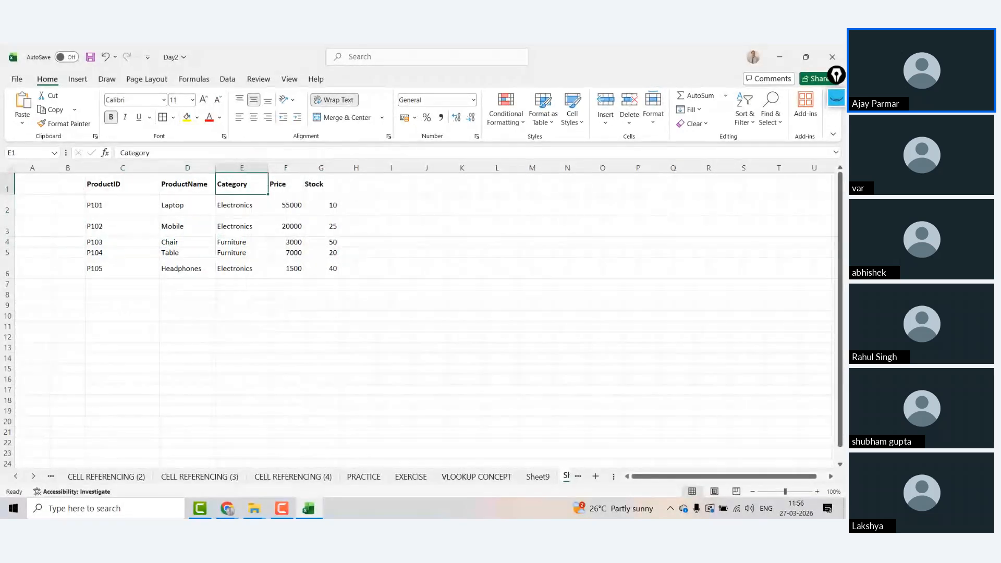
# Centre the contents of the whole sales table C1:G6 and fit its row heights to single lines.
pyautogui.click(100, 182)
pyautogui.hotkey('ctrl', 'shift', 'Right')
pyautogui.hotkey('ctrl', 'shift', 'Down')
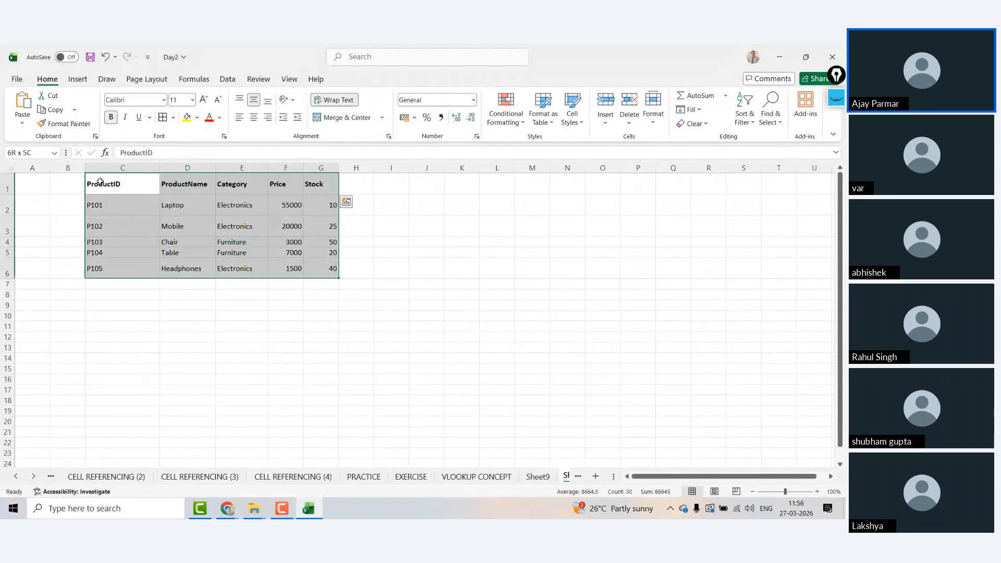
pyautogui.click(255, 118)
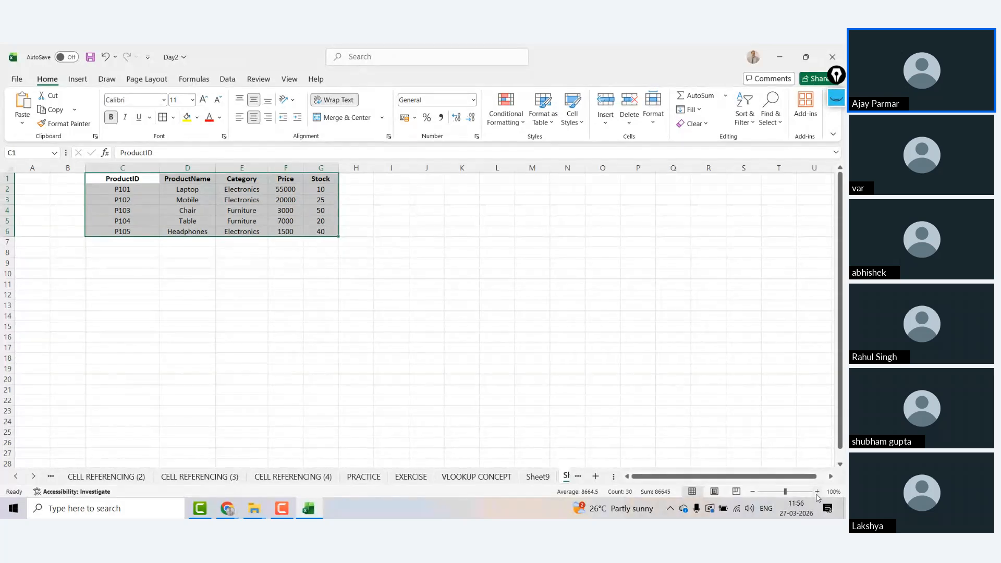
# Collapse the empty column B beside the sales table to zero width.
pyautogui.click(817, 492)
pyautogui.click(817, 492)
pyautogui.click(817, 492)
pyautogui.click(89, 198)
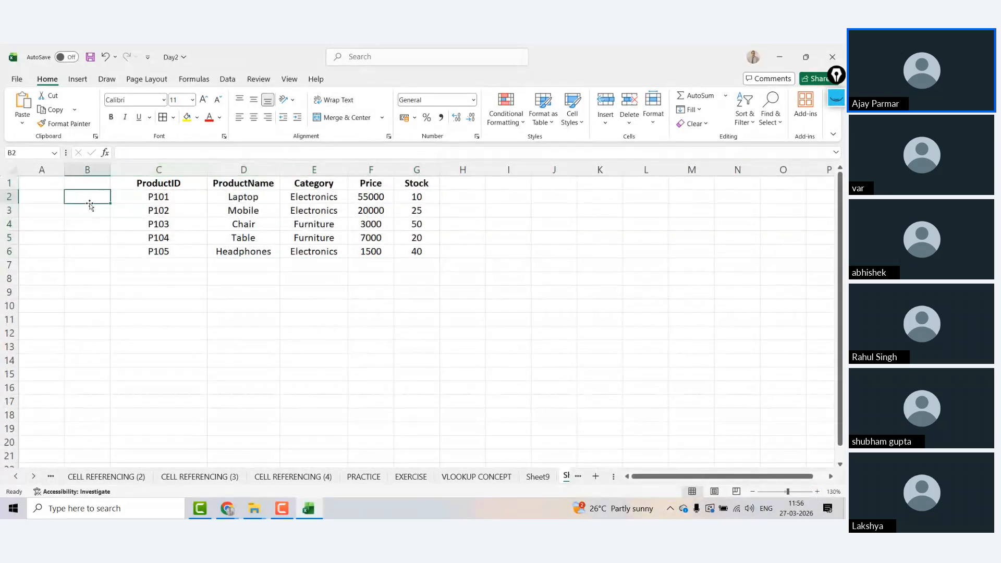
pyautogui.moveTo(106, 170); pyautogui.dragTo(63, 170)
pyautogui.click(475, 280)
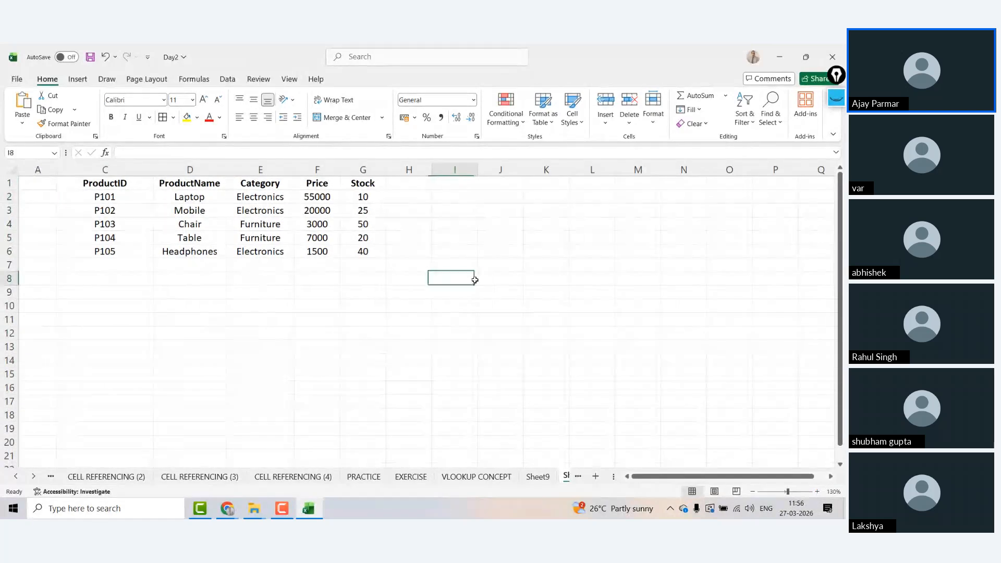
pyautogui.press('Return')
# Examine the sales table column by column, from the product IDs through names and categories to prices.
pyautogui.click(126, 195)
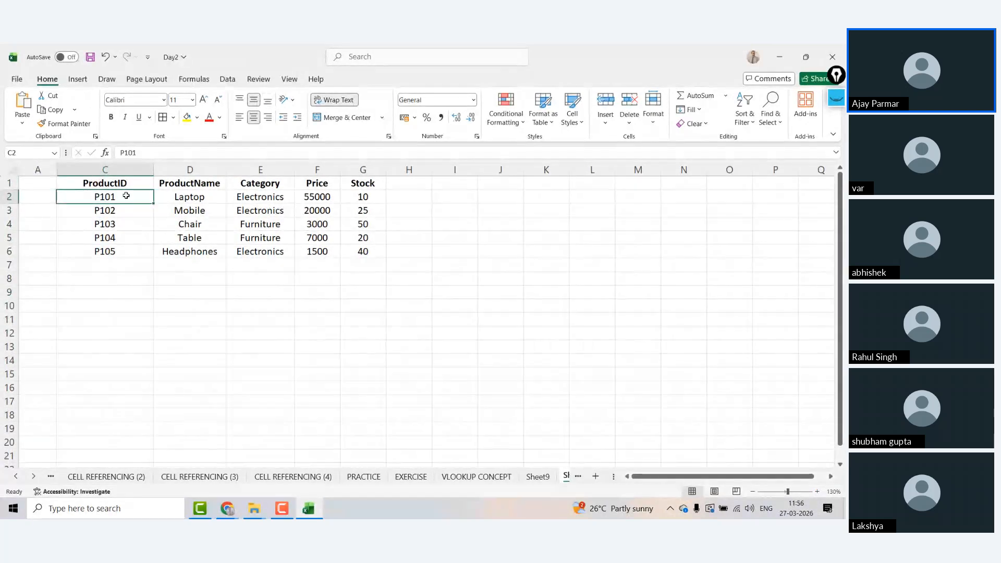
pyautogui.press('Down')
pyautogui.press('Down')
pyautogui.press('Up')
pyautogui.press('Up')
pyautogui.press('Right')
pyautogui.hotkey('shift', 'Down')
pyautogui.hotkey('shift', 'Down')
pyautogui.hotkey('shift', 'Down')
pyautogui.hotkey('shift', 'Down')
pyautogui.hotkey('shift', 'Down')
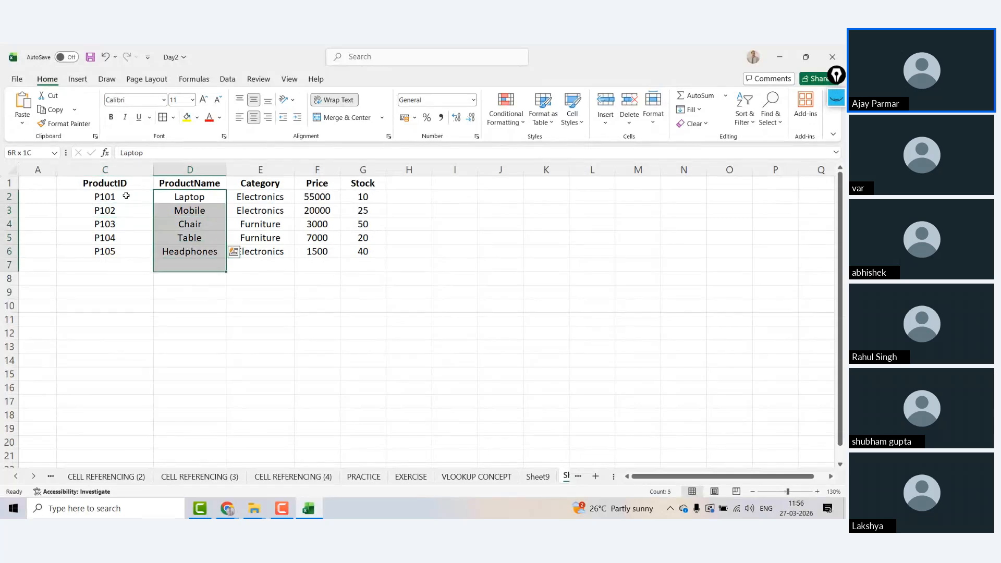
pyautogui.hotkey('shift', 'Up')
pyautogui.hotkey('shift', 'Up')
pyautogui.hotkey('shift', 'Up')
pyautogui.hotkey('shift', 'Up')
pyautogui.hotkey('shift', 'Up')
pyautogui.press('Down')
pyautogui.press('Down')
pyautogui.press('Up')
pyautogui.press('Up')
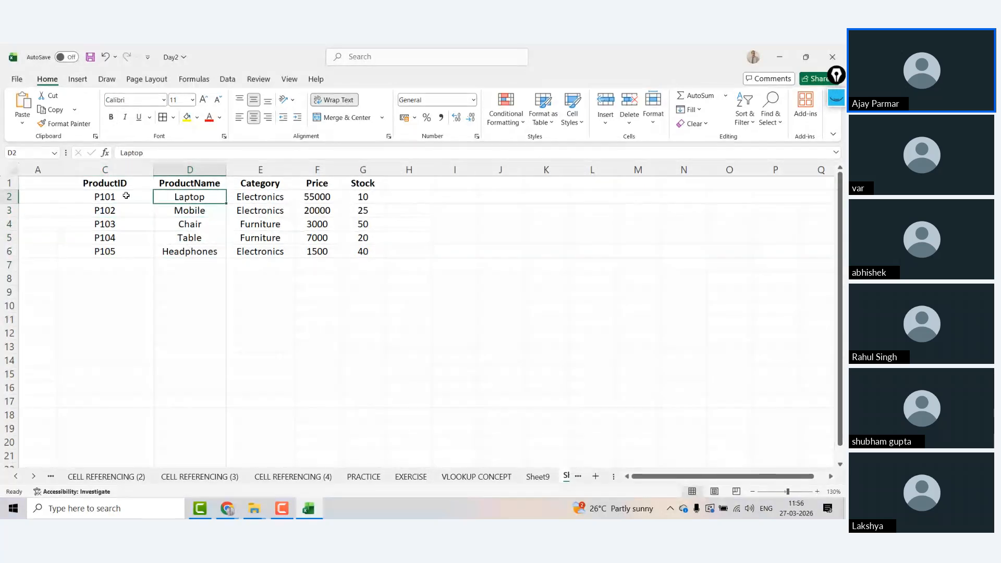
pyautogui.press('Right')
pyautogui.hotkey('shift', 'Down')
pyautogui.hotkey('shift', 'Down')
pyautogui.hotkey('shift', 'Down')
pyautogui.hotkey('shift', 'Down')
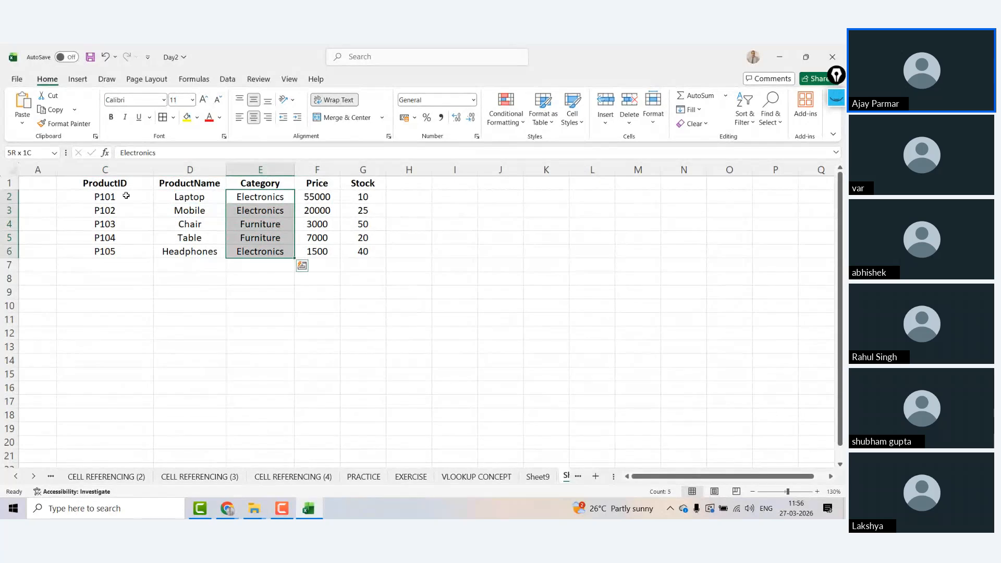
pyautogui.press('Down')
pyautogui.press('Down')
pyautogui.press('Down')
pyautogui.press('Down')
pyautogui.press('Right')
pyautogui.press('Up')
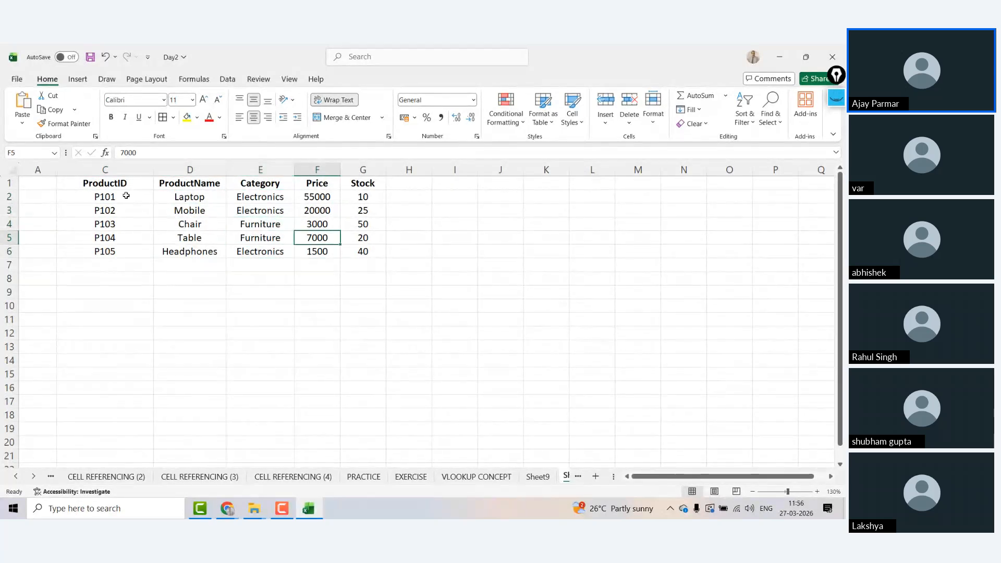
pyautogui.press('Up')
pyautogui.press('Up')
# Start a separate lookup table by entering the heading ProductID in J9.
pyautogui.click(484, 290)
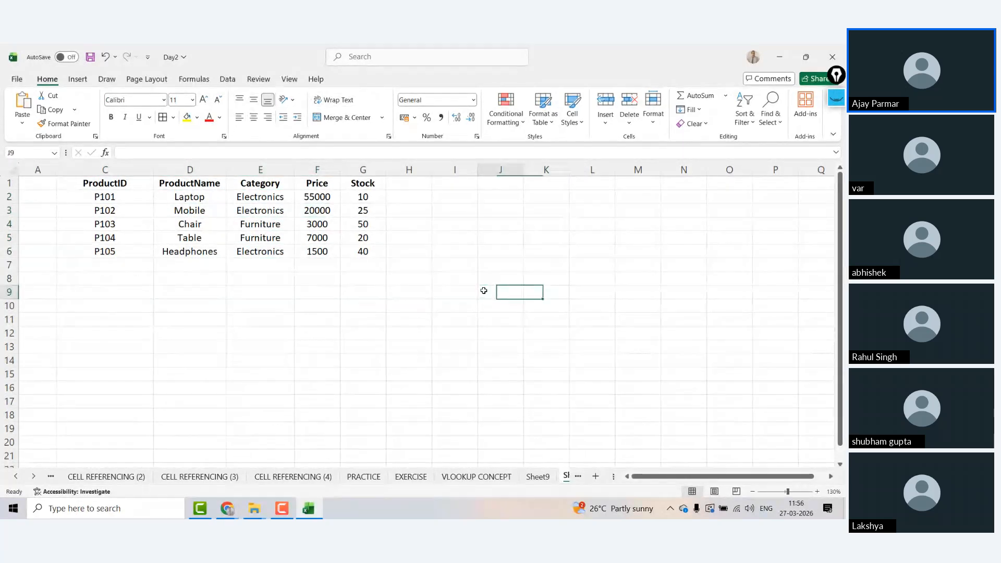
pyautogui.write('pro')
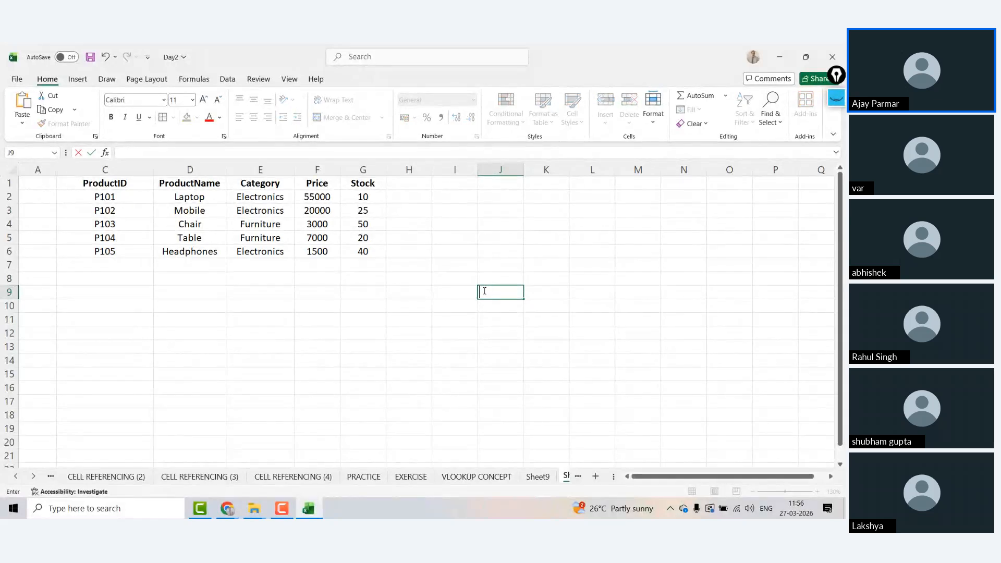
pyautogui.write('roductID')
pyautogui.press('Return')
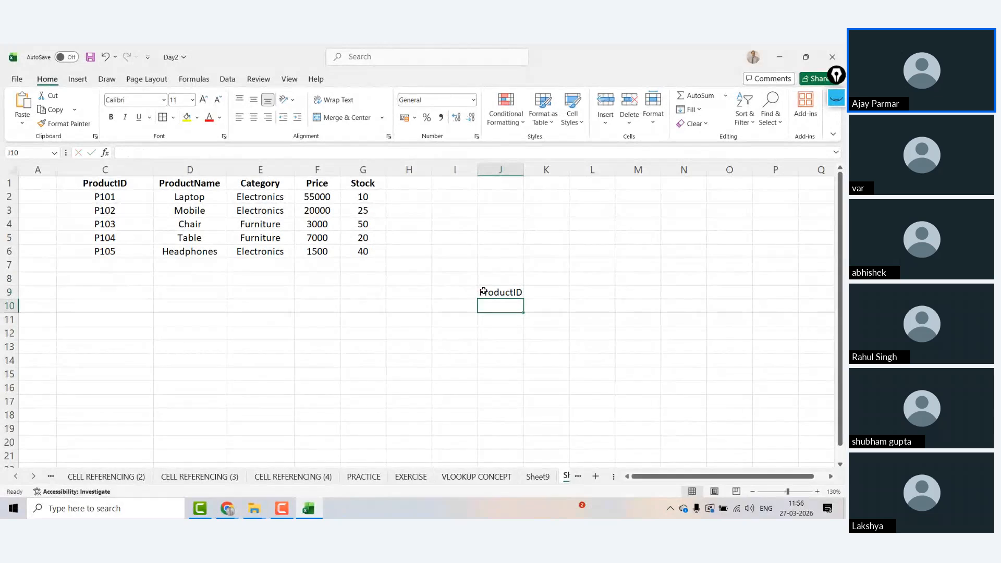
# Copy the IDs P103 and P104 from the sales table into J10:J11 and enter P101 in J12.
pyautogui.click(151, 227)
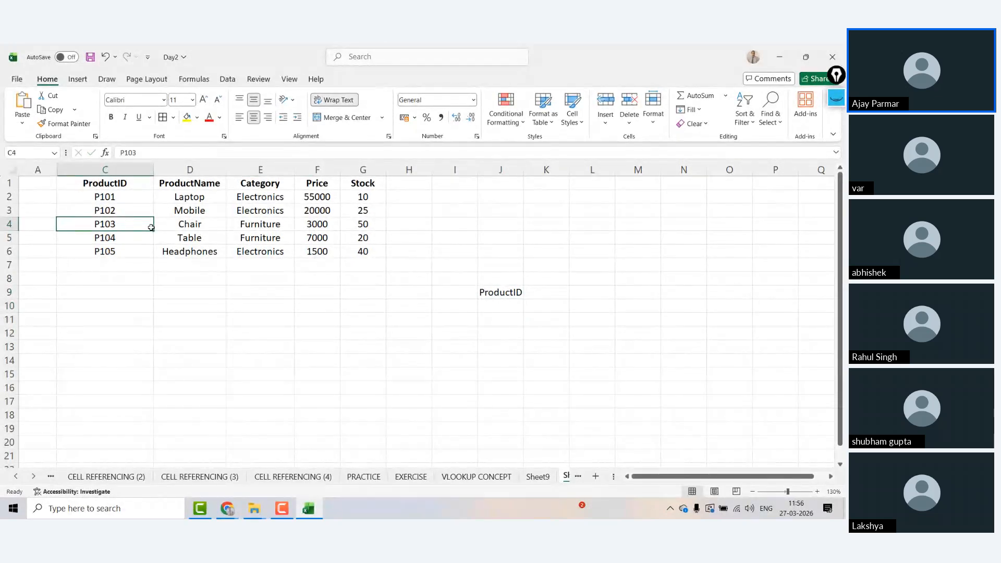
pyautogui.hotkey('shift', 'Down')
pyautogui.hotkey('ctrl', 'c')
pyautogui.click(494, 313)
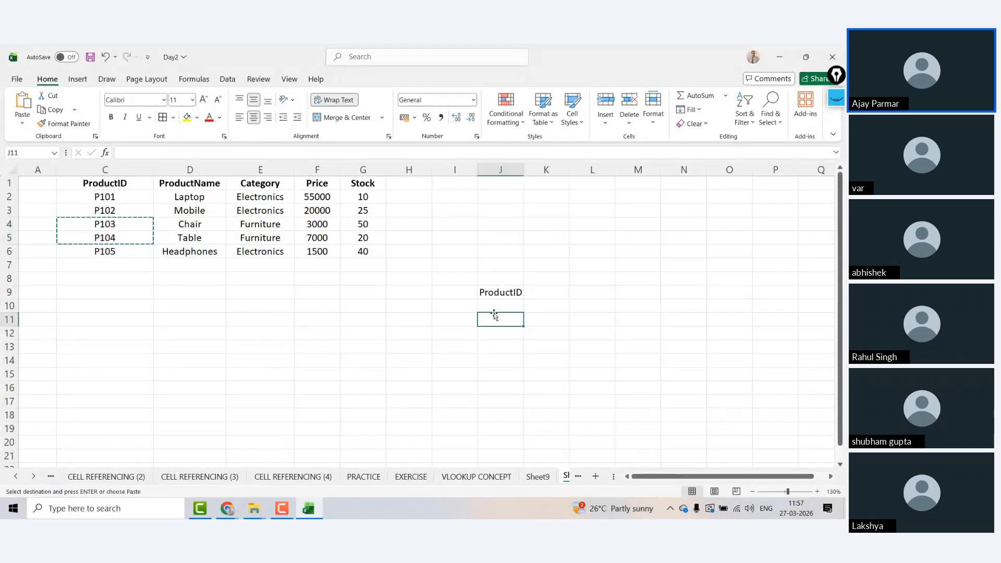
pyautogui.hotkey('ctrl', 'v')
pyautogui.press('Down')
pyautogui.press('Down')
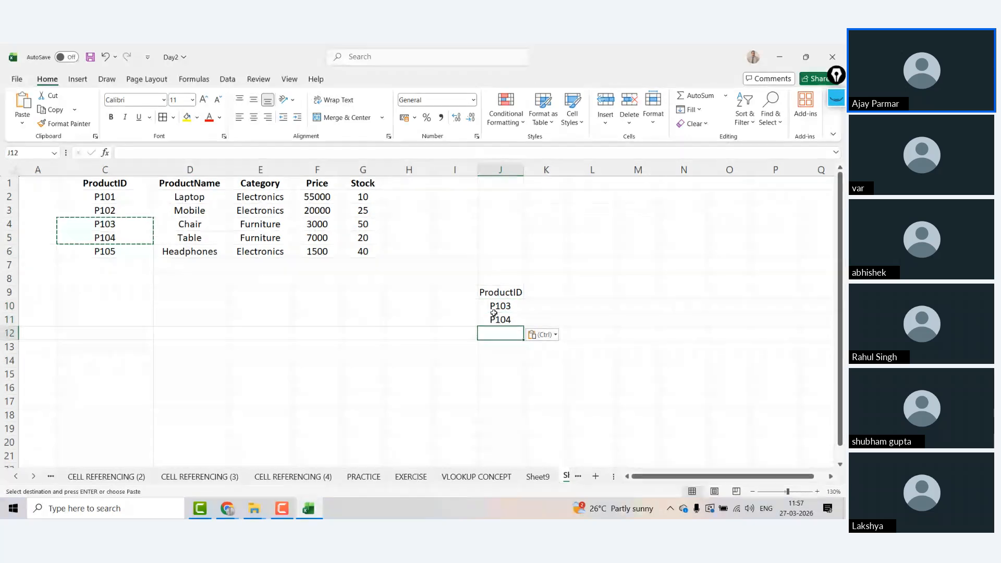
pyautogui.write('P101')
# Left-align the product IDs in J10:J12 consistently.
pyautogui.press('Up')
pyautogui.press('Up')
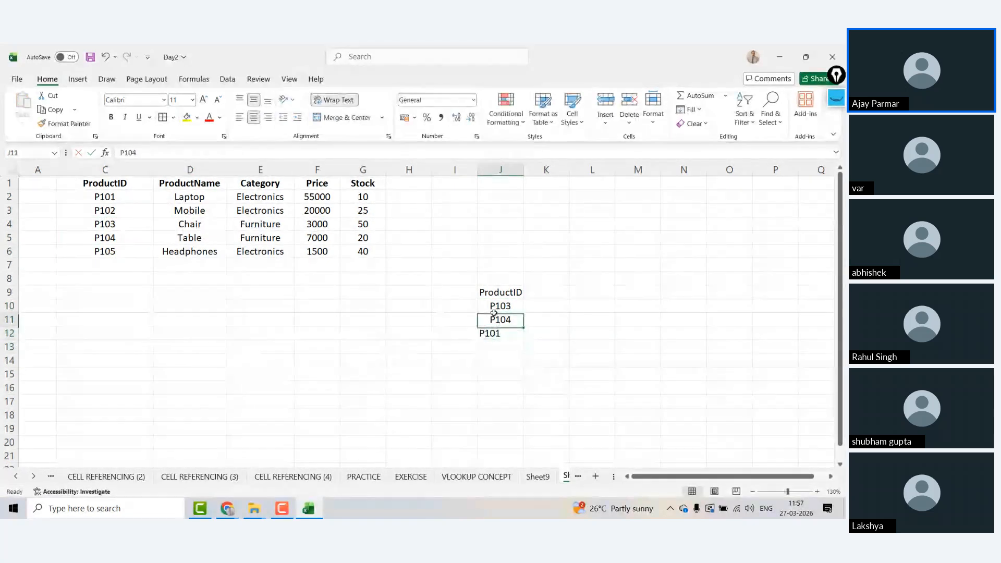
pyautogui.hotkey('shift', 'Down')
pyautogui.hotkey('shift', 'Down')
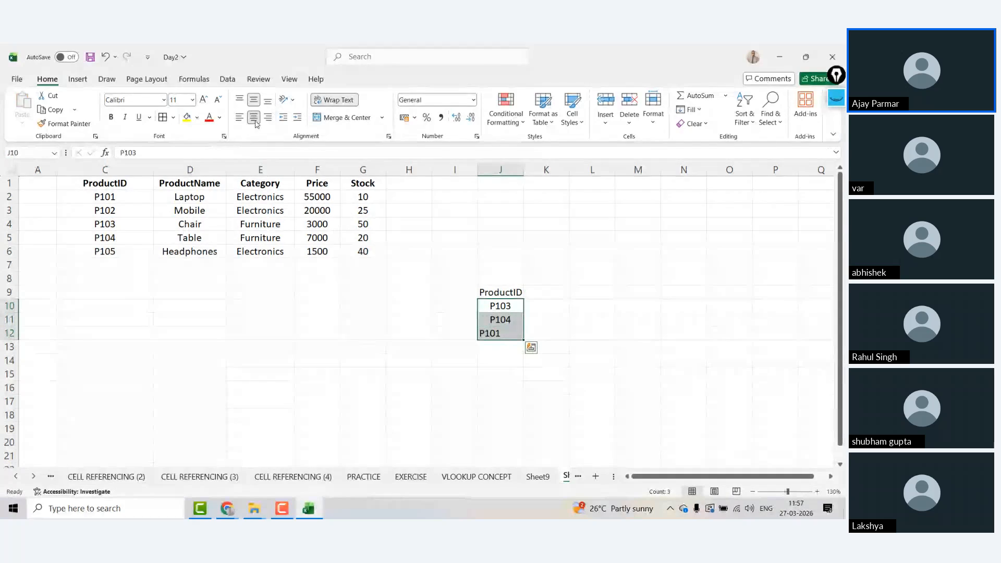
pyautogui.click(255, 122)
# Fit column J to its contents and enter the heading PNAME in K9 of the lookup table.
pyautogui.click(546, 292)
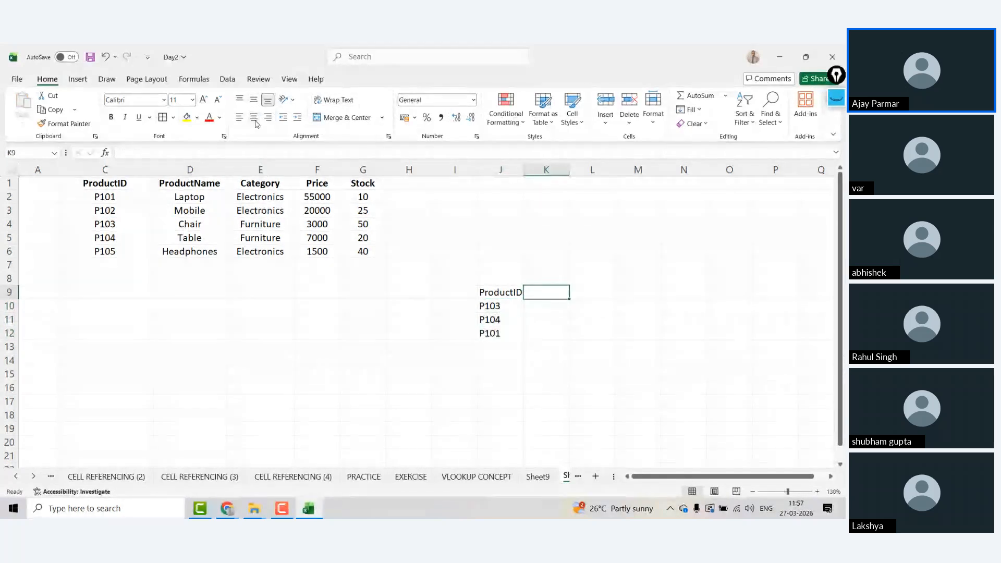
pyautogui.doubleClick(522, 168)
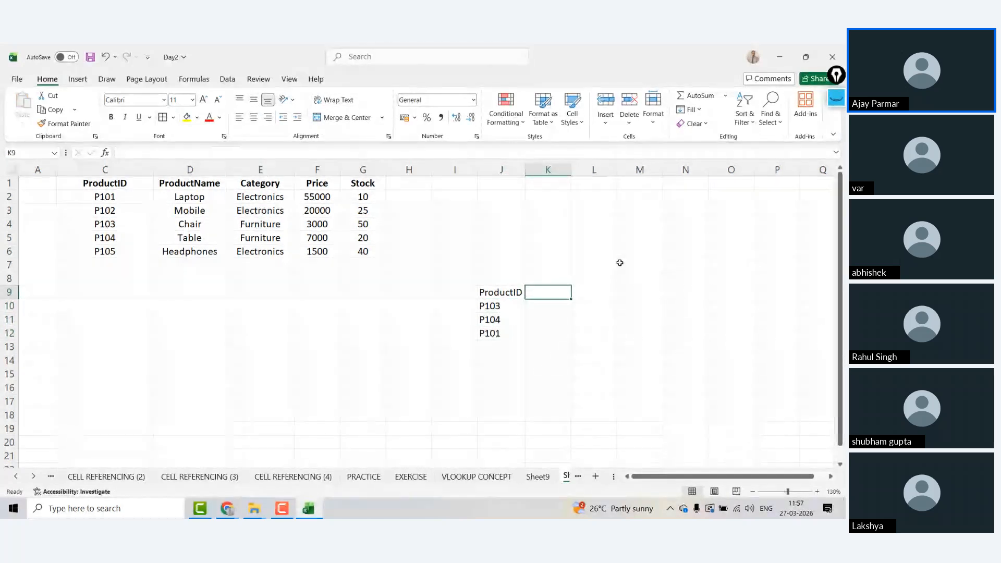
pyautogui.write('PNAME')
pyautogui.press('Return')
pyautogui.press('Up')
pyautogui.press('Right')
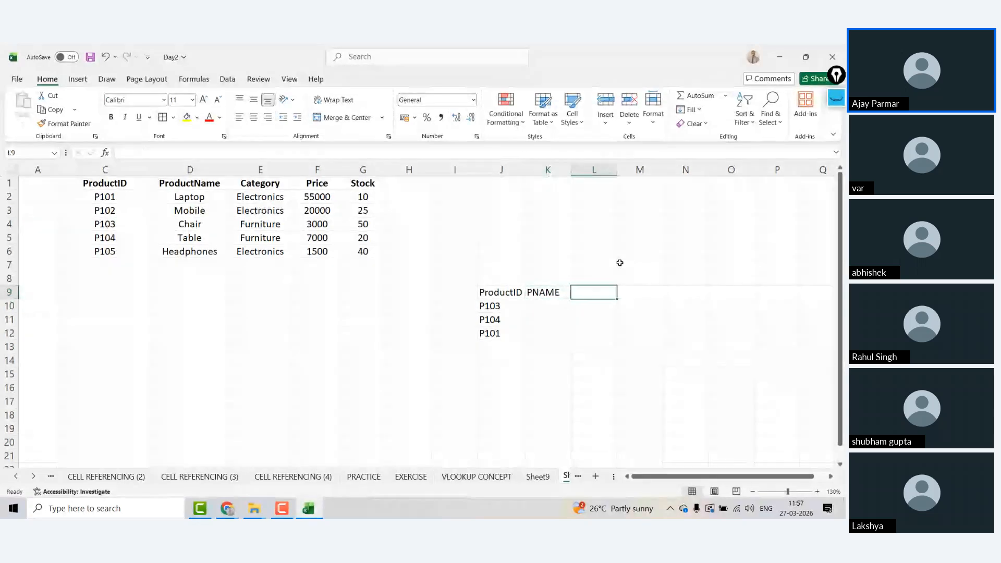
# Enter the heading NEW PRICE in L9 and the note "NEW PRICE : Price * stock" in J2.
pyautogui.write('NEW PROICE')
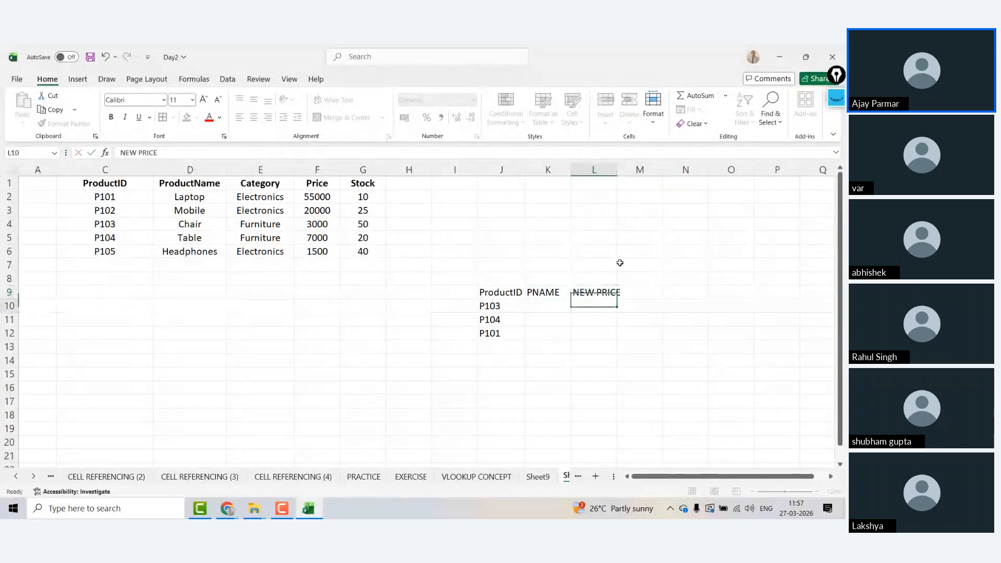
pyautogui.press('Return')
pyautogui.click(524, 194)
pyautogui.write('NE')
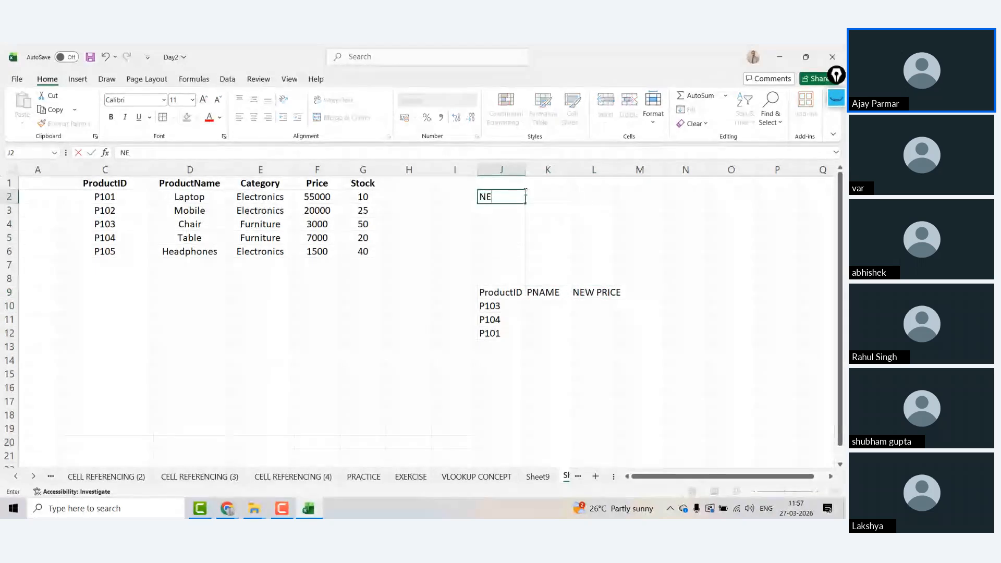
pyautogui.write('W PRI')
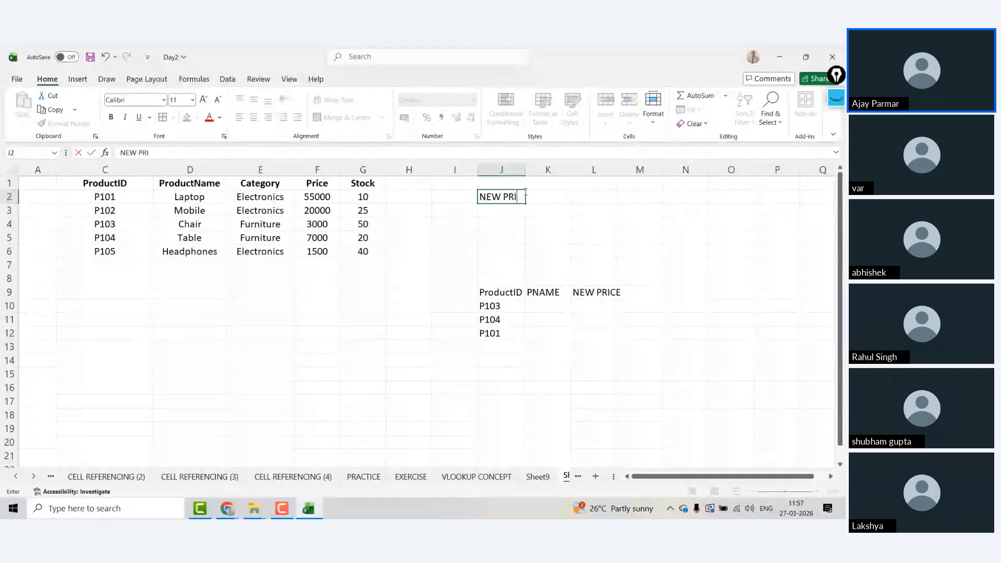
pyautogui.write('CE ')
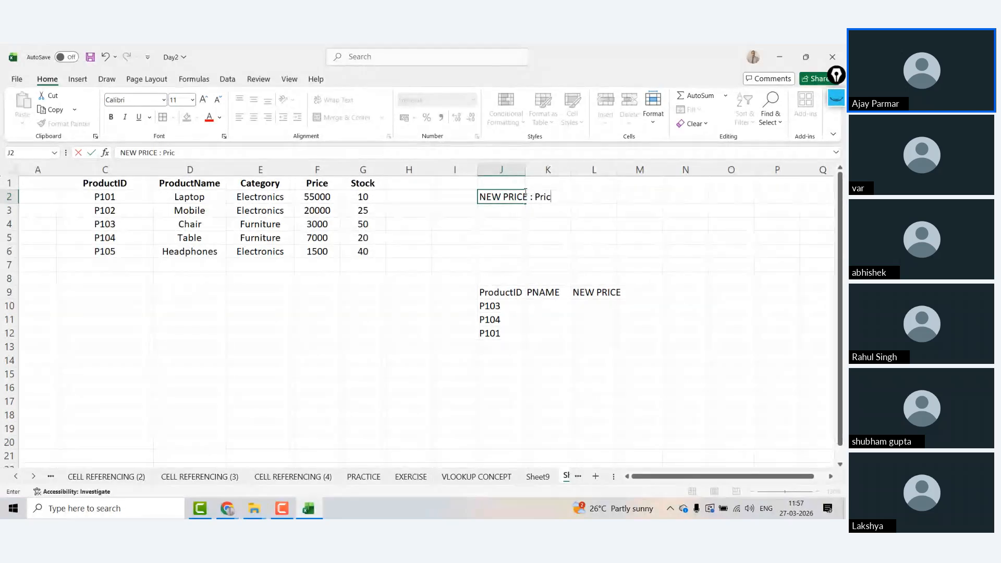
pyautogui.write(': Price * stock')
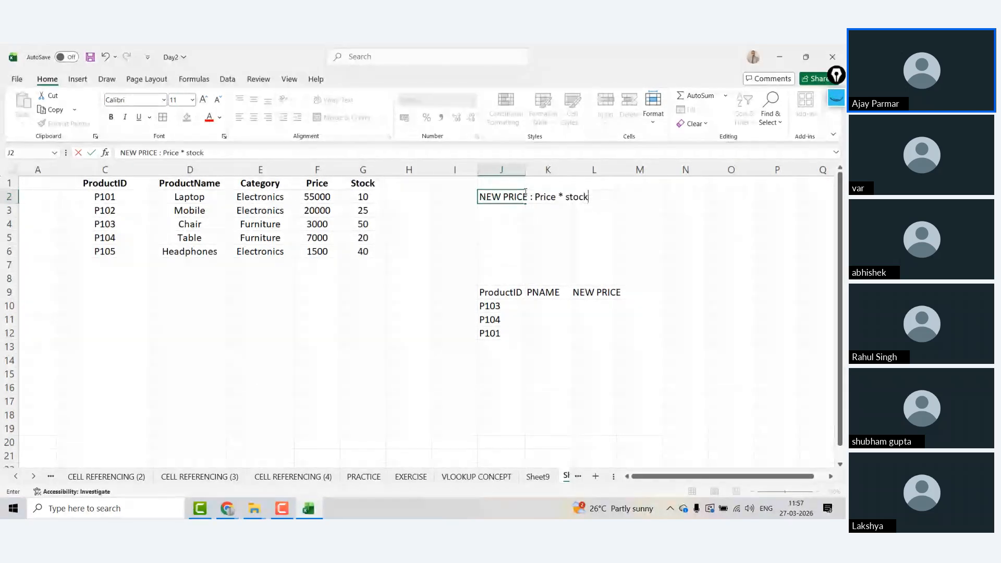
pyautogui.press('Return')
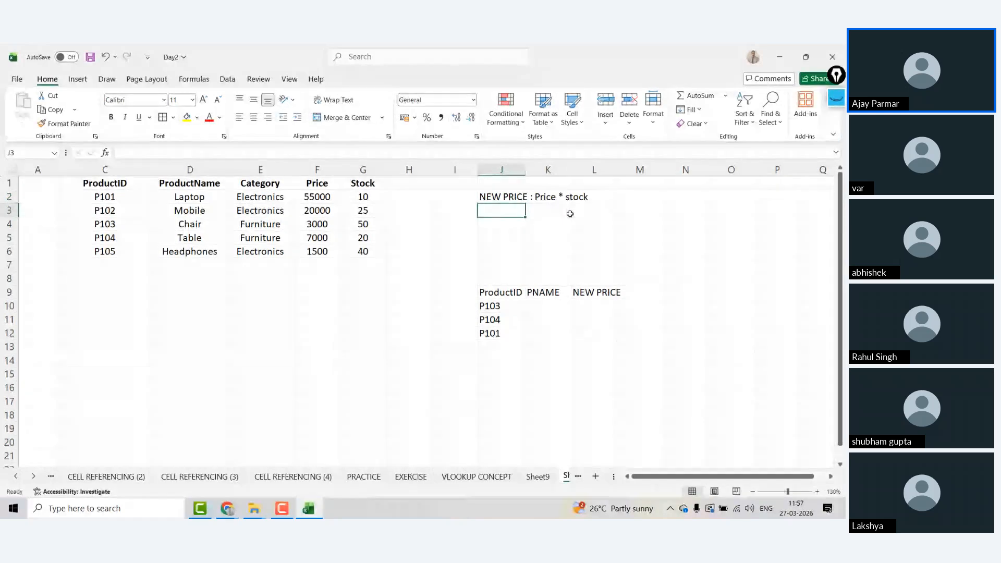
# Trace P103 across the product table to examine the name, price and stock needed for its new price.
pyautogui.click(604, 309)
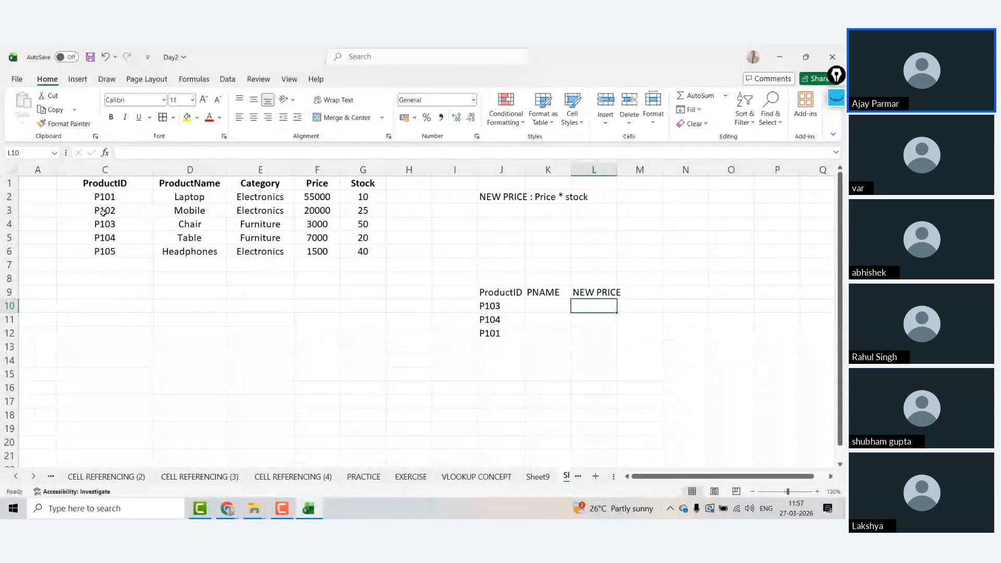
pyautogui.click(125, 223)
pyautogui.press('Right')
pyautogui.press('Right')
pyautogui.press('Left')
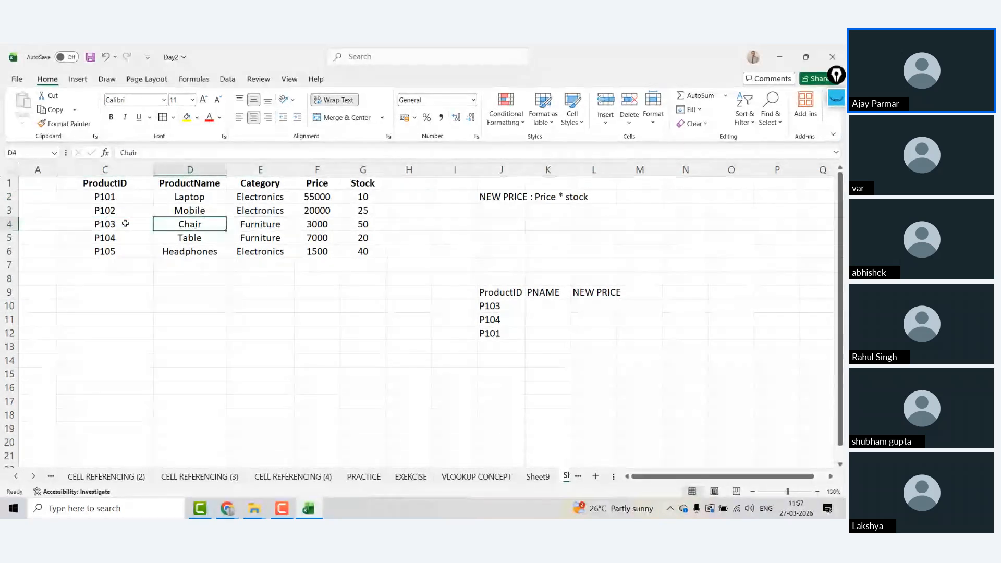
pyautogui.press('Right')
pyautogui.press('Right')
pyautogui.hotkey('shift', 'Right')
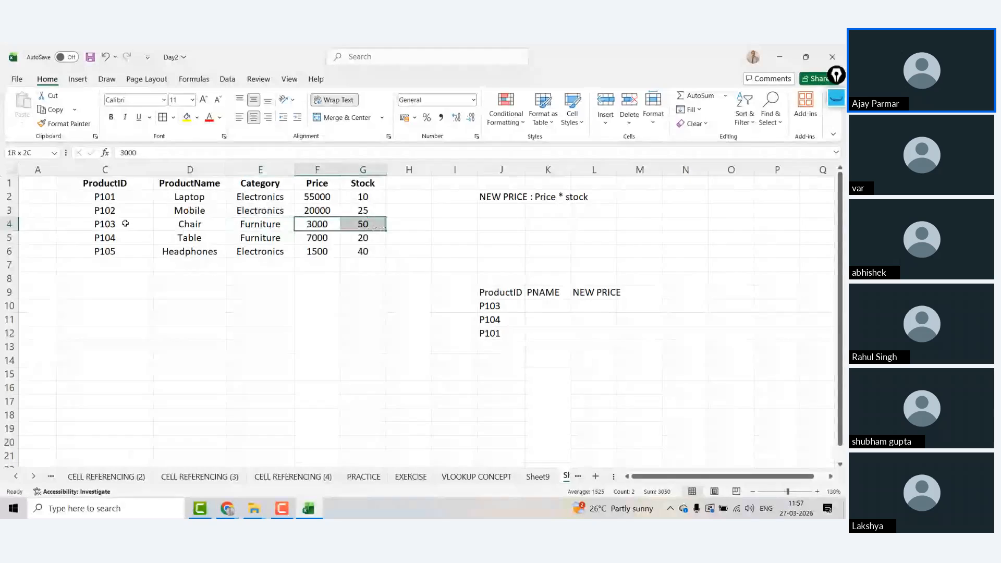
pyautogui.click(591, 305)
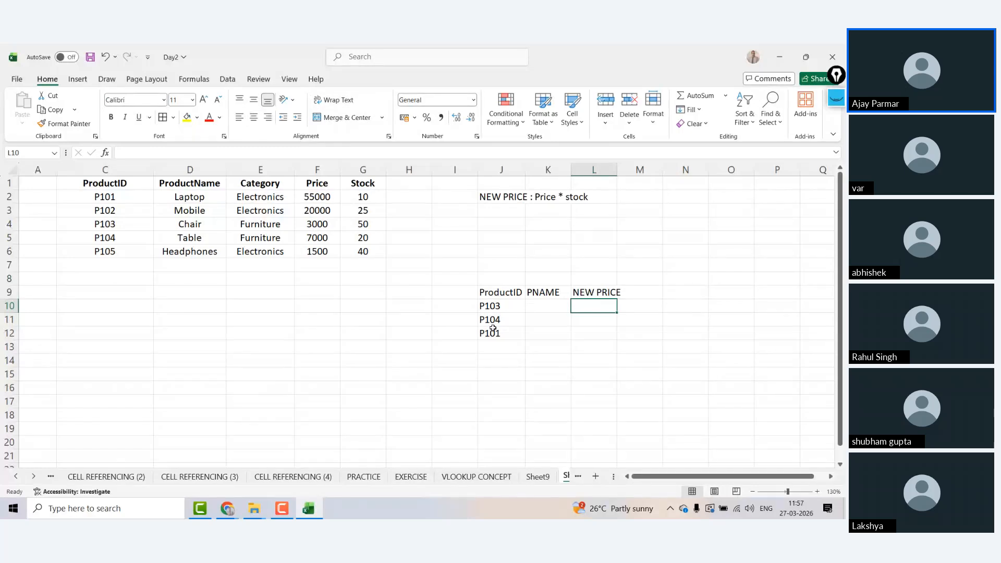
# Apply all borders to the lookup table J9:L12 and fit column L to its contents.
pyautogui.click(491, 297)
pyautogui.moveTo(491, 297); pyautogui.dragTo(594, 334)
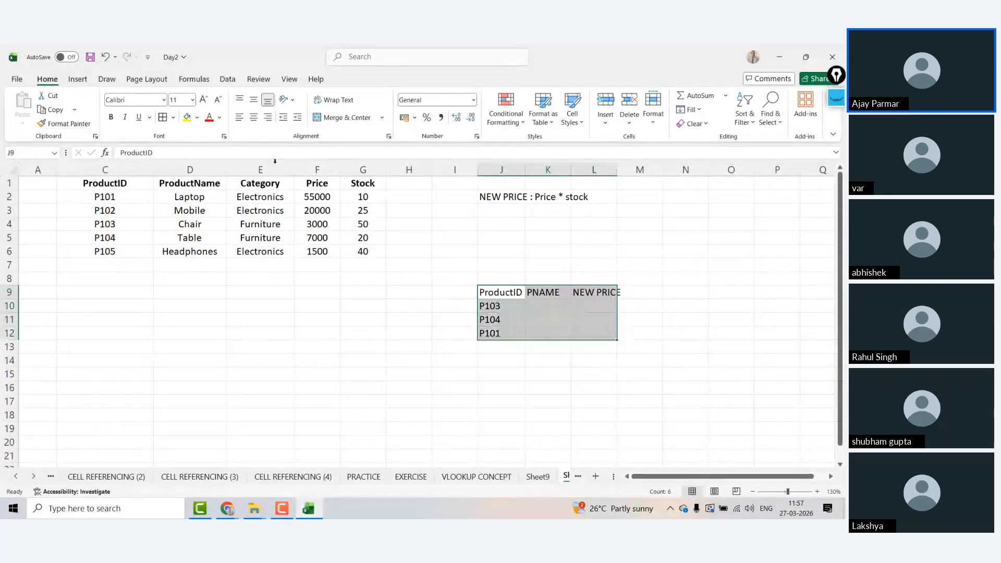
pyautogui.click(167, 118)
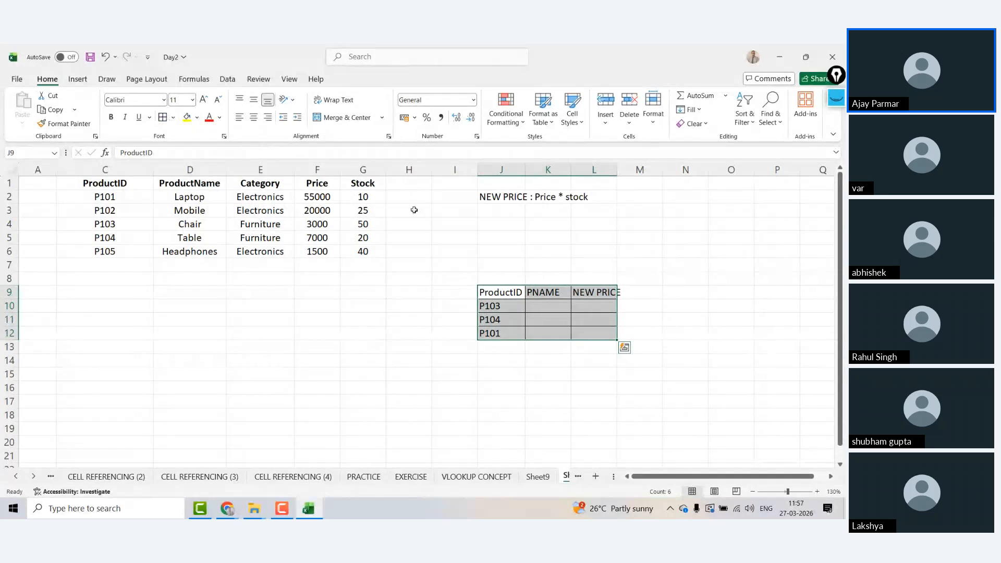
pyautogui.doubleClick(617, 170)
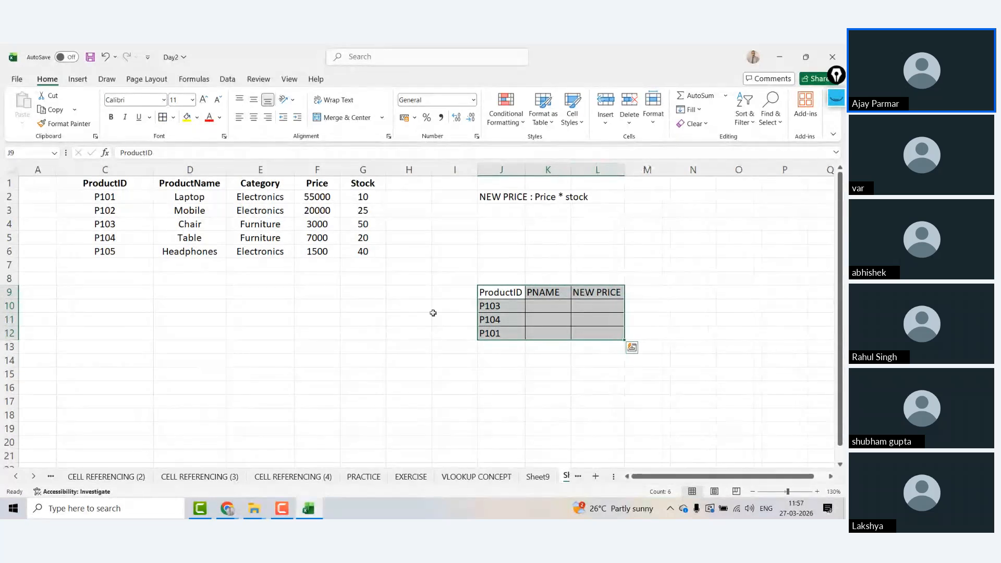
# Bold the lookup table headings in J9:L9.
pyautogui.moveTo(501, 293); pyautogui.dragTo(532, 295)
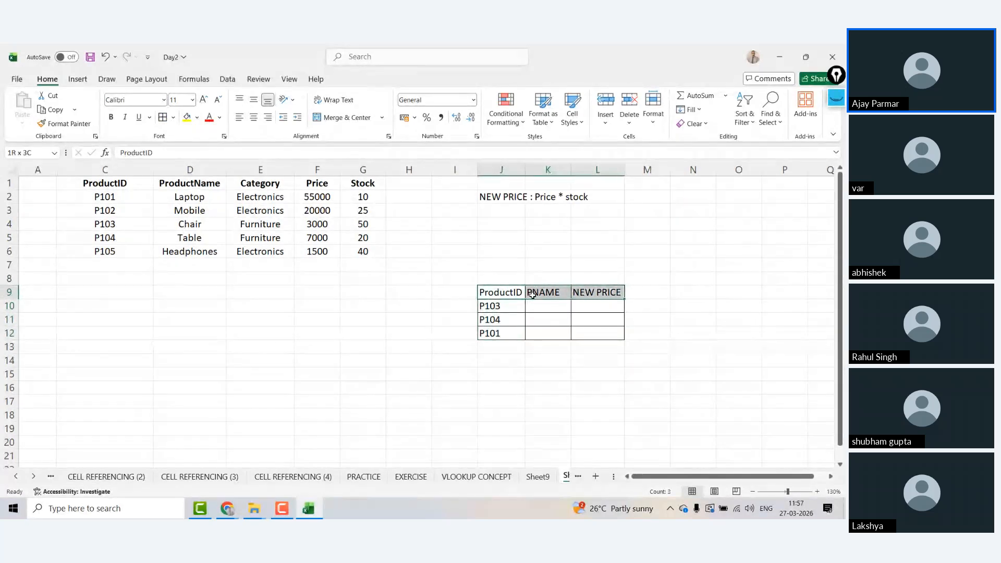
pyautogui.hotkey('ctrl', 'b')
pyautogui.press('Down')
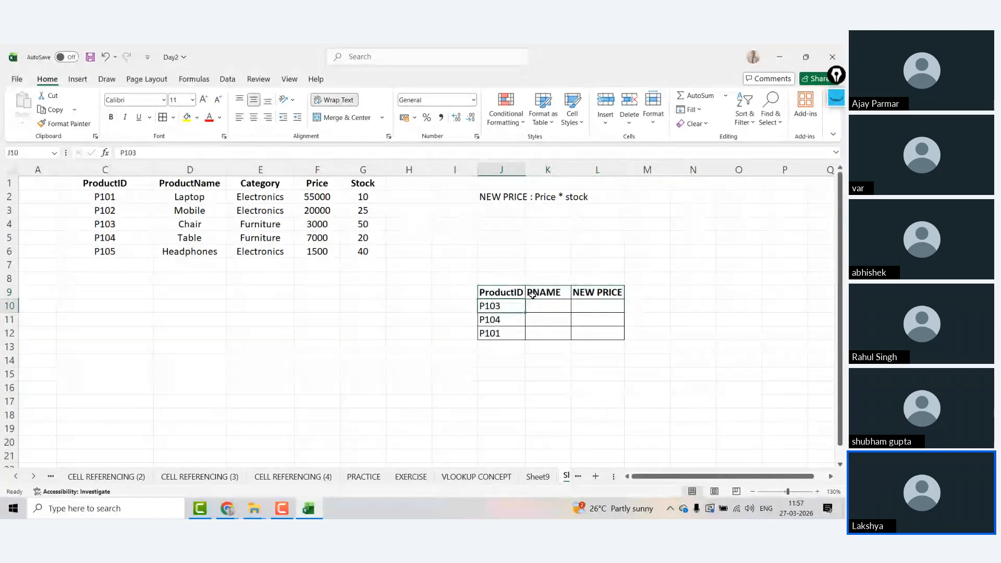
# Apply all borders to the product table in C1:G6.
pyautogui.click(104, 183)
pyautogui.hotkey('ctrl', 'shift', 'Right')
pyautogui.hotkey('ctrl', 'shift', 'Down')
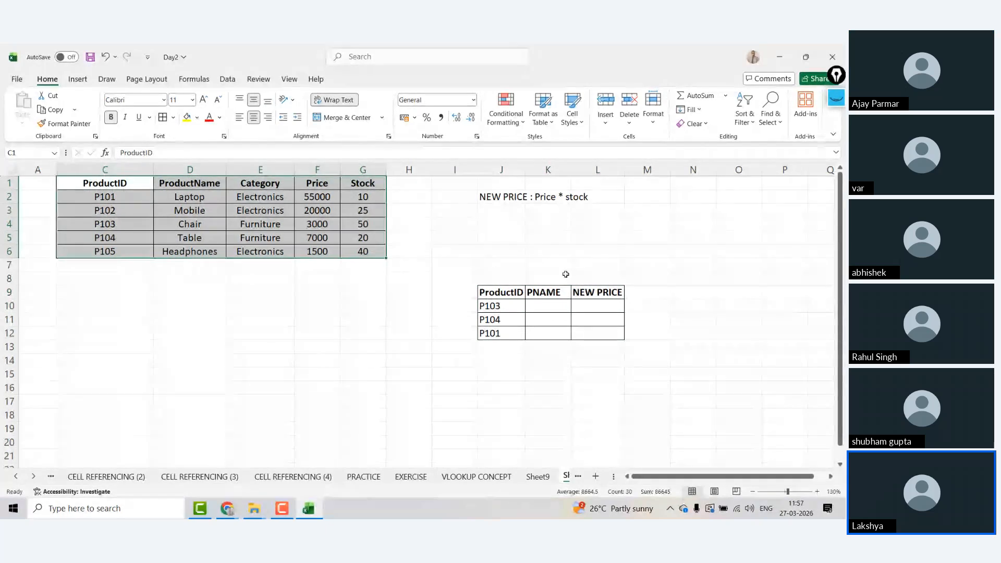
# Center the headings PNAME and NEW PRICE in K9:L9.
pyautogui.click(540, 295)
pyautogui.moveTo(540, 295); pyautogui.dragTo(597, 293)
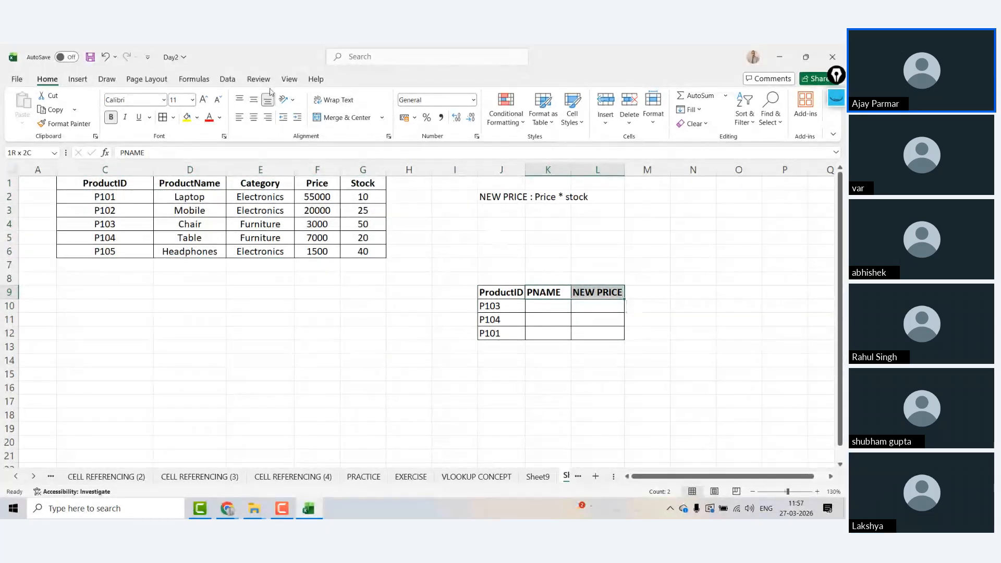
pyautogui.click(254, 117)
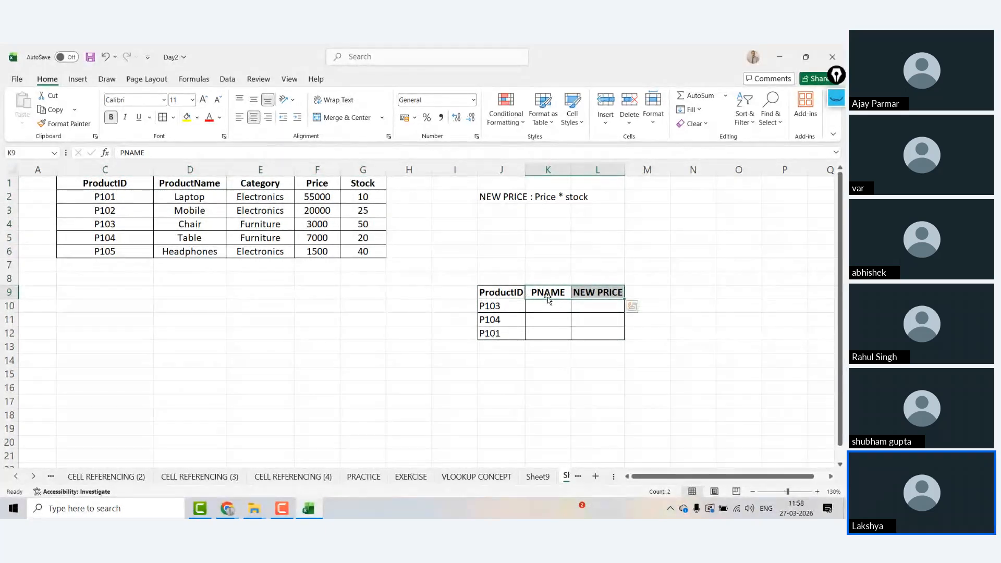
pyautogui.press('Right')
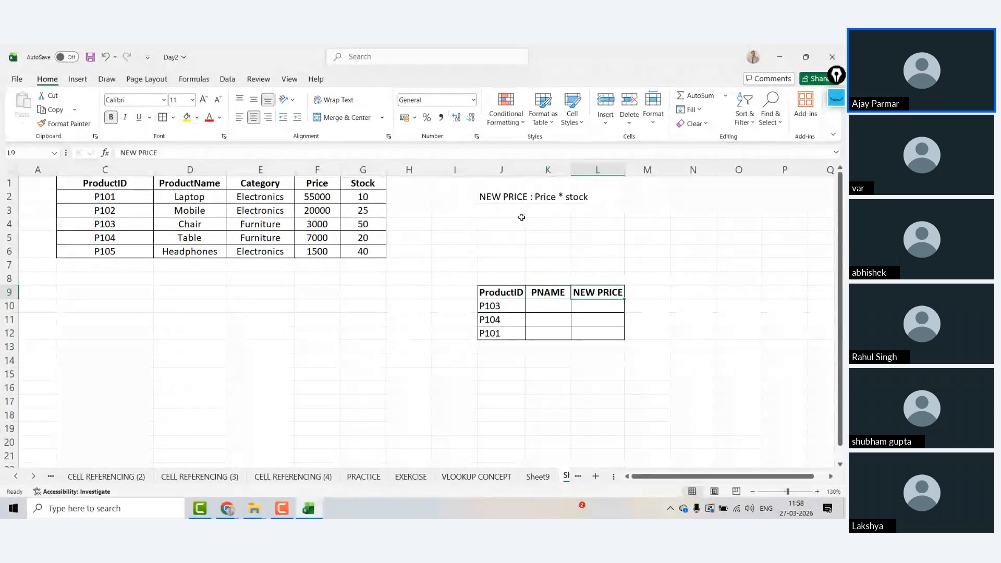
# Bold the NEW PRICE note in J2 and narrow the empty column H.
pyautogui.click(547, 304)
pyautogui.click(495, 193)
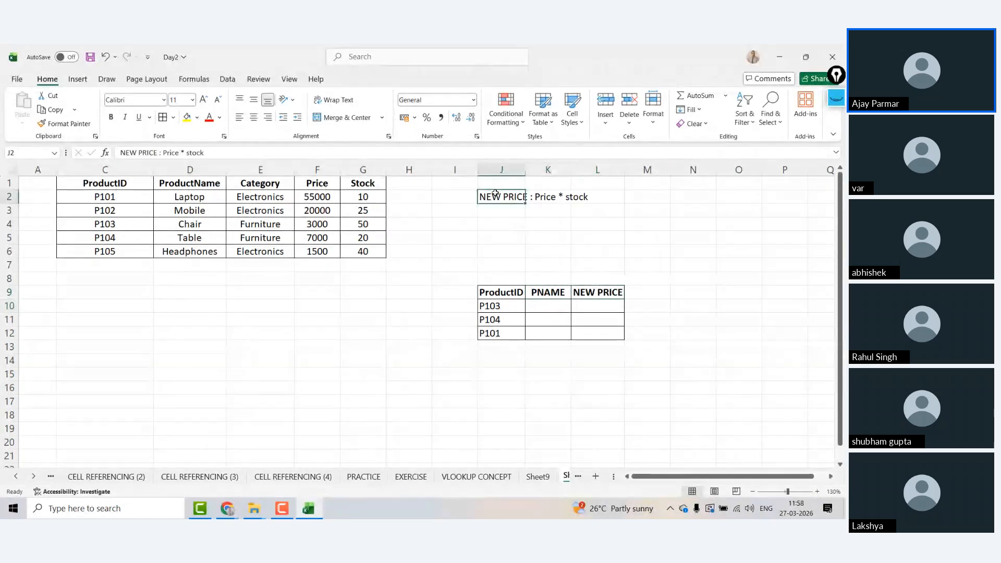
pyautogui.hotkey('ctrl', 'b')
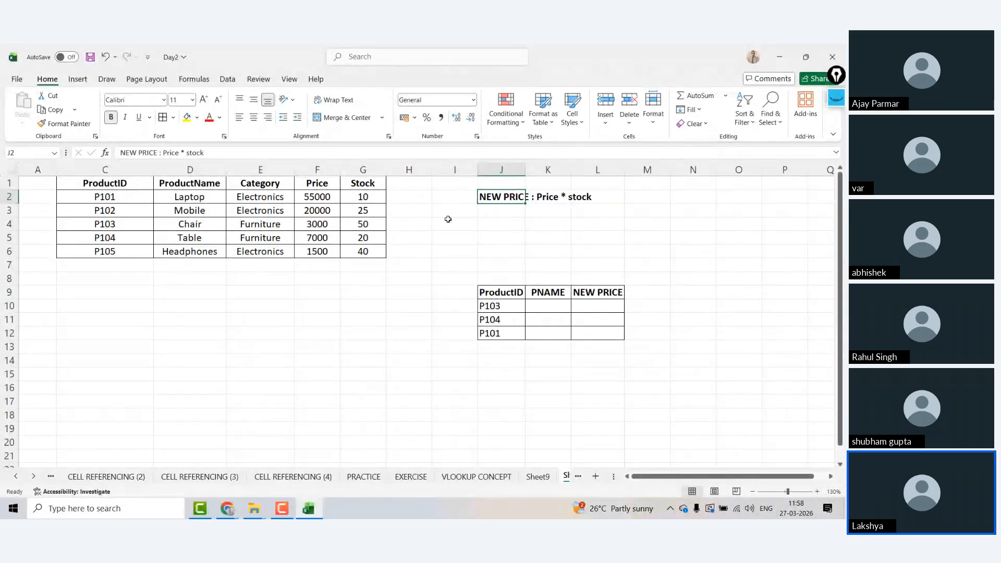
pyautogui.moveTo(431, 169); pyautogui.dragTo(401, 170)
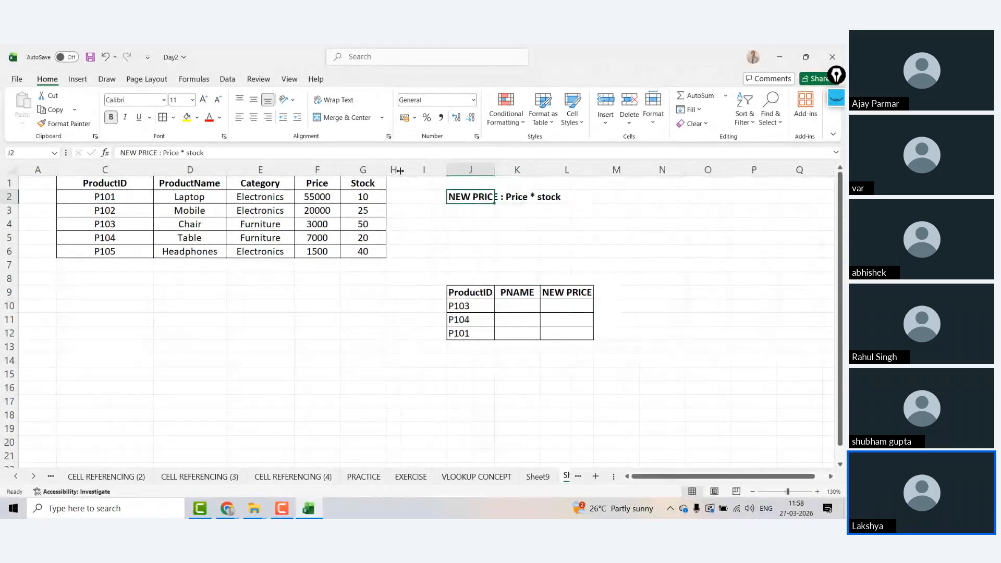
# Save the workbook with the finished exercise layout.
pyautogui.click(660, 321)
pyautogui.click(577, 304)
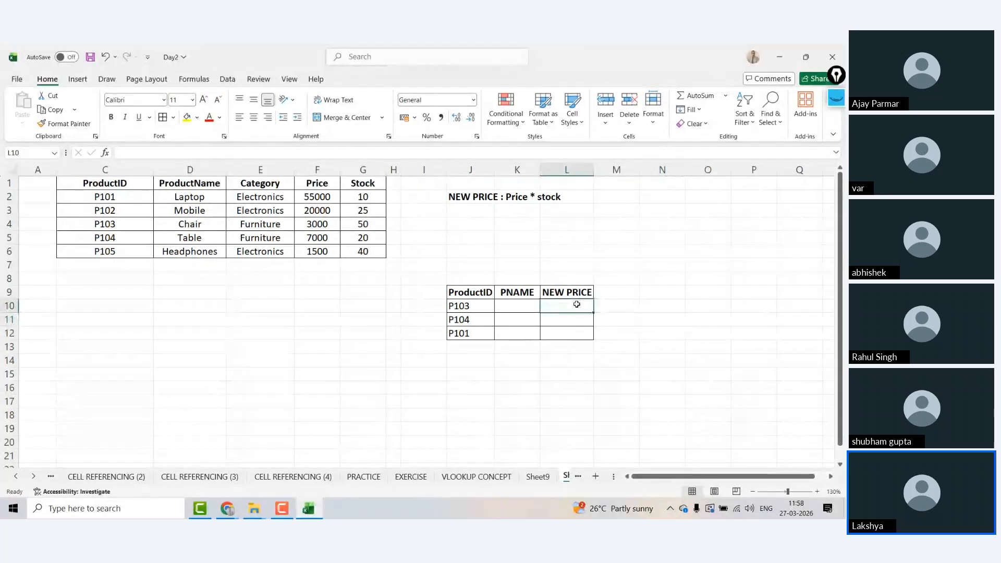
pyautogui.hotkey('ctrl', 's')
pyautogui.click(216, 295)
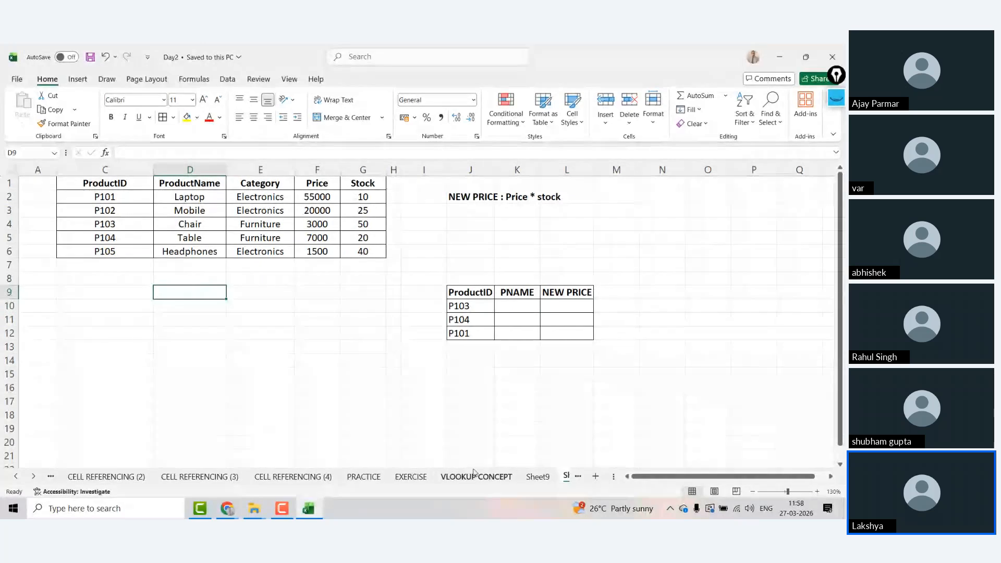
pyautogui.click(215, 282)
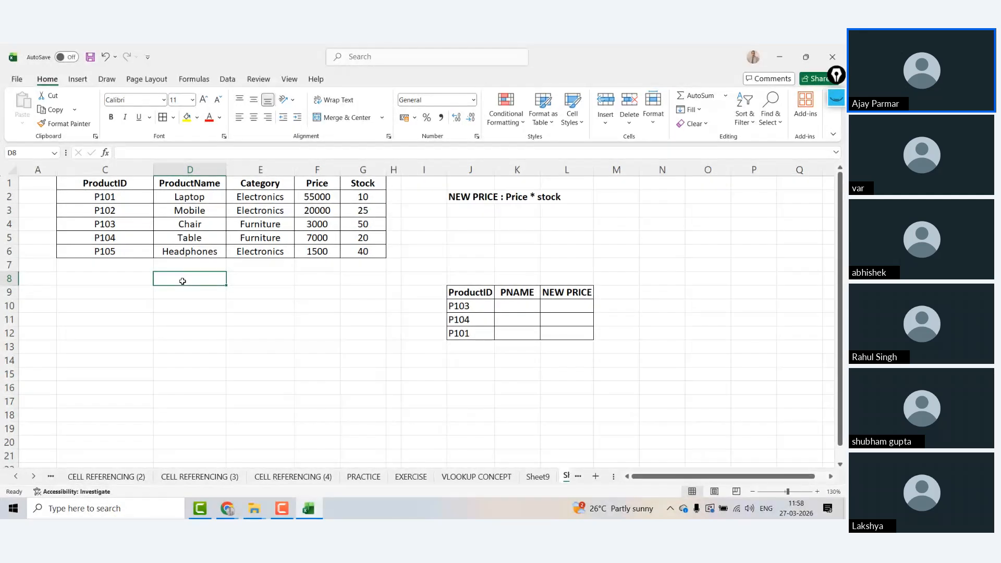
pyautogui.click(288, 326)
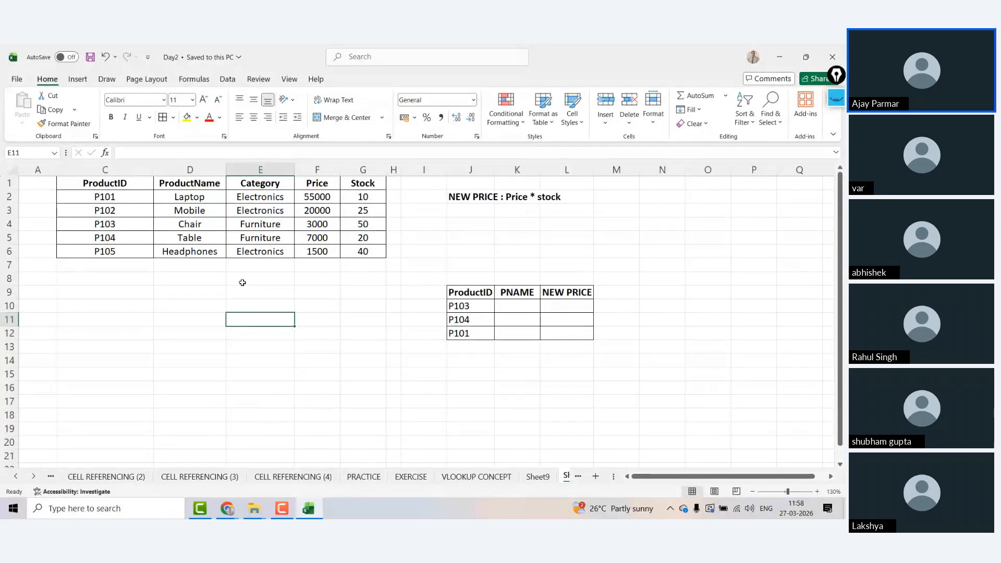
# Copy the product table in C1:G6 and hide the screen-sharing notice.
pyautogui.click(105, 180)
pyautogui.hotkey('ctrl', 'a')
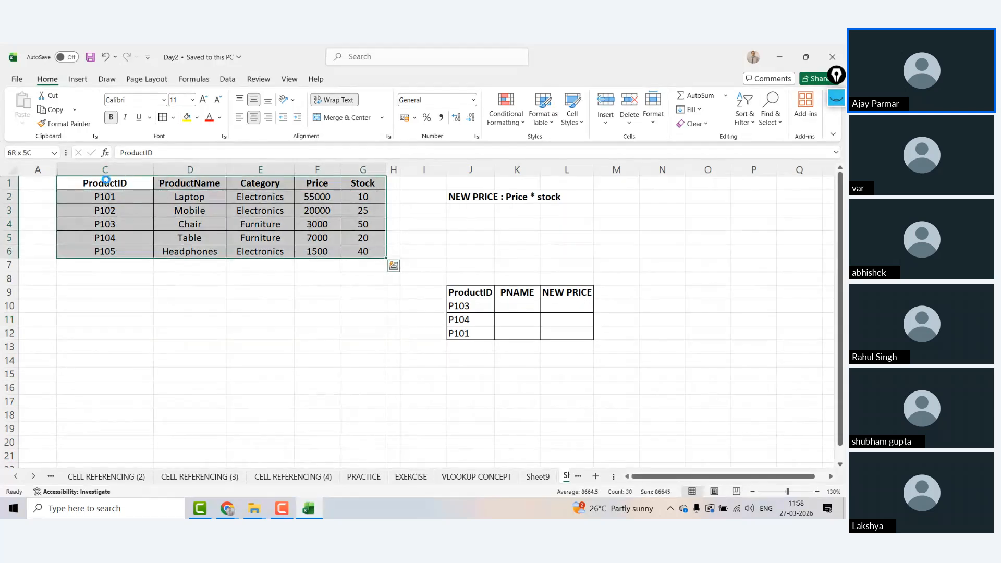
pyautogui.hotkey('ctrl', 'c')
pyautogui.moveTo(233, 513)
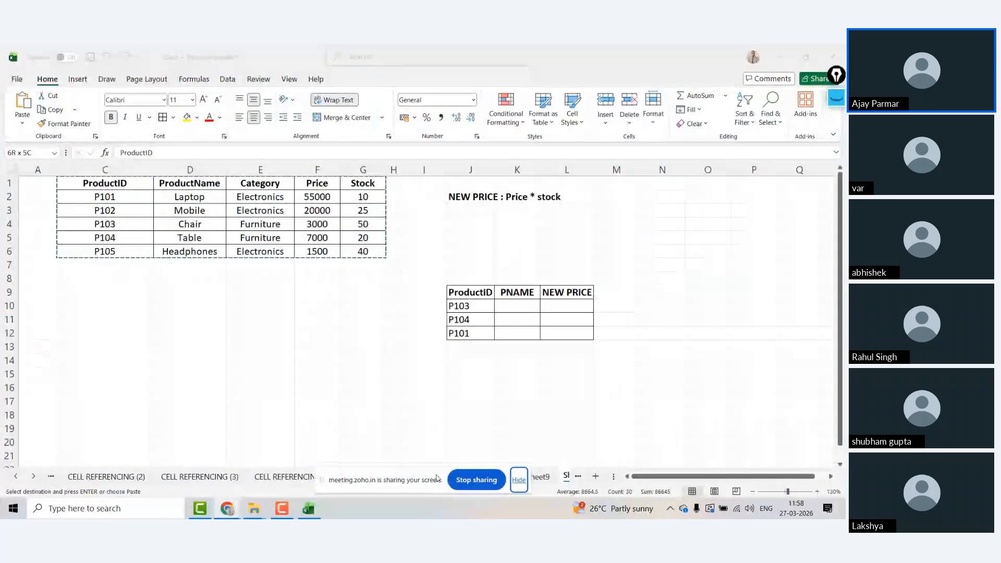
pyautogui.click(523, 485)
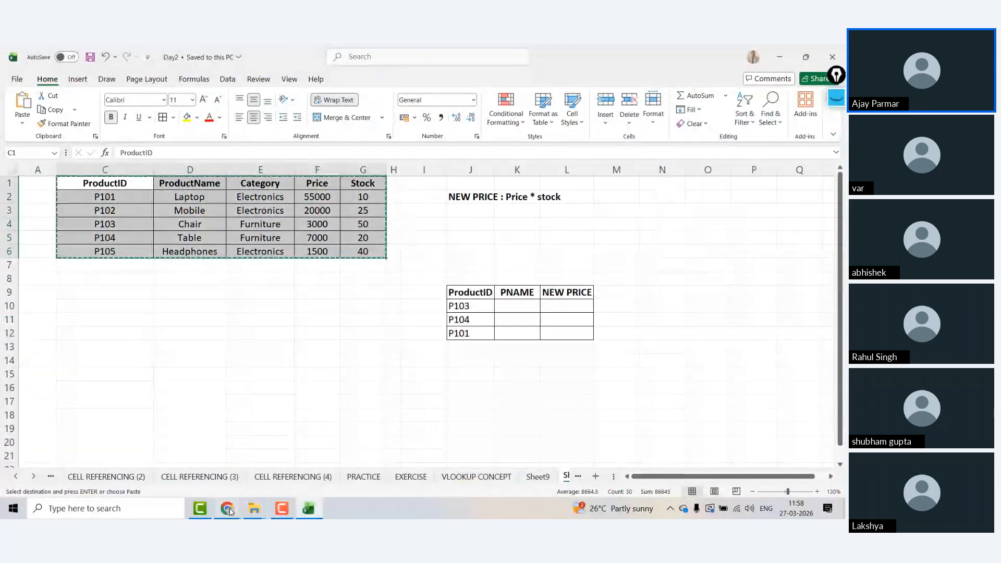
# Try to paste the copied product table into the Zoho meeting chat in Chrome, cancel the sharing, and return to Excel.
pyautogui.moveTo(230, 511)
pyautogui.click(167, 459)
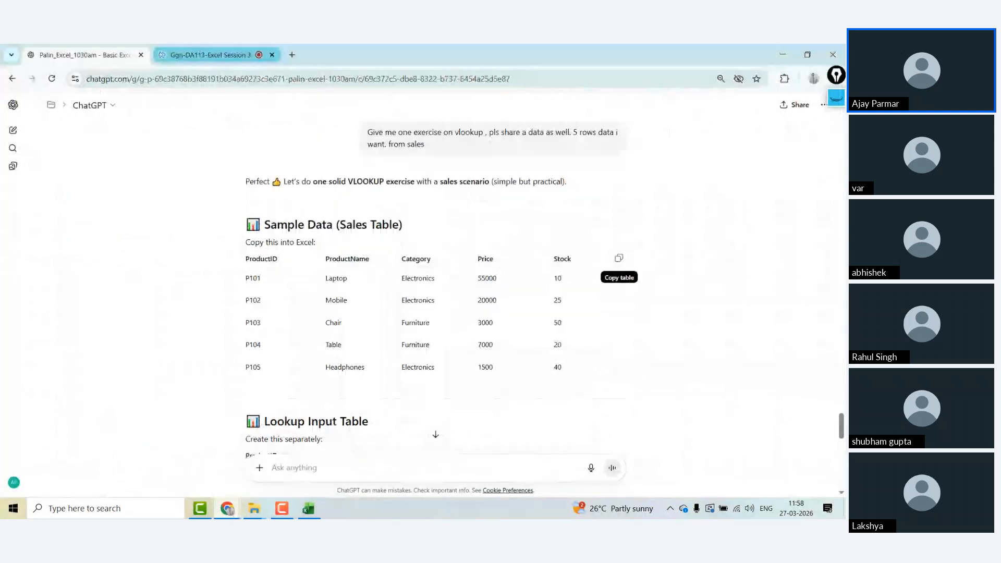
pyautogui.click(202, 54)
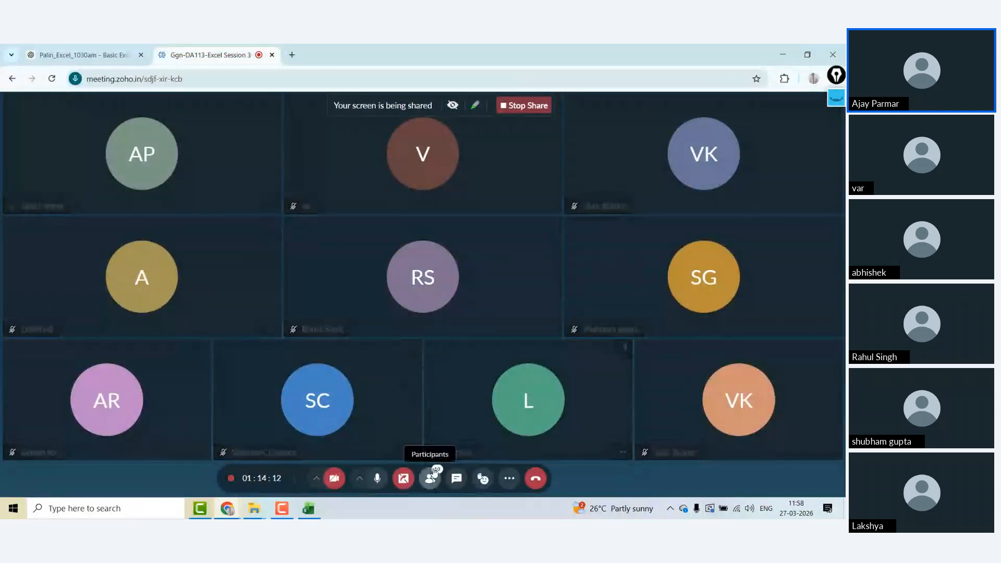
pyautogui.click(456, 480)
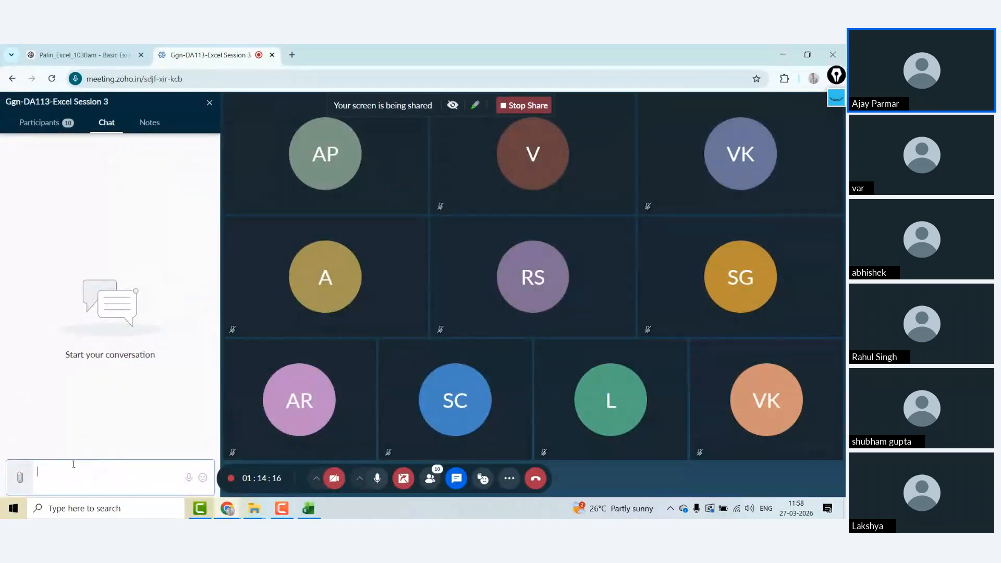
pyautogui.hotkey('ctrl', 'v')
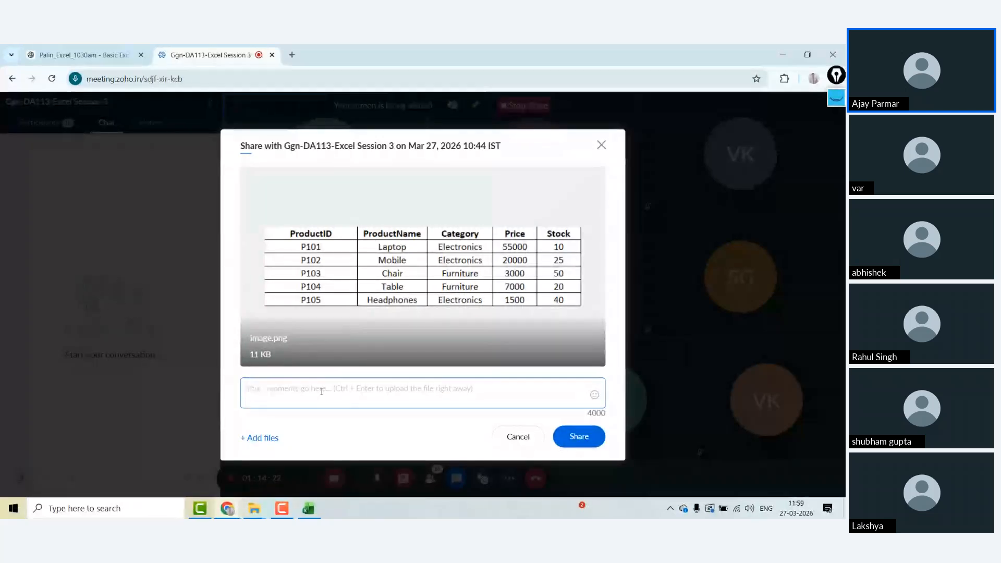
pyautogui.hotkey('alt', 'f')
pyautogui.press('Escape')
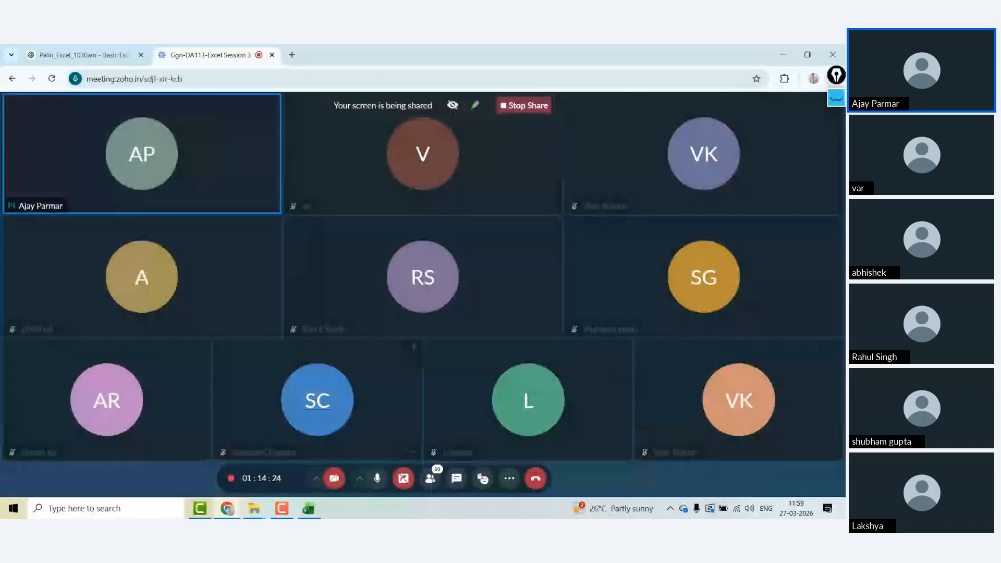
pyautogui.hotkey('alt', 'Tab')
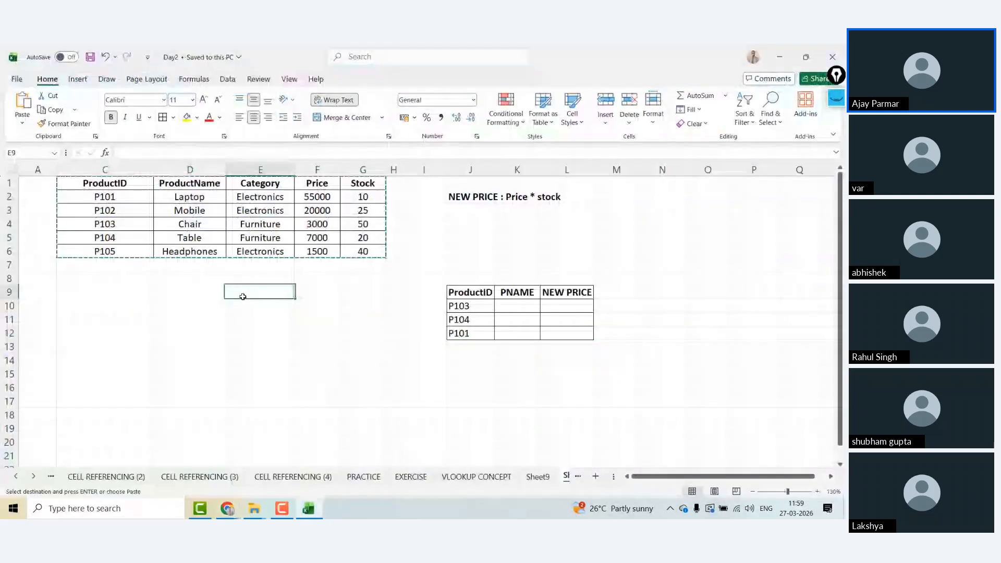
# Close the Day2 workbook and start attaching a file in the Zoho meeting chat in Chrome.
pyautogui.click(146, 284)
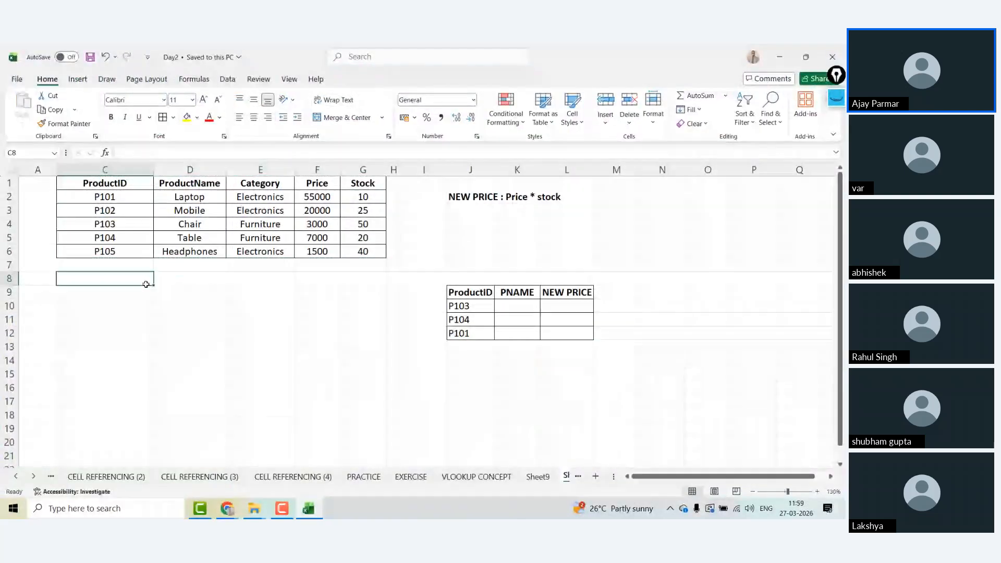
pyautogui.click(834, 60)
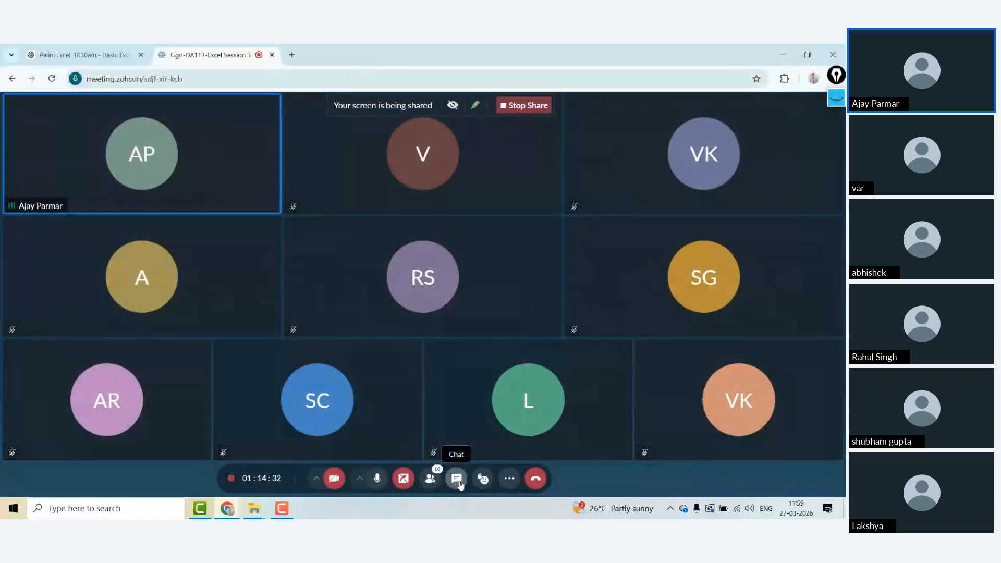
pyautogui.click(458, 480)
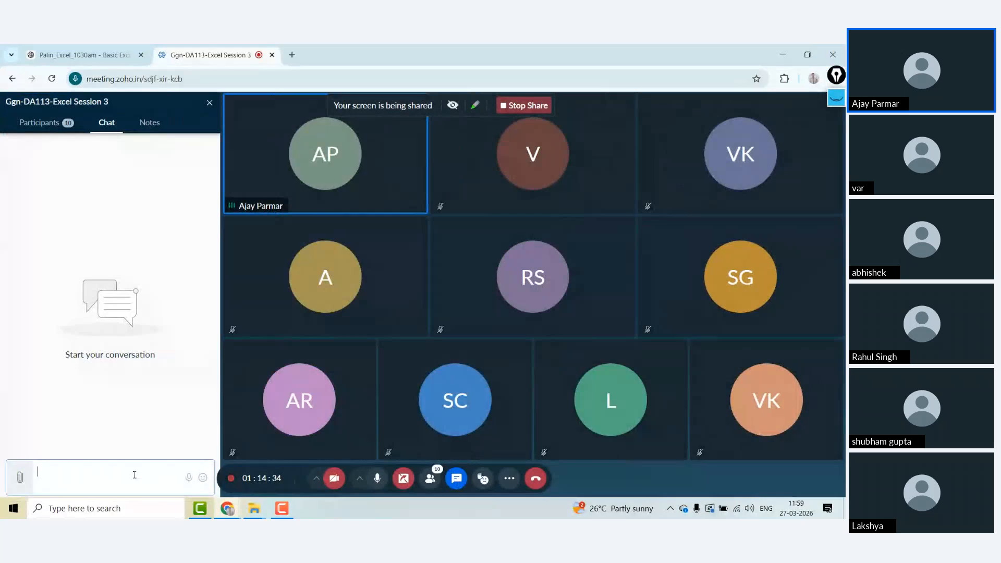
pyautogui.click(20, 477)
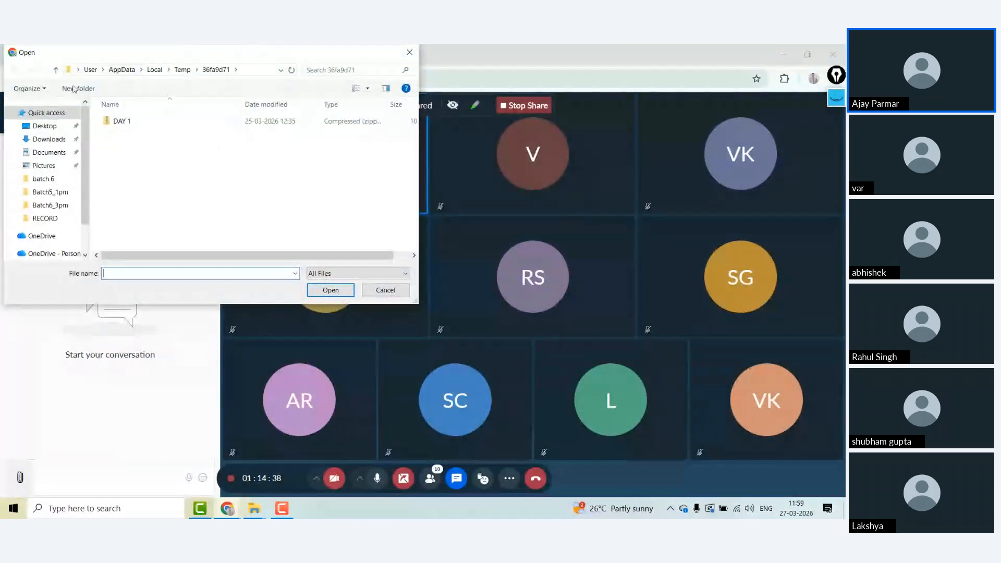
# Browse from the Desktop to the Batch_1030am folder inside Excel_Palin for the attachment.
pyautogui.click(39, 127)
pyautogui.click(113, 145)
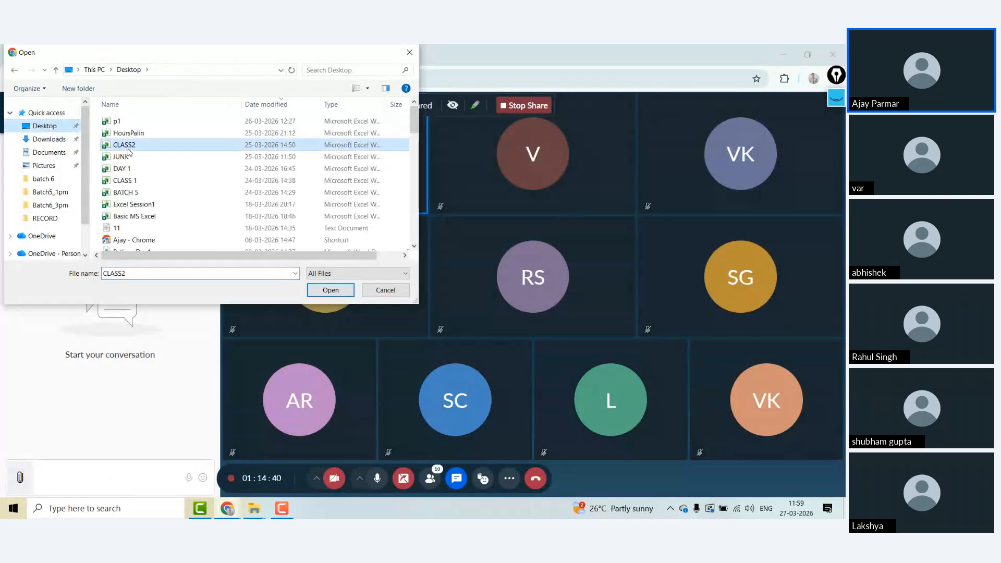
pyautogui.press('Down')
pyautogui.press('Down')
pyautogui.press('Down')
pyautogui.press('Down')
pyautogui.press('Down')
pyautogui.press('Down')
pyautogui.press('Down')
pyautogui.press('Down')
pyautogui.press('Down')
pyautogui.press('Down')
pyautogui.press('Down')
pyautogui.press('Down')
pyautogui.press('Down')
pyautogui.press('Down')
pyautogui.press('Down')
pyautogui.press('Down')
pyautogui.press('Down')
pyautogui.press('Down')
pyautogui.press('Down')
pyautogui.press('Down')
pyautogui.press('Down')
pyautogui.press('Down')
pyautogui.press('Down')
pyautogui.press('Down')
pyautogui.press('Down')
pyautogui.press('Down')
pyautogui.press('Down')
pyautogui.press('Down')
pyautogui.press('Down')
pyautogui.press('Down')
pyautogui.press('Down')
pyautogui.press('Down')
pyautogui.press('Down')
pyautogui.press('Down')
pyautogui.press('Down')
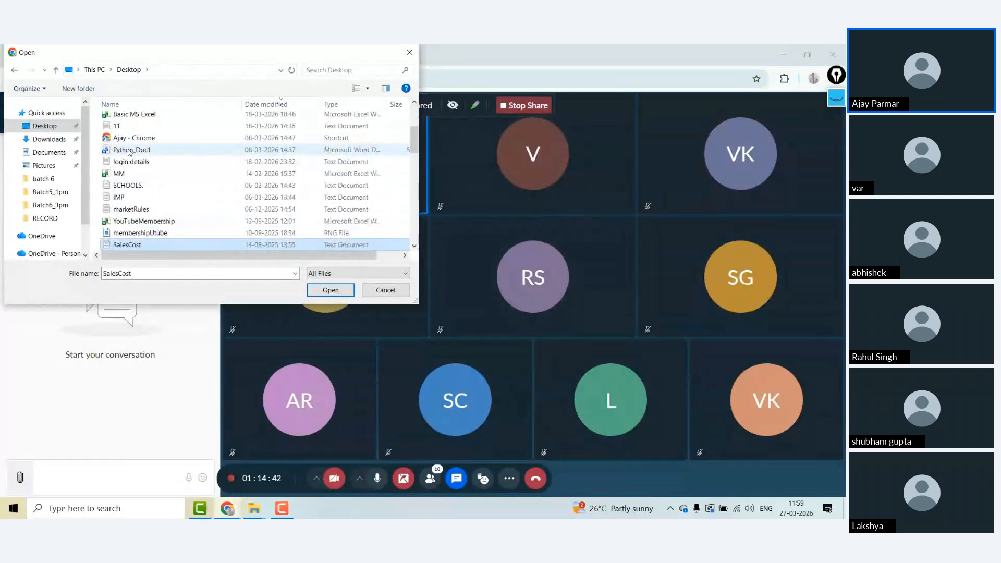
pyautogui.press('Down')
pyautogui.press('Down')
pyautogui.press('Down')
pyautogui.press('Down')
pyautogui.press('Down')
pyautogui.press('Down')
pyautogui.press('Down')
pyautogui.press('Down')
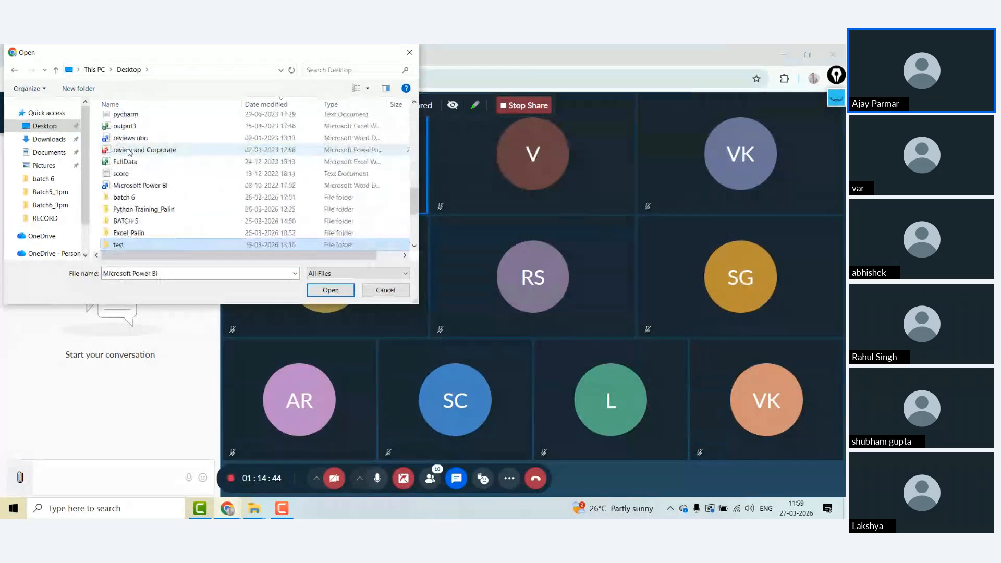
pyautogui.press('Up')
pyautogui.press('Return')
pyautogui.press('Down')
pyautogui.press('Up')
pyautogui.press('Return')
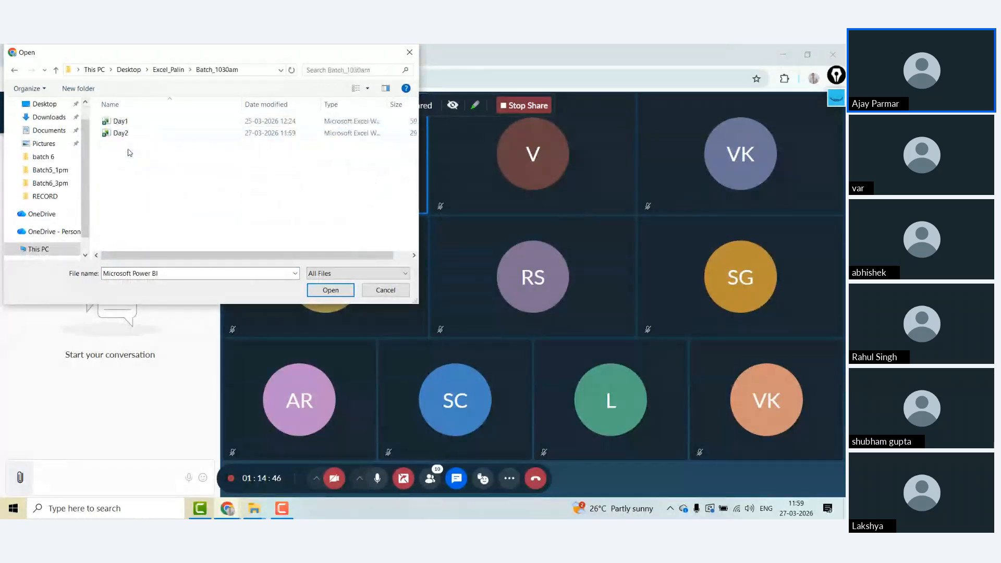
# Attach the Day2 workbook and share it with the meeting participants without a comment.
pyautogui.press('Down')
pyautogui.click(334, 290)
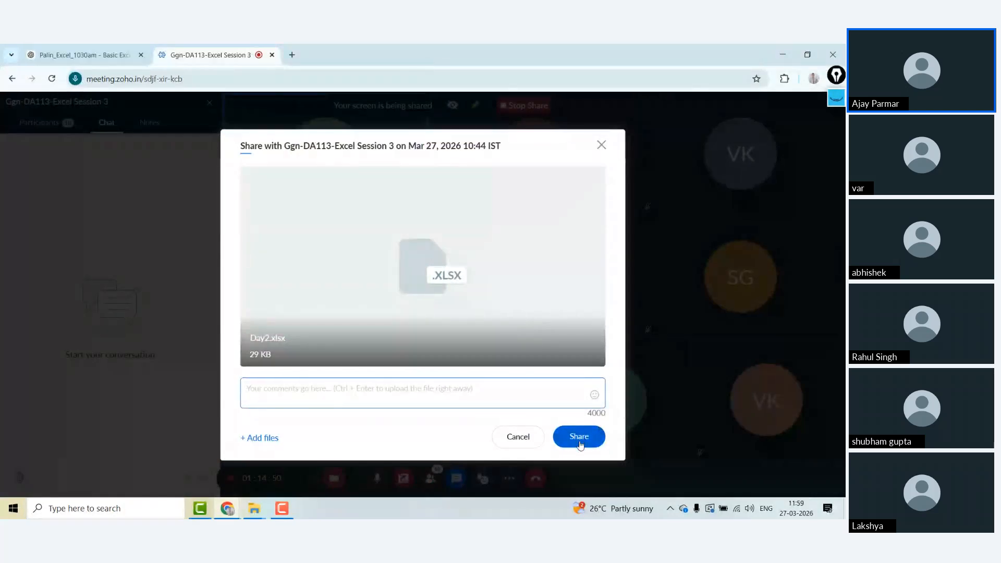
pyautogui.click(579, 440)
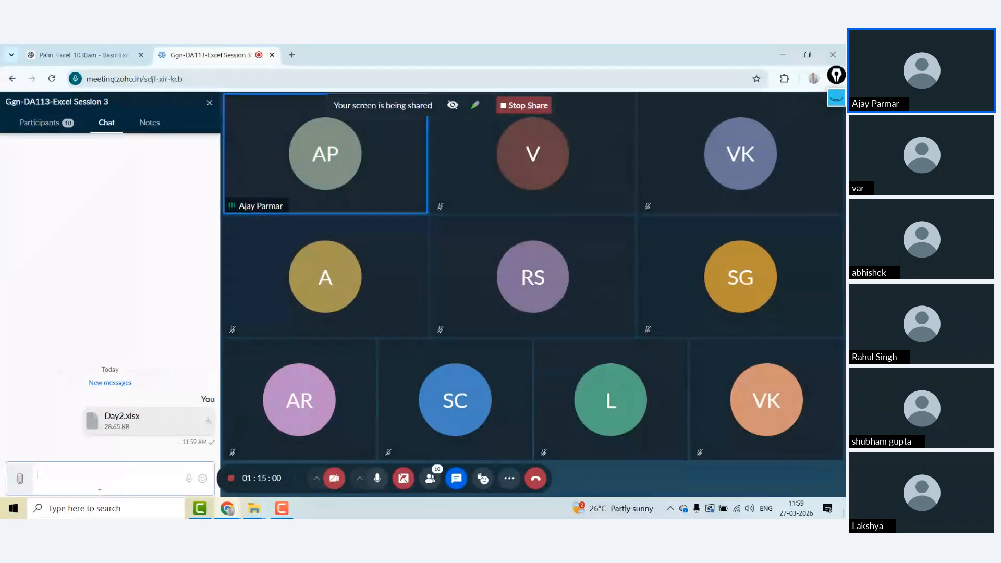
# Switch to the Batch_1030am folder in File Explorer and reopen the Day2 workbook in Excel.
pyautogui.click(81, 57)
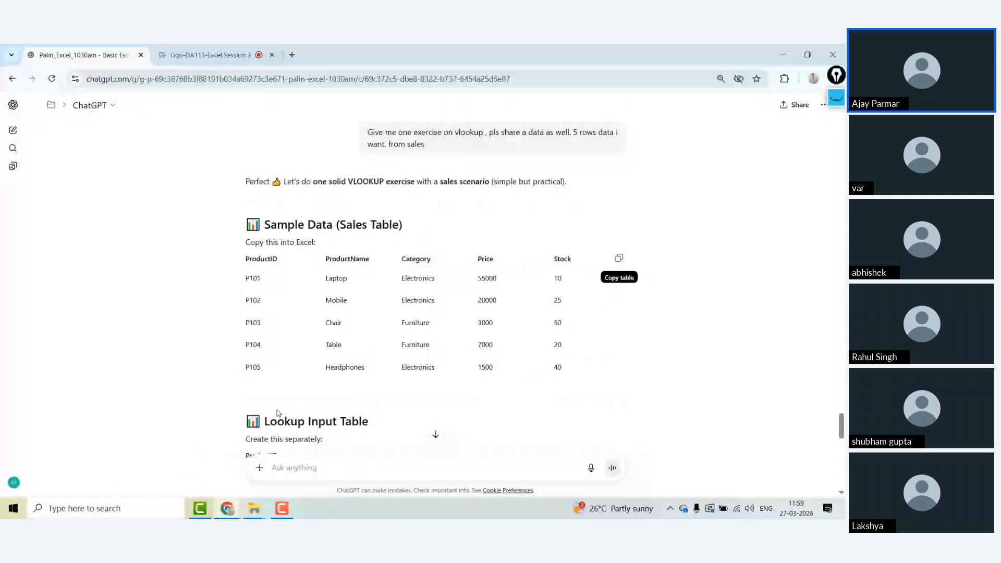
pyautogui.hotkey('alt', 'Tab')
pyautogui.hotkey('alt', 'Tab')
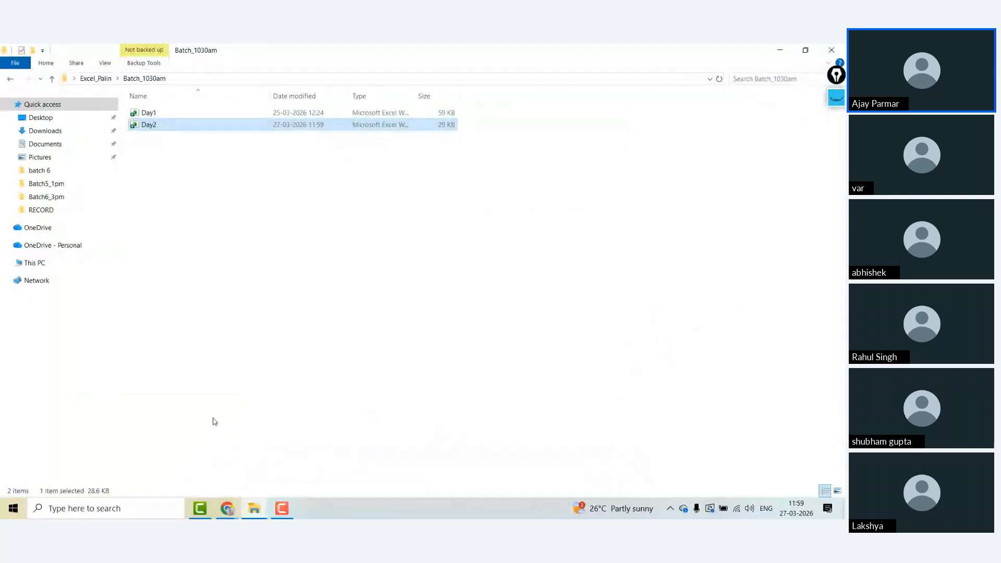
pyautogui.rightClick(148, 129)
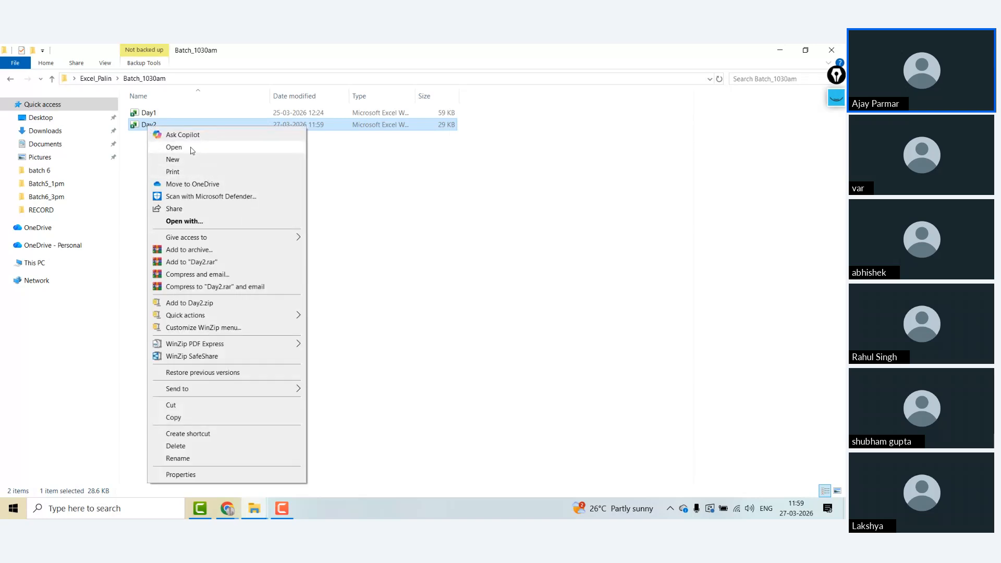
pyautogui.click(175, 147)
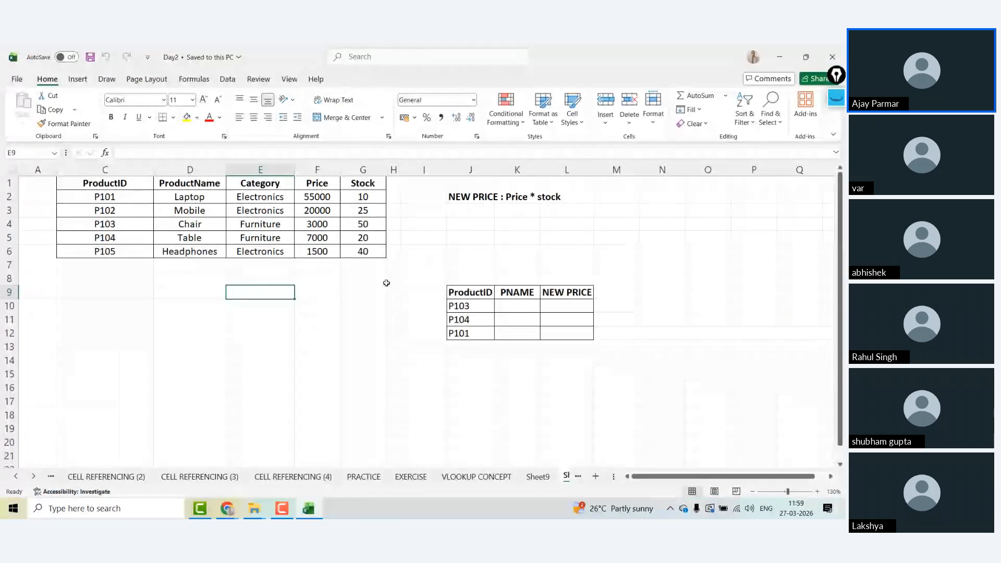
# Make room for the sheet names and rename Sheet10 as test.
pyautogui.click(470, 360)
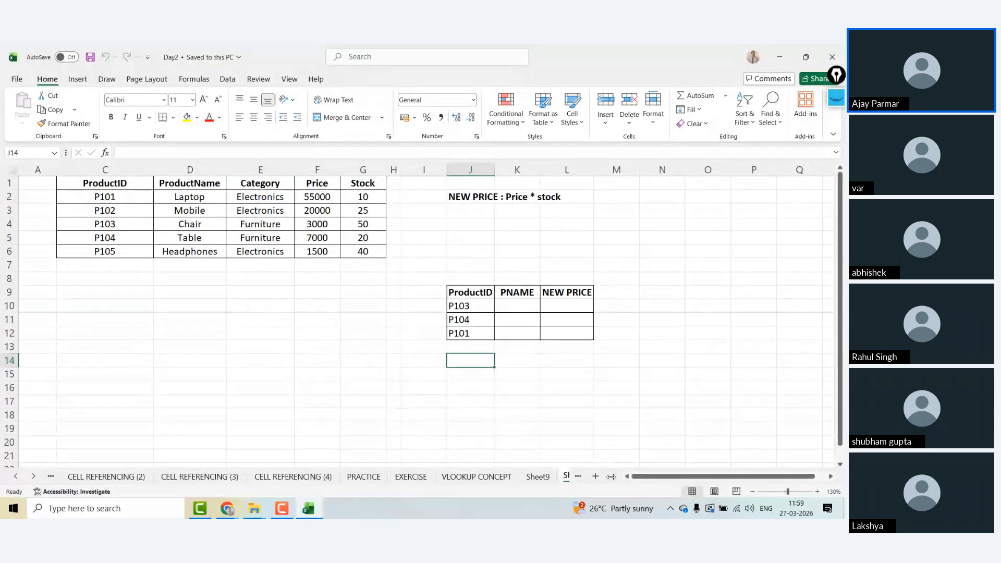
pyautogui.moveTo(614, 477); pyautogui.dragTo(690, 476)
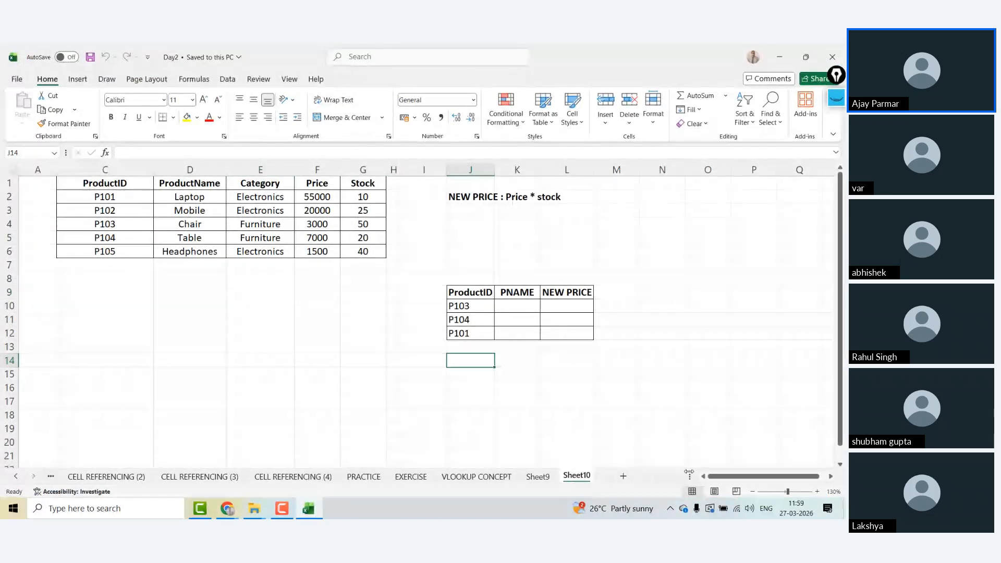
pyautogui.doubleClick(573, 476)
pyautogui.write('test')
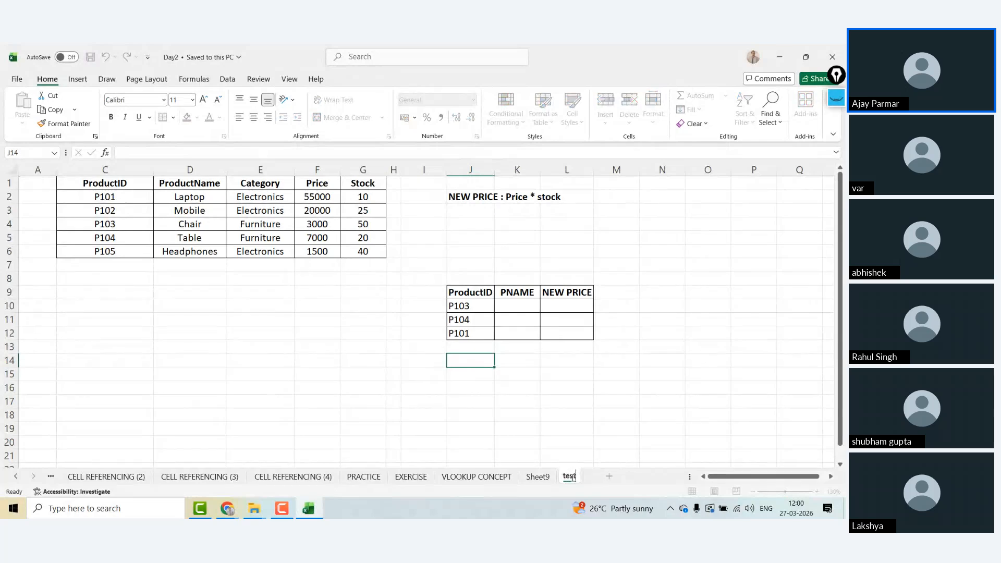
pyautogui.click(507, 445)
# Rename Sheet9 as vlookup_sheet.
pyautogui.click(538, 477)
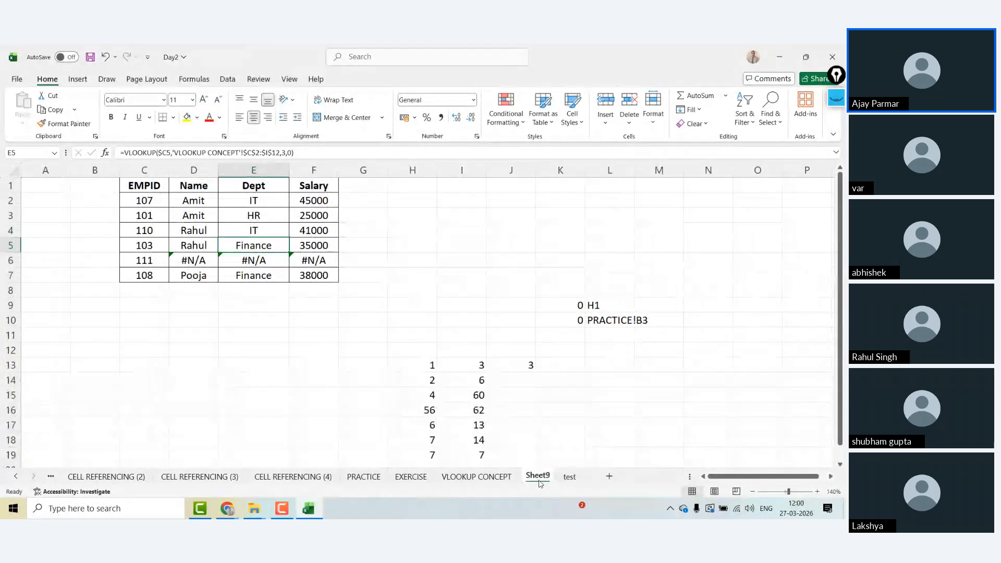
pyautogui.doubleClick(540, 477)
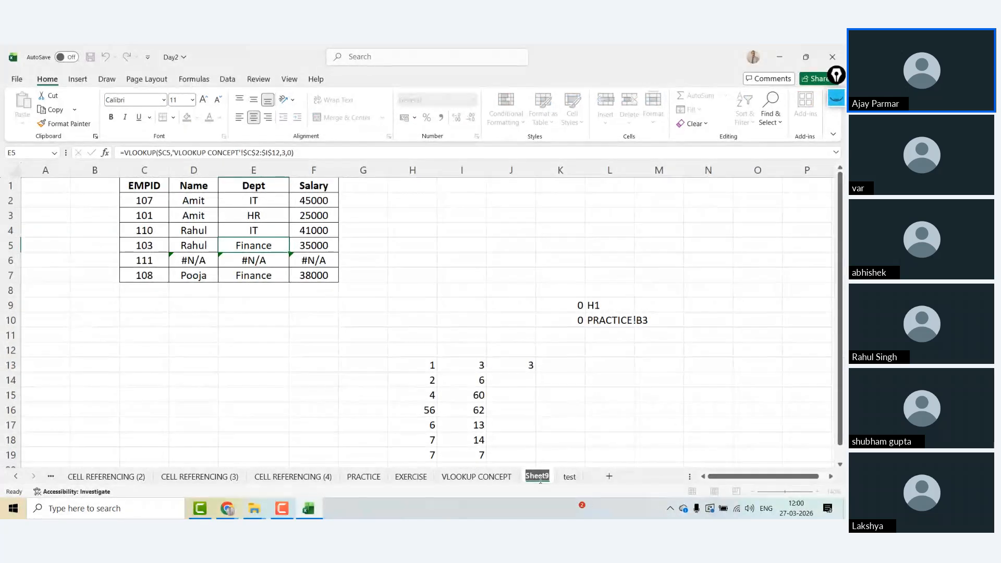
pyautogui.write('vlookup')
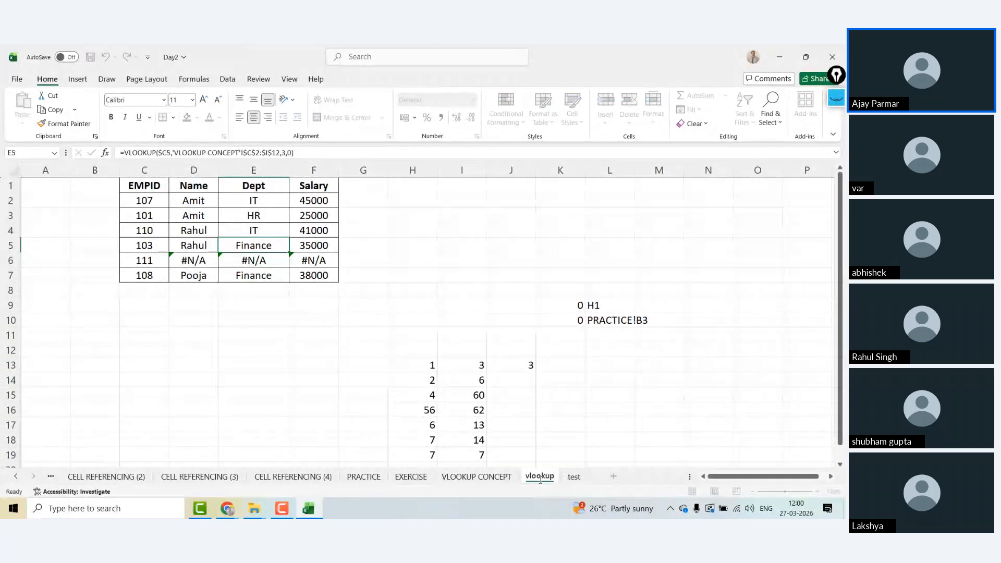
pyautogui.write('_sheet')
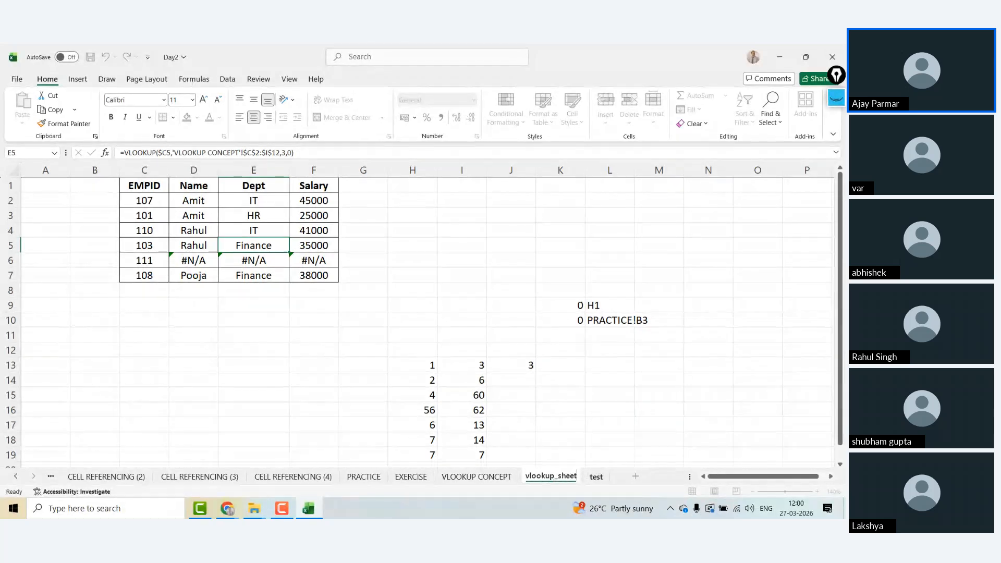
# Return to the test sheet and widen the empty column H between the product table and the lookup table.
pyautogui.click(596, 476)
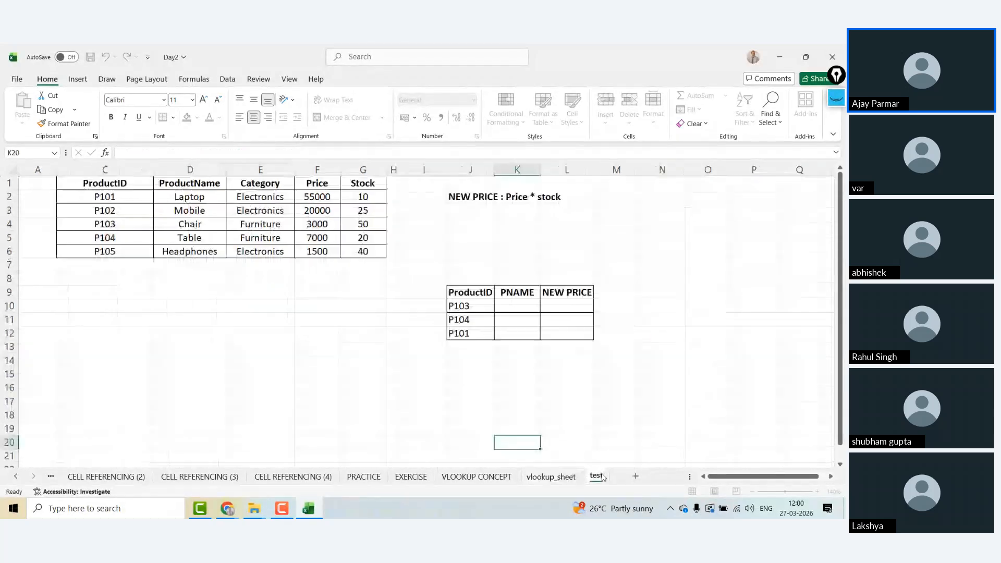
pyautogui.click(345, 343)
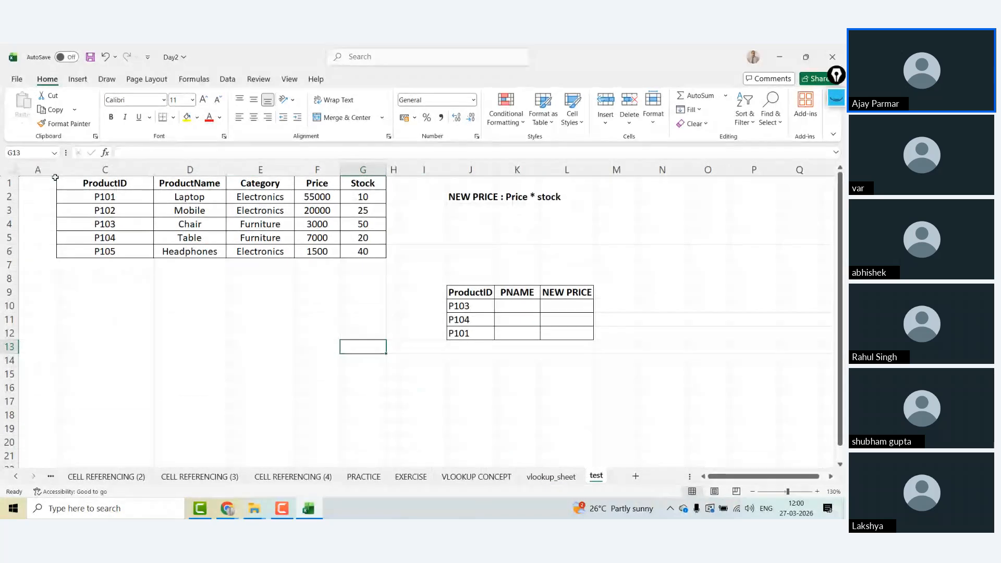
pyautogui.click(82, 184)
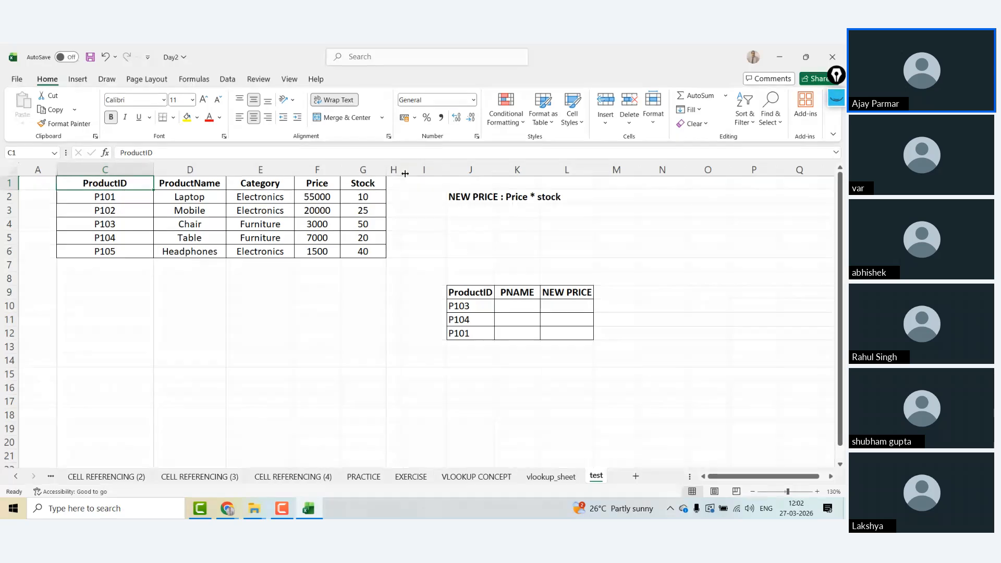
pyautogui.moveTo(402, 170); pyautogui.dragTo(428, 171)
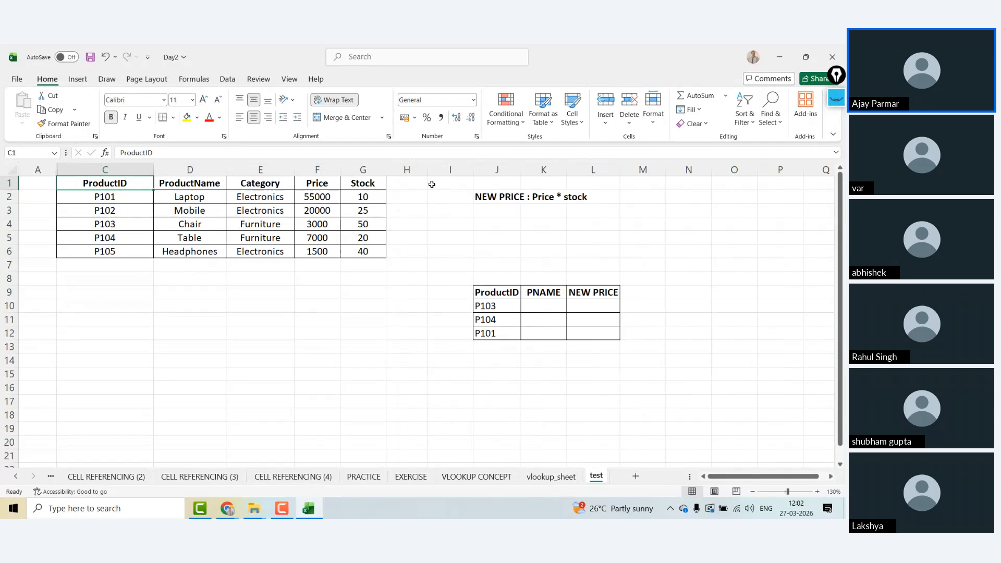
# Point out the lookup ProductIDs in J10:J12 and the empty PNAME and NEW PRICE cells in K10:L12.
pyautogui.click(506, 309)
pyautogui.hotkey('shift', 'Down')
pyautogui.hotkey('shift', 'Down')
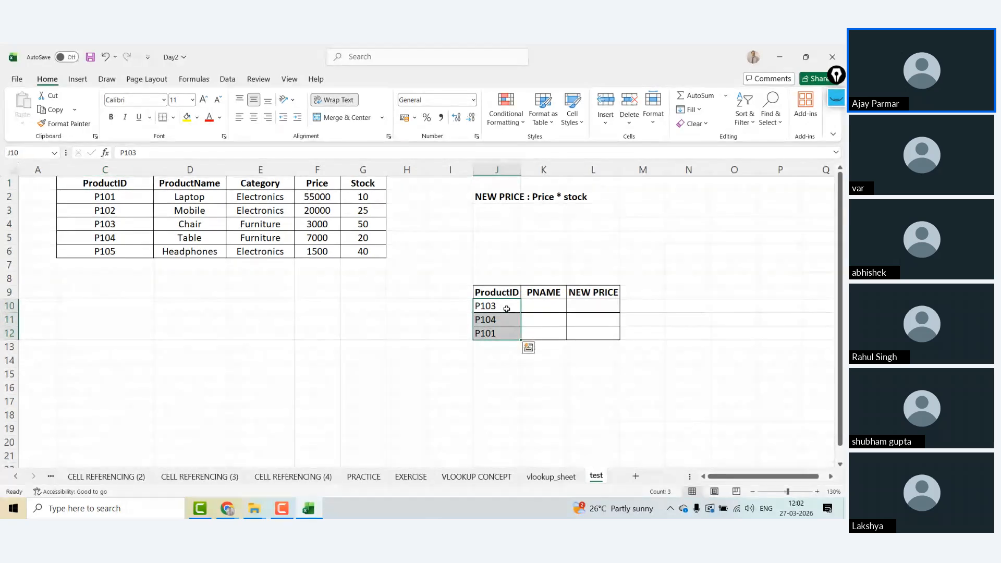
pyautogui.press('Right')
pyautogui.hotkey('shift', 'Right')
pyautogui.hotkey('shift', 'Down')
pyautogui.hotkey('shift', 'Down')
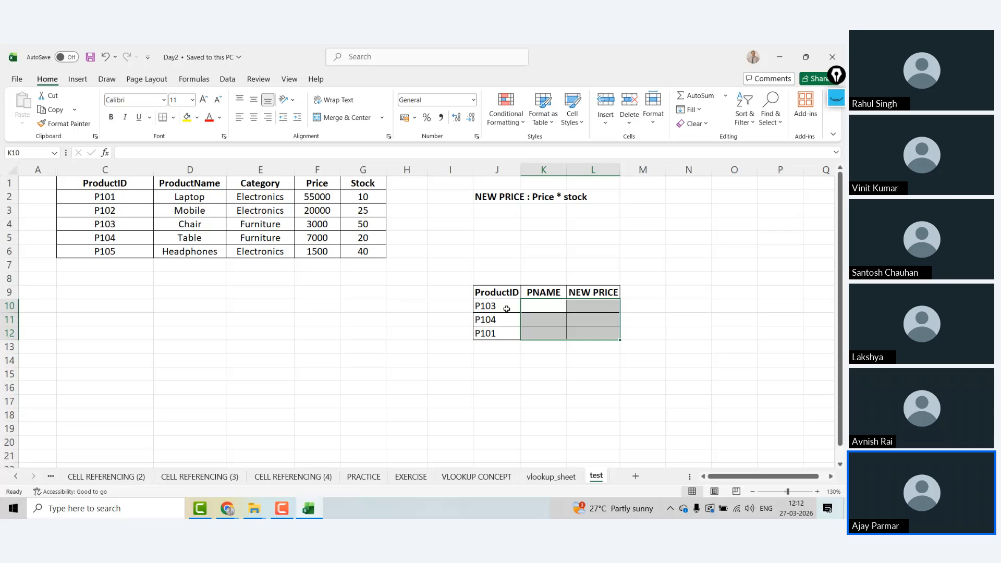
pyautogui.click(533, 305)
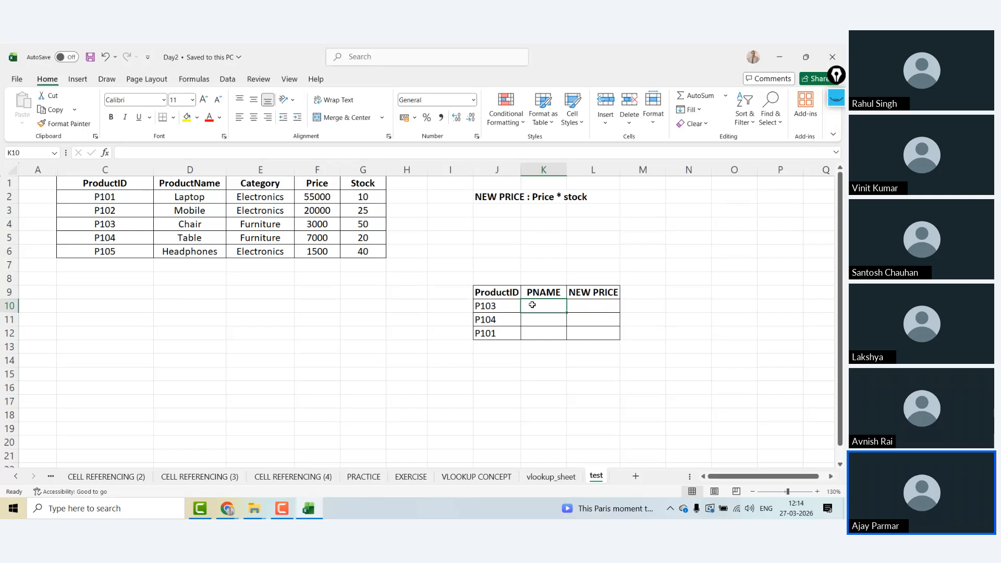
# Enter the hint vlookup()*vlookup() as plain text in D13 below the product table.
pyautogui.click(204, 324)
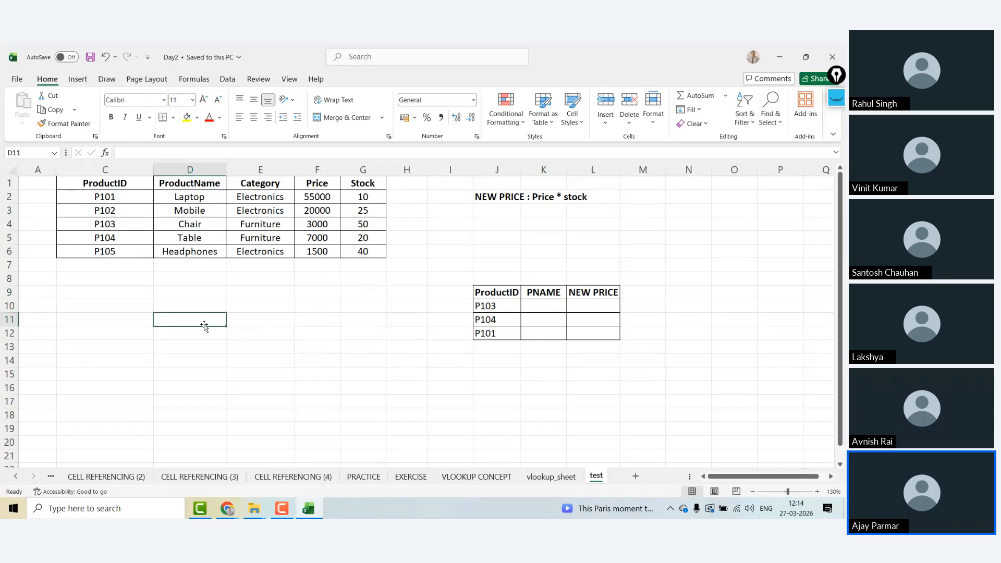
pyautogui.press('Down')
pyautogui.press('Down')
pyautogui.press('Down')
pyautogui.press('Up')
pyautogui.write('v')
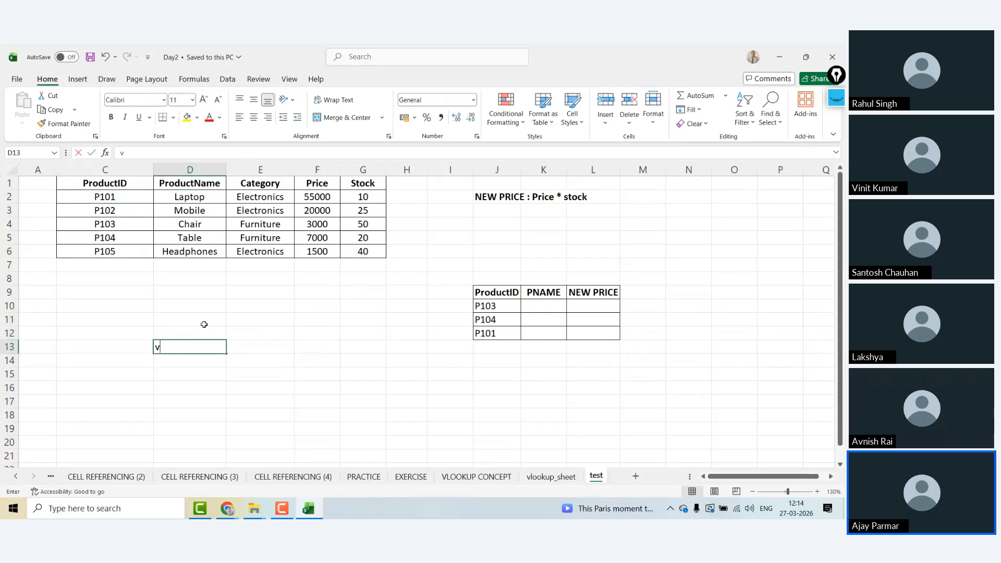
pyautogui.write('lookup()')
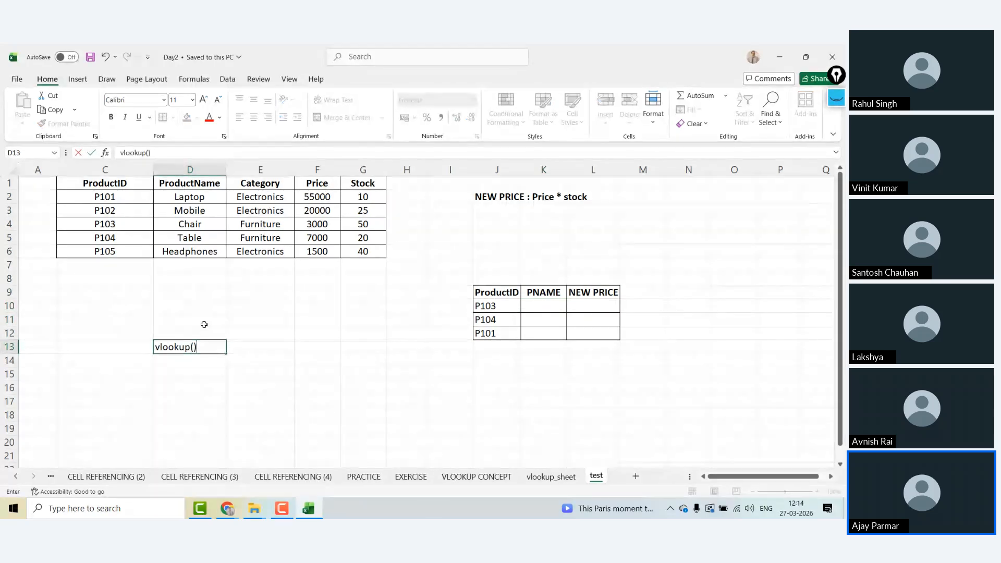
pyautogui.write('*vlo')
pyautogui.write('okup()')
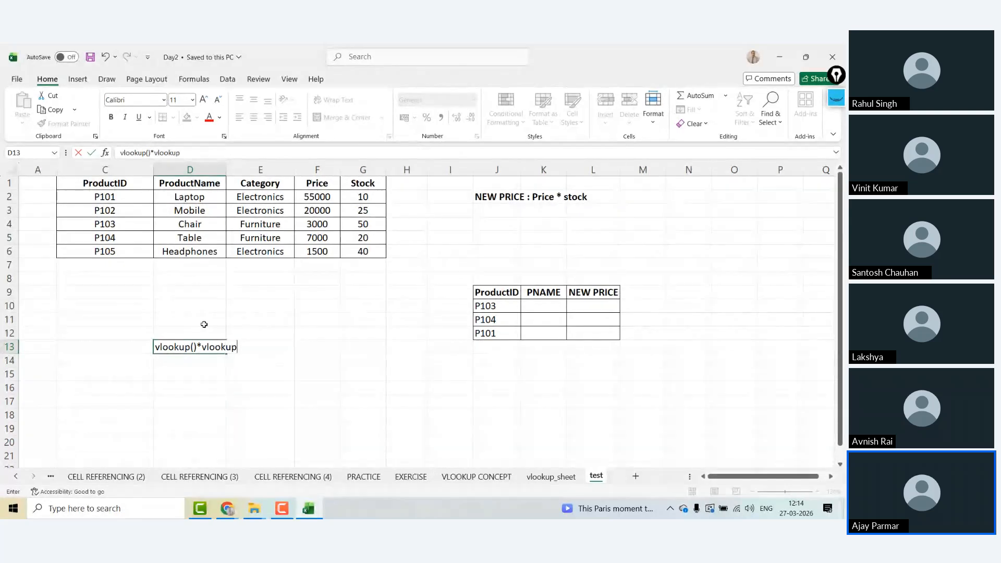
pyautogui.press('Return')
pyautogui.press('Up')
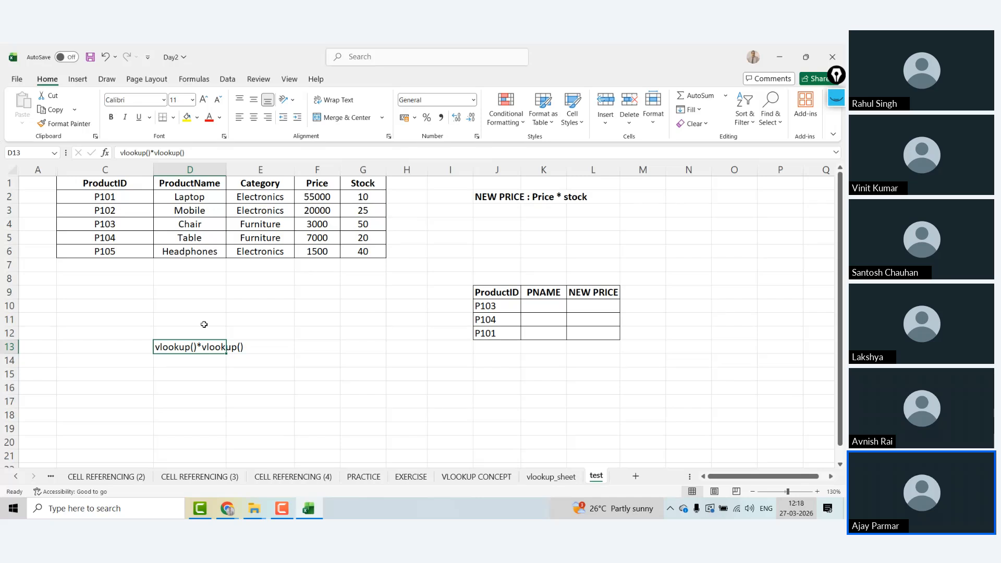
# Narrow column C of the product table so it just fits the ProductID header.
pyautogui.click(148, 182)
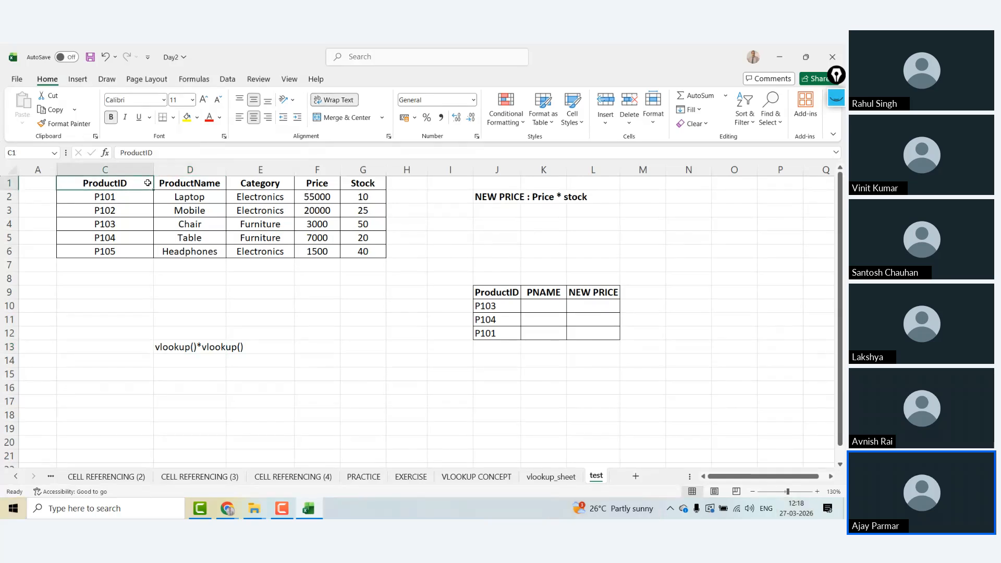
pyautogui.press('Right')
pyautogui.press('Right')
pyautogui.press('Right')
pyautogui.press('Right')
pyautogui.press('Right')
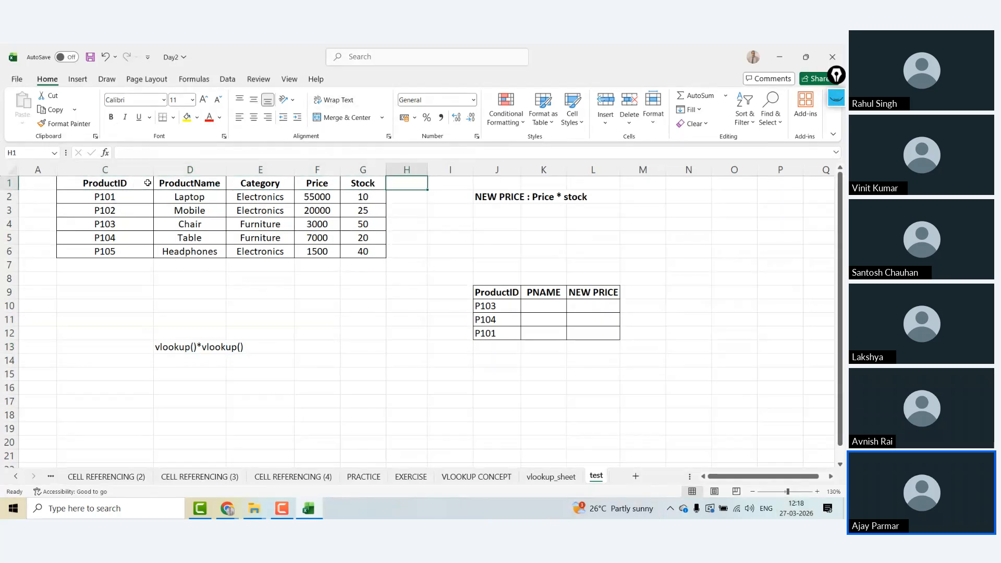
pyautogui.press('Left')
pyautogui.press('Left')
pyautogui.press('Left')
pyautogui.press('Left')
pyautogui.press('Left')
pyautogui.press('Left')
pyautogui.moveTo(153, 171); pyautogui.dragTo(106, 170)
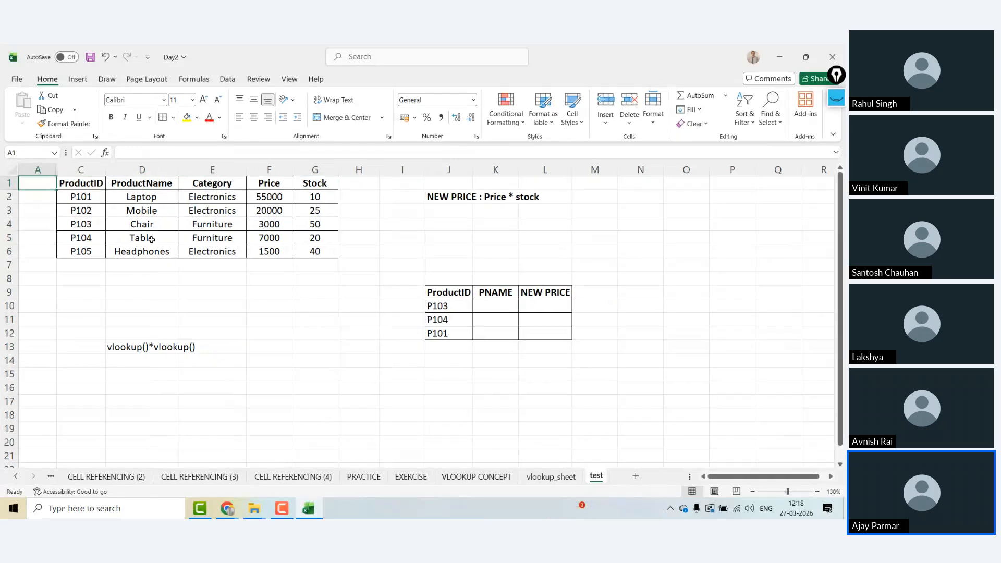
pyautogui.click(129, 348)
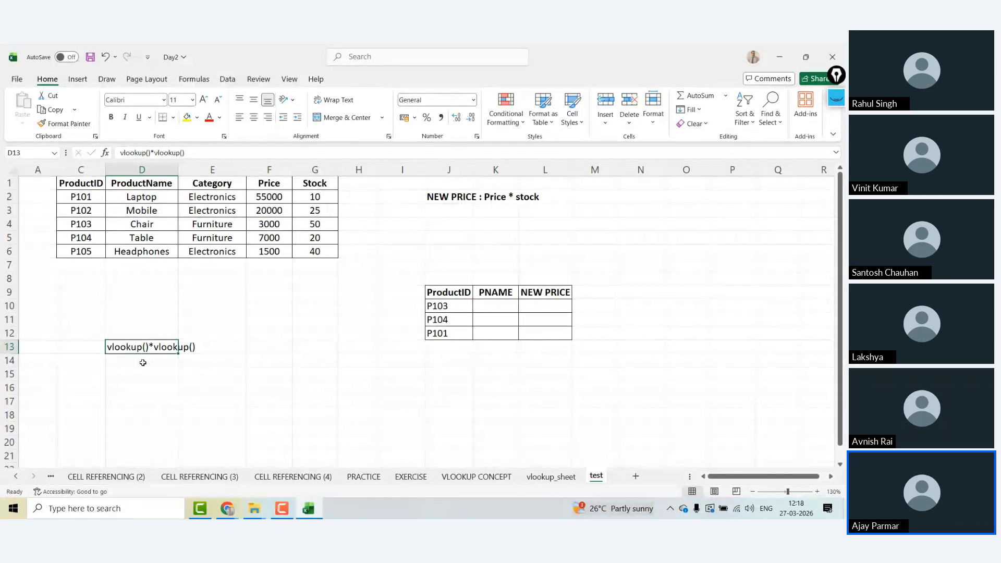
pyautogui.click(315, 416)
pyautogui.write('=vll')
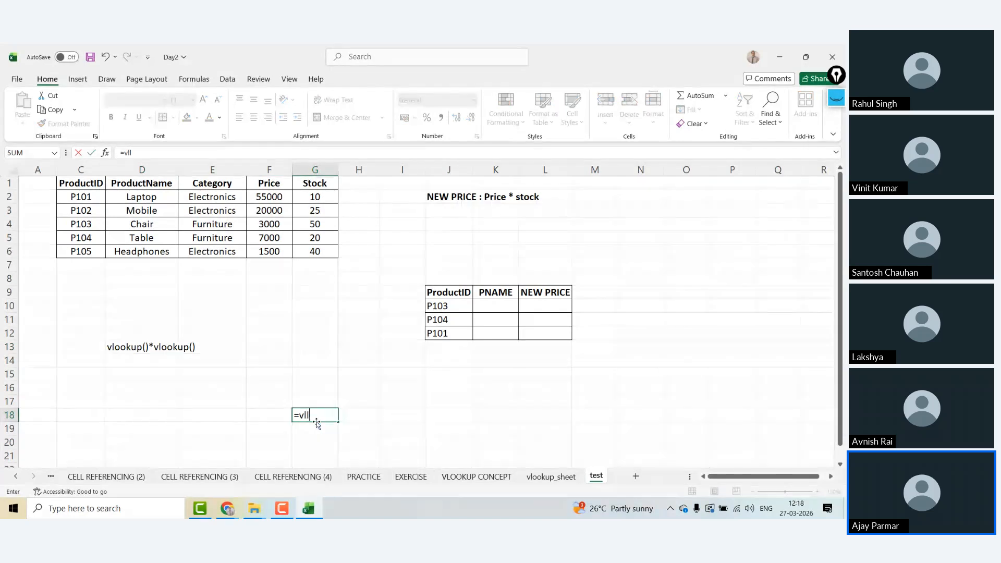
pyautogui.press('BackSpace')
pyautogui.write('oo')
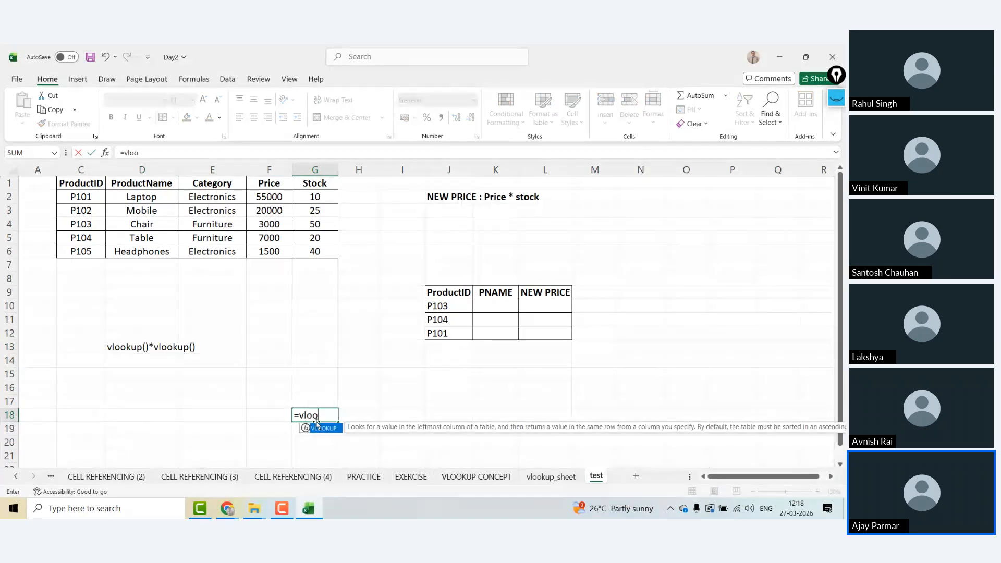
pyautogui.press('Tab')
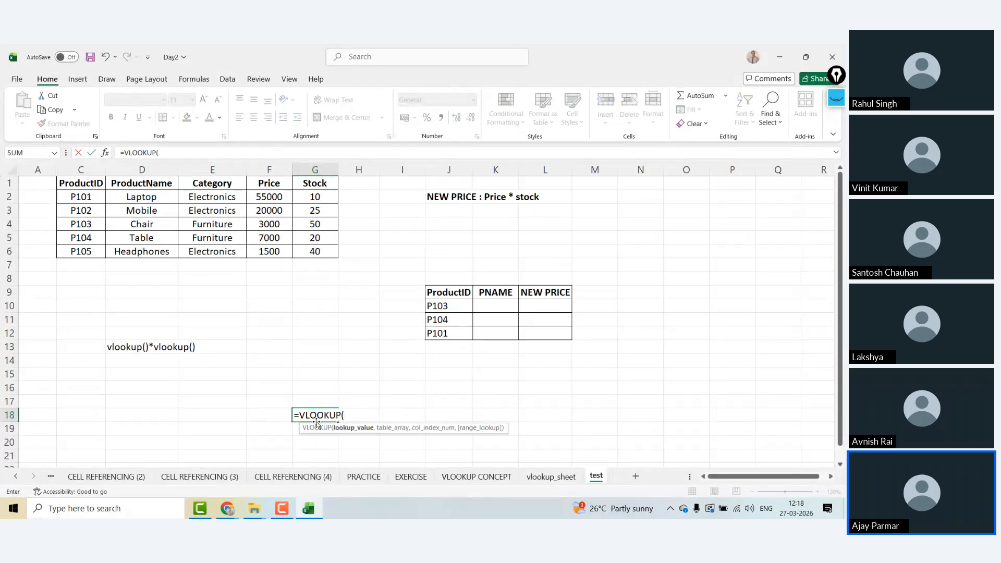
pyautogui.write(',')
pyautogui.press('Escape')
# Add a New price header in H1 beside the Stock column of the product table.
pyautogui.click(360, 187)
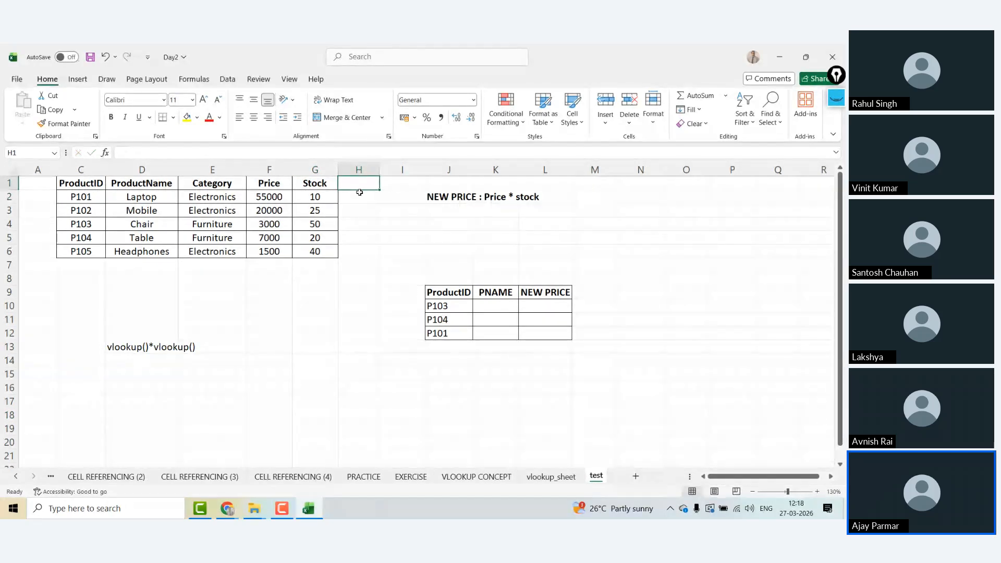
pyautogui.write('new')
pyautogui.press('BackSpace')
pyautogui.press('BackSpace')
pyautogui.press('BackSpace')
pyautogui.write('New')
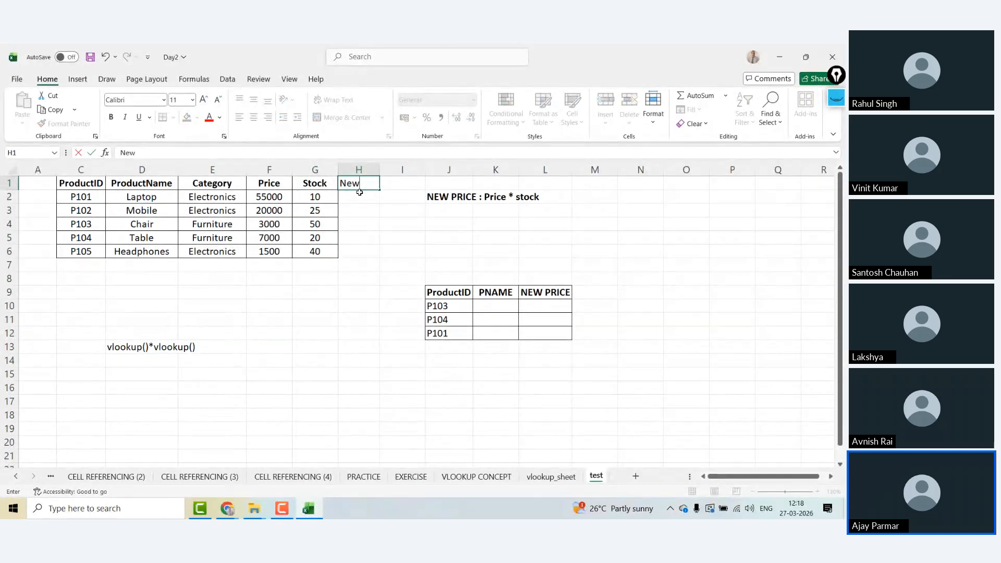
pyautogui.write(' price')
pyautogui.press('Return')
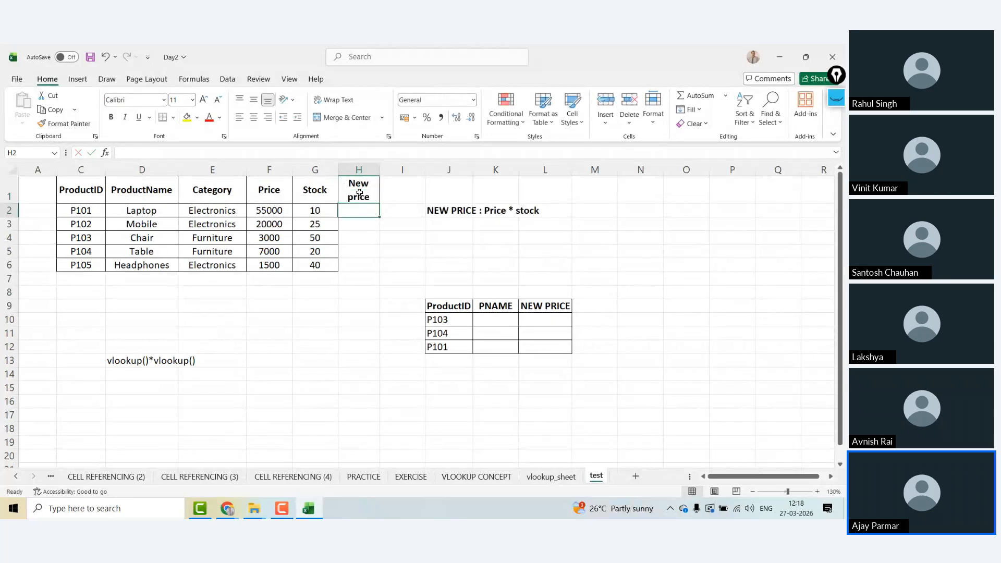
# Calculate price times stock in H2 with =F2*G2 and fill the formula down to H6.
pyautogui.write('=F2*G2')
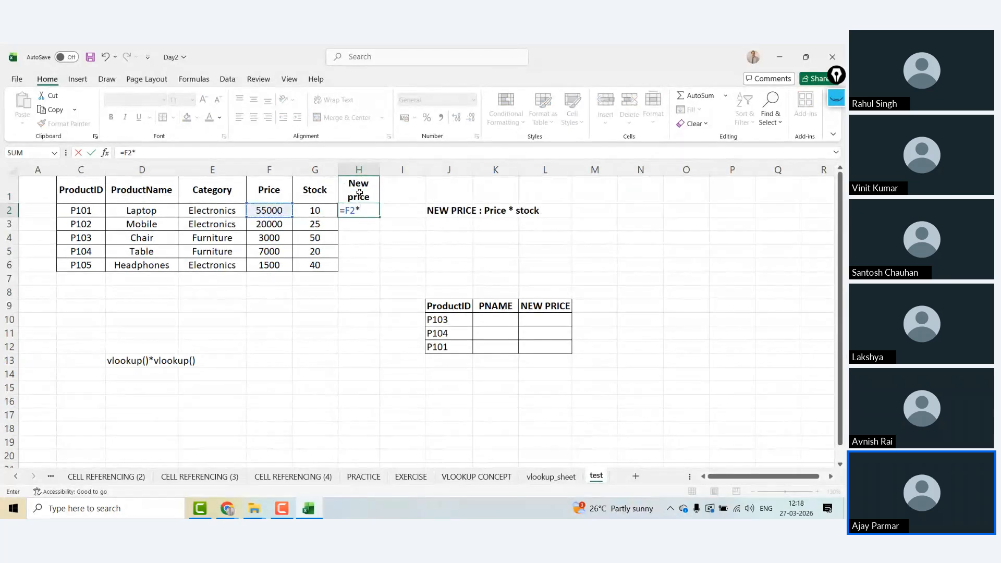
pyautogui.press('Return')
pyautogui.press('Up')
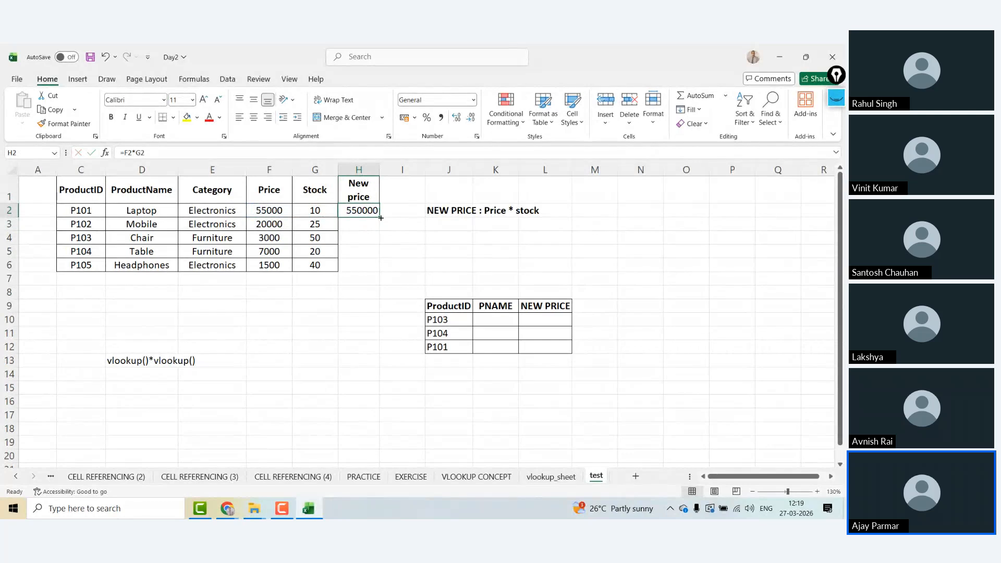
pyautogui.moveTo(380, 217); pyautogui.dragTo(379, 271)
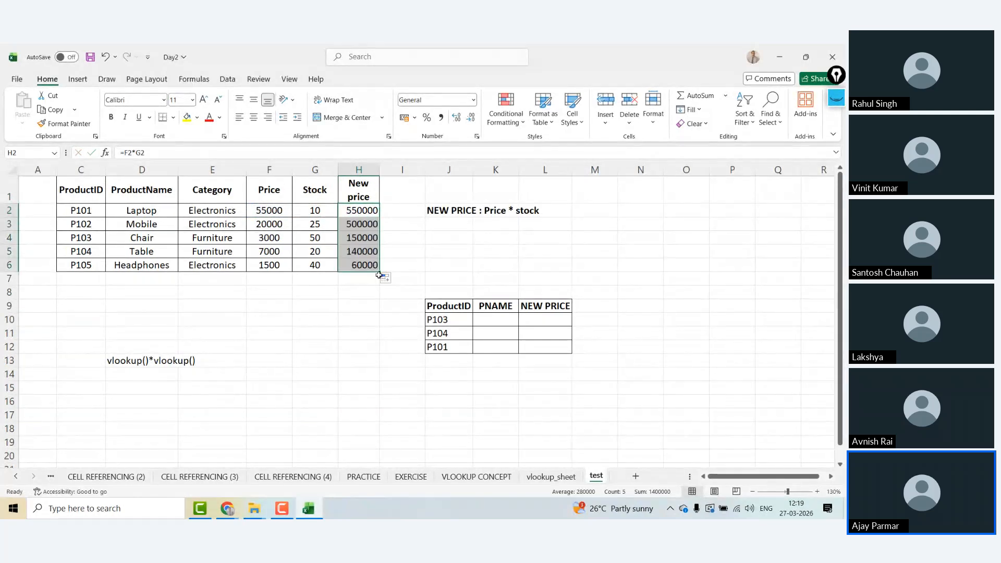
# Look up the product name for the ProductID in J10 by entering =VLOOKUP(J10,C1:H6,2,0) in K10.
pyautogui.click(490, 320)
pyautogui.write('=vl')
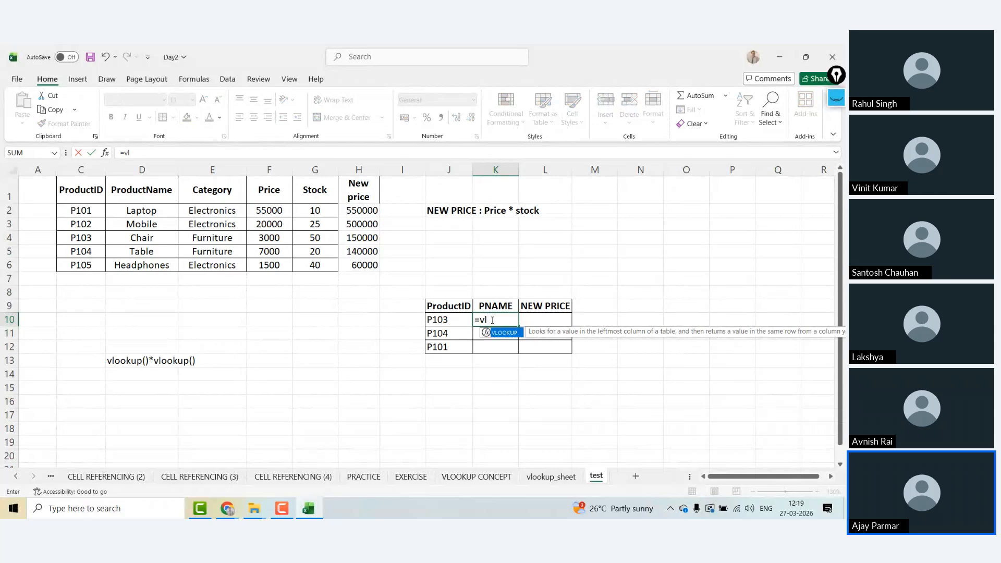
pyautogui.press('Tab')
pyautogui.press('Left')
pyautogui.write(',')
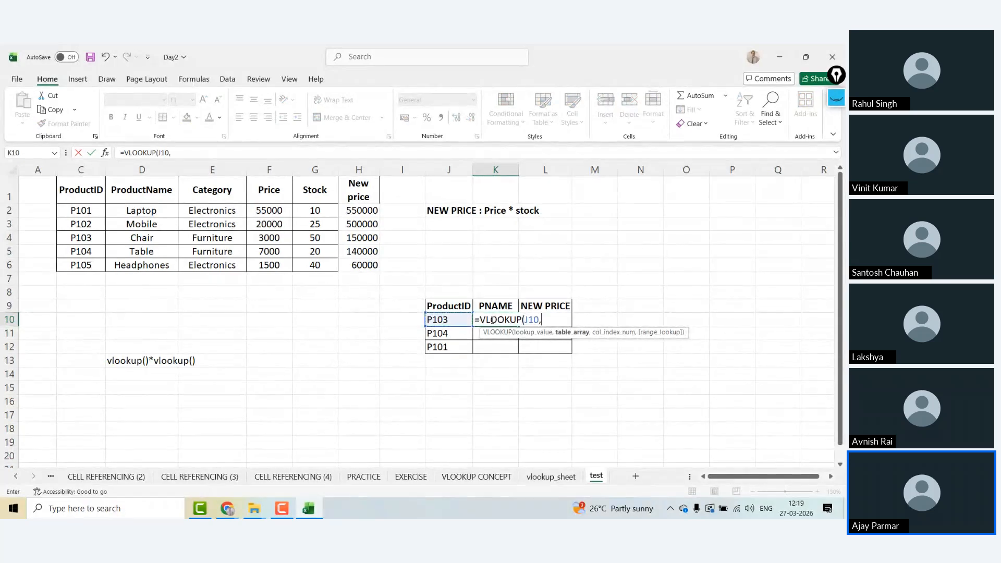
pyautogui.moveTo(81, 190); pyautogui.dragTo(360, 191)
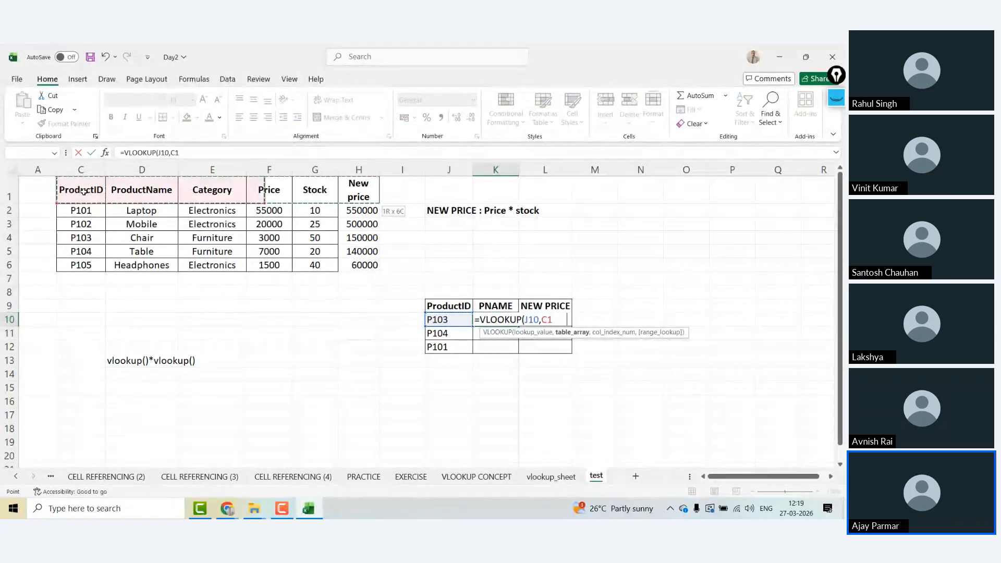
pyautogui.moveTo(84, 192); pyautogui.dragTo(365, 266)
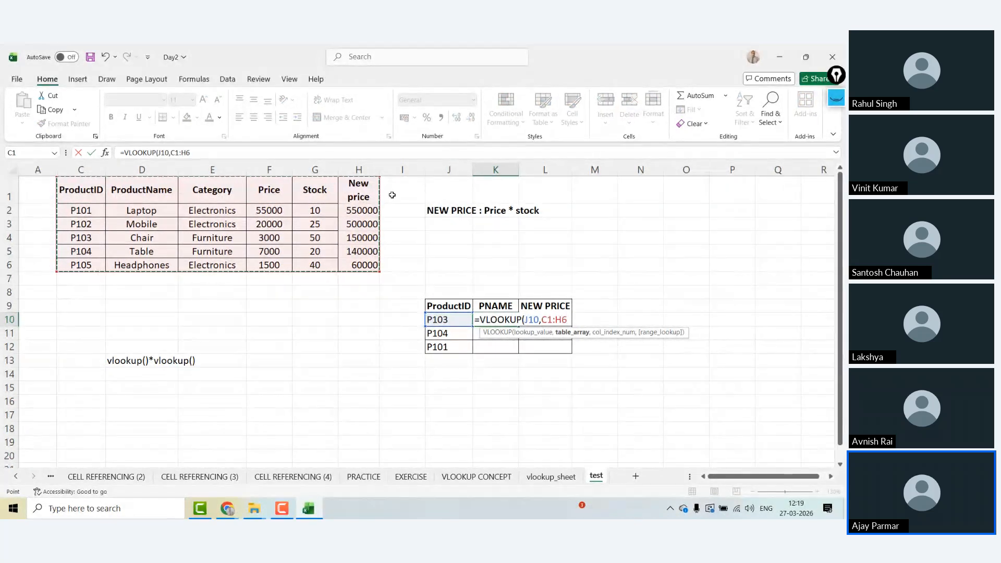
pyautogui.write(',6')
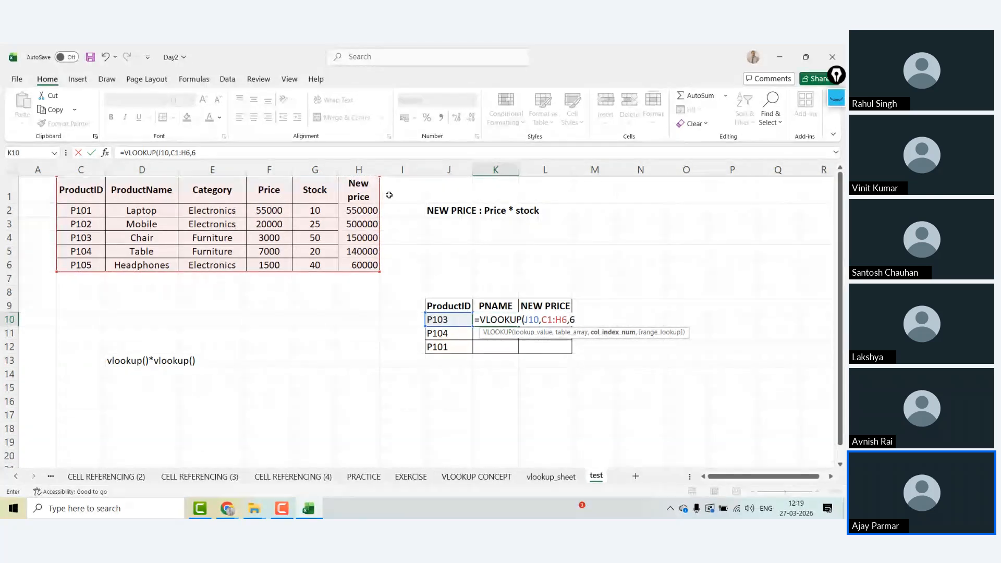
pyautogui.write(',0')
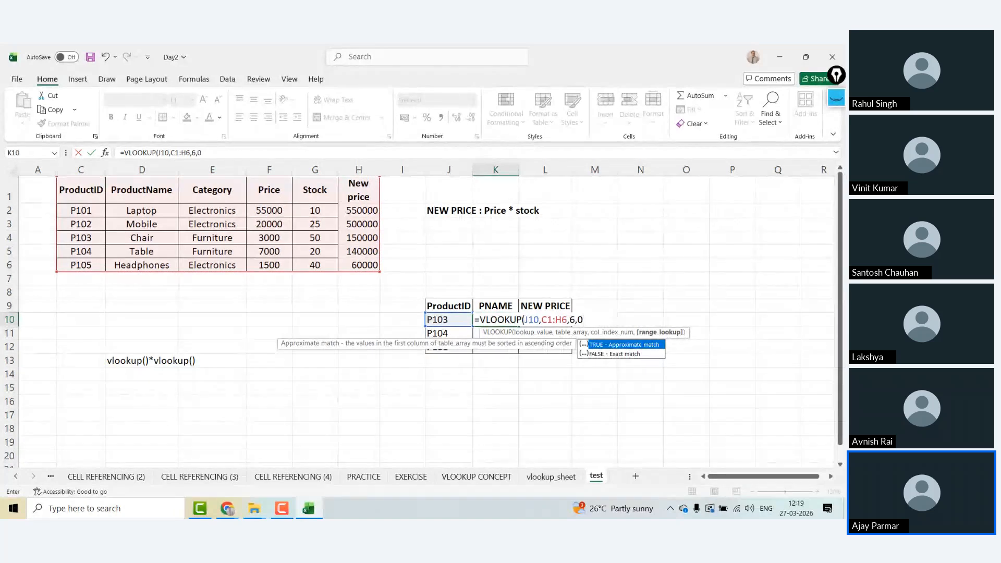
pyautogui.press('BackSpace')
pyautogui.press('BackSpace')
pyautogui.press('BackSpace')
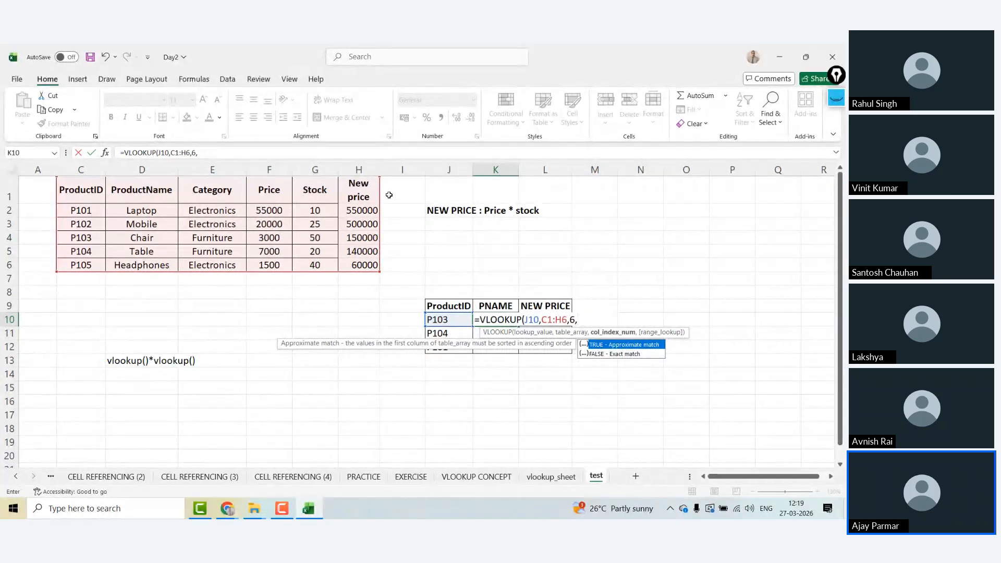
pyautogui.write('2,0)')
pyautogui.hotkey('ctrl', 'Return')
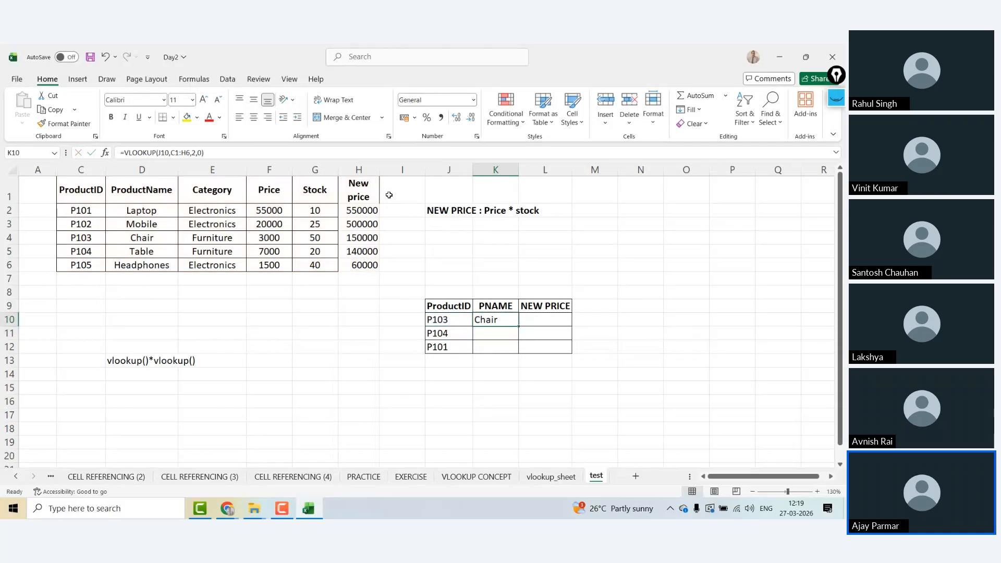
# Lock the K10 formula's references so it reads =VLOOKUP($J10,$C$1:$H$6,2,0).
pyautogui.click(173, 154)
pyautogui.press('F4')
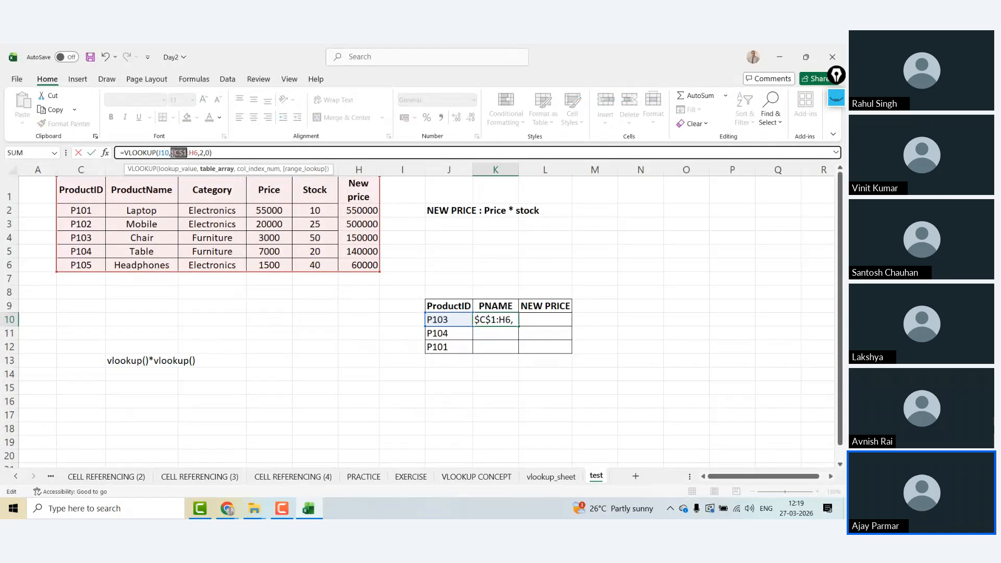
pyautogui.click(191, 153)
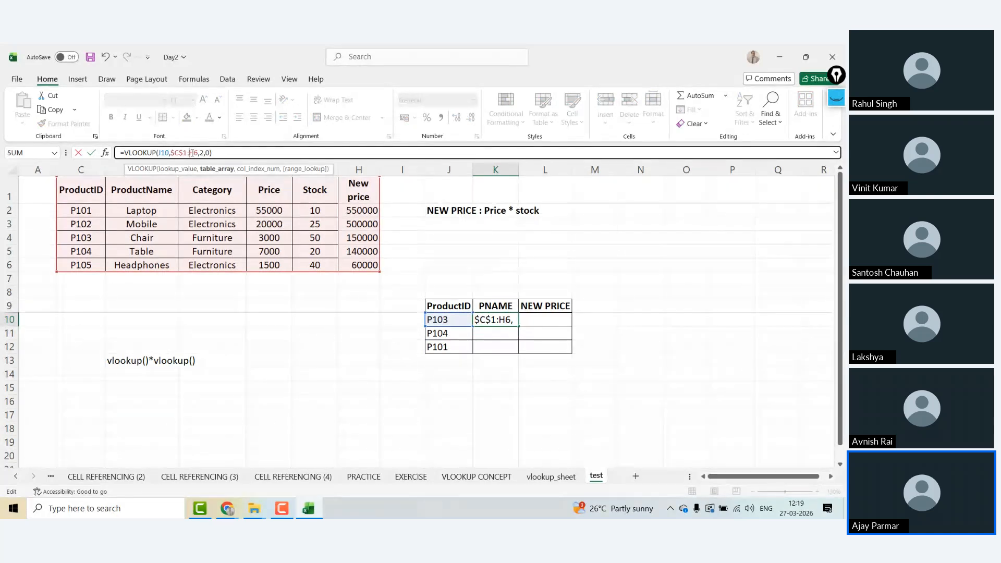
pyautogui.press('F4')
pyautogui.click(161, 153)
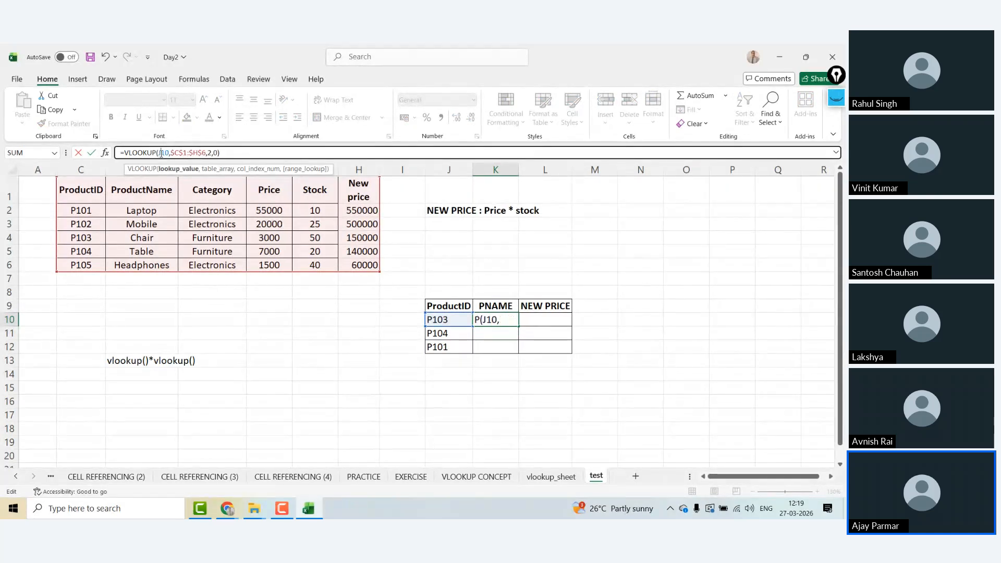
pyautogui.press('F4')
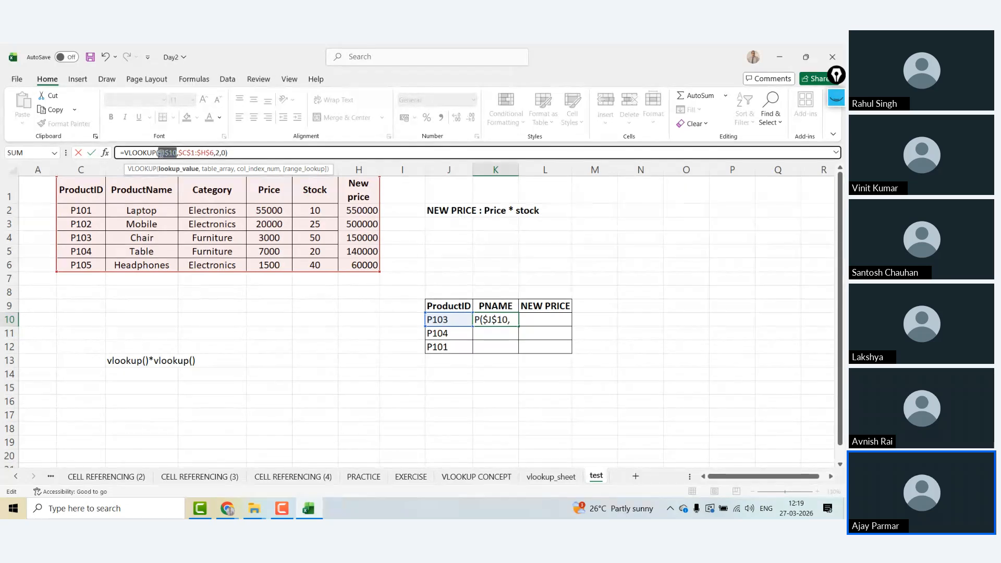
pyautogui.press('F4')
pyautogui.press('F4')
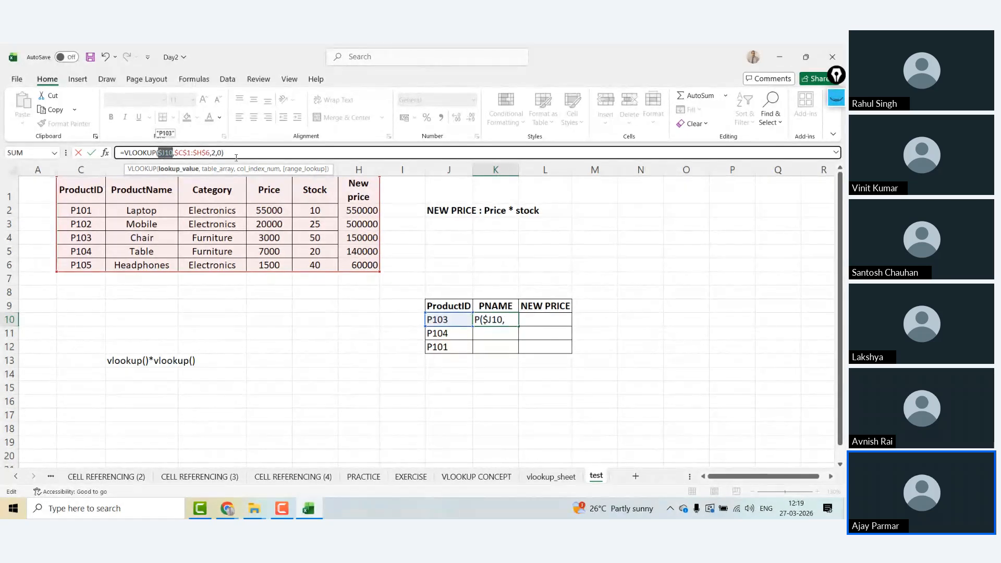
pyautogui.click(255, 150)
pyautogui.press('Return')
pyautogui.press('Up')
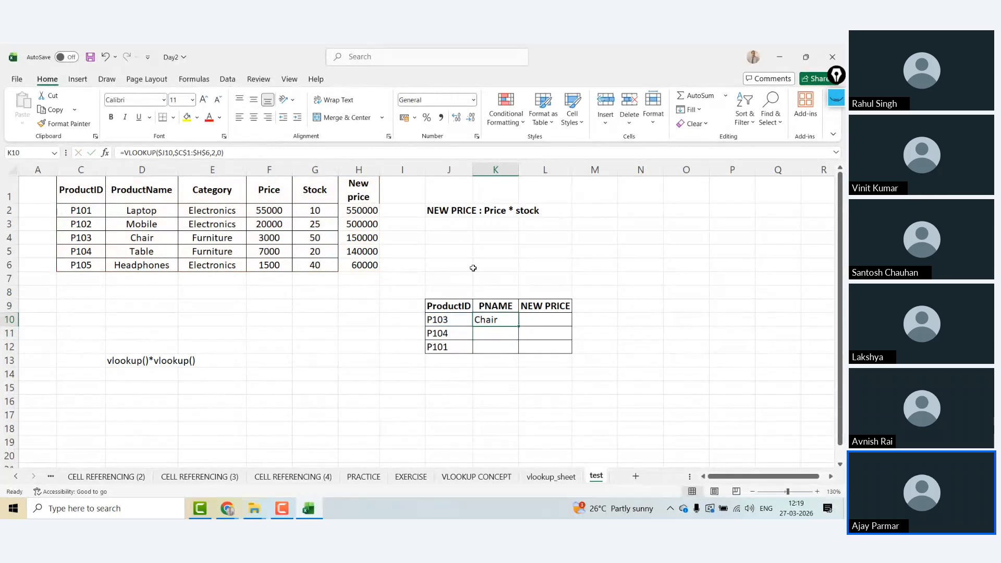
# Copy the K10 lookup formula into L10 and set its column index to 6 to return the new price.
pyautogui.moveTo(519, 327); pyautogui.dragTo(575, 328)
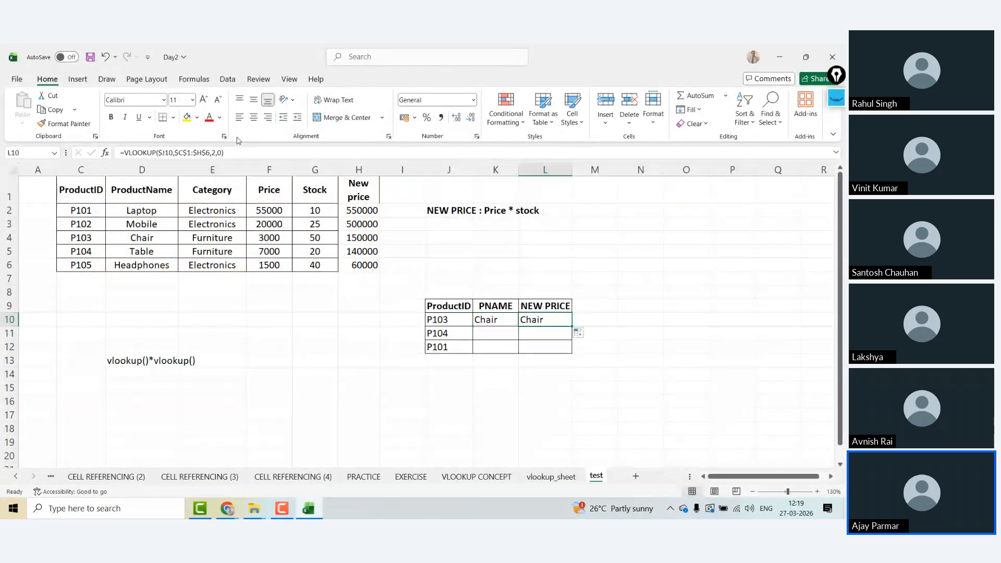
pyautogui.click(215, 151)
pyautogui.press('BackSpace')
pyautogui.write('6')
pyautogui.press('Return')
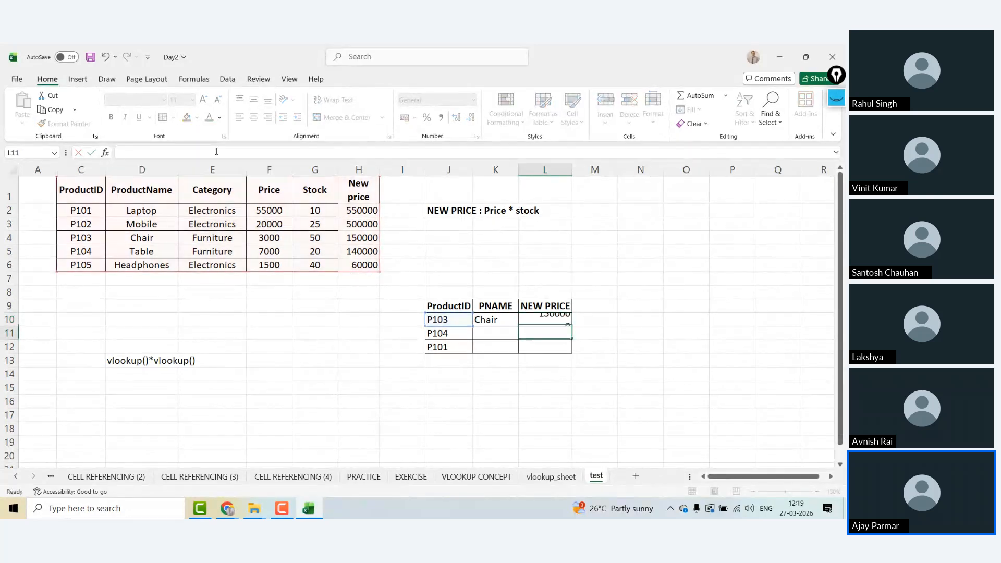
pyautogui.press('Up')
pyautogui.click(359, 187)
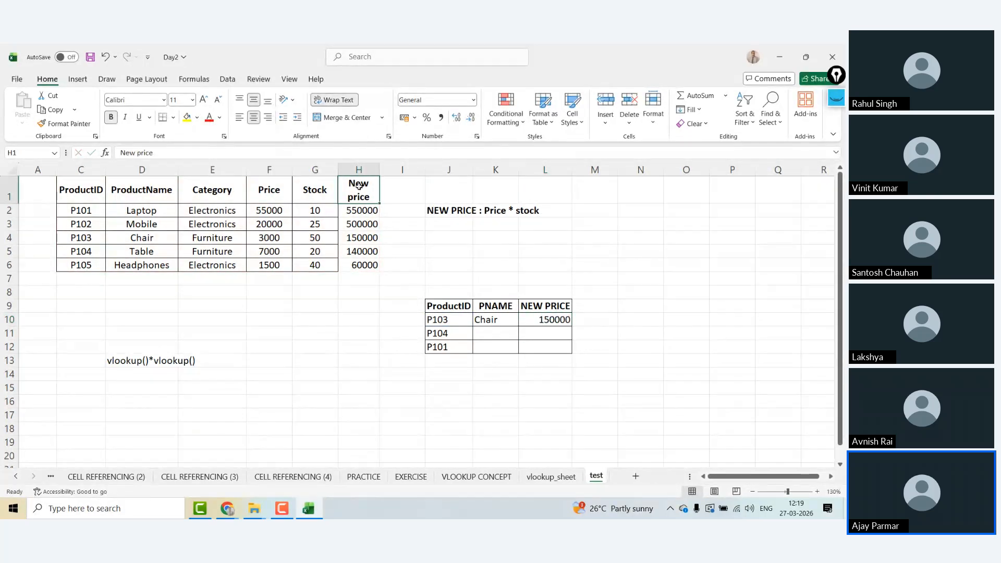
pyautogui.hotkey('ctrl', 'shift', 'Down')
# Fill the PNAME and NEW PRICE lookup formulas from K10:L10 down to row 12.
pyautogui.moveTo(496, 320); pyautogui.dragTo(595, 346)
pyautogui.moveTo(489, 319); pyautogui.dragTo(575, 350)
pyautogui.click(495, 333)
pyautogui.press('Right')
pyautogui.press('Up')
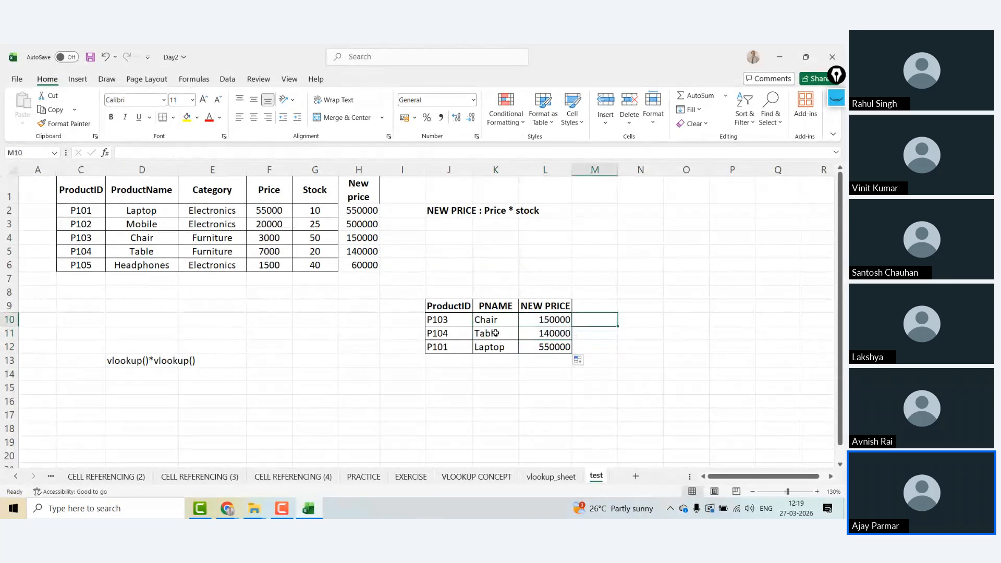
# Add a second NEW PRICE header in M9 beside the lookup table.
pyautogui.click(357, 170)
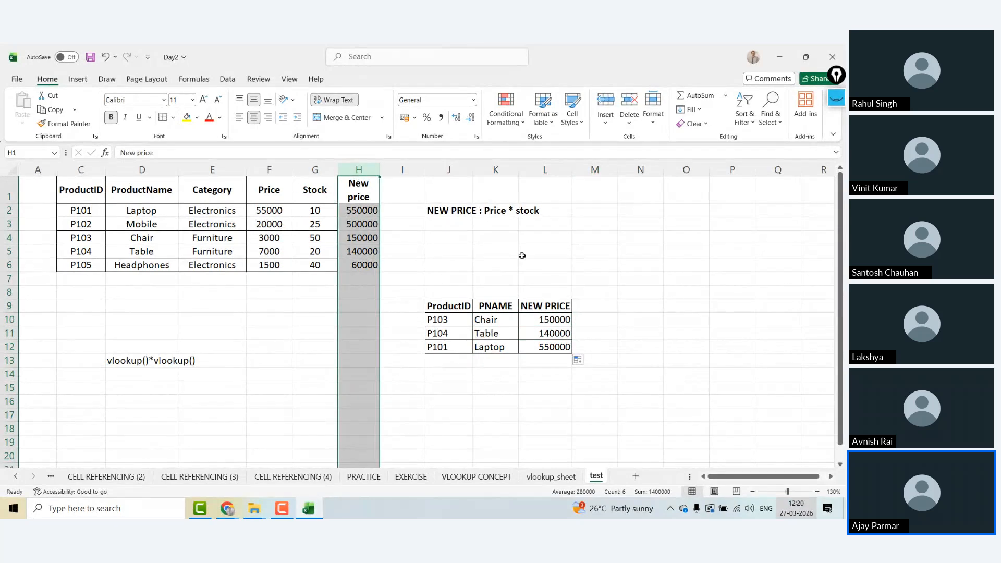
pyautogui.doubleClick(598, 307)
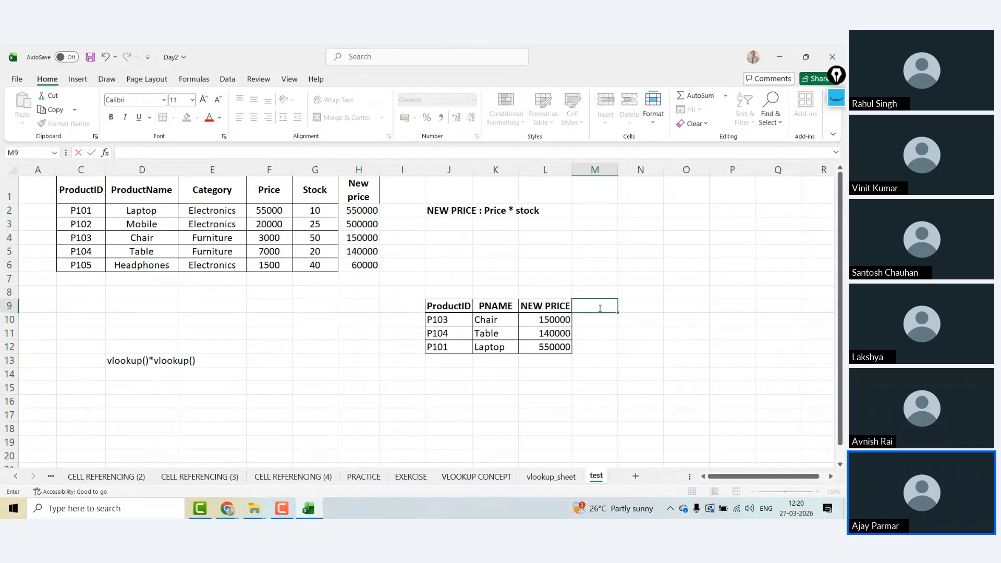
pyautogui.write('NEW PRICE')
pyautogui.press('Return')
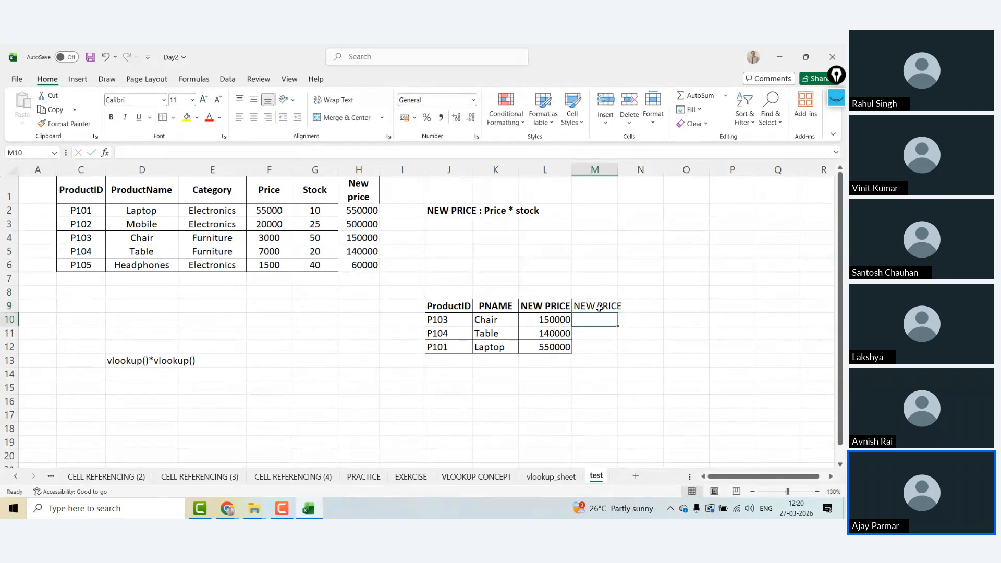
# Enter =VLOOKUP(J10,C1:G6,4,0) in M10 to look up the product's price.
pyautogui.write('=VLOOKUP(')
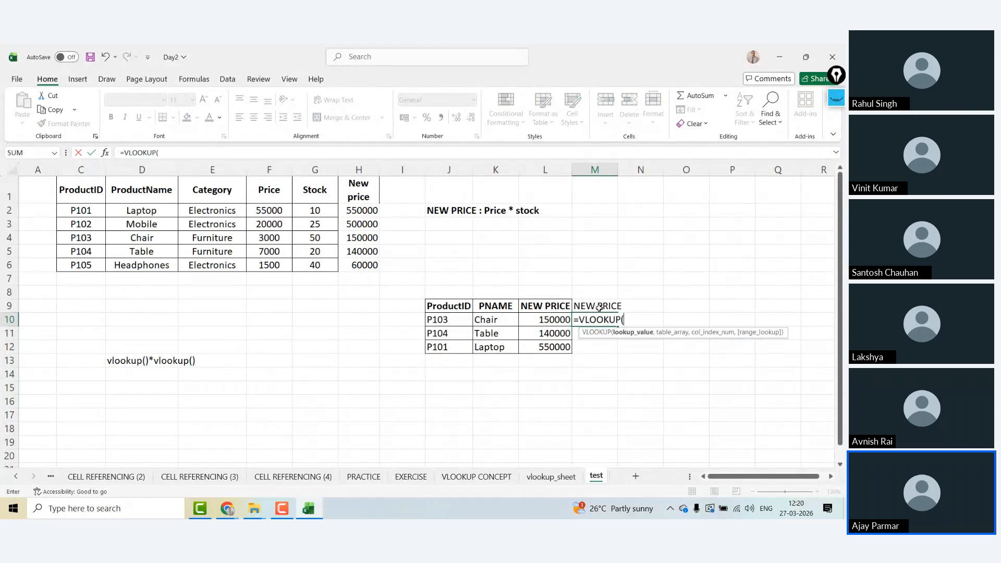
pyautogui.press('Left')
pyautogui.press('Left')
pyautogui.press('Left')
pyautogui.write(',')
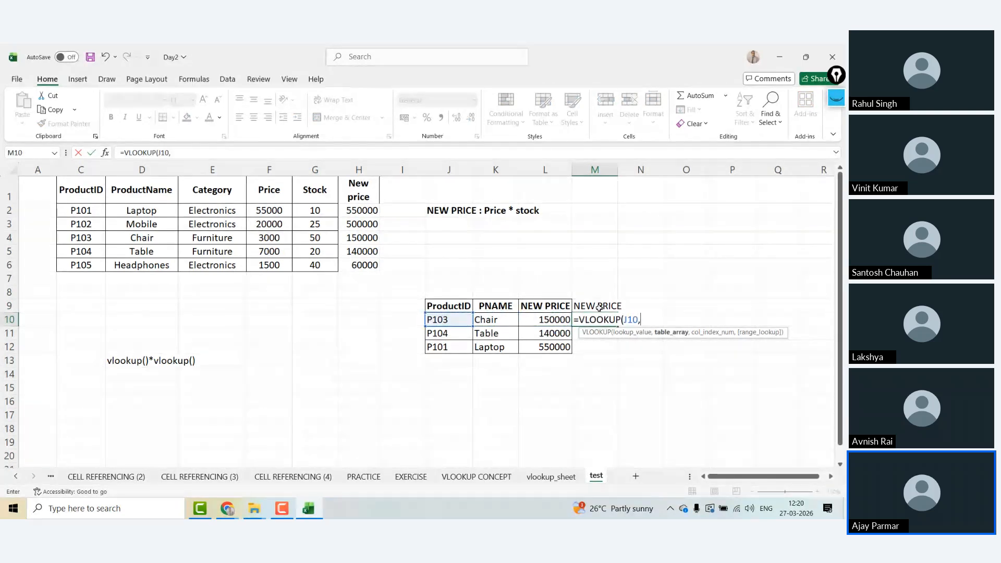
pyautogui.click(81, 190)
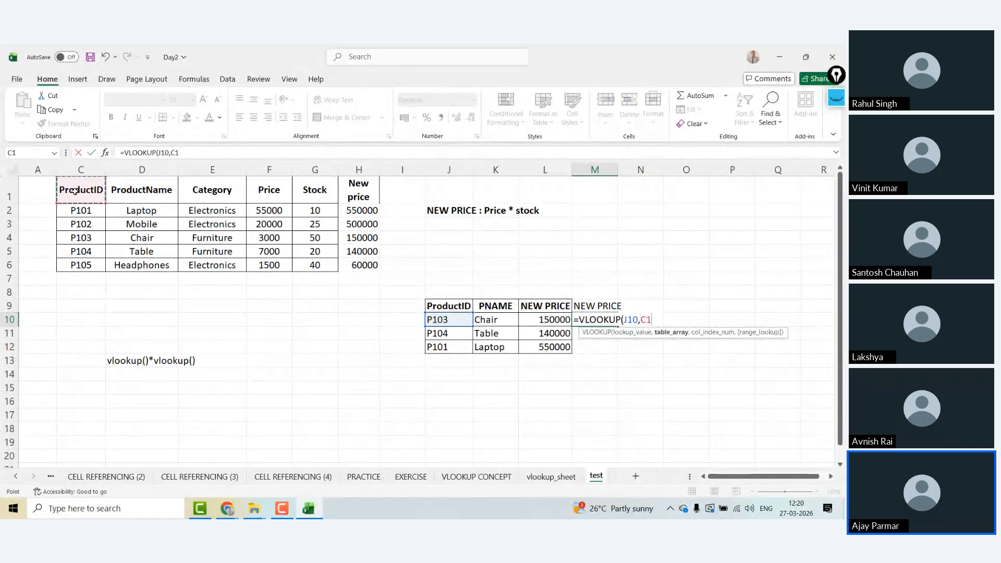
pyautogui.keyDown('shift'); pyautogui.click(355, 266); pyautogui.keyUp('shift')
pyautogui.hotkey('shift', 'Left')
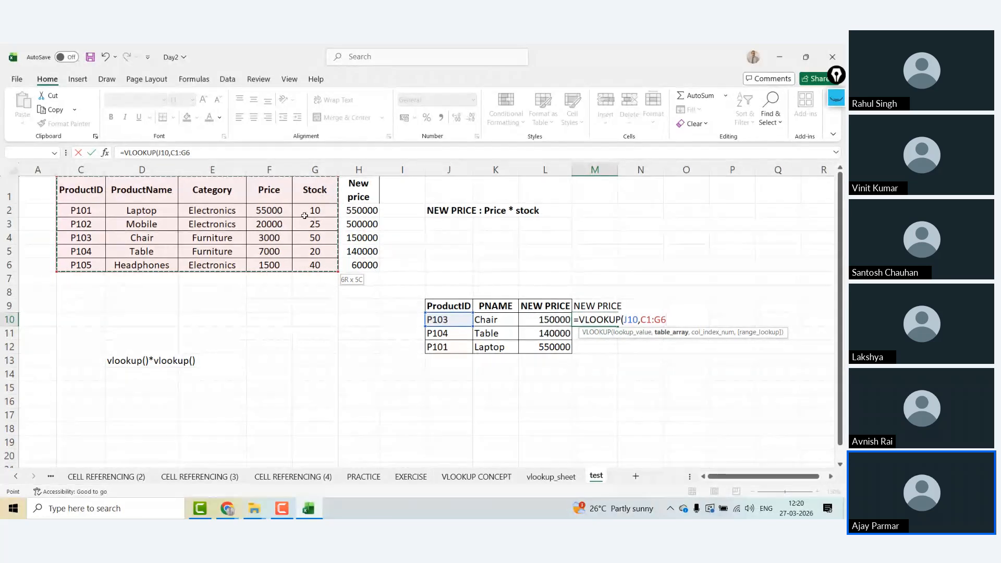
pyautogui.click(232, 154)
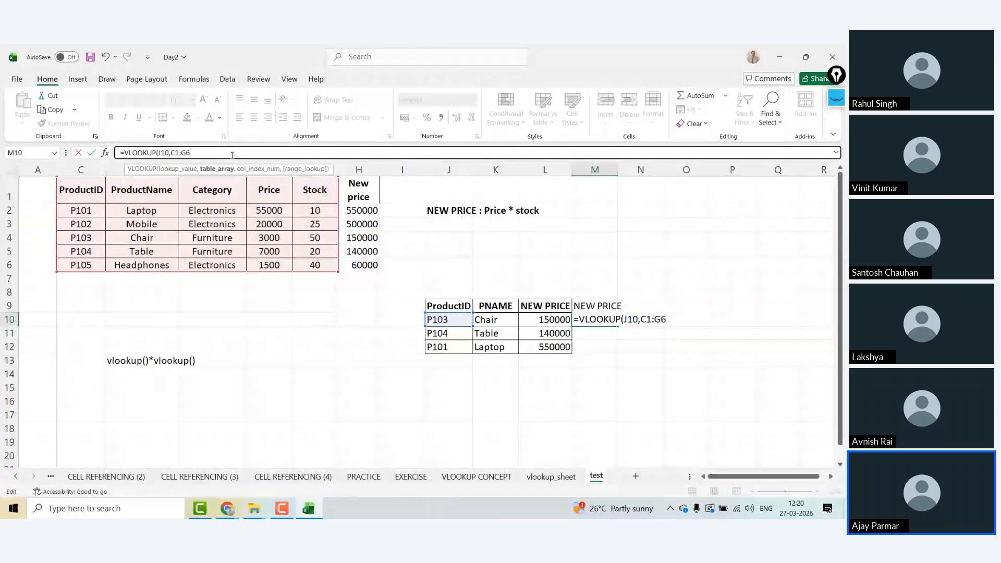
pyautogui.write(',')
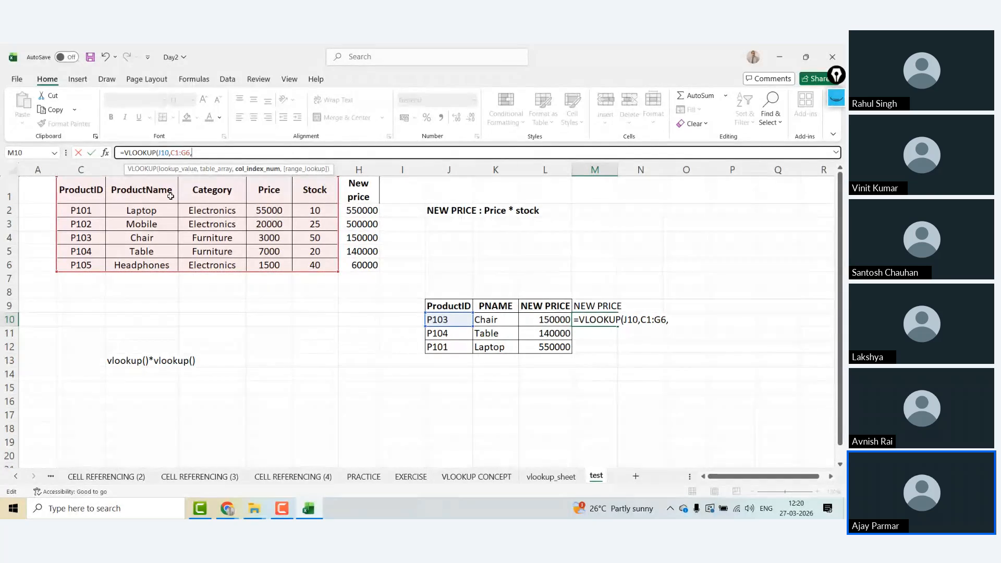
pyautogui.write('4,0')
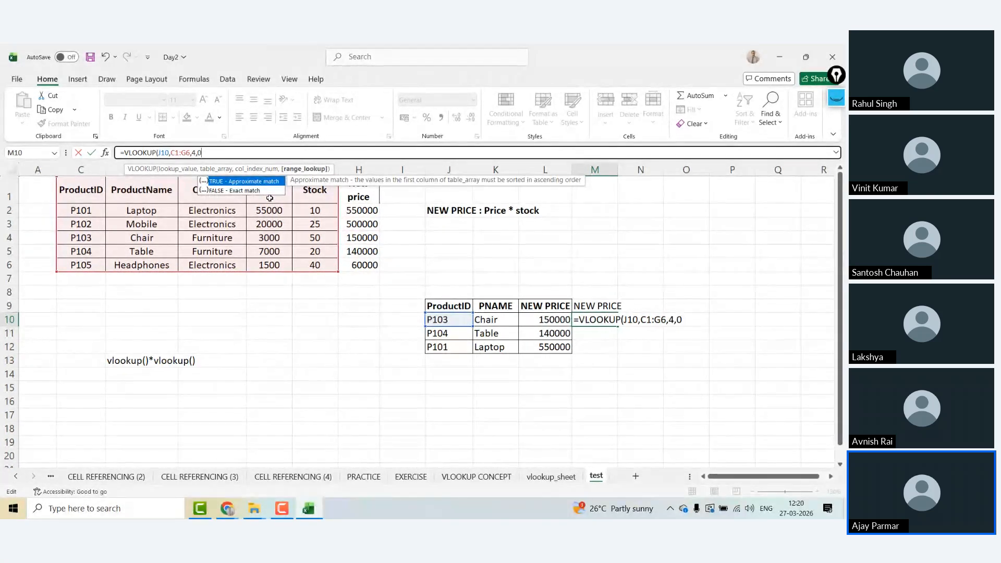
pyautogui.write(')')
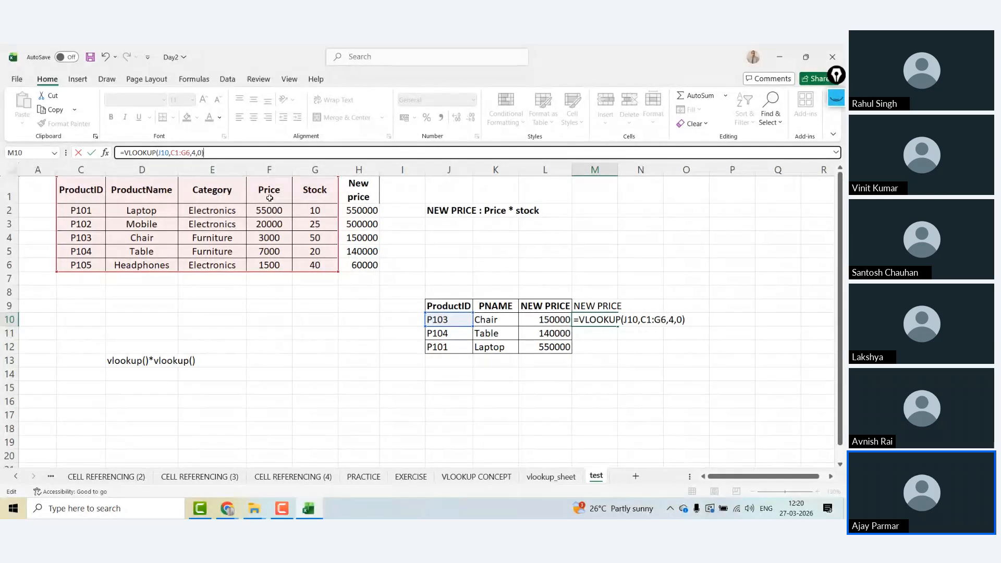
pyautogui.hotkey('ctrl', 'Return')
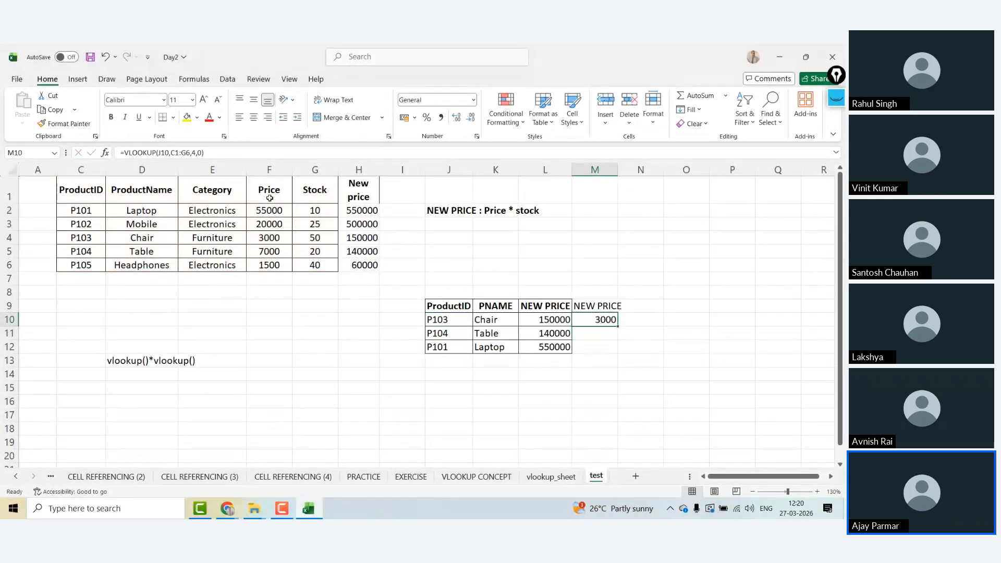
# Extend the M10 formula by multiplying it with VLOOKUP(J10,C1:G6,5,0) to bring in the stock.
pyautogui.click(228, 153)
pyautogui.write('*')
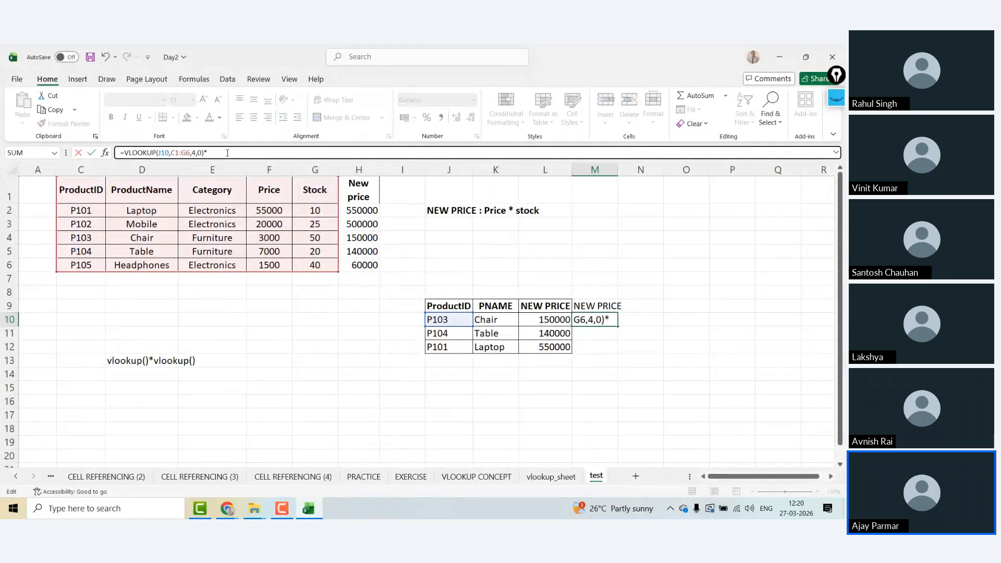
pyautogui.write('VL')
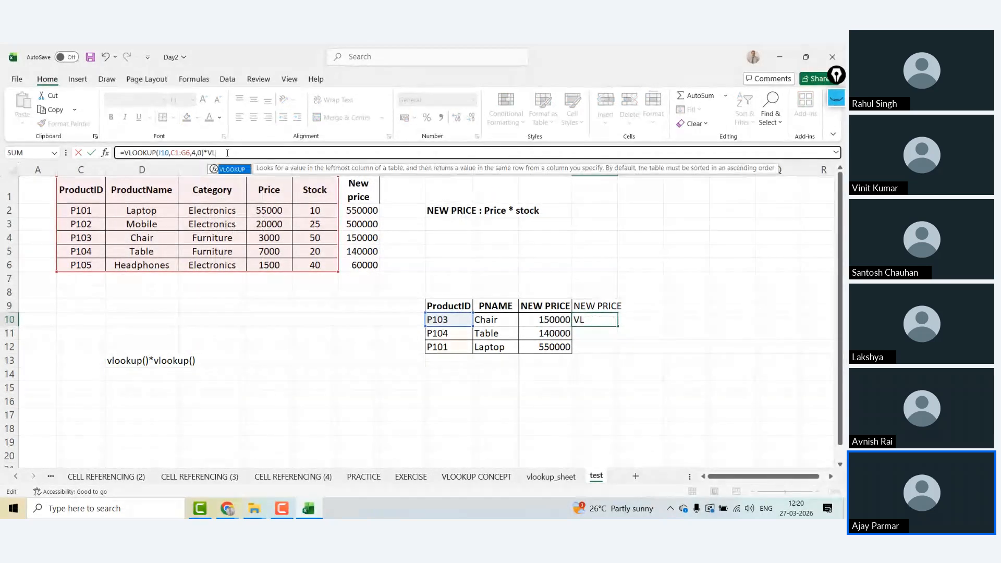
pyautogui.press('Tab')
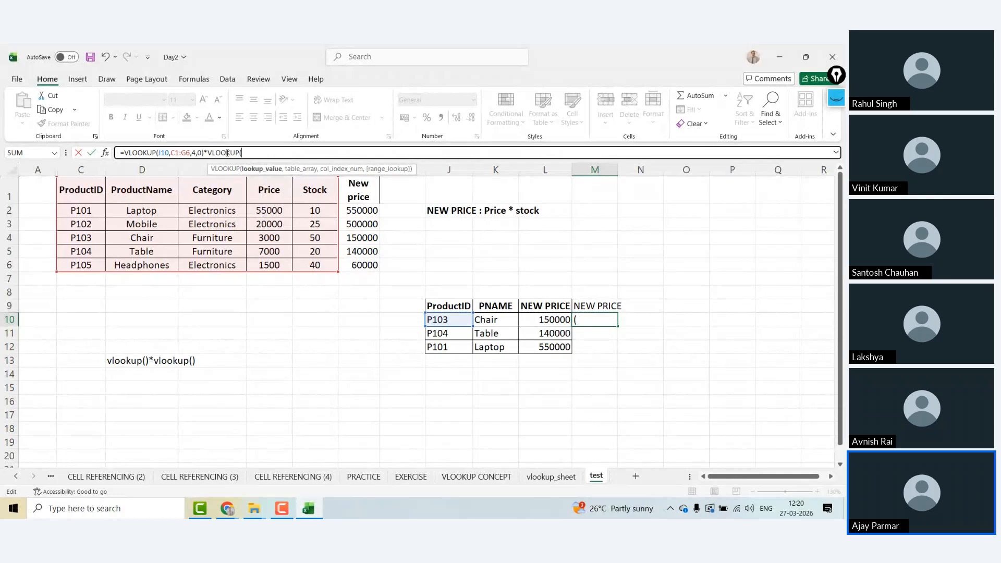
pyautogui.click(451, 320)
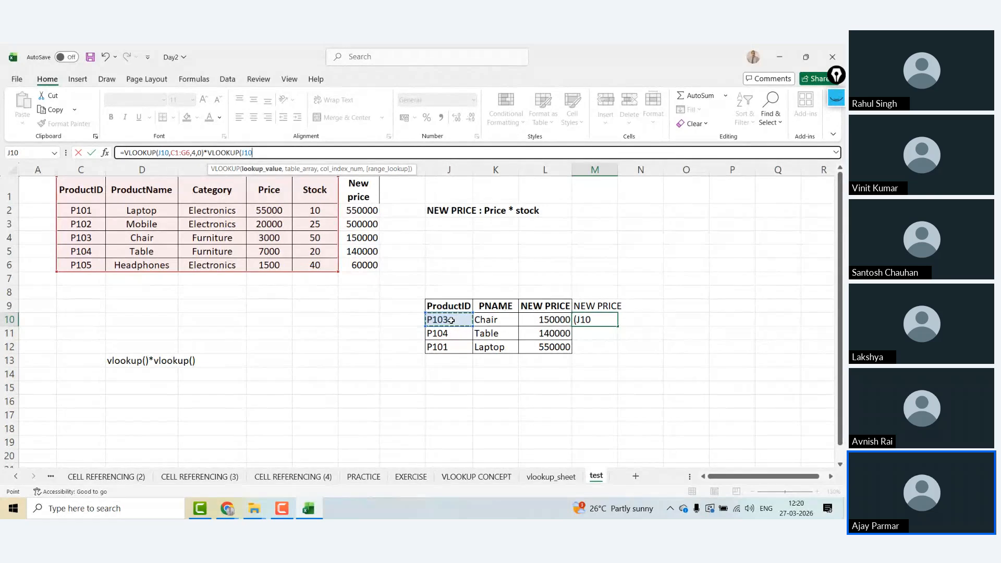
pyautogui.write(',')
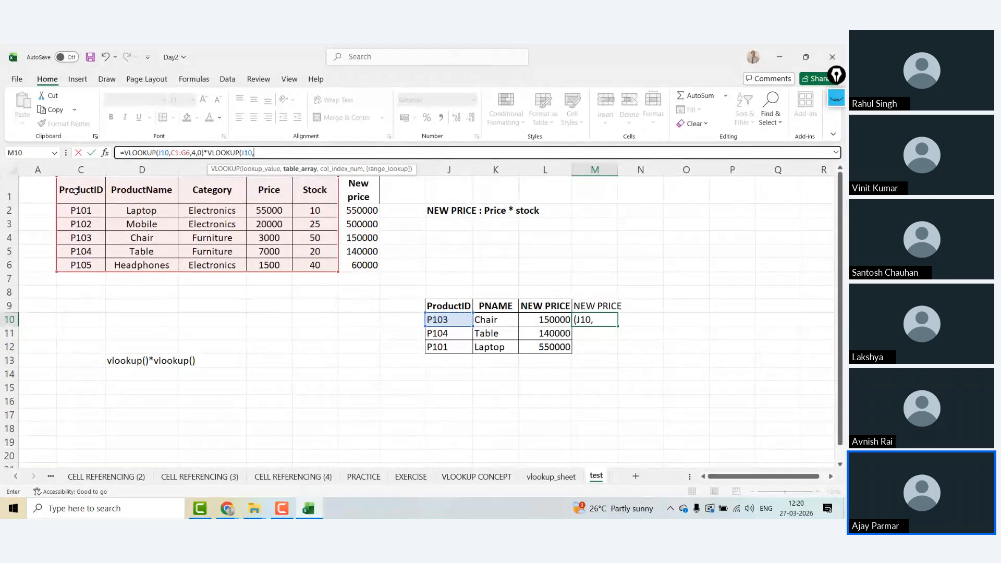
pyautogui.moveTo(76, 191); pyautogui.dragTo(271, 191)
pyautogui.hotkey('shift', 'Right')
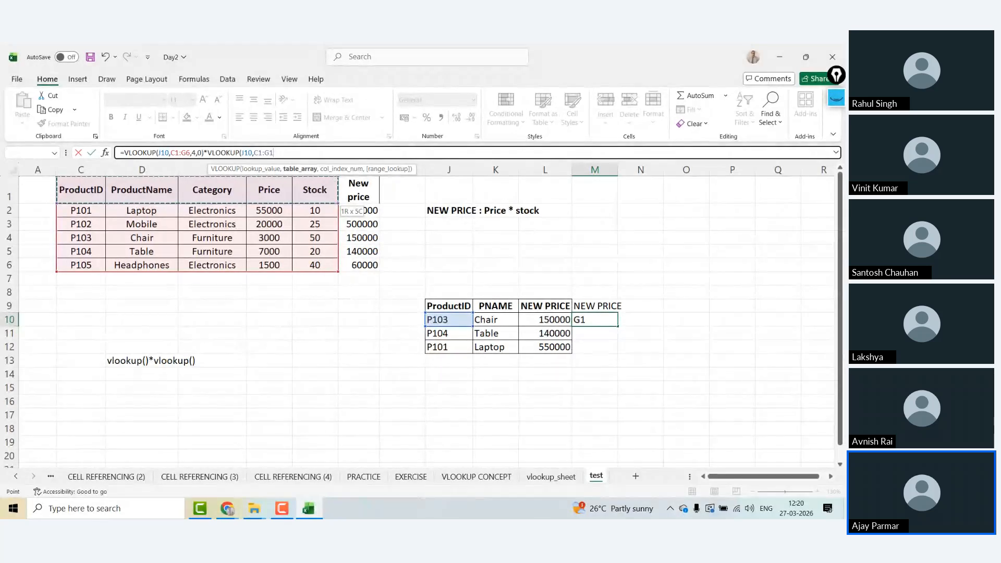
pyautogui.hotkey('ctrl', 'shift', 'Down')
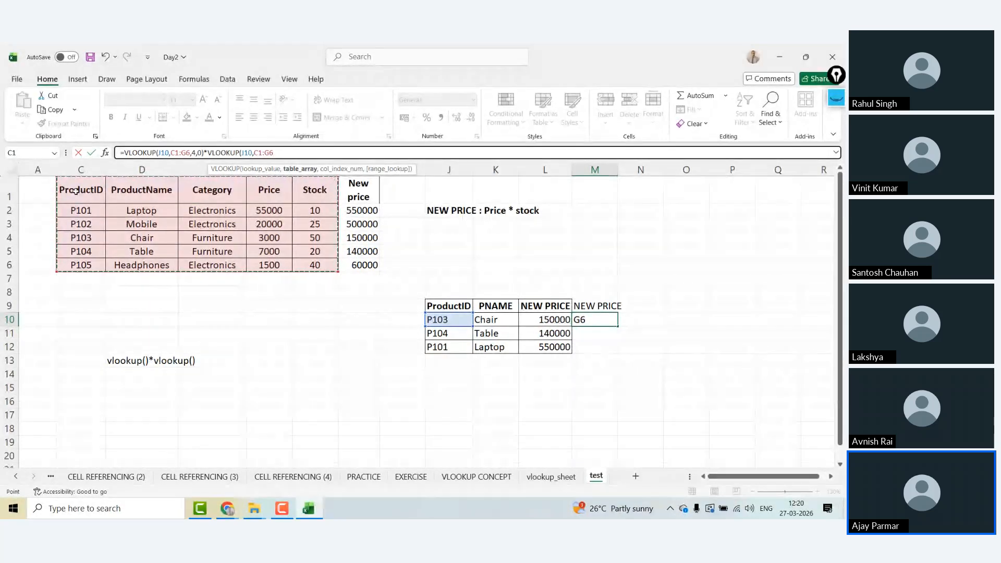
pyautogui.write(',5,')
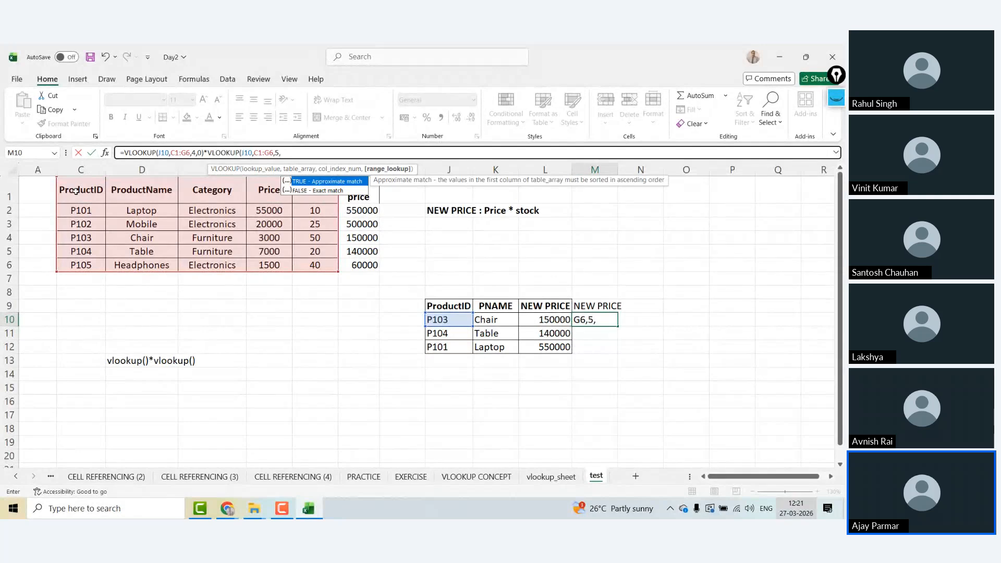
pyautogui.write('0')
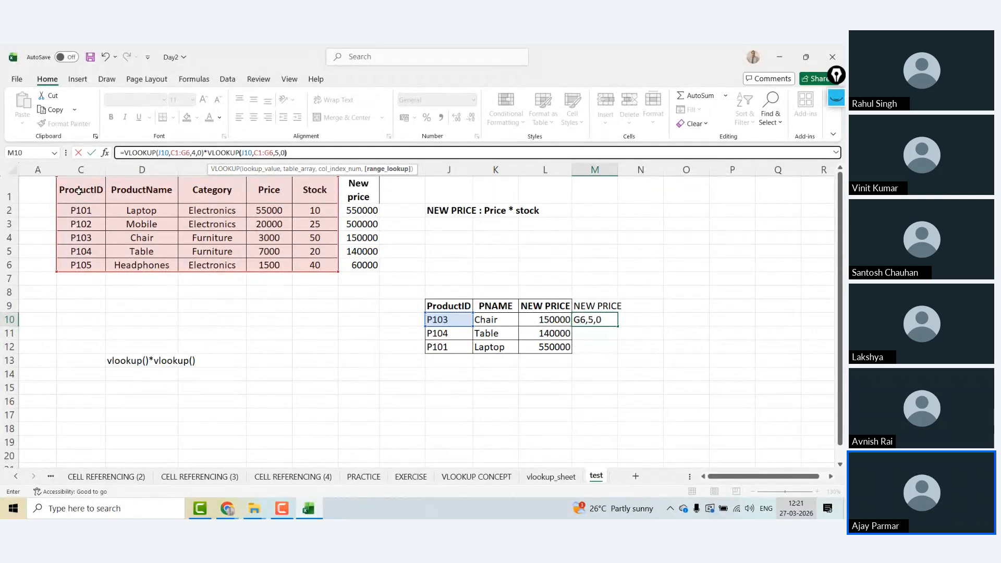
pyautogui.write(')')
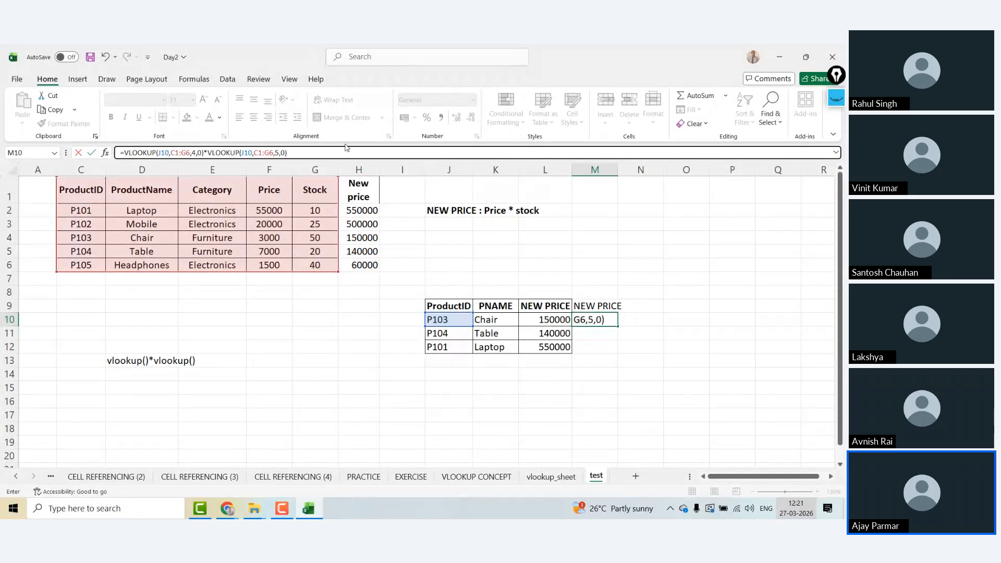
pyautogui.hotkey('ctrl', 'Return')
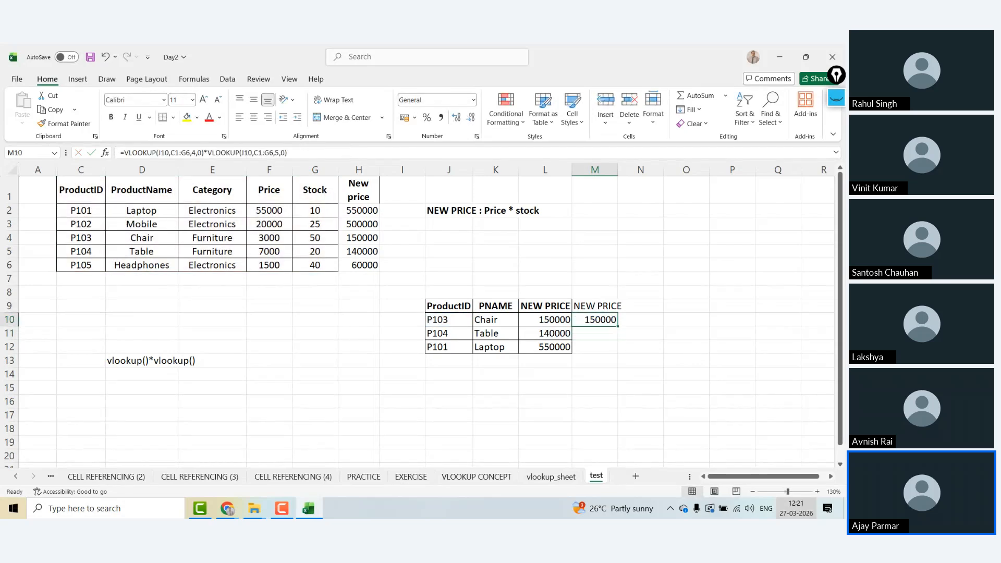
# Make the table range absolute as $C$1:$G$6 in both VLOOKUPs of the M10 formula.
pyautogui.click(176, 153)
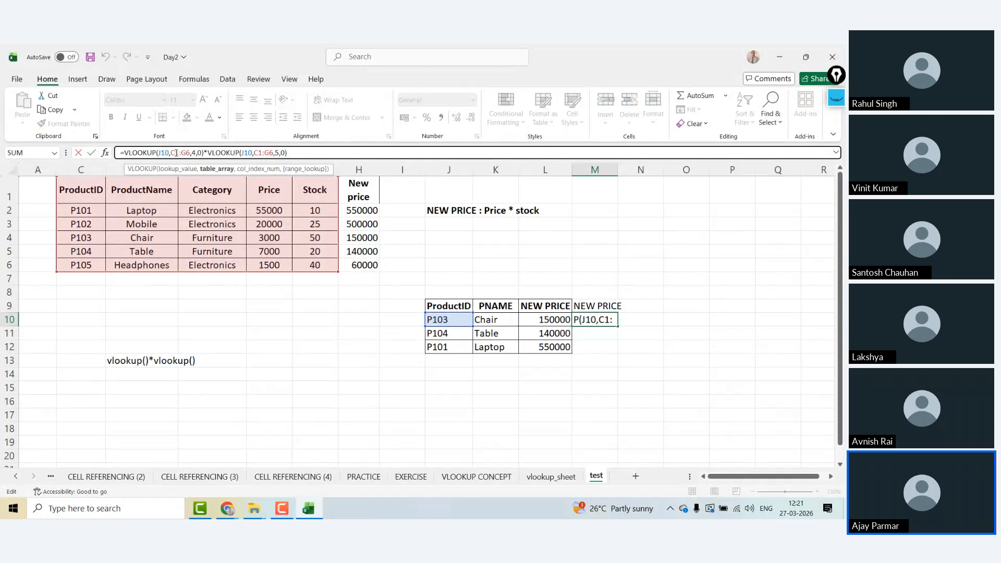
pyautogui.doubleClick(176, 153)
pyautogui.press('F4')
pyautogui.doubleClick(191, 153)
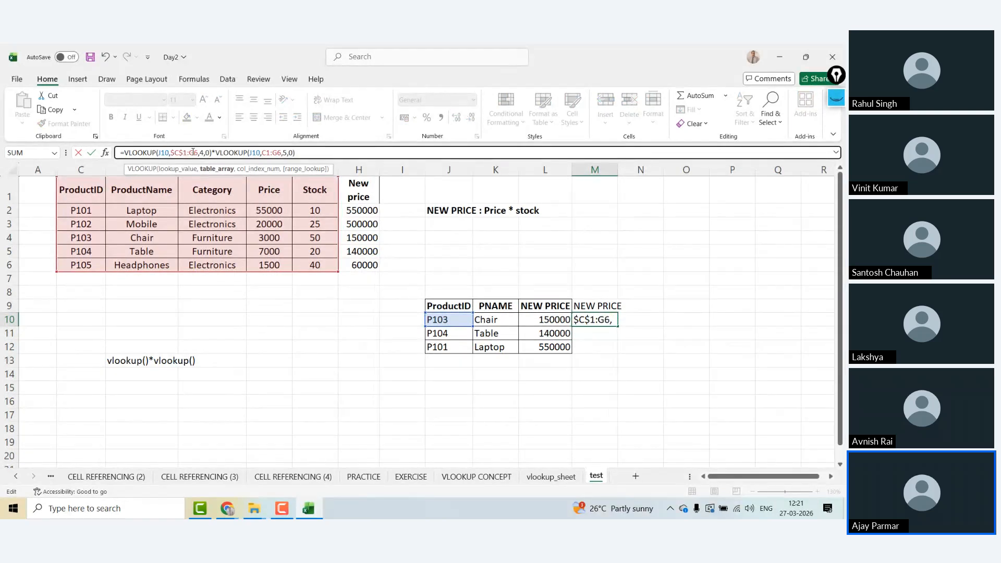
pyautogui.press('F4')
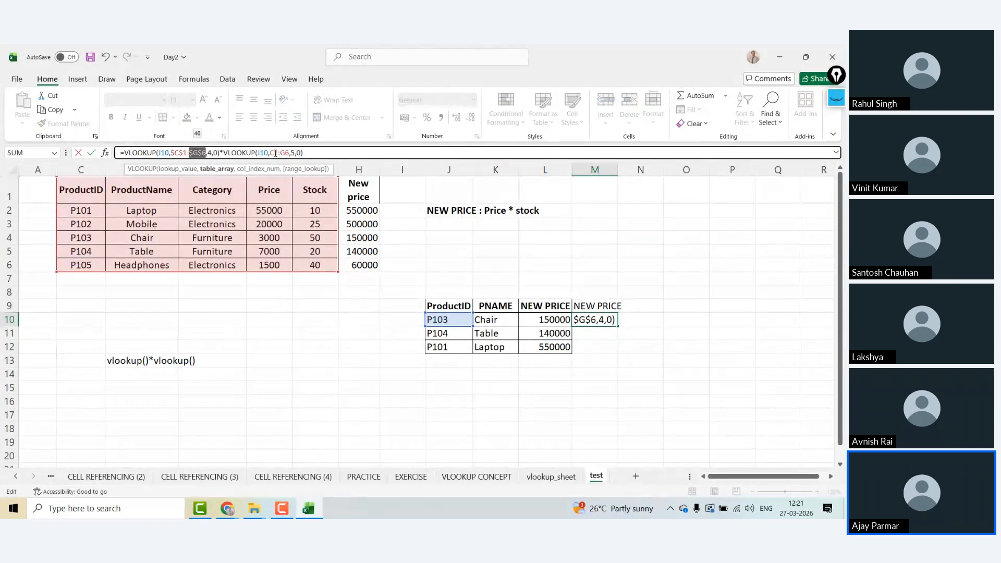
pyautogui.doubleClick(275, 152)
pyautogui.press('F4')
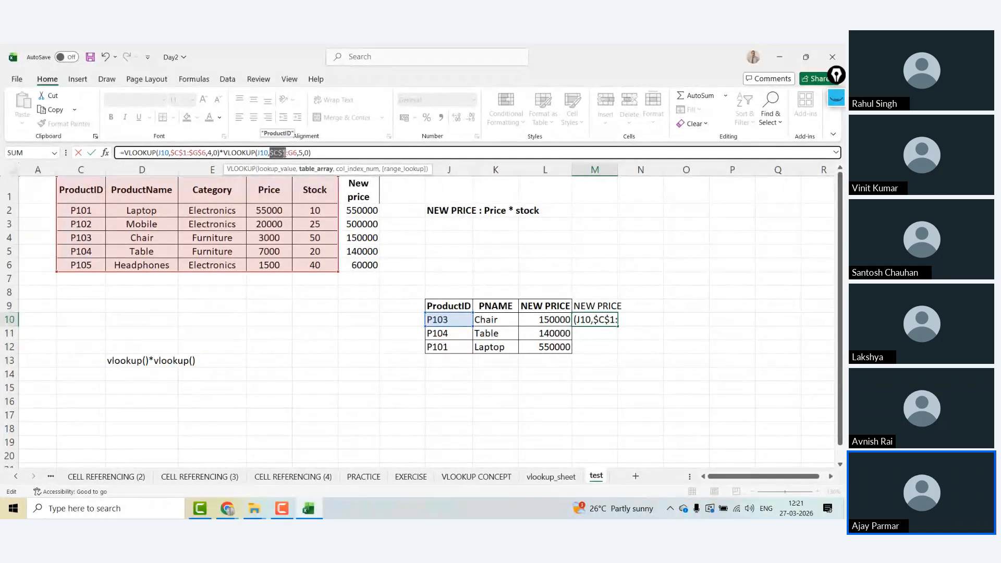
pyautogui.click(293, 153)
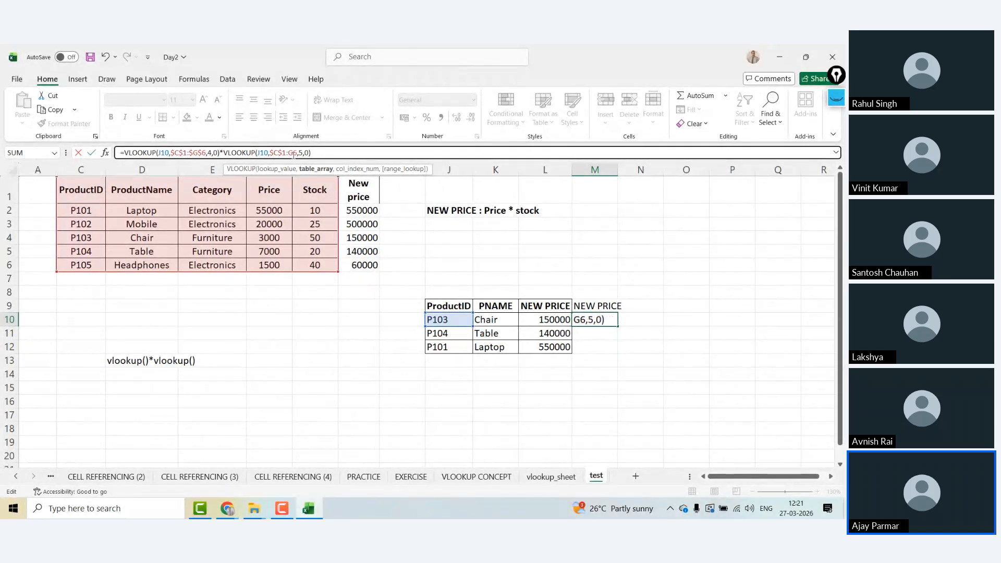
pyautogui.doubleClick(292, 153)
pyautogui.press('F4')
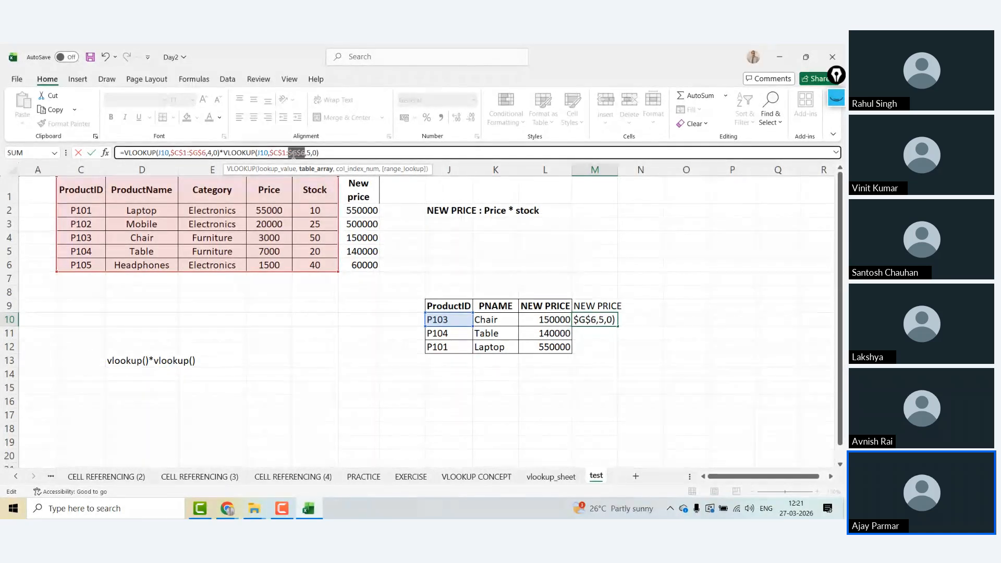
pyautogui.click(162, 152)
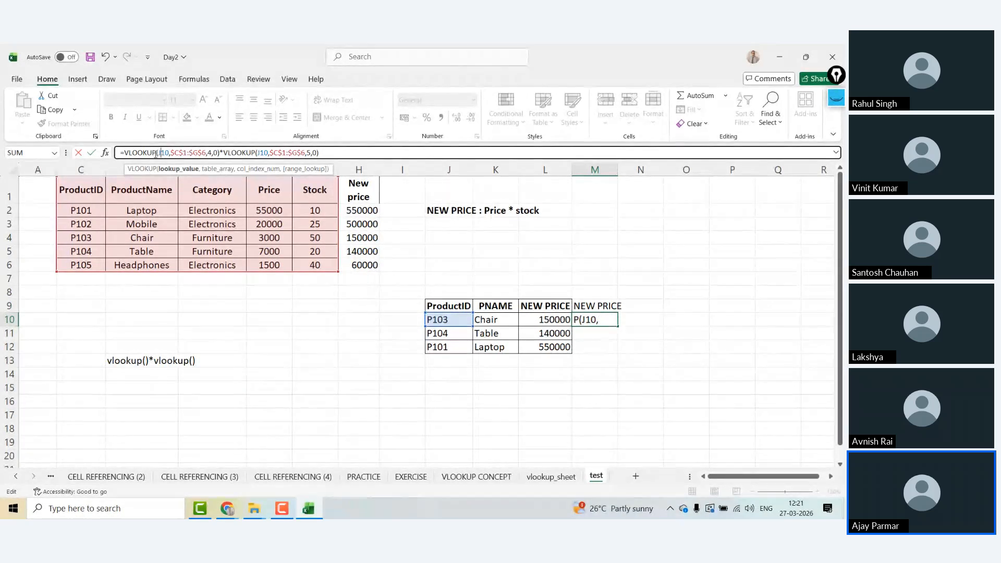
pyautogui.hotkey('ctrl', 'Return')
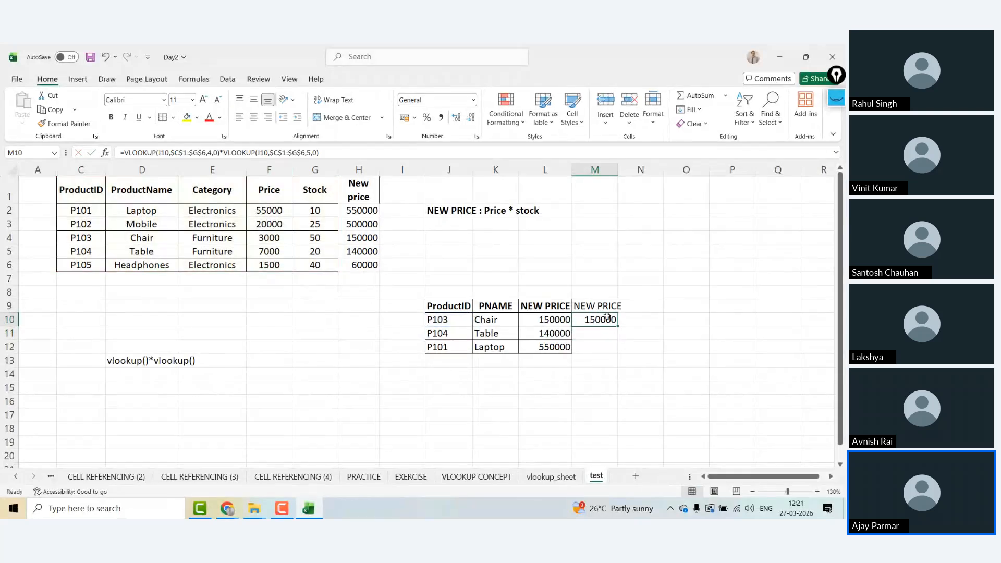
# Fill the multiplied VLOOKUP formula from M10 down to M12 and widen column M slightly.
pyautogui.moveTo(619, 321); pyautogui.dragTo(618, 356)
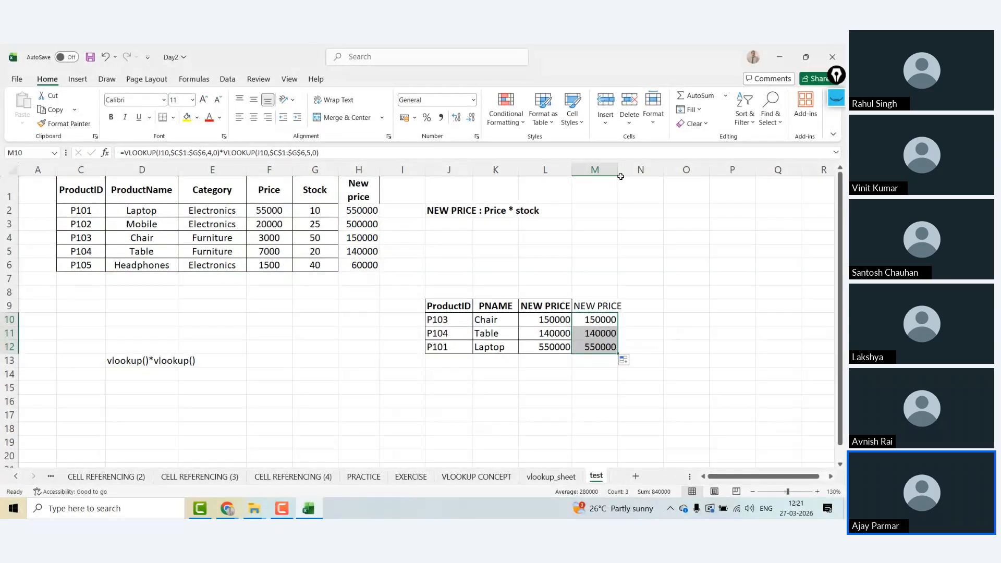
pyautogui.moveTo(619, 171); pyautogui.dragTo(625, 171)
# Copy only the formatting of the L9 header onto the M9 NEW PRICE header with Paste Special Formats.
pyautogui.click(552, 304)
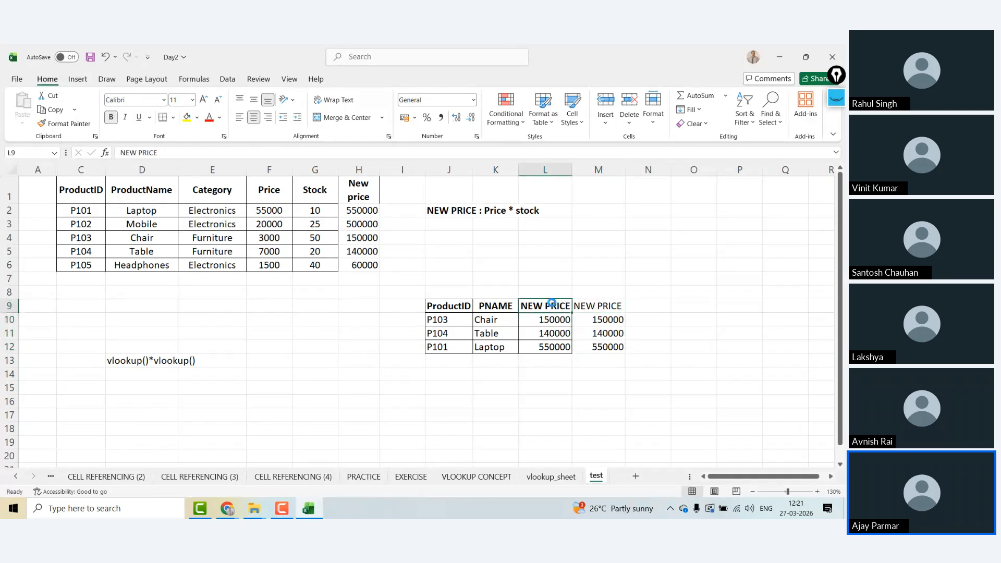
pyautogui.hotkey('ctrl', 'c')
pyautogui.press('Right')
pyautogui.hotkey('alt', 'e')
pyautogui.press('s')
pyautogui.press('t')
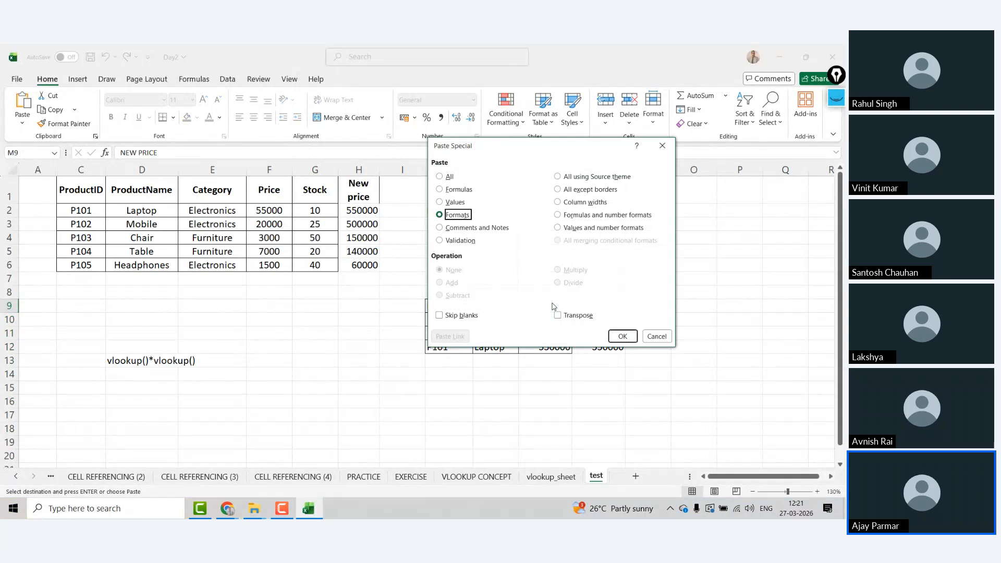
pyautogui.press('Return')
pyautogui.press('Escape')
pyautogui.press('Left')
pyautogui.press('Down')
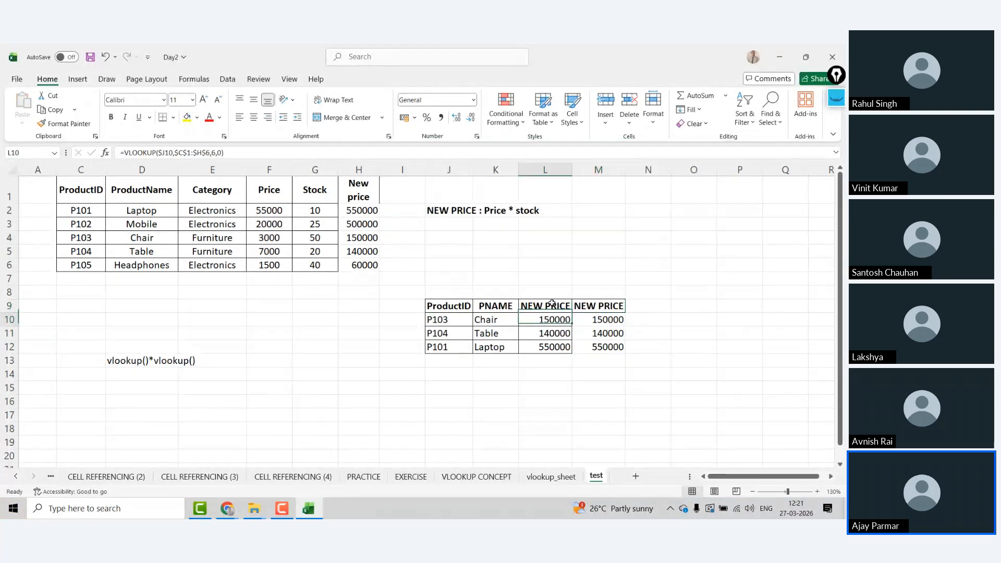
pyautogui.press('Up')
pyautogui.press('Left')
pyautogui.press('Down')
pyautogui.press('Right')
pyautogui.press('Up')
pyautogui.press('Down')
pyautogui.press('Up')
pyautogui.press('Up')
pyautogui.press('Down')
pyautogui.press('Down')
pyautogui.press('Left')
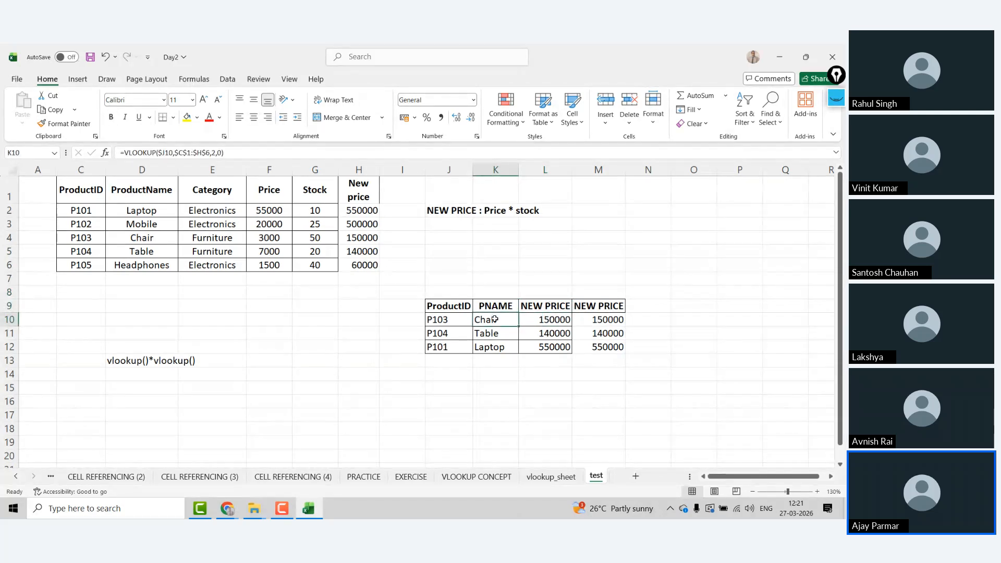
pyautogui.press('Right')
pyautogui.press('Left')
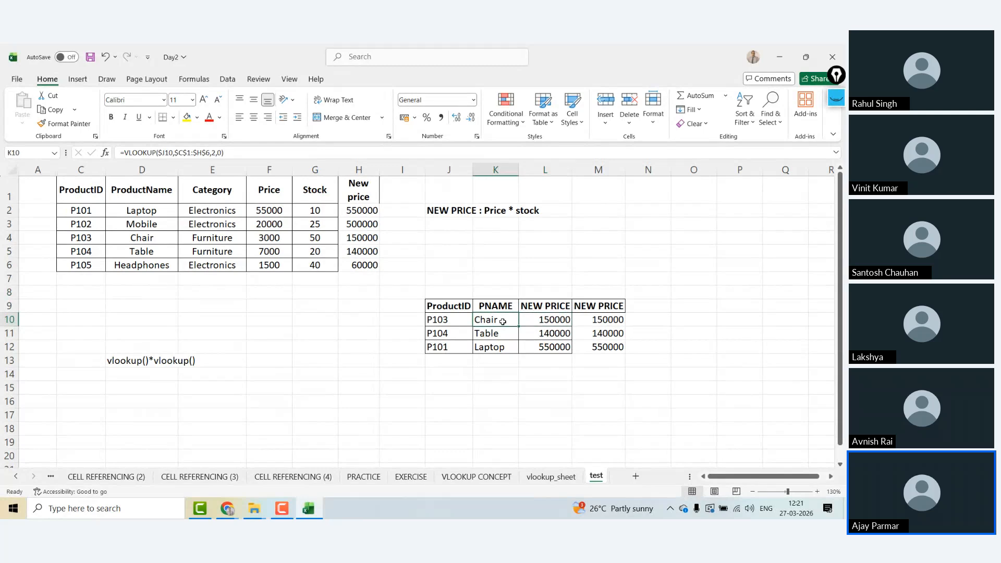
pyautogui.hotkey('shift', 'Right')
pyautogui.hotkey('shift', 'Right')
pyautogui.press('Down')
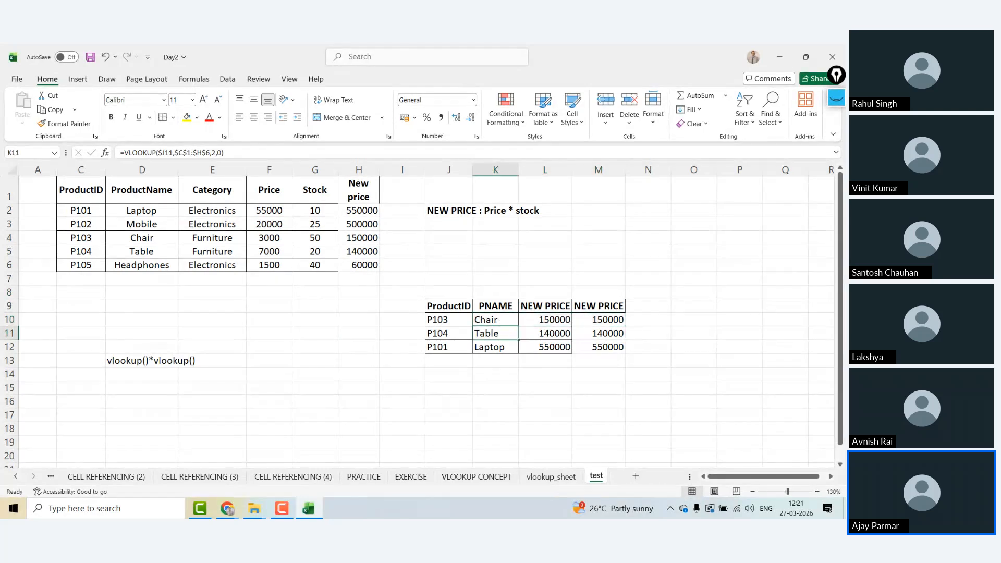
# Compare the product name lookup in K10 with the multiplied VLOOKUP formula in M10.
pyautogui.hotkey('shift', 'Down')
pyautogui.hotkey('shift', 'Down')
pyautogui.press('Up')
pyautogui.press('Right')
pyautogui.press('Right')
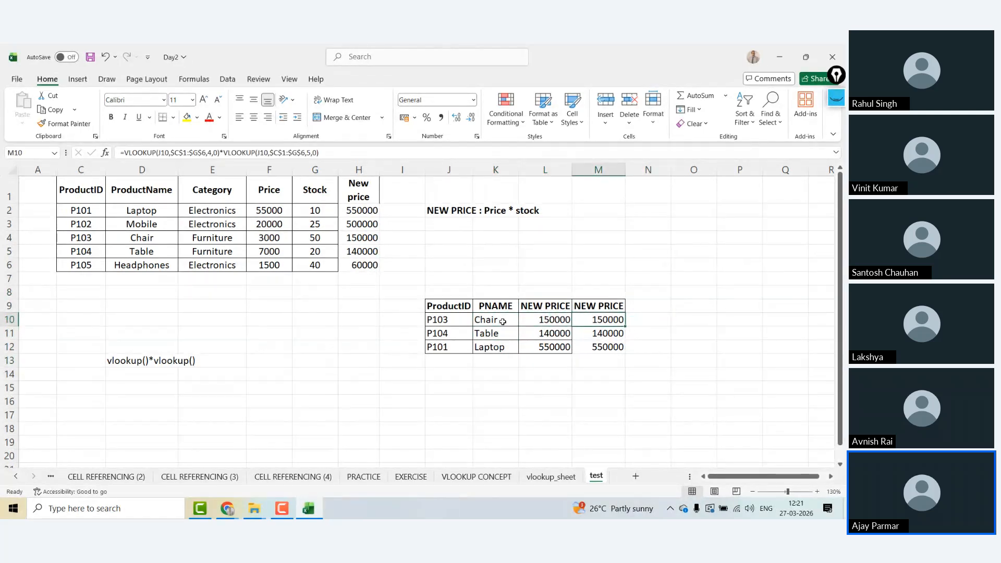
pyautogui.press('Left')
pyautogui.press('Left')
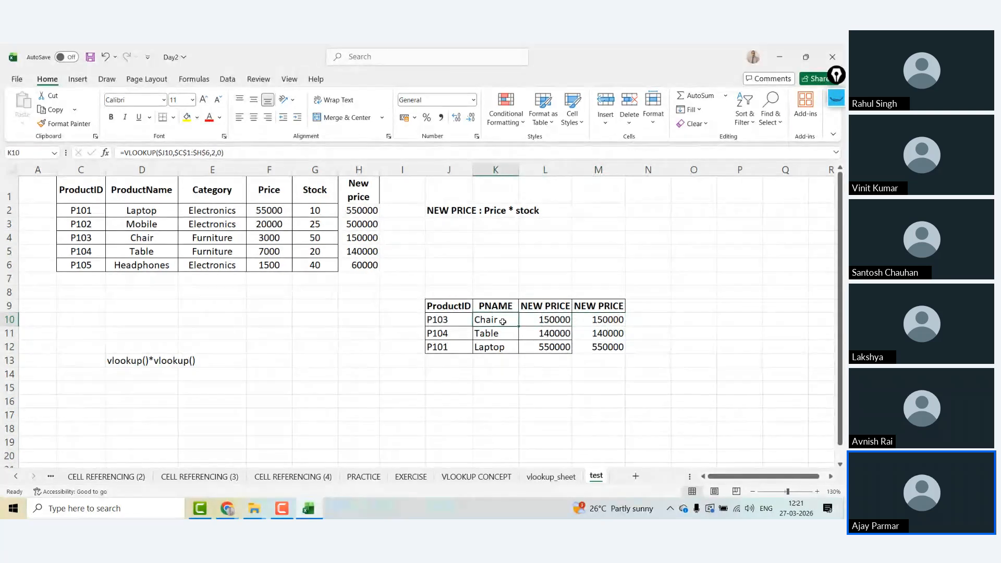
pyautogui.press('Right')
pyautogui.press('Right')
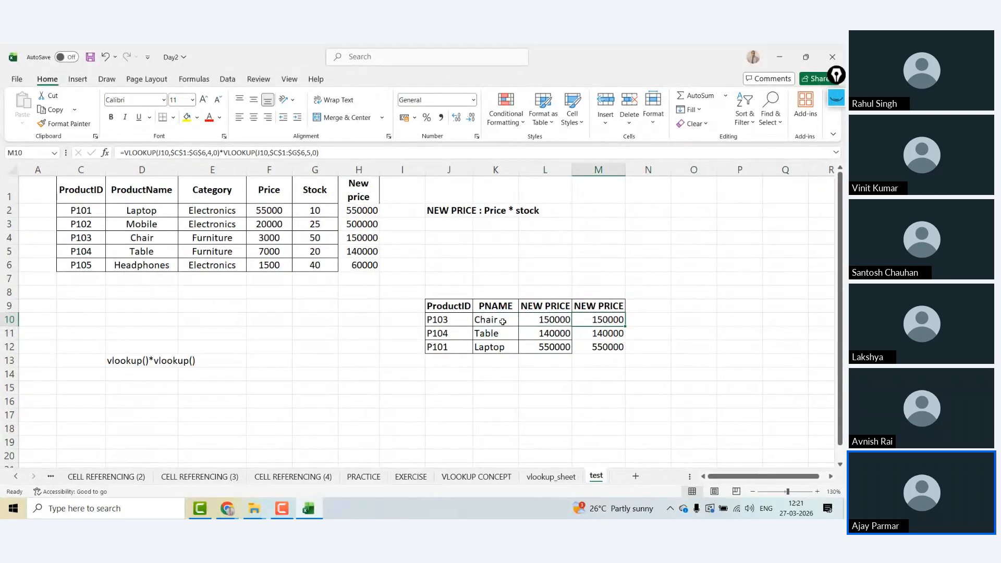
# Apply all borders to the second NEW PRICE column M9:M12 and widen columns L and M slightly.
pyautogui.press('Up')
pyautogui.hotkey('ctrl', 'shift', 'Down')
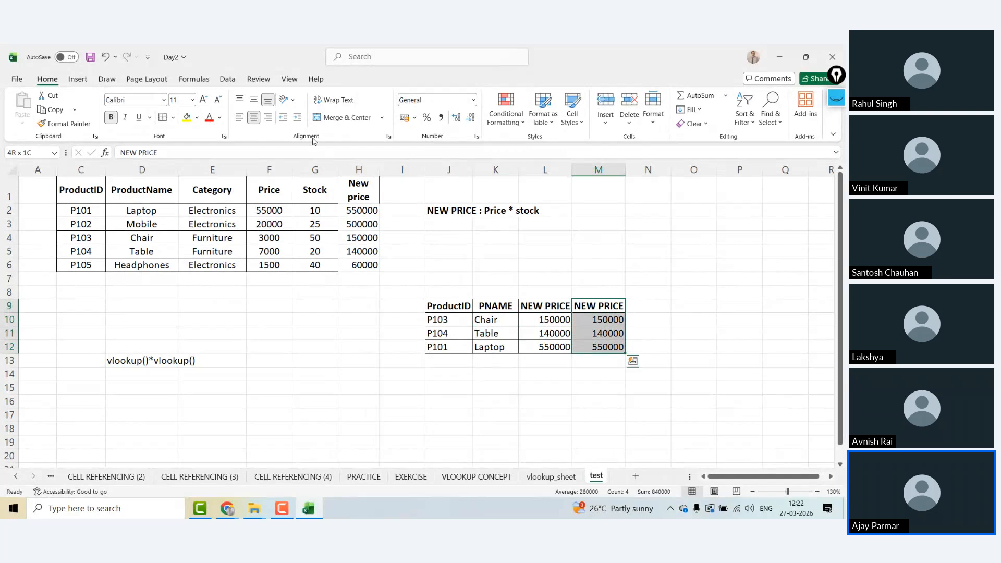
pyautogui.click(173, 117)
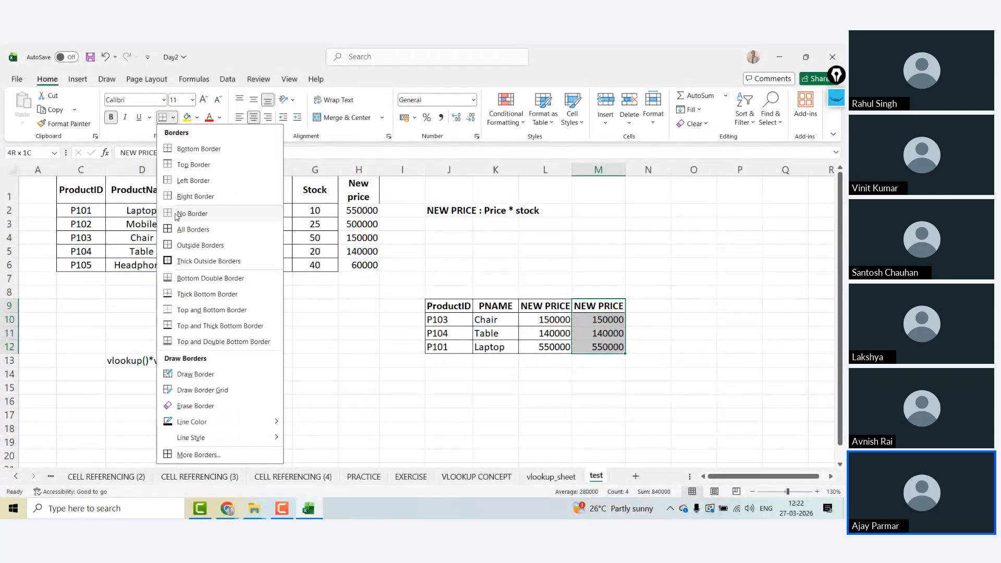
pyautogui.click(173, 230)
pyautogui.press('Left')
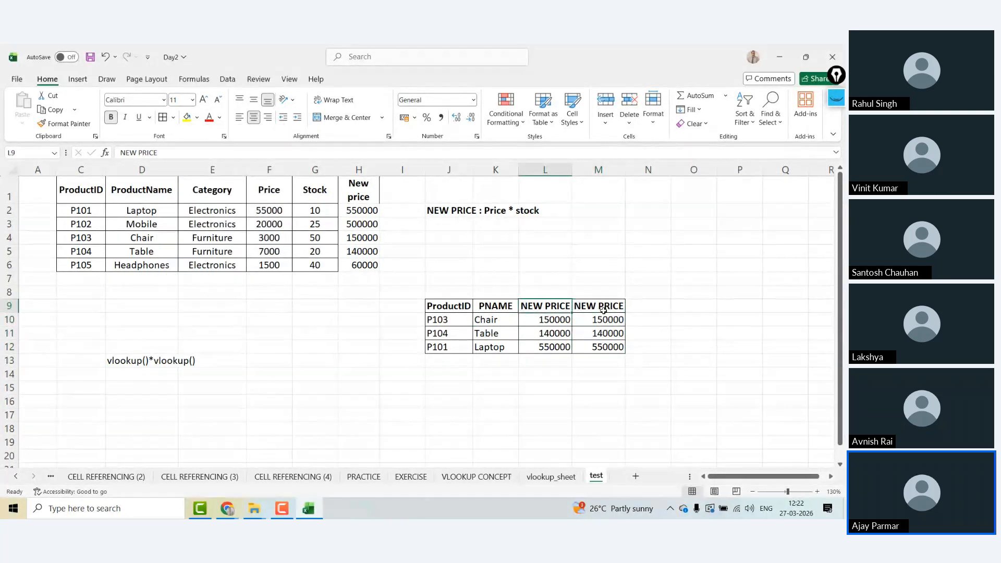
pyautogui.moveTo(572, 170); pyautogui.dragTo(655, 174)
pyautogui.click(514, 322)
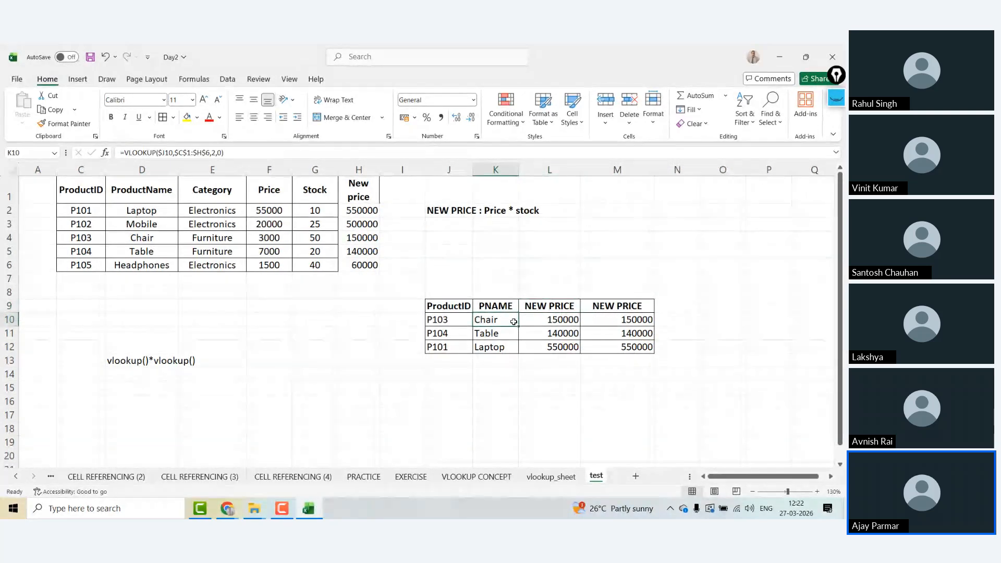
# Review the L10 lookup, the New price helper column H1:H6, and the formulas in K10 and M10.
pyautogui.press('Right')
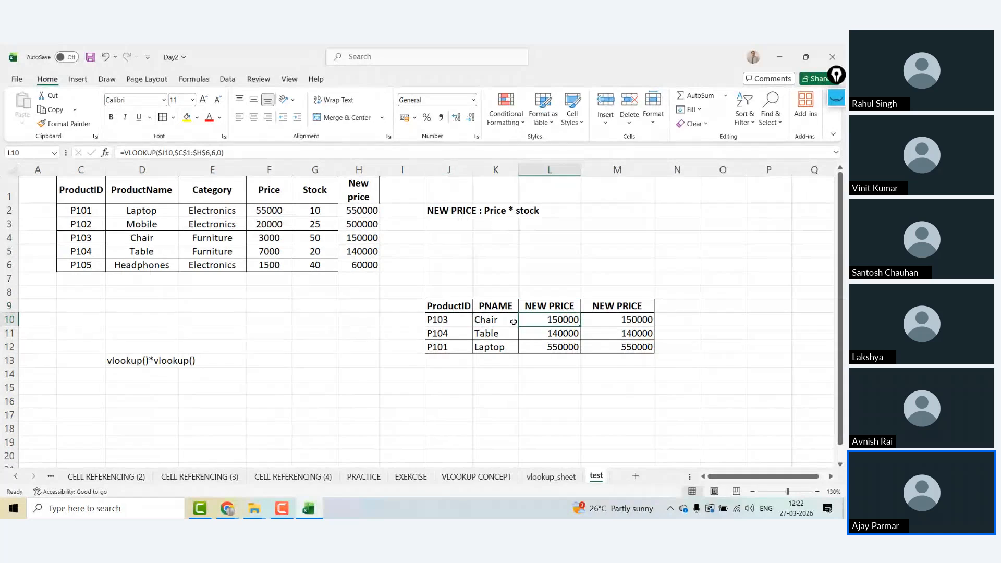
pyautogui.click(353, 195)
pyautogui.hotkey('ctrl', 'shift', 'Down')
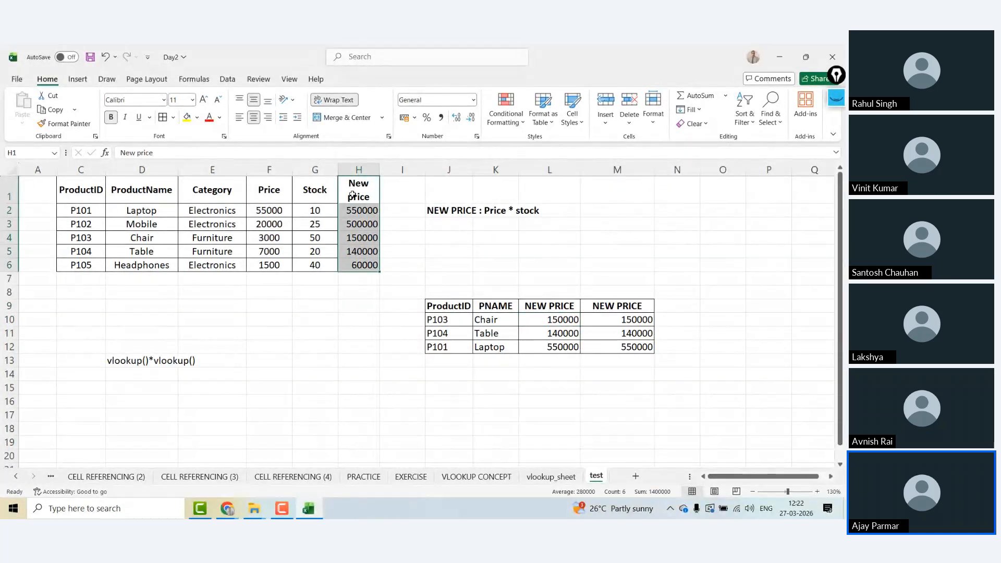
pyautogui.press('Down')
pyautogui.click(353, 195)
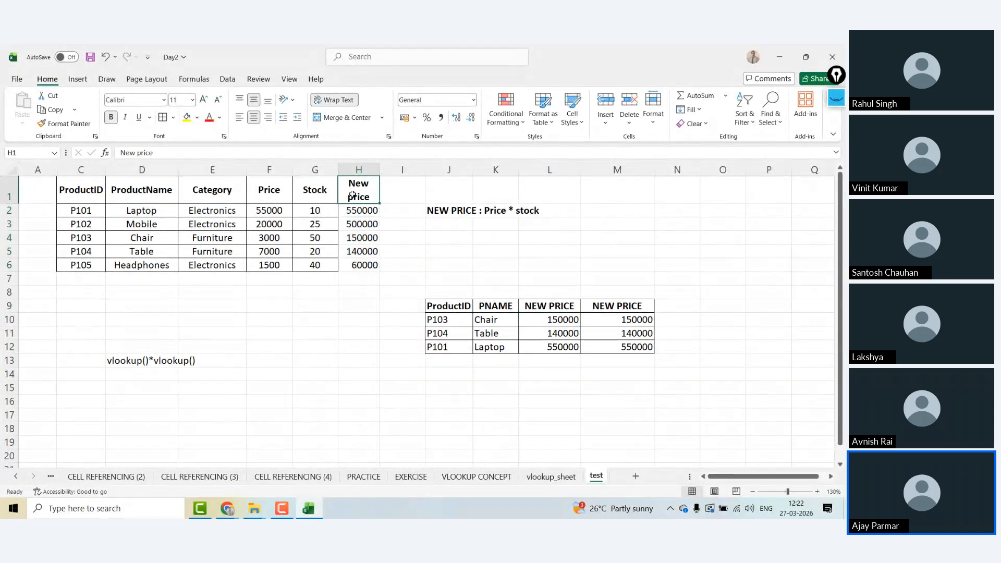
pyautogui.click(491, 326)
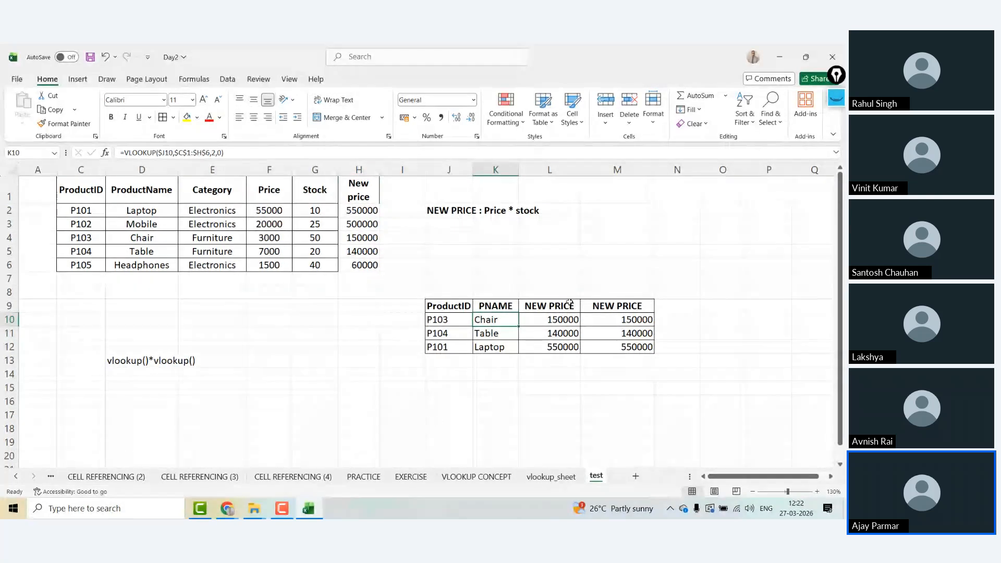
pyautogui.click(622, 324)
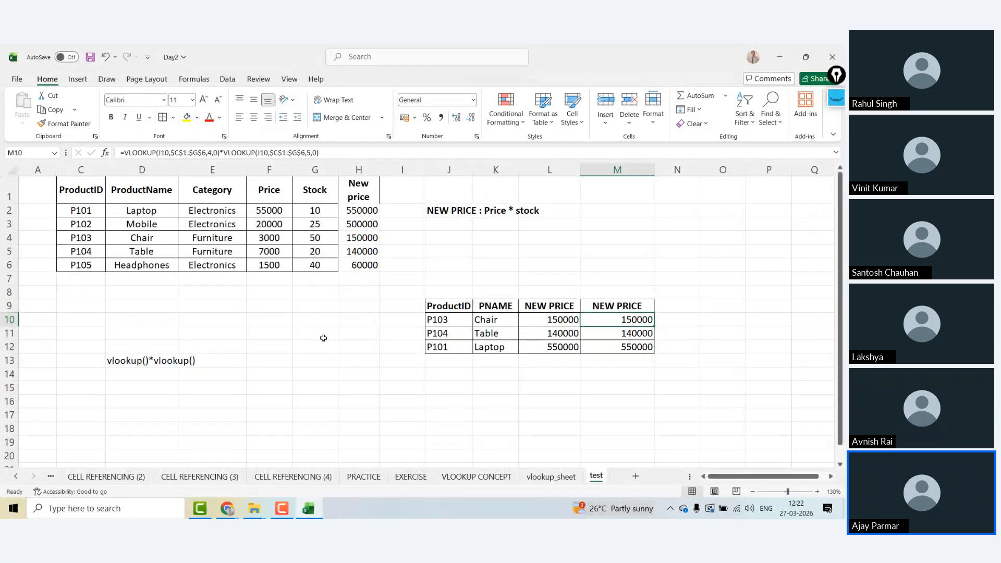
pyautogui.press('Left')
pyautogui.press('Left')
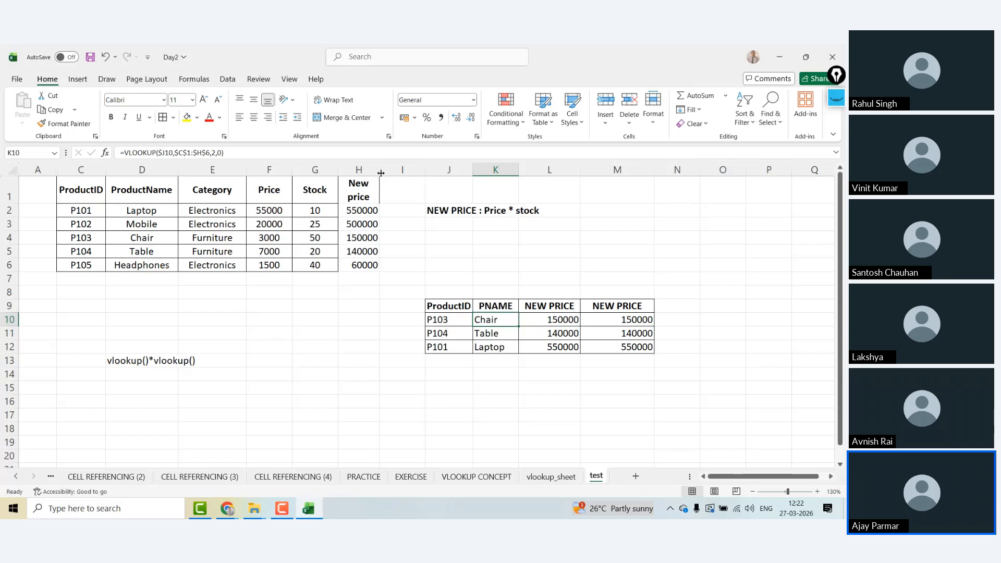
# Widen column H so that the New price header fits on a single line.
pyautogui.moveTo(380, 172); pyautogui.dragTo(409, 173)
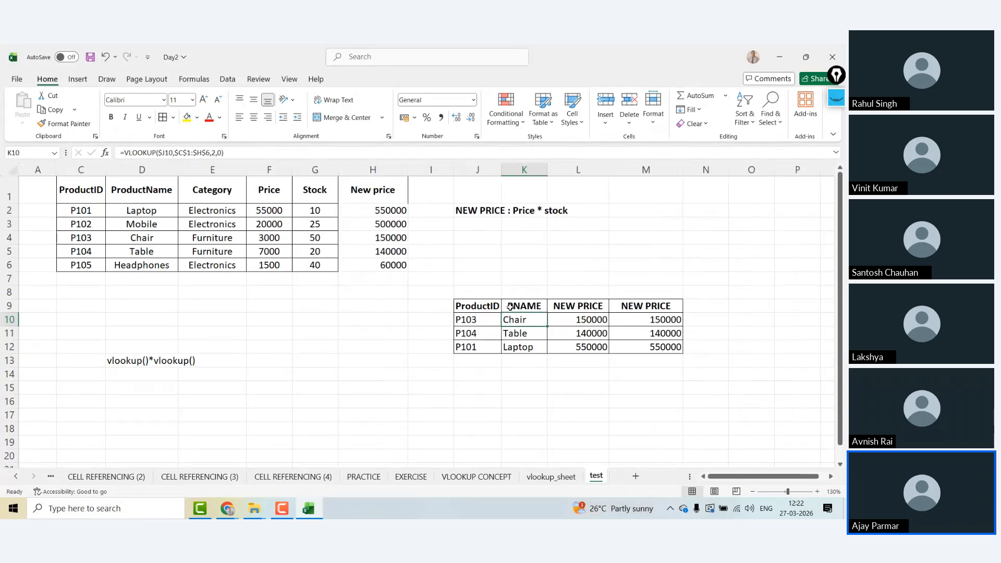
pyautogui.click(664, 320)
pyautogui.press('Left')
pyautogui.press('Left')
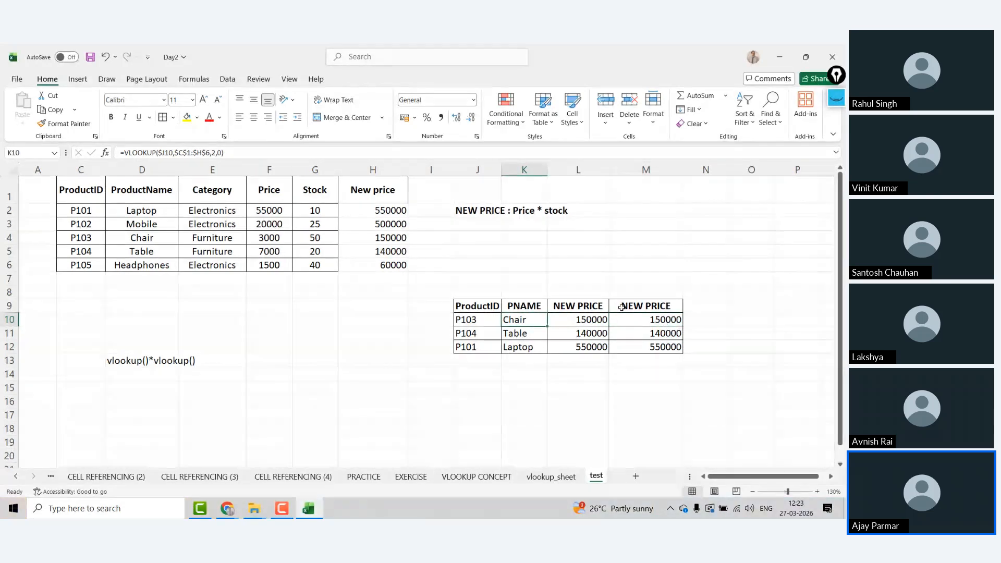
# Hide column M and examine the L10 lookup alongside the helper formula in H2.
pyautogui.click(633, 170)
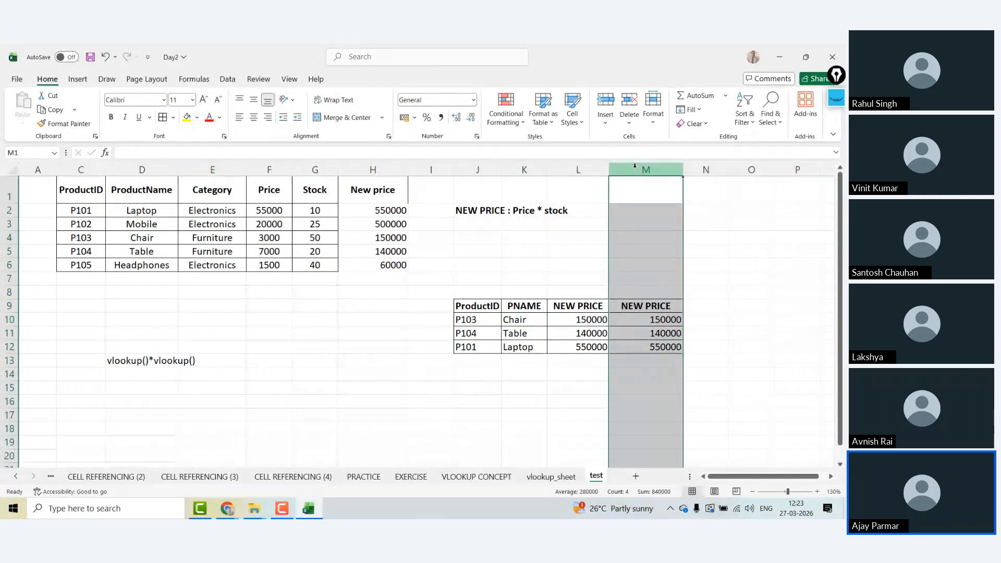
pyautogui.rightClick(635, 169)
pyautogui.click(687, 363)
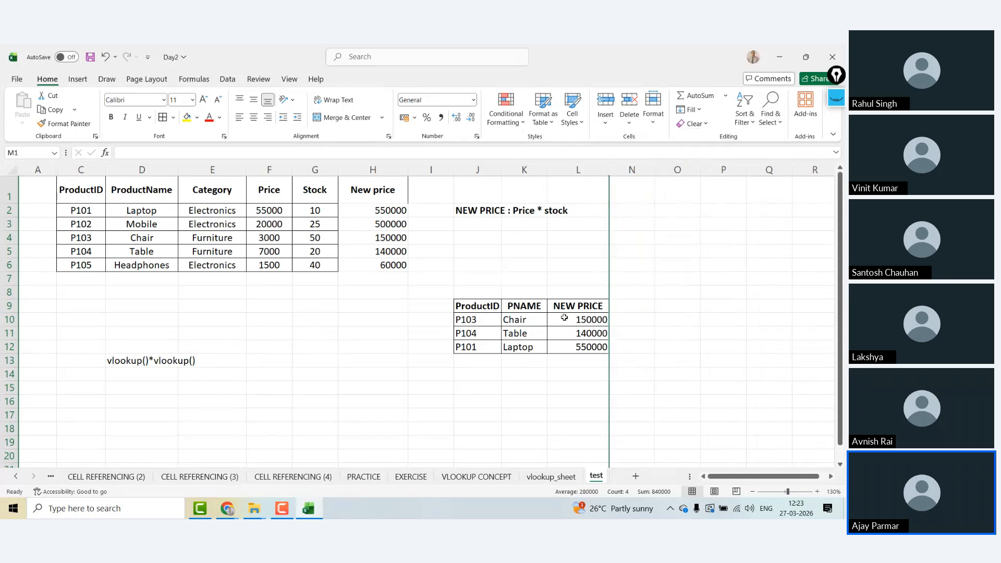
pyautogui.click(565, 318)
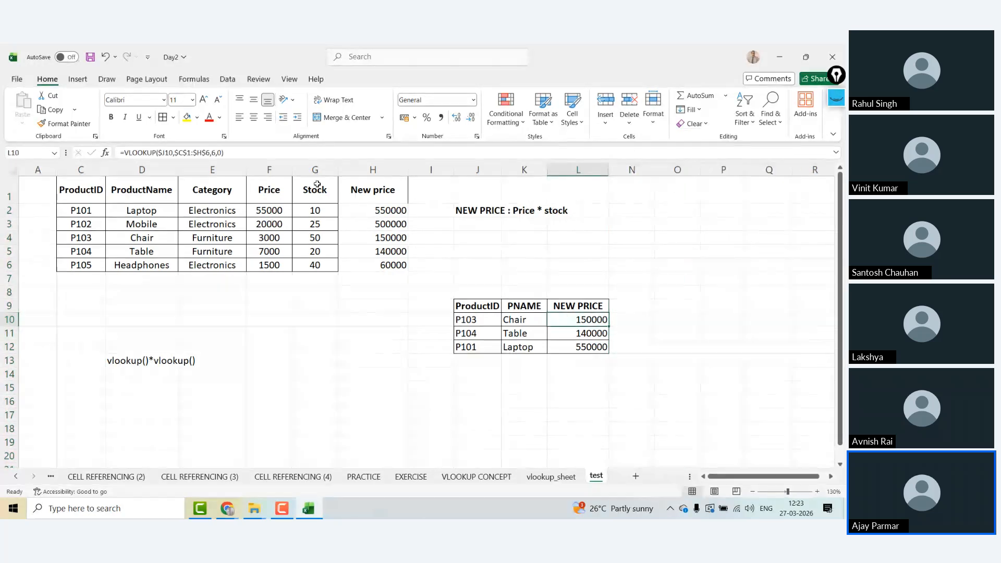
pyautogui.click(378, 212)
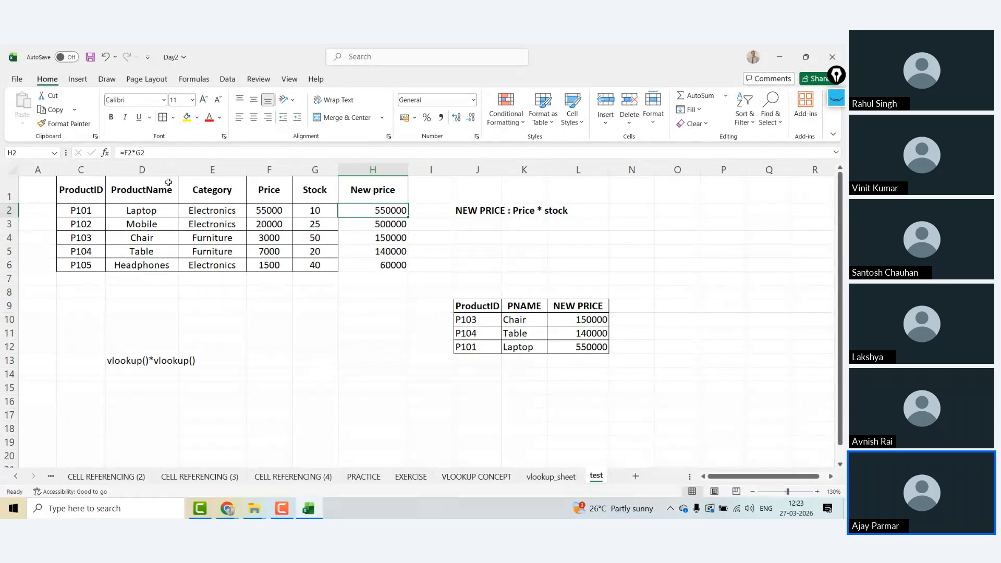
pyautogui.click(91, 188)
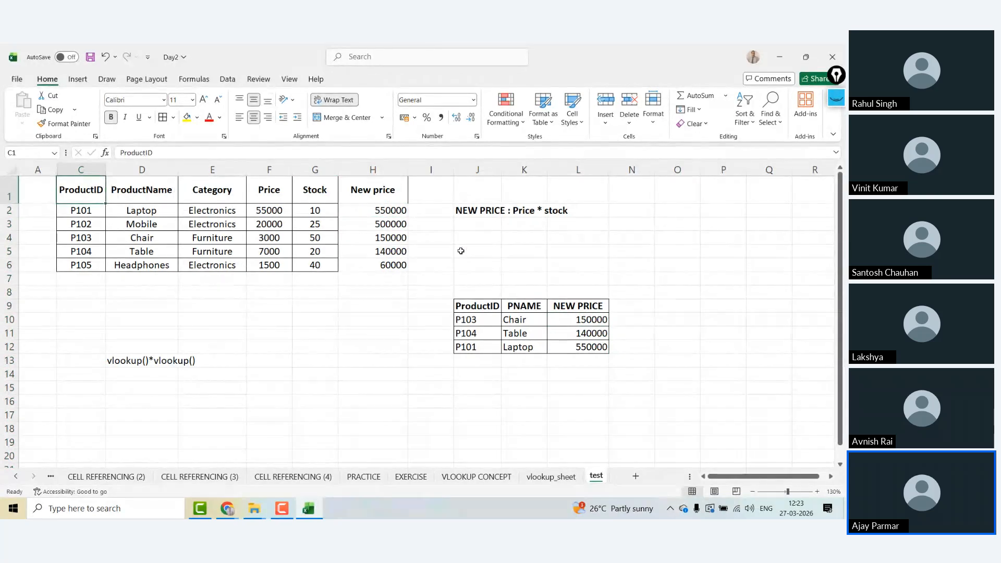
# Hide columns L through N as well, and undo the column hiding to bring back both NEW PRICE columns.
pyautogui.click(577, 171)
pyautogui.moveTo(576, 170); pyautogui.dragTo(610, 211)
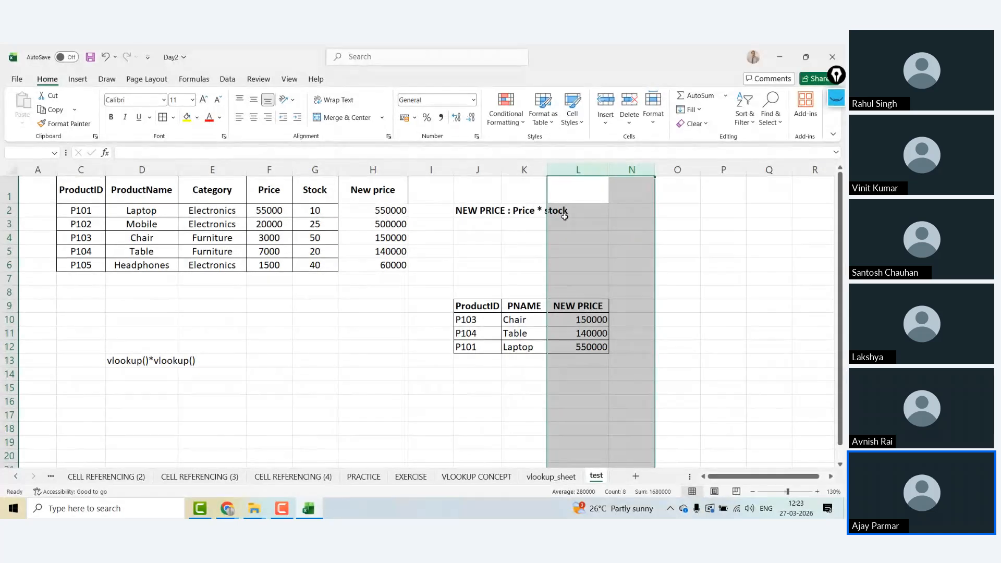
pyautogui.rightClick(588, 250)
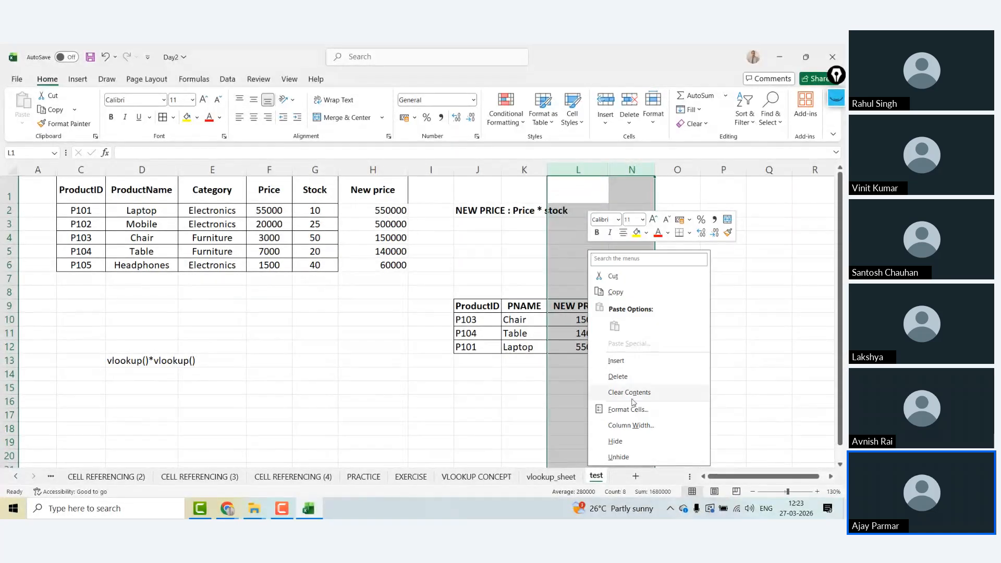
pyautogui.click(619, 445)
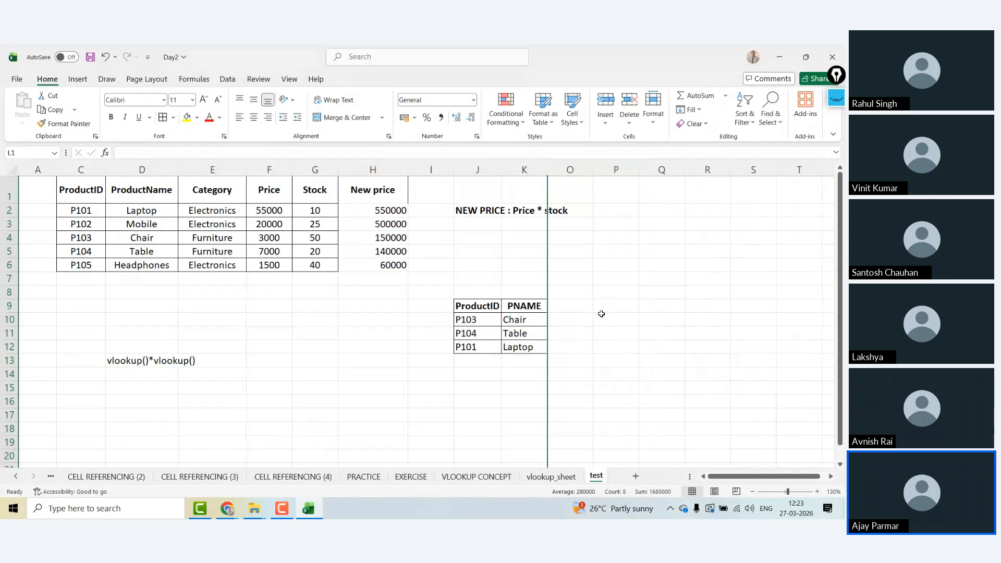
pyautogui.hotkey('ctrl', 'z')
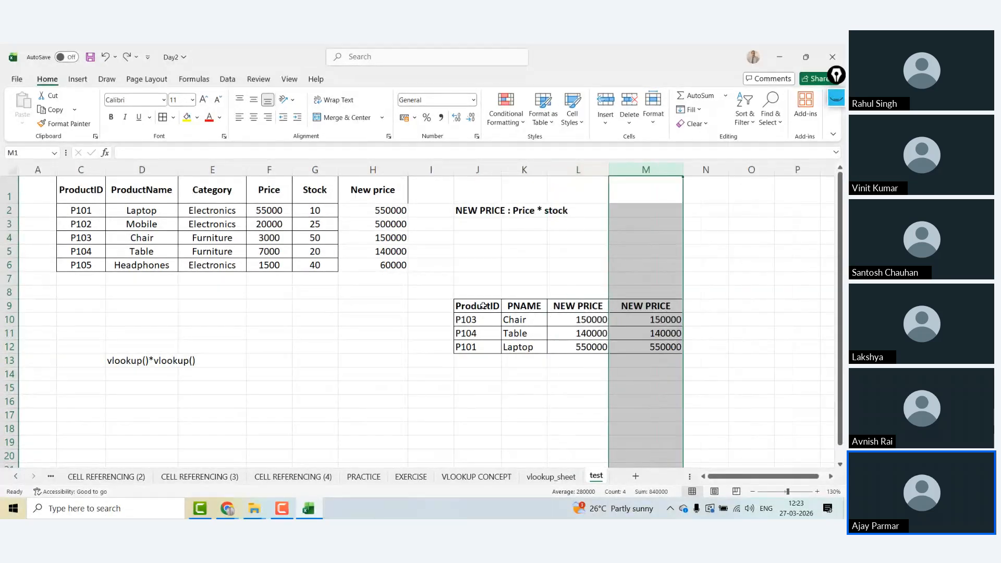
# Center the contents of the lookup result table J9:M12 horizontally.
pyautogui.click(485, 305)
pyautogui.moveTo(485, 306); pyautogui.dragTo(673, 346)
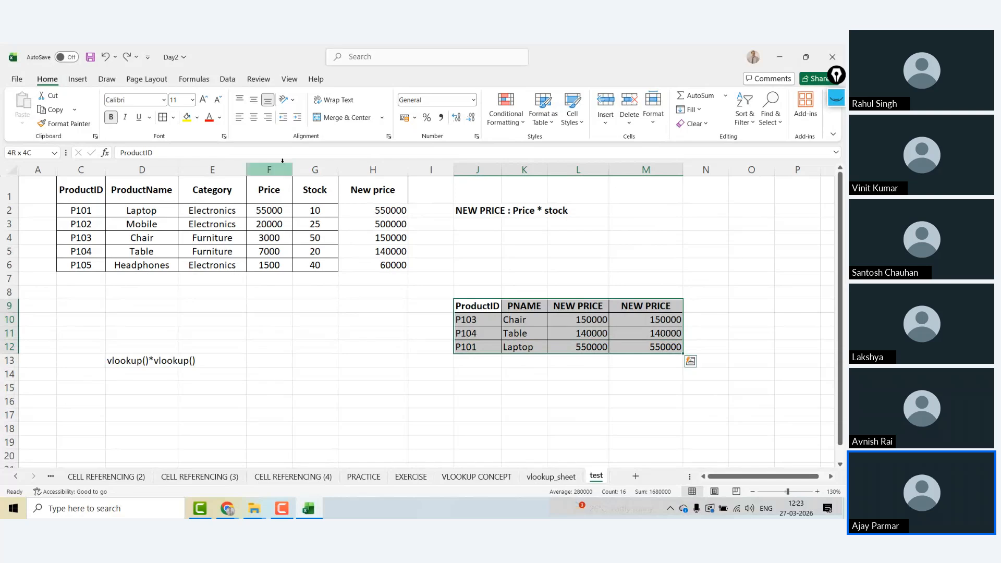
pyautogui.click(254, 117)
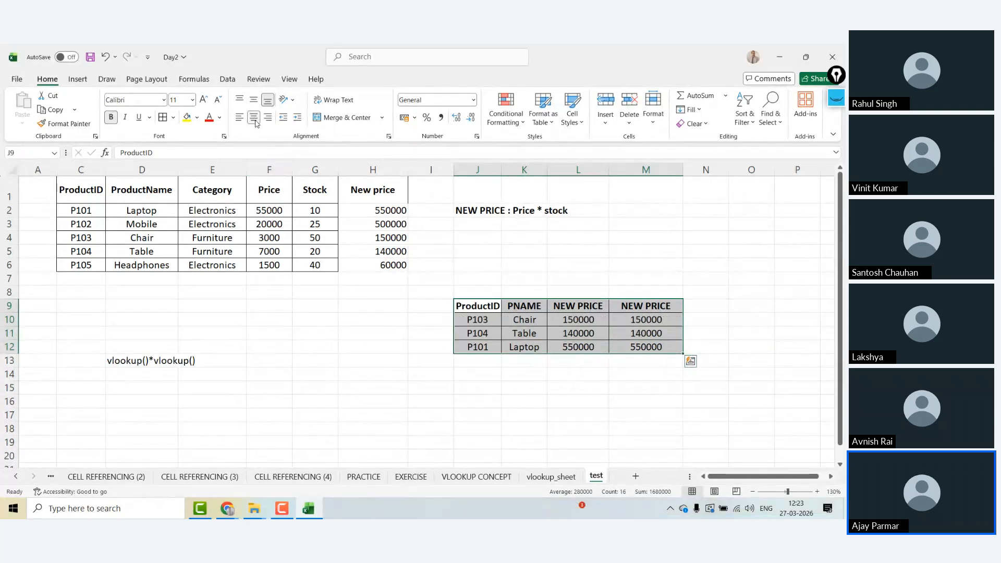
# Save the Day2 workbook and close it.
pyautogui.click(351, 398)
pyautogui.click(305, 334)
pyautogui.hotkey('ctrl', 's')
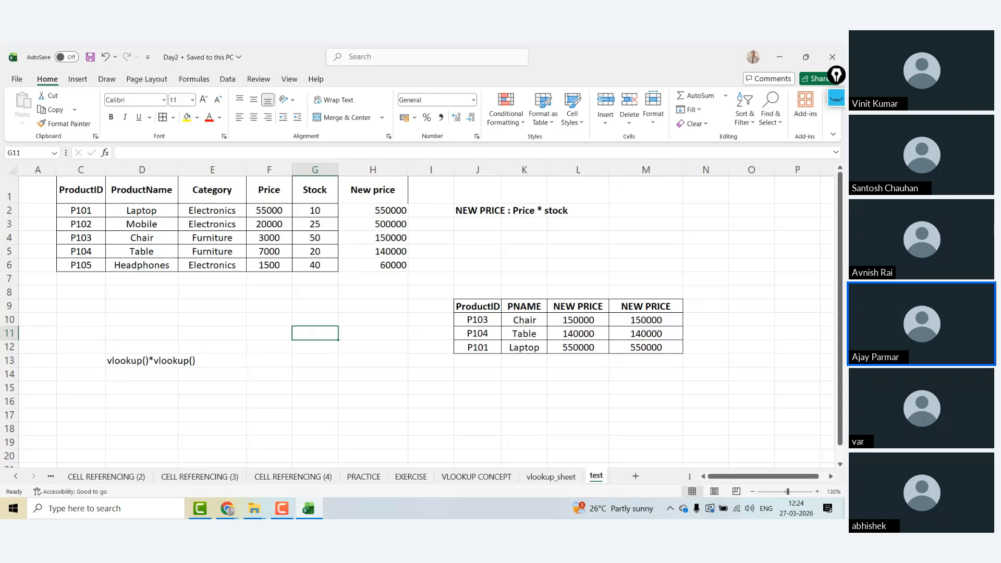
pyautogui.click(833, 61)
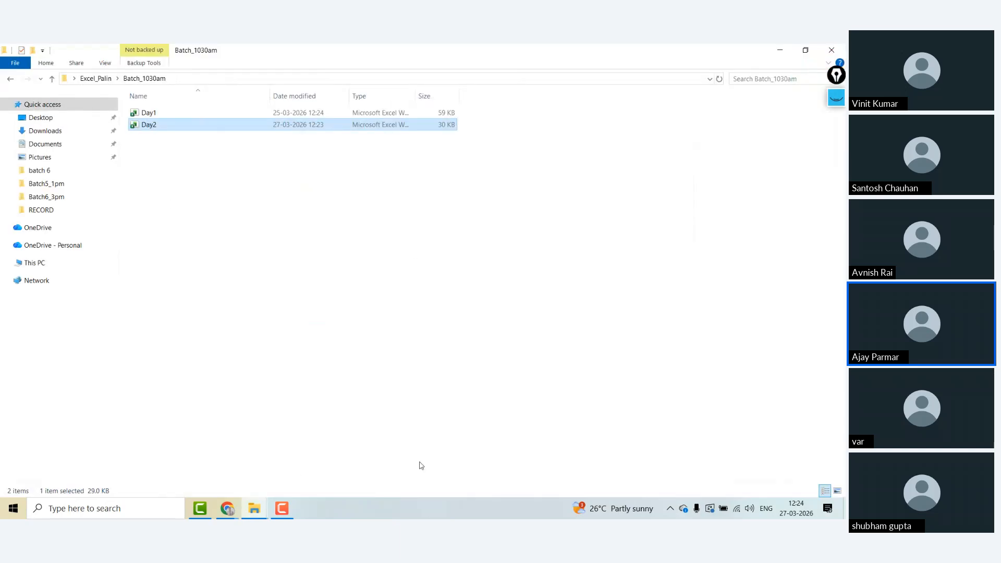
# Bring up the meeting's screen-sharing notification and hide it.
pyautogui.moveTo(199, 515)
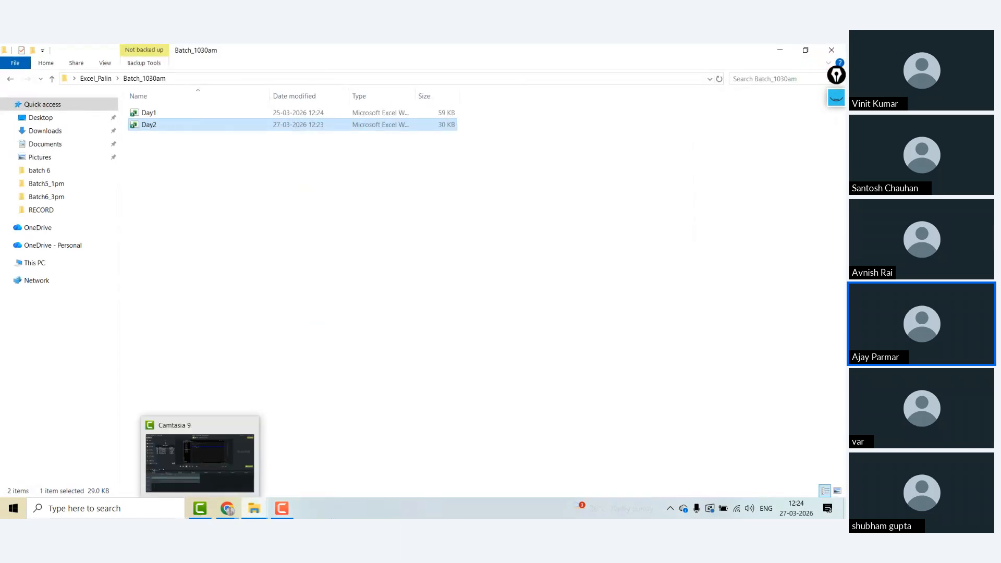
pyautogui.click(380, 517)
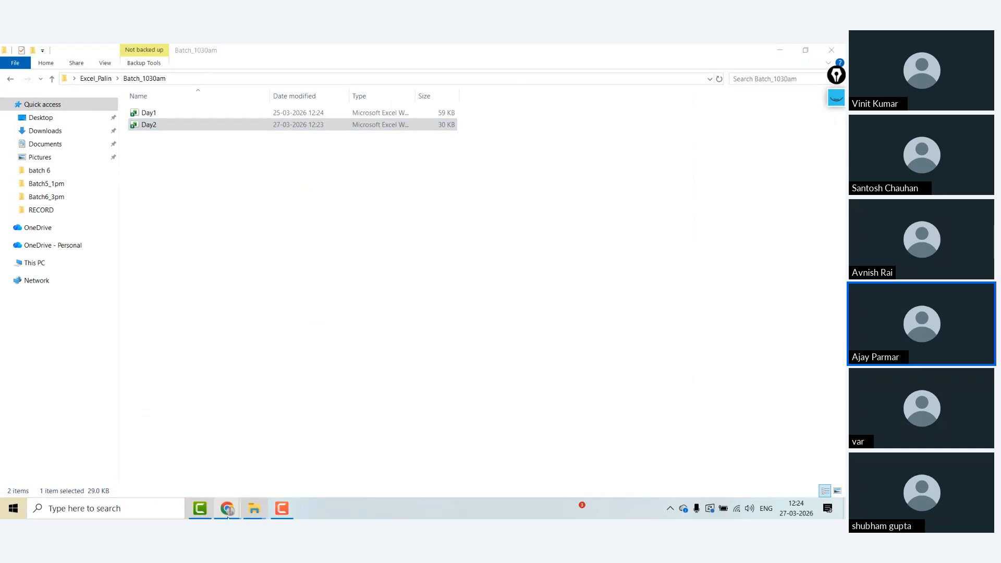
pyautogui.moveTo(228, 511)
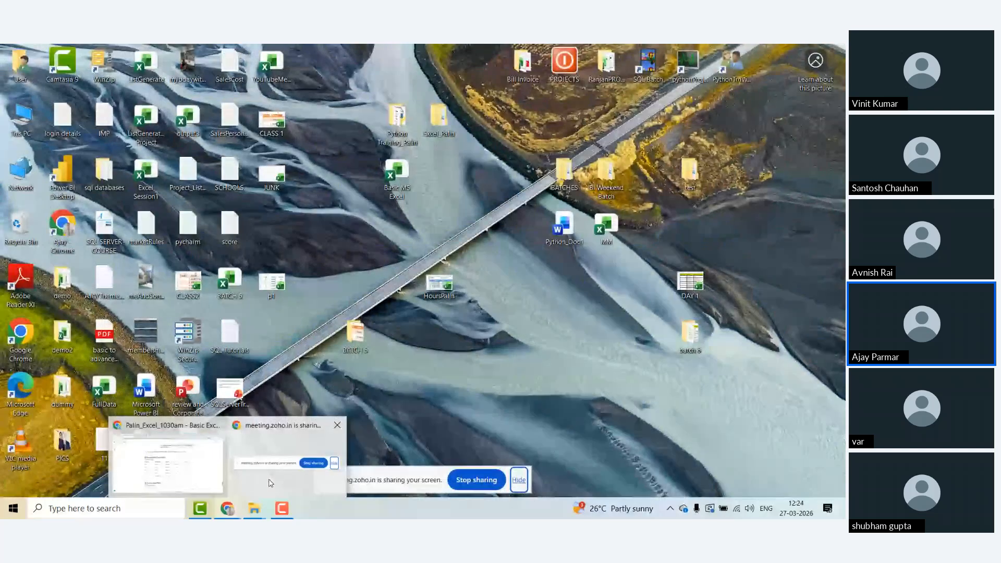
pyautogui.click(269, 484)
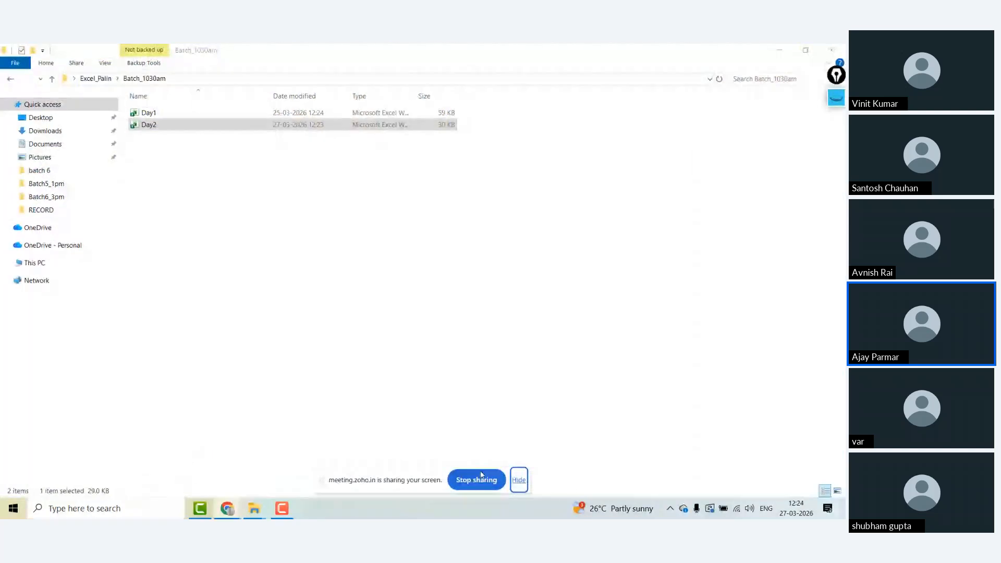
pyautogui.click(518, 479)
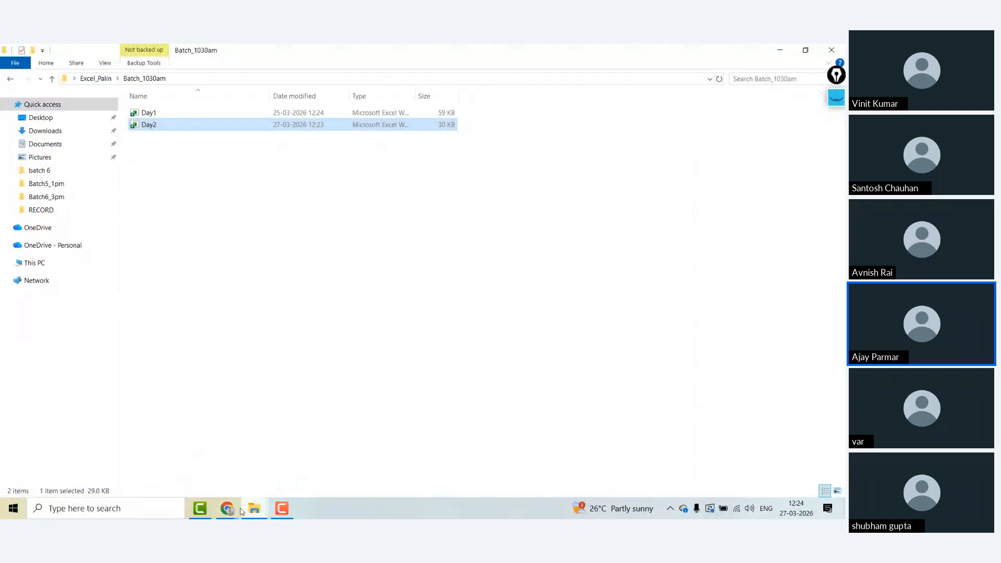
# Switch to the Zoho meeting in Chrome and leave the meeting, confirming the exit.
pyautogui.moveTo(228, 508)
pyautogui.click(199, 462)
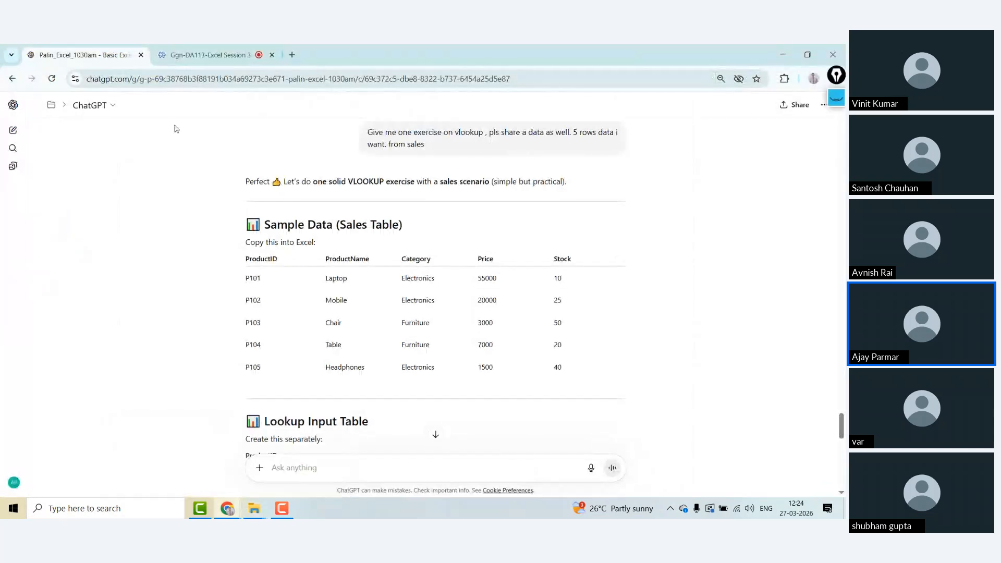
pyautogui.hotkey('ctrl', 'Tab')
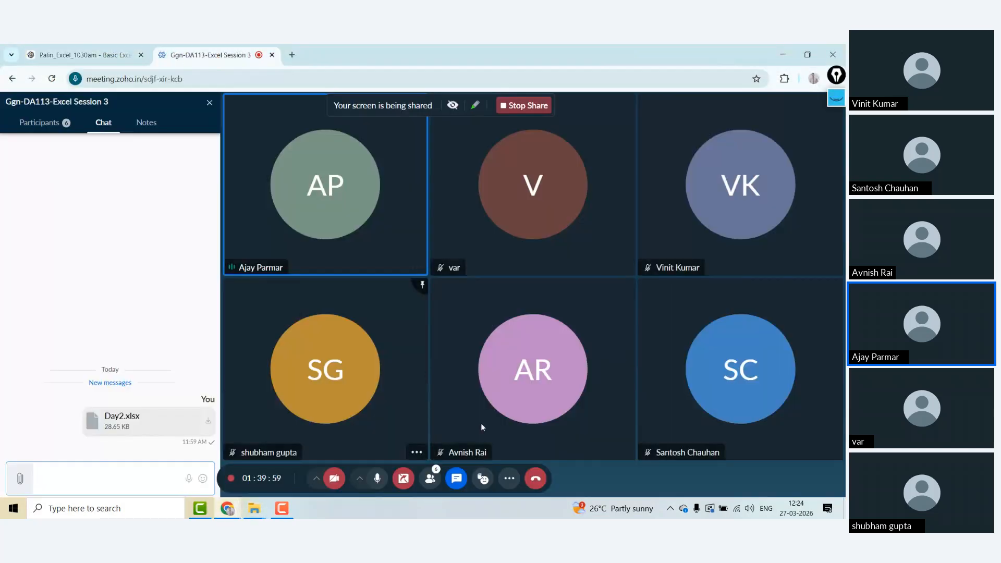
pyautogui.click(538, 480)
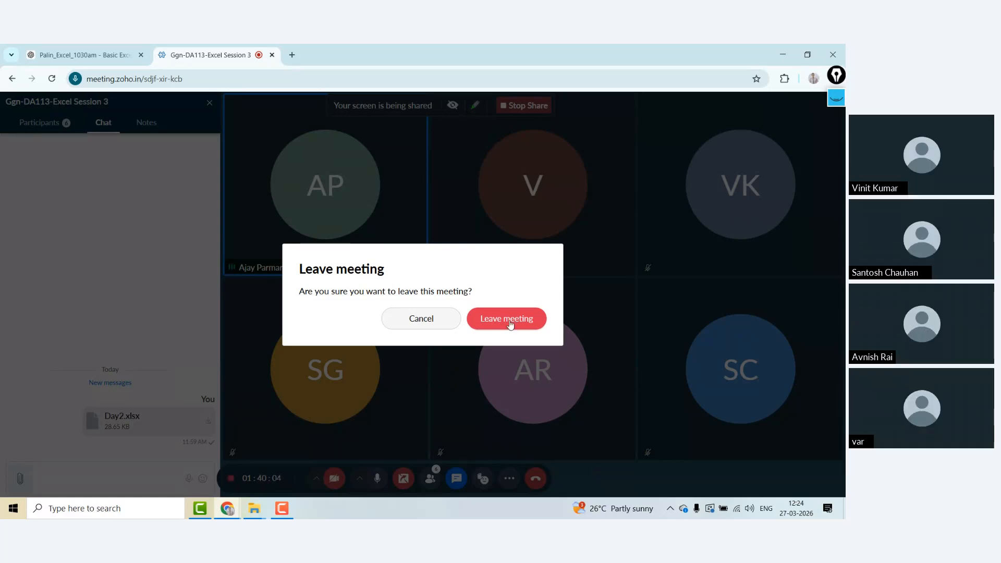
pyautogui.click(510, 324)
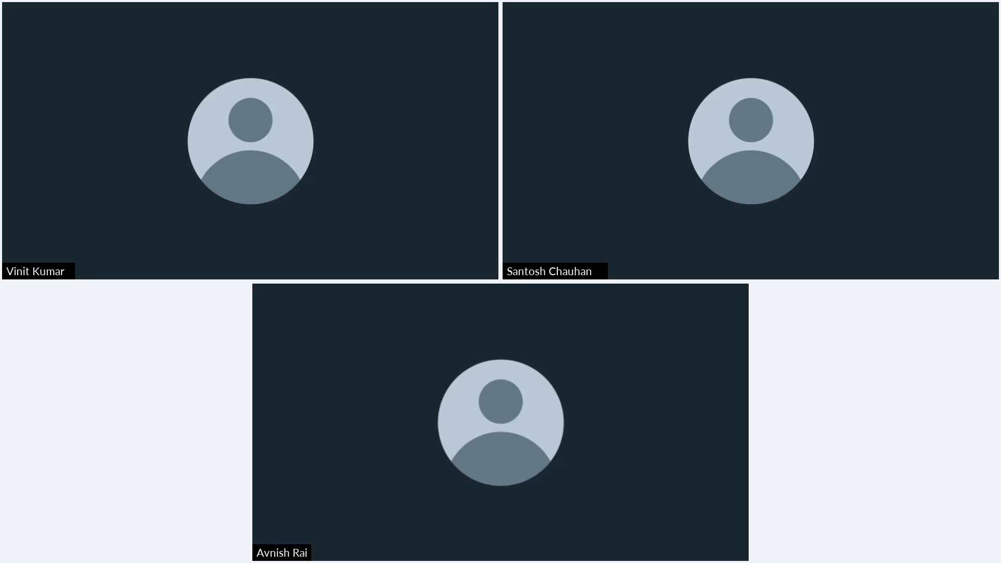